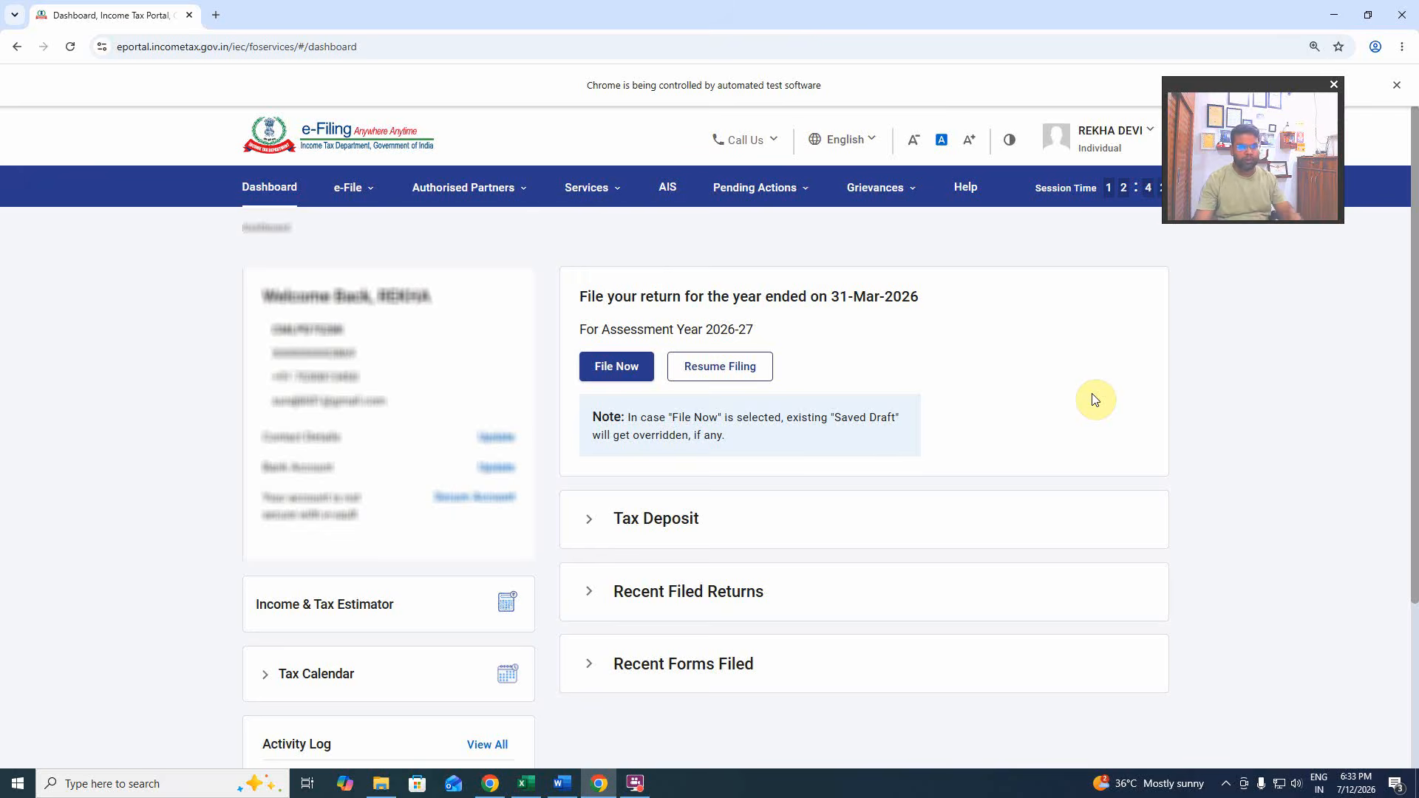
Start a new income tax return for assessment year 2026-27 (Current A.Y.) in online filing mode.
left_click(373, 190)
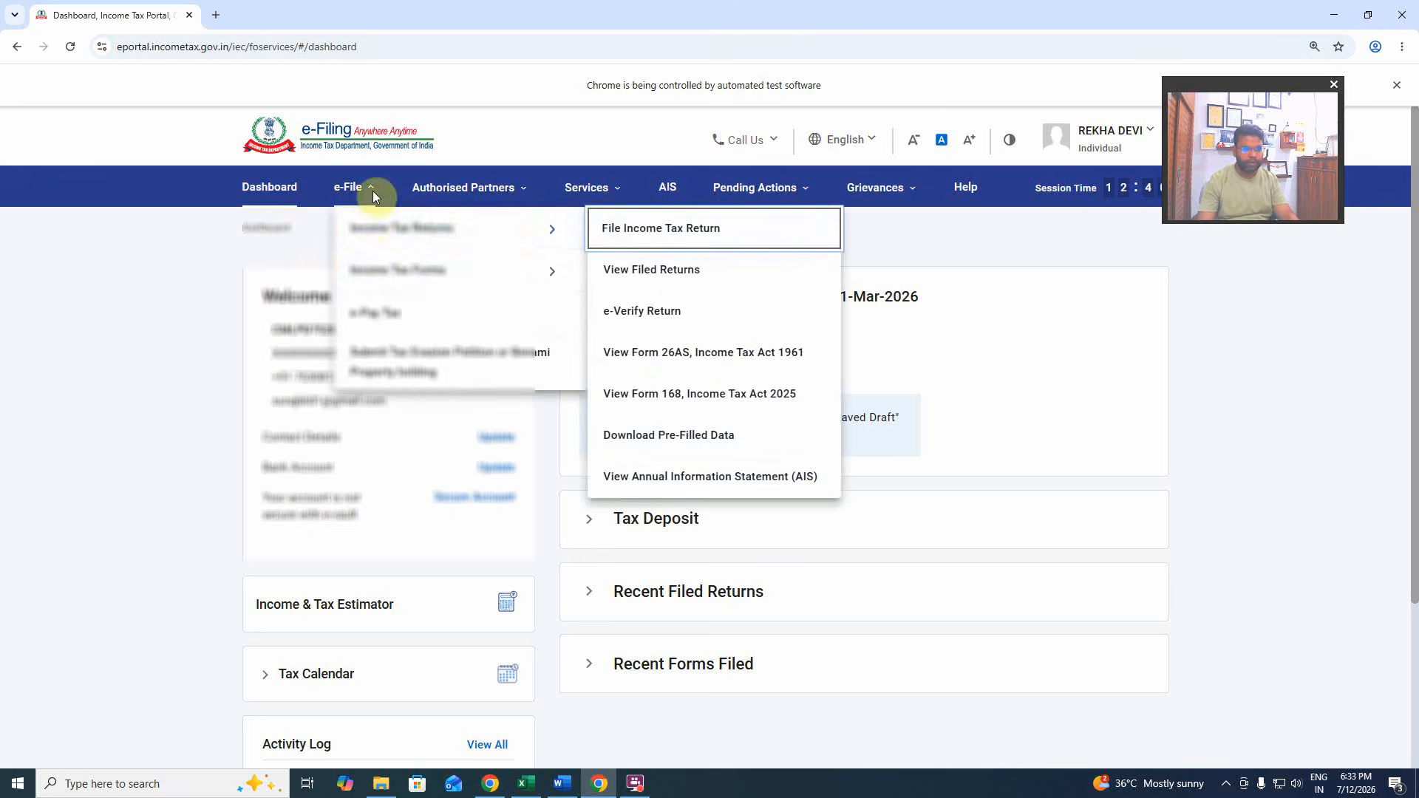
left_click(696, 244)
left_click(494, 385)
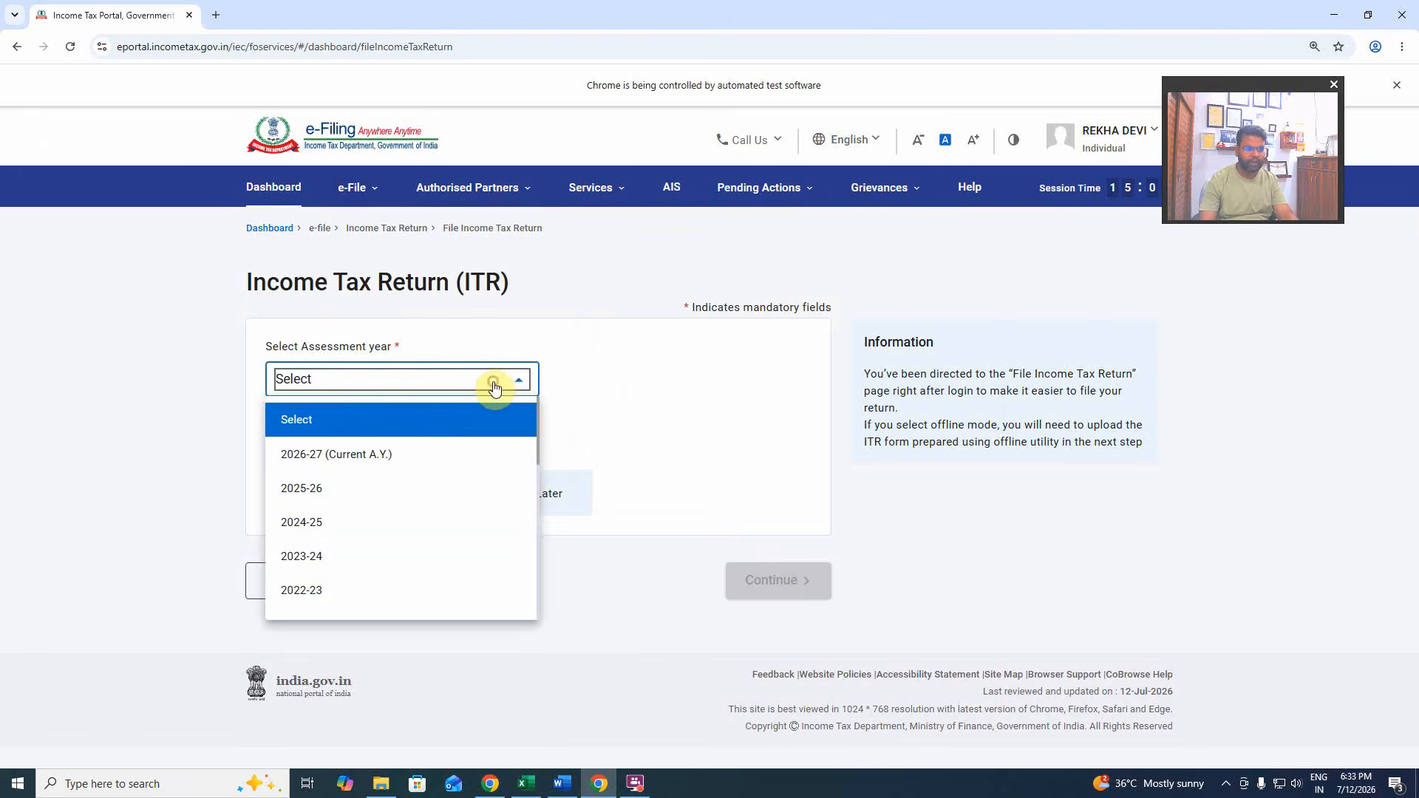
left_click(377, 454)
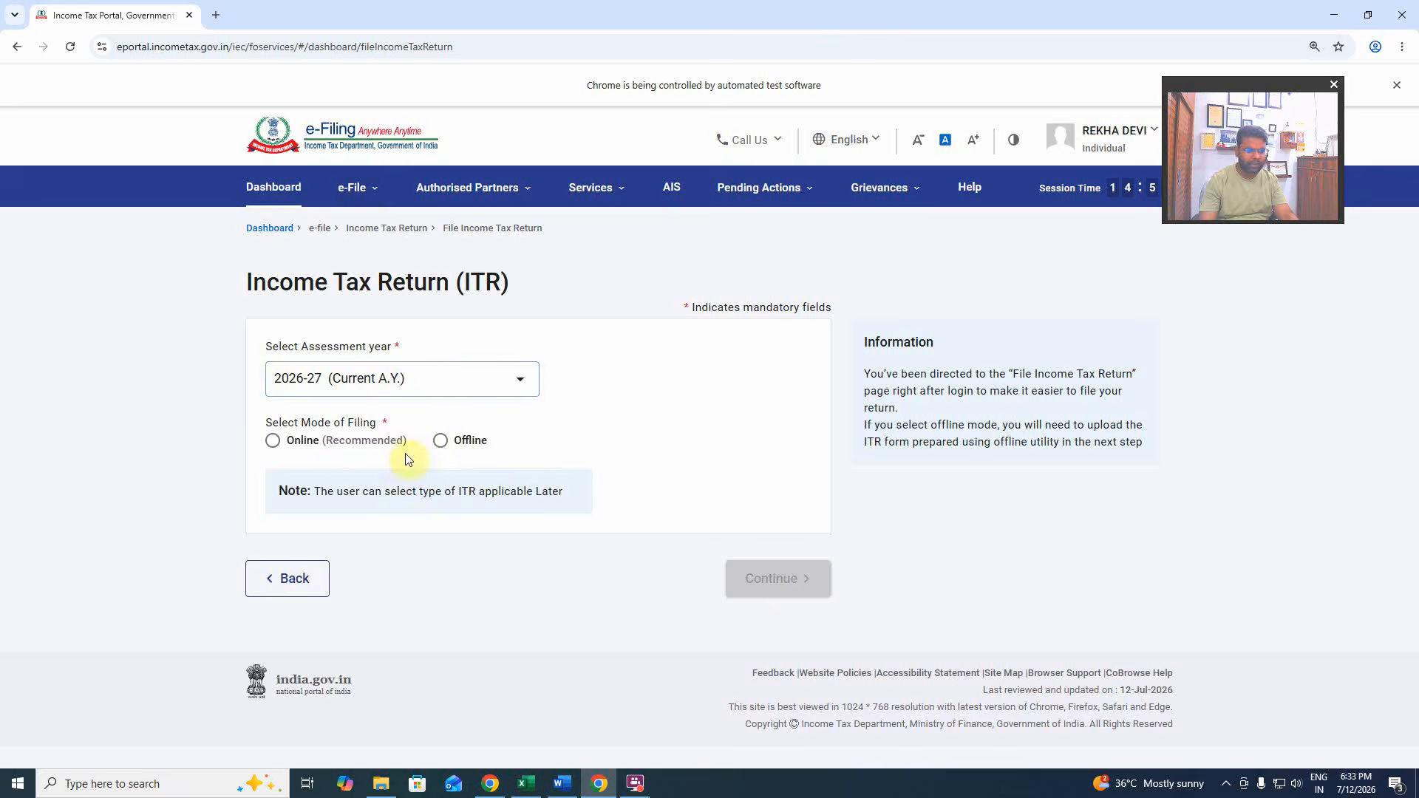
left_click(275, 441)
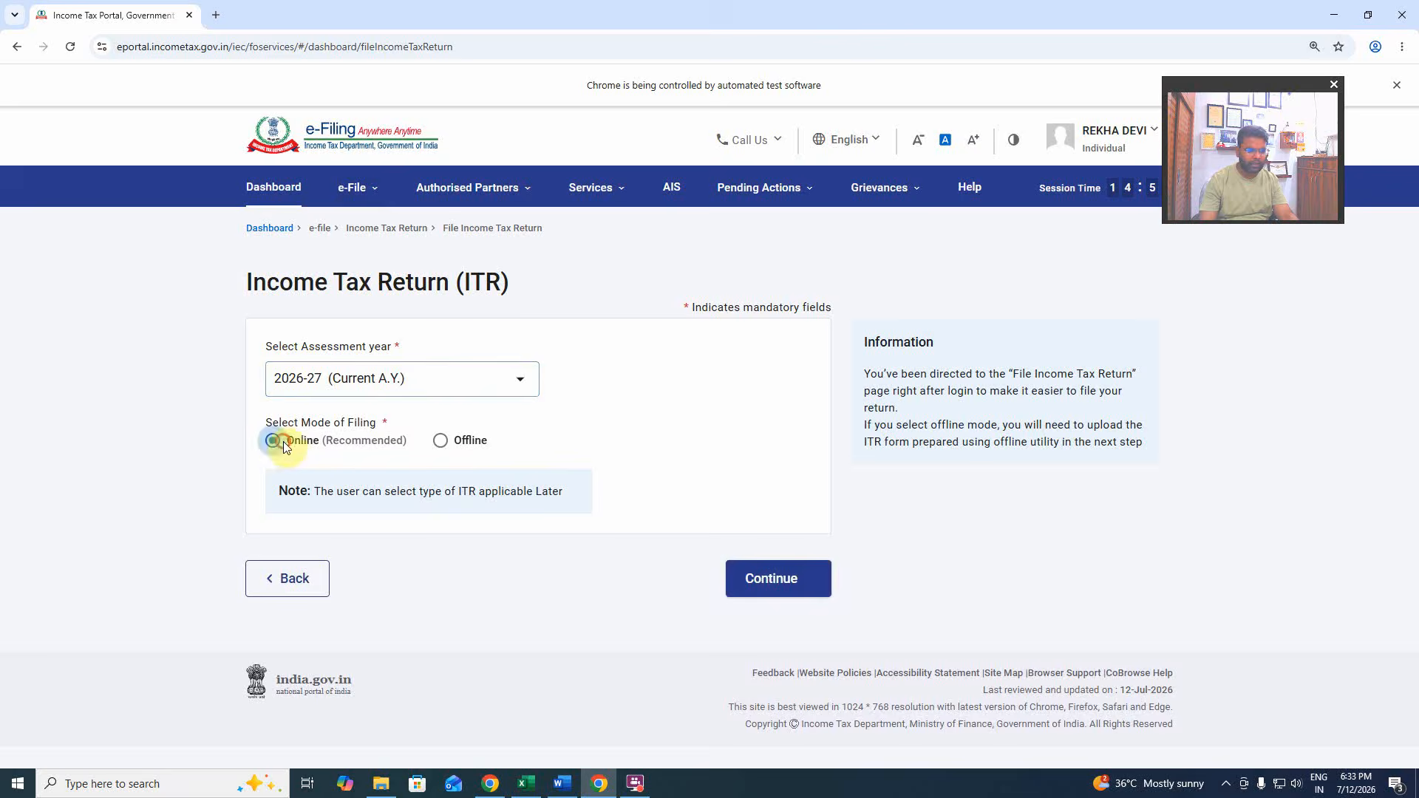
left_click(795, 589)
left_click(1085, 625)
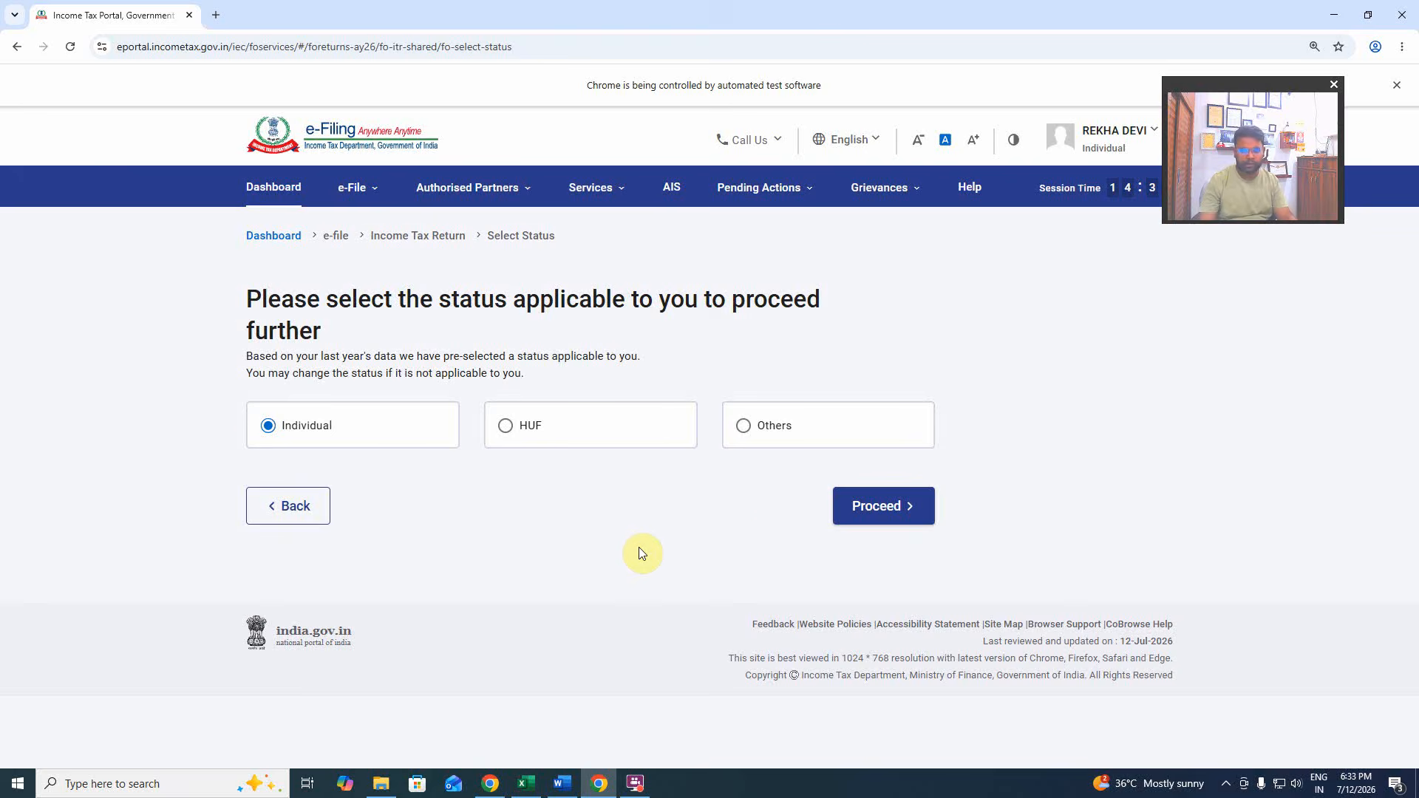
Proceed with the Individual status, choose ITR-3 as the return form and acknowledge the New Tax Regime notice.
left_click(908, 505)
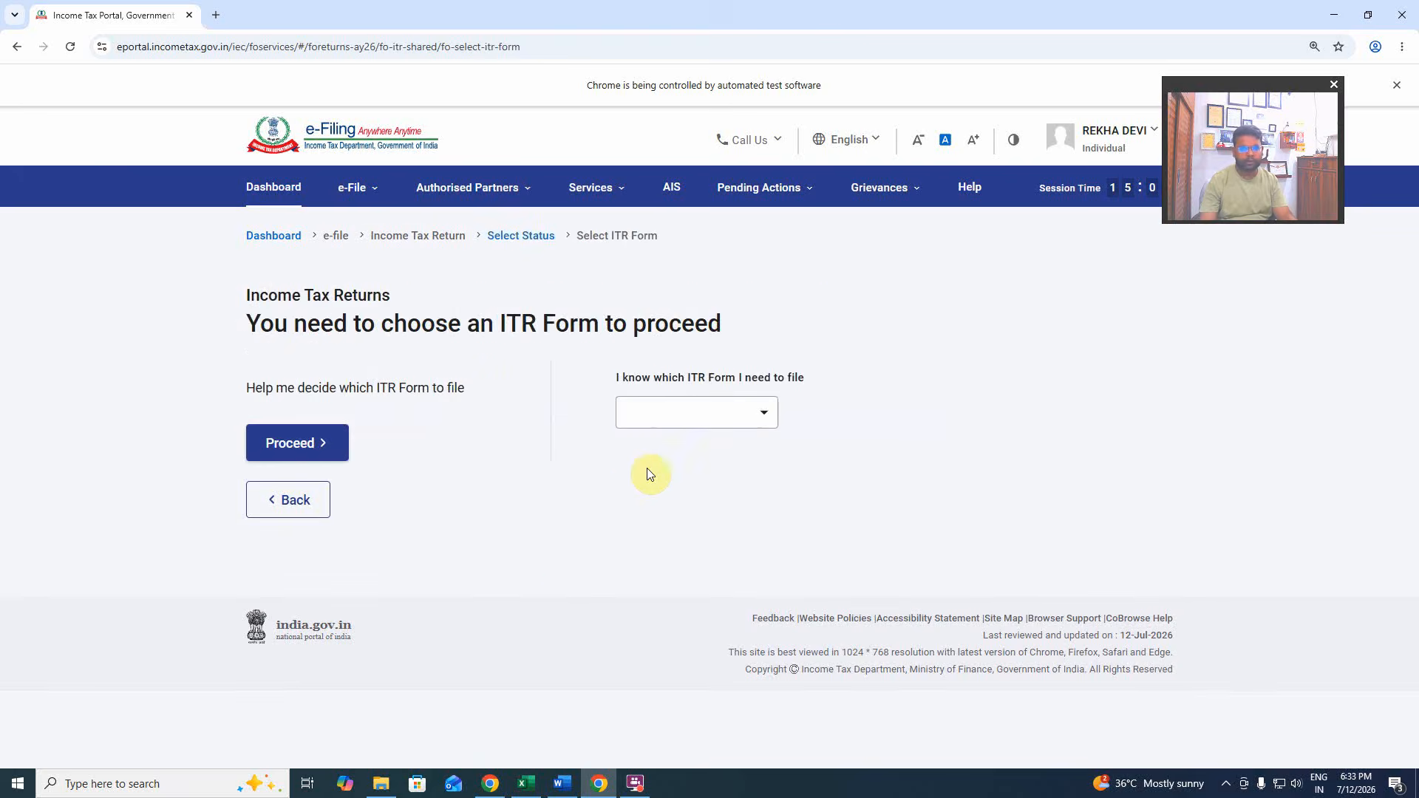
left_click(669, 419)
left_click(671, 549)
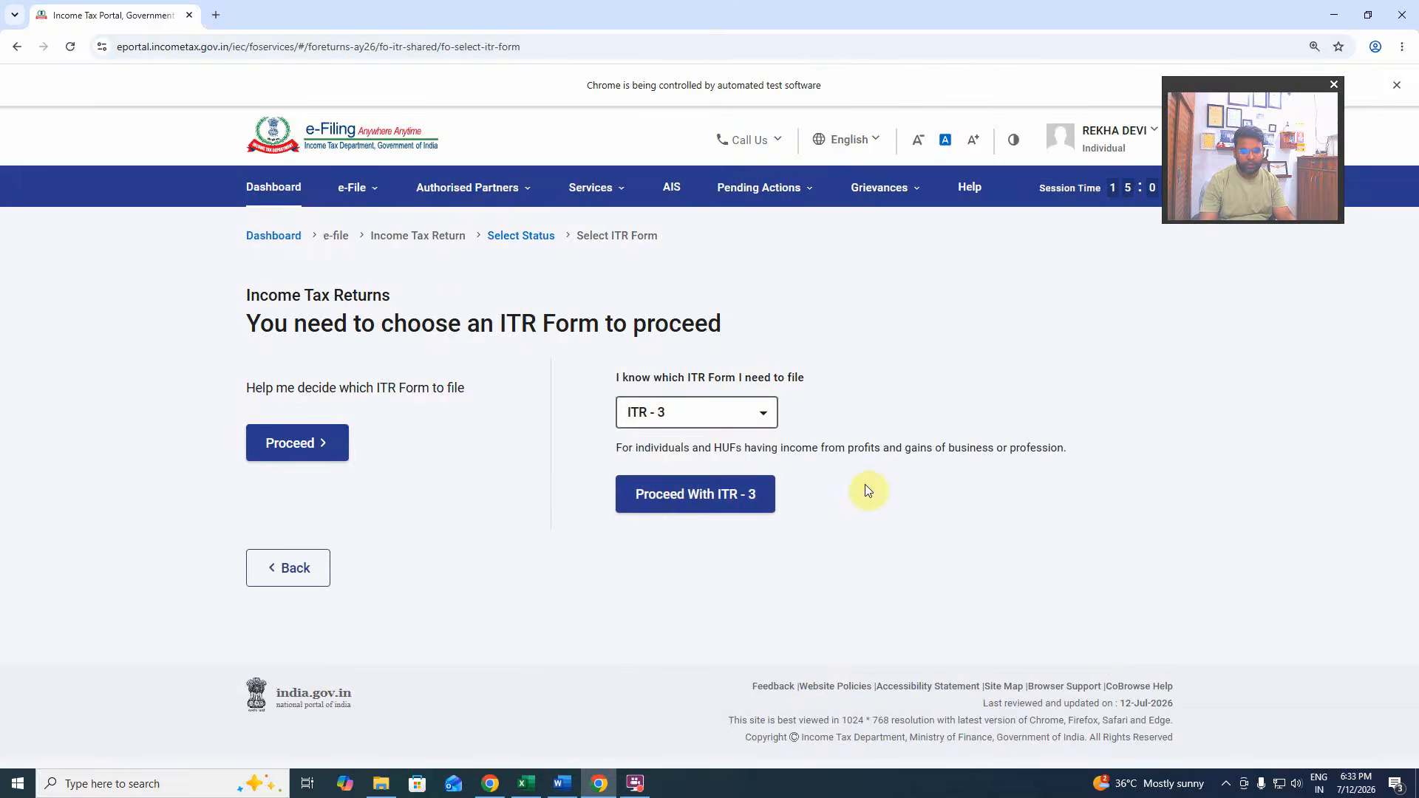
left_click(714, 498)
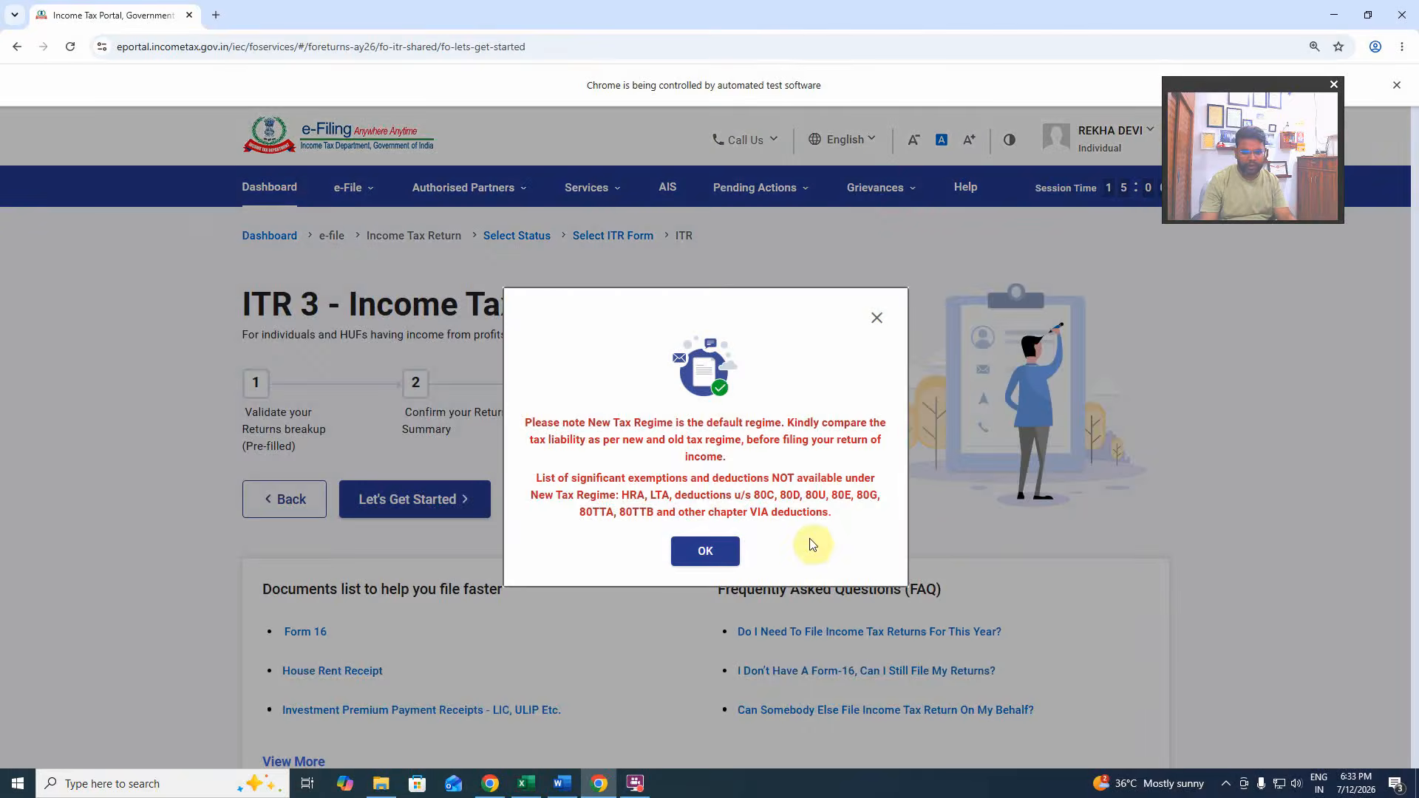
left_click(708, 553)
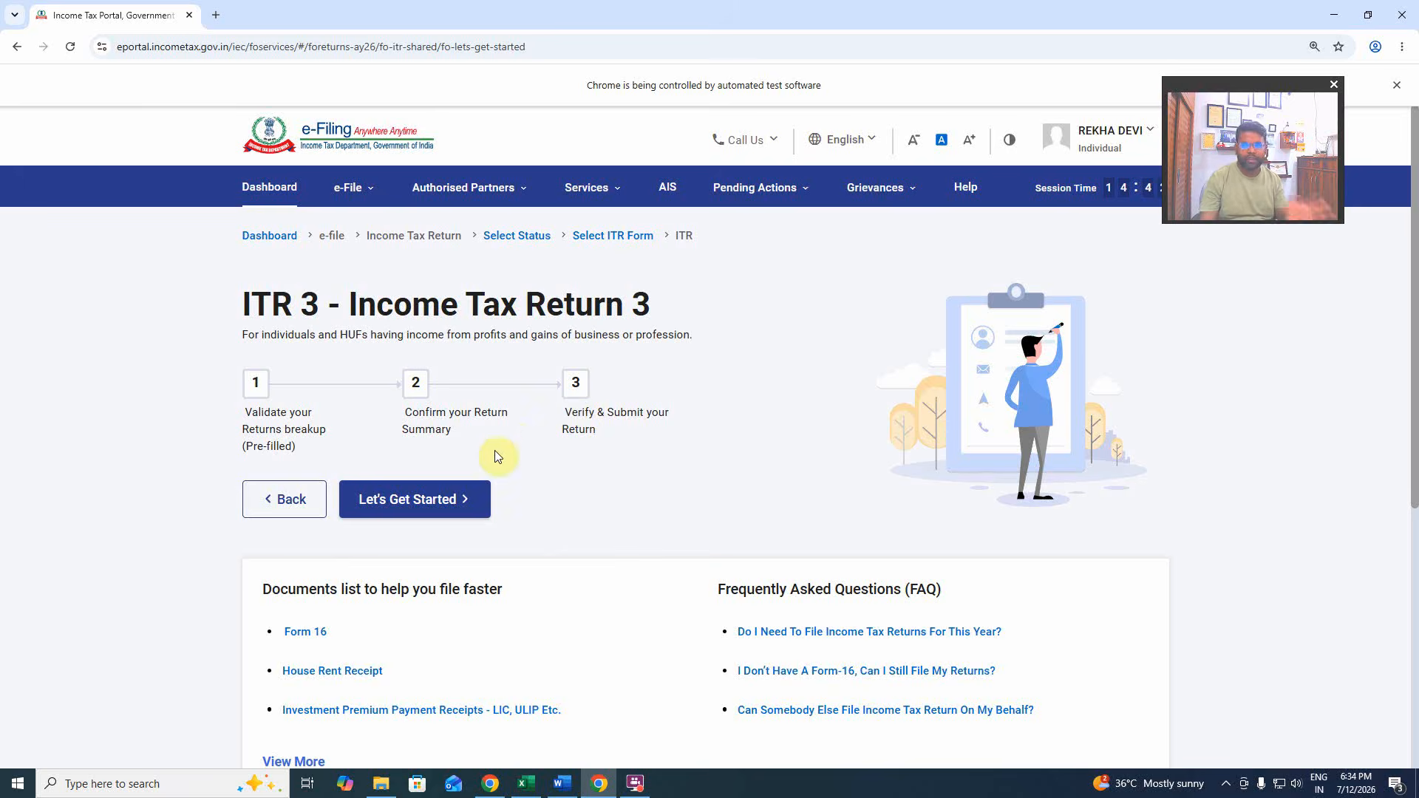
Get started with the ITR-3 return and answer the reason-for-filing question with Others.
left_click(465, 497)
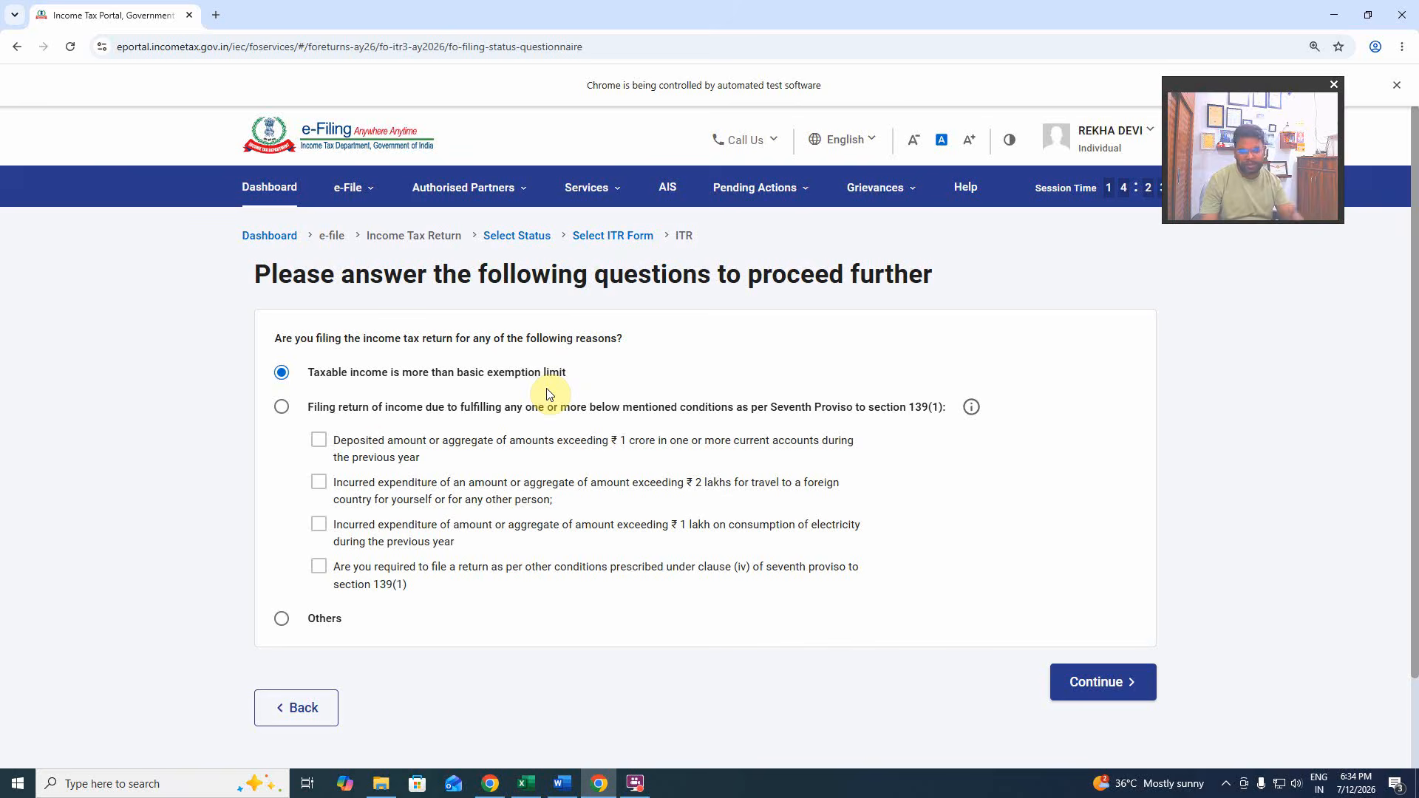
left_click(284, 410)
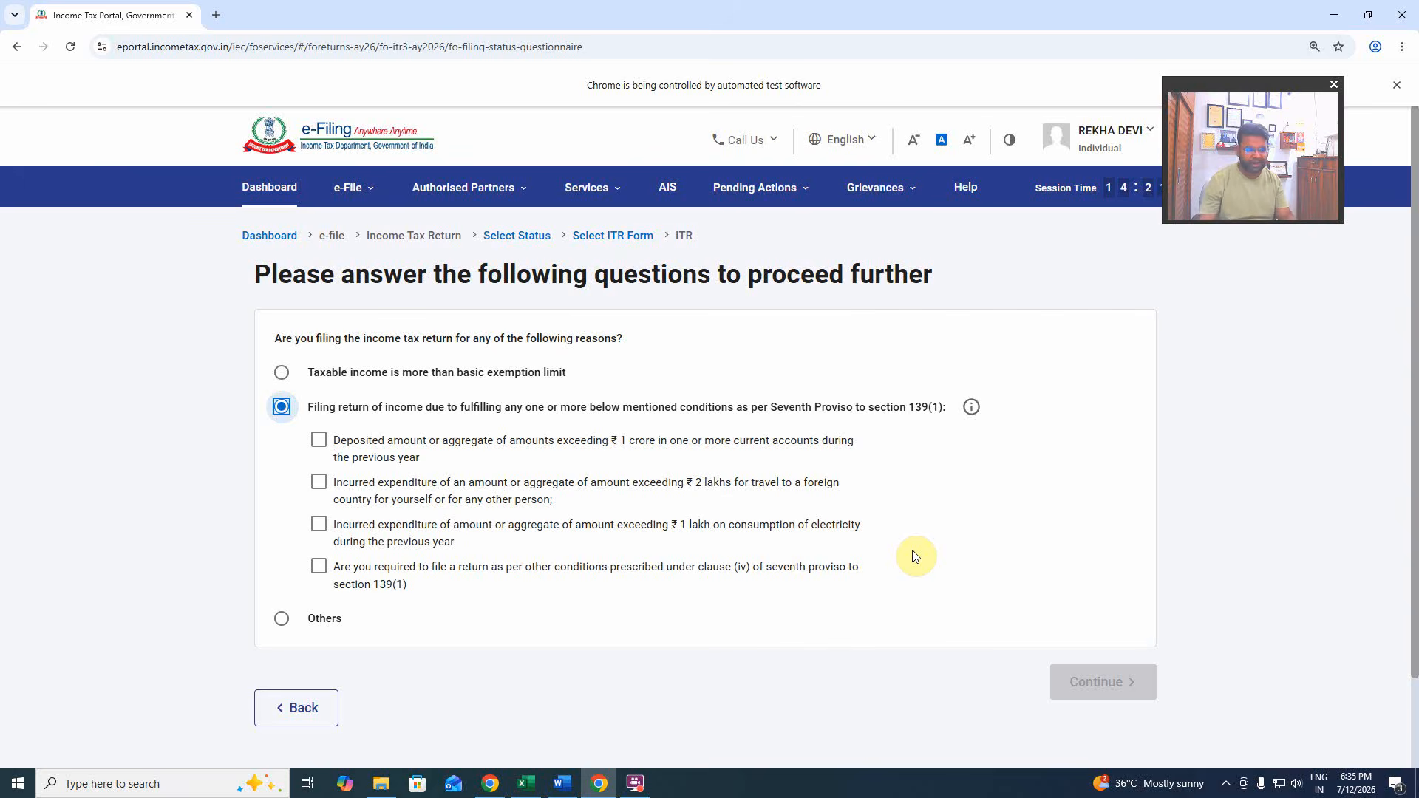
left_click(282, 618)
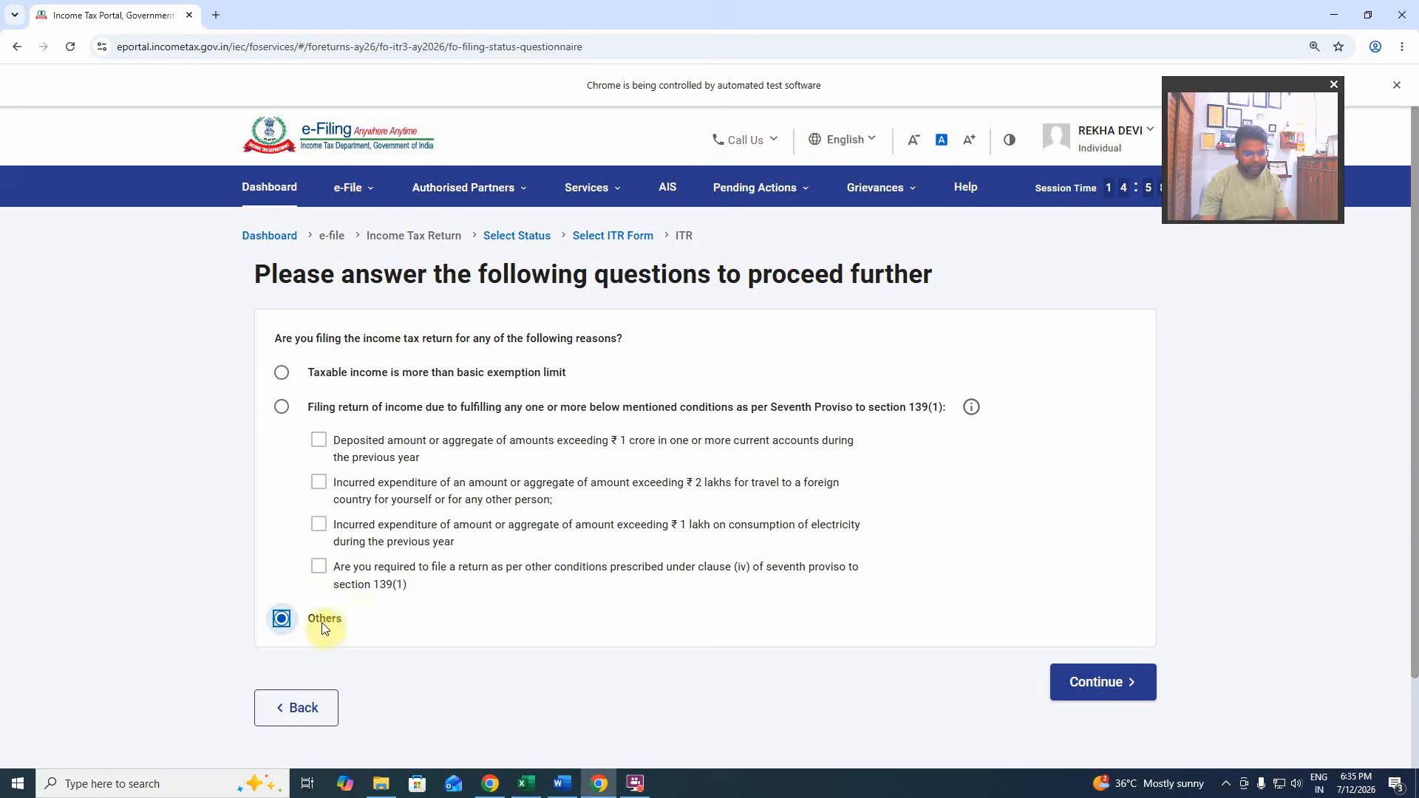
left_click(1125, 674)
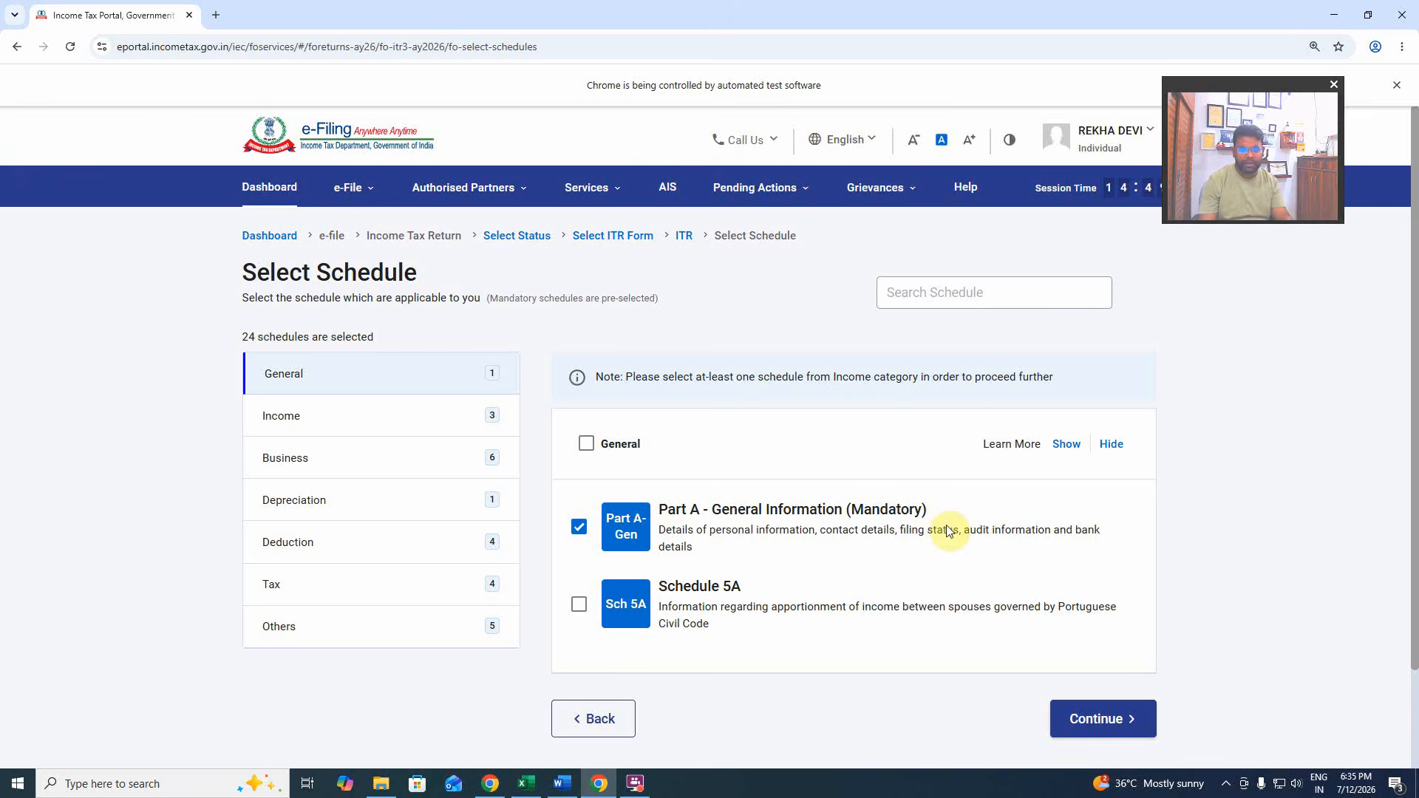
Among the Income schedules, select Schedule Salary, Schedule CG and Schedule 112A, leaving Schedule House Property unselected.
left_click(332, 422)
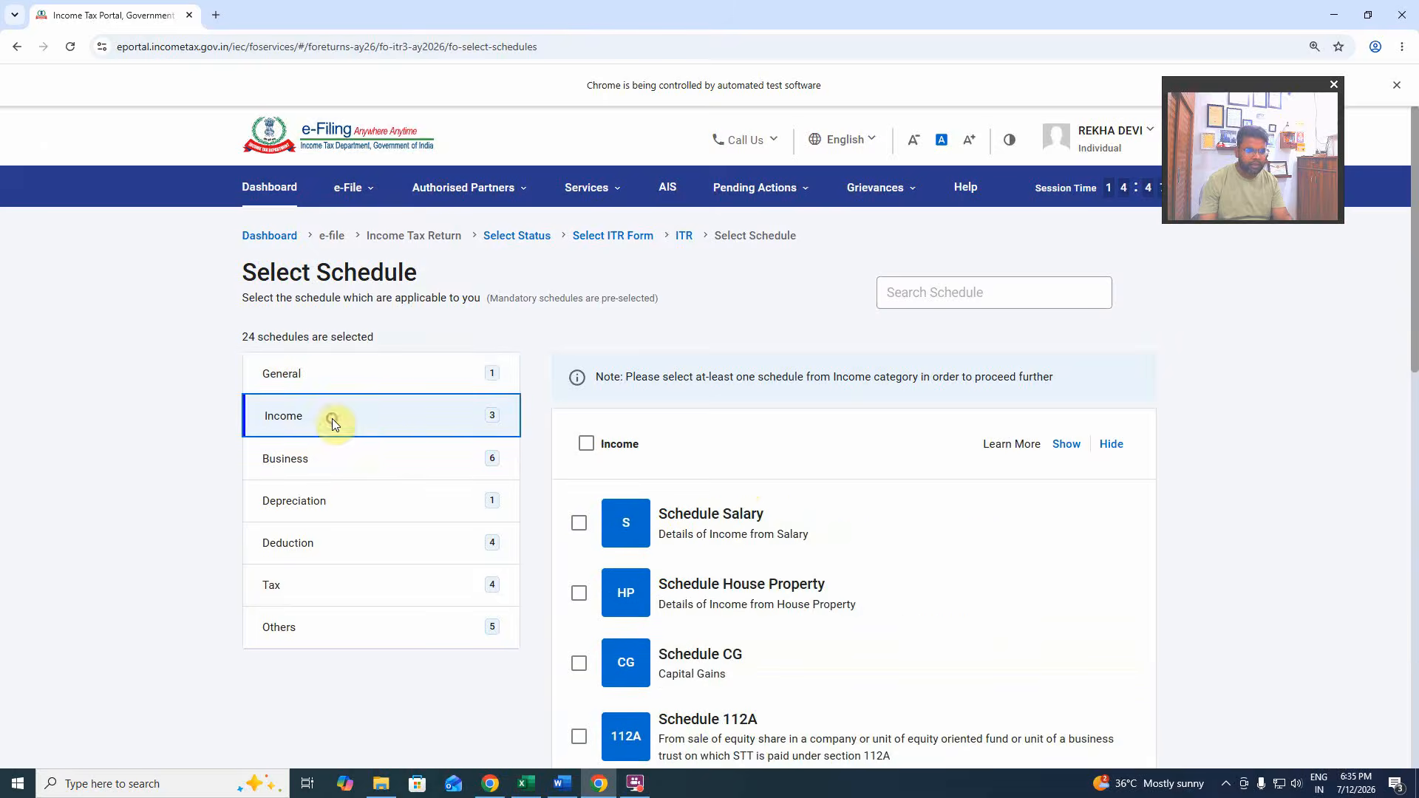
scroll(734, 481, "down", 3)
left_click(579, 335)
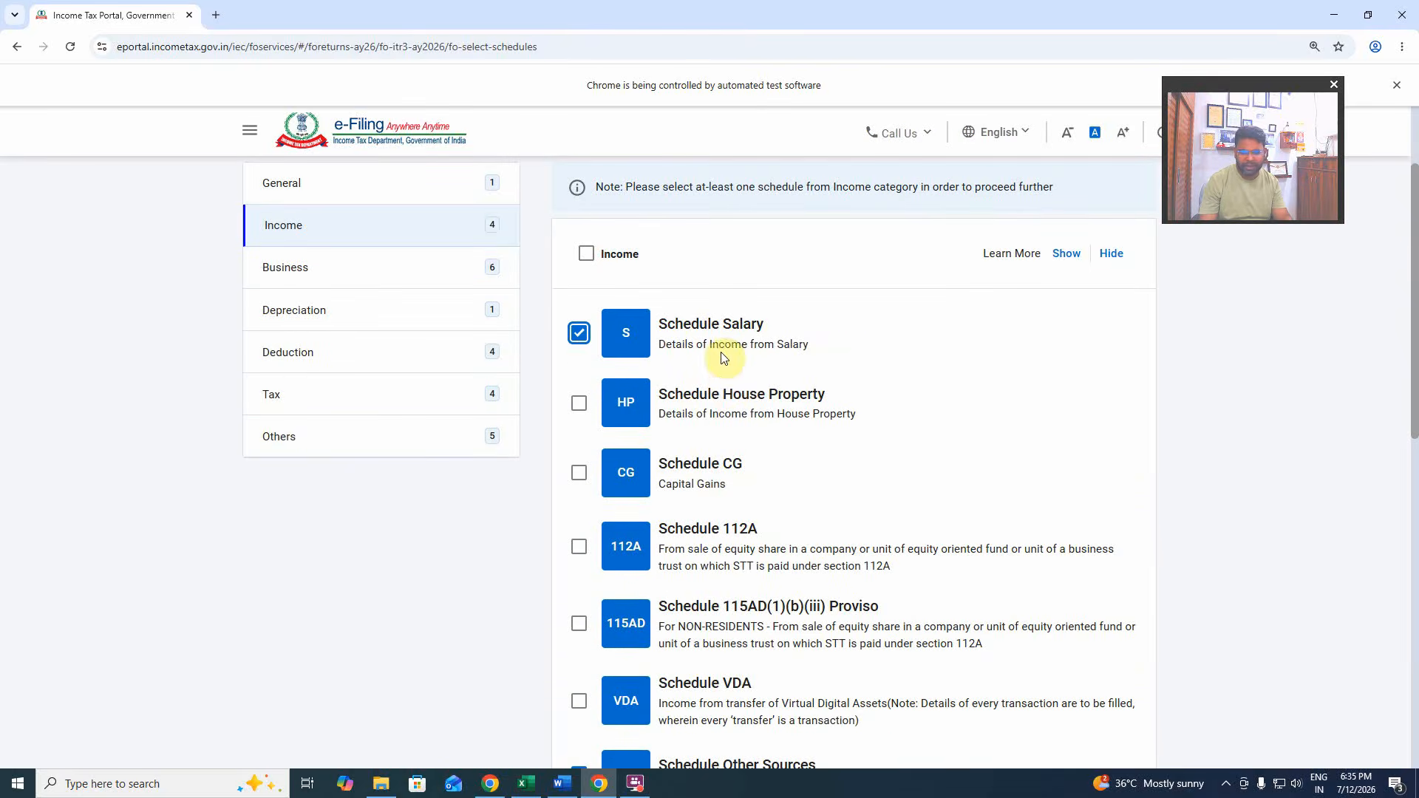
left_click(580, 408)
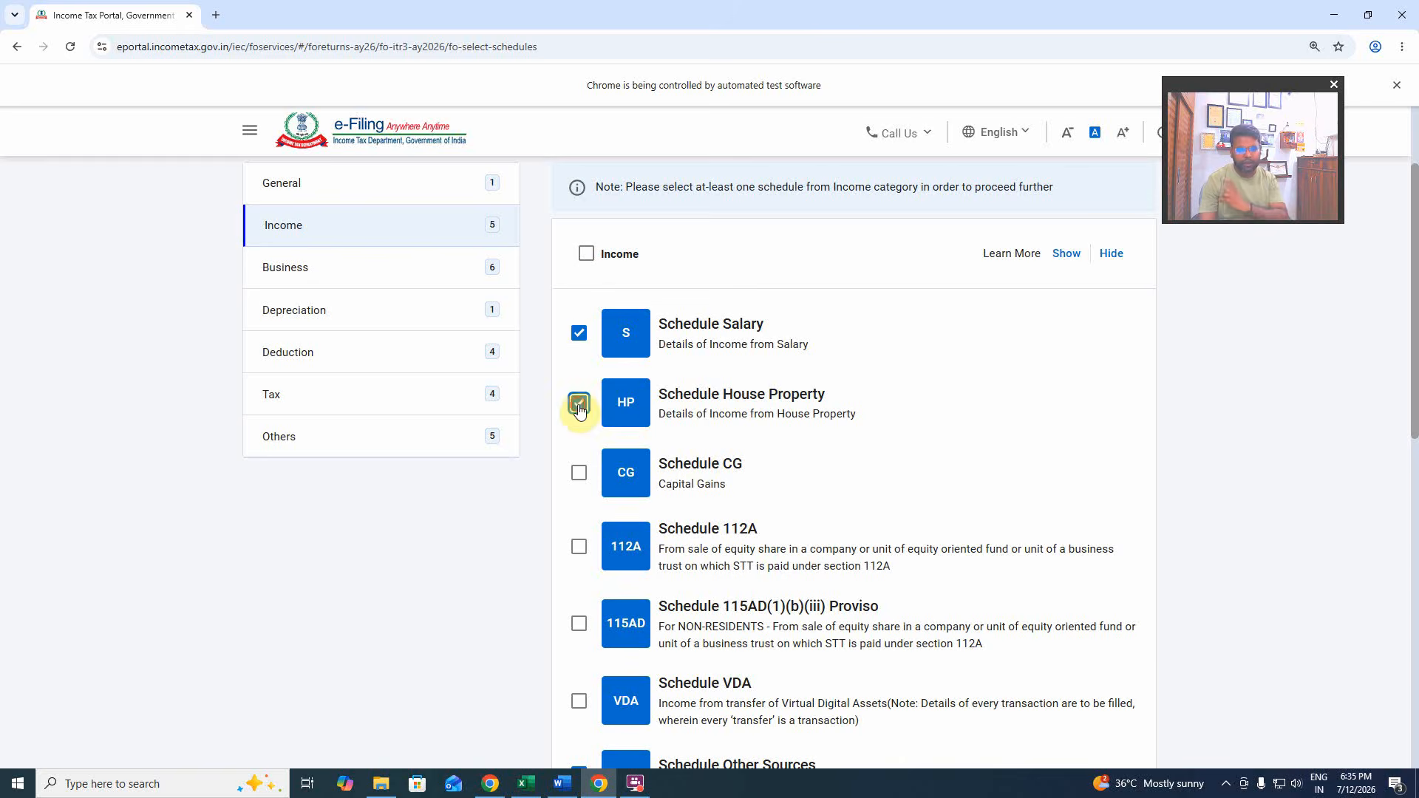
left_click(580, 411)
scroll(724, 377, "down", 2)
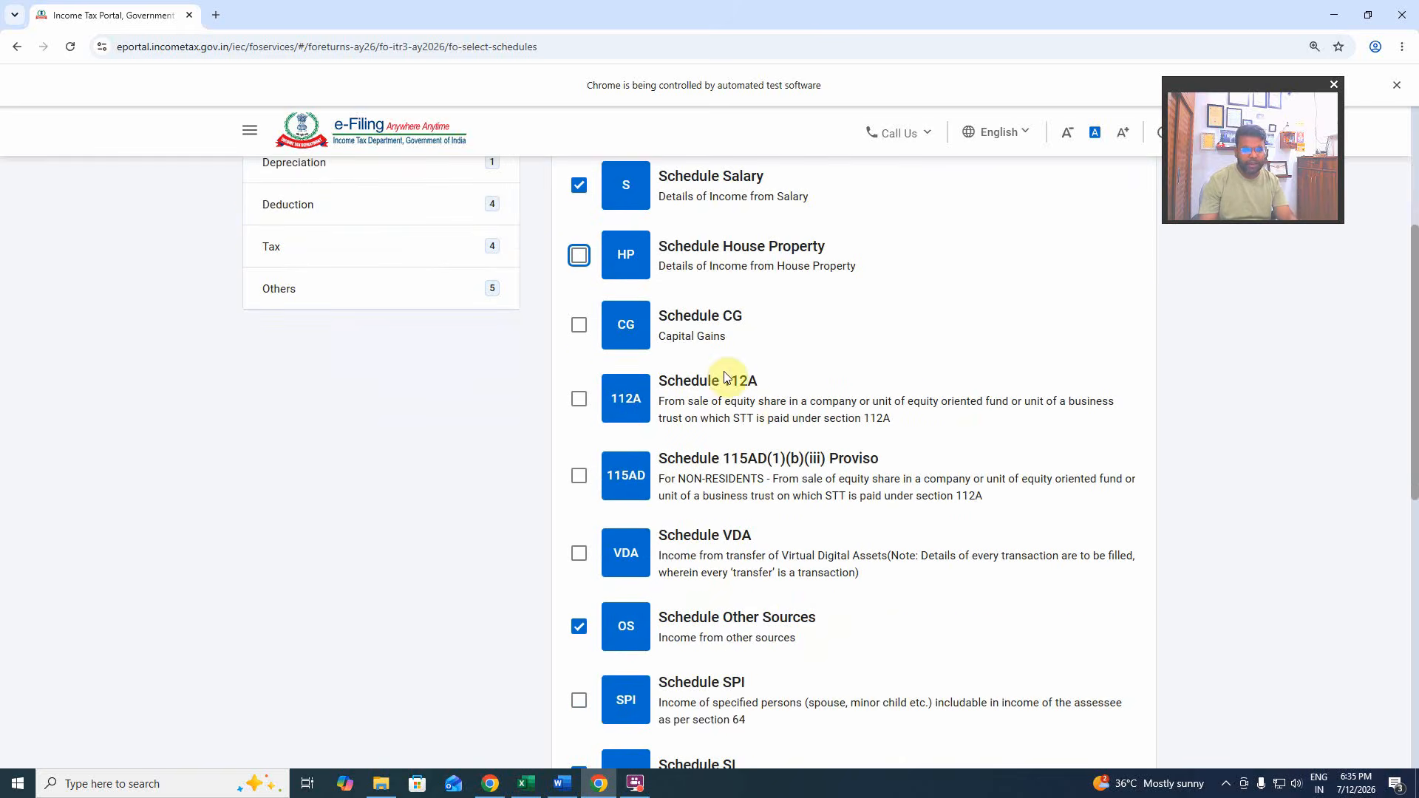
left_click(579, 325)
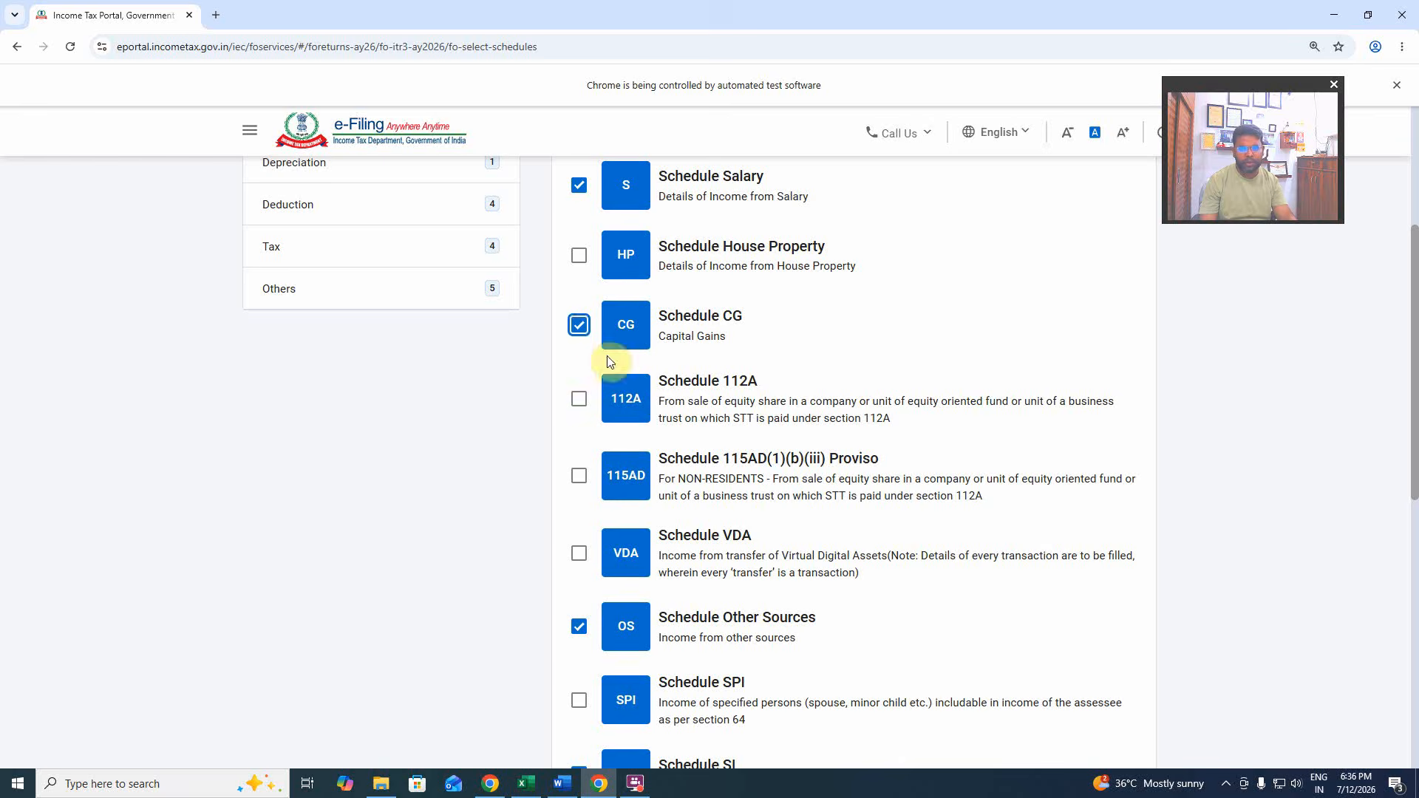
left_click(580, 397)
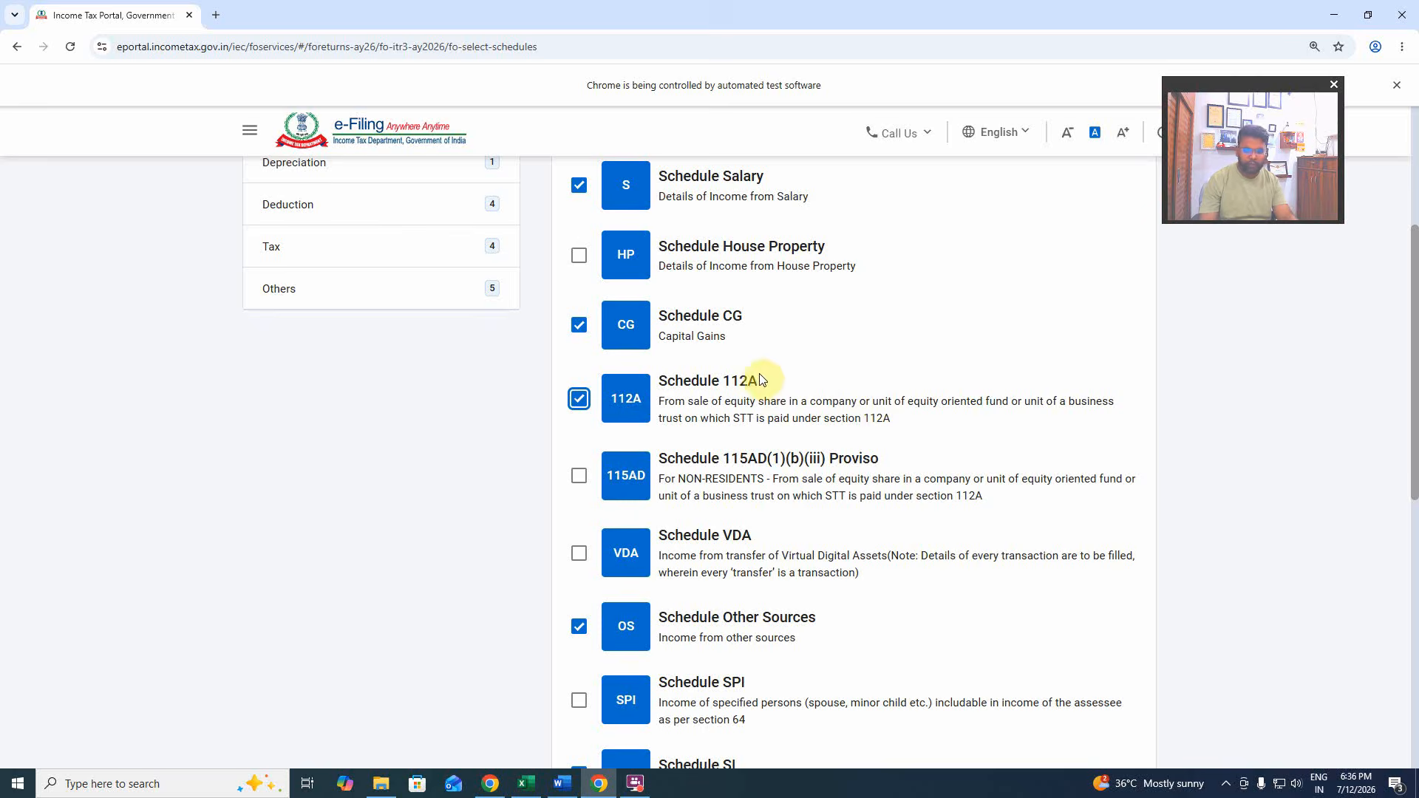
Add Schedule VDA for virtual digital assets and Schedule FSI for income from outside India to the selected Income schedules.
scroll(707, 548, "down", 1)
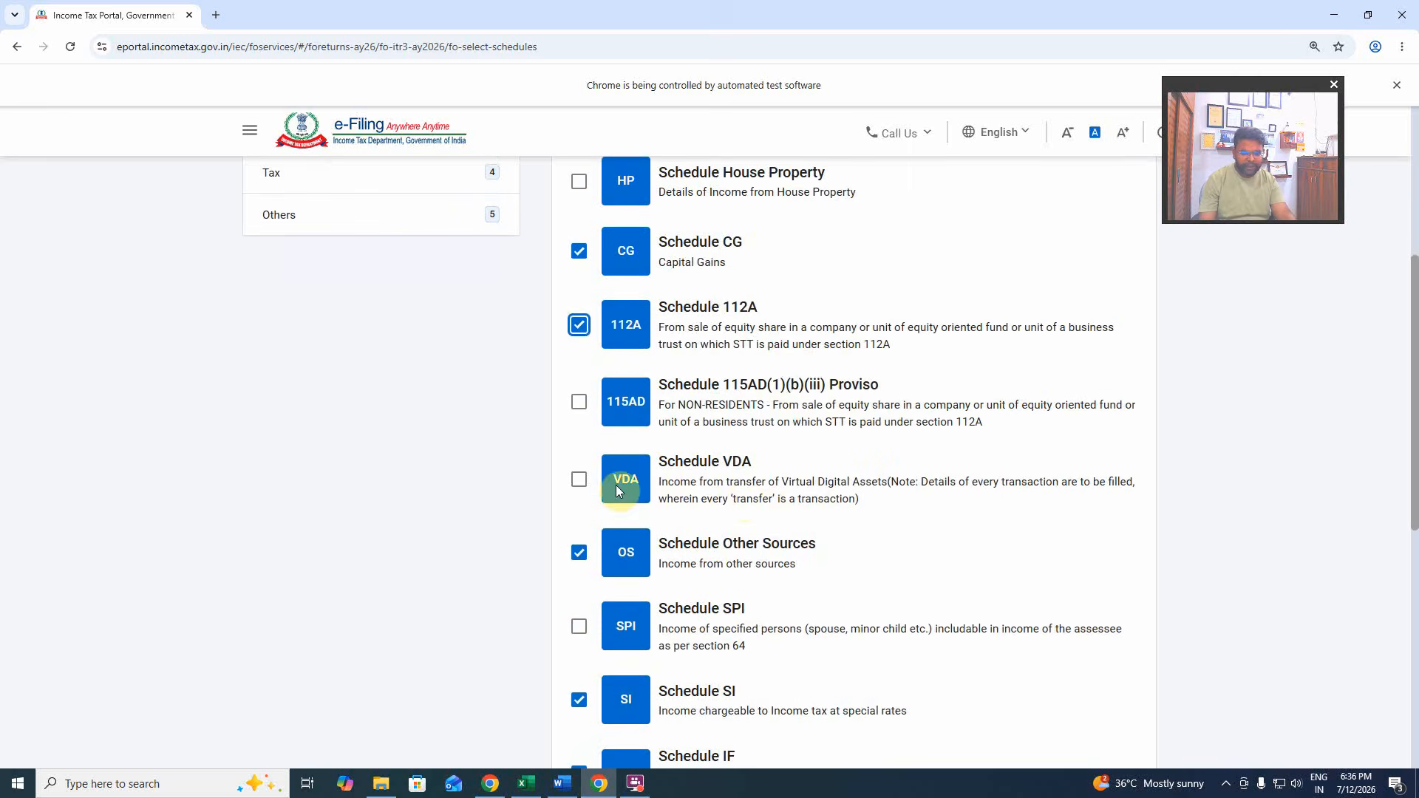
left_click(620, 491)
scroll(848, 536, "down", 3)
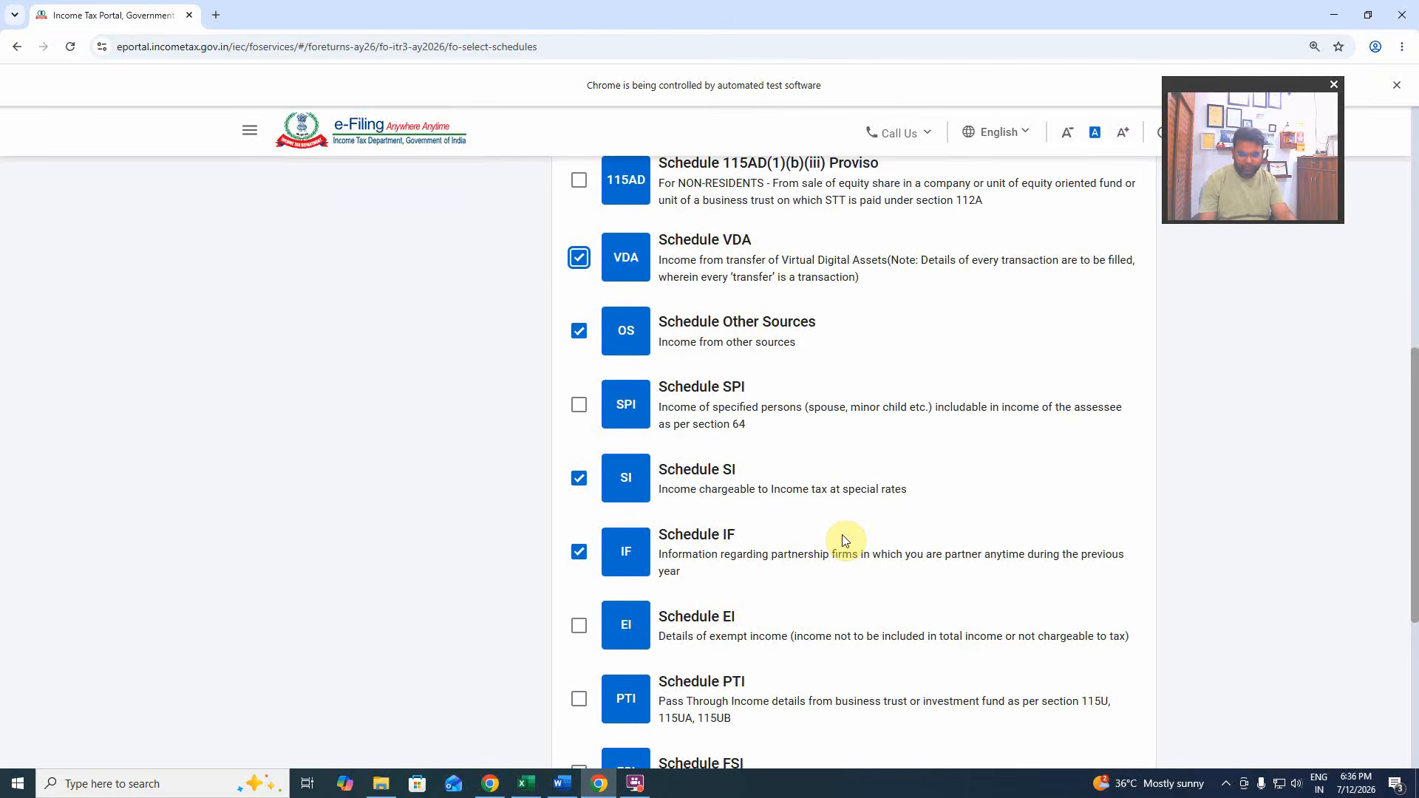
scroll(845, 539, "down", 2)
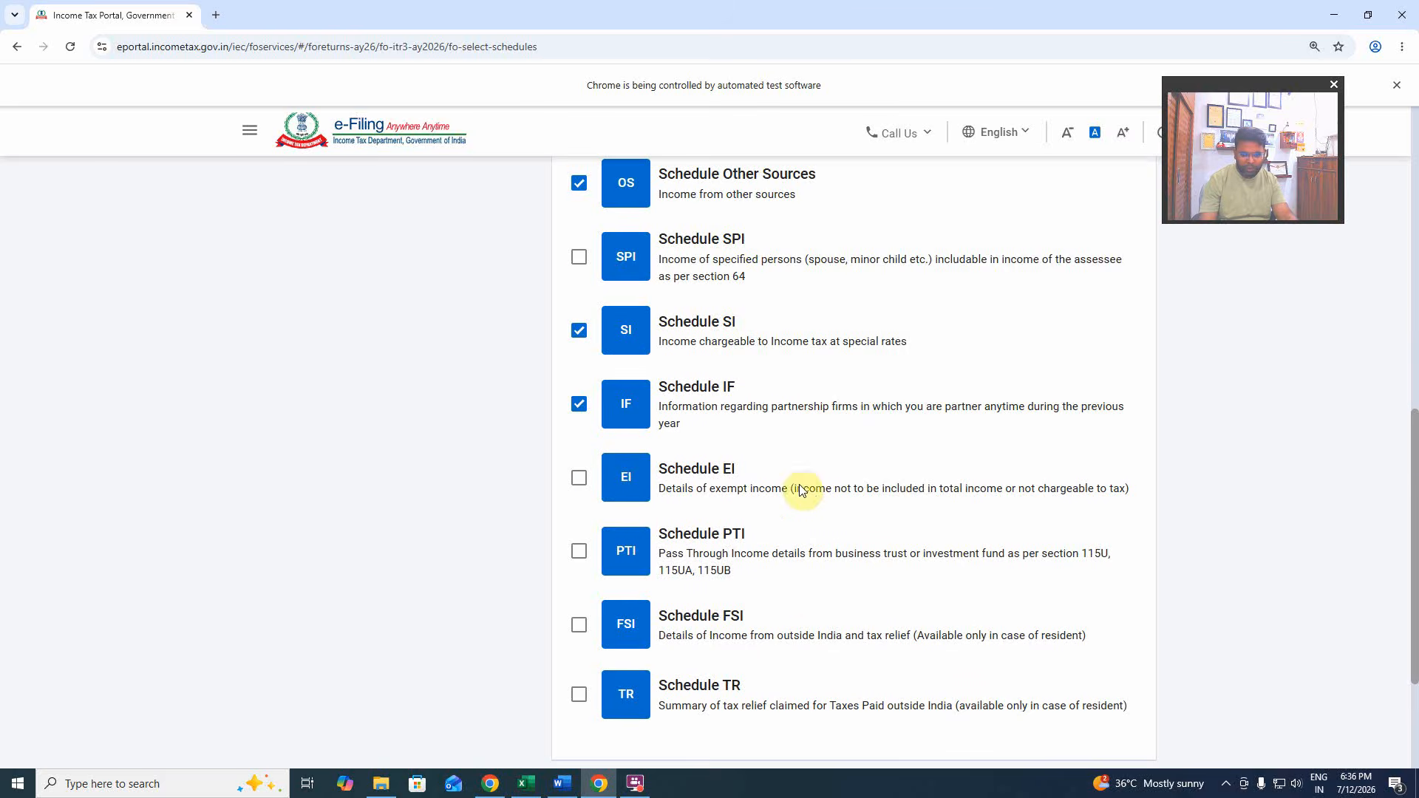
scroll(799, 614, "down", 2)
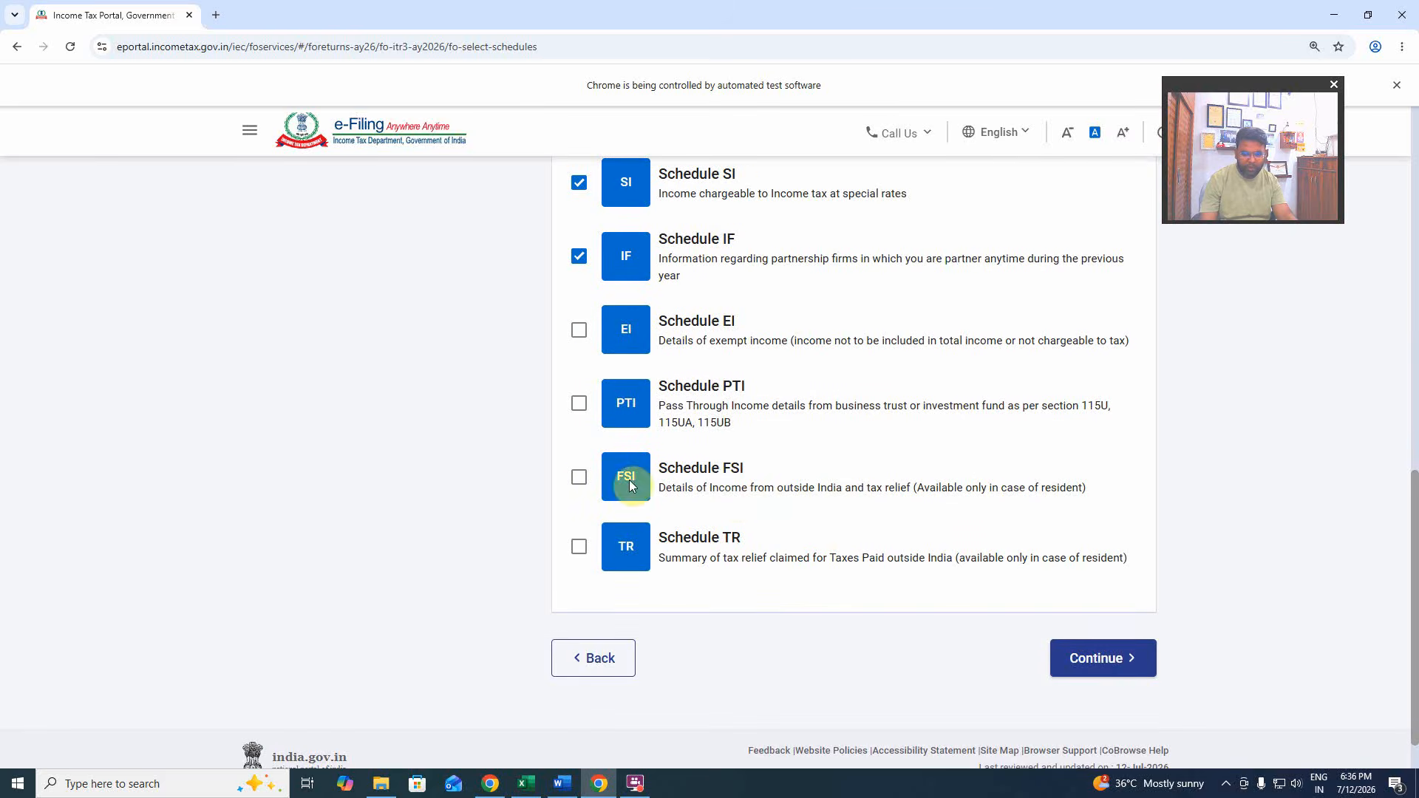
left_click(579, 477)
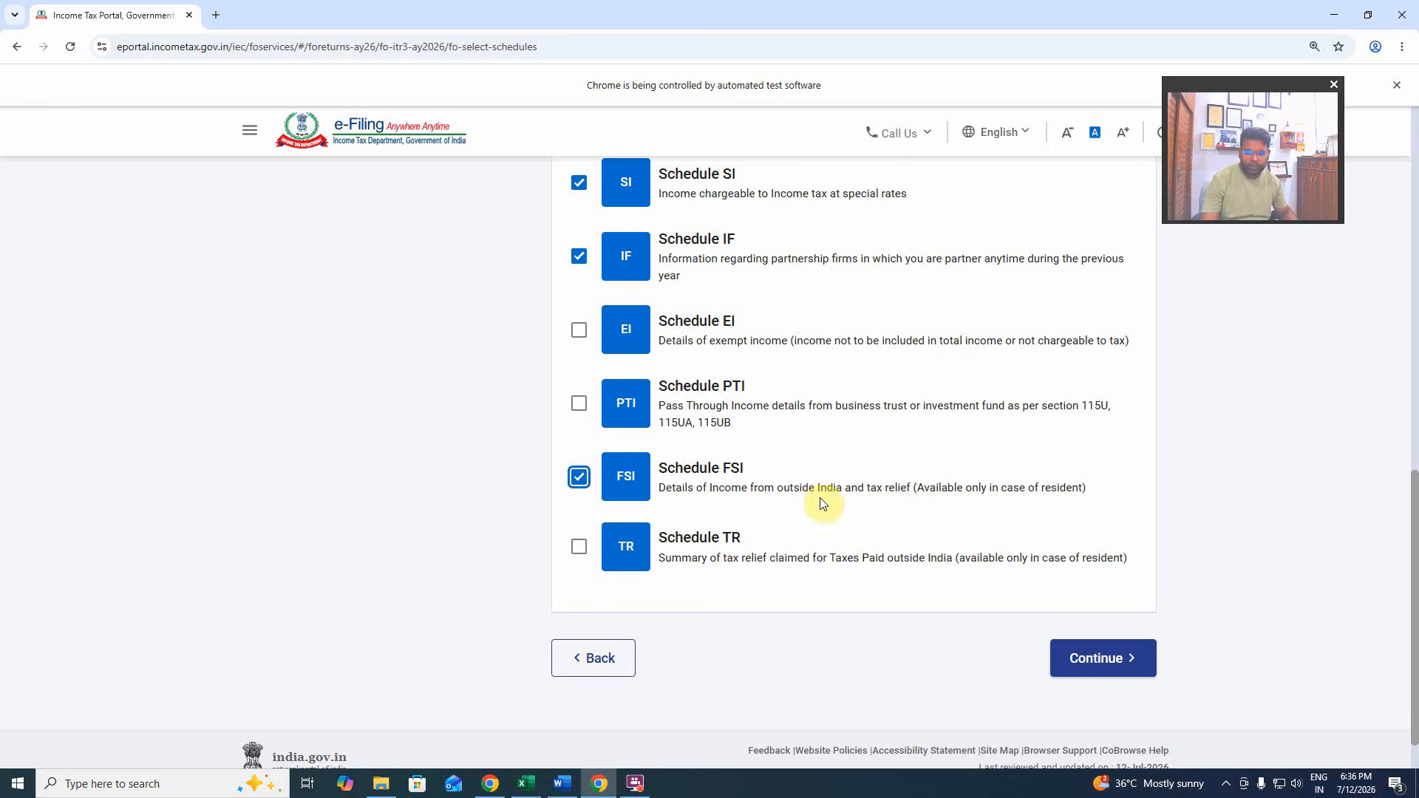
Review the Business schedules, from Part A - Balance Sheet through Schedule GST, and which of them are selected.
scroll(885, 534, "up", 2)
scroll(850, 517, "up", 10)
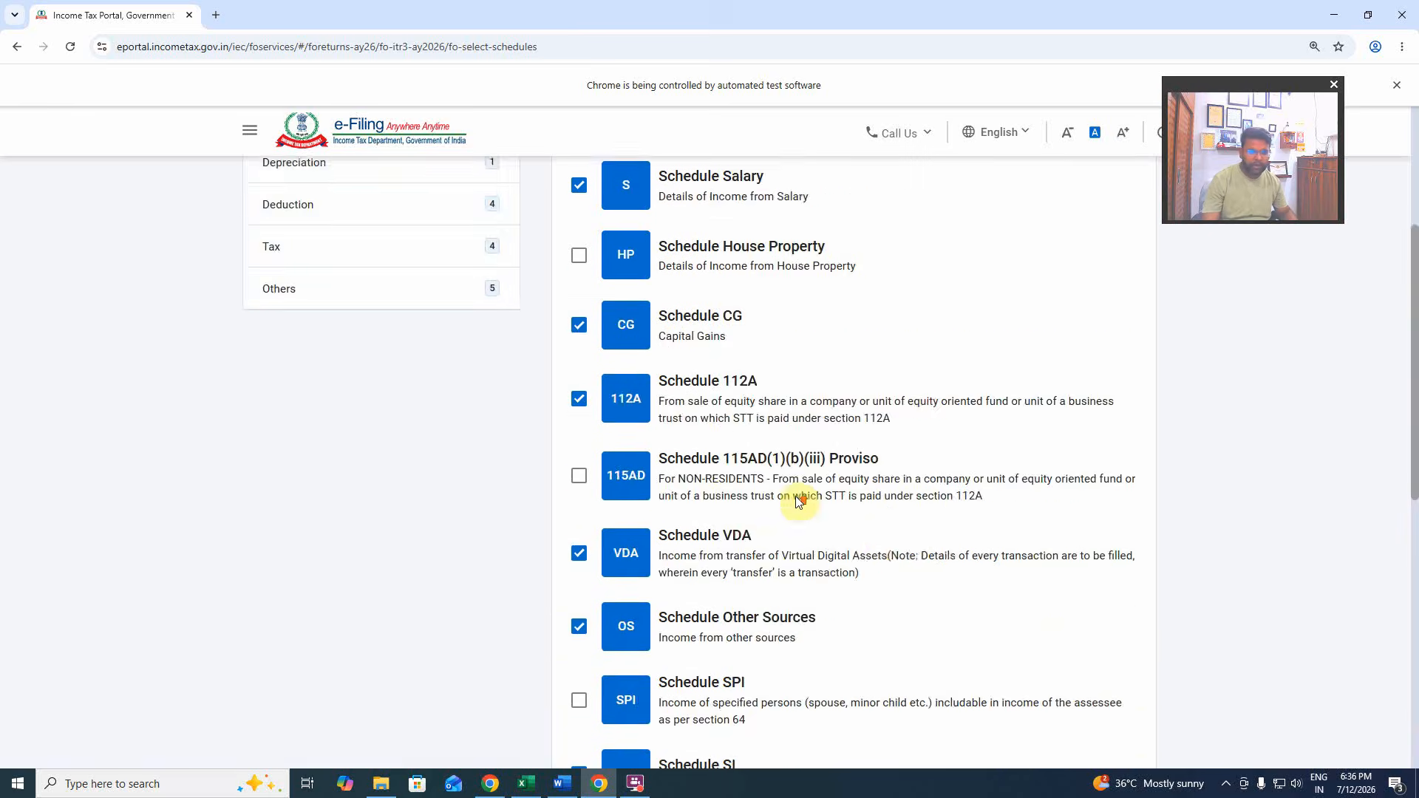
left_click(359, 465)
scroll(828, 453, "down", 6)
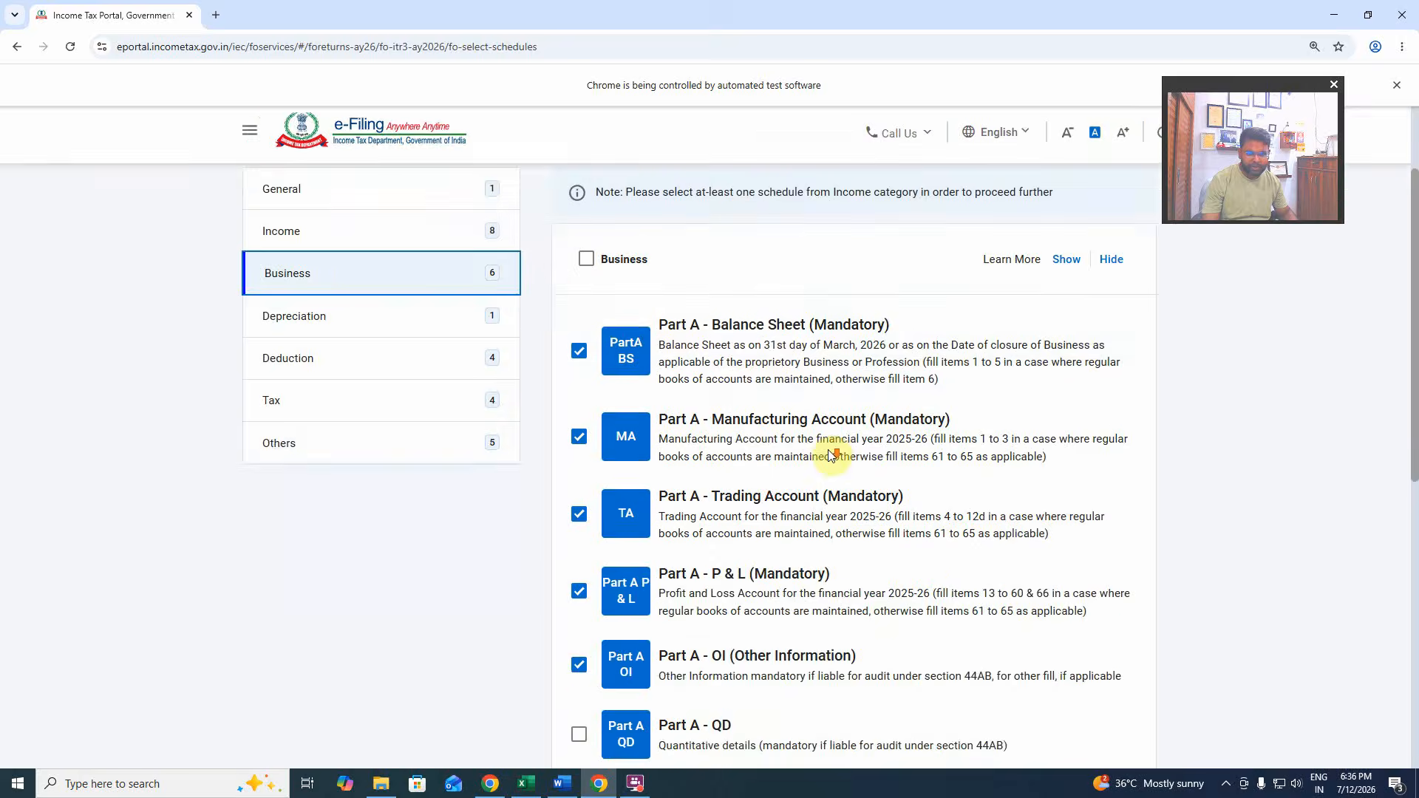
scroll(754, 441, "down", 2)
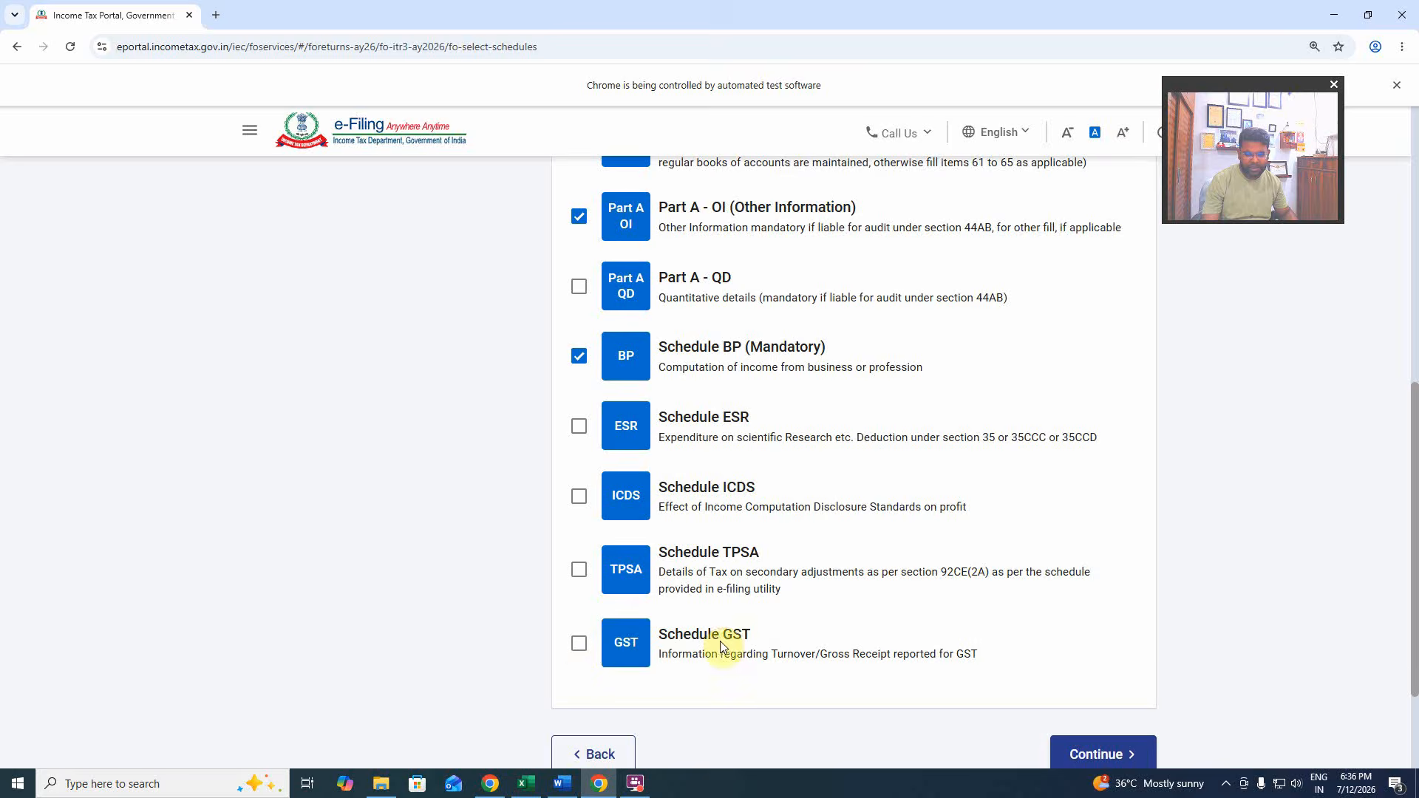
scroll(669, 562, "up", 1)
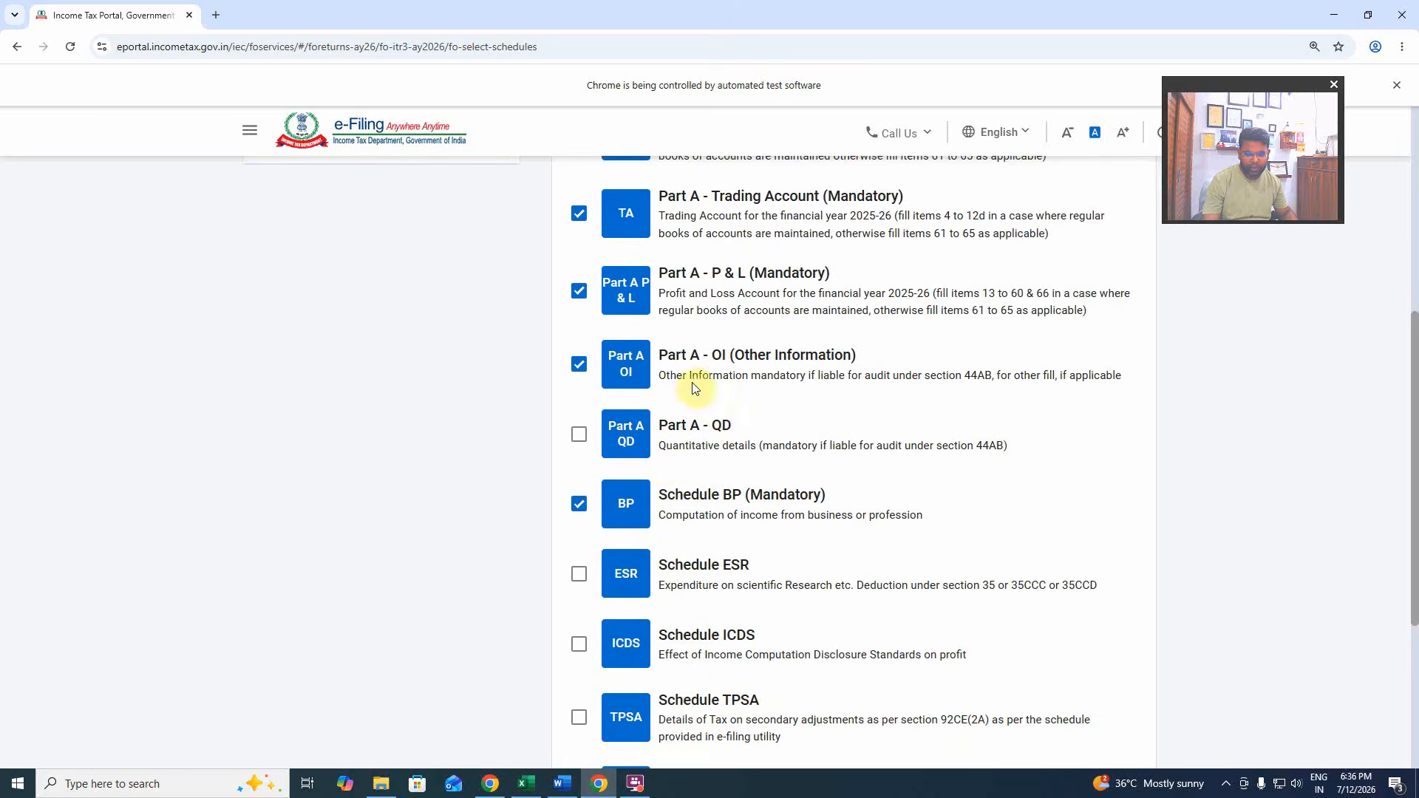
scroll(674, 584, "down", 4)
Deselect Schedule UD (unabsorbed depreciation) among the Depreciation schedules.
scroll(675, 586, "up", 5)
scroll(675, 586, "up", 6)
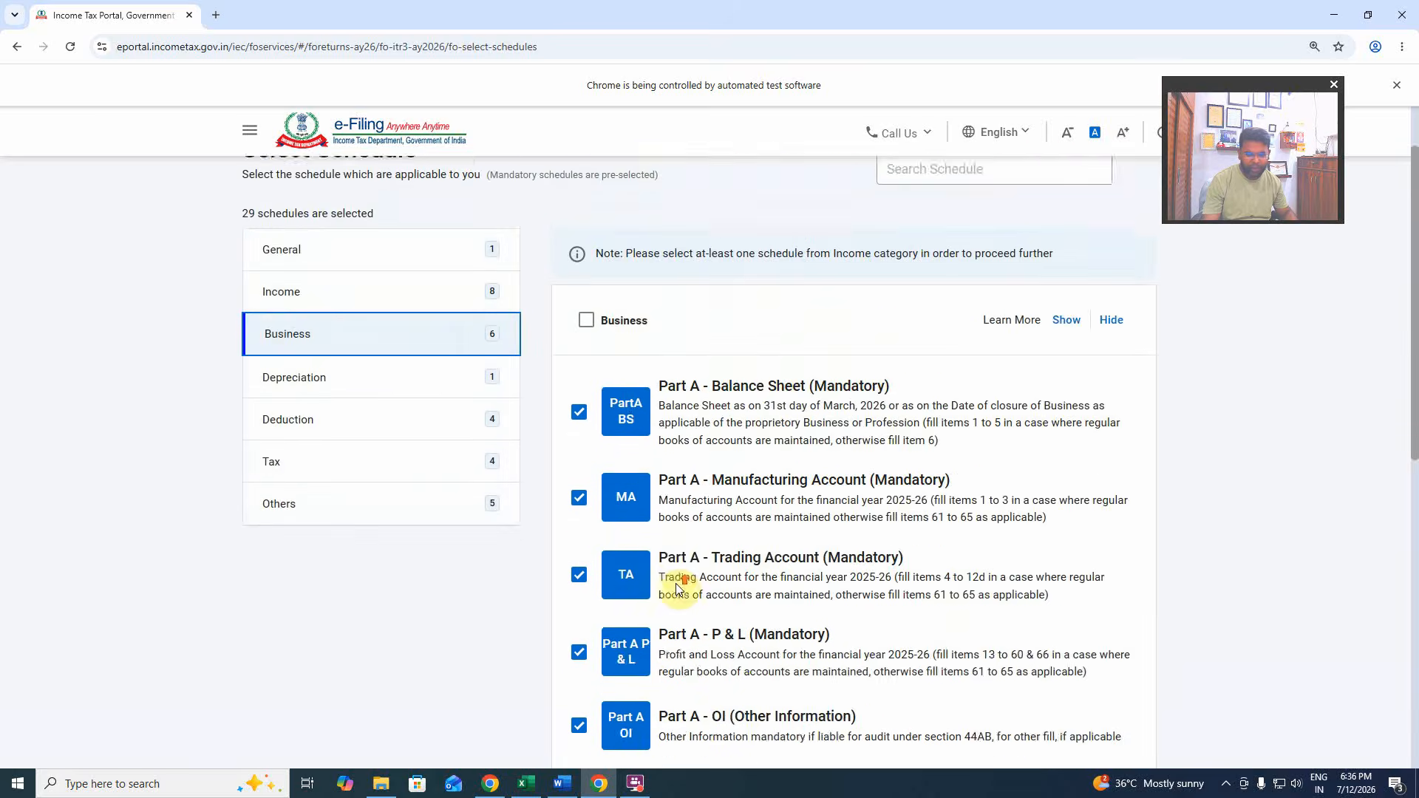
left_click(370, 504)
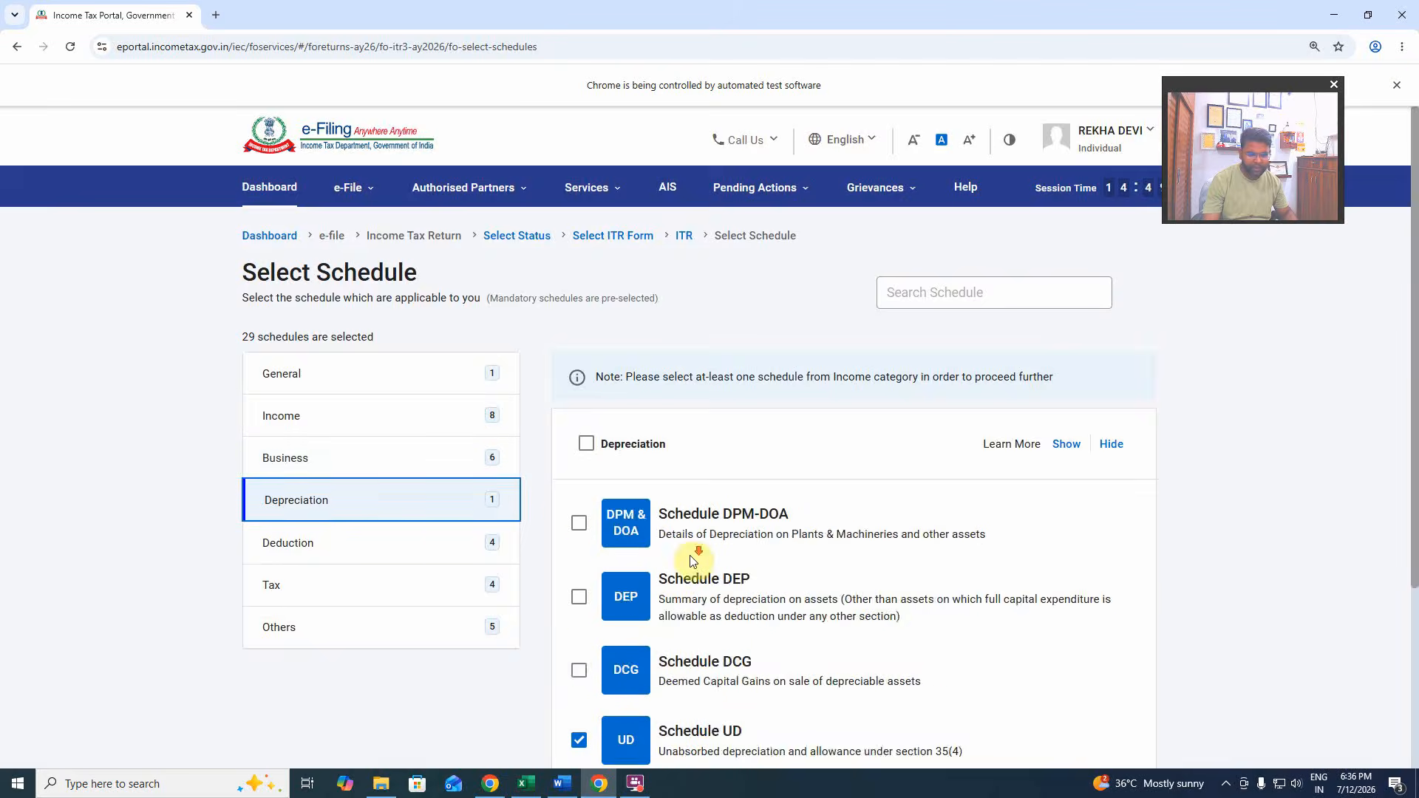
scroll(665, 524, "down", 3)
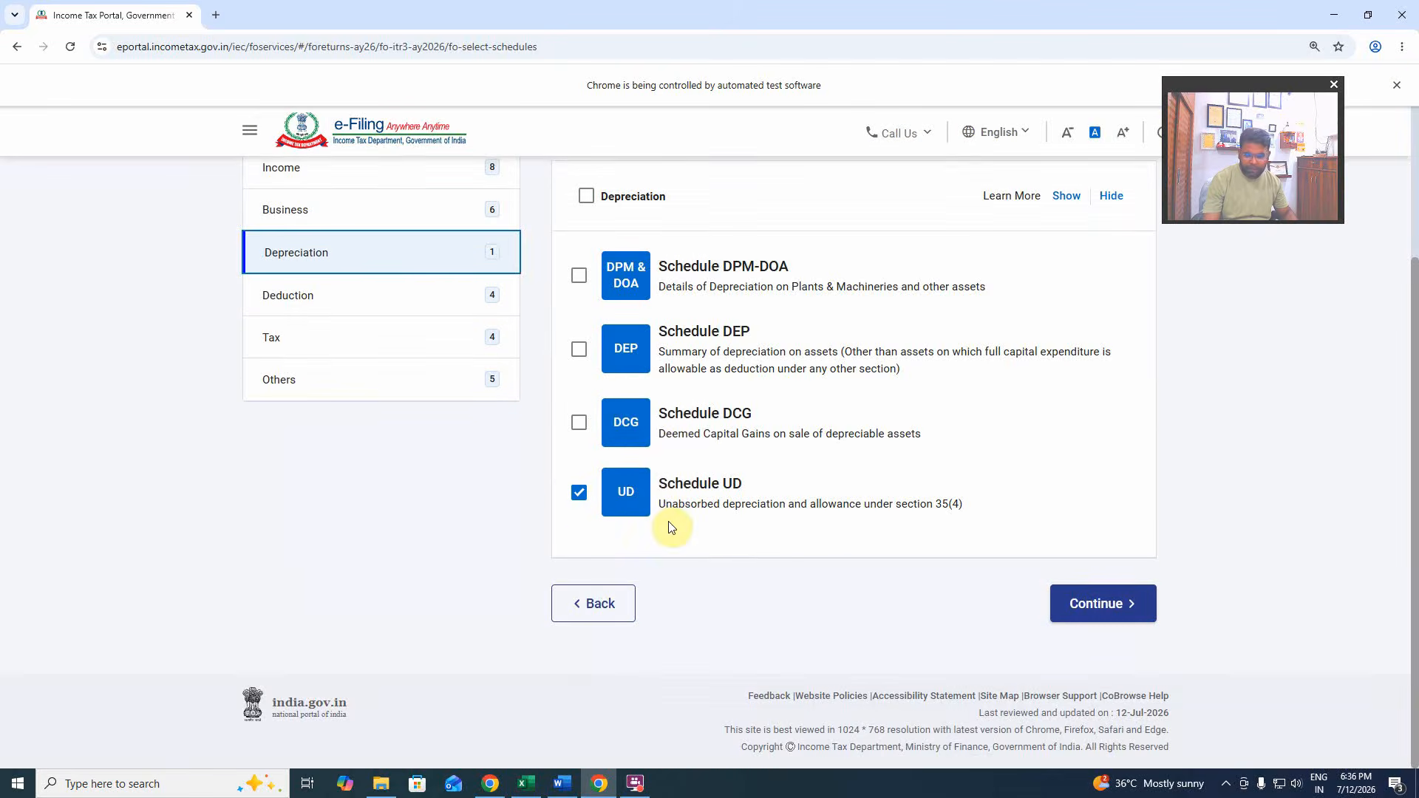
left_click(581, 496)
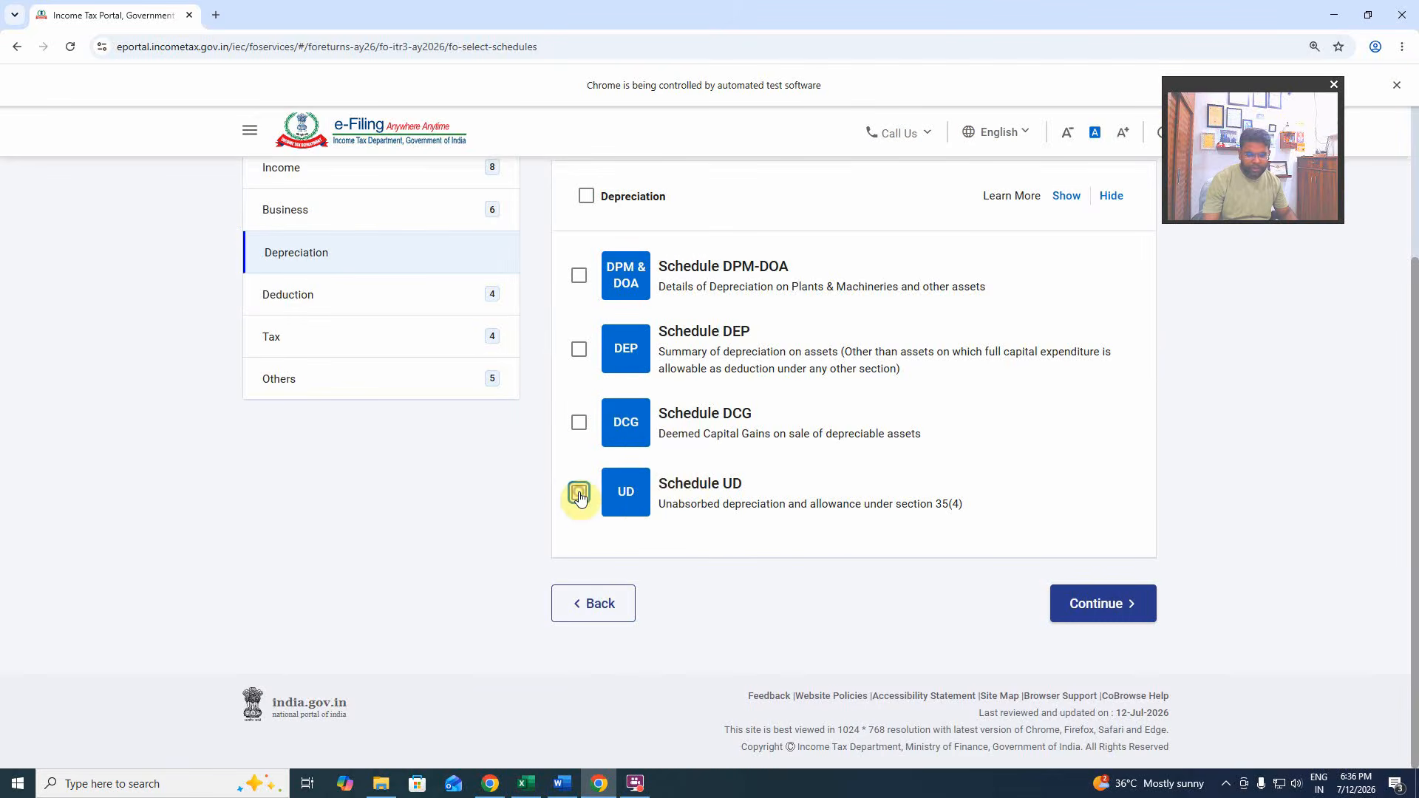
Deselect Schedule 80-IA, Schedule 80-IB and Schedule 80-IE among the Deduction schedules.
scroll(467, 482, "up", 4)
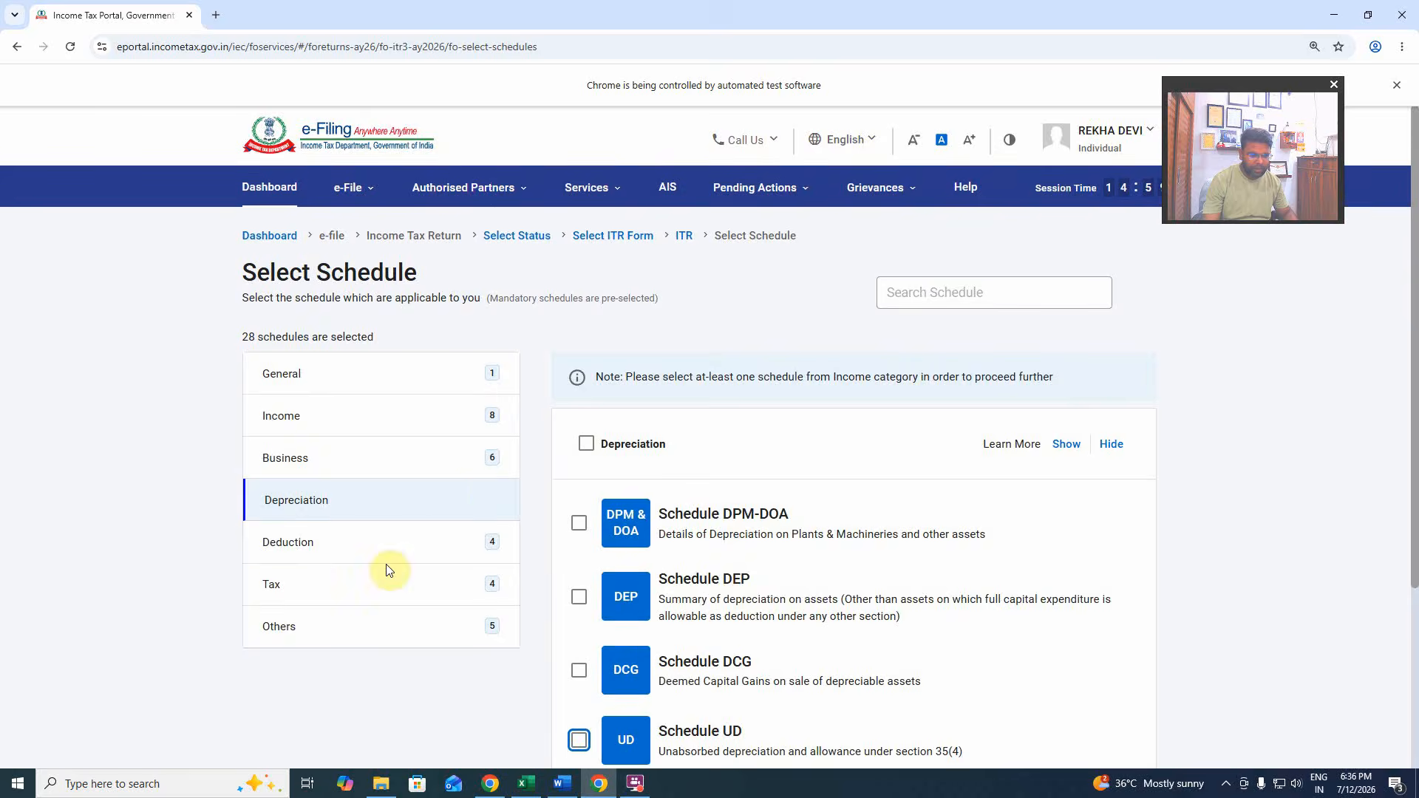
left_click(351, 546)
scroll(732, 517, "down", 9)
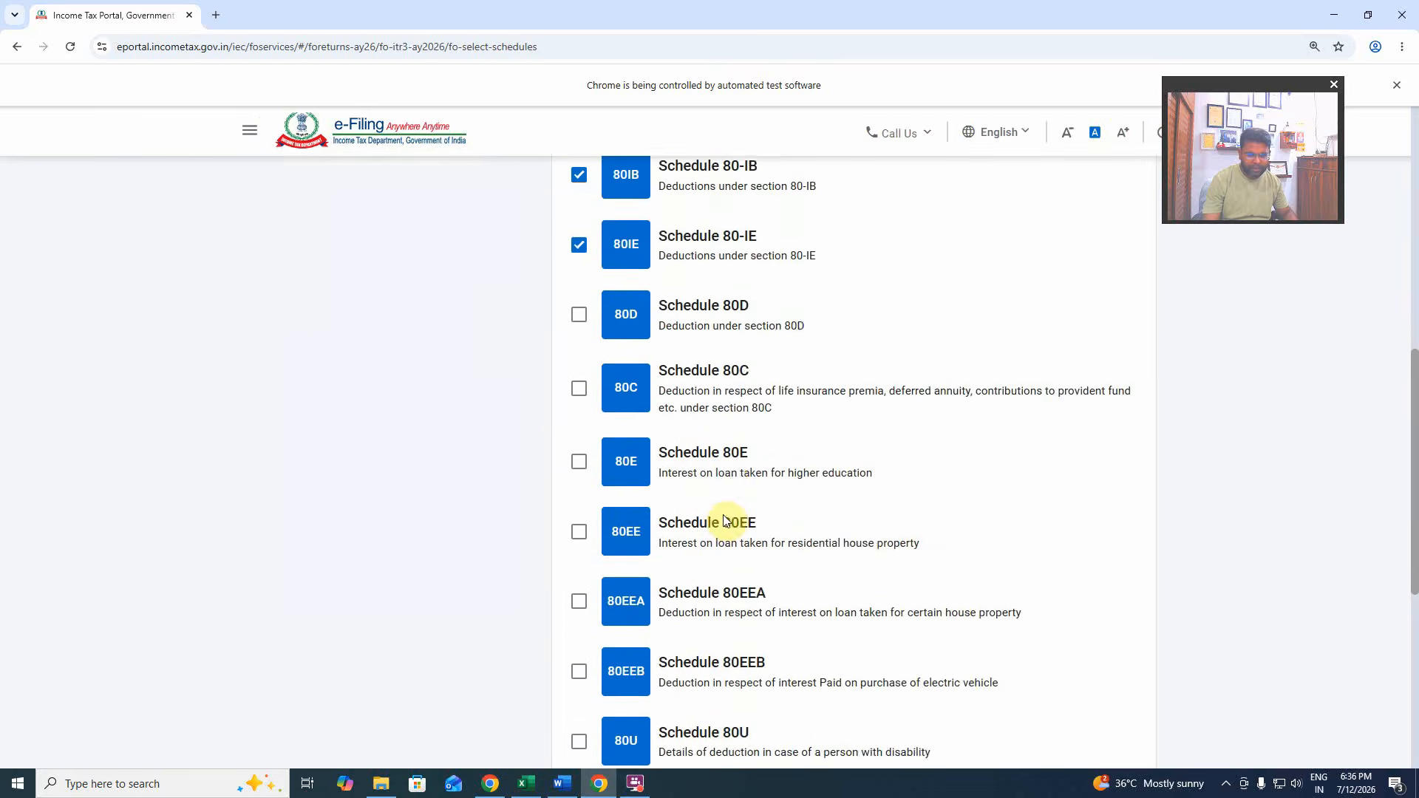
scroll(728, 519, "up", 3)
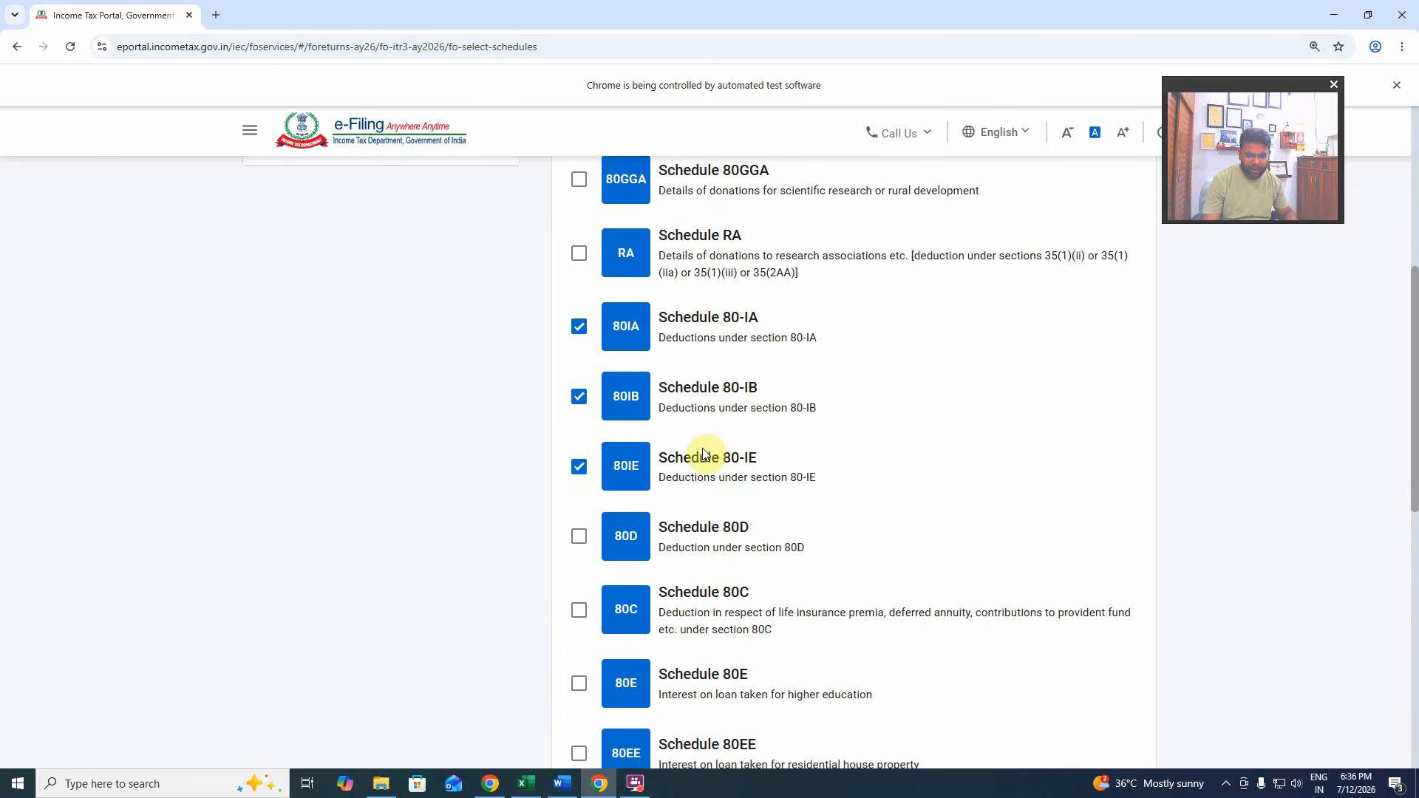
scroll(720, 510, "down", 8)
scroll(721, 509, "up", 10)
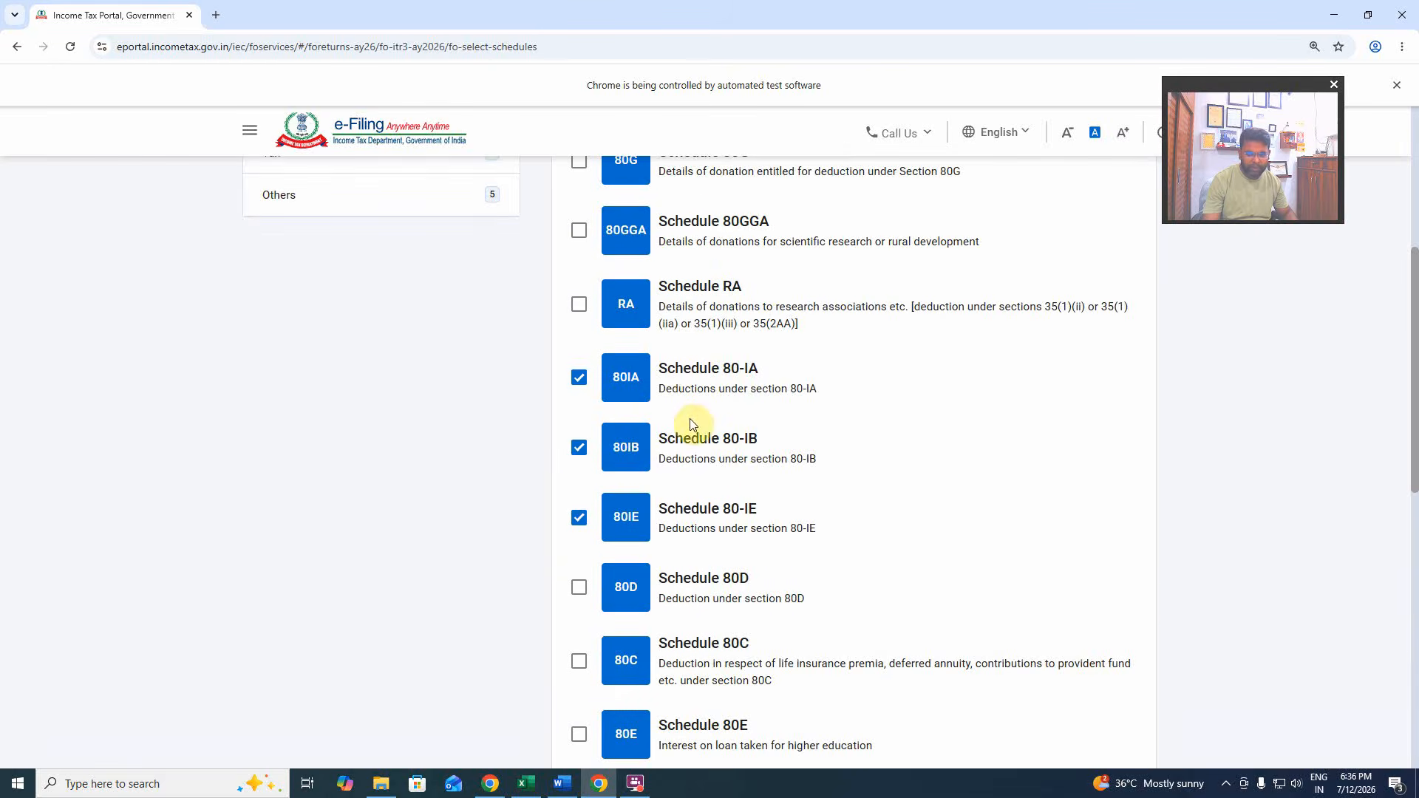
left_click(578, 377)
left_click(579, 447)
left_click(581, 516)
scroll(880, 532, "down", 10)
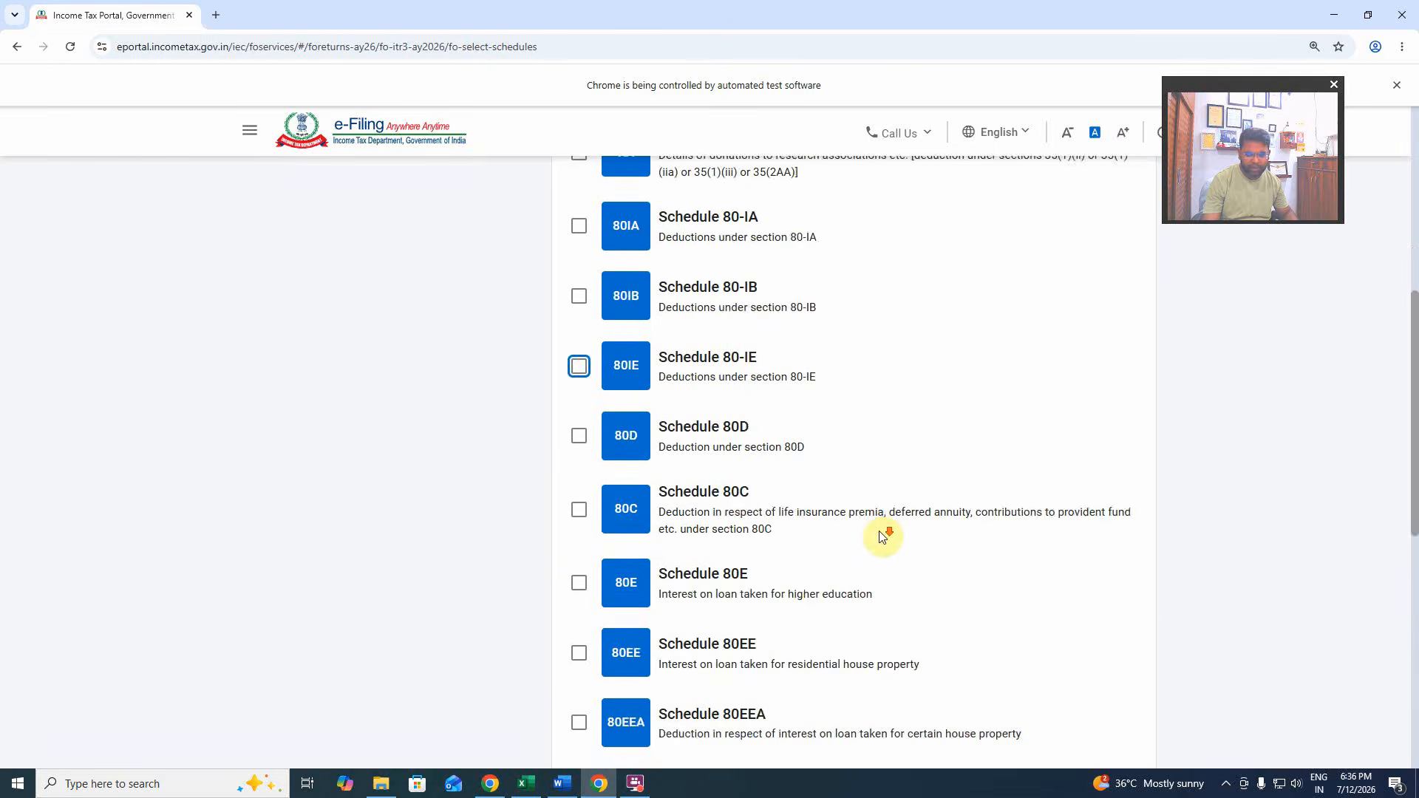
left_click(580, 493)
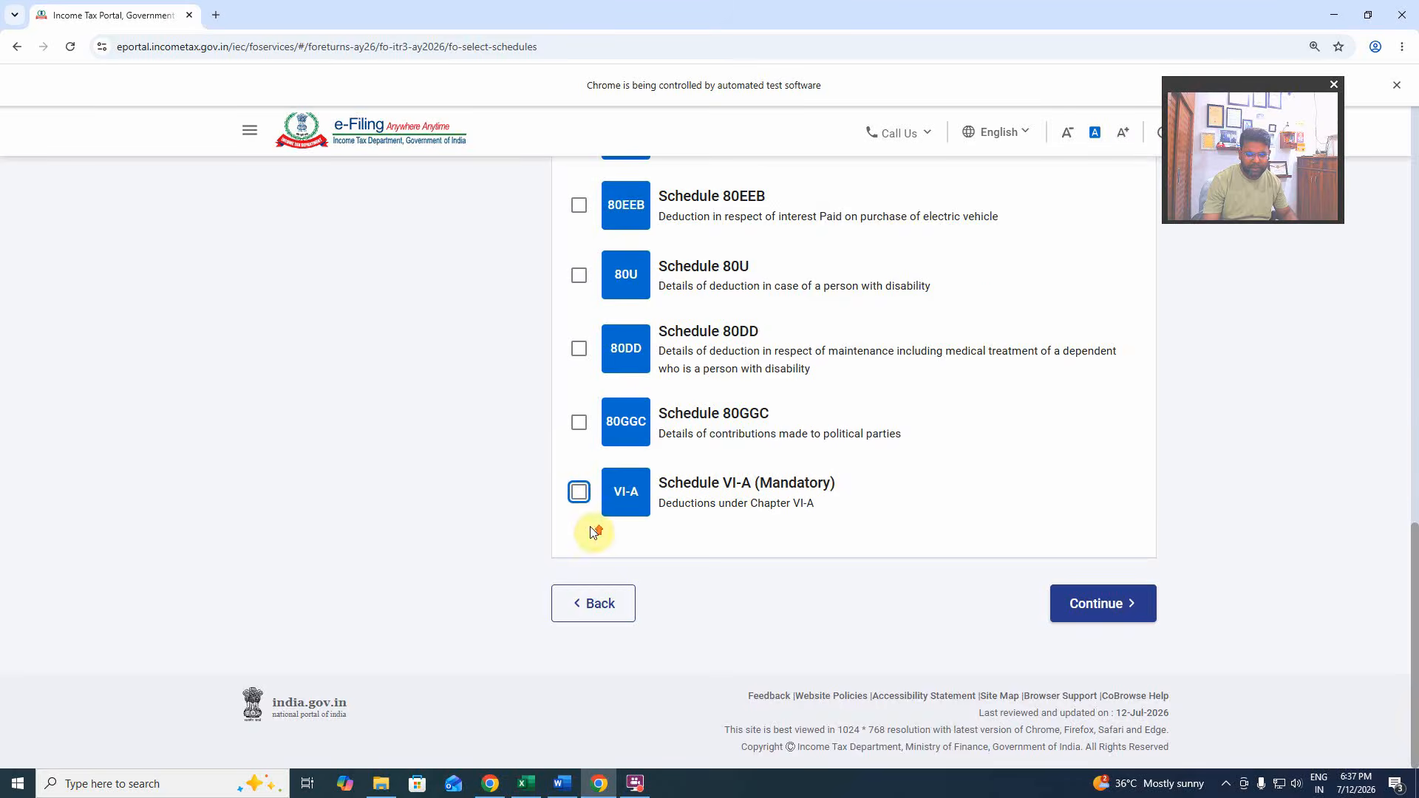
scroll(592, 533, "up", 2)
scroll(592, 534, "down", 1)
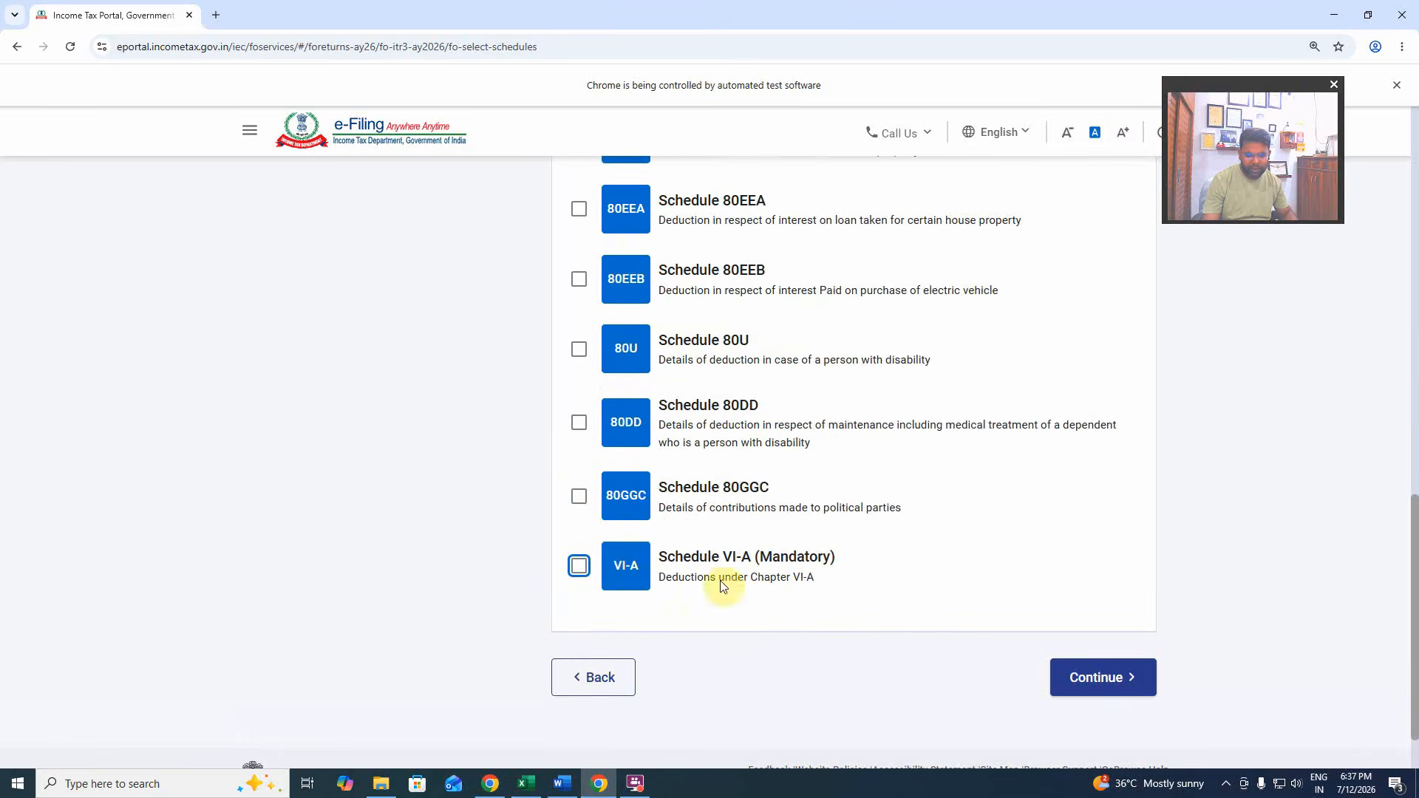
left_click(579, 565)
Among the Tax schedules, deselect the schedule for tax deferred on ESOP.
scroll(893, 545, "up", 9)
scroll(893, 539, "up", 6)
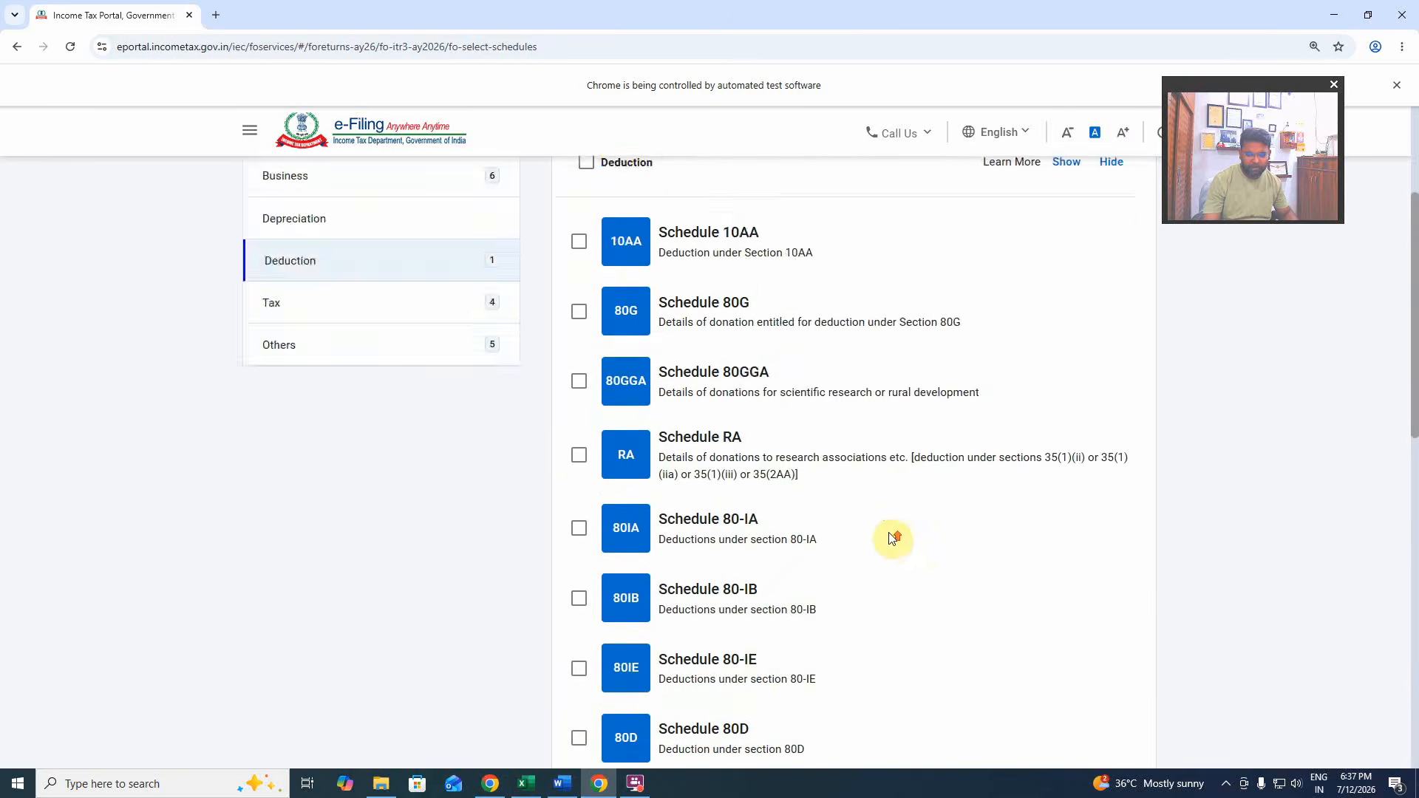
left_click(371, 526)
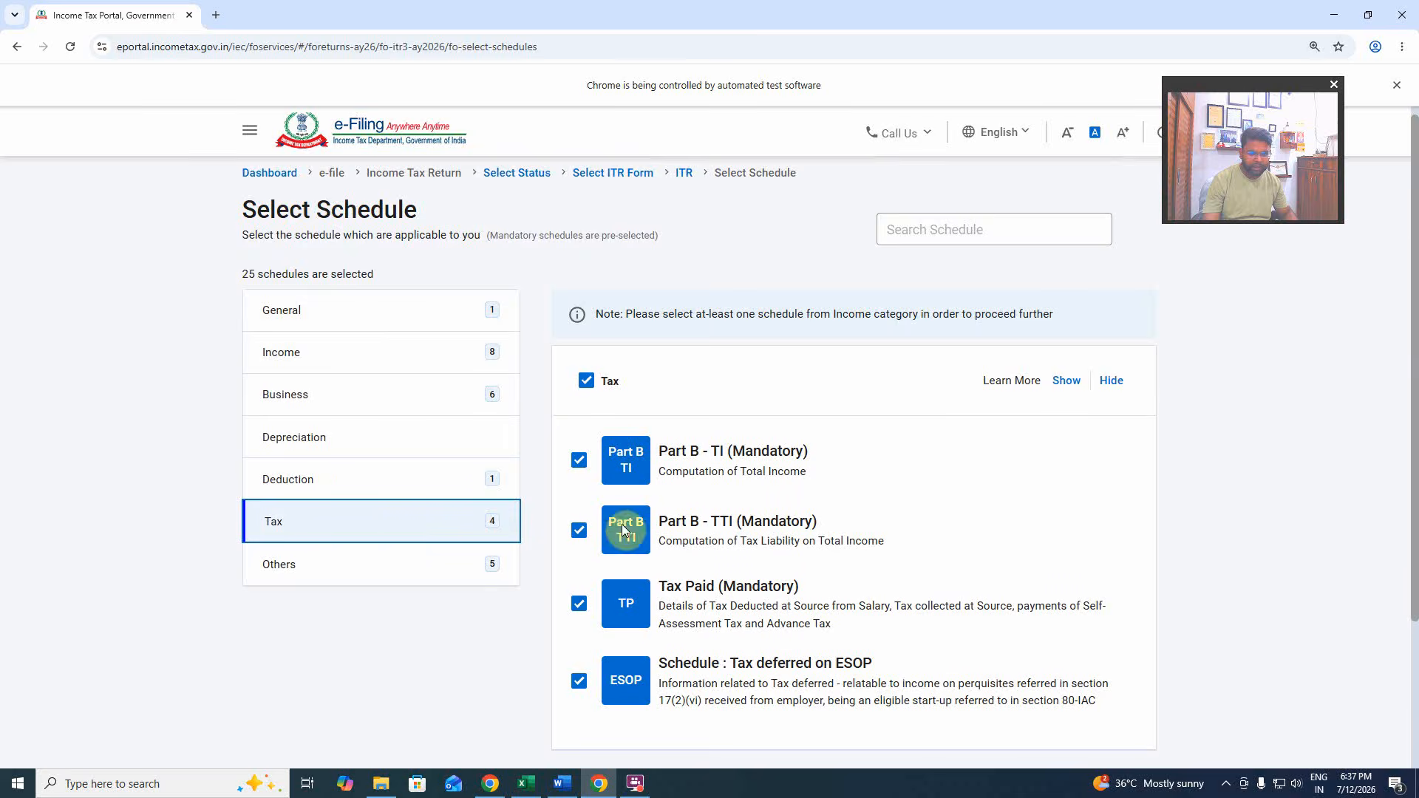
scroll(675, 538, "down", 2)
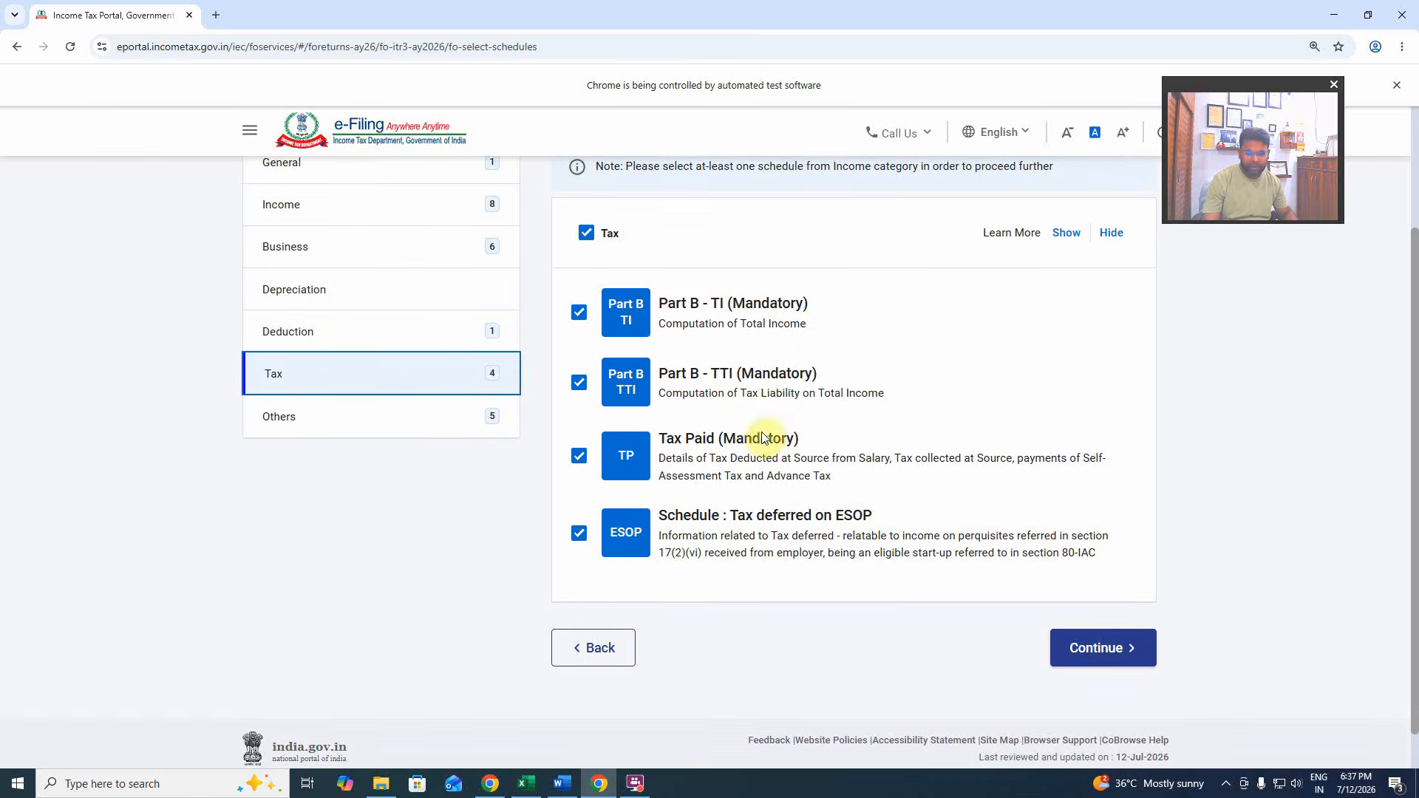
left_click(579, 533)
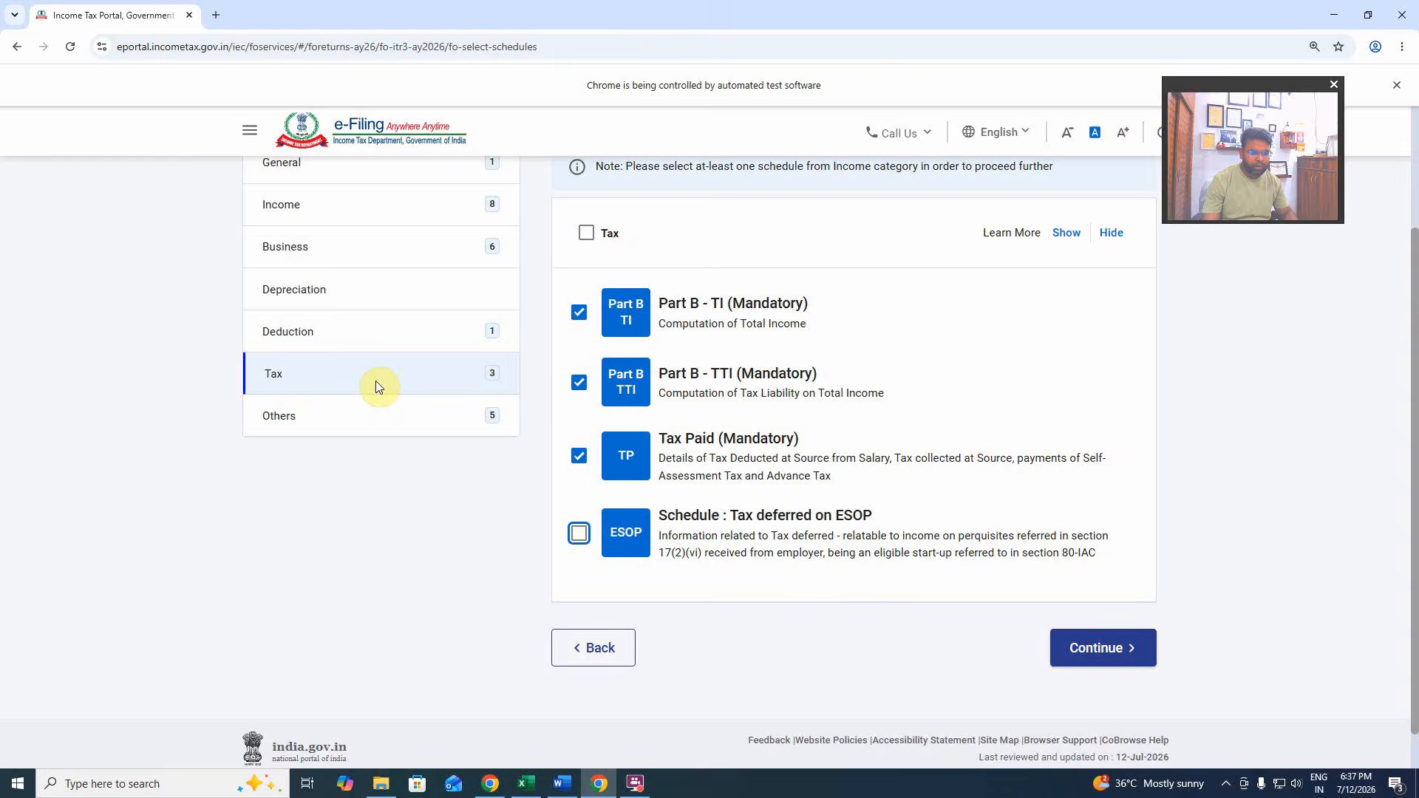
Among the Others schedules, deselect Schedule AMT and select Schedule FA for foreign assets and income.
left_click(349, 427)
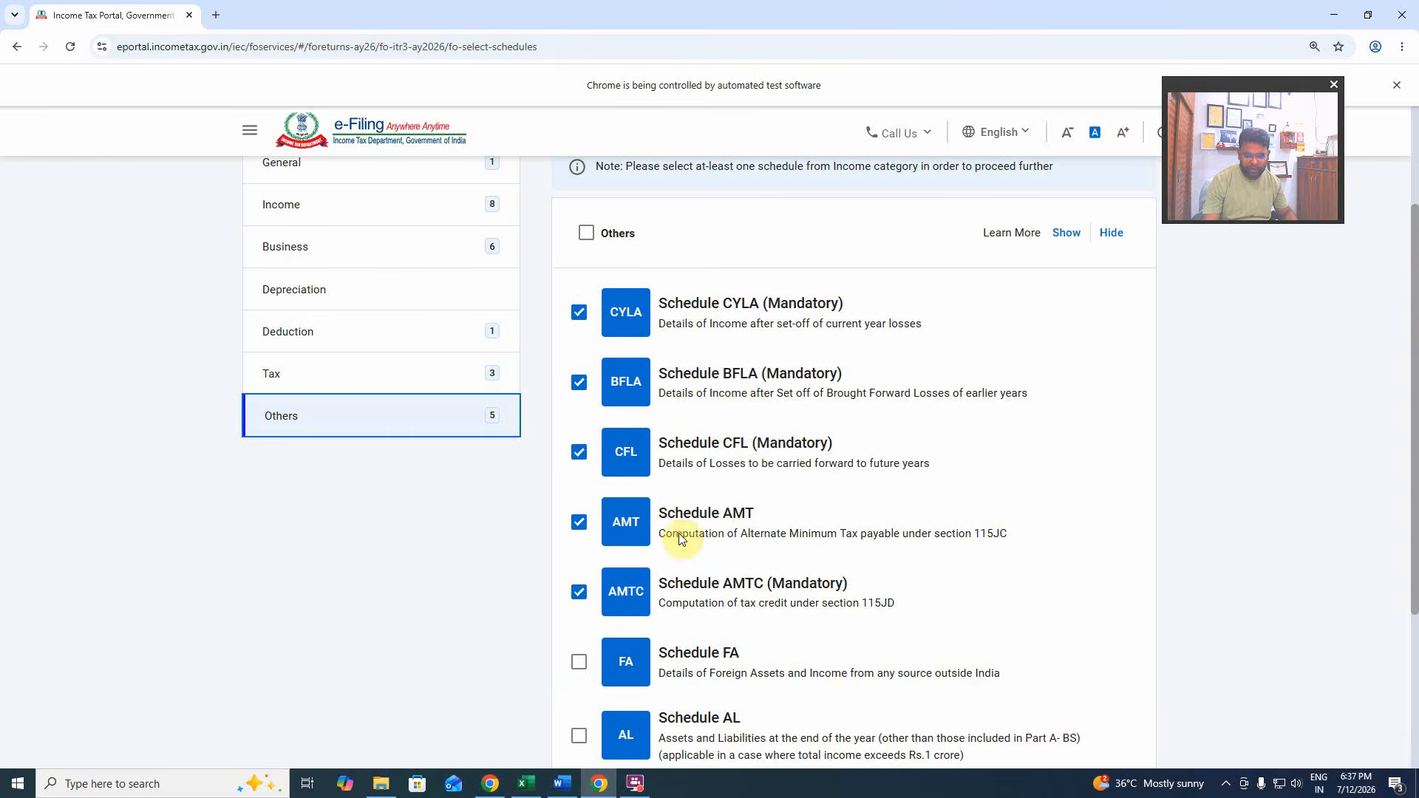
left_click(579, 524)
scroll(739, 524, "down", 3)
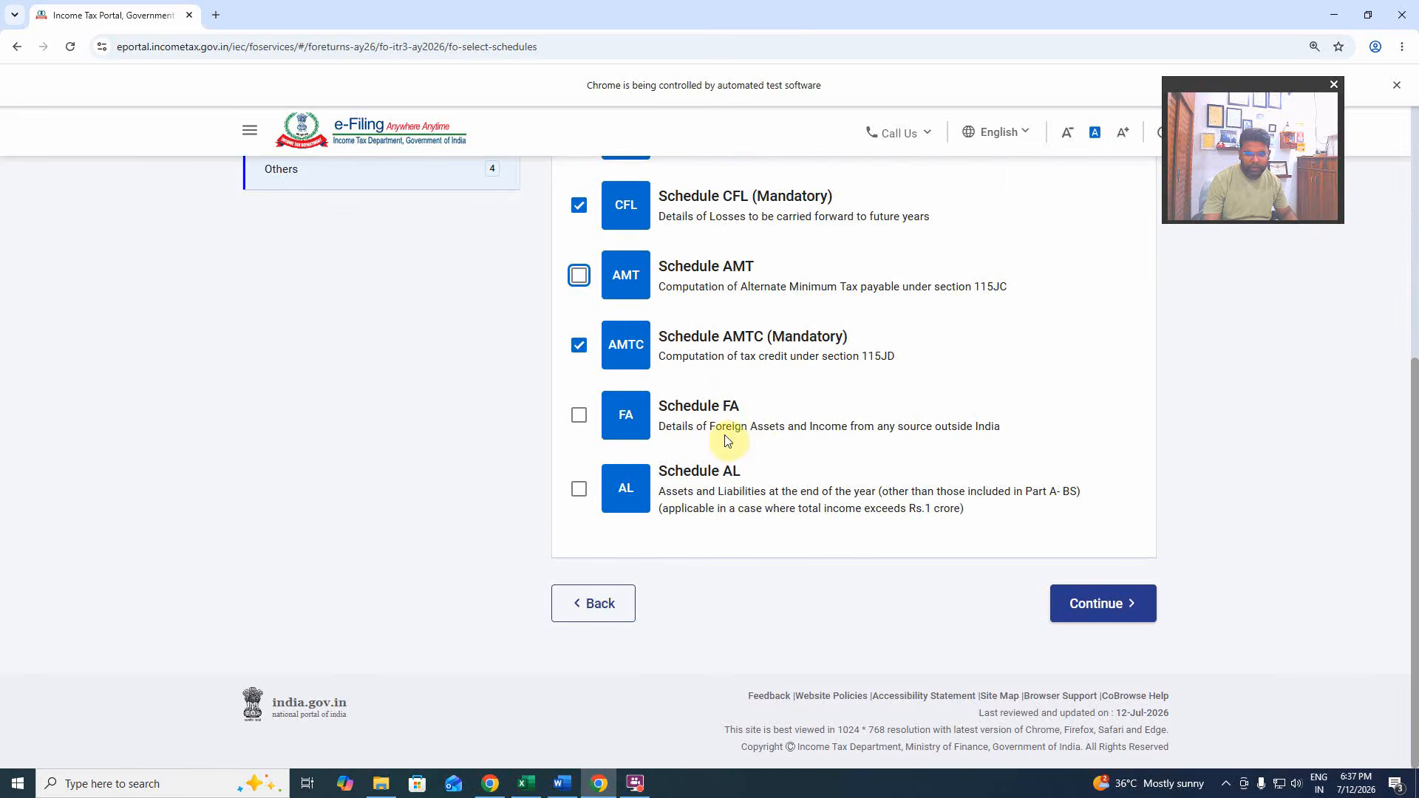
left_click(620, 424)
Confirm the schedule selection, pass through all four sets of schedule questions without answering them, and acknowledge the pre-filled data notice.
left_click(1093, 606)
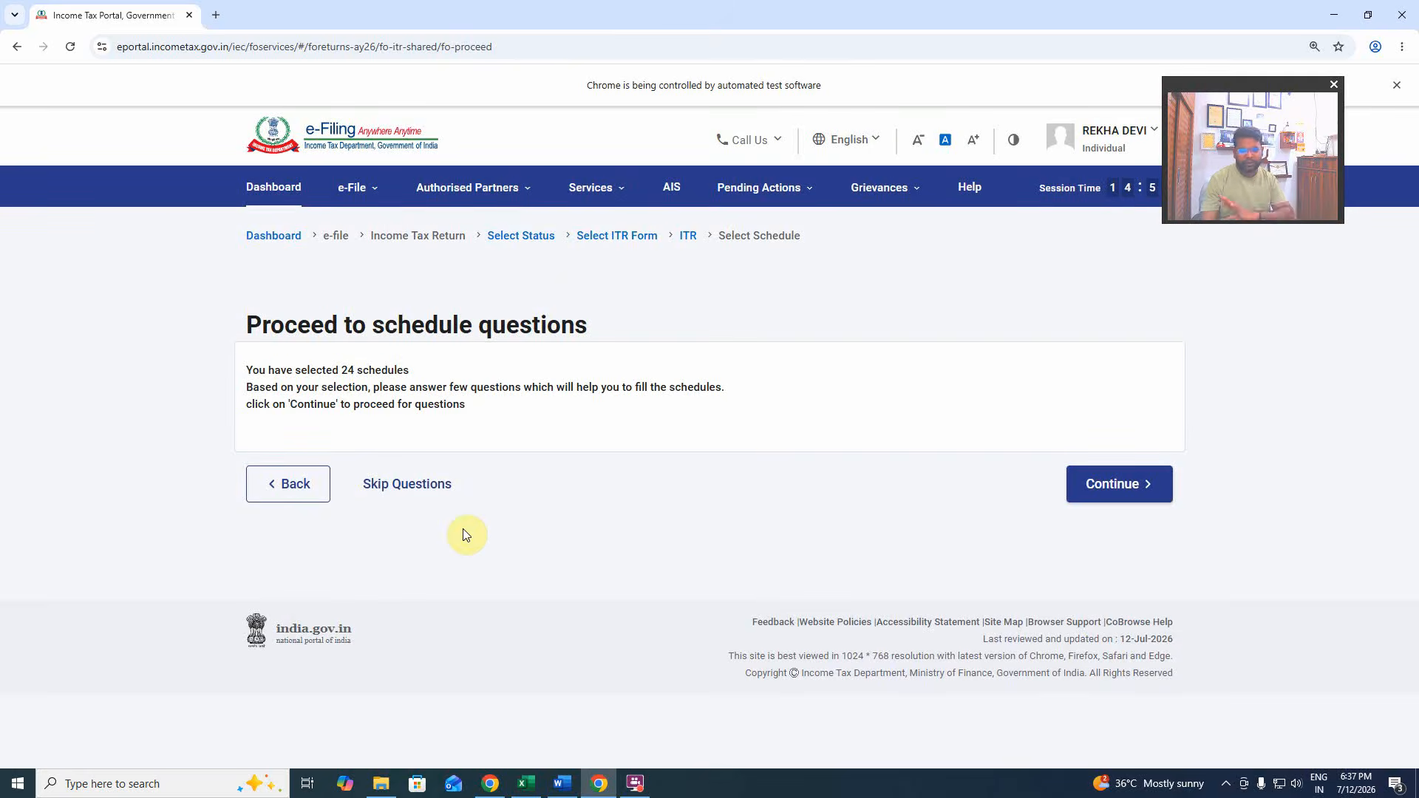
left_click(1147, 485)
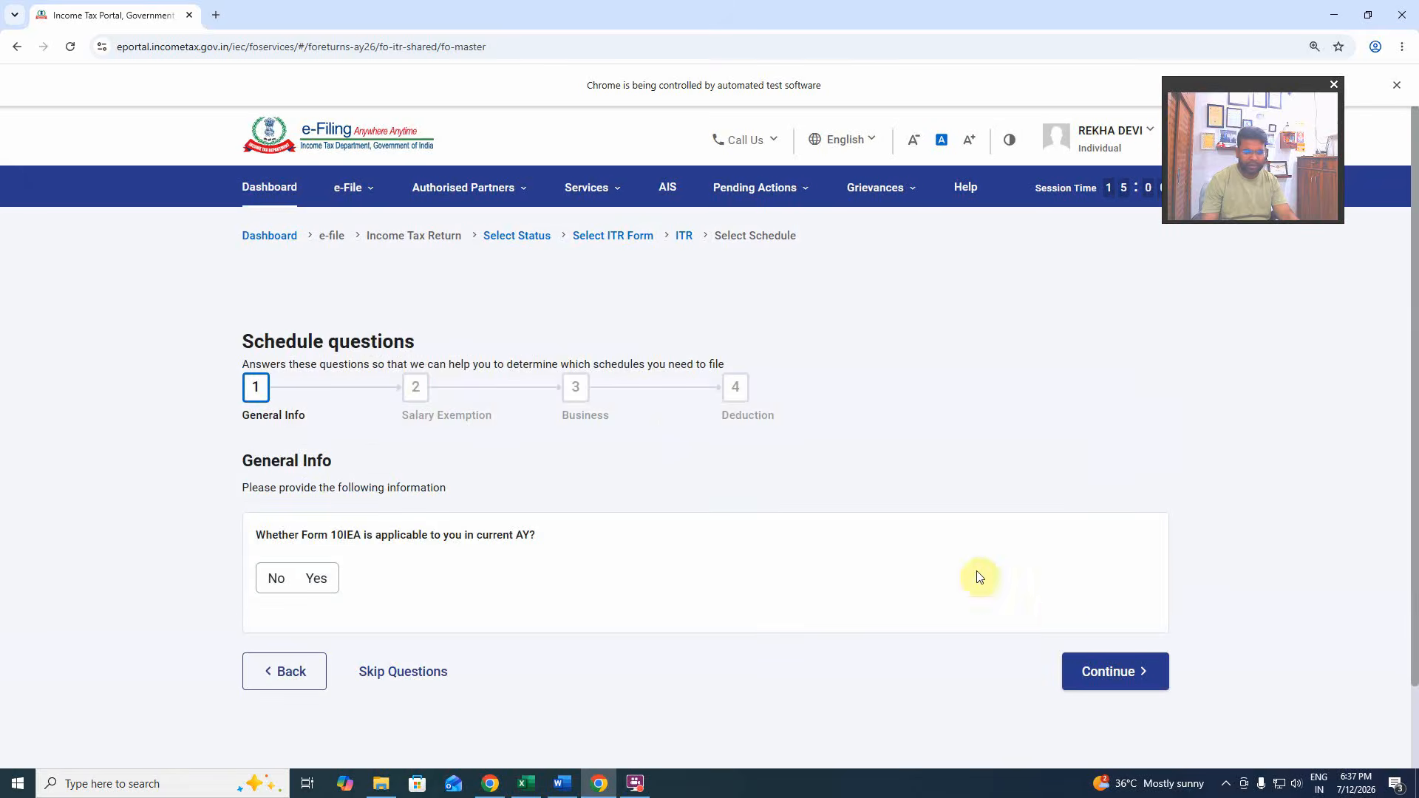
left_click(1115, 671)
scroll(743, 584, "down", 1)
left_click(1071, 577)
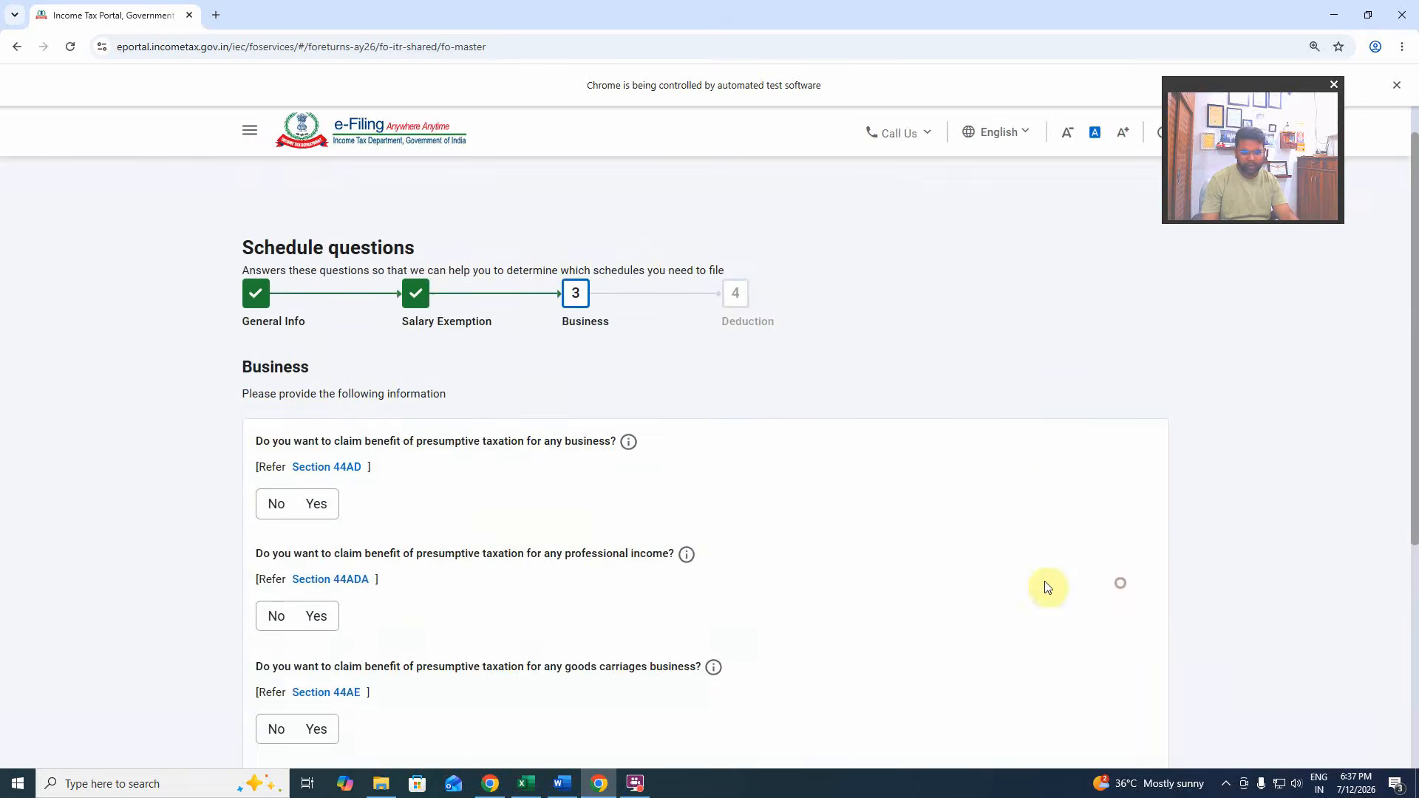
scroll(887, 569, "down", 5)
left_click(1113, 579)
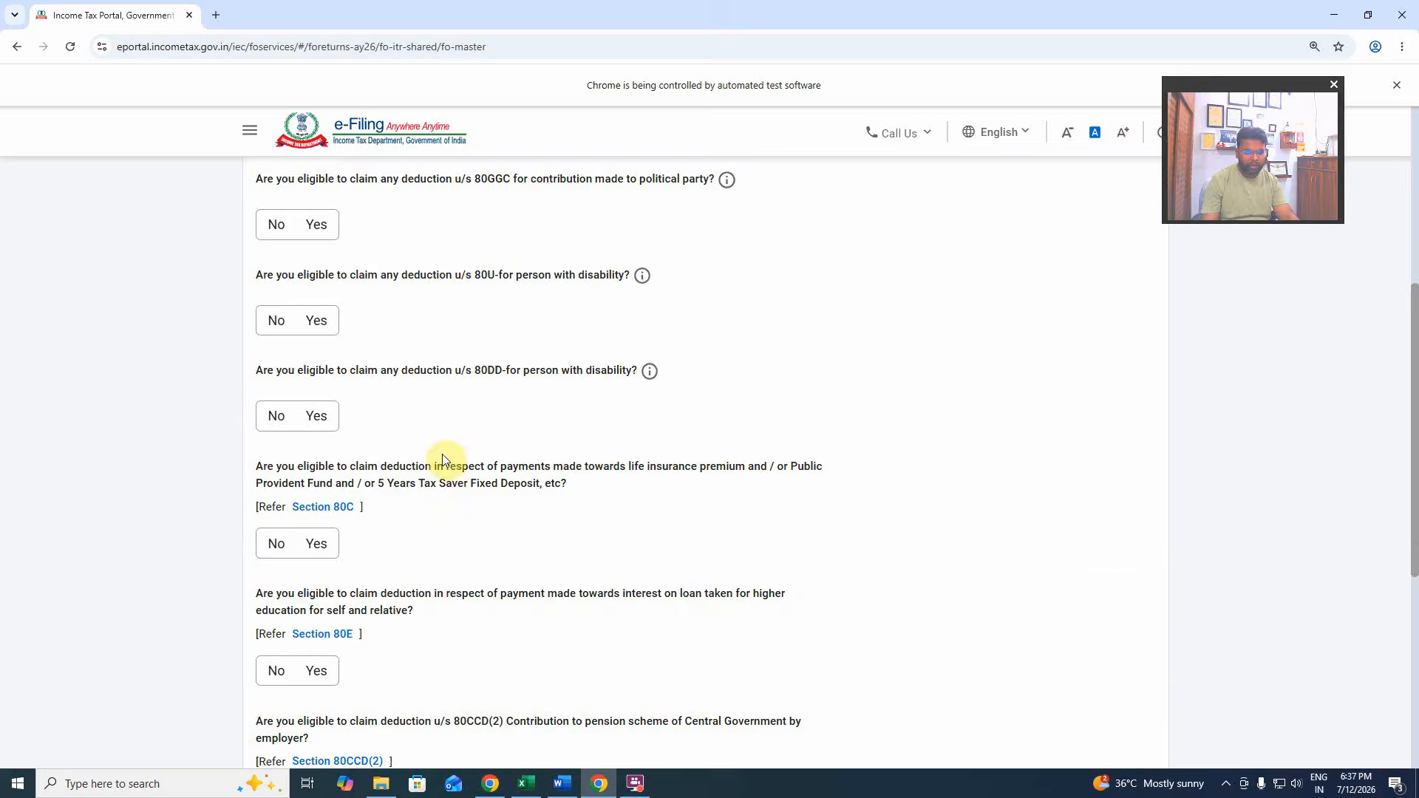
scroll(444, 466, "down", 5)
left_click(1095, 575)
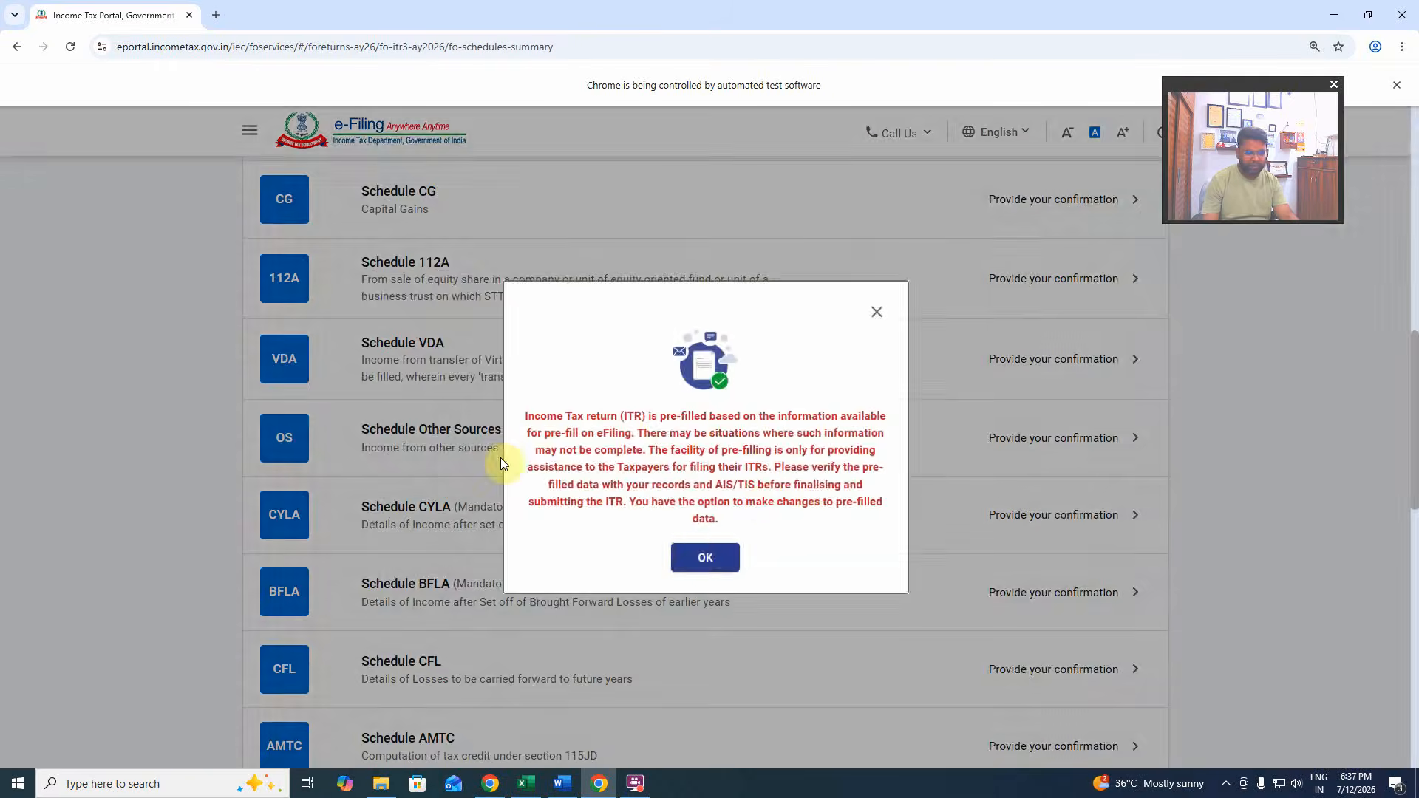
left_click(703, 557)
Look over the Return Summary, then open Part A - General Information and expand its Filing Status section.
scroll(536, 515, "up", 5)
scroll(536, 516, "up", 5)
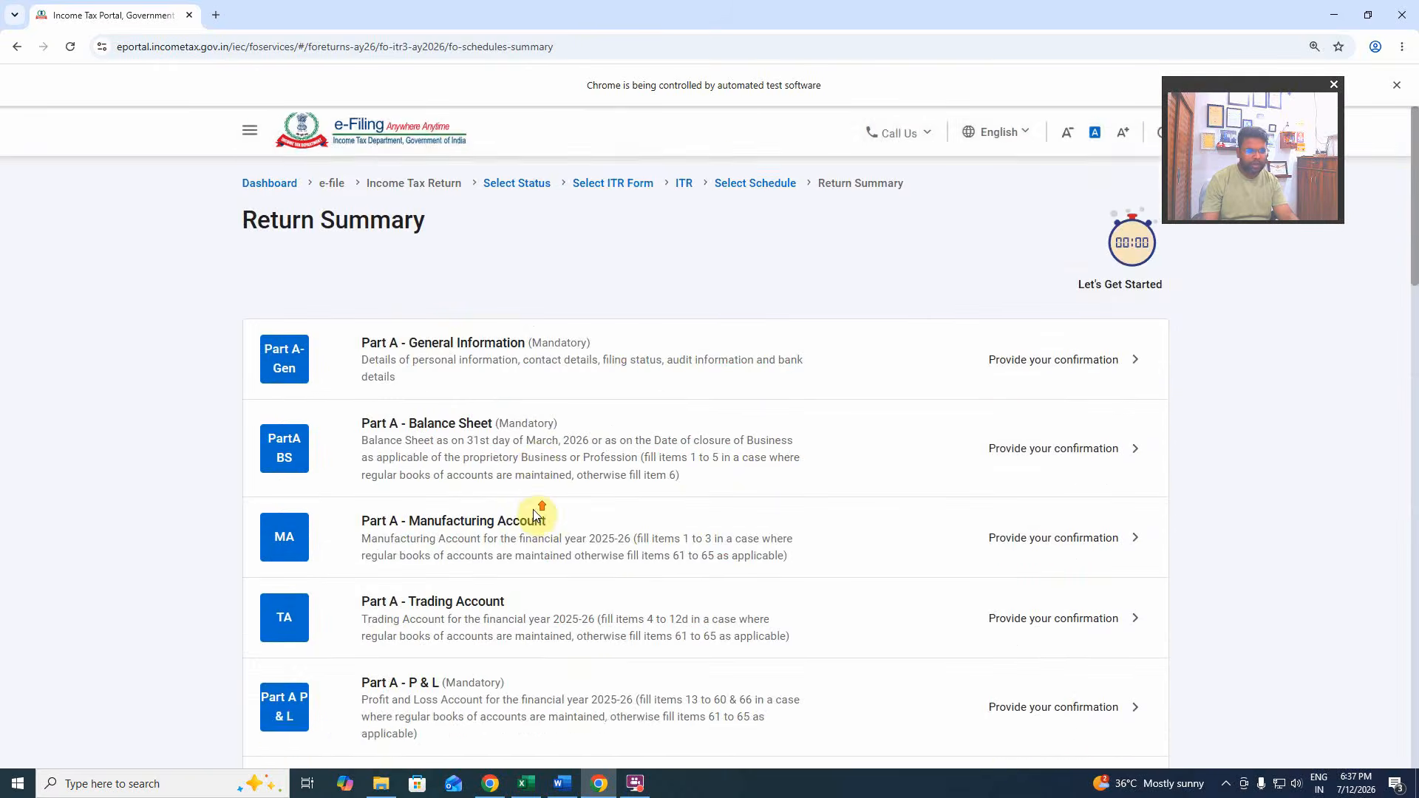
scroll(534, 509, "down", 6)
scroll(536, 516, "down", 10)
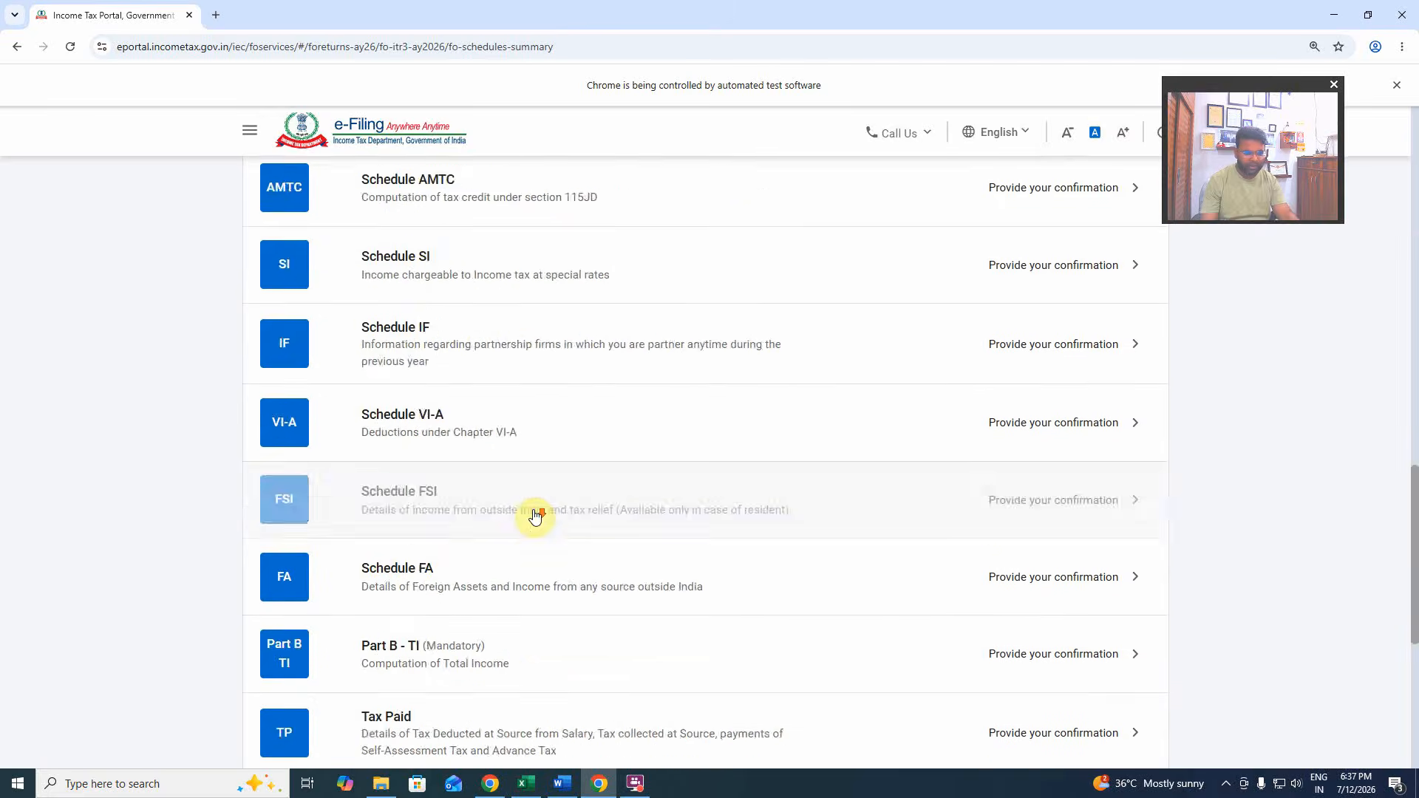
scroll(538, 515, "up", 8)
scroll(537, 515, "up", 10)
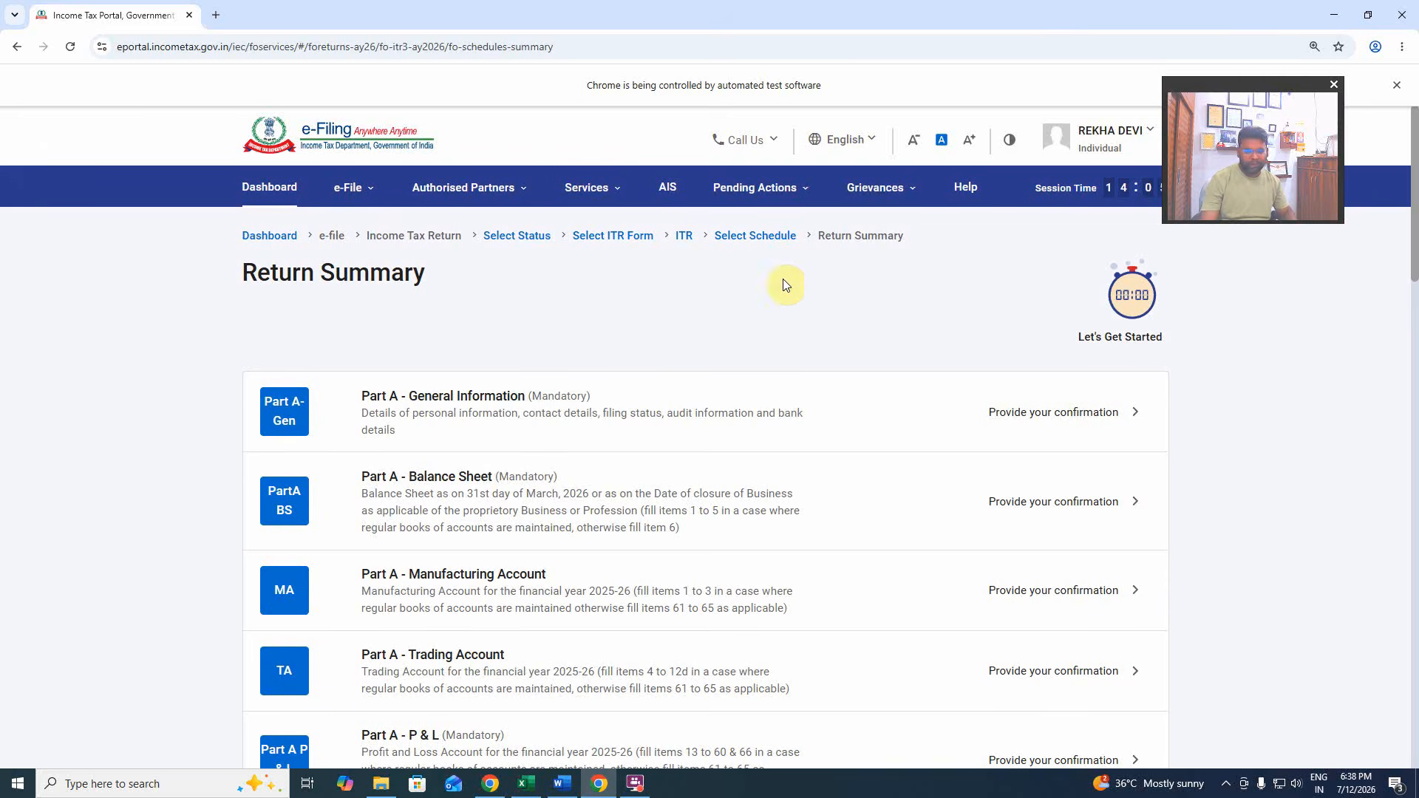
left_click(955, 402)
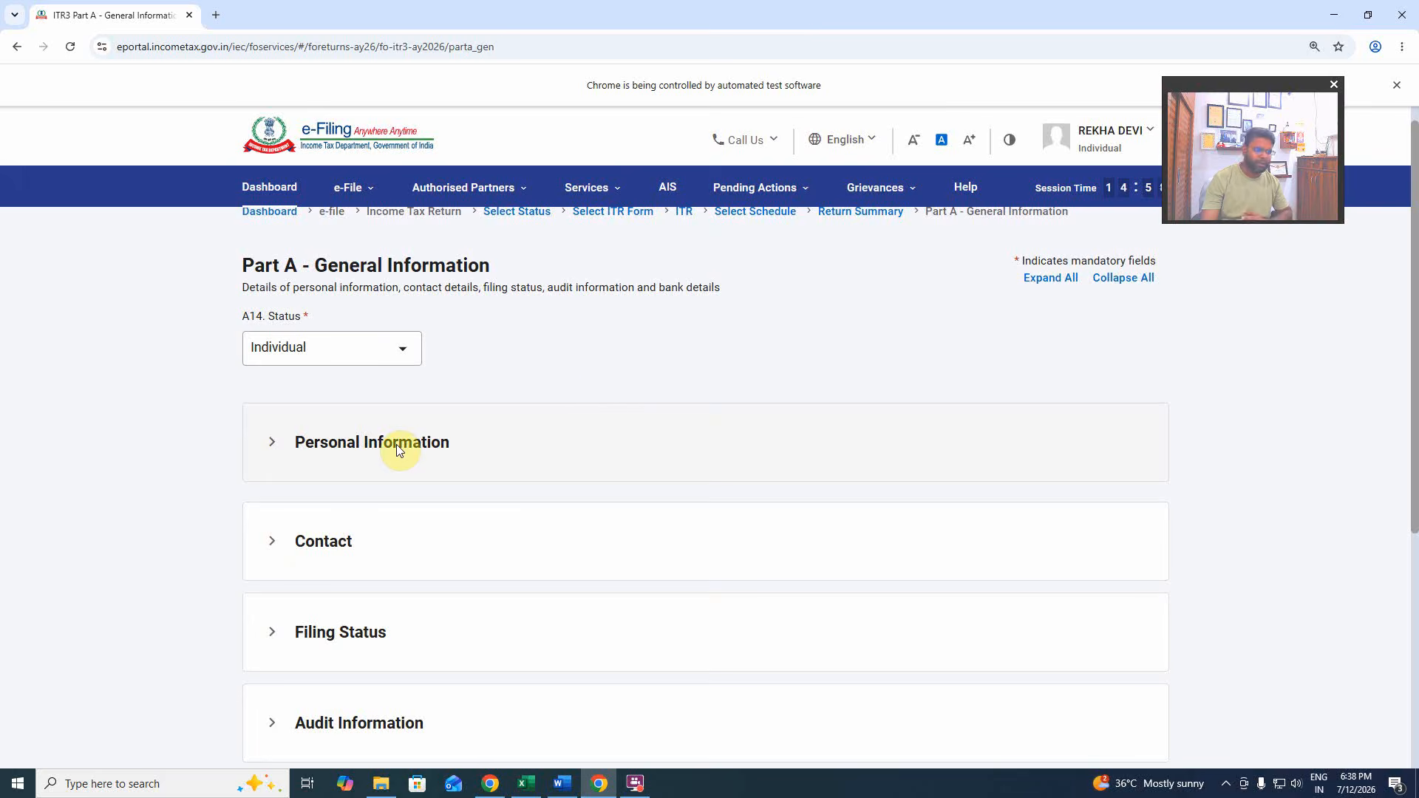
scroll(417, 484, "down", 3)
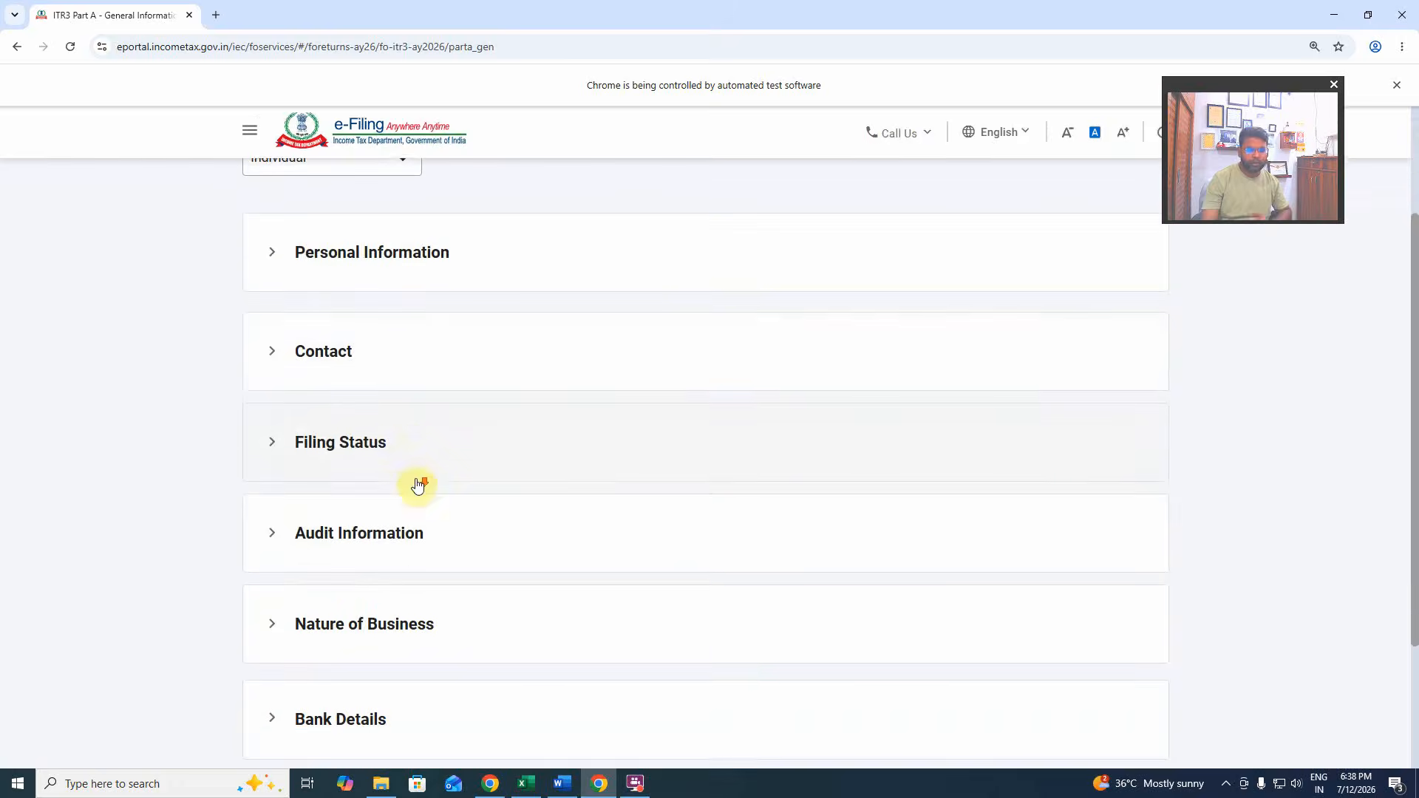
left_click(411, 460)
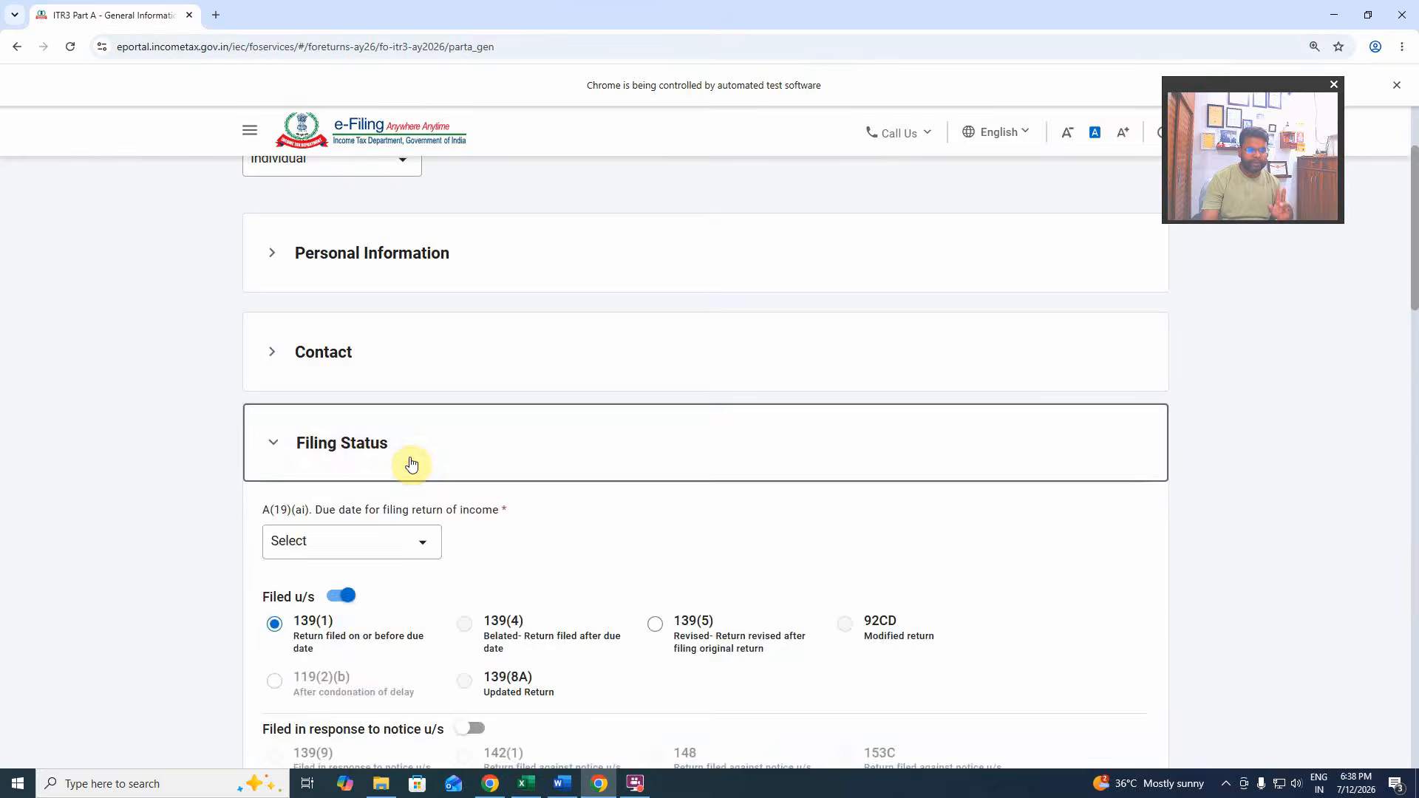
Set the due date for filing the return of income to 31st August in Filing Status.
scroll(410, 463, "down", 4)
scroll(412, 451, "up", 5)
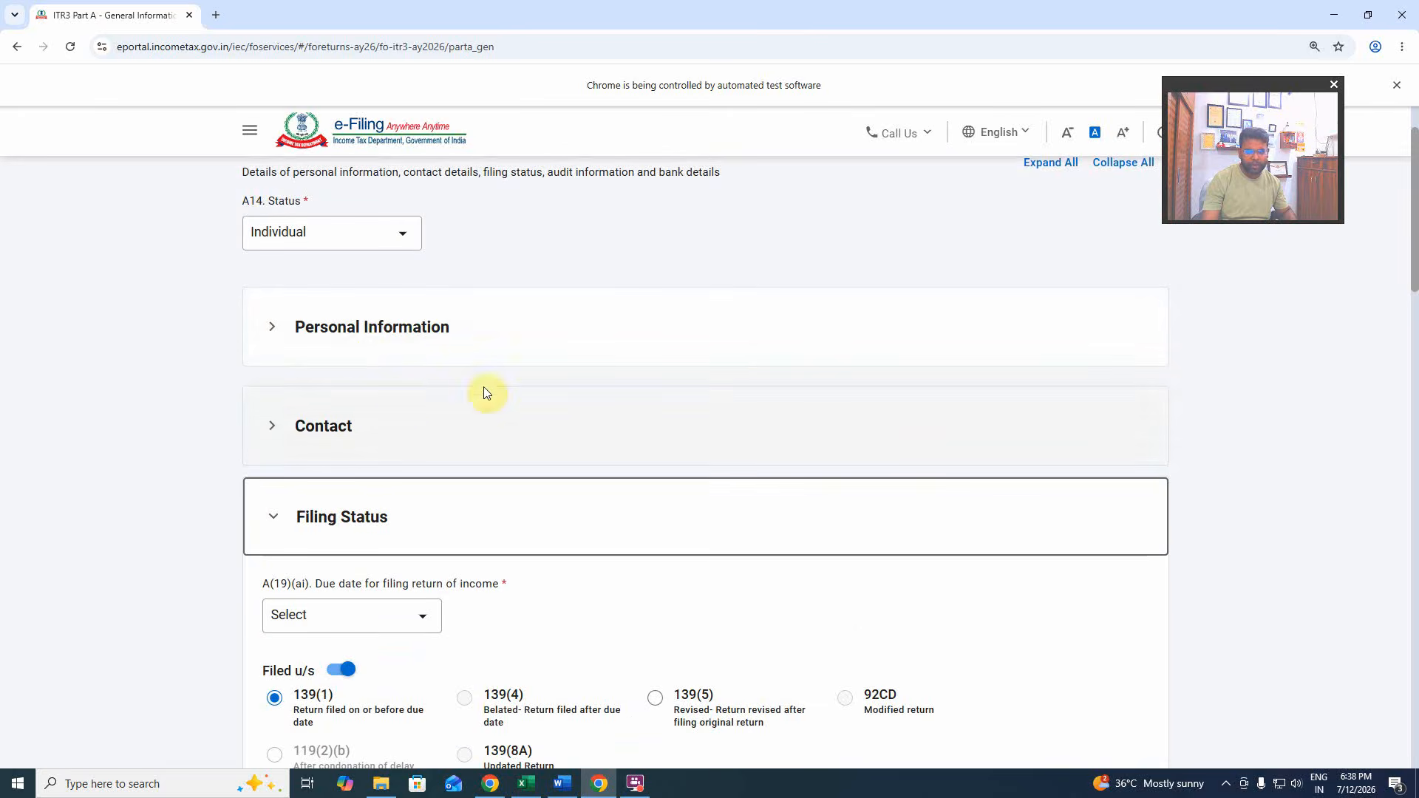
scroll(444, 488, "down", 4)
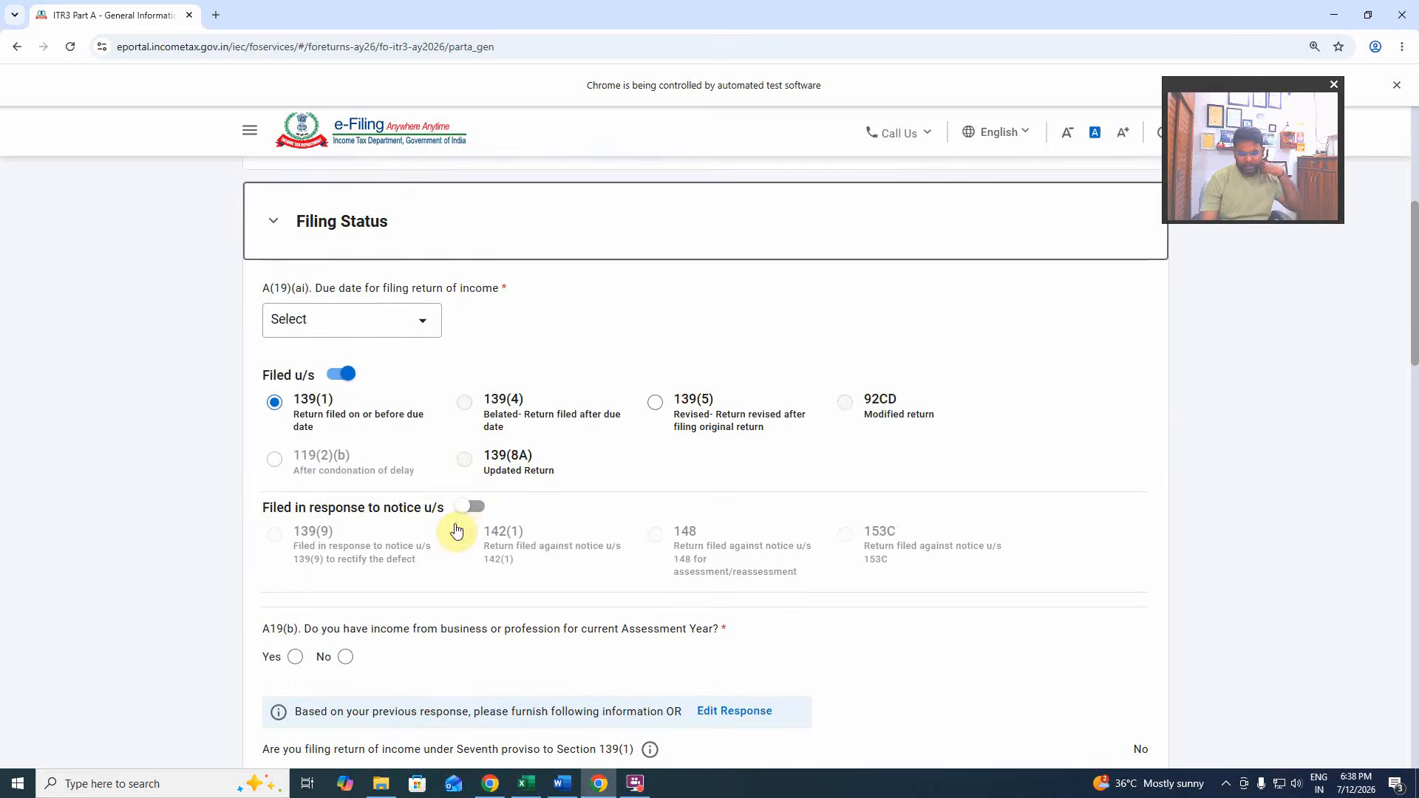
left_click(391, 324)
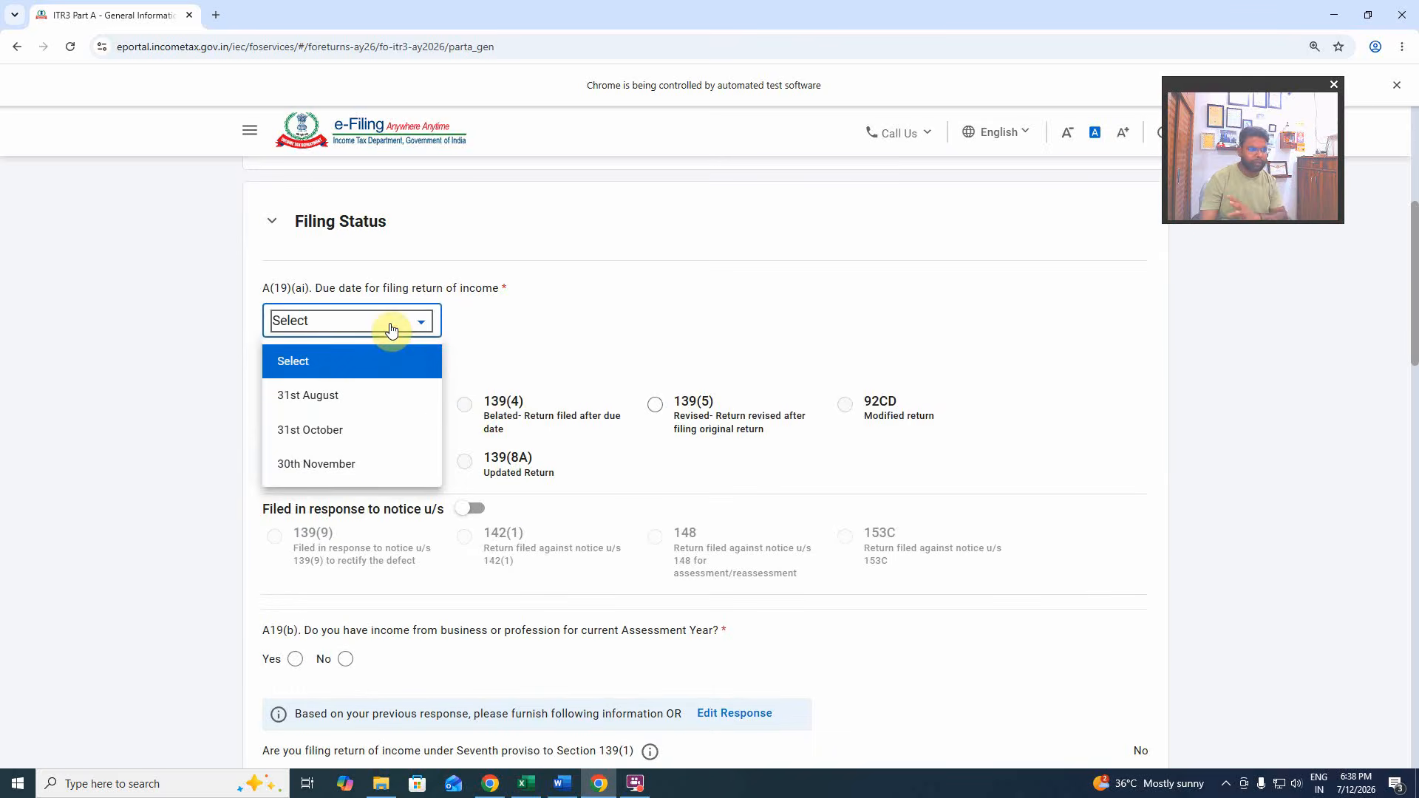
left_click(350, 407)
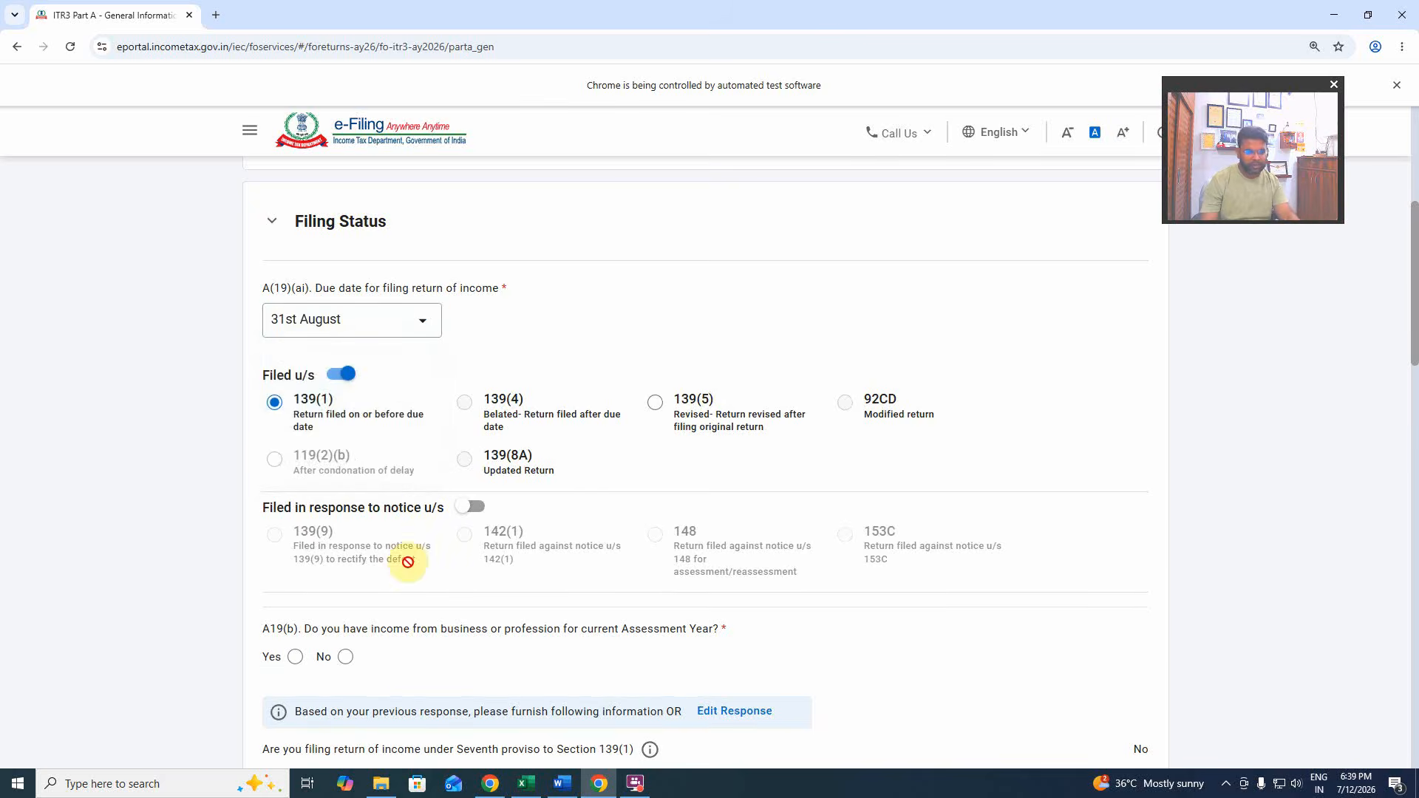
Answer Yes to having business or profession income, and No to furnishing Form 10IEA for earlier and current assessment years.
scroll(407, 562, "down", 4)
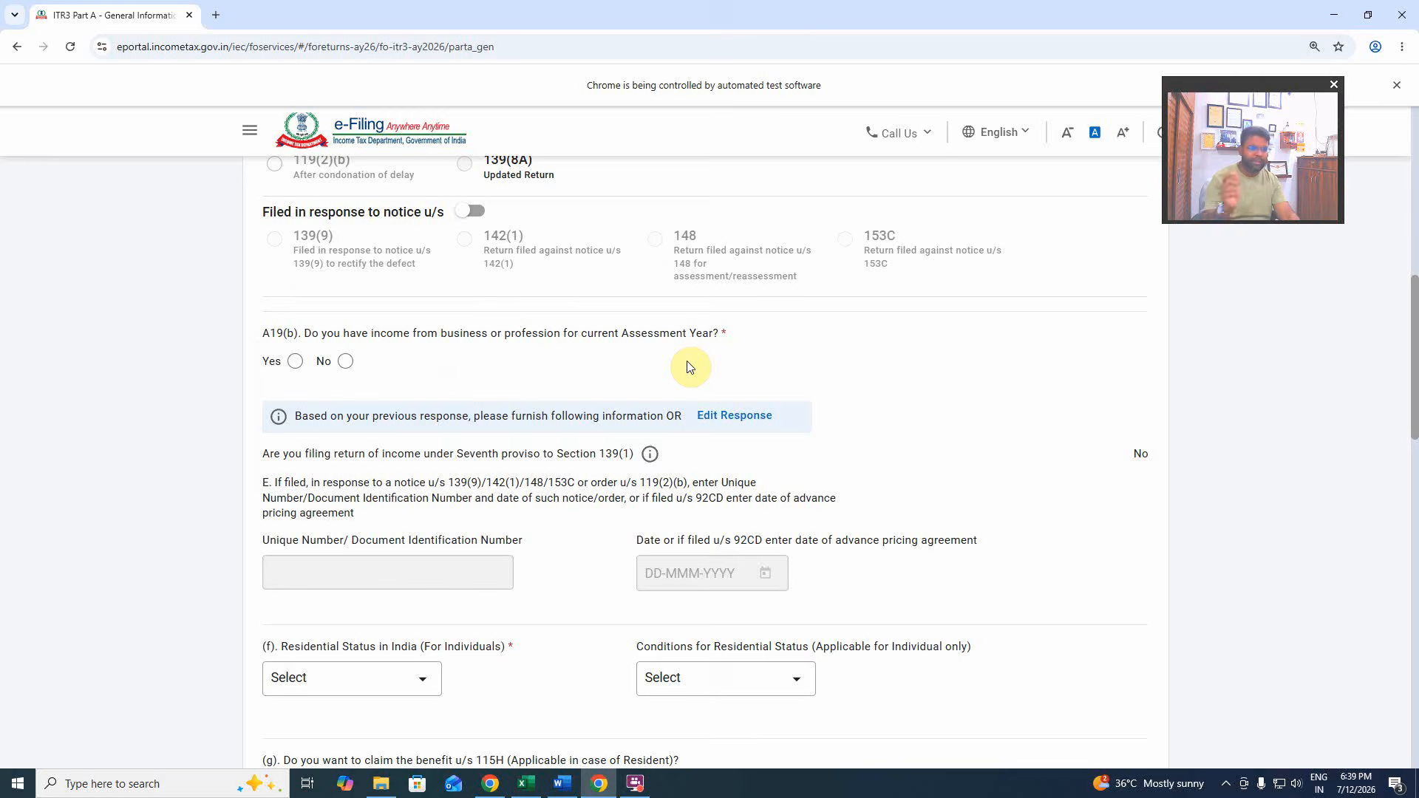
left_click(295, 362)
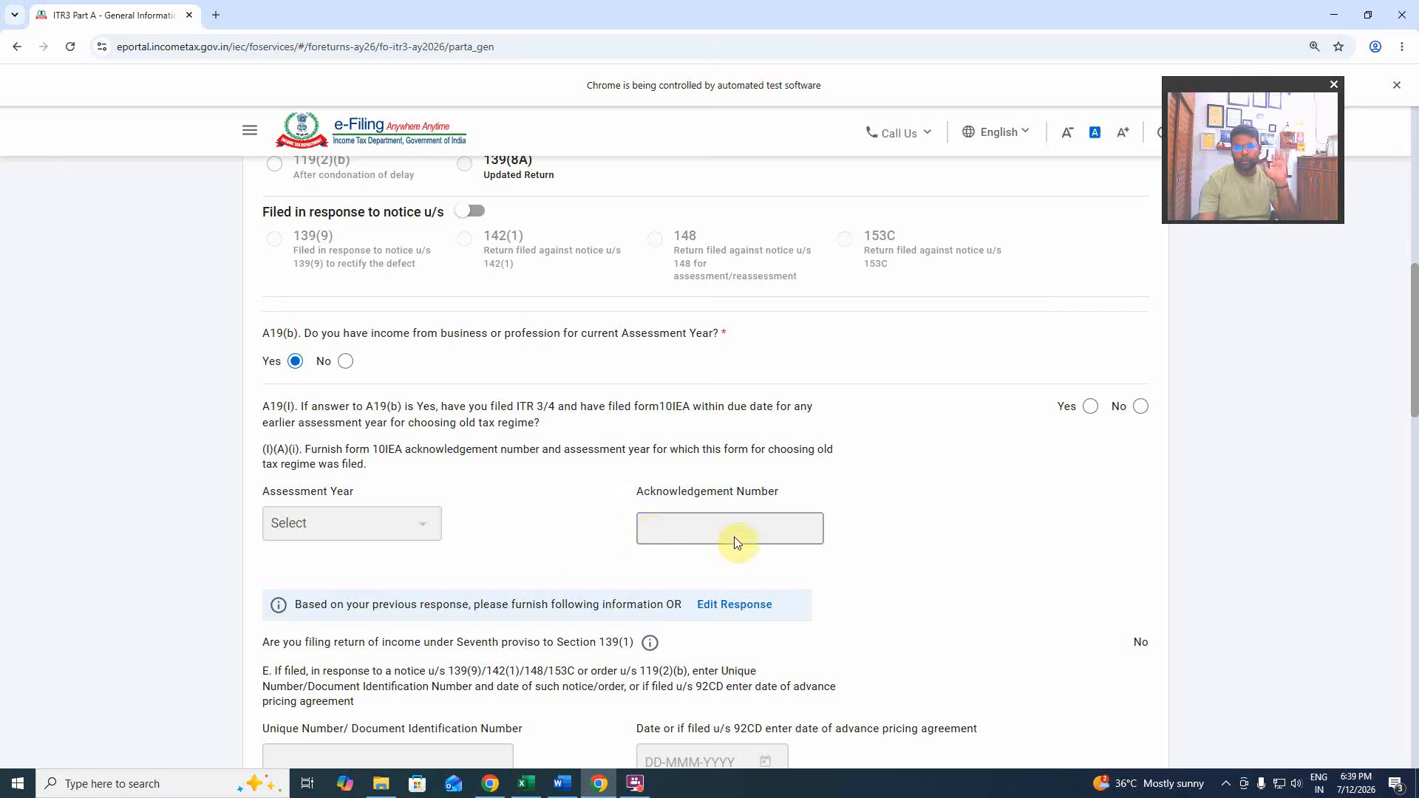
left_click(1141, 406)
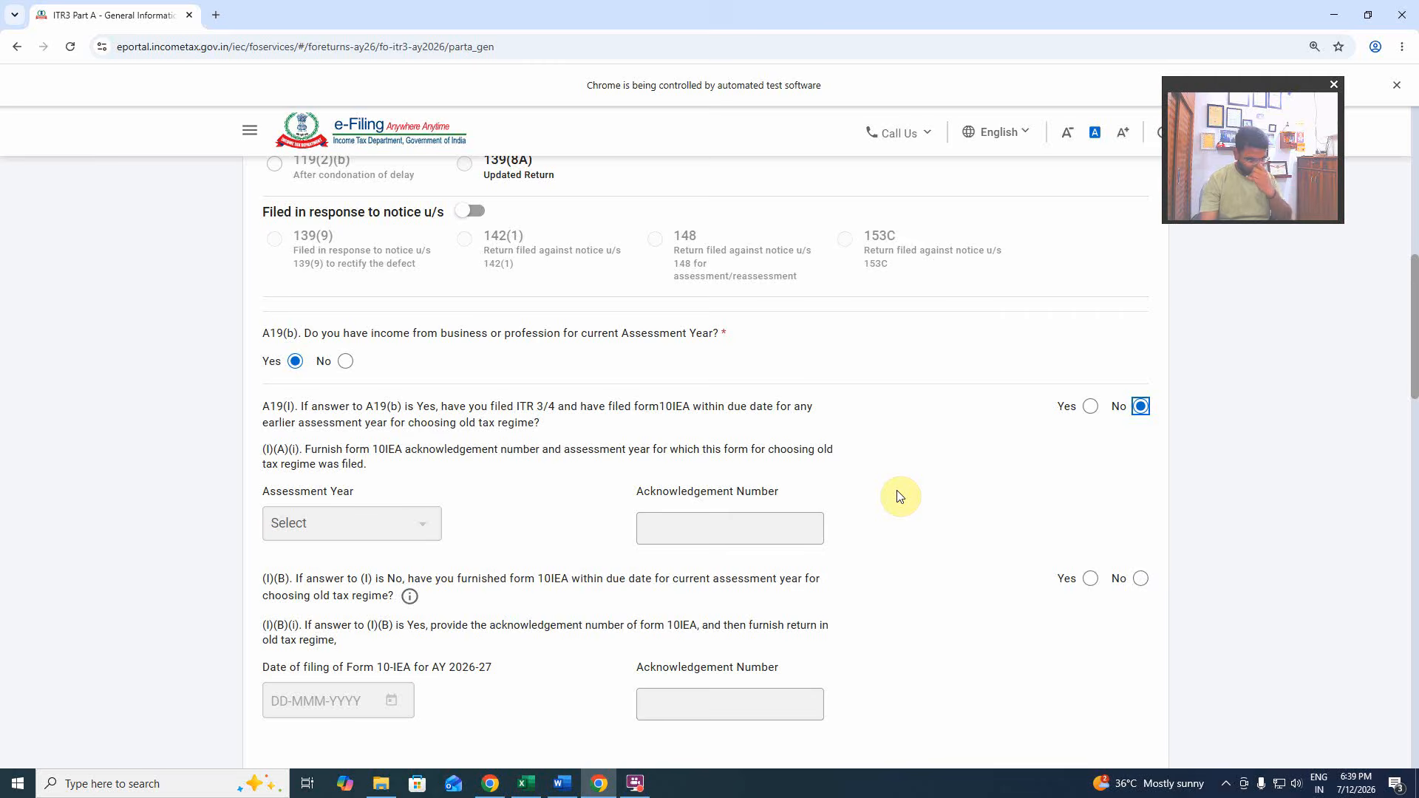
scroll(900, 496, "down", 2)
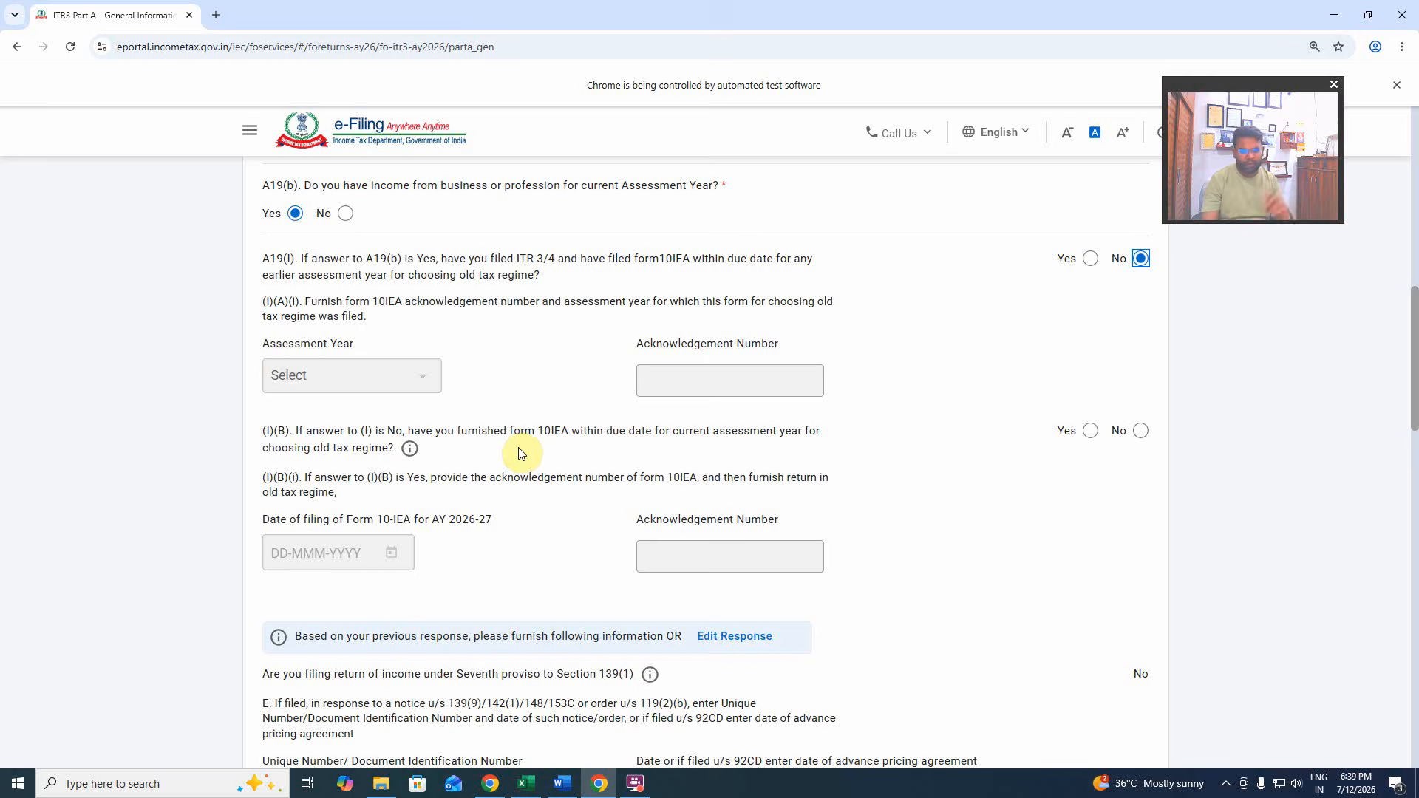
left_click(1141, 431)
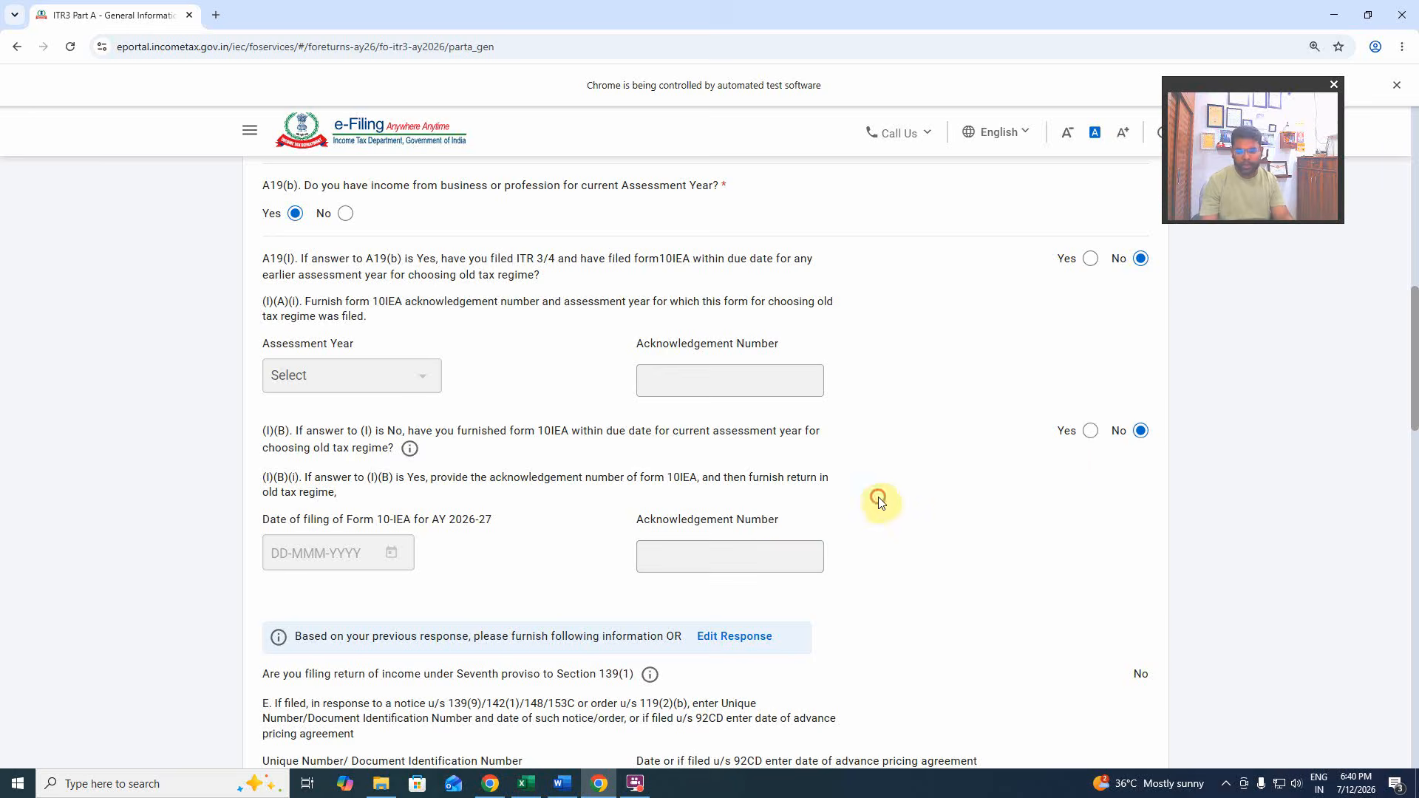
Set the residential status to Resident, with the condition of being in India for 182 days or more during the previous year.
scroll(873, 464, "down", 4)
scroll(872, 462, "down", 2)
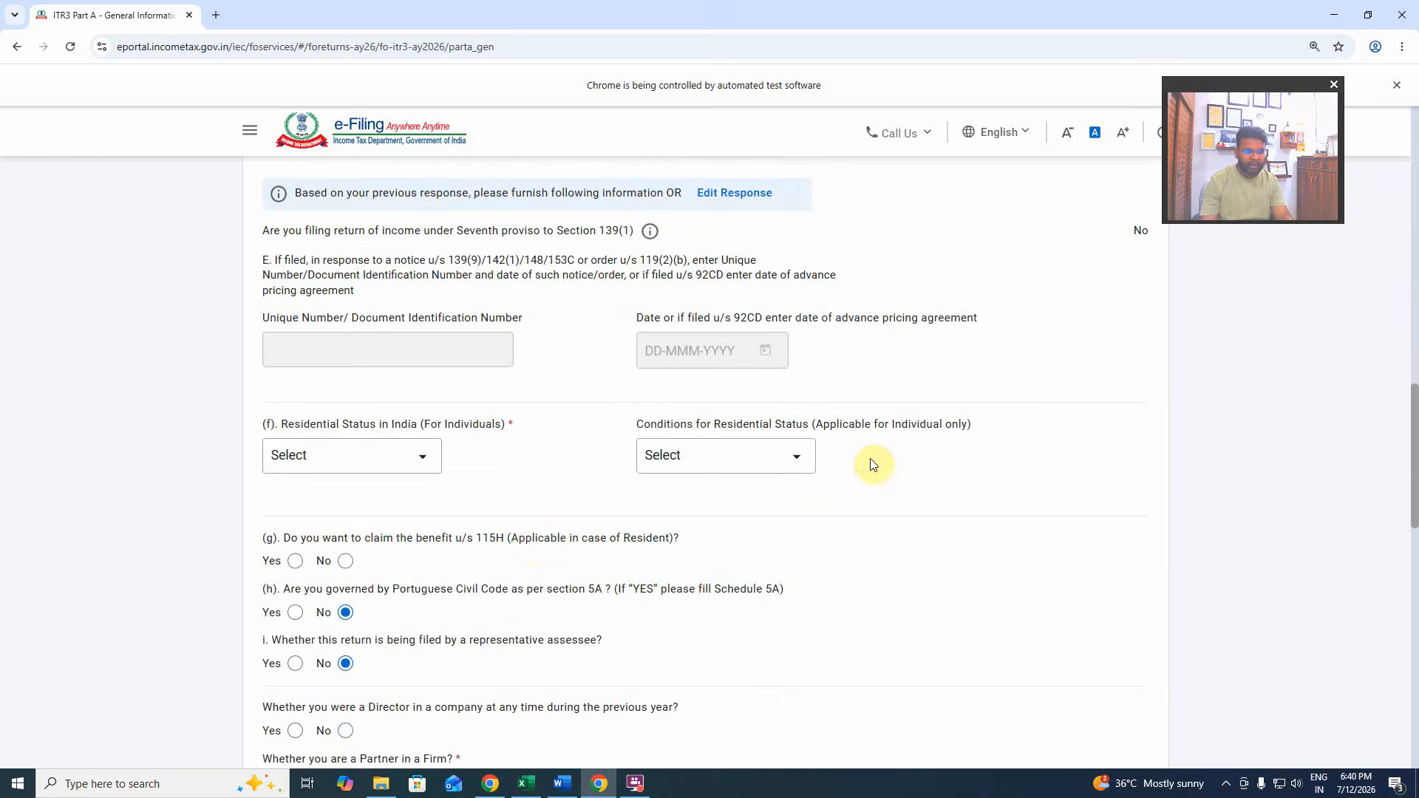
left_click(393, 464)
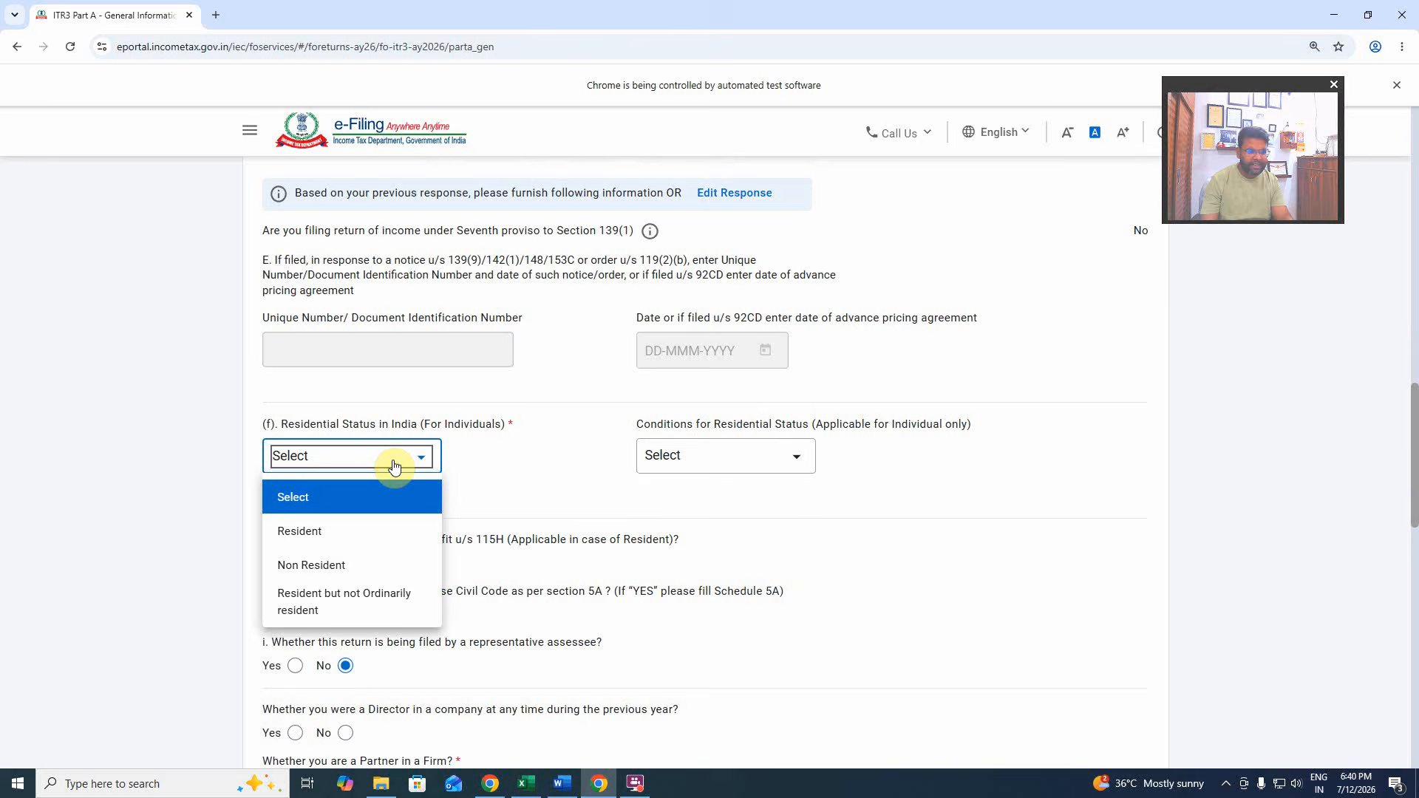
left_click(348, 531)
left_click(601, 459)
left_click(752, 461)
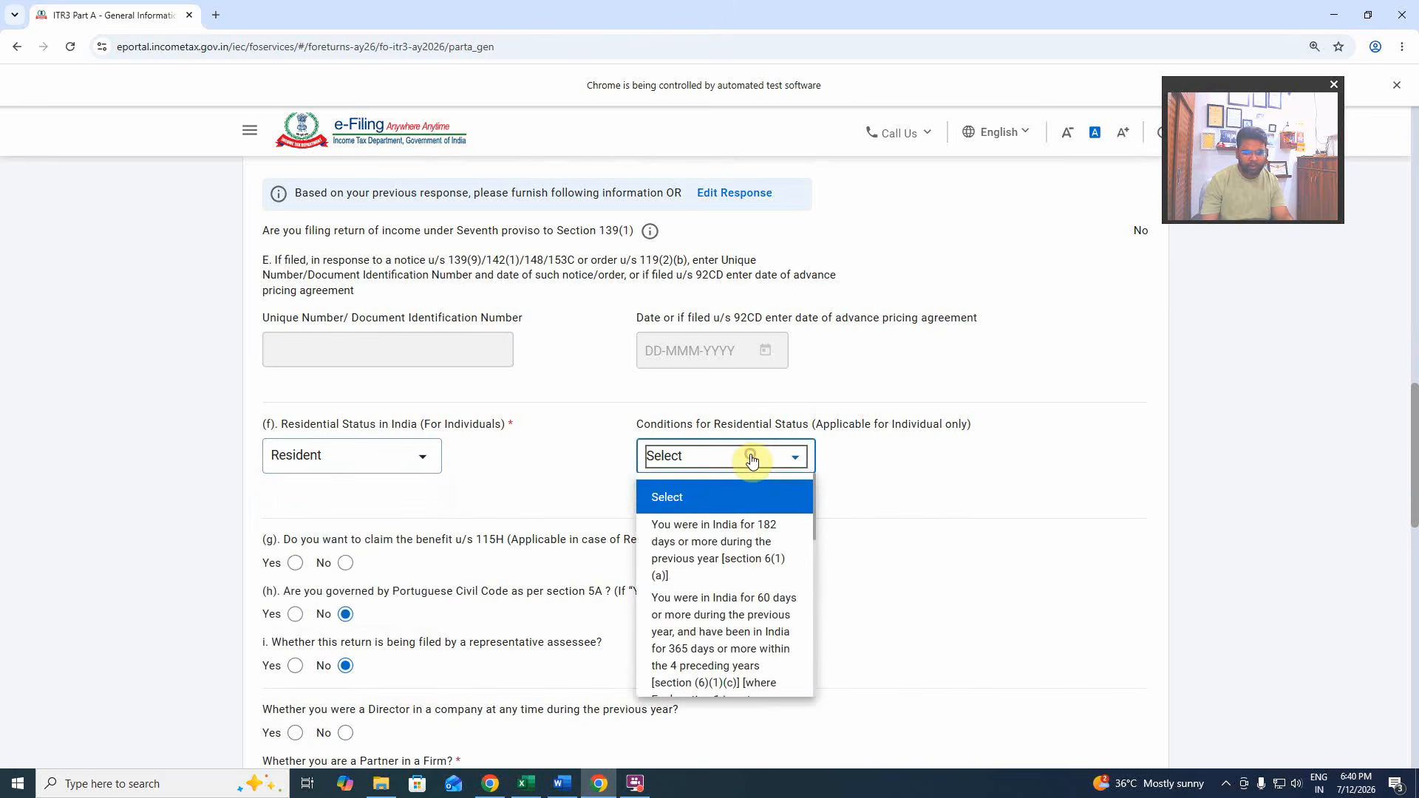
left_click(730, 564)
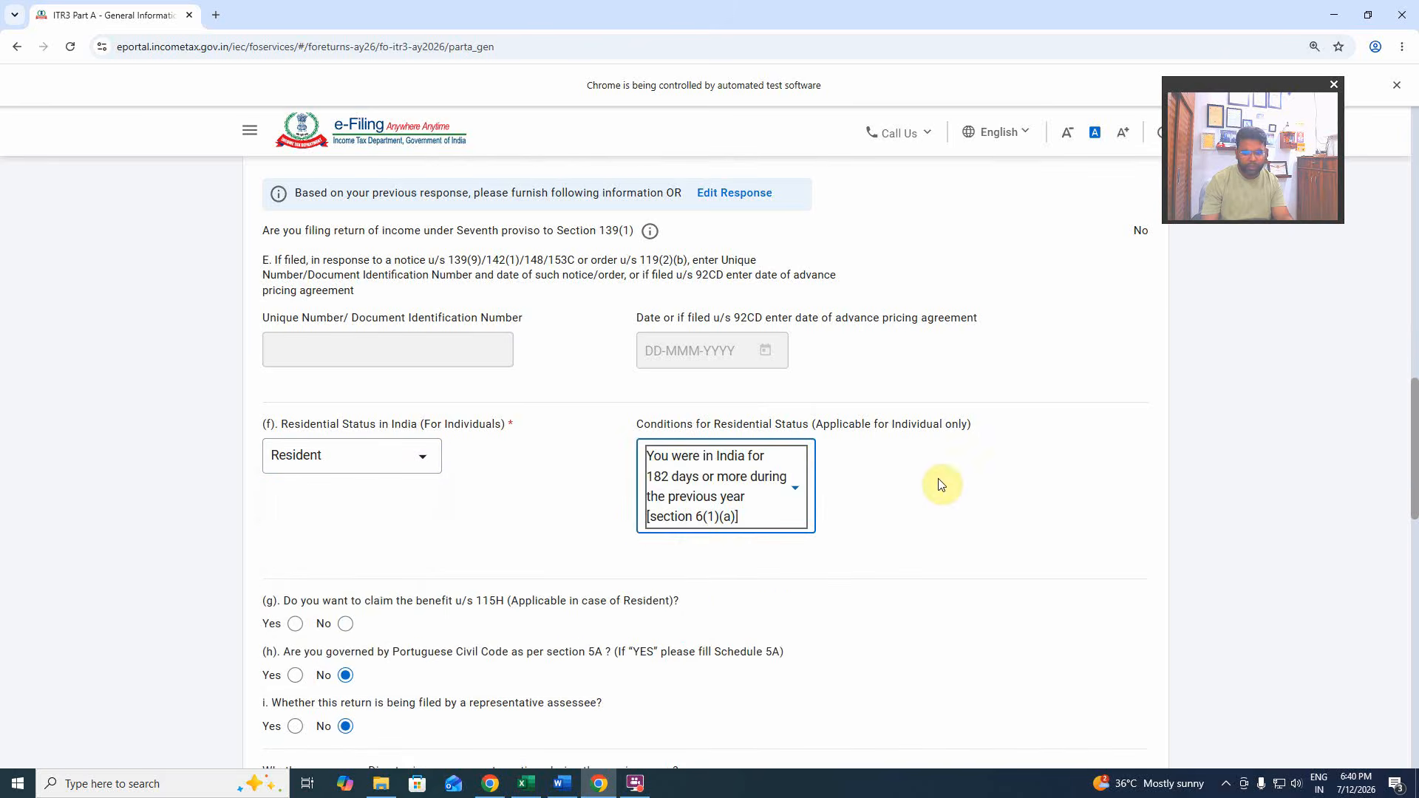
left_click(893, 501)
Answer No to claiming the section 115H benefit, being a director in a company, and being a partner in a firm.
scroll(892, 501, "down", 3)
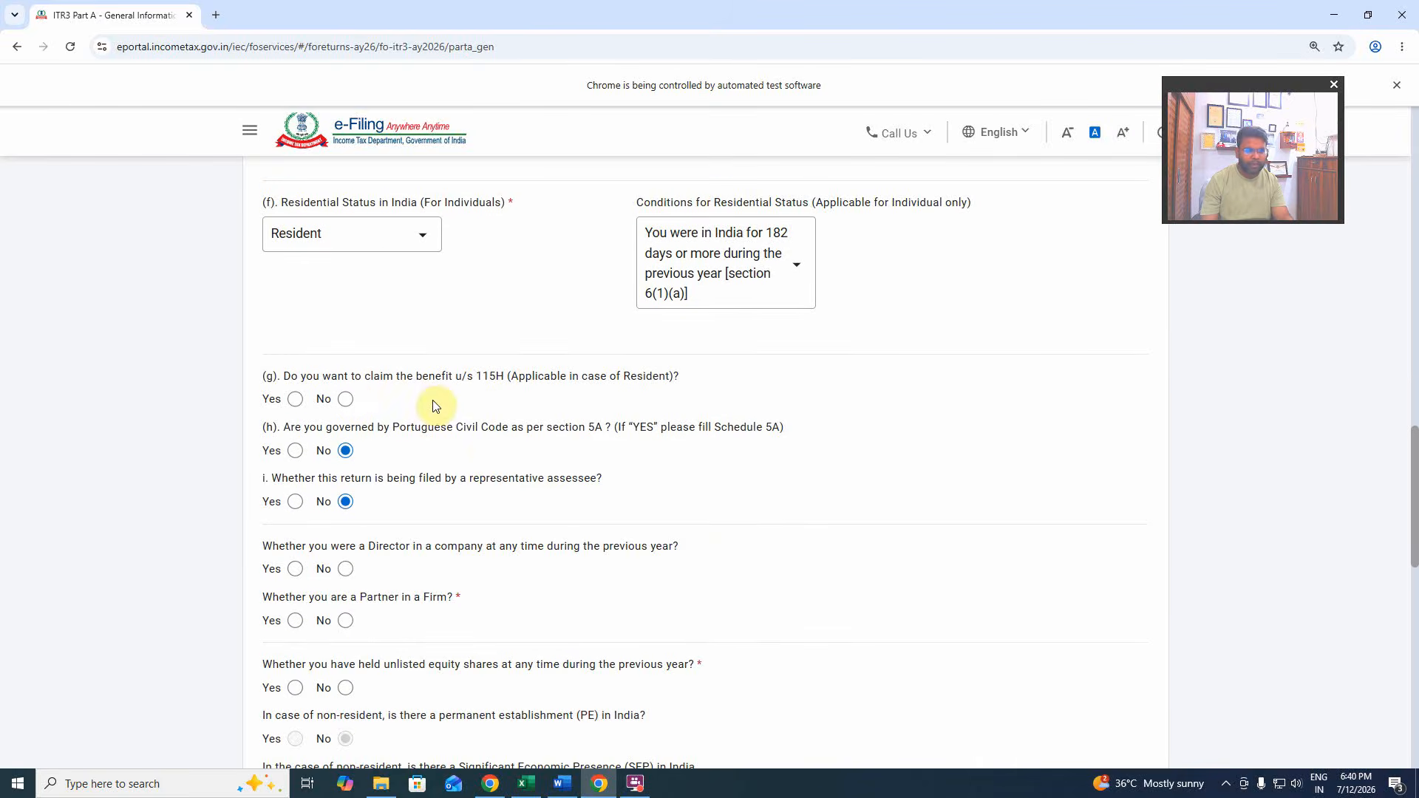
left_click(343, 399)
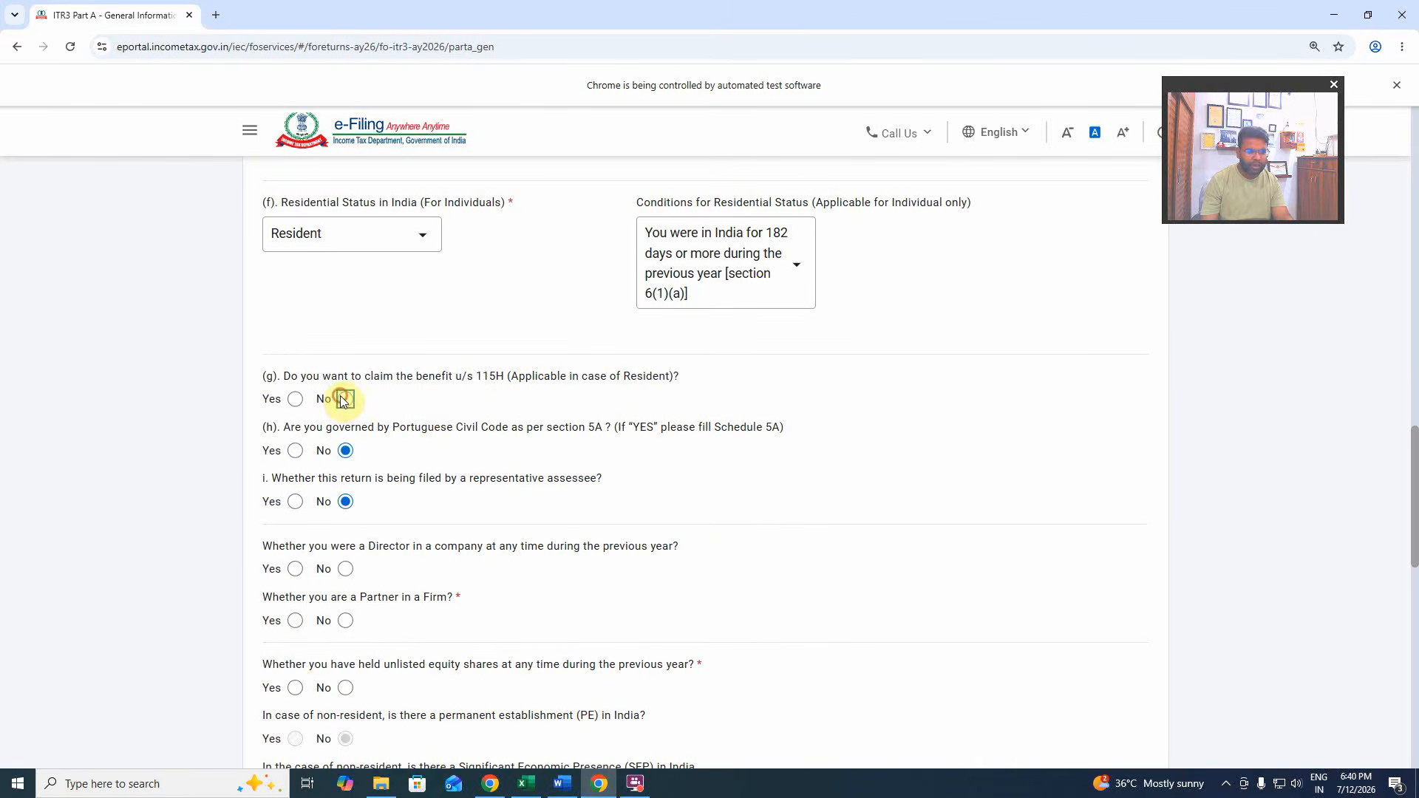
scroll(473, 488, "down", 2)
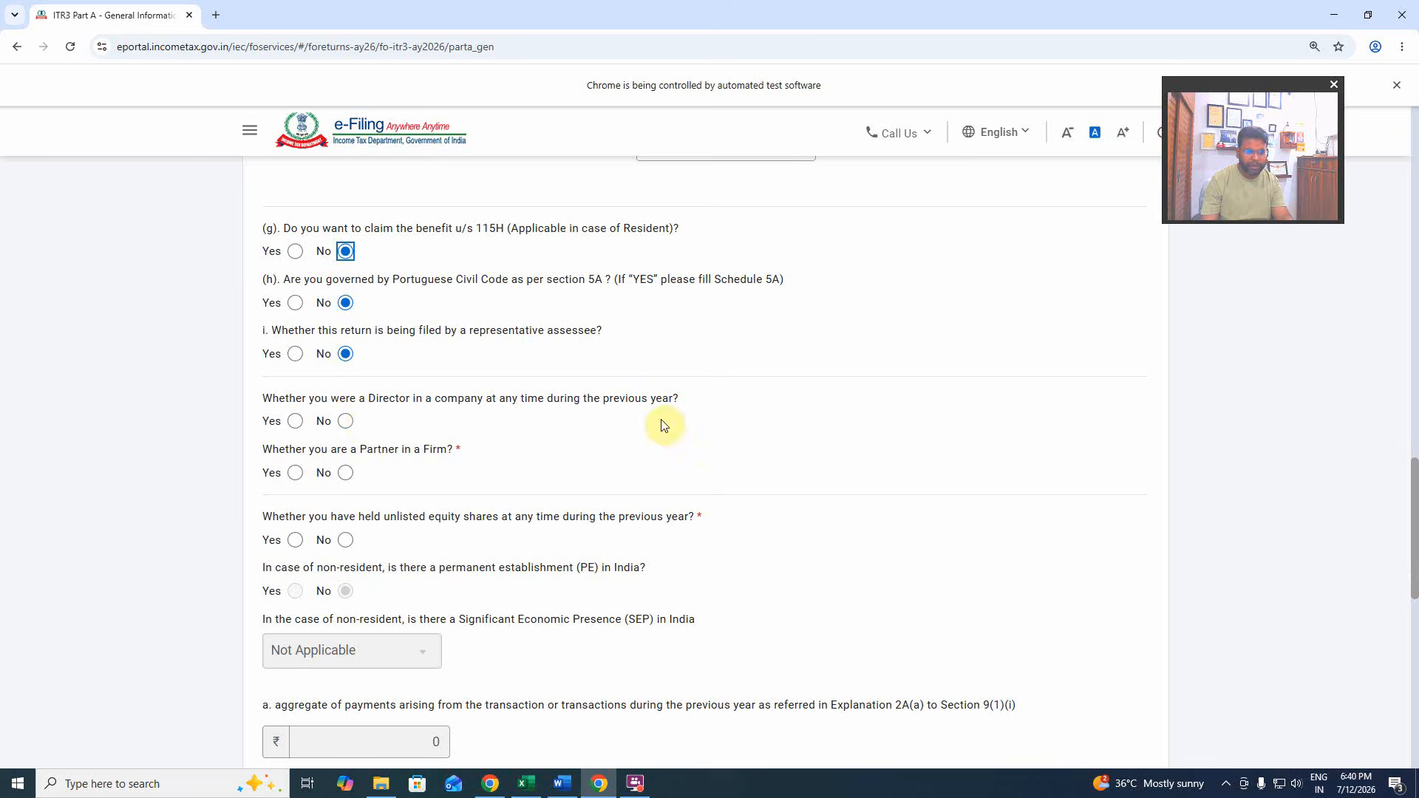
left_click(346, 421)
left_click(344, 473)
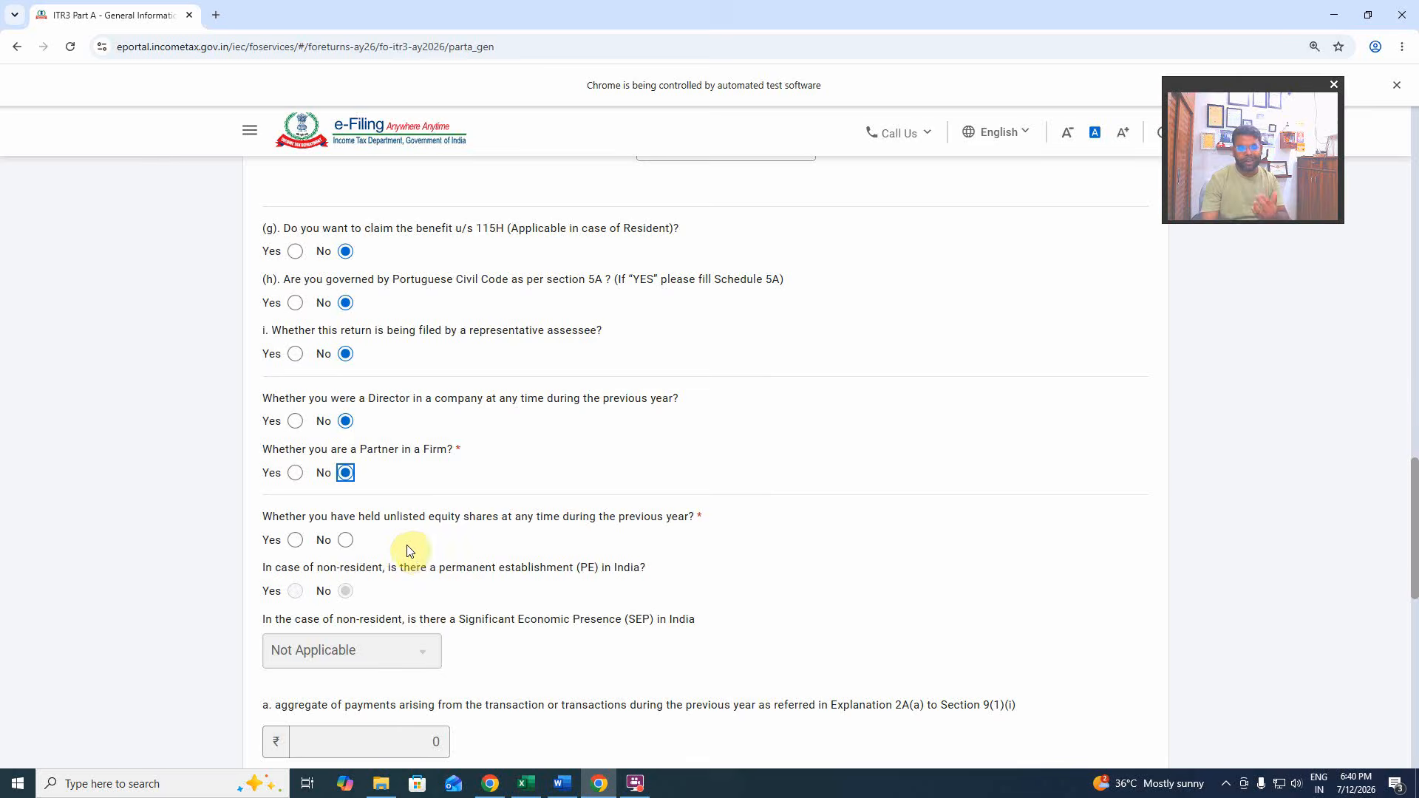
Answer No to having held unlisted equity shares during the previous year and to being an FPI.
left_click(346, 540)
scroll(434, 551, "down", 1)
scroll(434, 551, "down", 6)
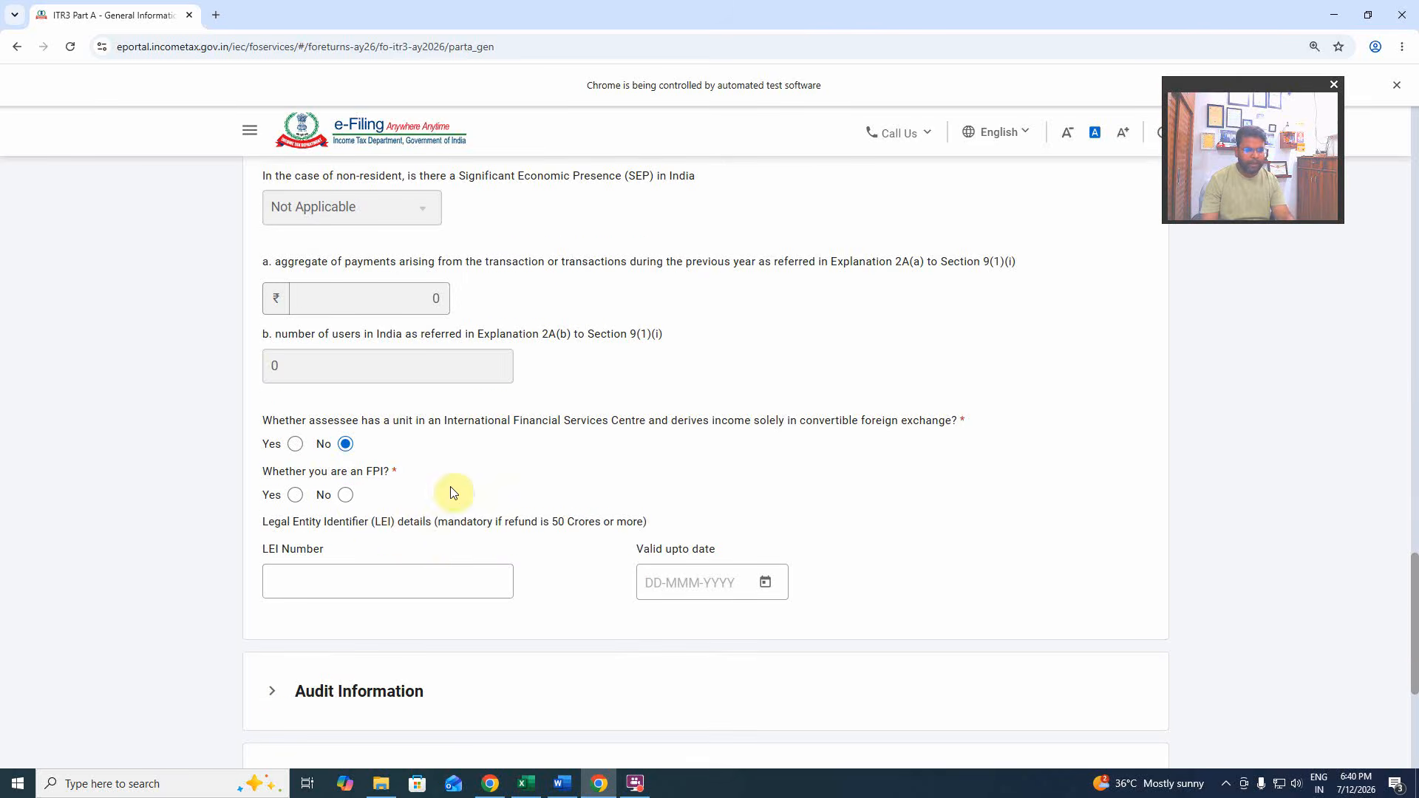
scroll(551, 562, "down", 5)
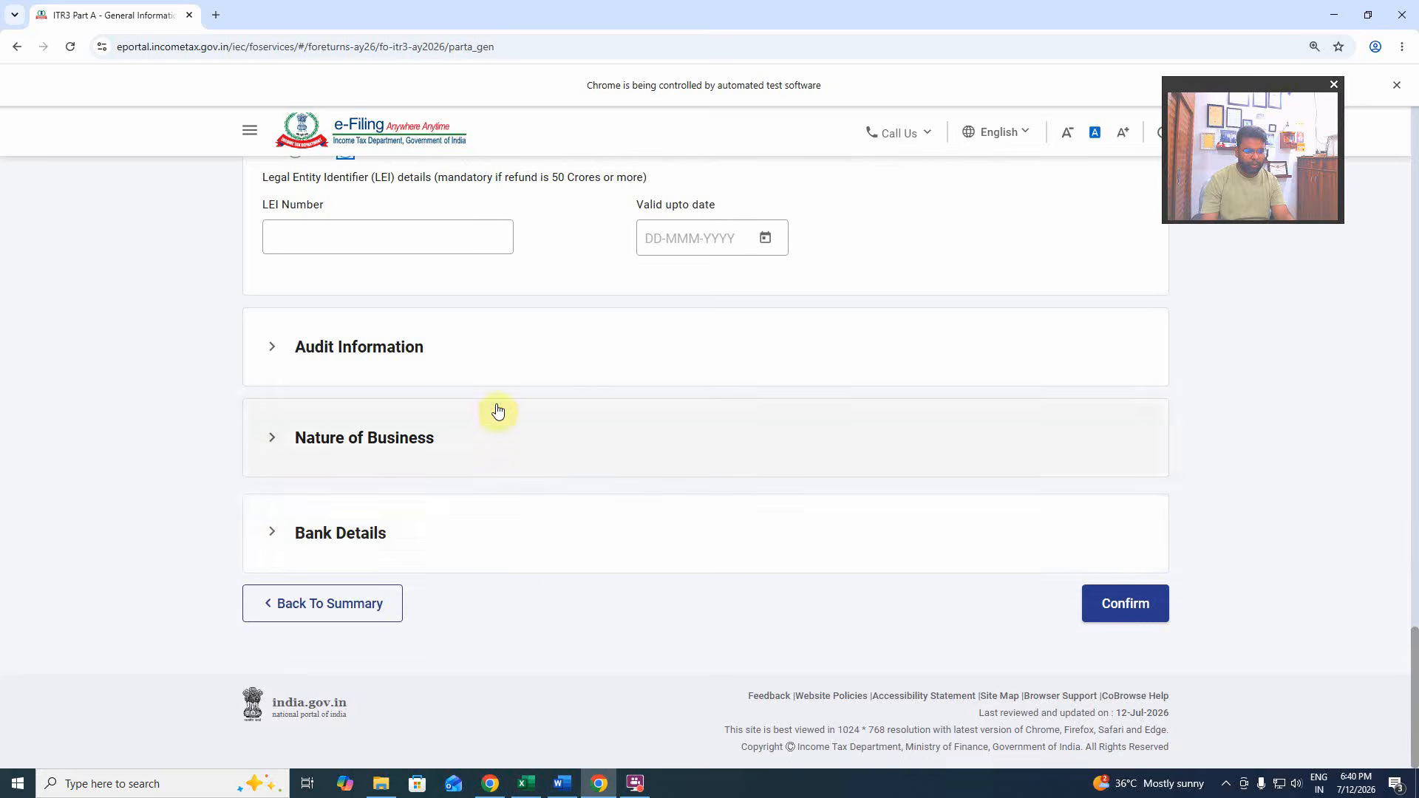
Expand Audit Information and answer Yes to being liable to maintain accounts as per section 44AA.
left_click(462, 366)
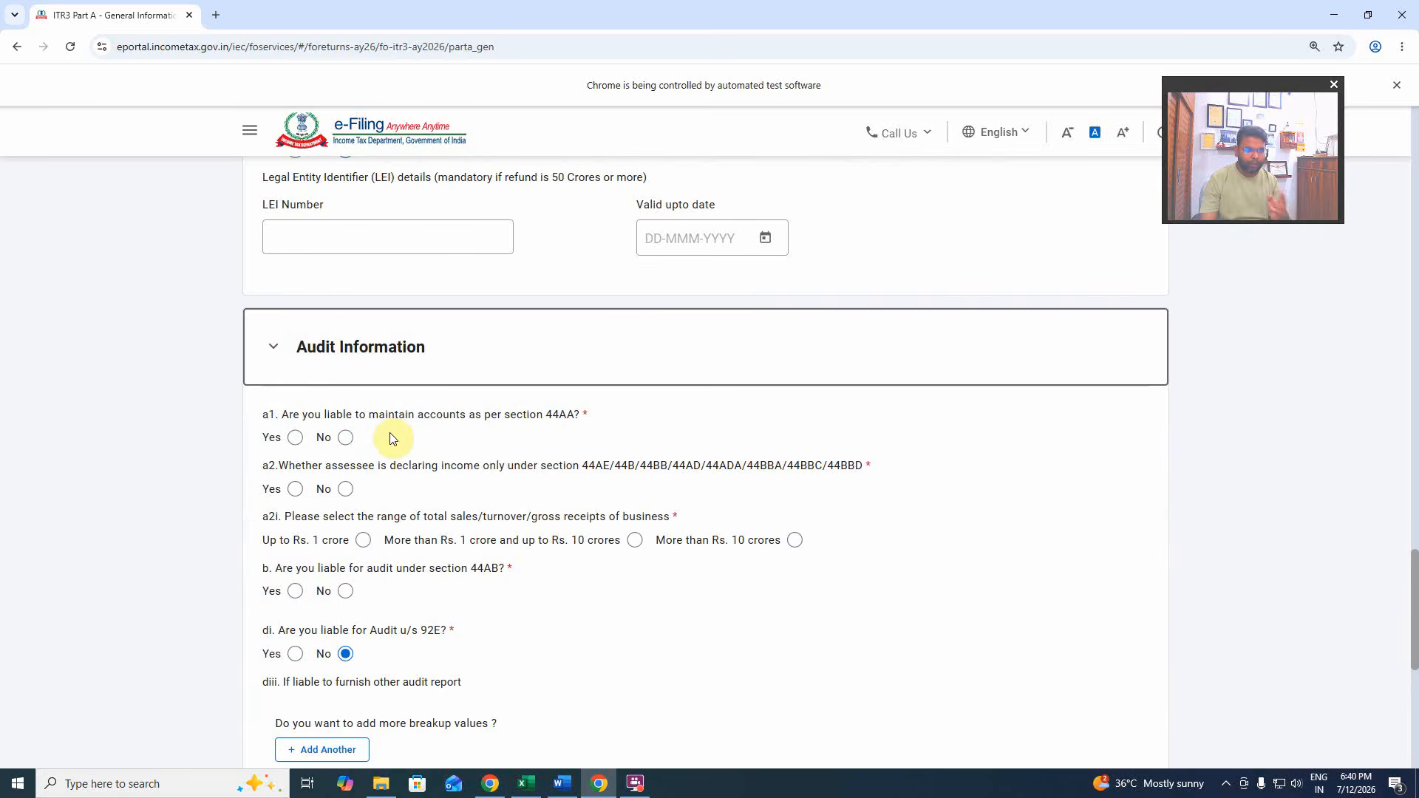
left_click(295, 438)
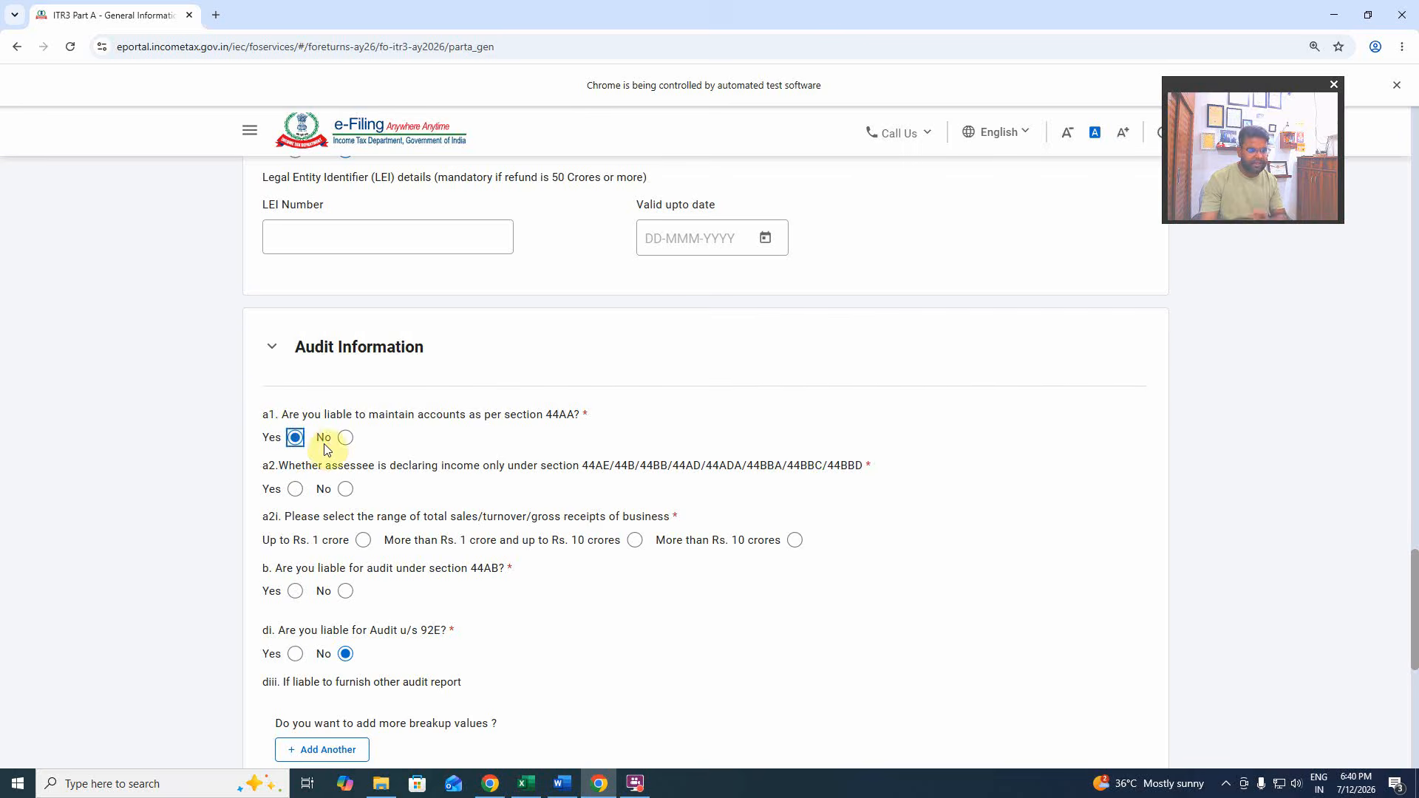
left_click(466, 495)
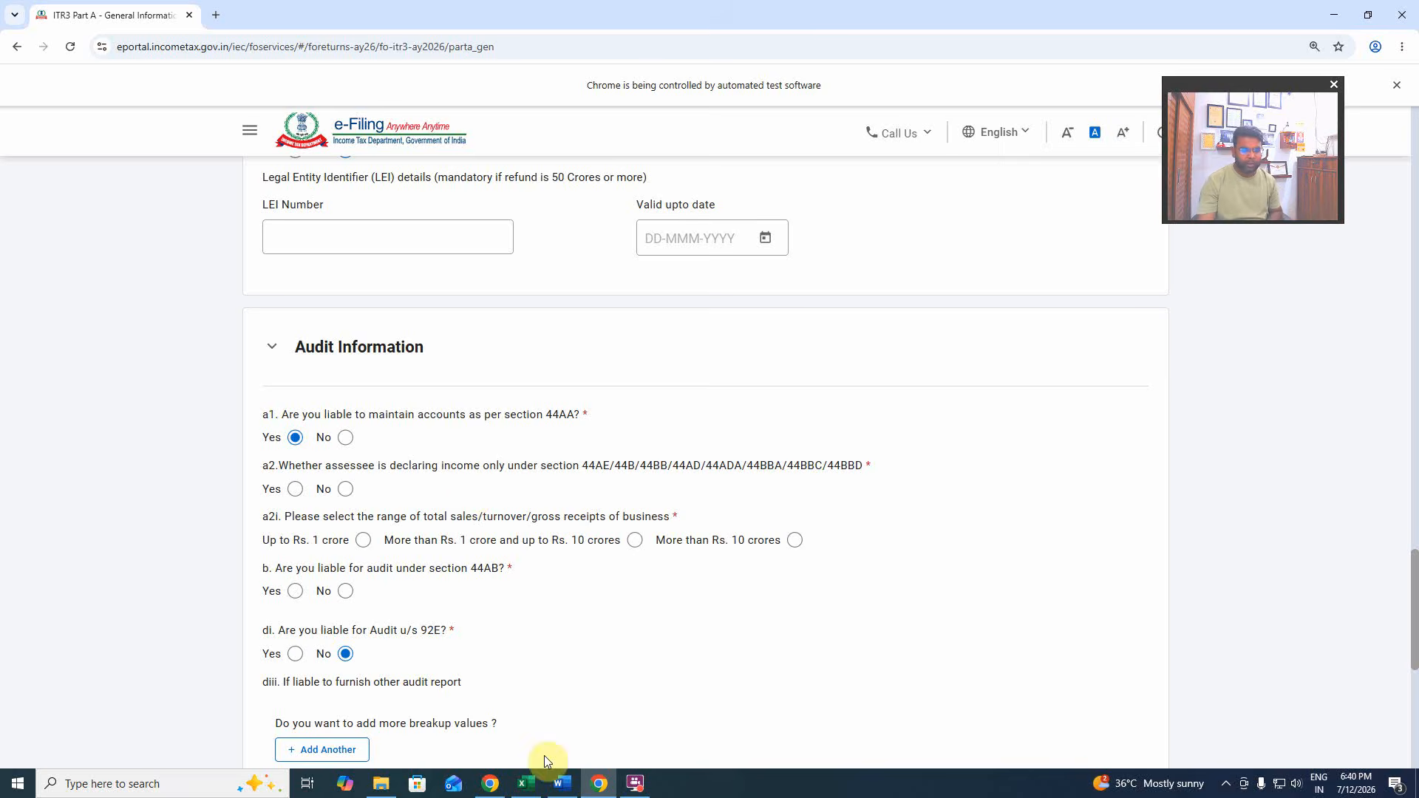
Check the BS and P AND L sheets in Excel, return to Chrome, and answer No to question a2 on declaring income only under the listed sections.
left_click(533, 778)
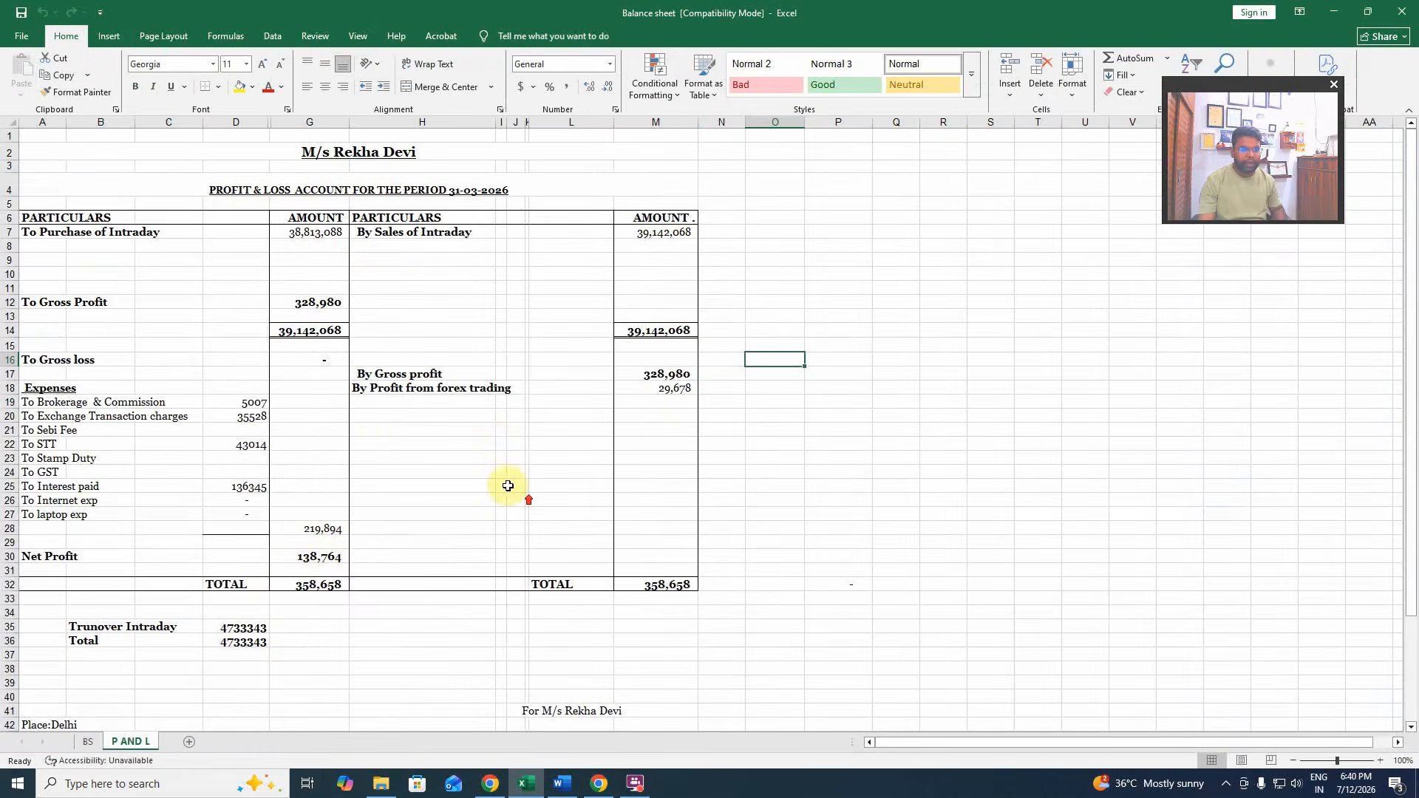
left_click(87, 741)
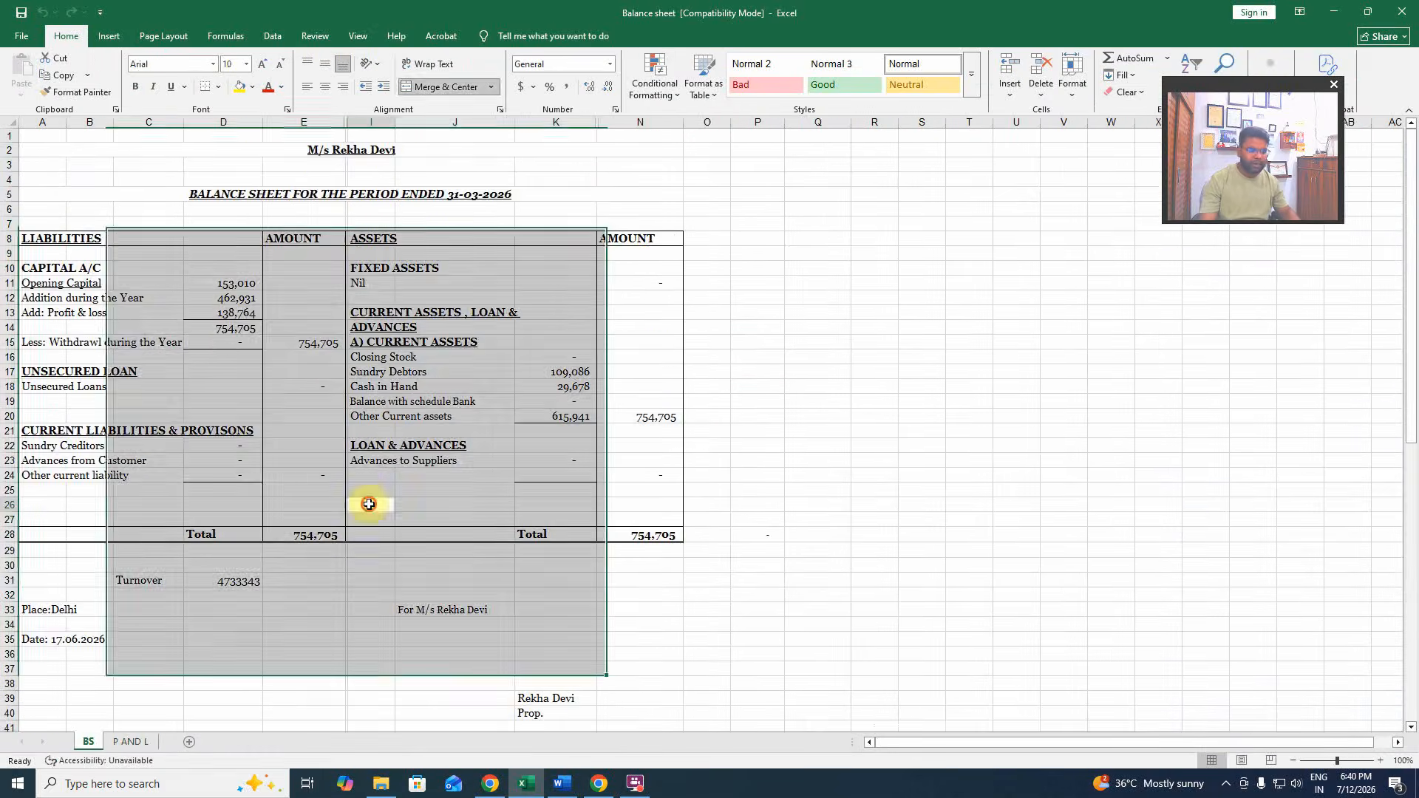
left_click(140, 740)
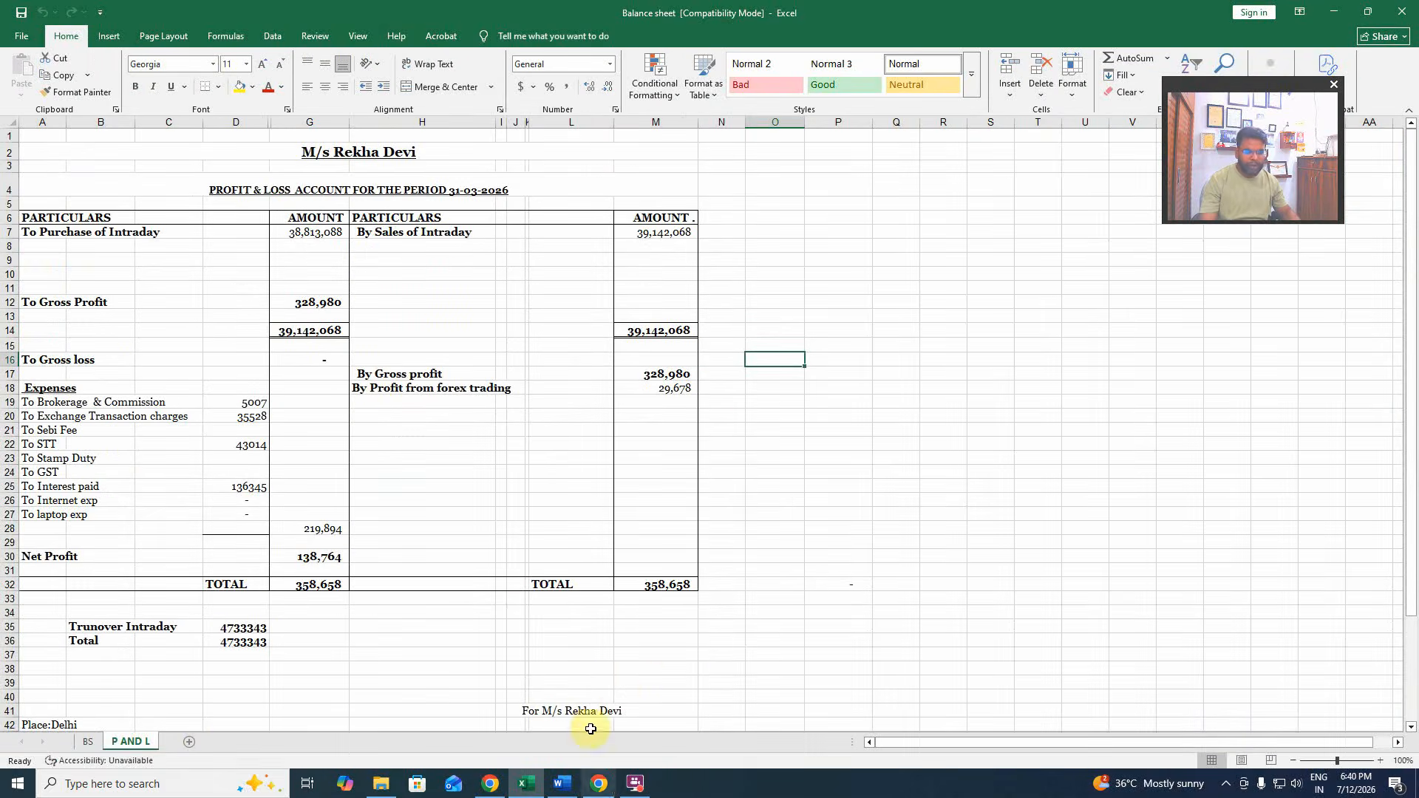
left_click(599, 784)
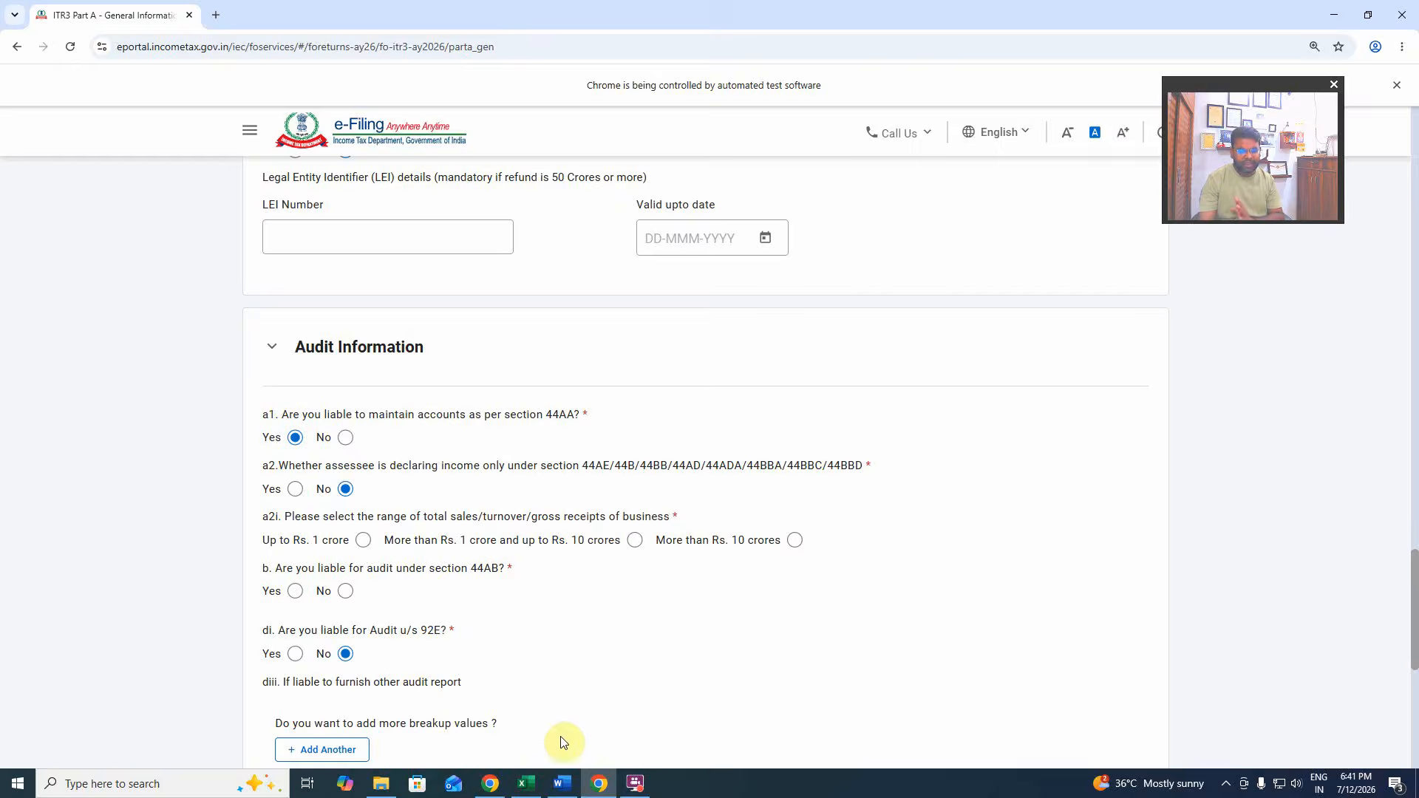
Check the turnover on the P AND L sheet in Excel, and set the turnover range in the return to Up to Rs. 1 crore.
left_click(526, 784)
left_click(351, 652)
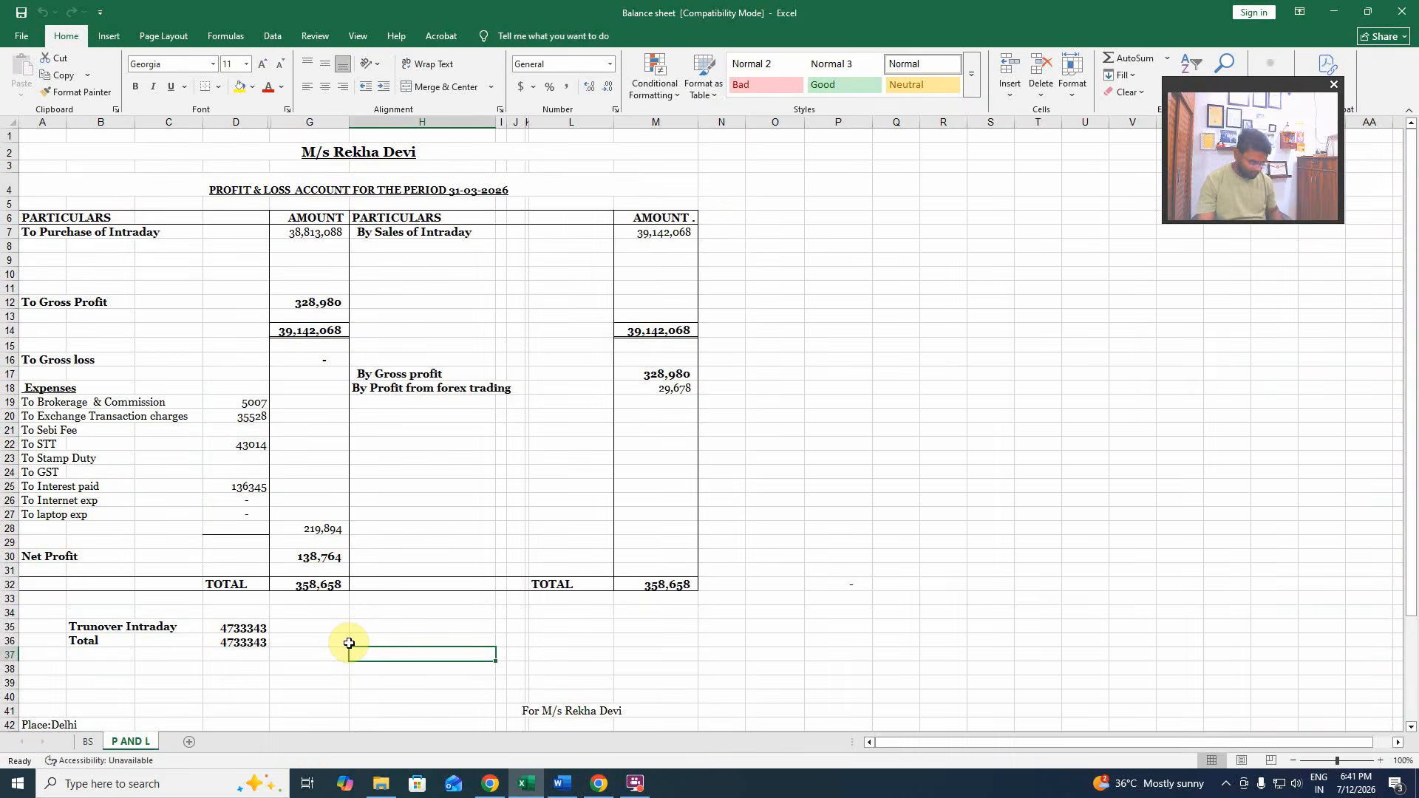
key("alt+Tab")
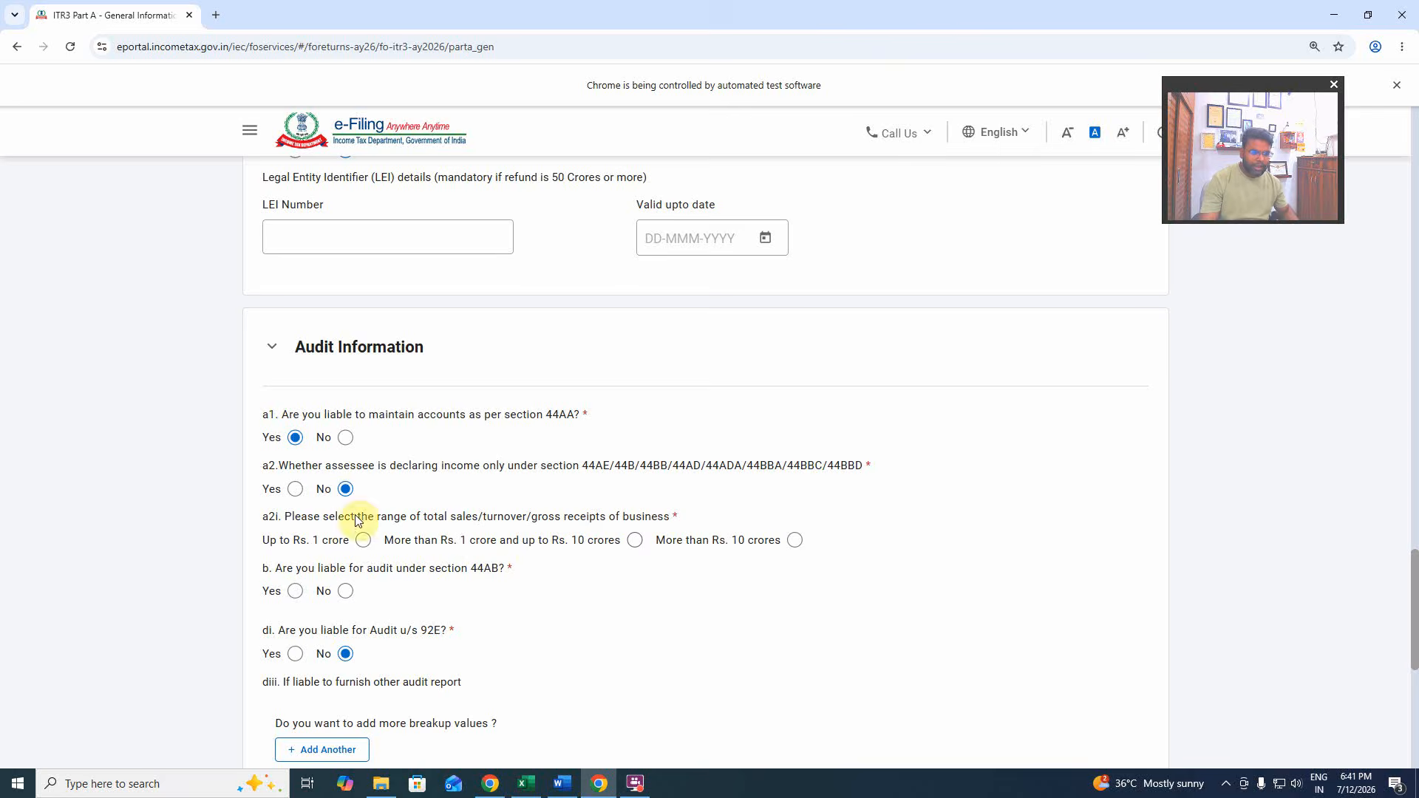
left_click(363, 540)
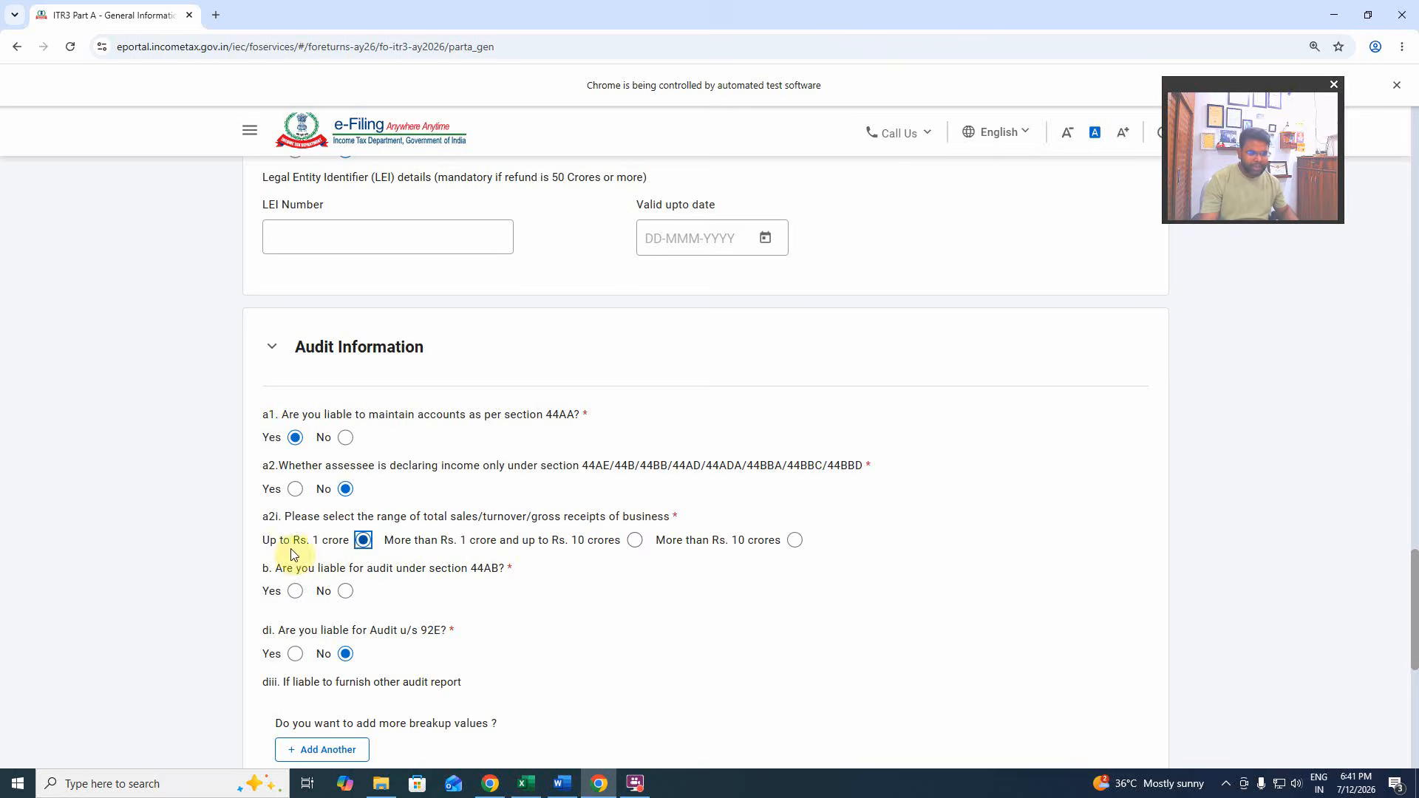
left_click(629, 659)
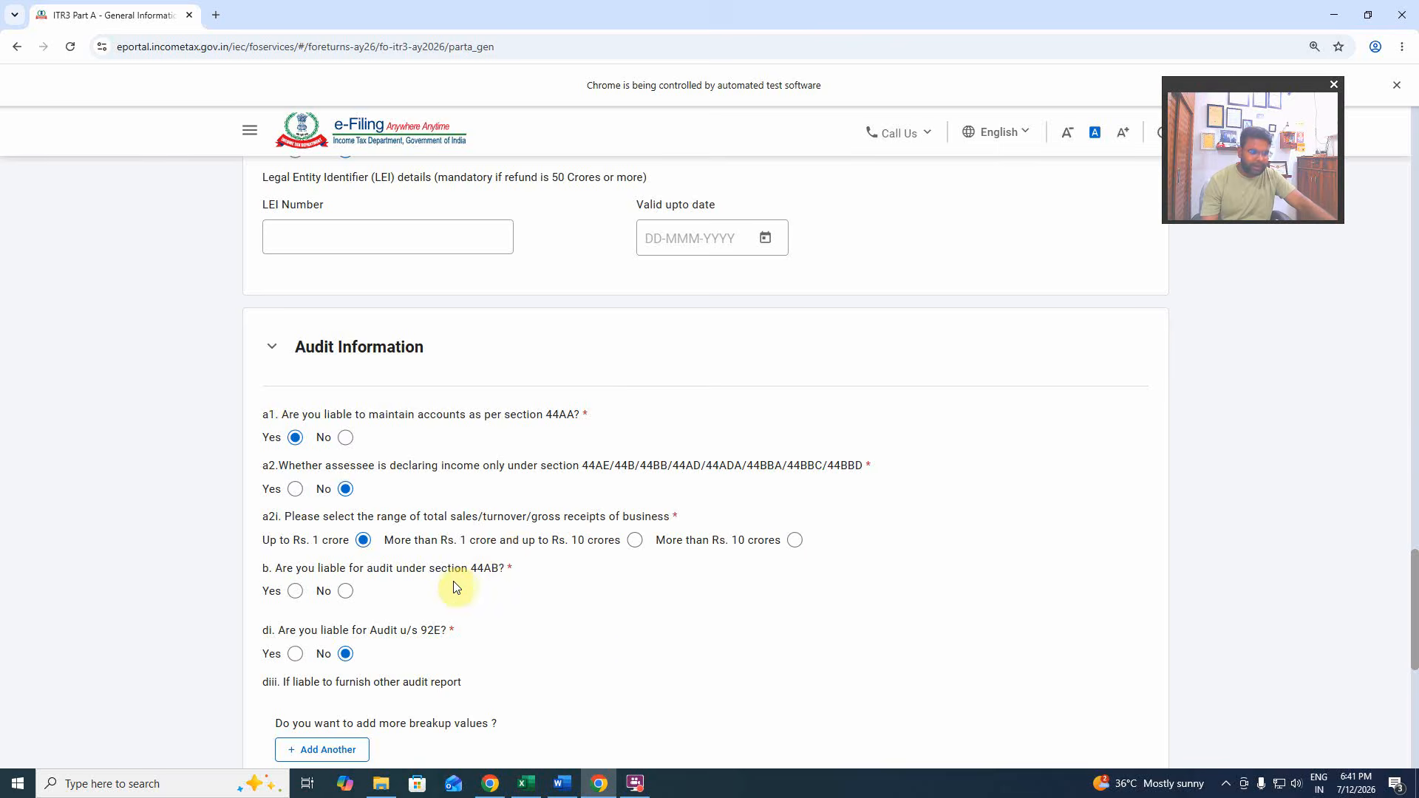
Answer No to being liable for audit under section 44AB and review the Audit Information answers.
scroll(450, 561, "down", 1)
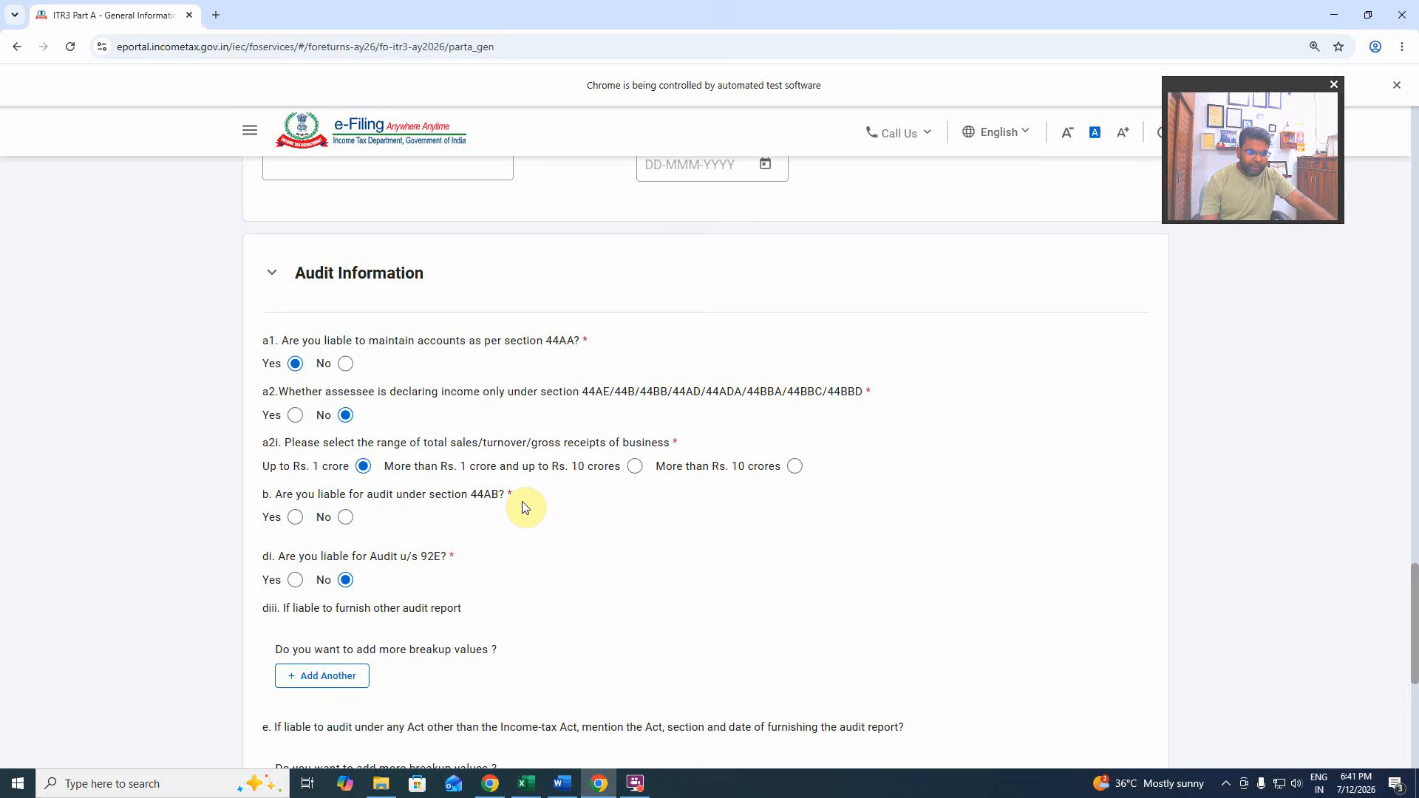
left_click(345, 517)
scroll(595, 571, "down", 4)
scroll(598, 539, "up", 3)
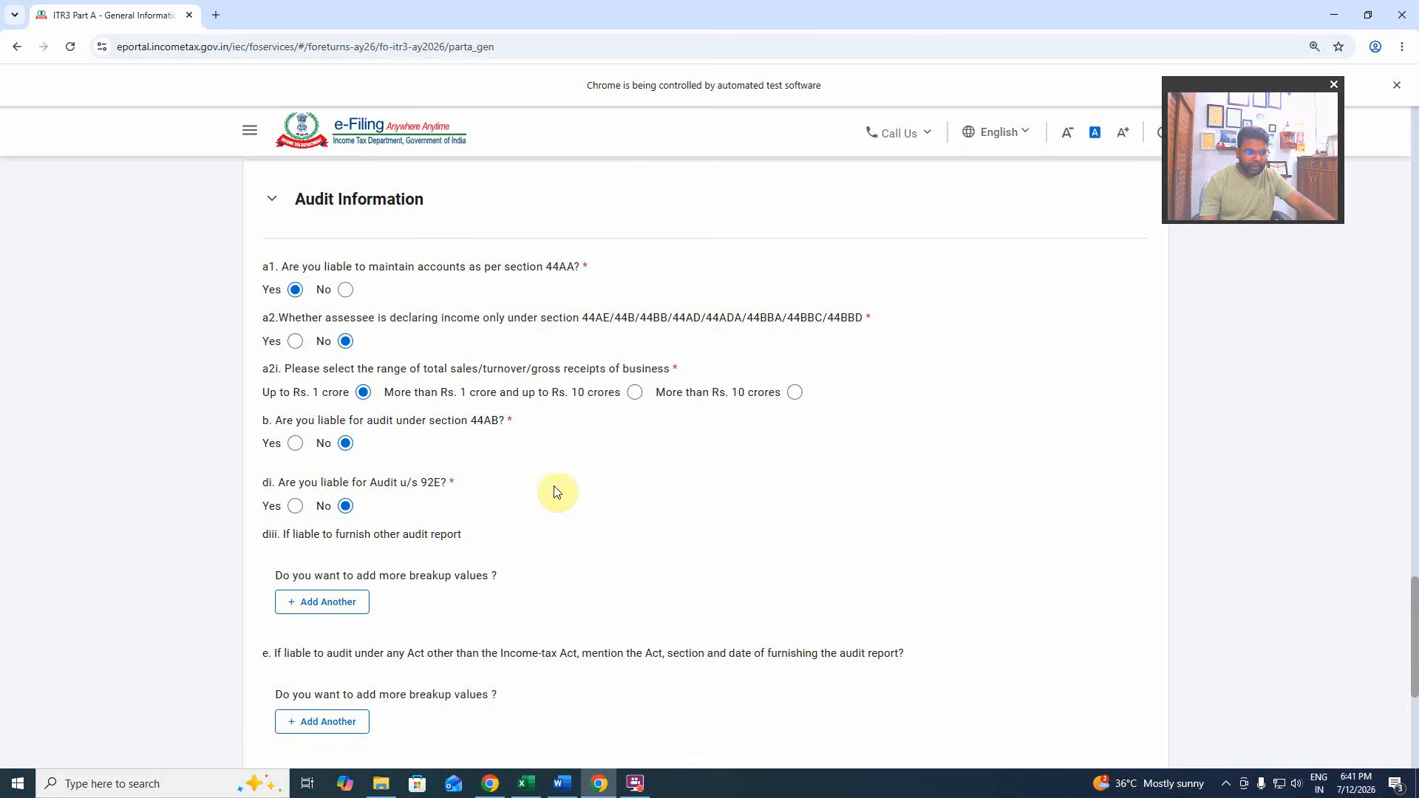
Expand Nature of Business and start adding a business entry.
scroll(539, 533, "down", 5)
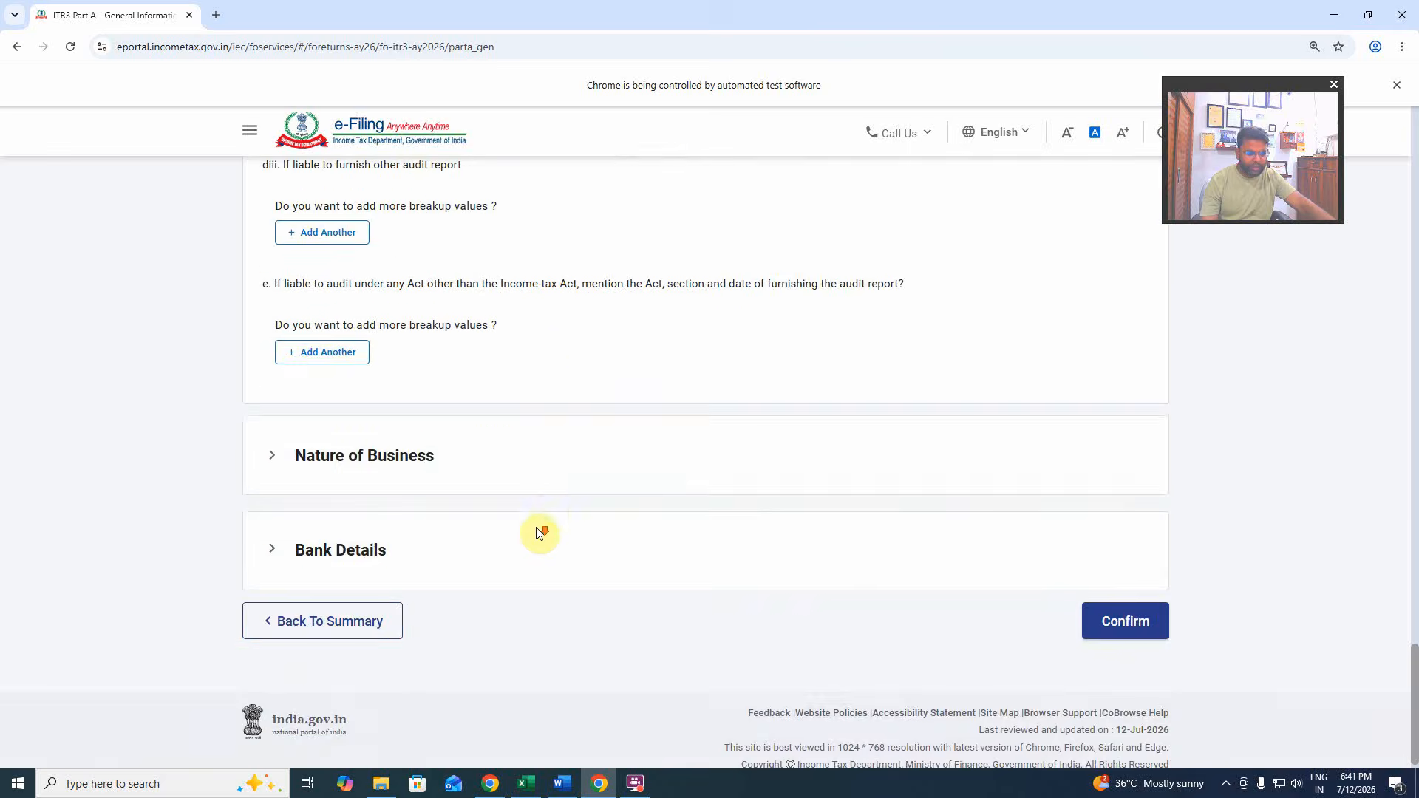
left_click(570, 464)
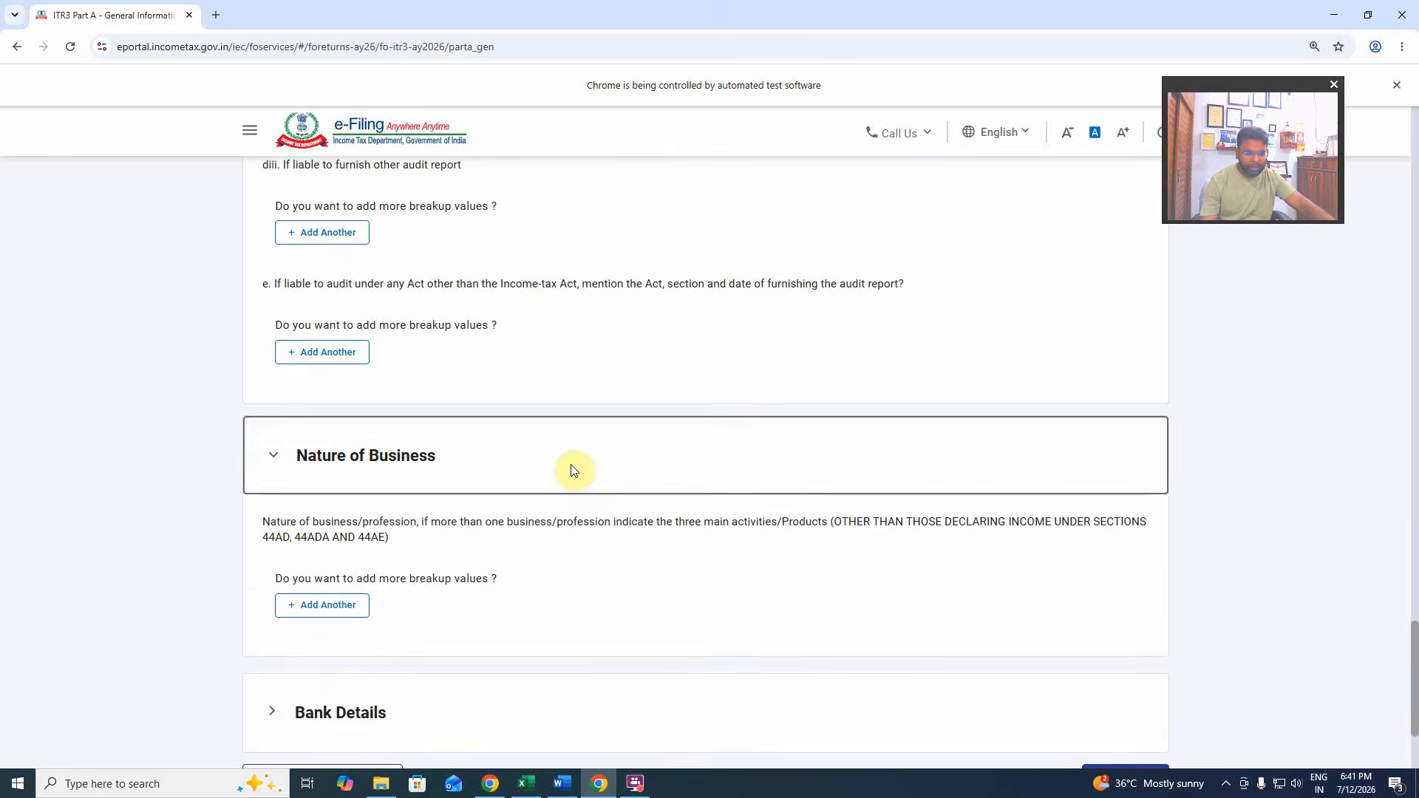
scroll(564, 482, "down", 1)
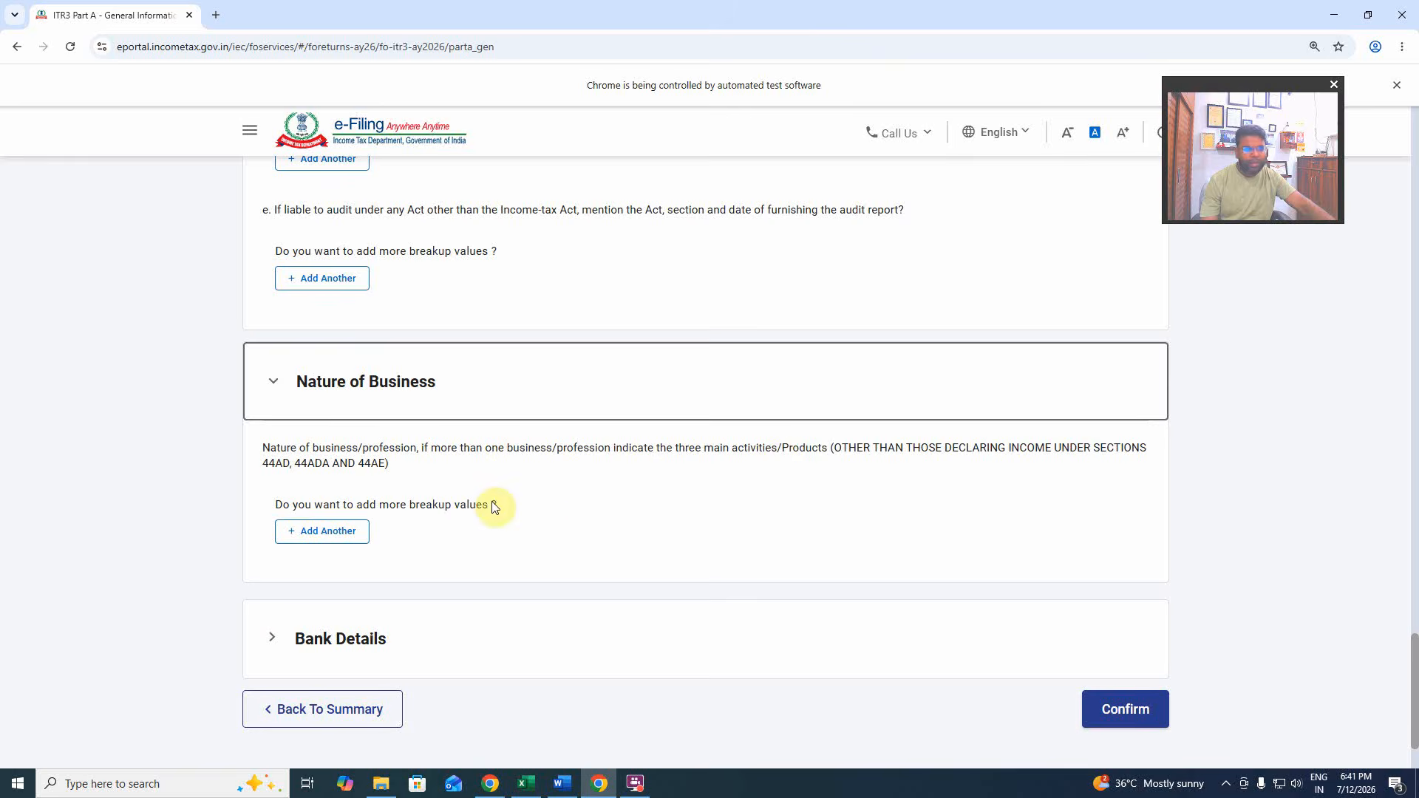
left_click(587, 509)
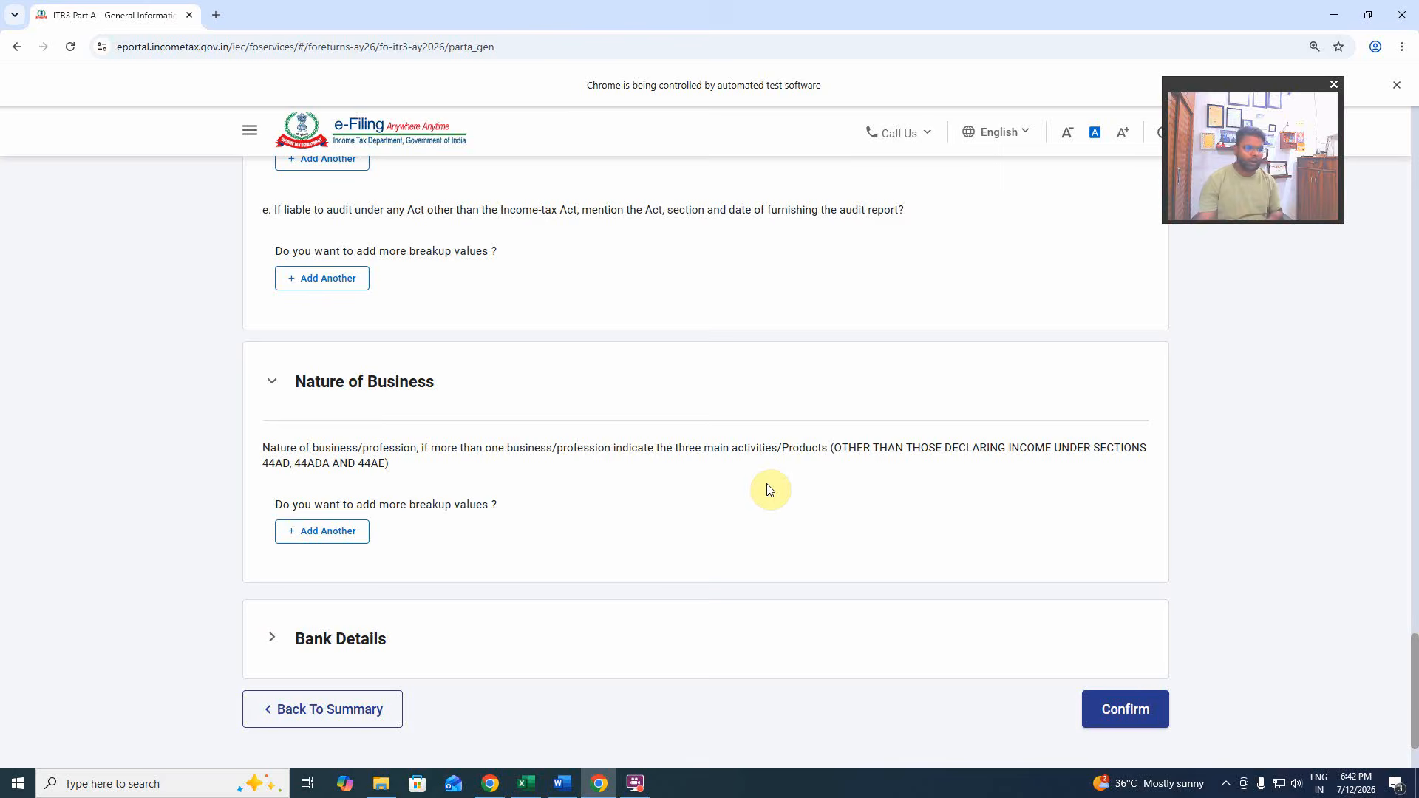
left_click(329, 532)
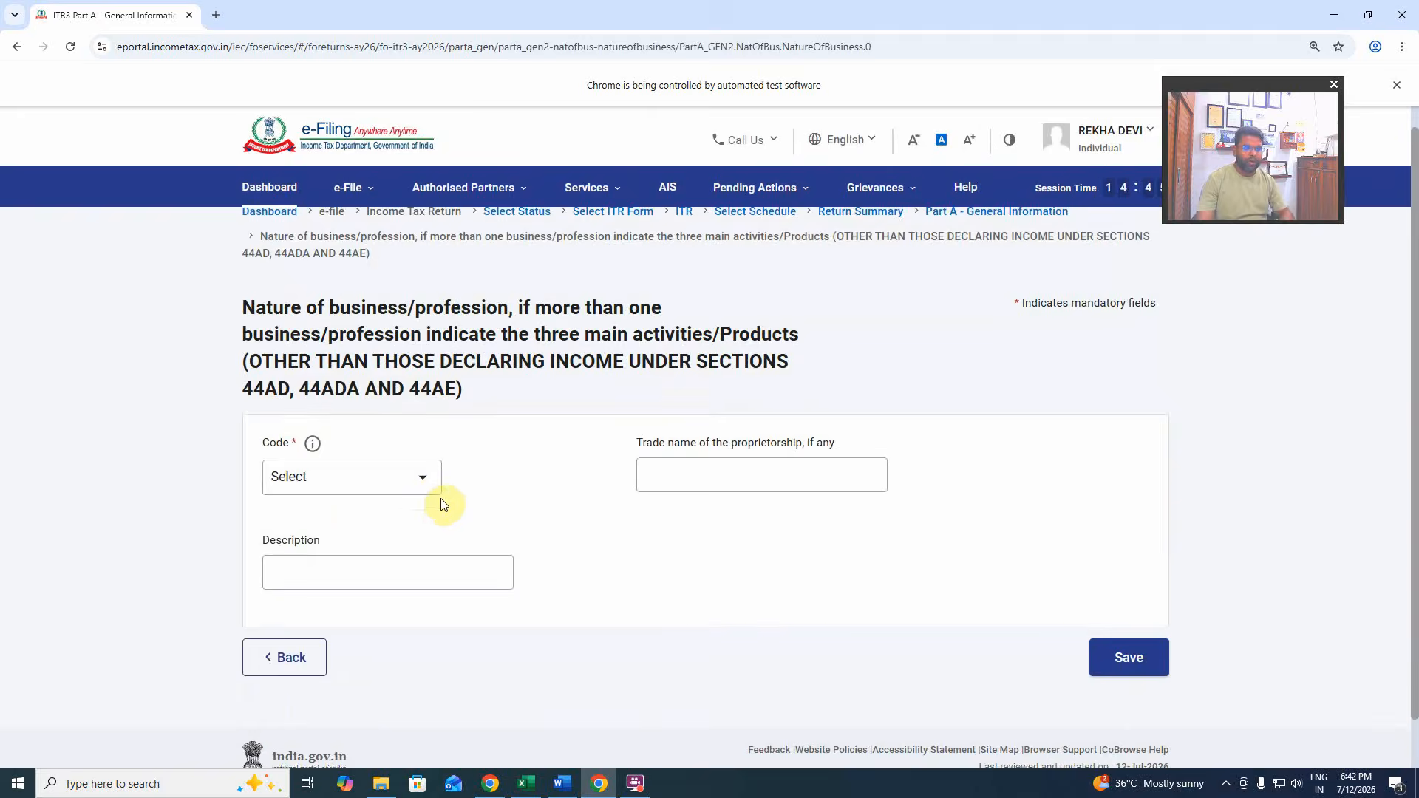
Set the nature of business code to 21009-Speculative trading.
left_click(396, 484)
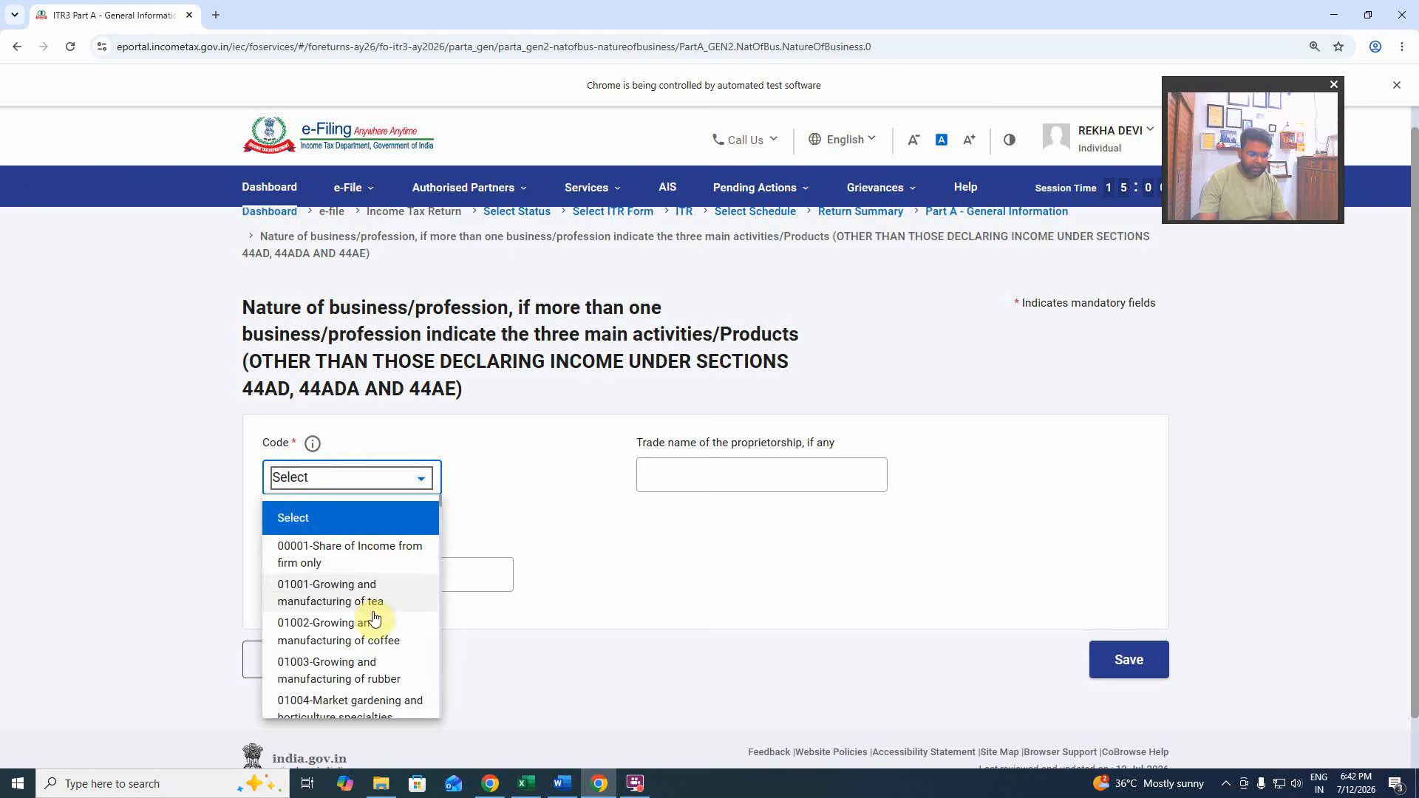
scroll(378, 632, "down", 2)
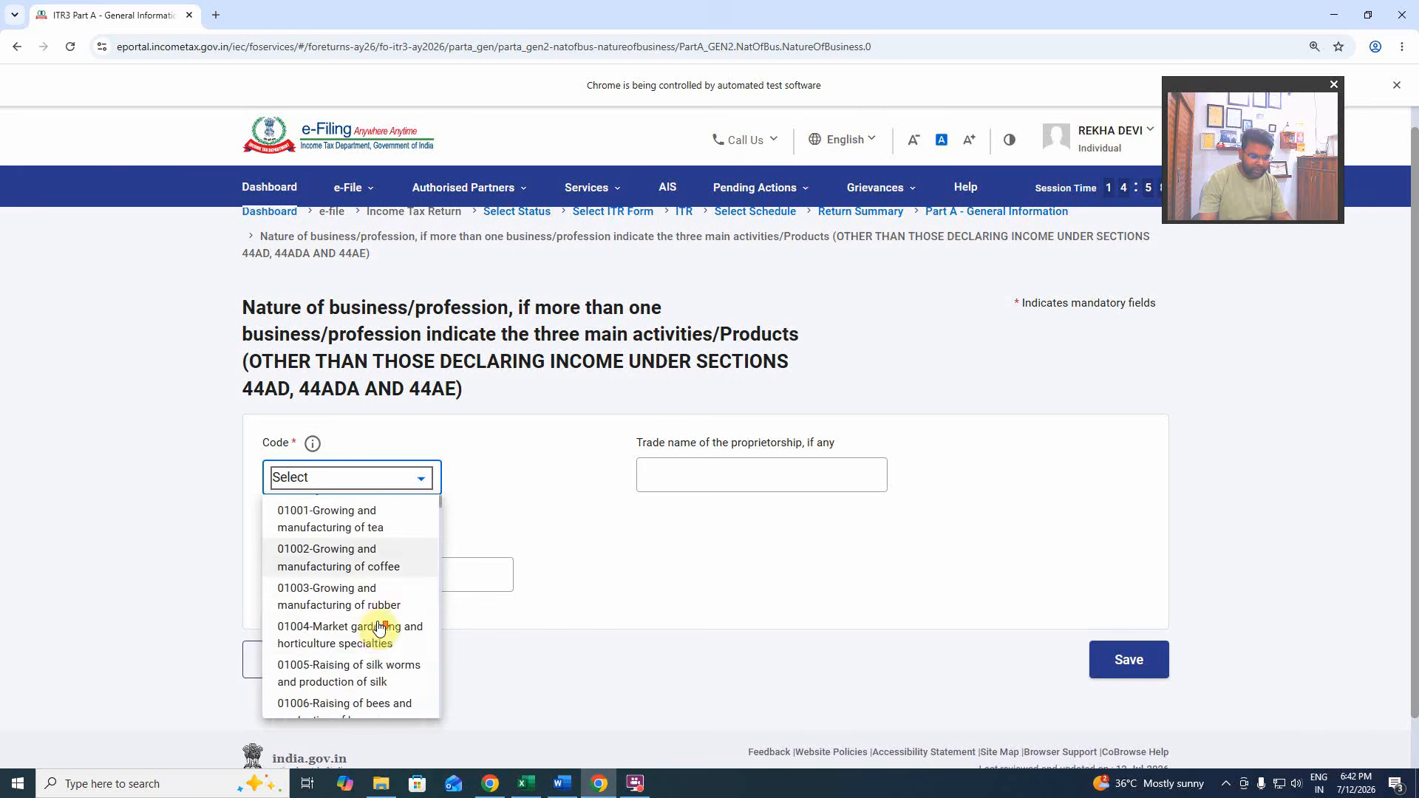
scroll(388, 634, "down", 2)
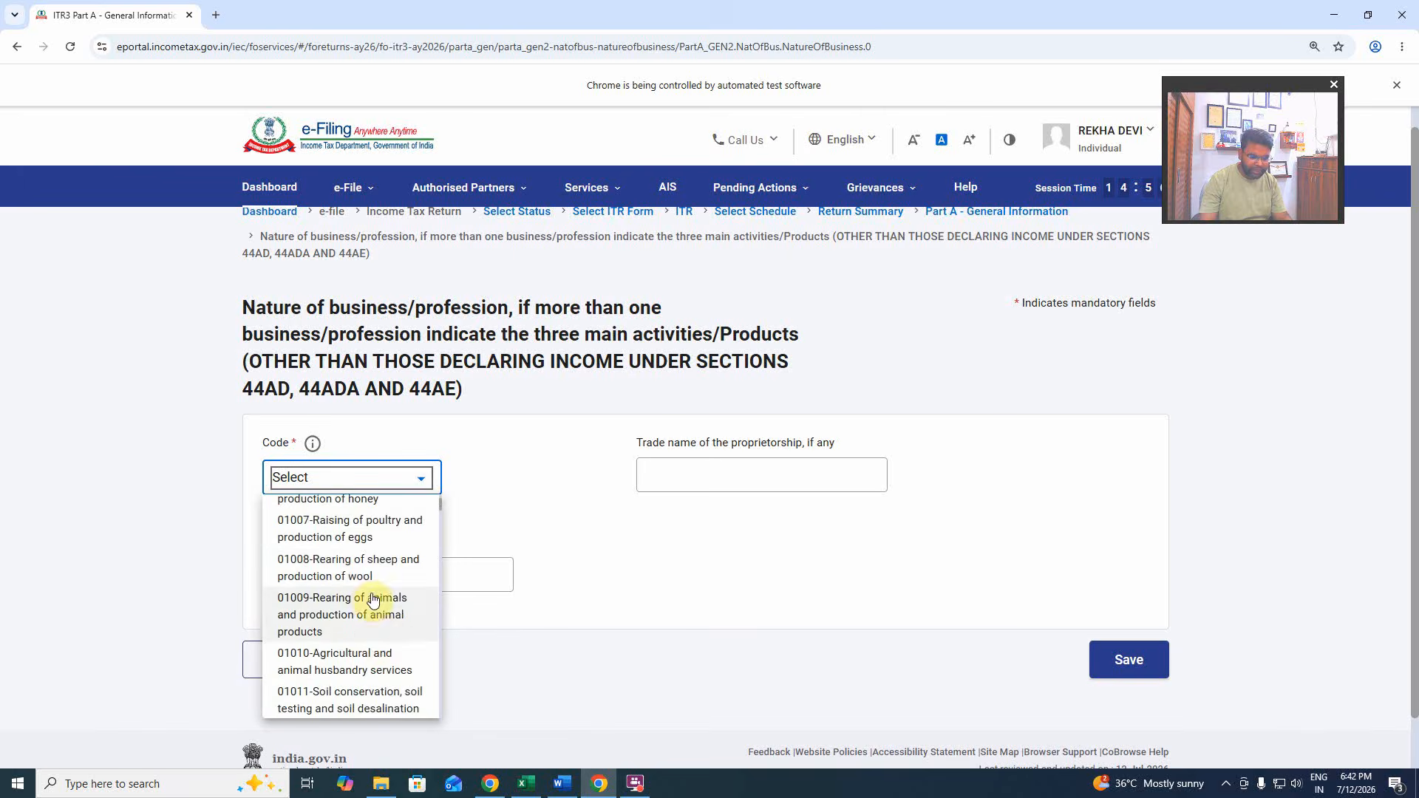
scroll(396, 627, "down", 2)
scroll(399, 617, "down", 5)
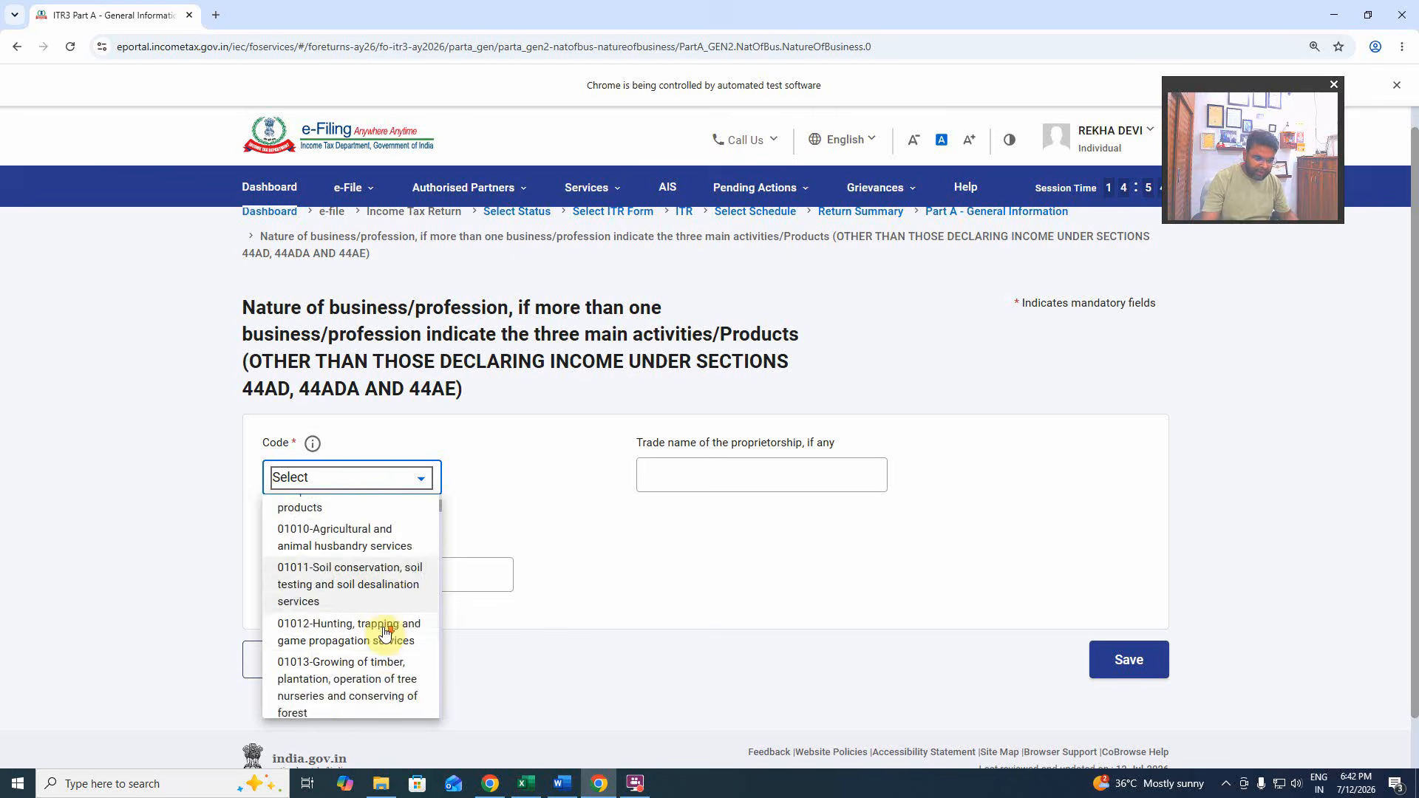
scroll(388, 624, "down", 5)
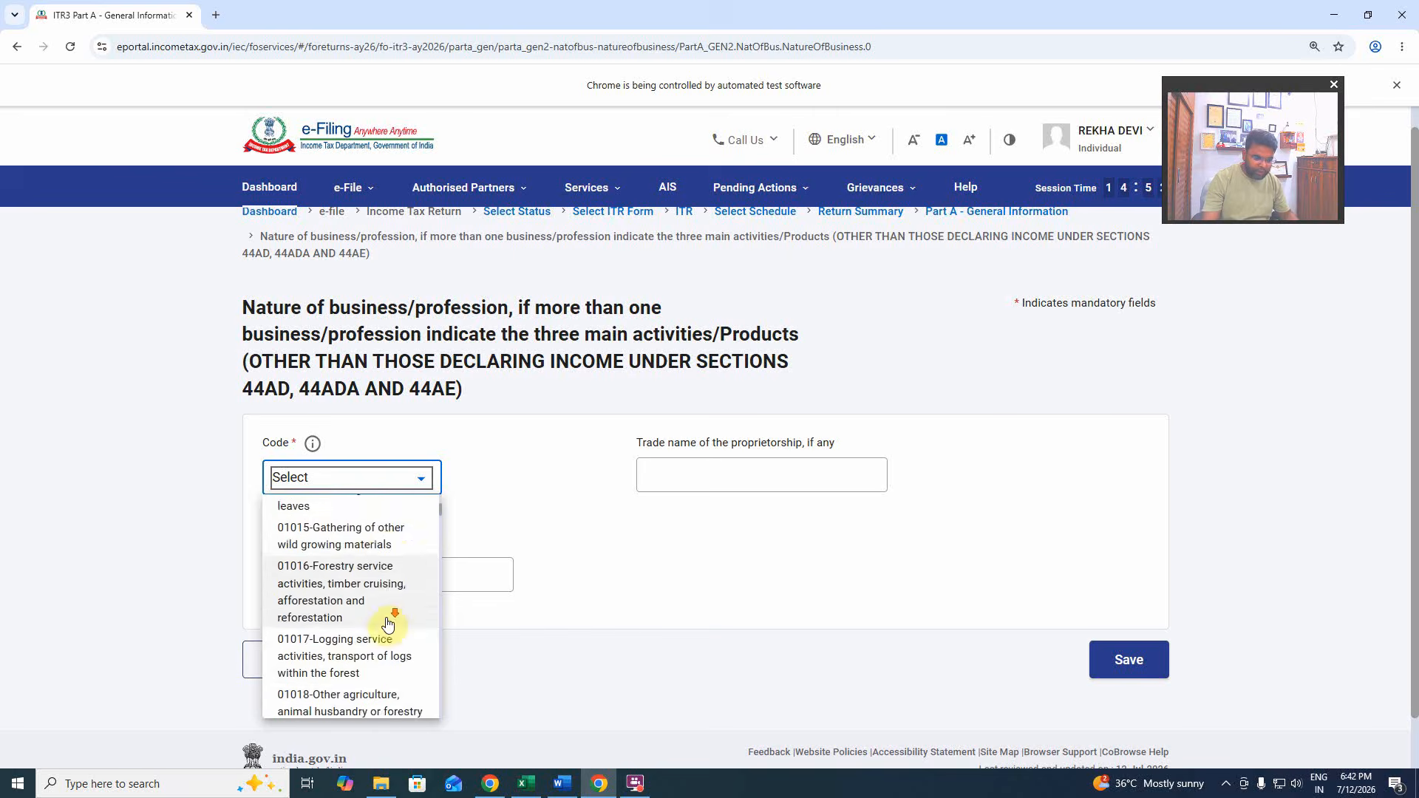
scroll(388, 625, "down", 3)
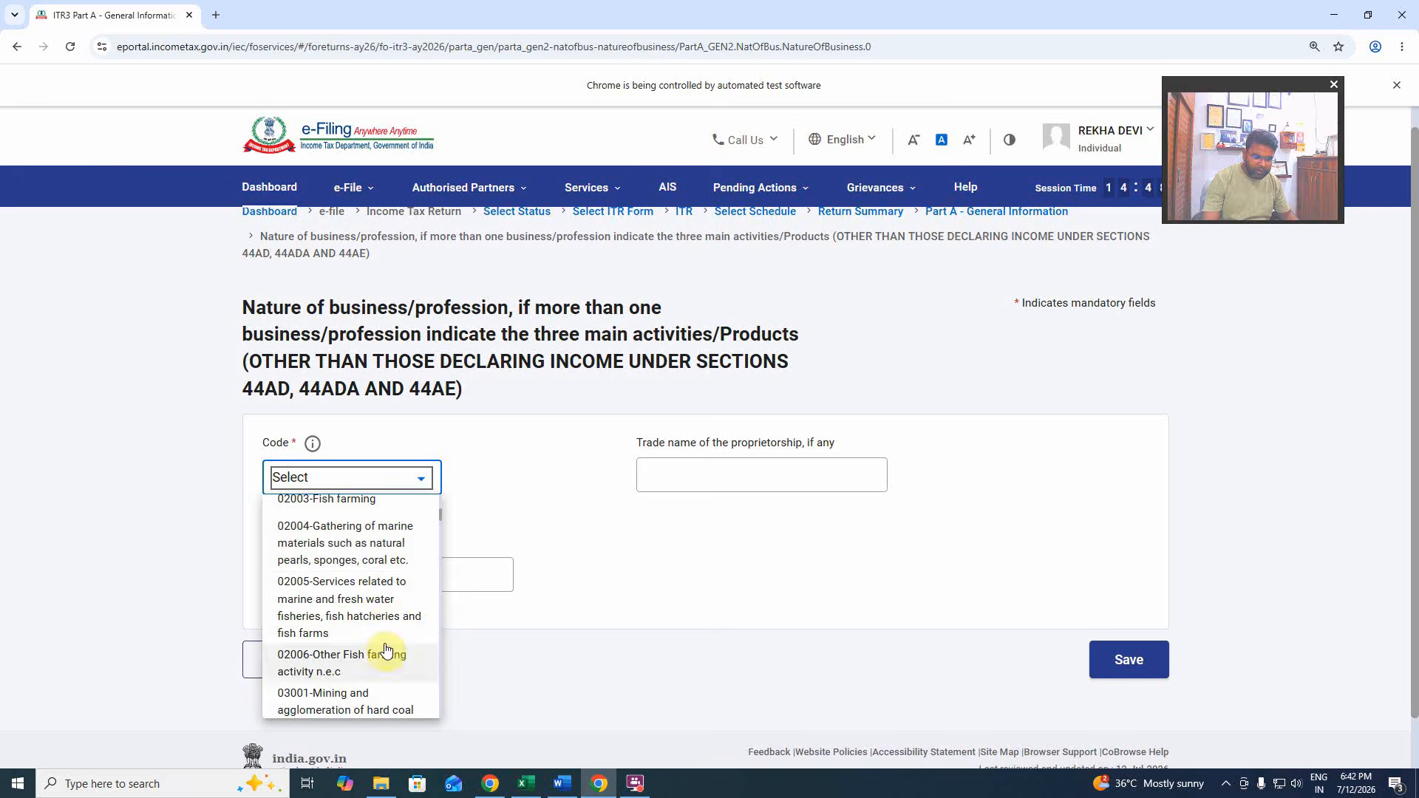
scroll(386, 643, "down", 3)
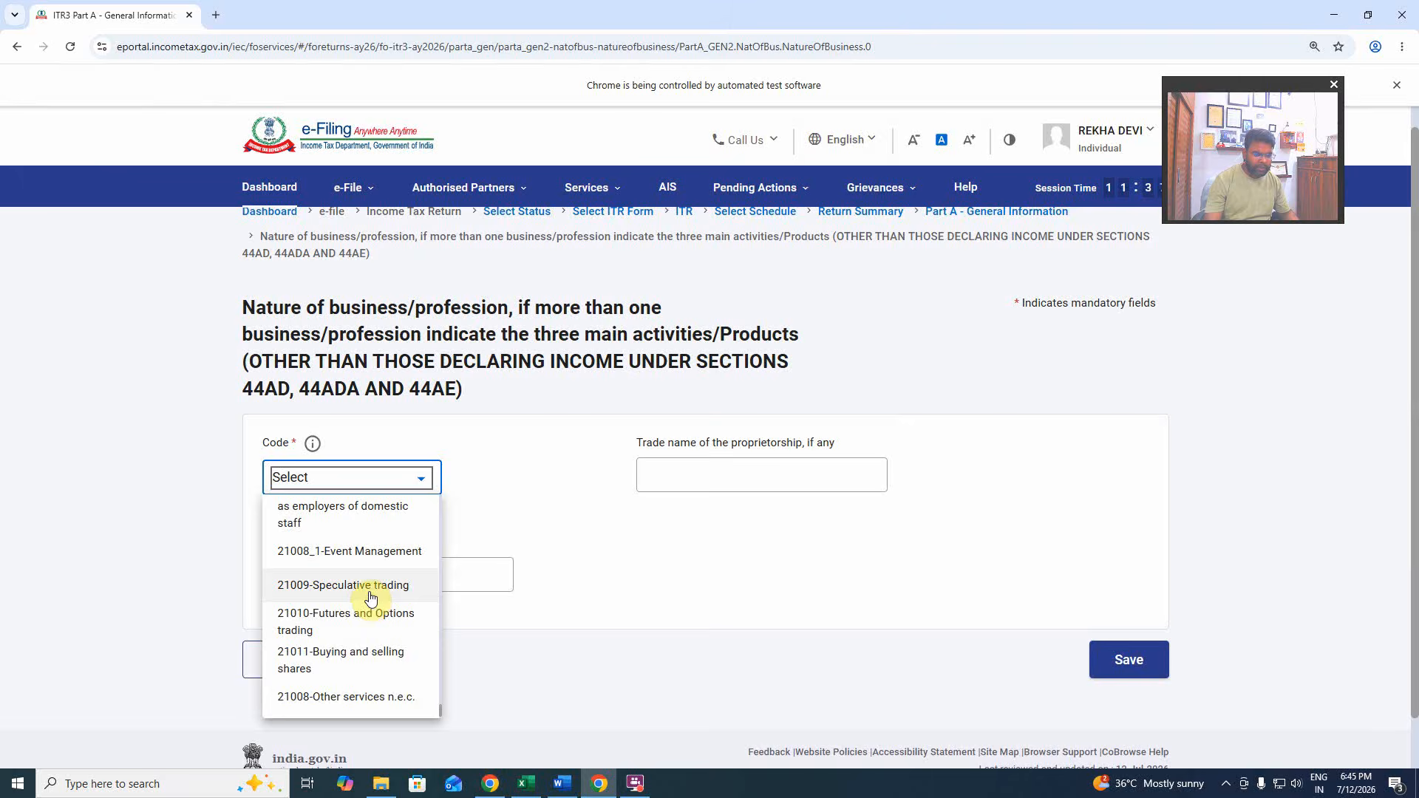
left_click(371, 596)
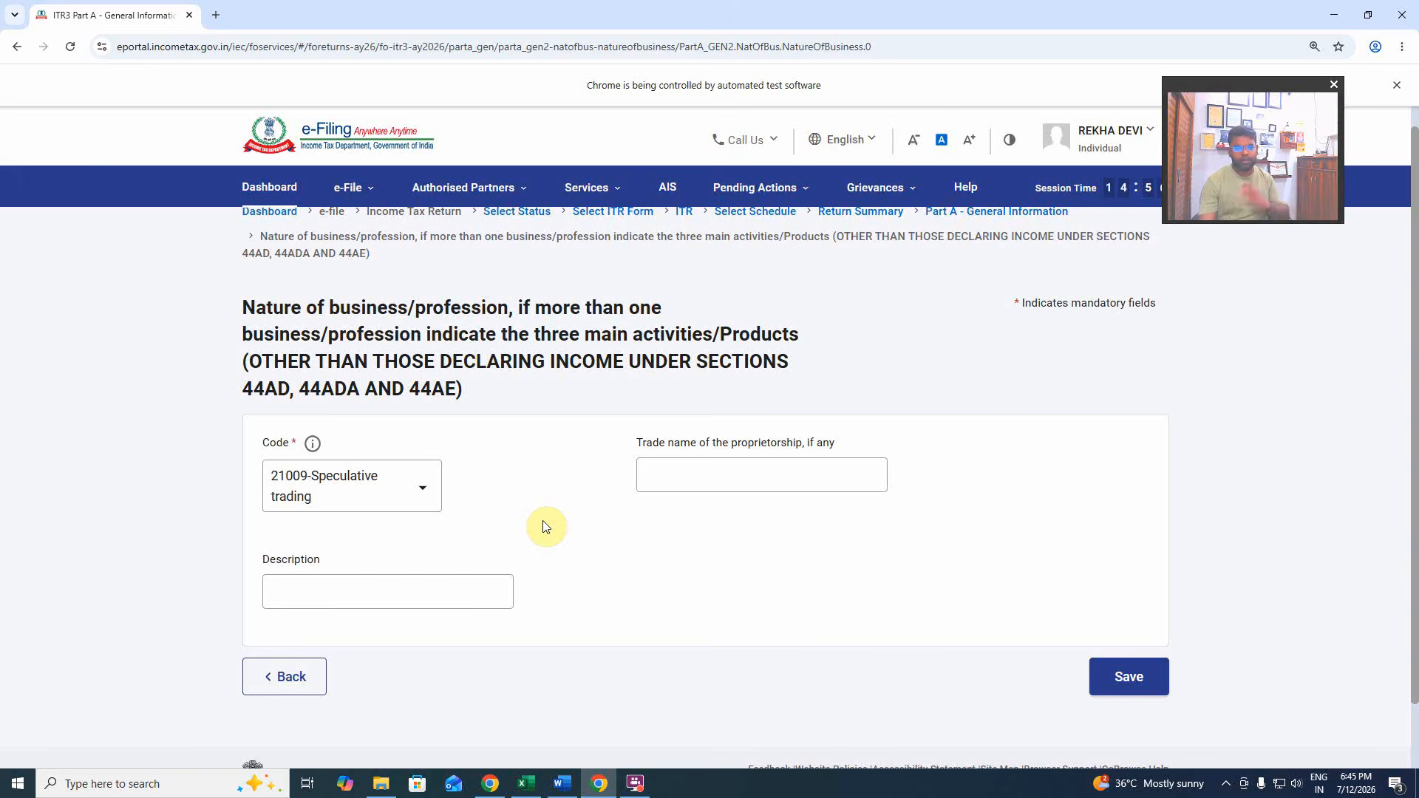
Copy the business name from the heading of the P AND L sheet in Excel and paste it as the proprietorship's trade name in Chrome.
left_click(649, 475)
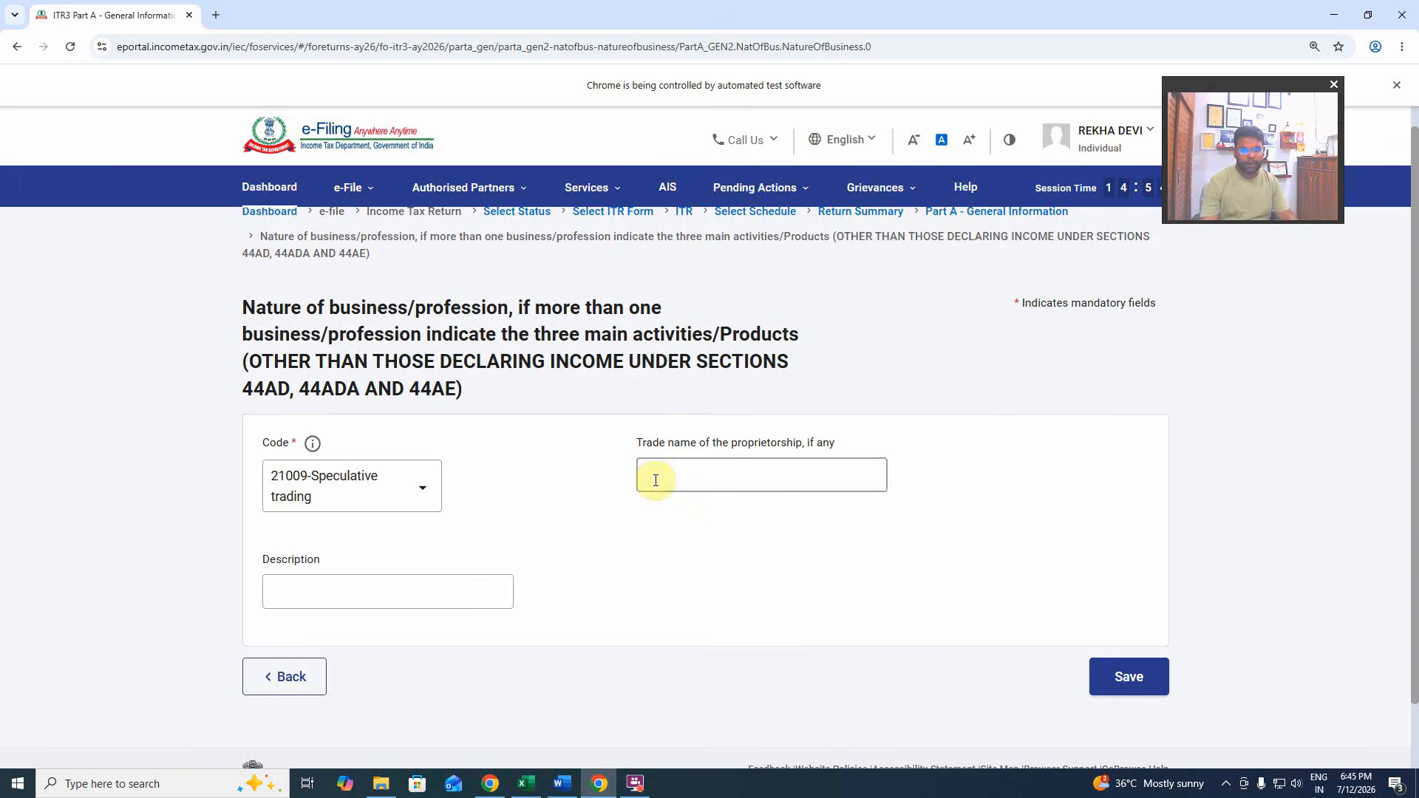
left_click(524, 785)
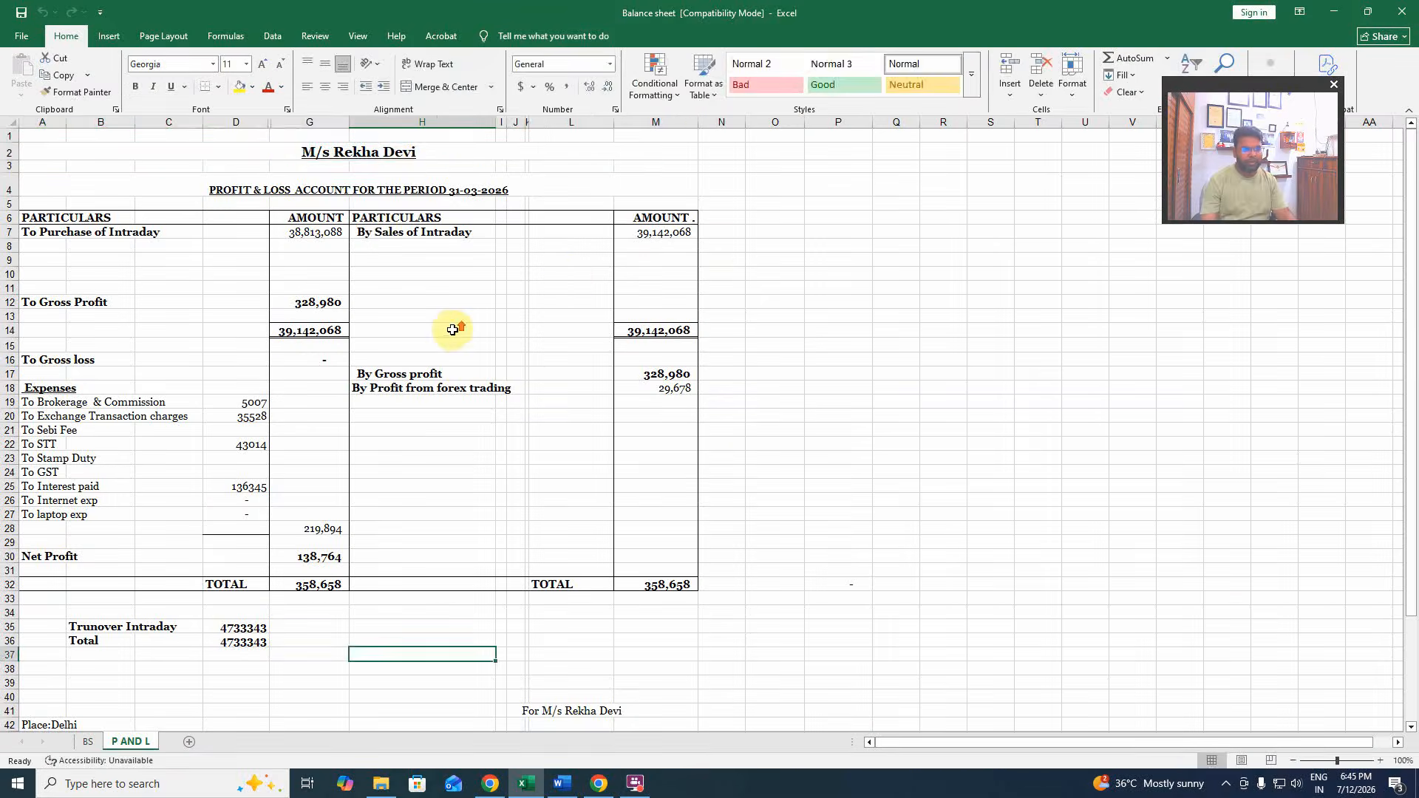
double_click(436, 155)
left_click_drag(436, 155, 269, 155)
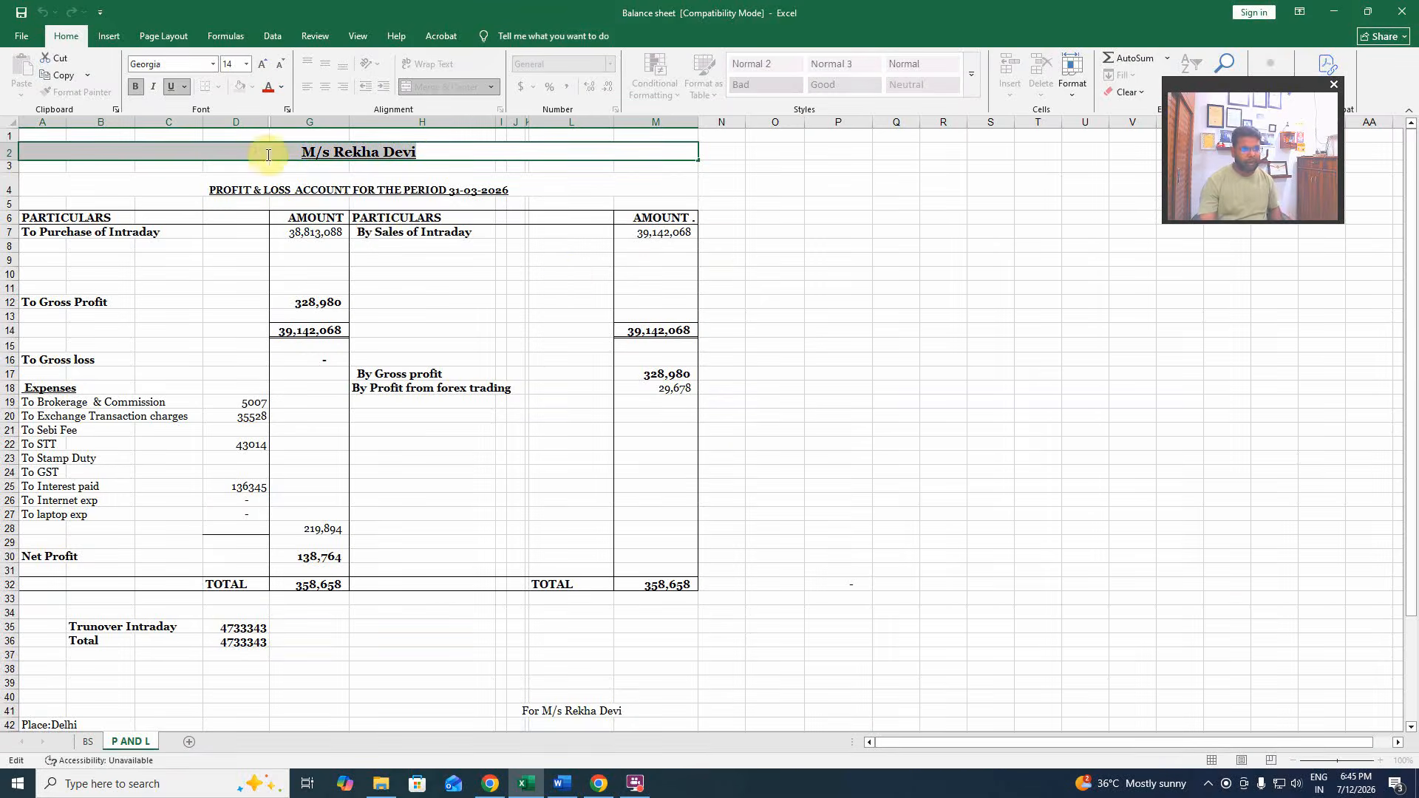
key("ctrl+c")
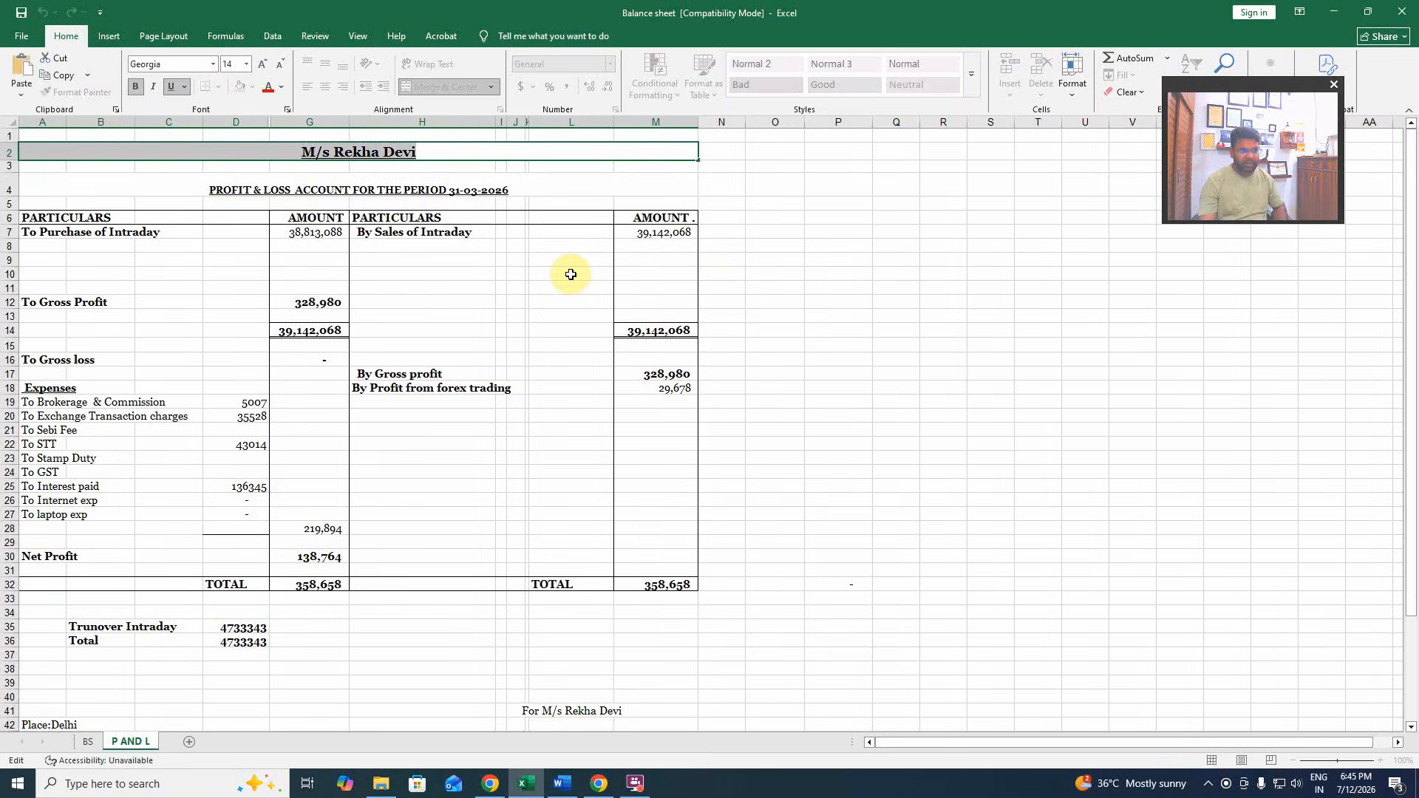
key("alt+Tab")
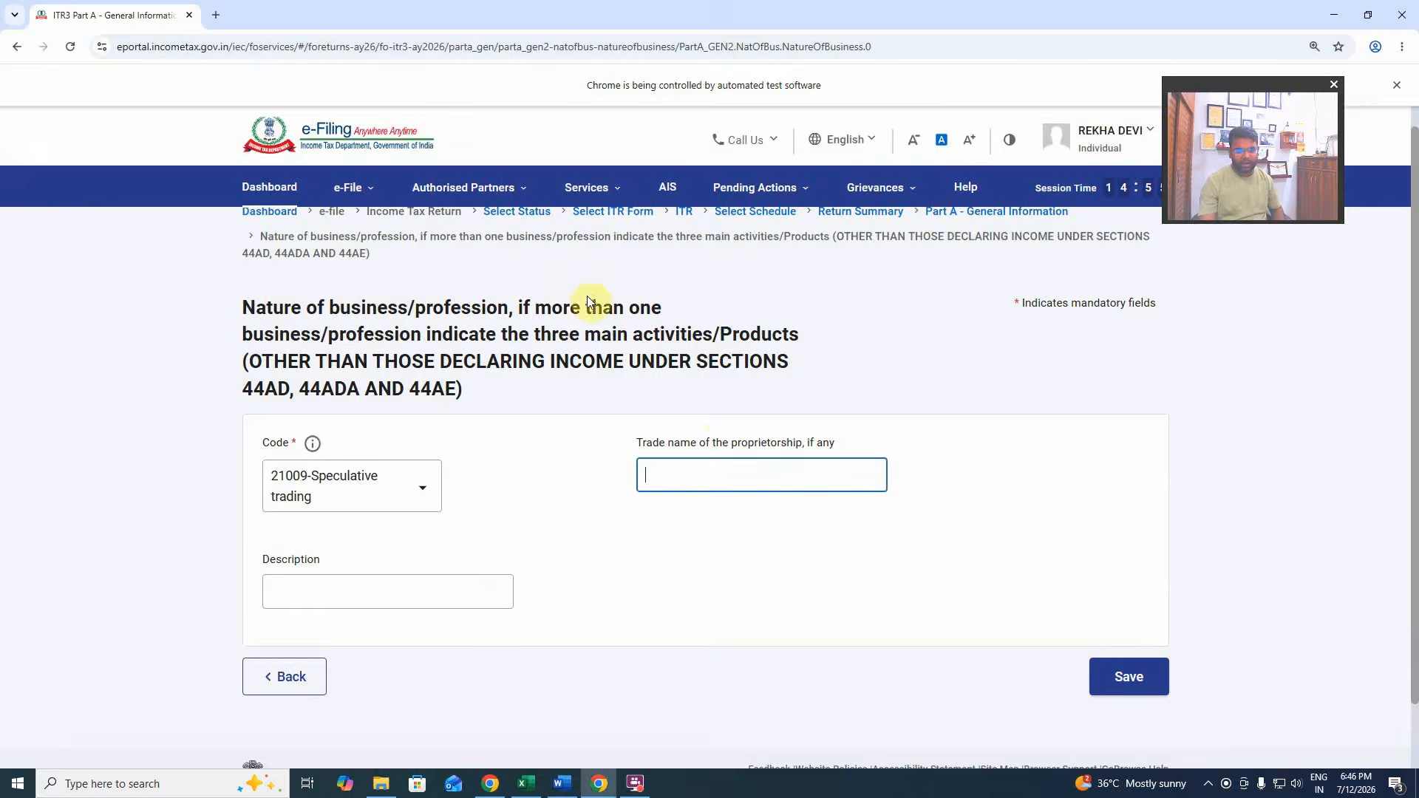
key("ctrl+v")
left_click(669, 571)
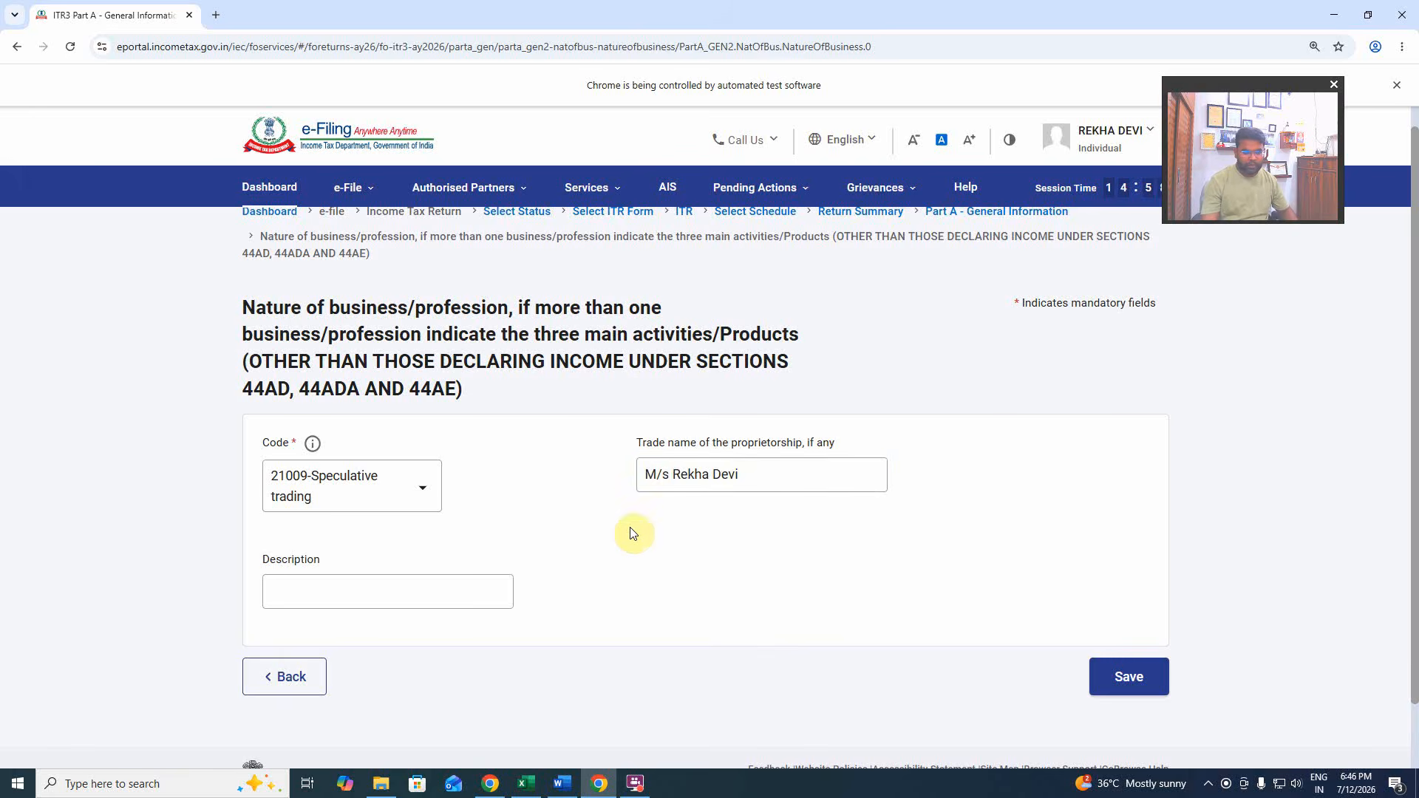
Save the business entry and confirm Part A - General Information.
left_click(1127, 690)
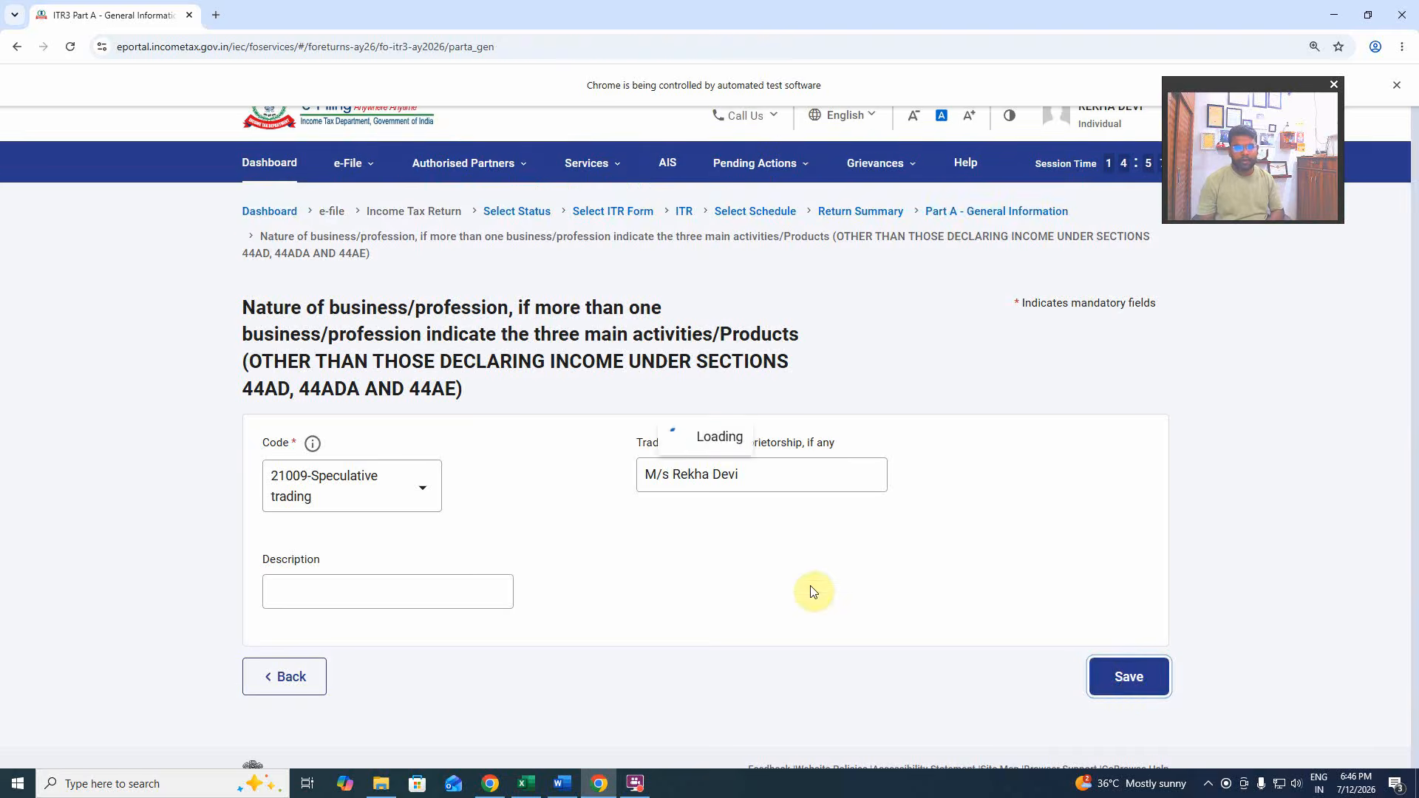
scroll(811, 593, "down", 2)
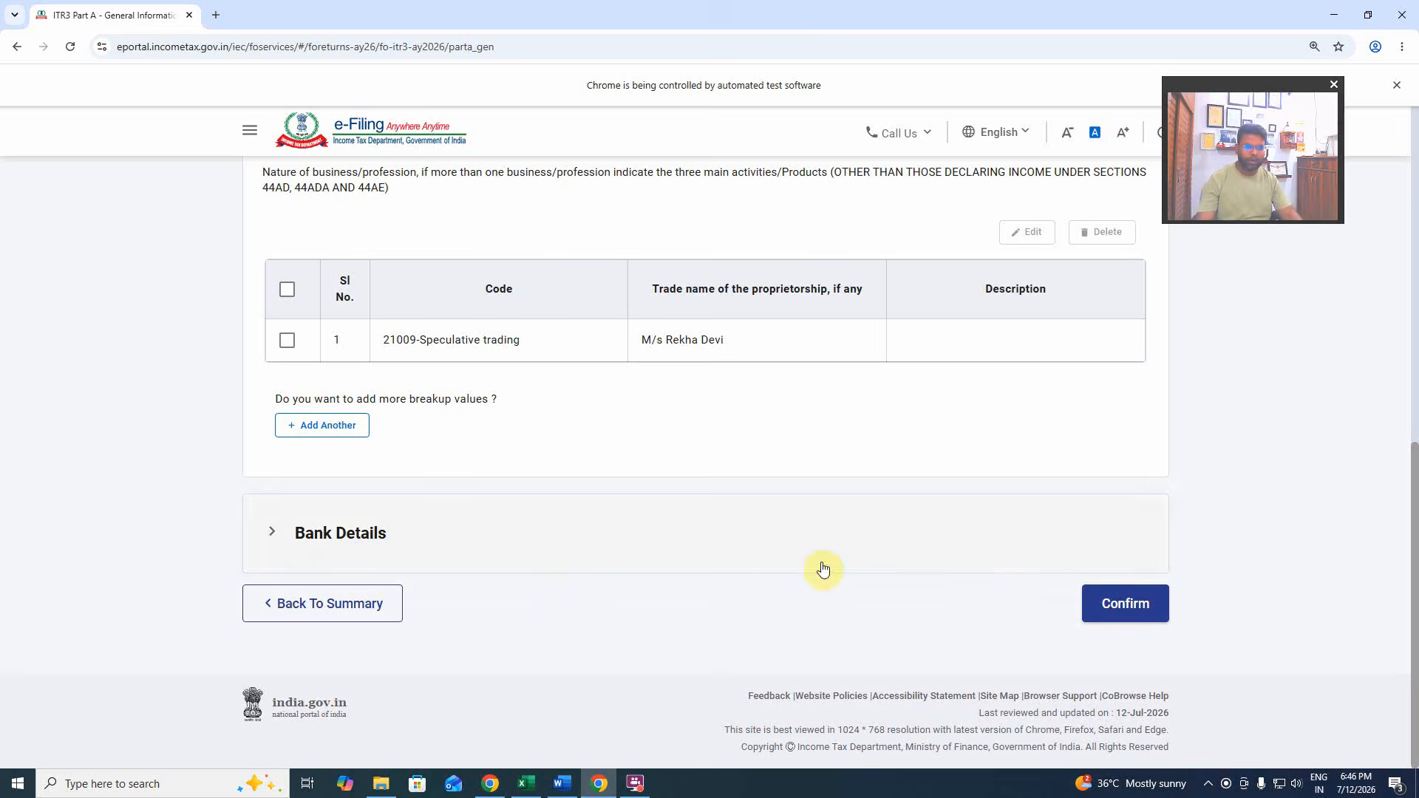
left_click(1140, 609)
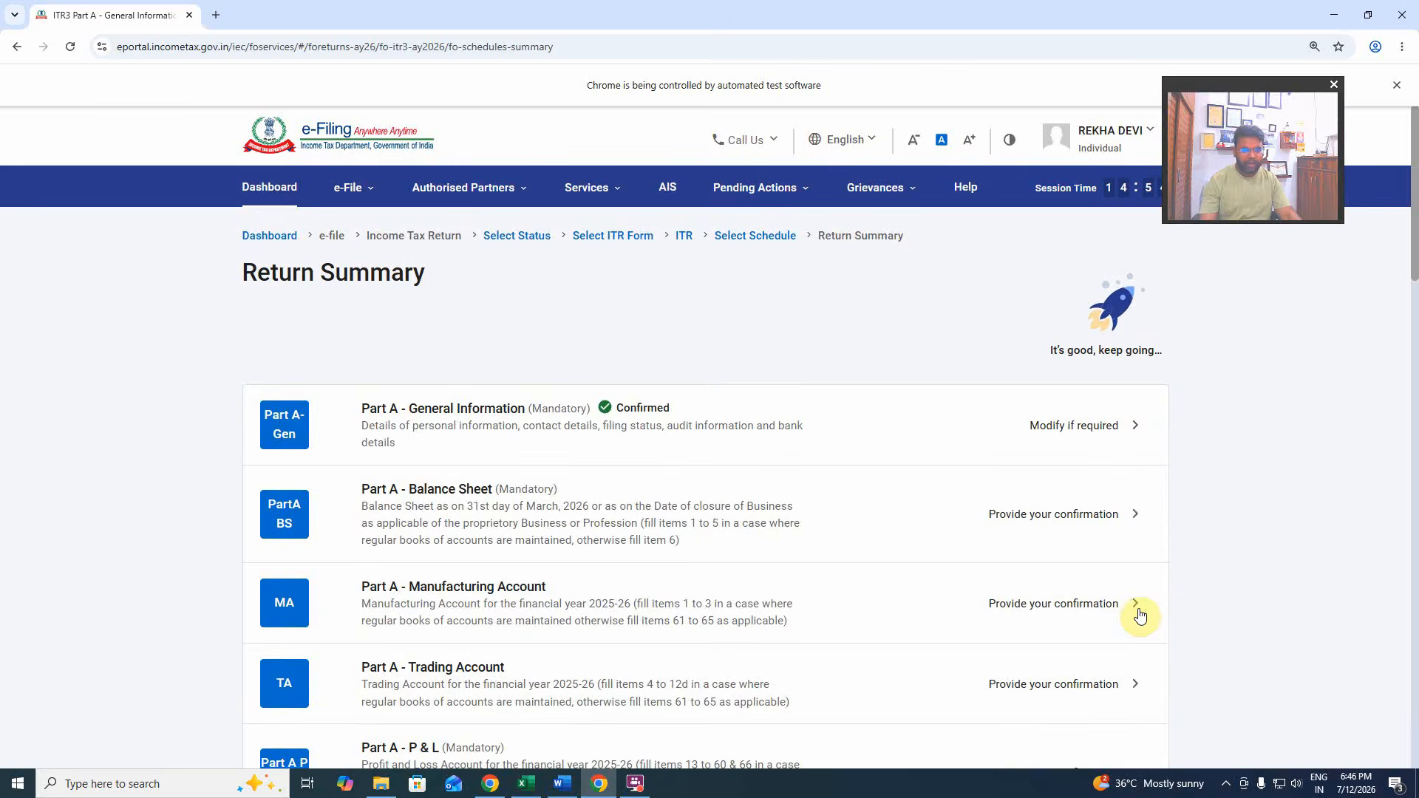
Open Part A - Balance Sheet, dismiss the notice, and review the profit and loss account on the P AND L sheet in Excel.
left_click(1009, 513)
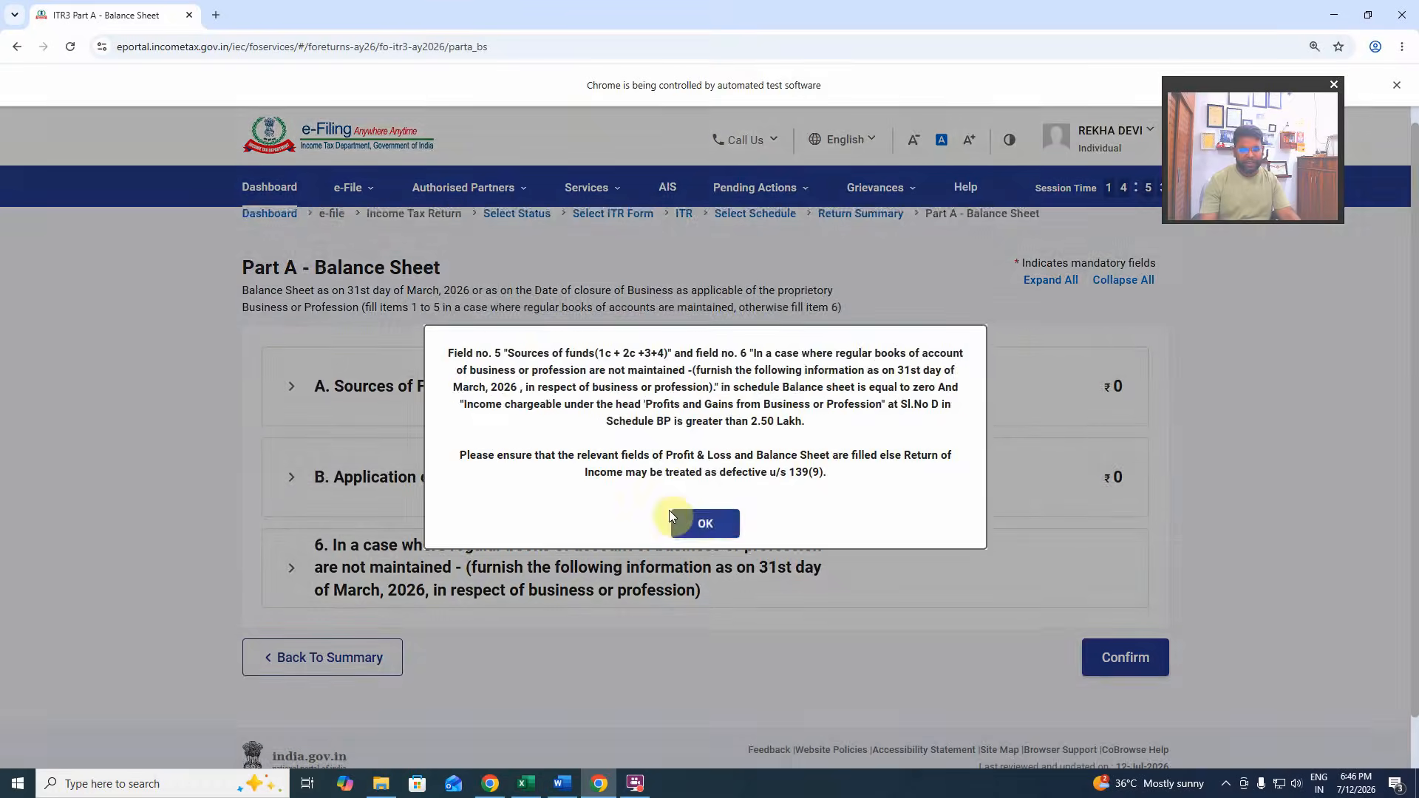
left_click(695, 520)
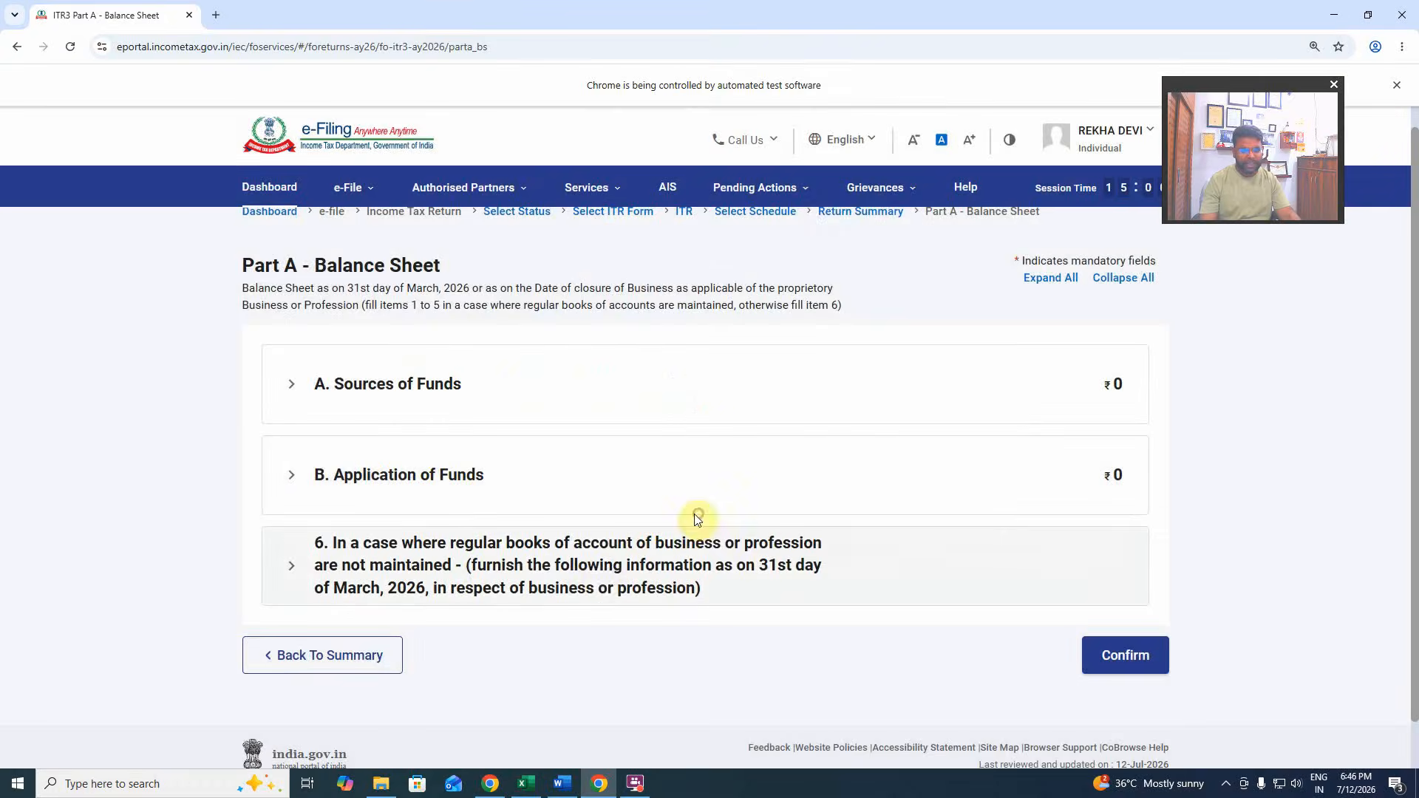
left_click(524, 779)
left_click(846, 374)
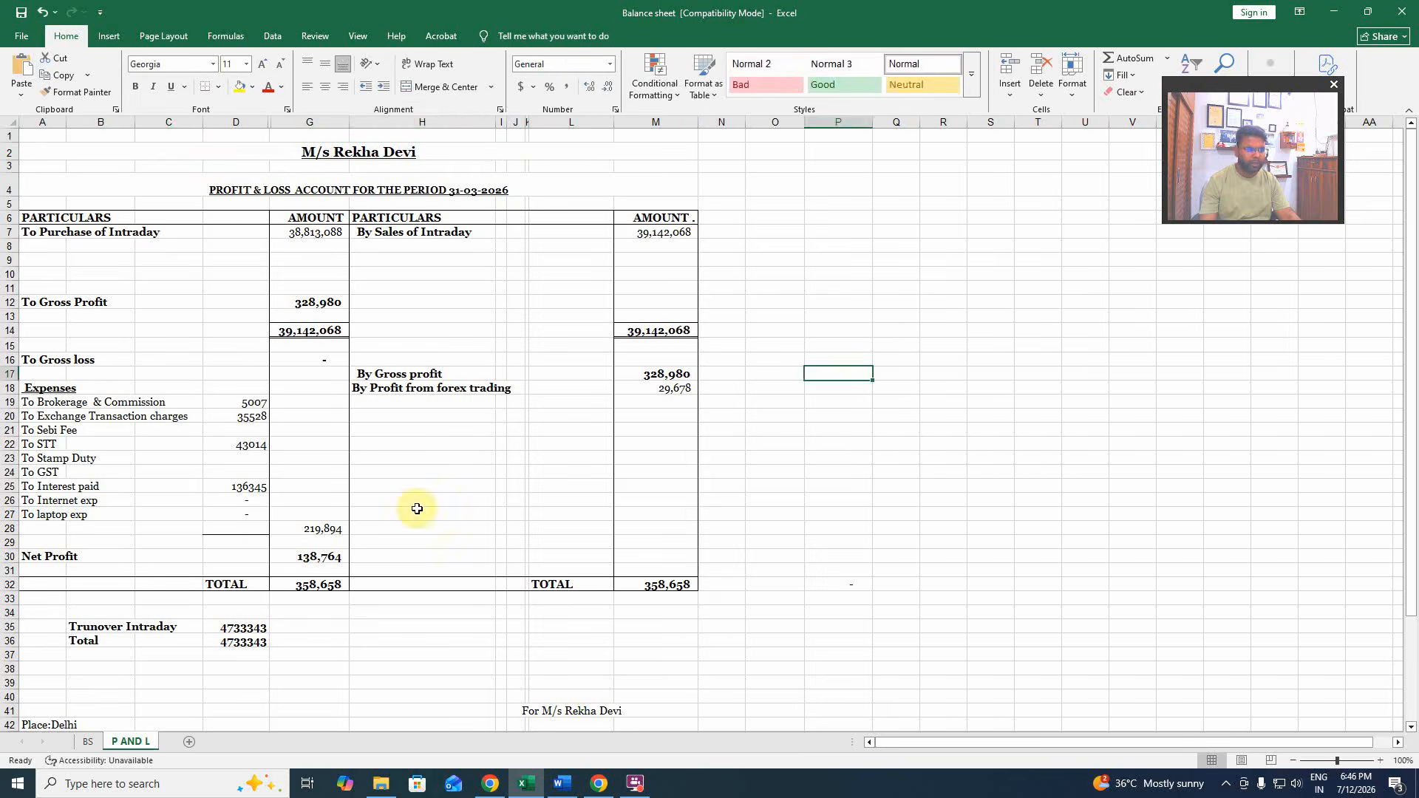
left_click(459, 287)
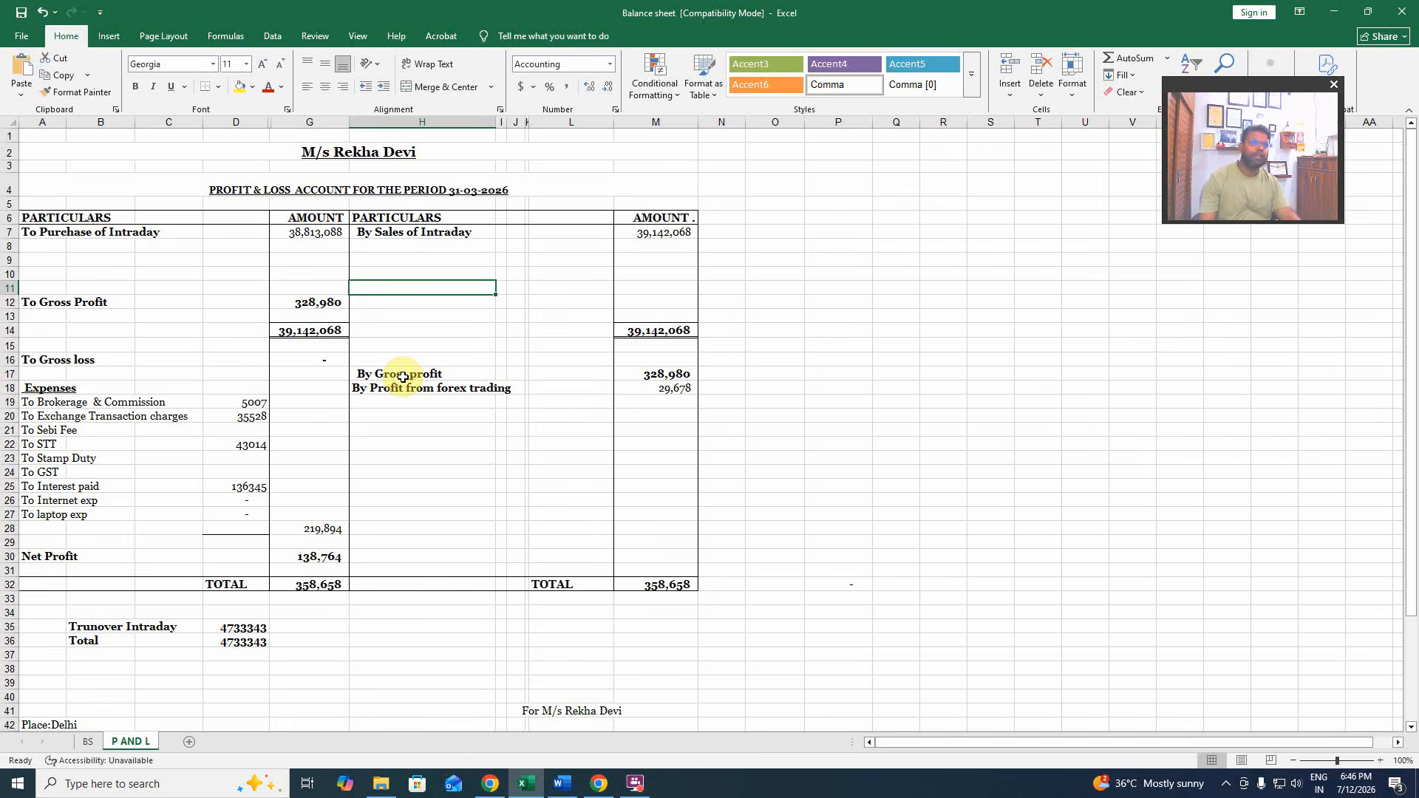
left_click(777, 244)
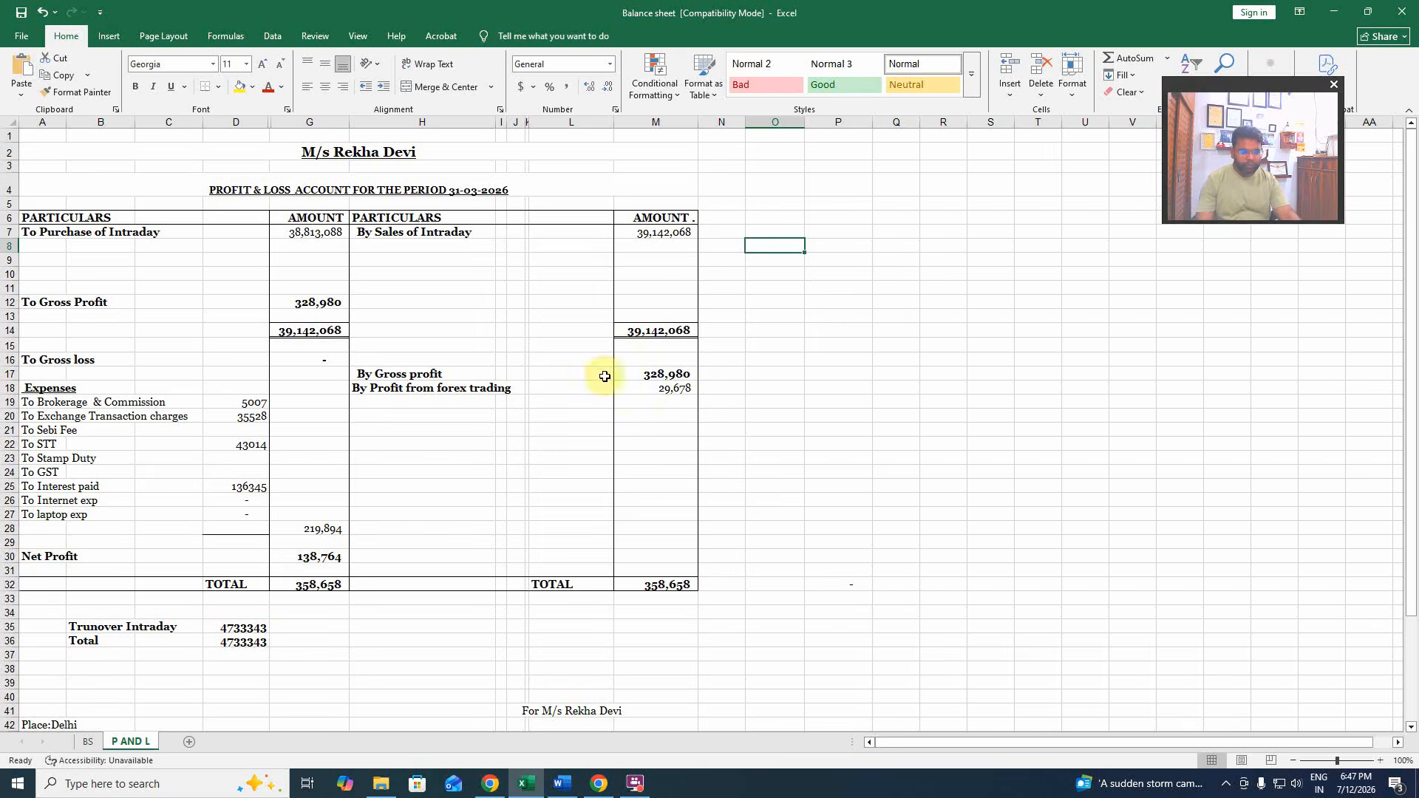
left_click(588, 346)
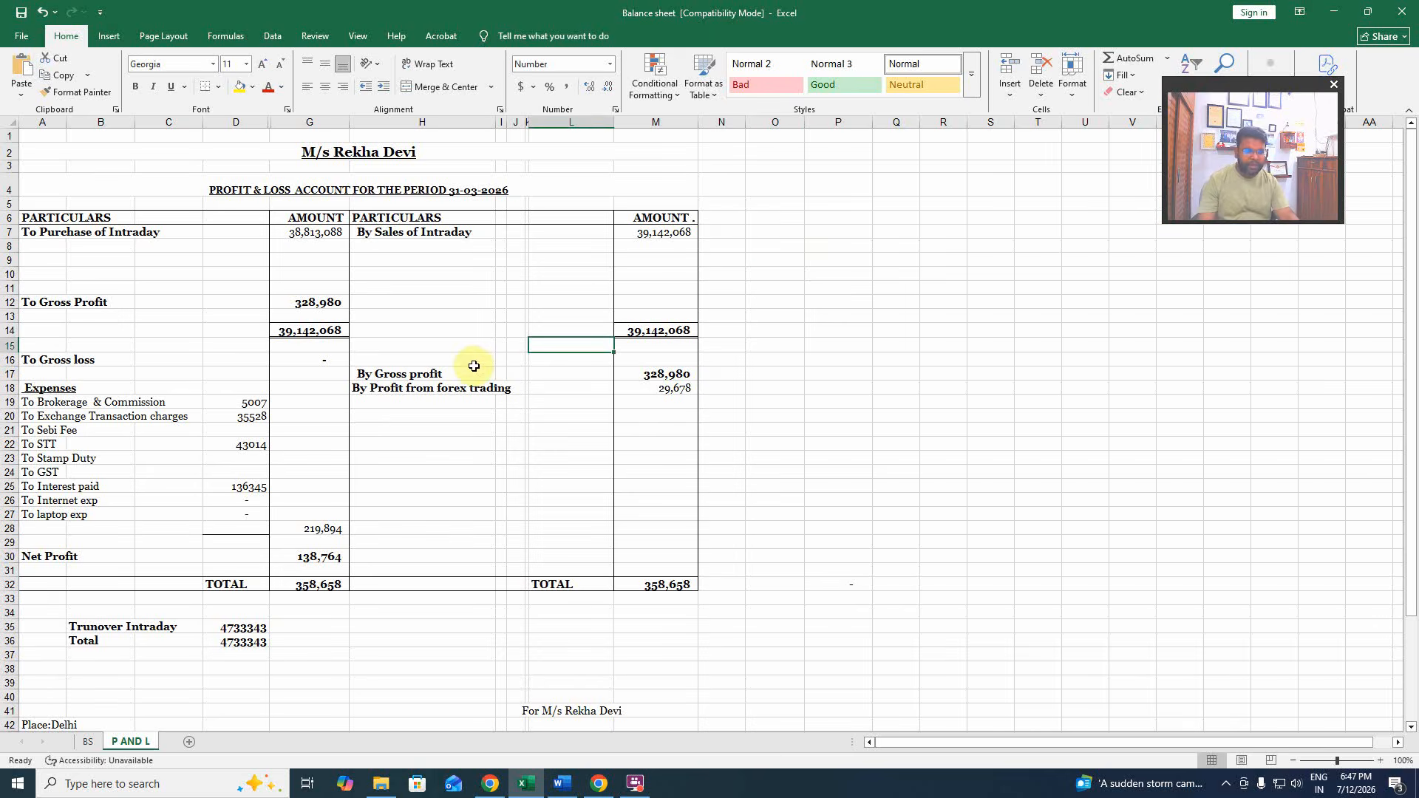
Open the broker's transaction-wise profit and loss report from File Explorer and look through the trades on its Intraday sheet.
left_click(383, 786)
double_click(247, 108)
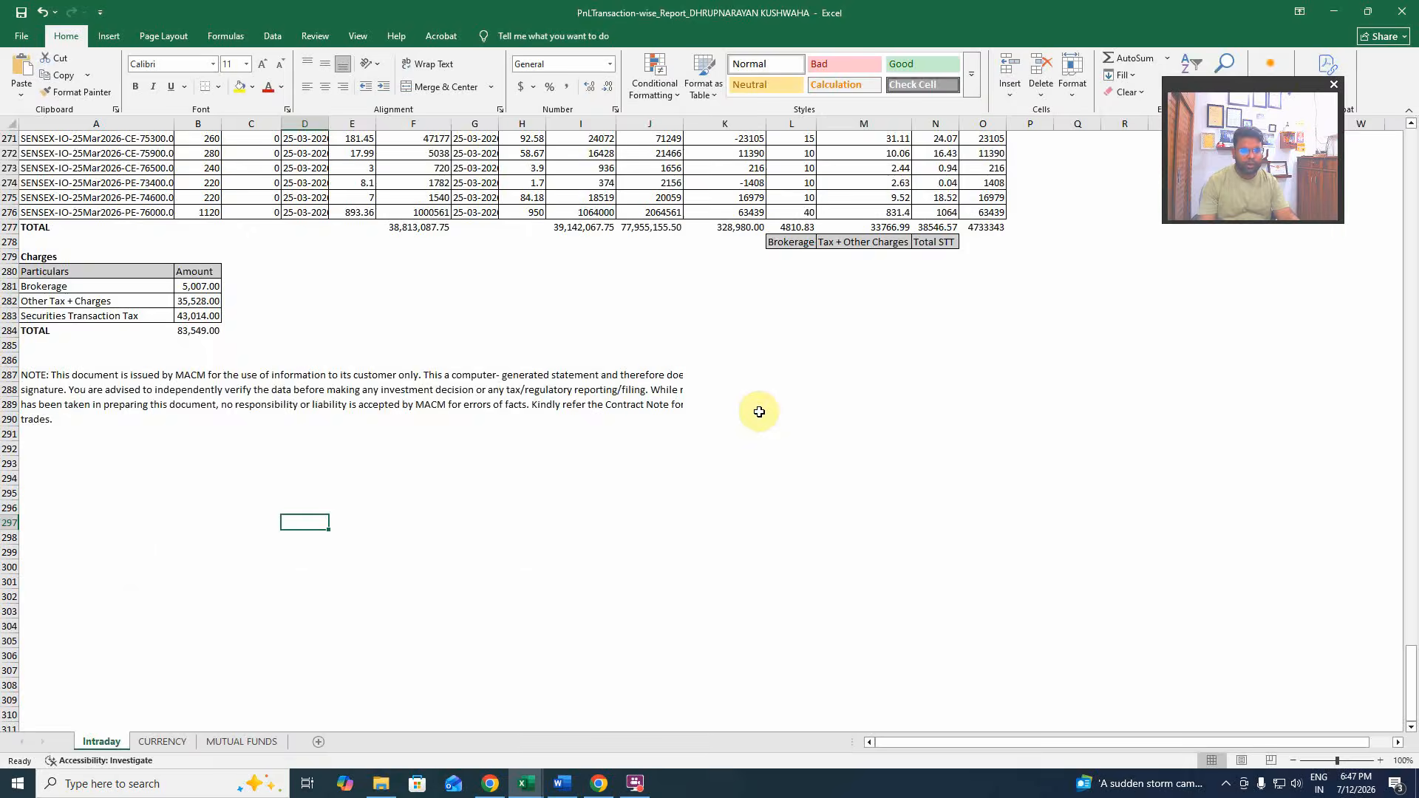
scroll(326, 492, "up", 20)
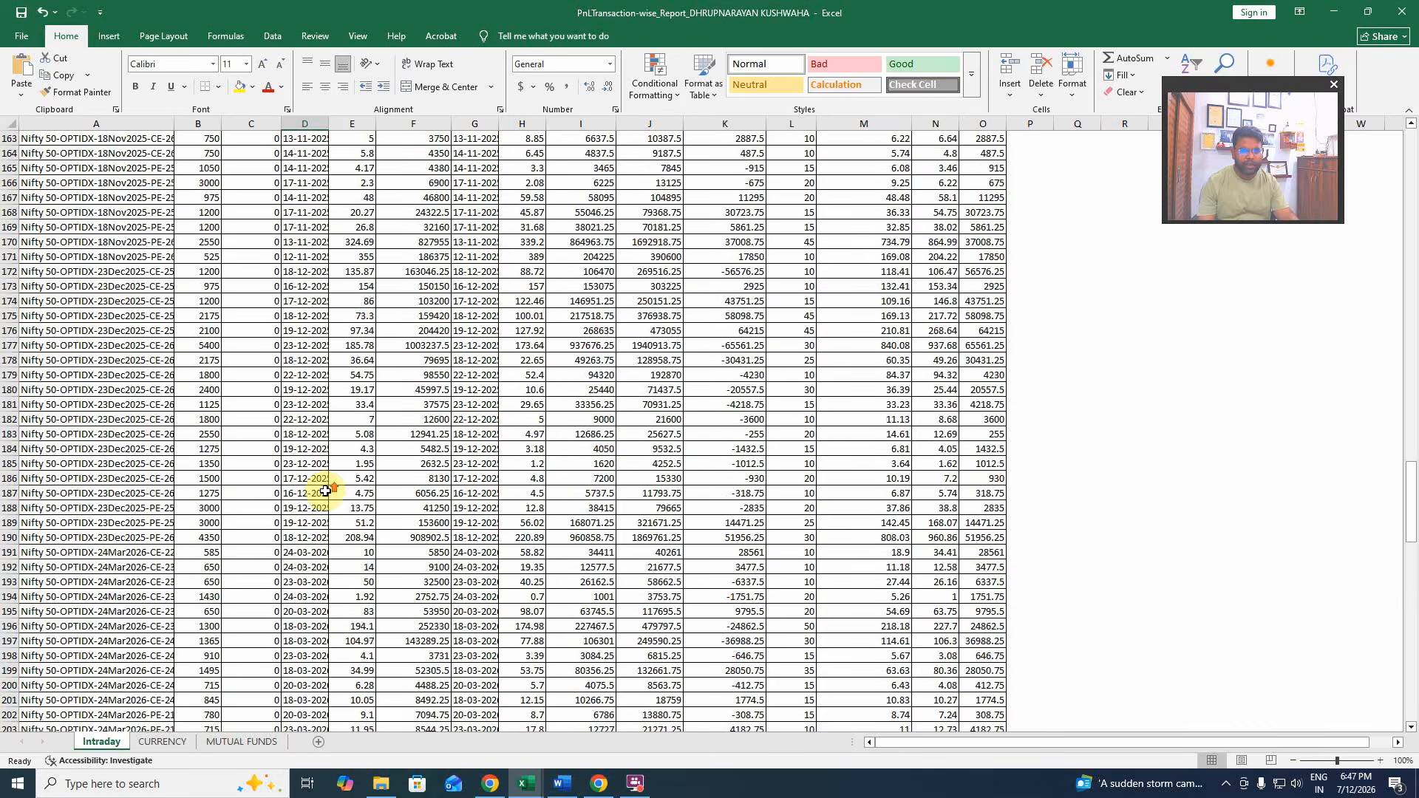
scroll(325, 492, "up", 19)
scroll(325, 492, "up", 7)
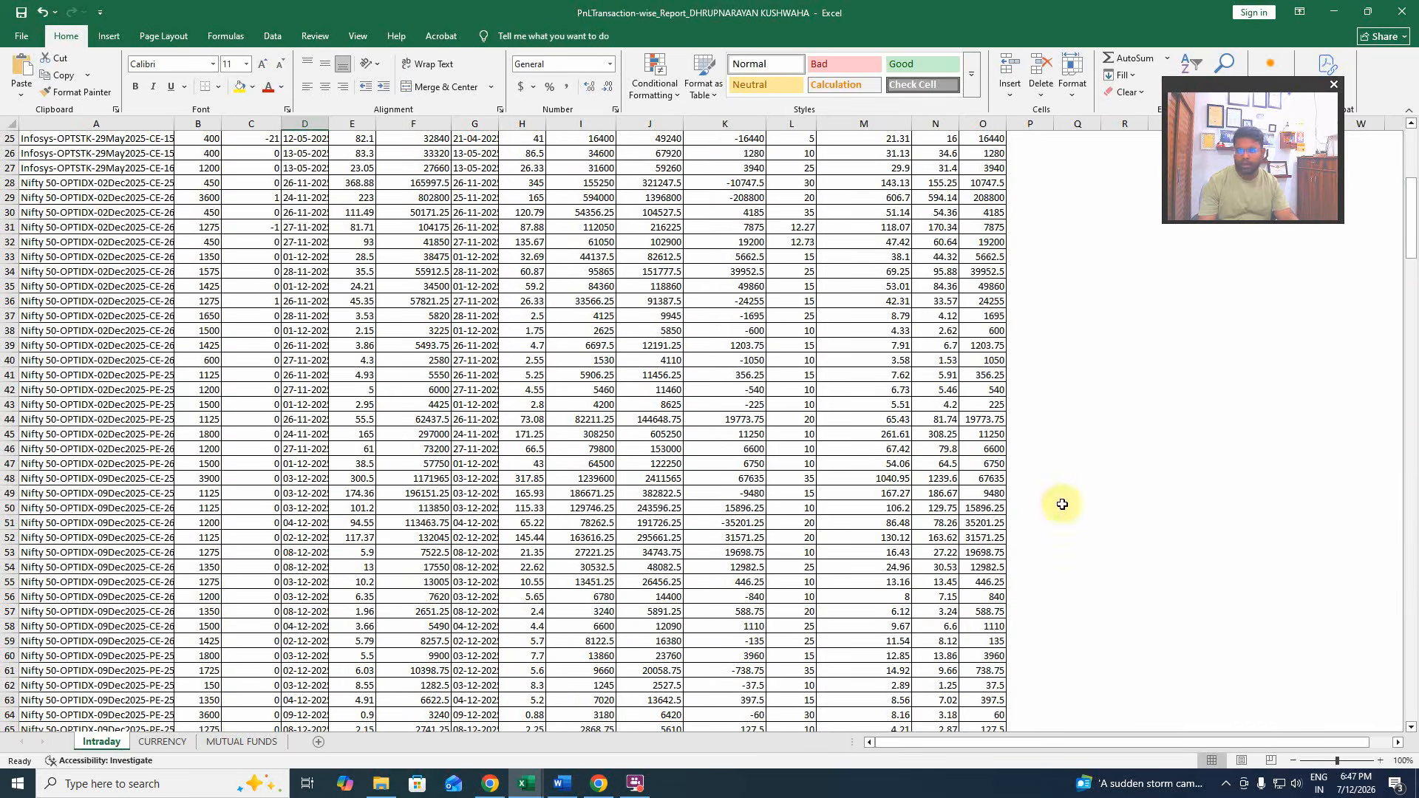
left_click_drag(1411, 218, 1412, 174)
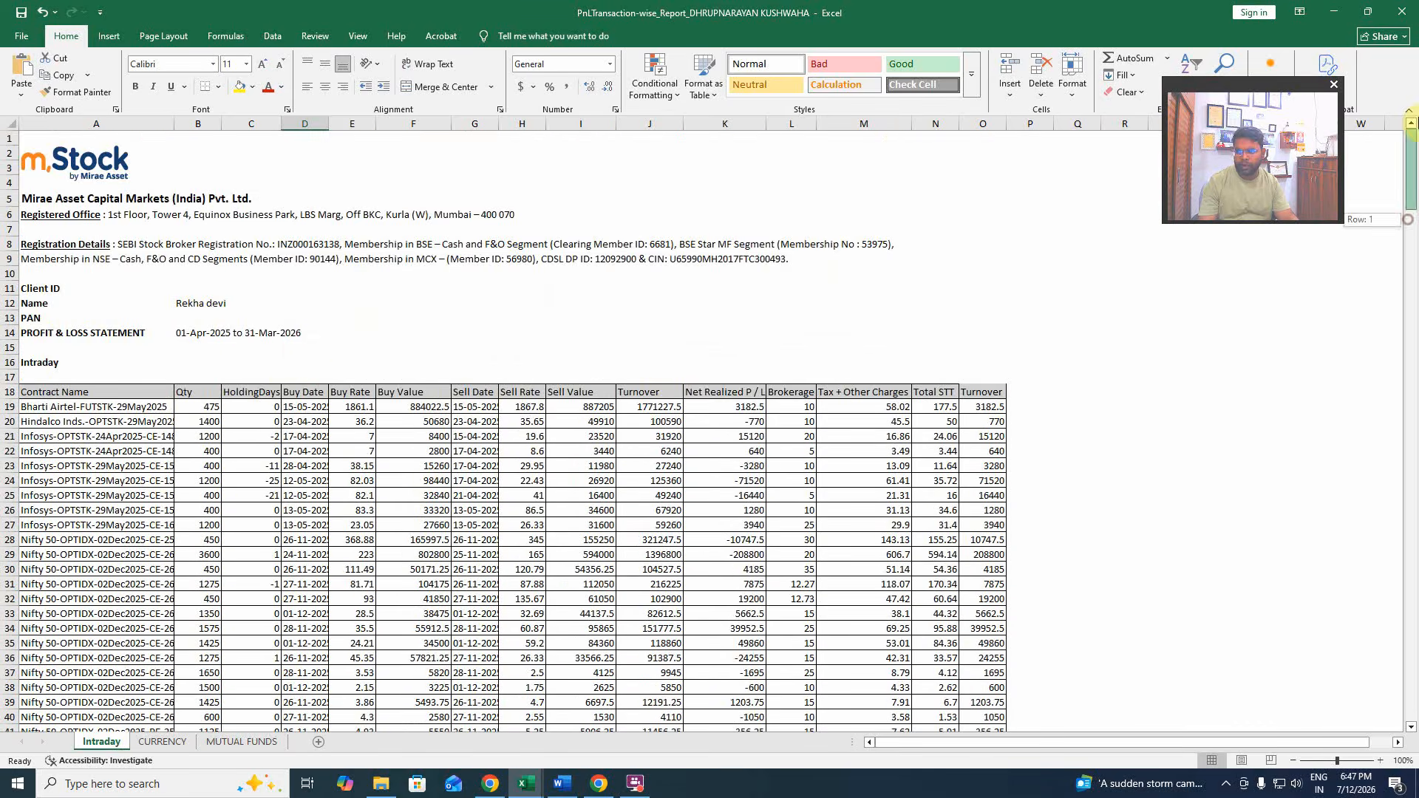
scroll(296, 374, "down", 1)
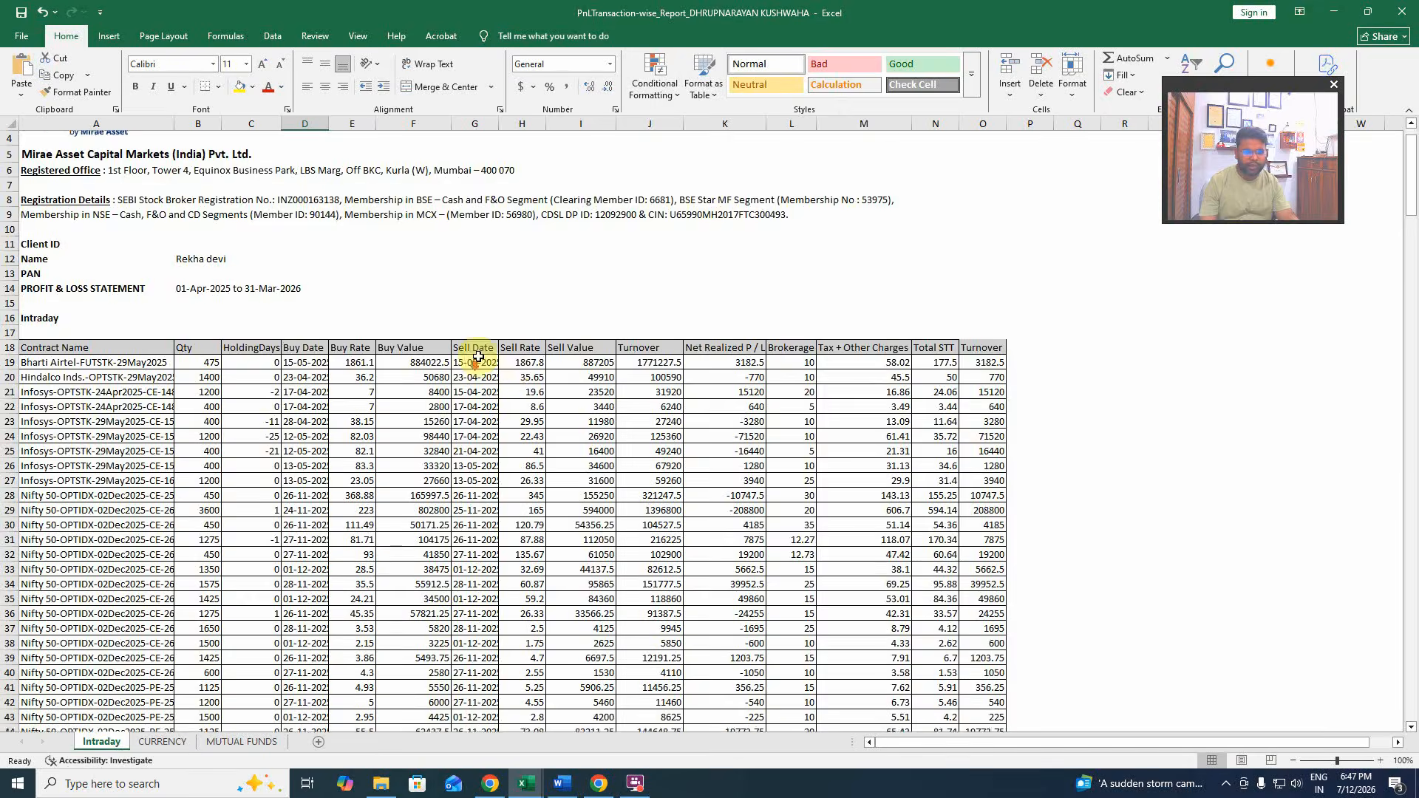
scroll(510, 377, "down", 20)
scroll(455, 385, "up", 20)
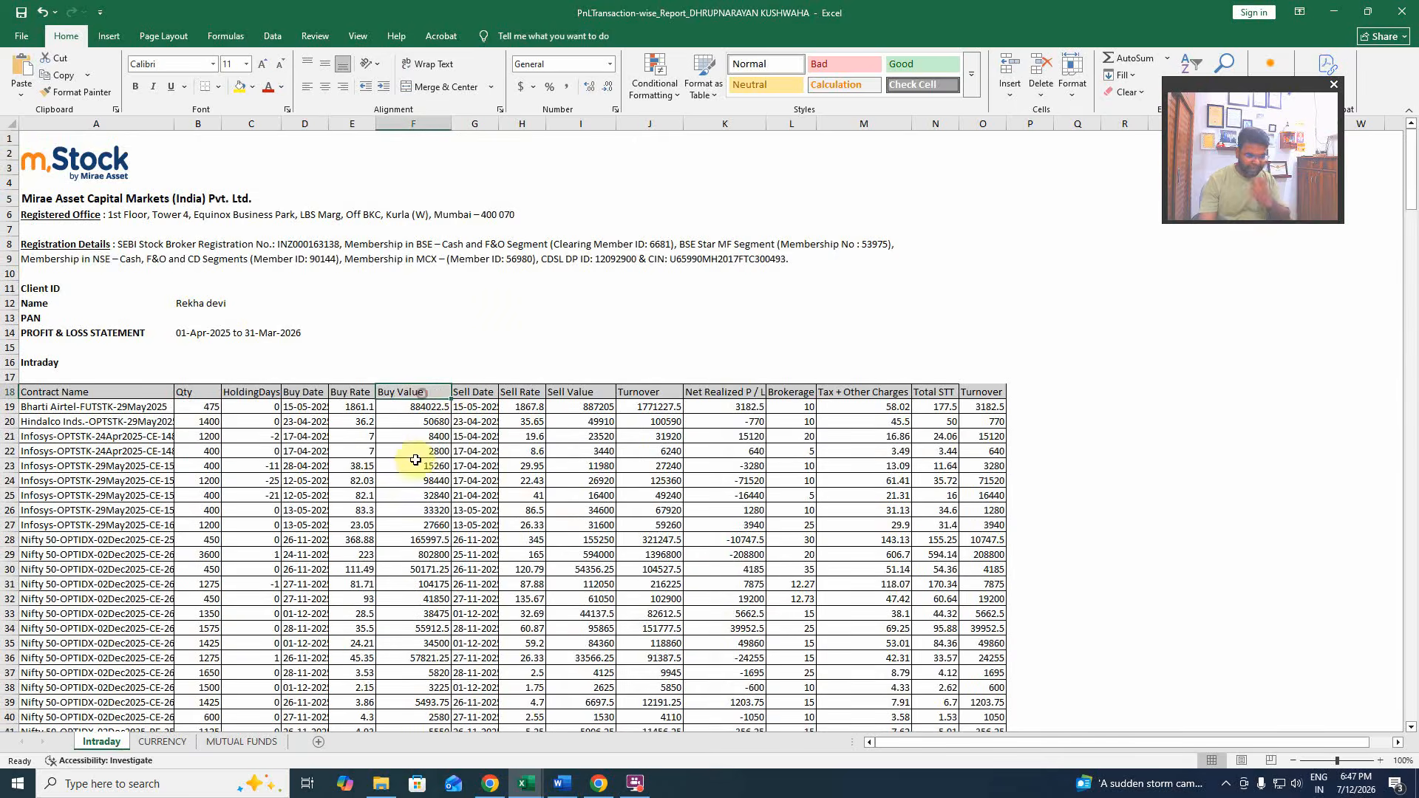
Compare the report's total Buy Value and Sell Value with the intraday purchase and sales amounts on the P AND L sheet.
left_click(584, 394)
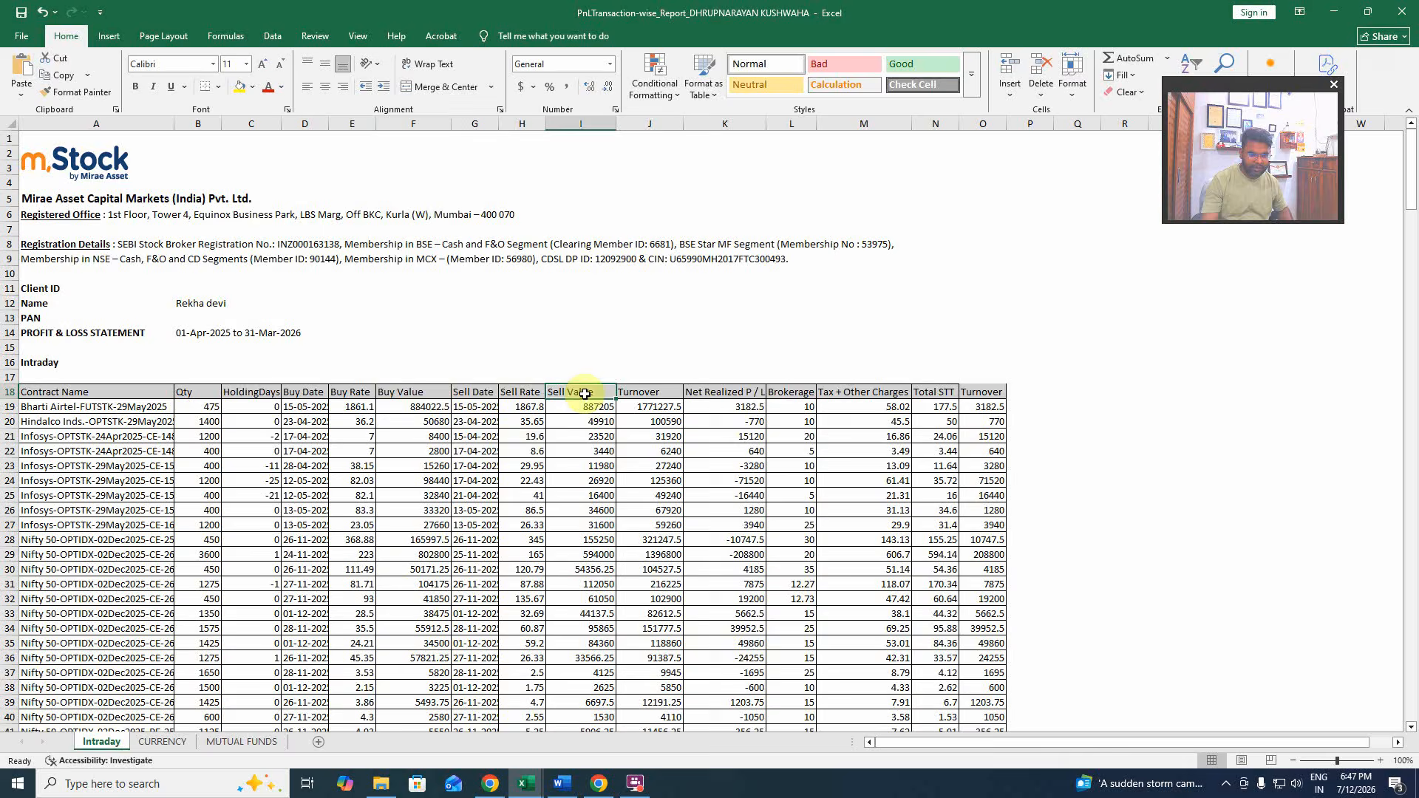
left_click(398, 391)
key("ctrl+Down")
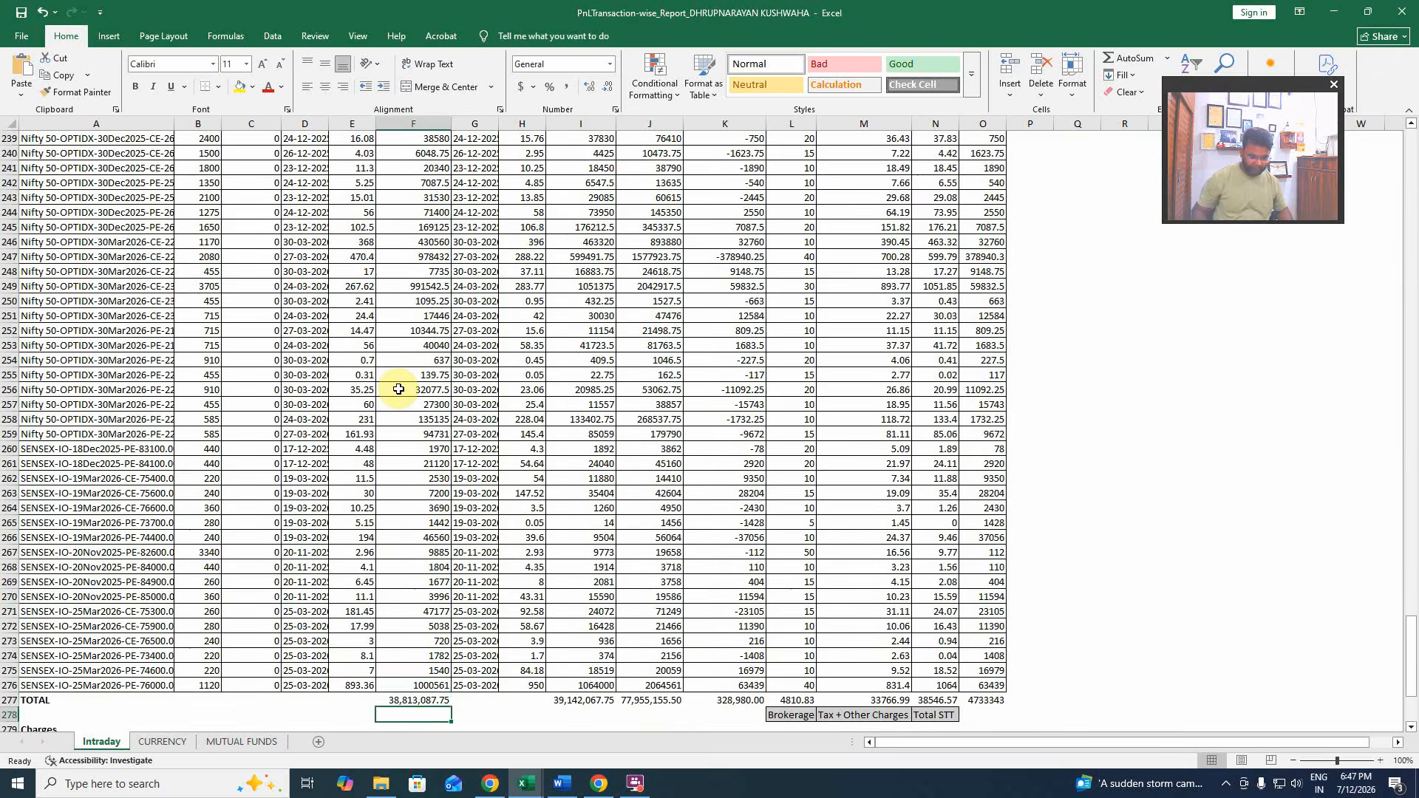
key("alt+Tab")
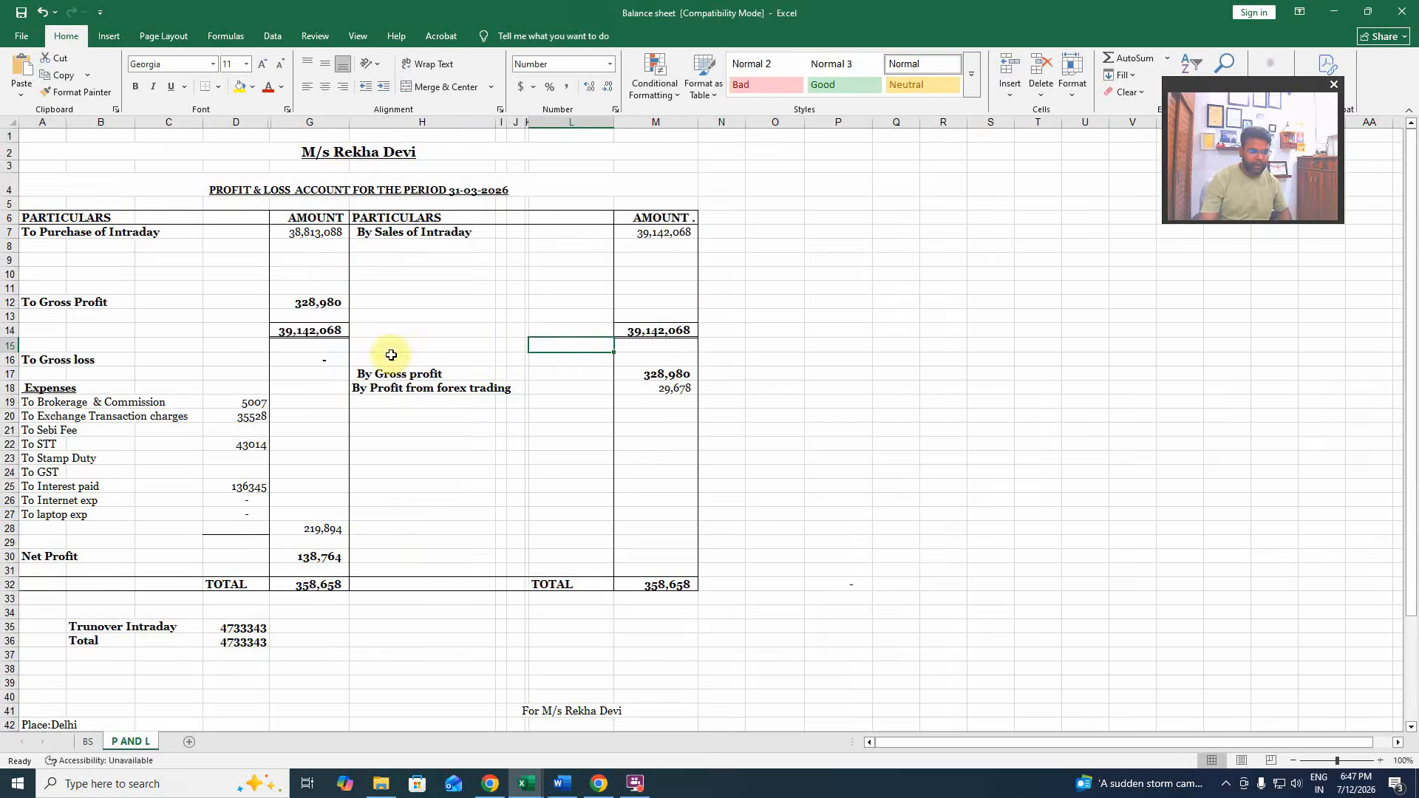
left_click(298, 222)
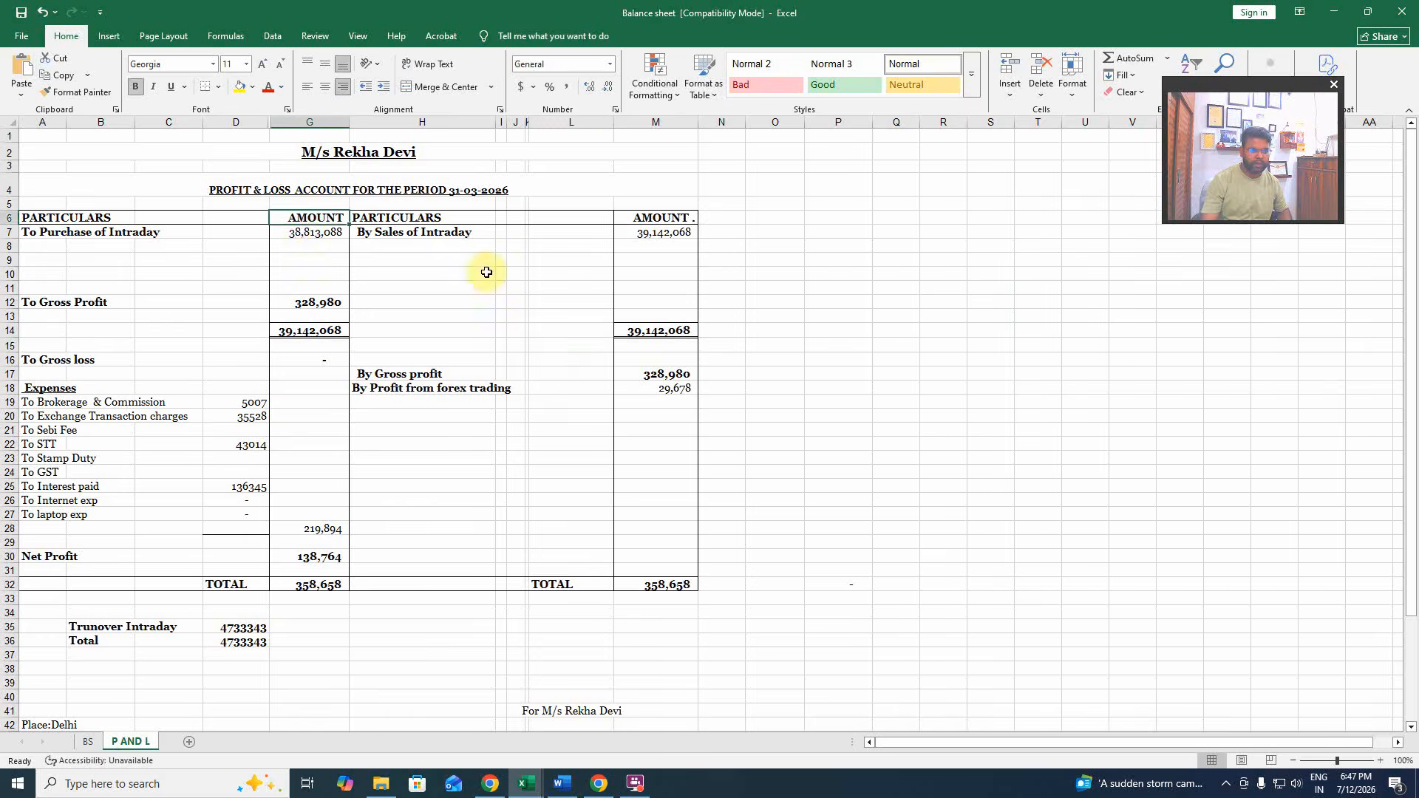
left_click(307, 231)
key("alt+Tab")
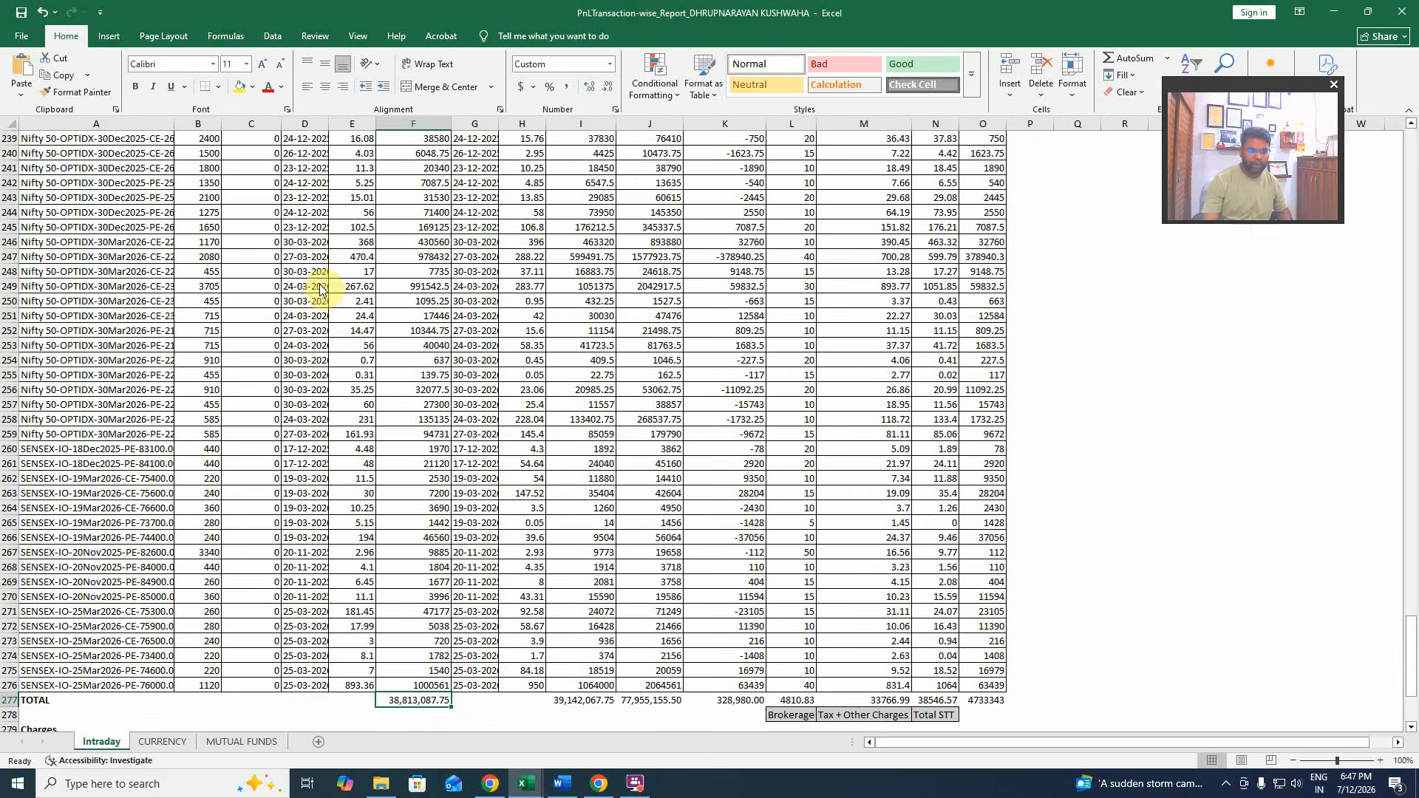
left_click(587, 700)
key("alt+Tab")
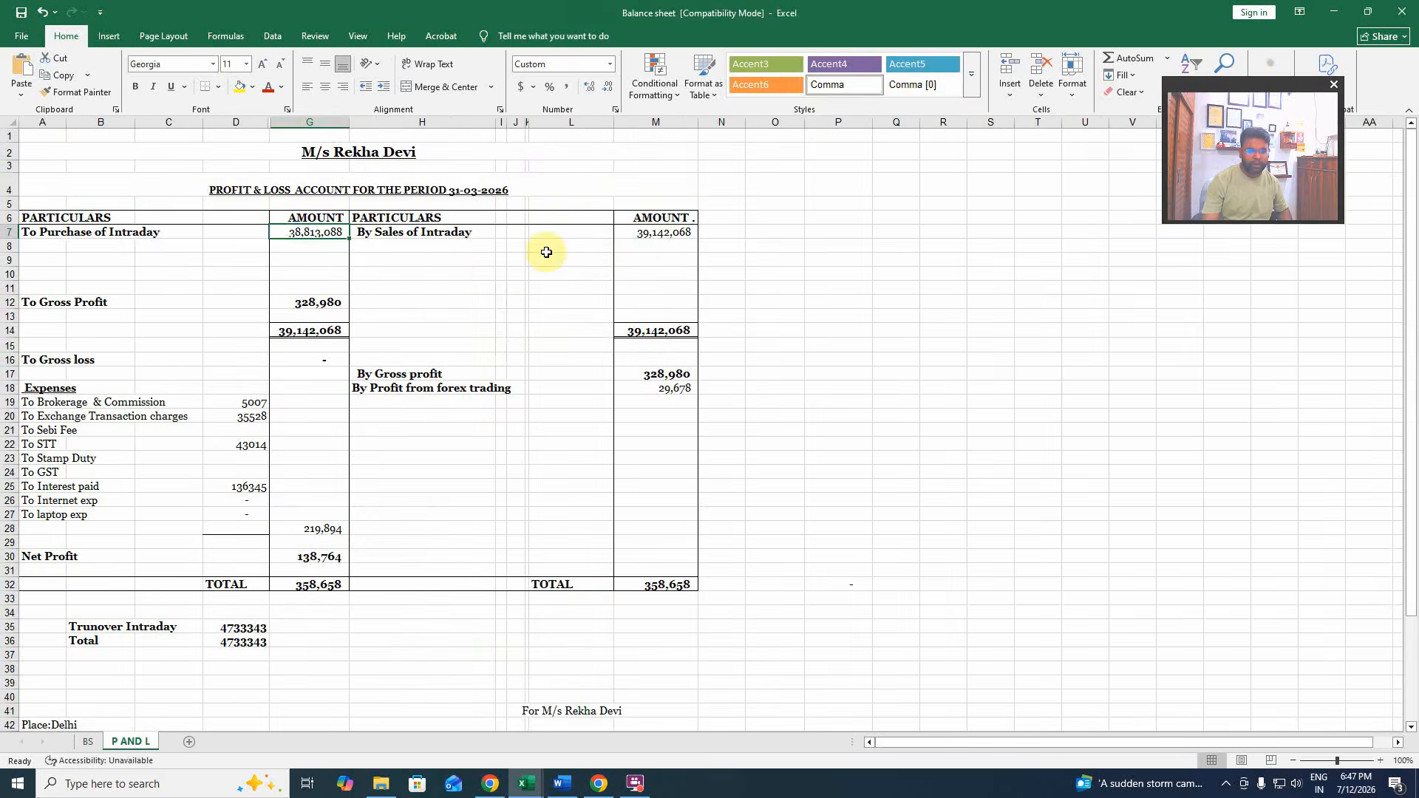
Compare the sales and gross profit on the P AND L sheet with the broker's report, then review the expenses and forex profit.
left_click(653, 233)
left_click(309, 306)
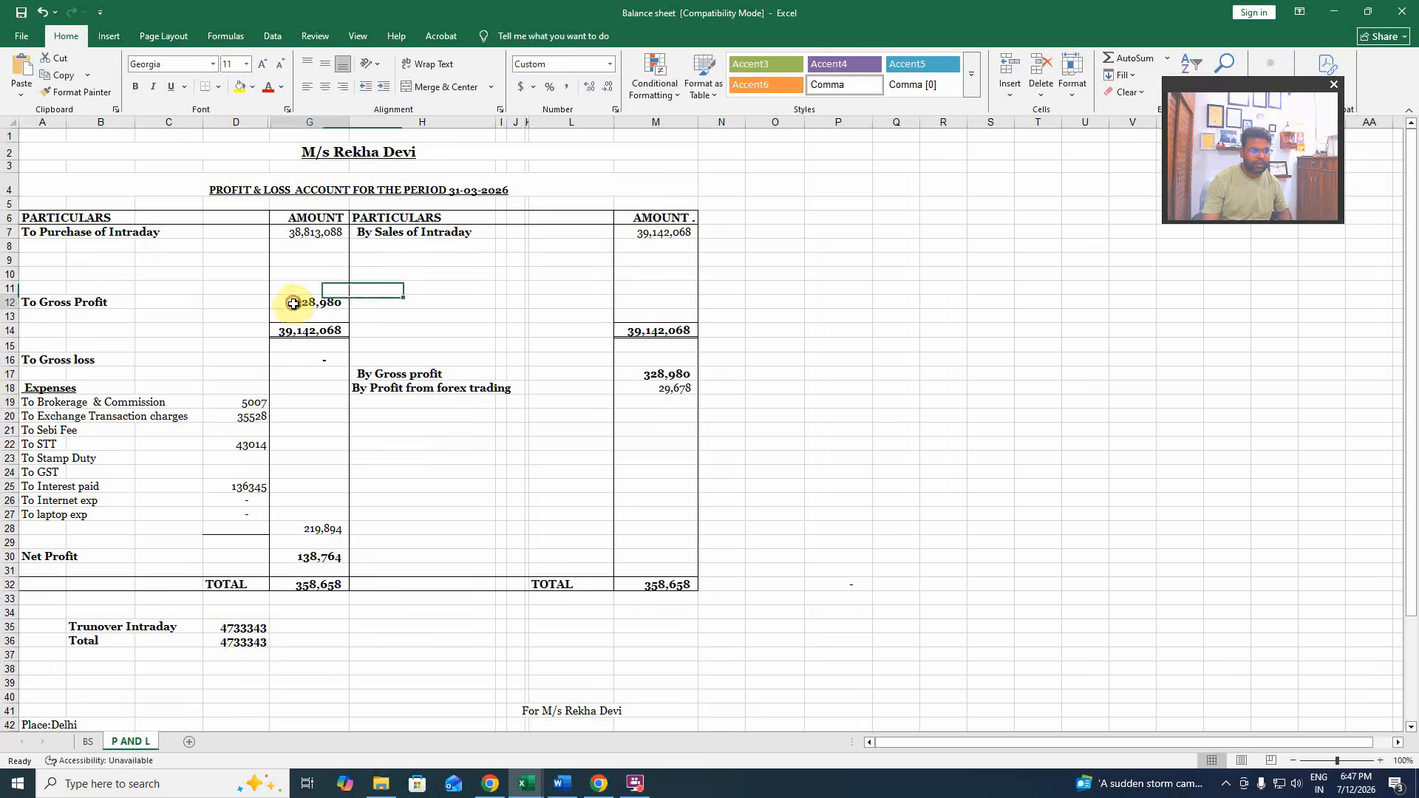
key("alt+Tab")
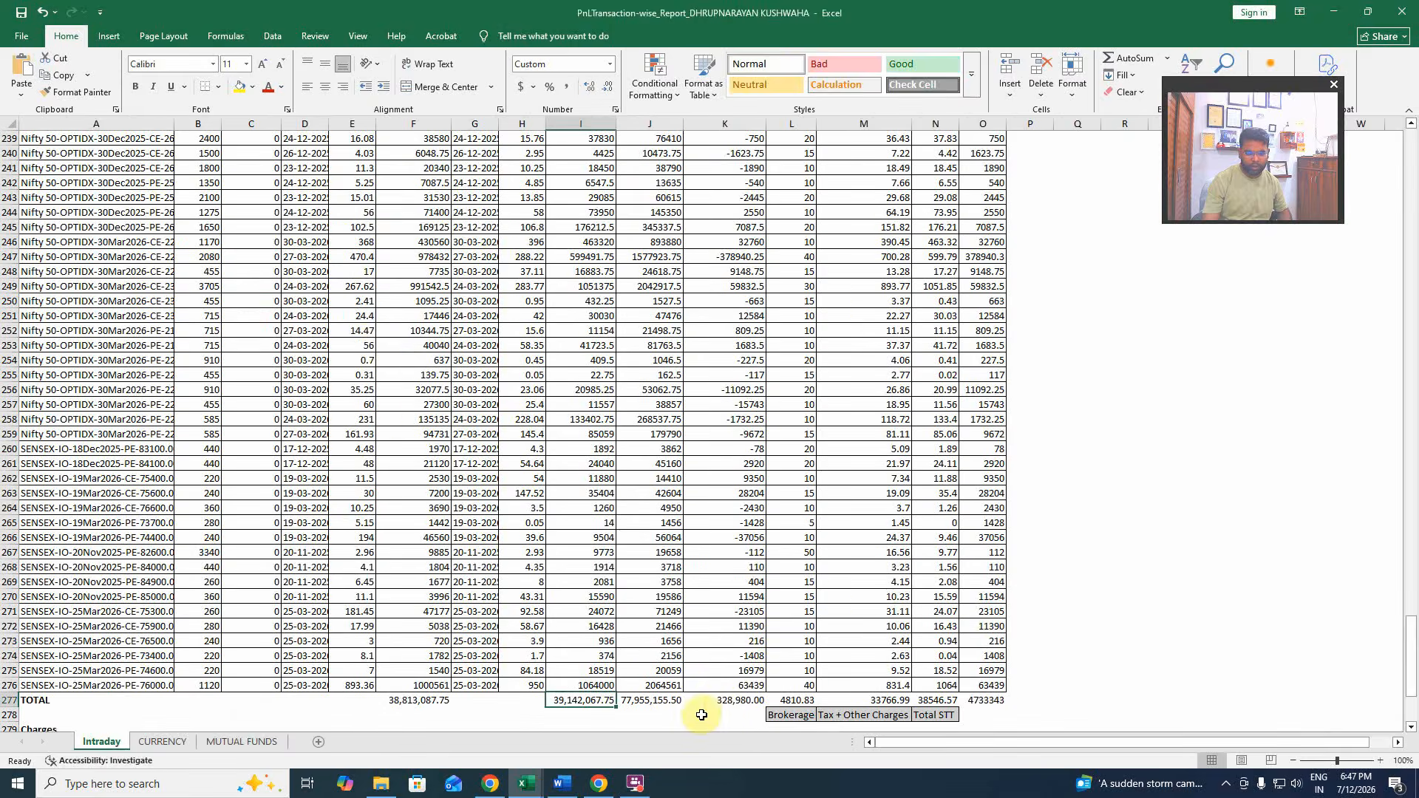
key("alt+Tab")
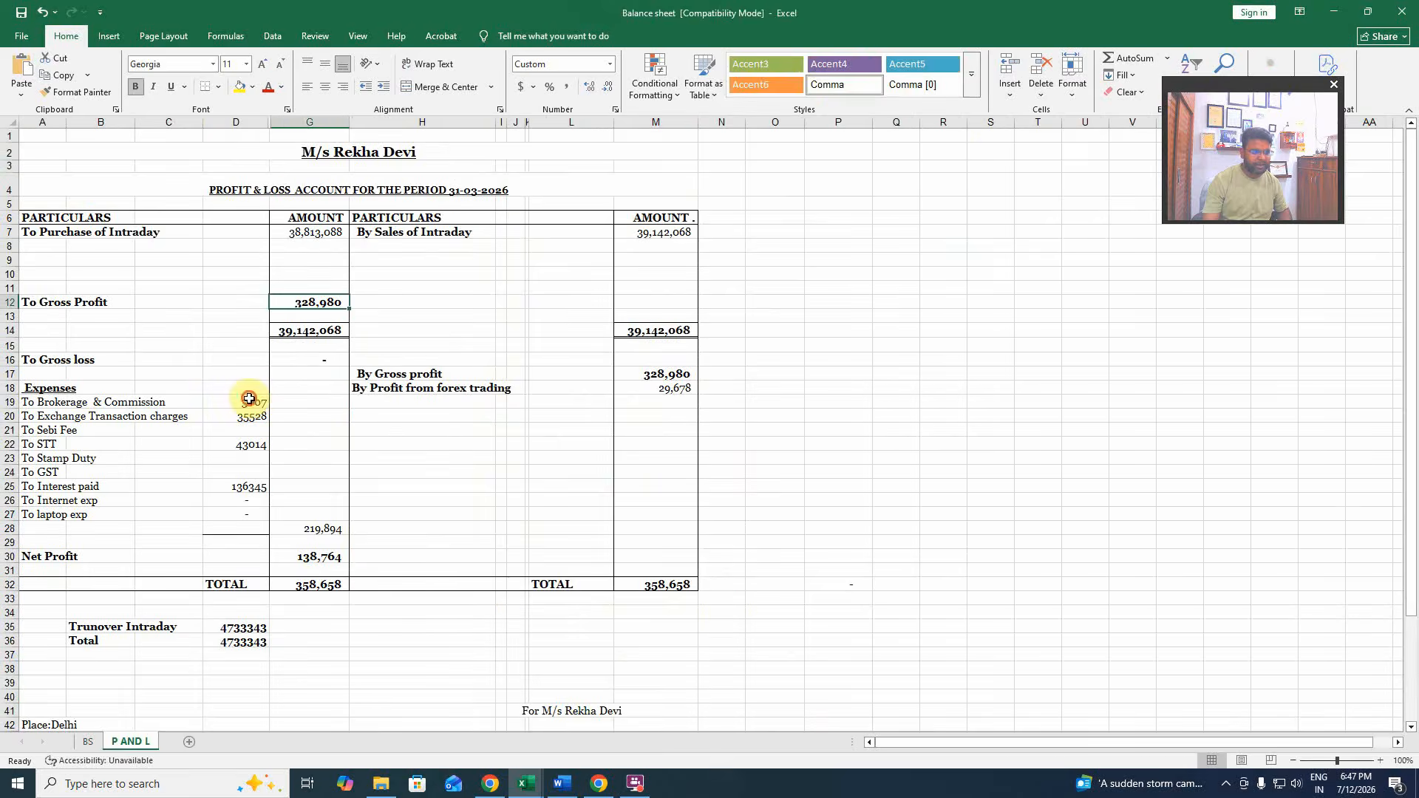
left_click_drag(249, 399, 249, 486)
left_click(317, 530)
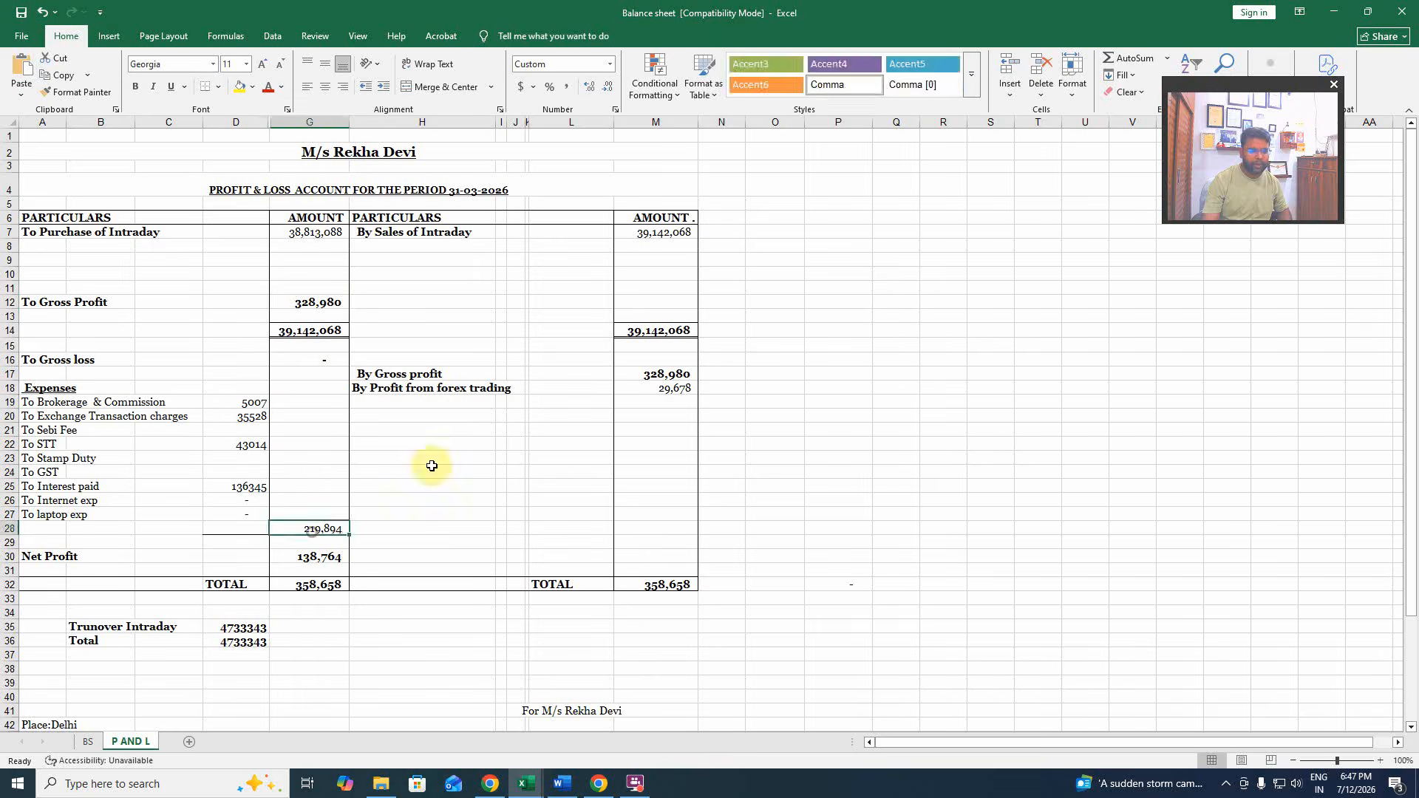
left_click(428, 429)
left_click(643, 392)
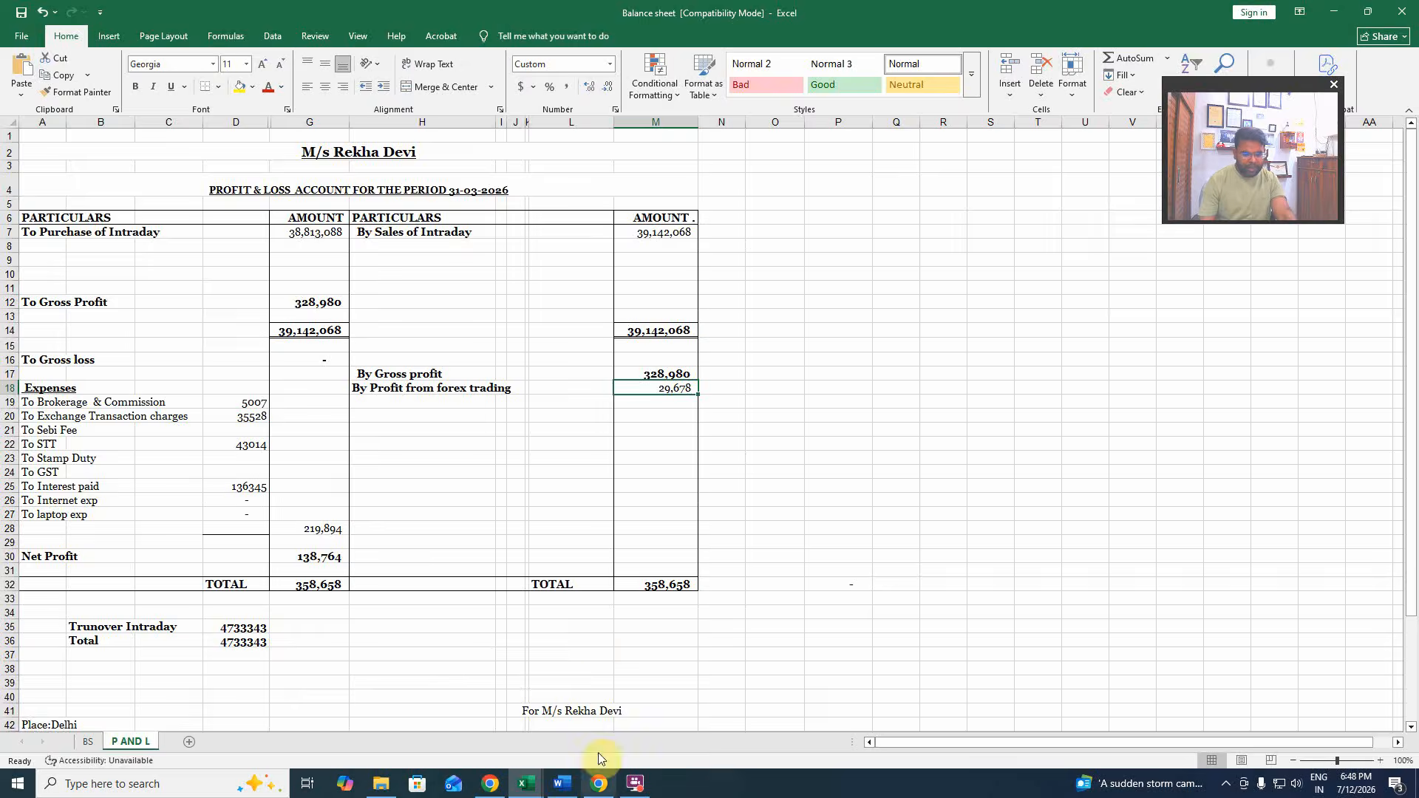
Check the P AND L sheet's expense amounts against the brokerage, tax and other charges, STT and turnover totals in the broker's Intraday report.
left_click(600, 776)
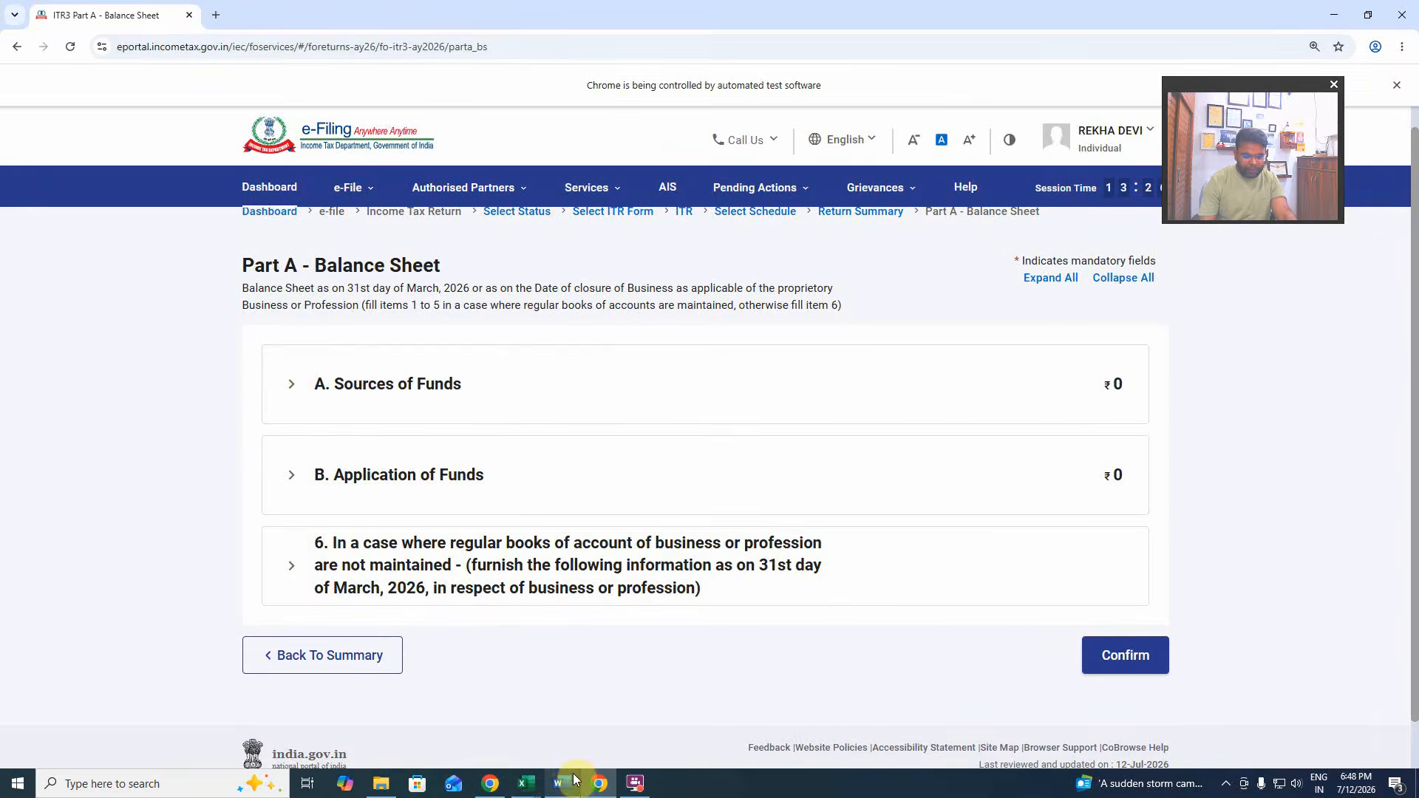
mouse_move(543, 789)
left_click(478, 725)
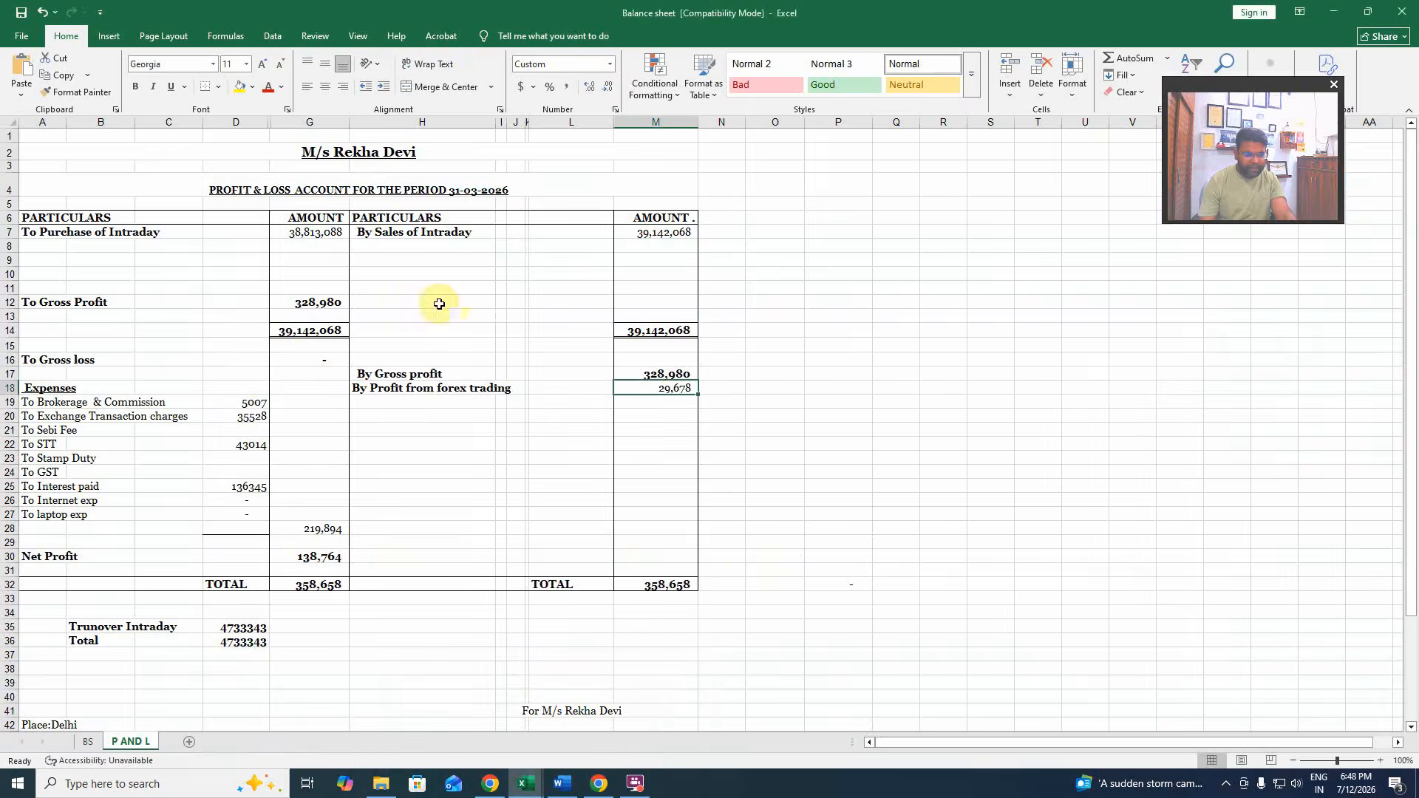
left_click_drag(253, 404, 244, 529)
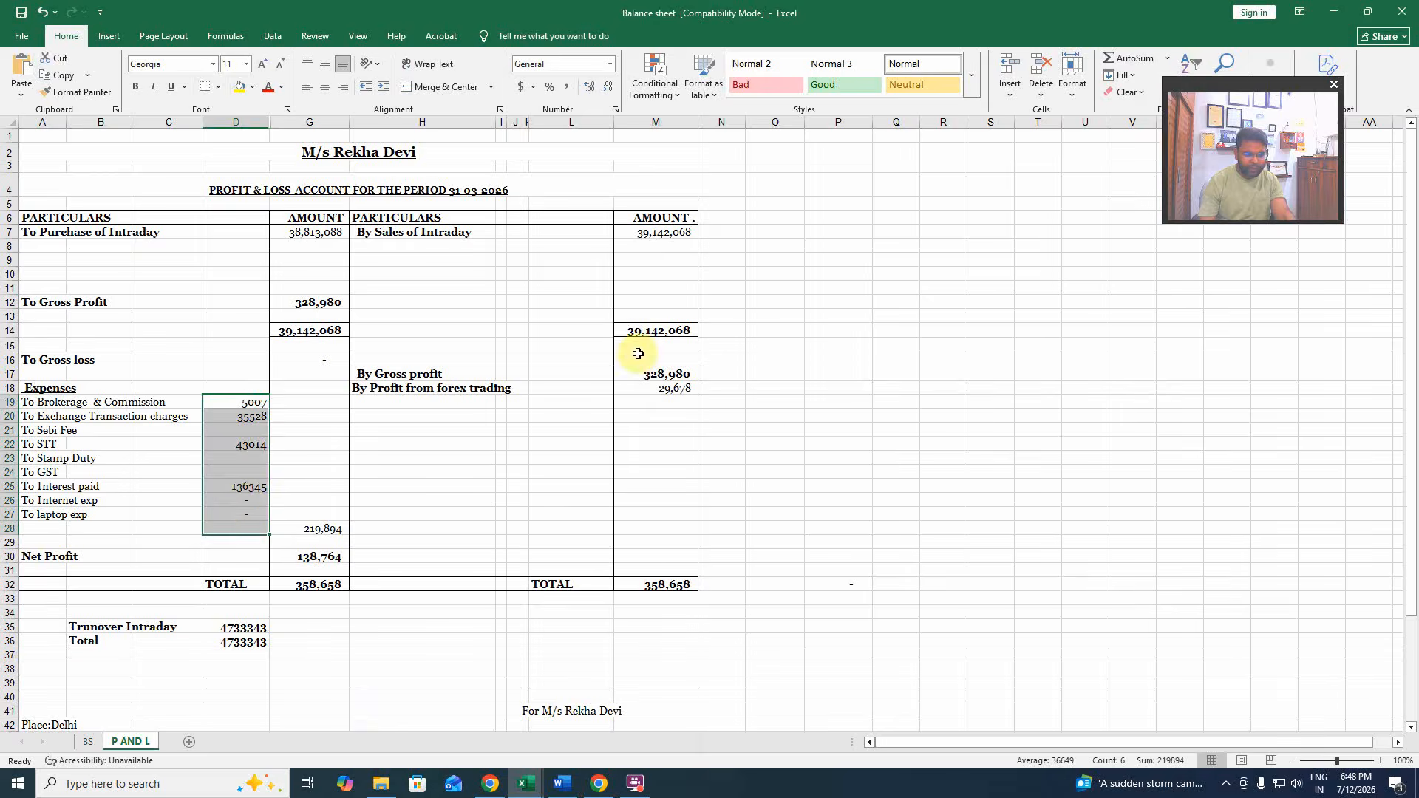
mouse_move(523, 784)
left_click(602, 727)
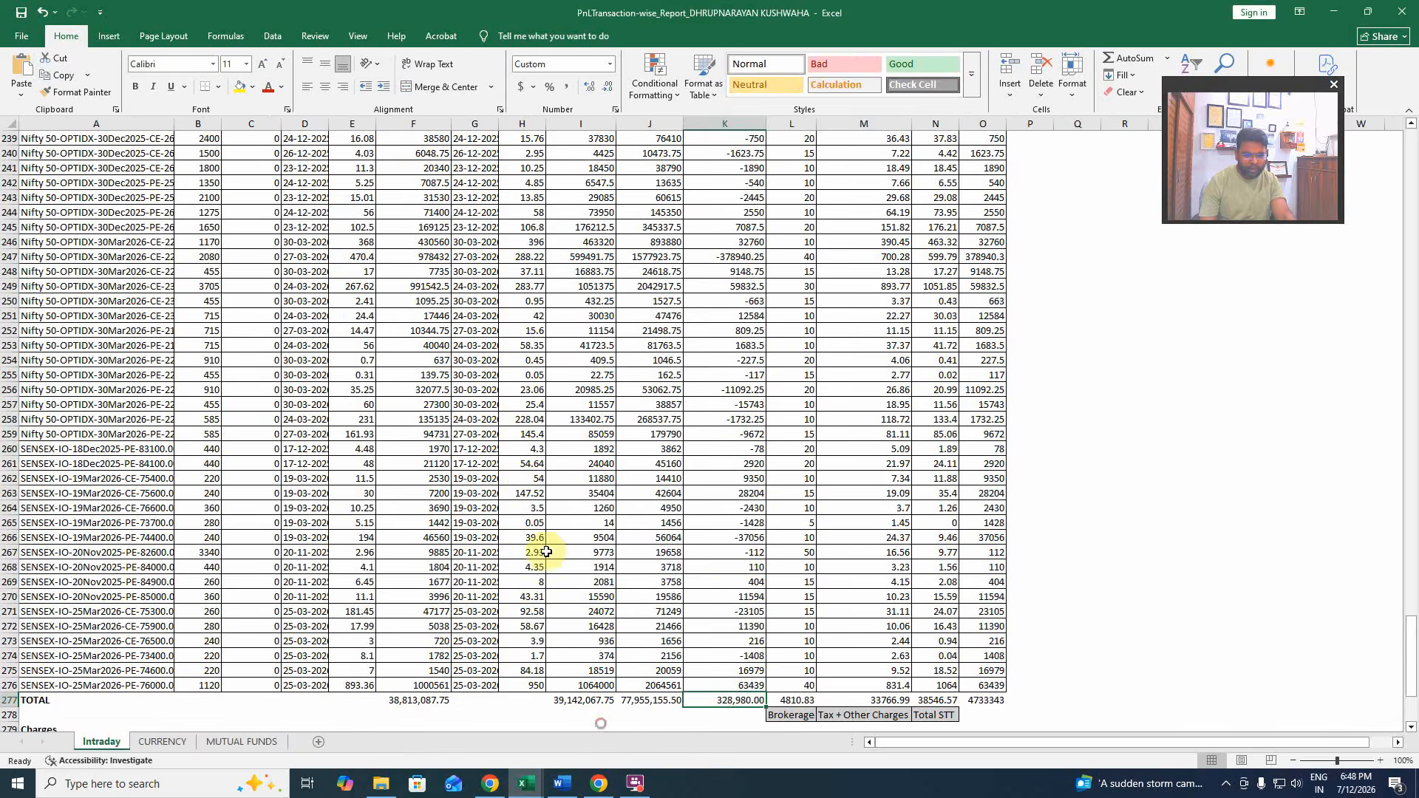
left_click(870, 643)
left_click(787, 715)
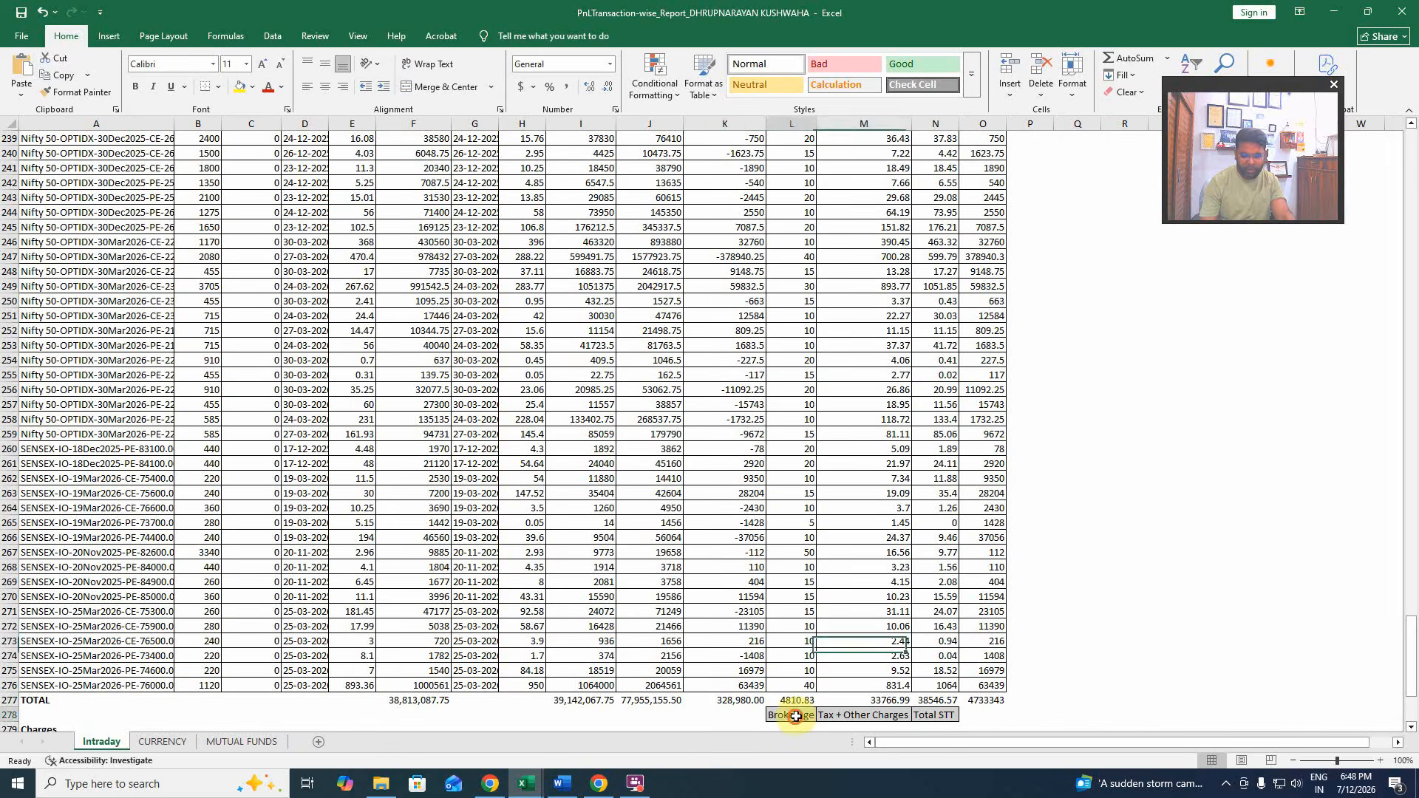
left_click(857, 715)
left_click(932, 717)
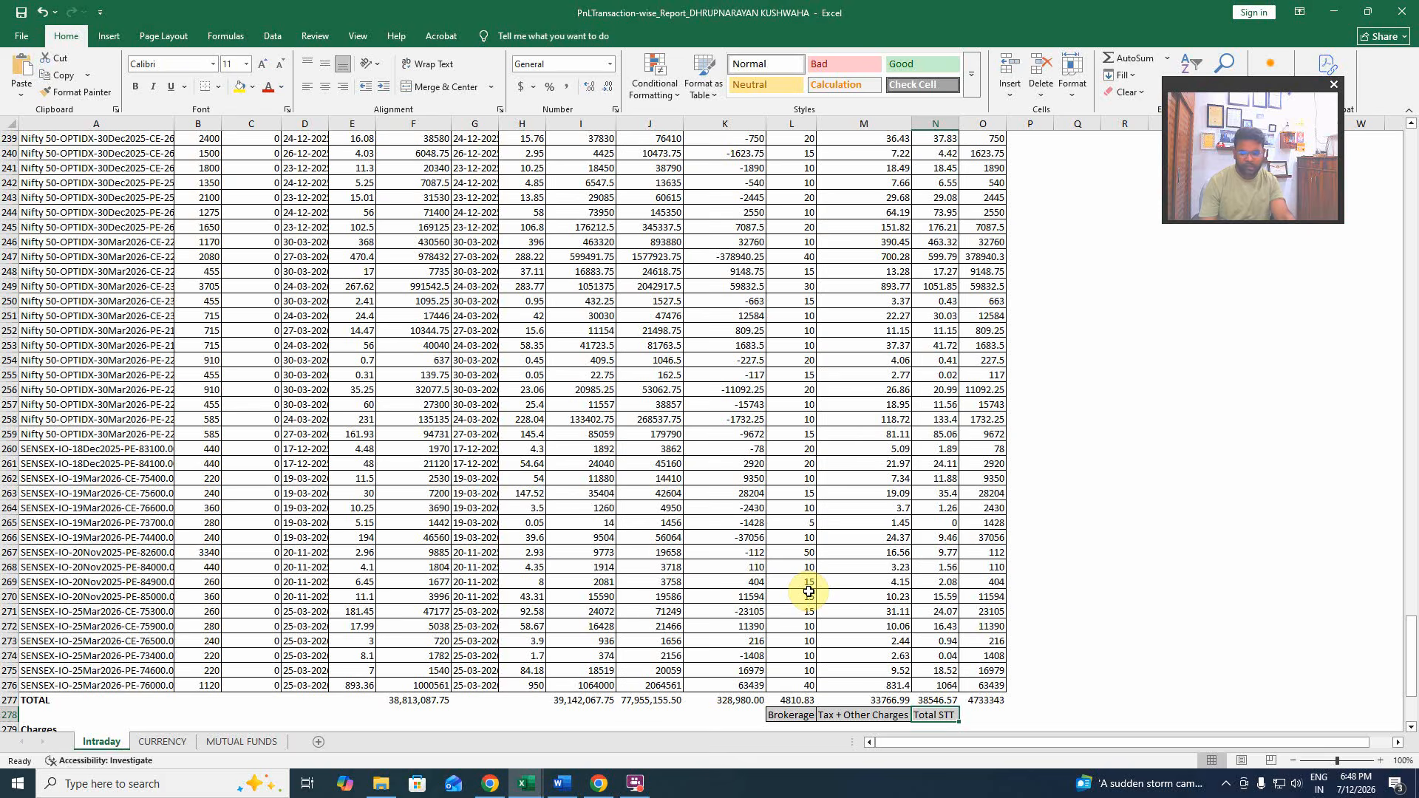
left_click(983, 700)
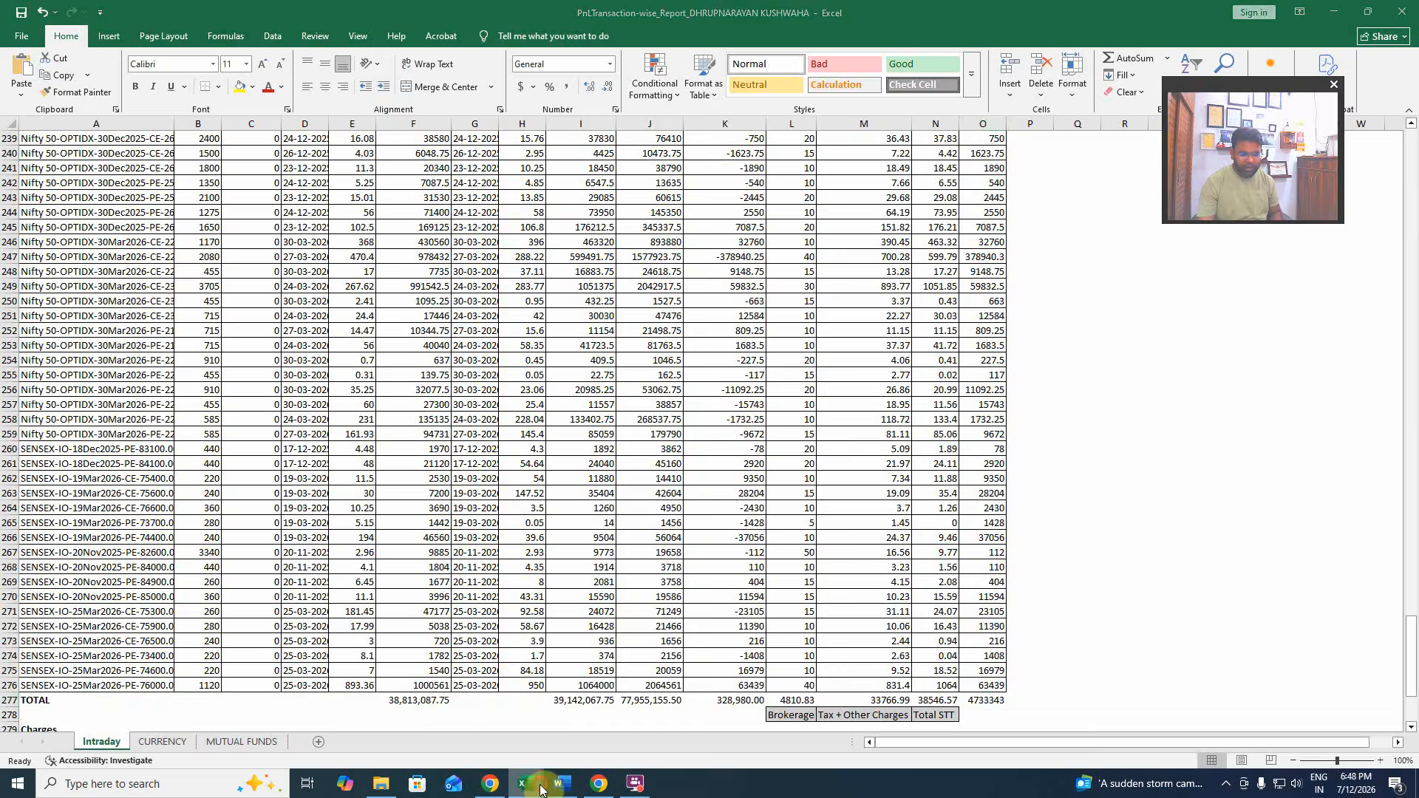
Examine the intraday turnover on the P AND L sheet alongside the purchase, sales and gross profit amounts.
mouse_move(525, 783)
left_click(506, 739)
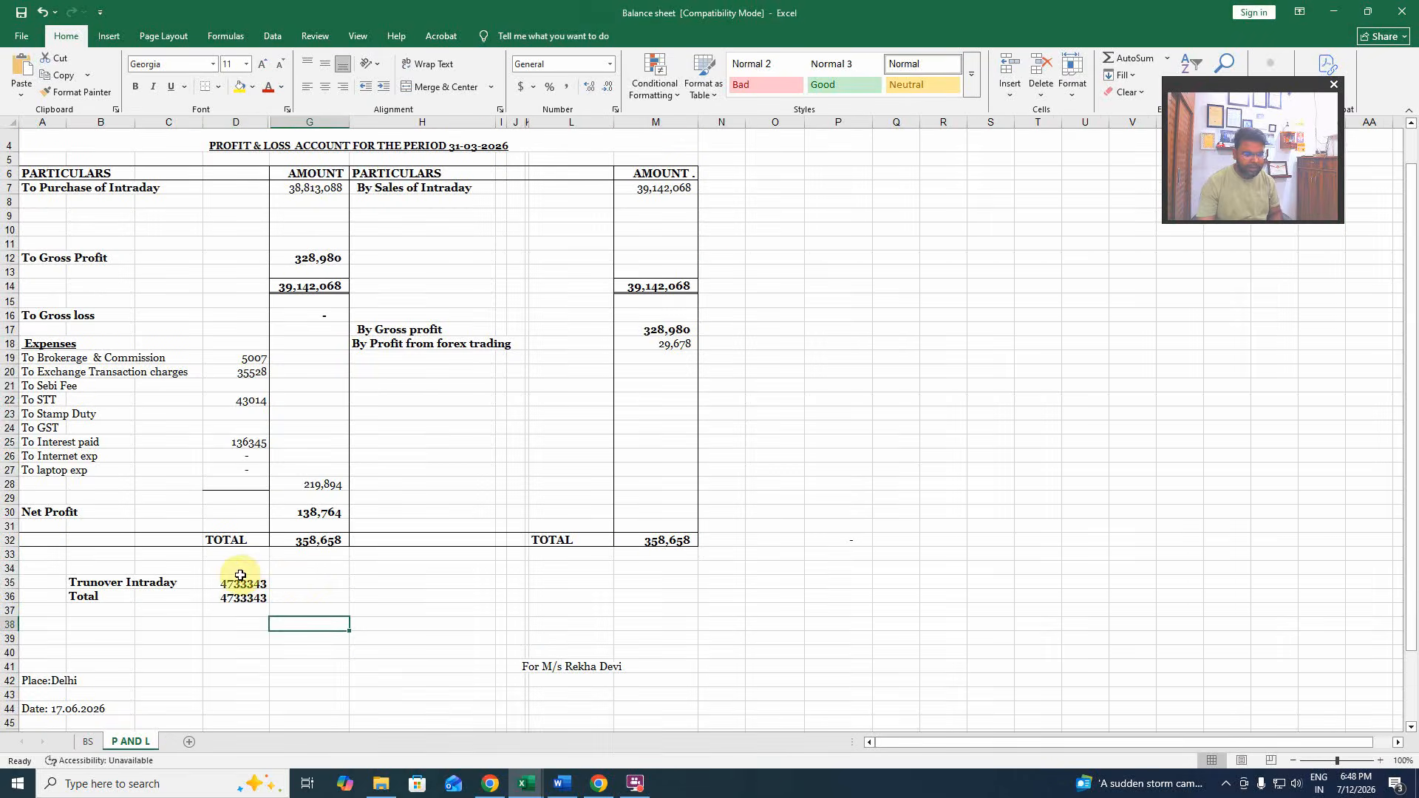
left_click(236, 583)
left_click(293, 617)
left_click(237, 581)
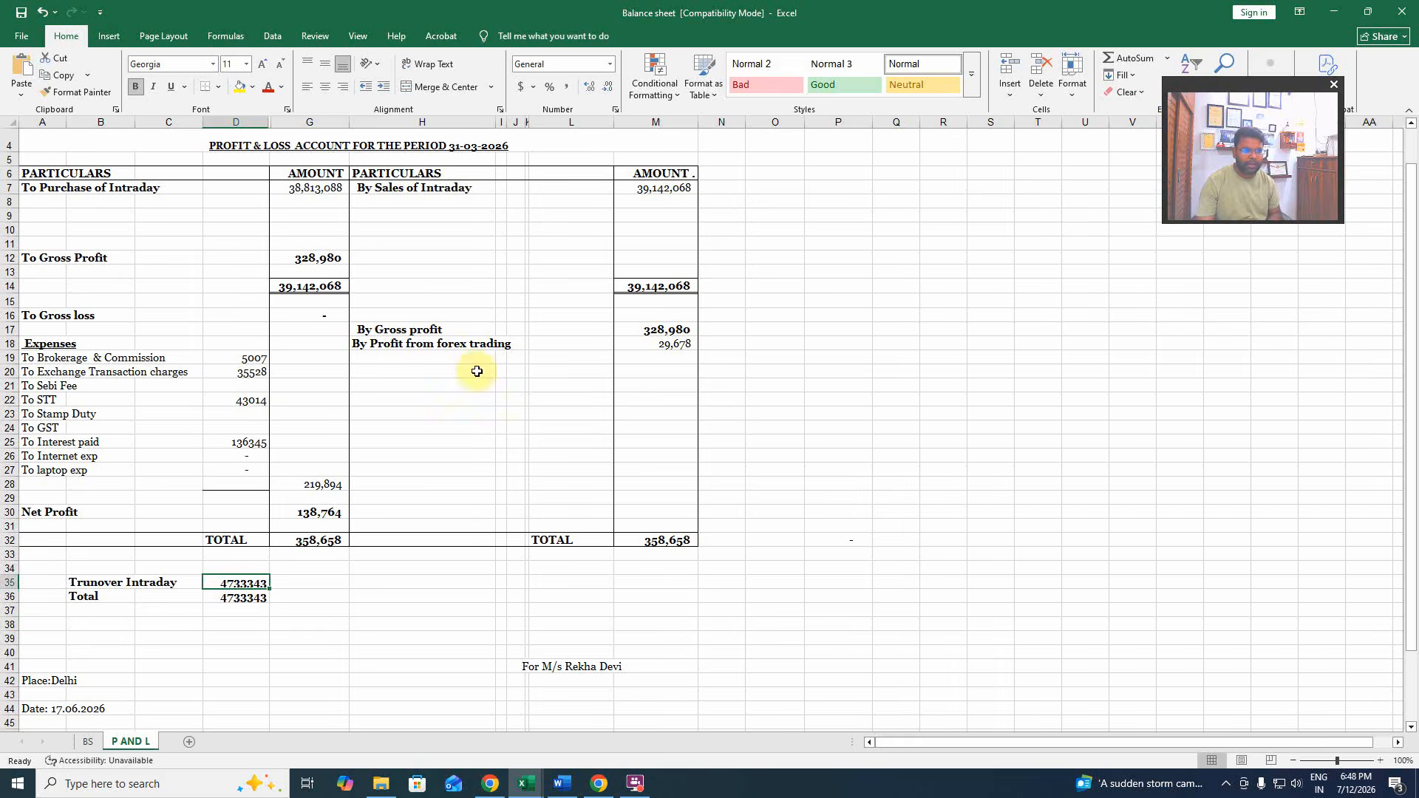
left_click(317, 189)
left_click(651, 187)
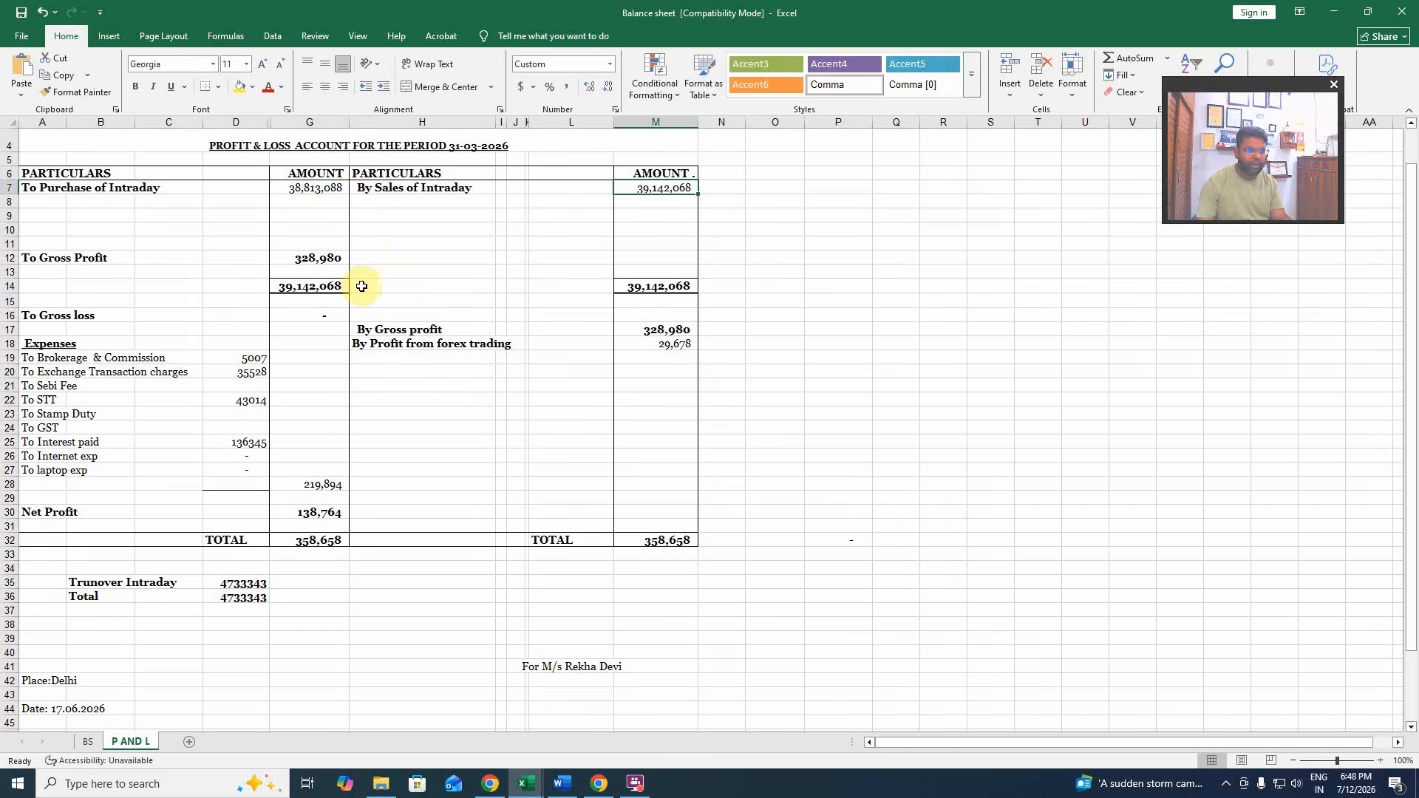
left_click(328, 259)
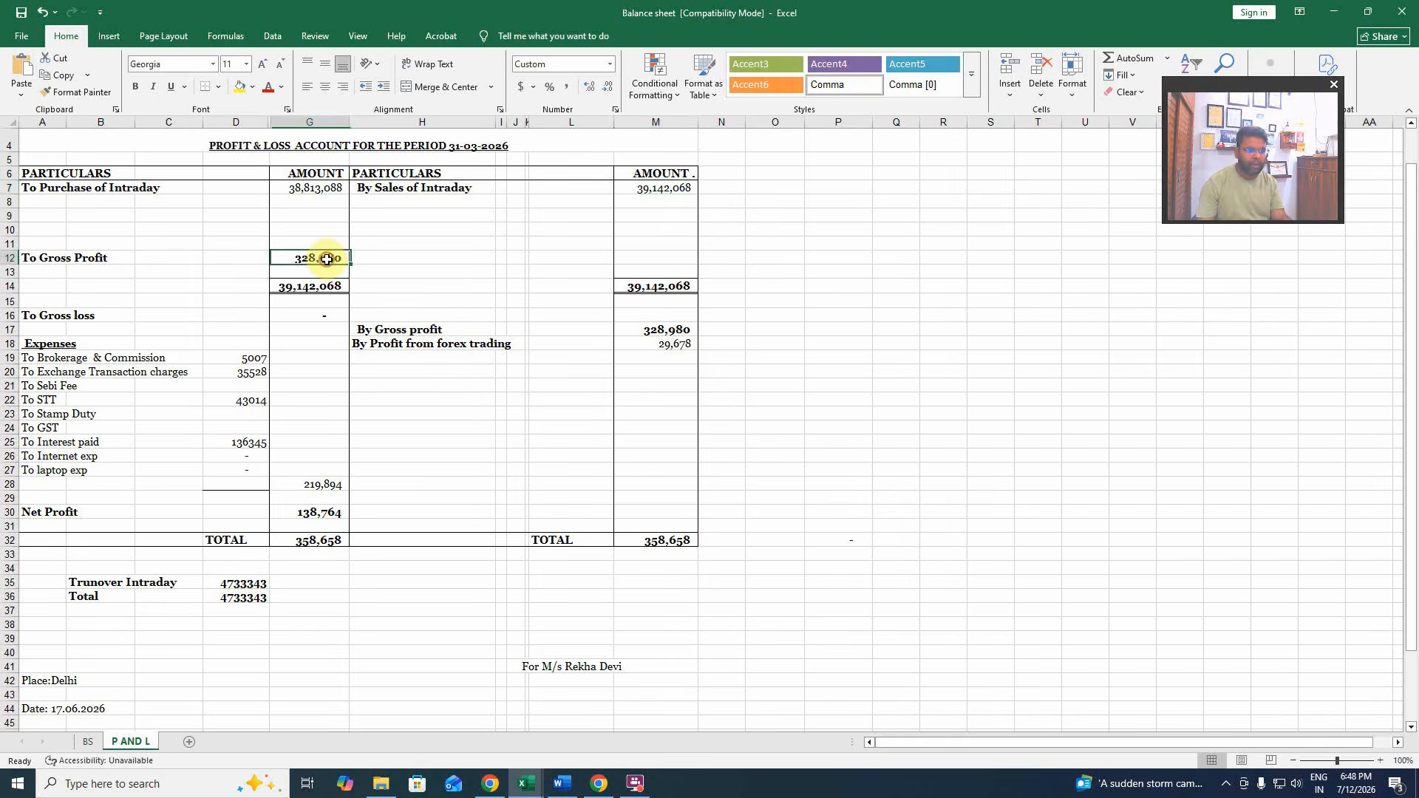
left_click(260, 582)
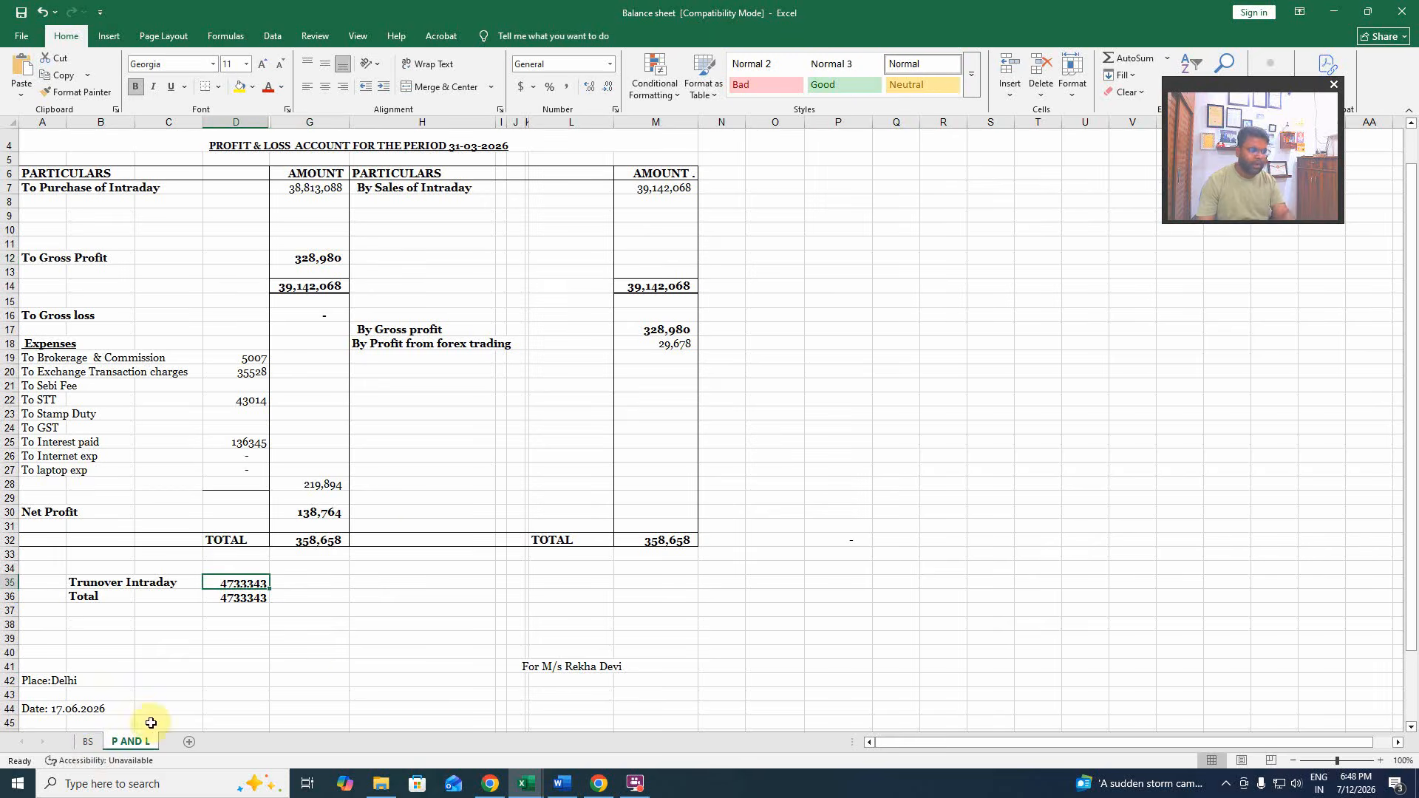
Review the balance sheet on the BS sheet, covering the capital account, current assets and turnover, and return to the P AND L sheet.
left_click(90, 744)
left_click(857, 340)
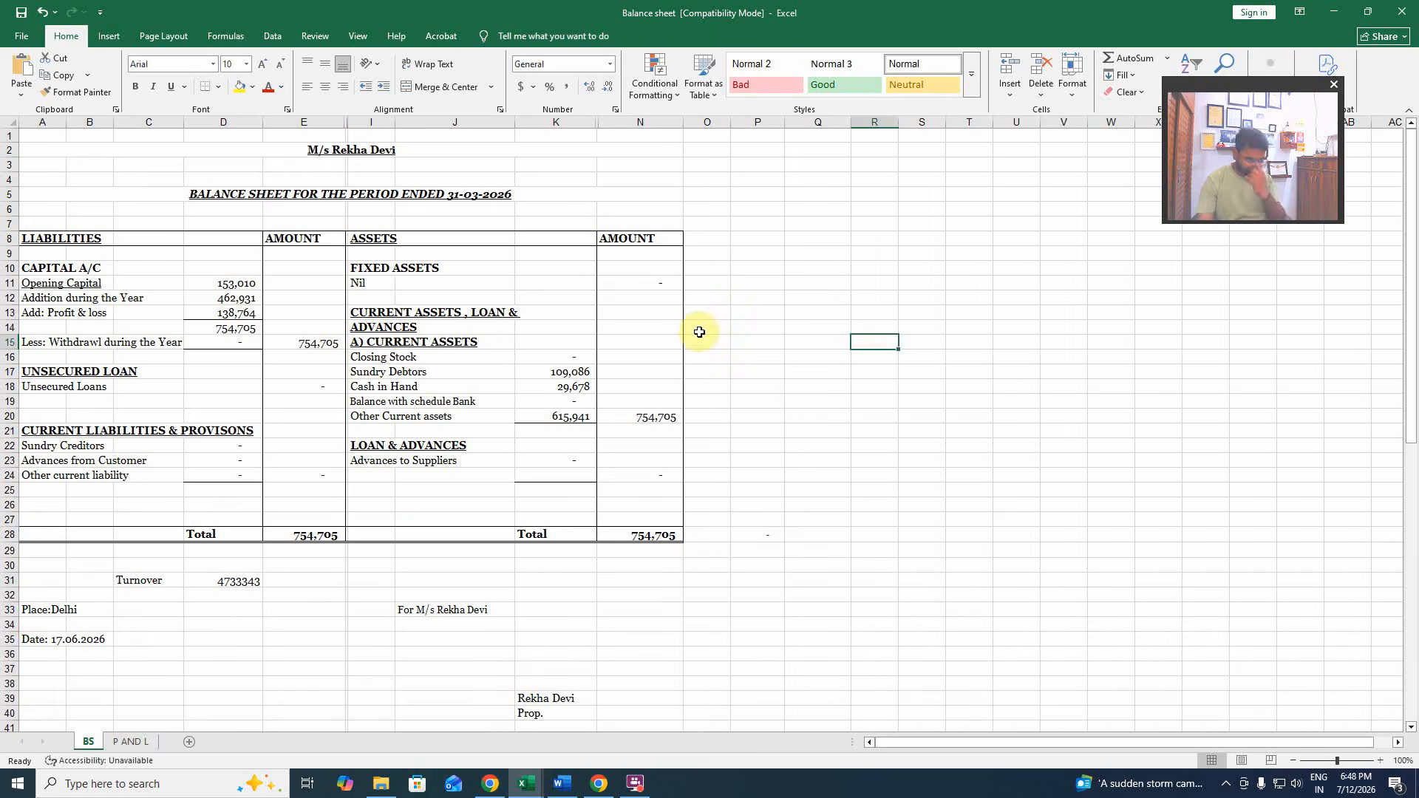
left_click(303, 342)
left_click(229, 284)
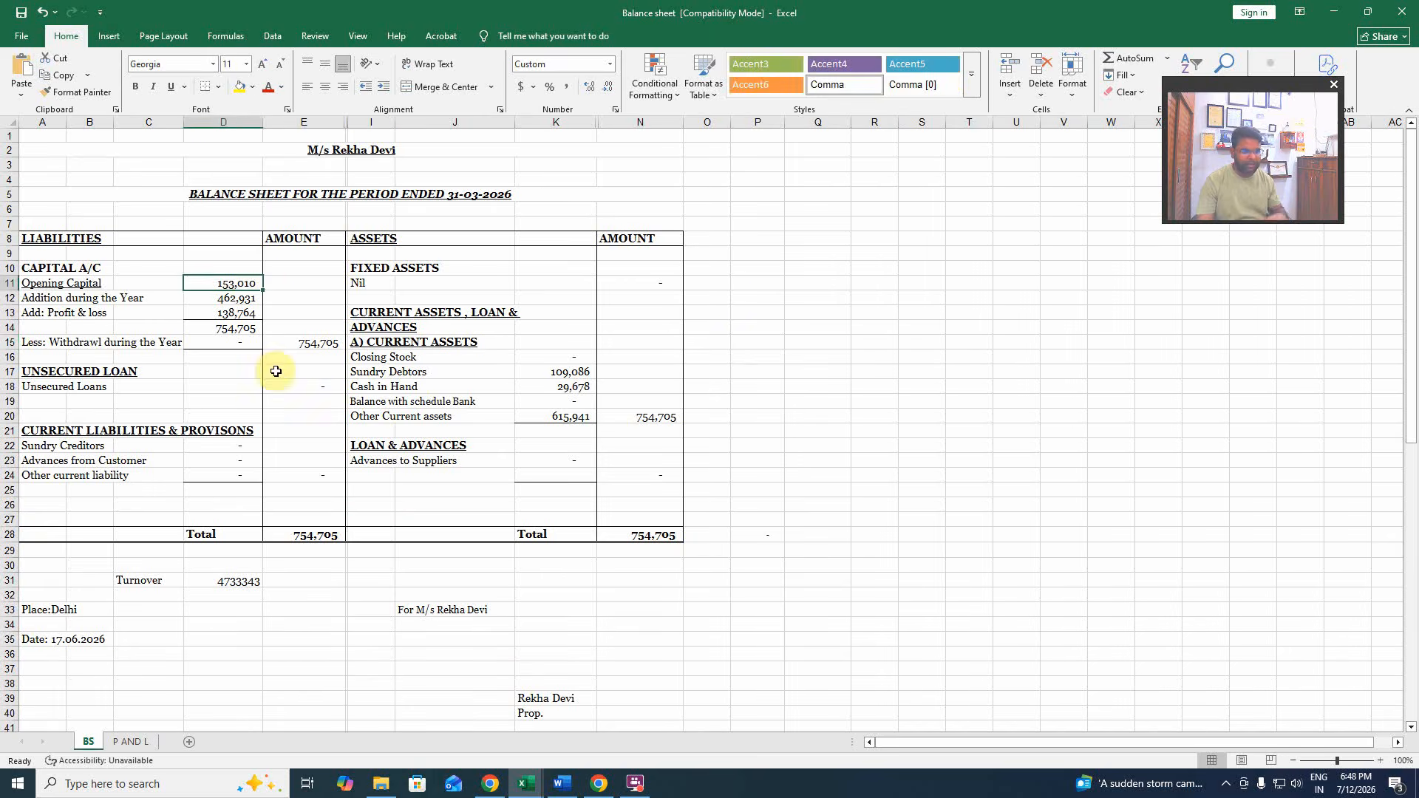
left_click(297, 344)
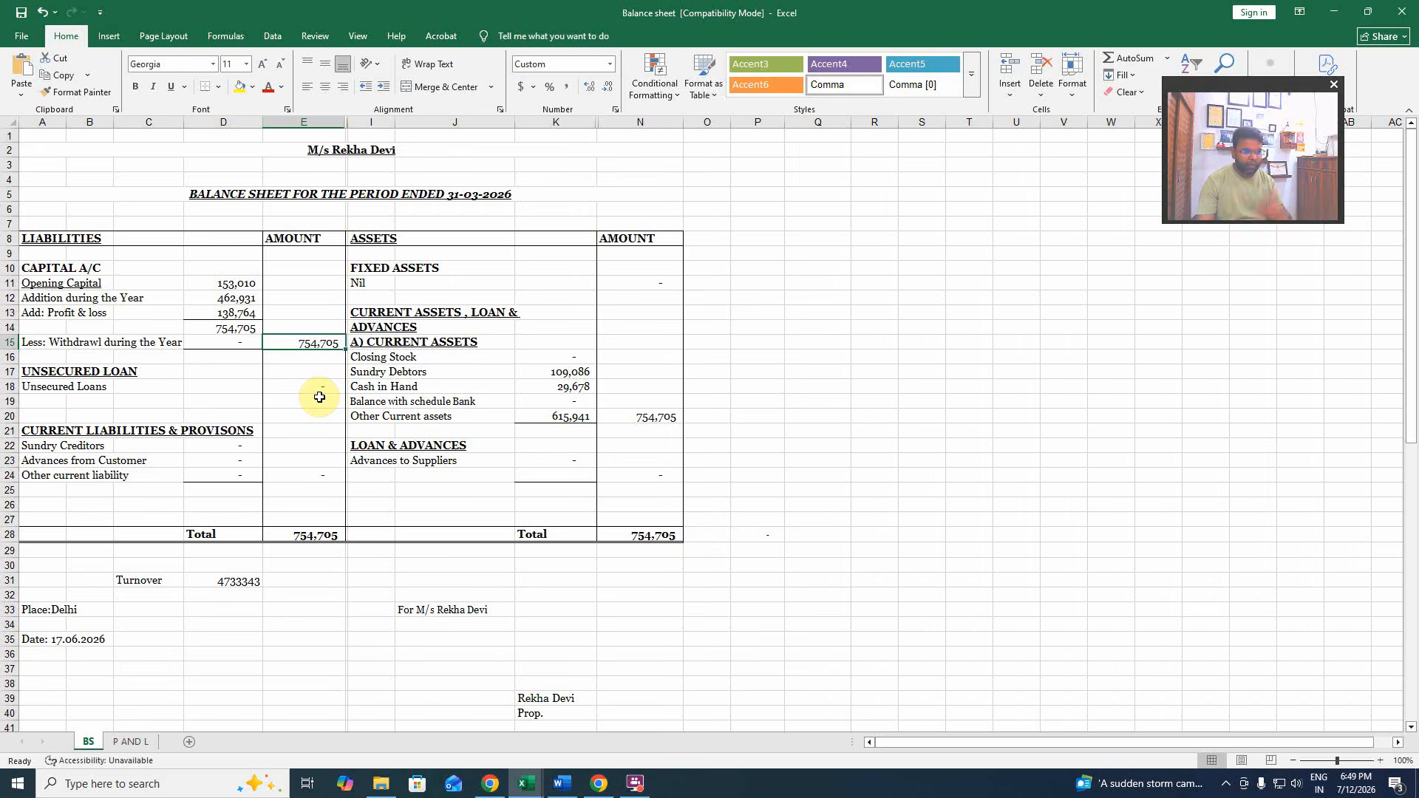
left_click(821, 431)
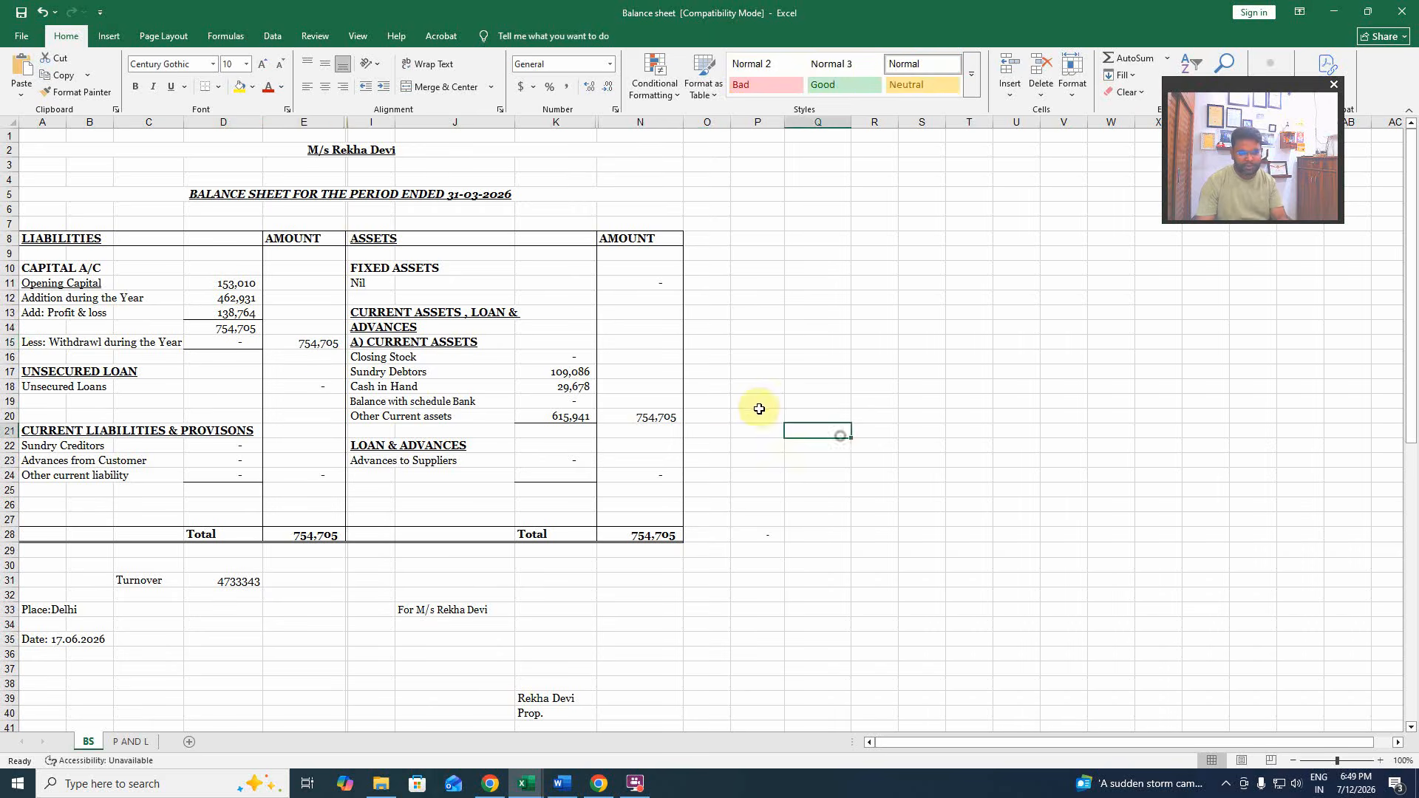
left_click(570, 372)
left_click(780, 473)
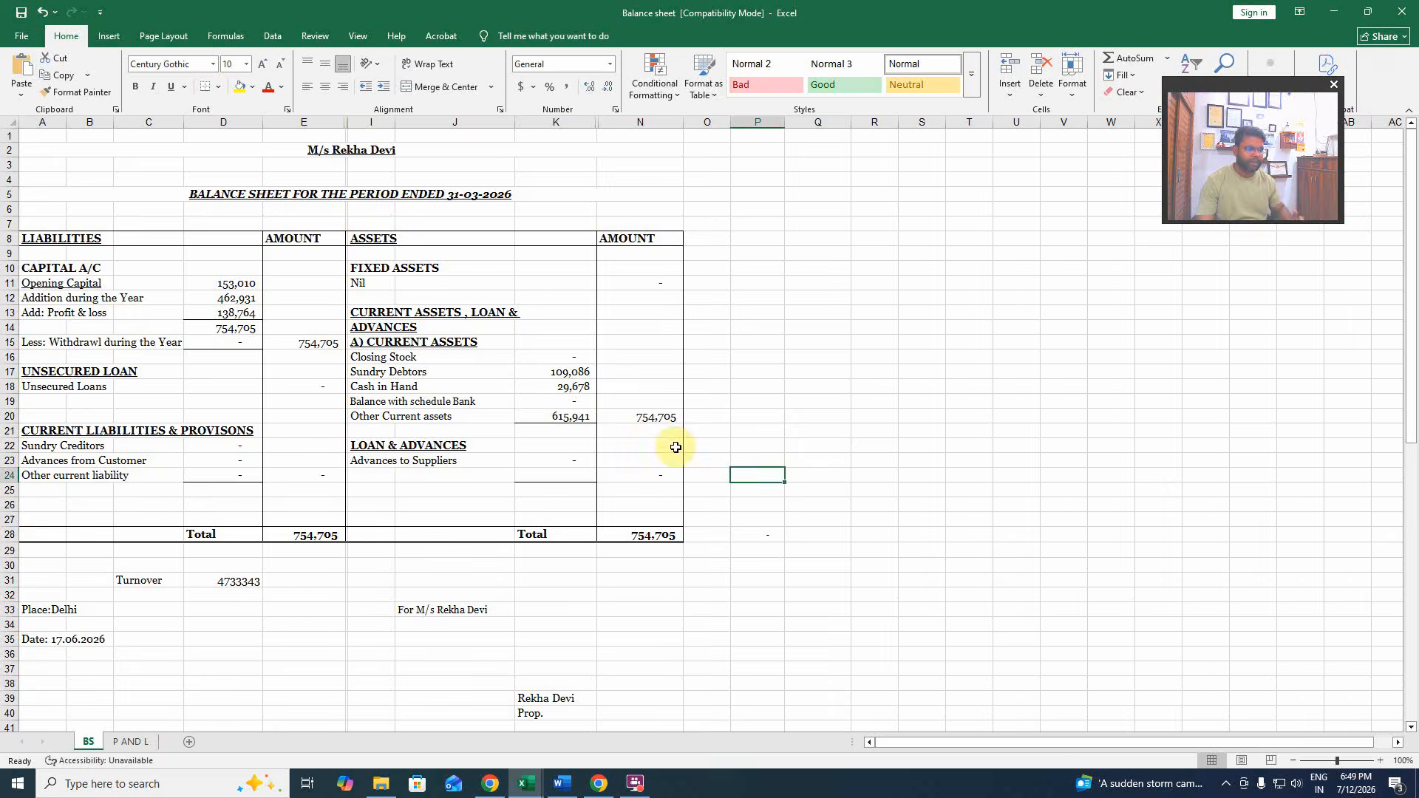
scroll(658, 503, "down", 2)
left_click(429, 596)
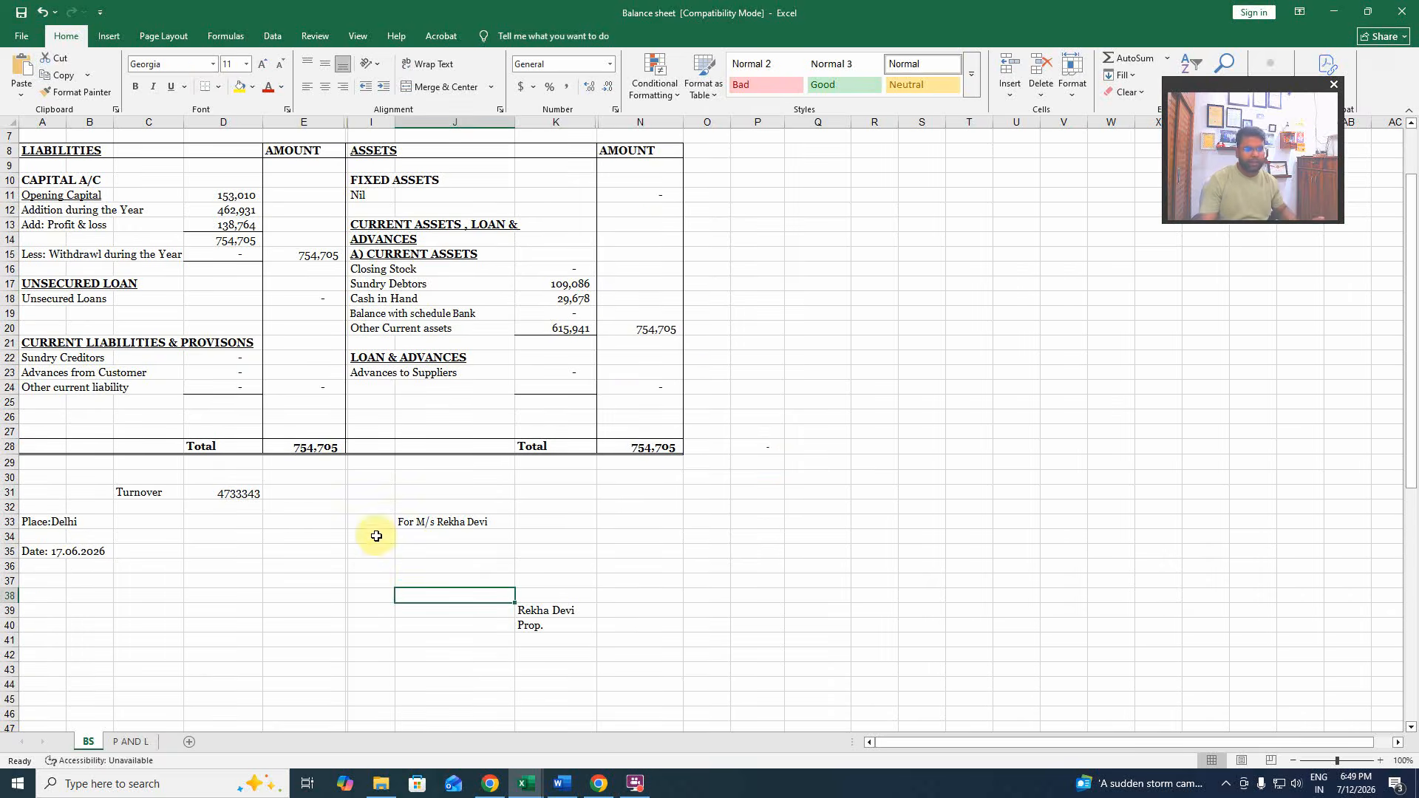
scroll(373, 562, "up", 2)
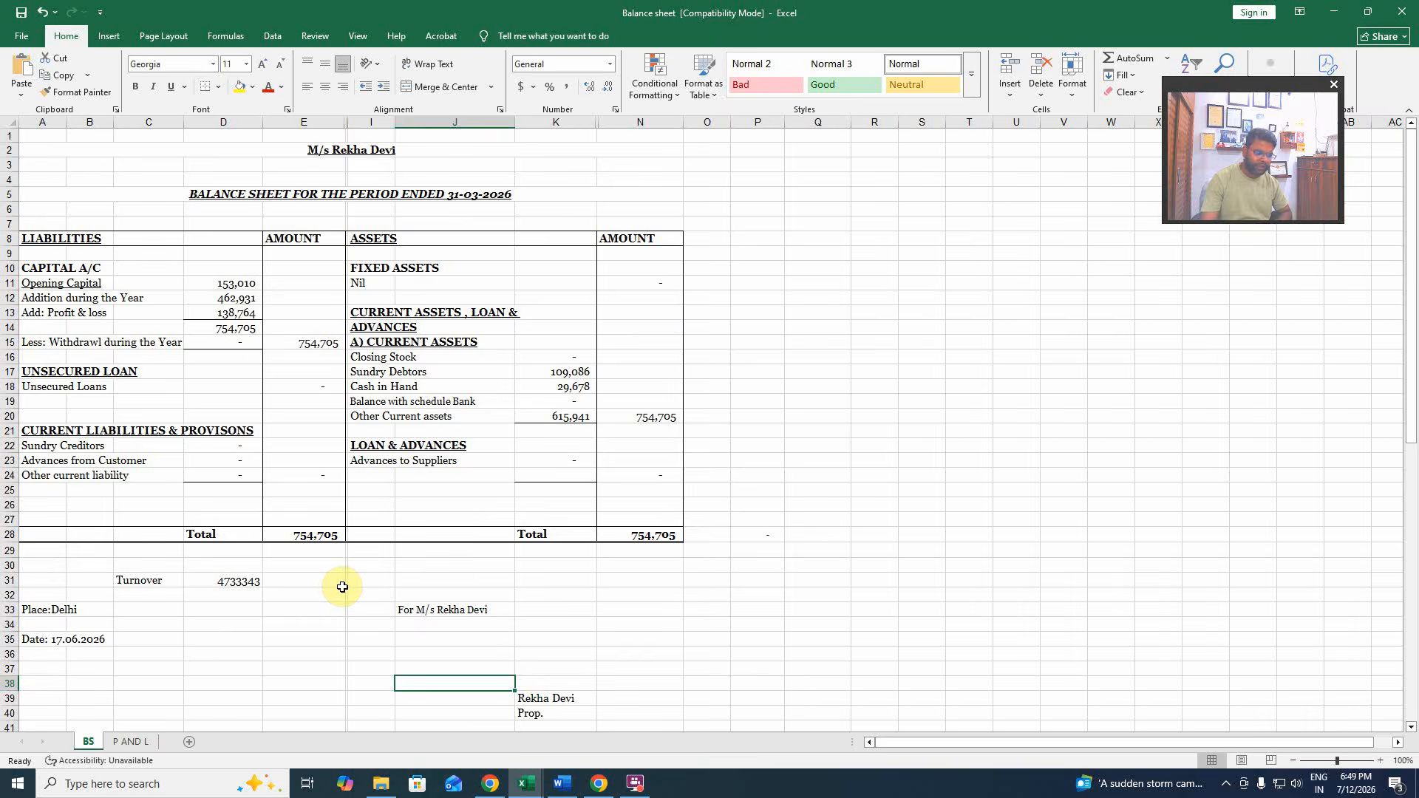
left_click(130, 742)
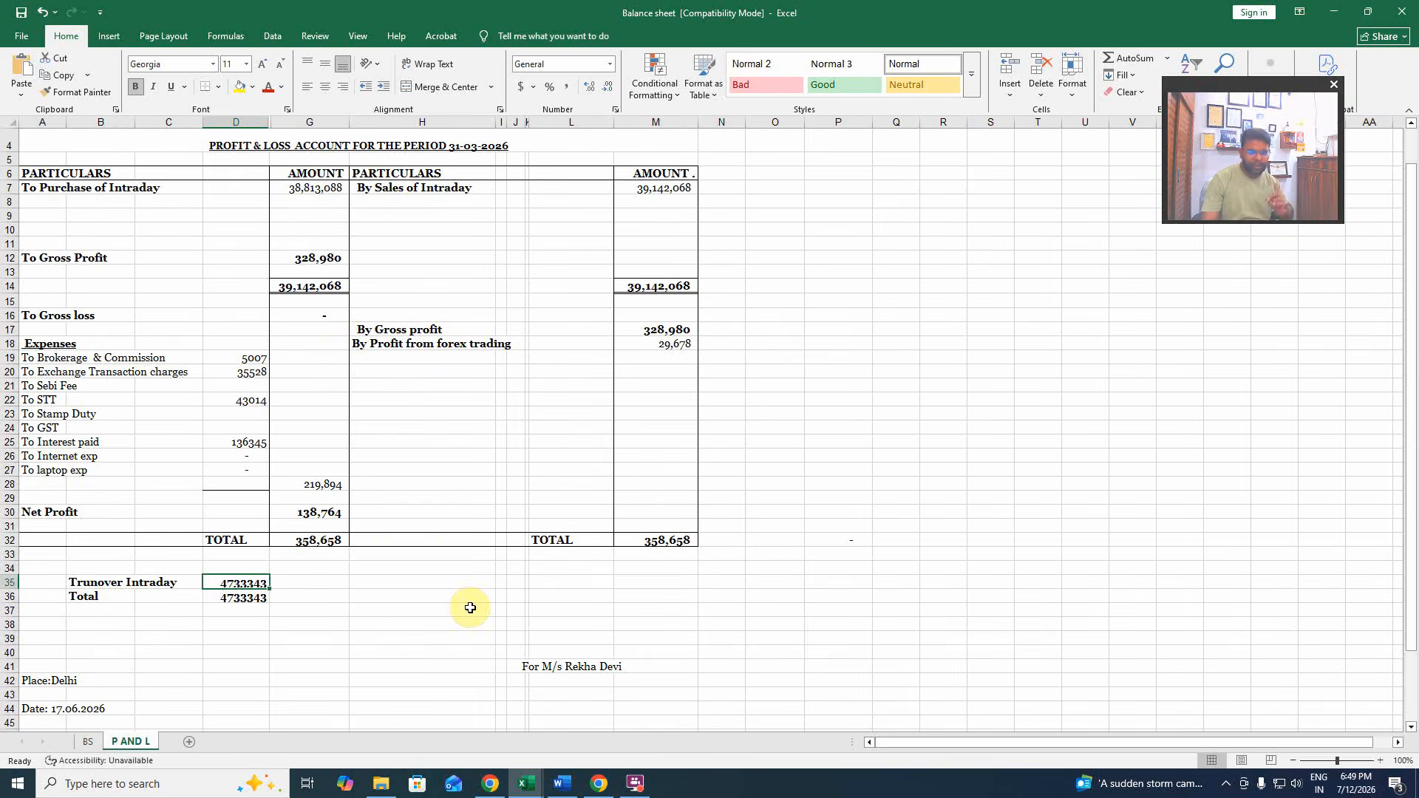
Switch to the e-Filing portal in Chrome, open A. Sources of Funds in the balance sheet and expand Proprietor's fund.
left_click(598, 787)
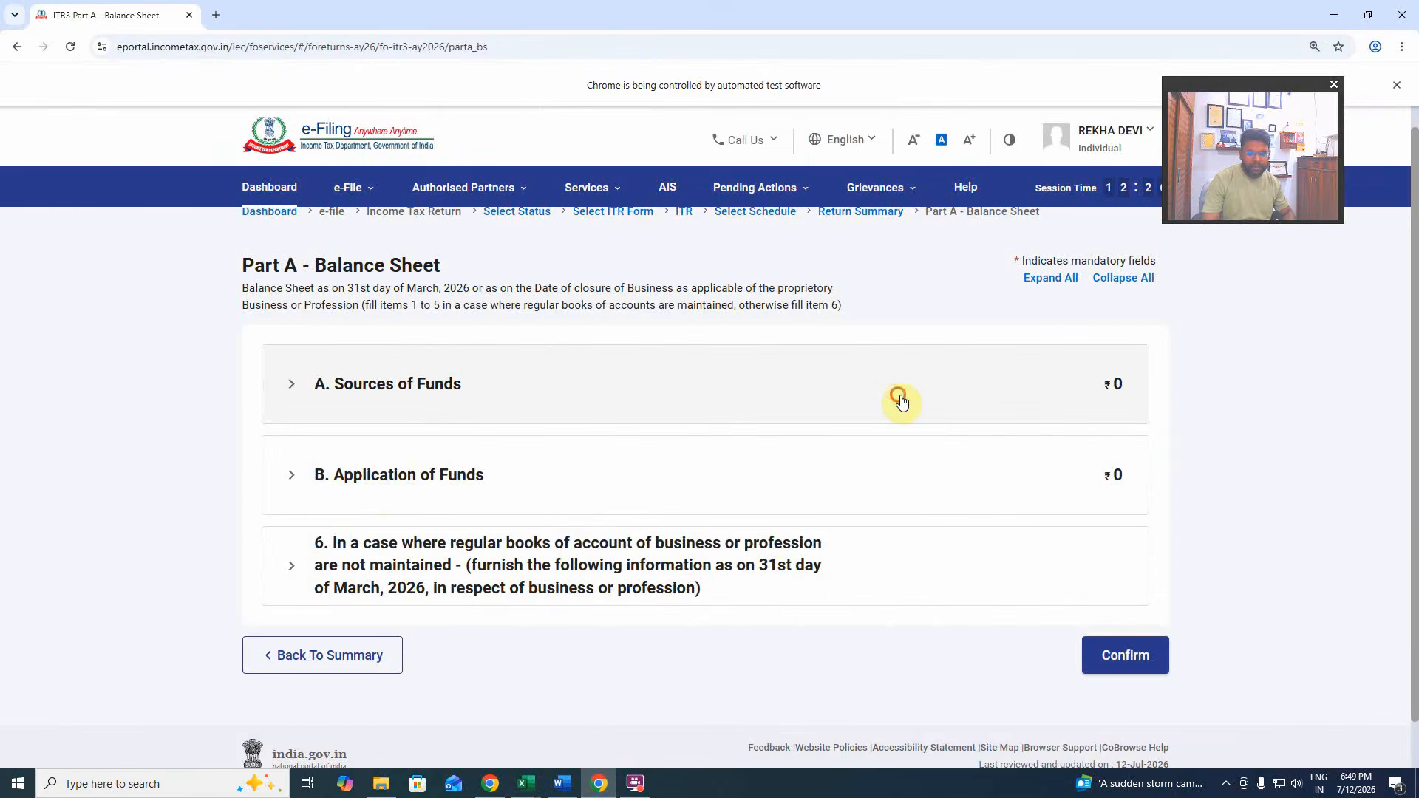
left_click(900, 402)
left_click(1013, 455)
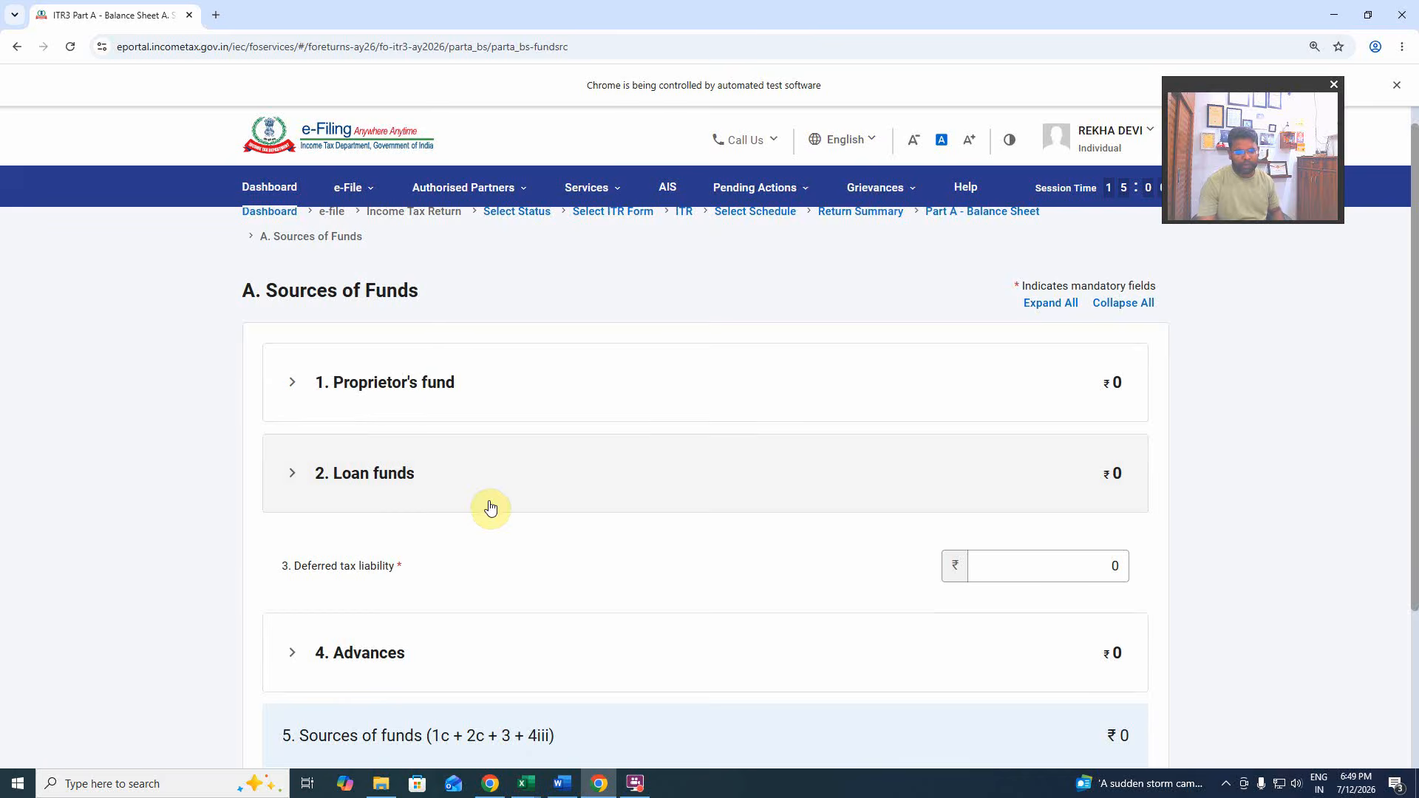
left_click(686, 403)
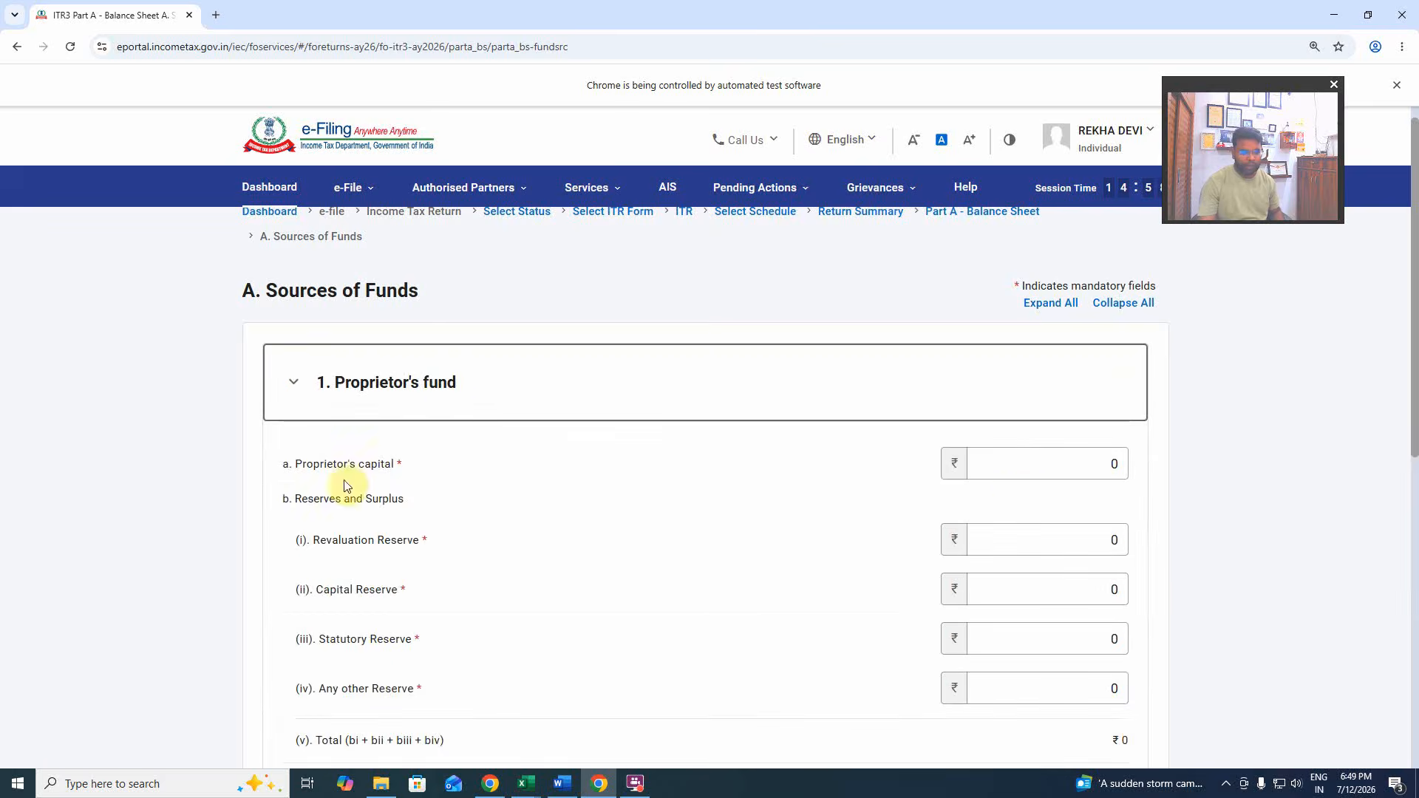
Look up the closing capital on the BS sheet in Excel and enter 754705 as the Proprietor's capital on the portal.
key("alt+Tab")
scroll(130, 721, "up", 1)
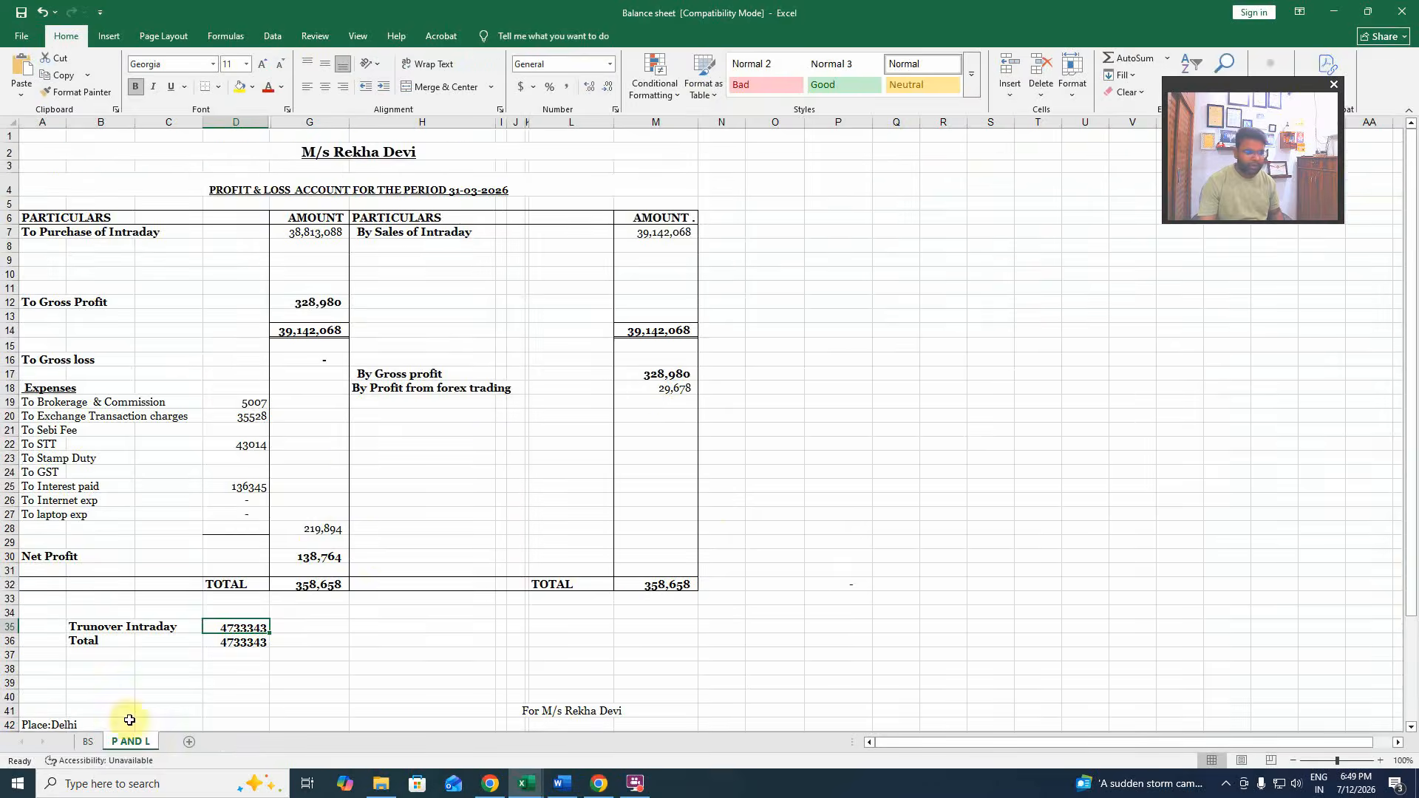
left_click(88, 741)
left_click(316, 343)
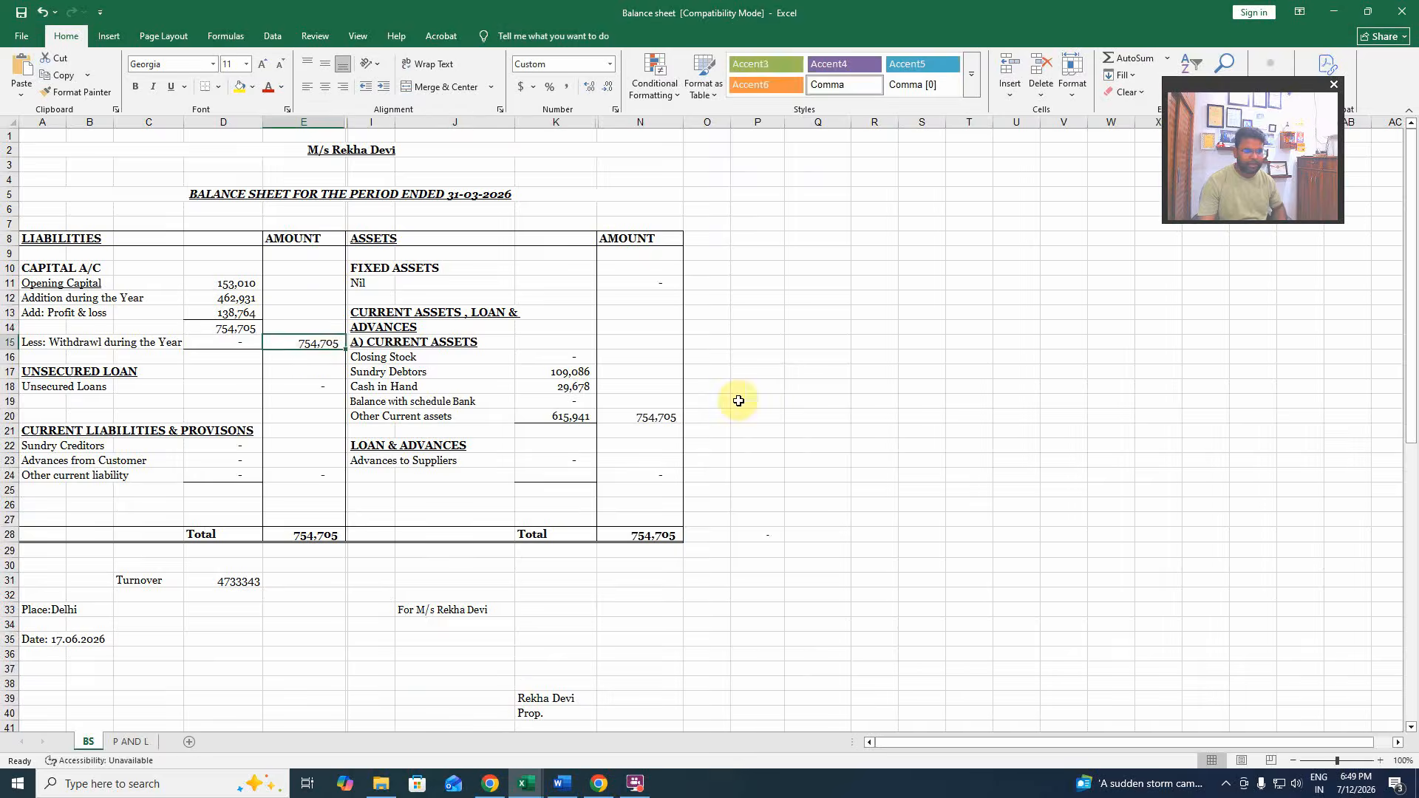
key("ctrl+c")
key("alt+Tab")
left_click(1013, 463)
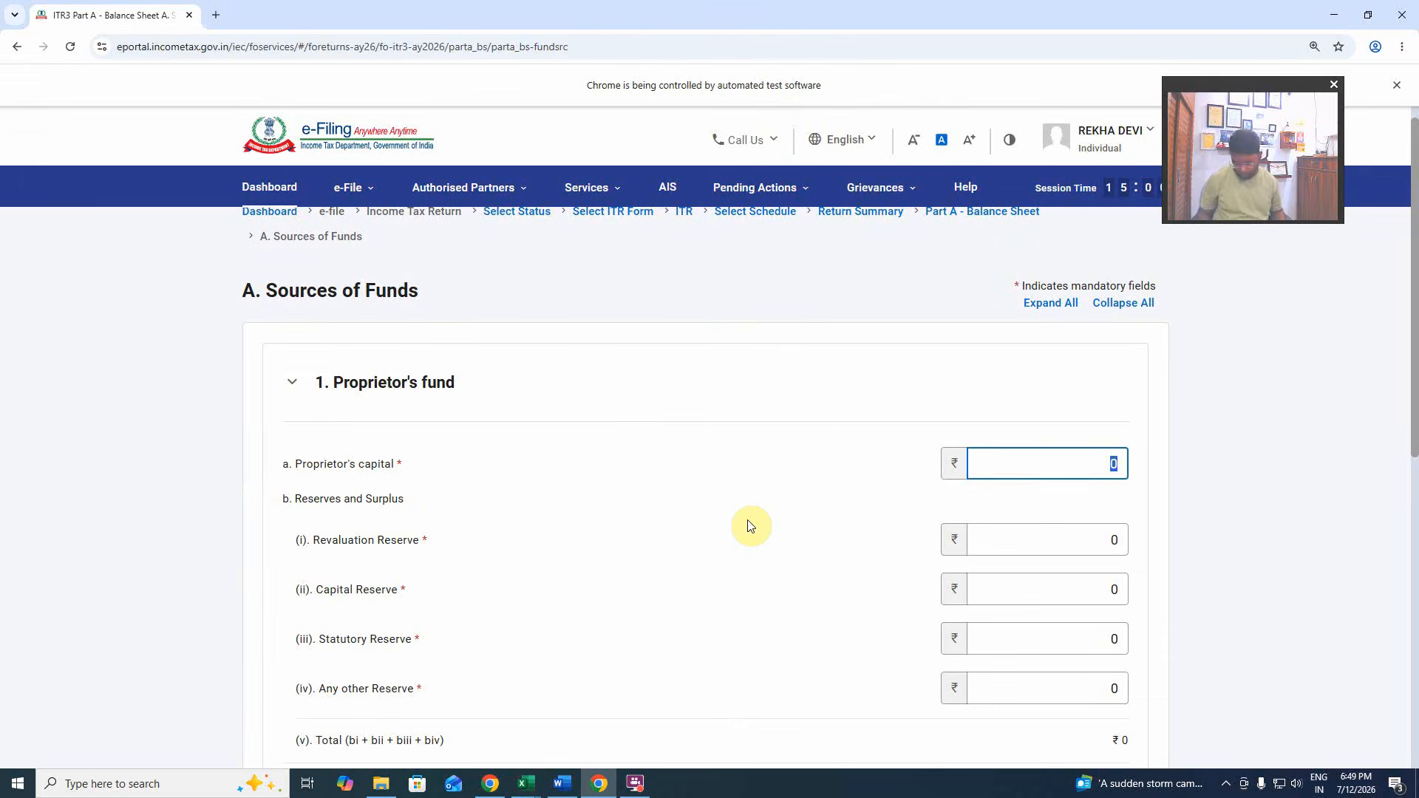
key("alt+Tab")
key("alt+Tab")
type("754")
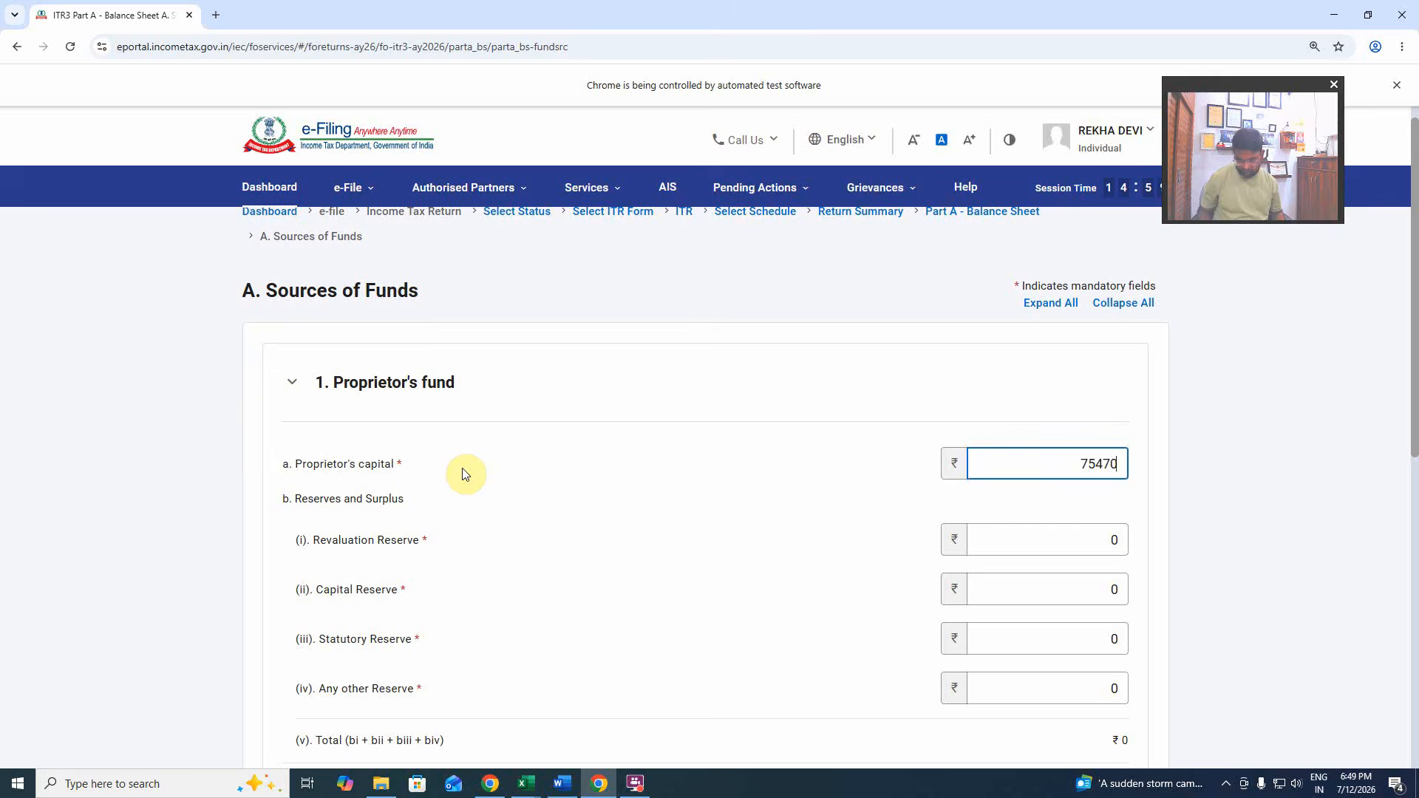
left_click(822, 533)
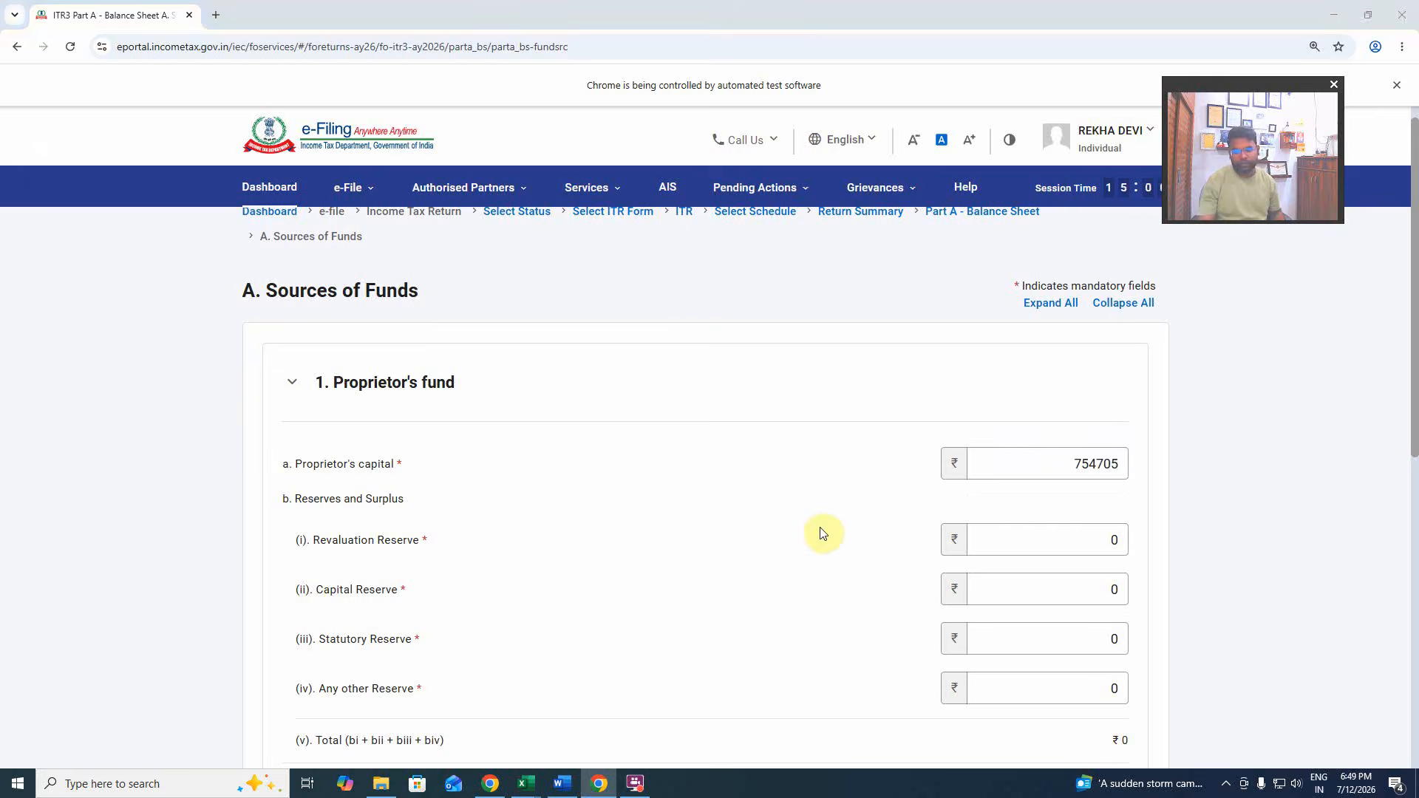
Save the A. Sources of Funds section with the entered proprietor's capital and review its summary.
key("alt+Tab")
key("alt+Tab")
scroll(824, 503, "down", 3)
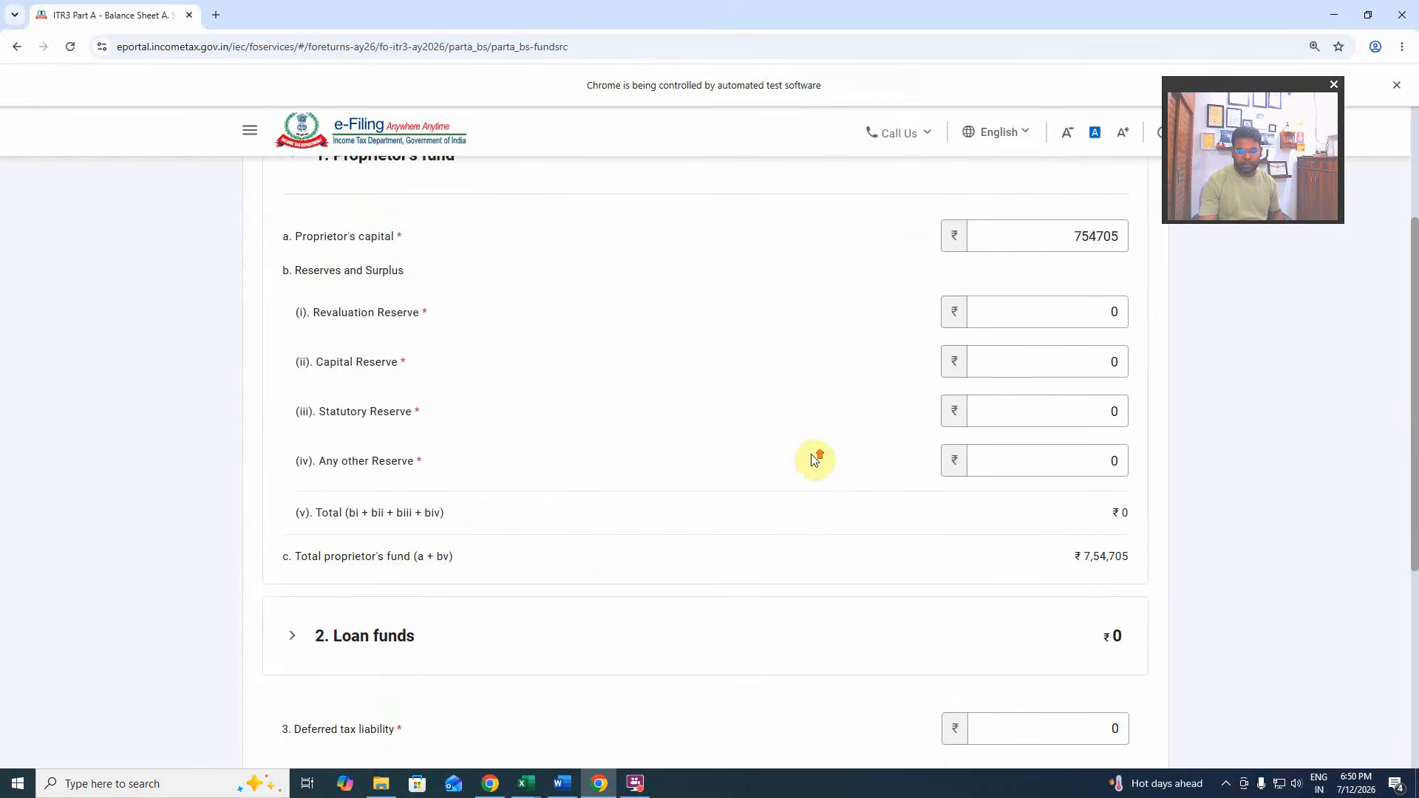
scroll(750, 481, "up", 1)
scroll(751, 481, "down", 5)
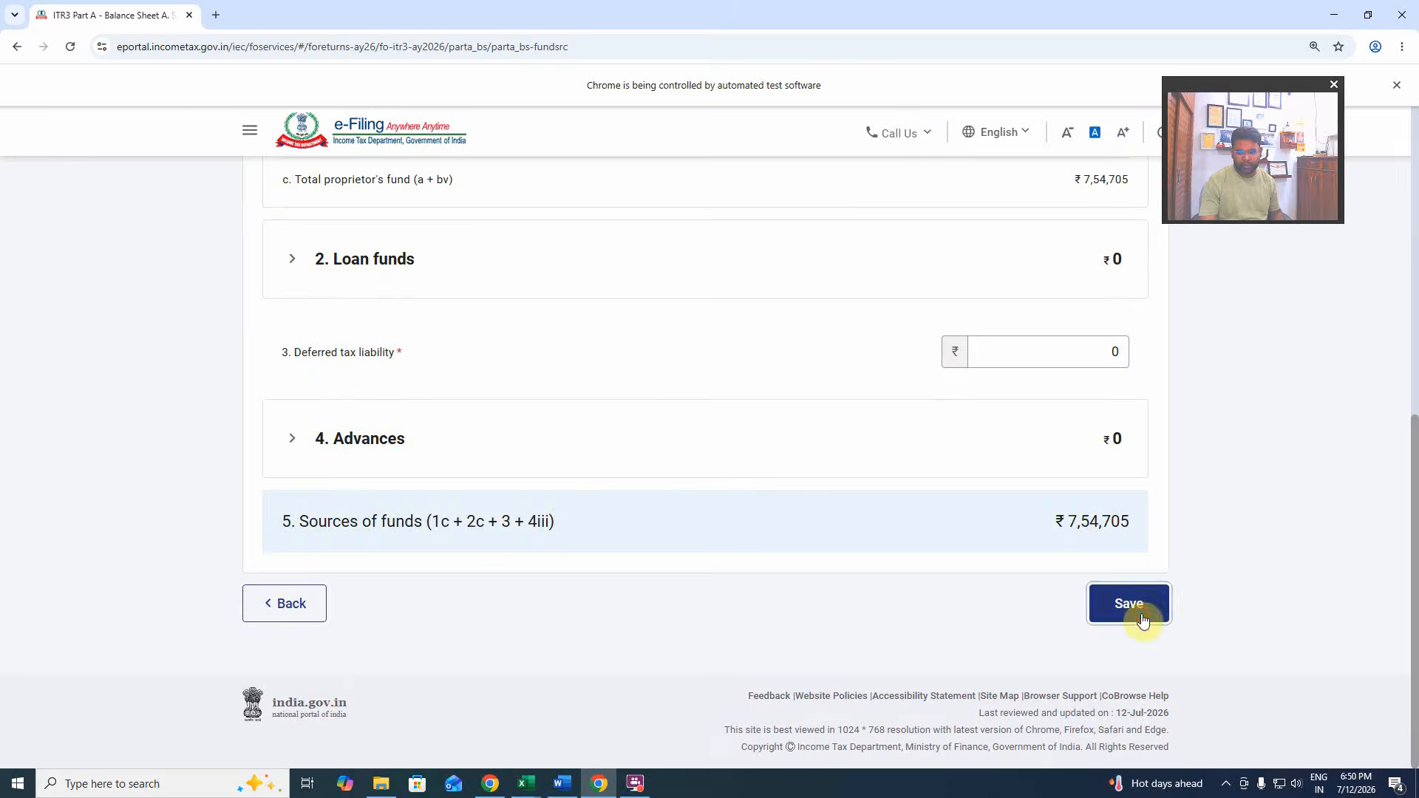
left_click(1129, 604)
scroll(714, 548, "down", 3)
scroll(554, 498, "up", 2)
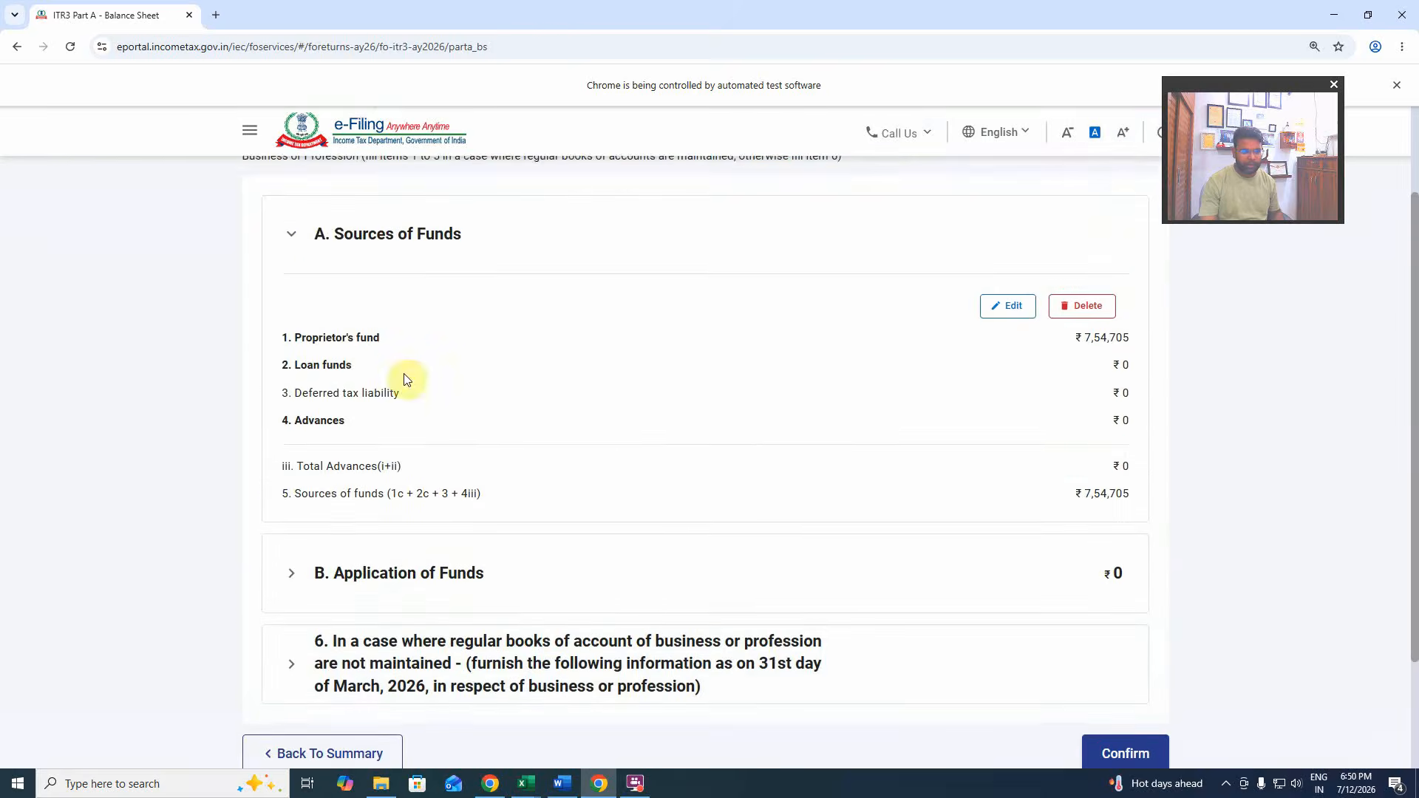
Check the BS sheet in Excel, then expand B. Application of Funds on the portal and open it for editing.
scroll(498, 475, "down", 1)
key("alt+Tab")
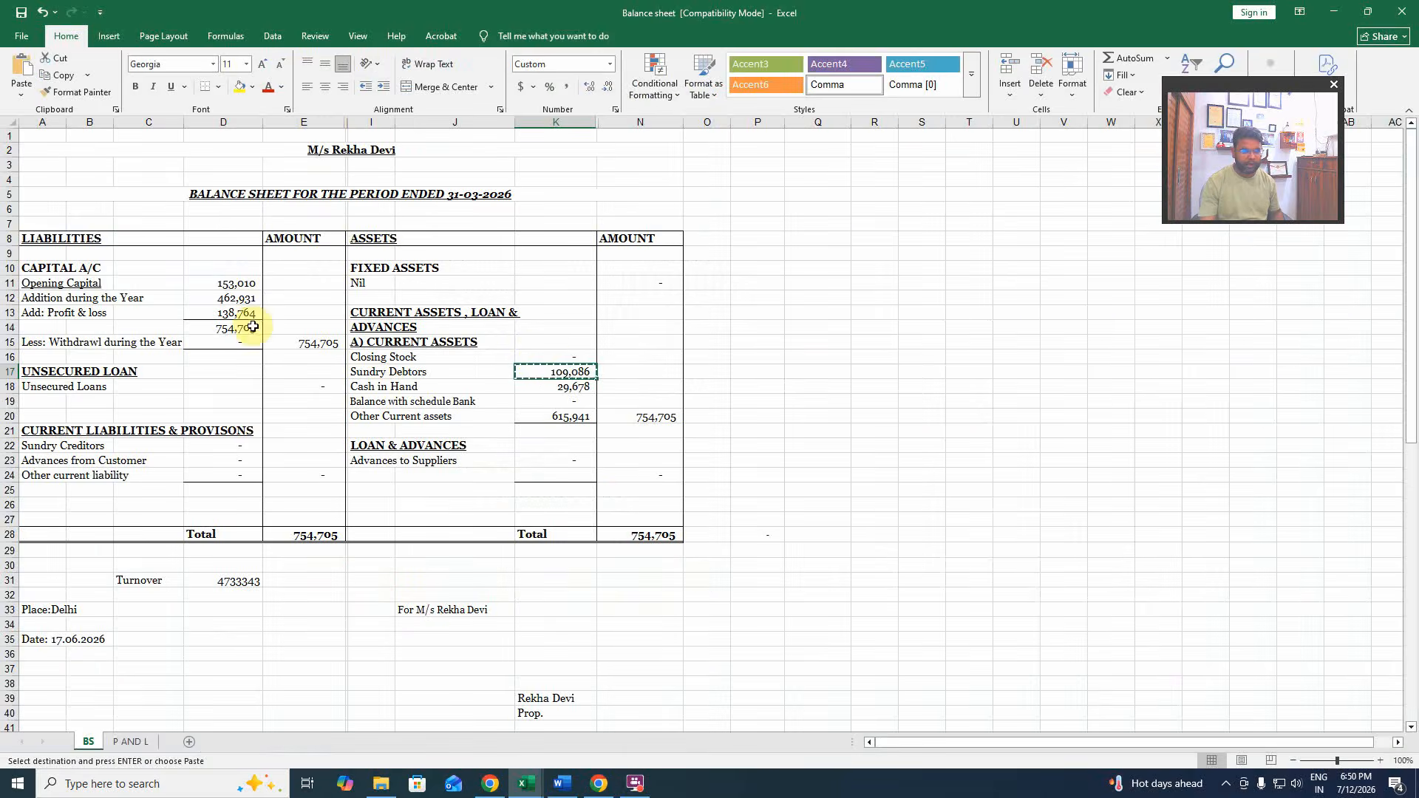
key("alt+Tab")
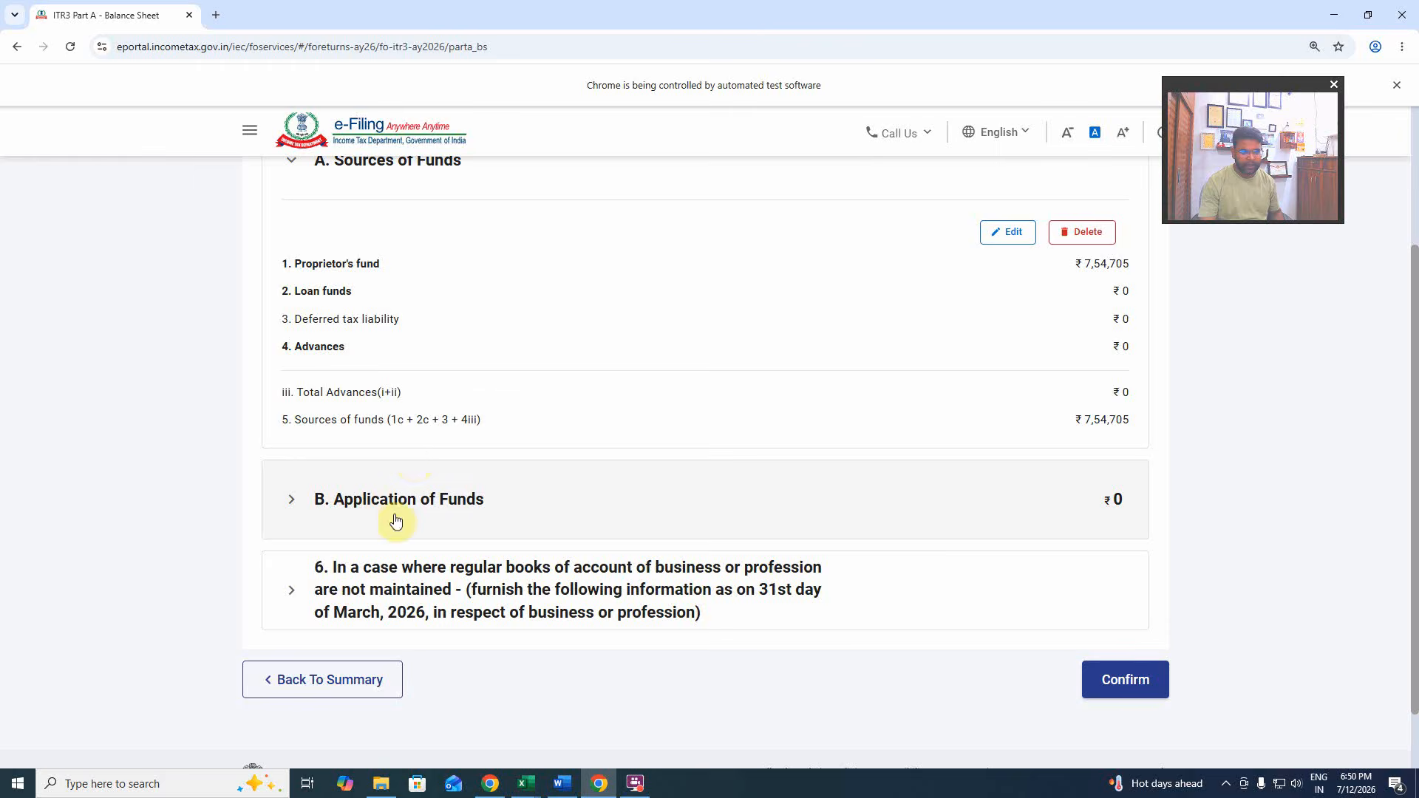
left_click(941, 515)
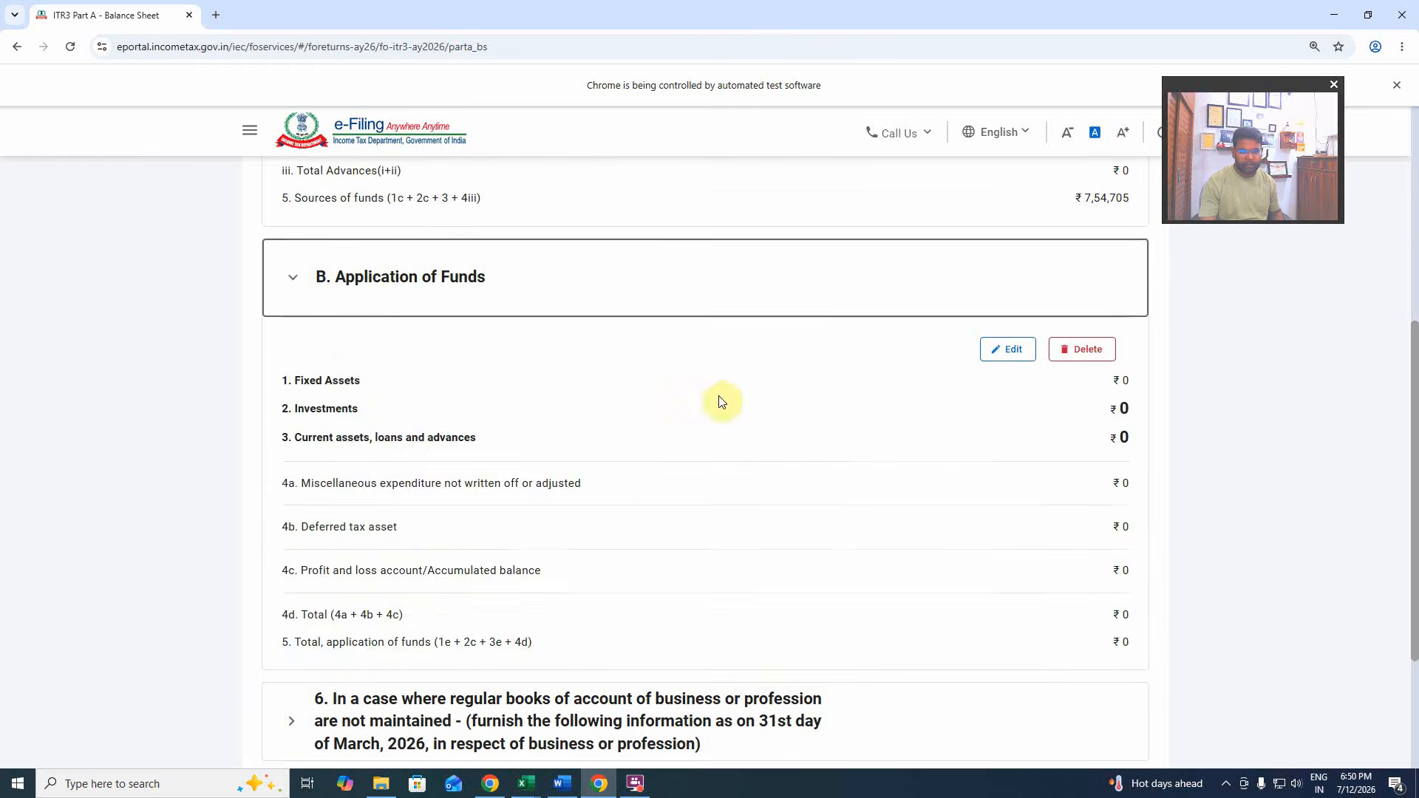
scroll(405, 592, "down", 1)
scroll(897, 377, "down", 2)
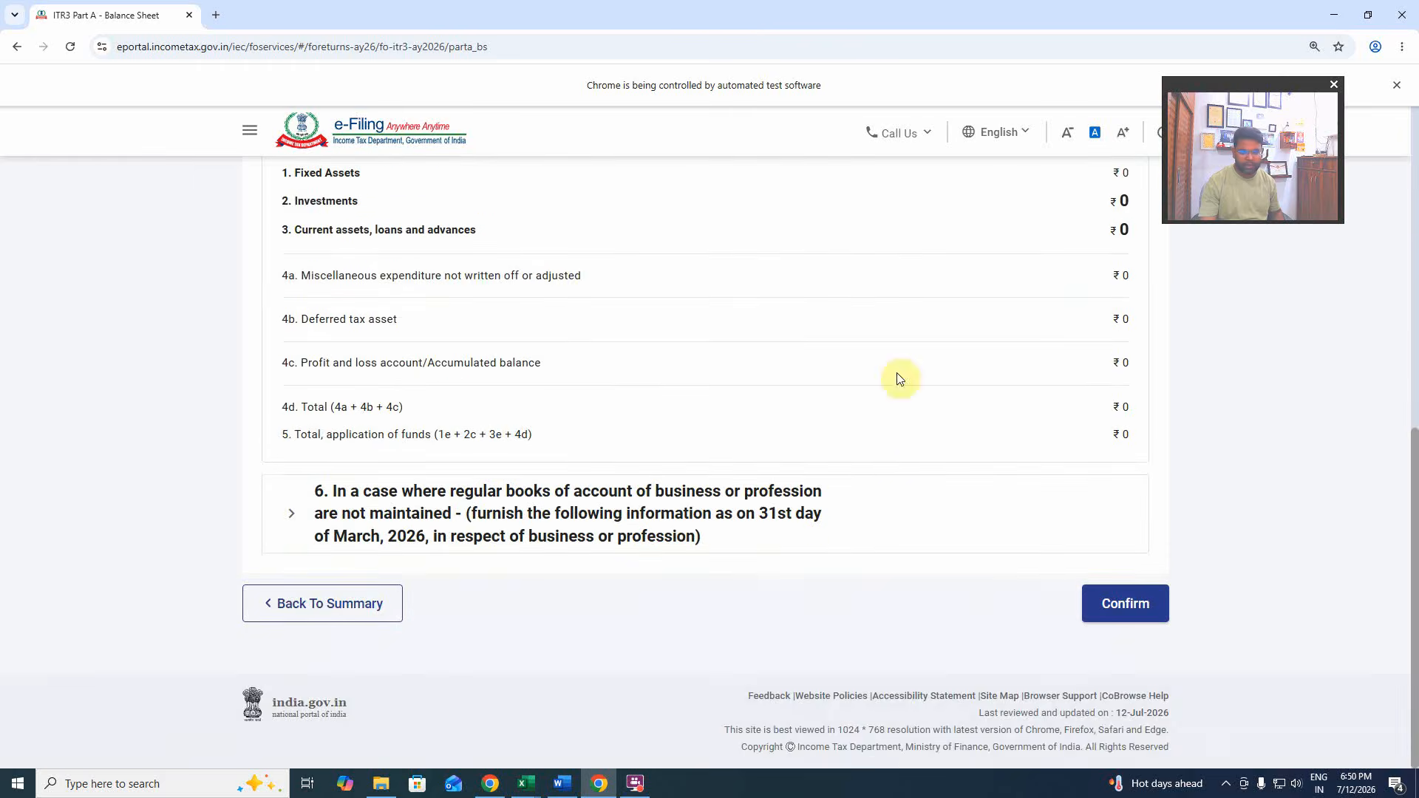
scroll(887, 458, "up", 4)
left_click(1002, 433)
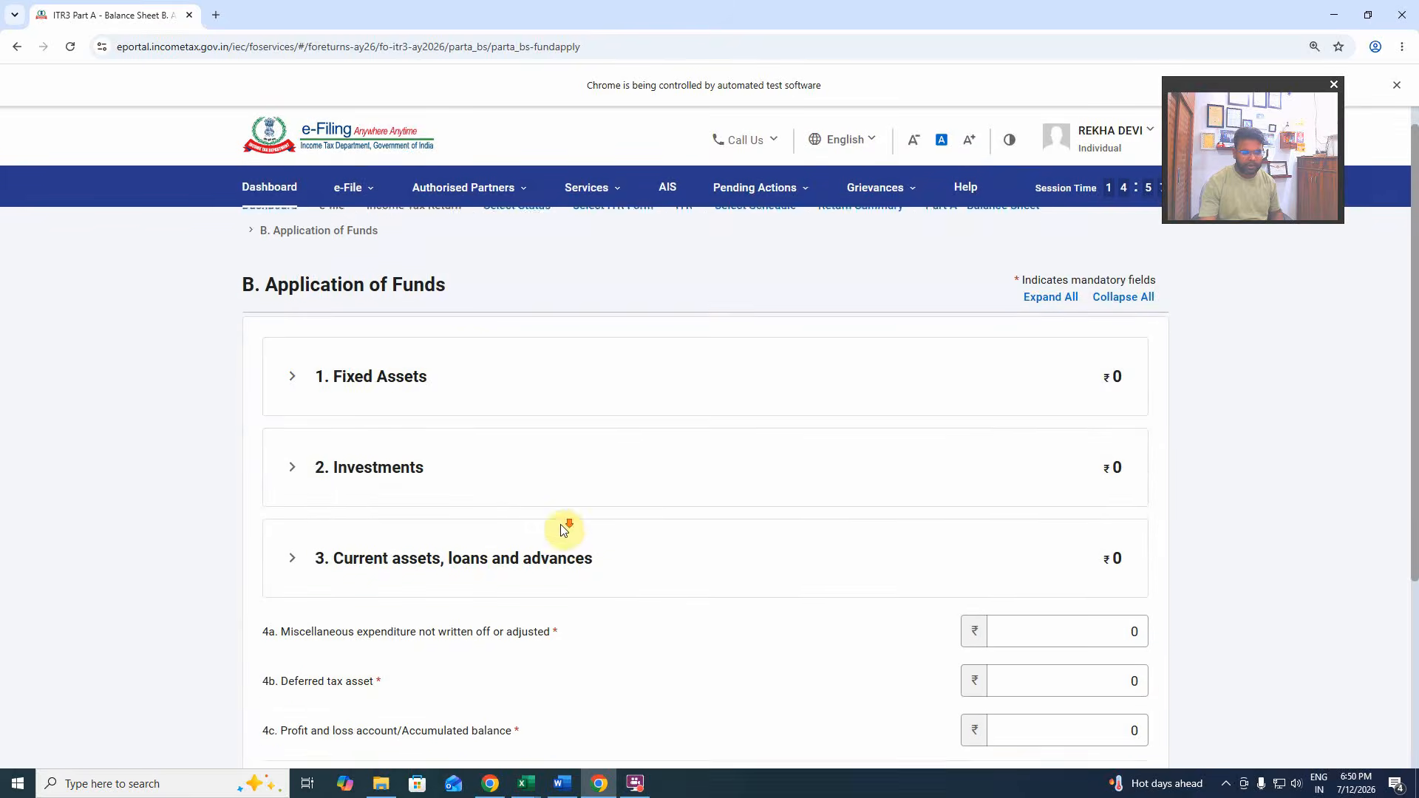
Expand Current assets, loans and advances in Application of Funds and bring up its sundry debtors and cash fields.
scroll(564, 528, "down", 2)
scroll(545, 501, "up", 3)
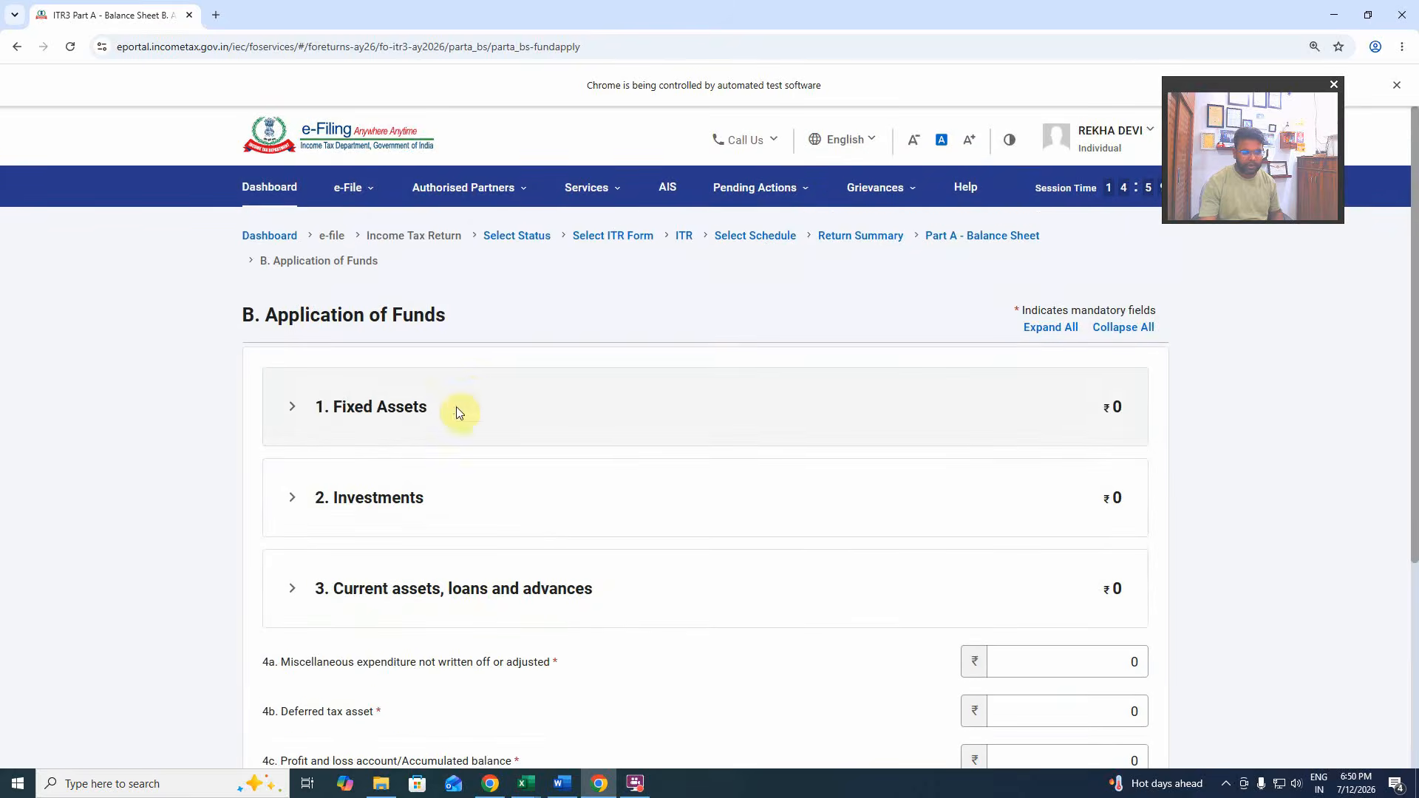
key("alt+Tab")
key("alt+Tab")
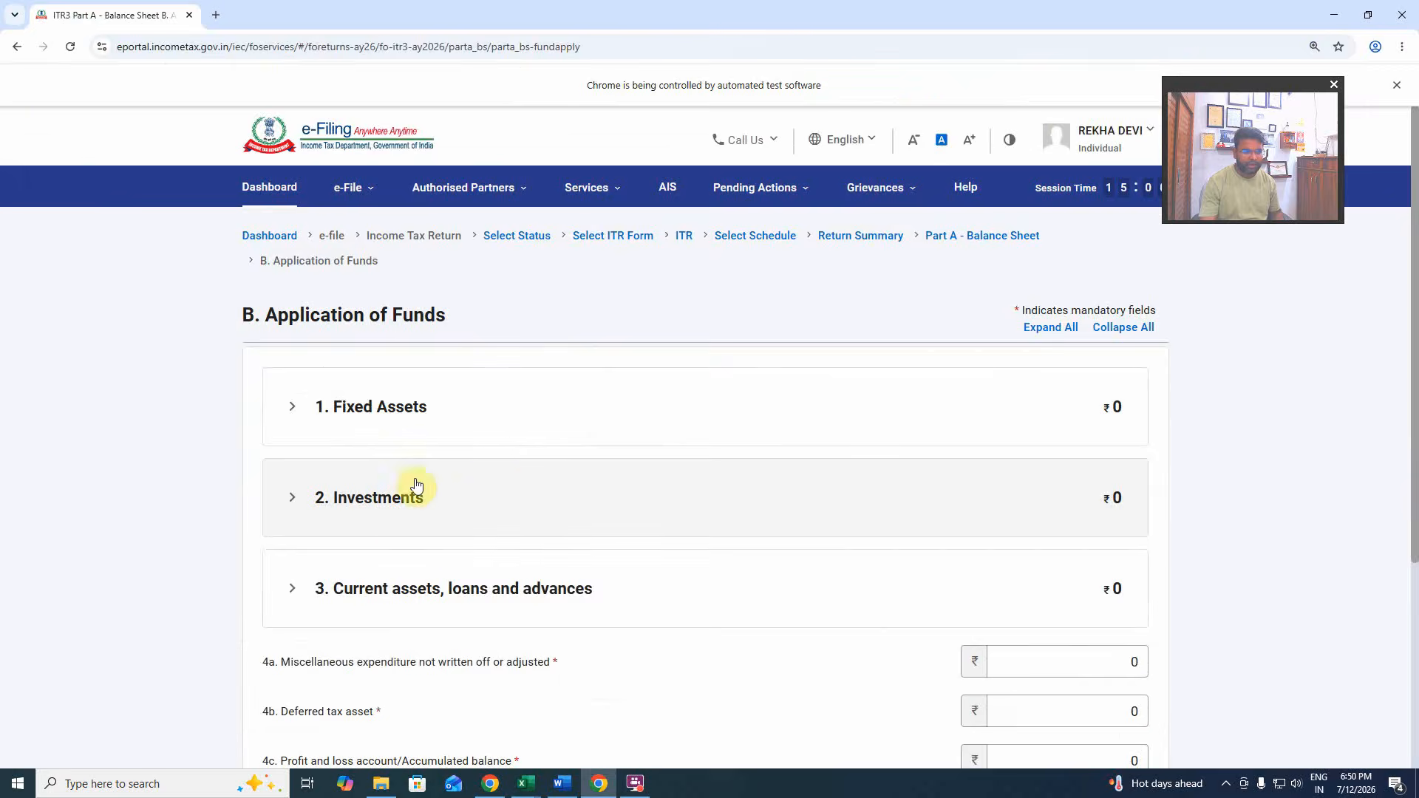
left_click(444, 591)
scroll(560, 518, "down", 3)
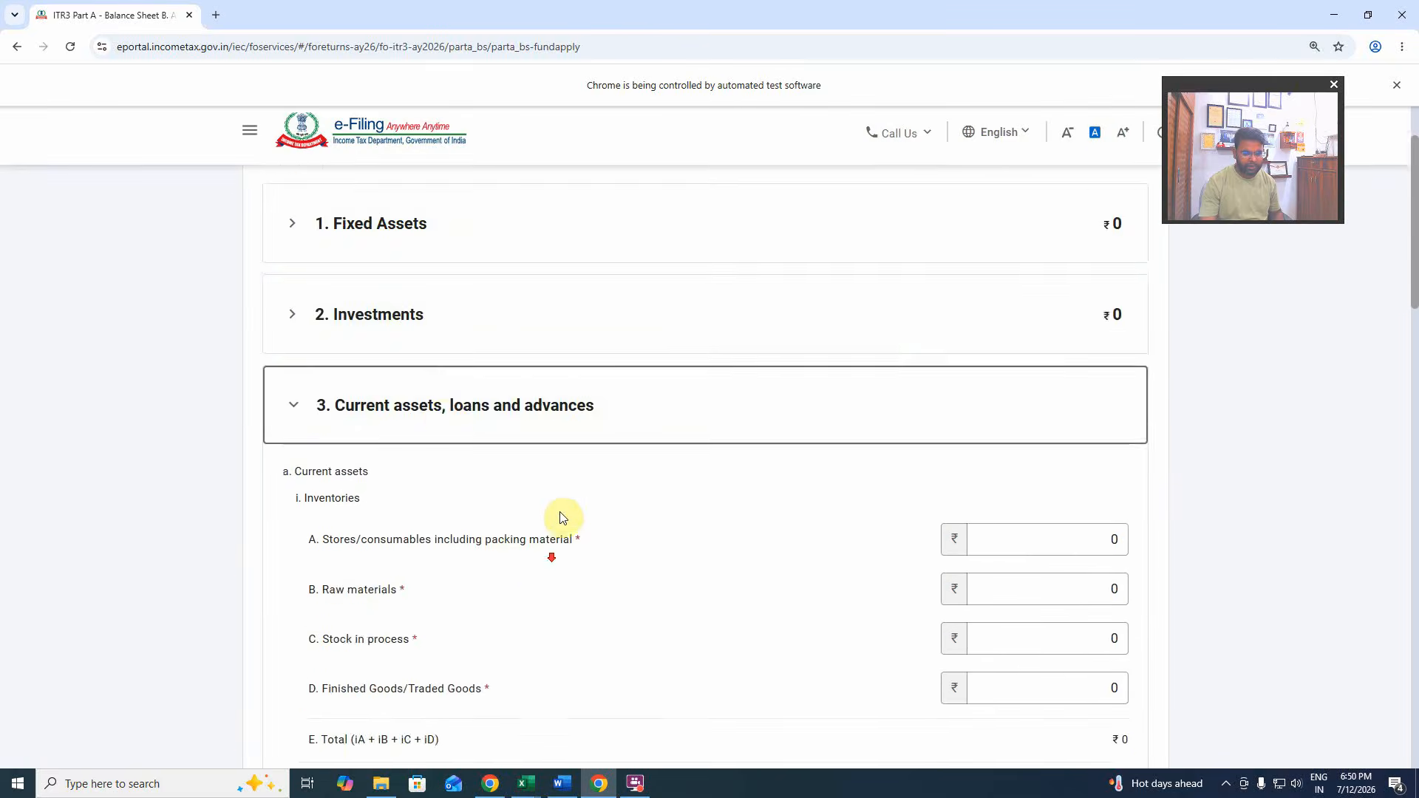
scroll(559, 518, "down", 1)
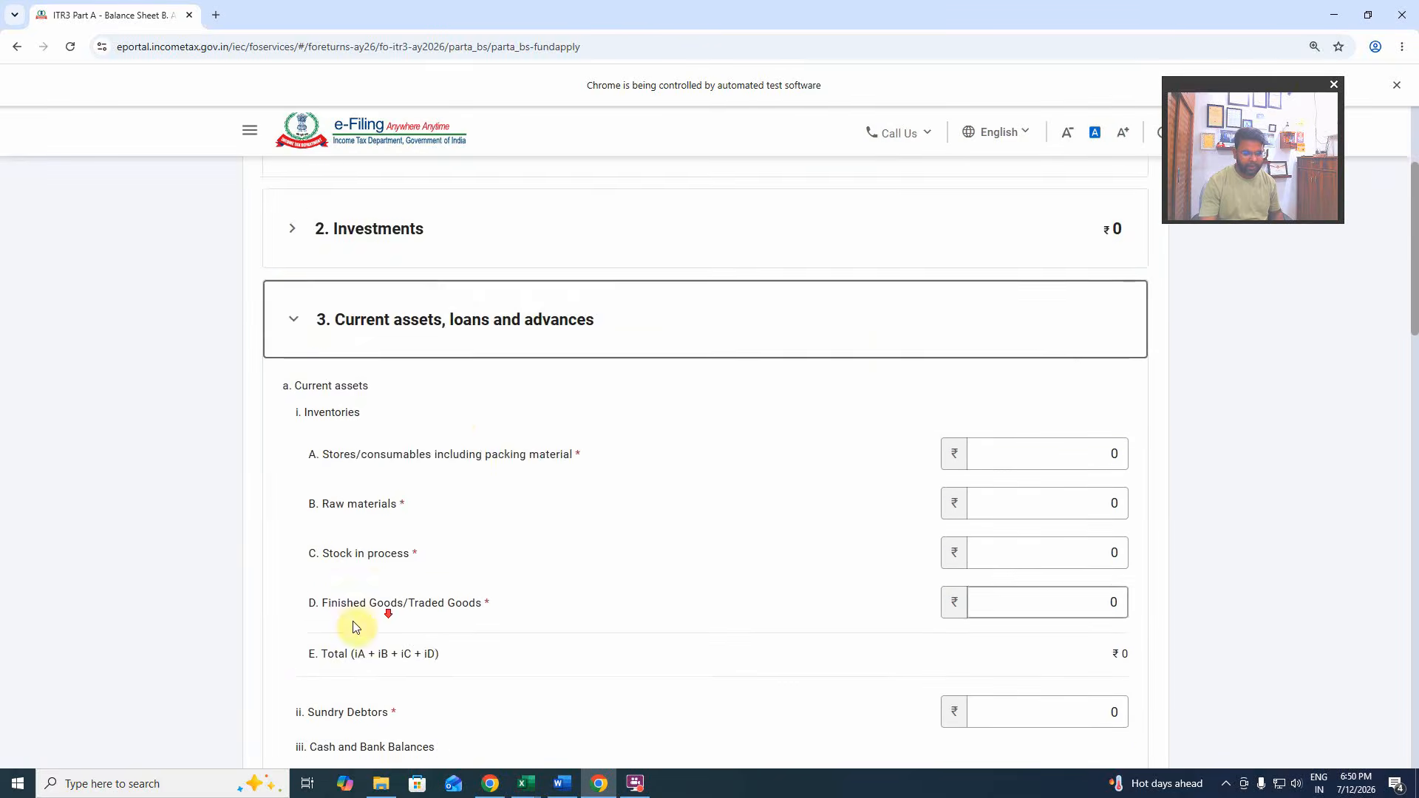
scroll(414, 561, "down", 5)
Look up the sundry debtors on the BS sheet in Excel and enter 109086 as Sundry Debtors on the portal.
key("alt+Tab")
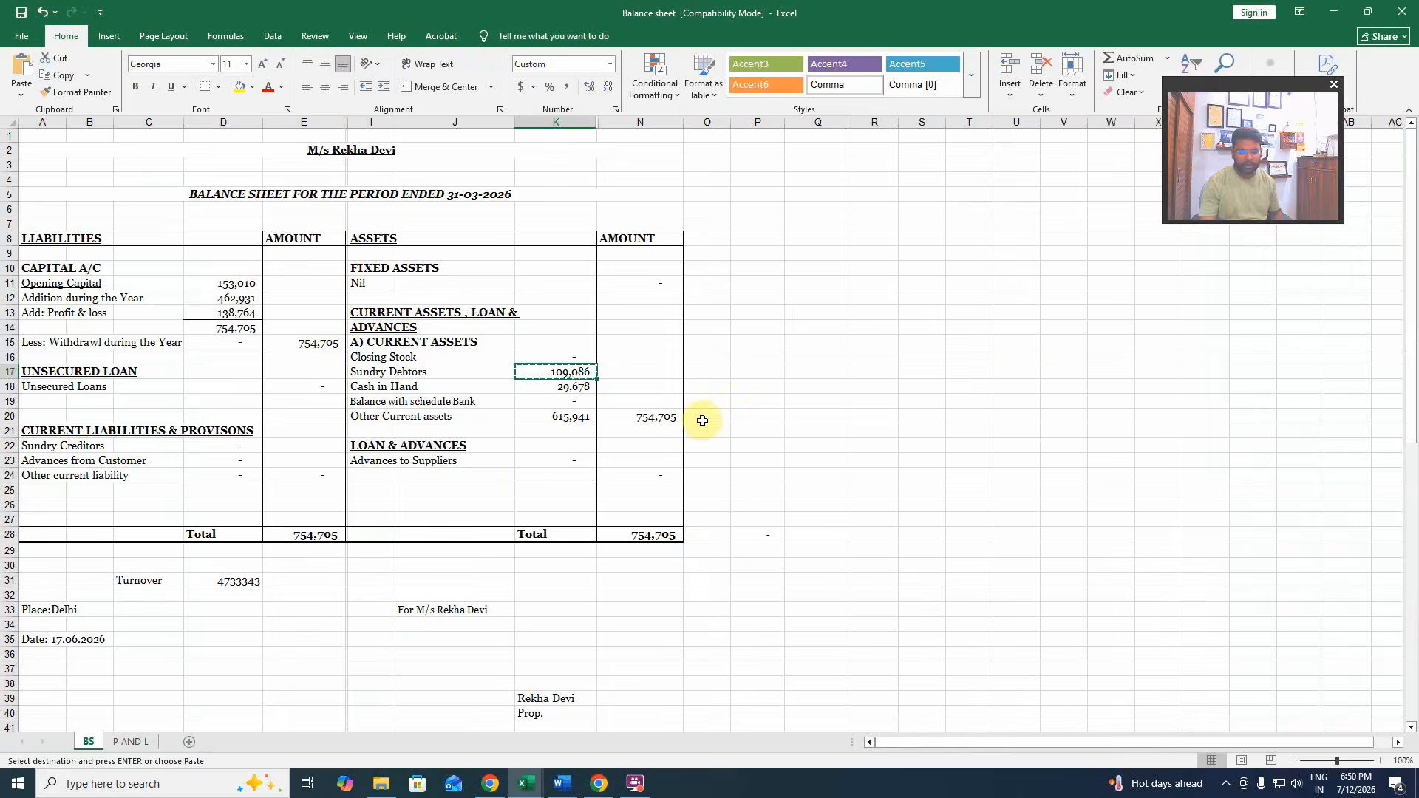
key("alt+Tab")
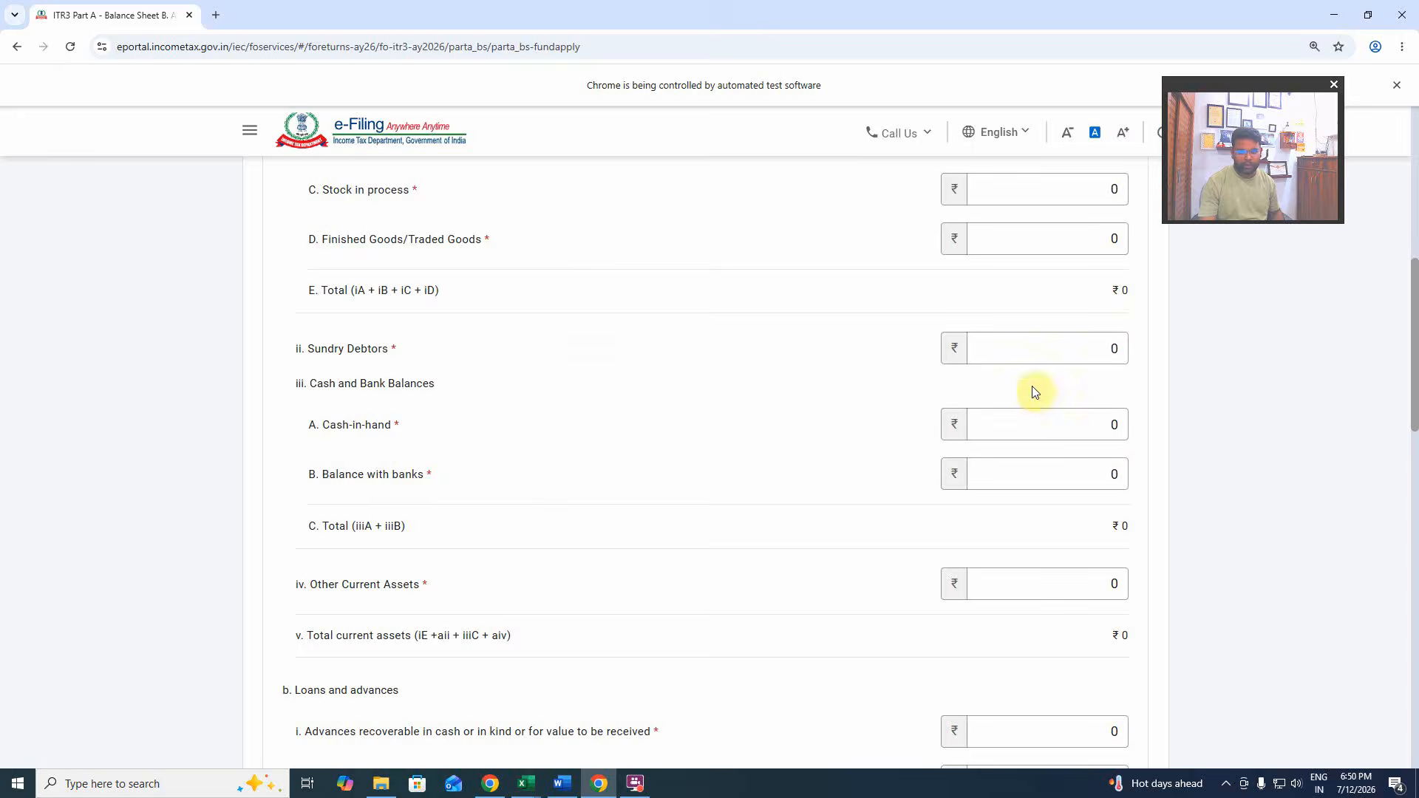
left_click(1021, 342)
key("alt+Tab")
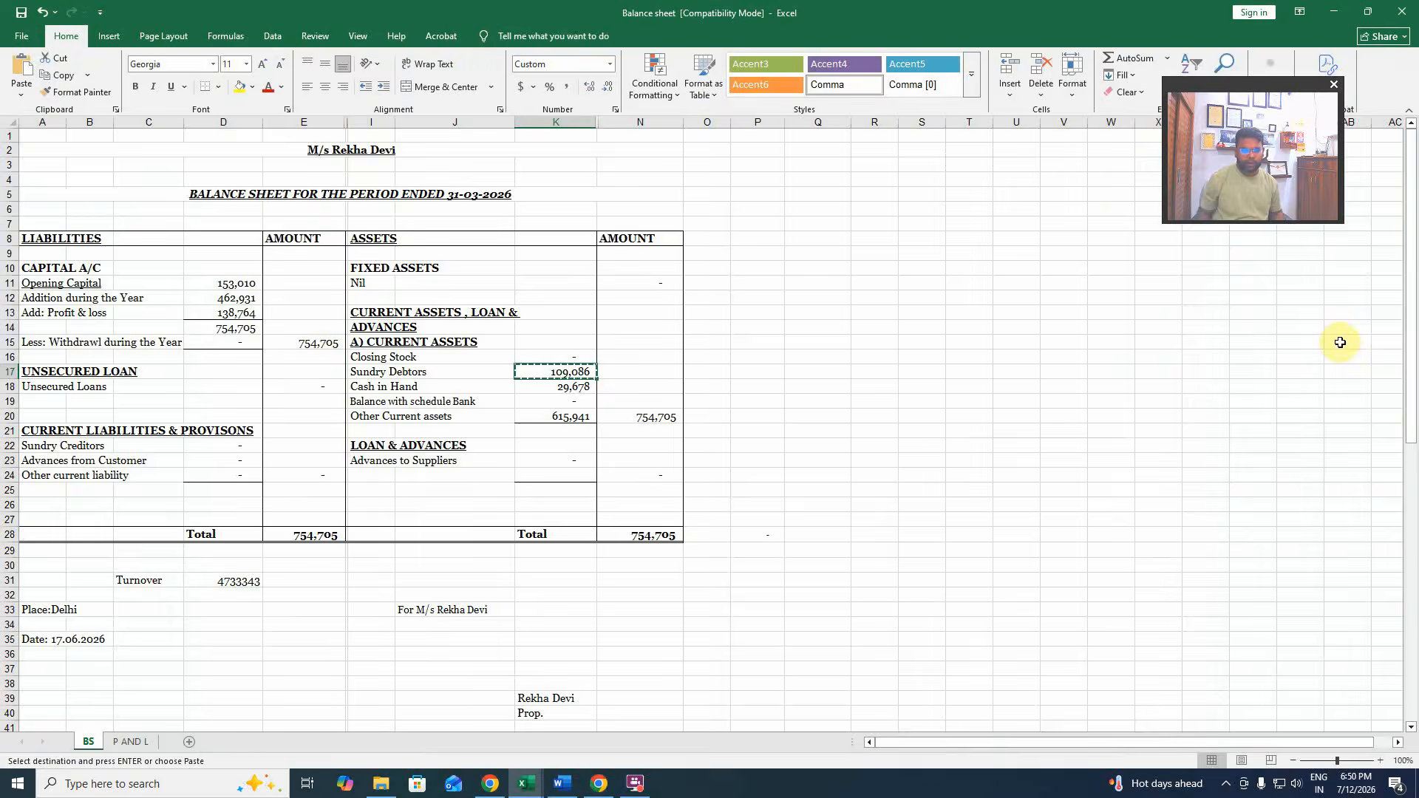
key("alt+Tab")
type("109")
key("alt+Tab")
key("alt+Tab")
type("0")
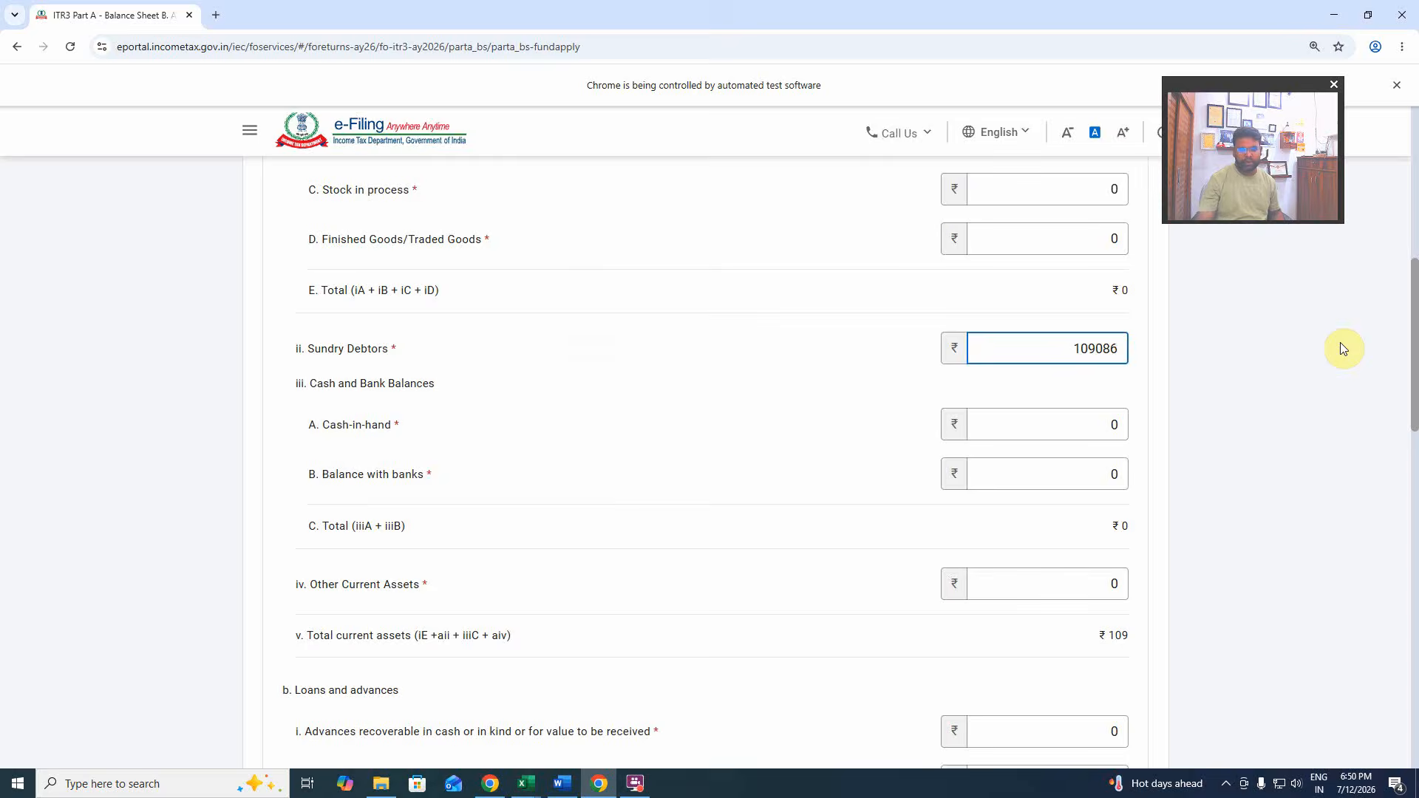
left_click(802, 480)
Look up the cash in hand on the BS sheet in Excel and enter 29678 as Cash-in-hand on the portal.
key("alt+Tab")
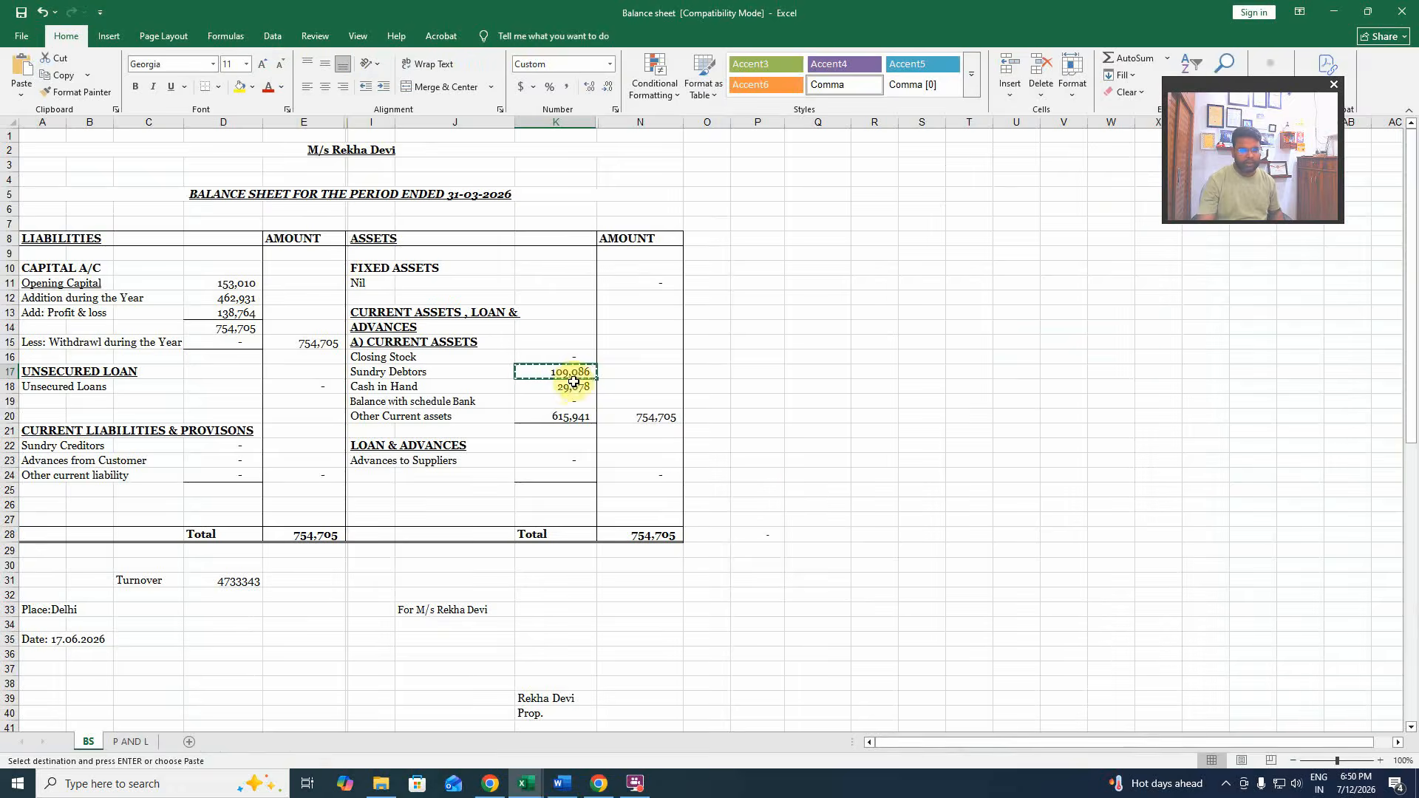
key("alt+Tab")
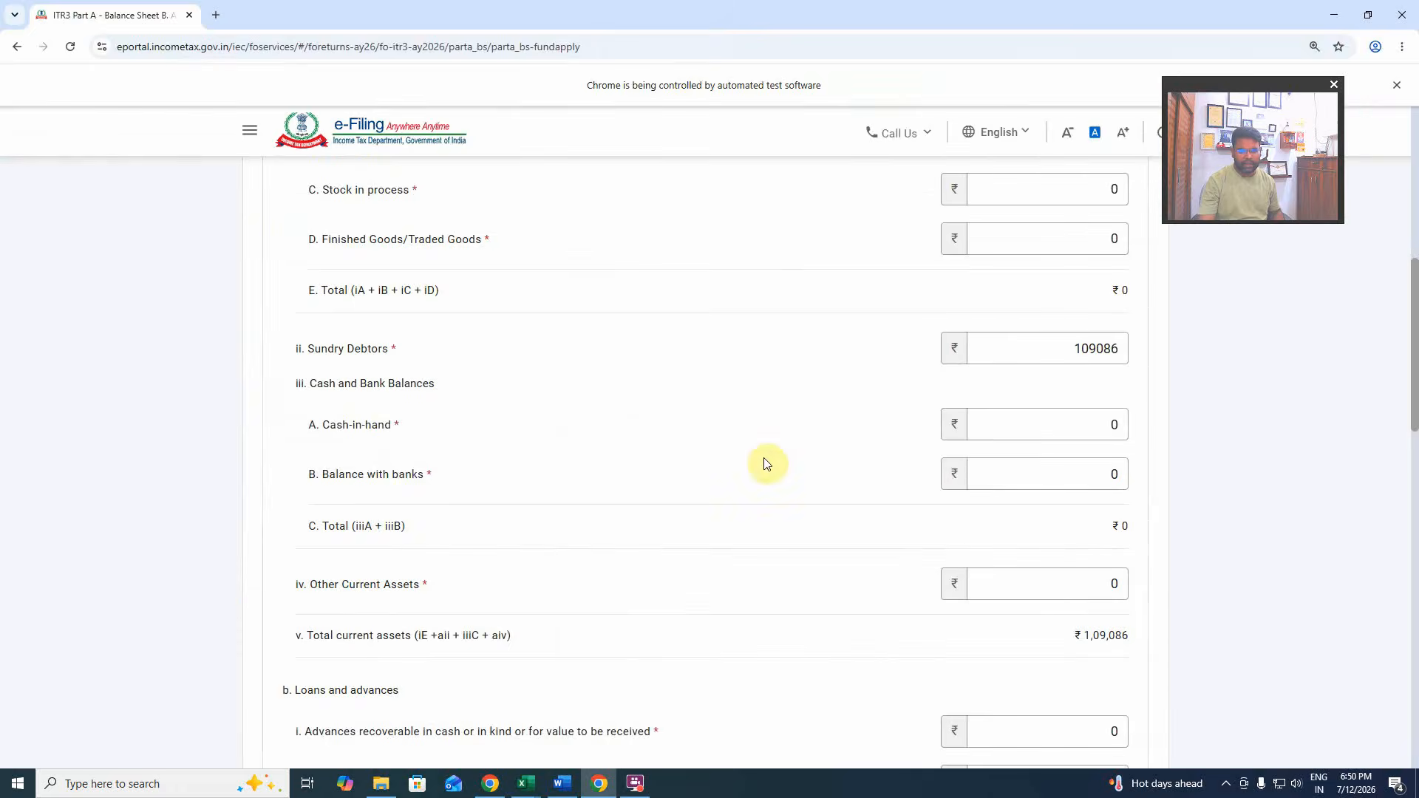
left_click_drag(1045, 425, 1285, 423)
key("alt+Tab")
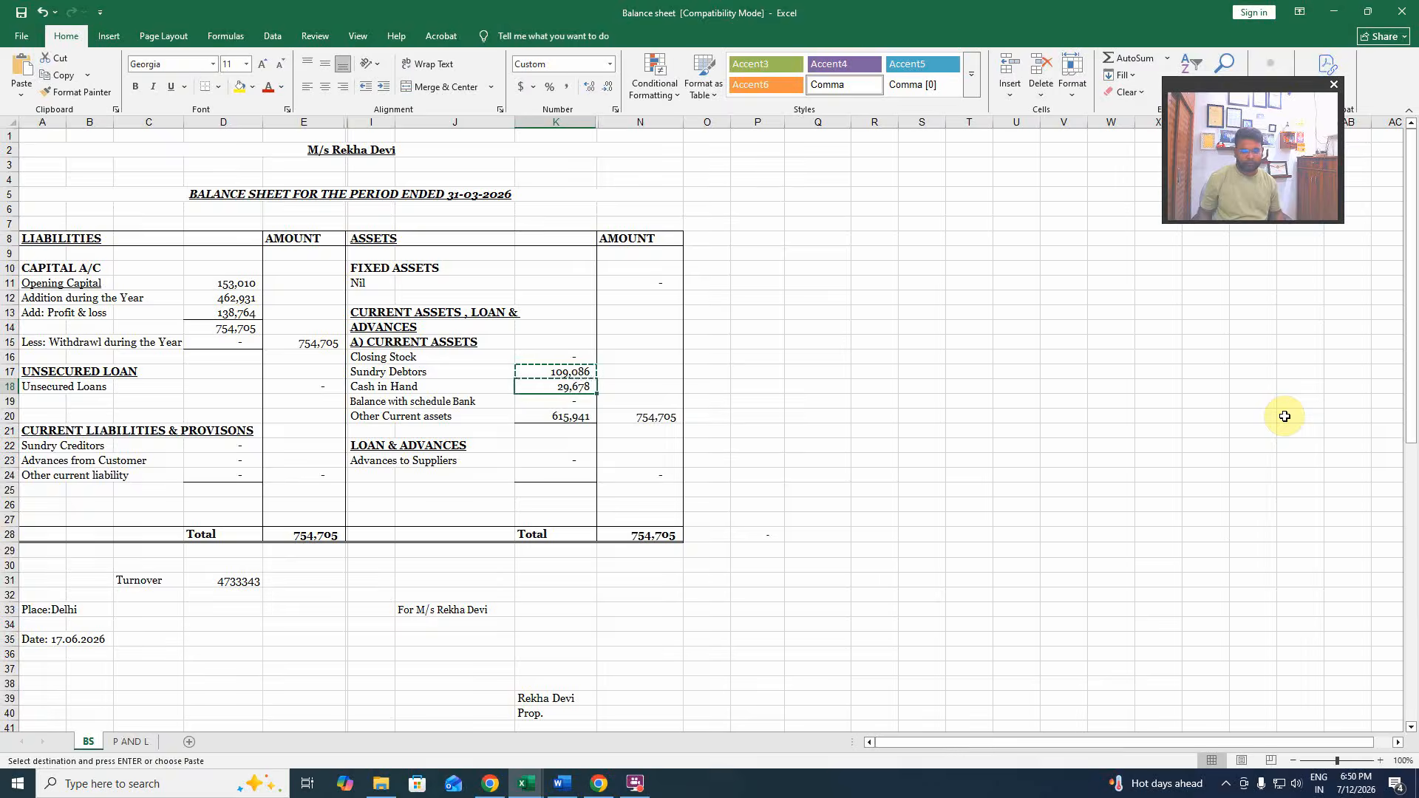
key("alt+Tab")
type("29")
key("alt+Tab")
key("alt+Tab")
type("6")
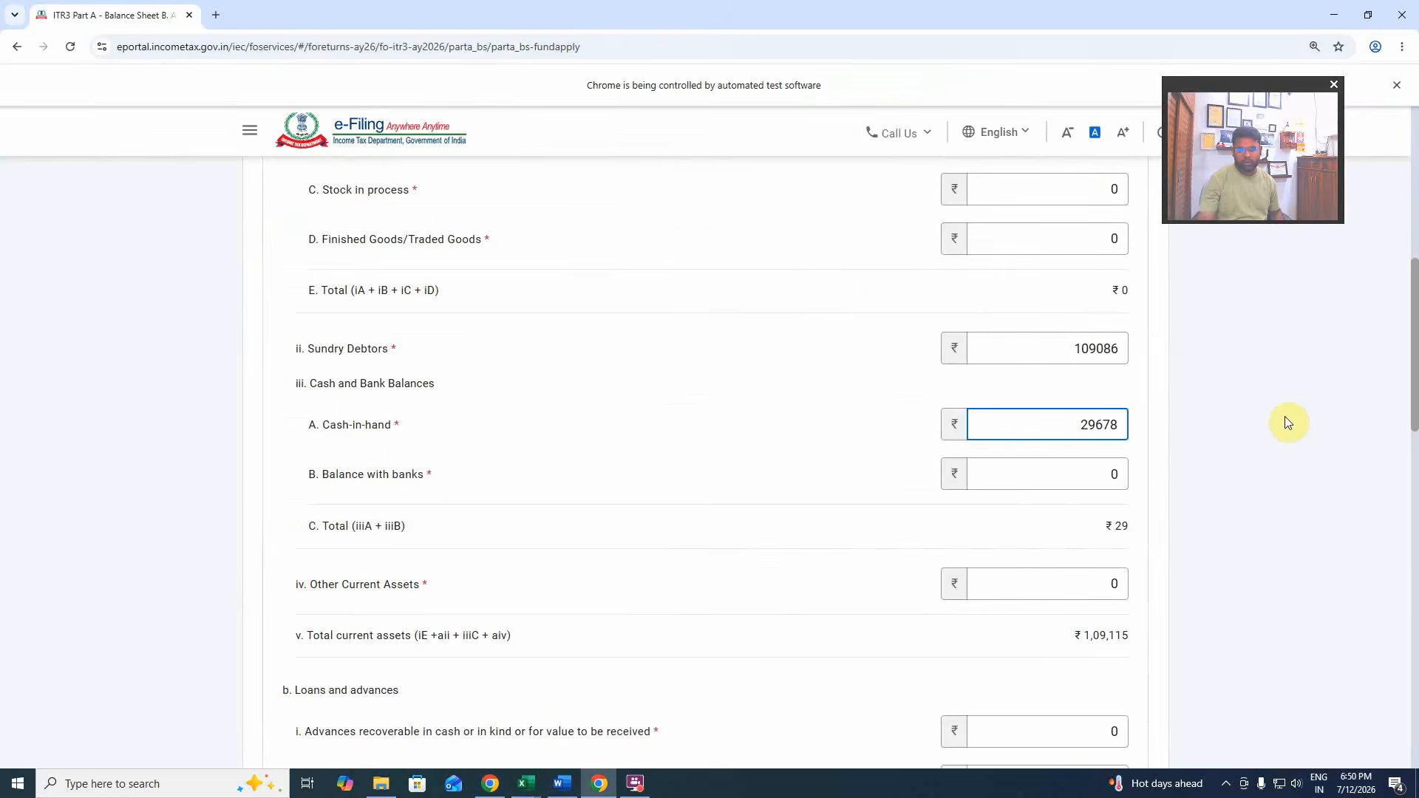
type("78")
left_click(743, 424)
Look up the other current assets on the BS sheet in Excel and enter 615941 as Other Current Assets on the portal.
key("alt+Tab")
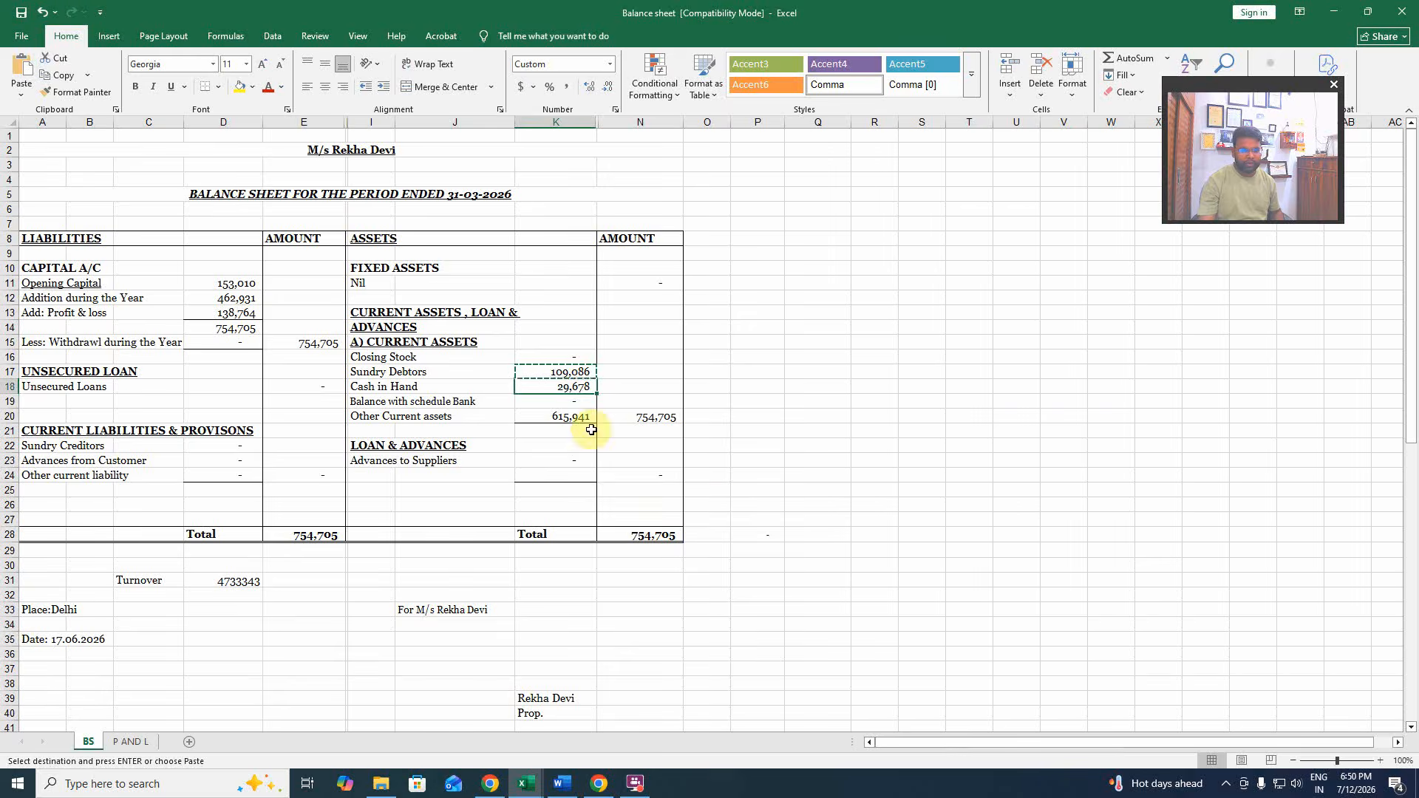
left_click(565, 401)
left_click(568, 416)
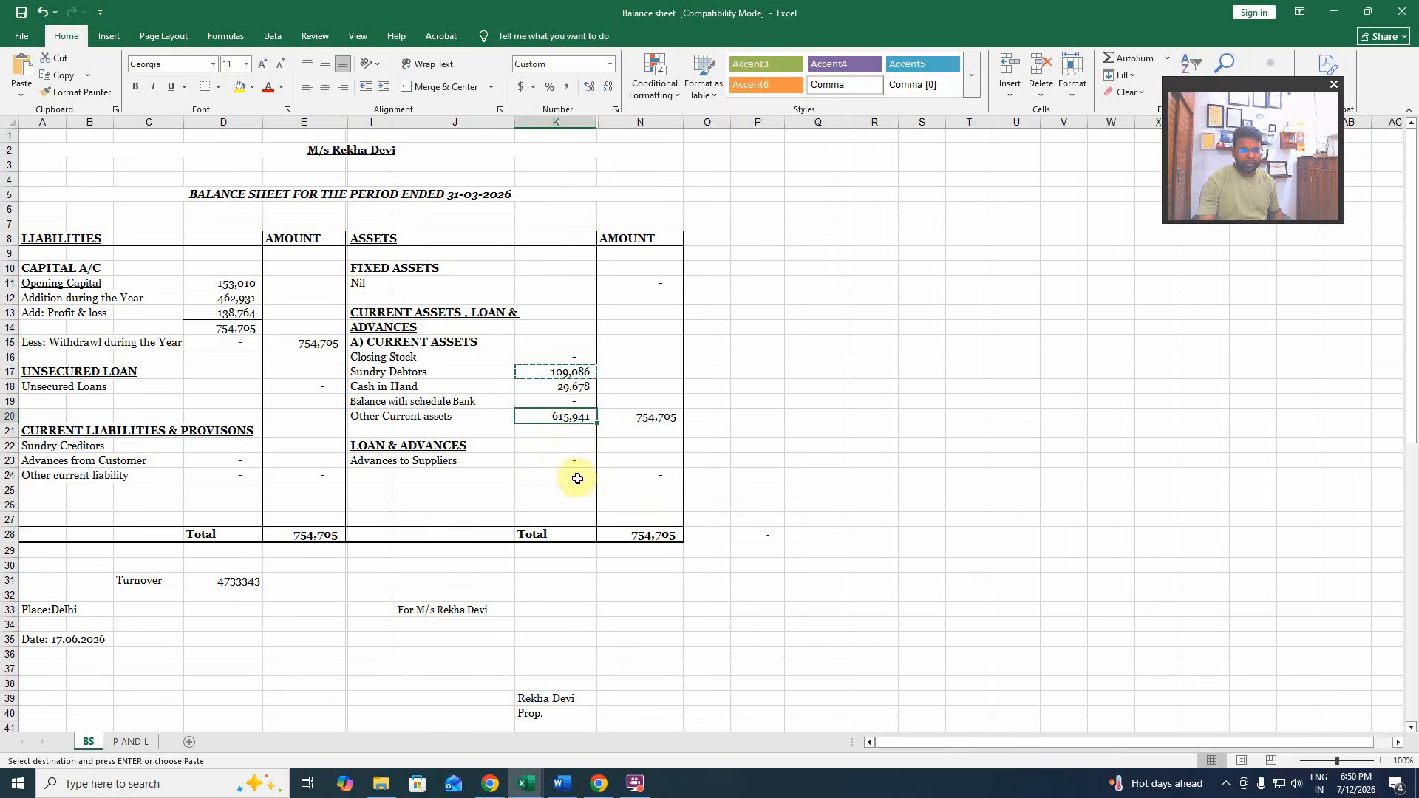
key("alt+Tab")
scroll(628, 517, "down", 2)
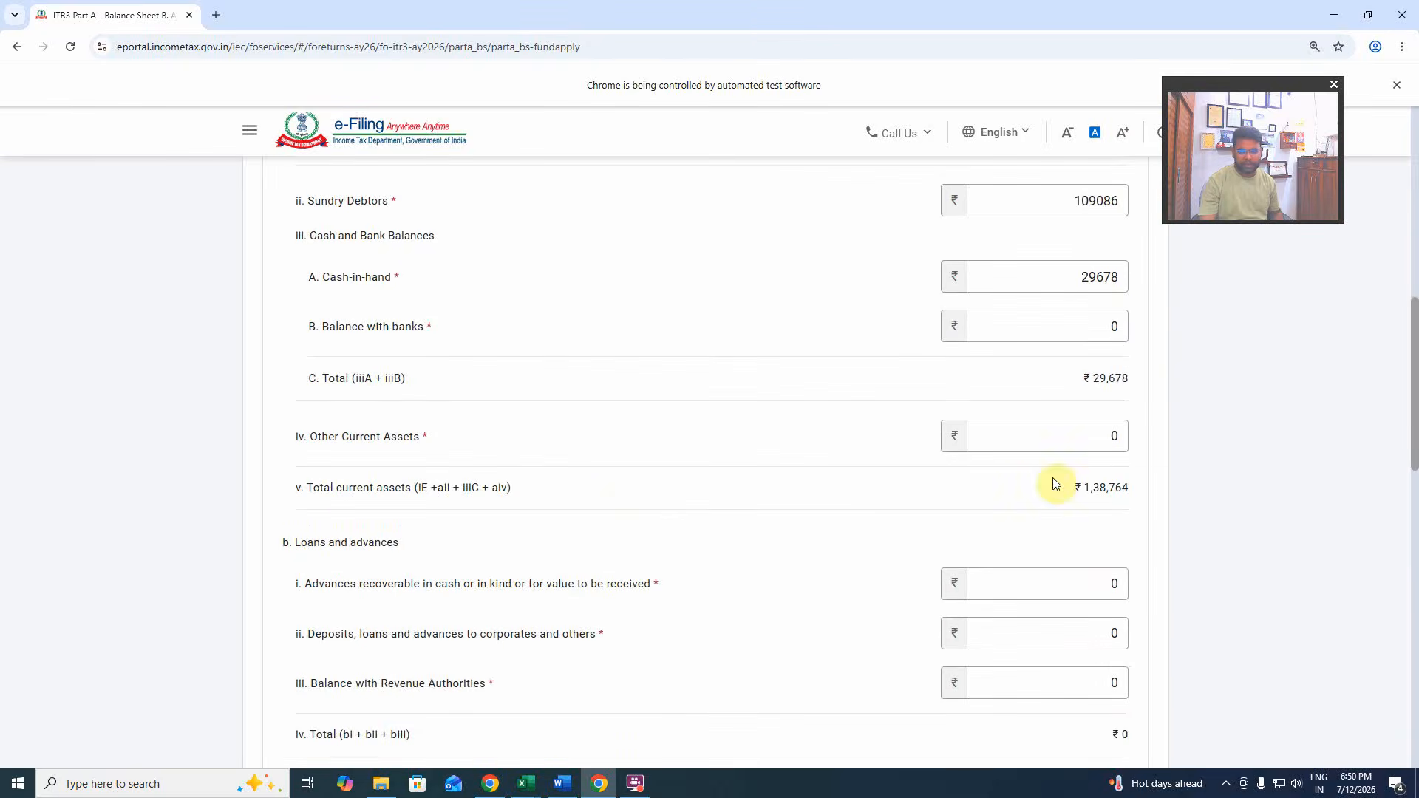
left_click(1019, 437)
key("alt+Tab")
key("alt+Tab")
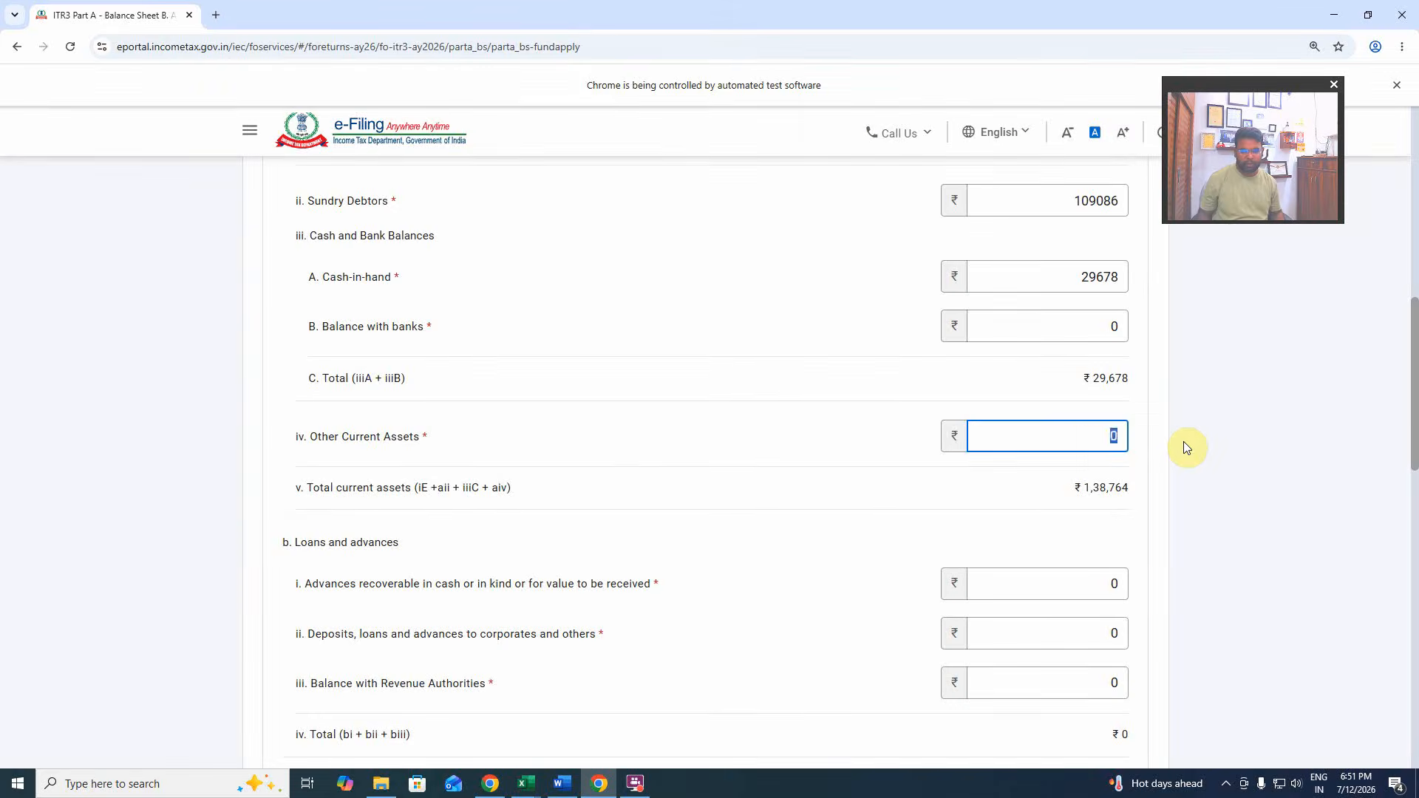
type("615")
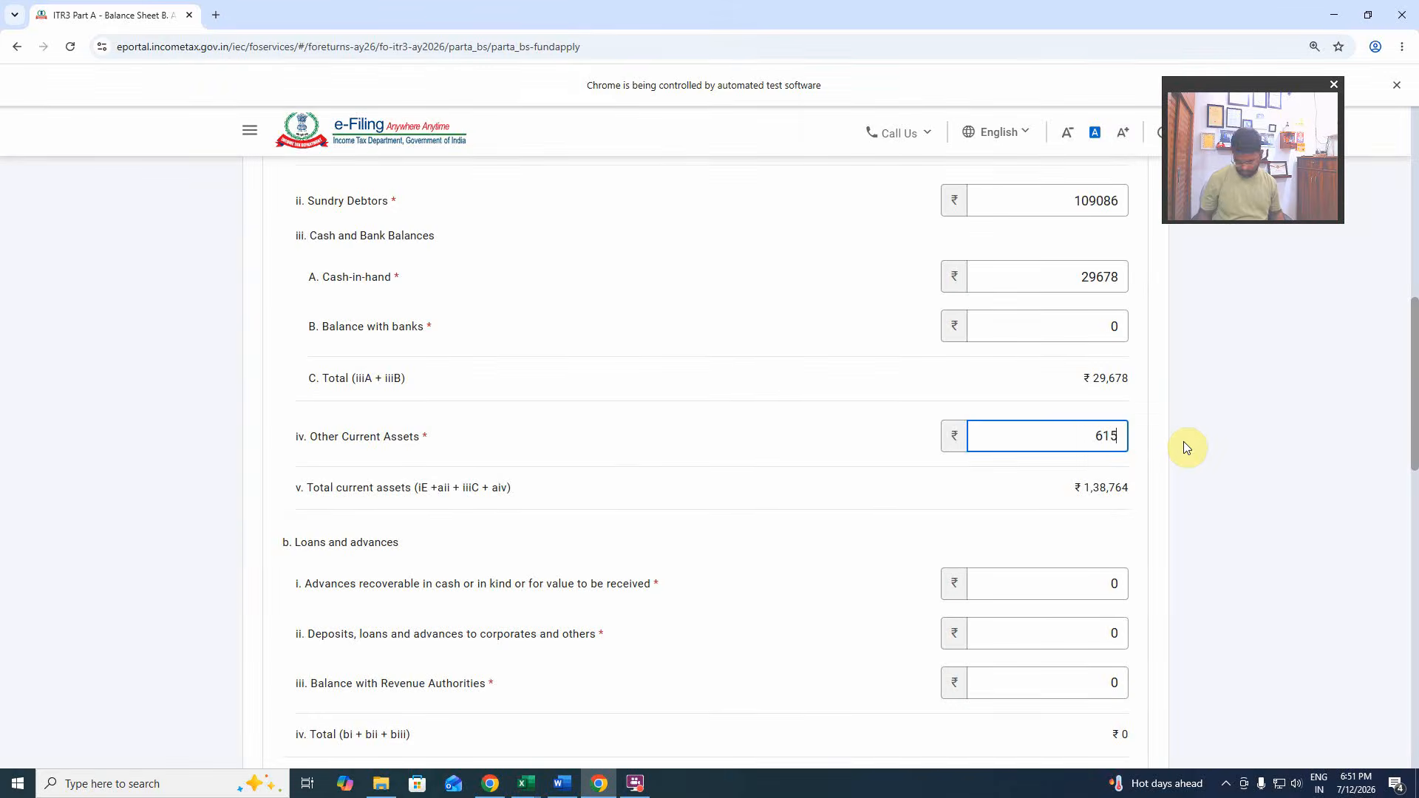
type("941")
left_click(626, 479)
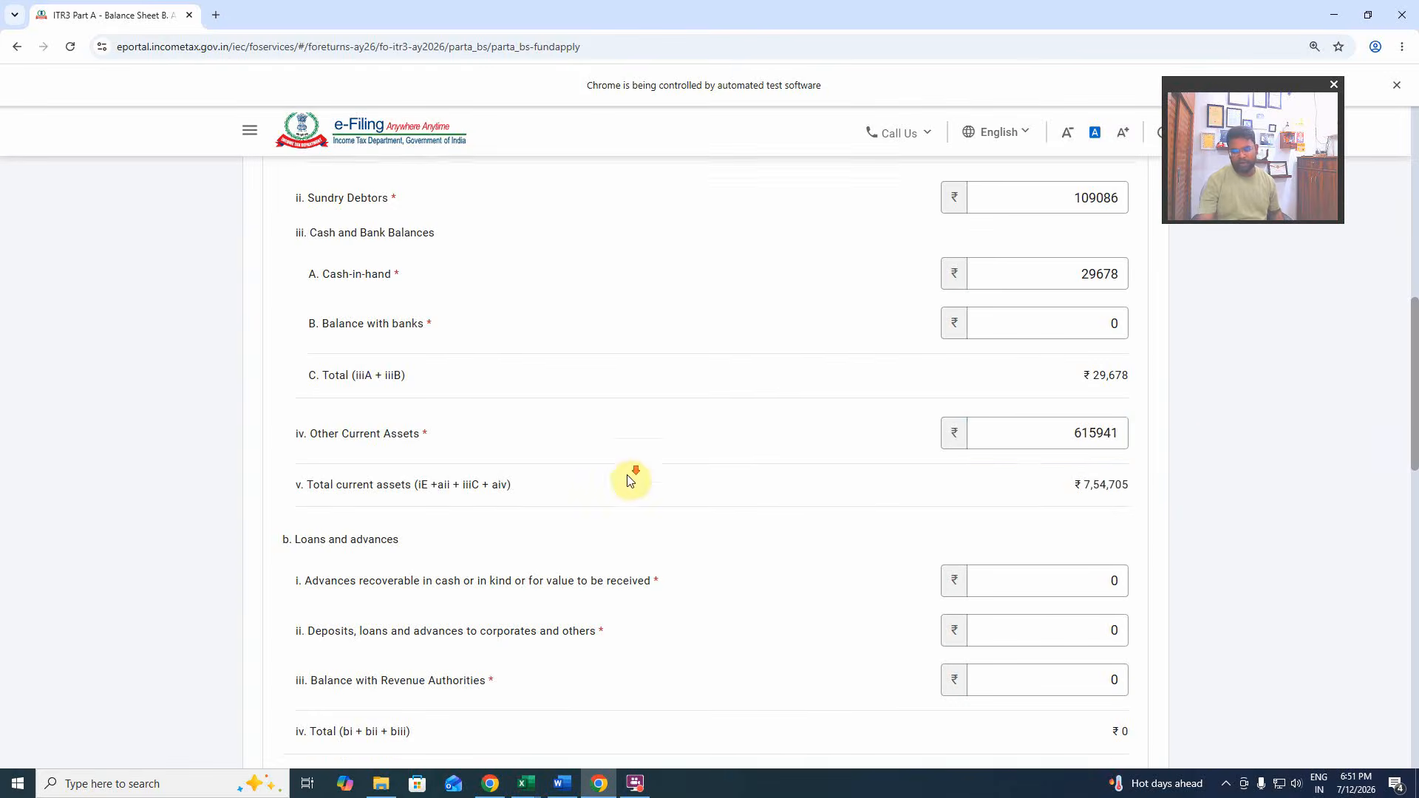
Save the Application of Funds section and confirm the Part A - Balance Sheet schedule.
scroll(633, 481, "down", 14)
left_click(1097, 609)
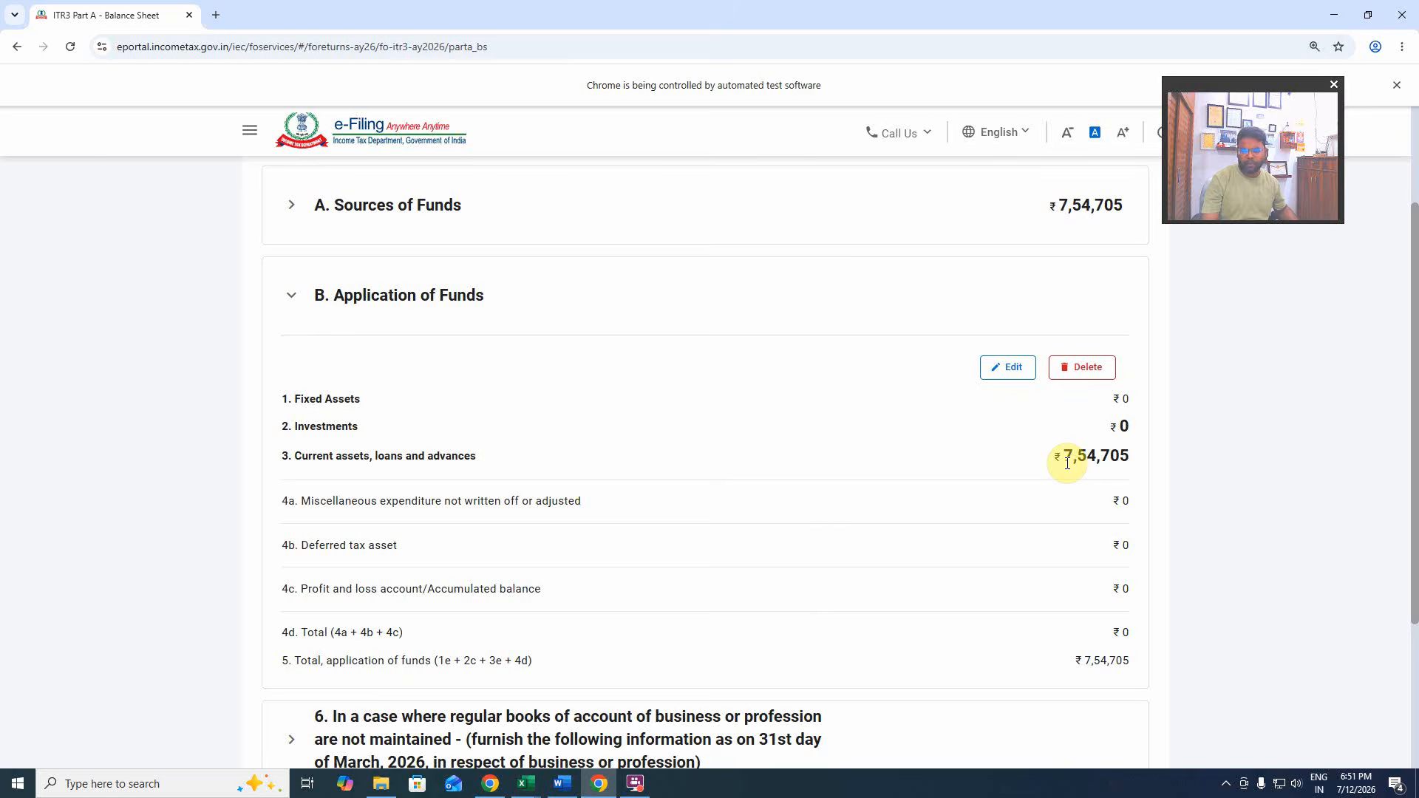
scroll(1083, 572, "down", 3)
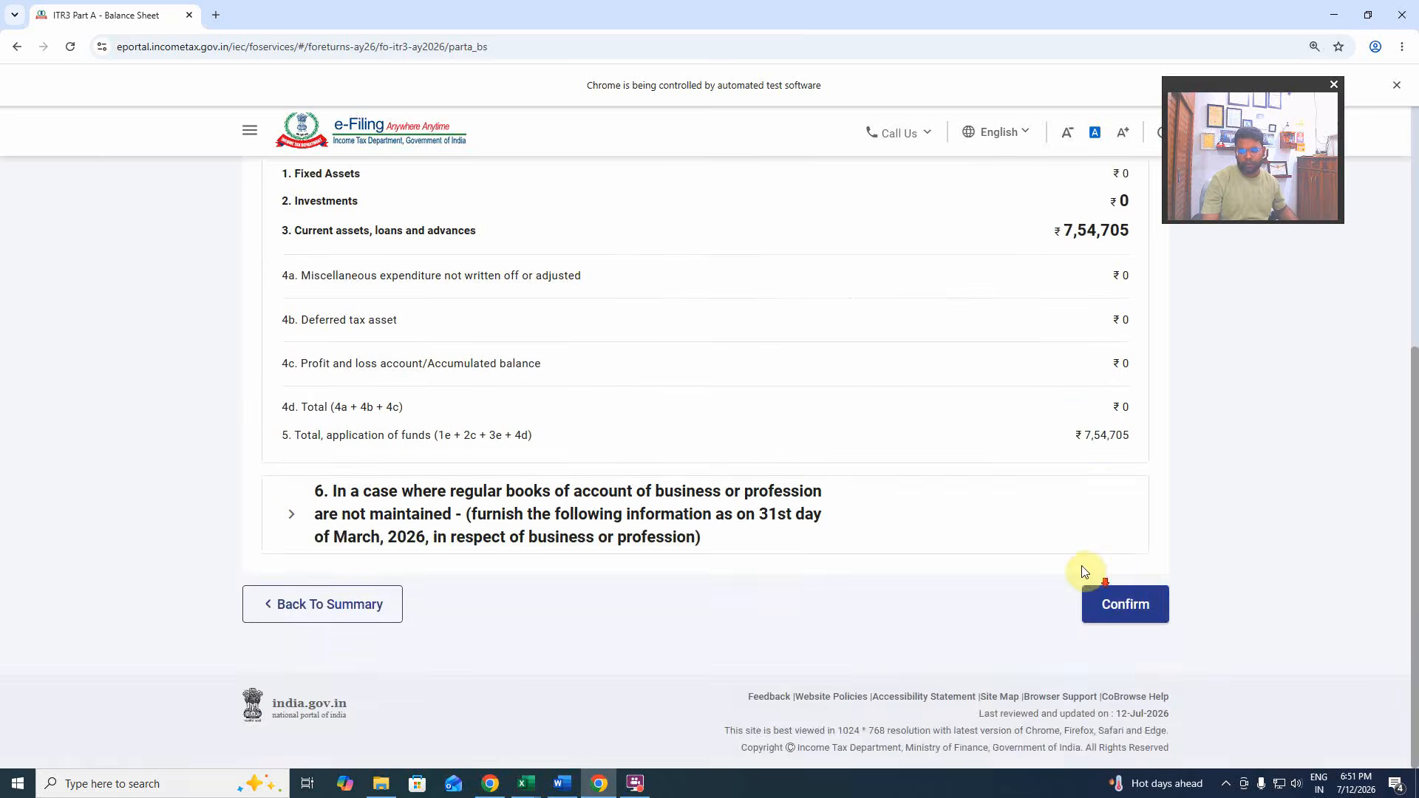
left_click(1132, 604)
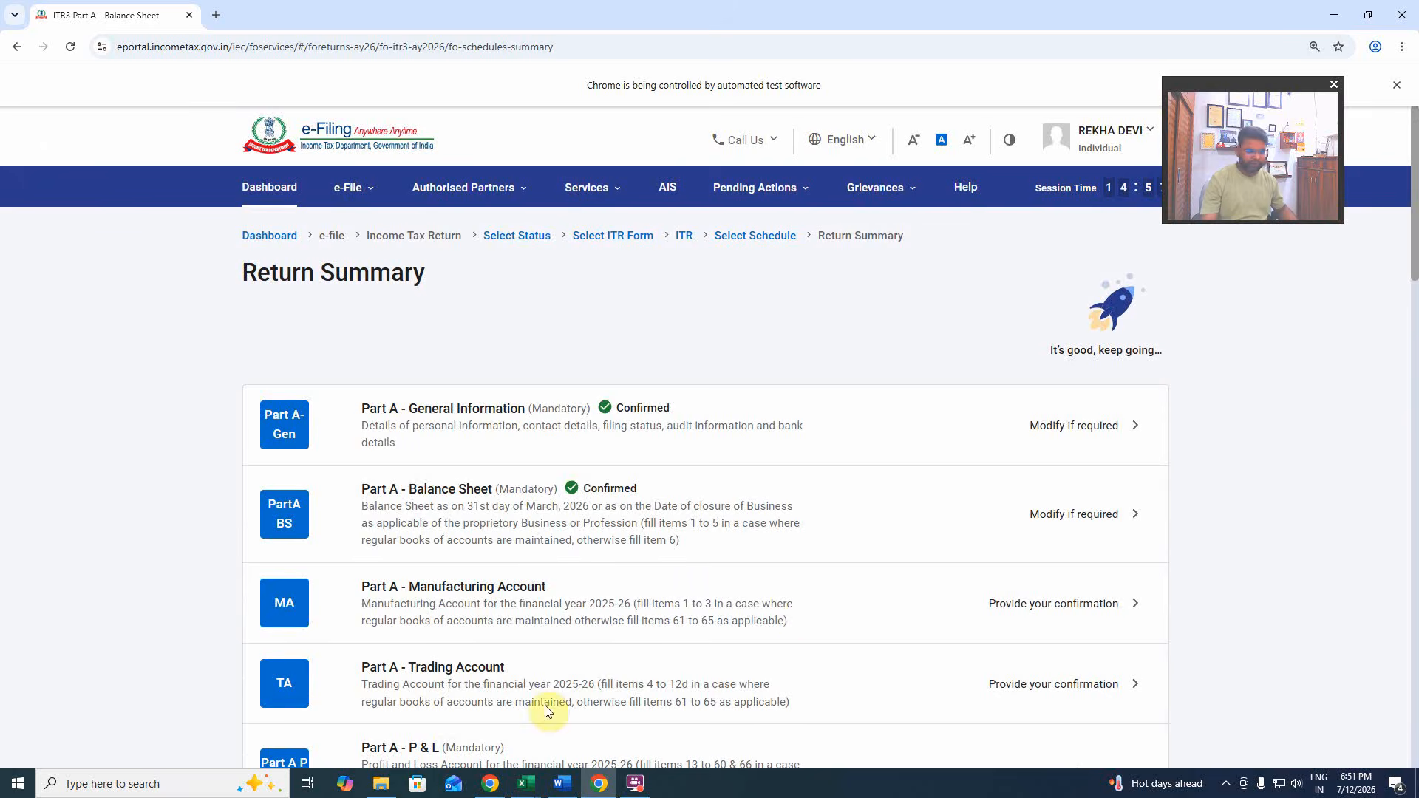
Open Part A - Manufacturing Account from the return summary and confirm it with its fields left blank.
left_click(525, 783)
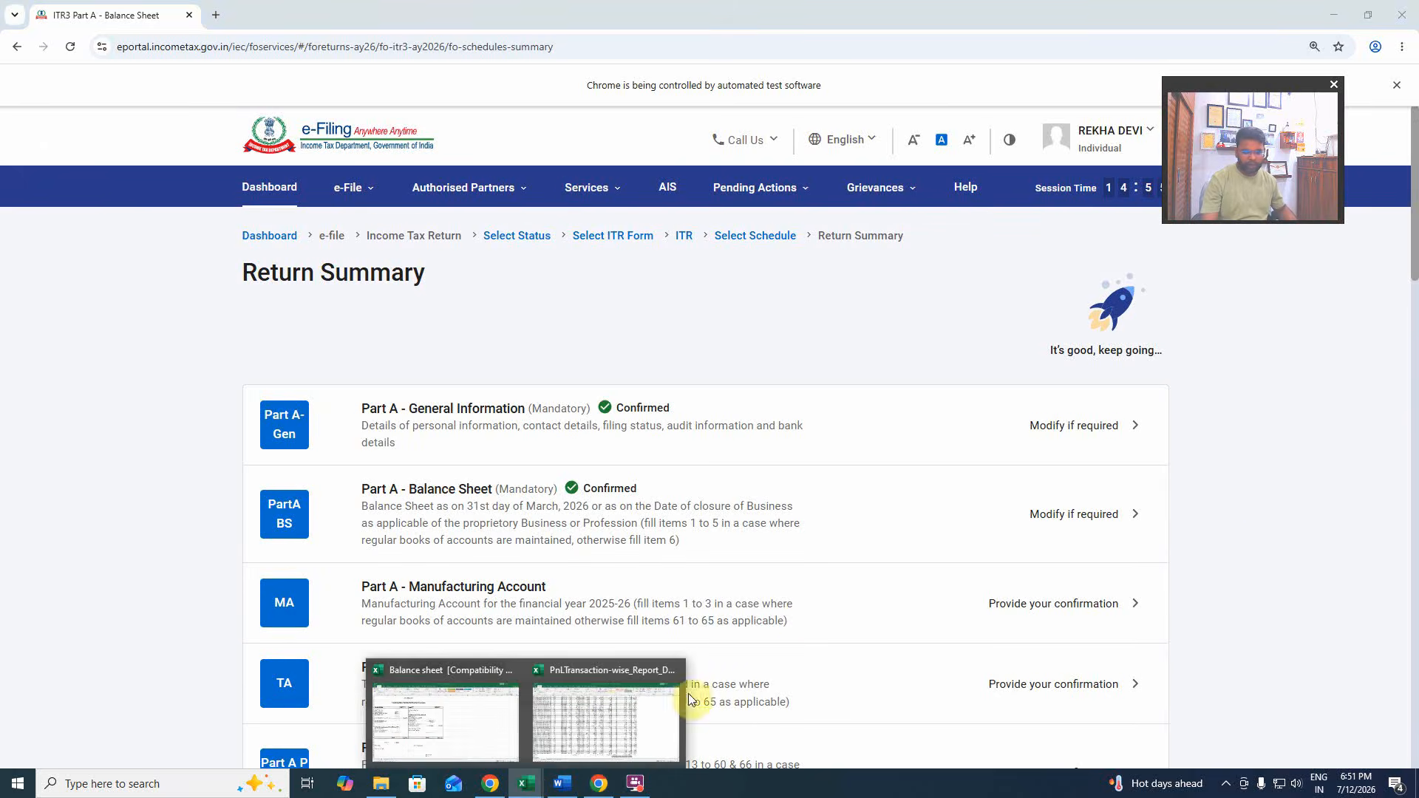
left_click(1246, 458)
scroll(625, 599, "down", 3)
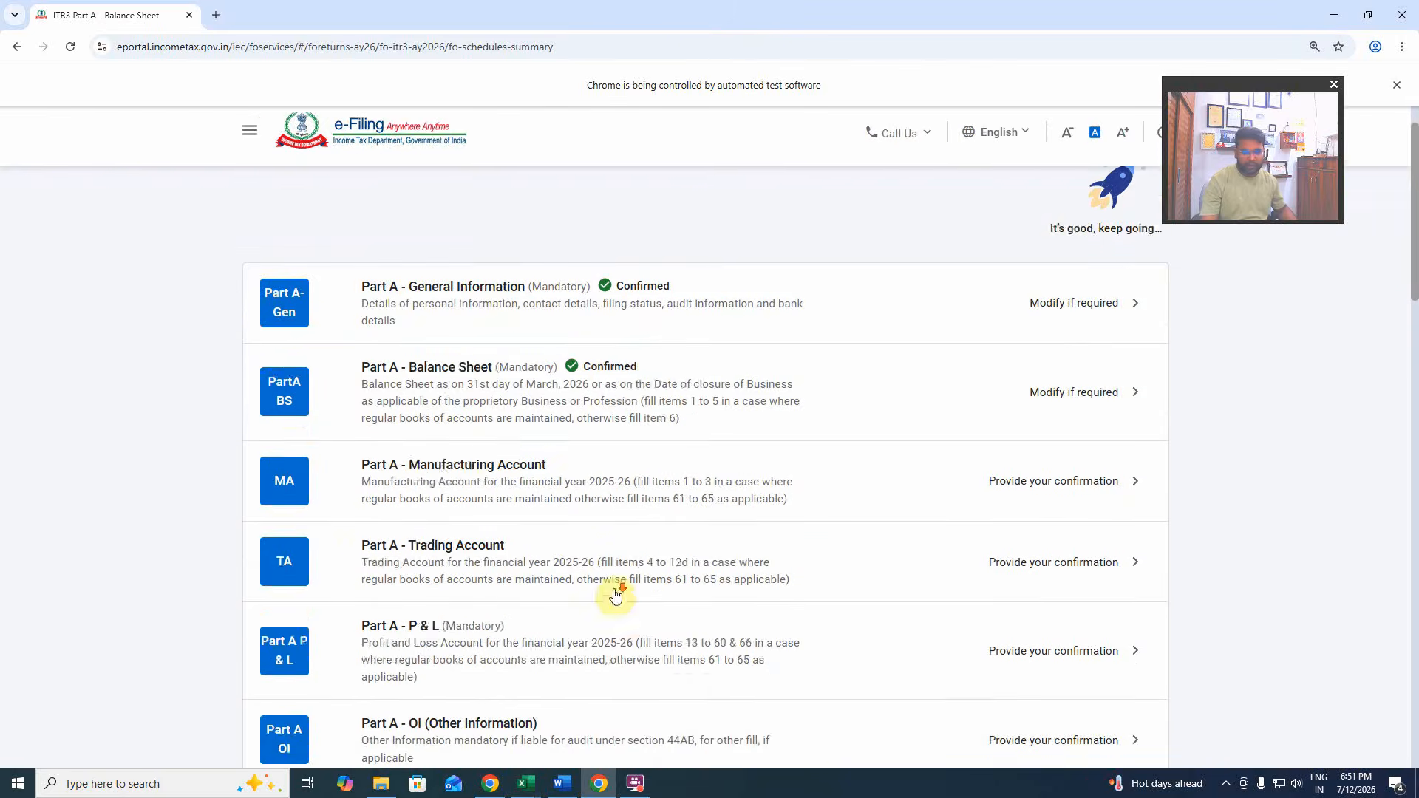
left_click(1069, 433)
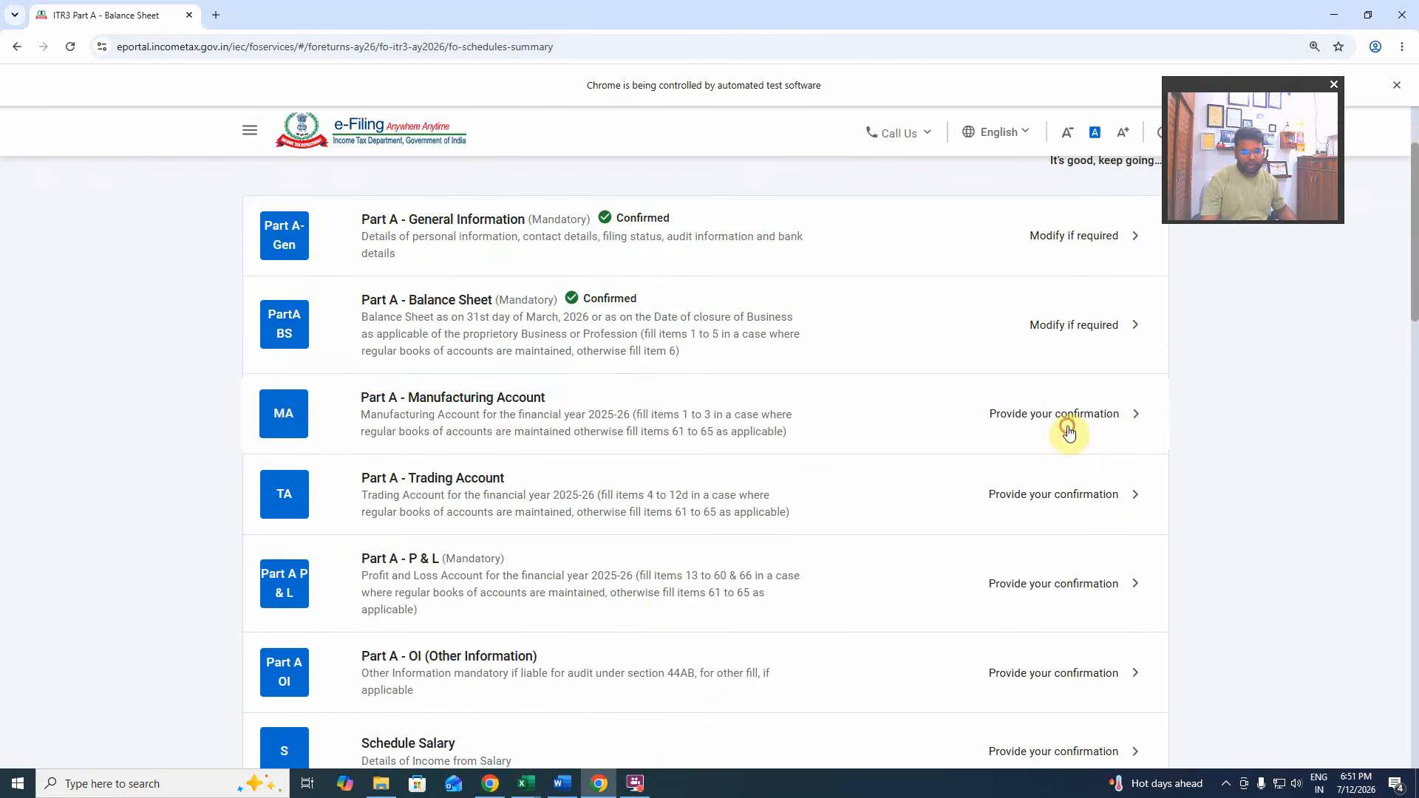
scroll(1027, 475, "down", 6)
left_click(1113, 599)
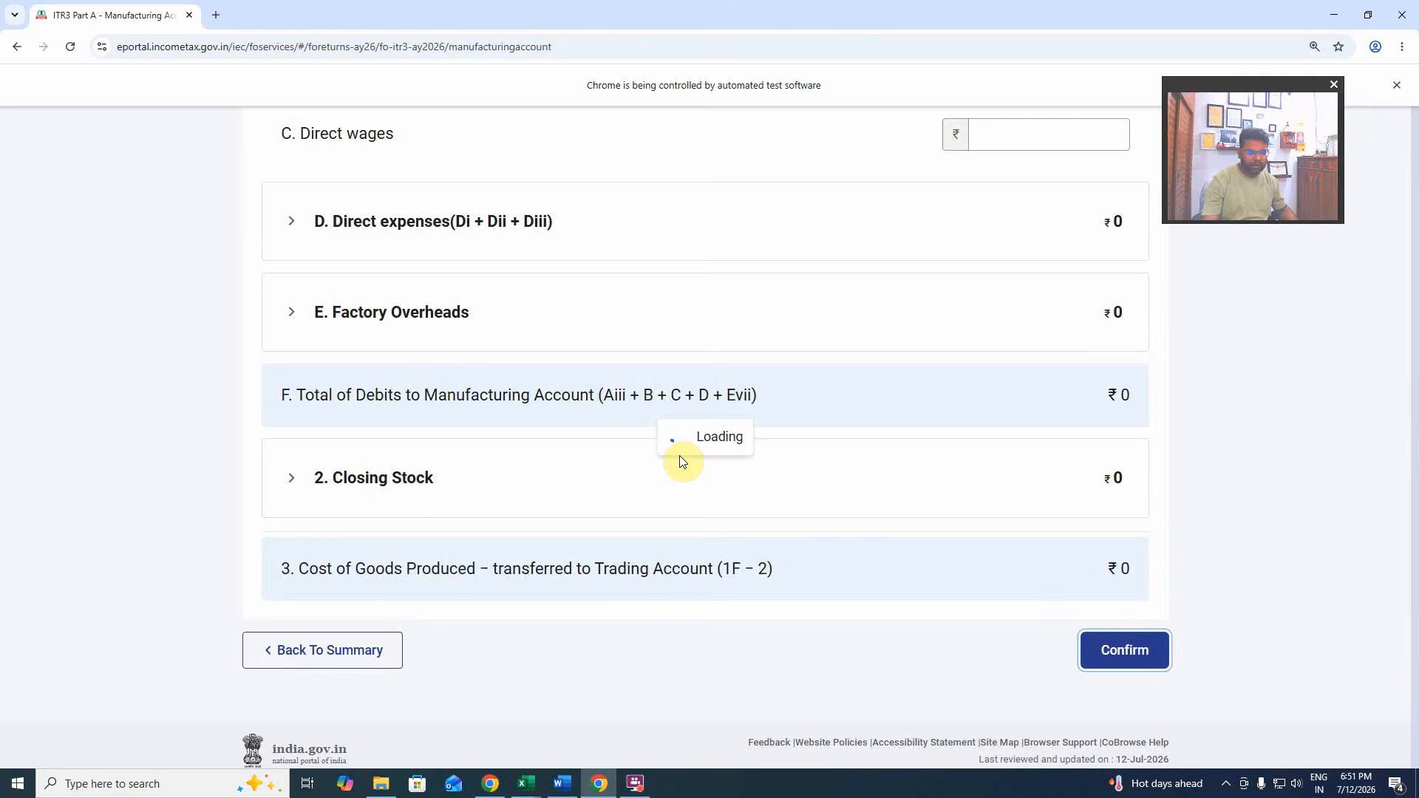
Open Part A - Trading Account from the return summary.
scroll(604, 506, "up", 7)
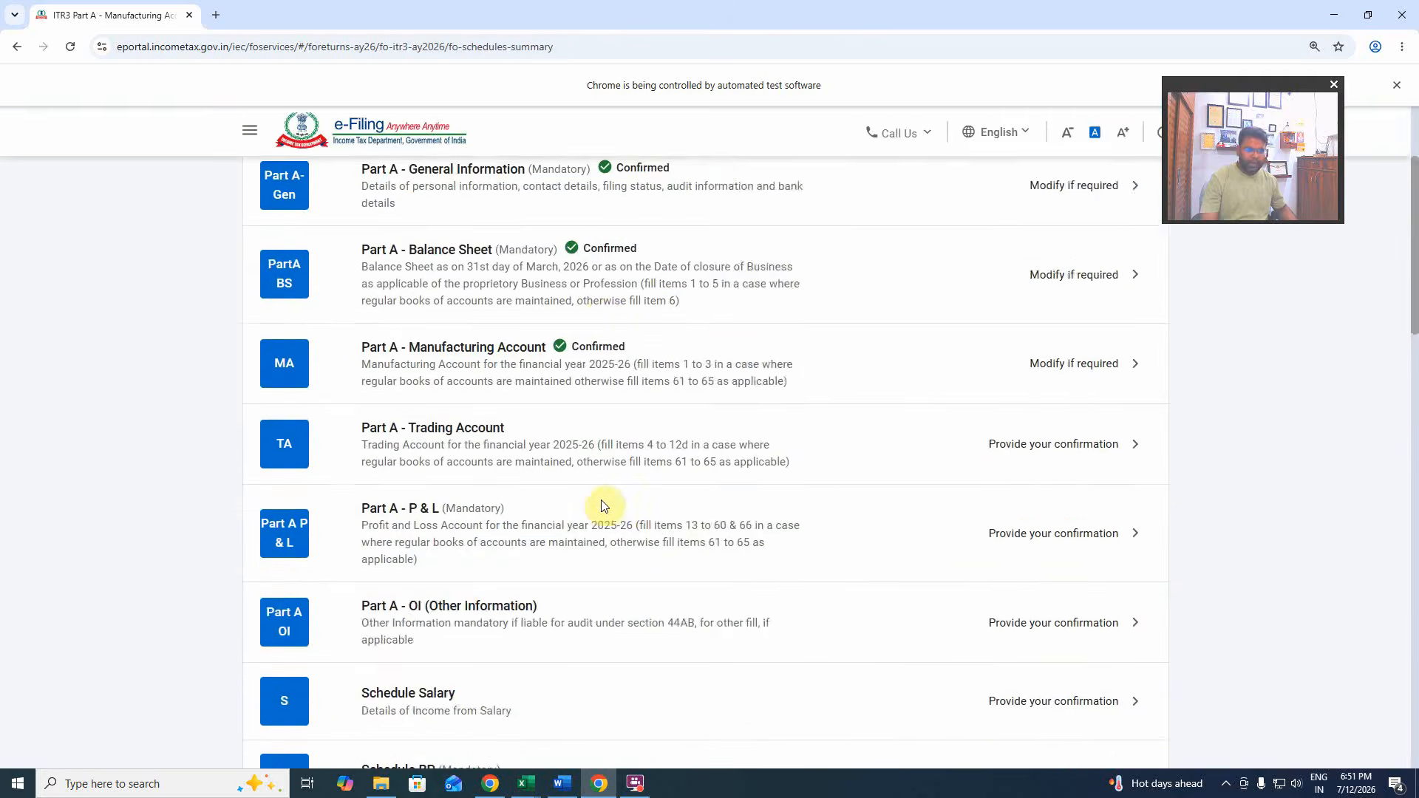
scroll(603, 506, "down", 3)
left_click(1008, 415)
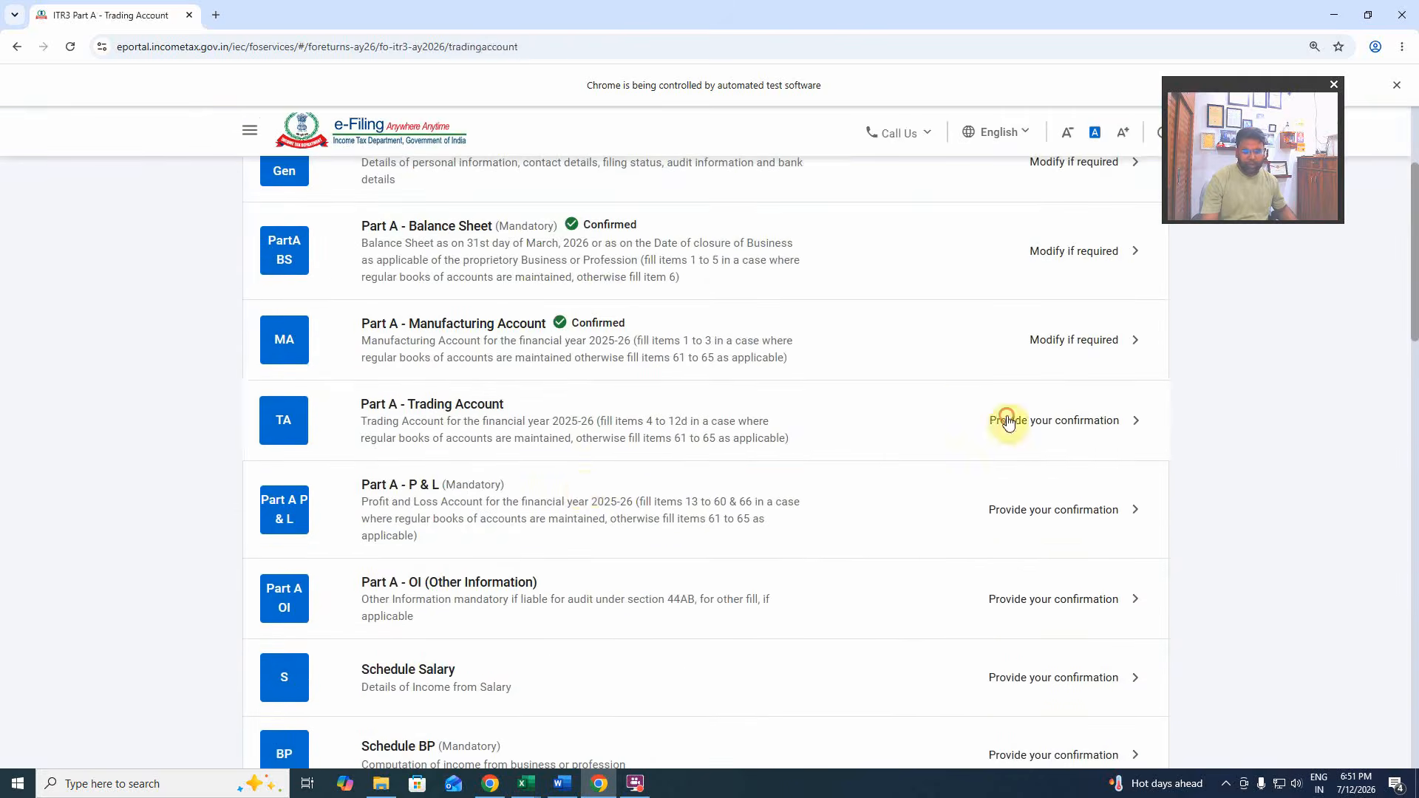
Find the intraday turnover field in the Trading Account and look up the matching figure on the P AND L sheet in Excel.
scroll(856, 465, "up", 1)
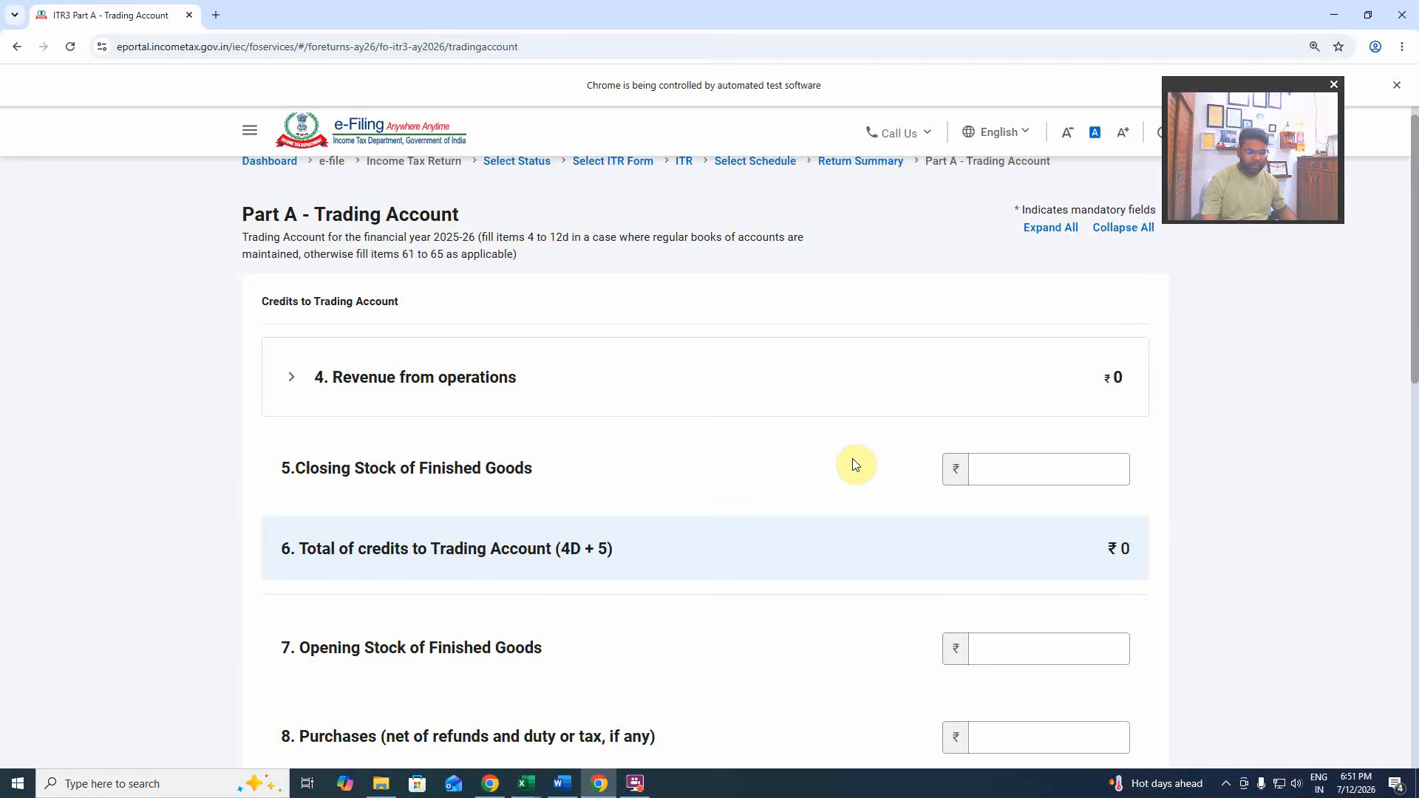
scroll(855, 464, "down", 12)
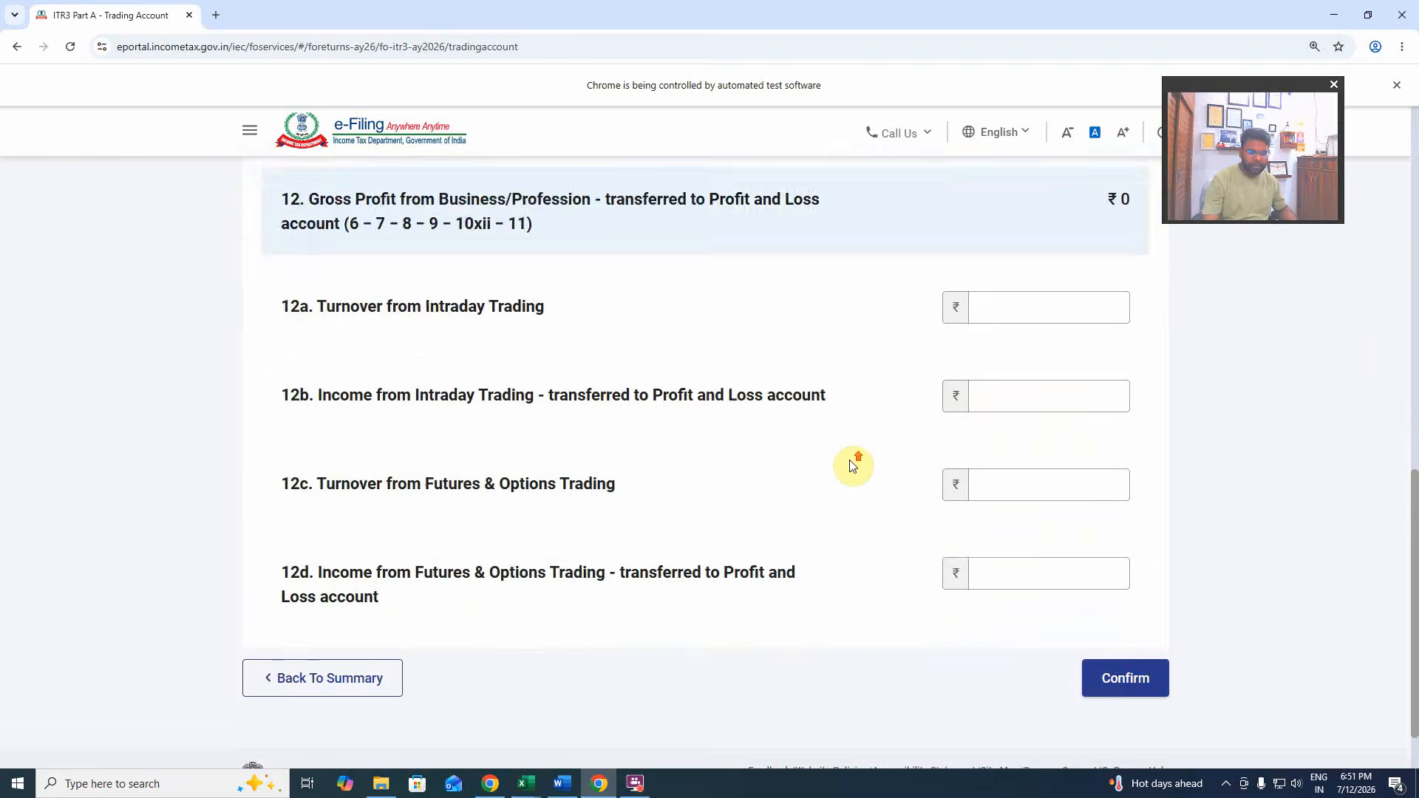
scroll(650, 362, "up", 1)
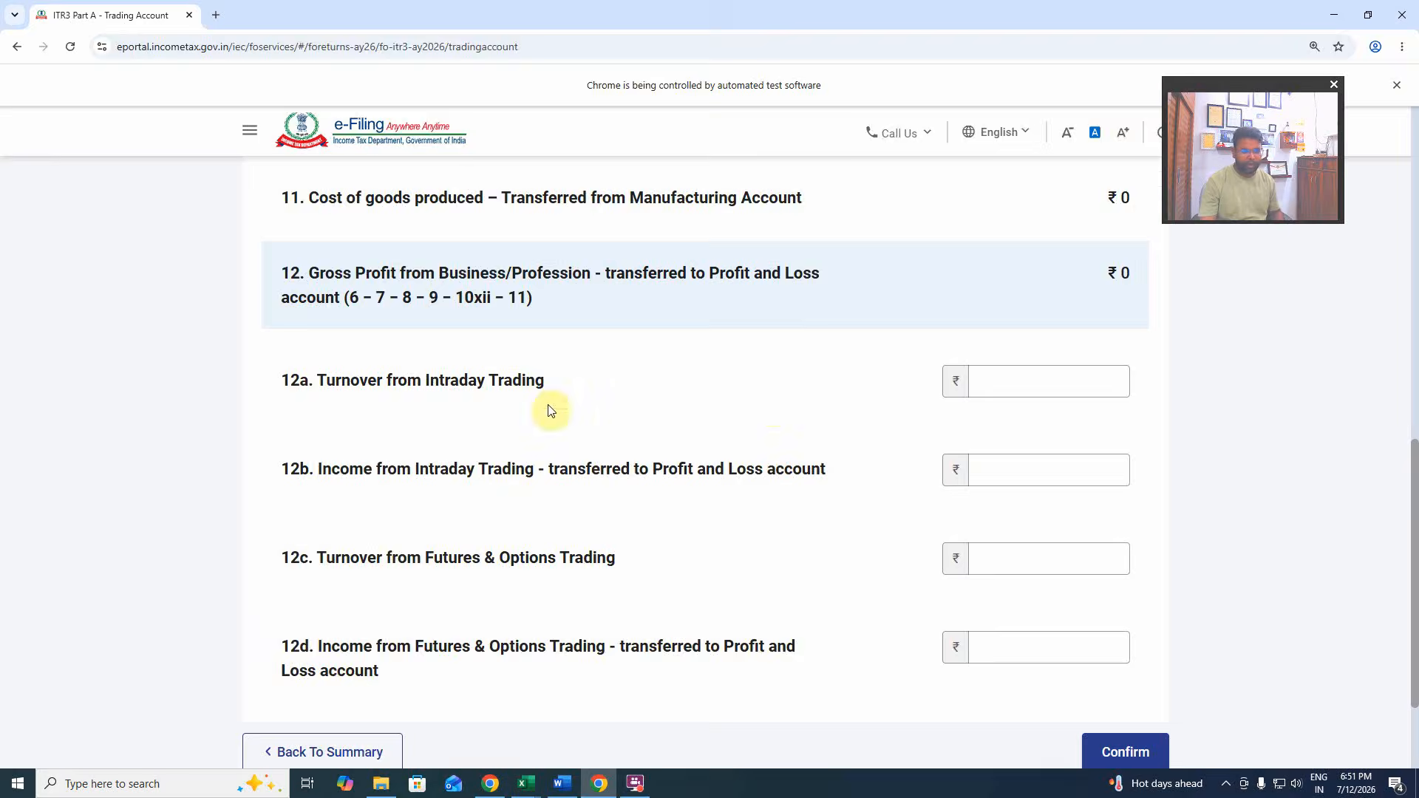
key("alt+Tab")
left_click(232, 586)
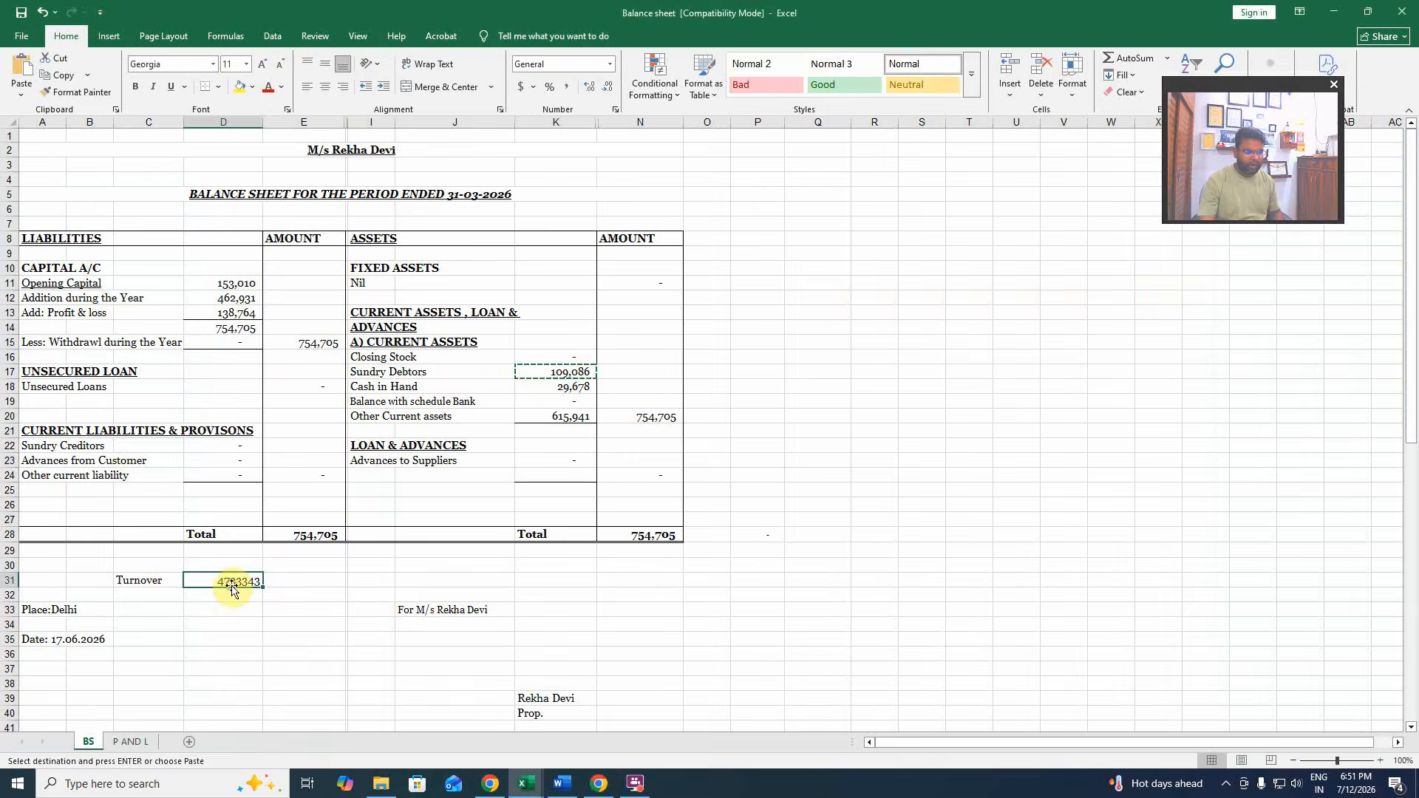
left_click(130, 741)
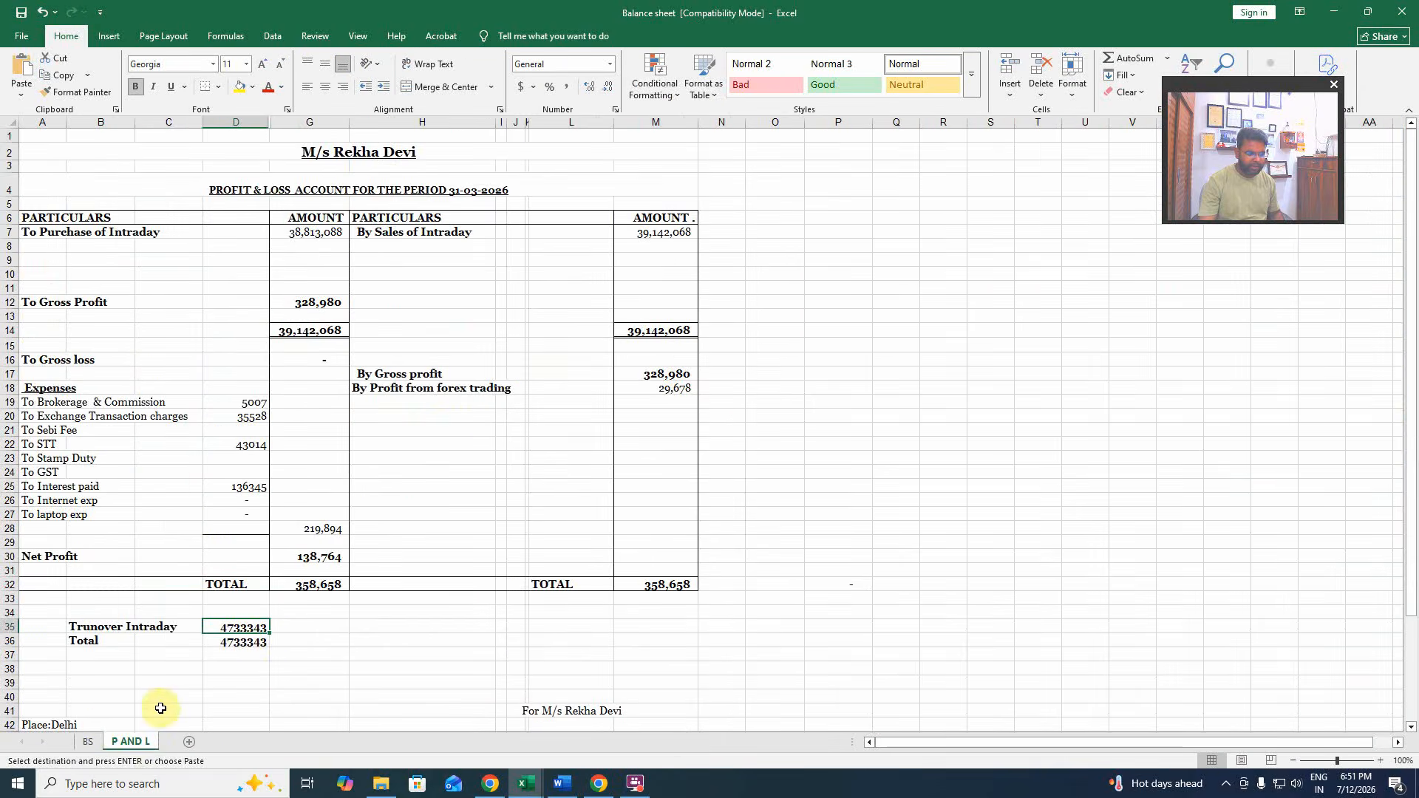
Clear the turnover label and its amount below the balance sheet on the BS sheet.
left_click(88, 741)
left_click(124, 582)
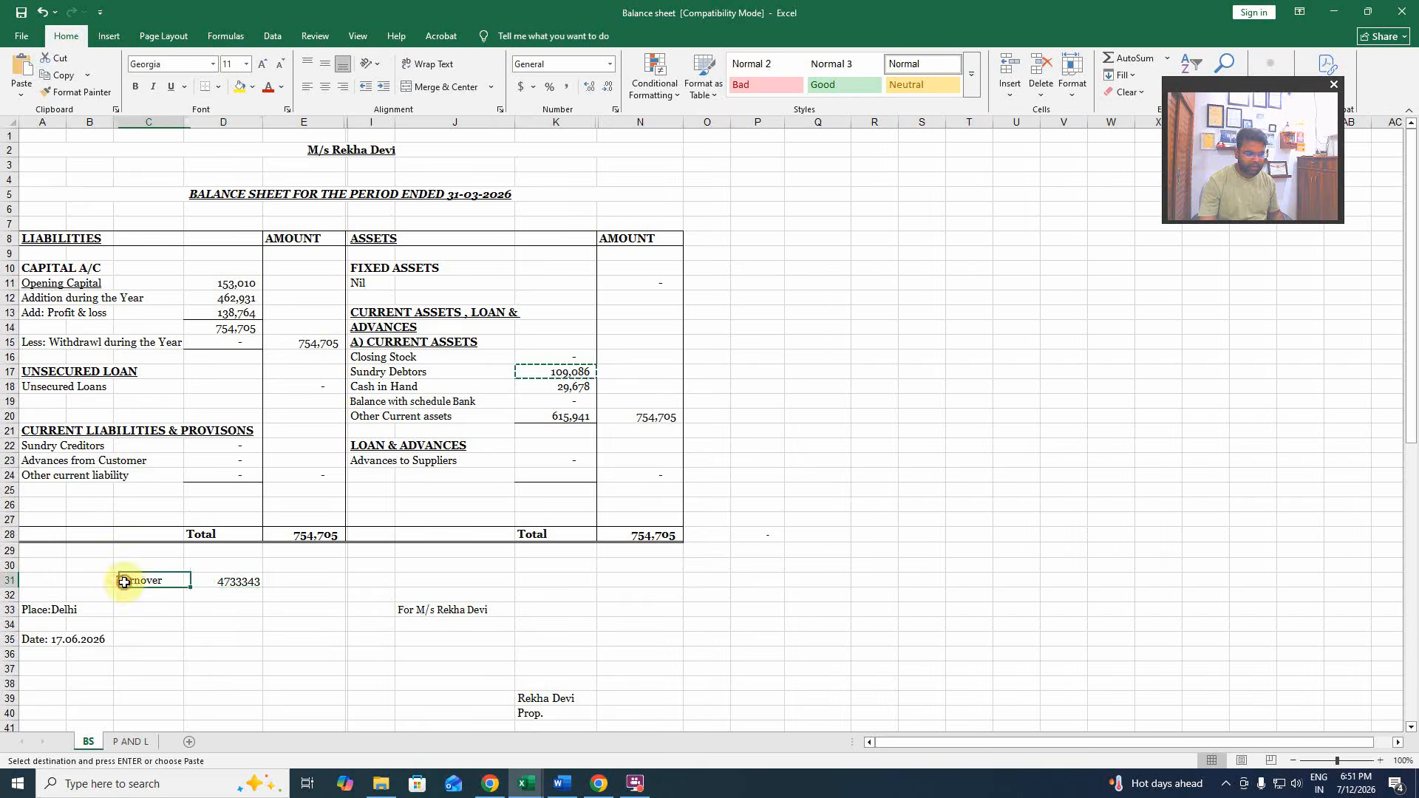
left_click_drag(124, 581, 235, 592)
key("Escape")
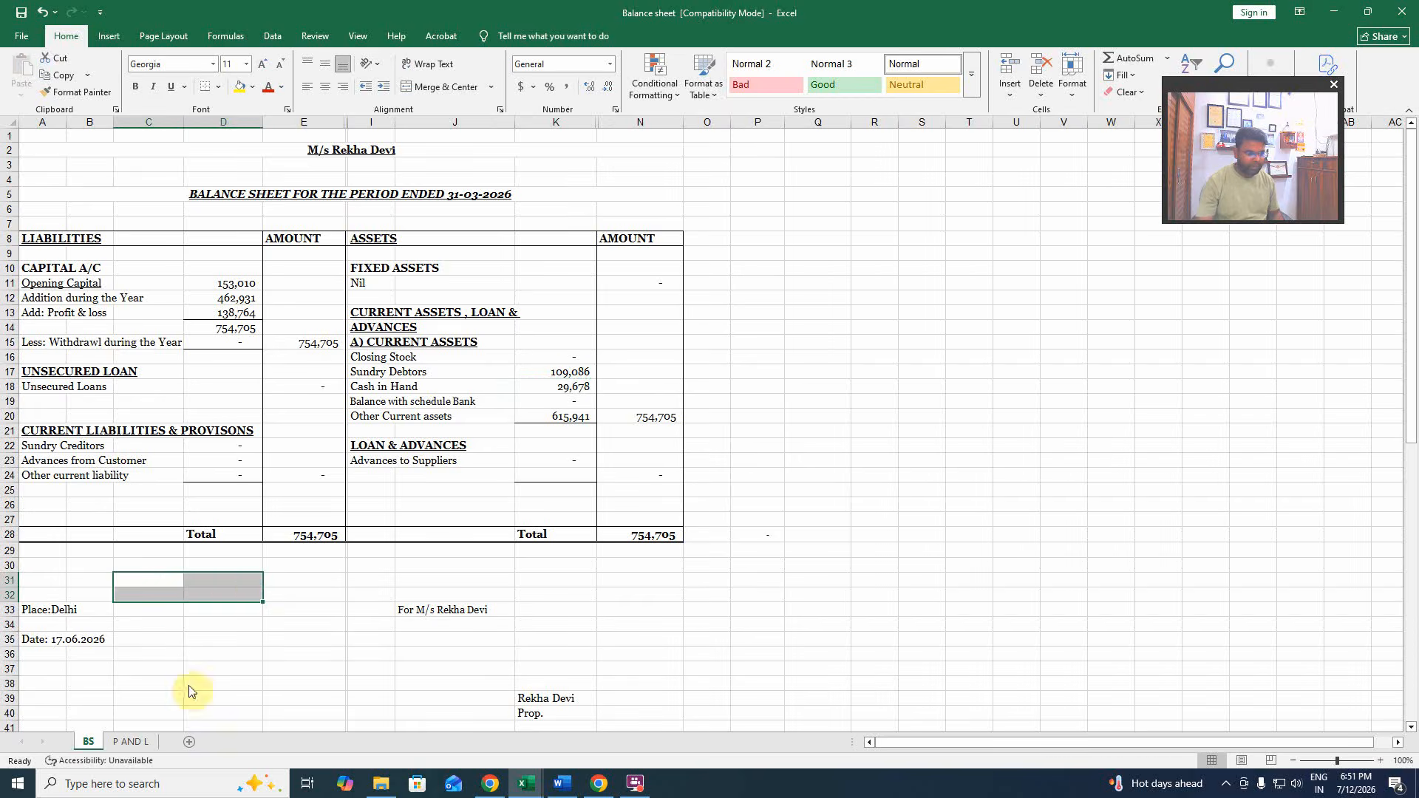
Check the intraday turnover on the P AND L sheet and enter 4733343 as 12a Turnover from Intraday Trading on the portal.
left_click(130, 741)
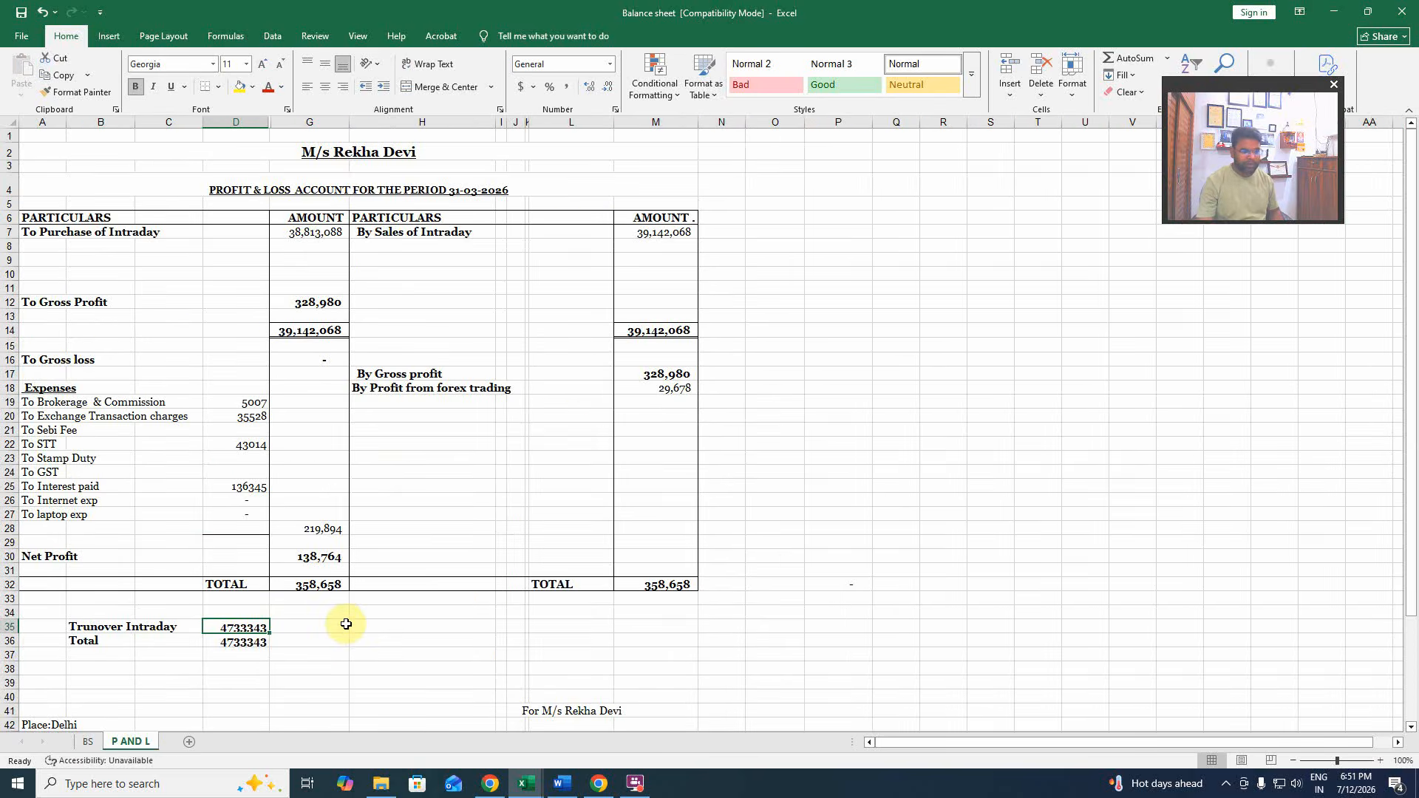
key("alt+Tab")
left_click(999, 380)
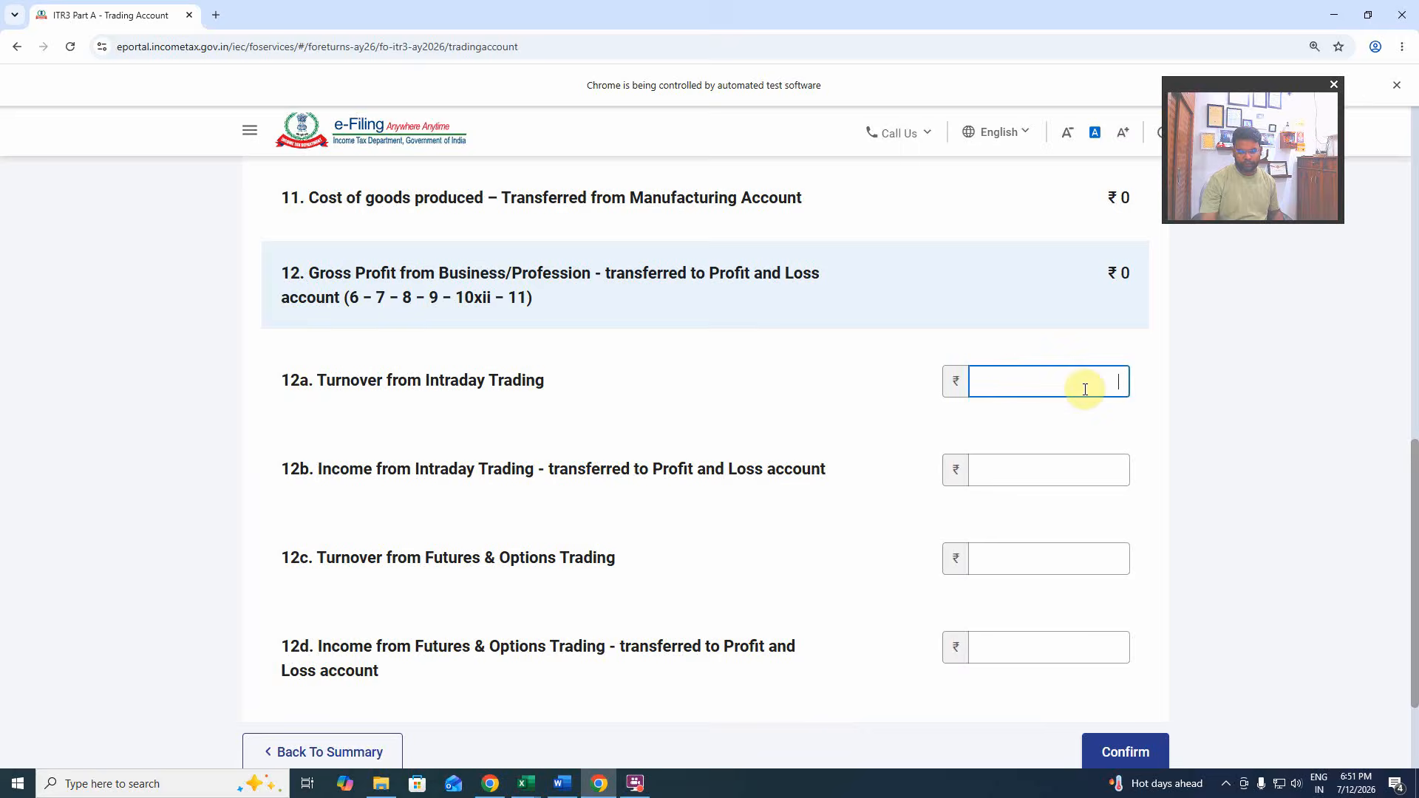
key("alt+Tab")
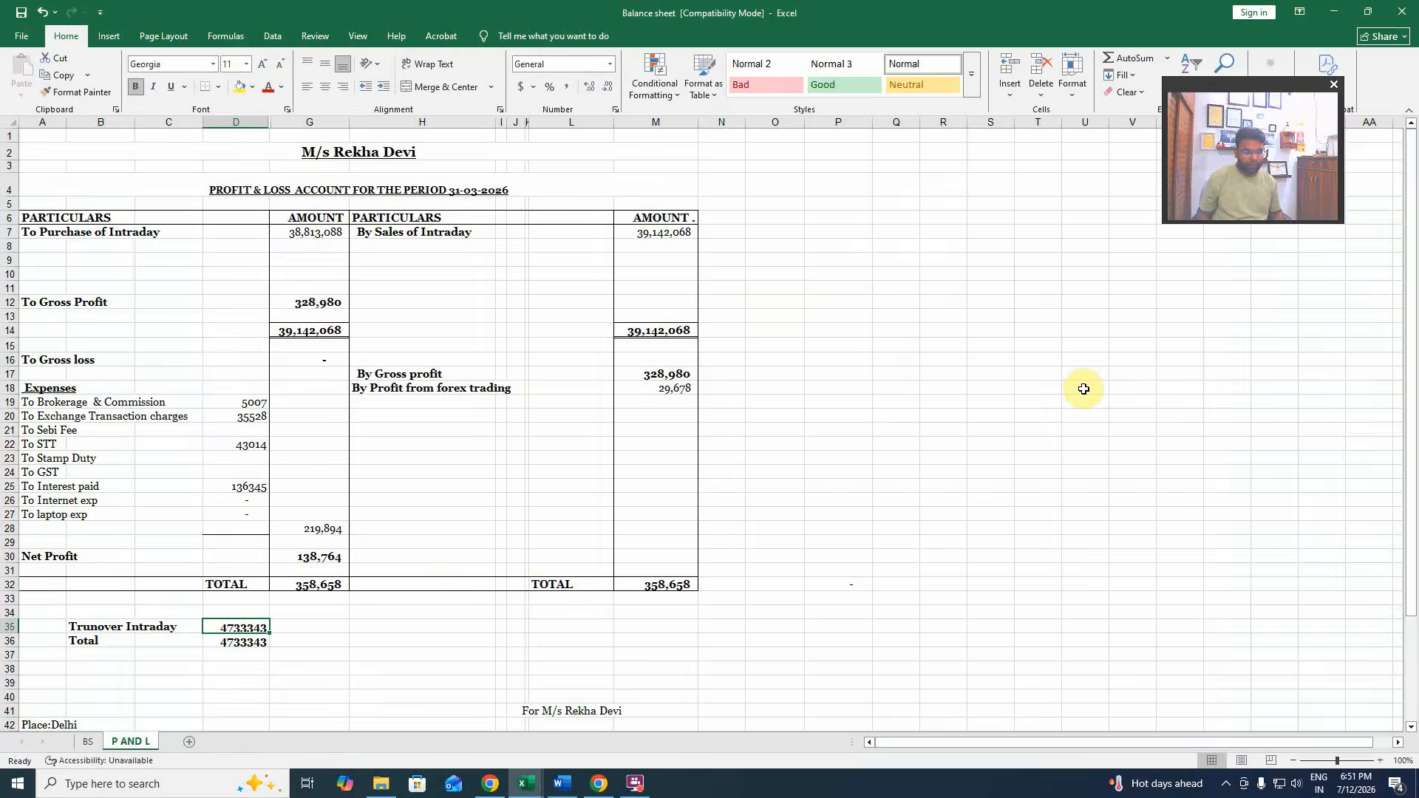
key("alt+Tab")
type("4")
key("alt+Tab")
key("alt+Tab")
type("733343")
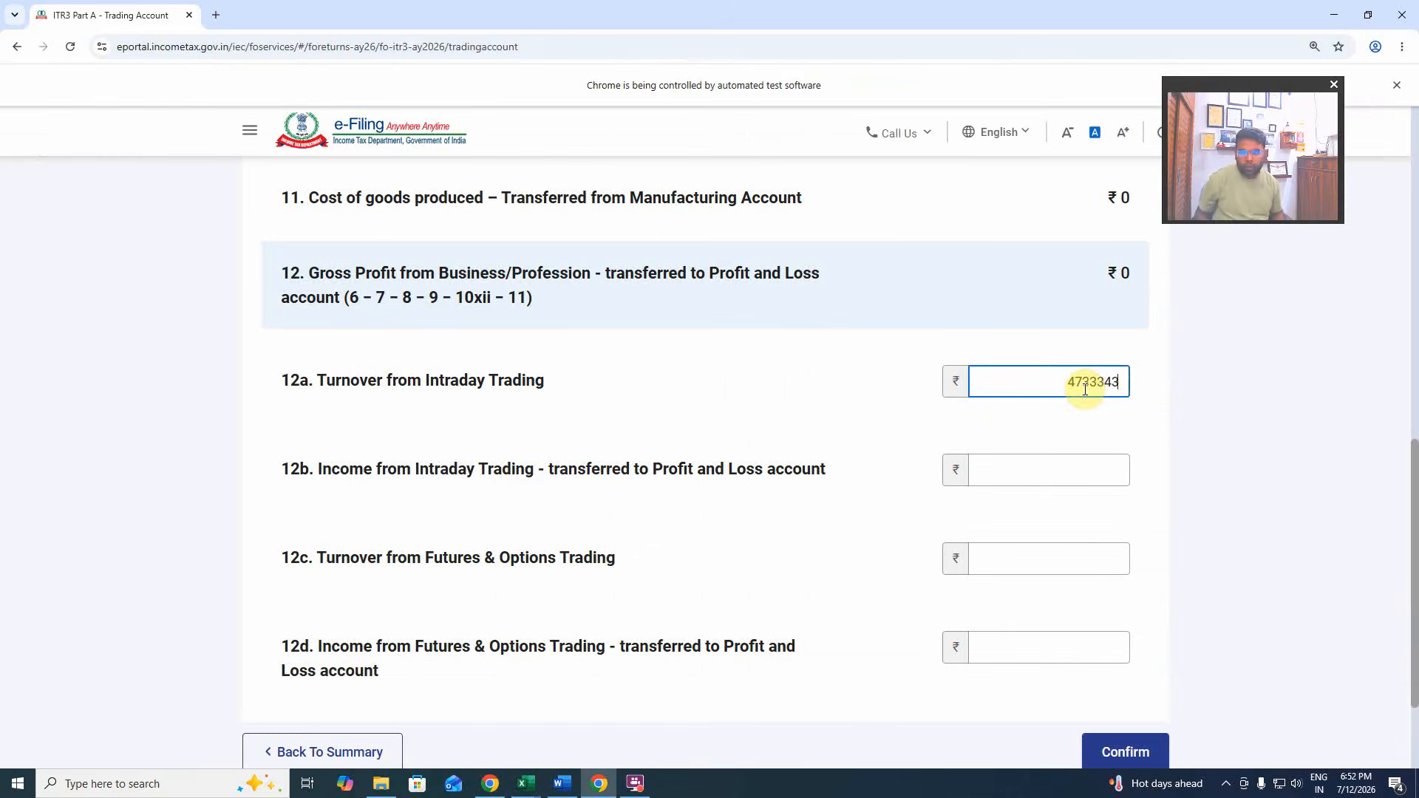
left_click(862, 427)
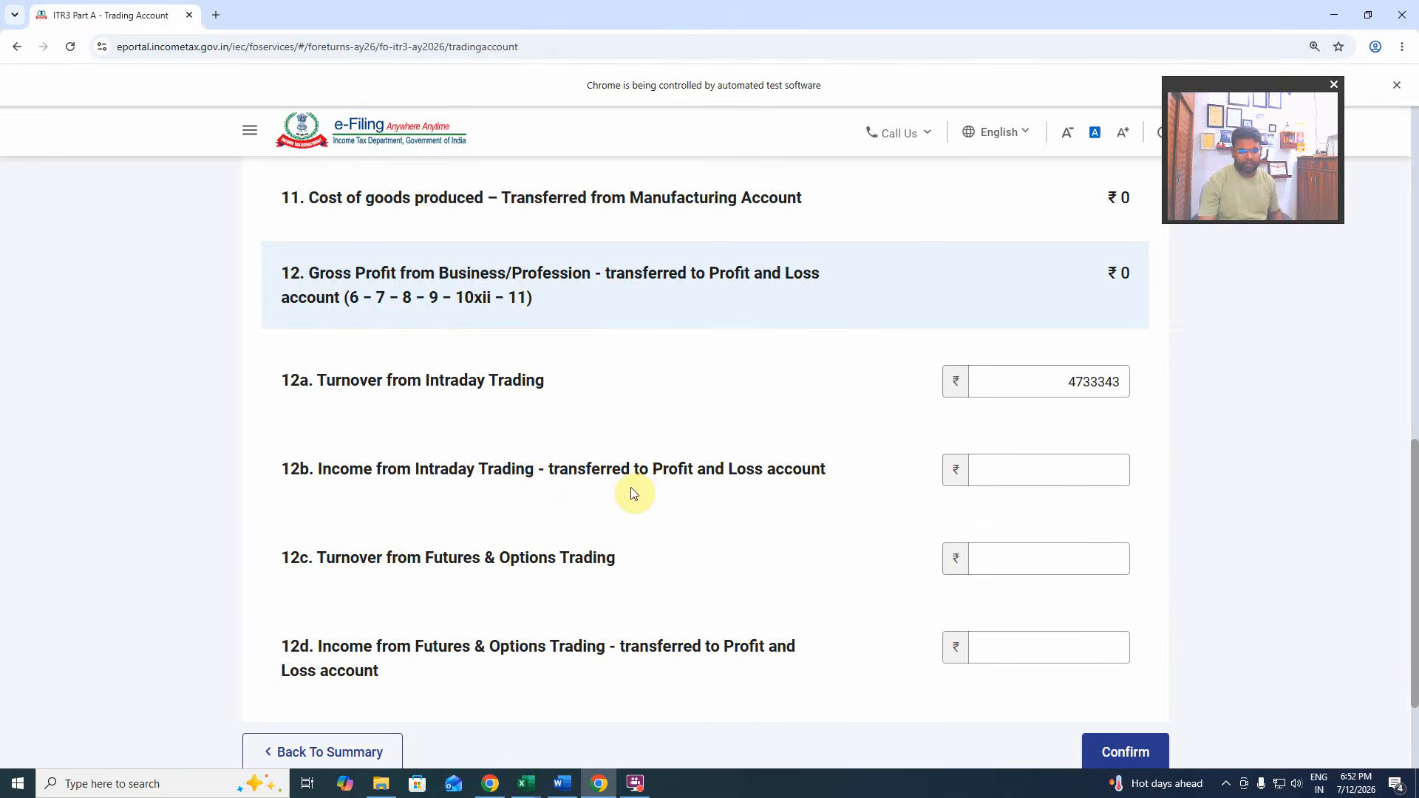
Look up the gross profit on the P AND L sheet and enter 328980 as 12b Income from Intraday Trading on the portal.
key("alt+Tab")
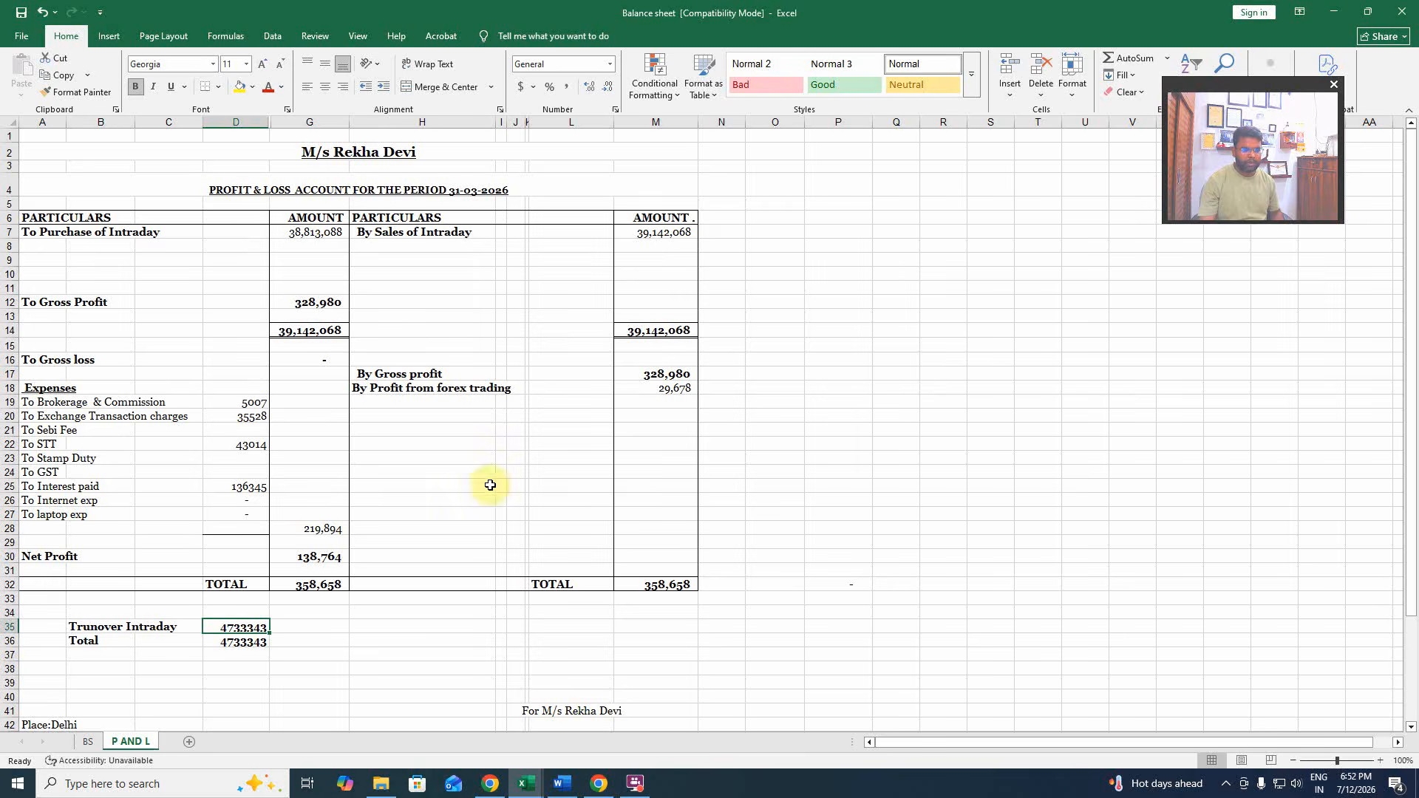
left_click(313, 302)
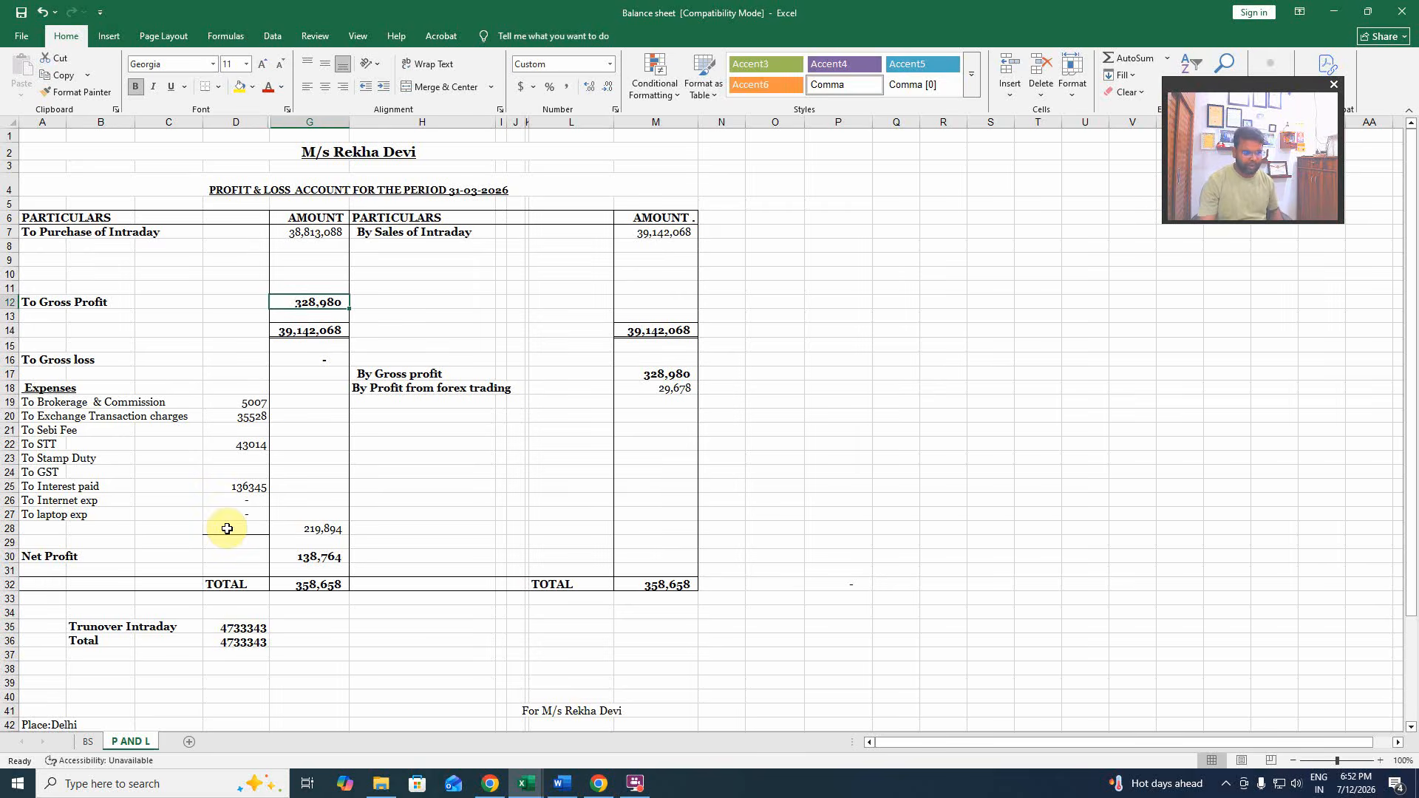
key("alt+Tab")
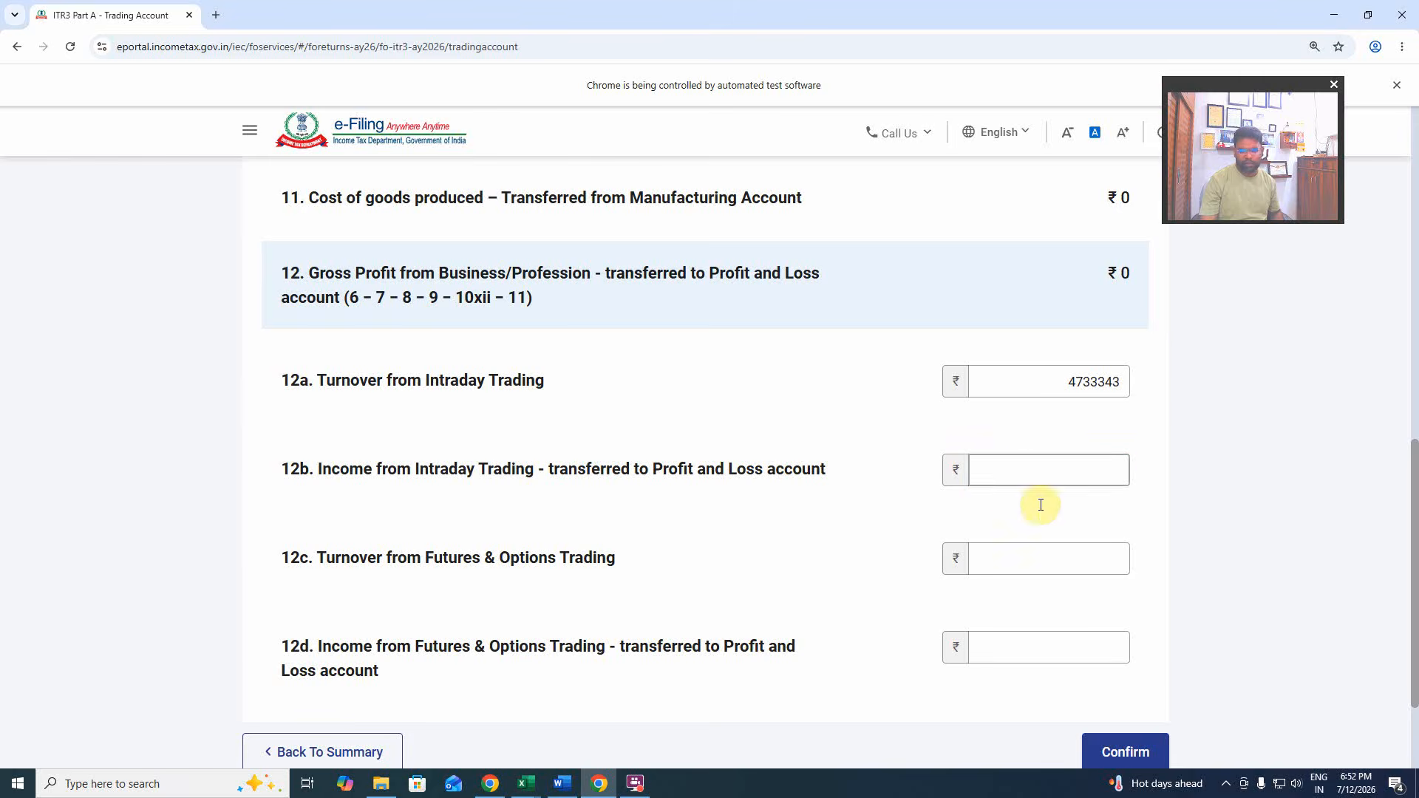
left_click(1014, 477)
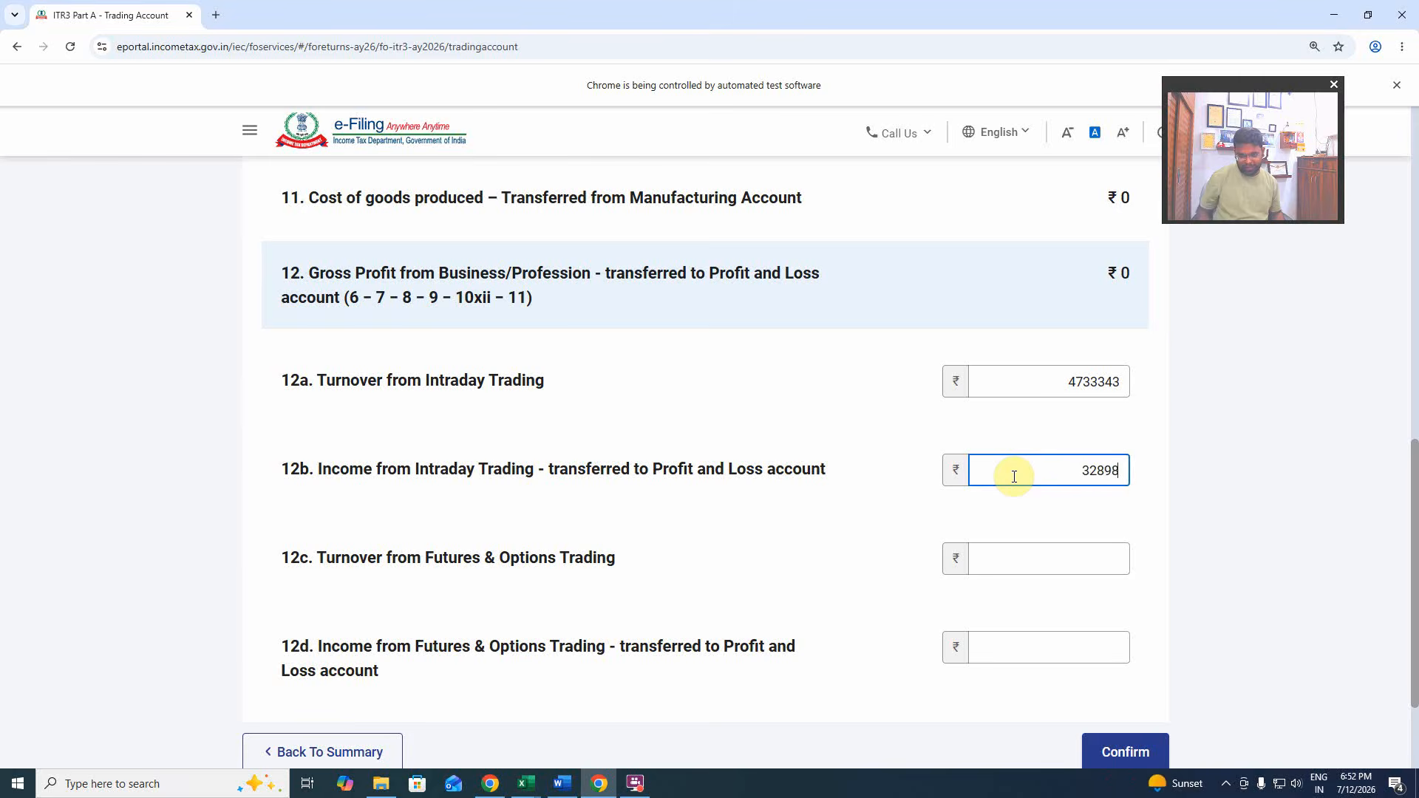
left_click(920, 500)
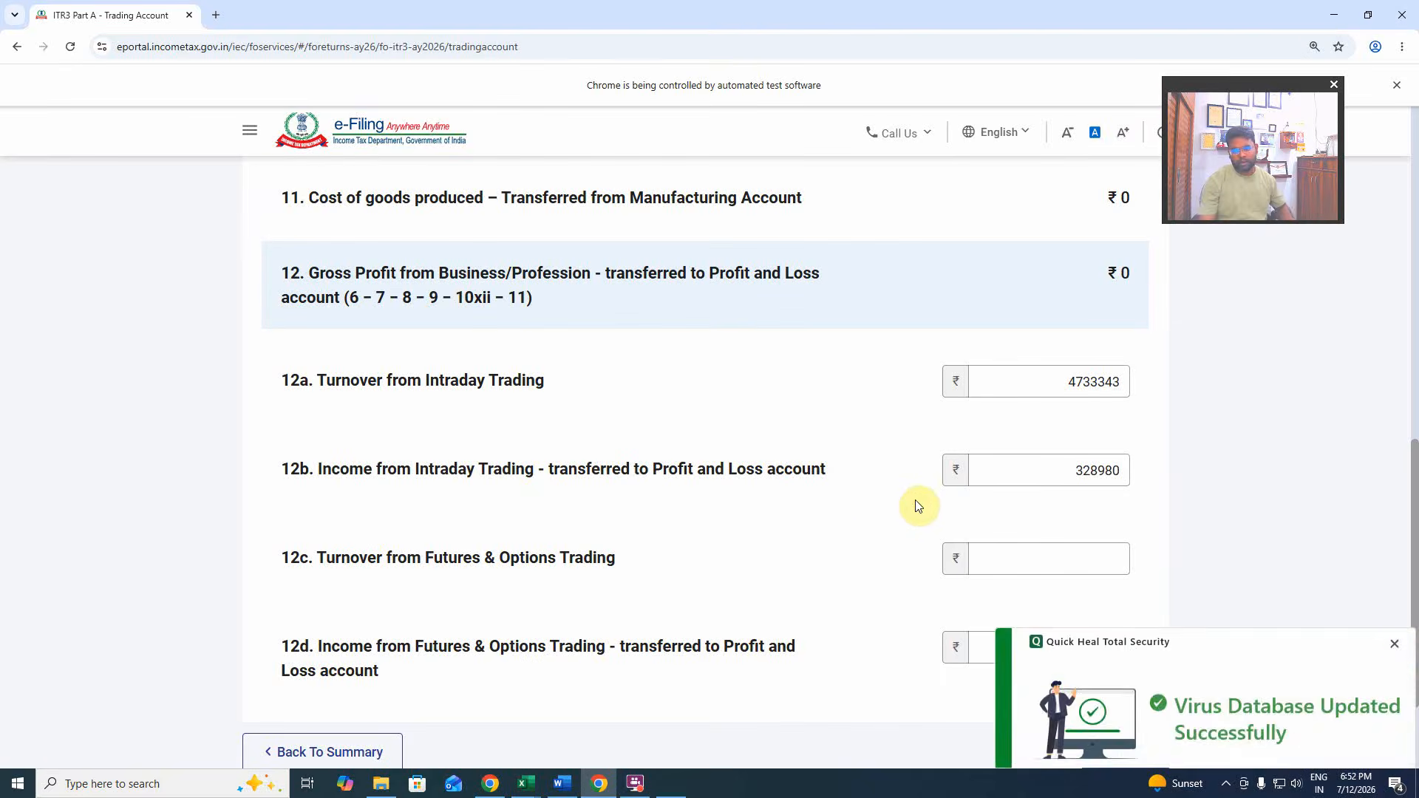
left_click(1397, 645)
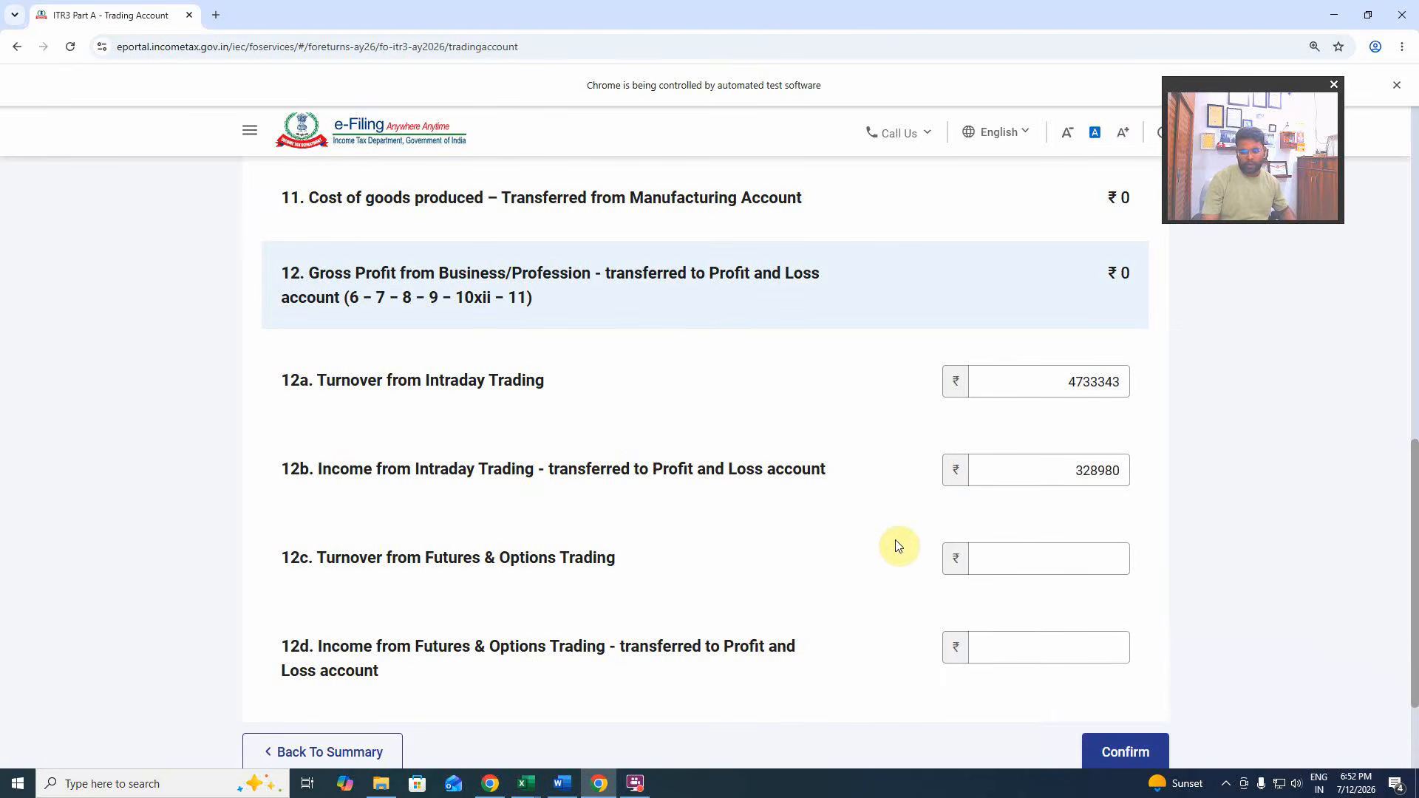
Confirm Part A - Trading Account, and reopen it from the return summary at the intraday trading fields.
left_click(1125, 753)
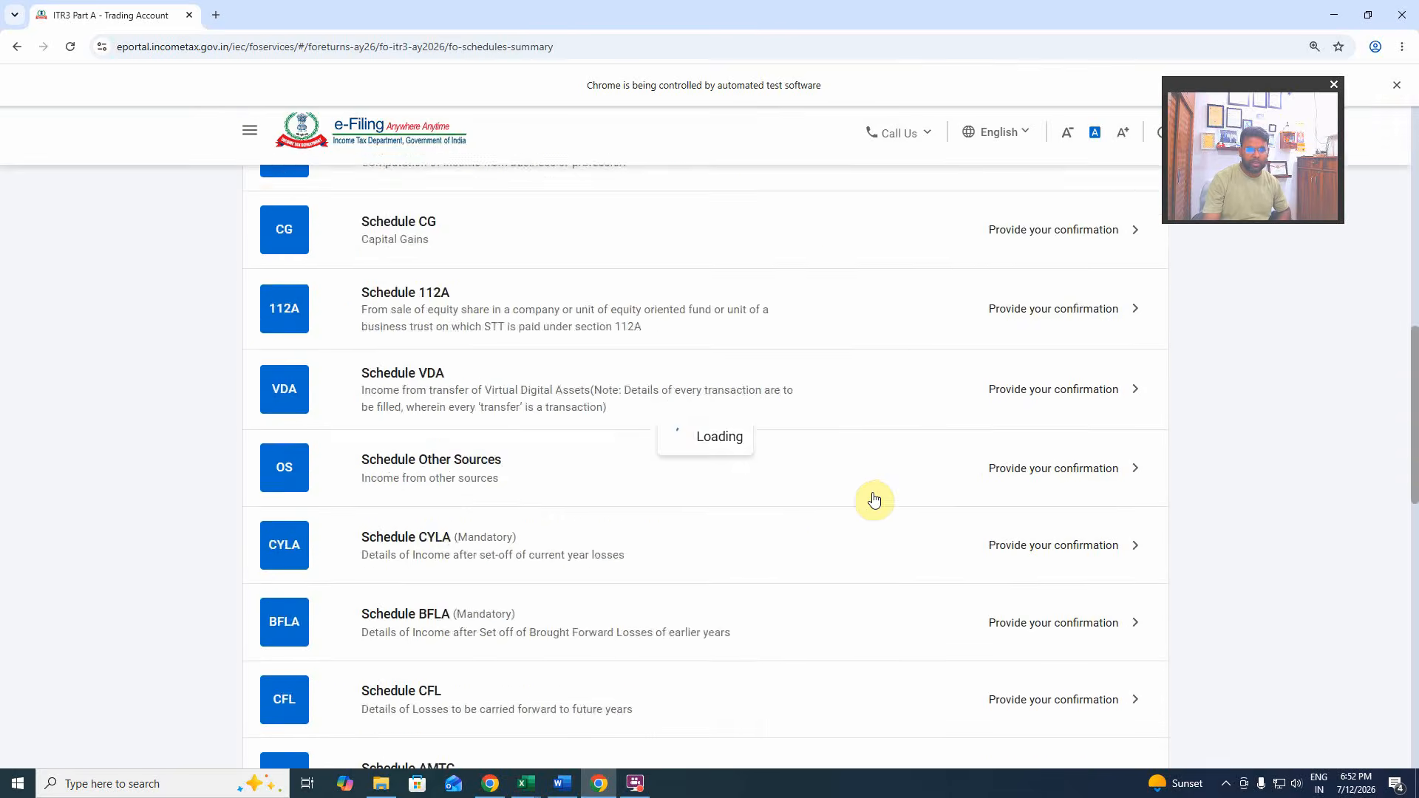
scroll(870, 499, "up", 5)
scroll(870, 500, "up", 5)
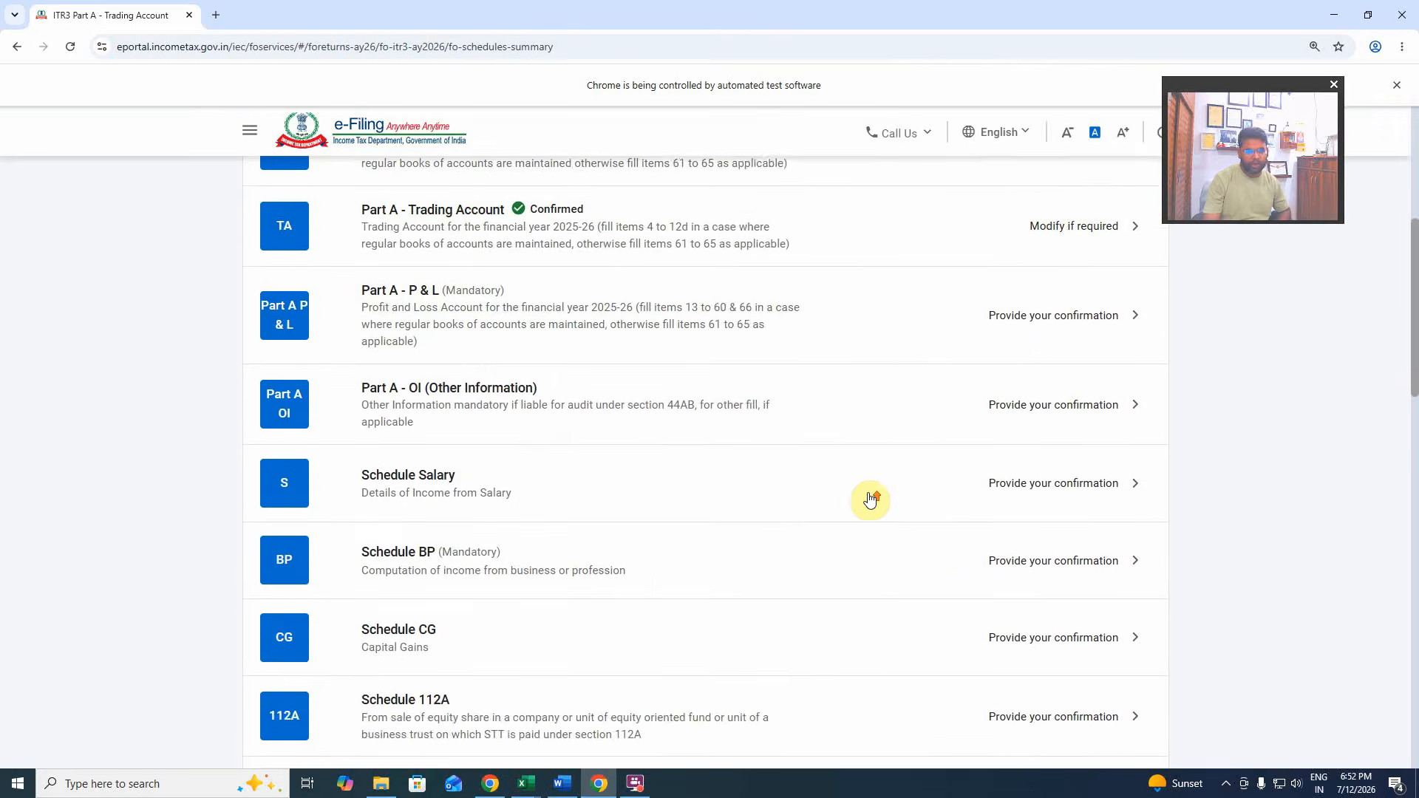
left_click(1024, 421)
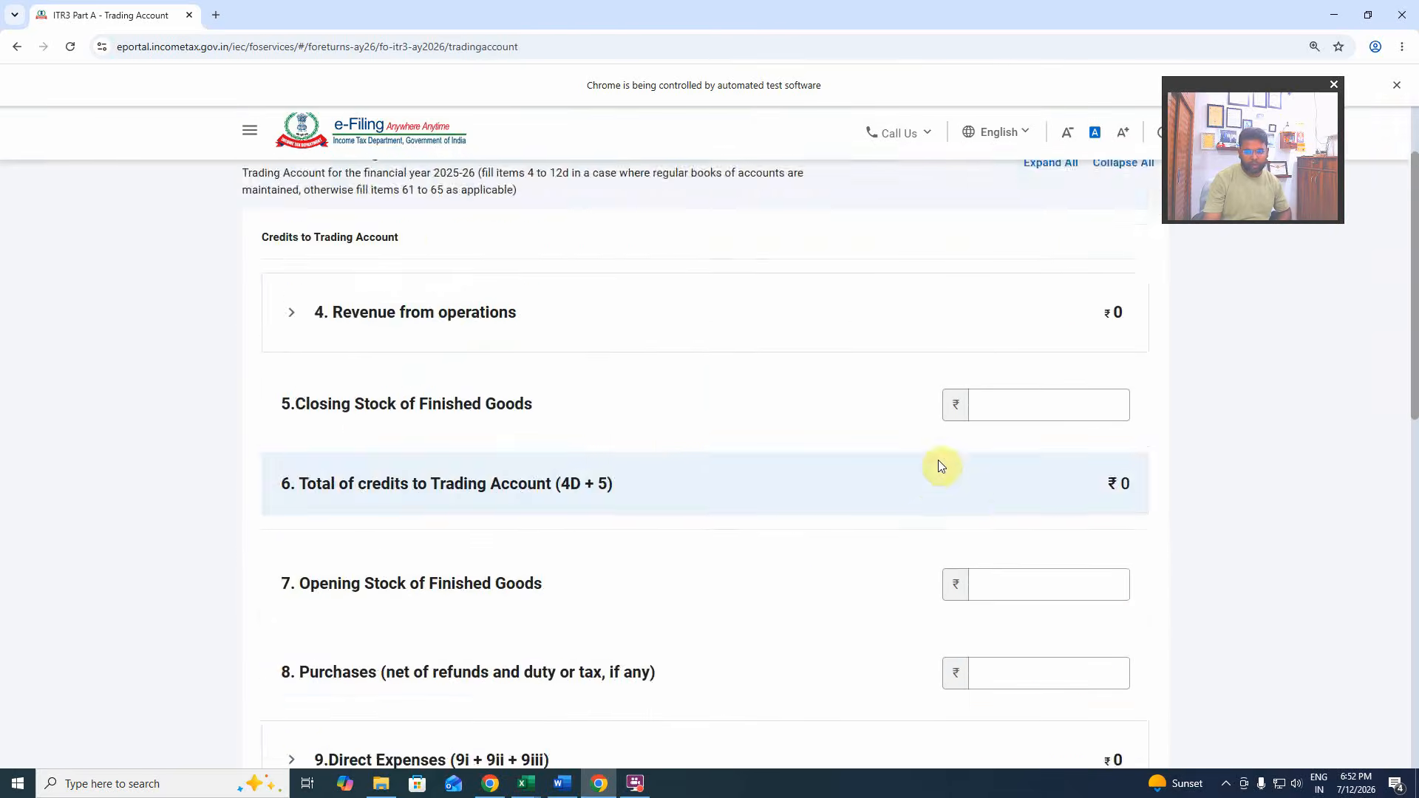
scroll(933, 517, "down", 10)
scroll(929, 533, "up", 2)
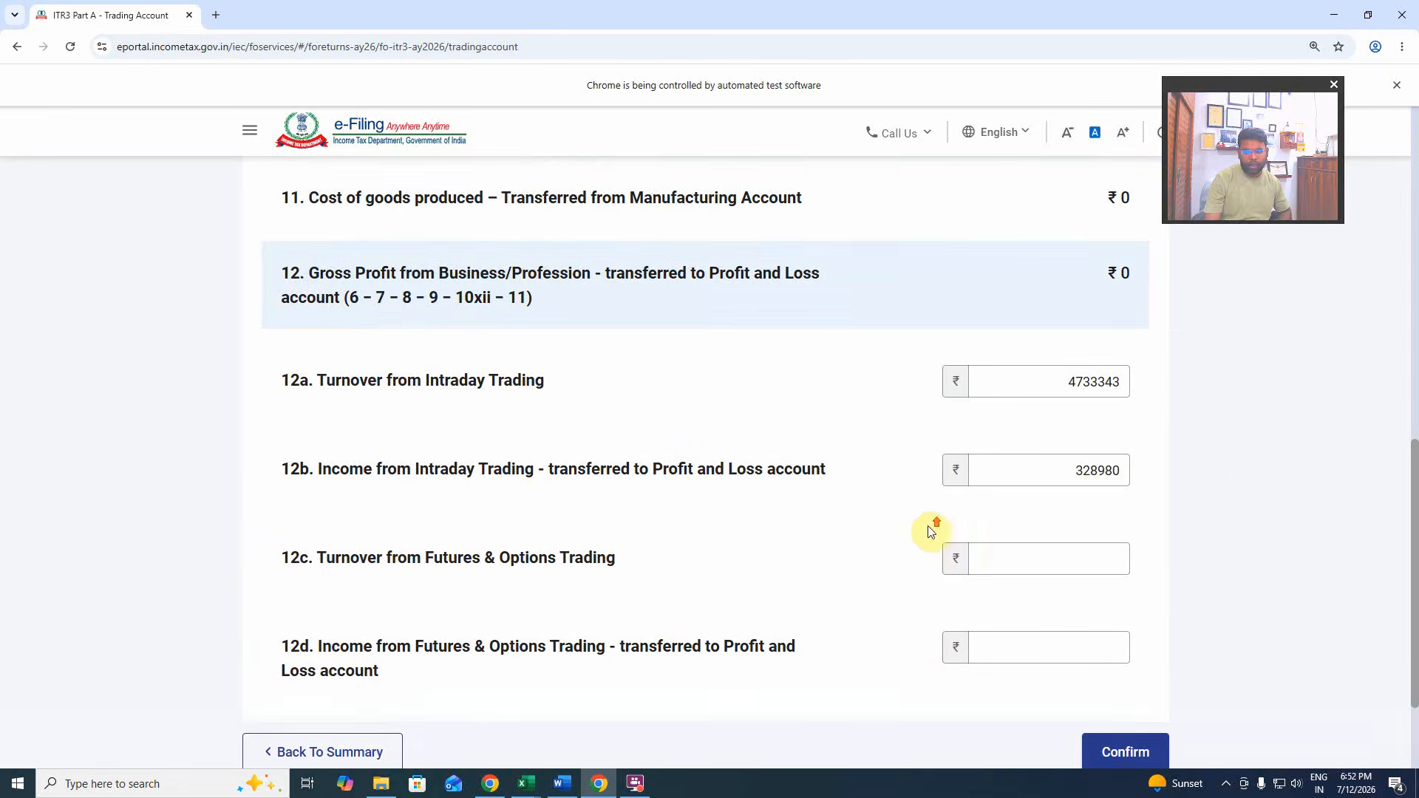
Clear the amount in 12b Income from Intraday Trading.
left_click_drag(1104, 471, 1059, 474)
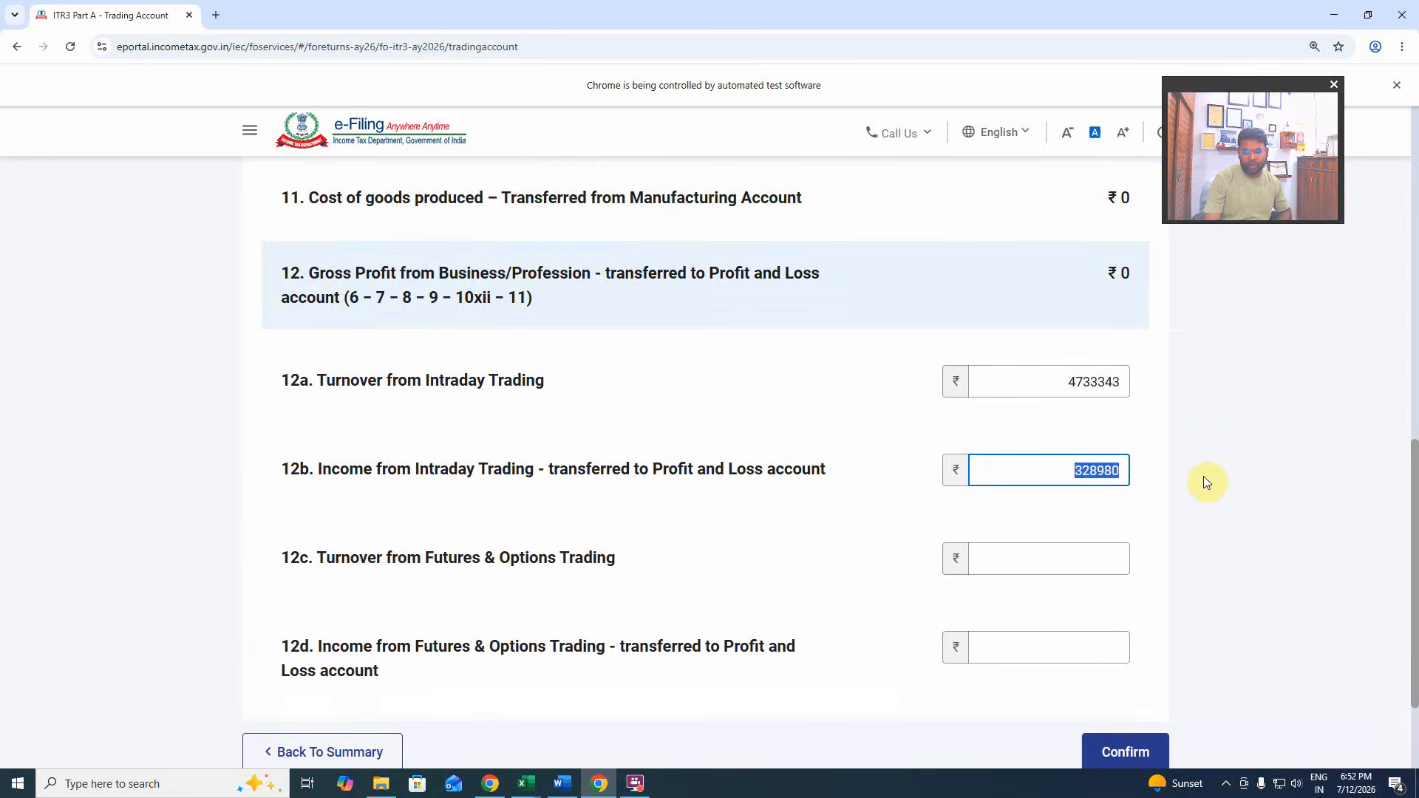
left_click(1060, 474)
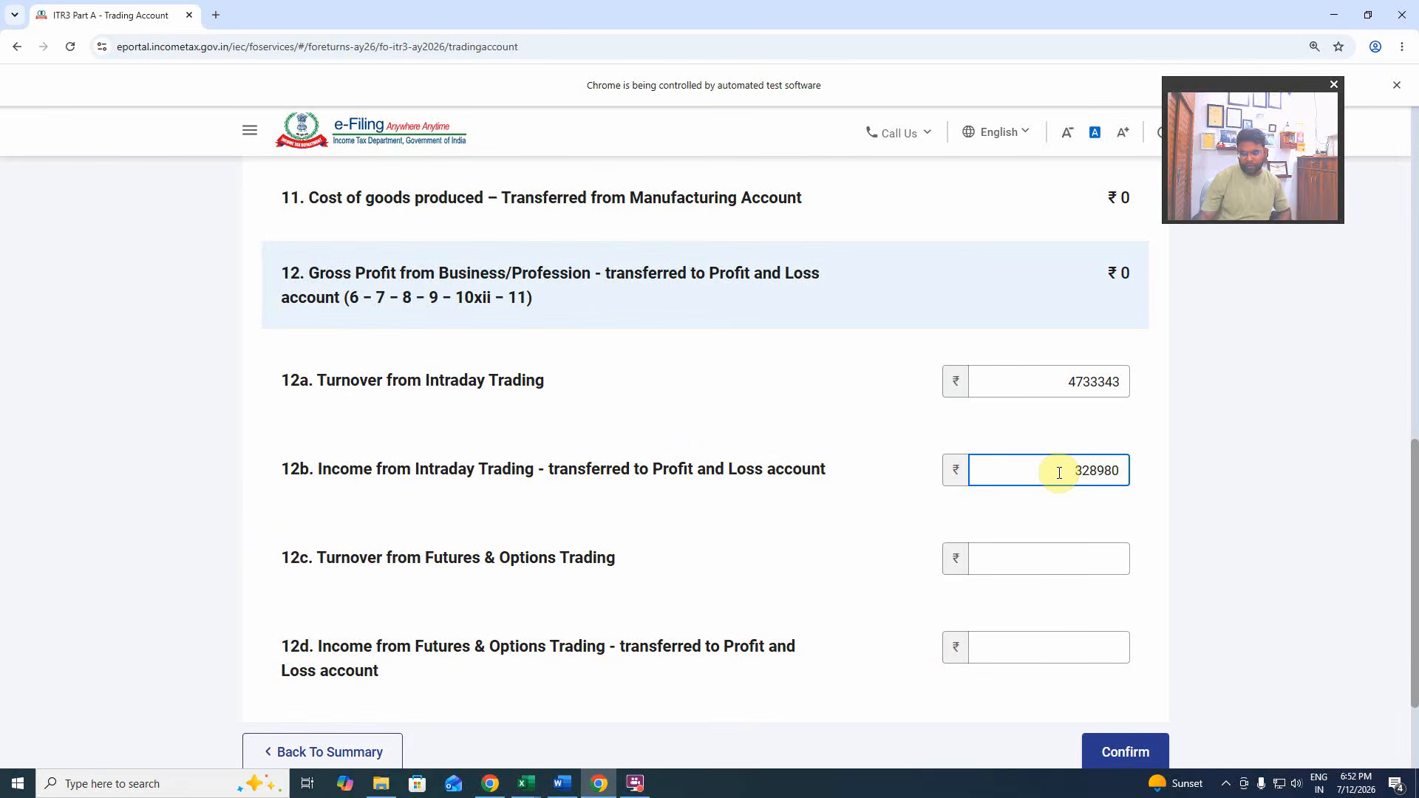
left_click(903, 550)
left_click(1068, 474)
left_click(933, 485)
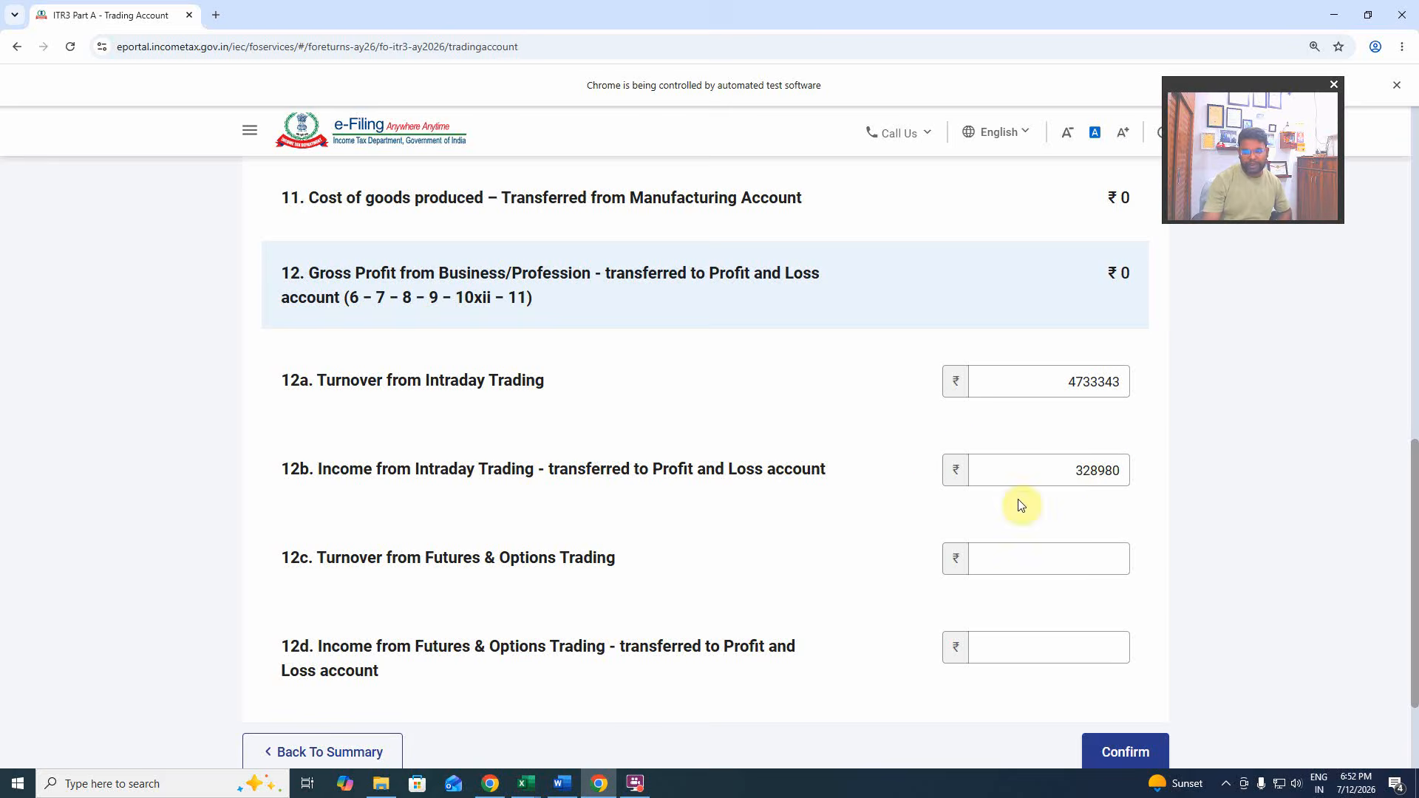
left_click_drag(1072, 474, 1139, 478)
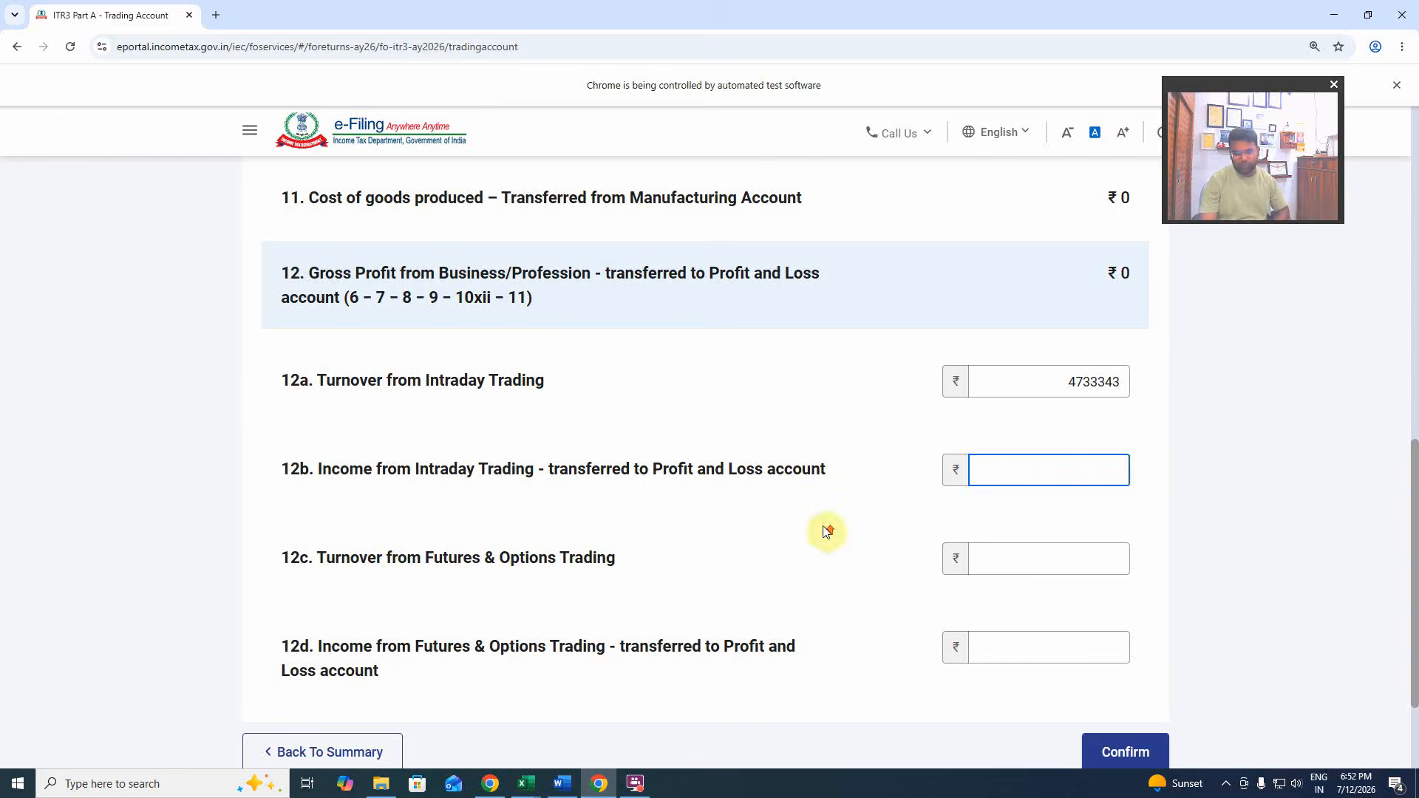
Add an other direct expense named "loss from trading" under Direct Expenses with its amount blank, and delete the entry.
scroll(816, 528, "up", 5)
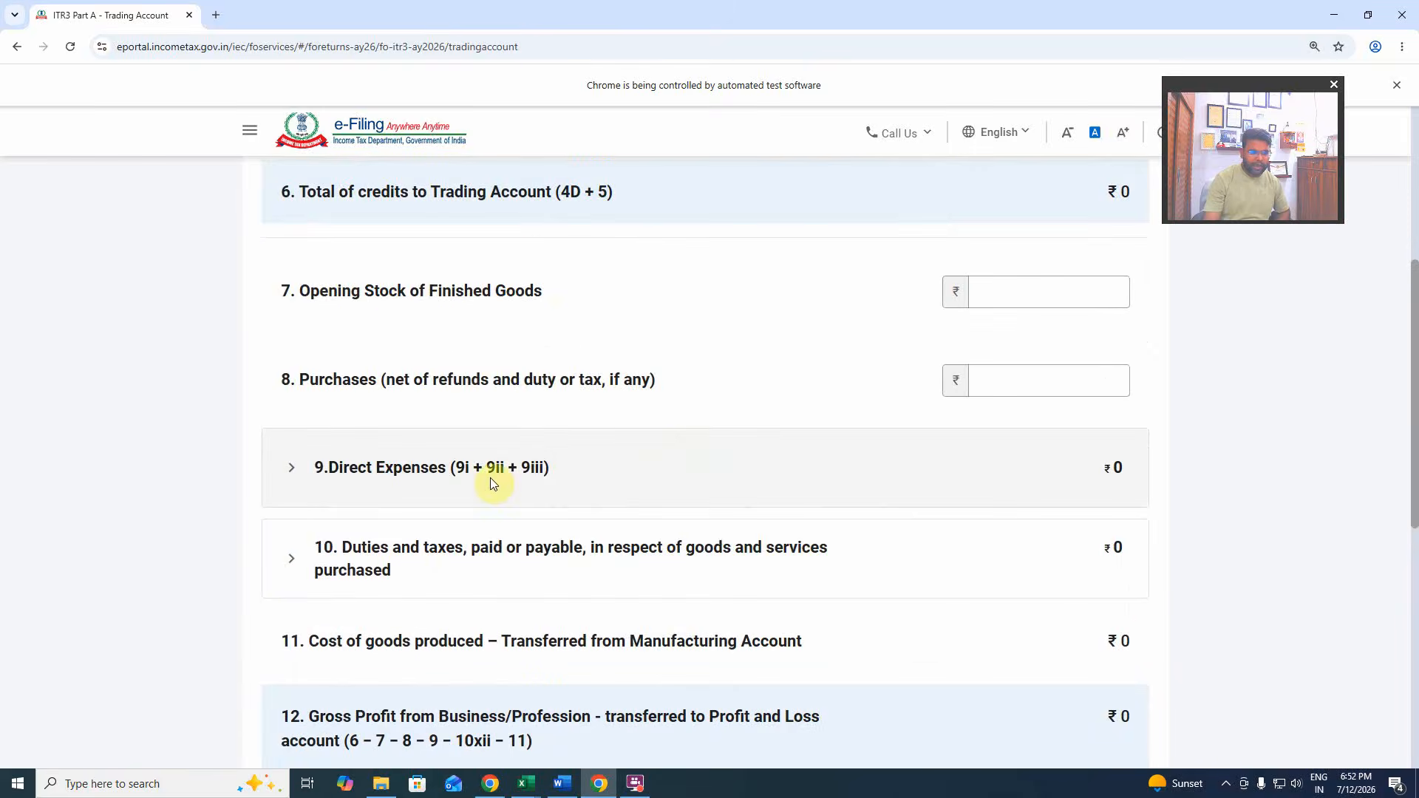
left_click(451, 476)
scroll(451, 480, "down", 3)
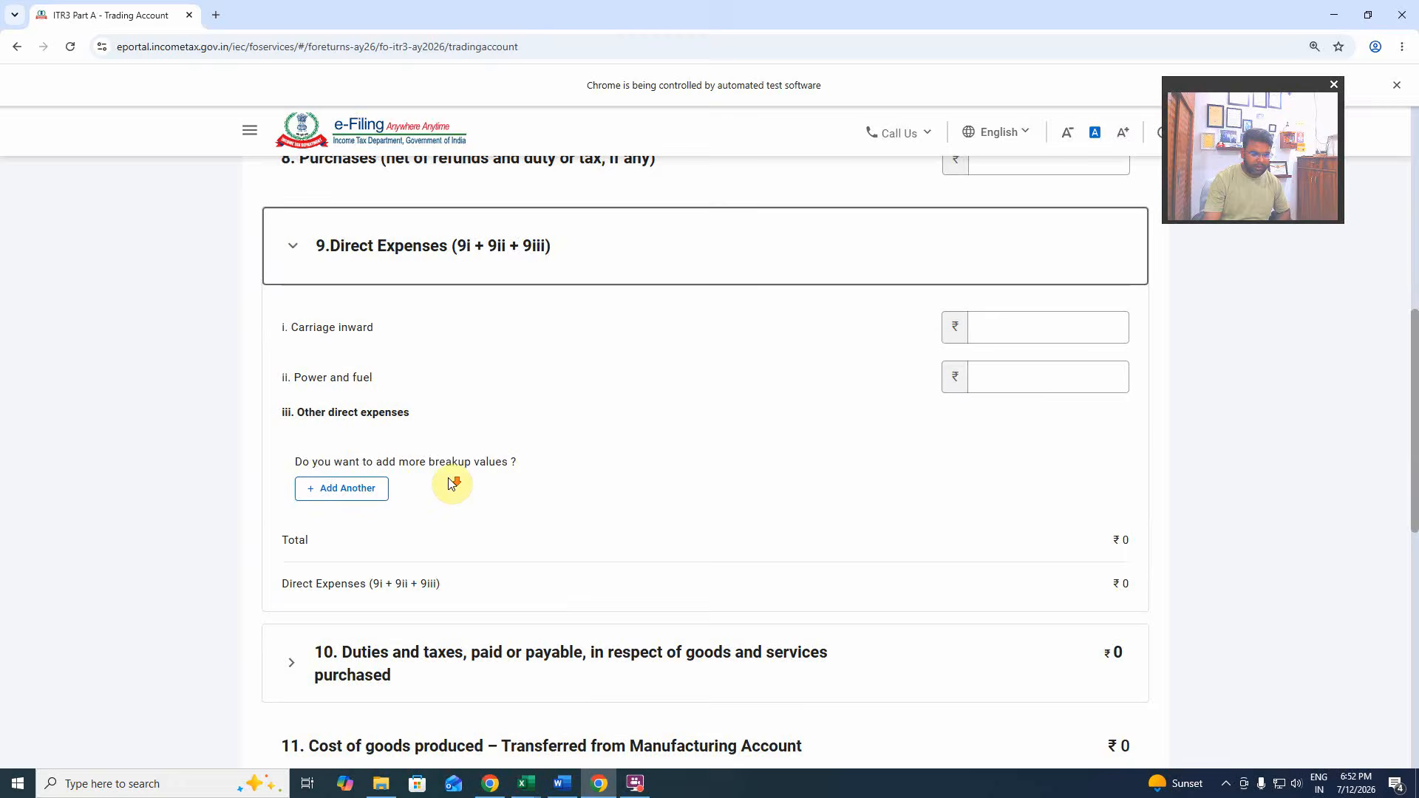
left_click(386, 492)
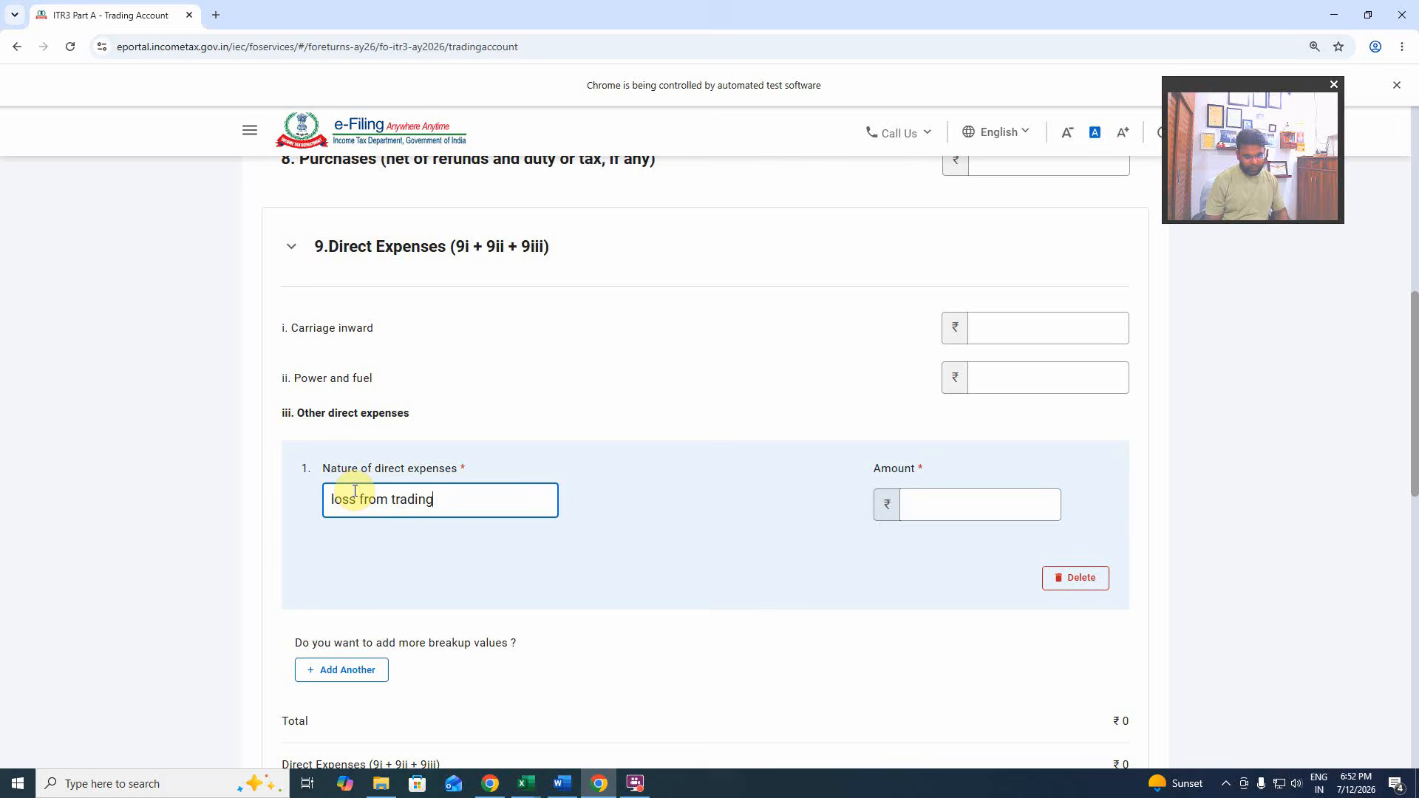
left_click(946, 510)
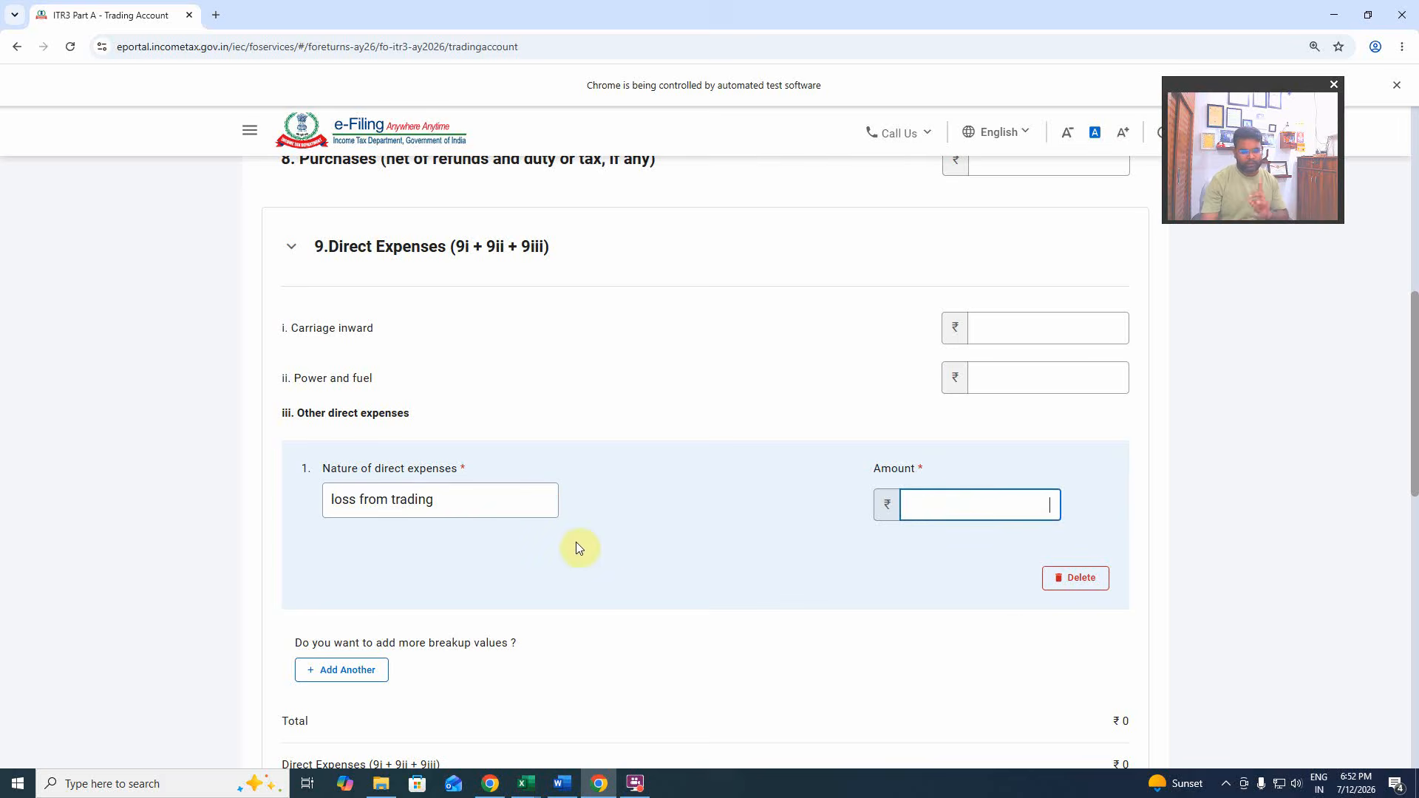
left_click(1076, 578)
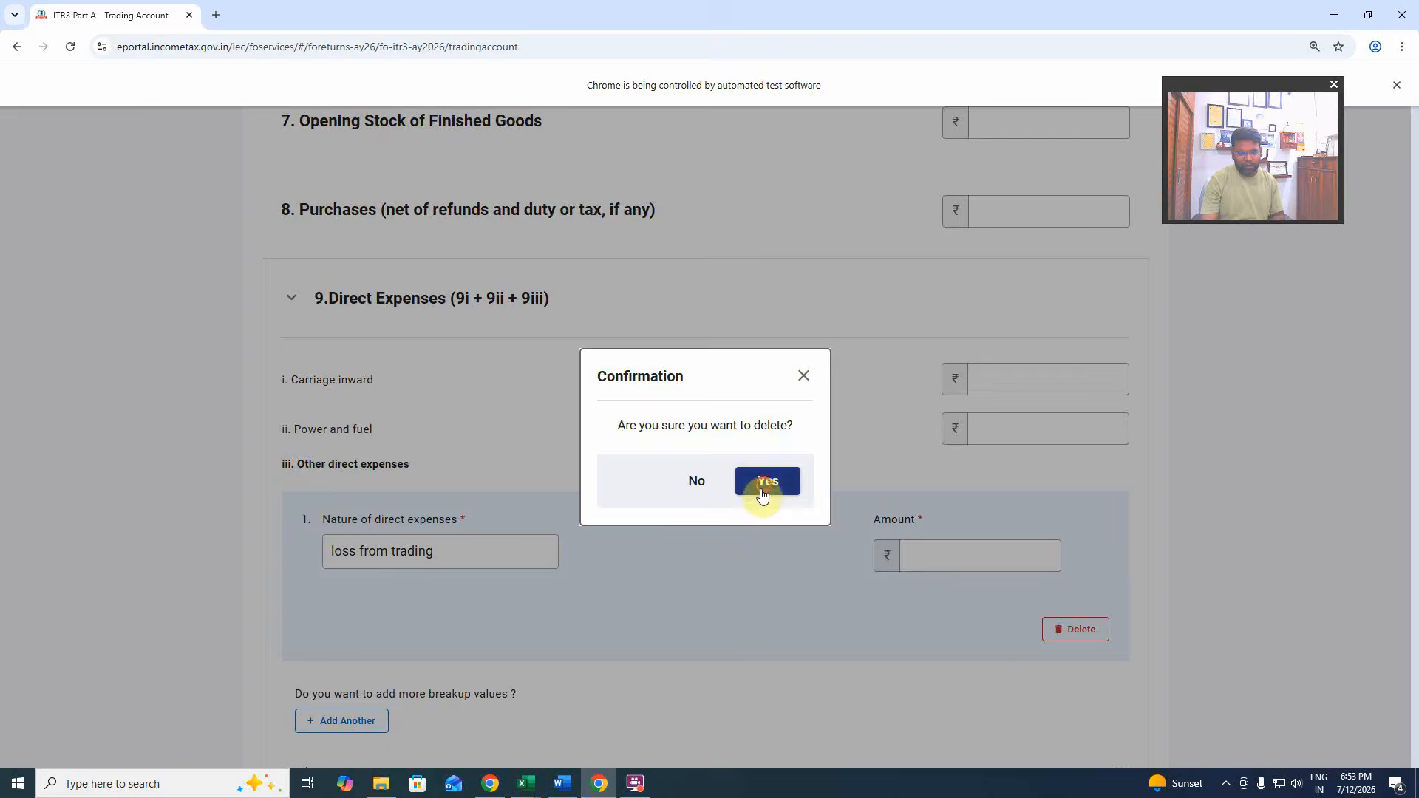
left_click(766, 482)
Enter 328980 again as 12b Income from Intraday Trading, checking it against the gross profit on the P AND L sheet.
scroll(742, 510, "down", 4)
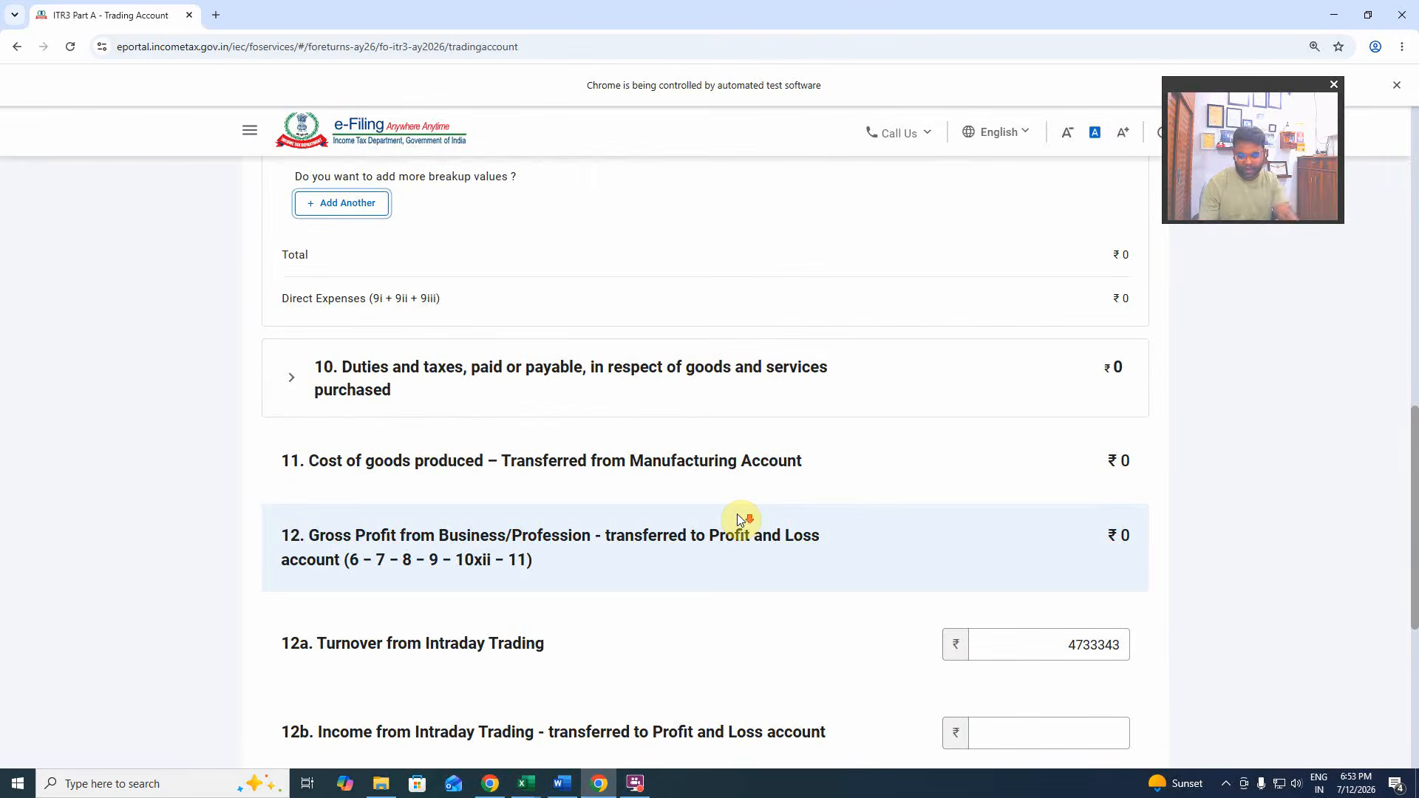
scroll(739, 520, "down", 3)
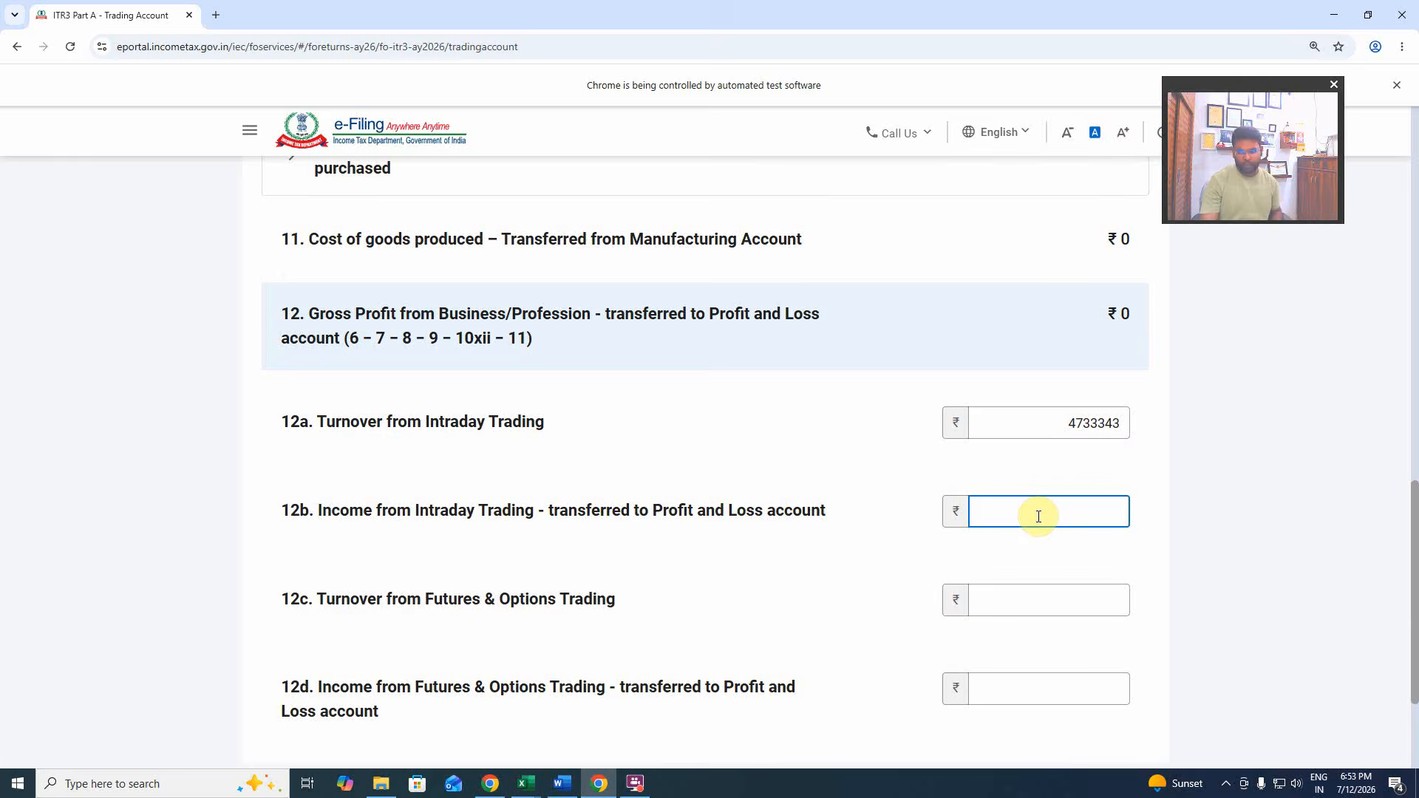
key("alt+Tab")
key("alt+Tab")
type("328")
key("alt+Tab")
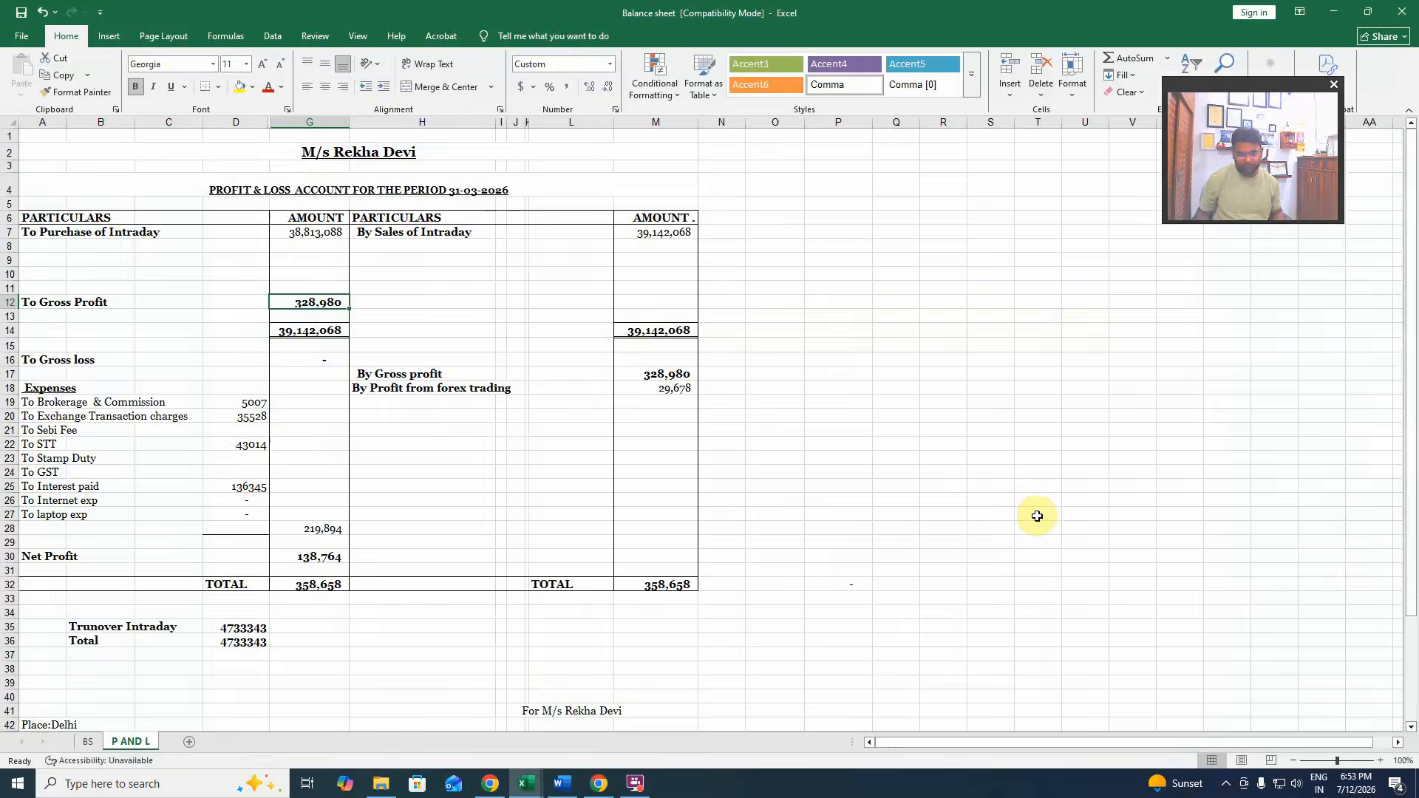
key("alt+Tab")
type("9")
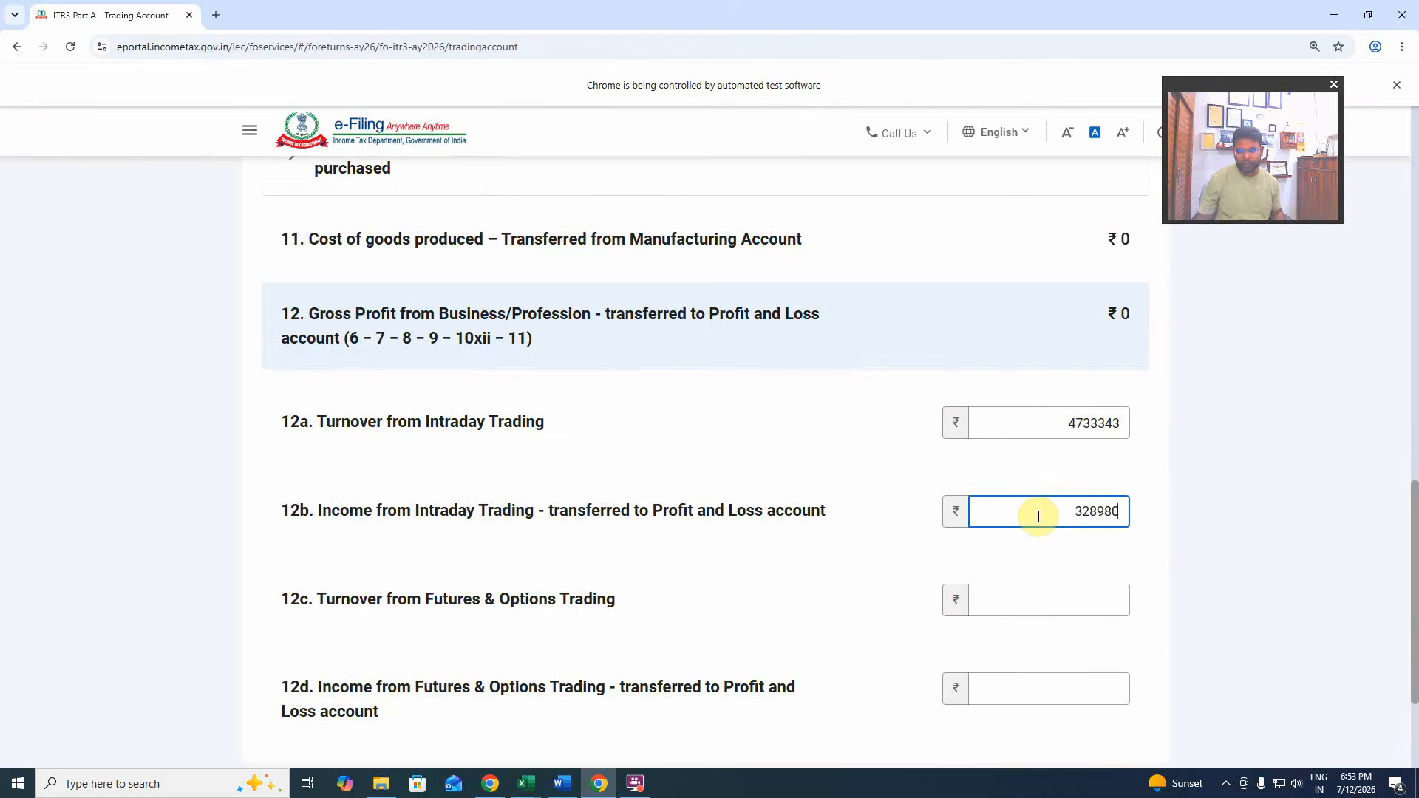
Confirm Part A - Trading Account and open Part A - P & L from the return summary.
left_click(848, 540)
scroll(842, 539, "down", 2)
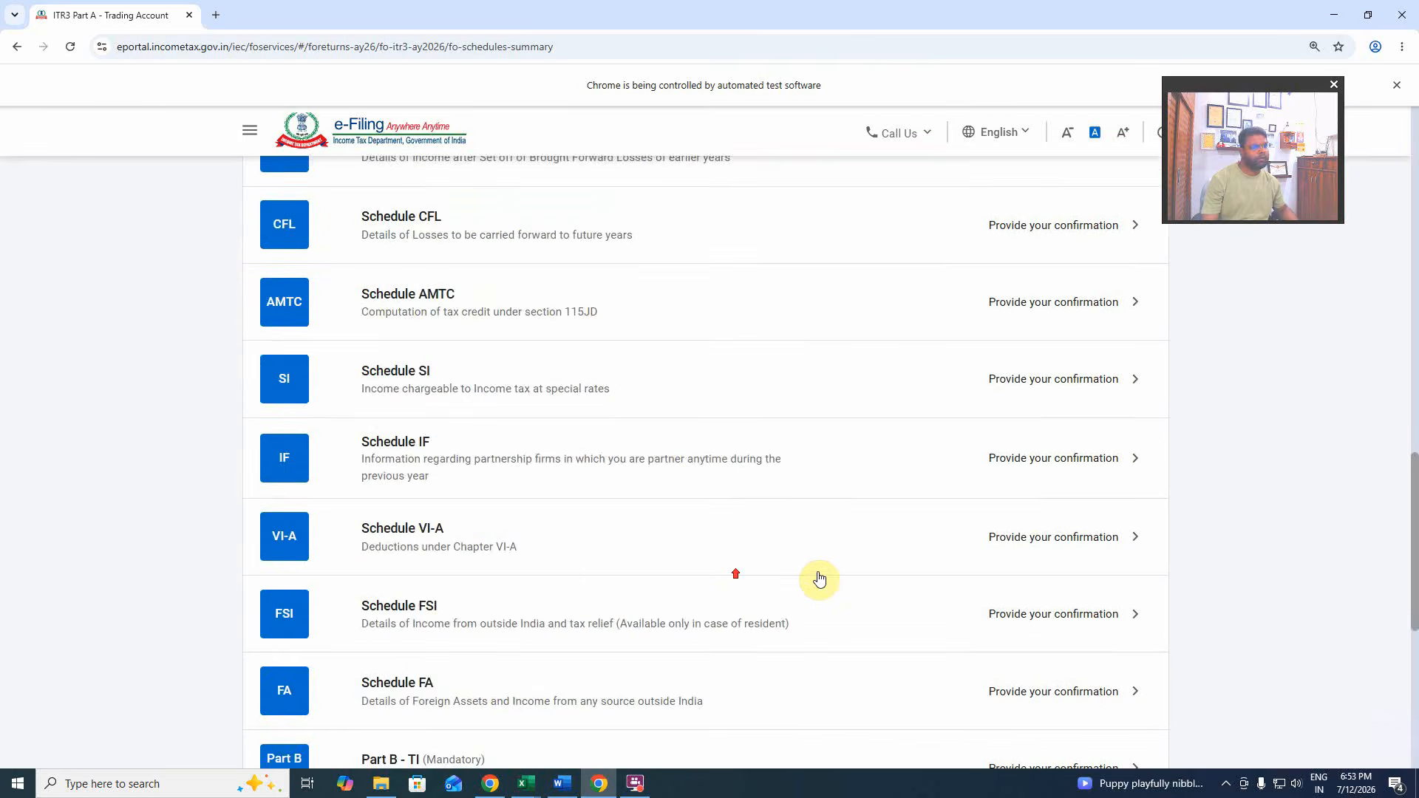
scroll(728, 577, "up", 4)
scroll(628, 459, "up", 12)
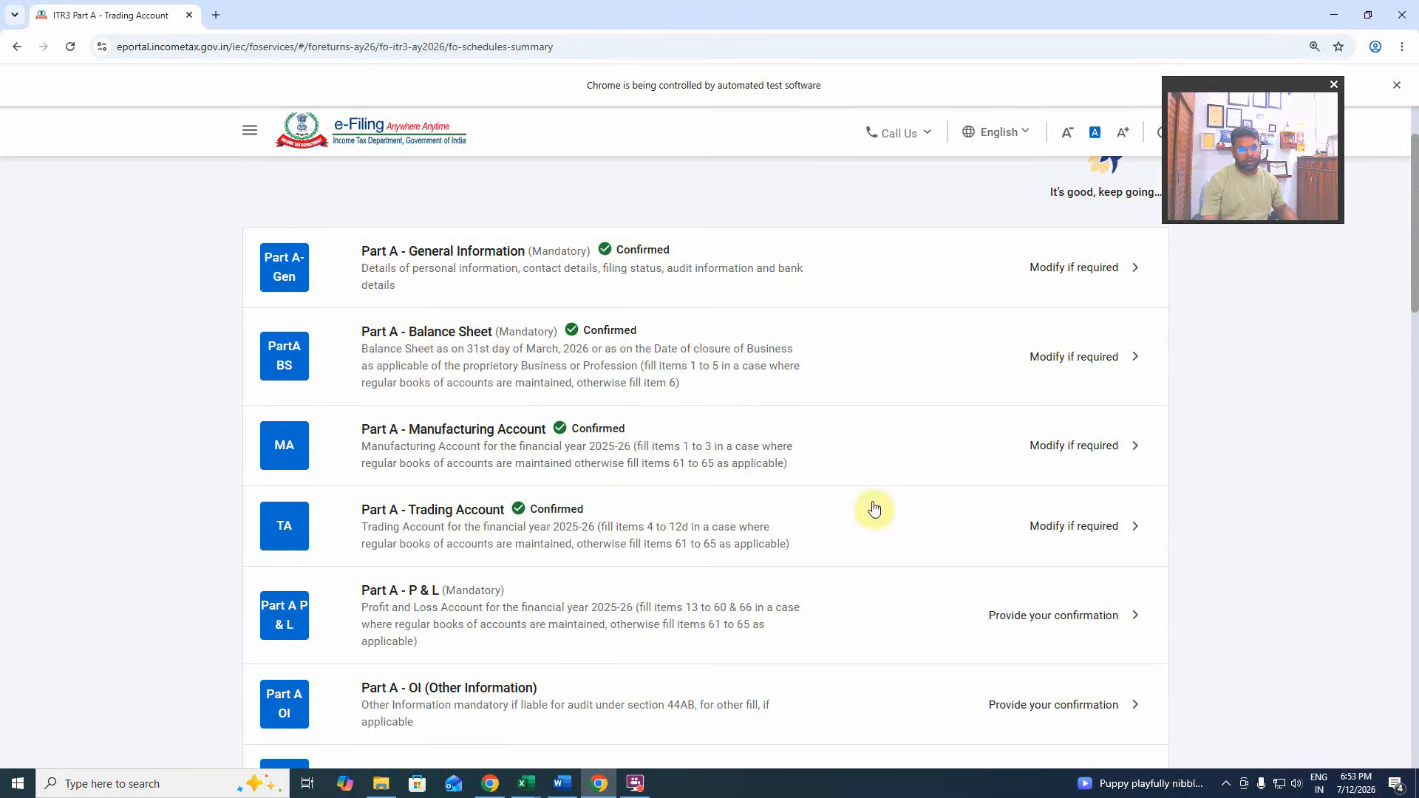
scroll(663, 495, "down", 2)
left_click(1067, 468)
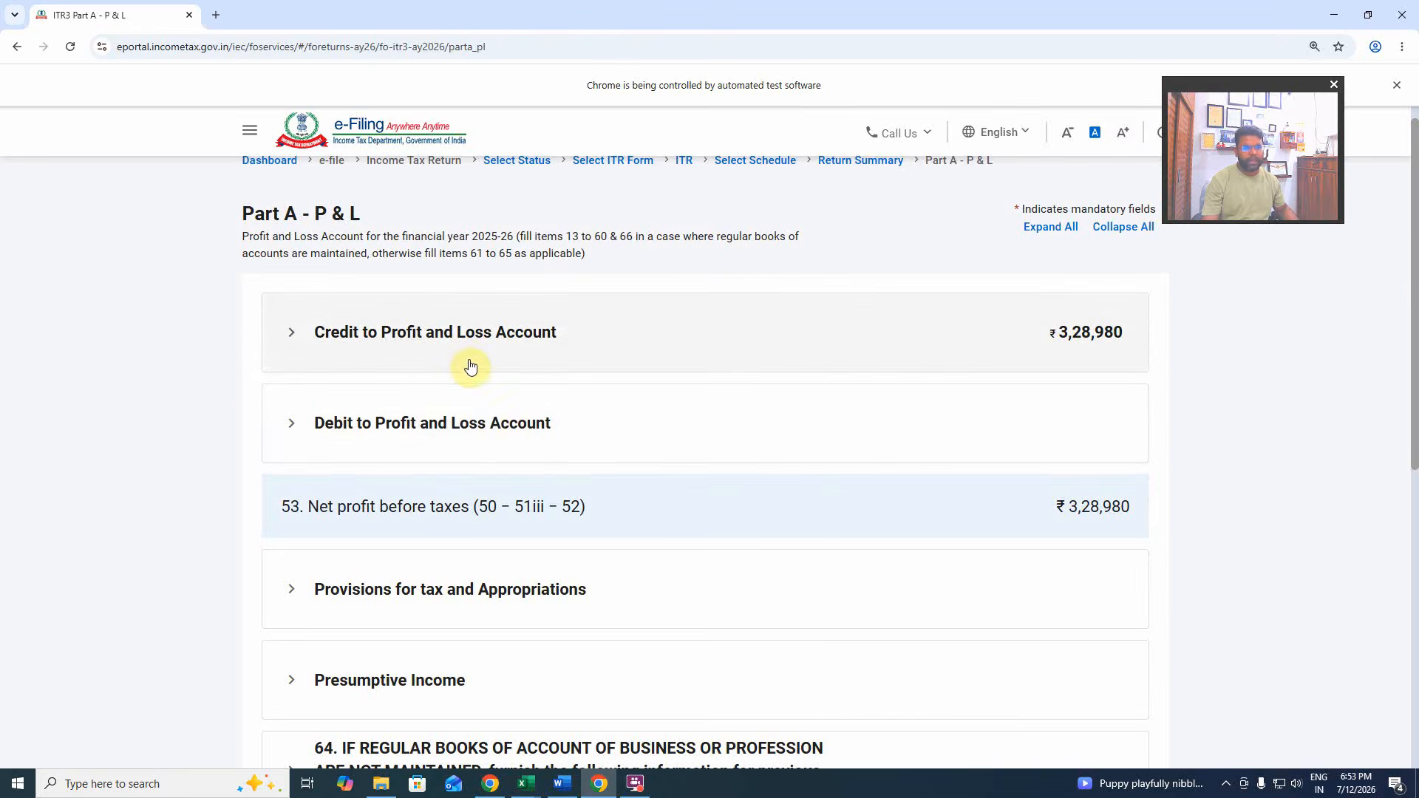
Open Credit to Profit and Loss Account for editing and check the credit items on the P AND L sheet in Excel.
left_click(468, 359)
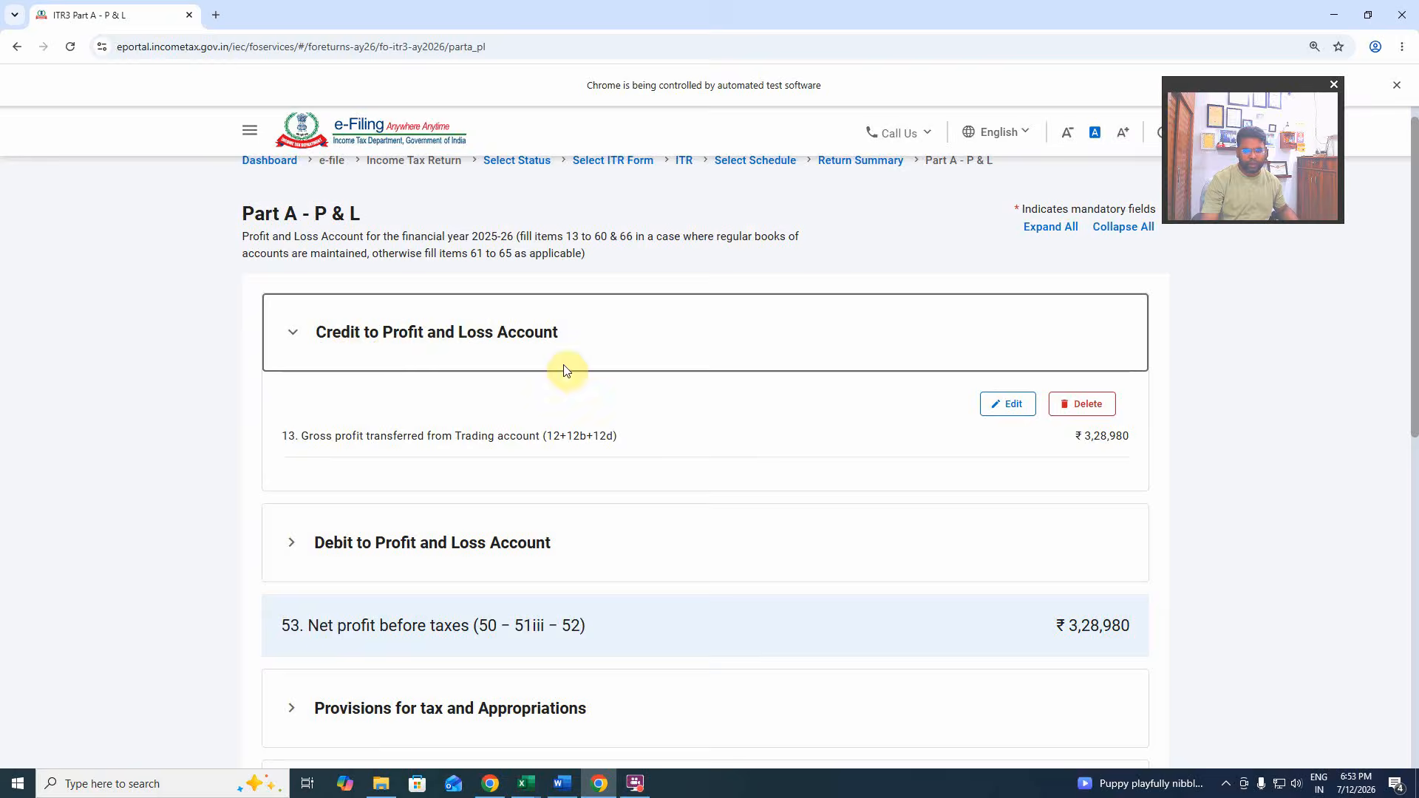
left_click(1011, 405)
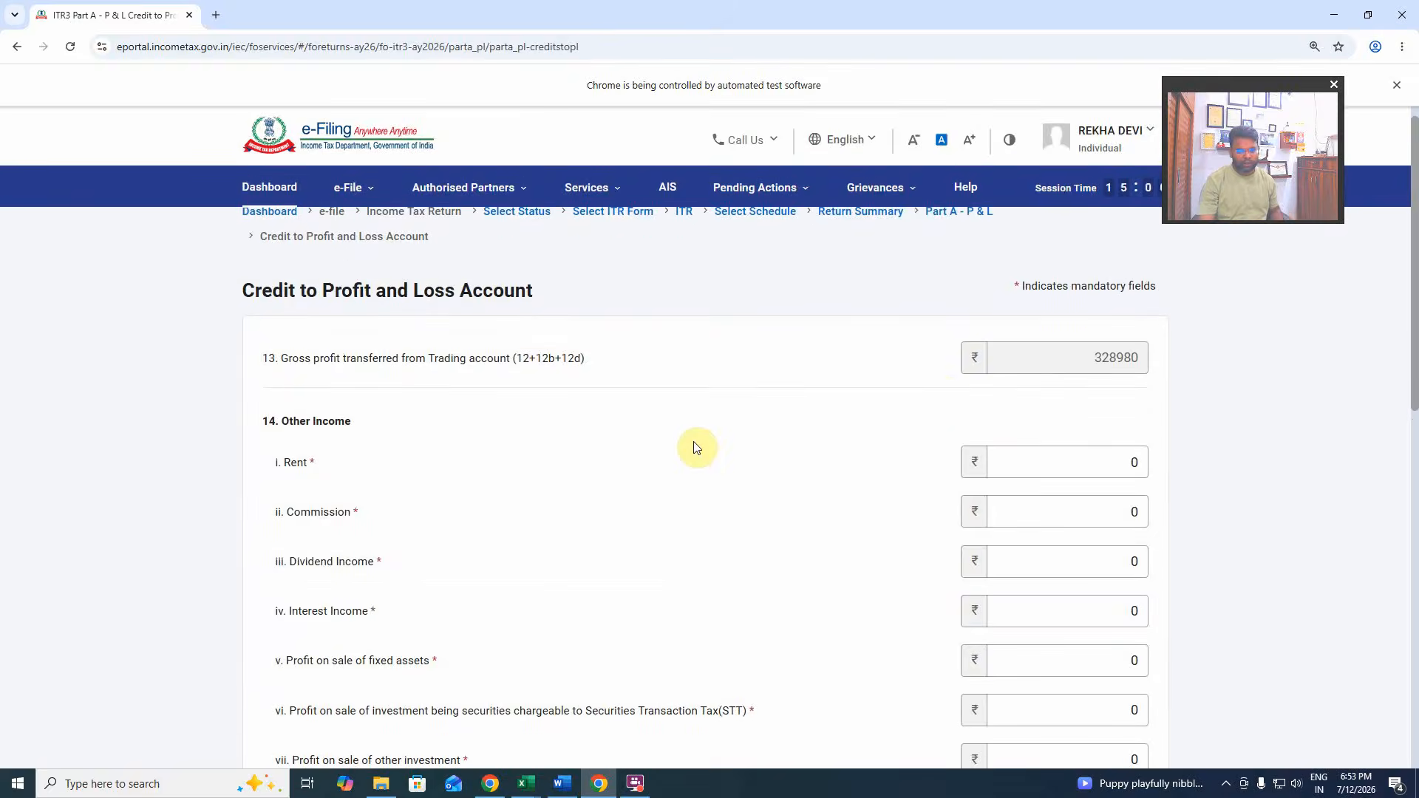
key("alt+Tab")
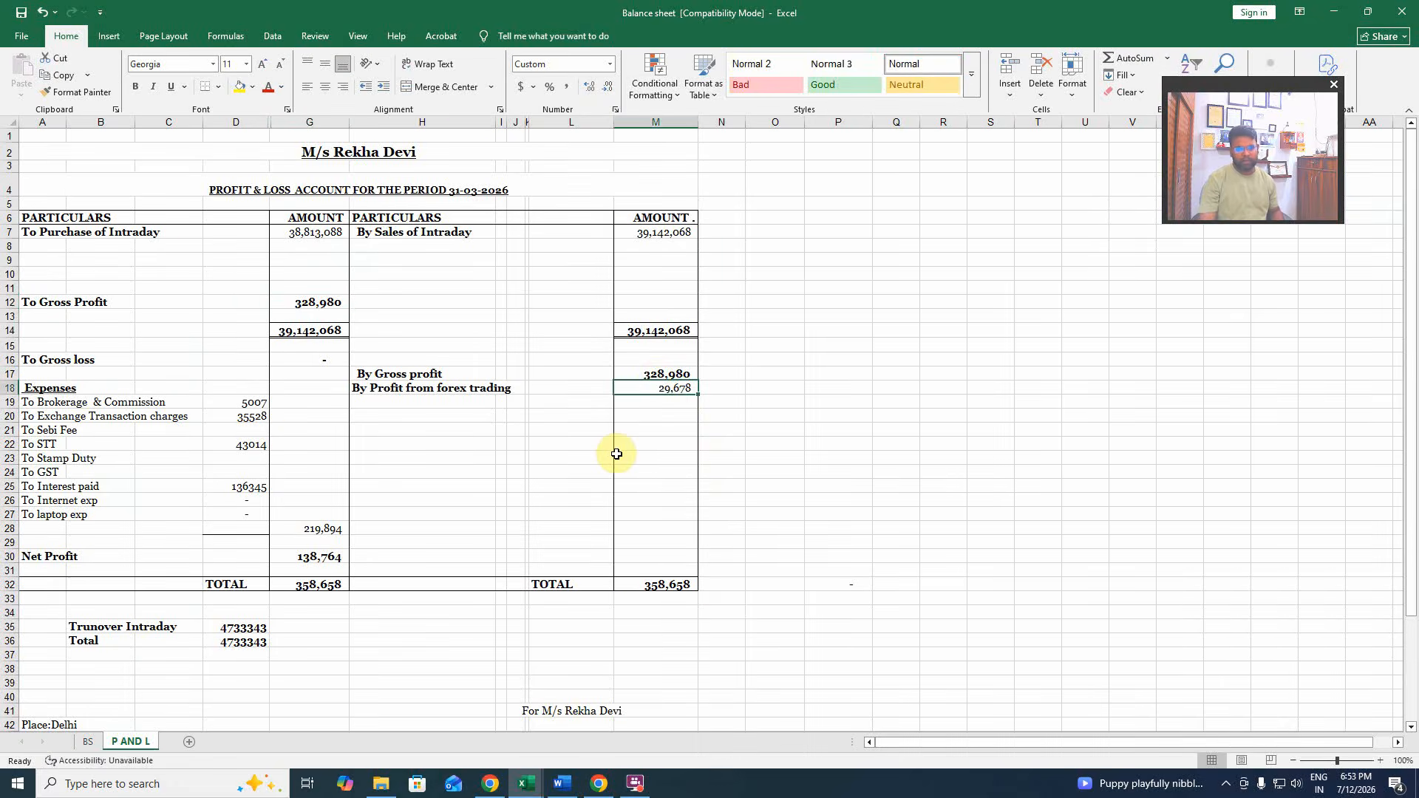
key("alt+Tab")
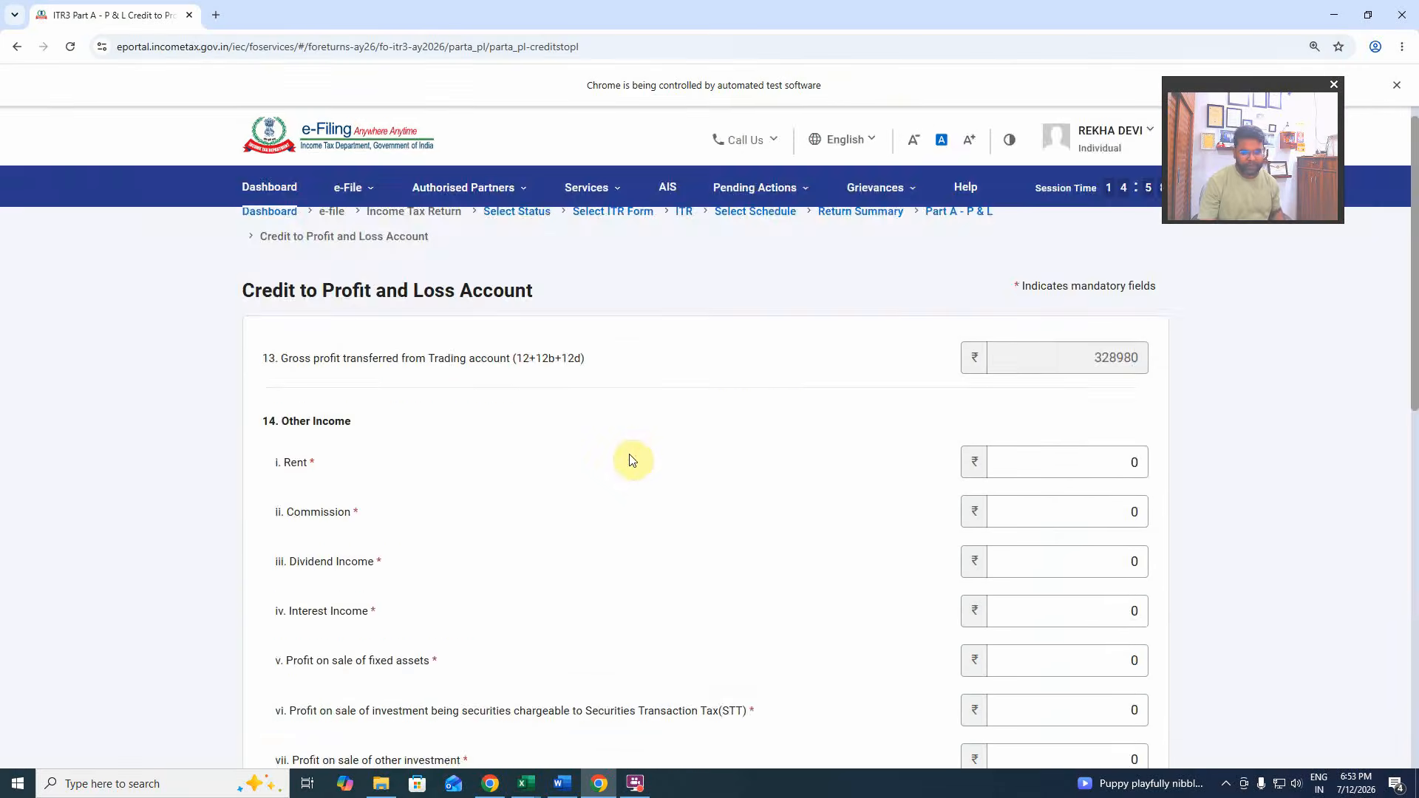
Add an entry under xi. Any other income with the nature "By Profit from forex trading", copied from the P AND L sheet.
scroll(631, 460, "down", 8)
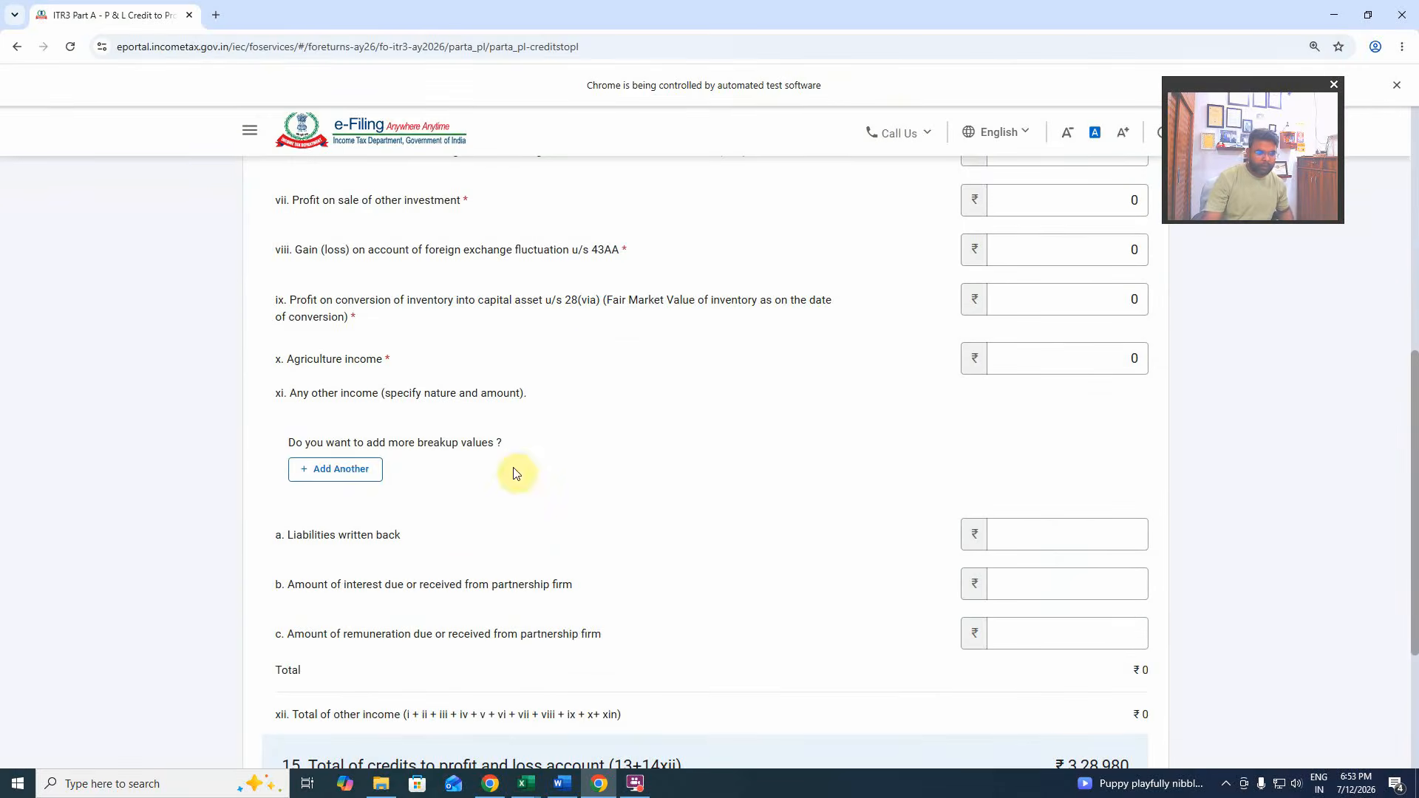
left_click(348, 473)
left_click(429, 491)
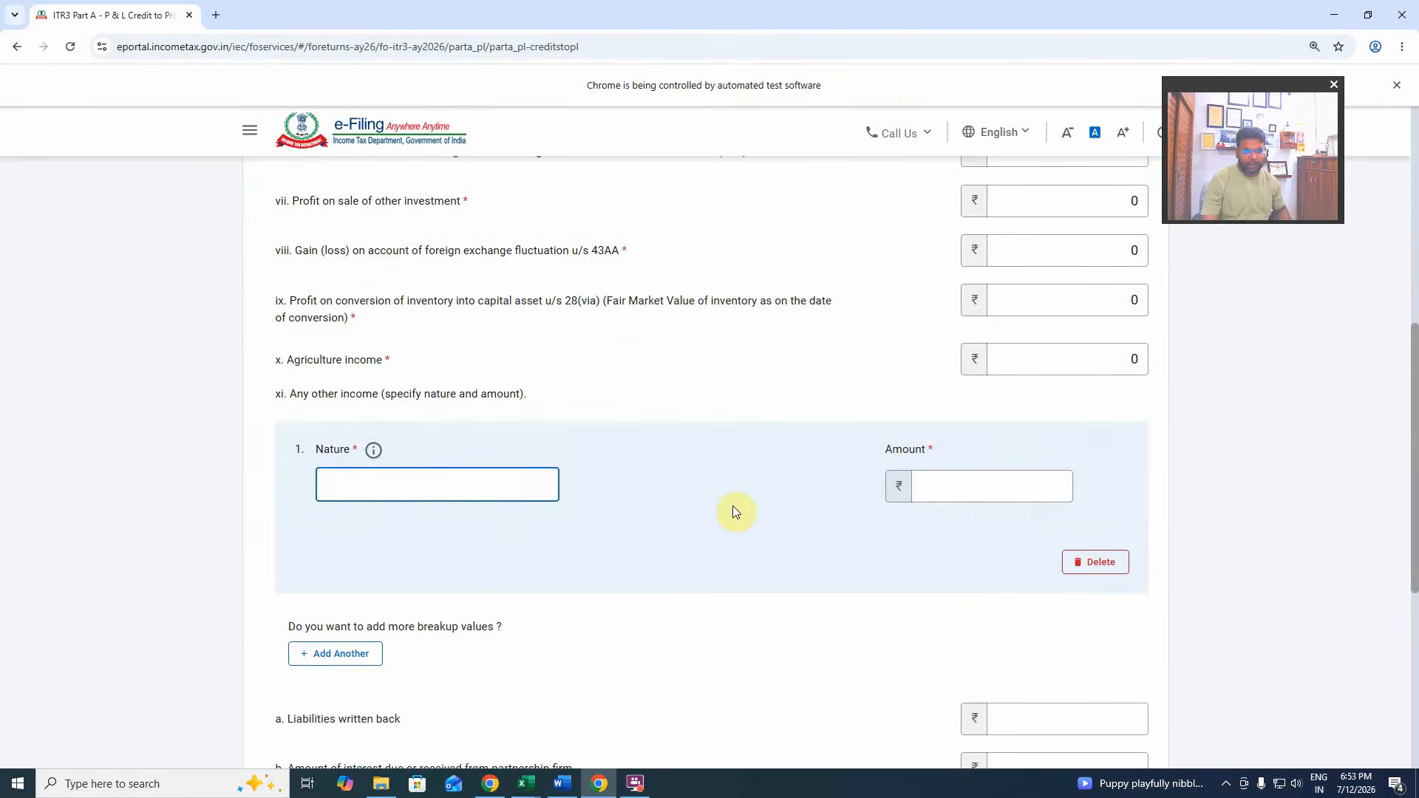
key("alt+Tab")
left_click(381, 387)
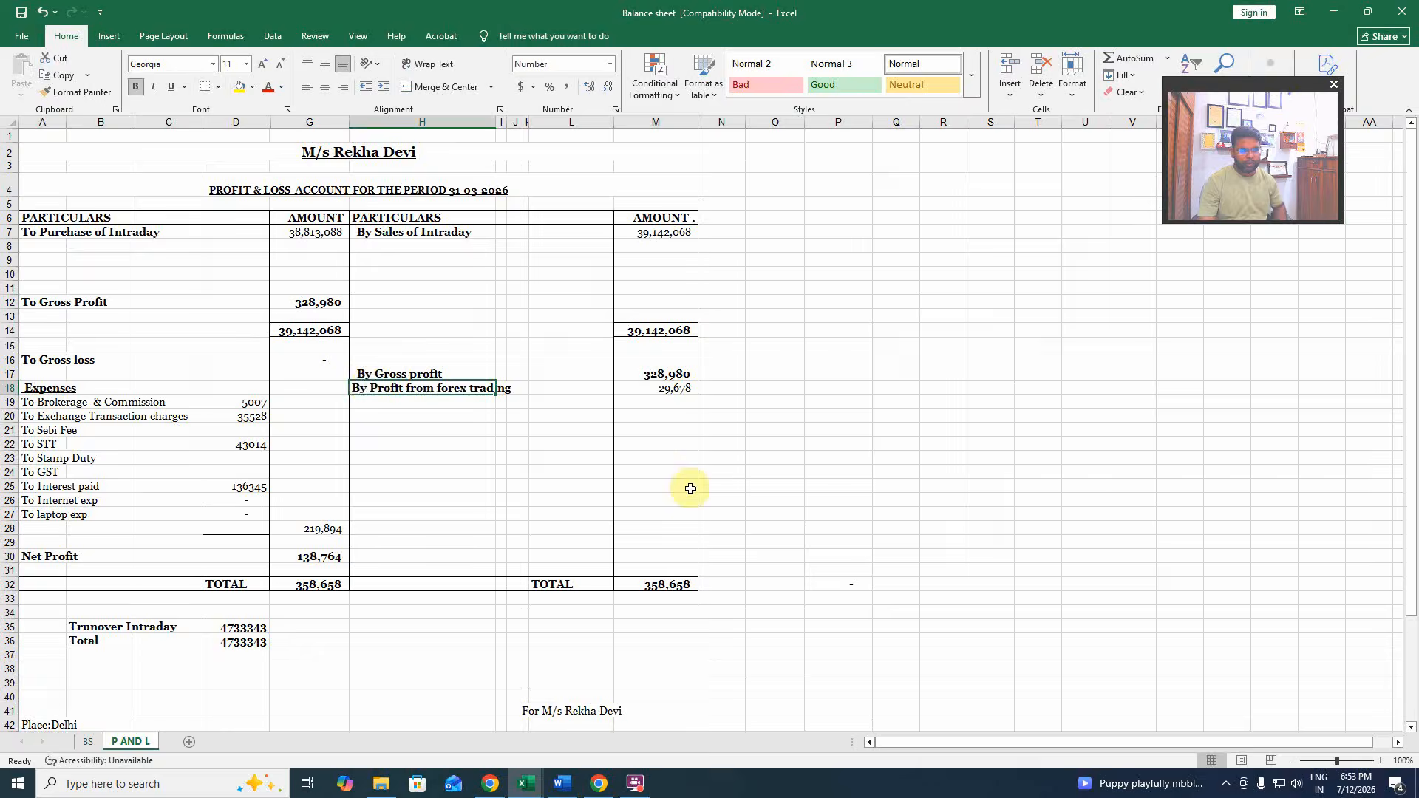
key("ctrl+c")
key("alt+Tab")
key("ctrl+v")
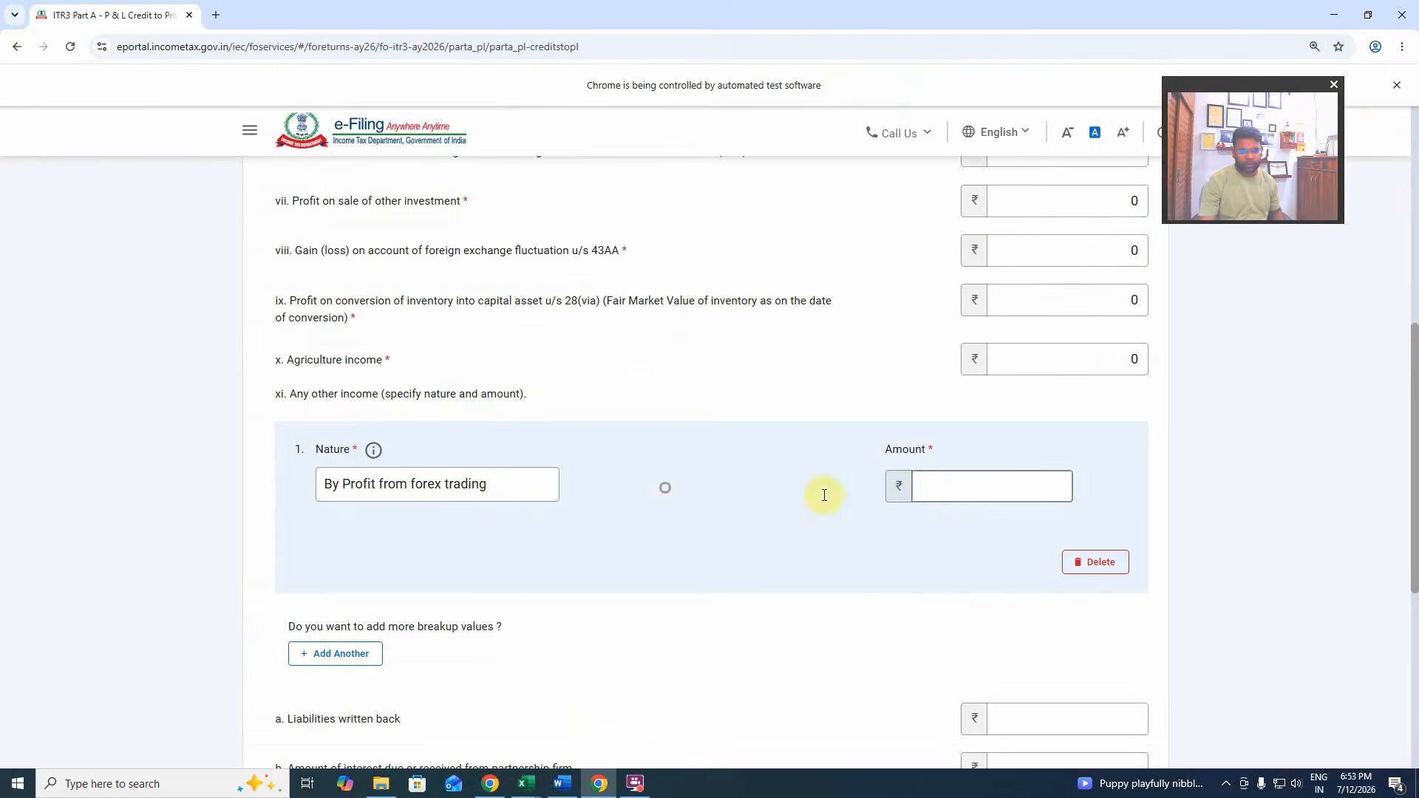
Enter the forex trading profit of 29678 from the P AND L sheet as the entry's amount and save the credit section.
left_click(925, 486)
key("alt+Tab")
left_click(670, 388)
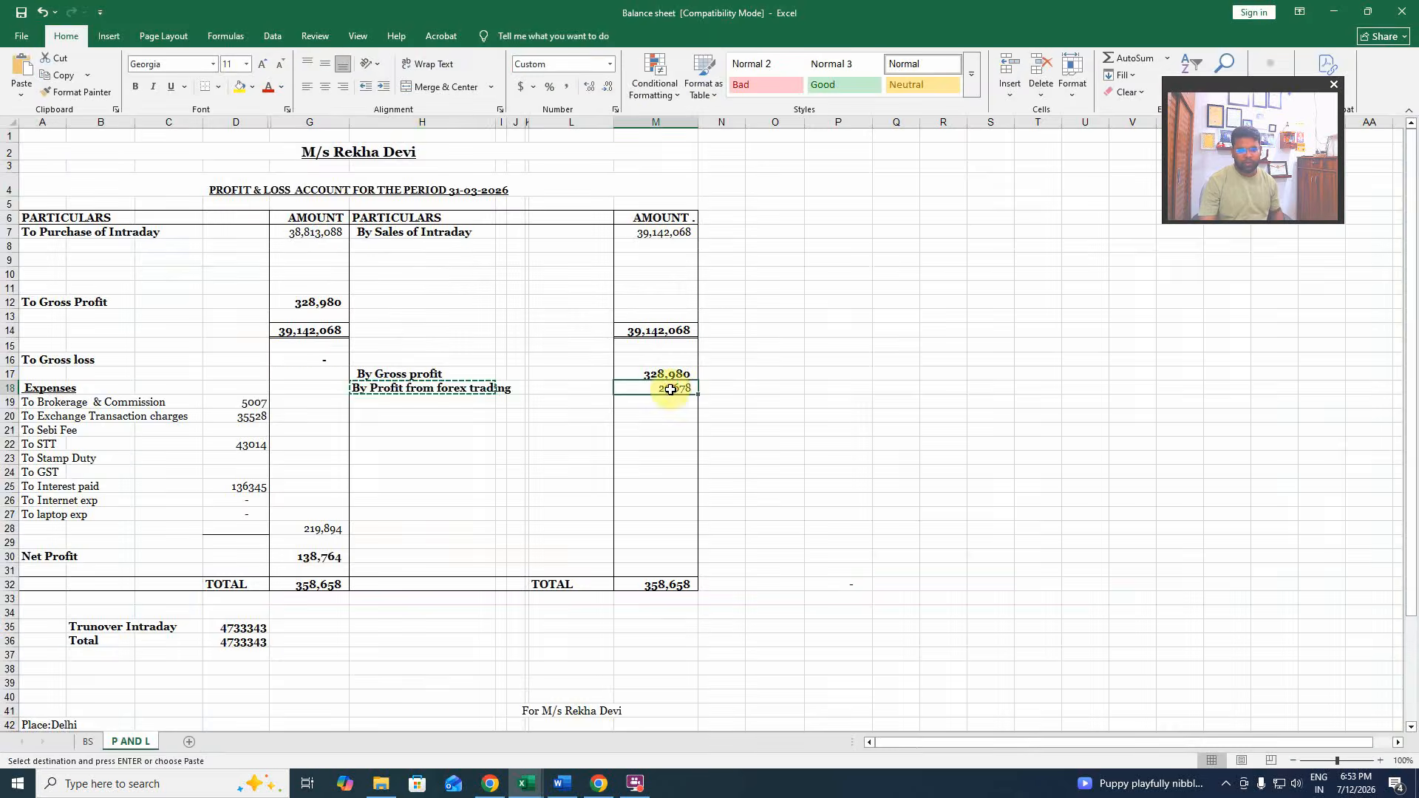
key("ctrl+c")
key("alt+Tab")
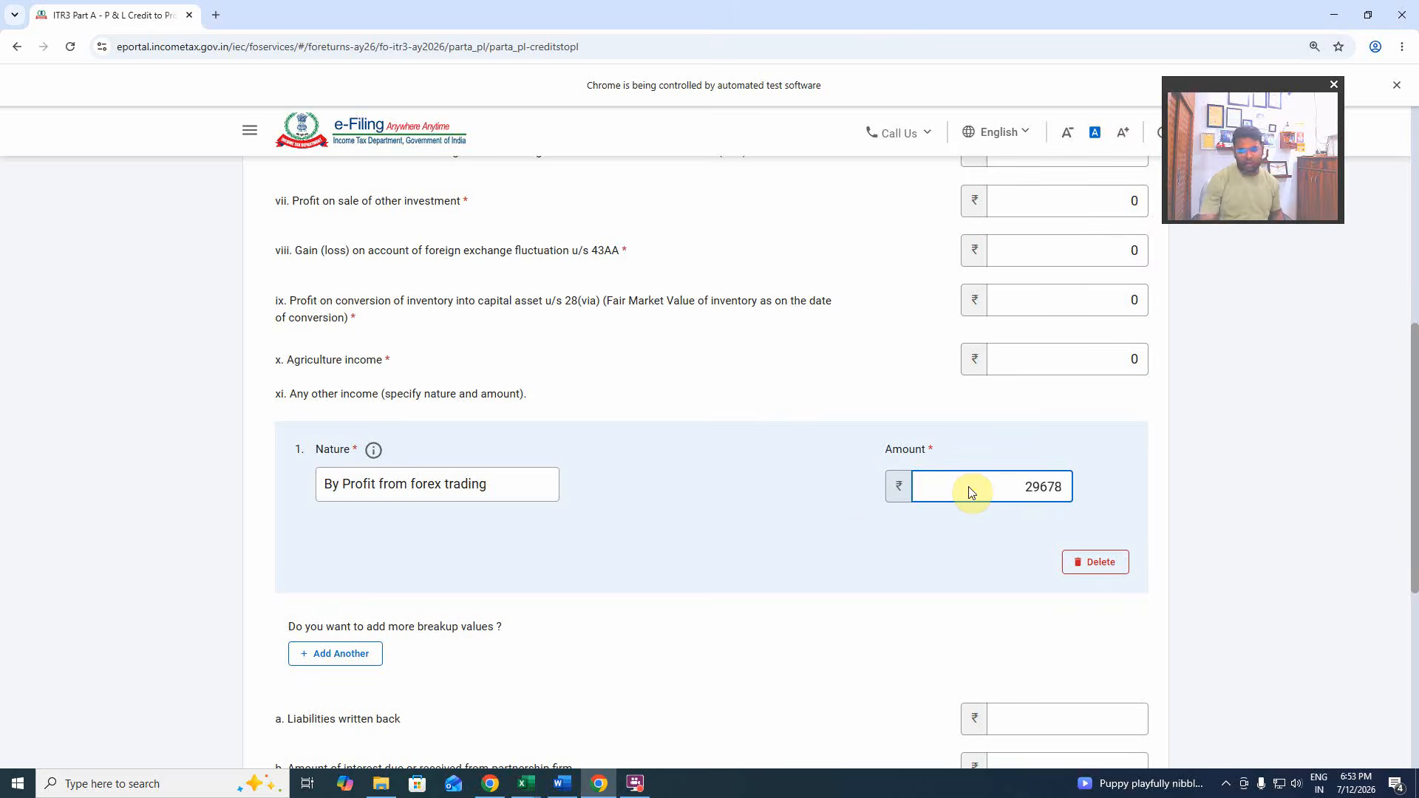
left_click(843, 539)
scroll(835, 543, "down", 5)
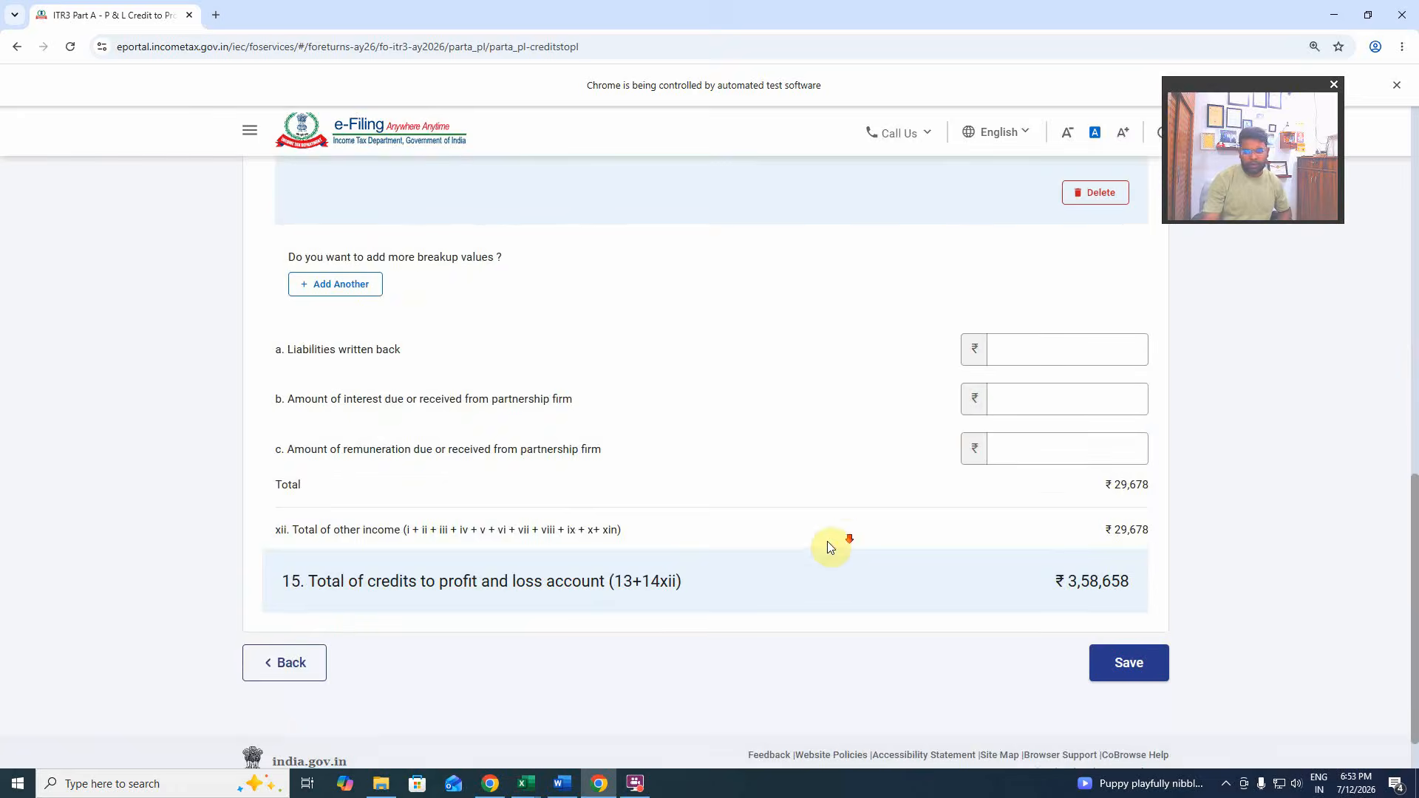
left_click(1126, 660)
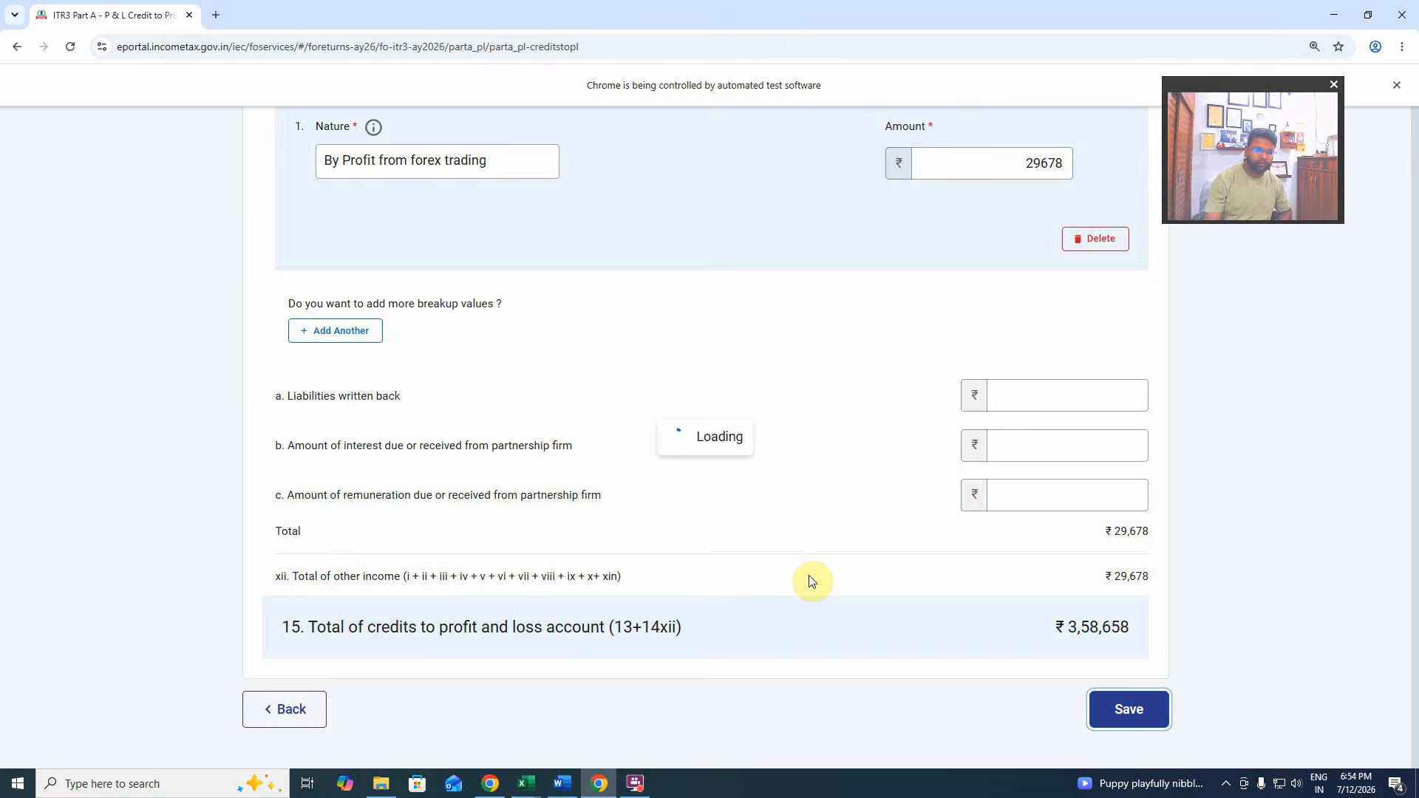
scroll(811, 581, "up", 7)
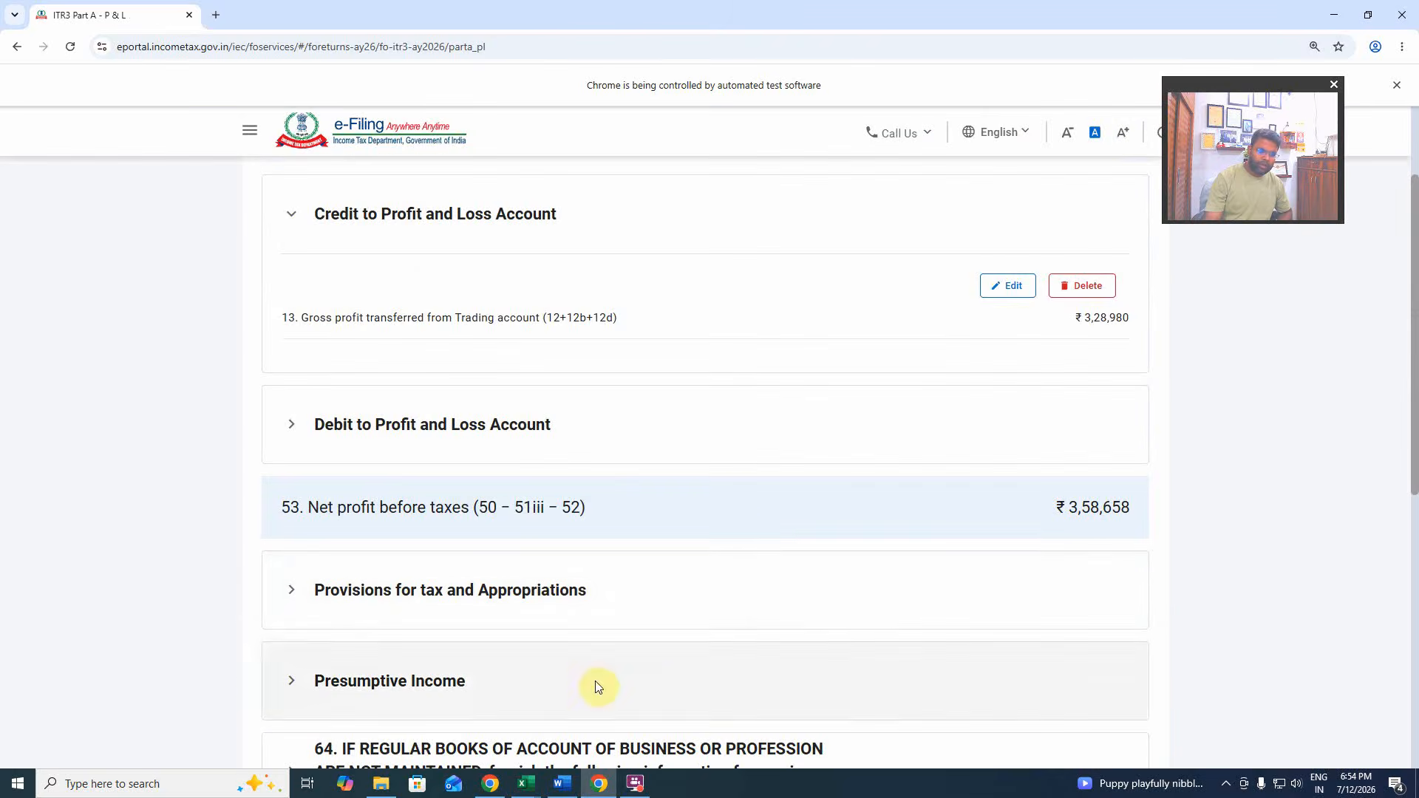
Switch to the P AND L sheet in Excel and examine the intraday sales, gross profit, expenses and forex trading profit.
left_click(542, 785)
left_click(494, 728)
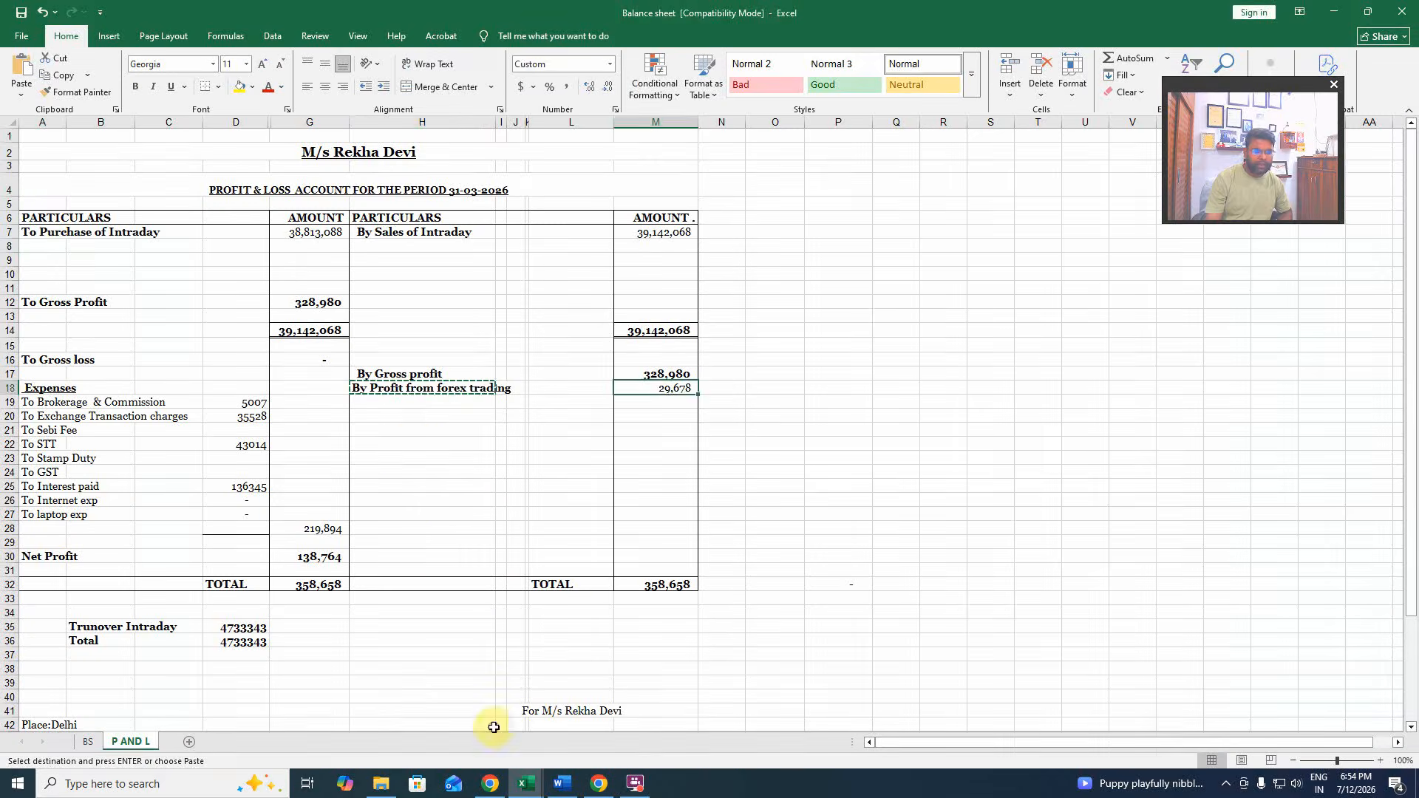
left_click(430, 502)
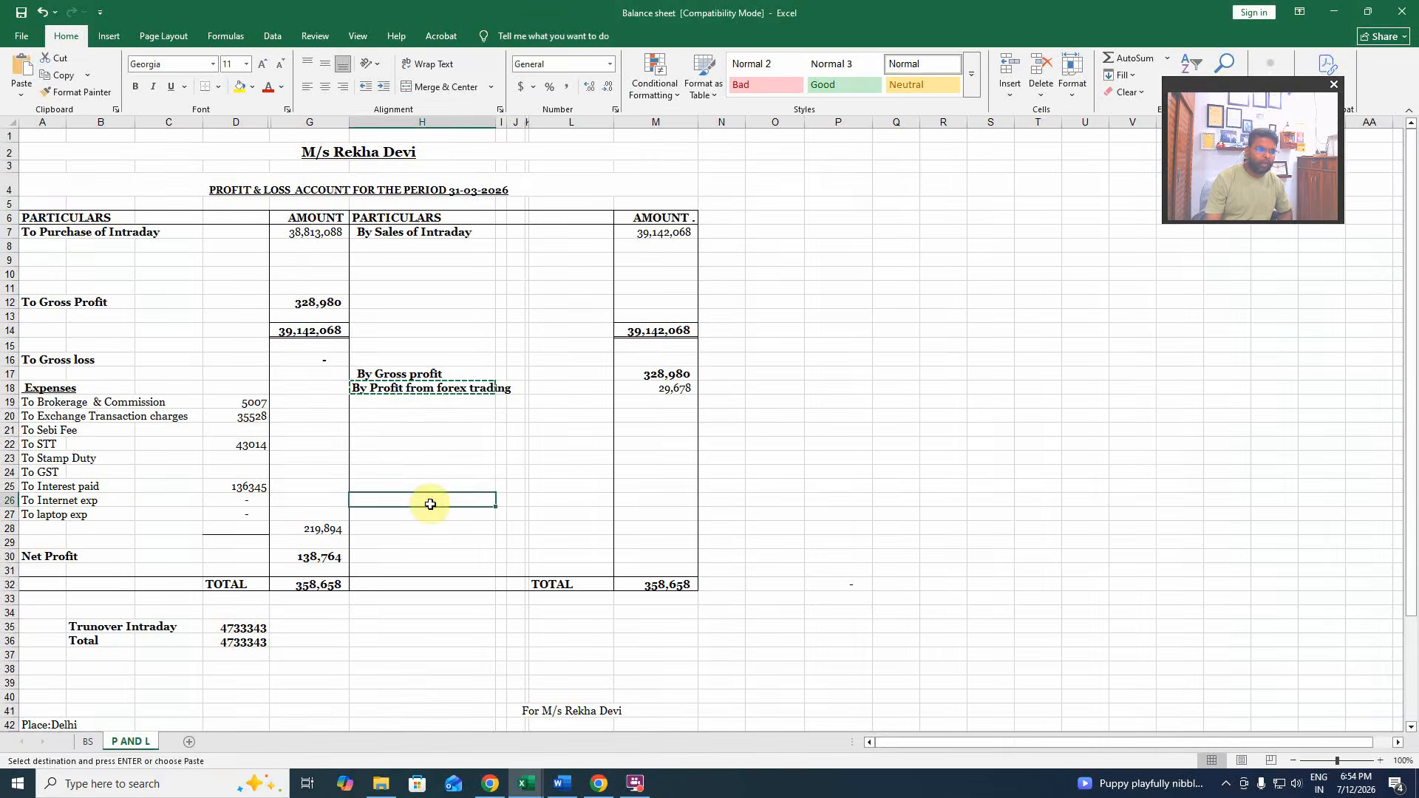
left_click(655, 249)
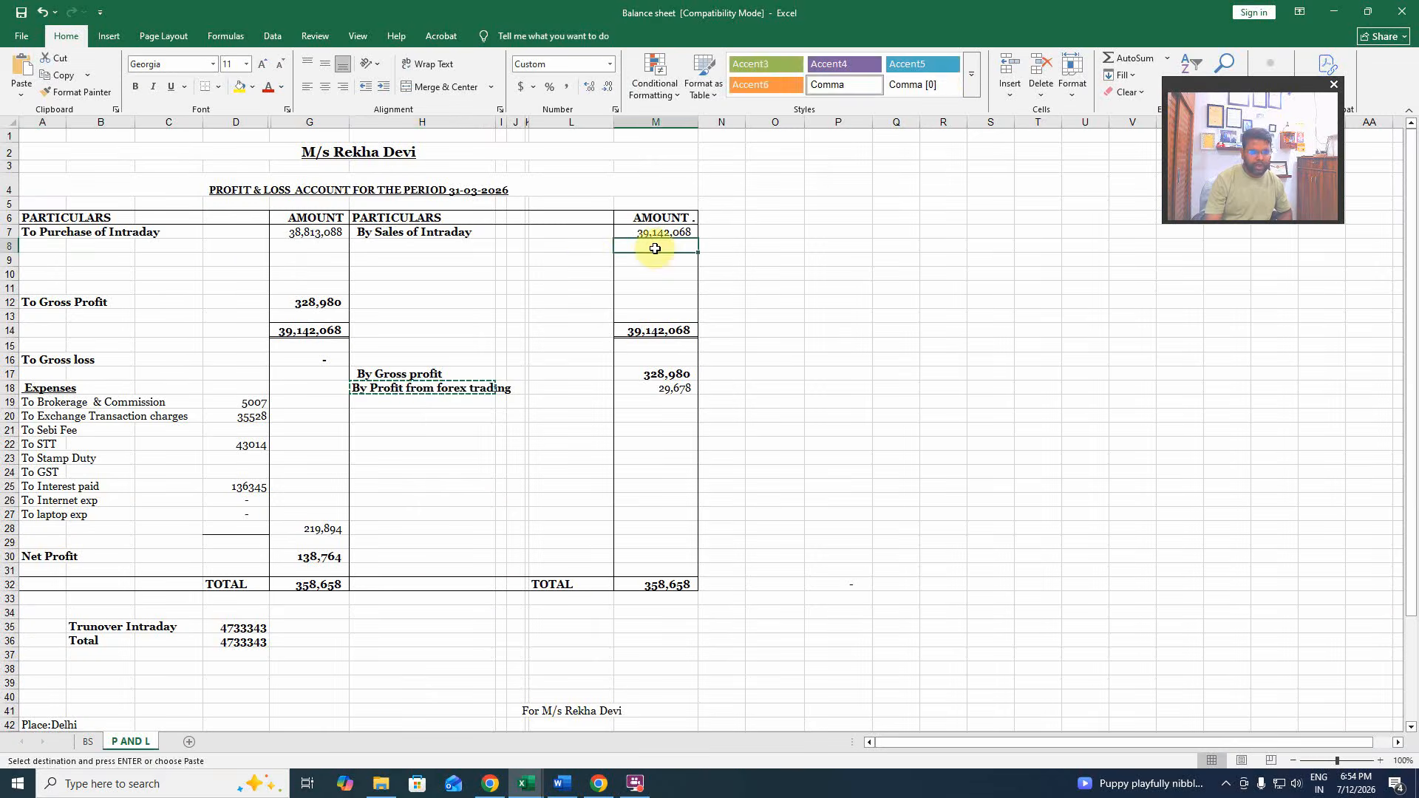
left_click(308, 302)
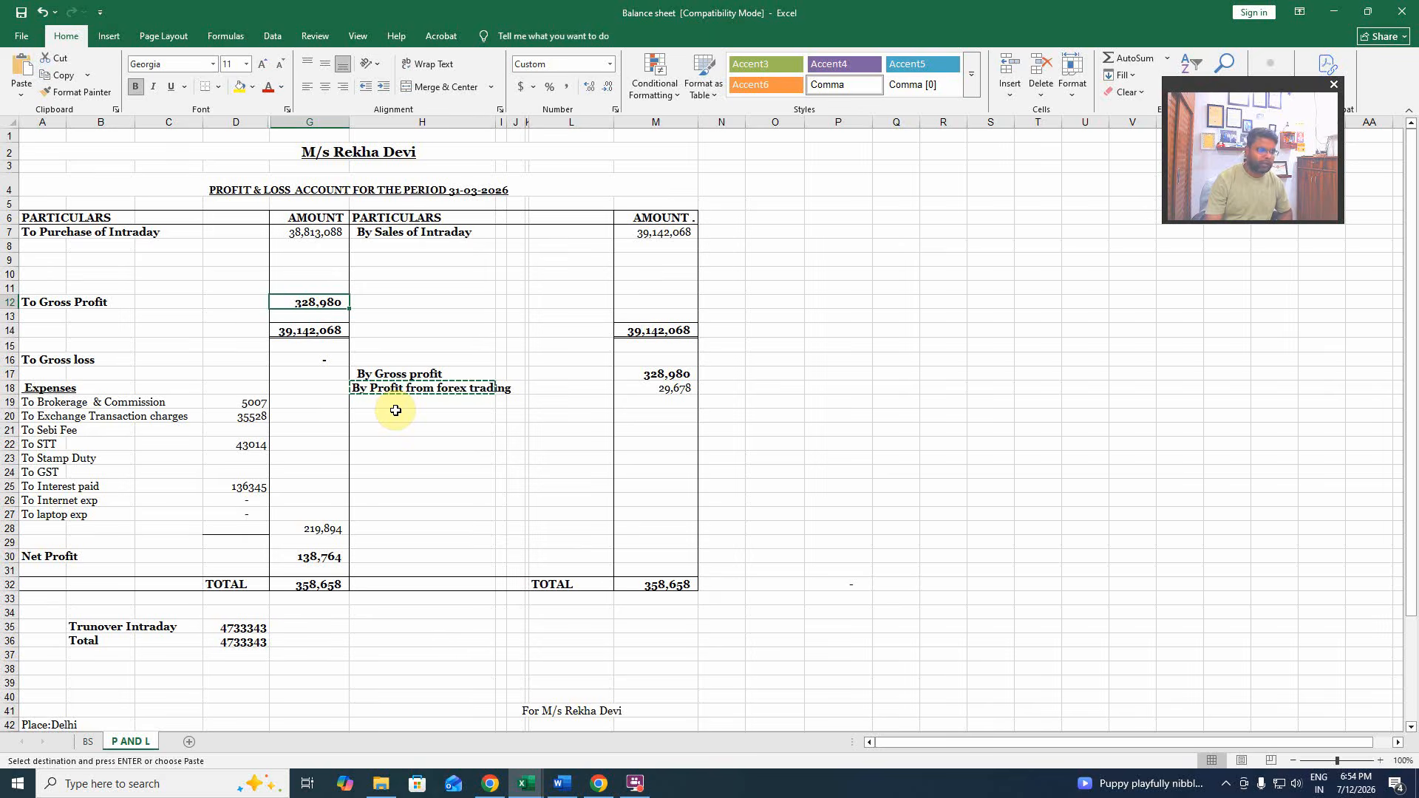
left_click(396, 440)
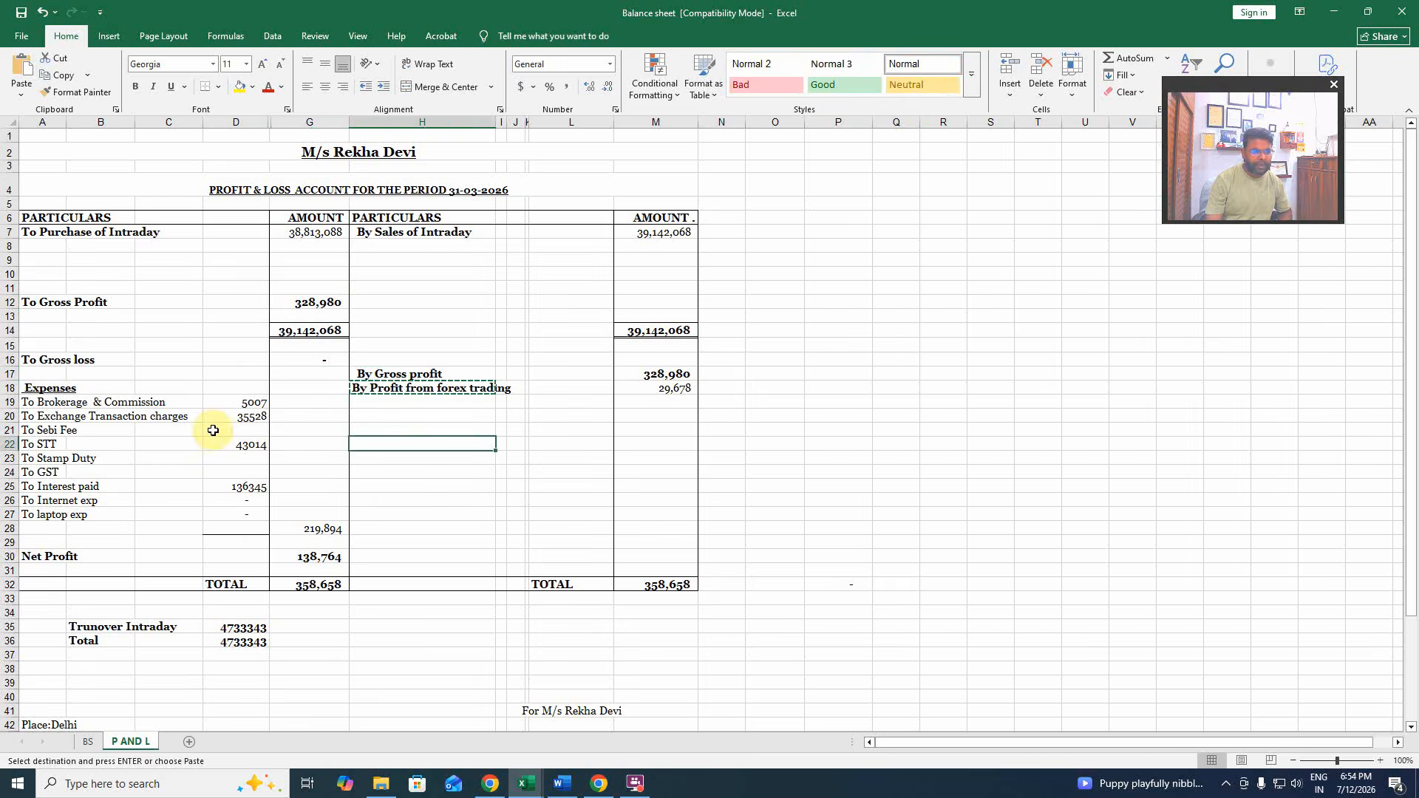
left_click_drag(194, 417, 196, 530)
left_click(422, 469)
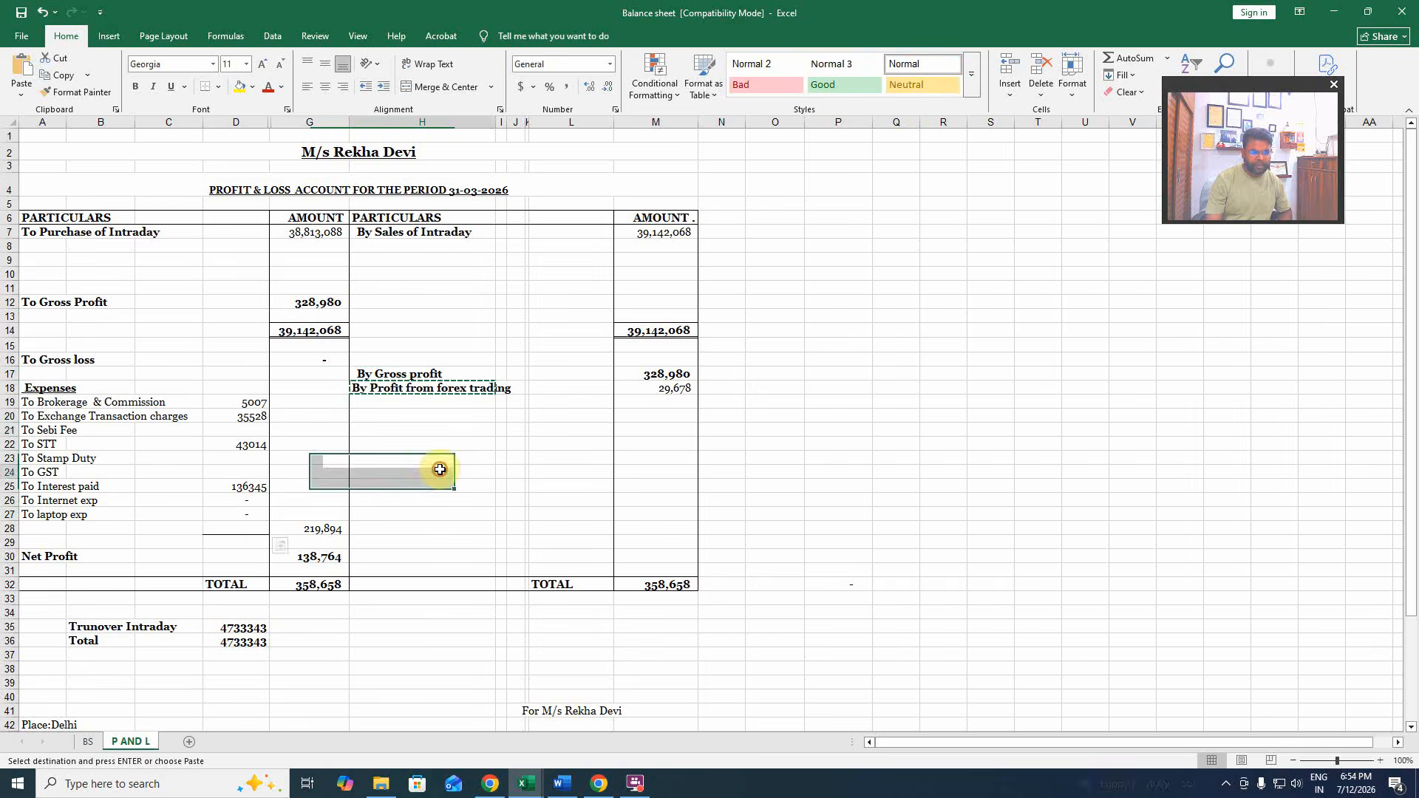
left_click(365, 386)
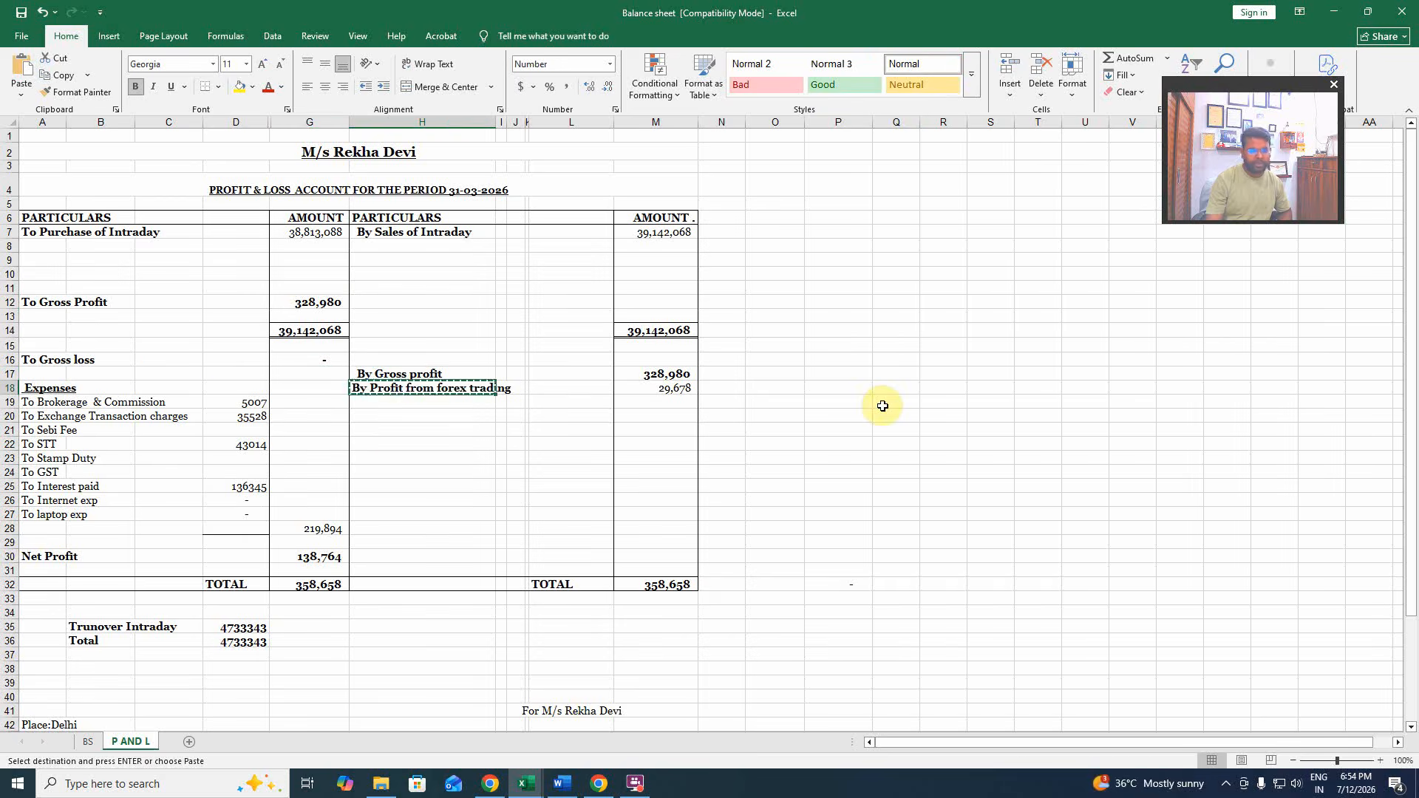
left_click(666, 388)
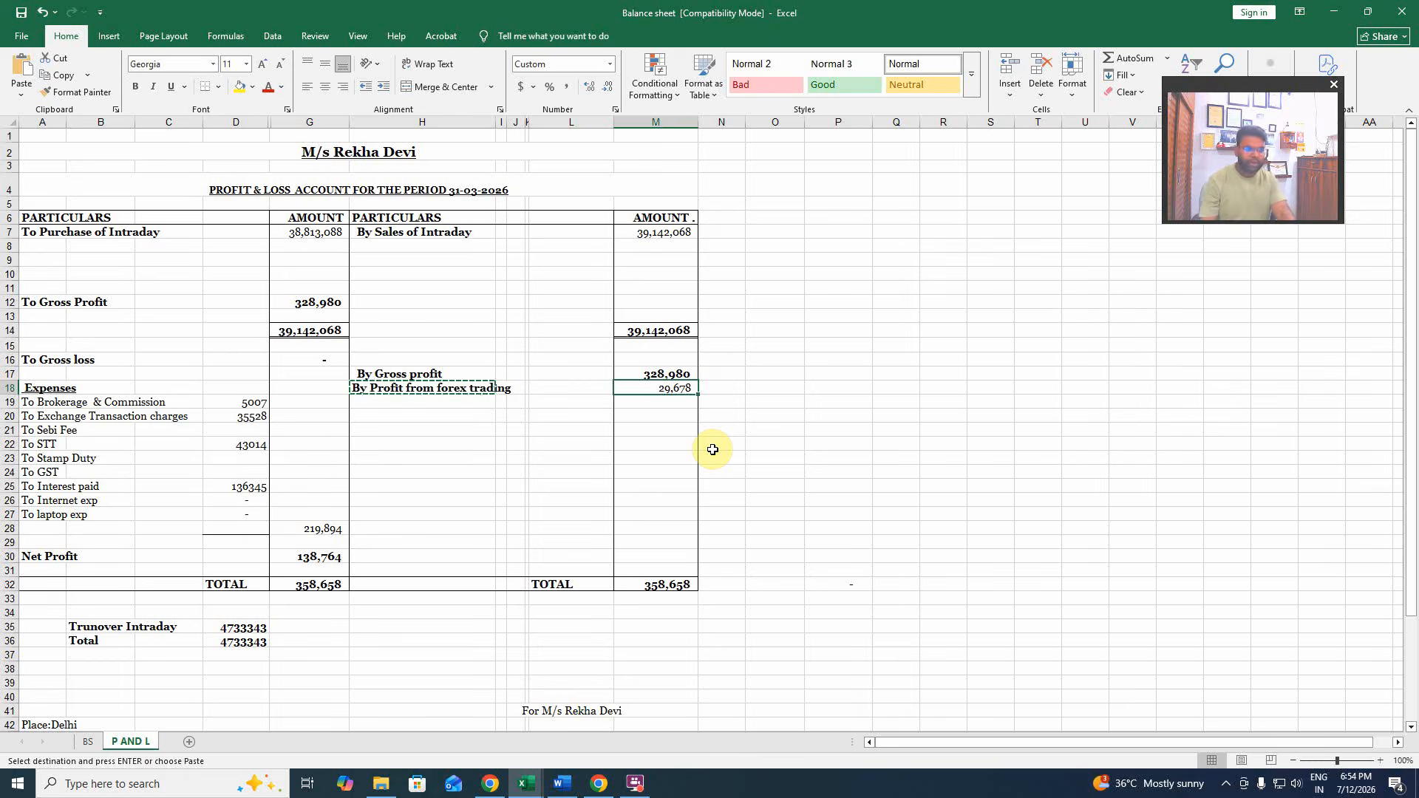
left_click(755, 428)
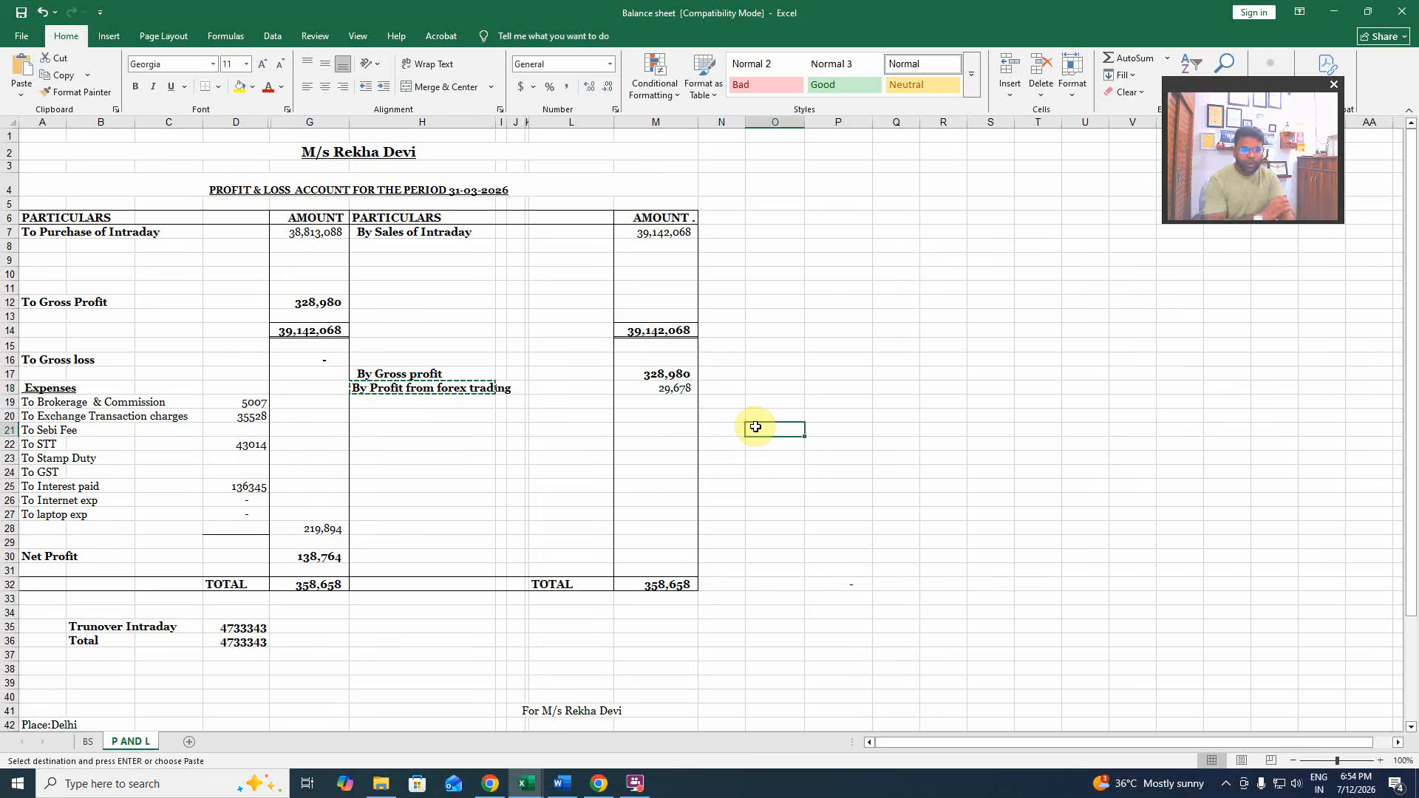
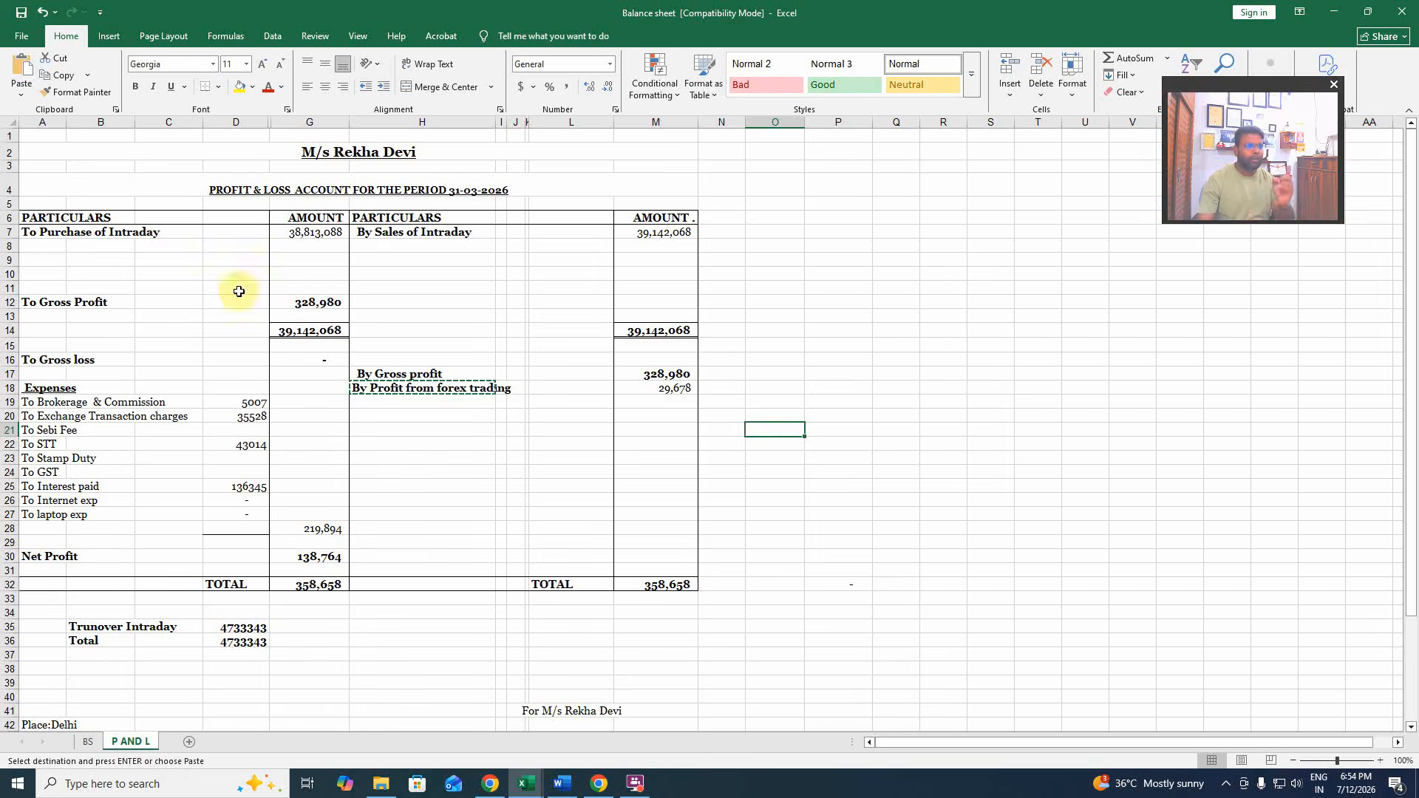
Examine the gross profit on the P AND L sheet against the expense amounts from brokerage down to laptop expenses.
left_click(31, 245)
left_click(396, 257)
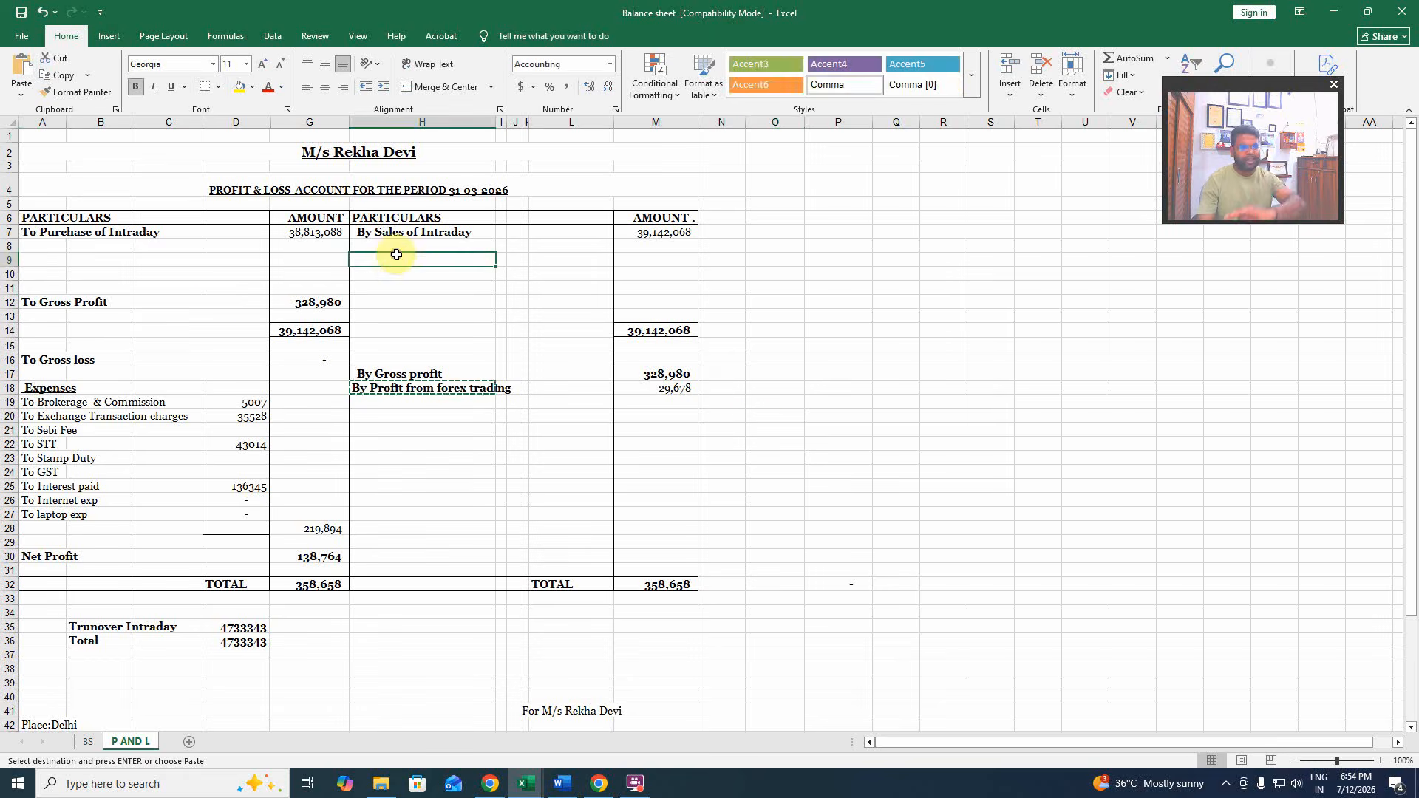
left_click(309, 302)
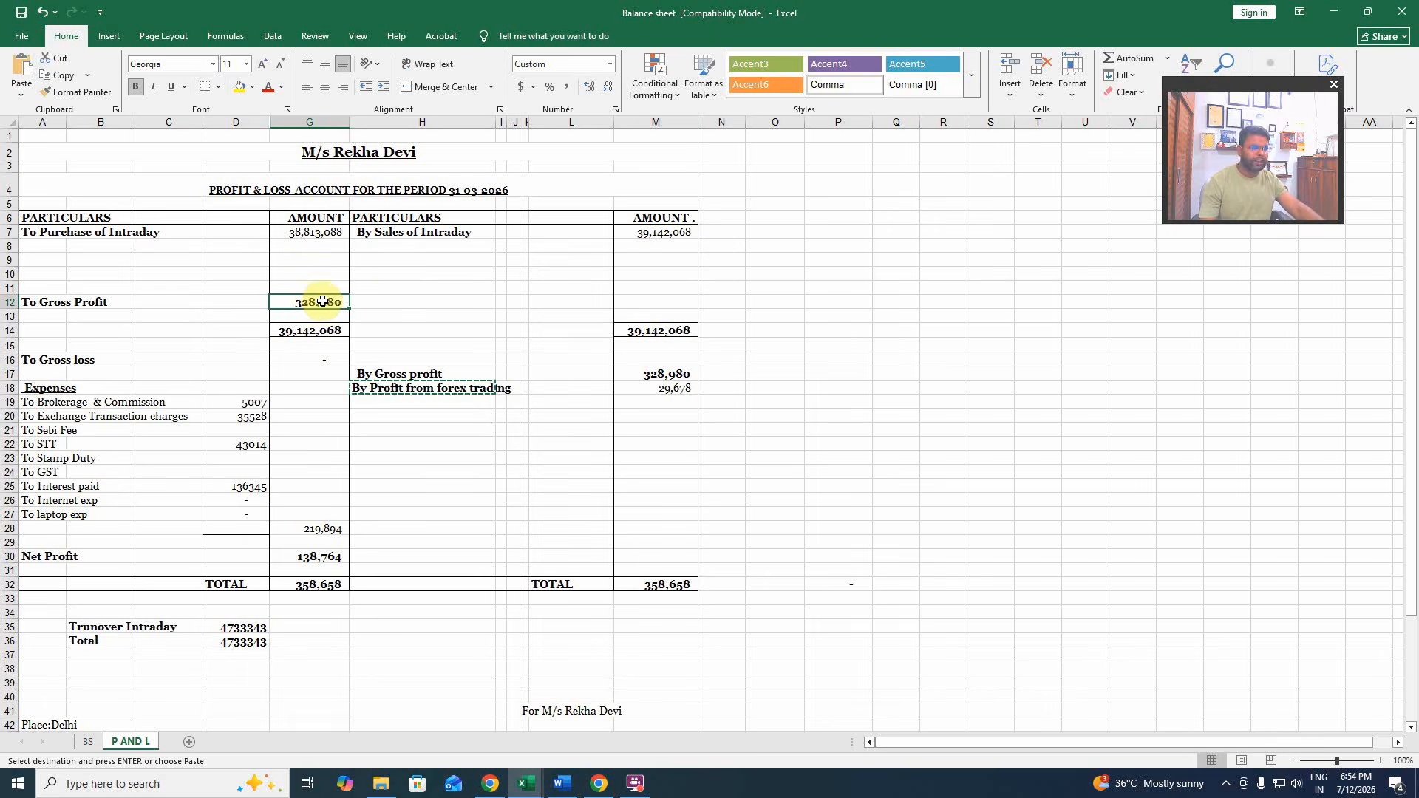
left_click(392, 288)
left_click(320, 303)
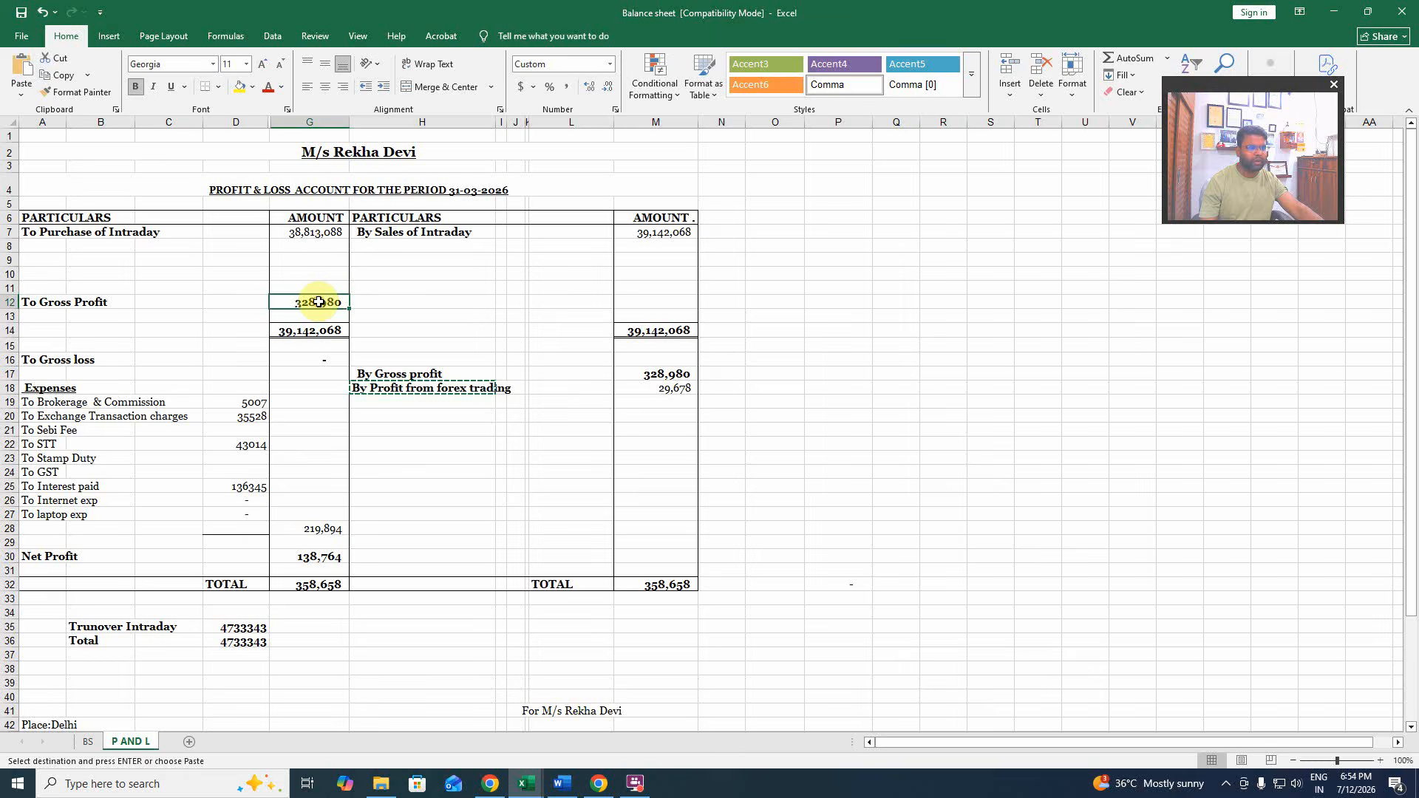
left_click(384, 290)
left_click(326, 301)
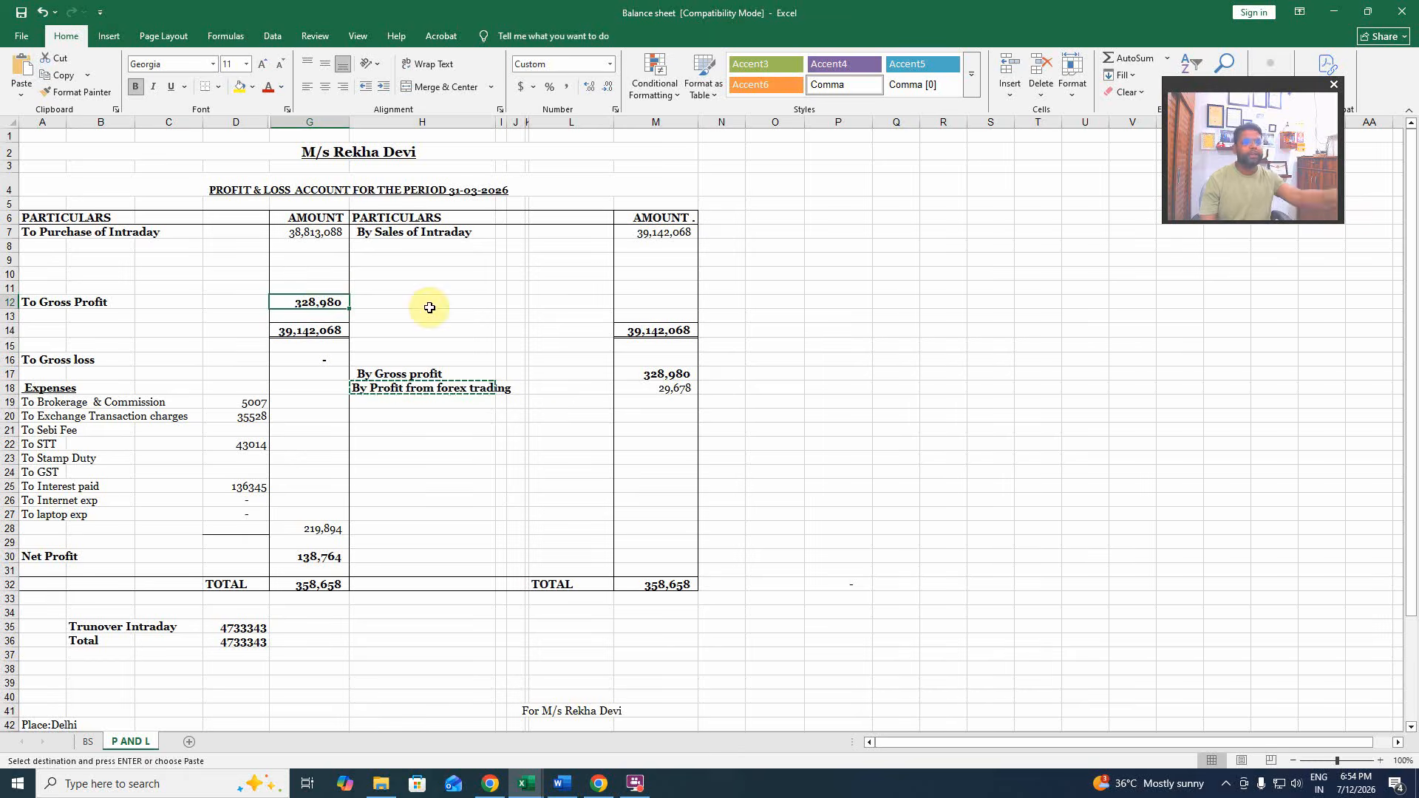
left_click_drag(221, 403, 214, 522)
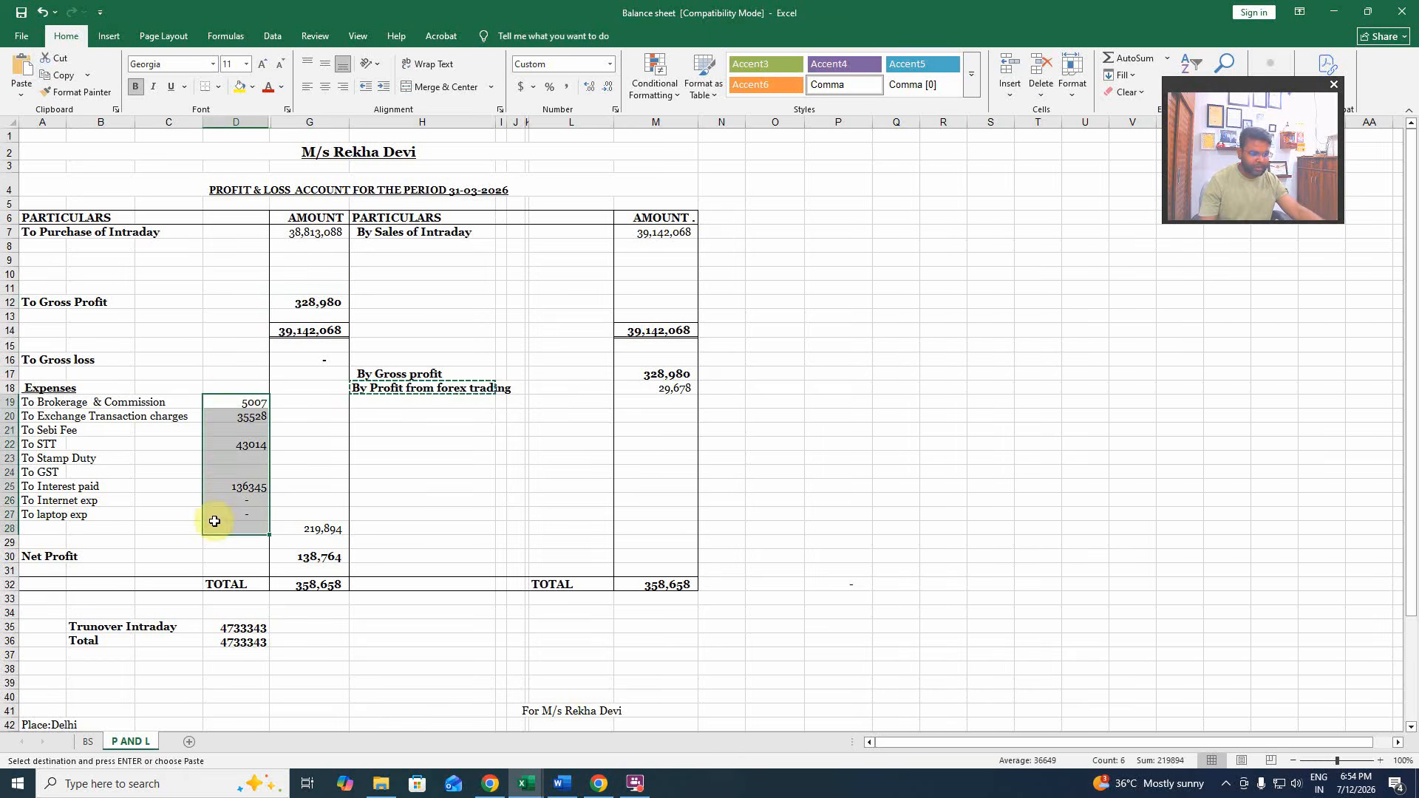
left_click(406, 453)
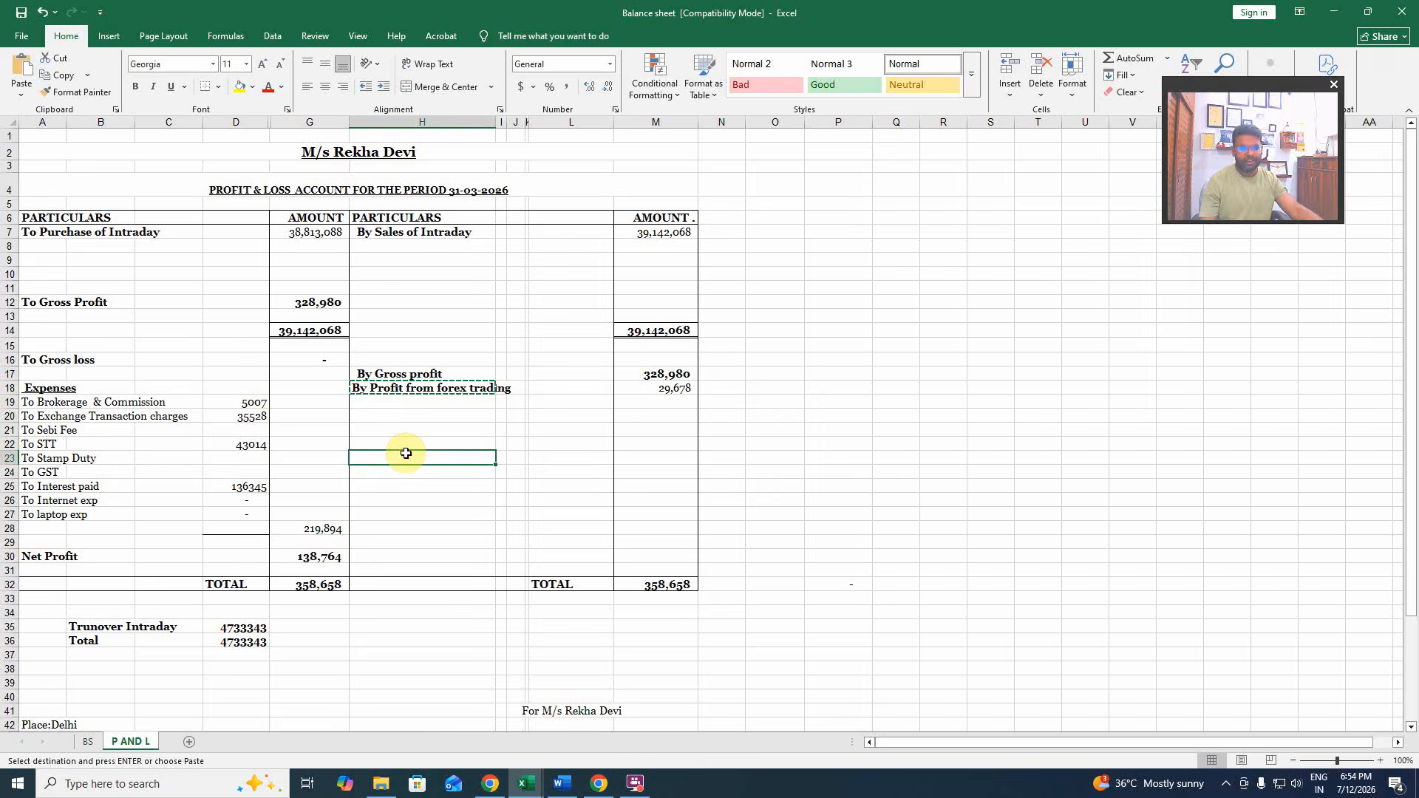
left_click(749, 427)
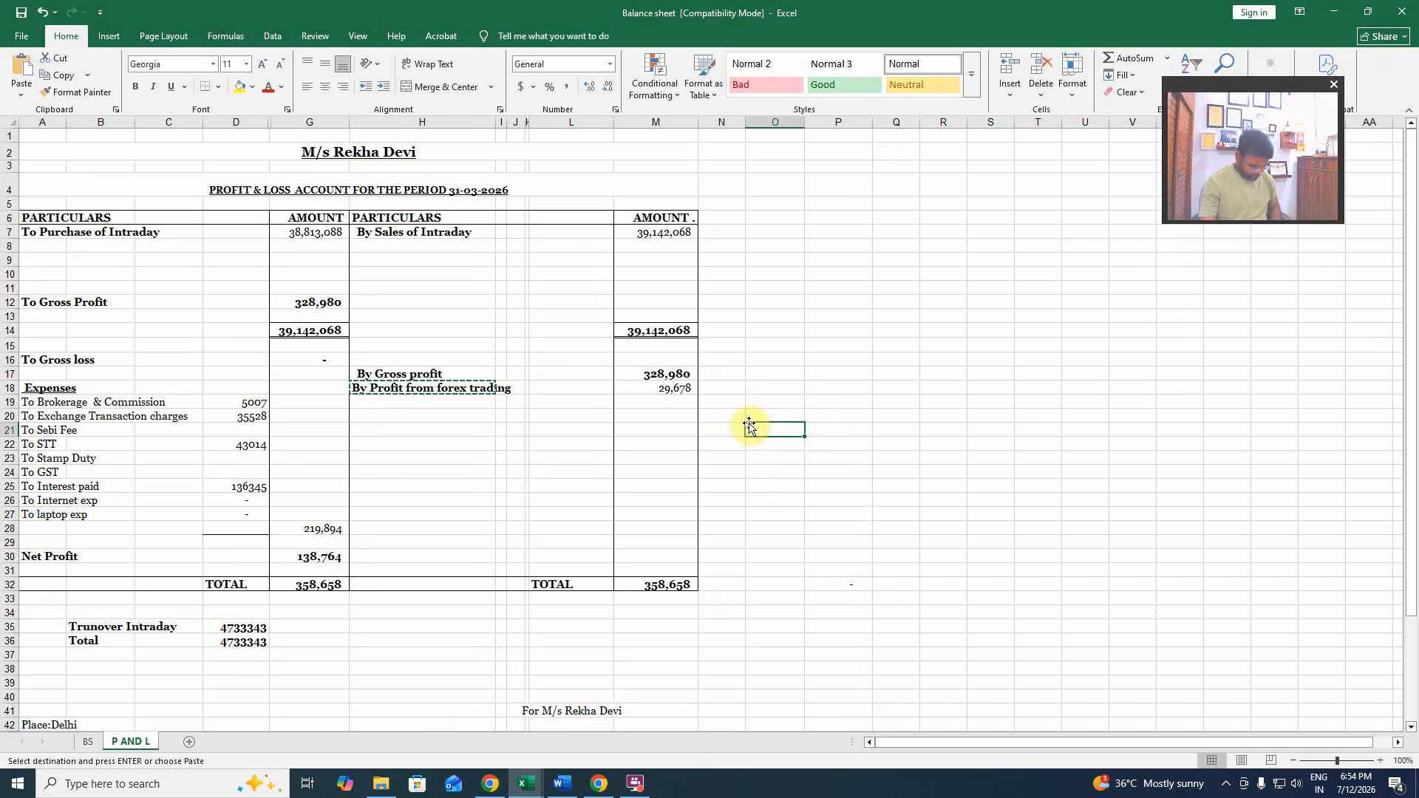
Switch back to the tax return in the browser and open the Debit to Profit and Loss Account section for editing.
left_click(599, 784)
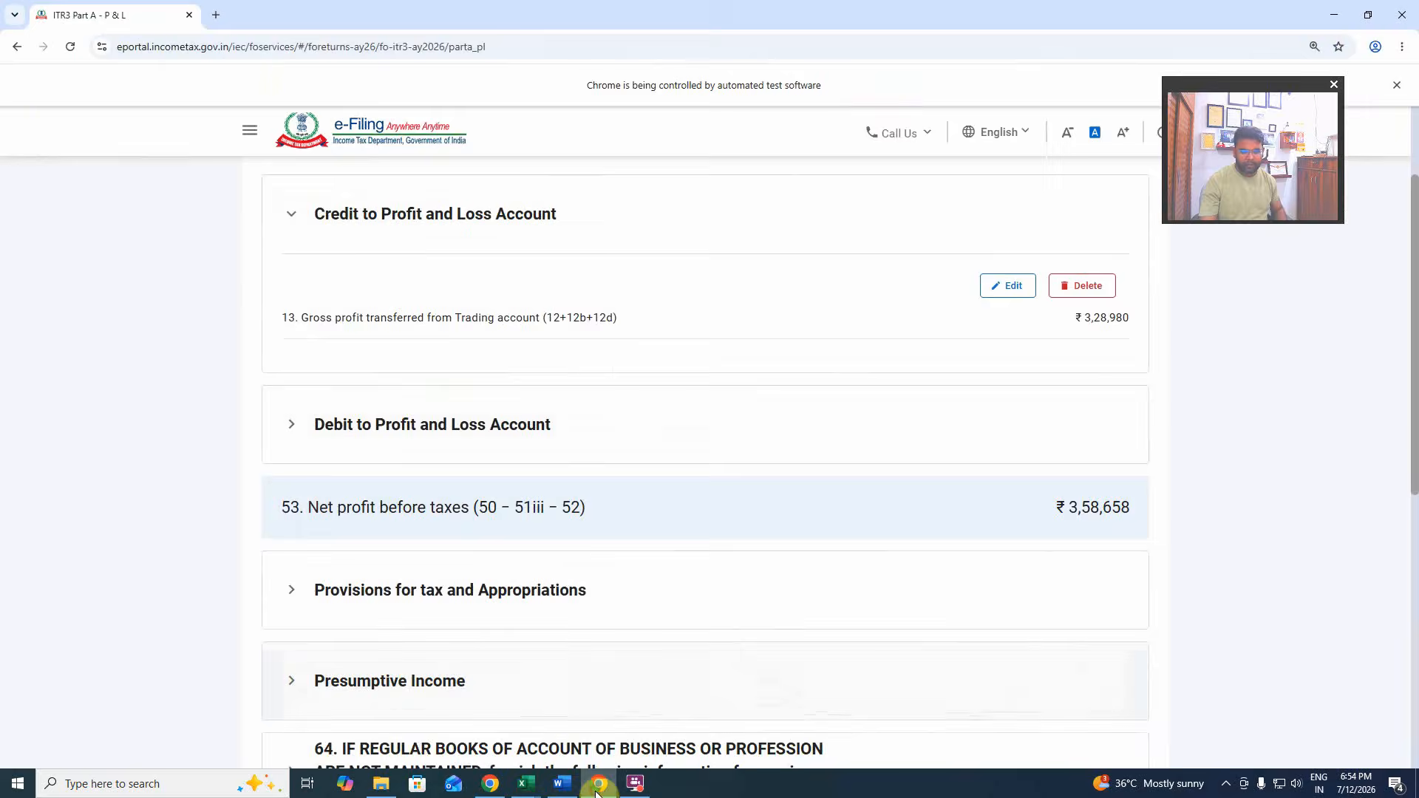
scroll(561, 407, "up", 1)
scroll(665, 429, "down", 2)
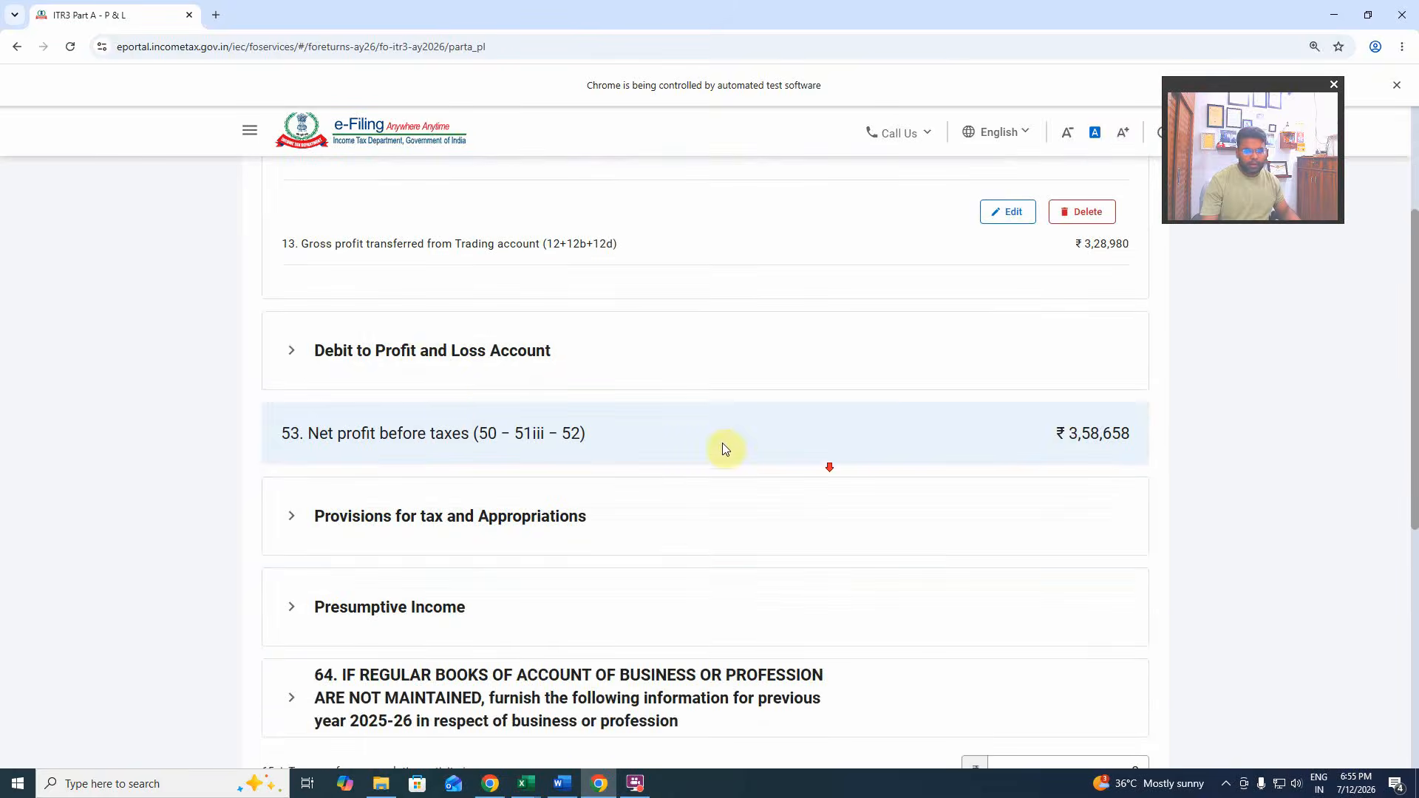
left_click(425, 371)
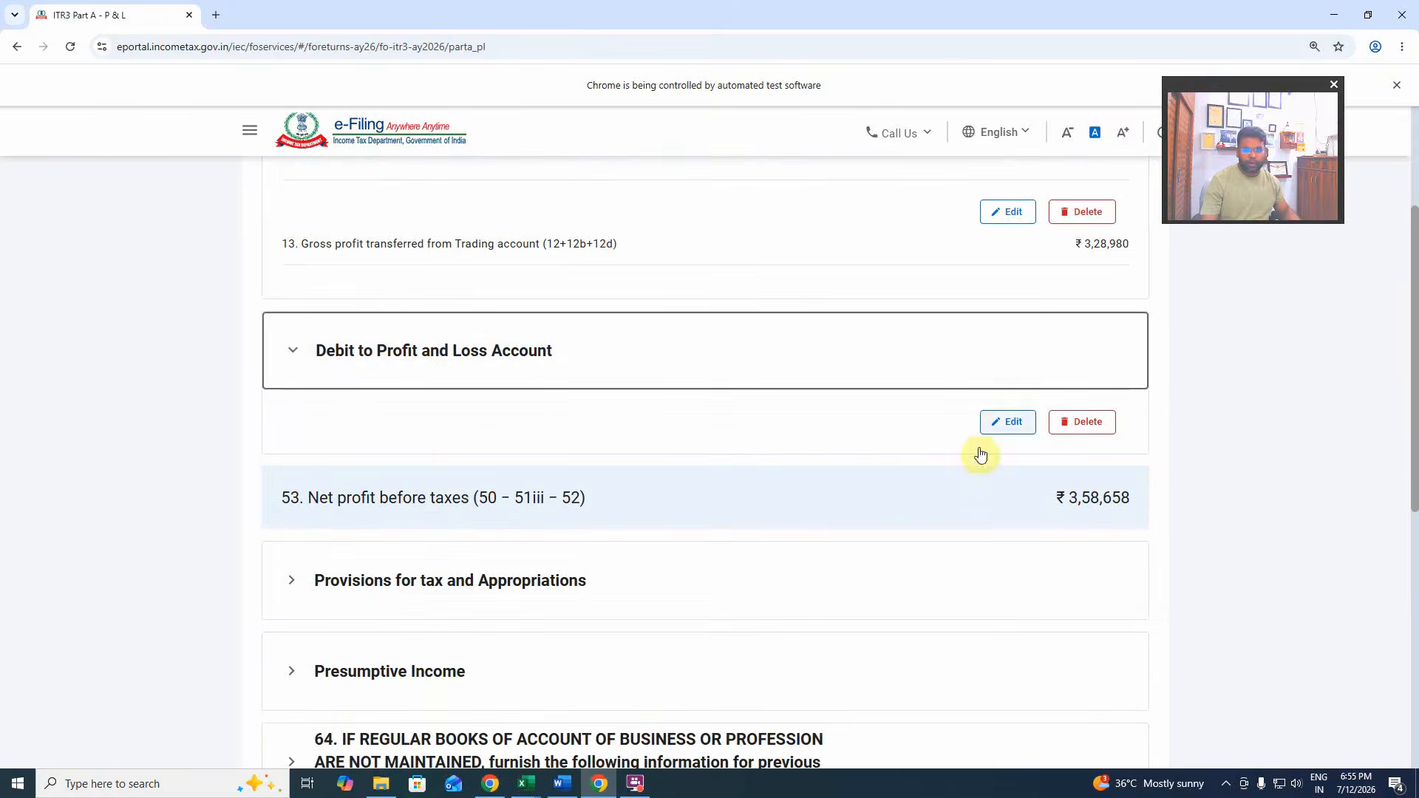
left_click(1010, 424)
scroll(649, 464, "down", 3)
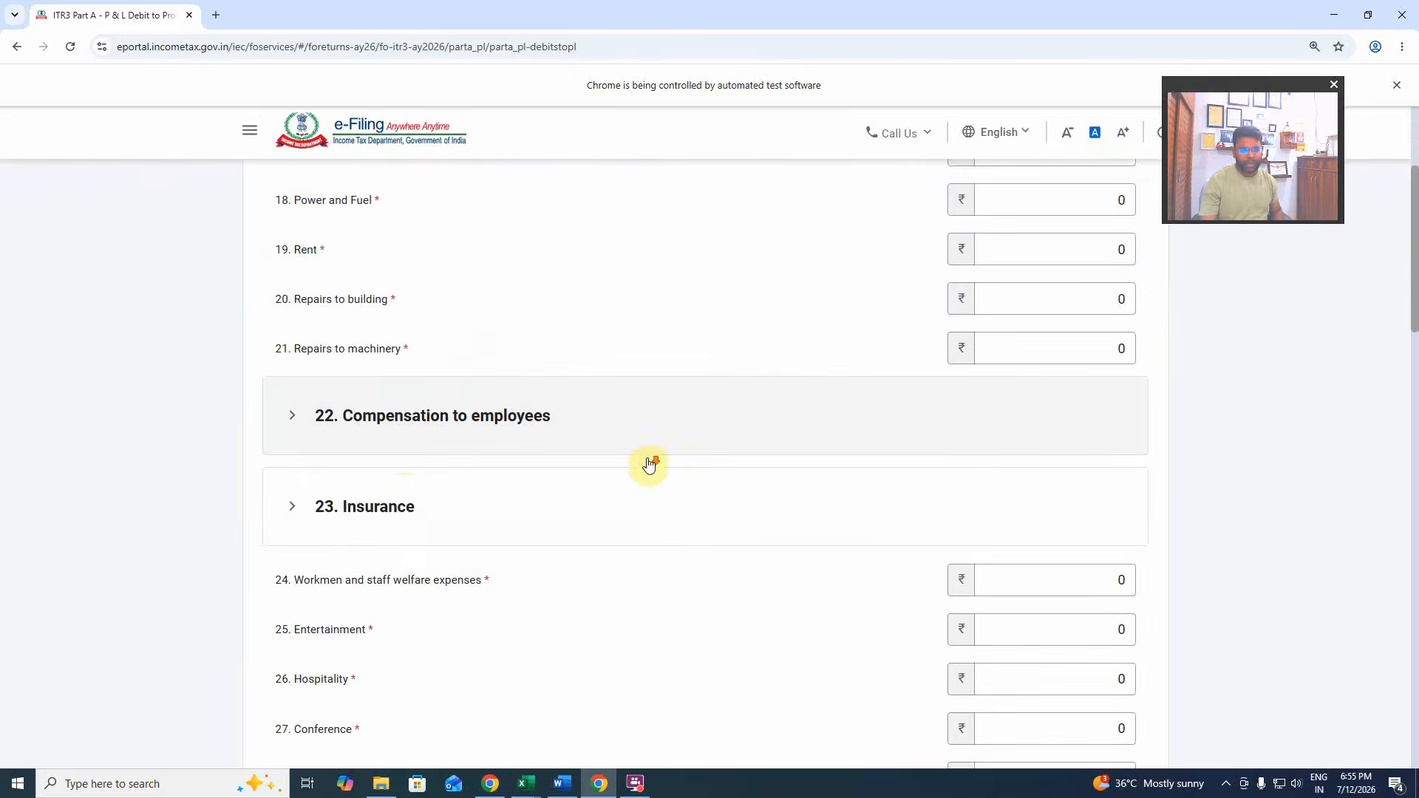
Check the expense amounts on the P AND L sheet and add a blank entry under 46. Other expenses.
key("alt+Tab")
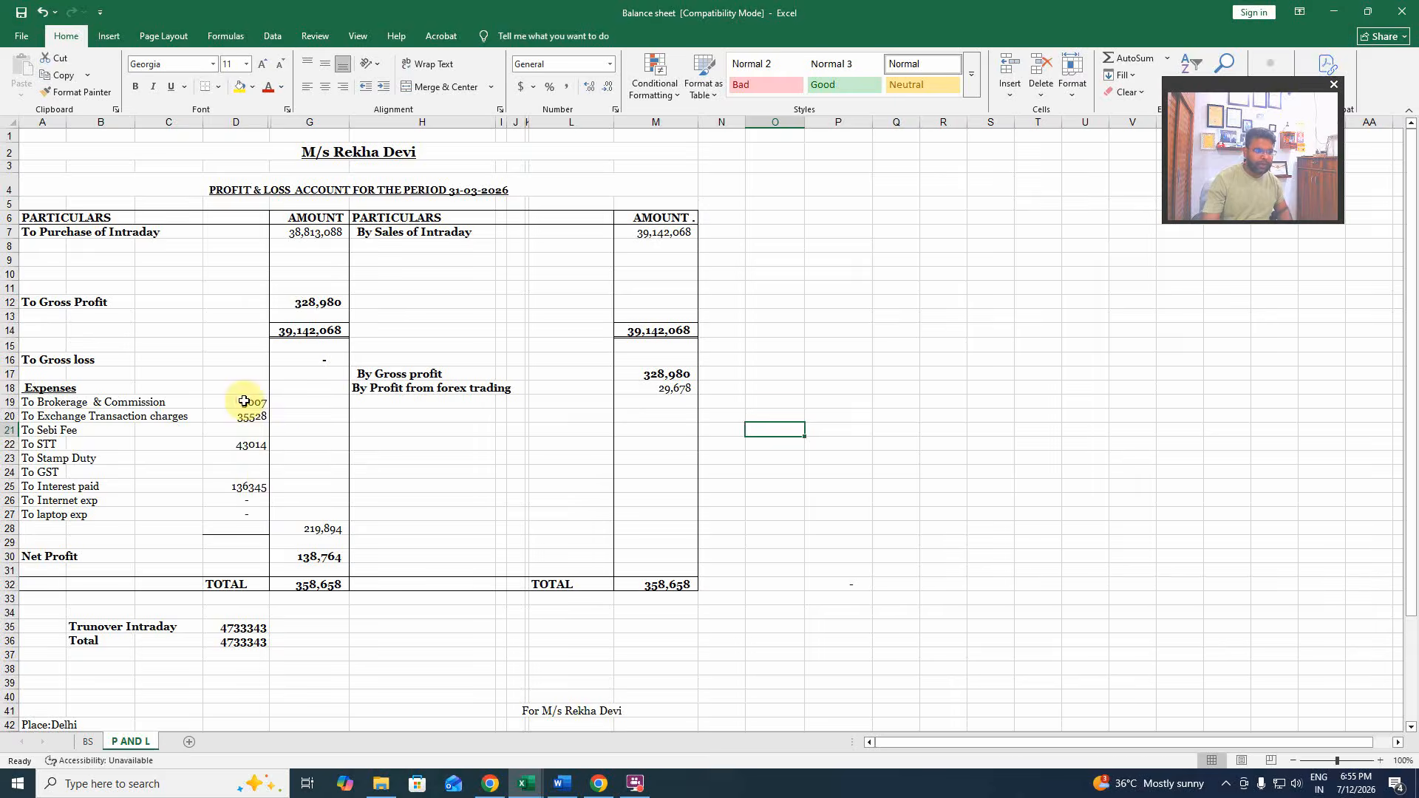
left_click_drag(245, 403, 248, 501)
key("alt+Tab")
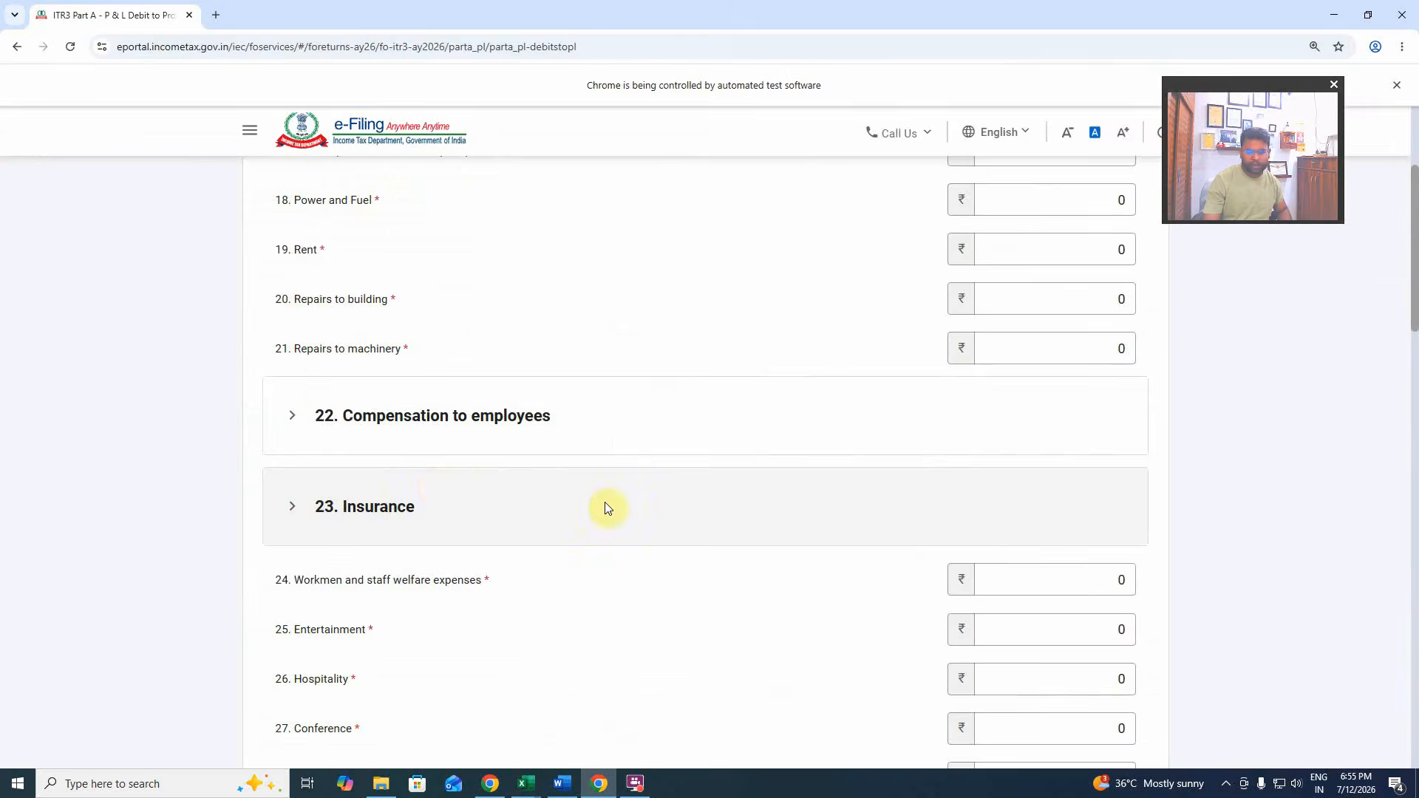
scroll(538, 500, "down", 11)
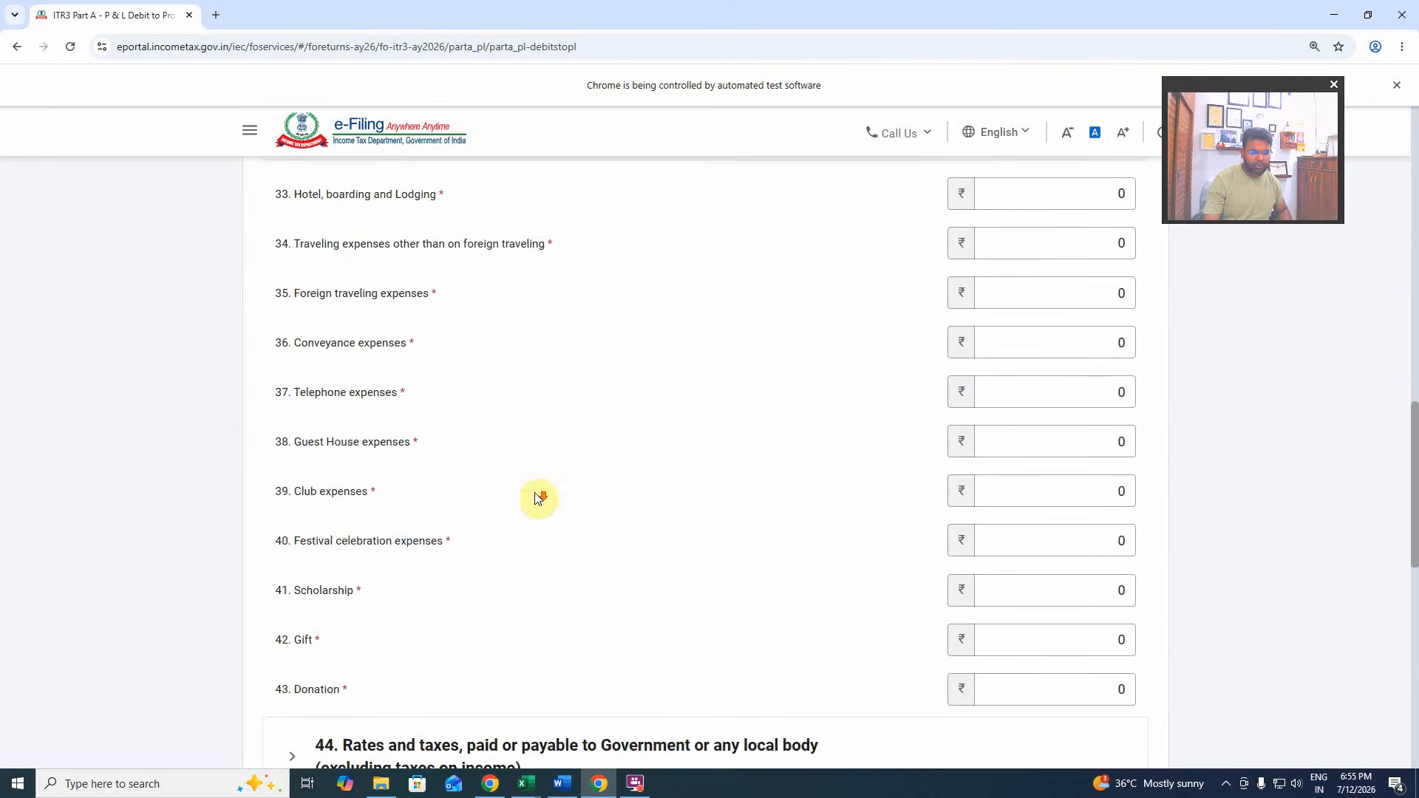
scroll(539, 499, "down", 4)
left_click(477, 587)
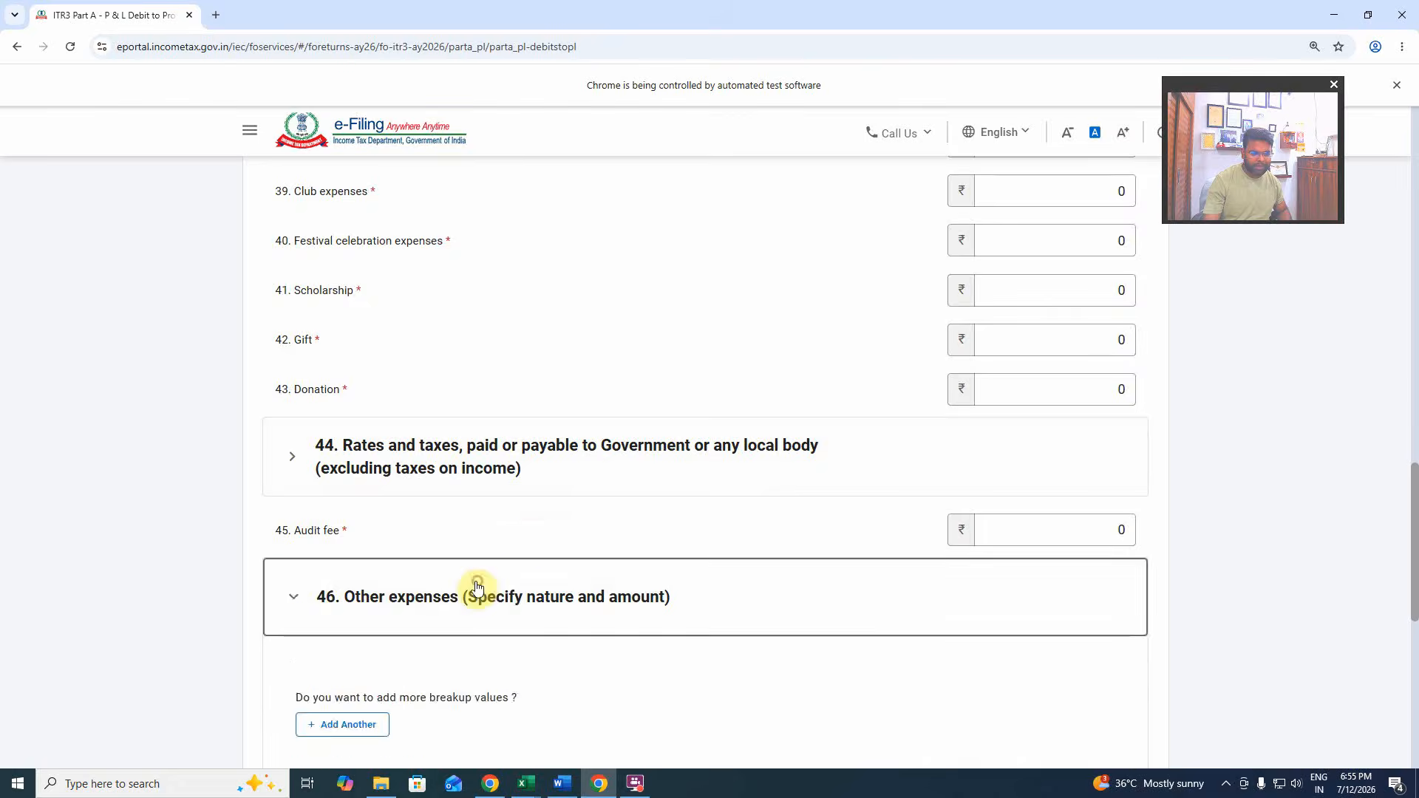
scroll(476, 584, "down", 5)
left_click(348, 355)
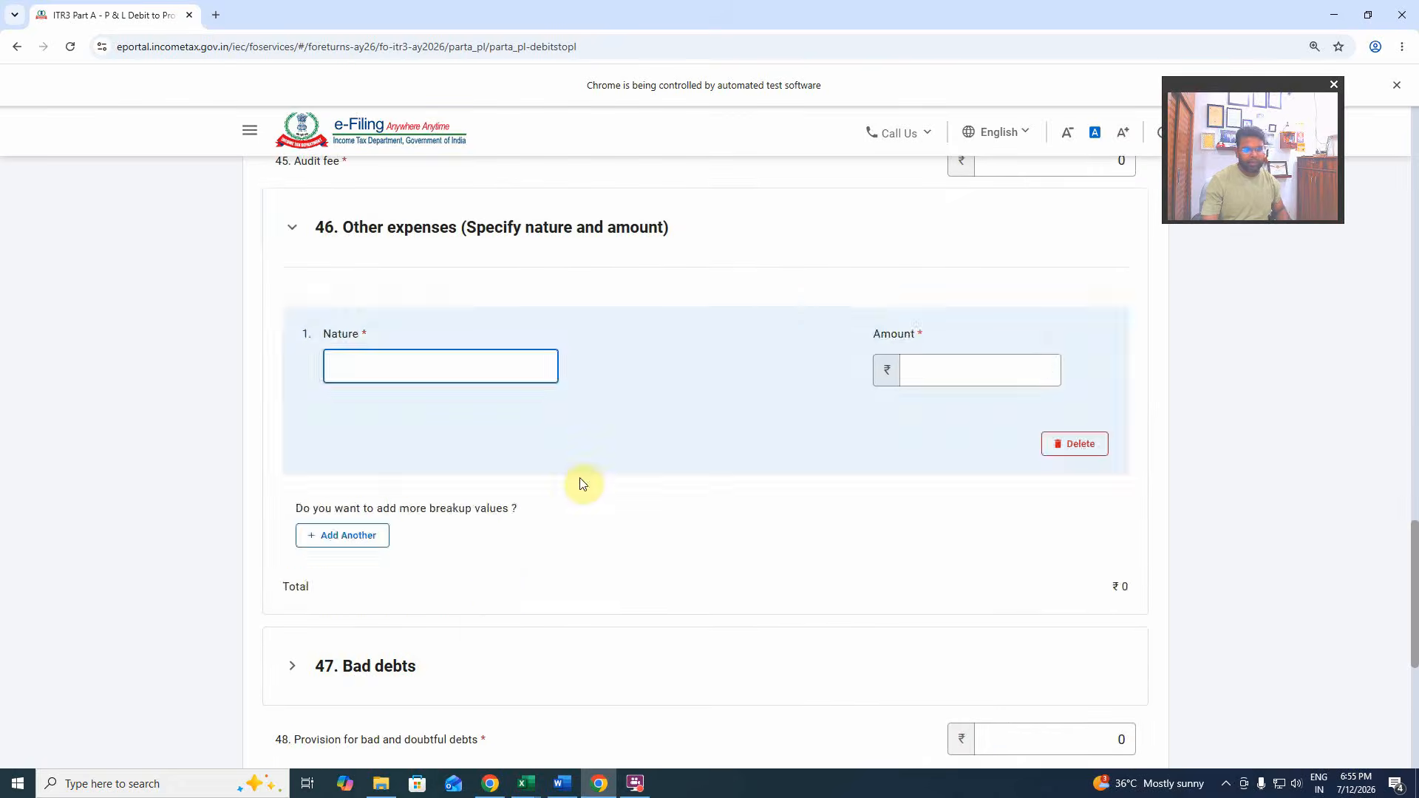
Fill the first other expenses entry with the nature "To Brokerage & Commission" from the P AND L sheet and the amount 5007.
key("alt+Tab")
left_click(37, 402)
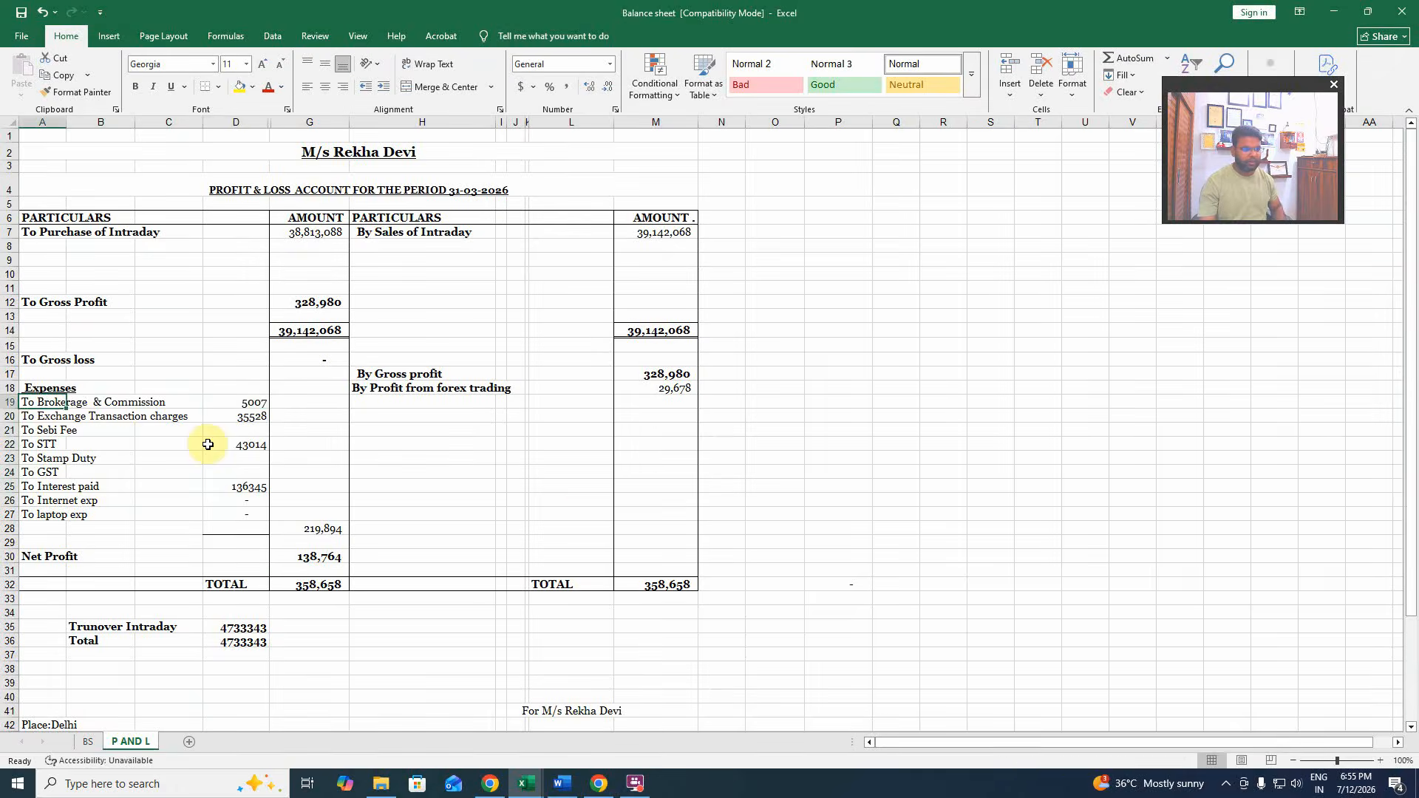
key("ctrl+c")
key("alt+Tab")
key("ctrl+v")
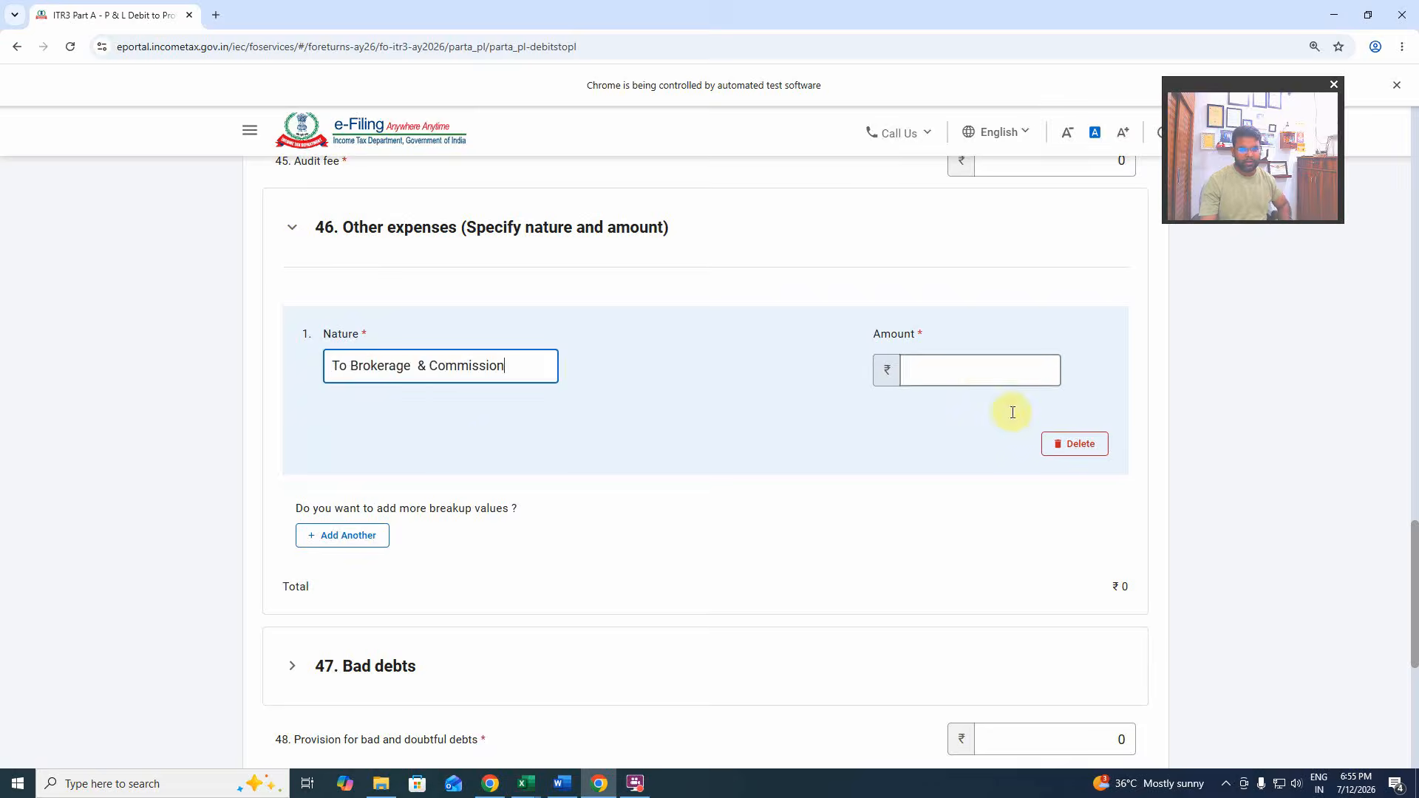
key("Tab")
key("alt+Tab")
key("alt+Tab")
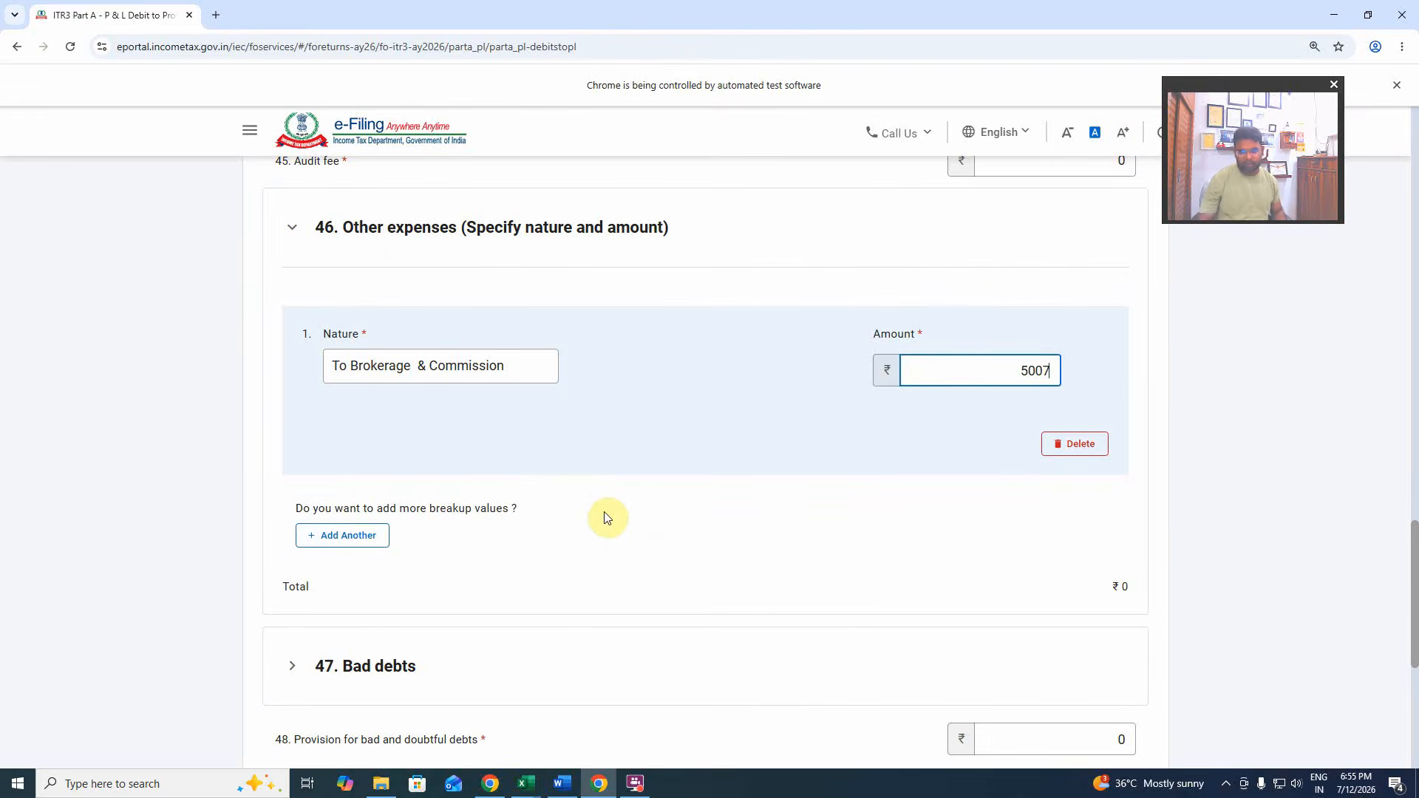
Add a second other expenses entry with the nature "To Exchange Transaction charges" and the amount 35528 from the P AND L sheet.
left_click(388, 535)
key("alt+Tab")
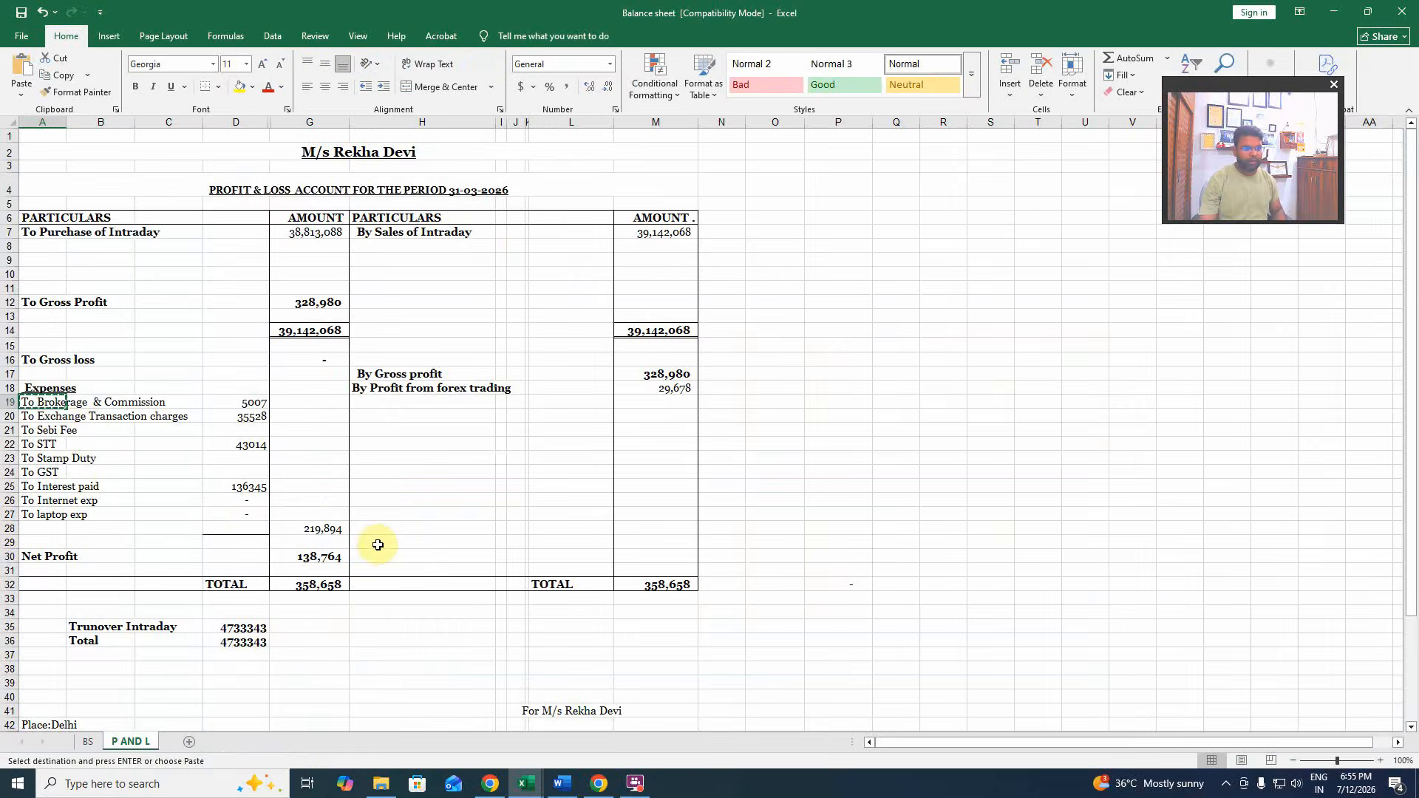
key("Down")
key("ctrl+c")
key("alt+Tab")
type("V")
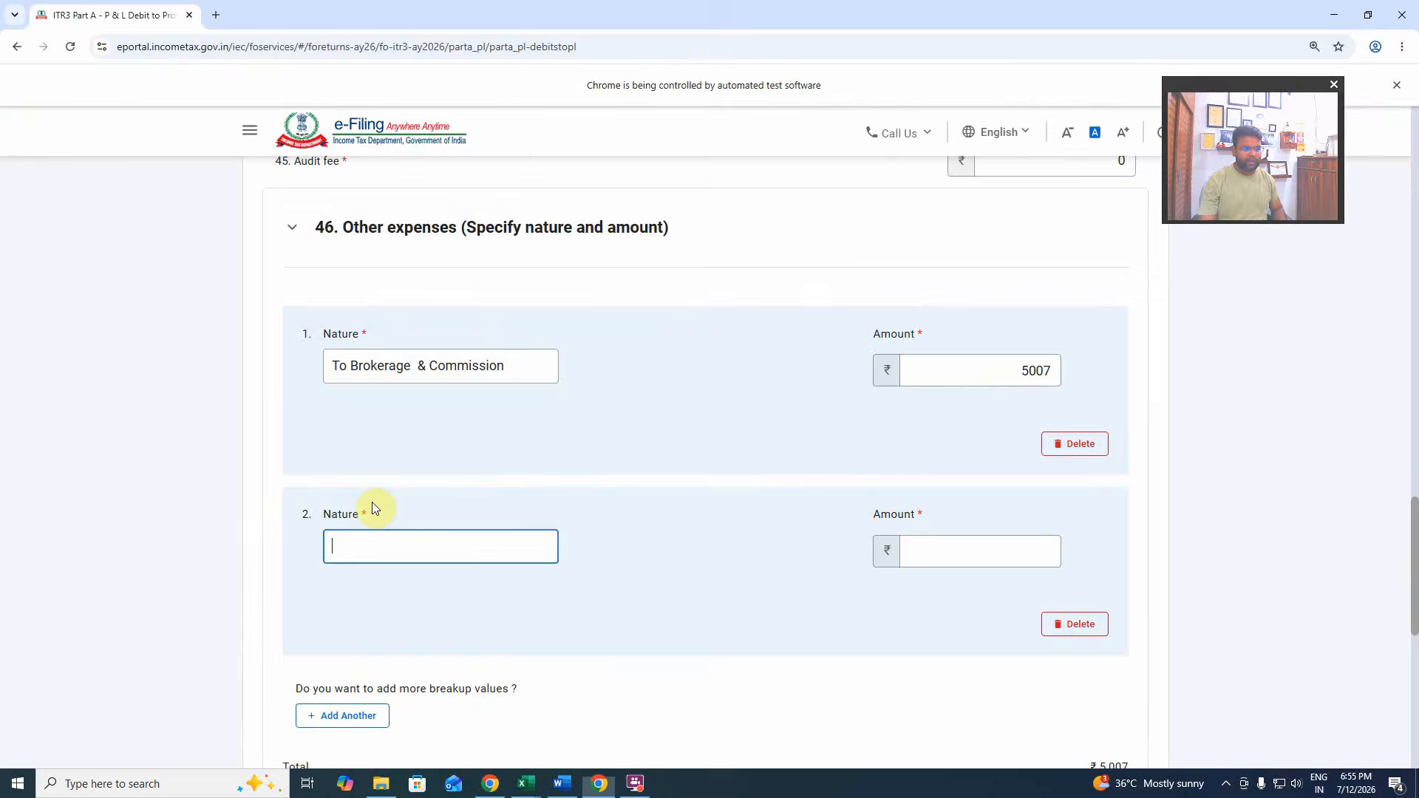
key("BackSpace")
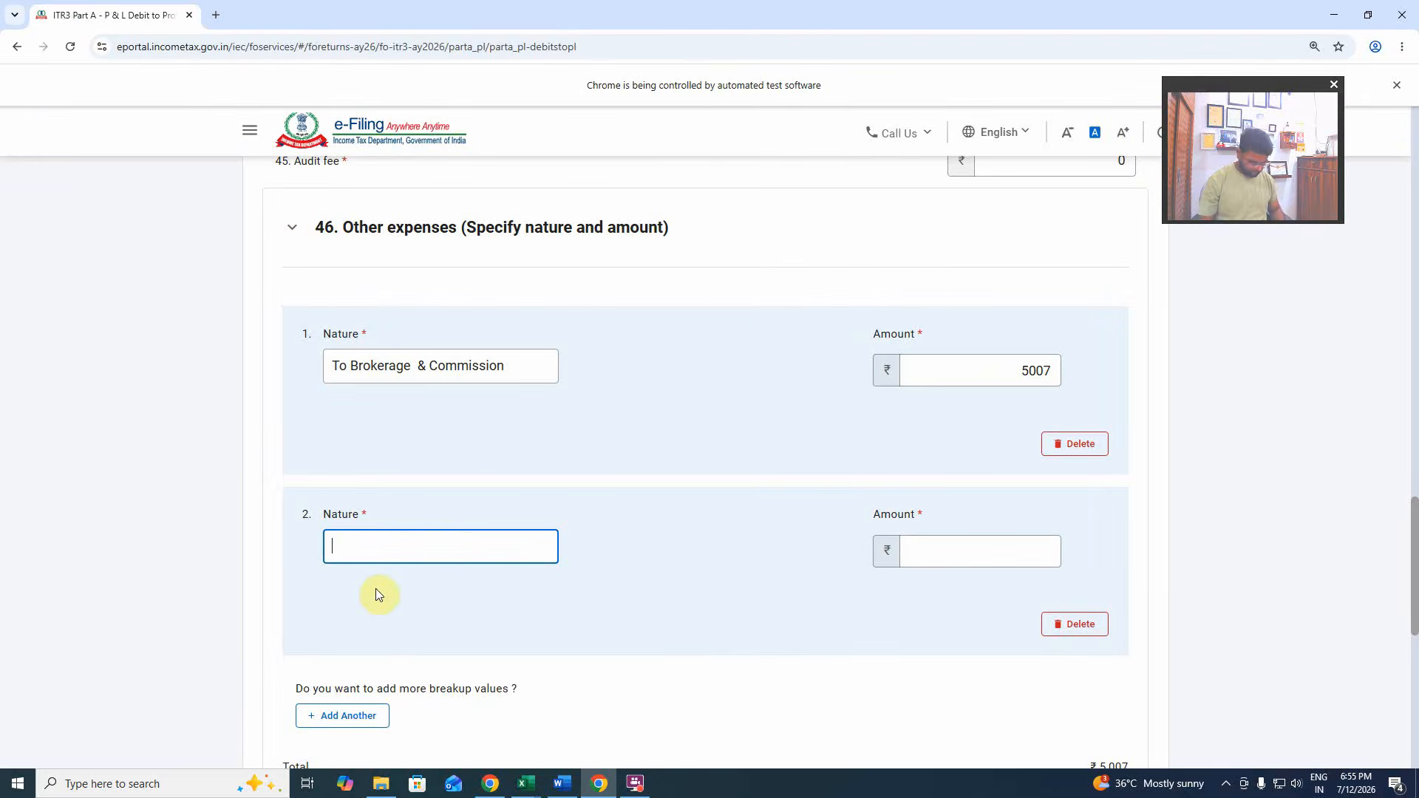
key("ctrl+v")
left_click(968, 562)
key("alt+Tab")
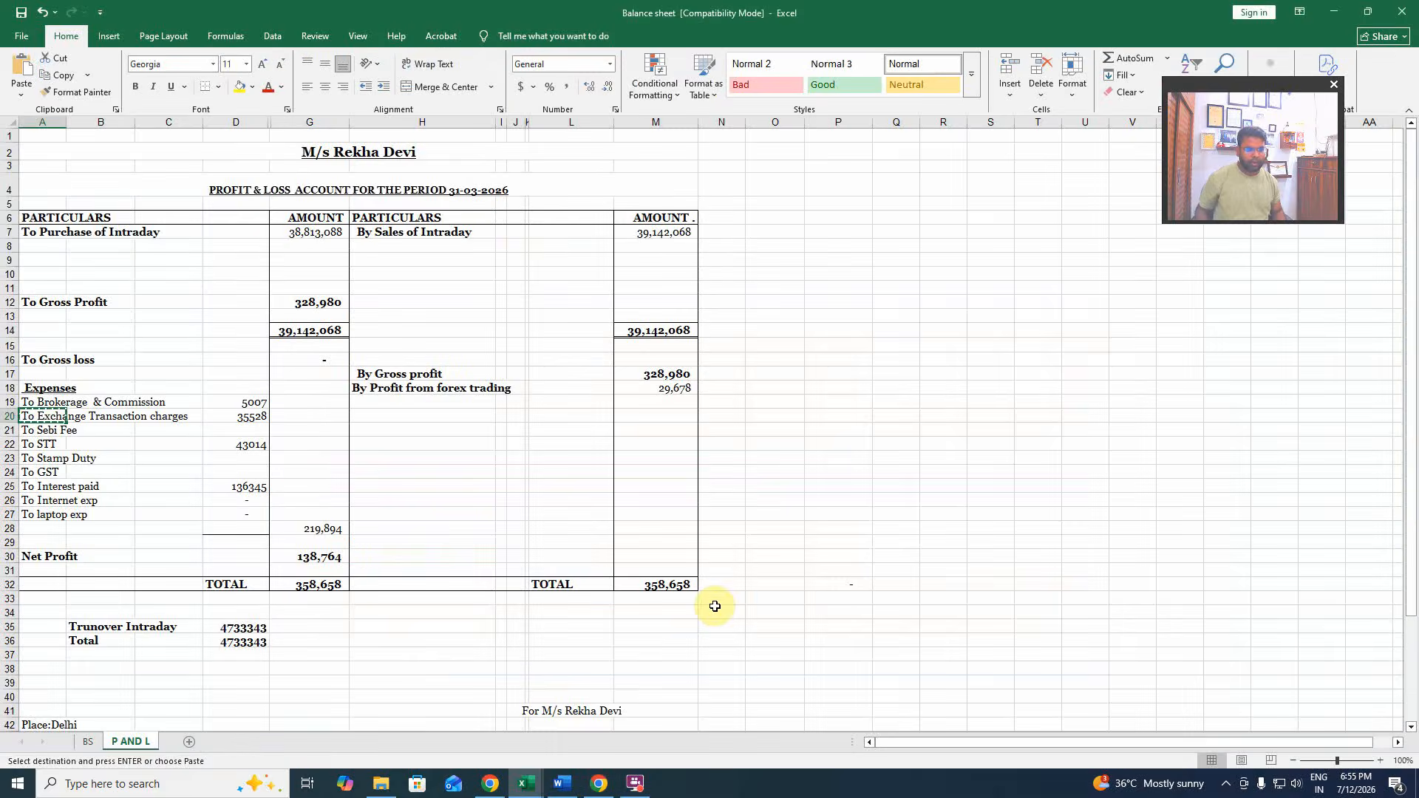
key("alt+Tab")
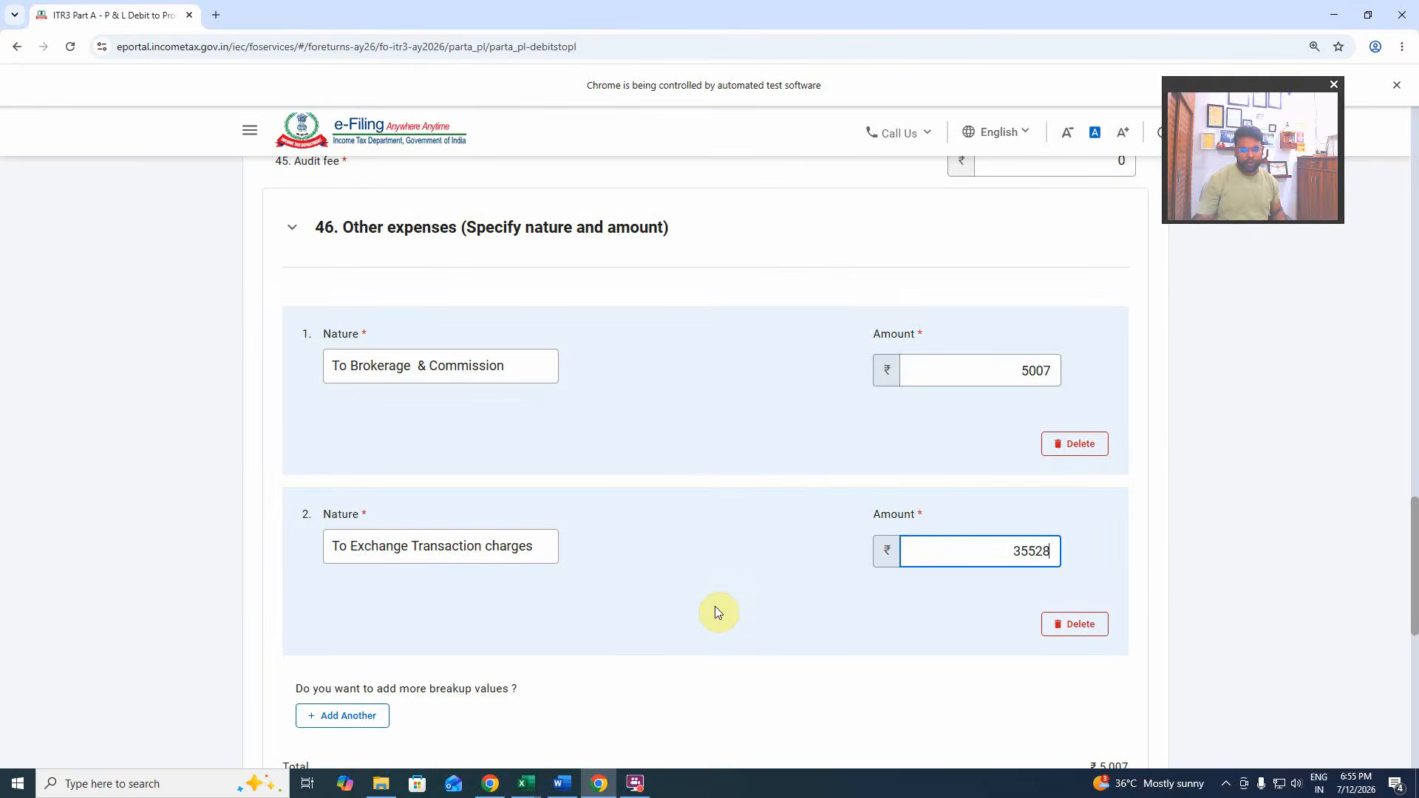
Add a third other expenses entry with the nature "To STT" and the amount 43014 from the P AND L sheet.
key("alt+Tab")
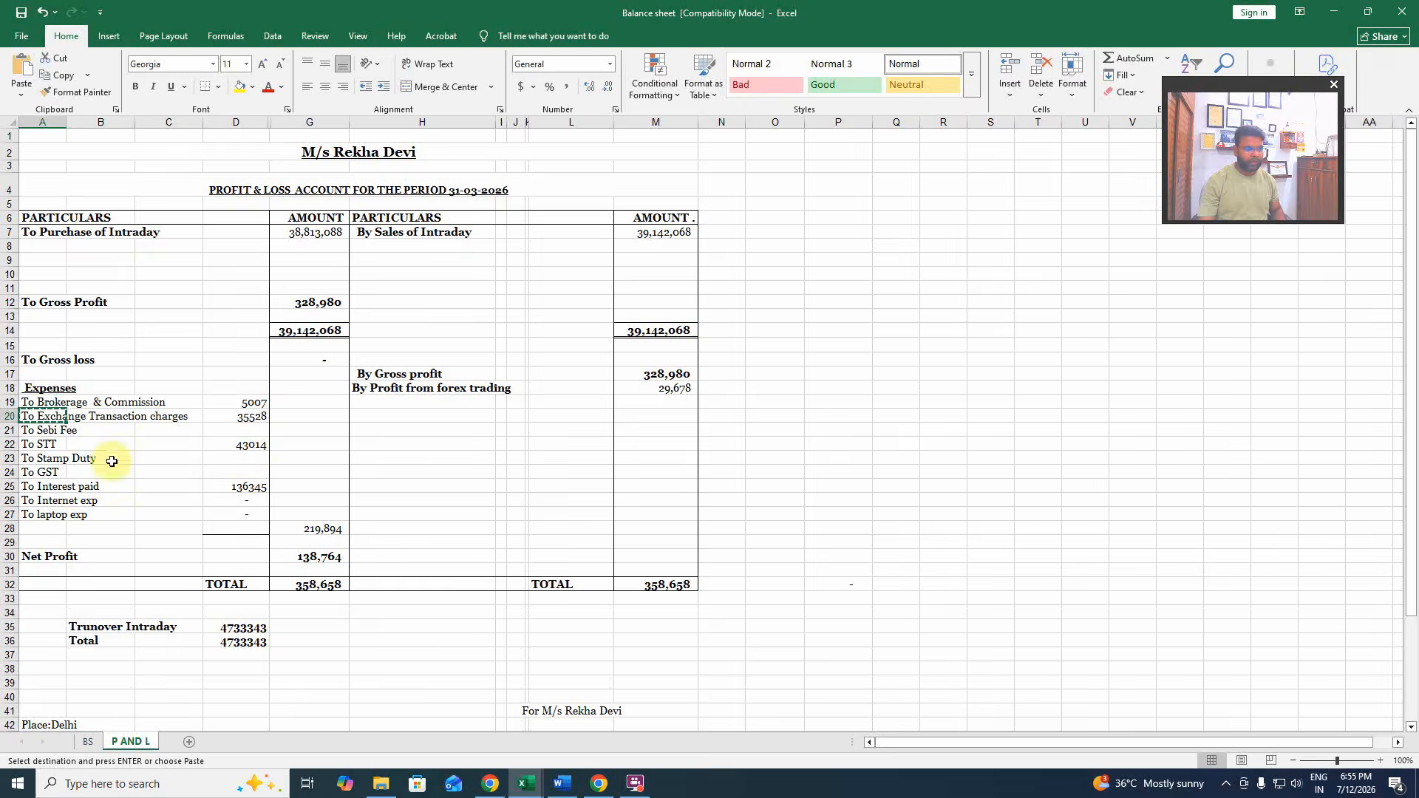
key("alt+Tab")
scroll(488, 553, "down", 2)
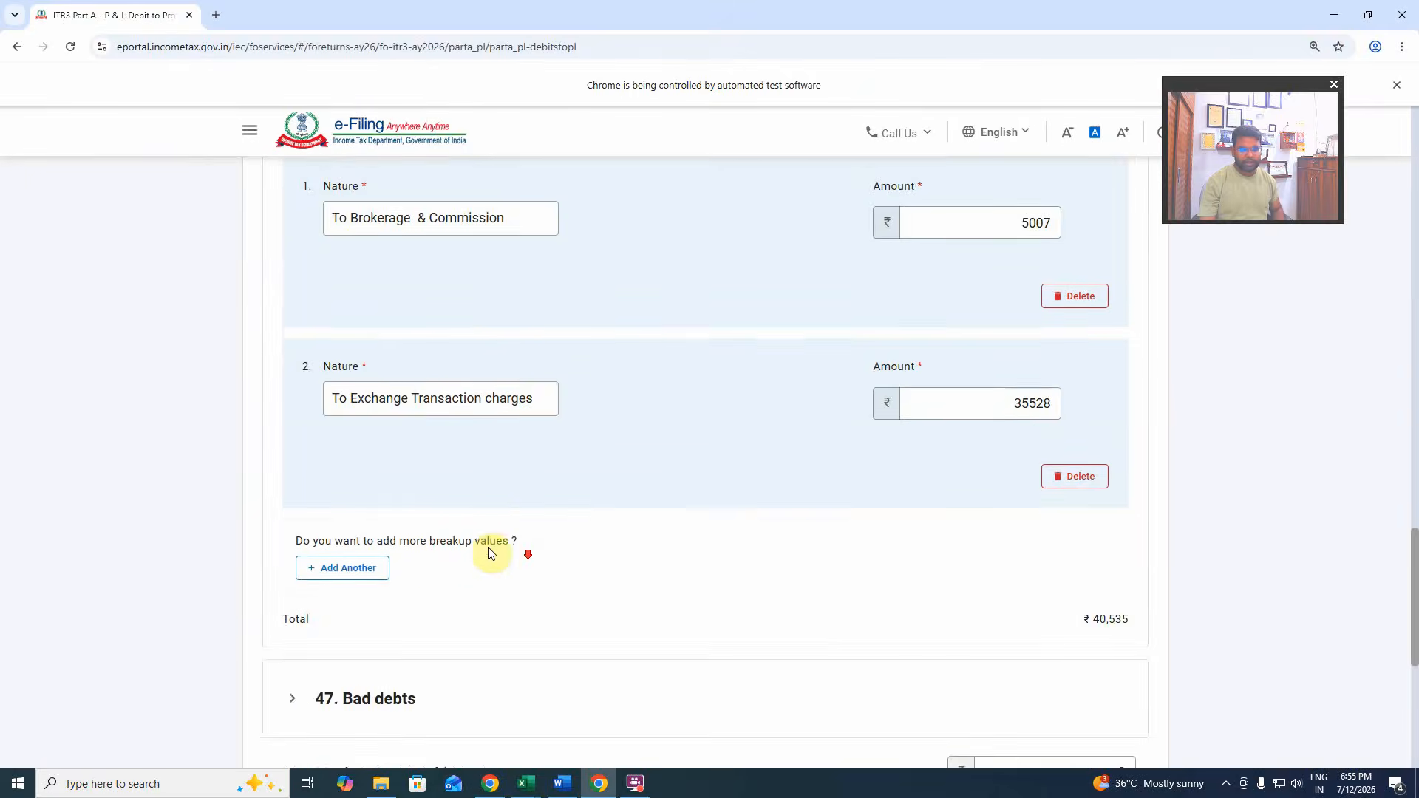
left_click(371, 567)
left_click(412, 570)
type("To STT")
left_click(919, 591)
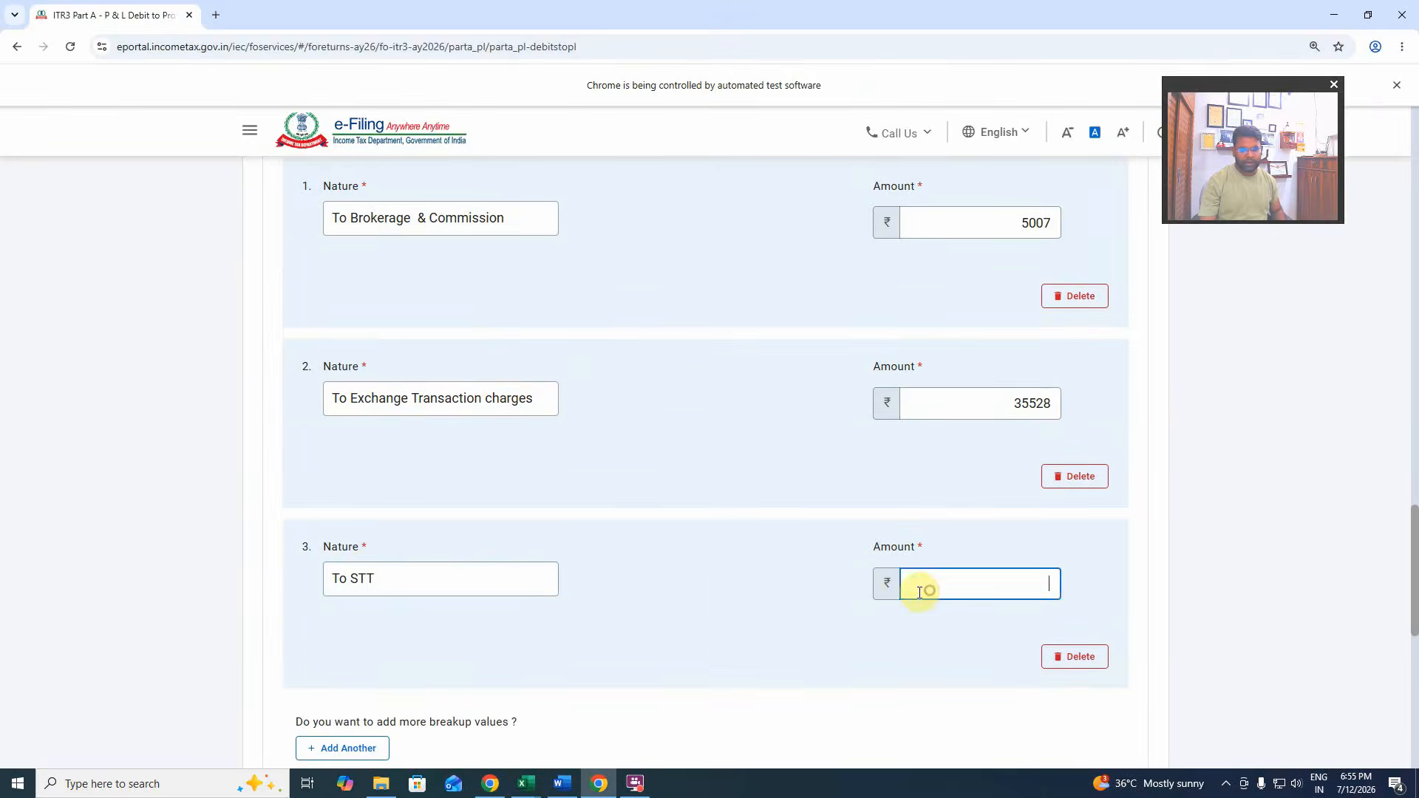
key("alt+Tab")
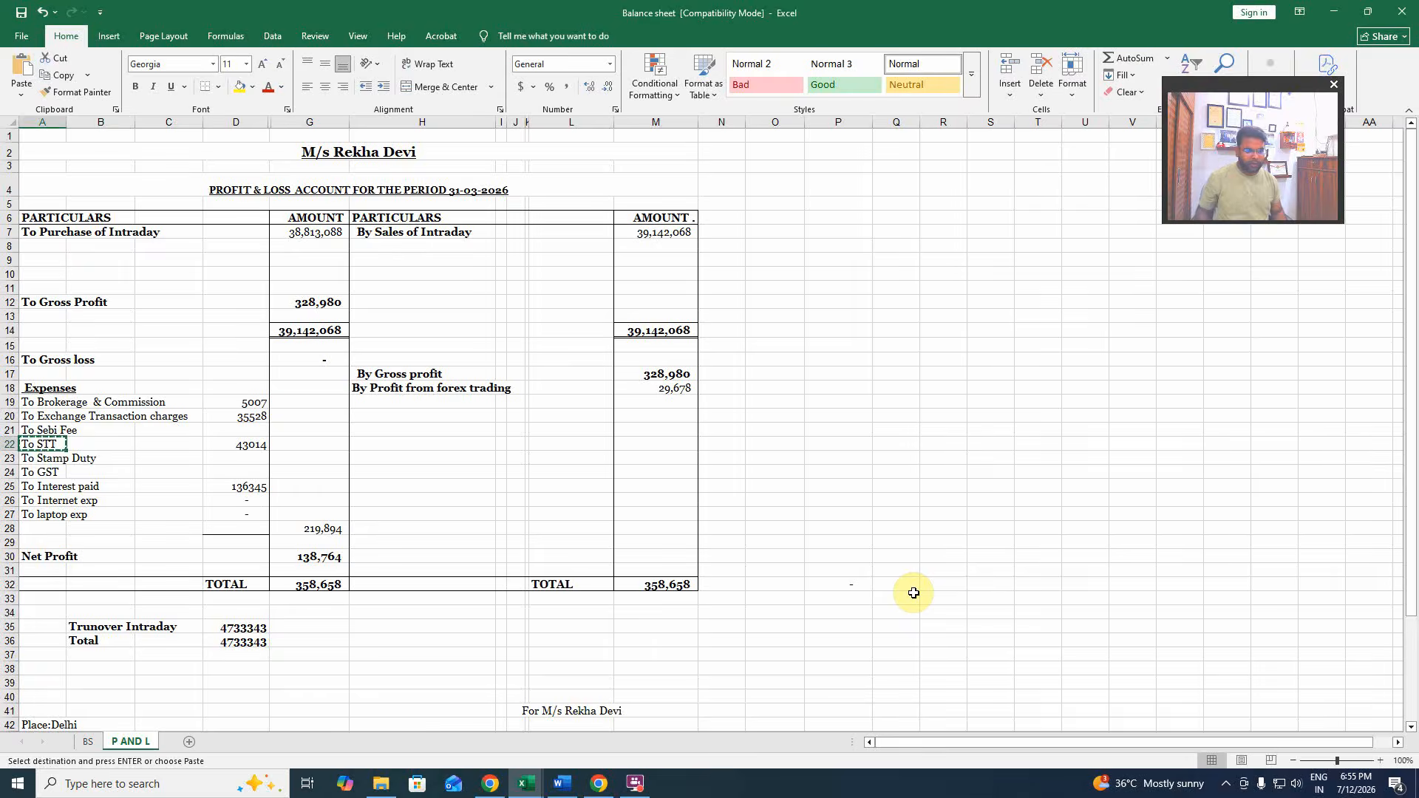
key("alt+Tab")
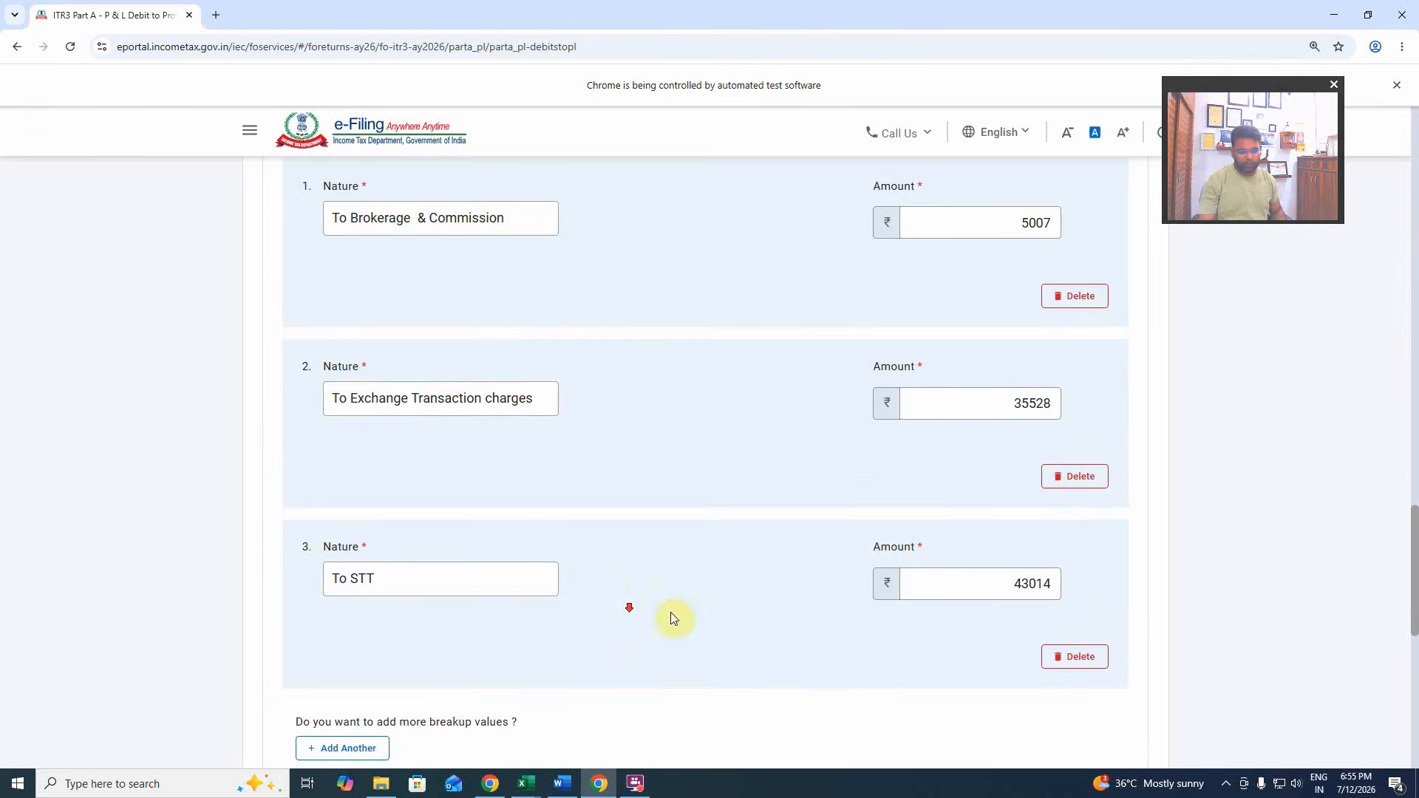
Add a fourth other expenses entry with the nature "To Interest paid" and the amount 136345 from the P AND L sheet.
scroll(672, 618, "down", 2)
left_click(370, 592)
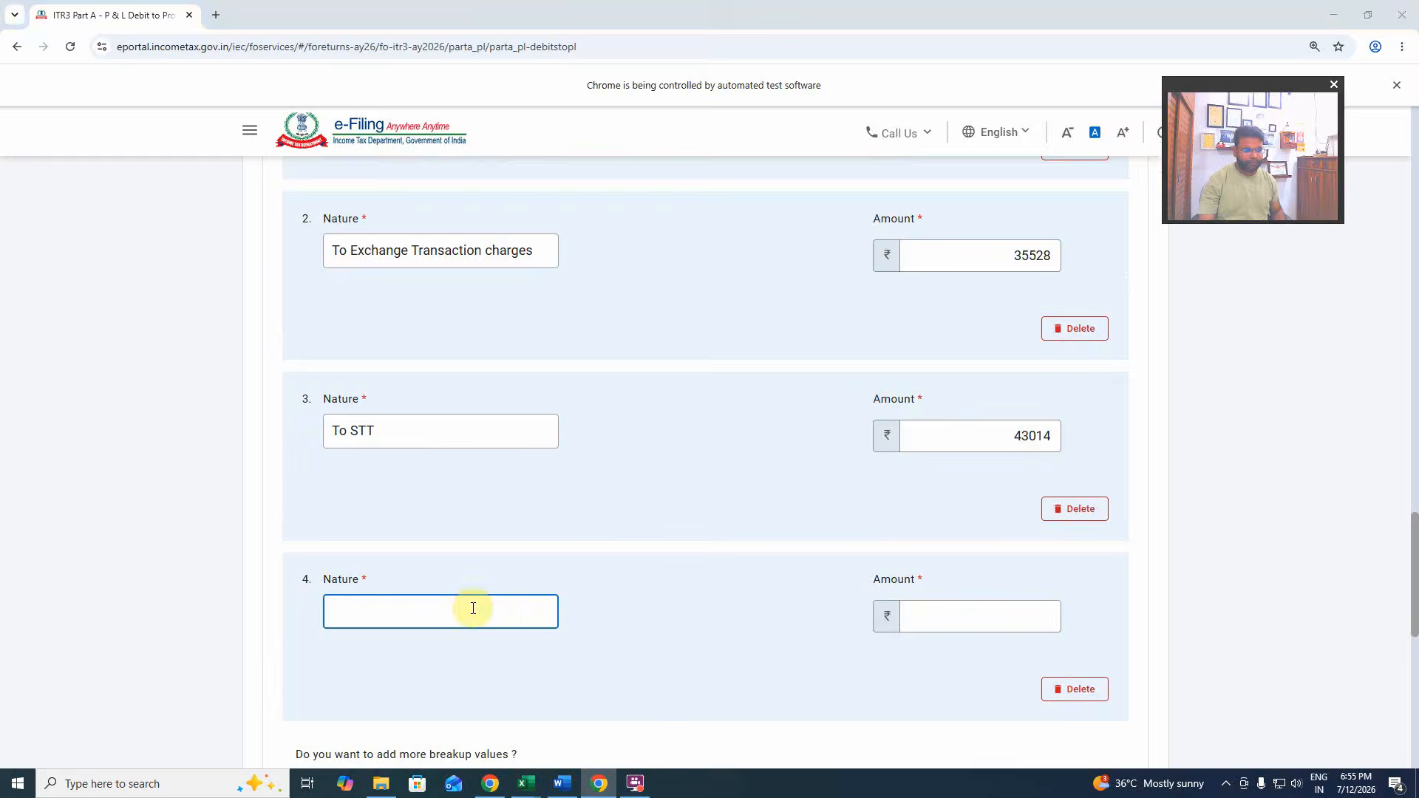
key("alt+Tab")
left_click(54, 489)
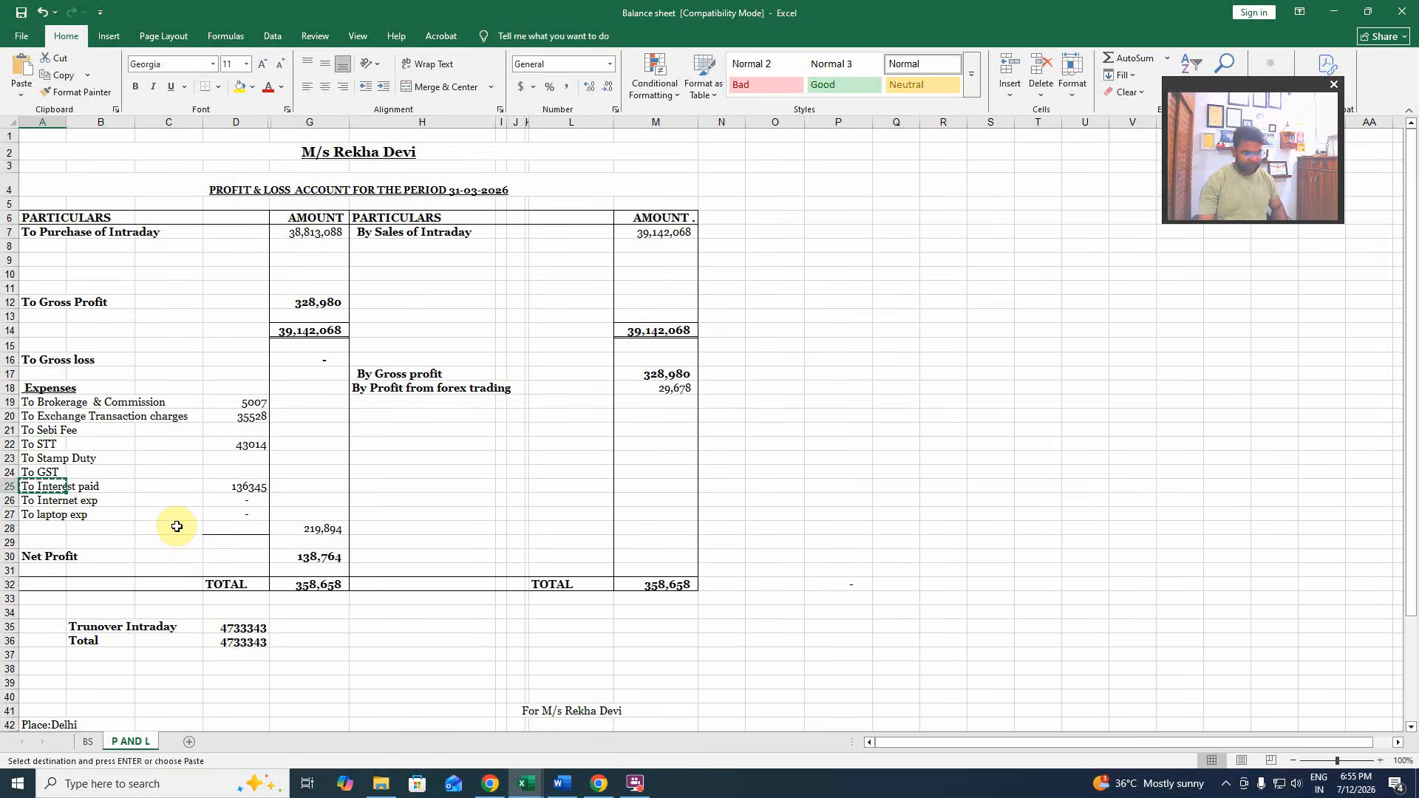
key("alt+Tab")
type("To Interest paid")
left_click(963, 615)
key("alt+Tab")
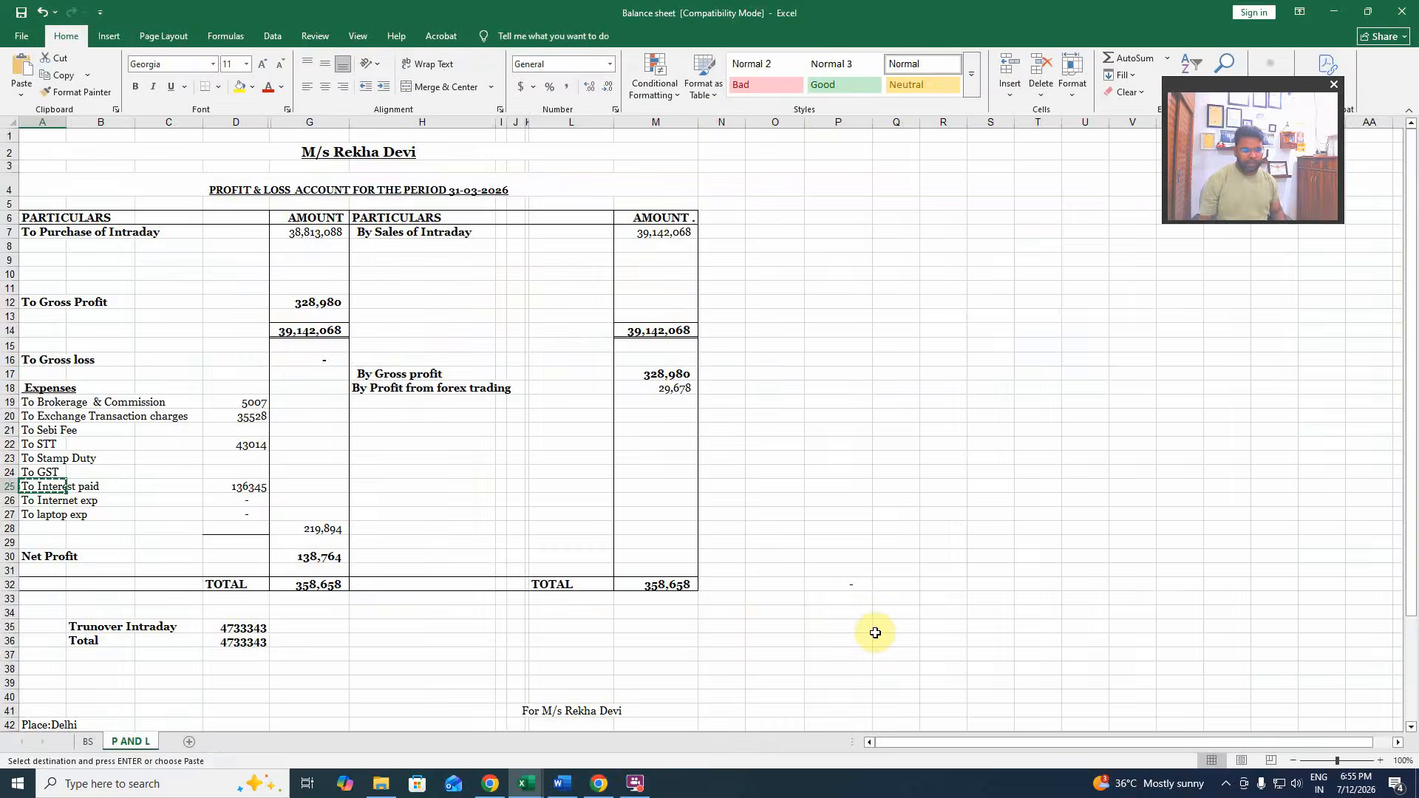
key("alt+Tab")
type("136345")
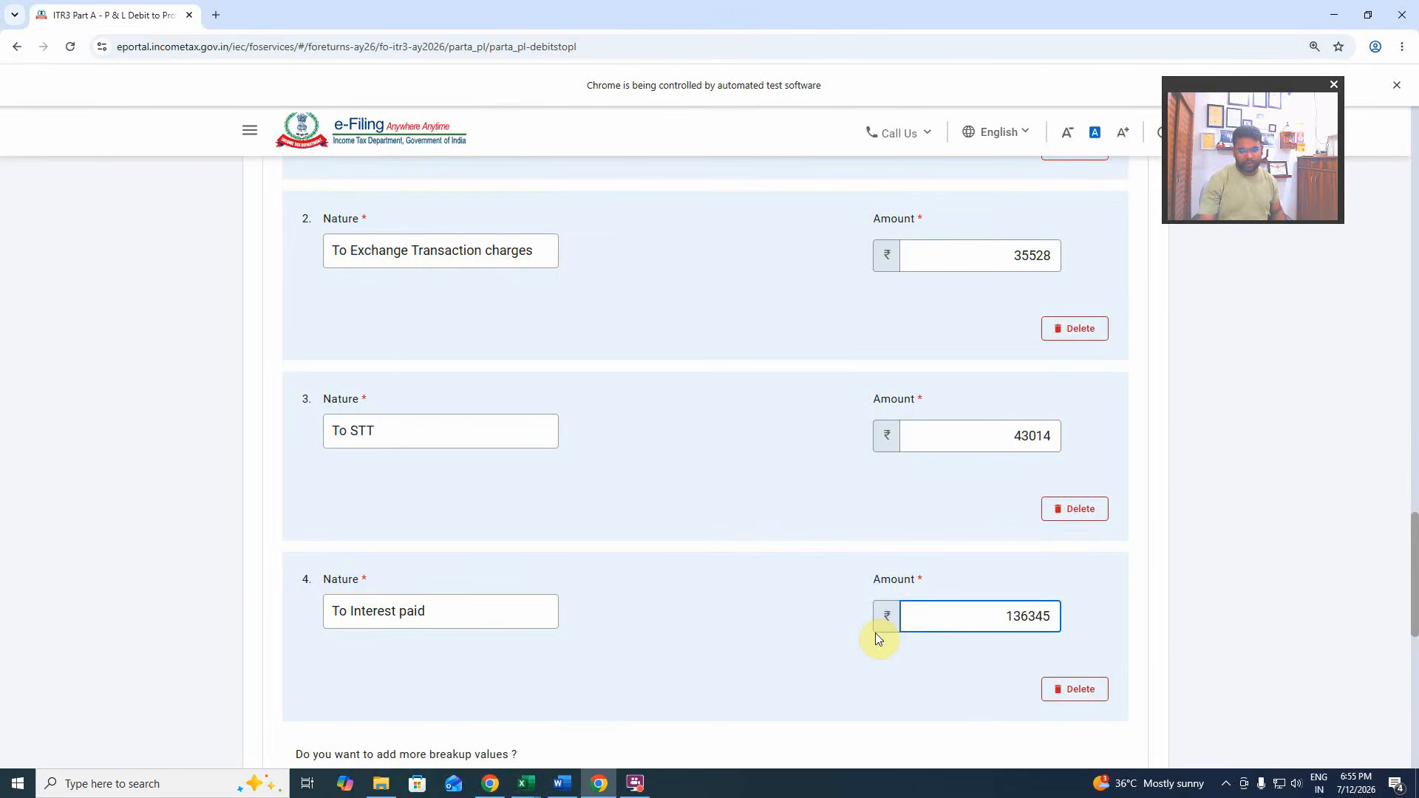
left_click(753, 611)
Compare the other expenses total with the expense total on the P AND L sheet and save the debit section.
scroll(752, 611, "down", 10)
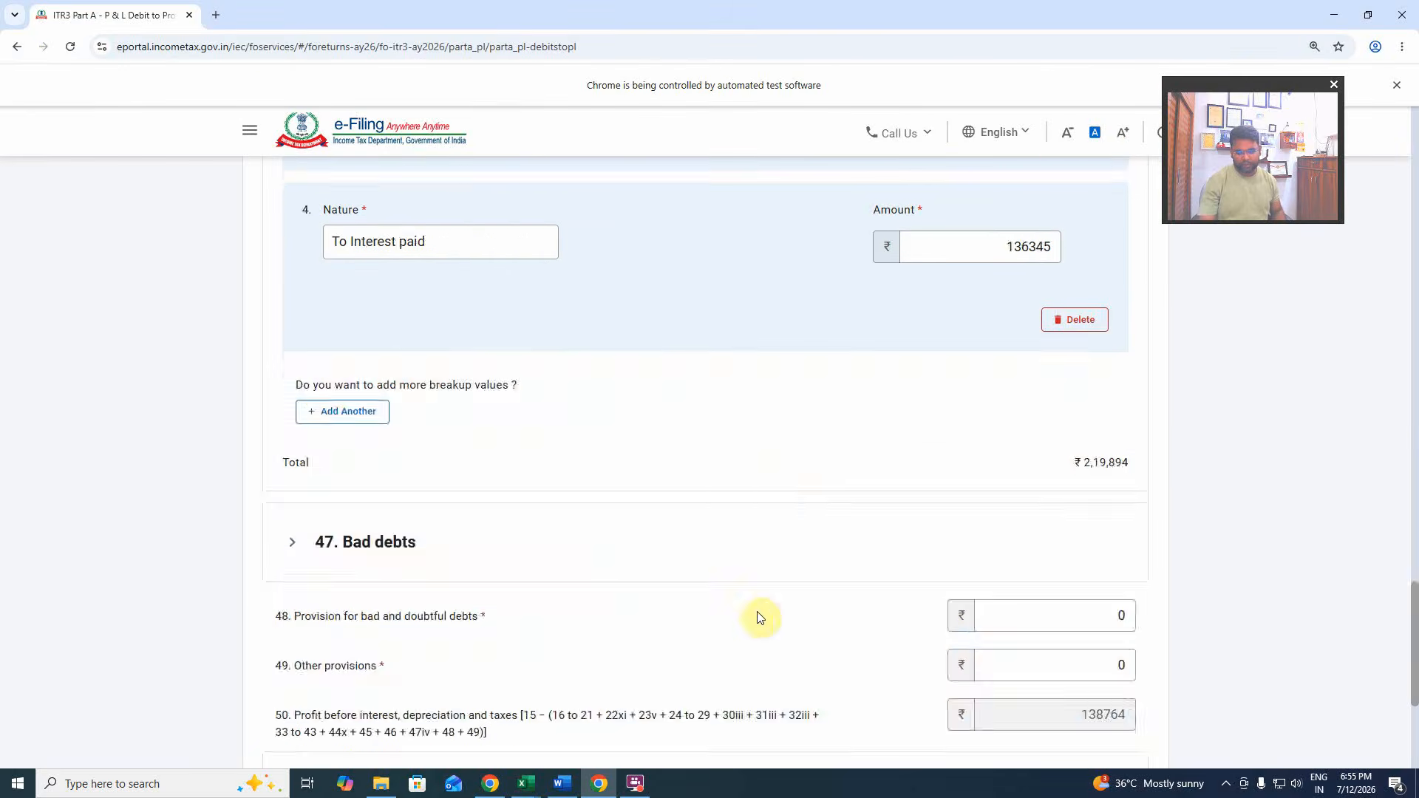
scroll(763, 618, "up", 5)
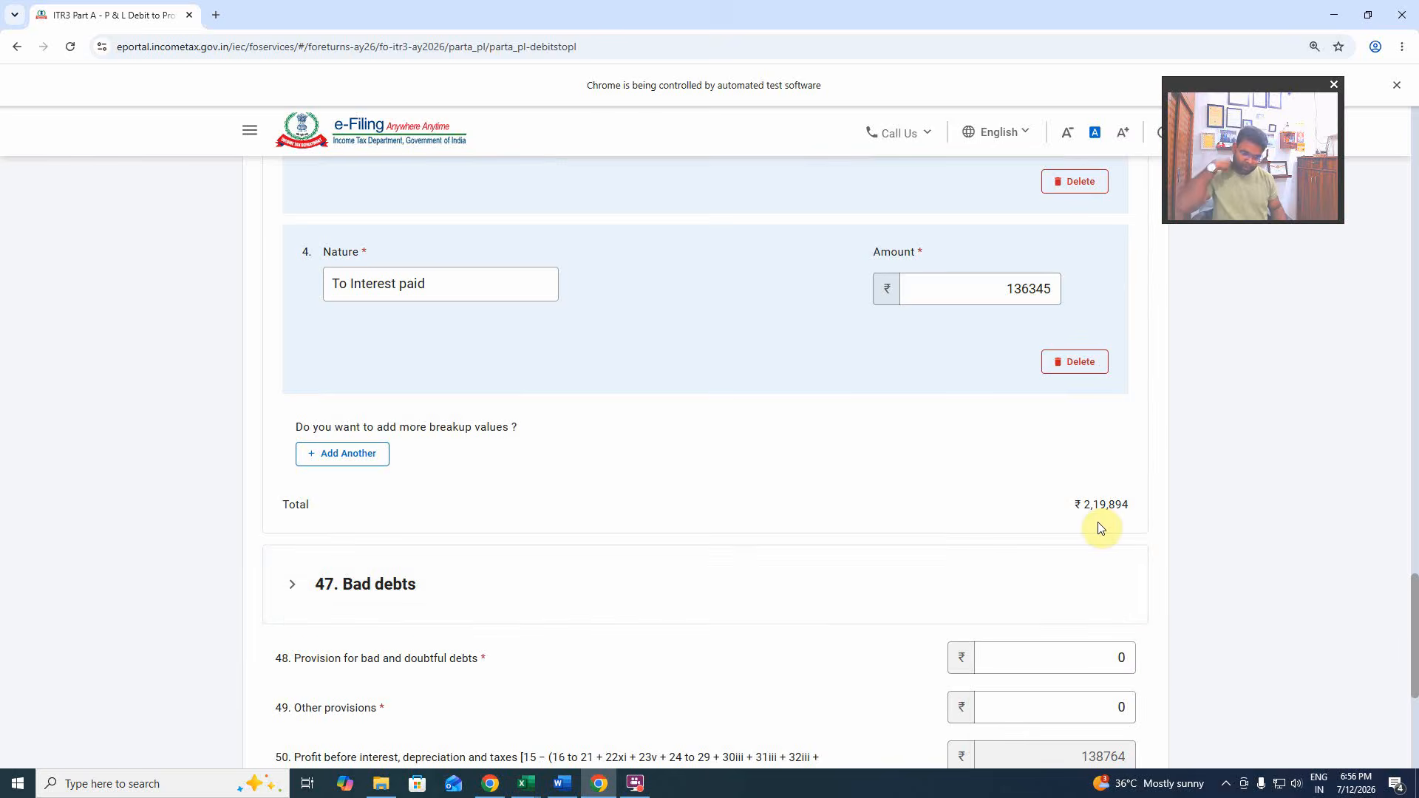
key("alt+Tab")
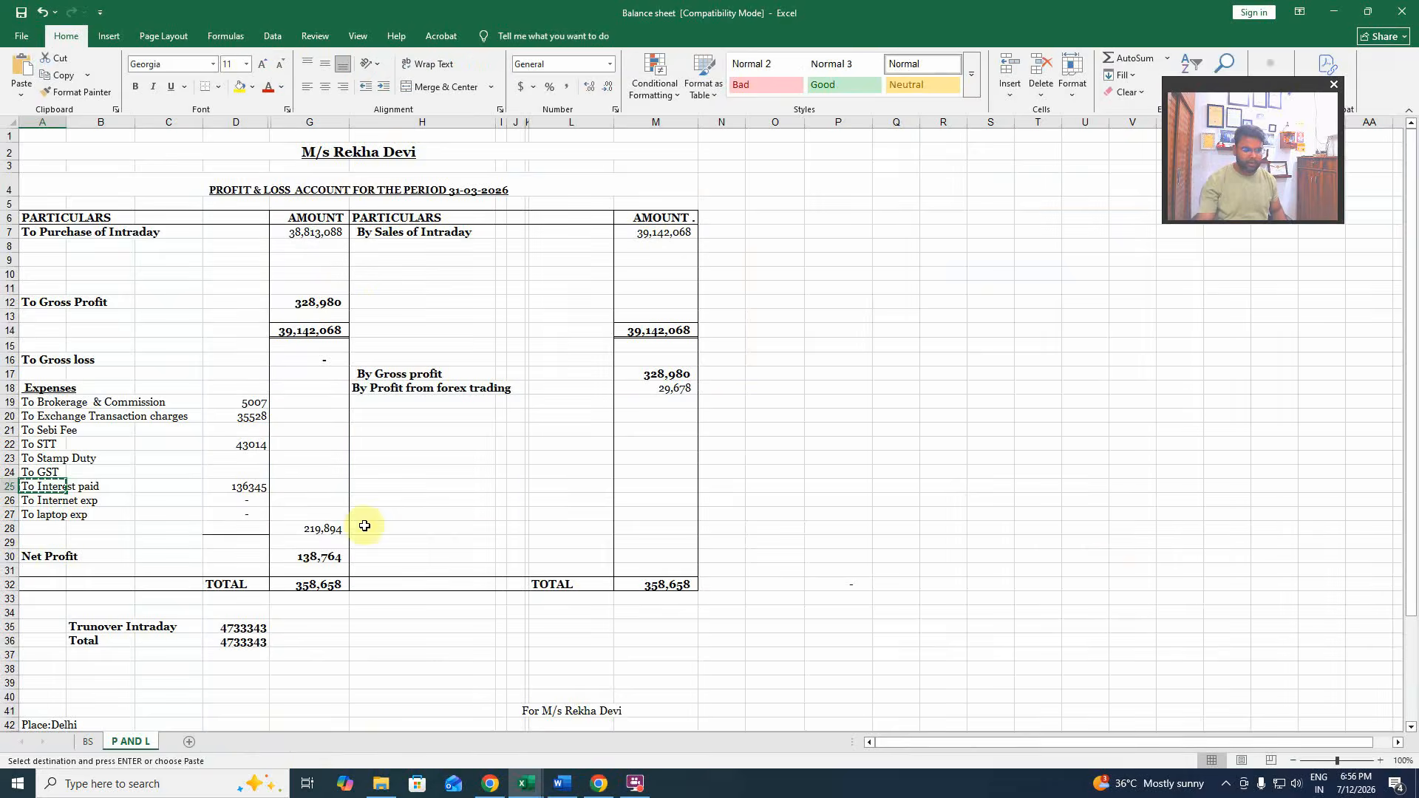
left_click(337, 530)
key("alt+Tab")
scroll(987, 501, "down", 5)
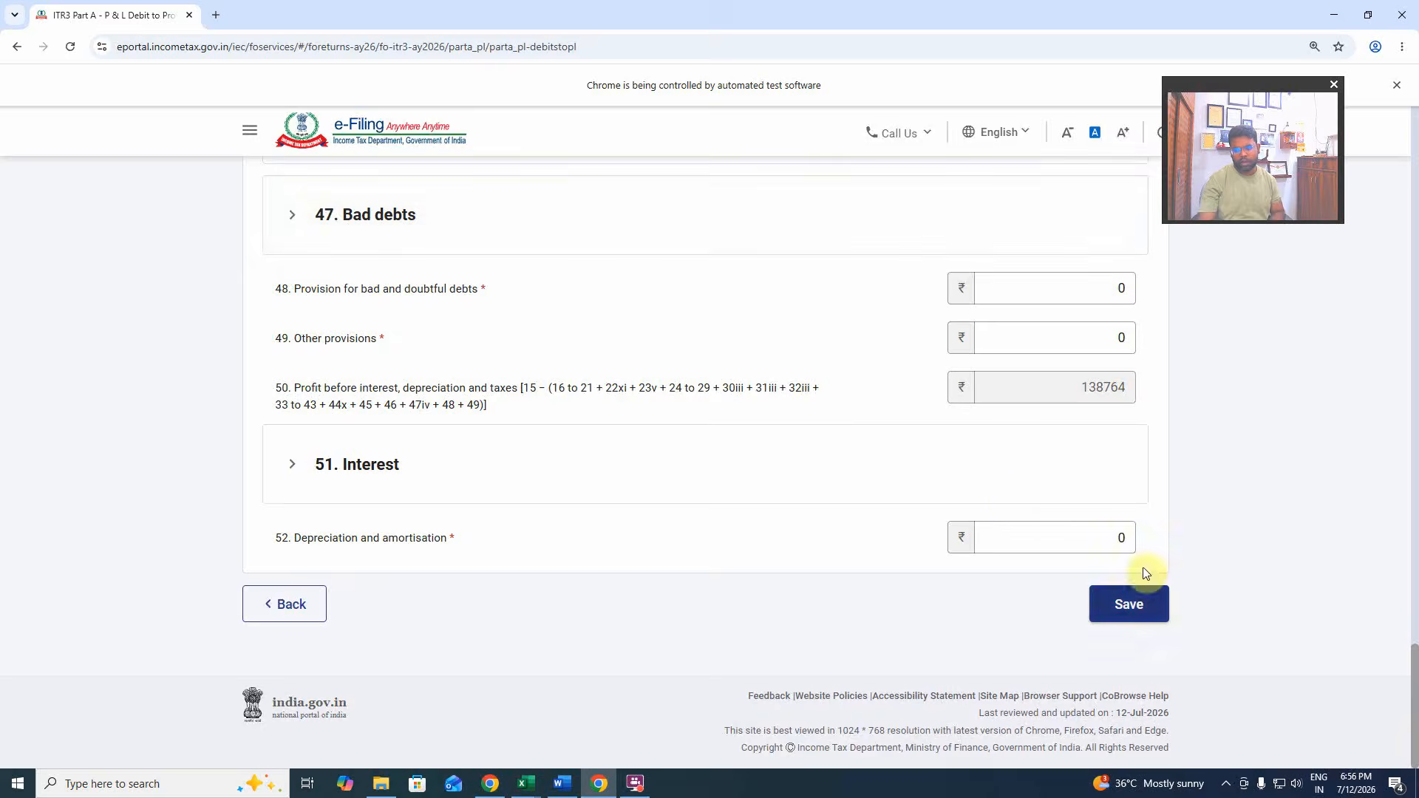
left_click(1148, 599)
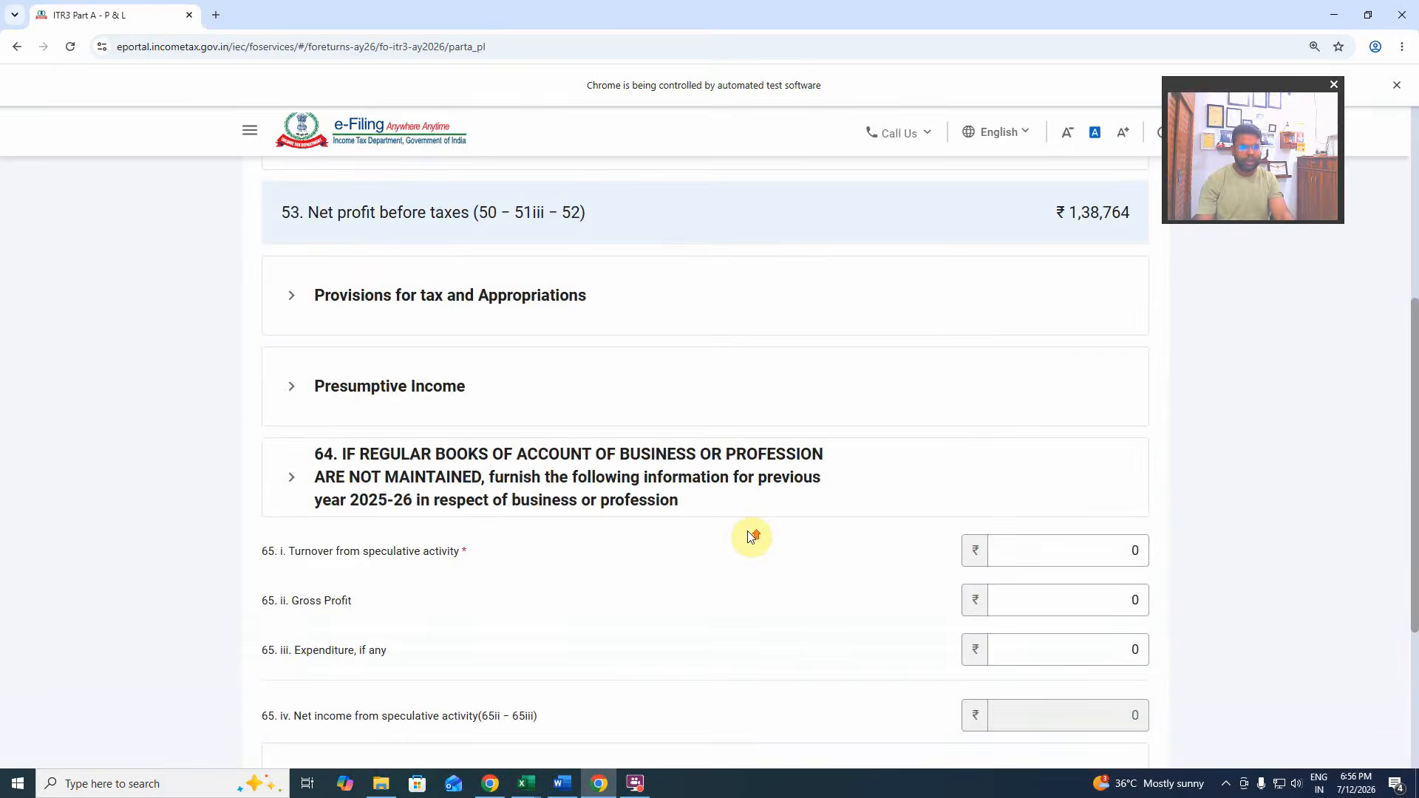
Reopen the Debit to Profit and Loss Account section, review its items down to depreciation and amortisation, and save it again.
scroll(748, 533, "up", 5)
scroll(678, 498, "down", 1)
left_click(506, 369)
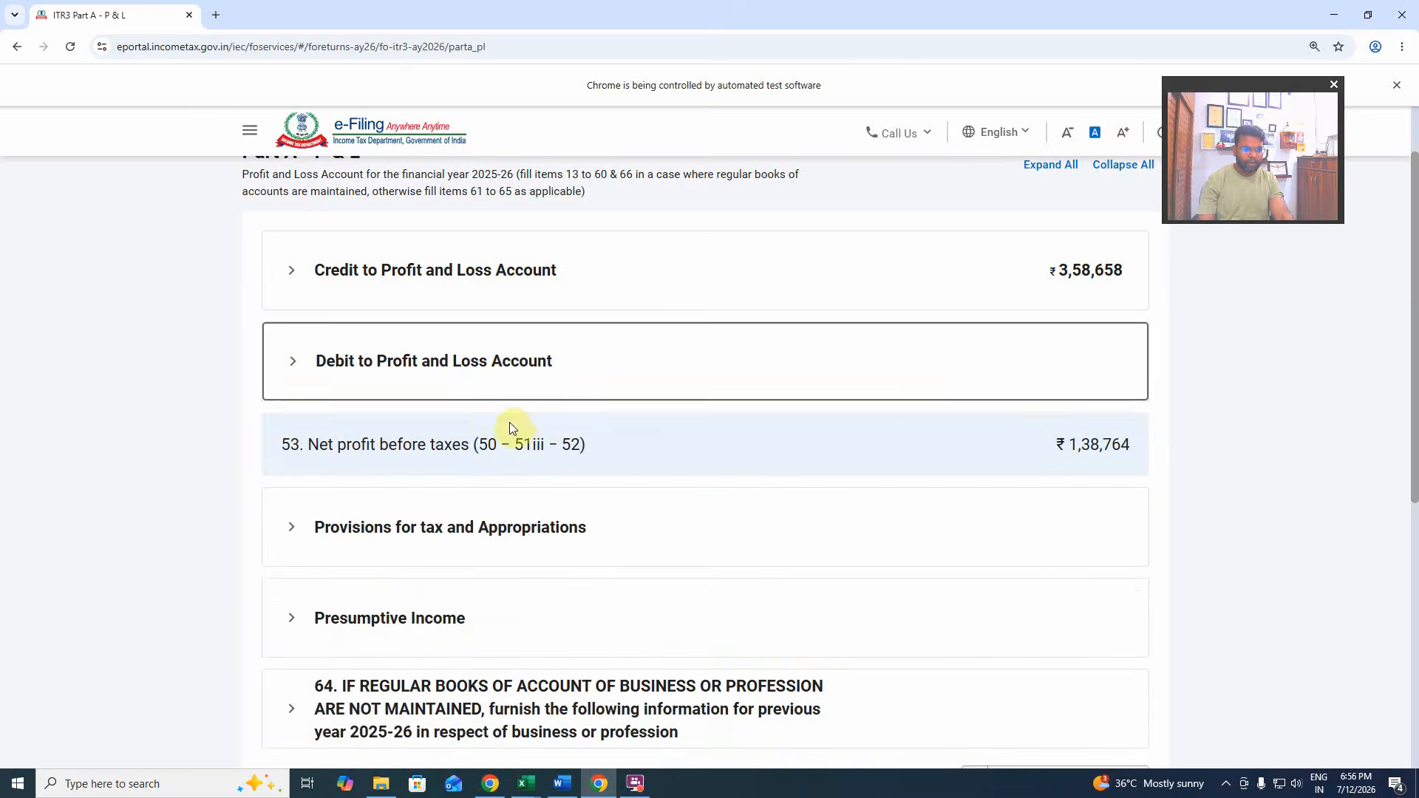
left_click(431, 361)
left_click(1014, 431)
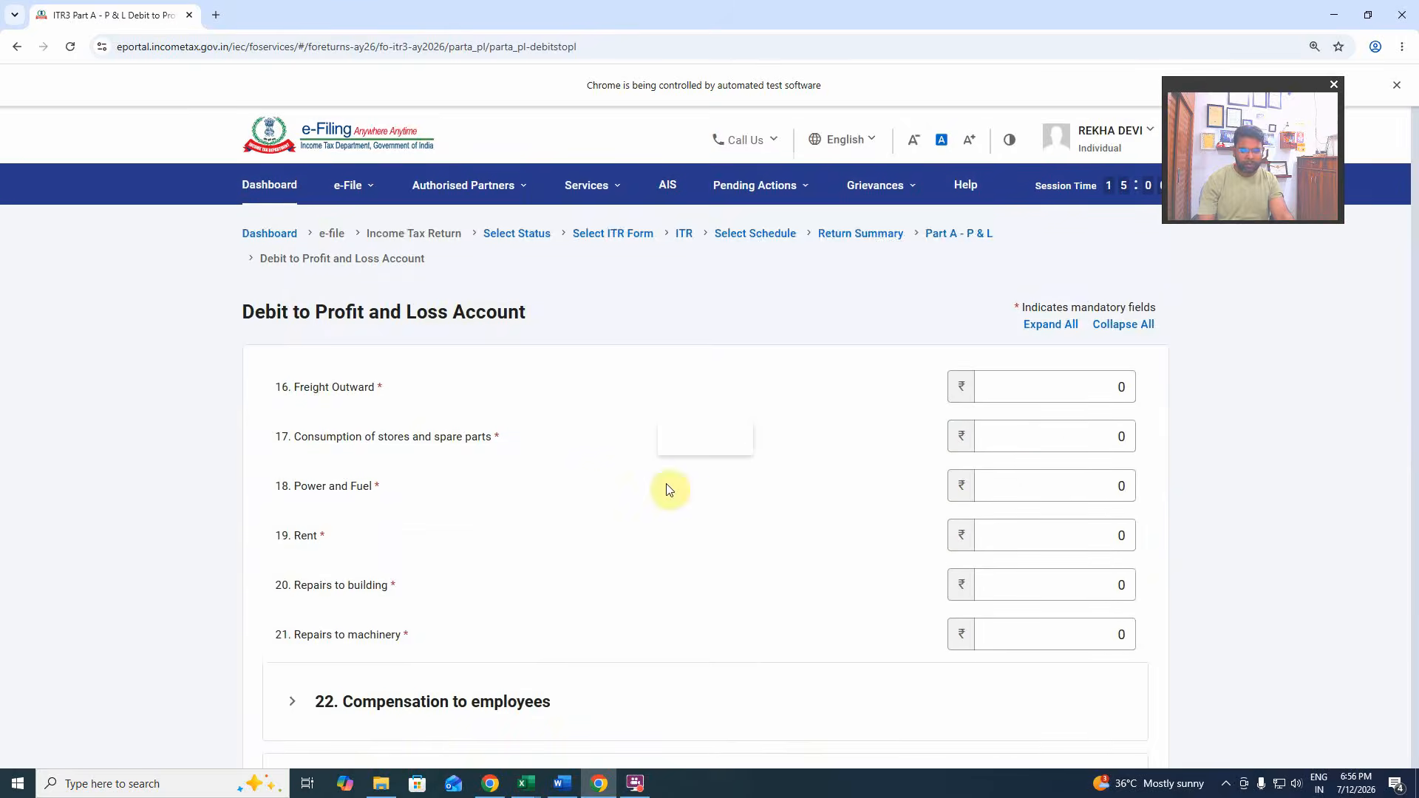
scroll(459, 564, "down", 20)
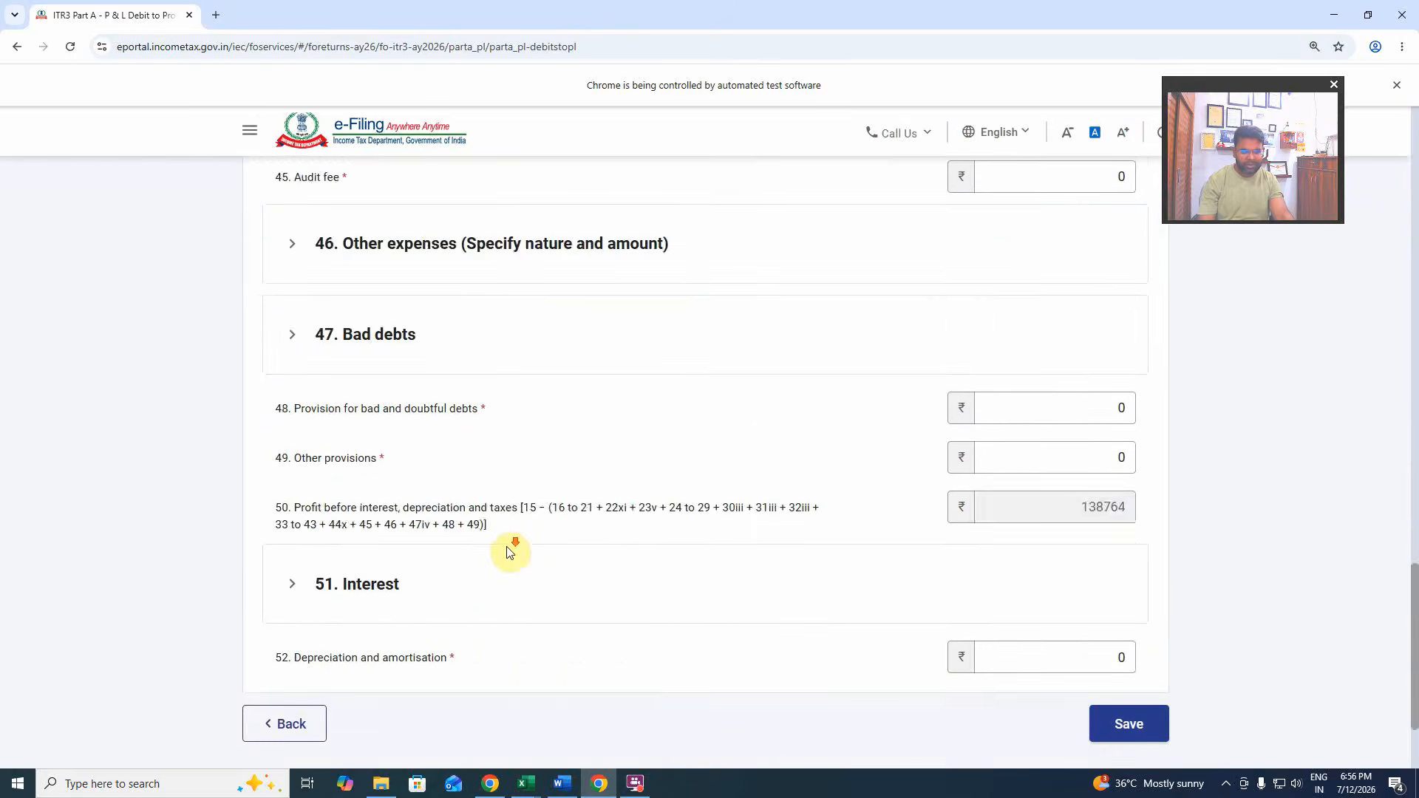
scroll(508, 551, "down", 2)
scroll(507, 549, "up", 5)
scroll(592, 562, "down", 5)
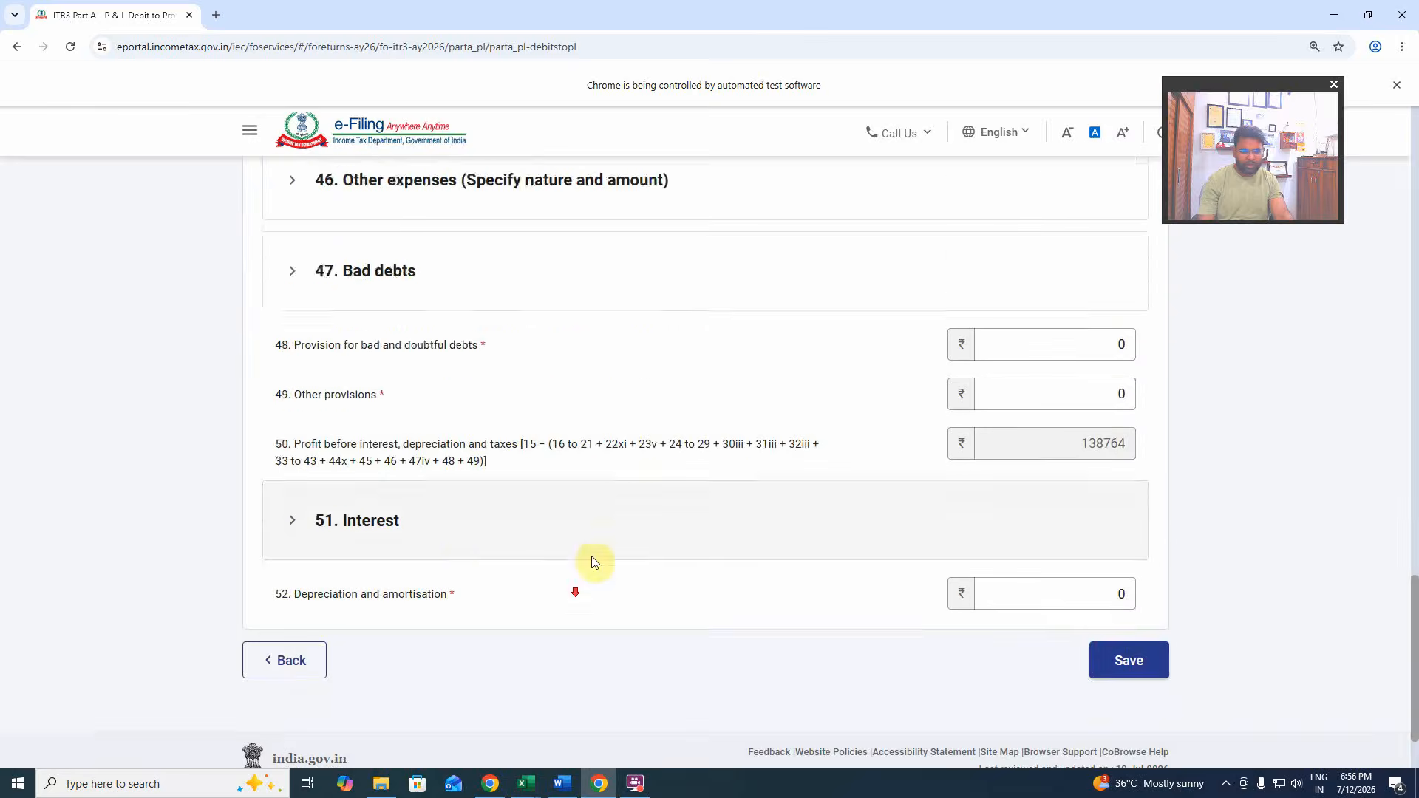
scroll(850, 584, "down", 1)
left_click(1121, 608)
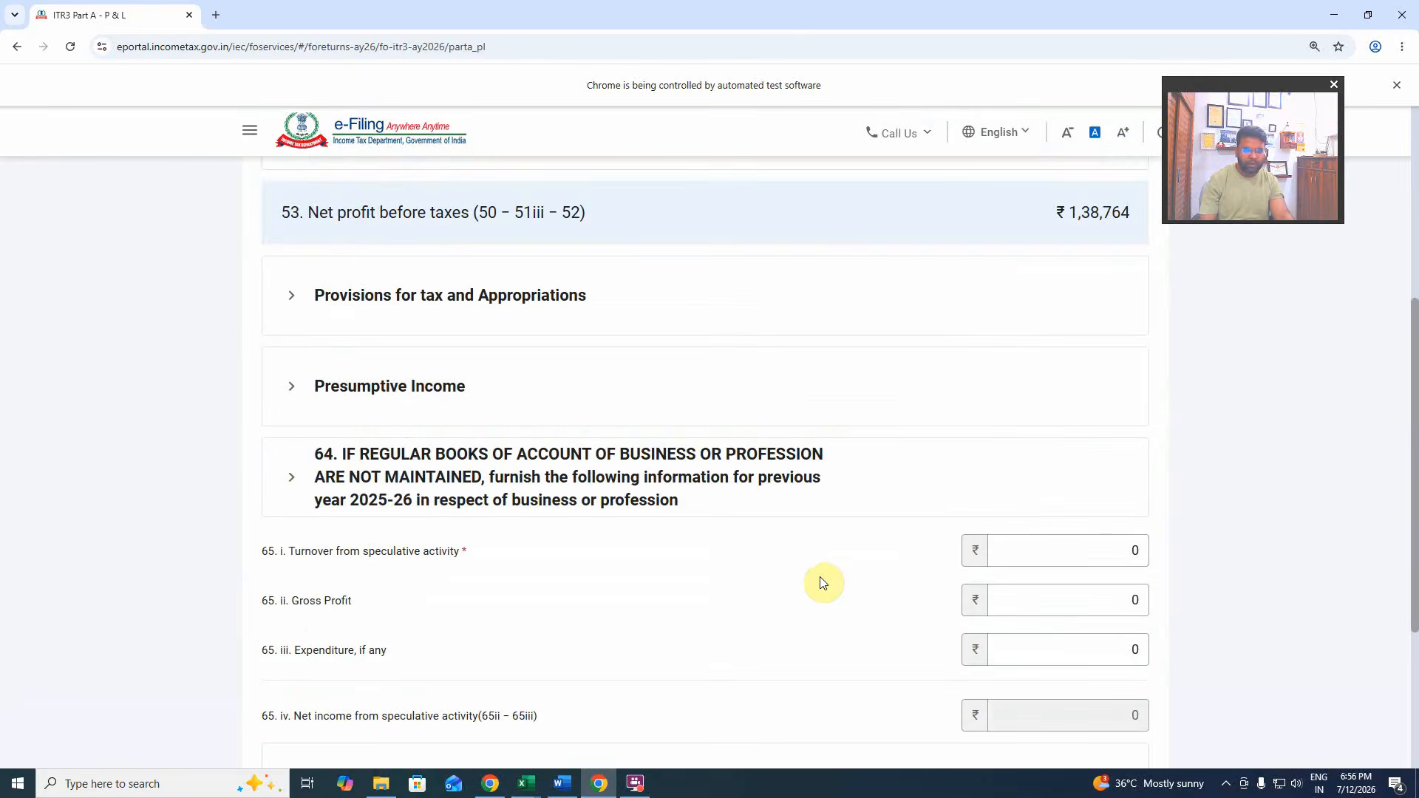
Review the P & L schedule, check the Other expenses entries and total in the debit section, and save that section.
scroll(747, 544, "down", 4)
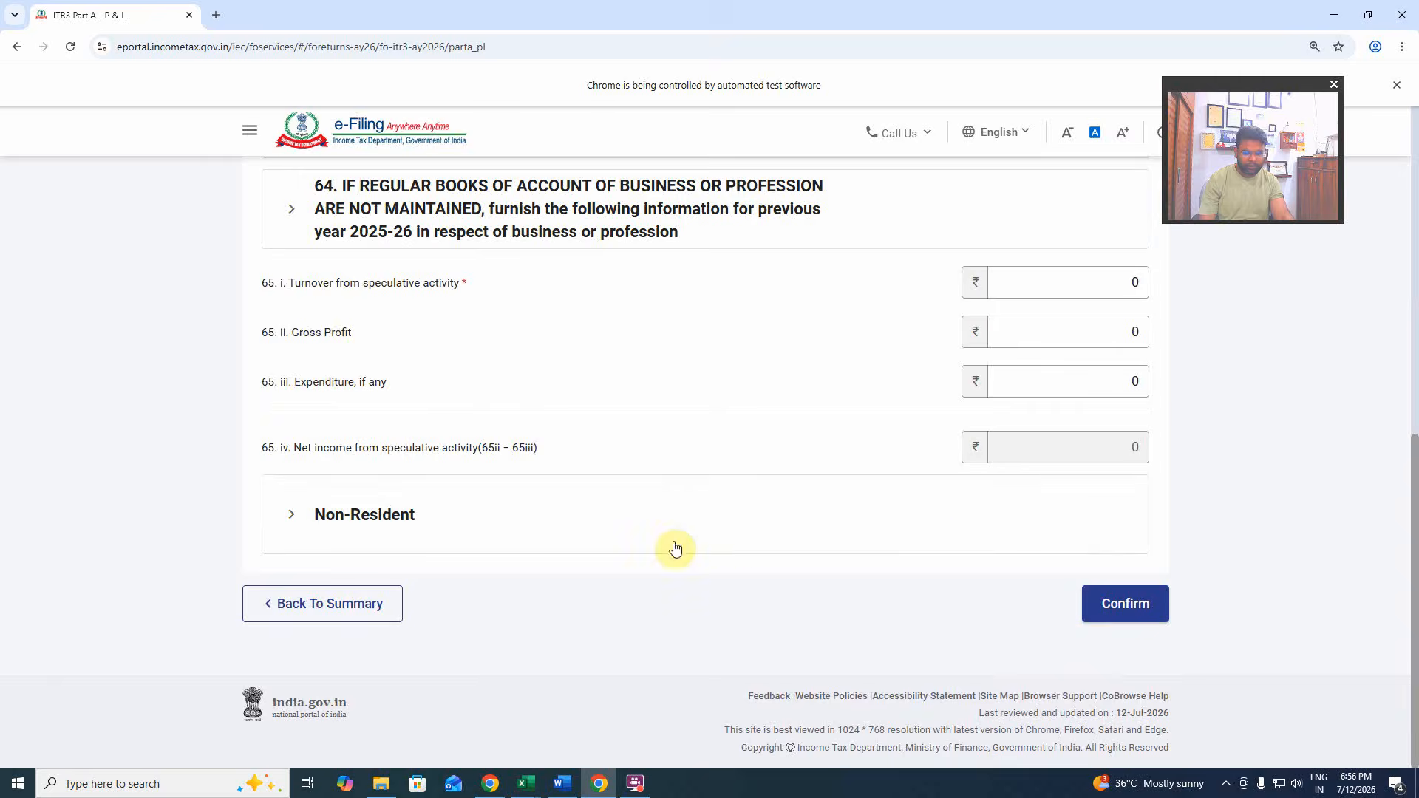
scroll(957, 573, "up", 7)
scroll(900, 547, "up", 3)
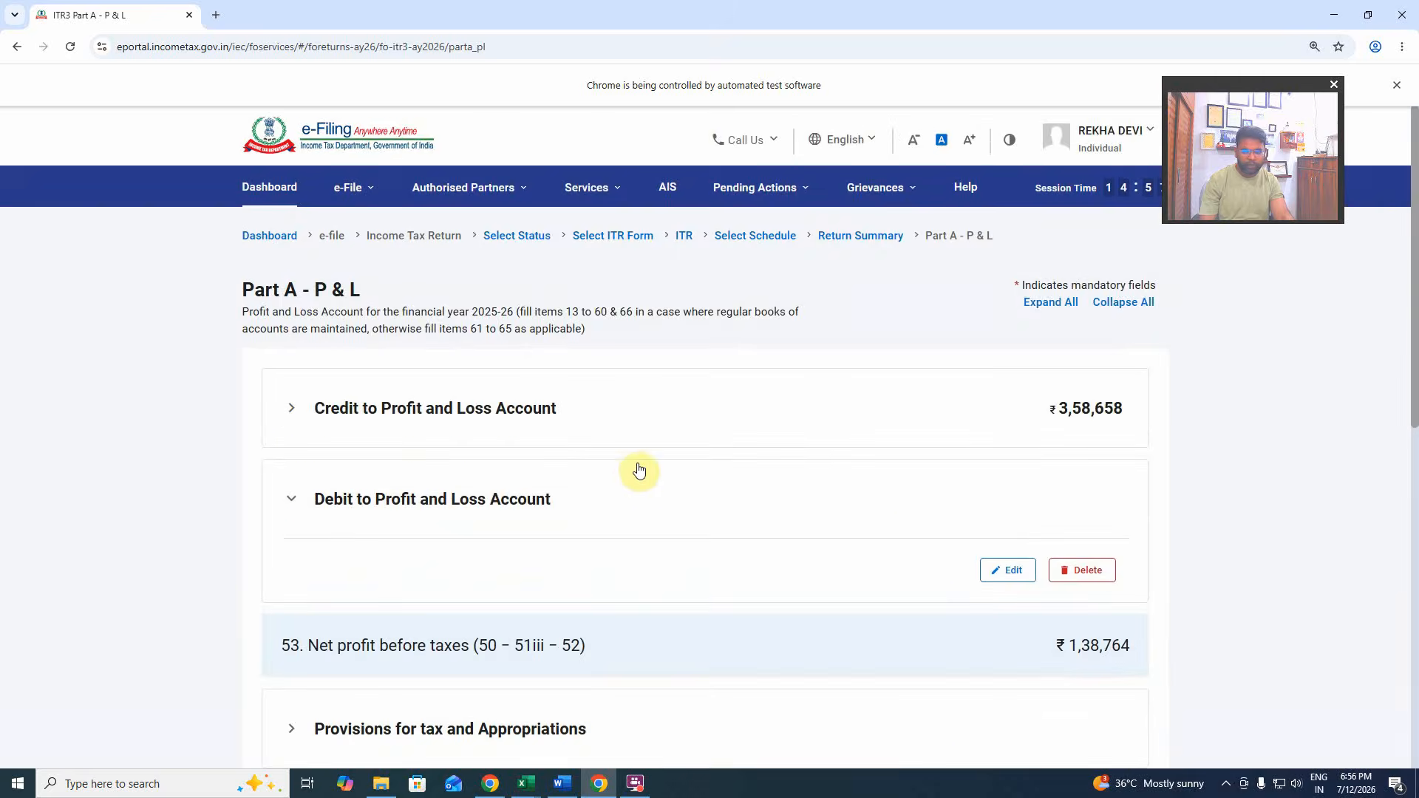
scroll(830, 530, "down", 3)
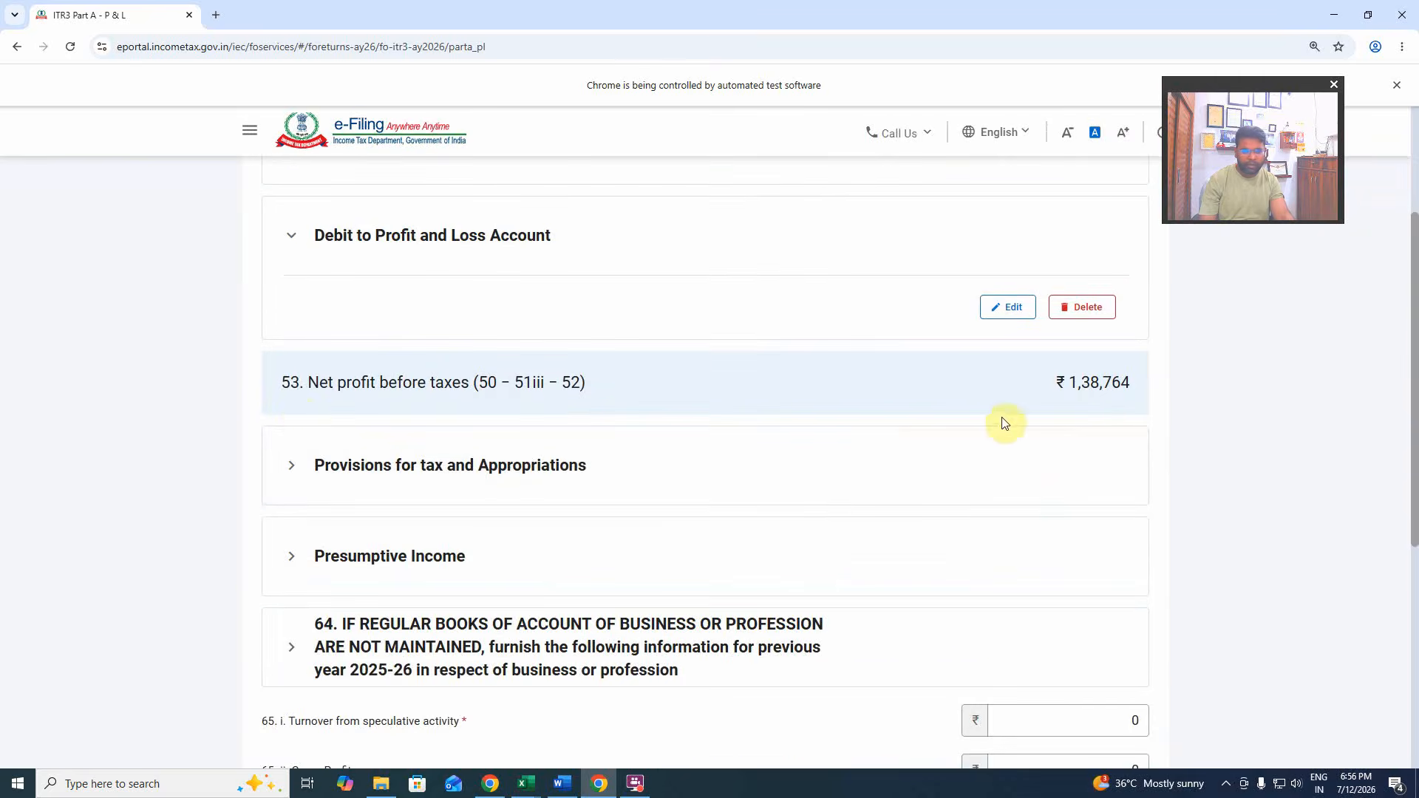
scroll(700, 390, "up", 3)
left_click(575, 503)
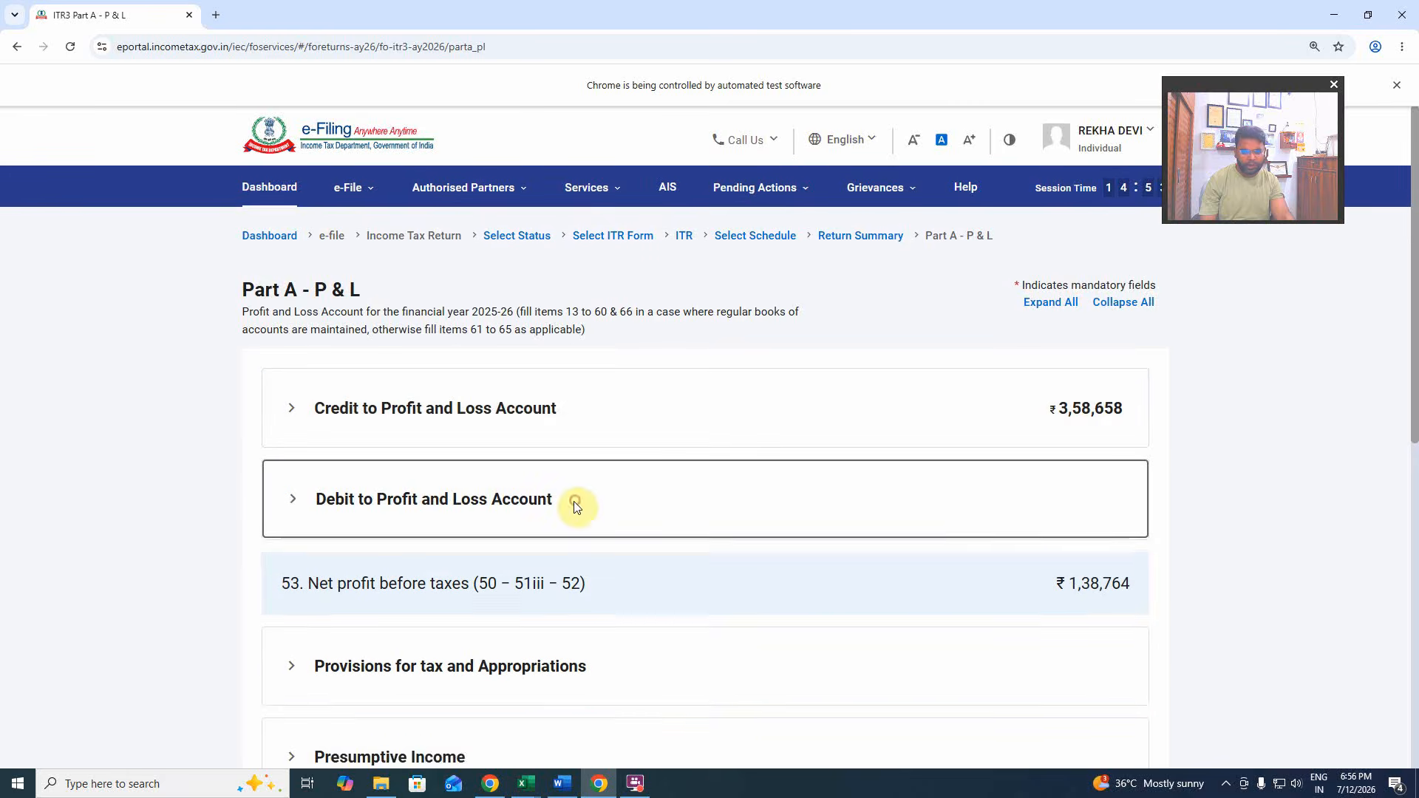
left_click(577, 506)
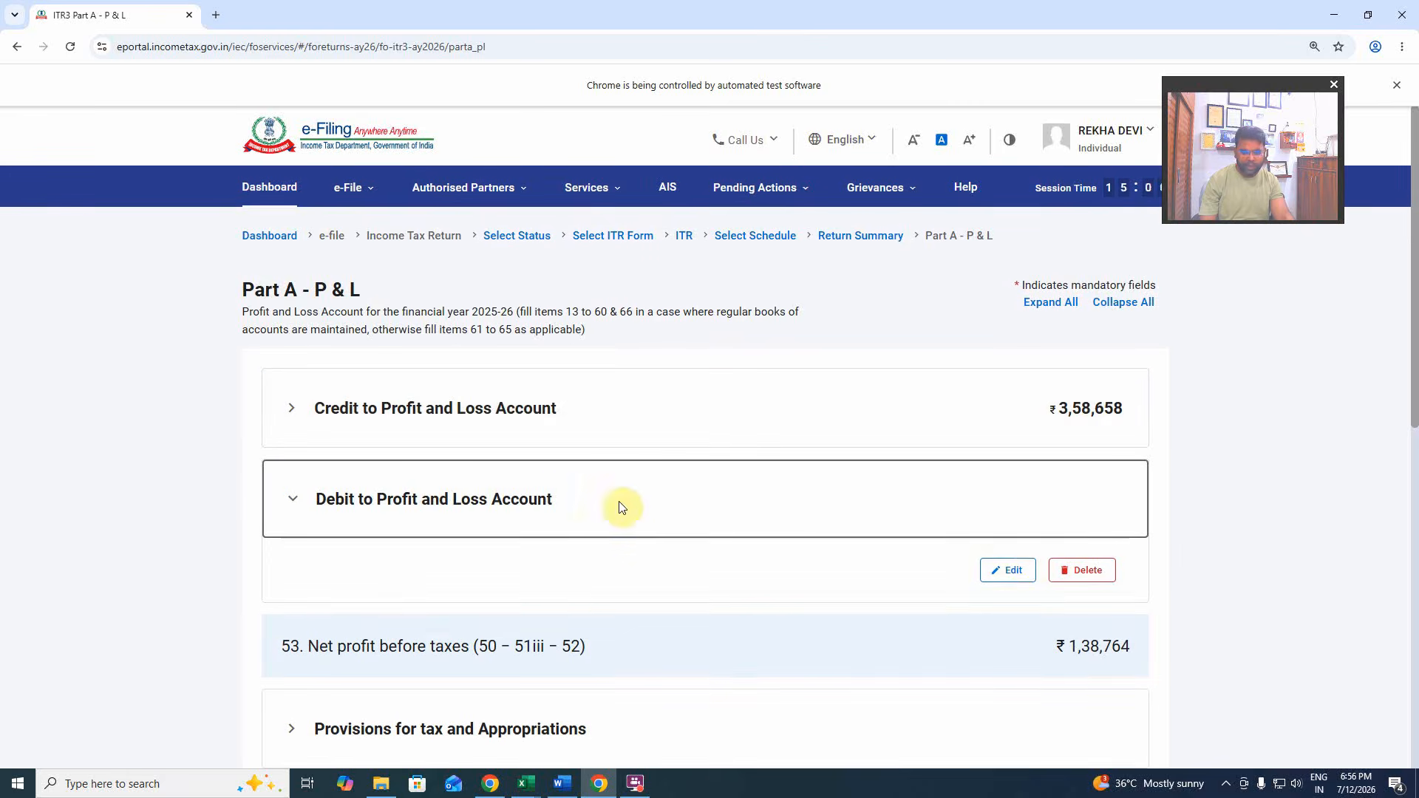
left_click(1027, 577)
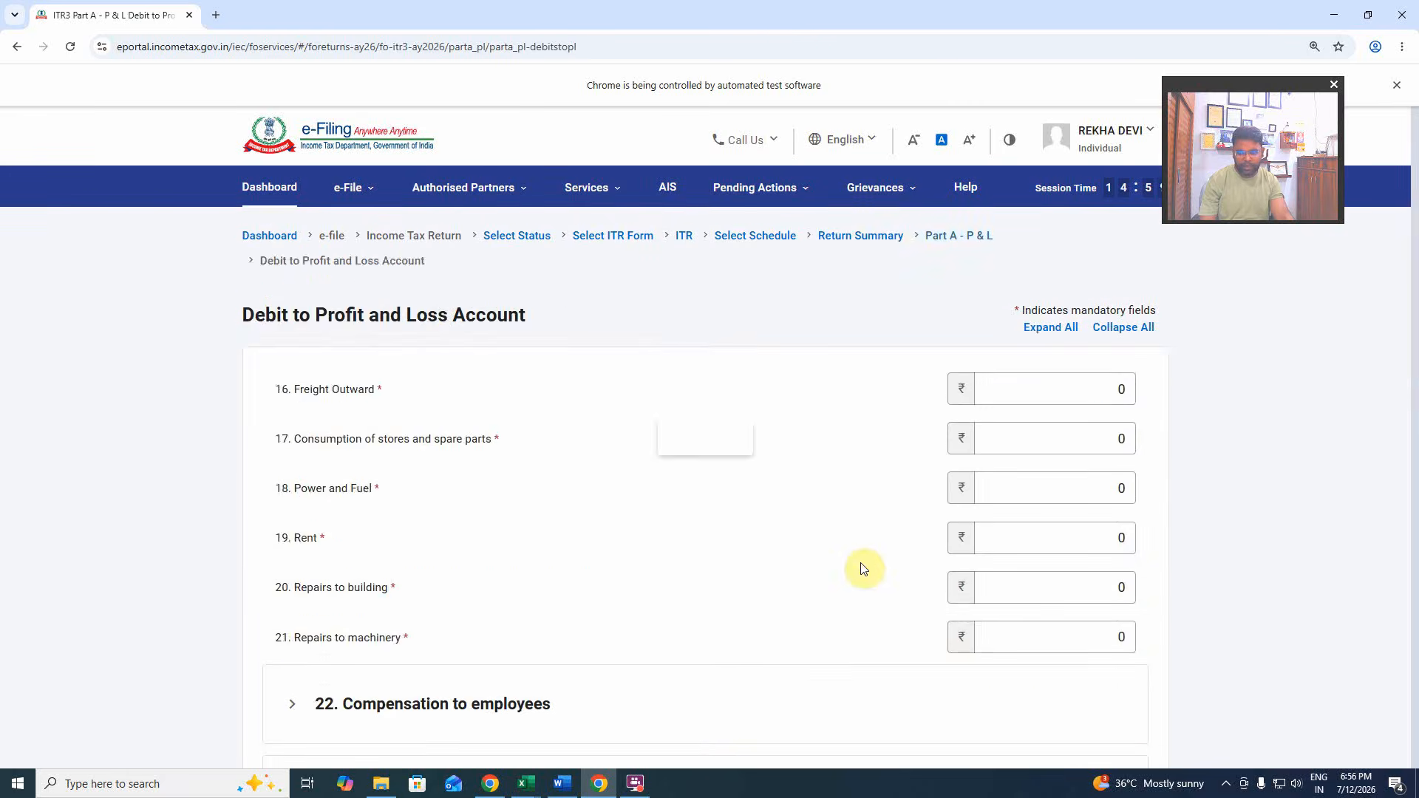
scroll(861, 569, "down", 12)
scroll(861, 570, "down", 10)
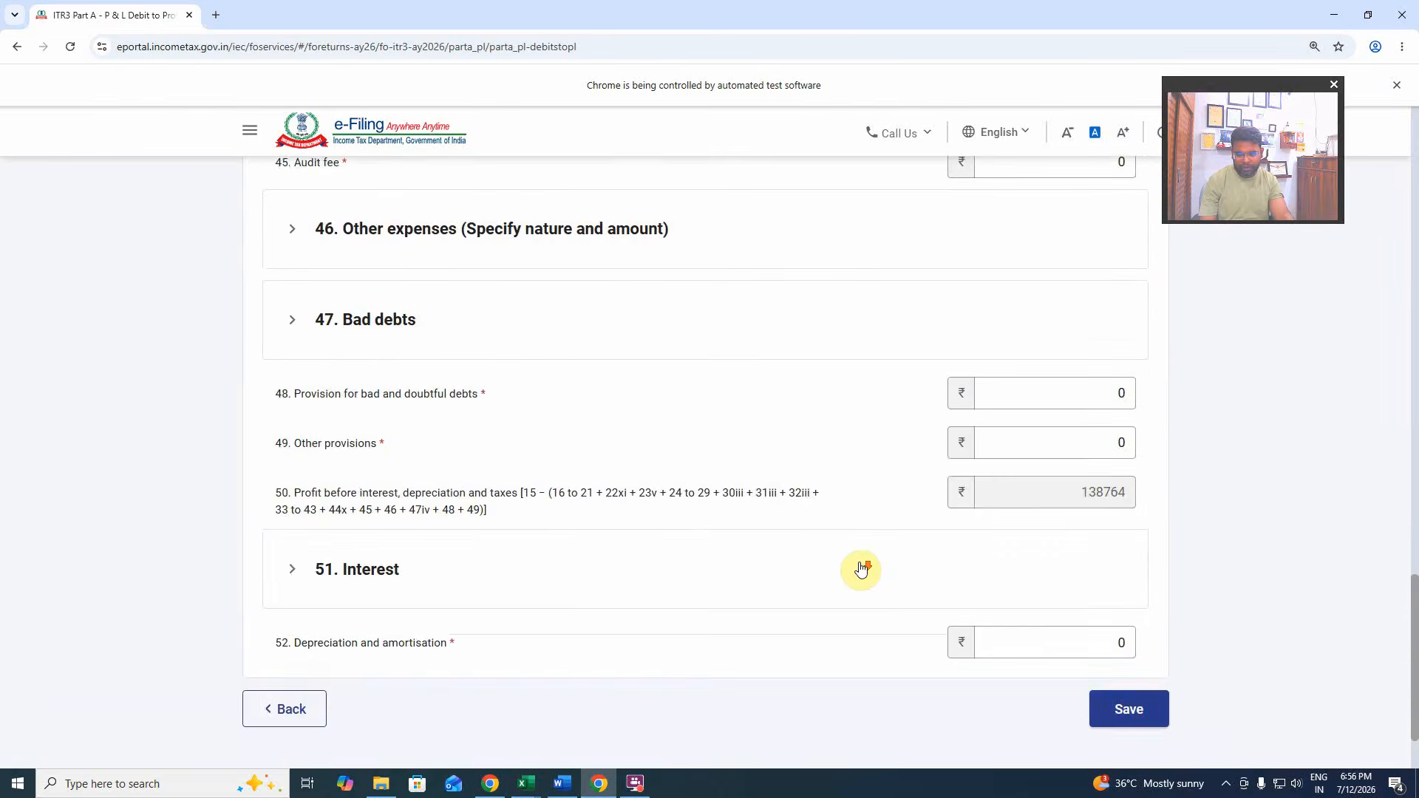
scroll(858, 564, "up", 4)
left_click(598, 449)
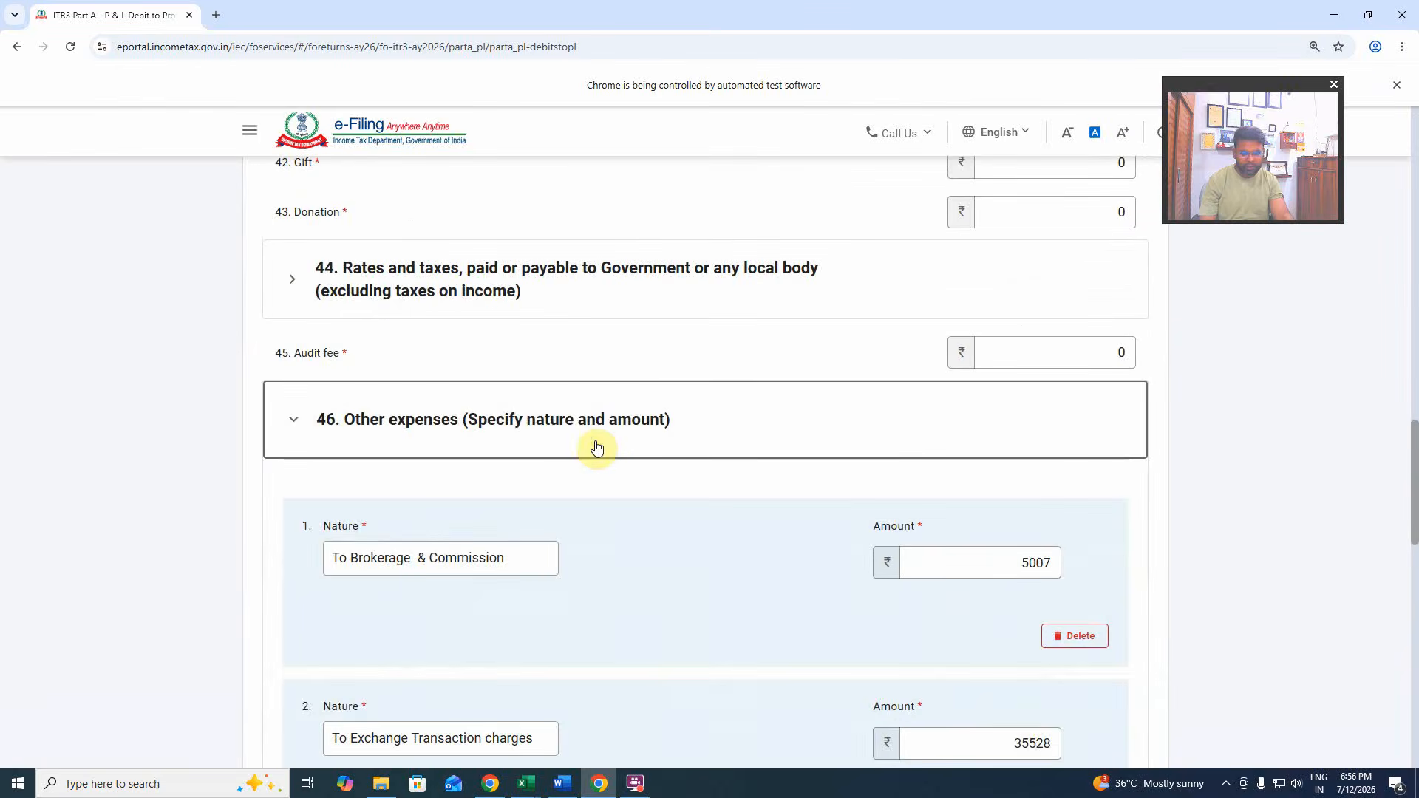
scroll(650, 507, "down", 14)
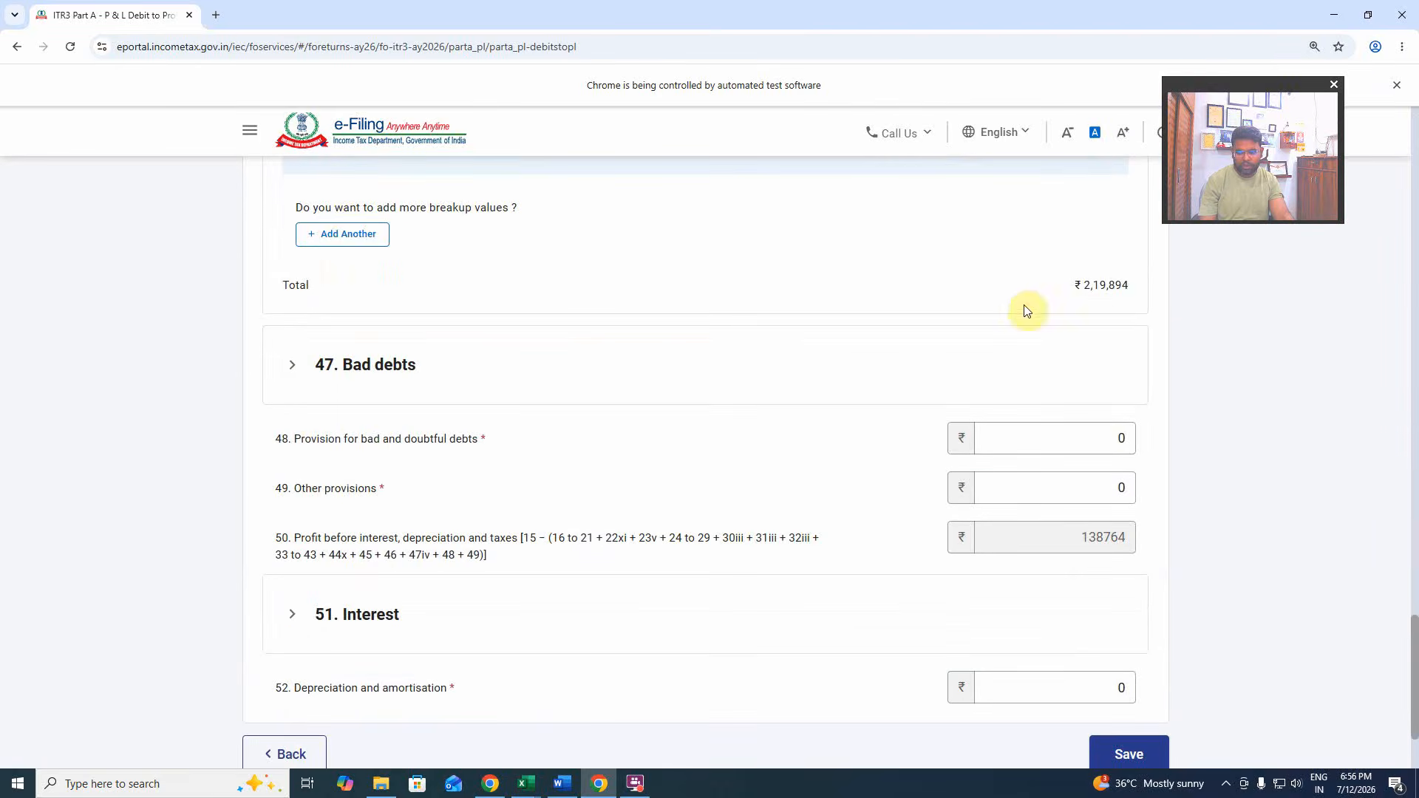
scroll(742, 492, "down", 2)
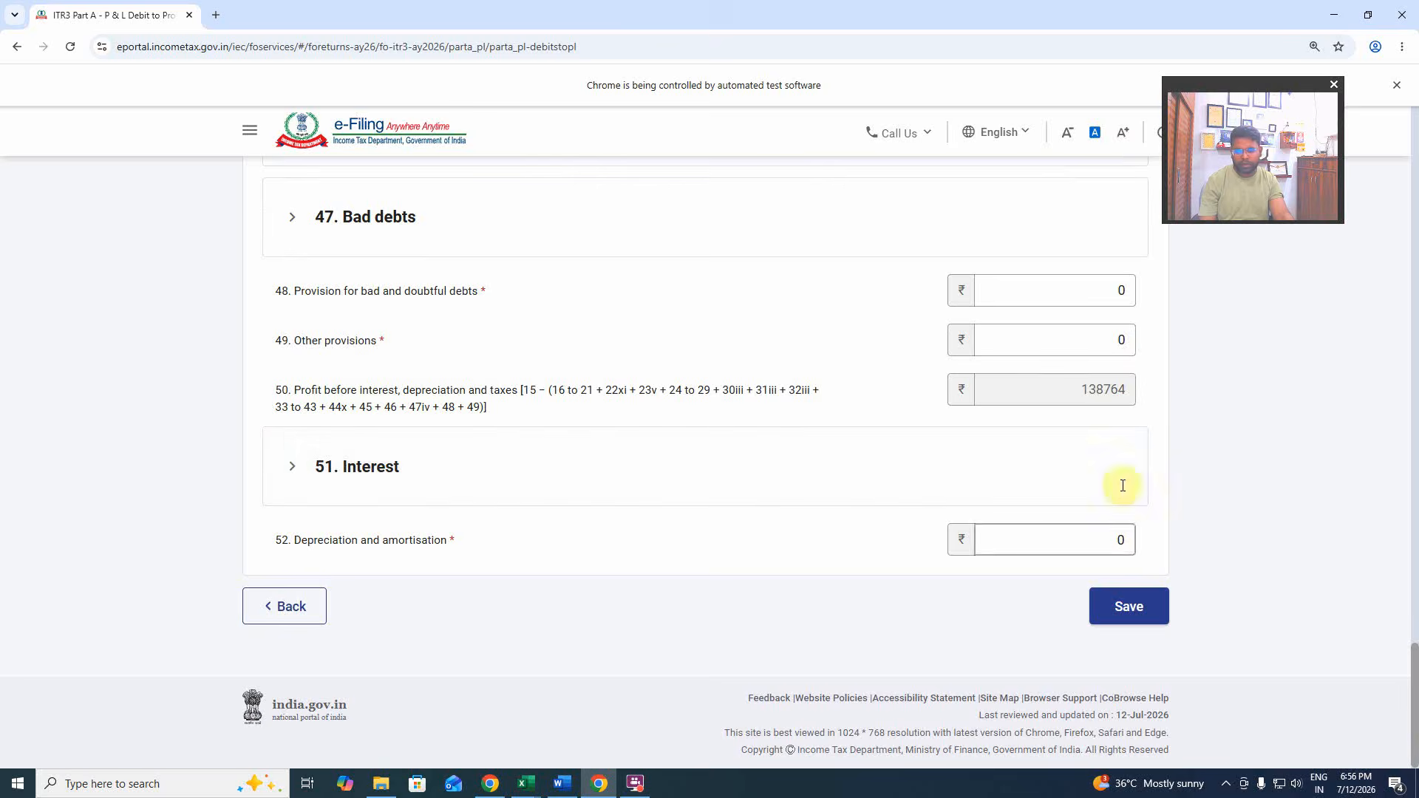
left_click(1142, 606)
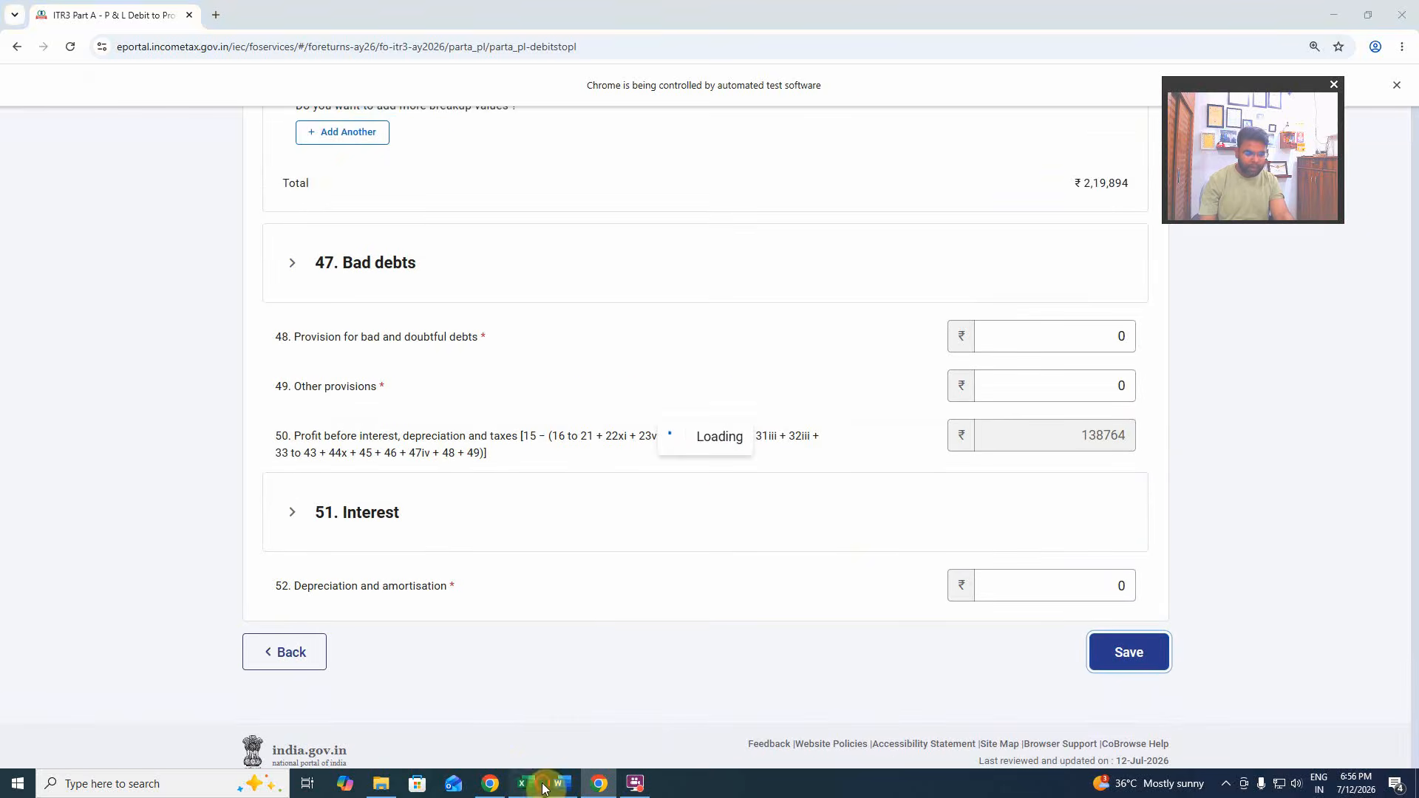
Compare the net profit before taxes with the Net Profit on the P AND L sheet in Excel and confirm the Part A - P & L schedule.
left_click(469, 732)
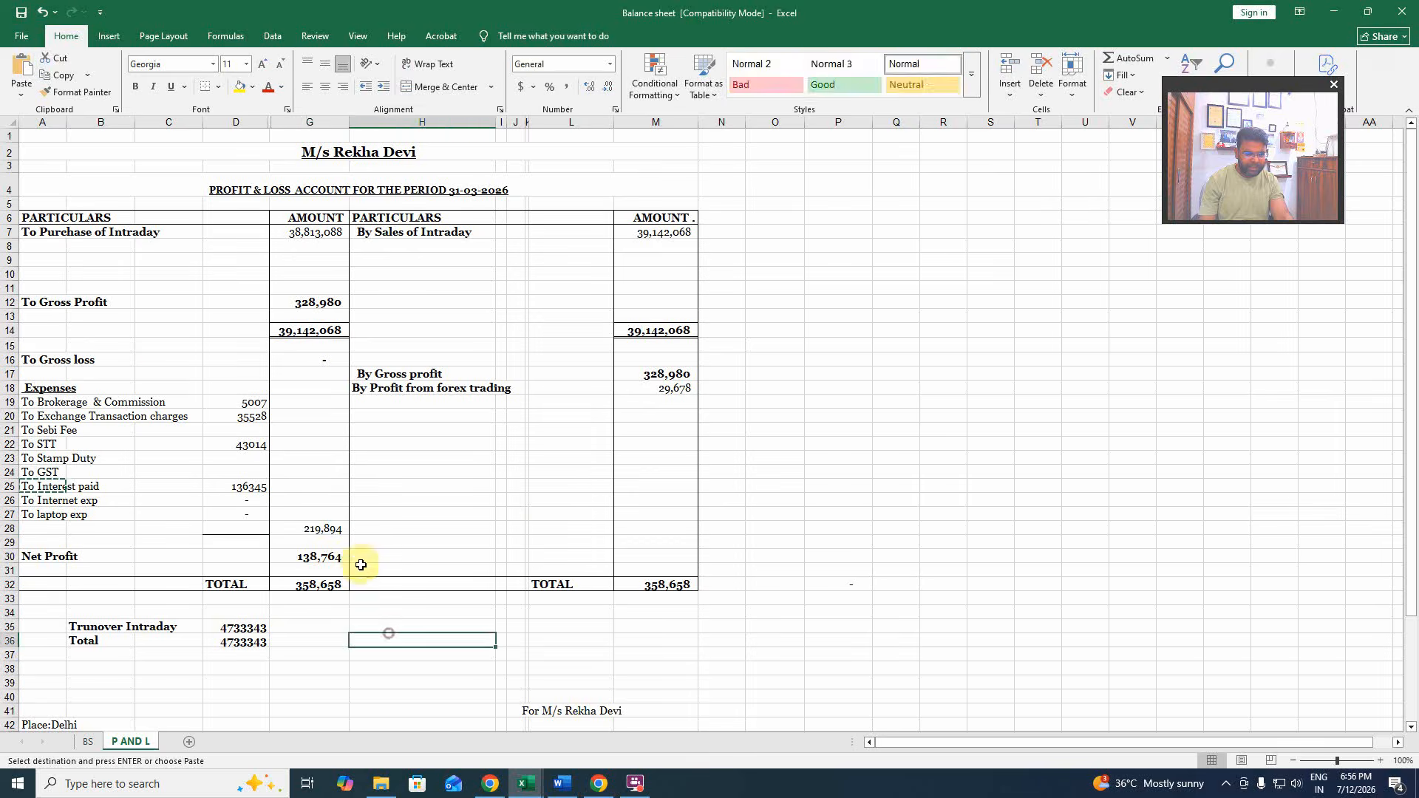
left_click(332, 558)
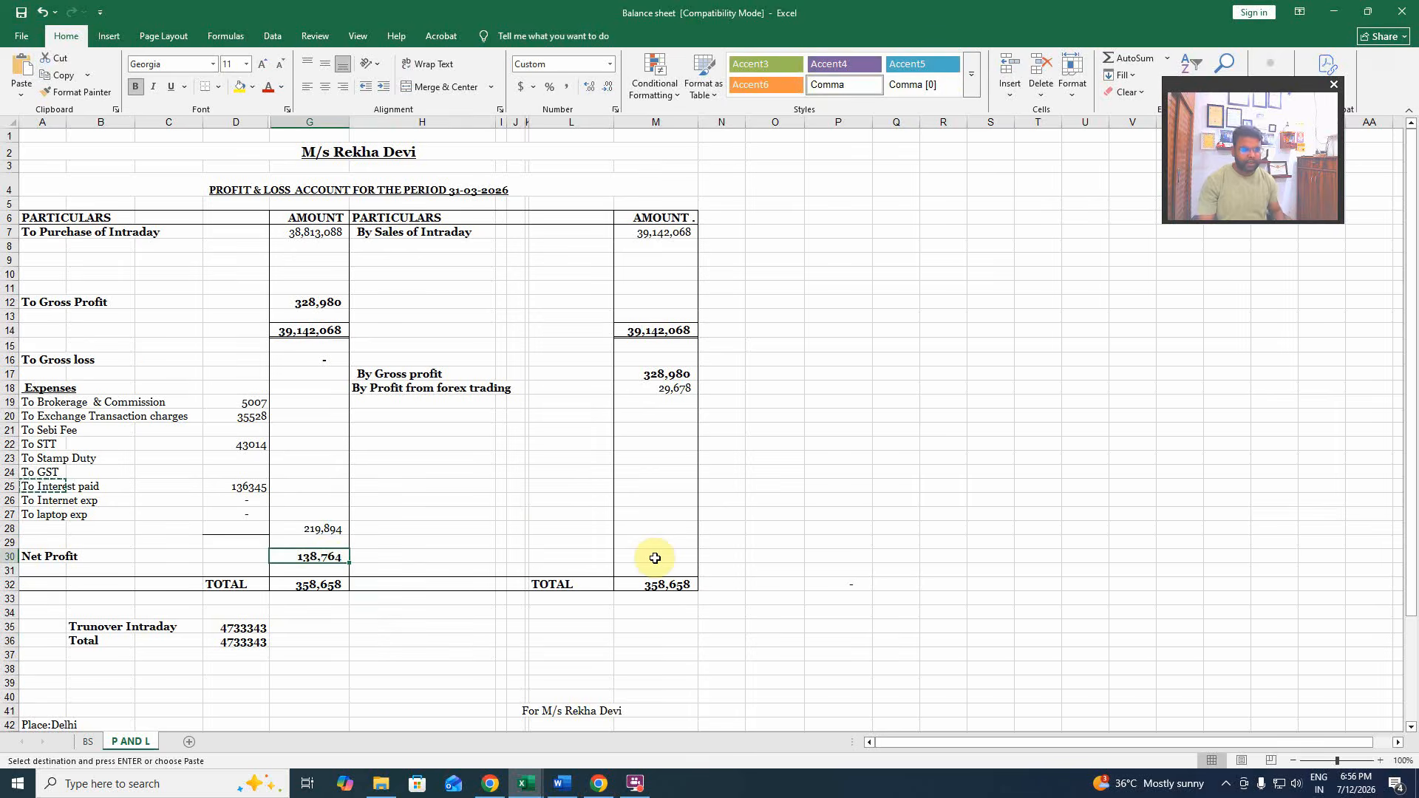
key("alt+Tab")
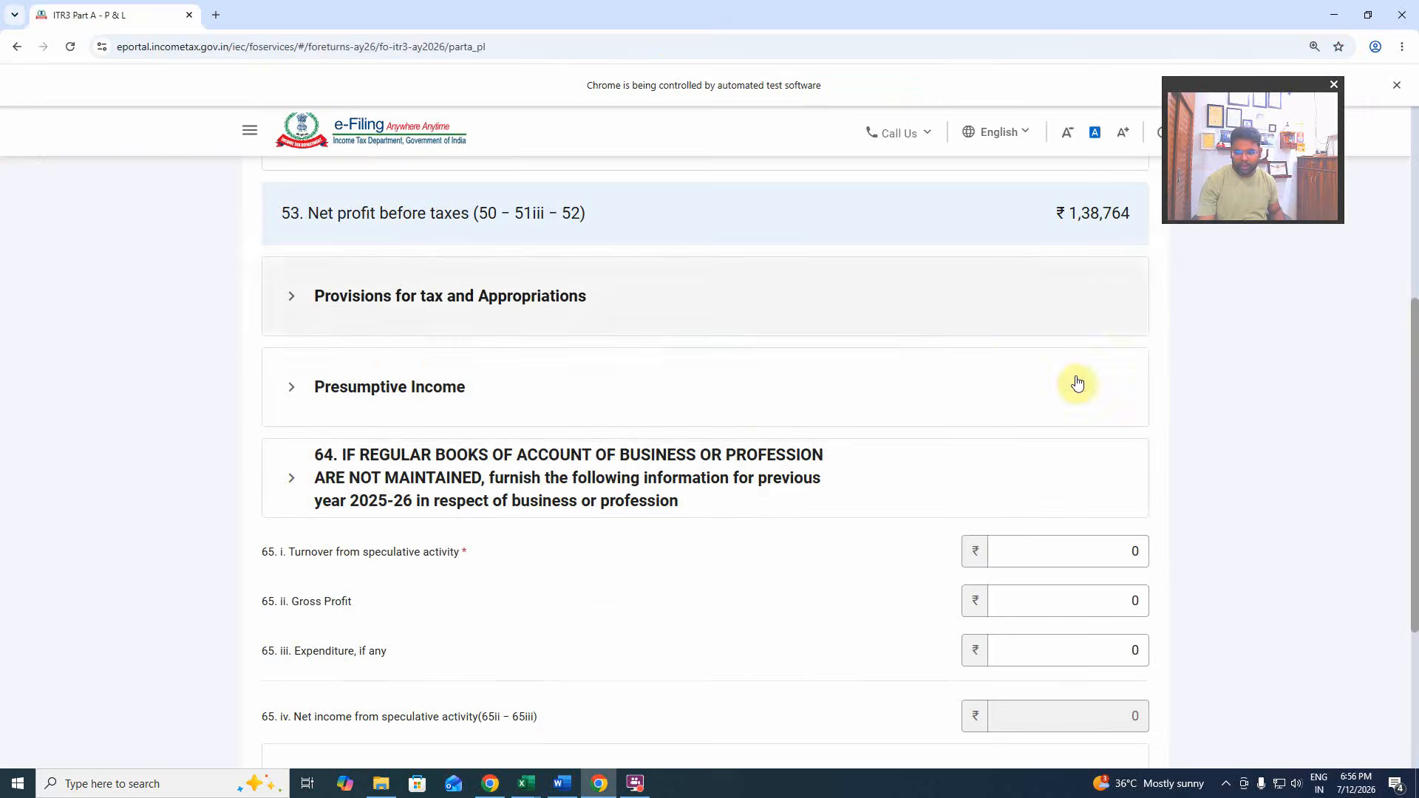
key("alt+Tab")
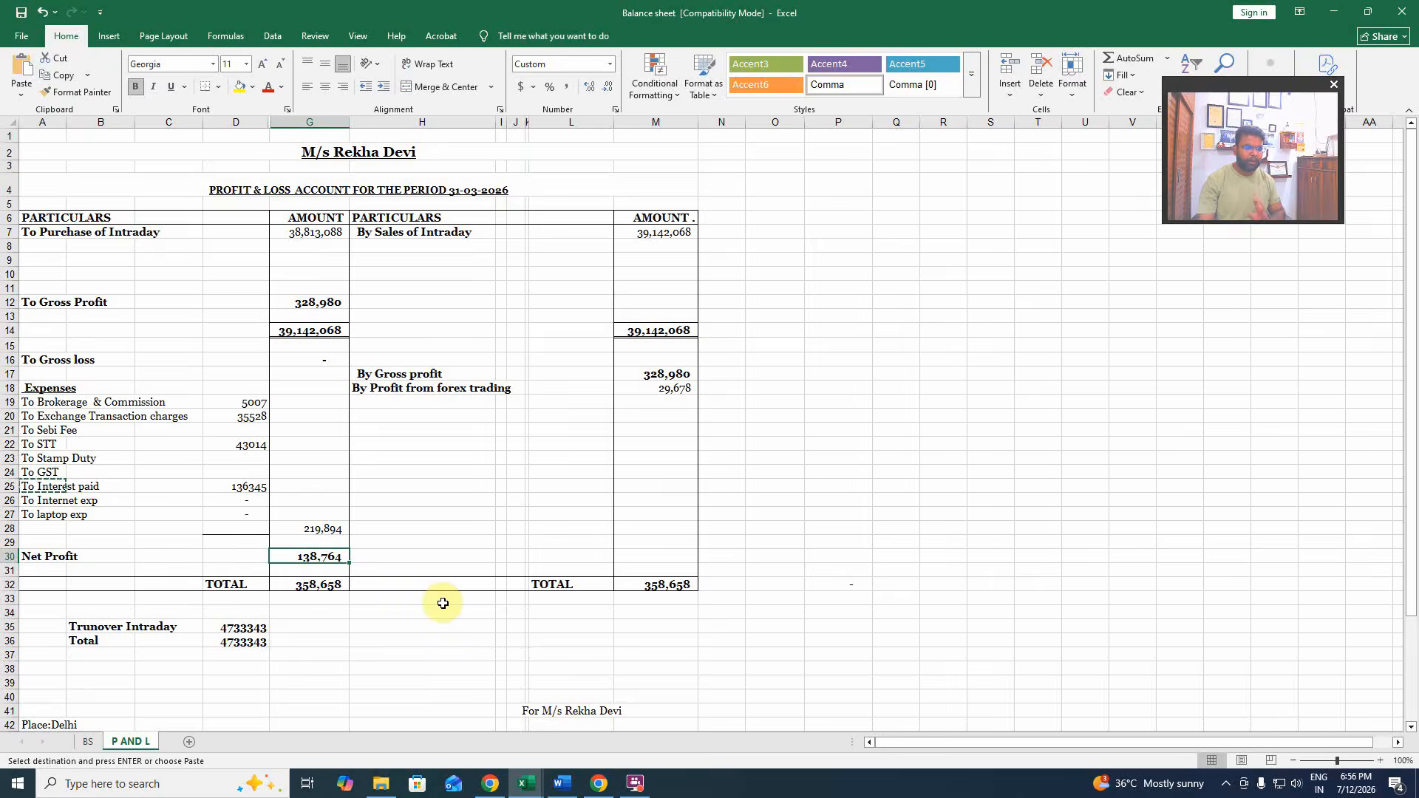
key("alt+Tab")
scroll(739, 540, "down", 3)
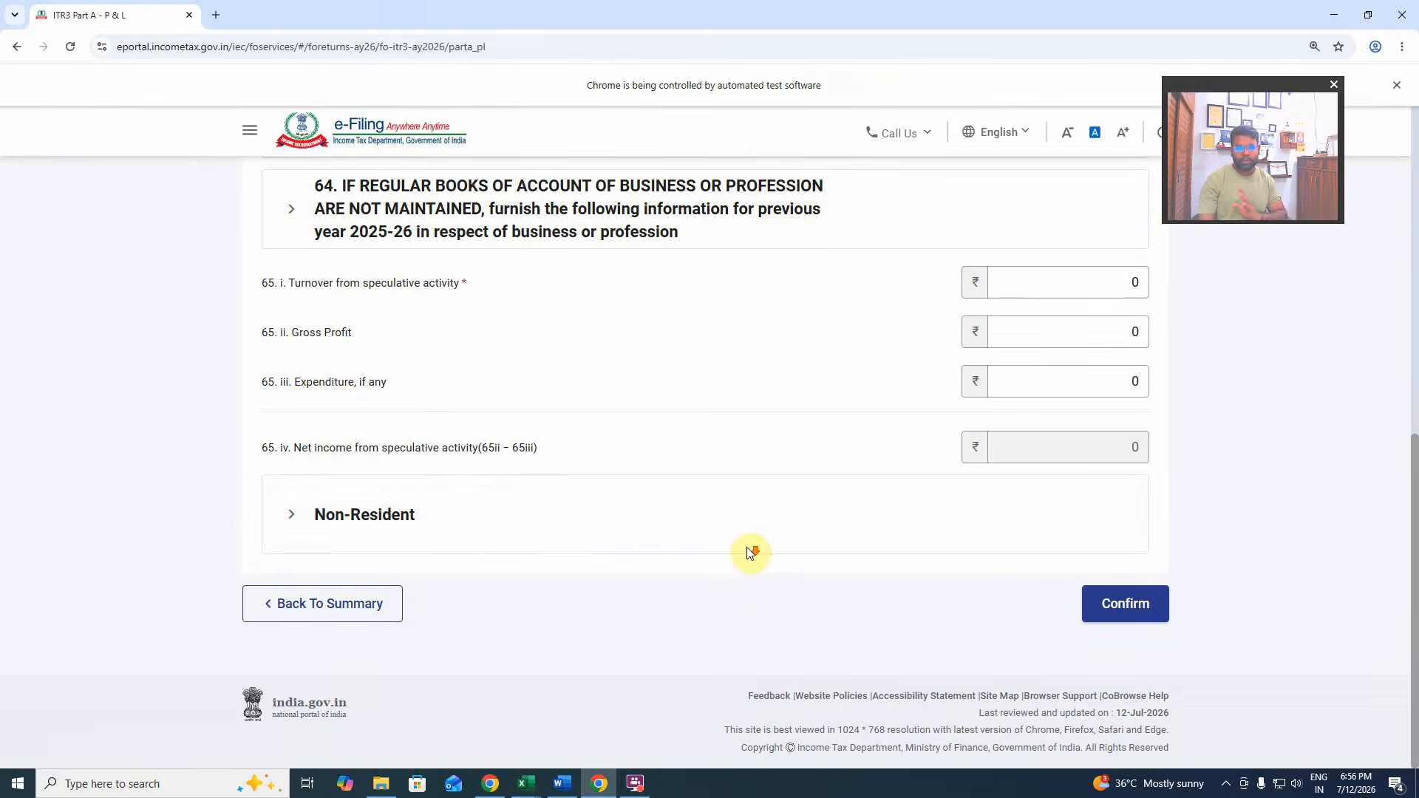
left_click(1124, 604)
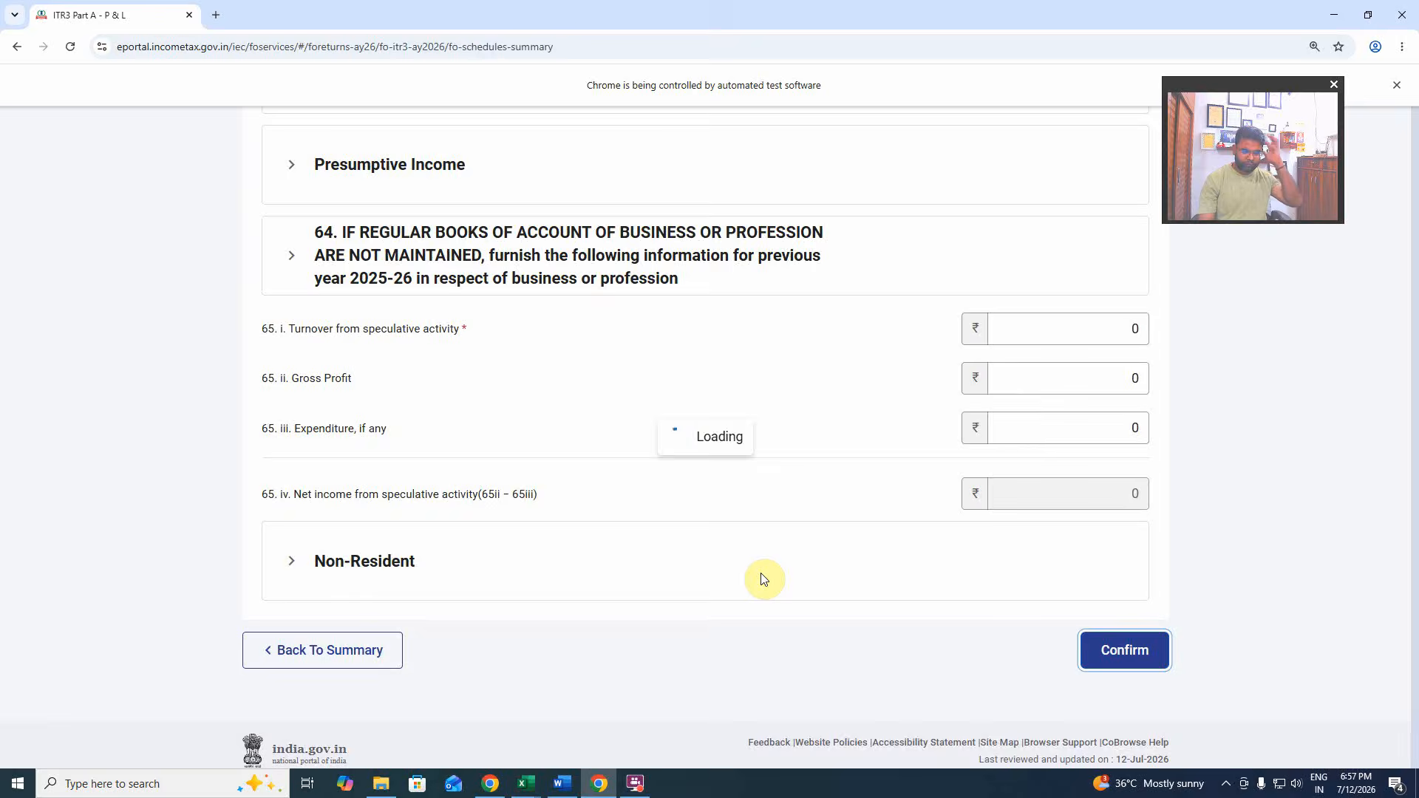
Reopen the Part A - P & L schedule, examine the speculative activity and Non-Resident items, and confirm the schedule again.
scroll(763, 579, "down", 5)
scroll(763, 579, "up", 15)
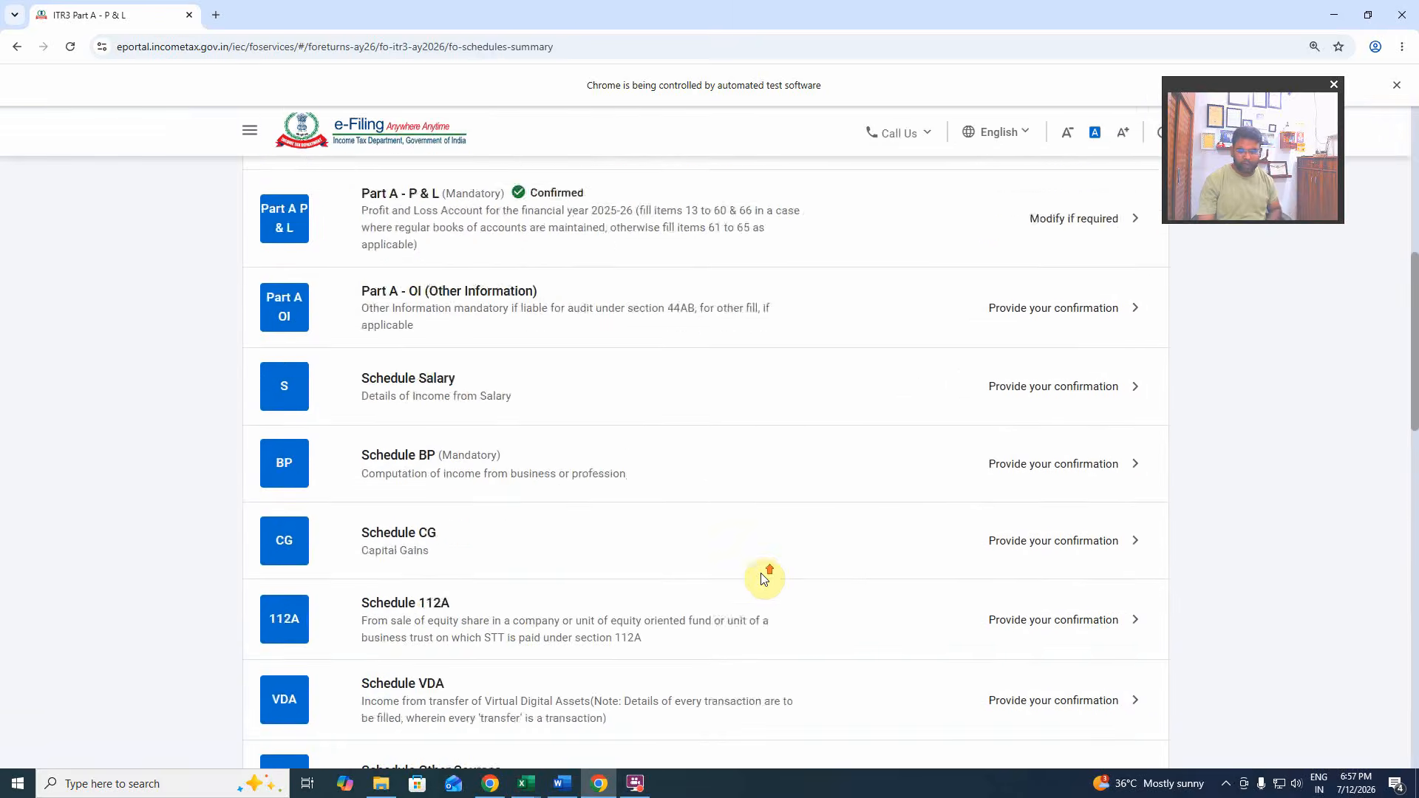
scroll(764, 579, "down", 4)
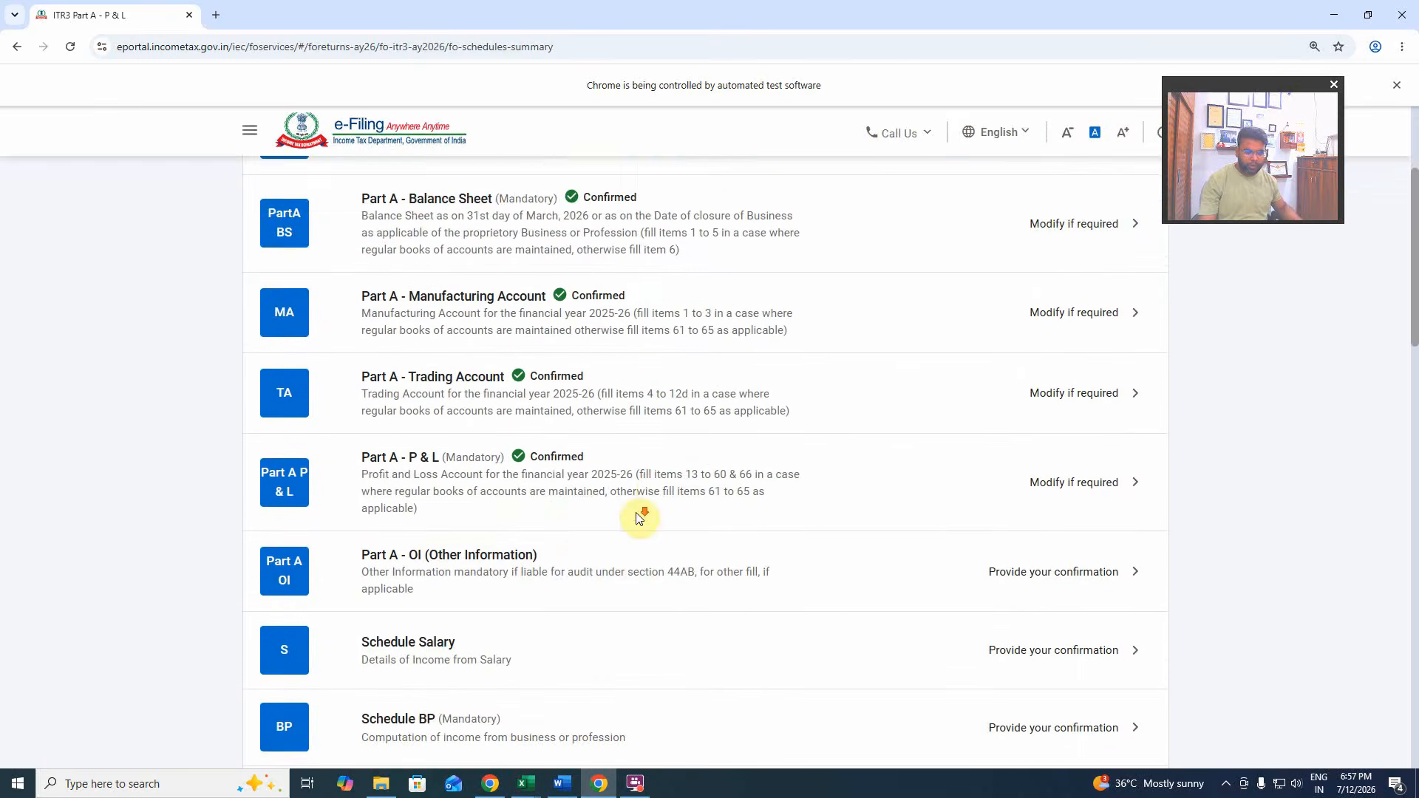
left_click(646, 455)
scroll(643, 570, "down", 10)
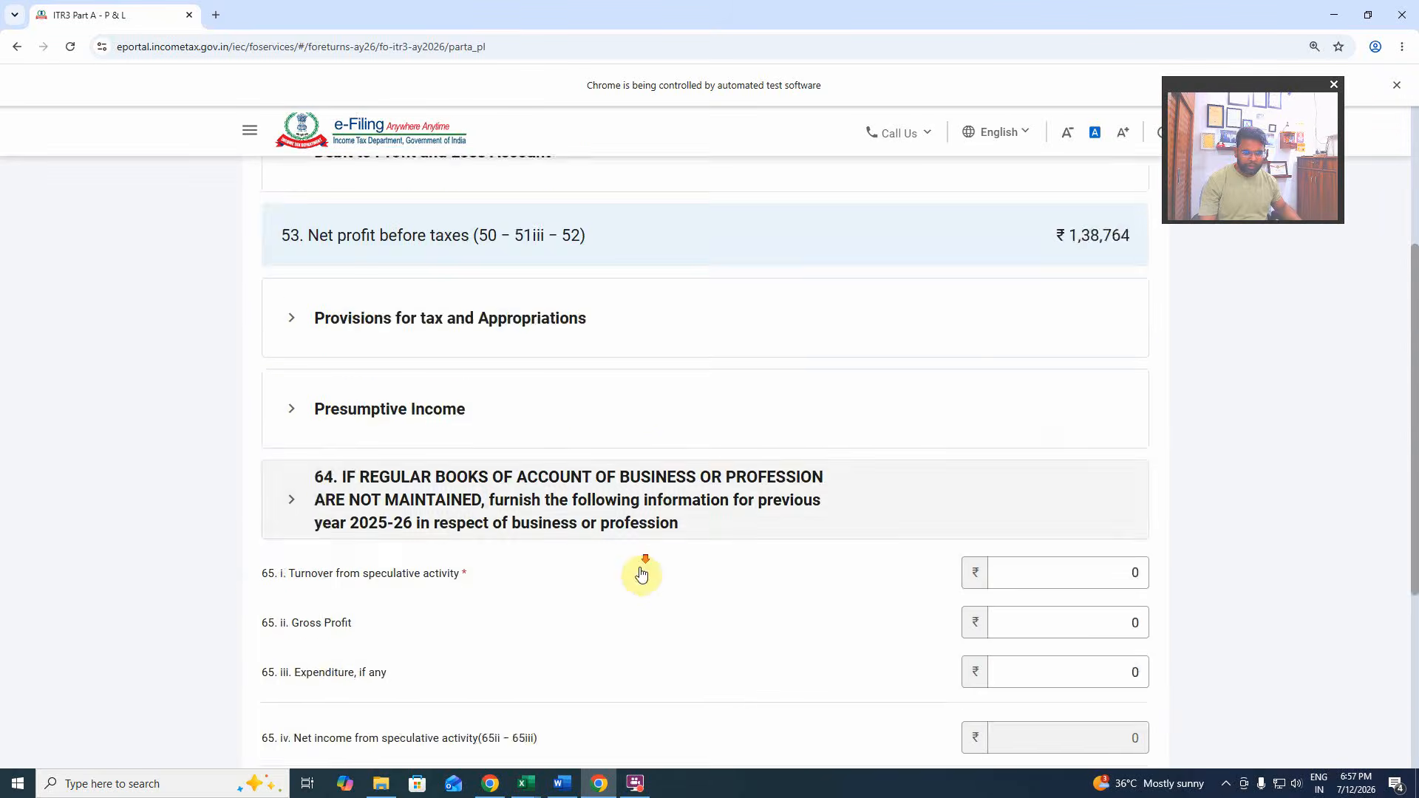
left_click(402, 509)
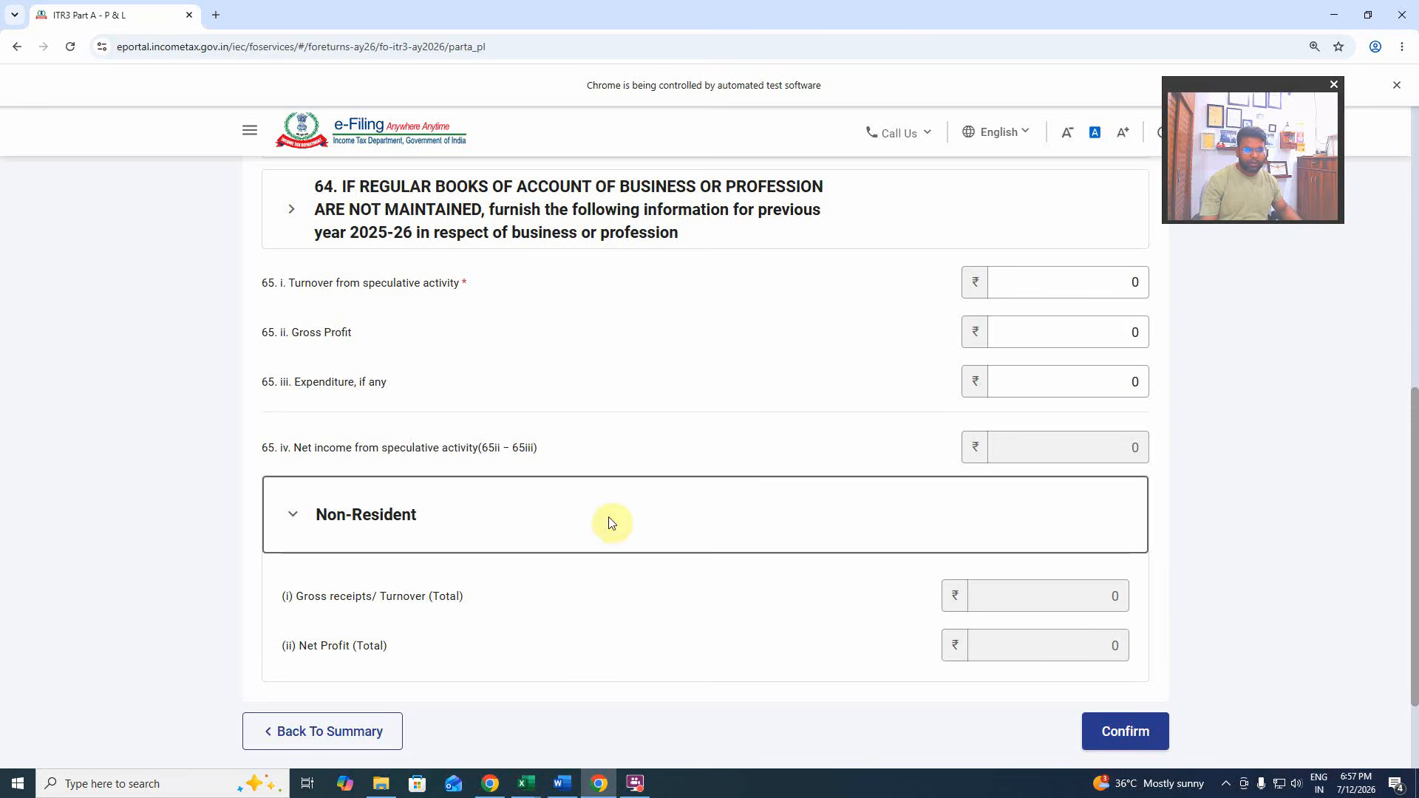
scroll(576, 604, "up", 1)
scroll(575, 604, "up", 2)
scroll(575, 604, "down", 3)
scroll(575, 604, "up", 3)
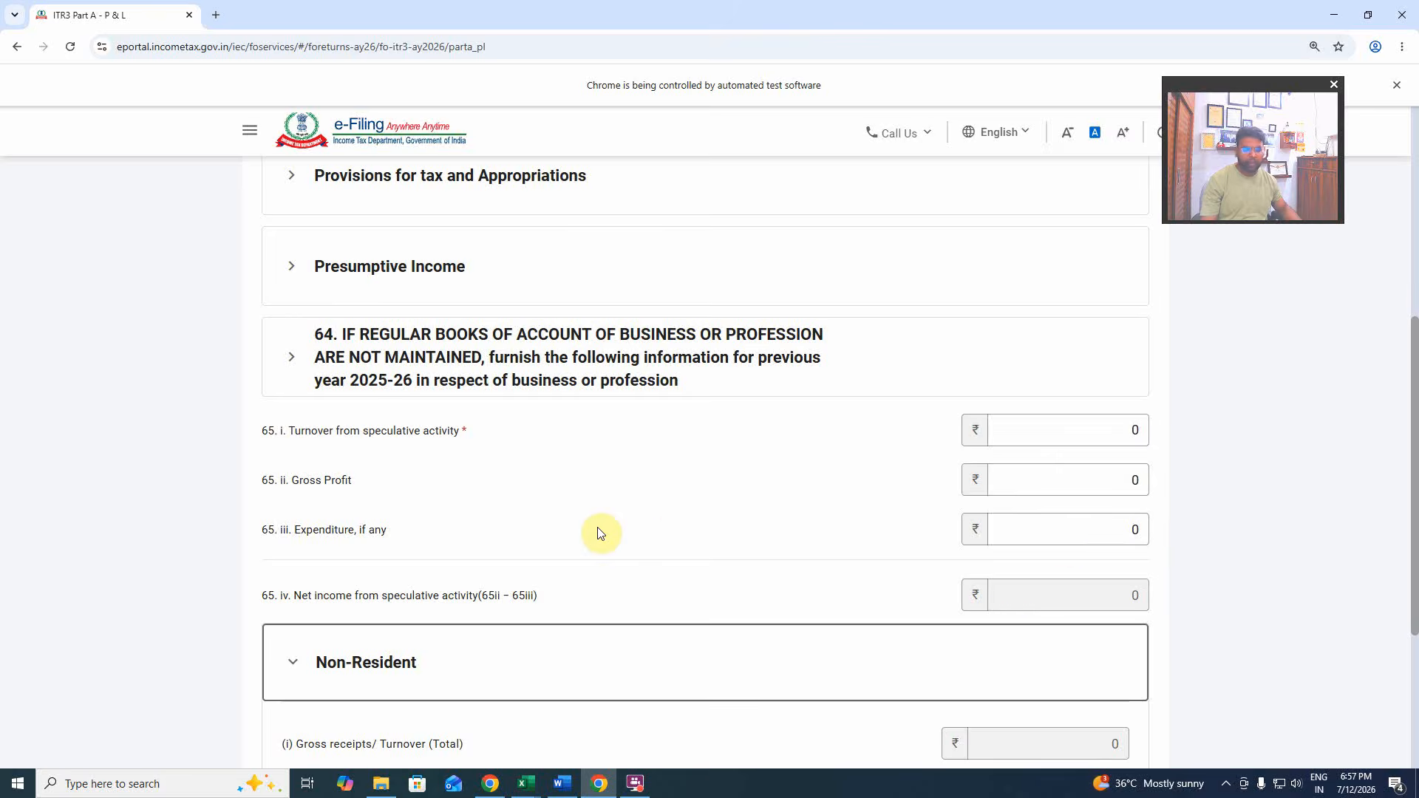
scroll(539, 517, "down", 3)
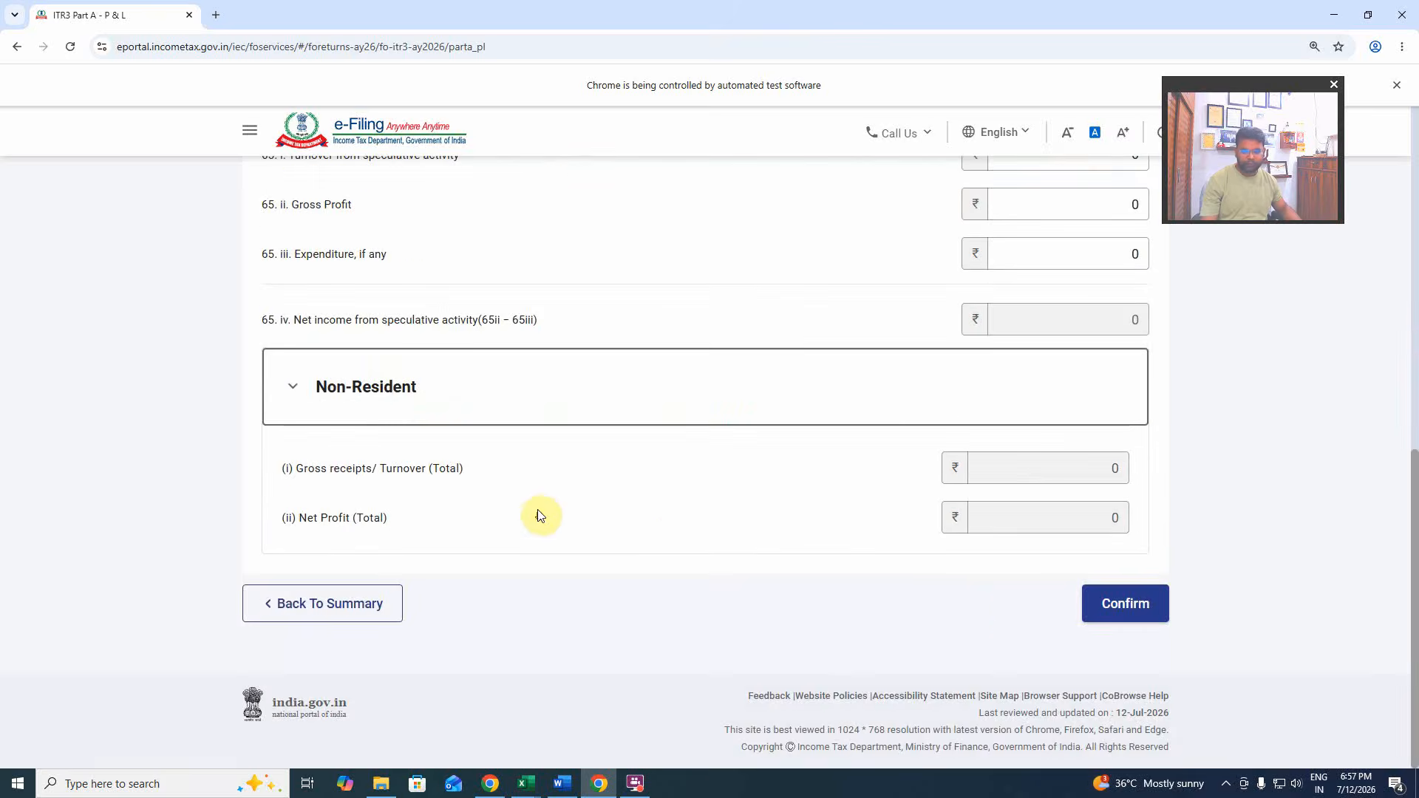
left_click(1125, 603)
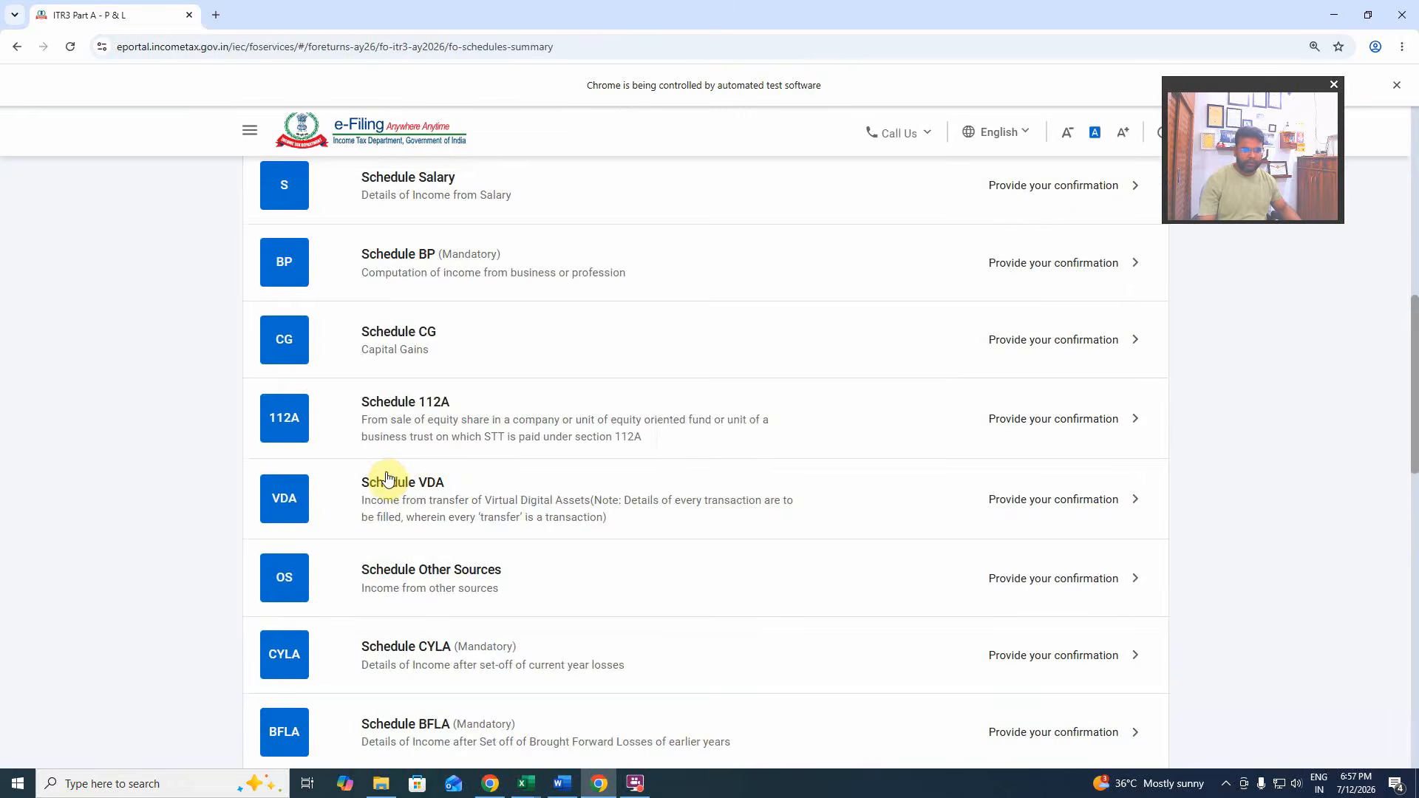
Open the Part A - OI (Other Information) schedule from the return summary.
scroll(507, 545, "up", 5)
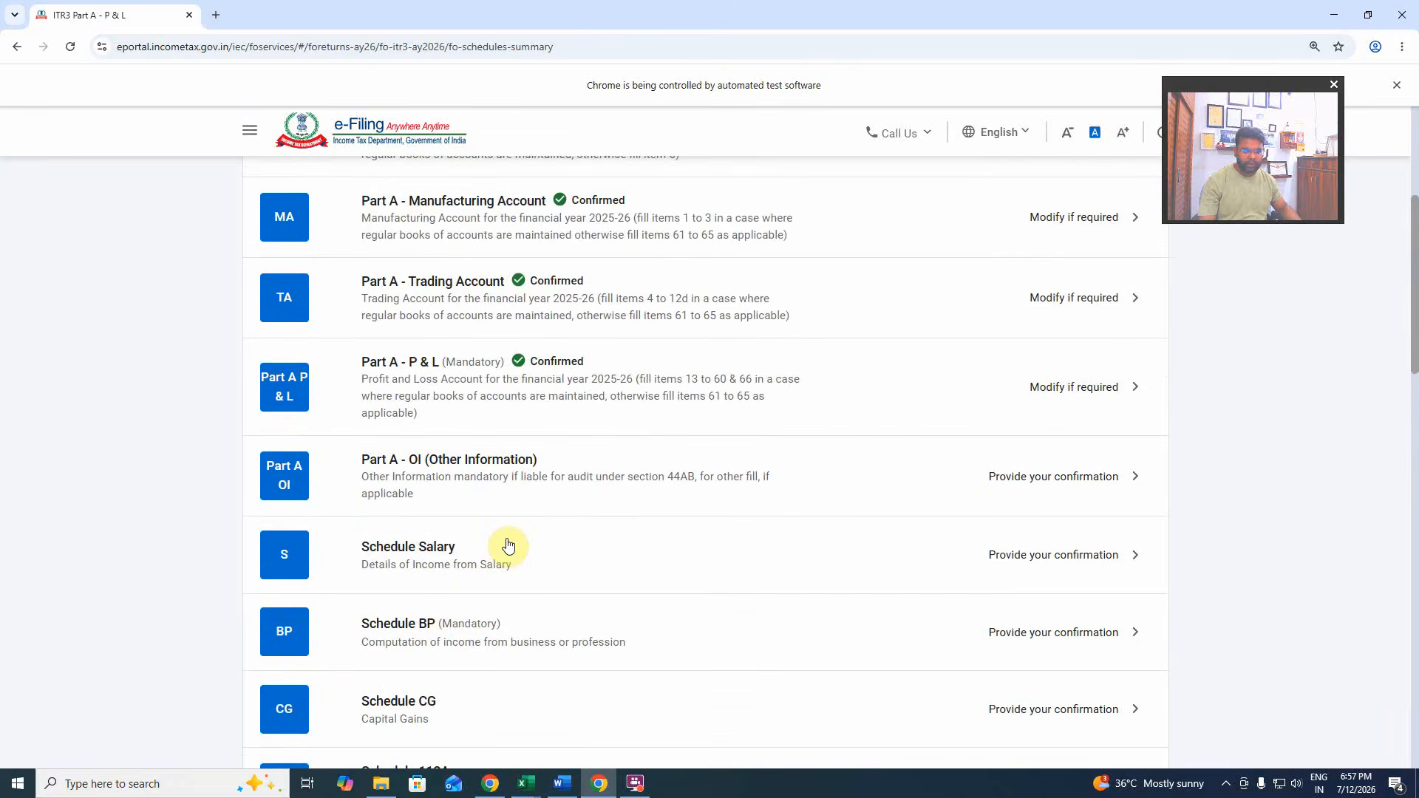
left_click(1038, 476)
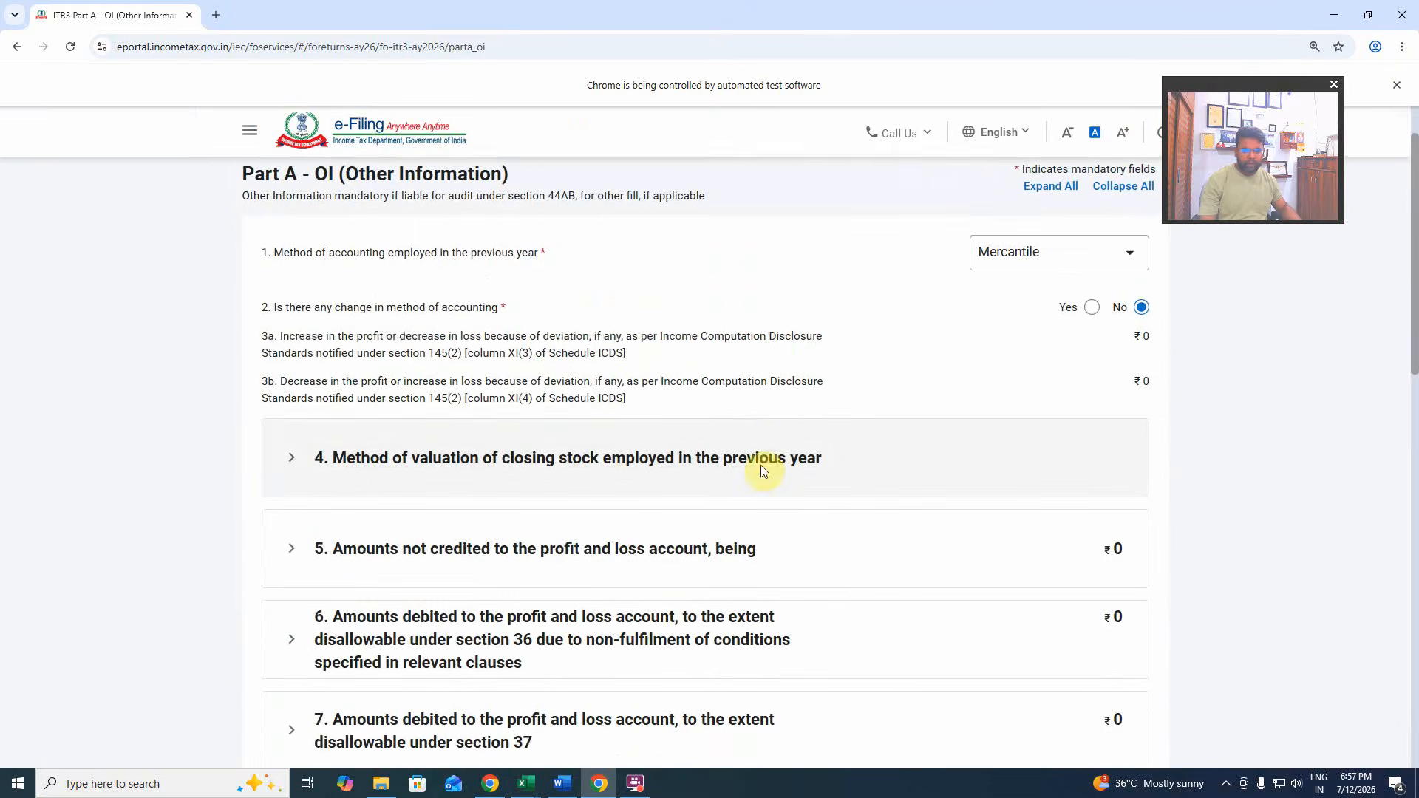
Review the Part A - OI (Other Information) schedule through item 18 and confirm it with its existing entries.
scroll(764, 471, "up", 1)
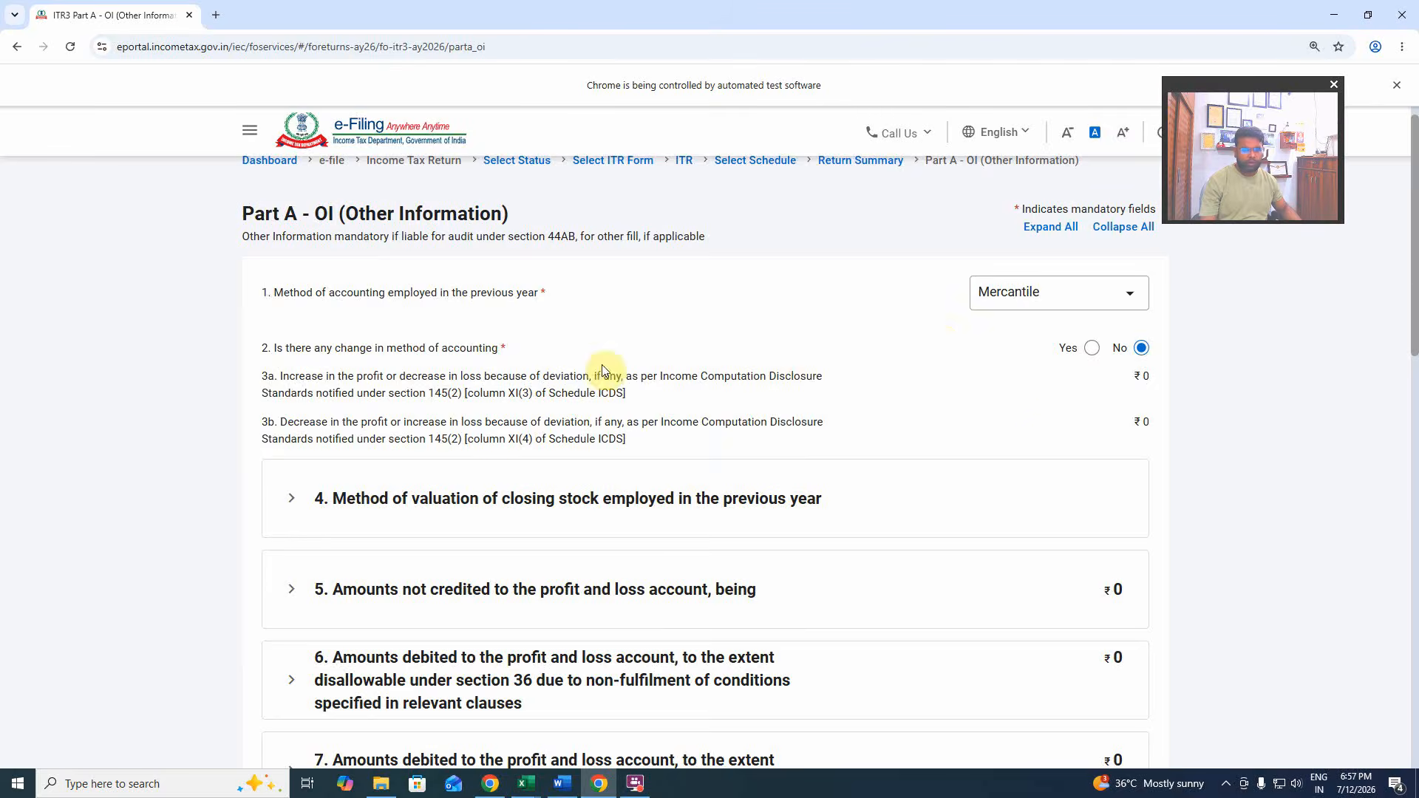
scroll(1028, 444, "down", 12)
scroll(1012, 442, "down", 3)
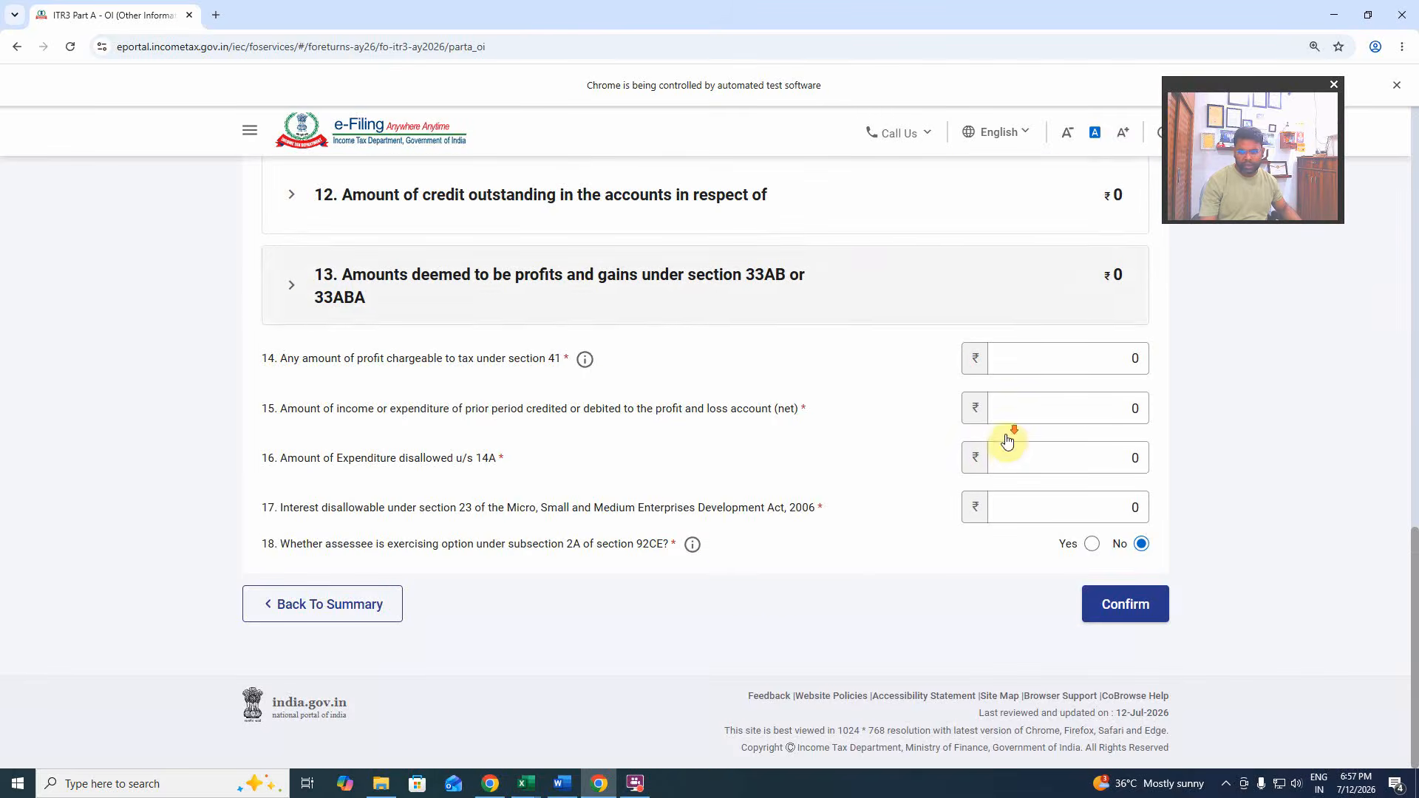
left_click(1148, 602)
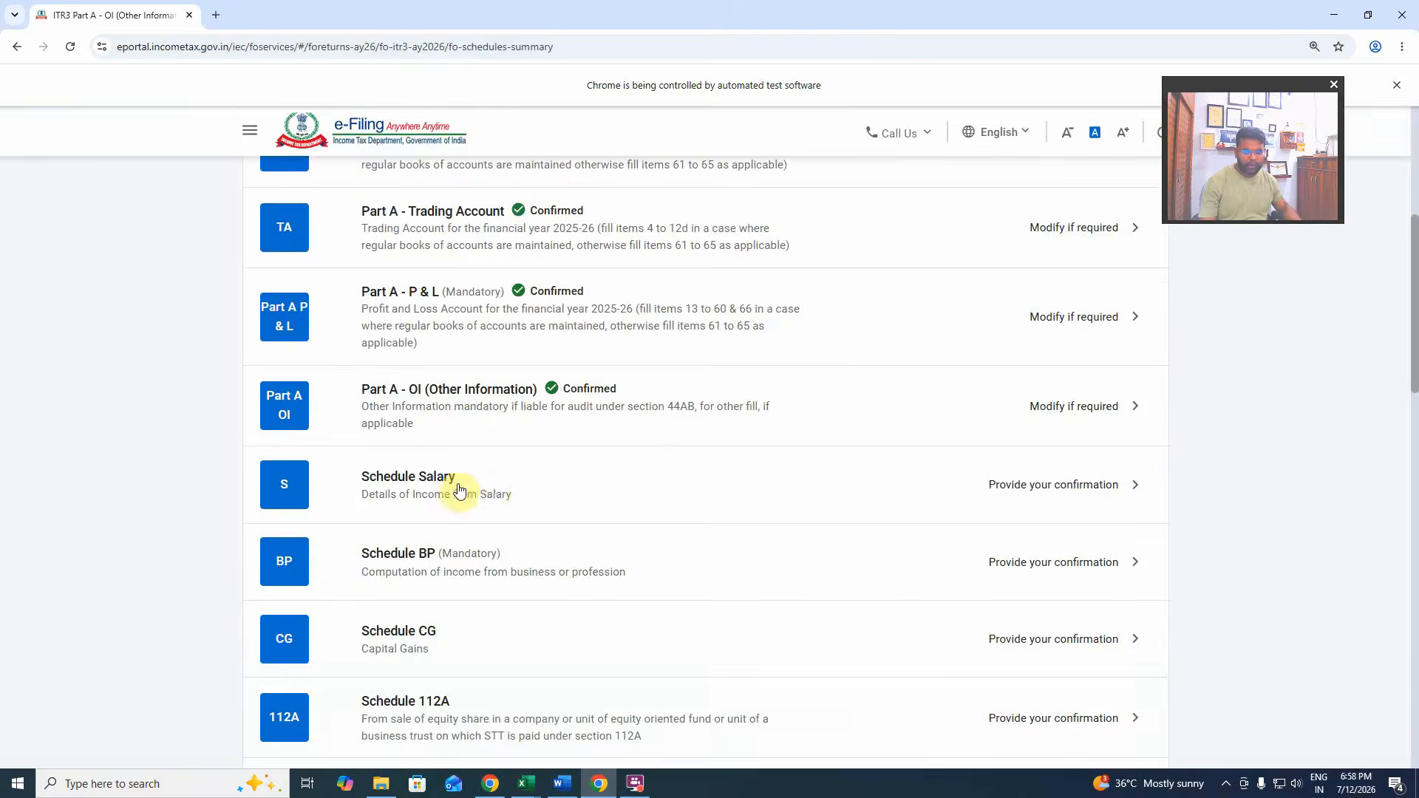
Open Schedule Salary, add a new employer entry under Gross Salary and look over its form.
left_click(1033, 485)
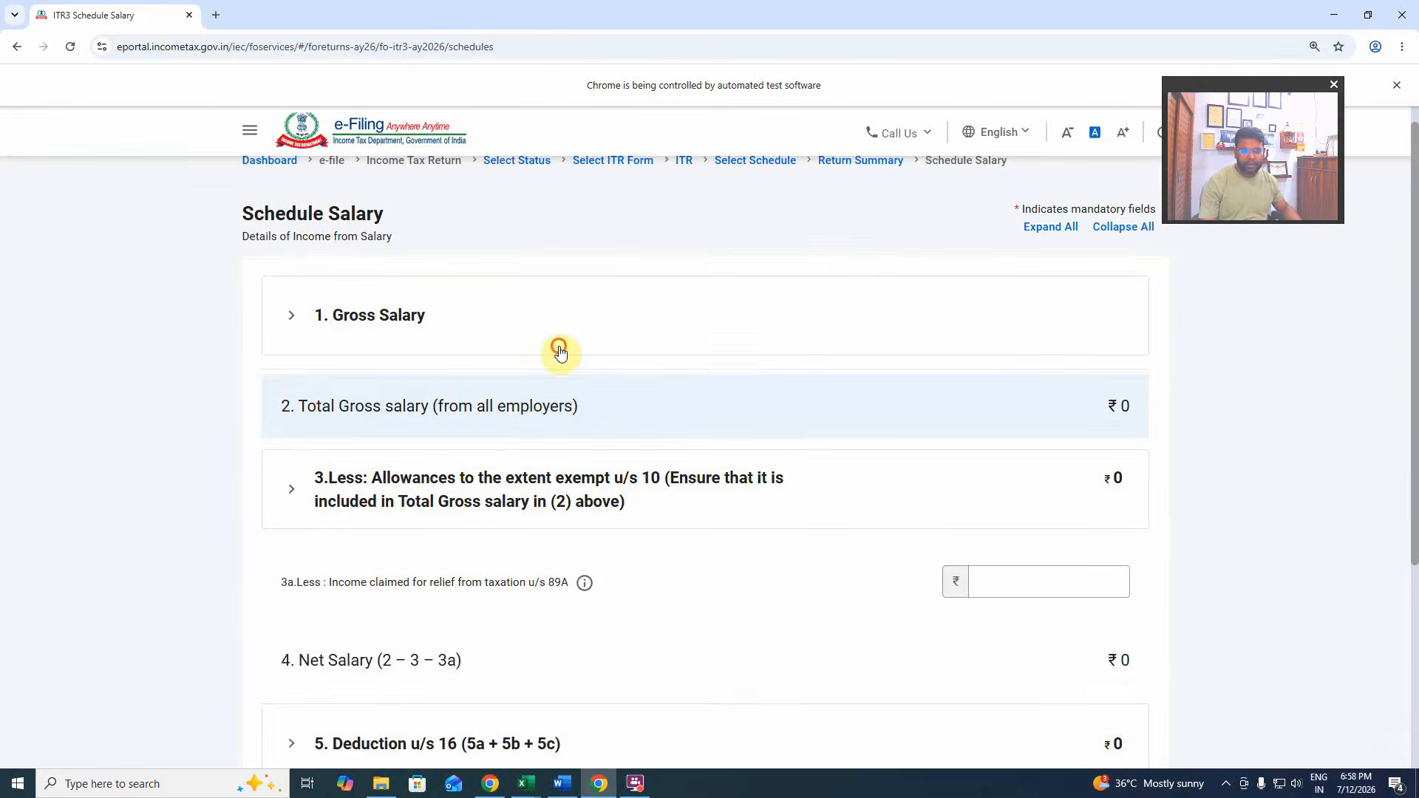
left_click(547, 347)
left_click(342, 428)
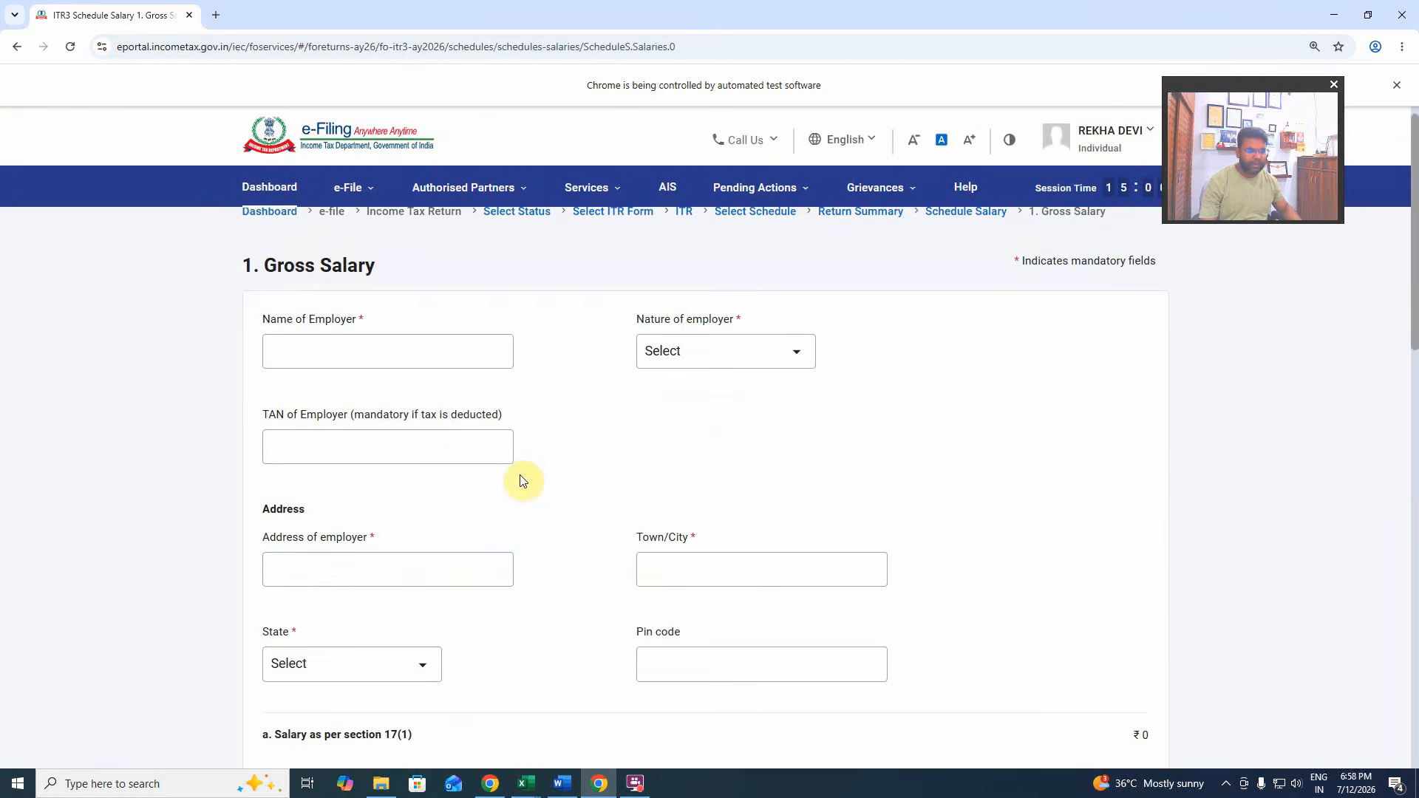
scroll(522, 477, "down", 10)
scroll(529, 485, "up", 11)
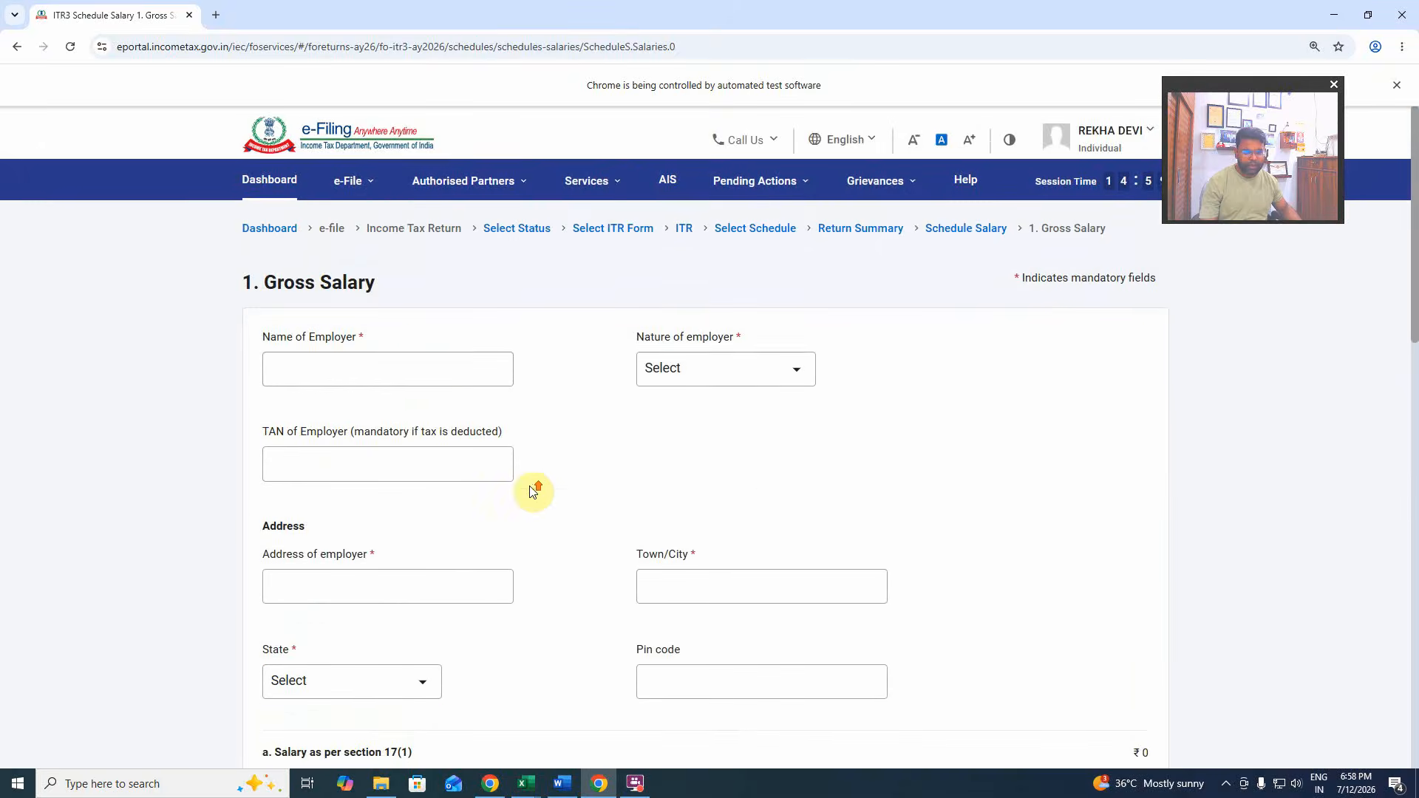
scroll(564, 573, "down", 5)
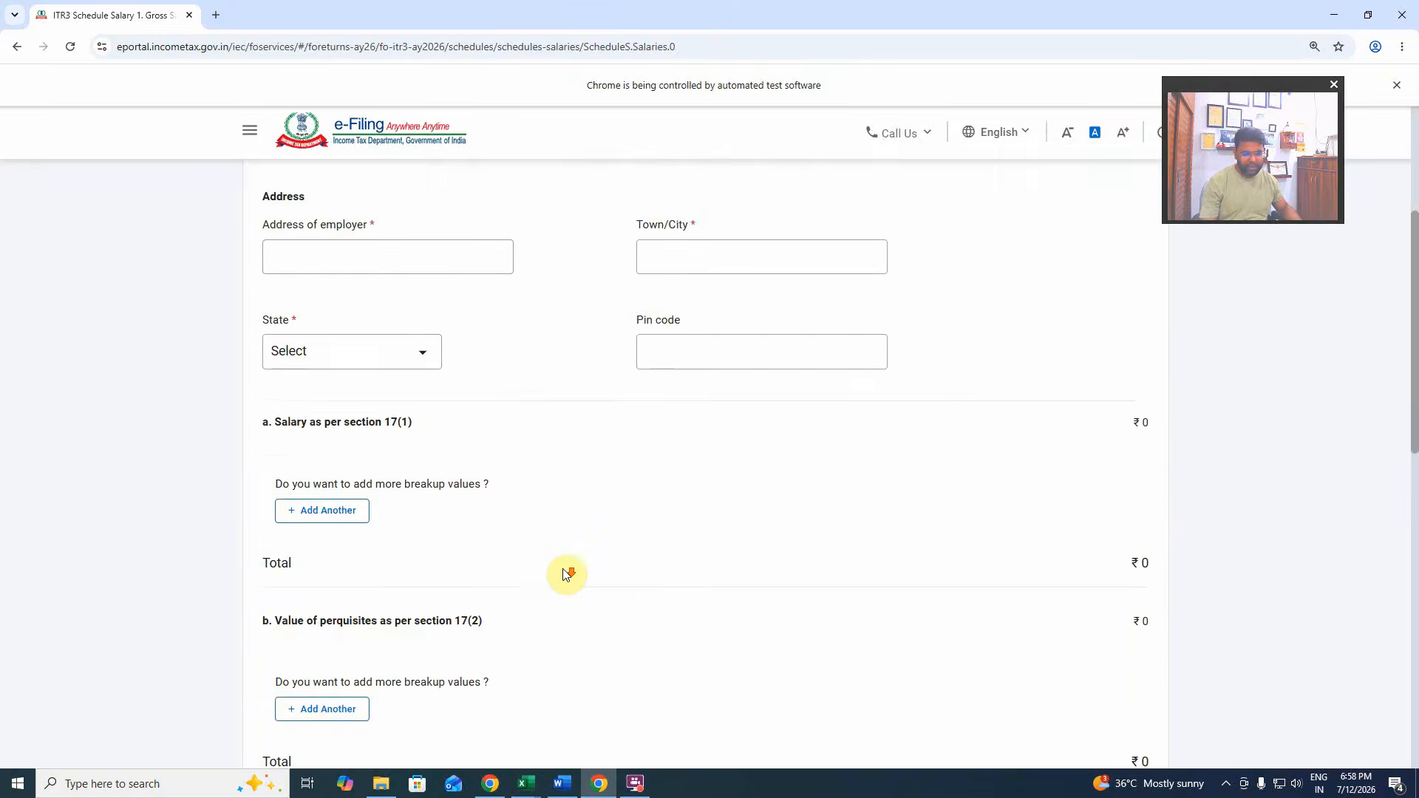
scroll(566, 574, "up", 5)
Enter "other" as the employer's name and choose Others as the nature of employer.
left_click(375, 377)
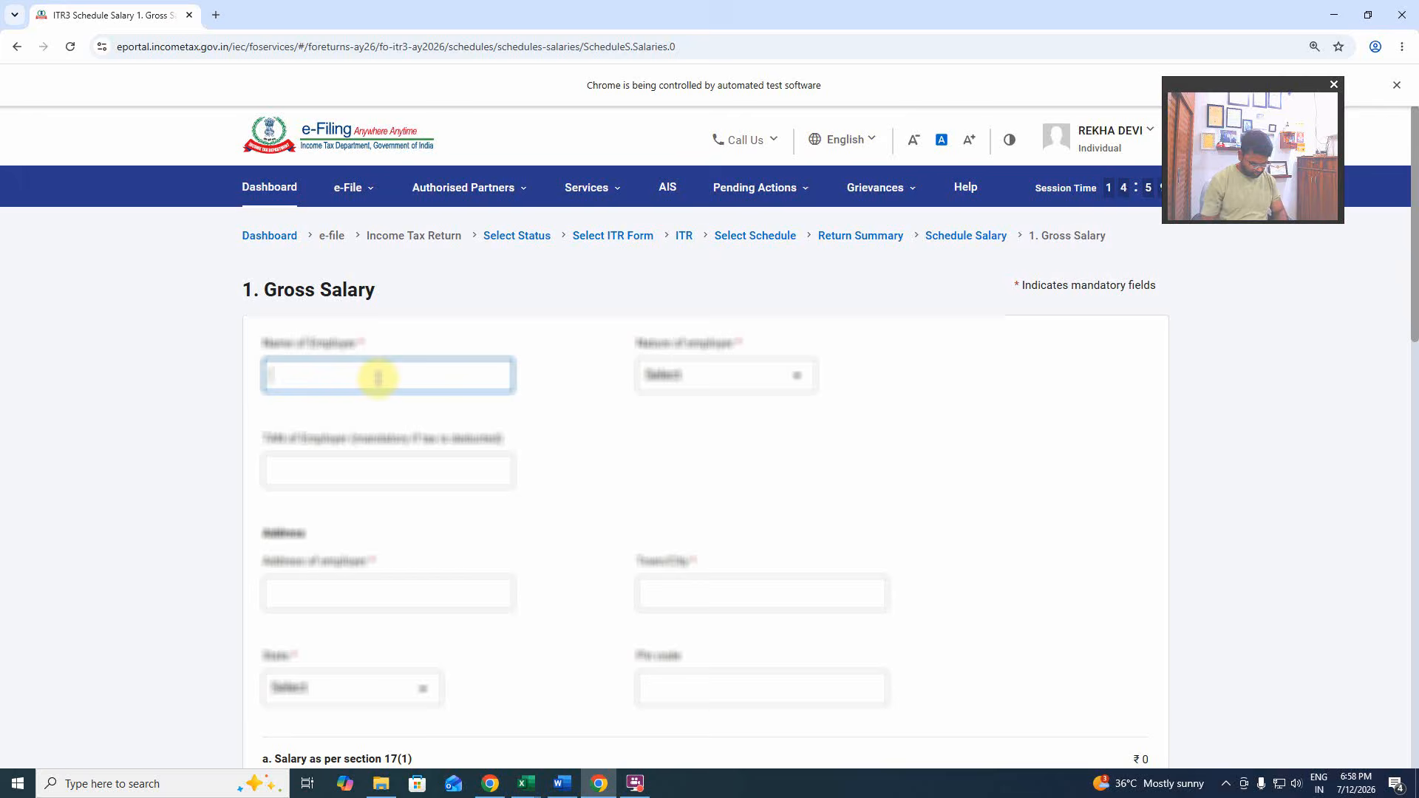
left_click(796, 374)
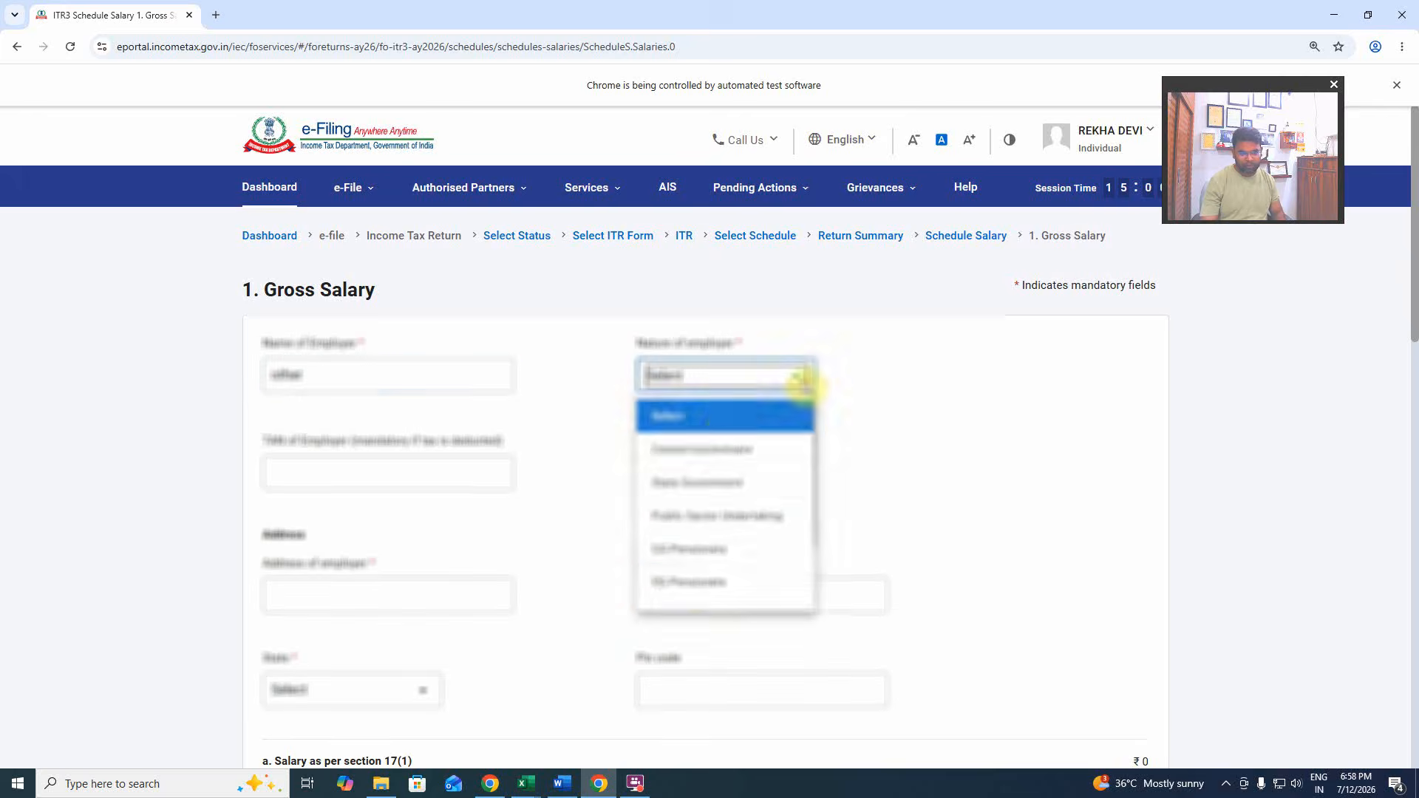
scroll(690, 513, "down", 3)
left_click(697, 592)
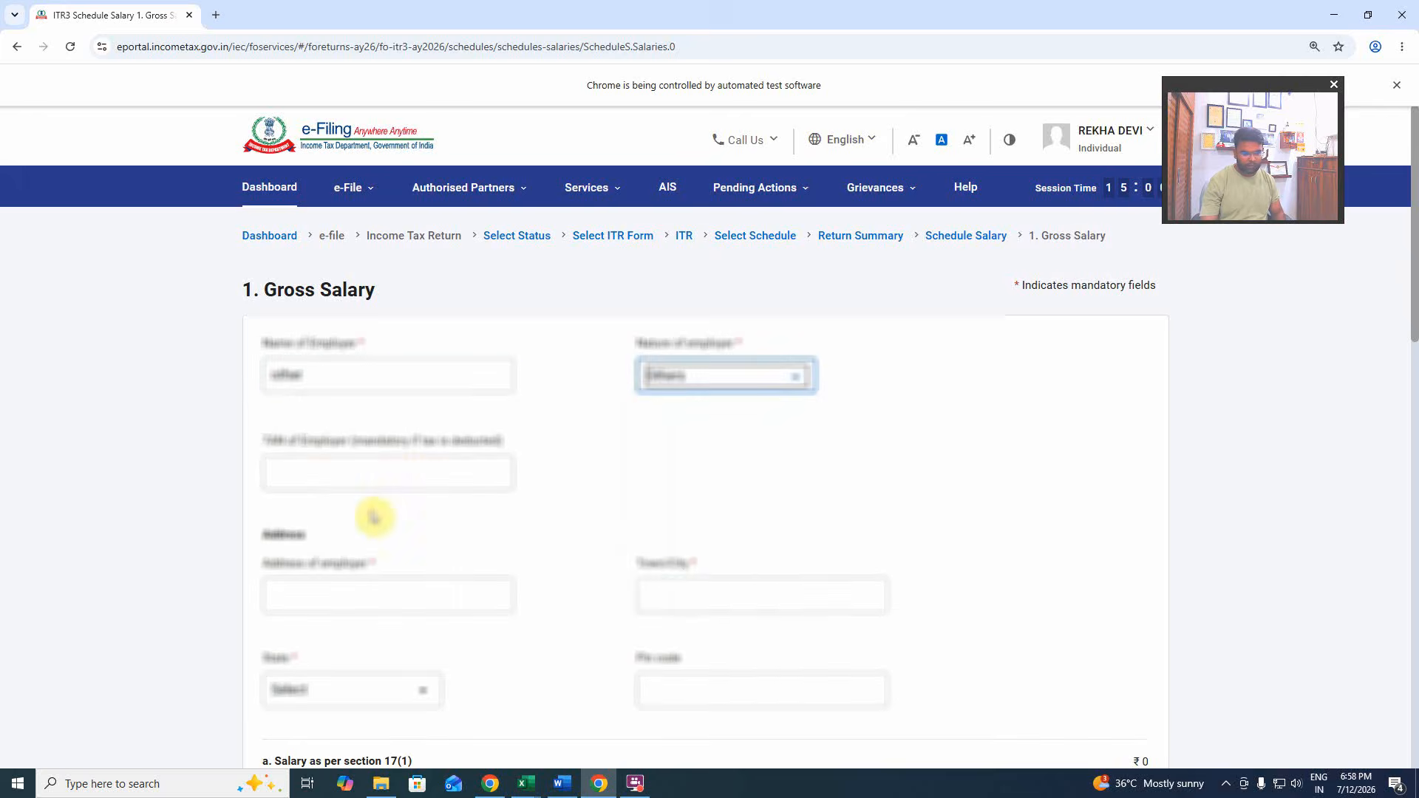
Fill in the employer's address, town/city, state and pin code.
left_click(357, 595)
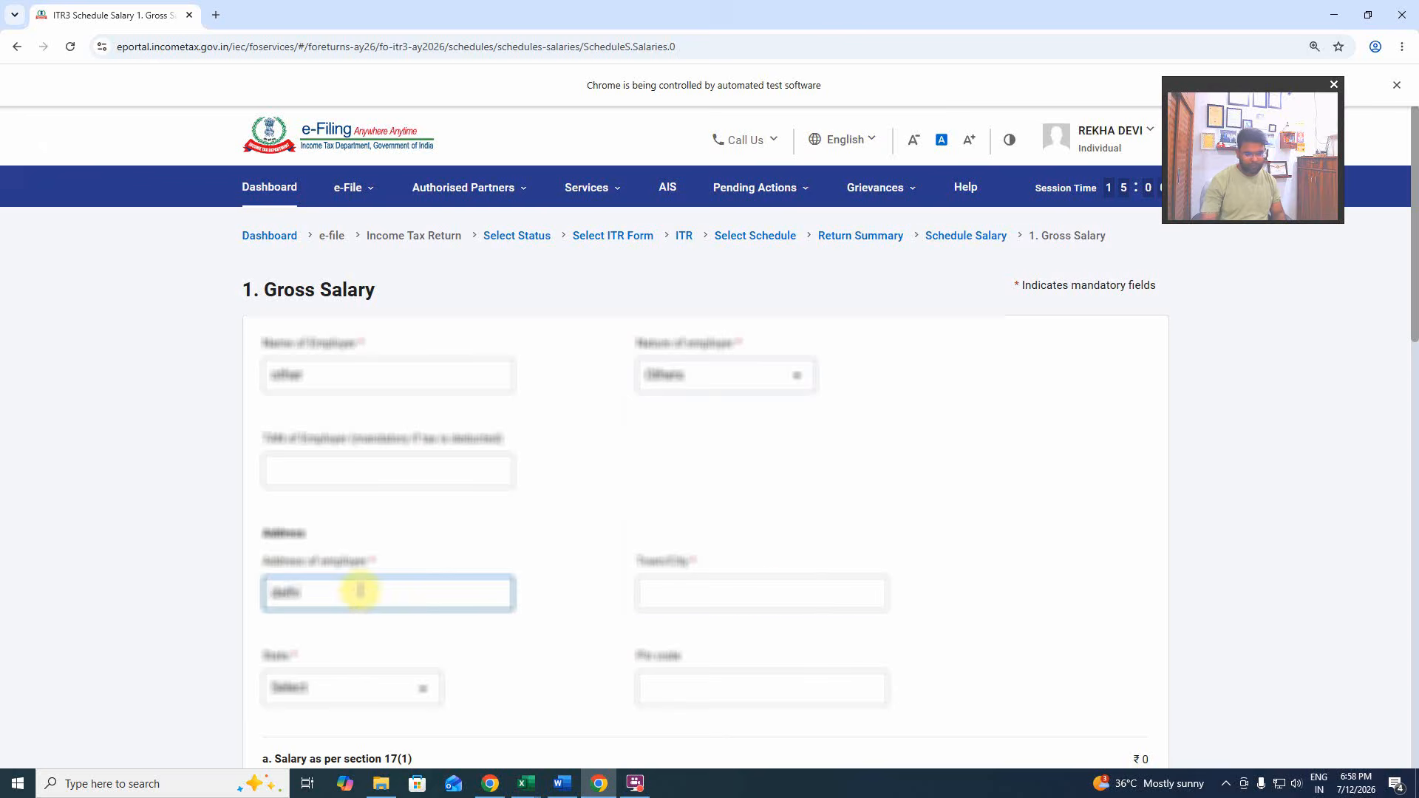
left_click(747, 589)
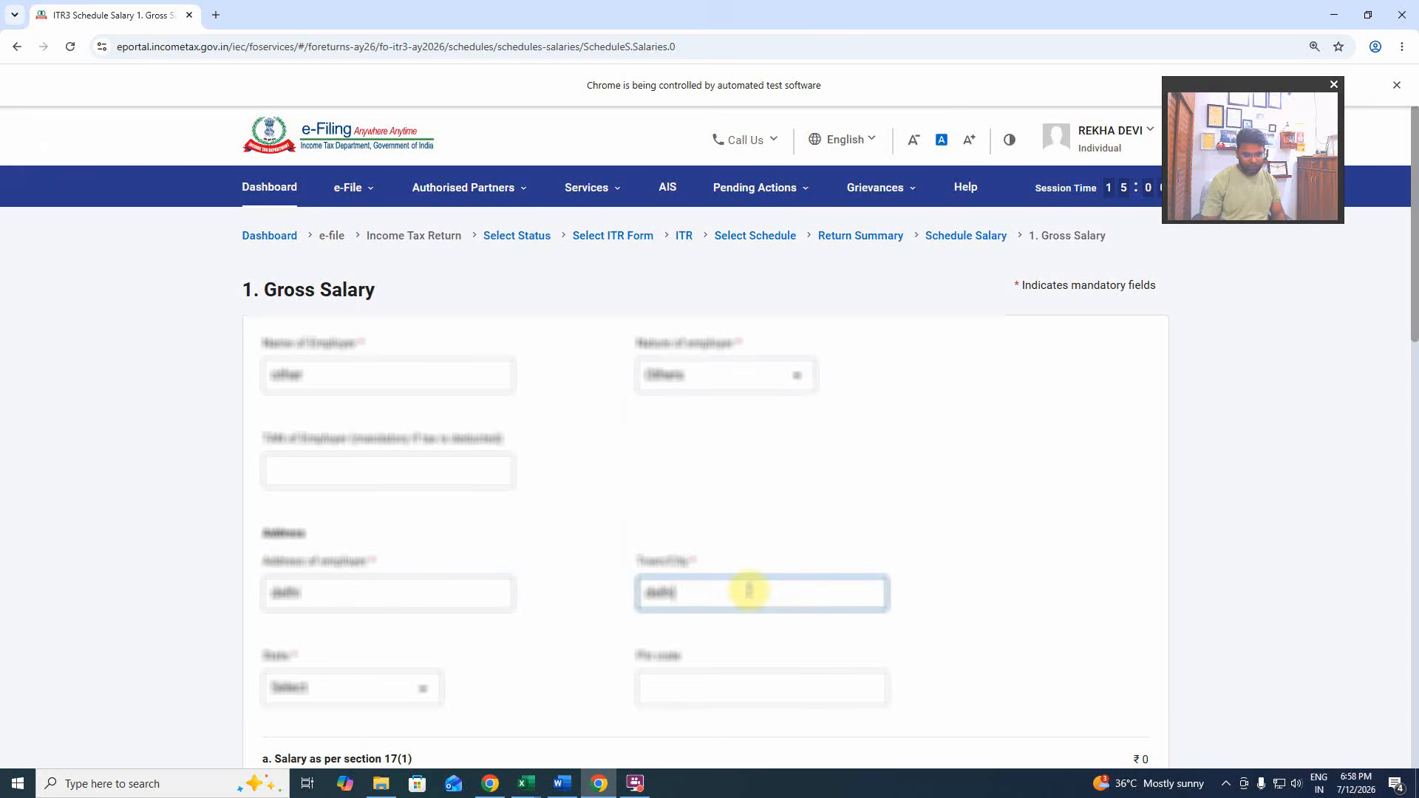
left_click(390, 684)
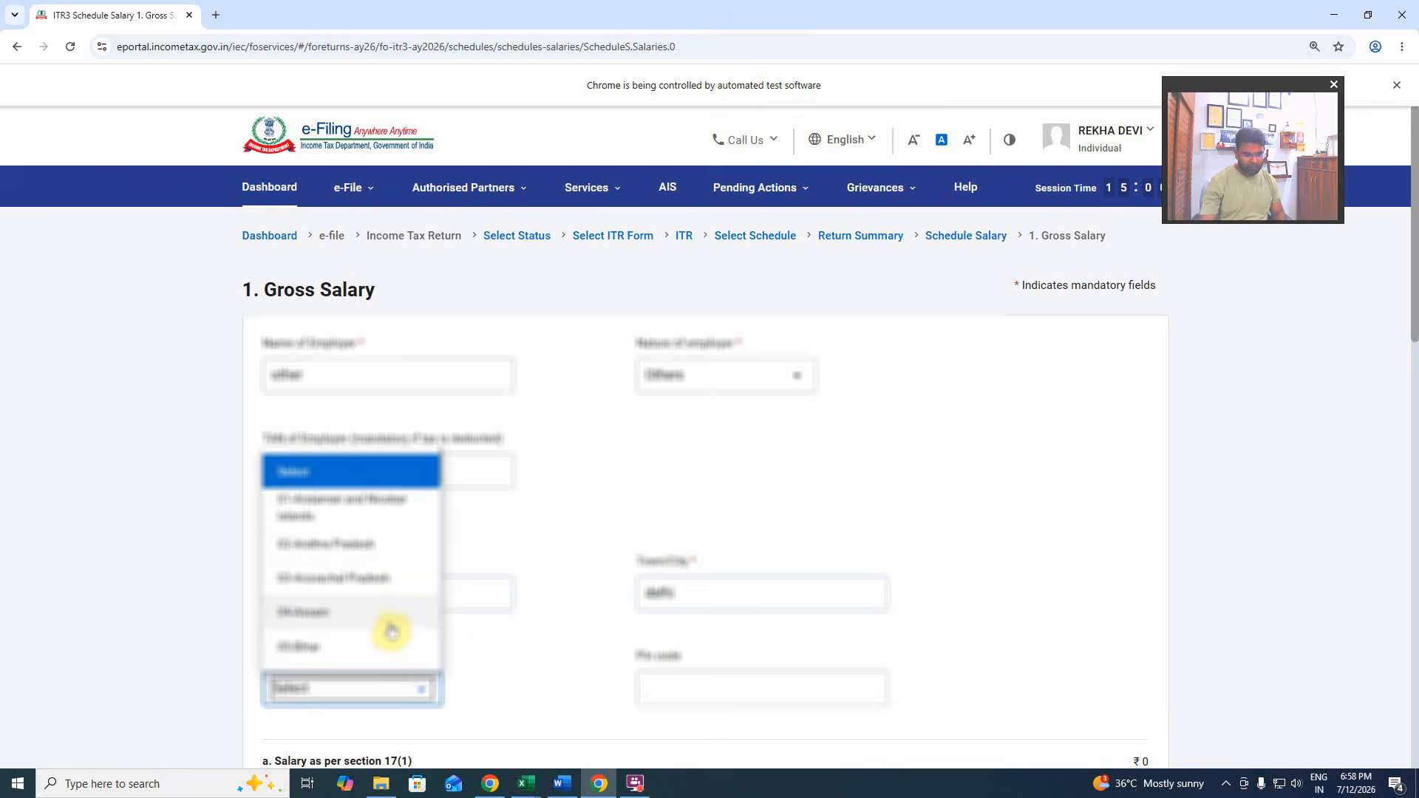
scroll(360, 578, "down", 3)
left_click(348, 586)
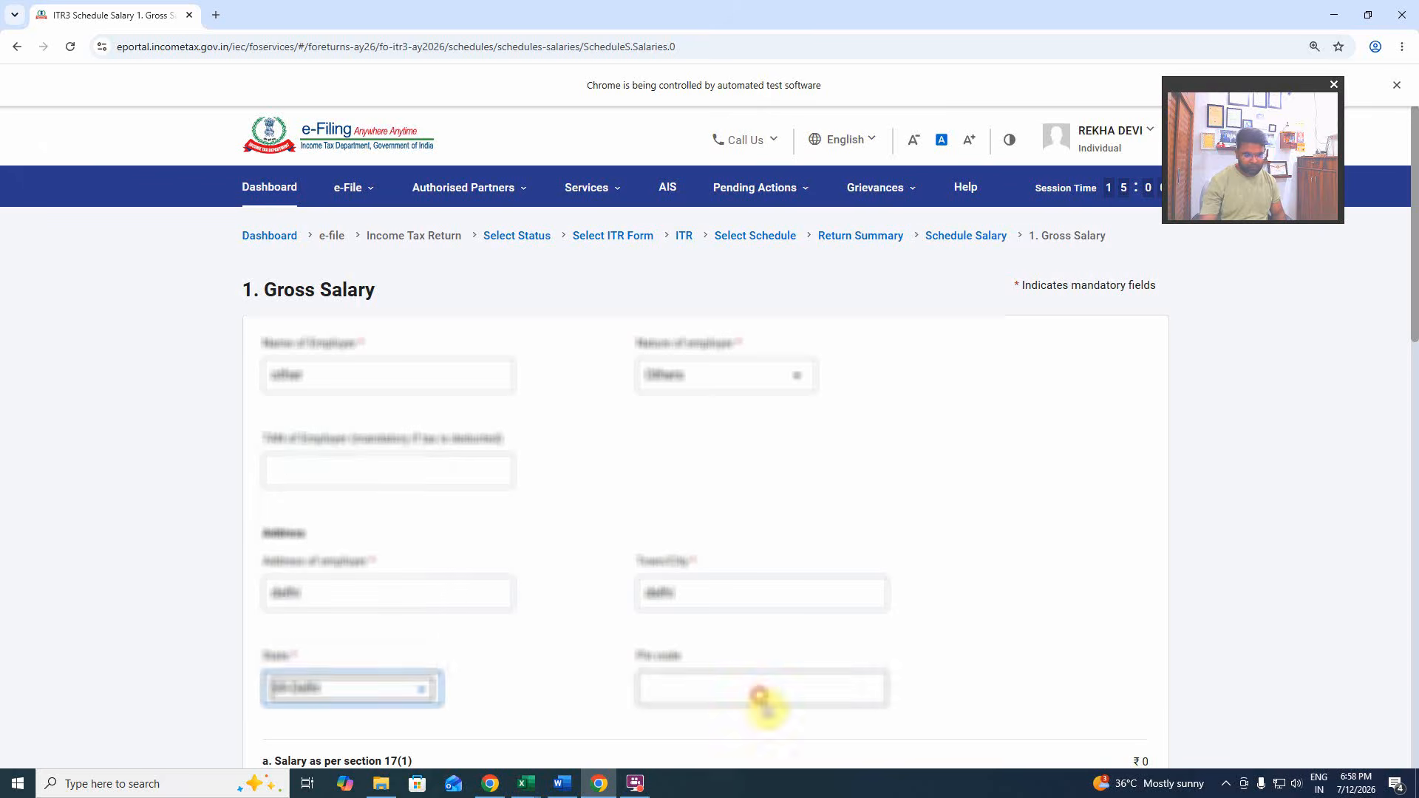
left_click(761, 697)
type("1")
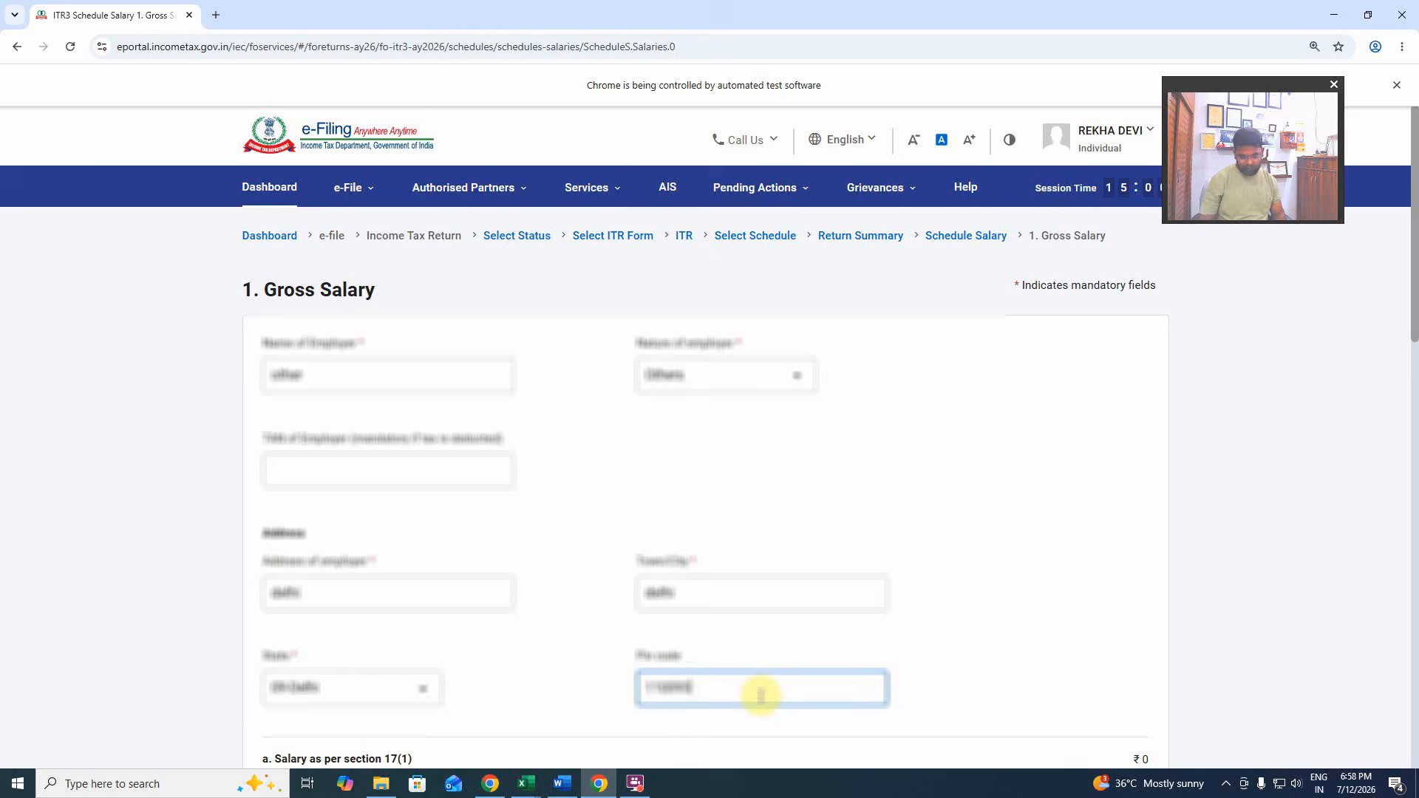
Add a Basic Salary amount of 325410 under salary as per section 17(1) and save the gross salary entry.
scroll(547, 647, "down", 5)
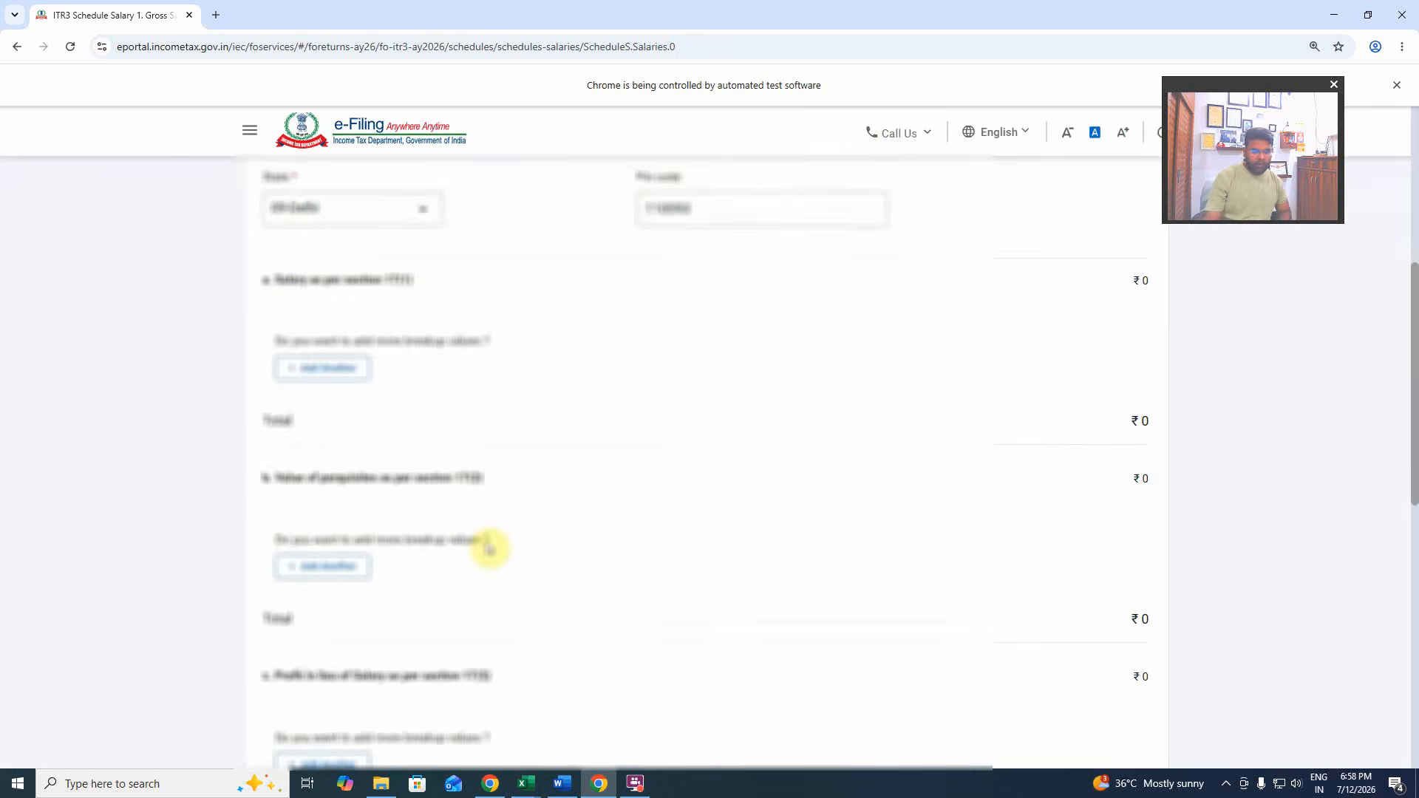
scroll(488, 547, "down", 2)
scroll(487, 547, "up", 1)
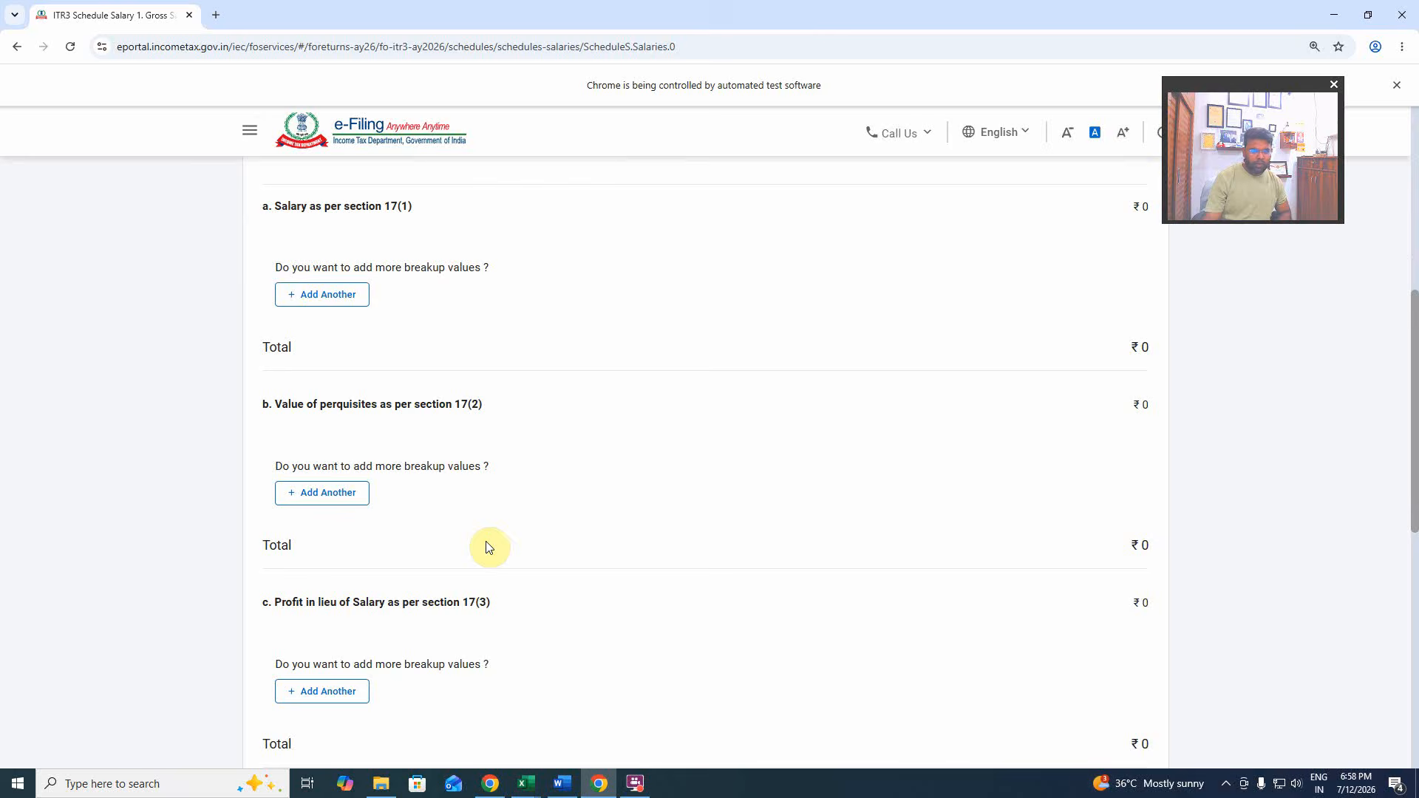
left_click(351, 299)
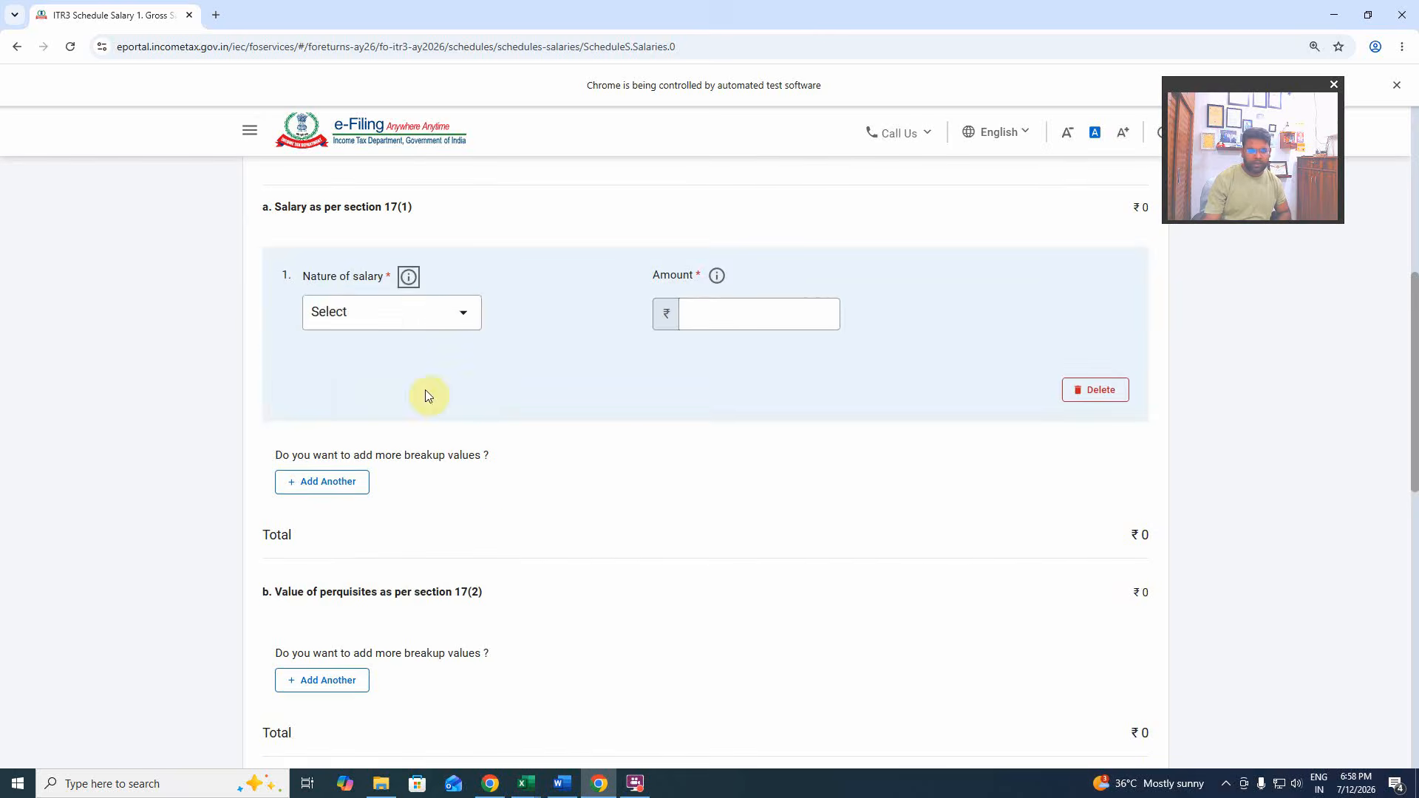
left_click(384, 316)
left_click(397, 386)
left_click(733, 310)
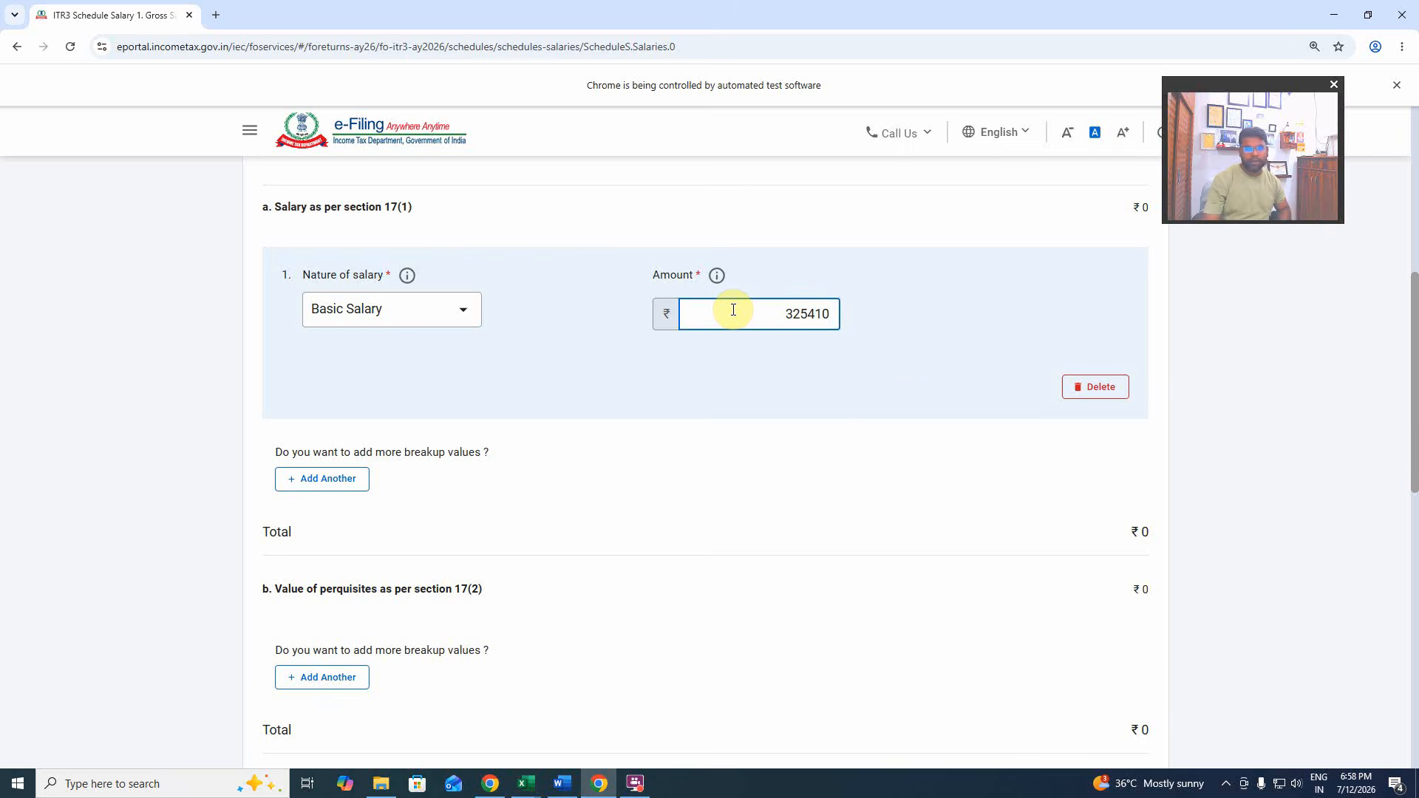
left_click(876, 403)
scroll(953, 484, "down", 11)
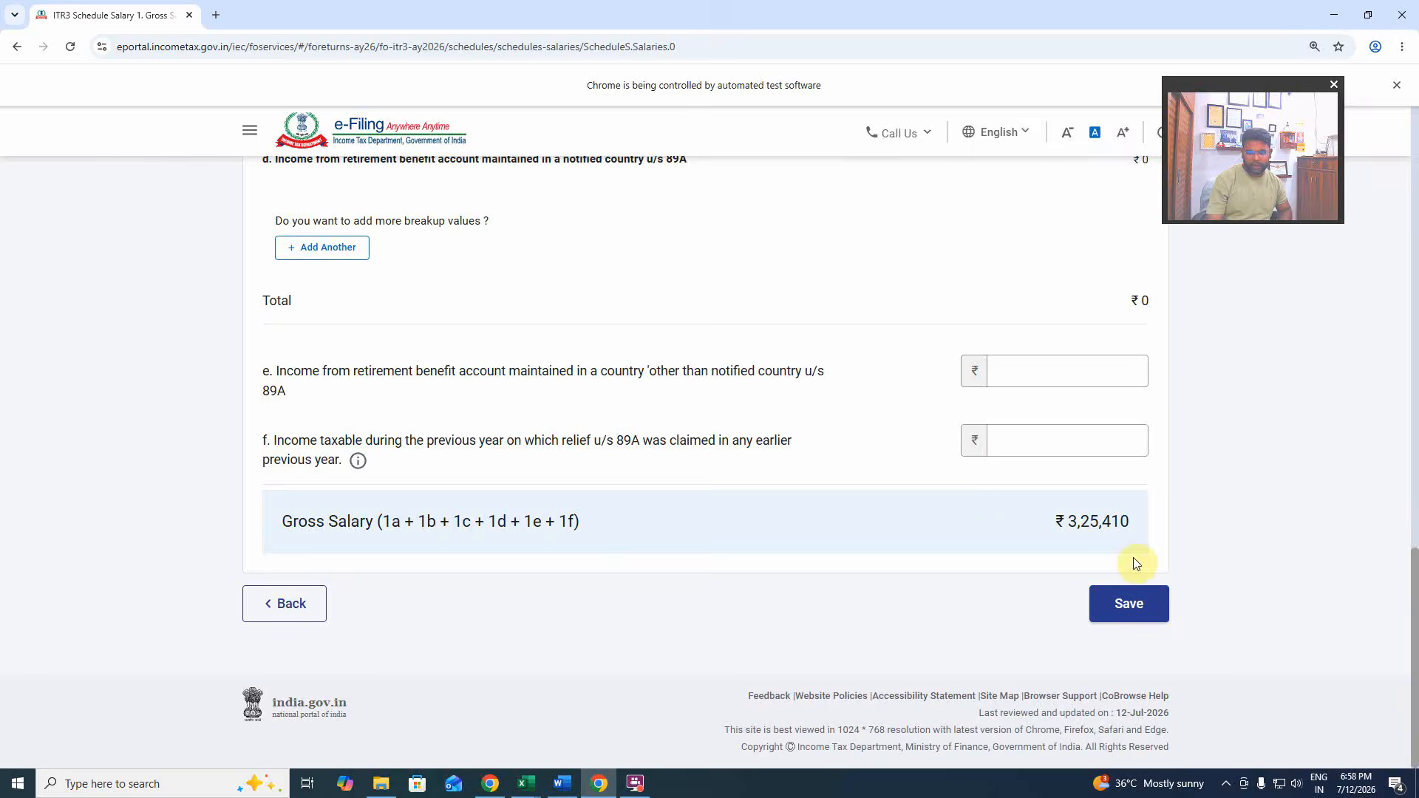
left_click(1142, 601)
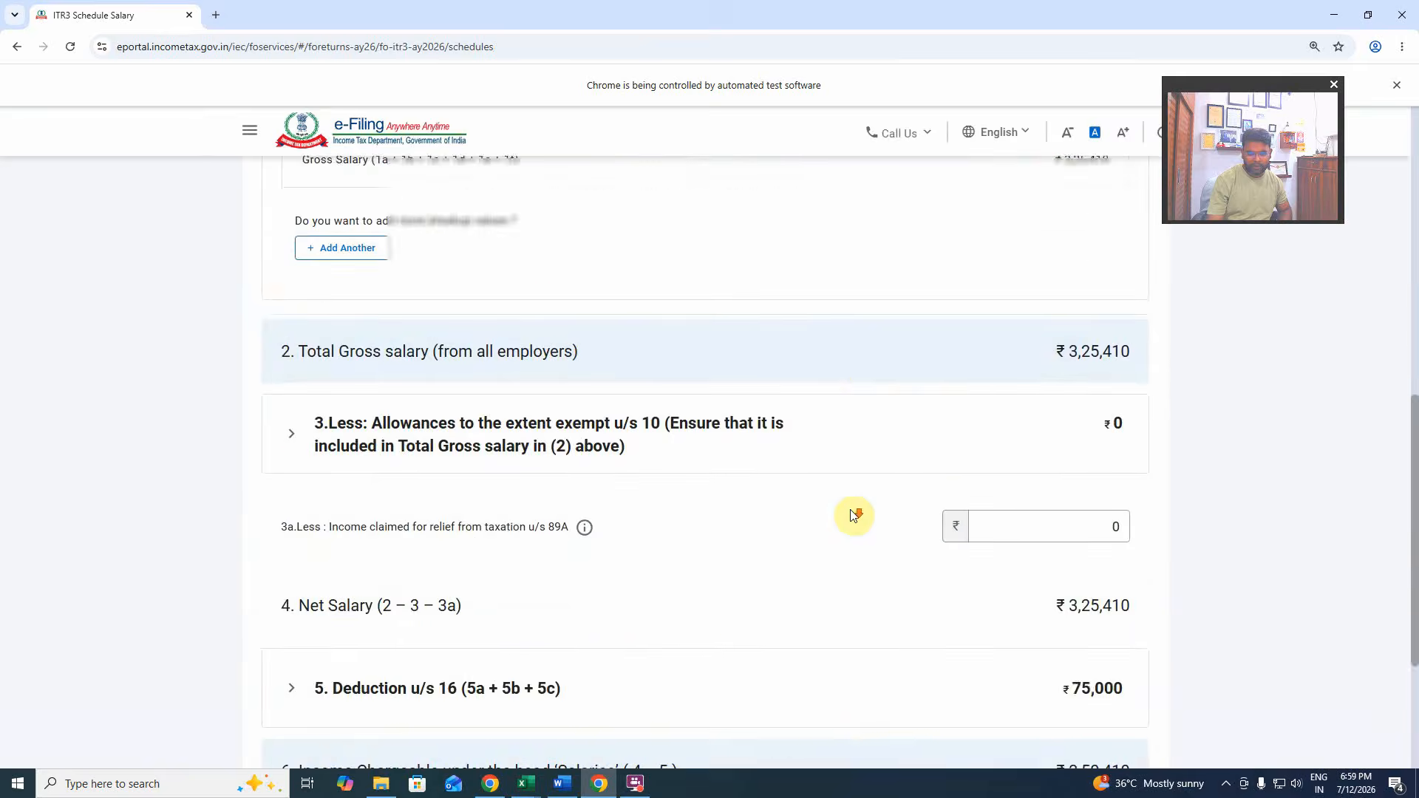
Review the salary computation down to the income chargeable under Salaries and confirm Schedule Salary.
scroll(850, 509, "up", 2)
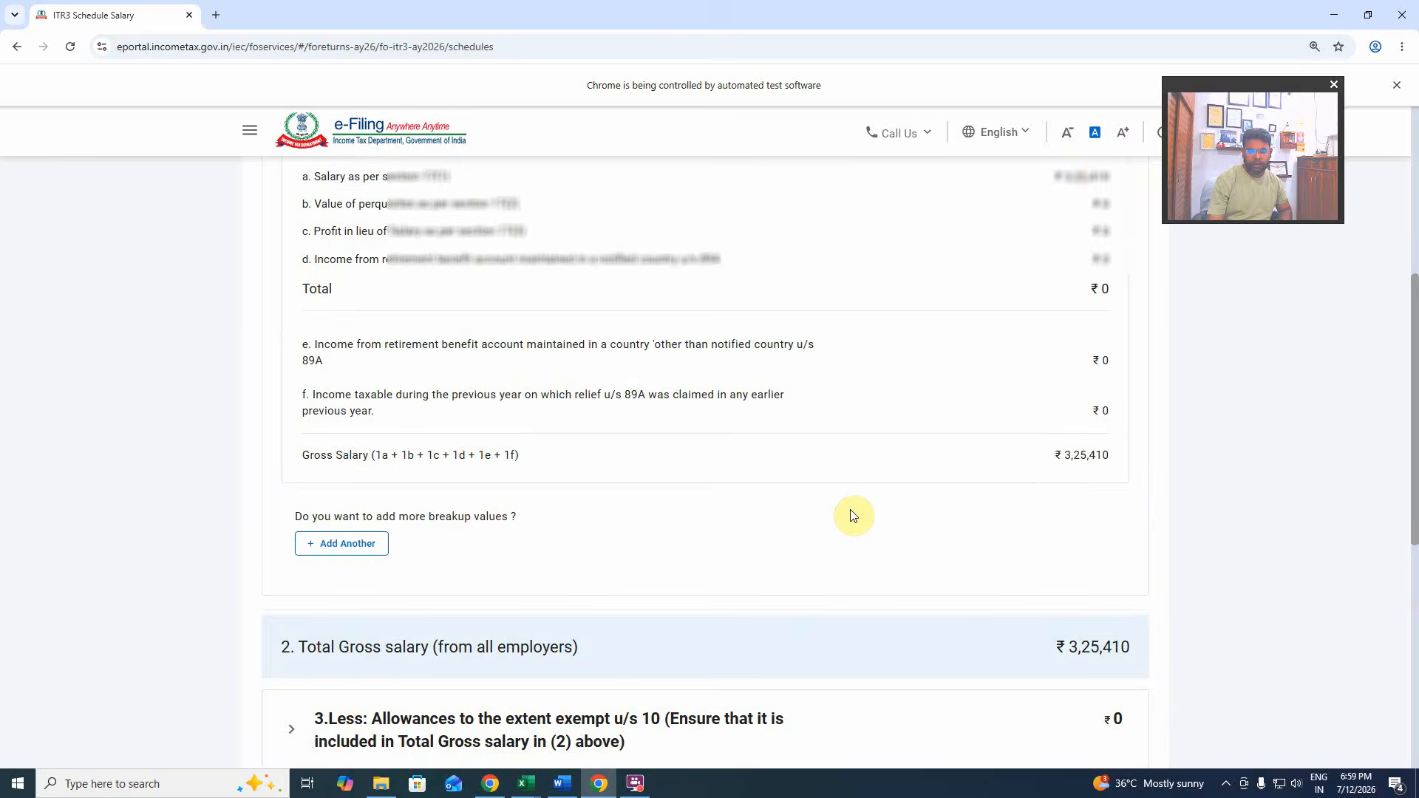
scroll(1042, 484, "down", 7)
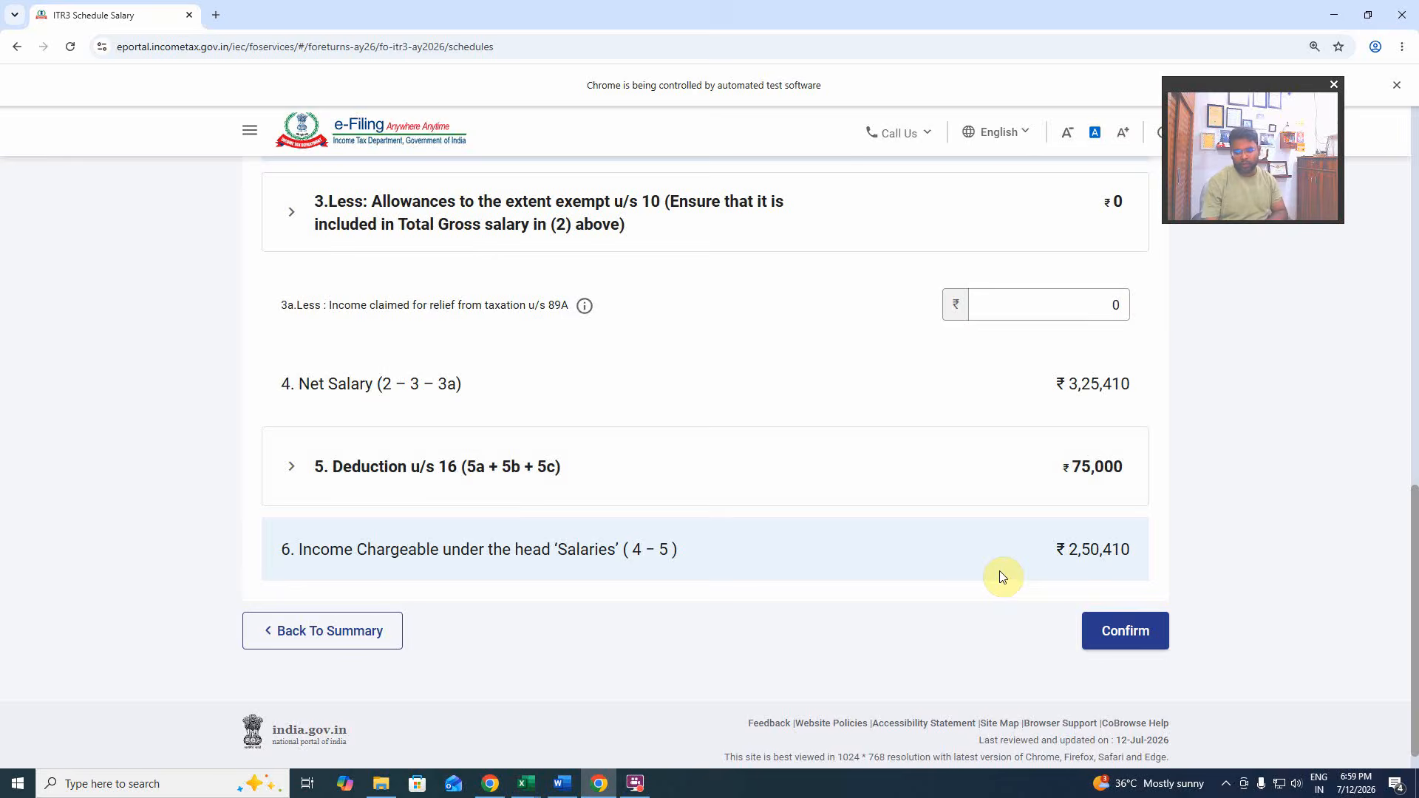
left_click(1143, 637)
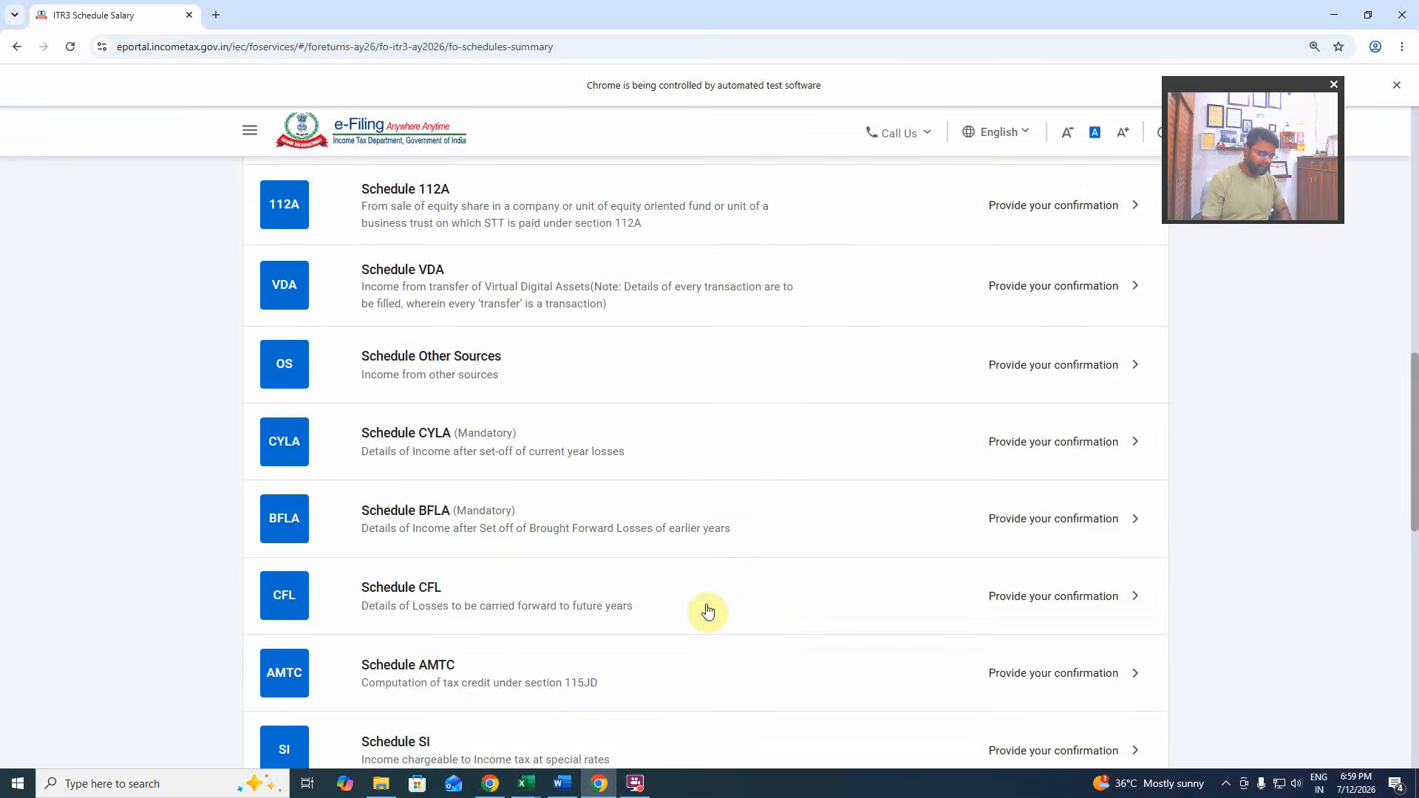
Open Schedule BP for business or profession income and confirm it.
scroll(674, 524, "up", 6)
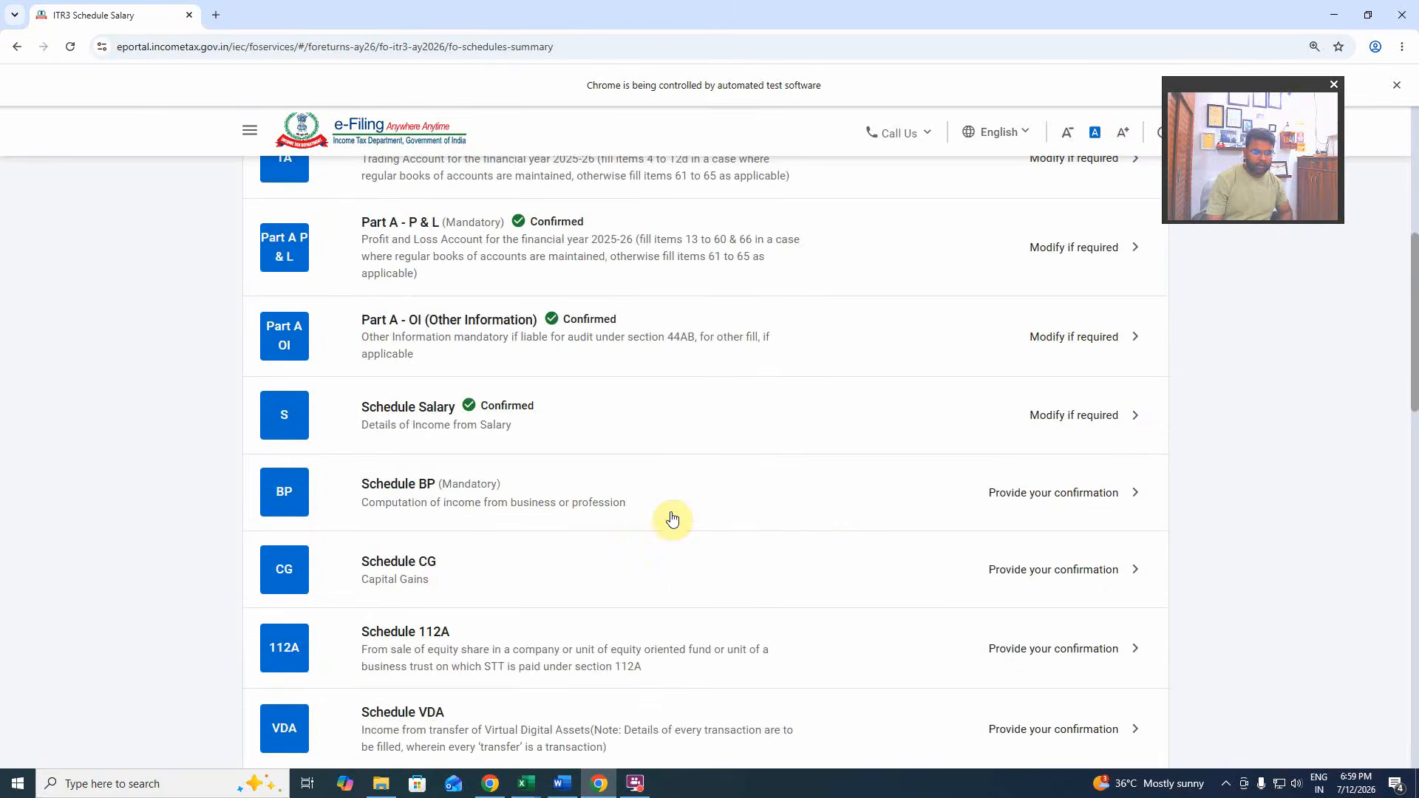
left_click(841, 507)
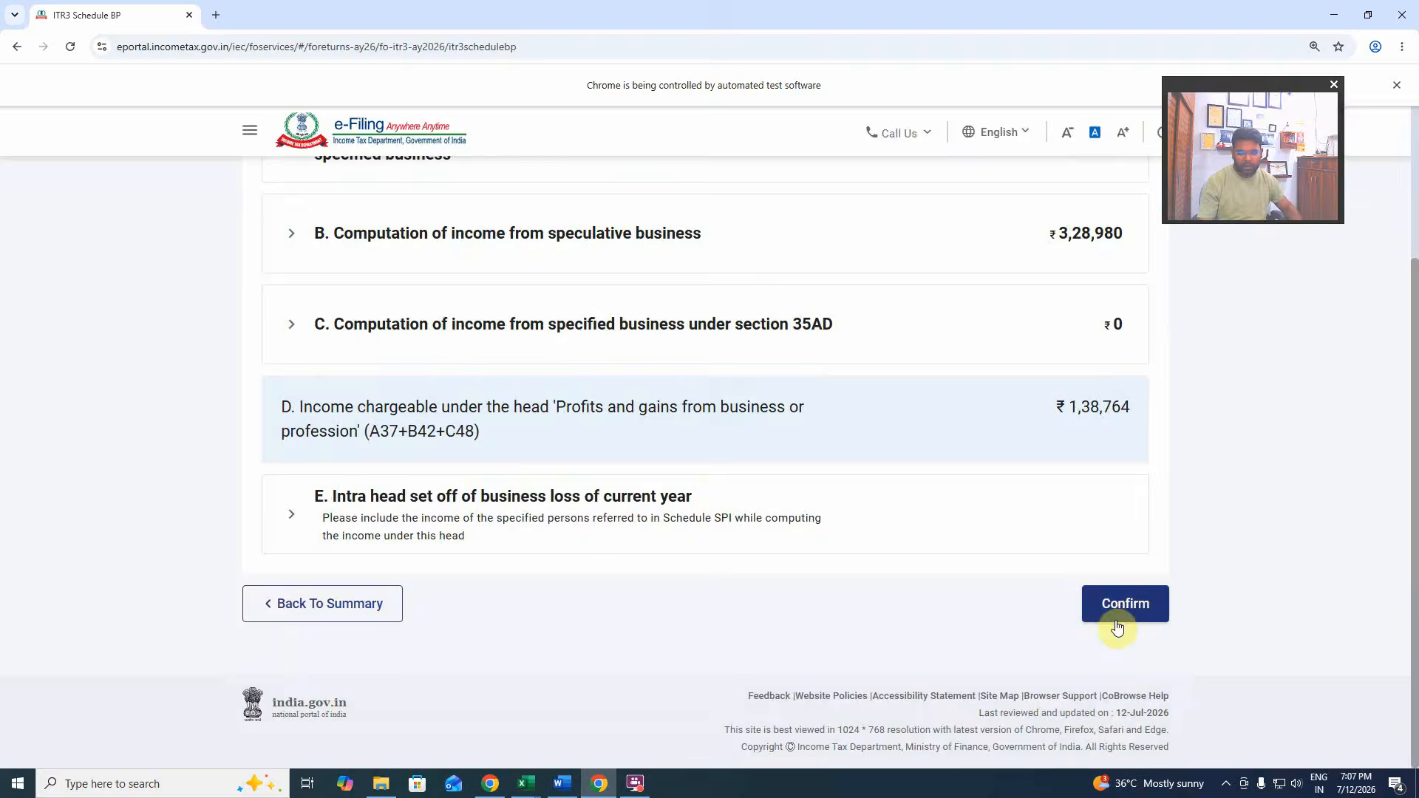
left_click(1120, 613)
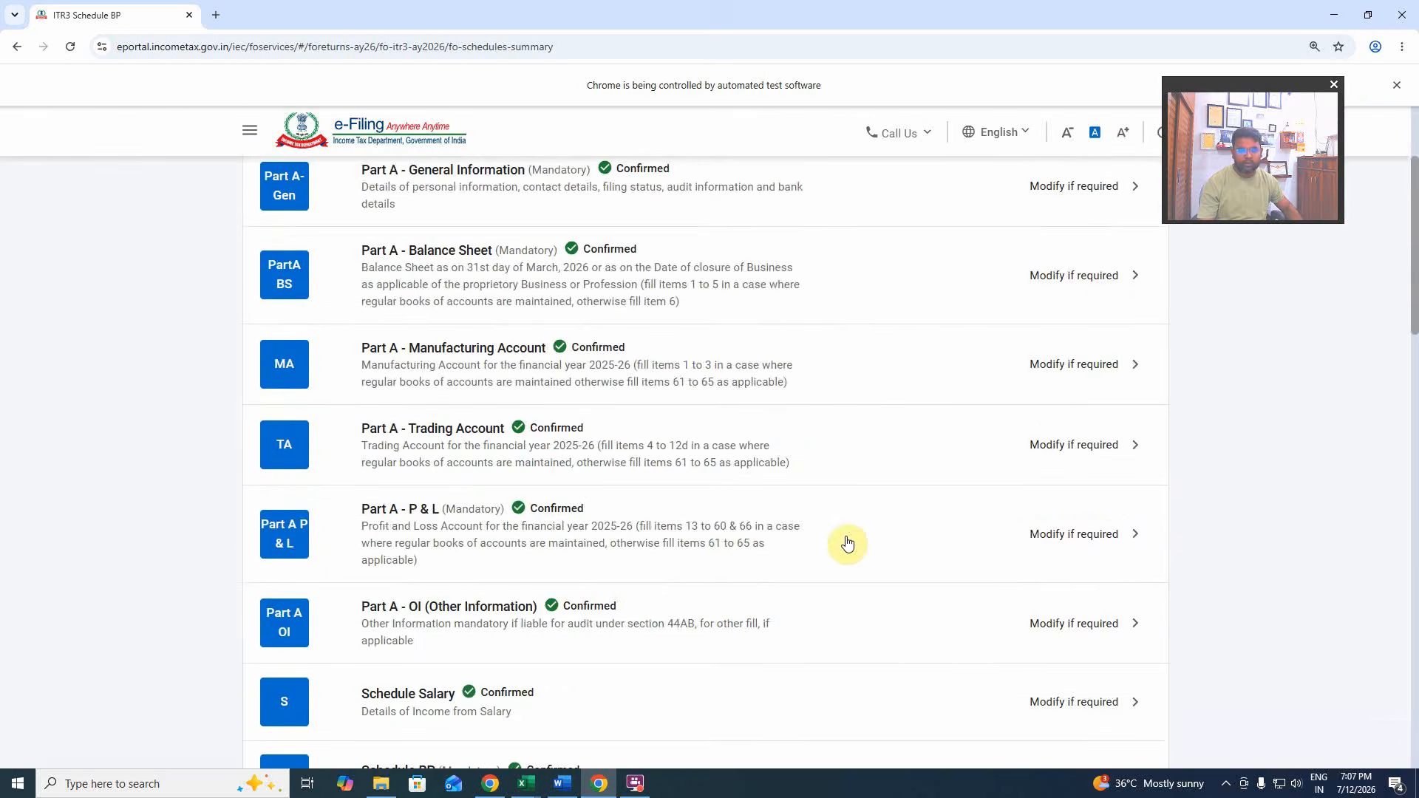
Open Schedule CG and add a short-term capital gain entry for STT-paid equity shares or equity oriented mutual funds.
scroll(848, 545, "down", 8)
scroll(848, 544, "up", 2)
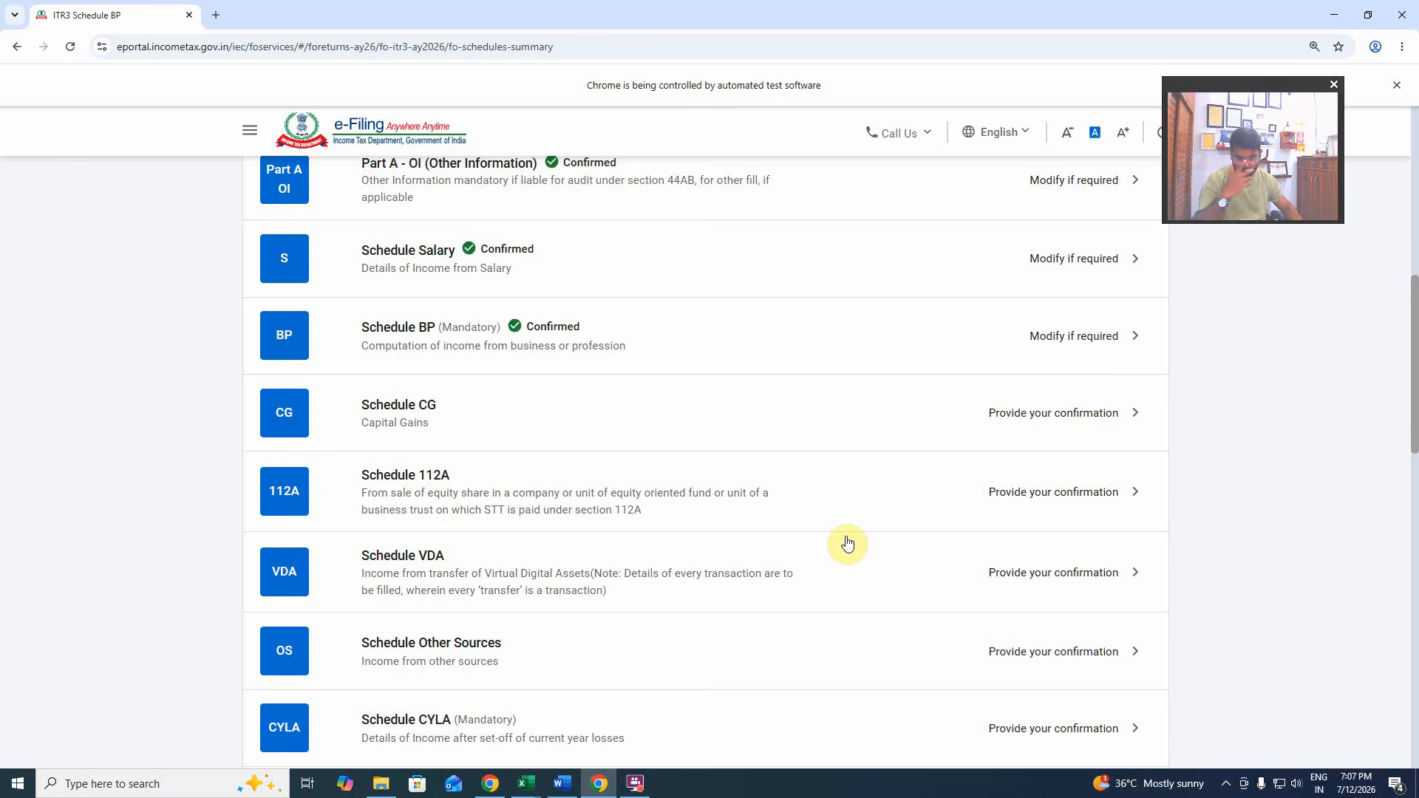
left_click(1087, 412)
left_click(710, 470)
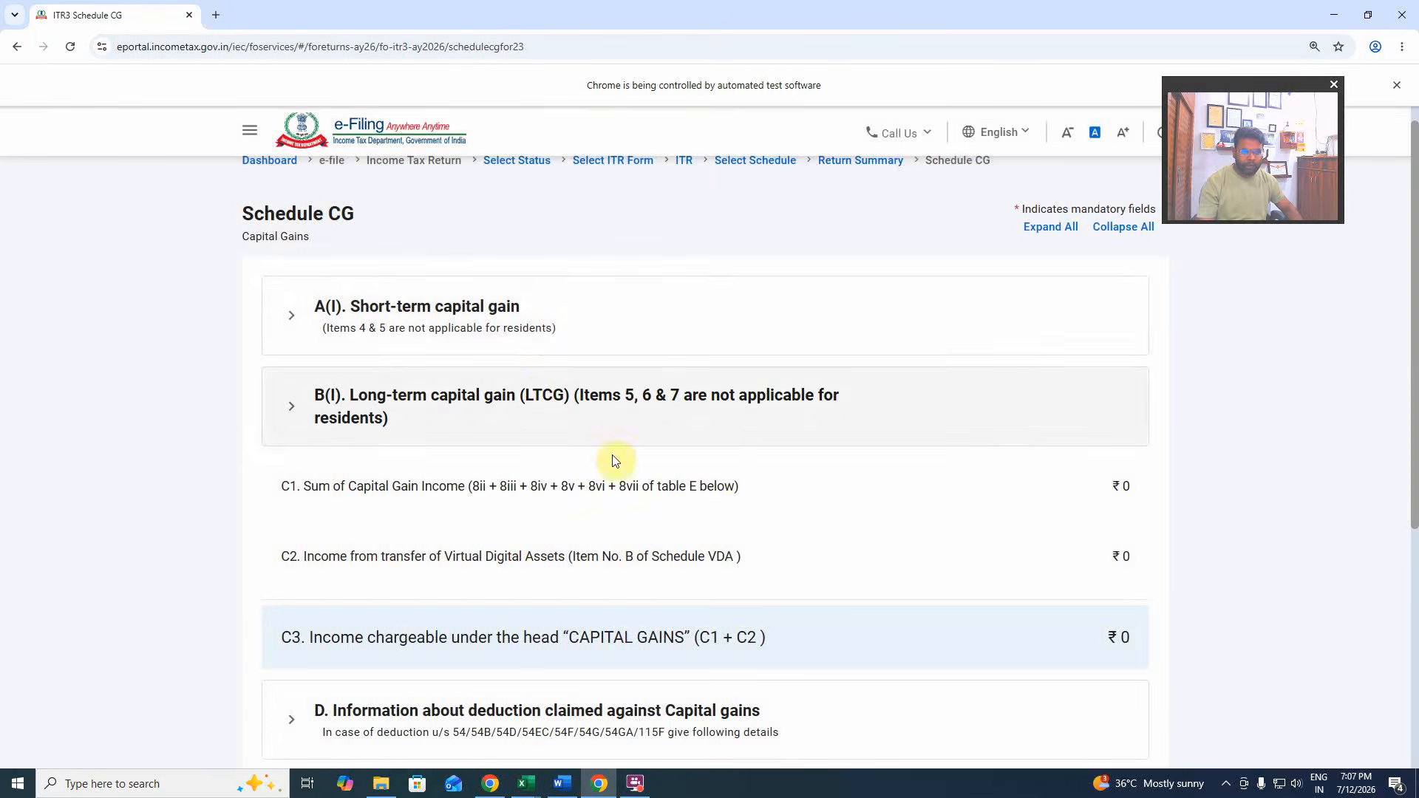
left_click(541, 332)
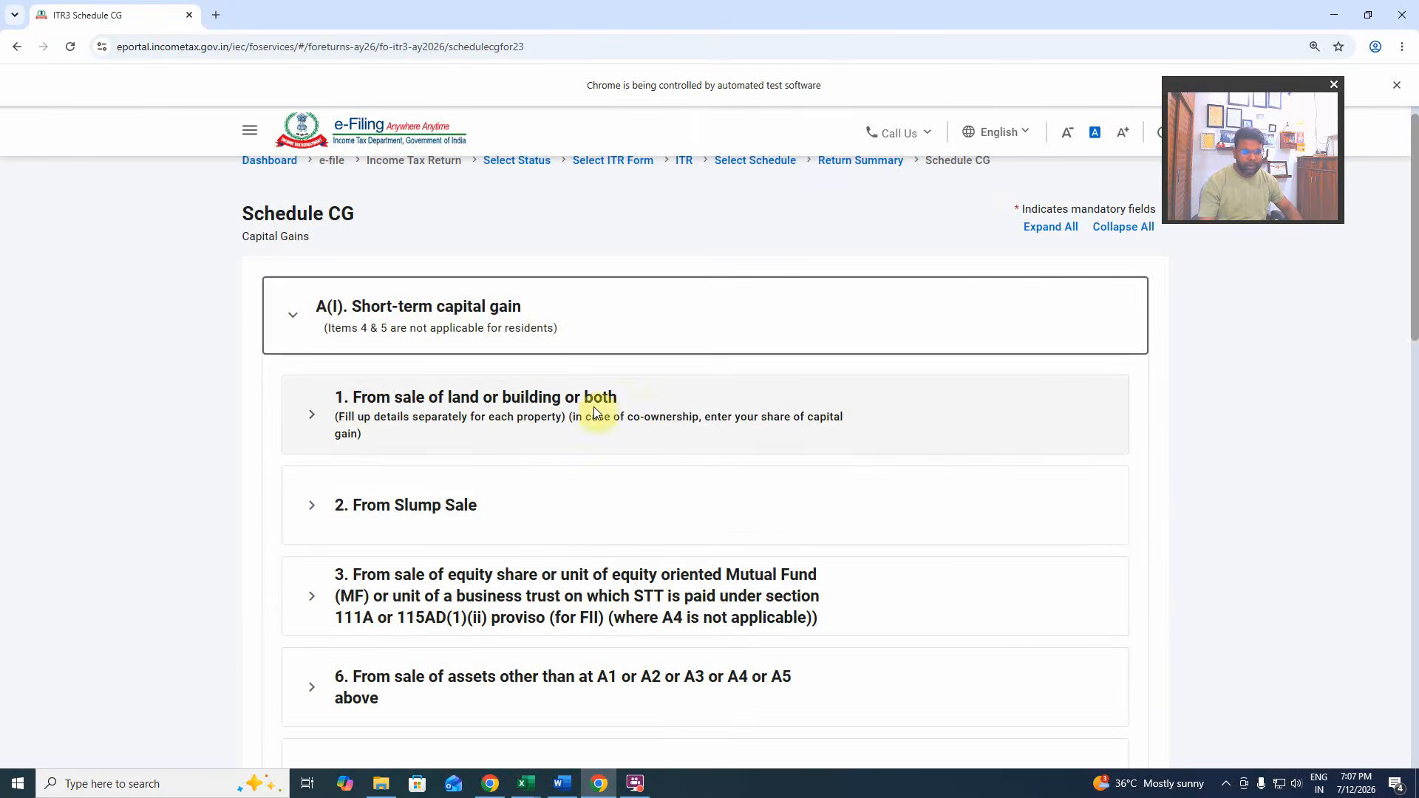
scroll(596, 517, "down", 1)
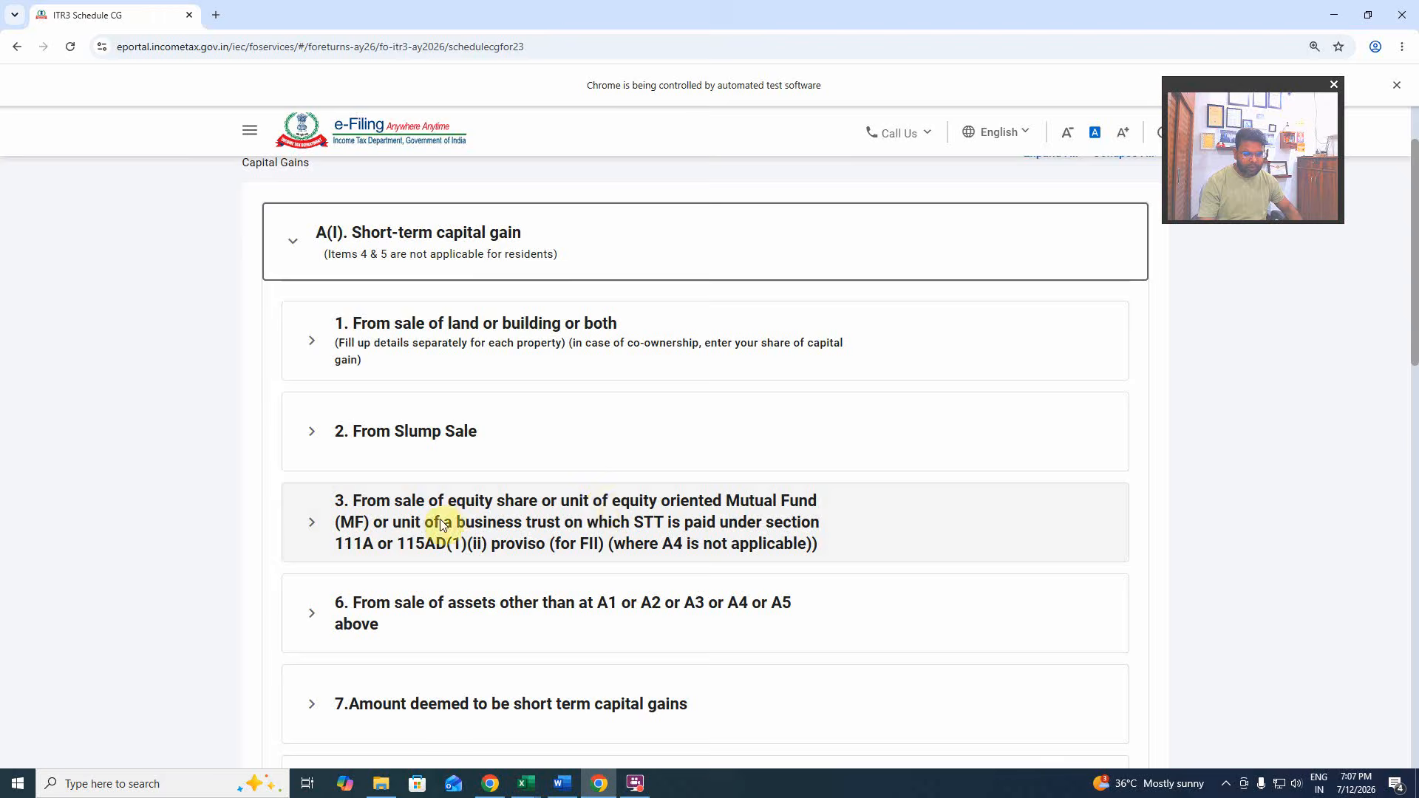
left_click(618, 504)
scroll(618, 504, "down", 4)
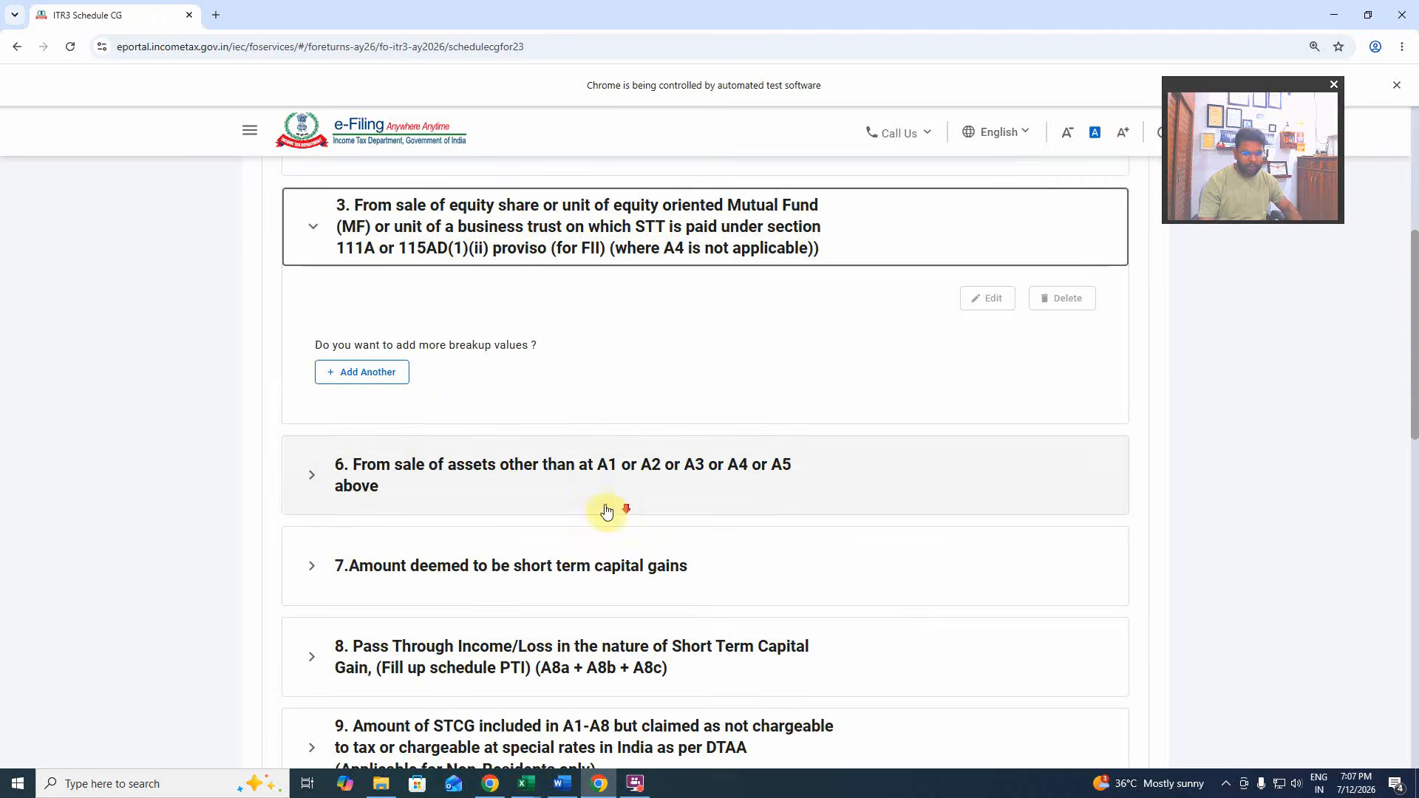
left_click(368, 373)
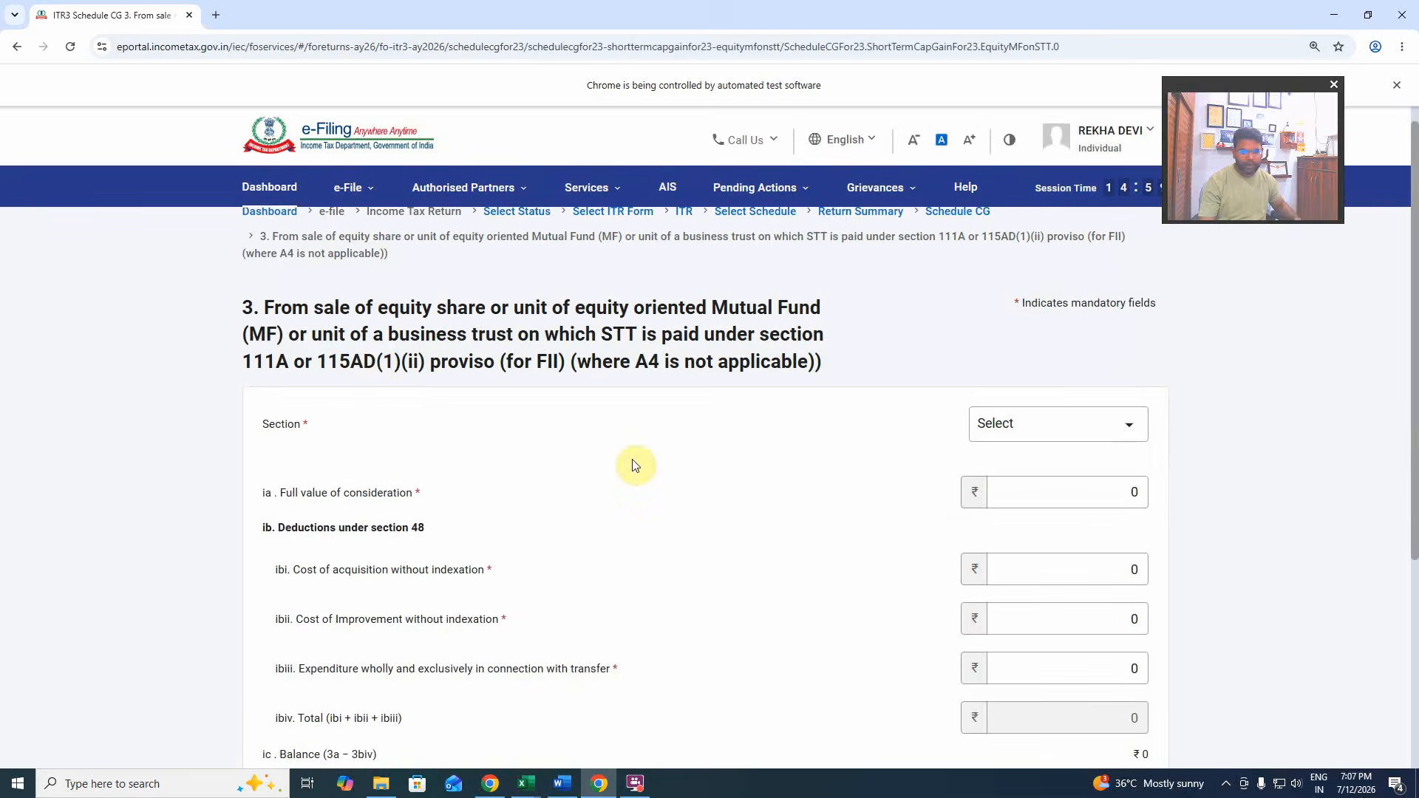
Choose section 111A [for others] for the equity sale entry and set the full value of consideration to 45781.
left_click(1059, 431)
left_click(1052, 496)
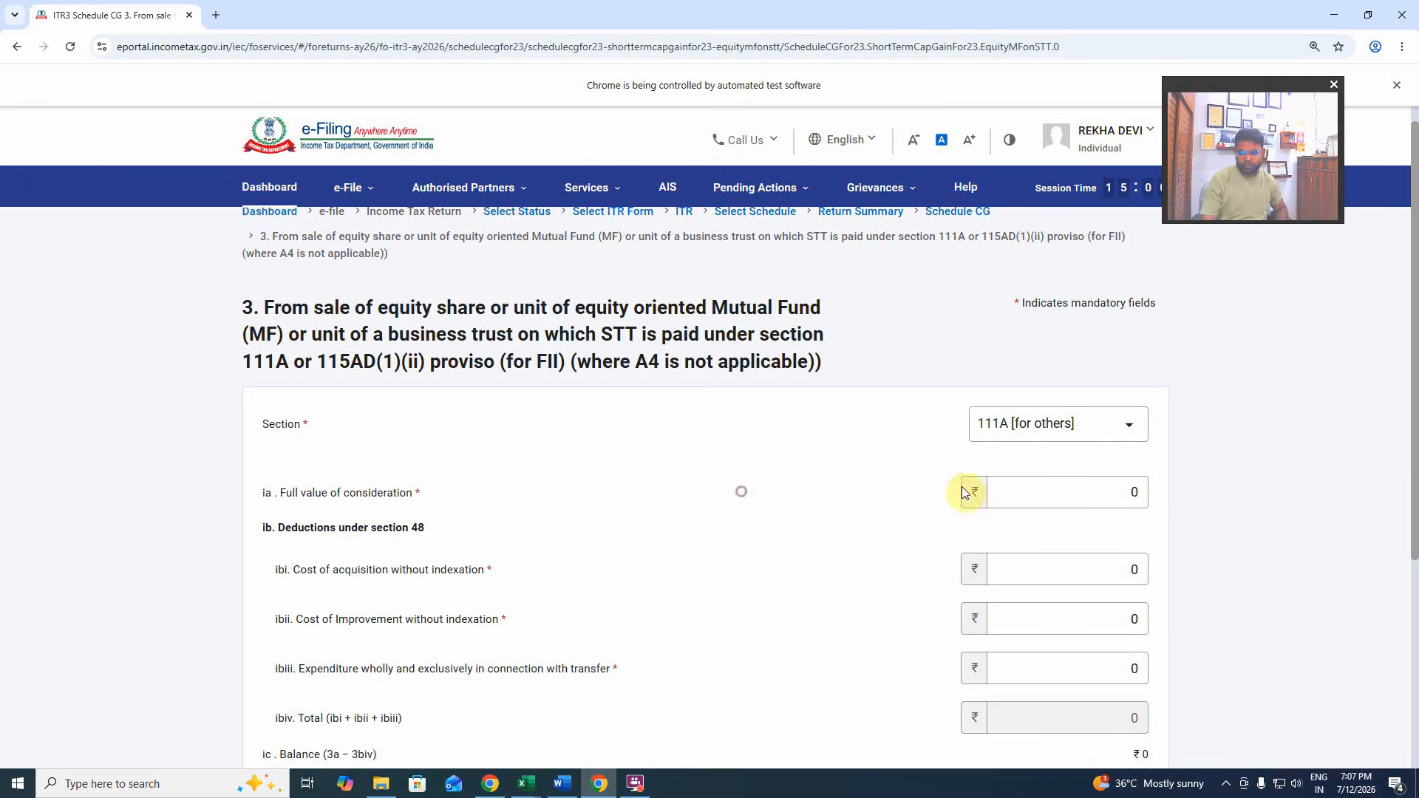
left_click(1045, 485)
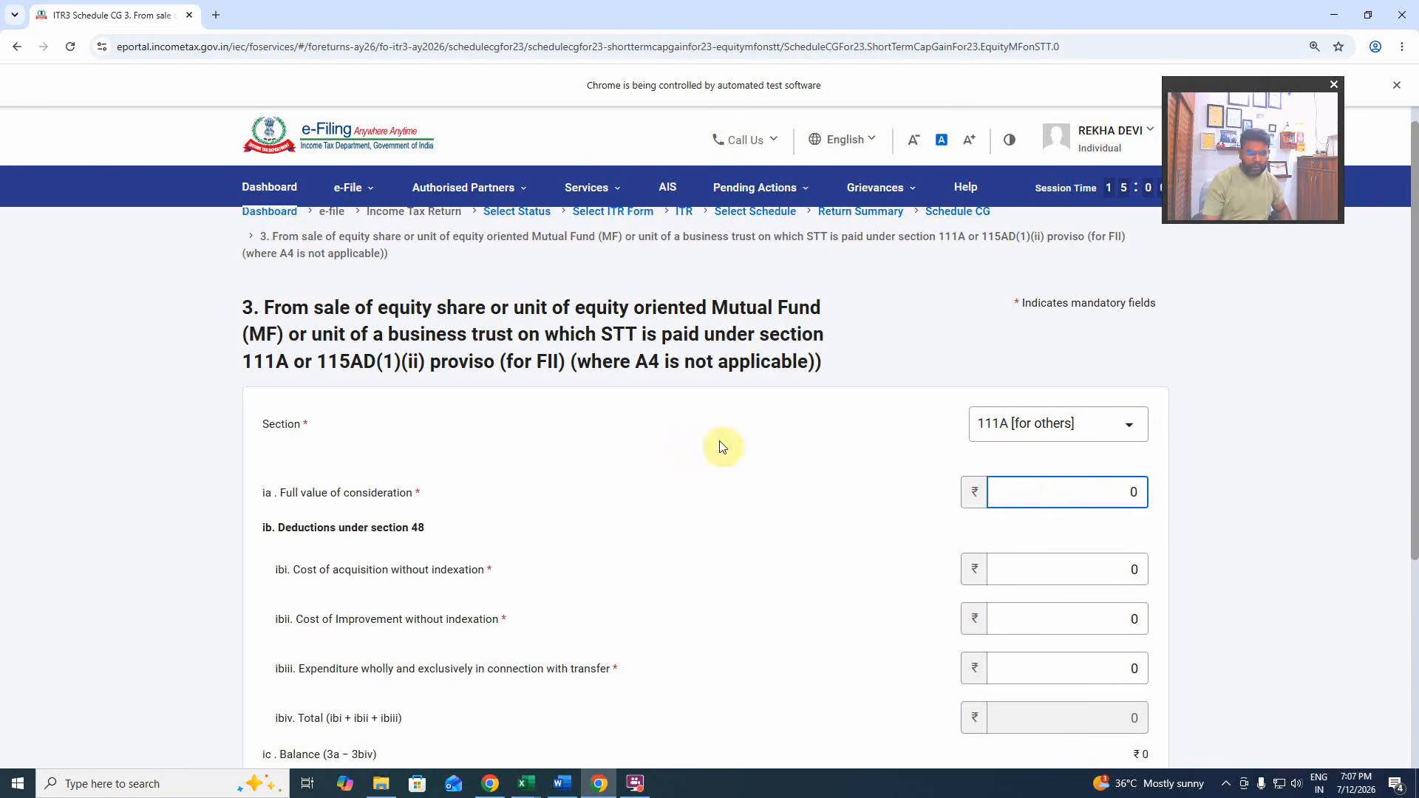
double_click(1077, 490)
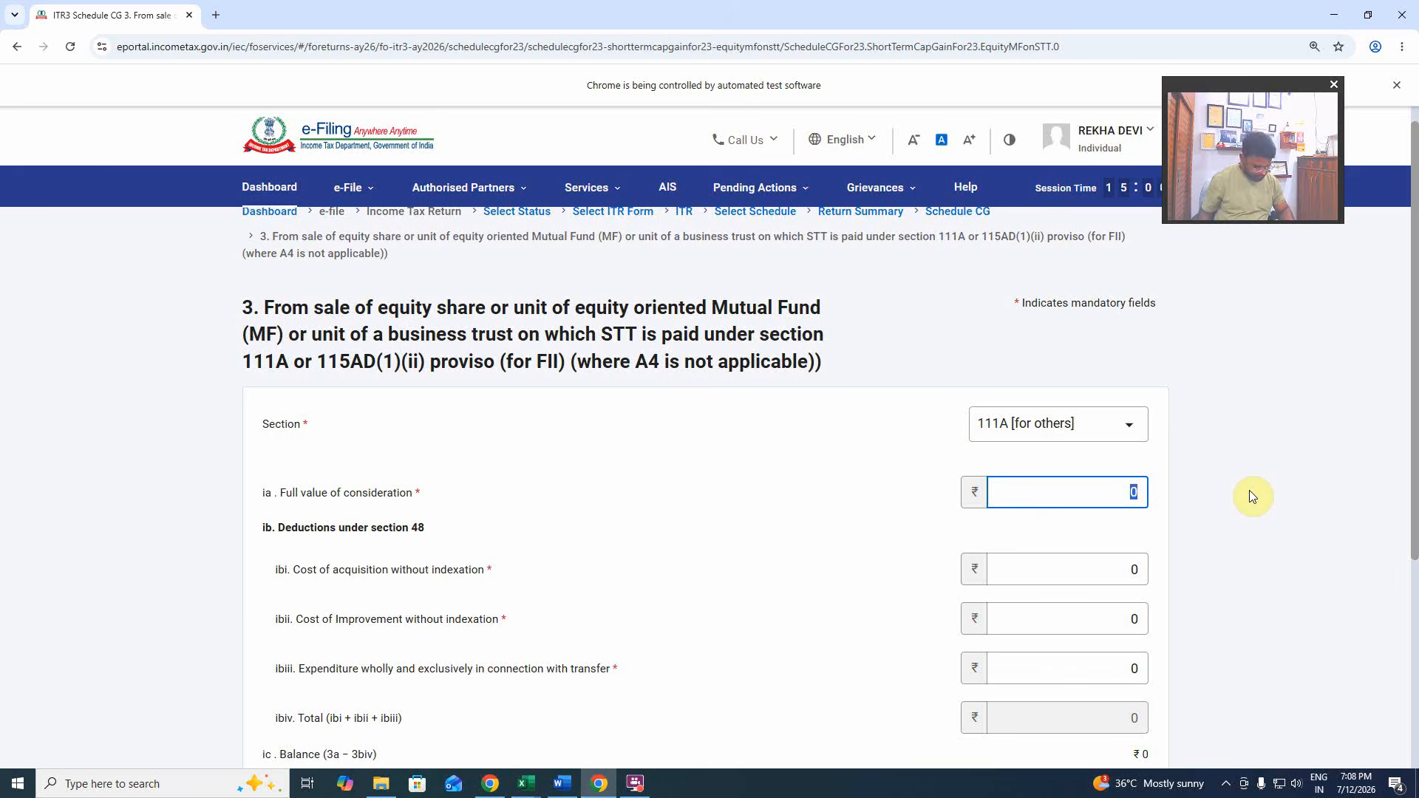
key("BackSpace")
type("45781")
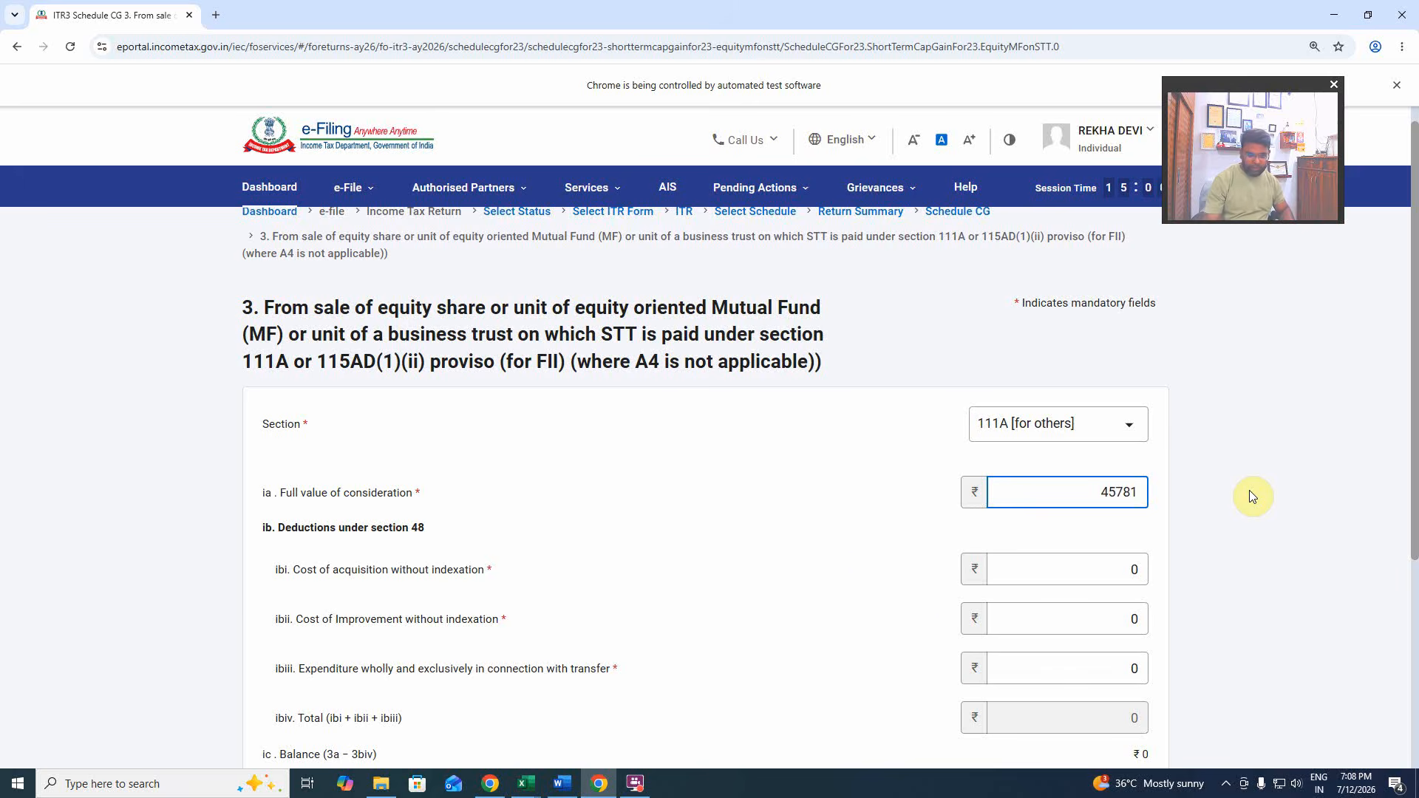
Set the cost of acquisition without indexation to 85412 and save the short-term capital gain entry.
left_click(1057, 575)
double_click(1135, 570)
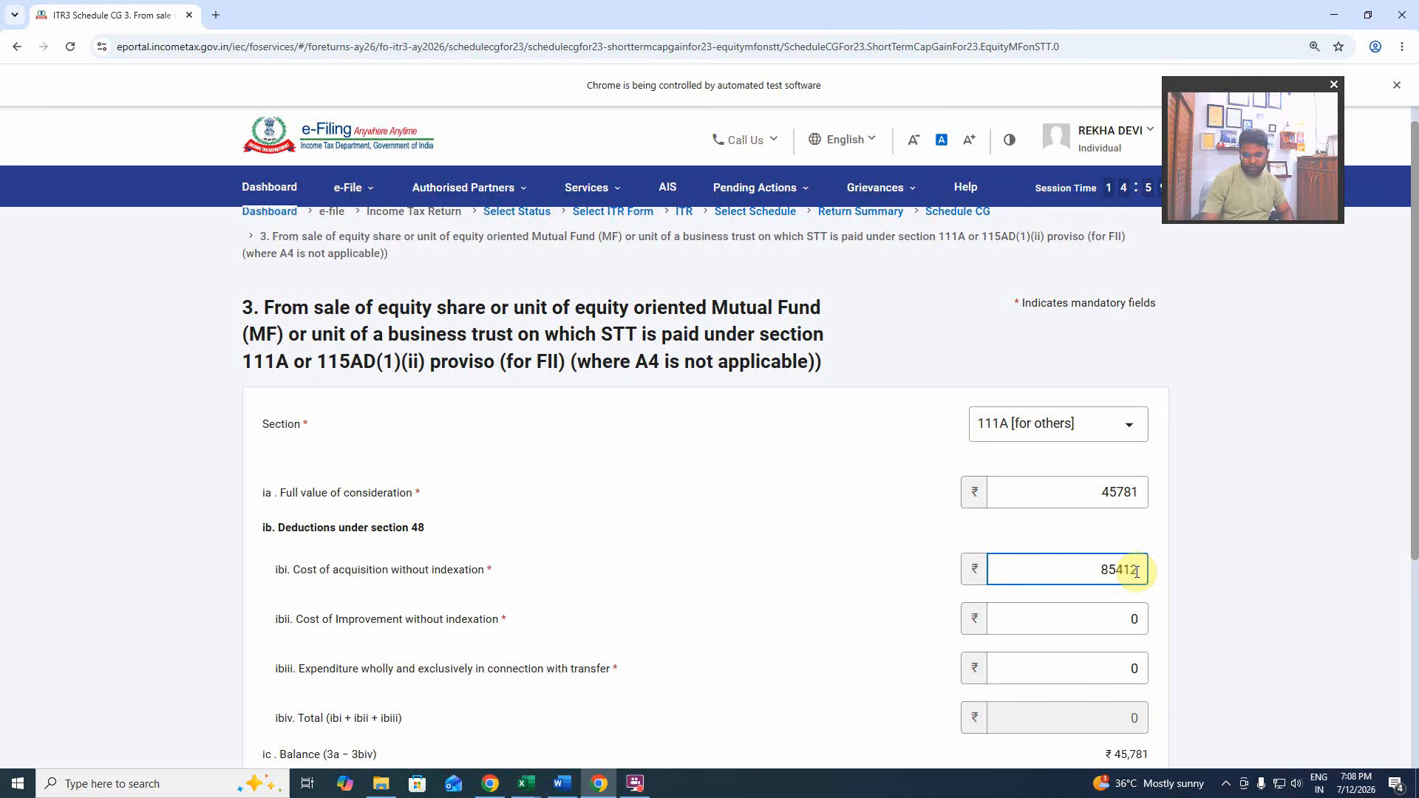
left_click(816, 595)
scroll(816, 595, "down", 4)
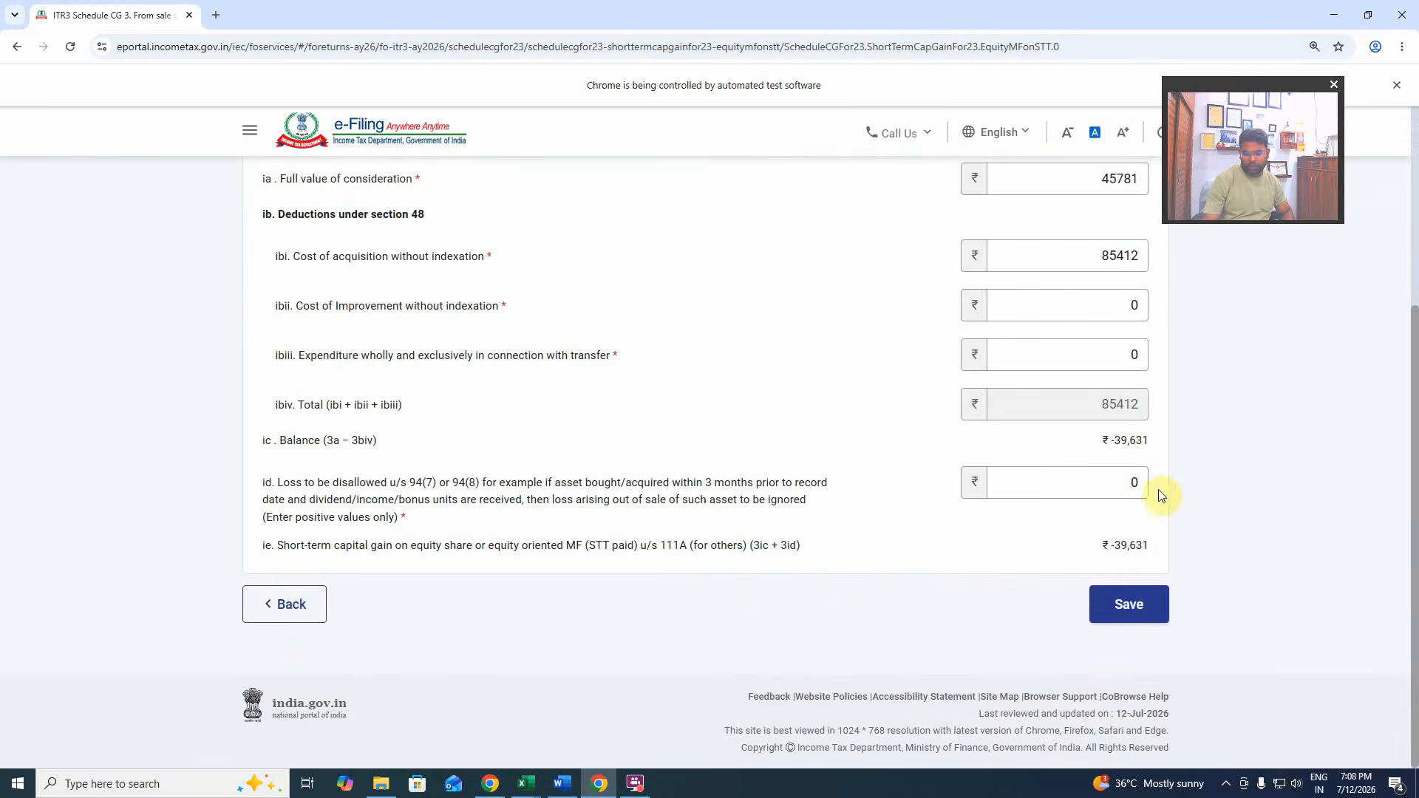
left_click(1151, 604)
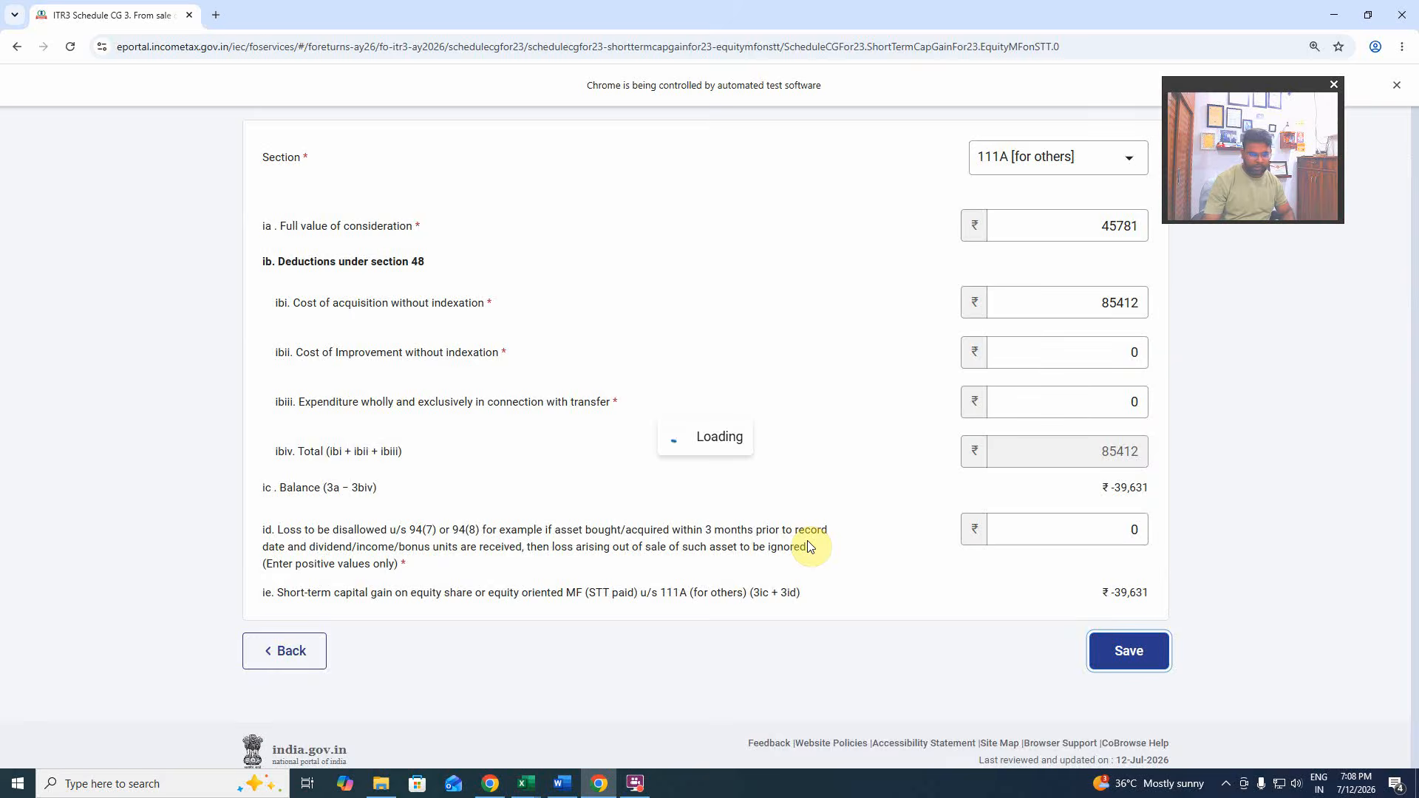
Review the short-term and long-term capital gain sections of the schedule and confirm Schedule CG.
scroll(804, 547, "up", 5)
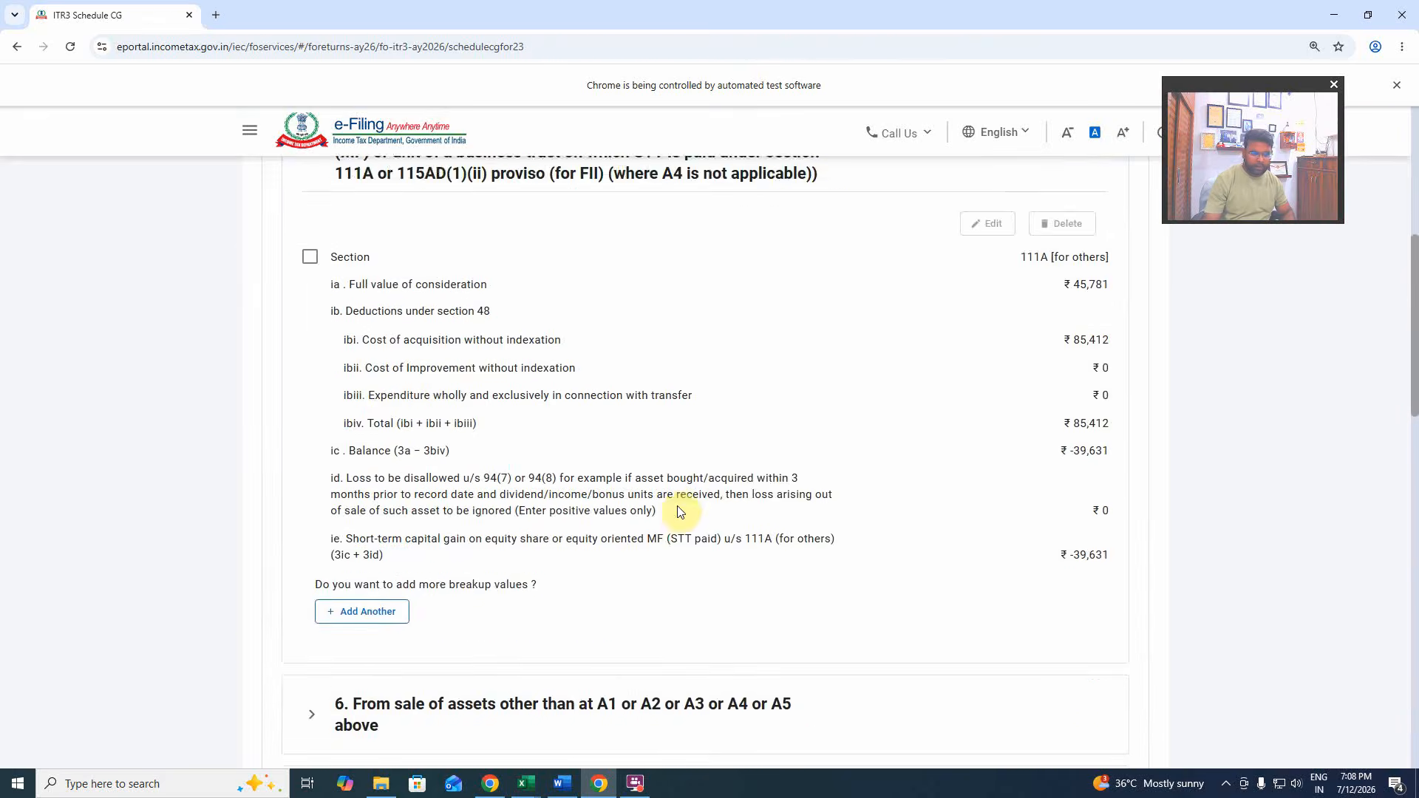
scroll(680, 511, "down", 1)
scroll(680, 509, "up", 4)
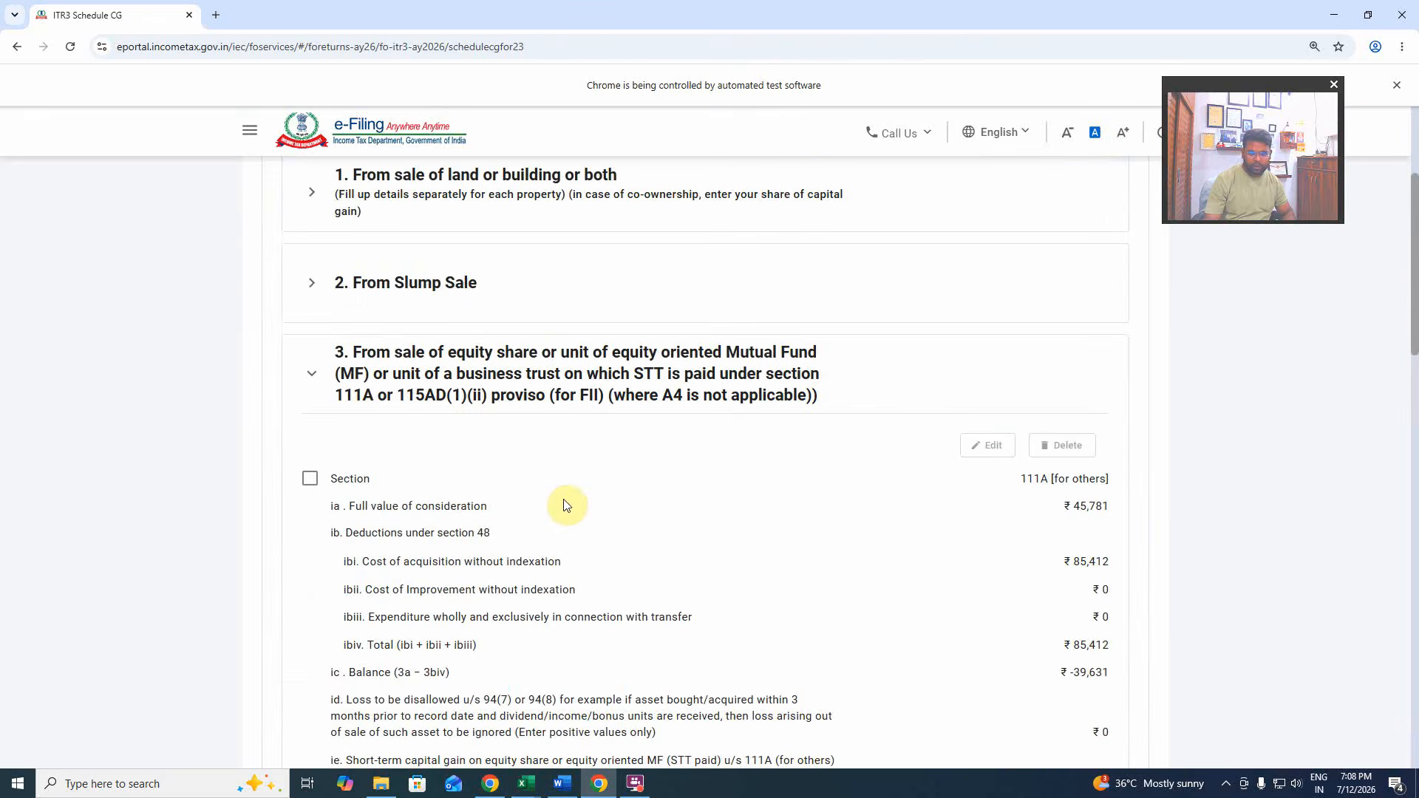
scroll(566, 506, "up", 3)
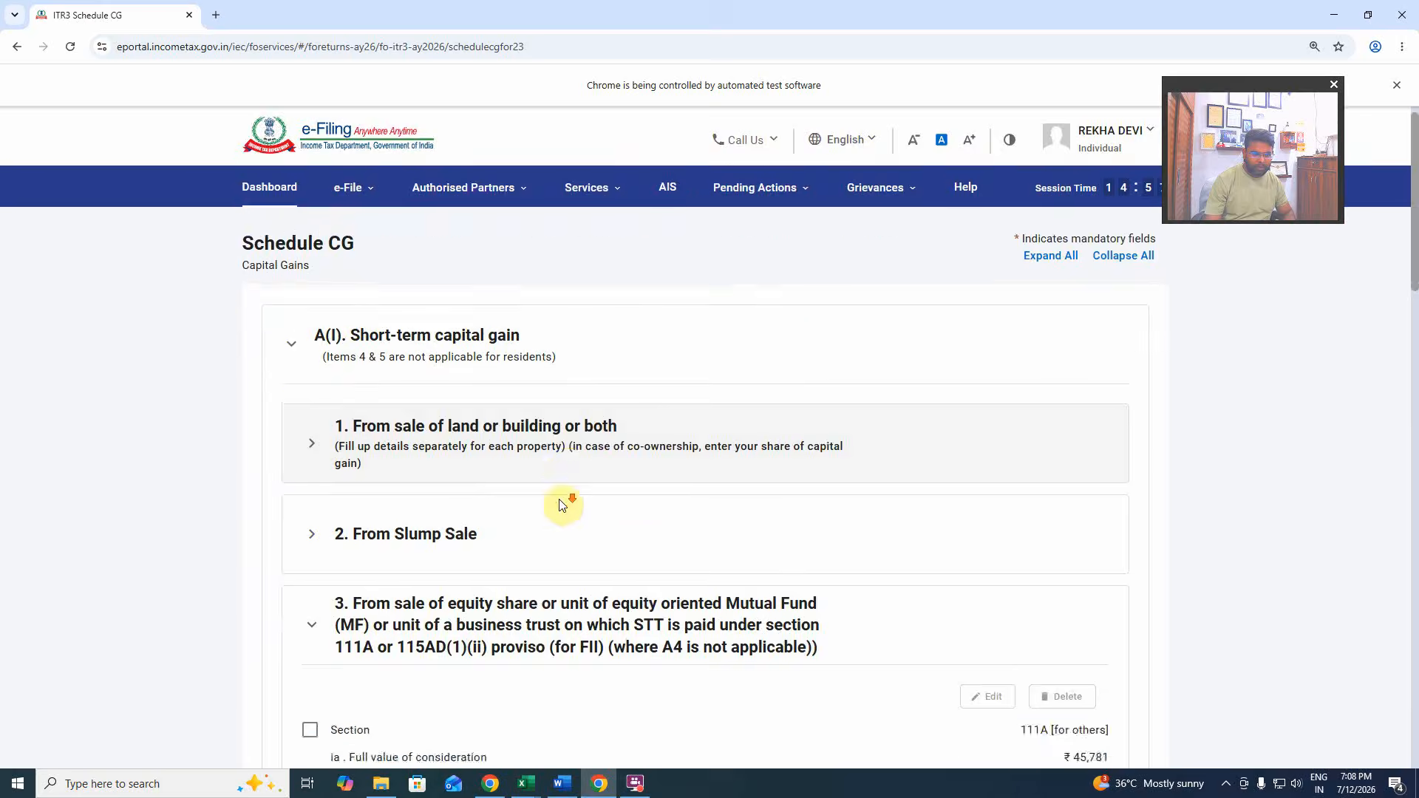
scroll(562, 505, "down", 15)
scroll(565, 504, "up", 5)
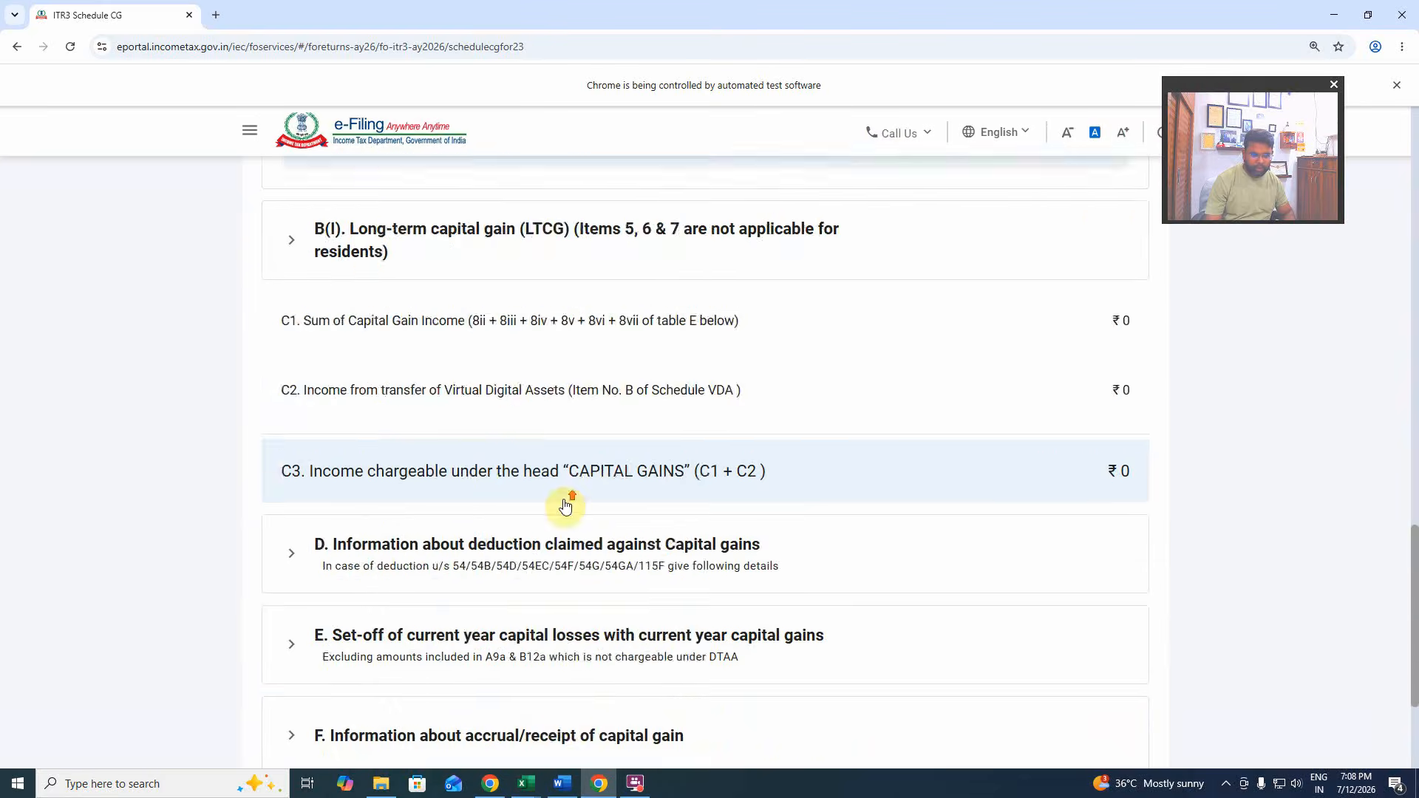
left_click(534, 479)
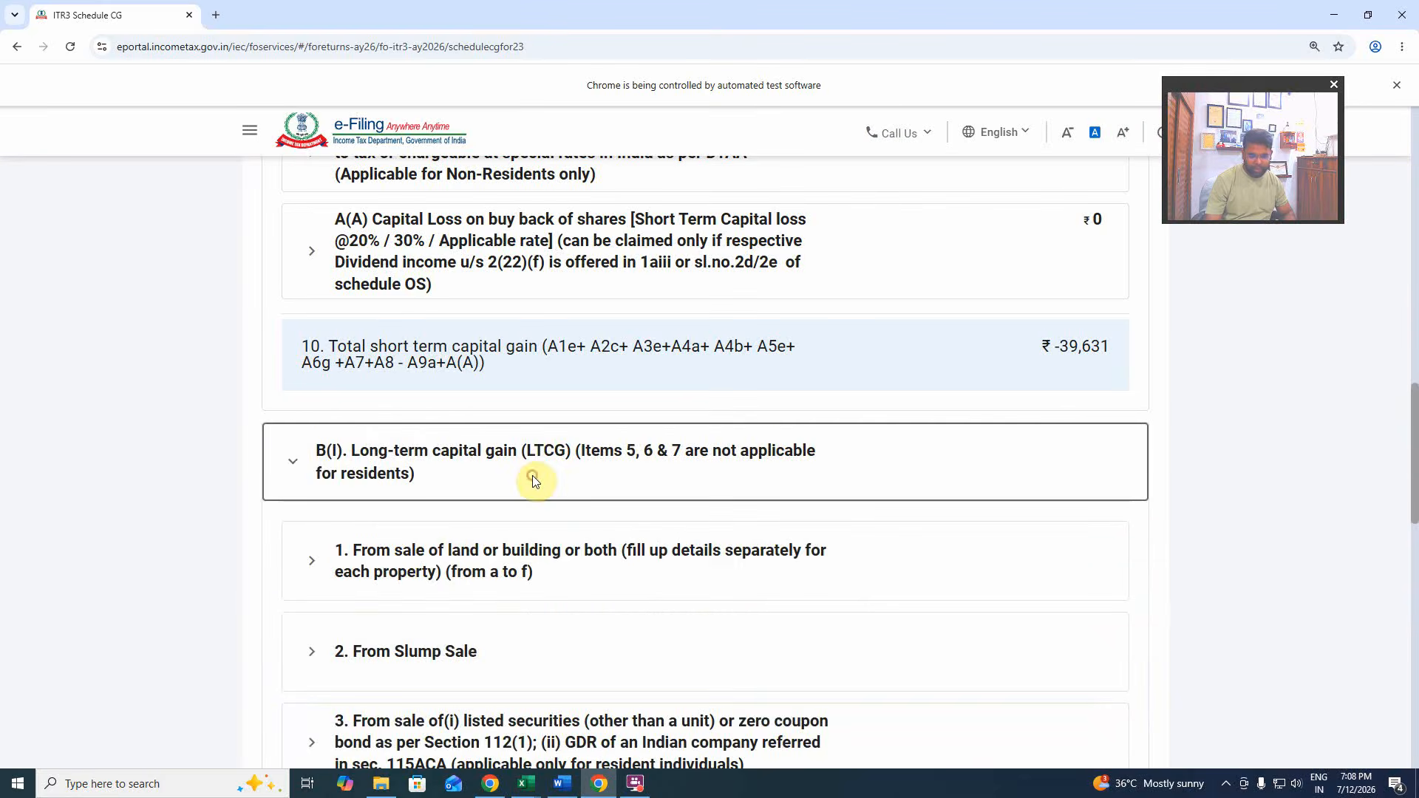
scroll(550, 503, "down", 10)
scroll(550, 502, "down", 8)
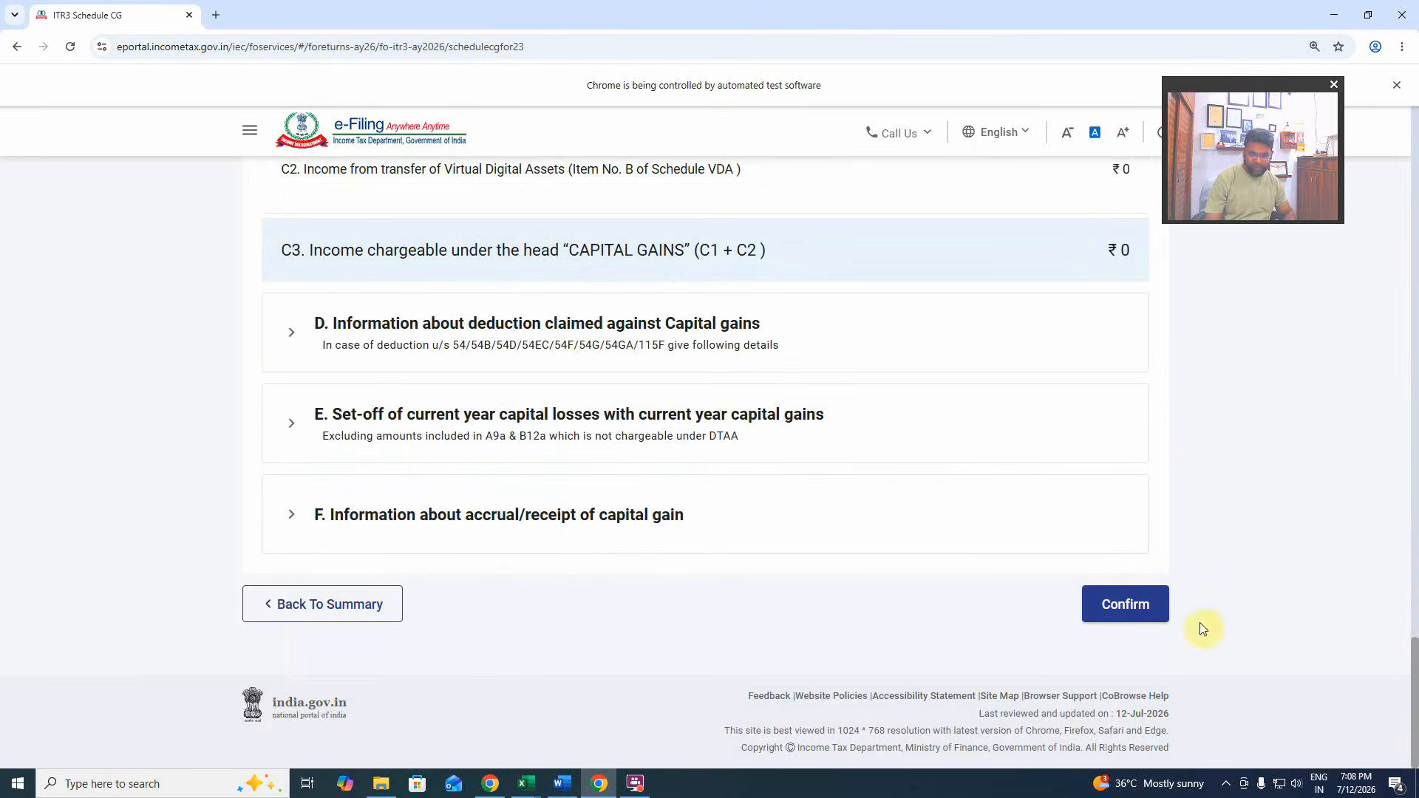
left_click(1126, 604)
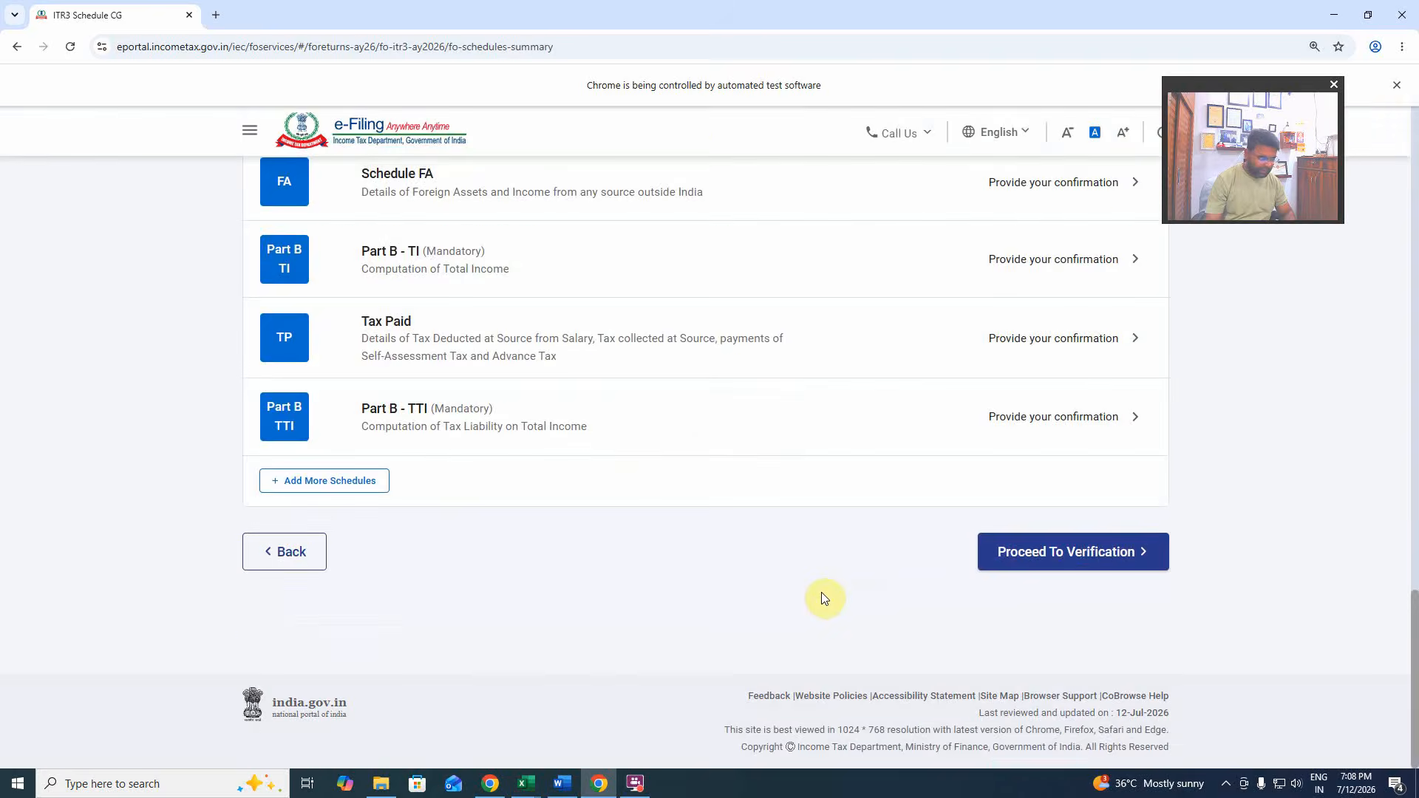
Open Schedule 112A from the return summary, acknowledge the section 234C notice and start a new share/unit entry.
scroll(731, 547, "up", 8)
scroll(732, 547, "up", 9)
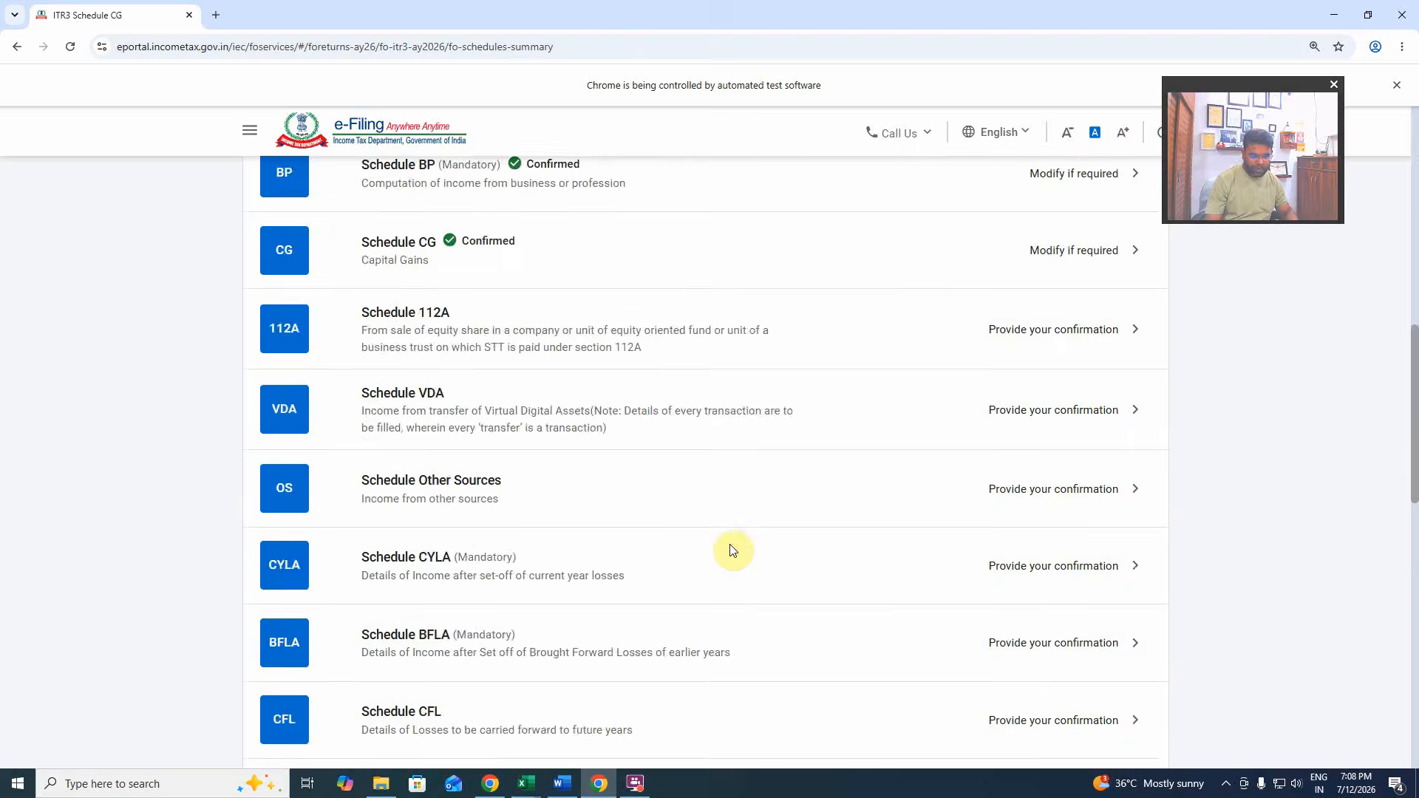
left_click(574, 589)
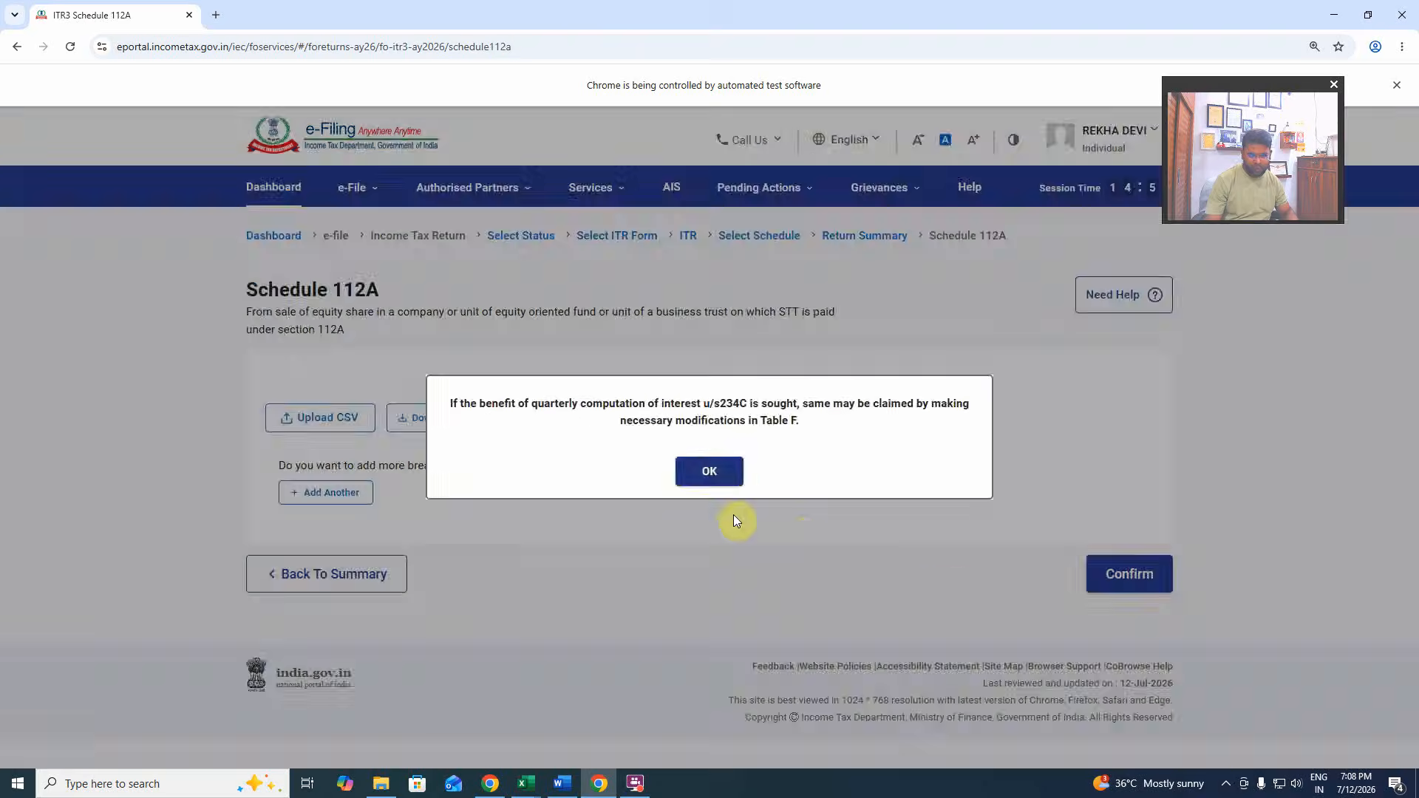
left_click(715, 475)
left_click(342, 493)
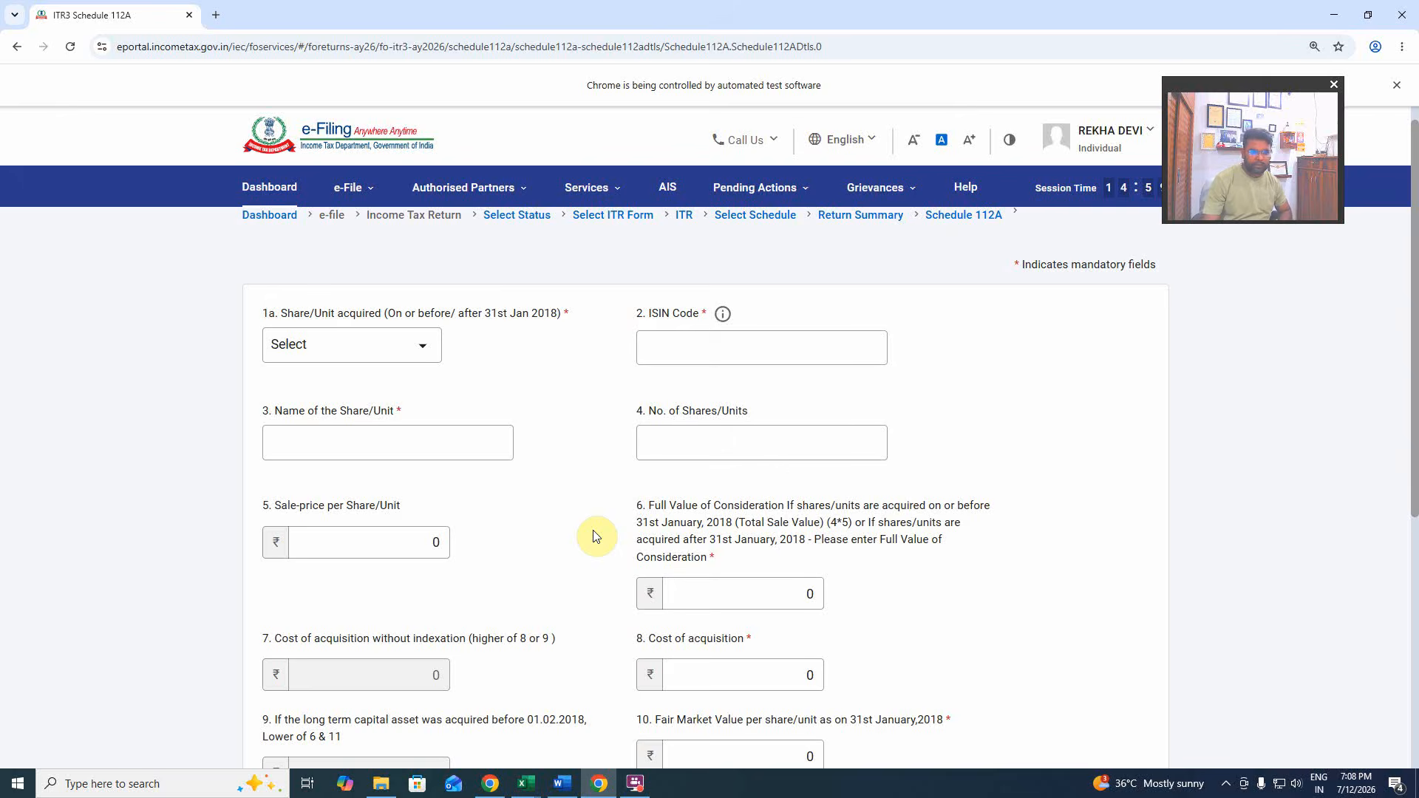
Set the share/unit as acquired After 31st January, 2018 and enter 251041 as the full value of consideration.
left_click(366, 348)
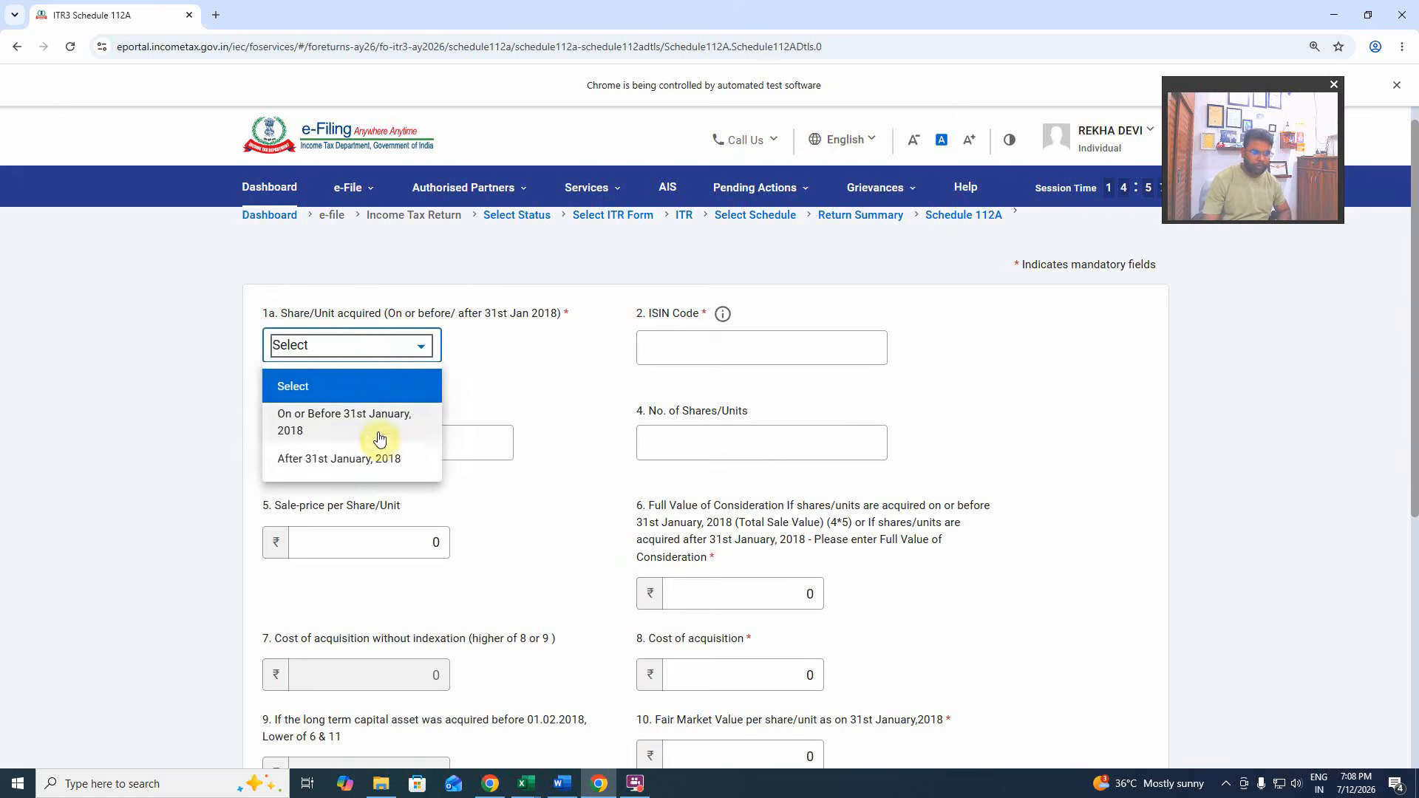
left_click(370, 459)
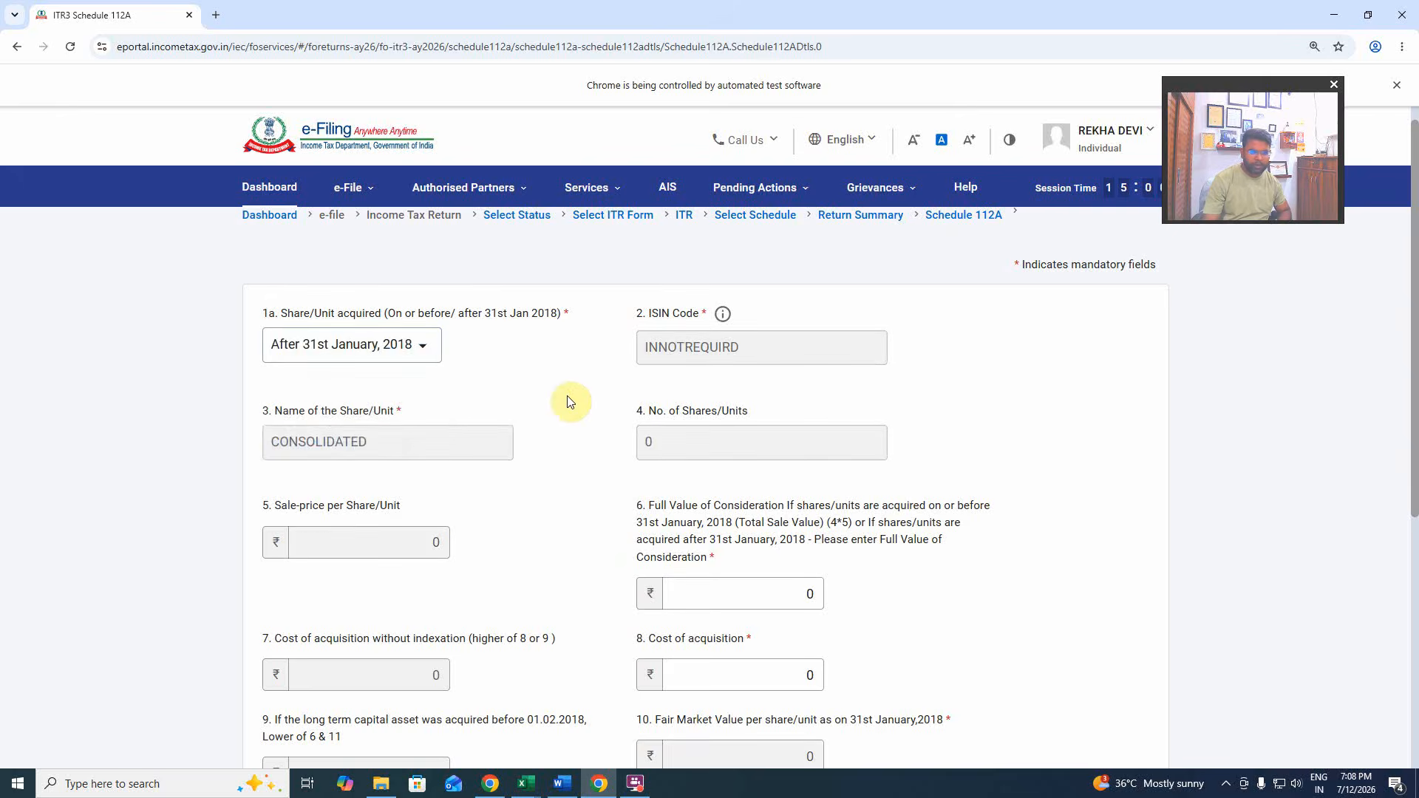
scroll(567, 401, "down", 4)
left_click(727, 329)
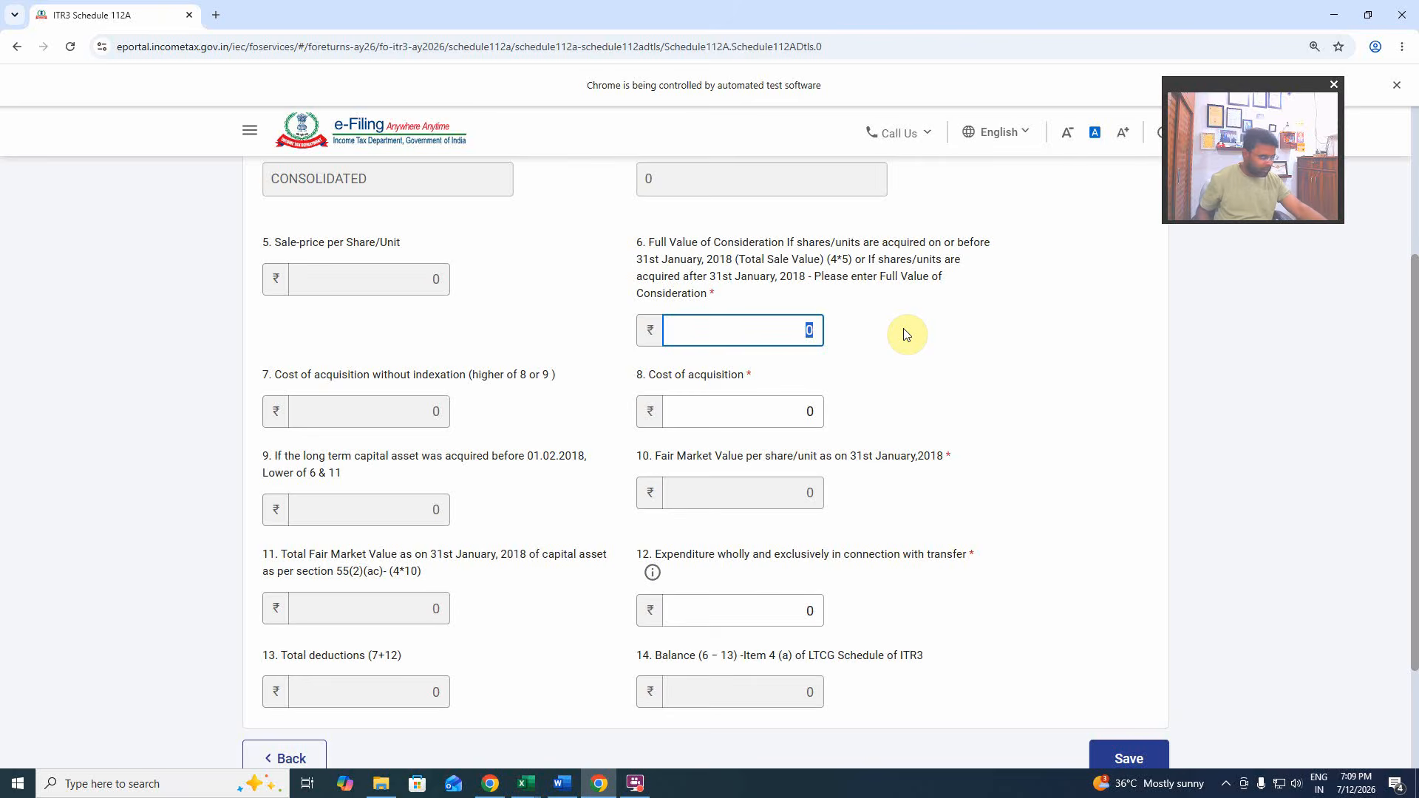
type("51041")
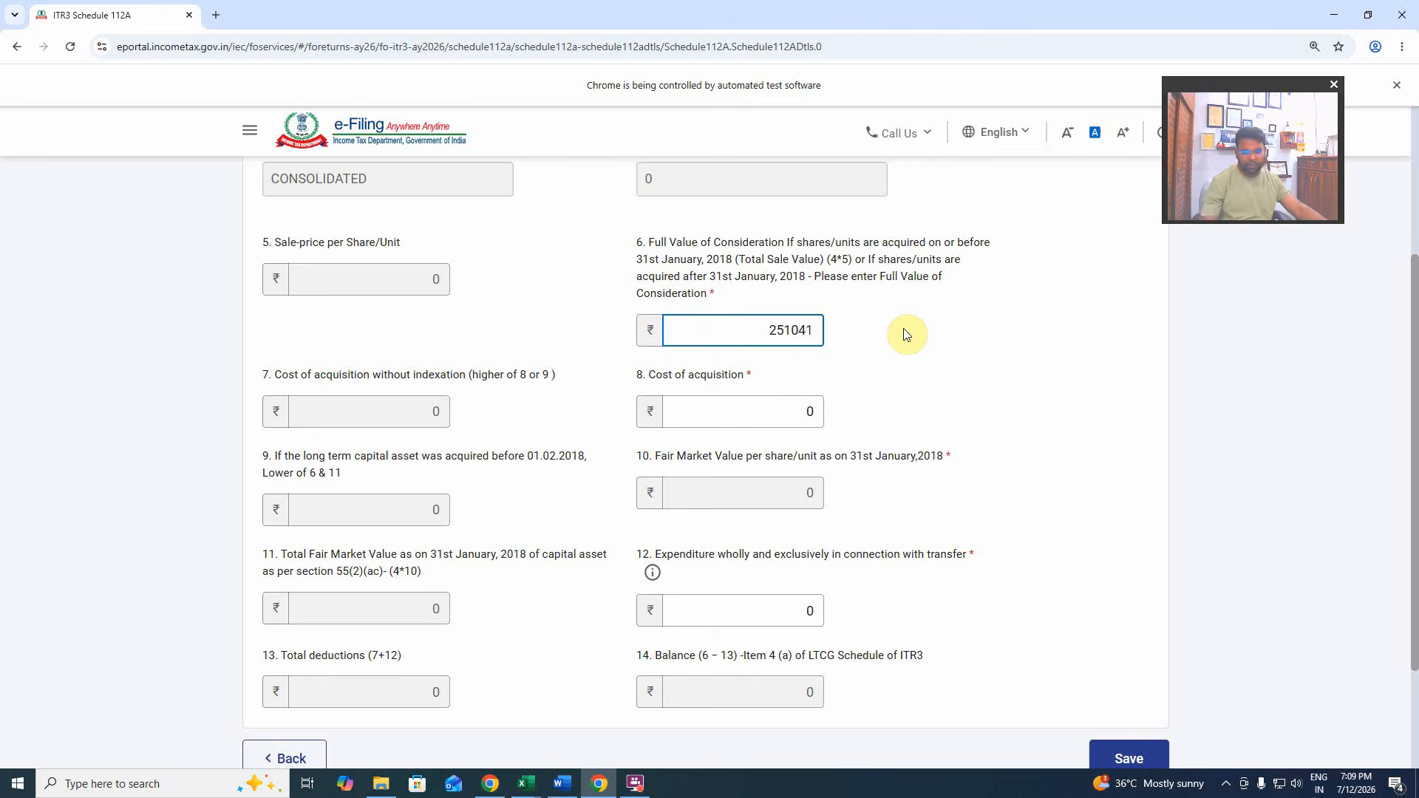
left_click(907, 335)
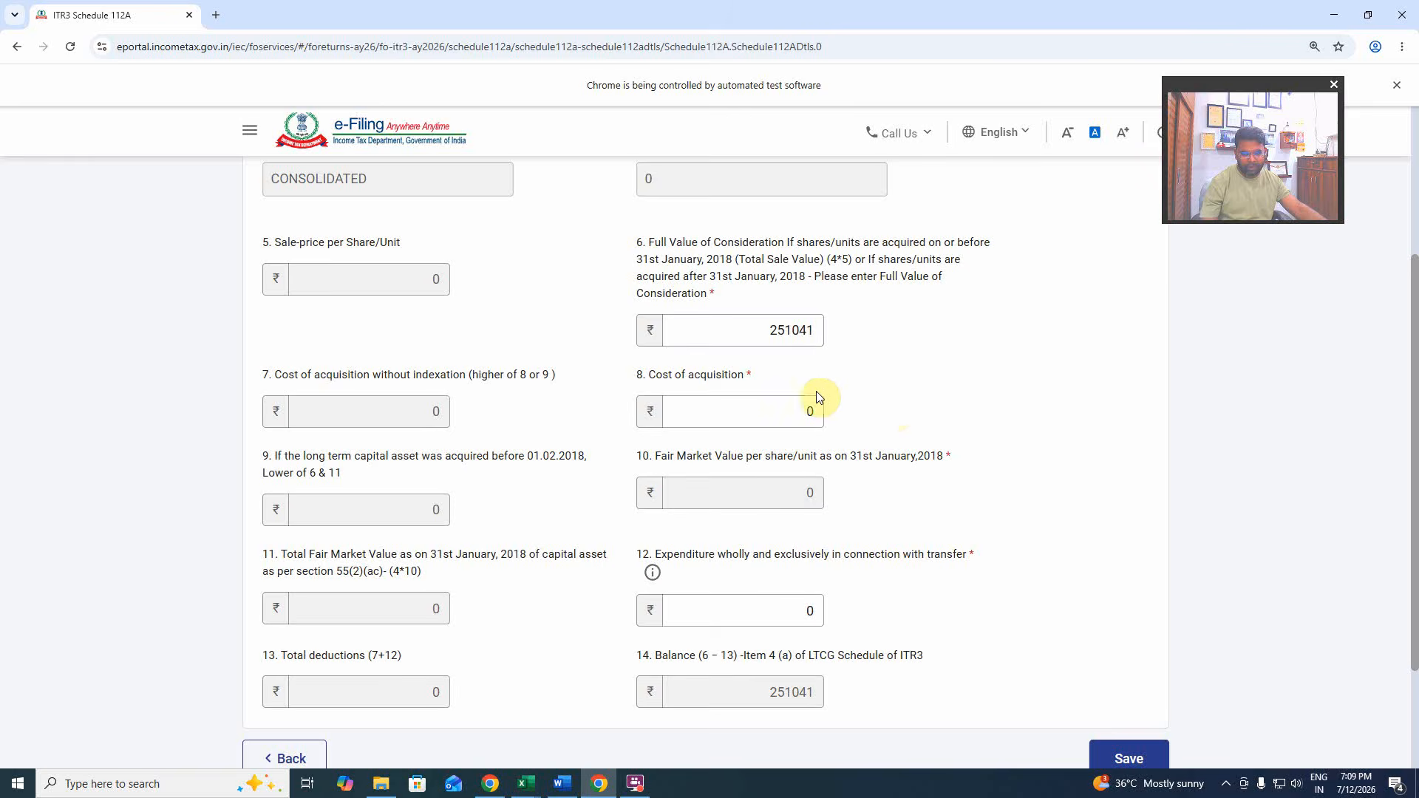
Set the cost of acquisition to 154014, save the entry and confirm Schedule 112A.
double_click(813, 410)
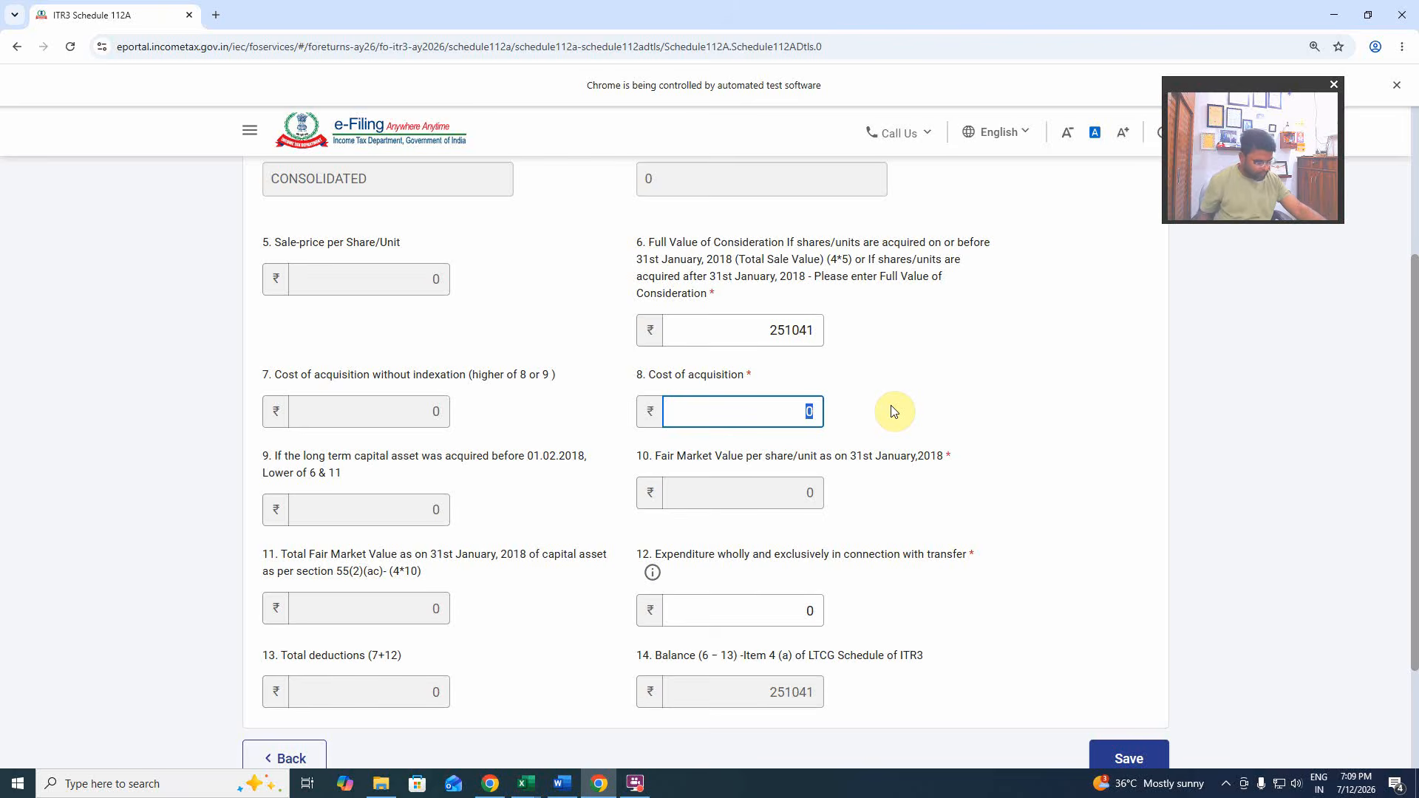
type("1540")
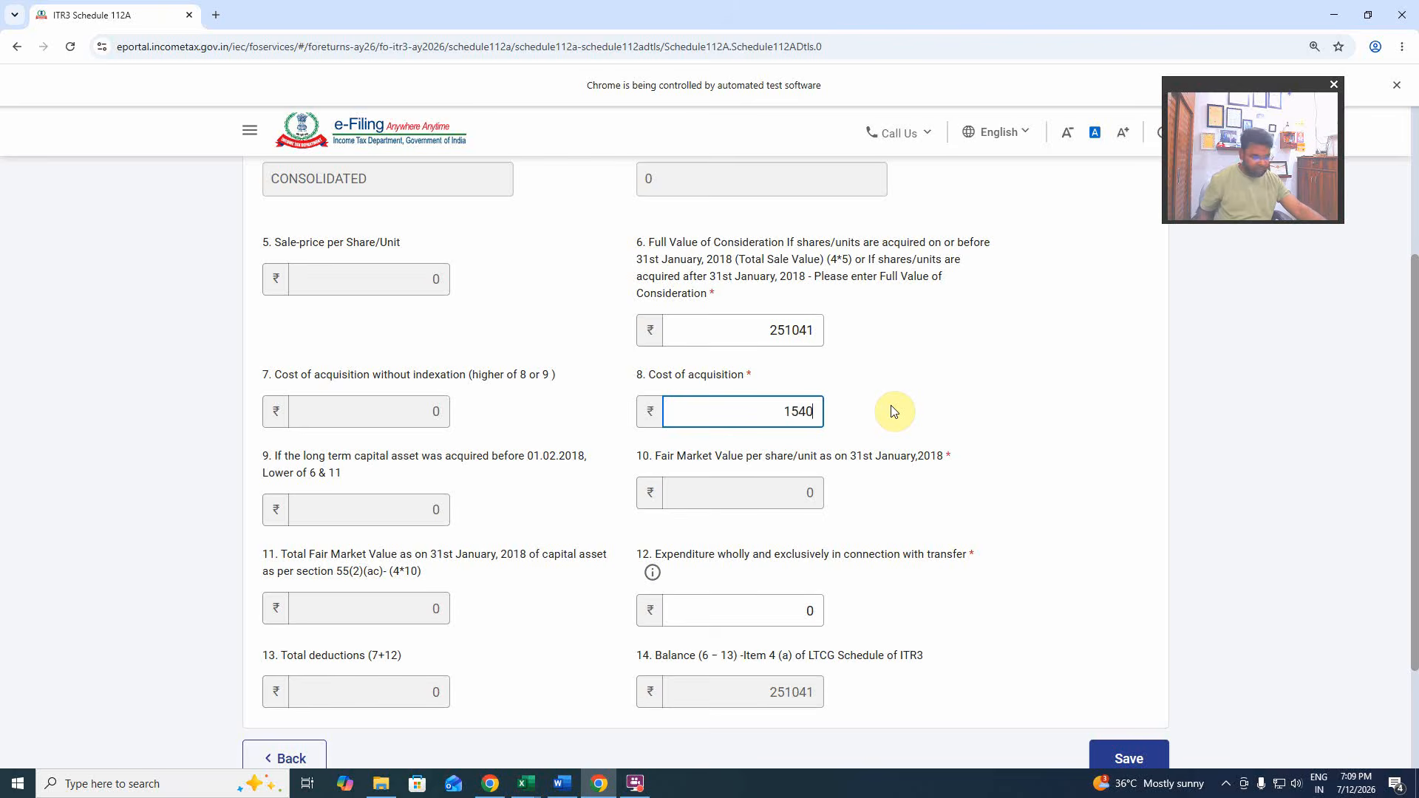
type("14")
left_click(893, 411)
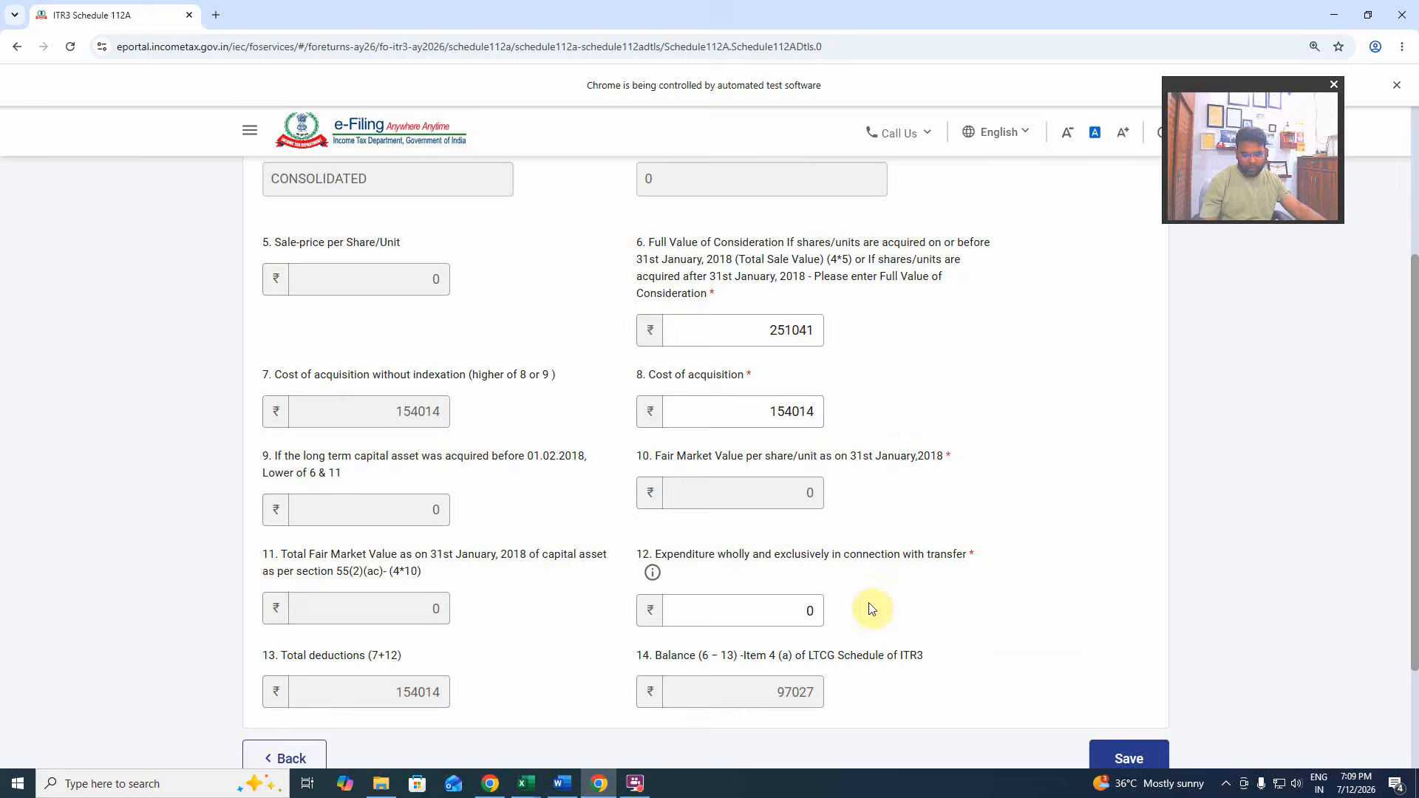
scroll(875, 621, "down", 2)
left_click(1153, 609)
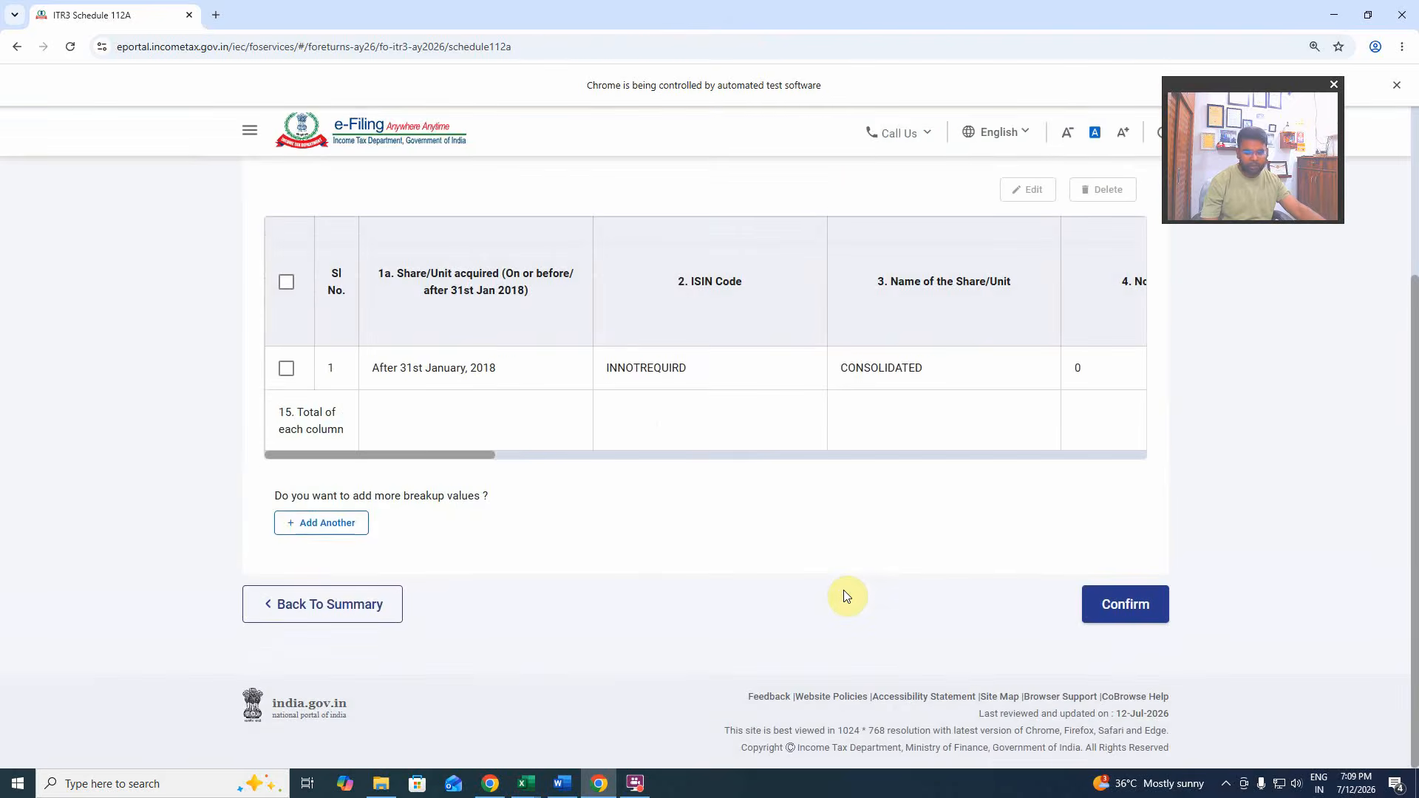
left_click(1136, 616)
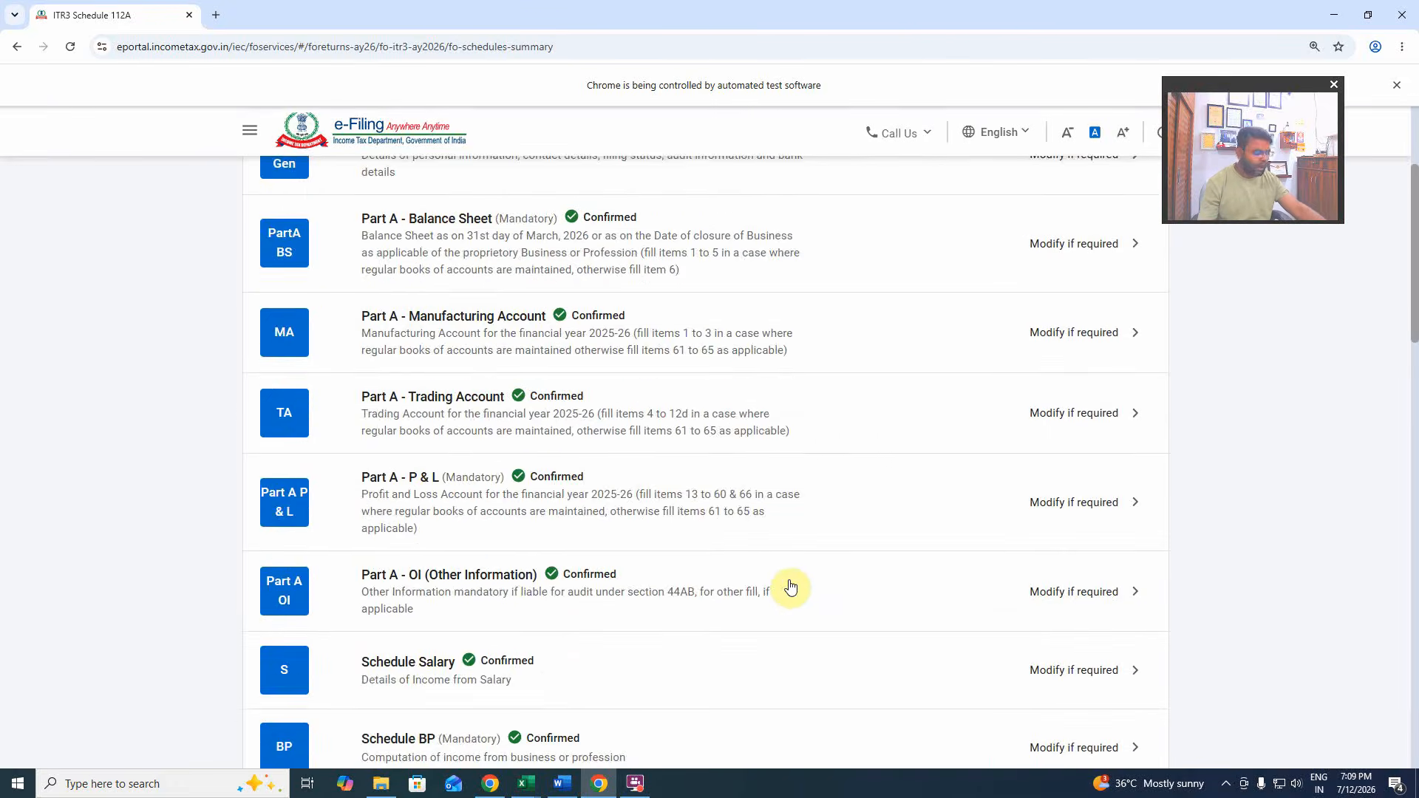
Reopen Schedule CG, acknowledge the section 234C notice and check the income chargeable under Capital Gains.
scroll(747, 566, "down", 3)
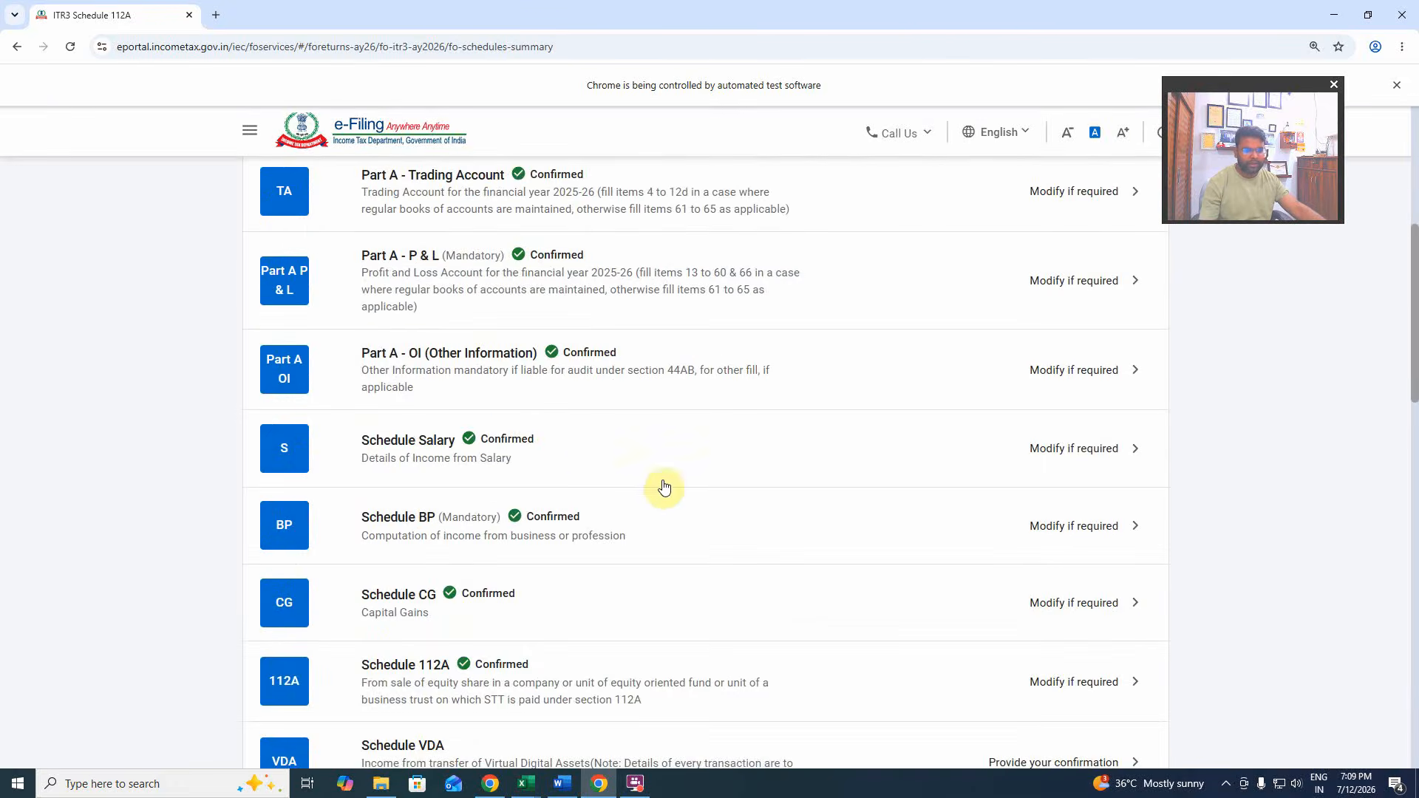
scroll(593, 481, "down", 3)
left_click(650, 384)
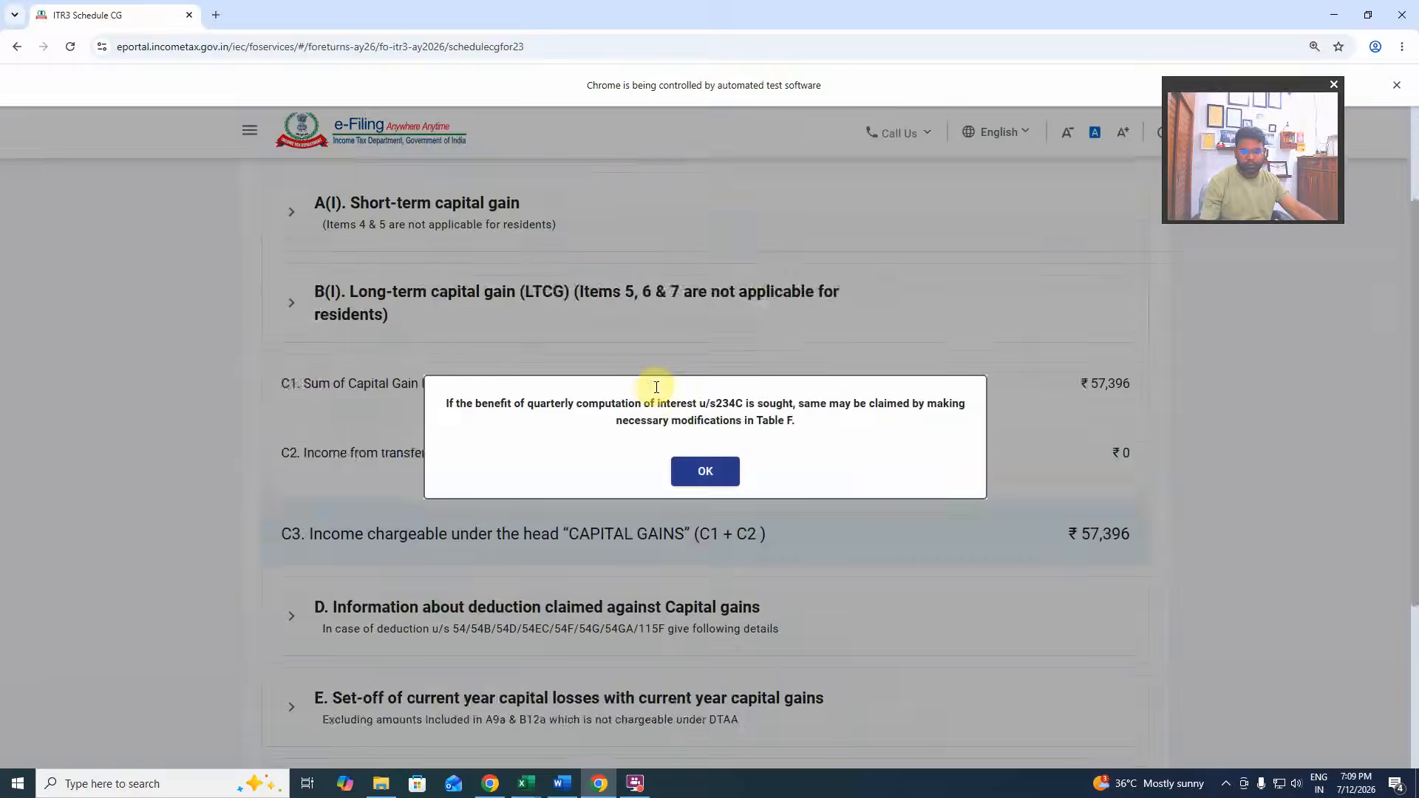
left_click(705, 473)
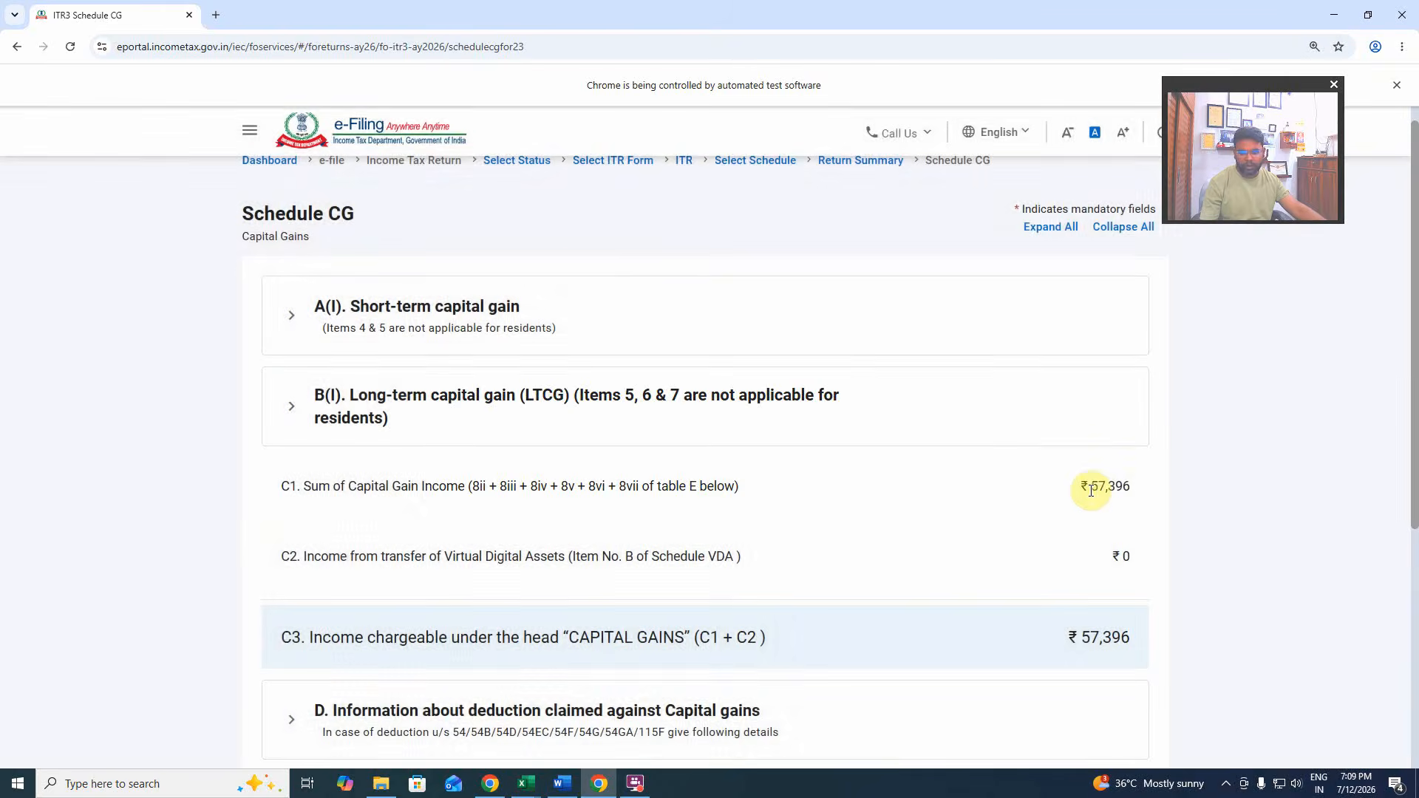
scroll(1071, 518, "down", 4)
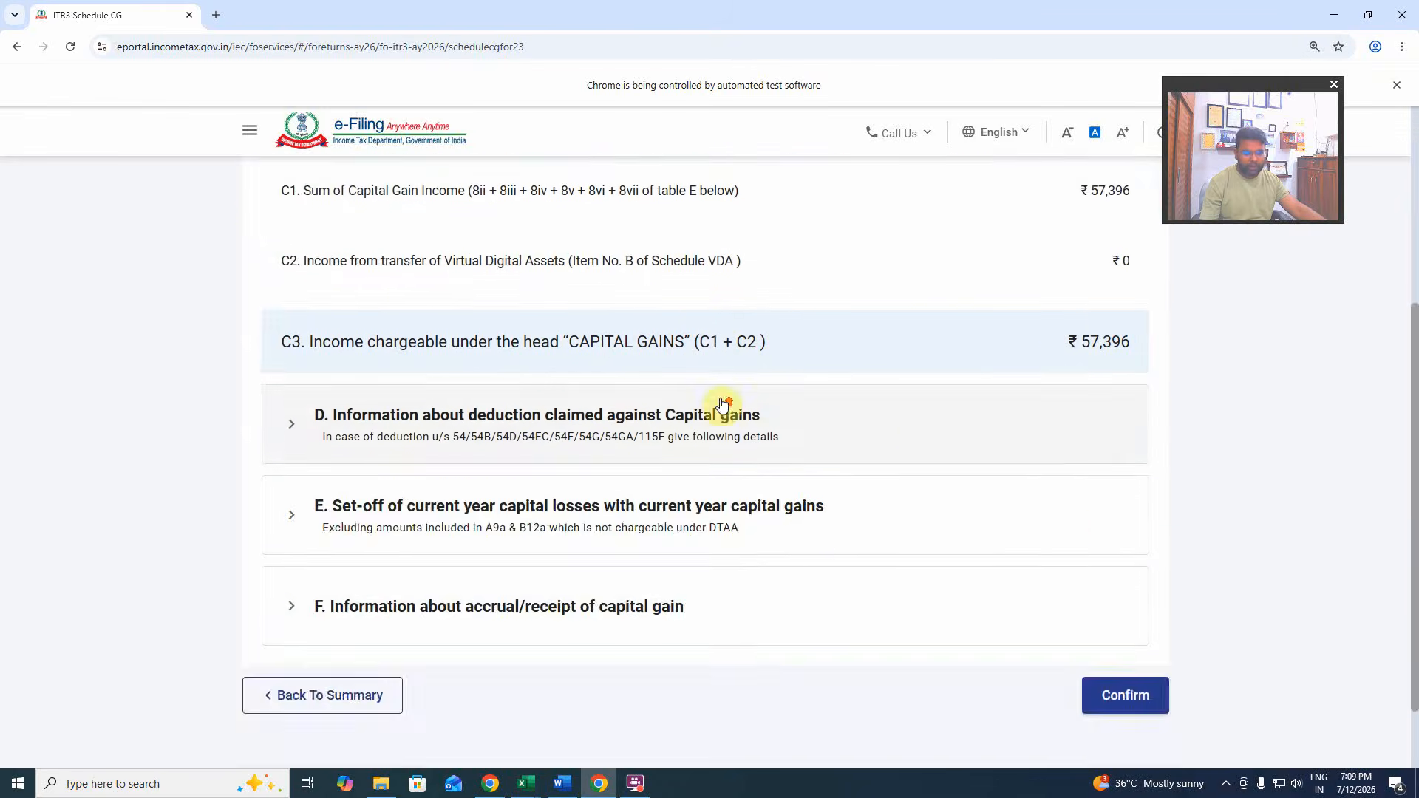
scroll(722, 406, "up", 4)
Expand the short-term capital gain section and review its STT-paid equity entry and the total short-term capital gain.
left_click(543, 328)
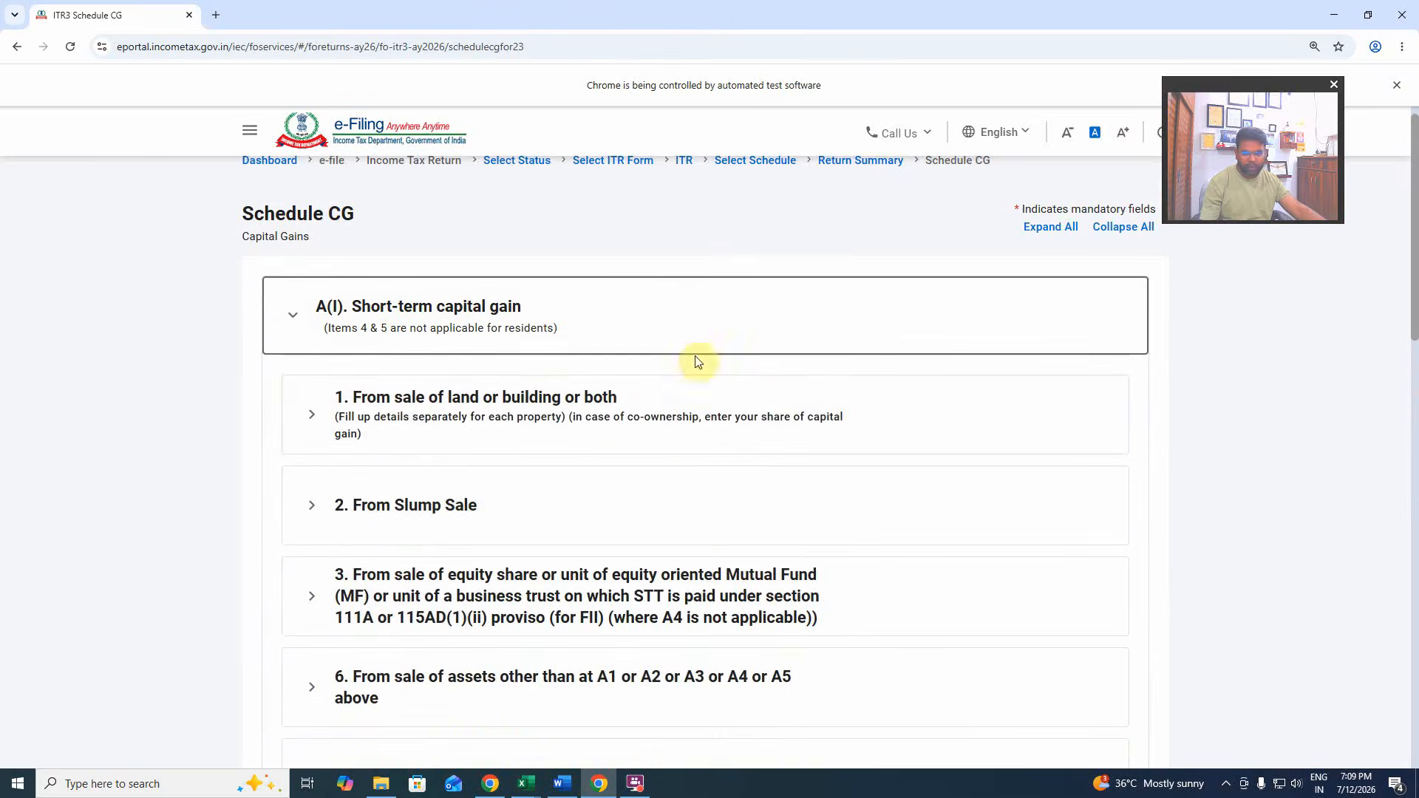
scroll(784, 465, "down", 4)
scroll(751, 495, "up", 3)
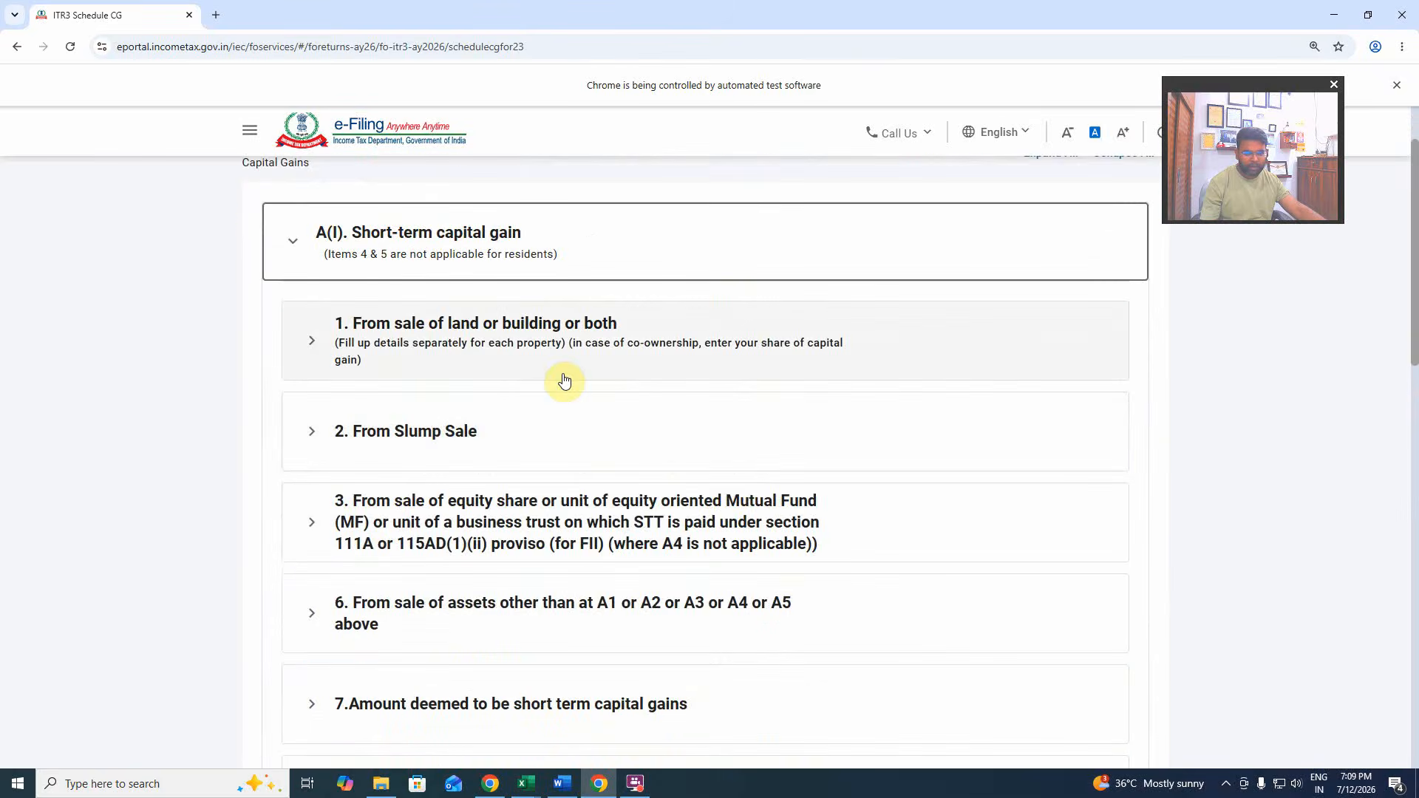
left_click(518, 538)
scroll(738, 551, "down", 3)
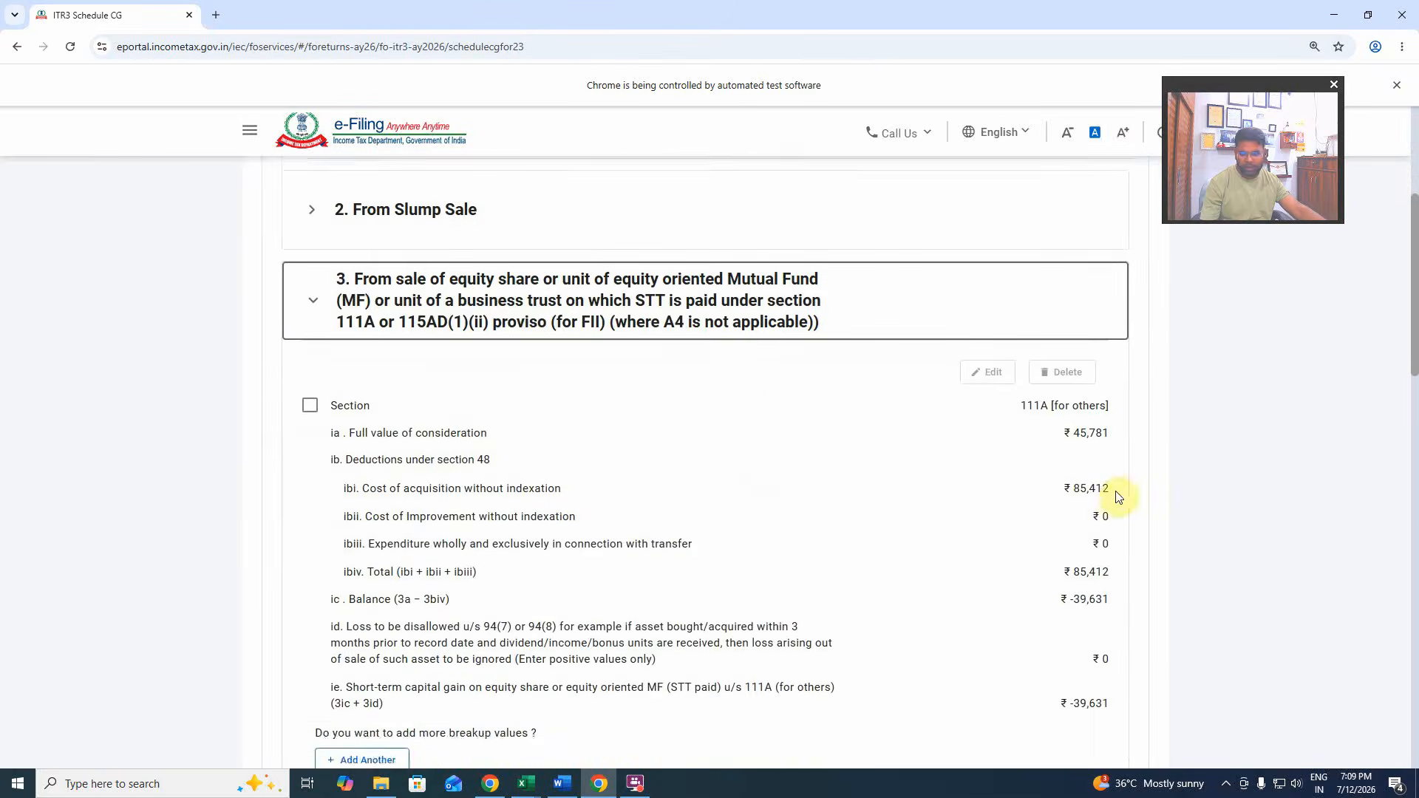
scroll(1094, 532, "down", 4)
scroll(849, 545, "down", 4)
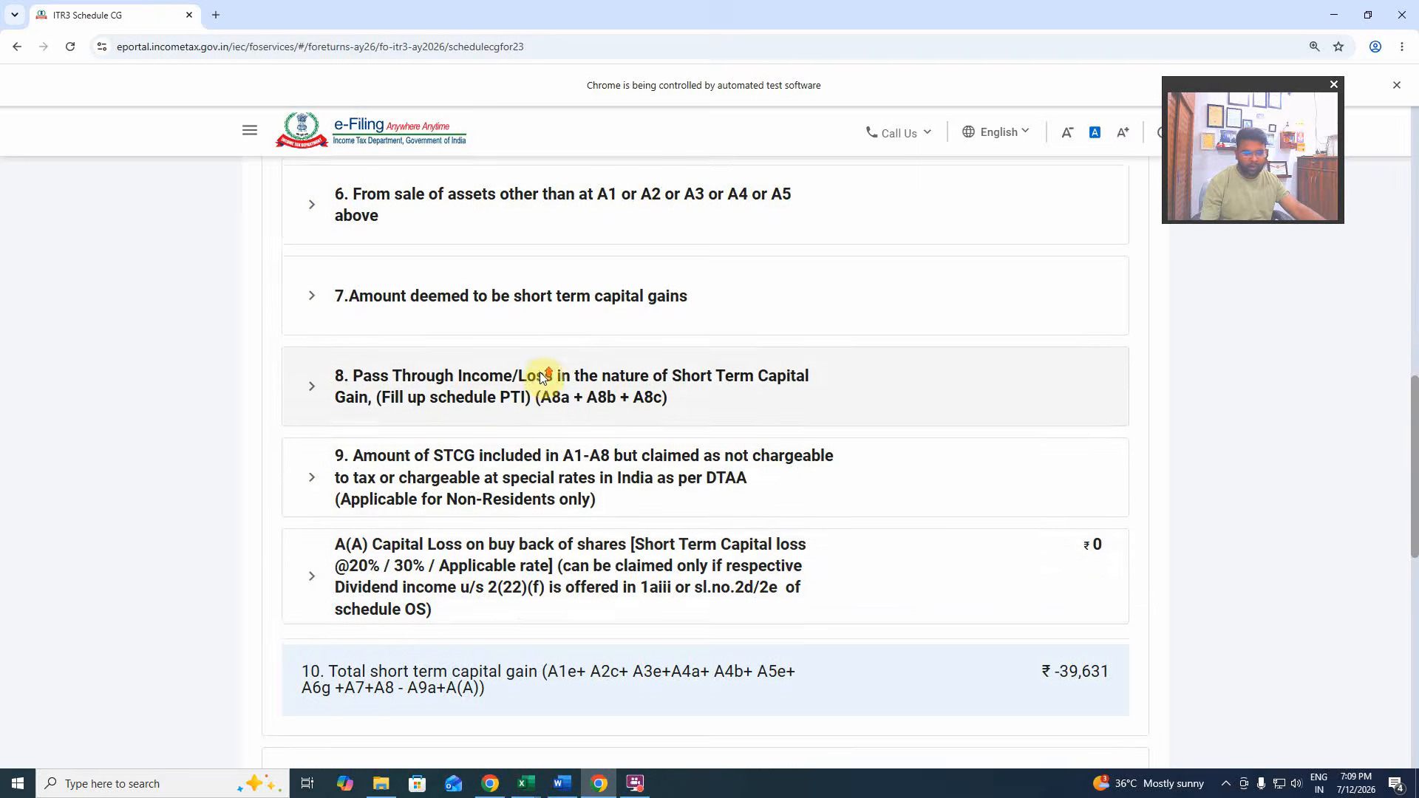
Expand the long-term capital gain section and its section 112A equity item, and review the amounts through to the capital gains total.
scroll(540, 378, "up", 3)
scroll(545, 545, "down", 7)
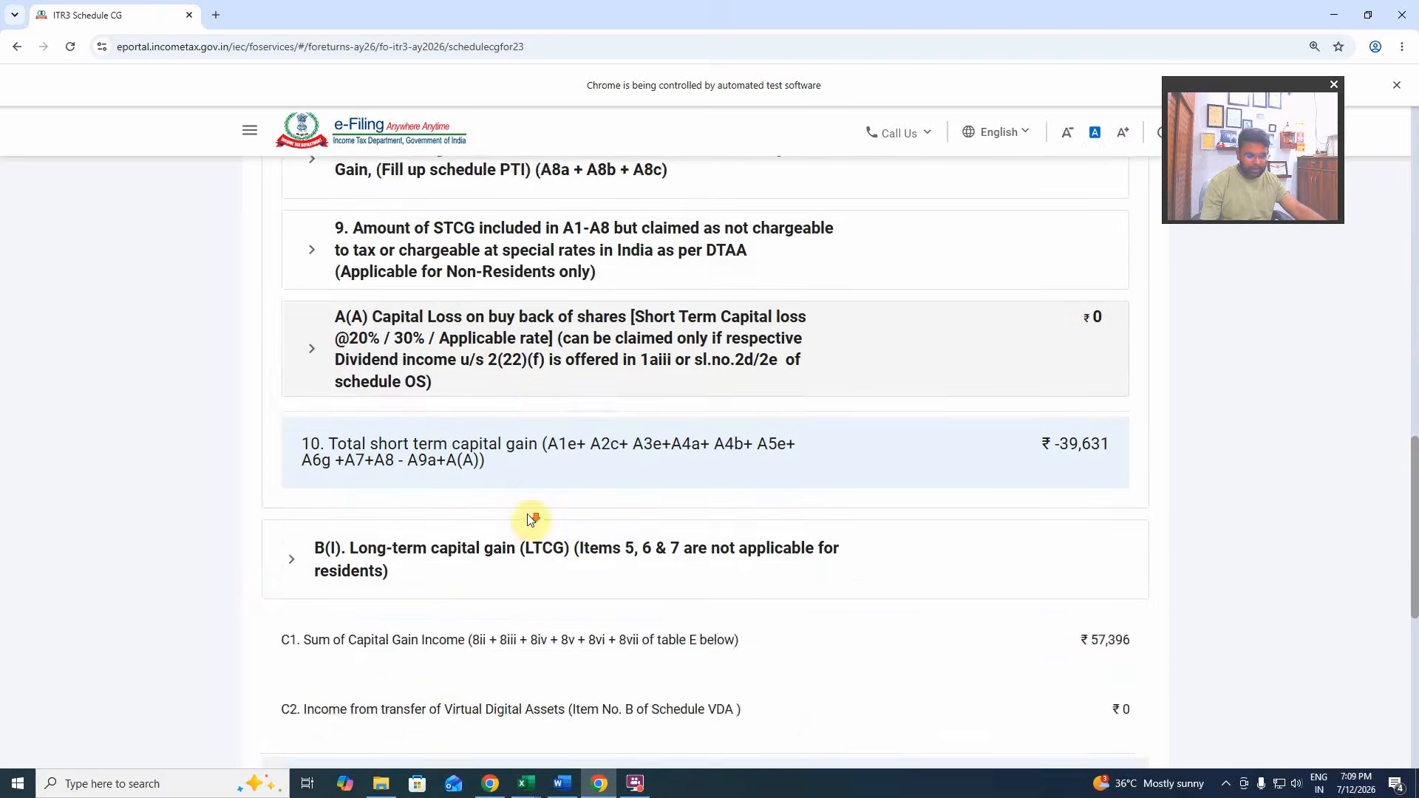
scroll(523, 562, "up", 2)
left_click(523, 562)
scroll(728, 560, "down", 10)
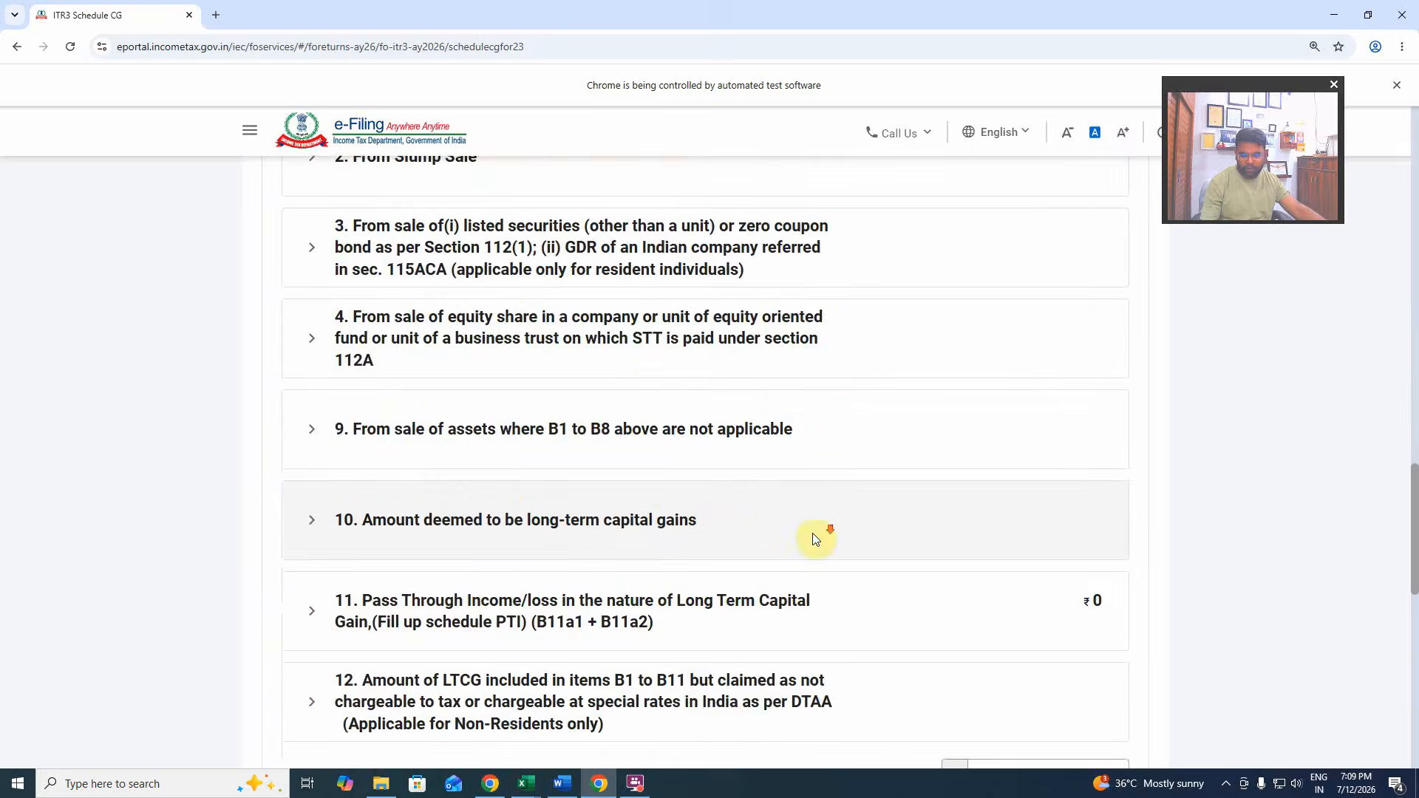
scroll(761, 519, "up", 7)
scroll(529, 503, "down", 2)
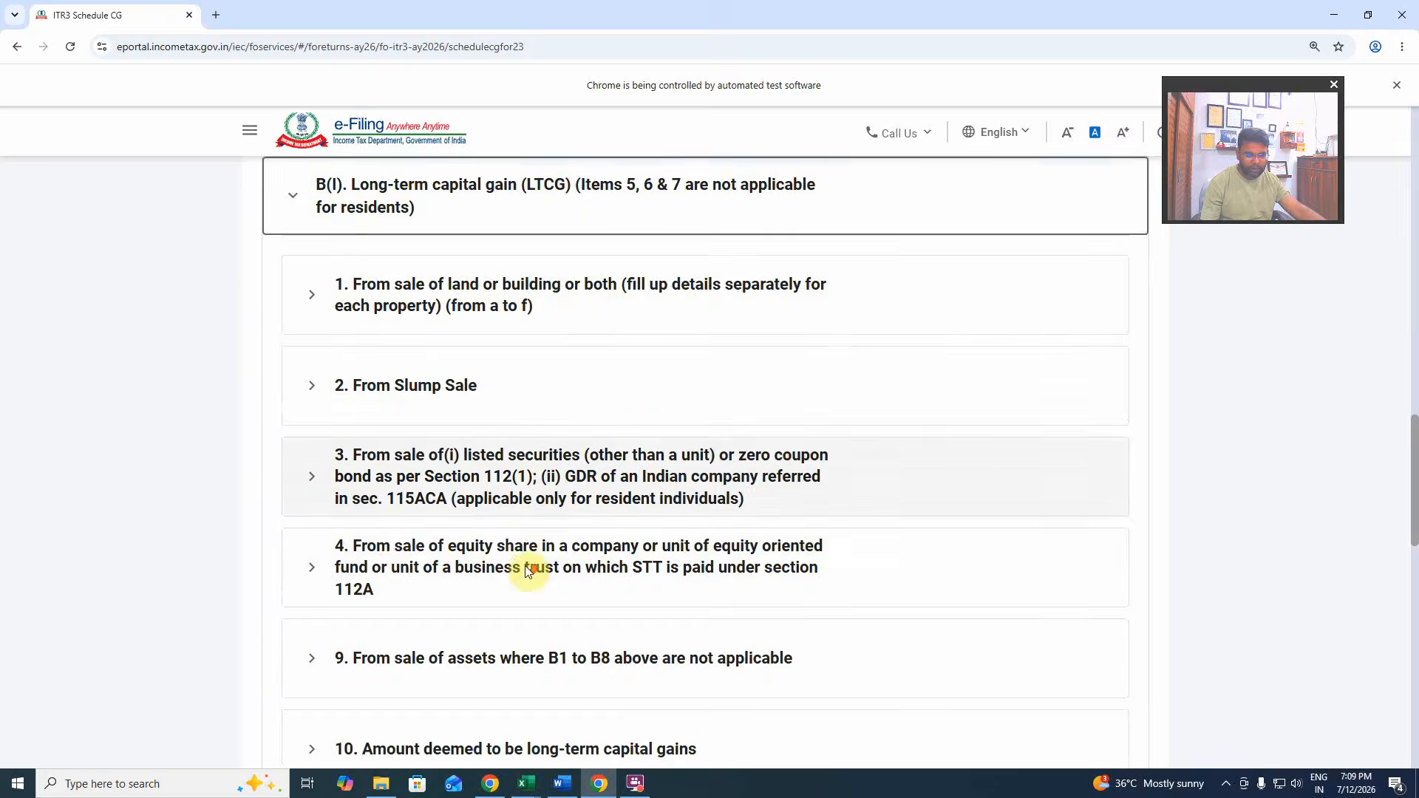
left_click(519, 517)
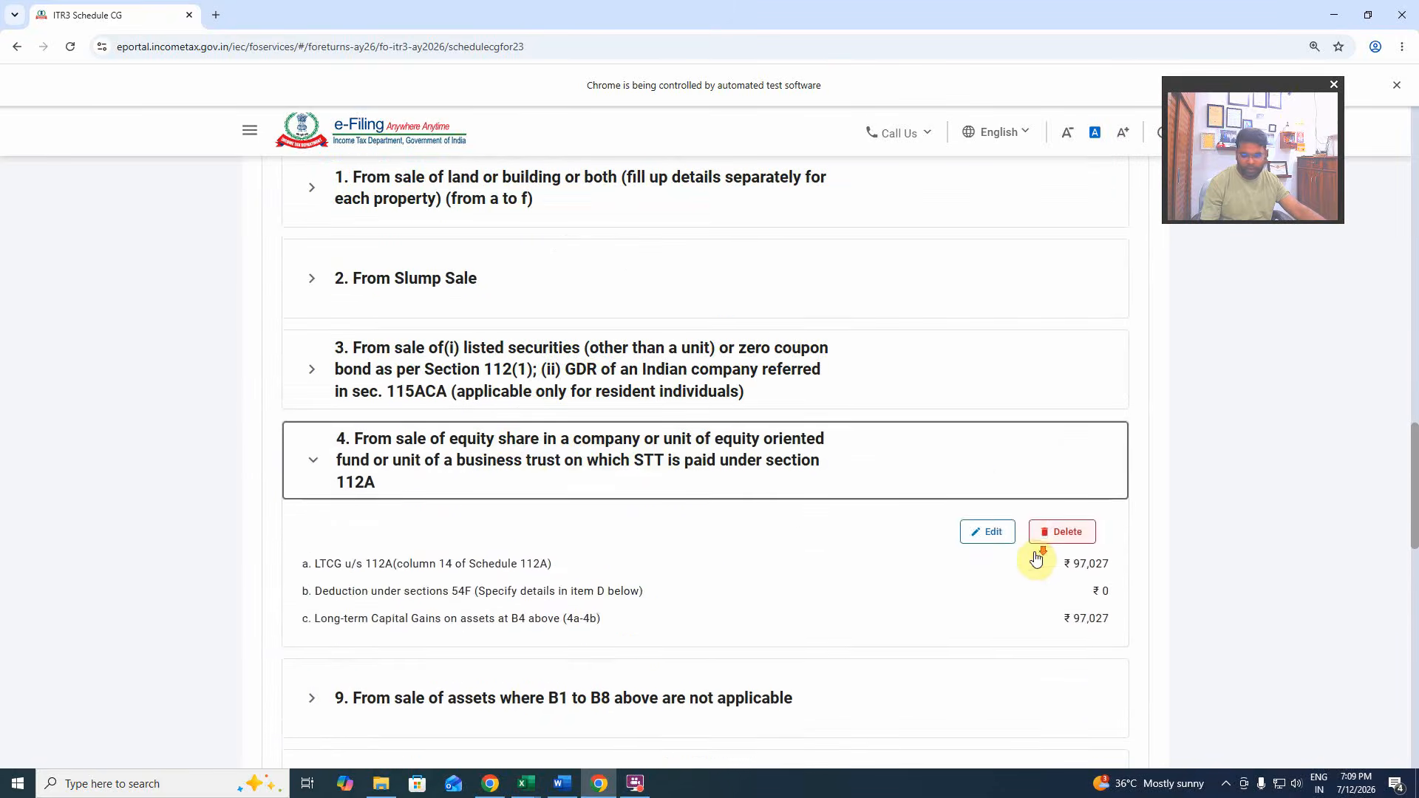
scroll(1099, 459, "down", 8)
scroll(1001, 547, "up", 3)
scroll(998, 533, "down", 7)
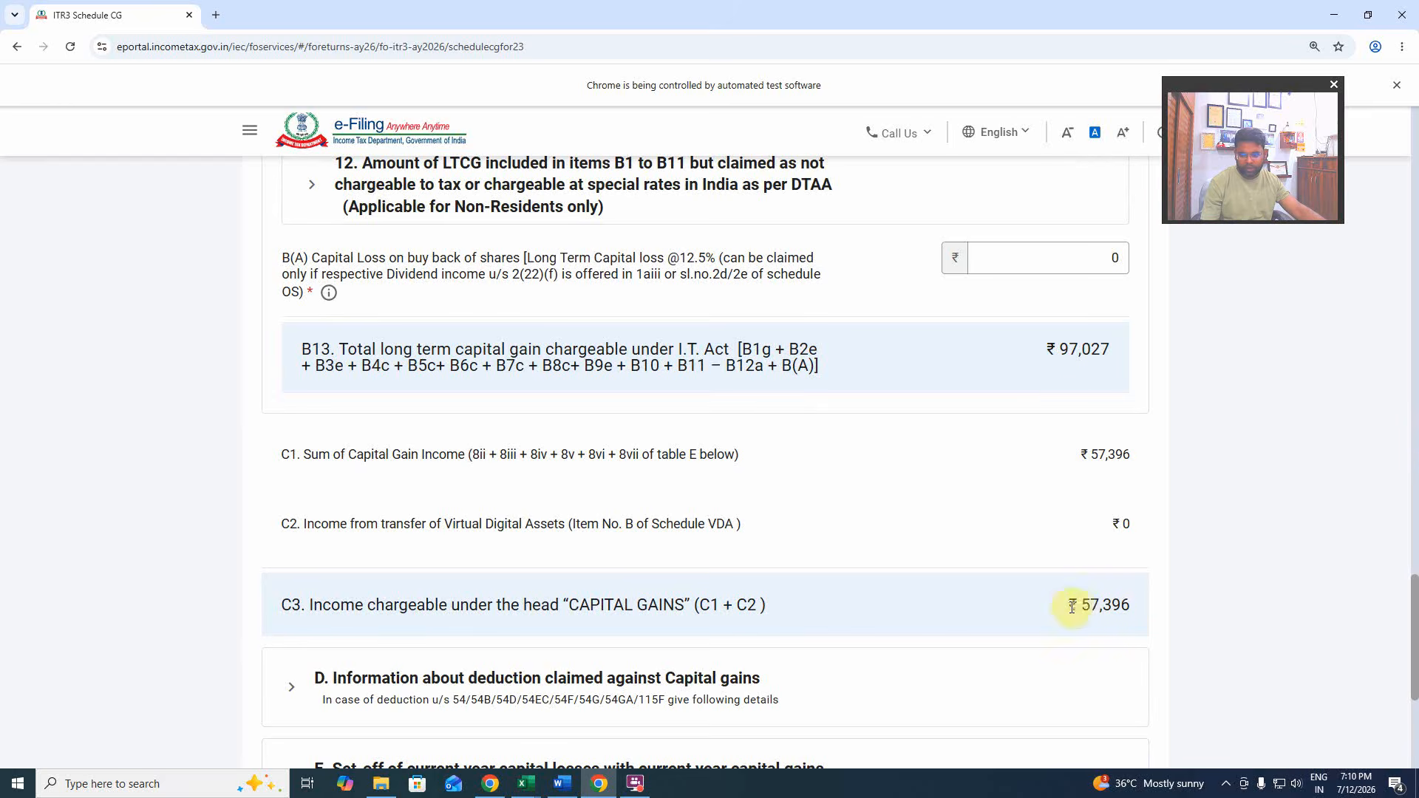
Check the income chargeable under Capital Gains against the long-term gain figures and confirm Schedule CG.
left_click_drag(1072, 606, 1150, 611)
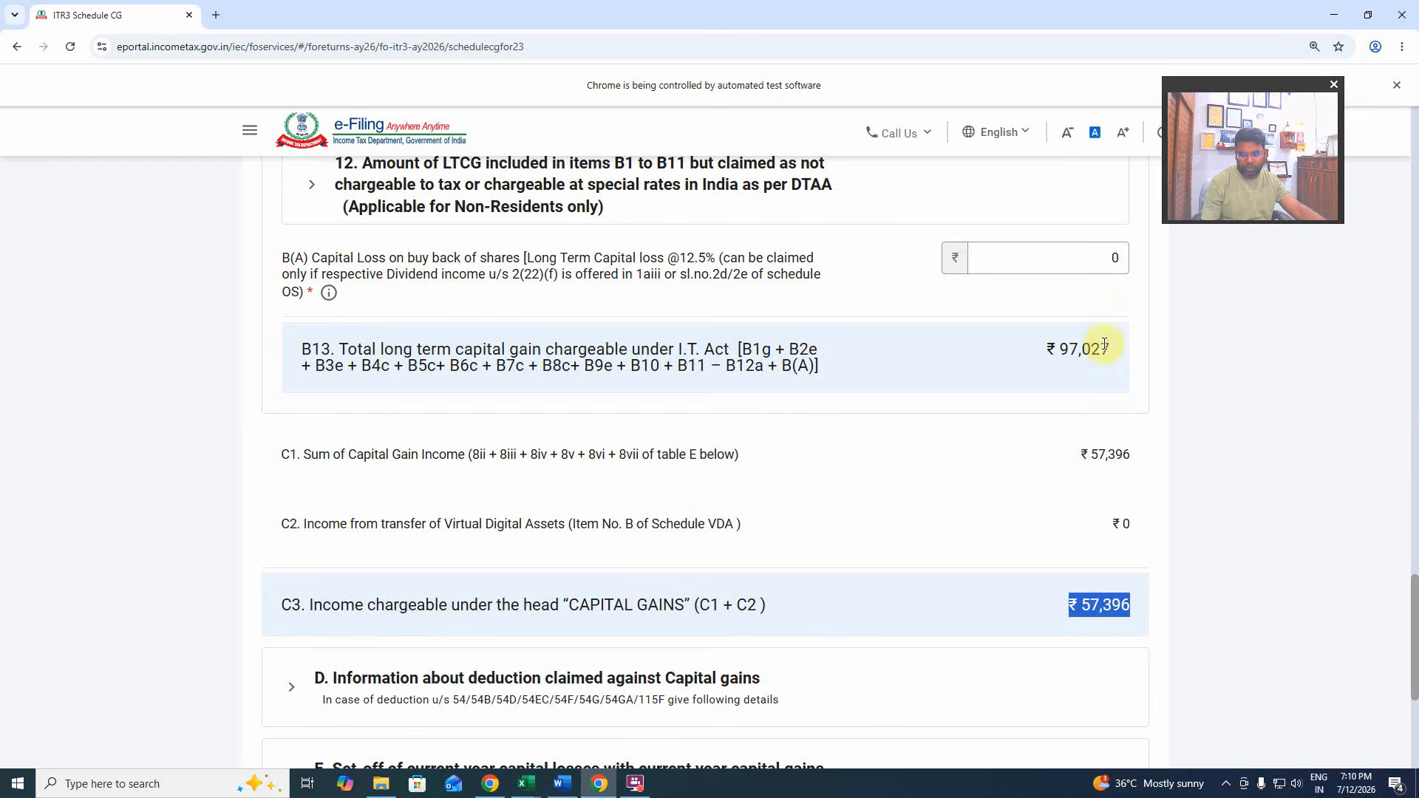
scroll(959, 551, "up", 15)
scroll(974, 551, "down", 5)
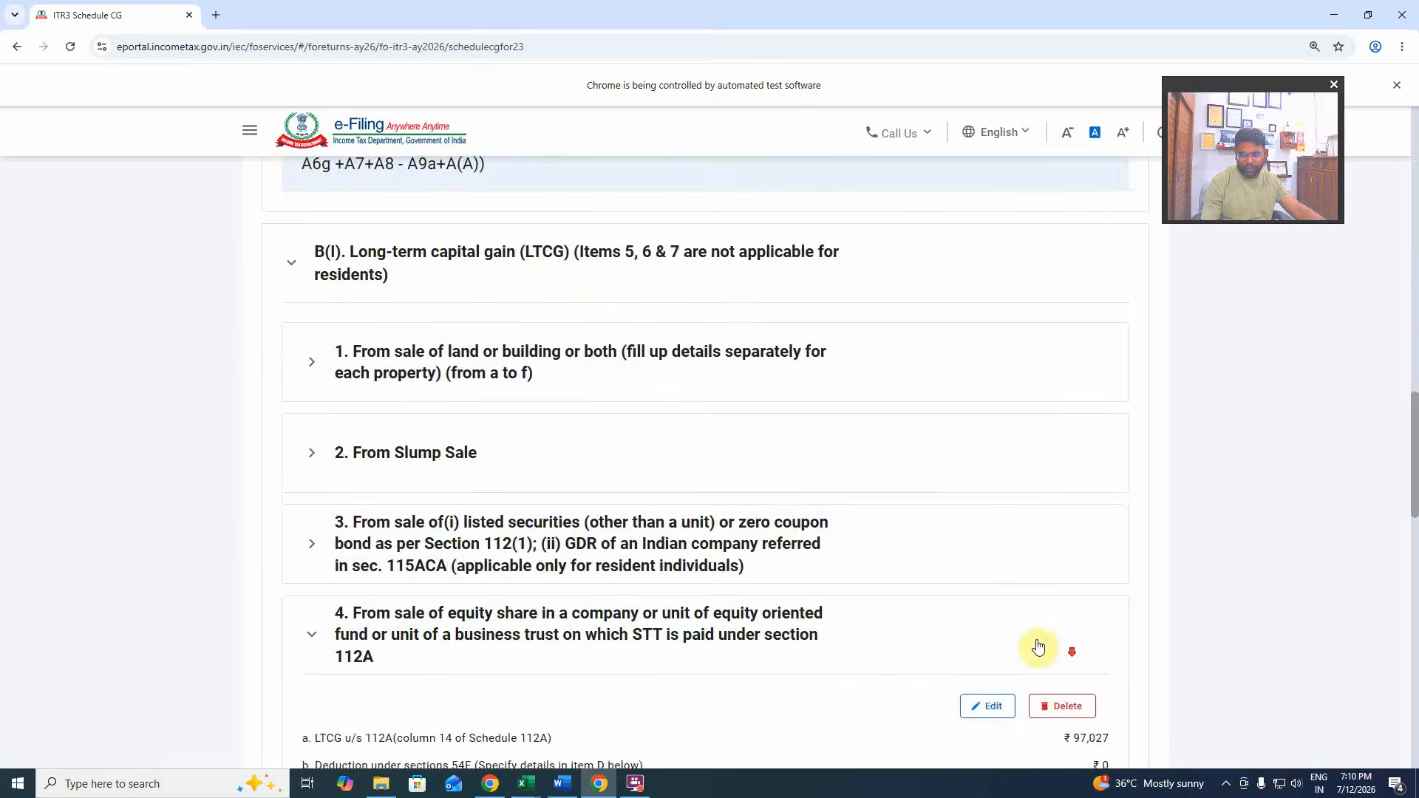
scroll(1030, 643, "down", 12)
scroll(998, 570, "up", 3)
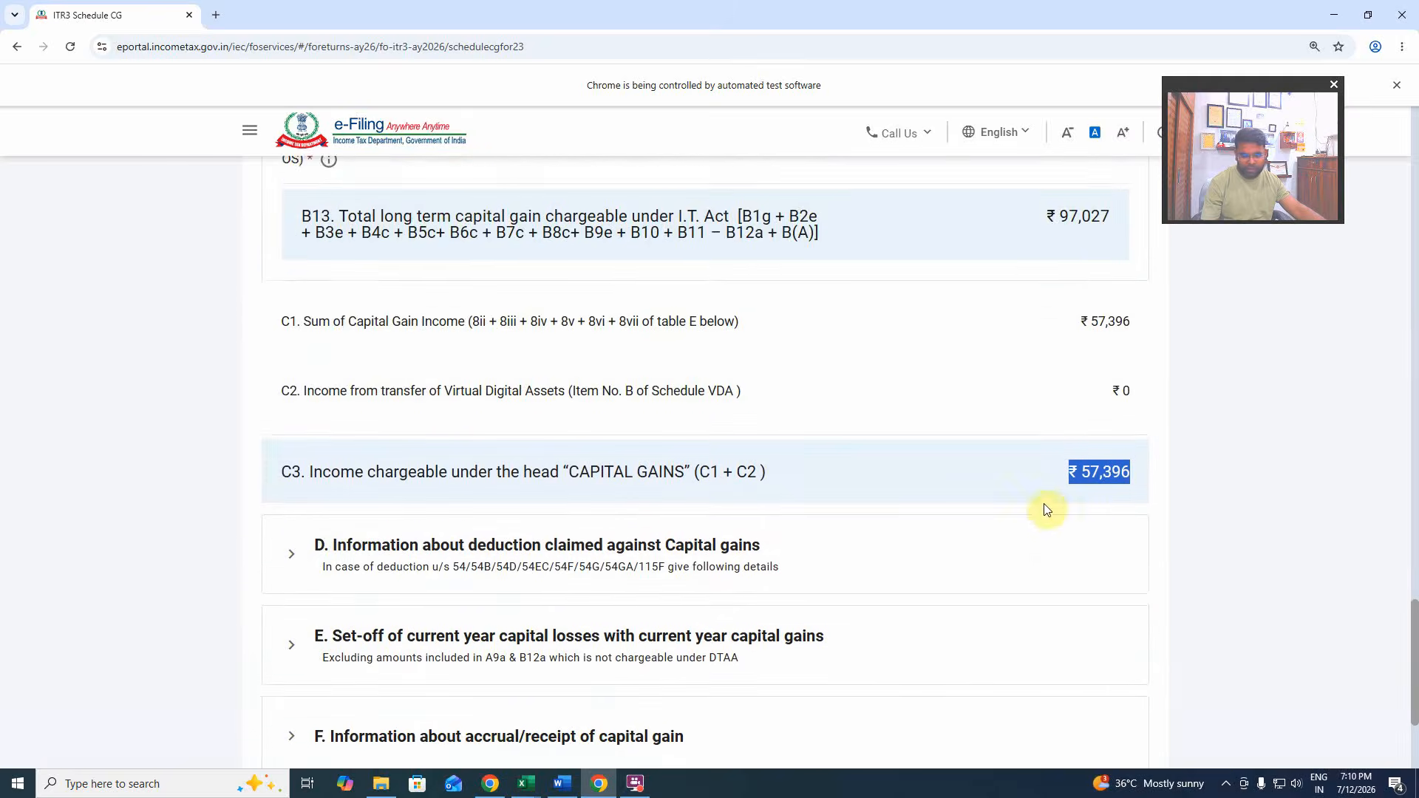
scroll(798, 532, "down", 3)
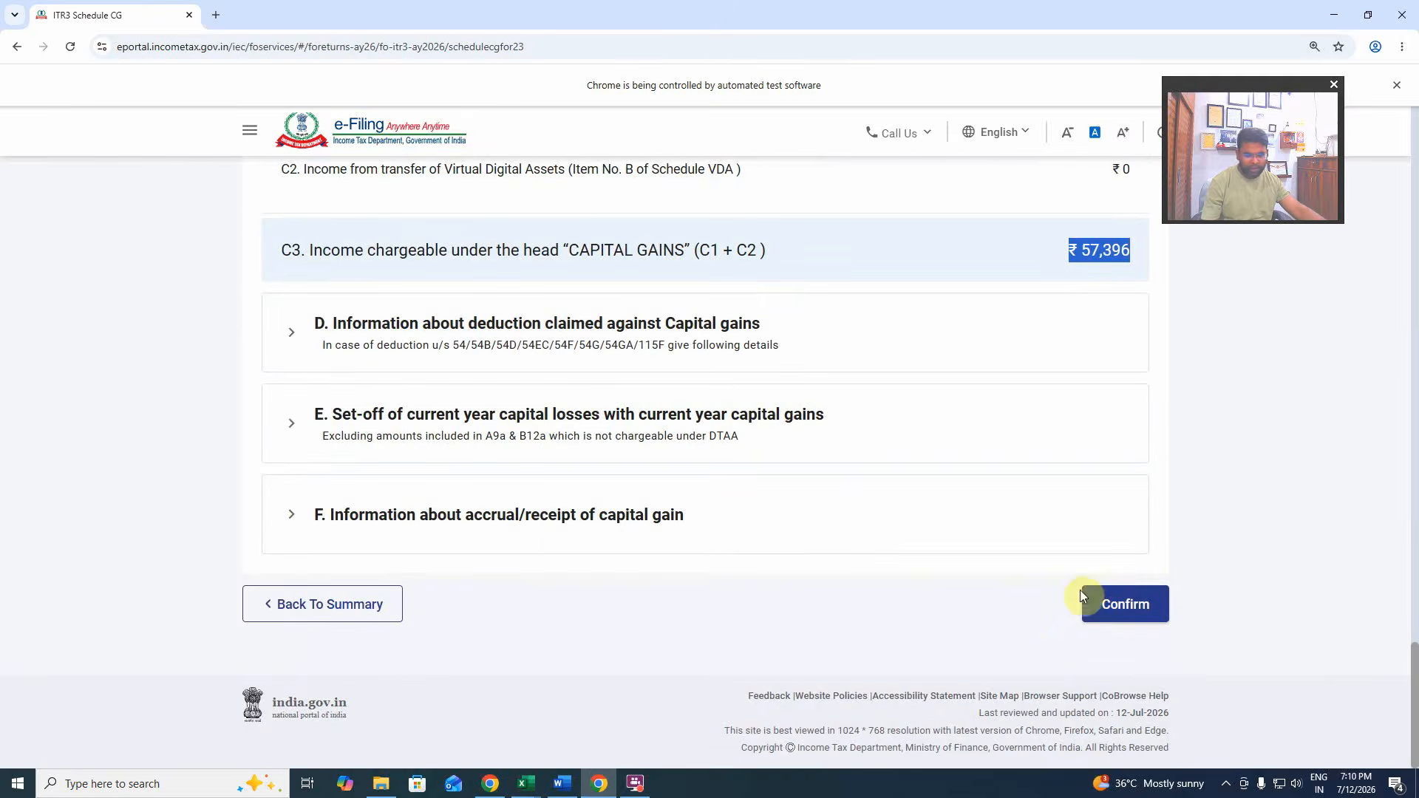
left_click(1148, 603)
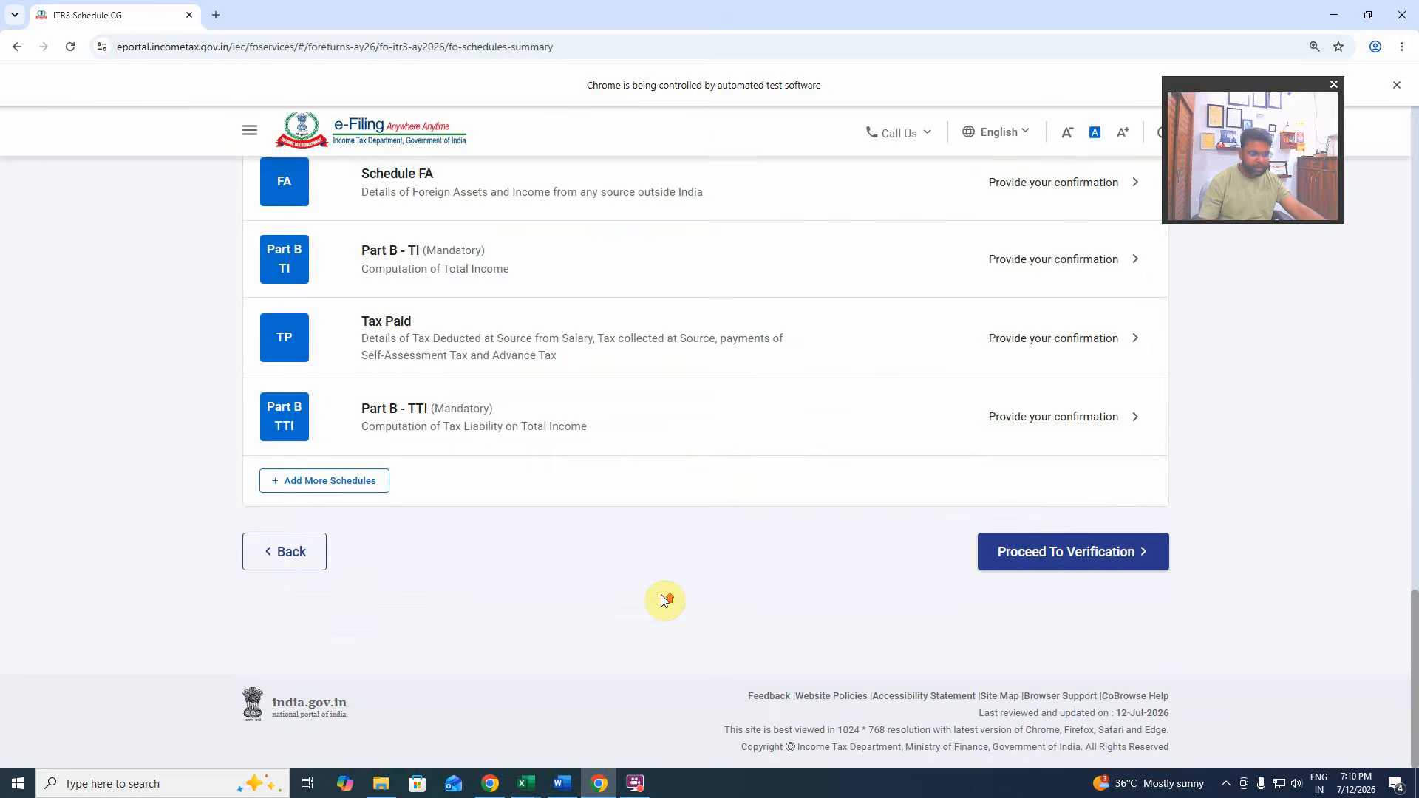
Open Schedule VDA, acknowledge the section 234C notice and start a new virtual digital asset transfer entry.
scroll(661, 600, "up", 8)
scroll(612, 576, "up", 4)
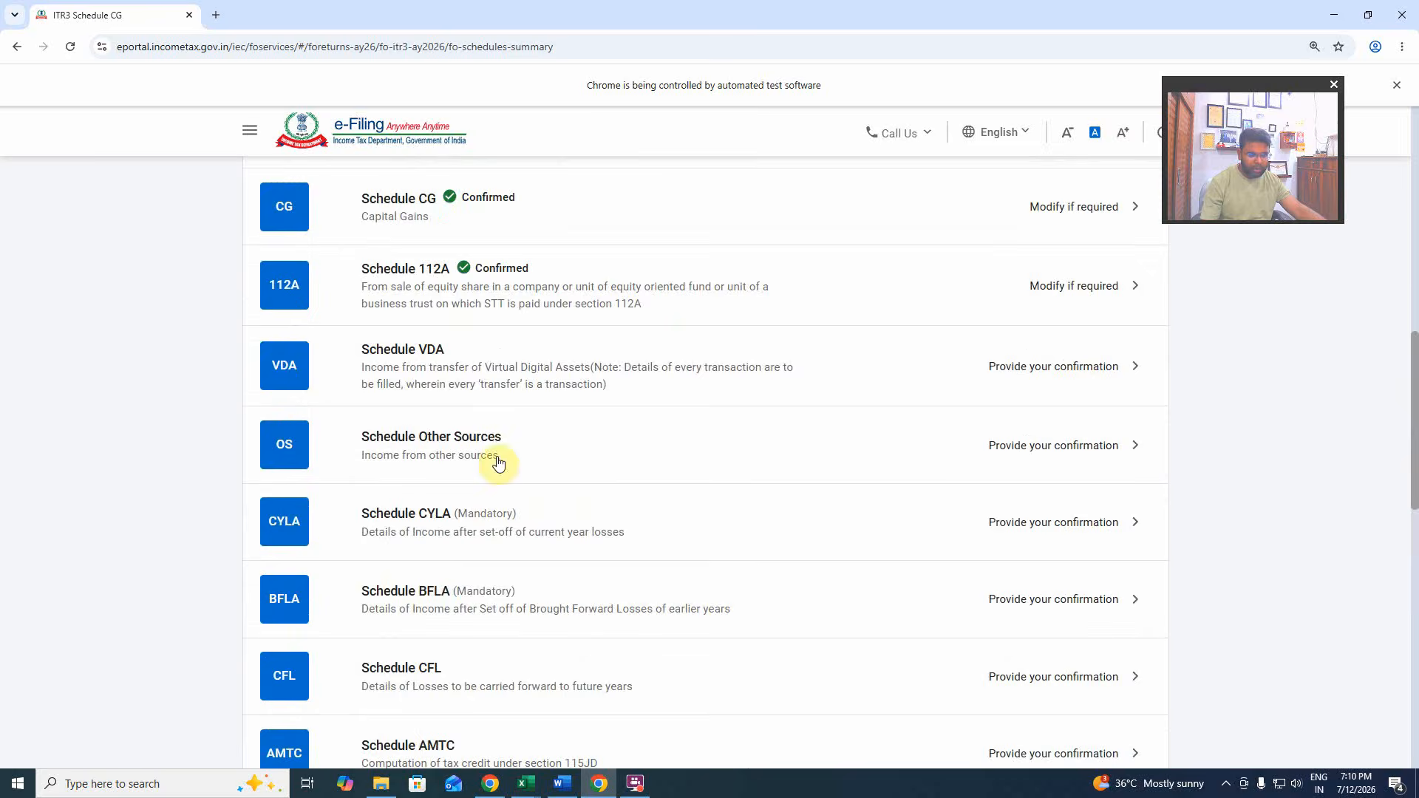
scroll(480, 389, "up", 2)
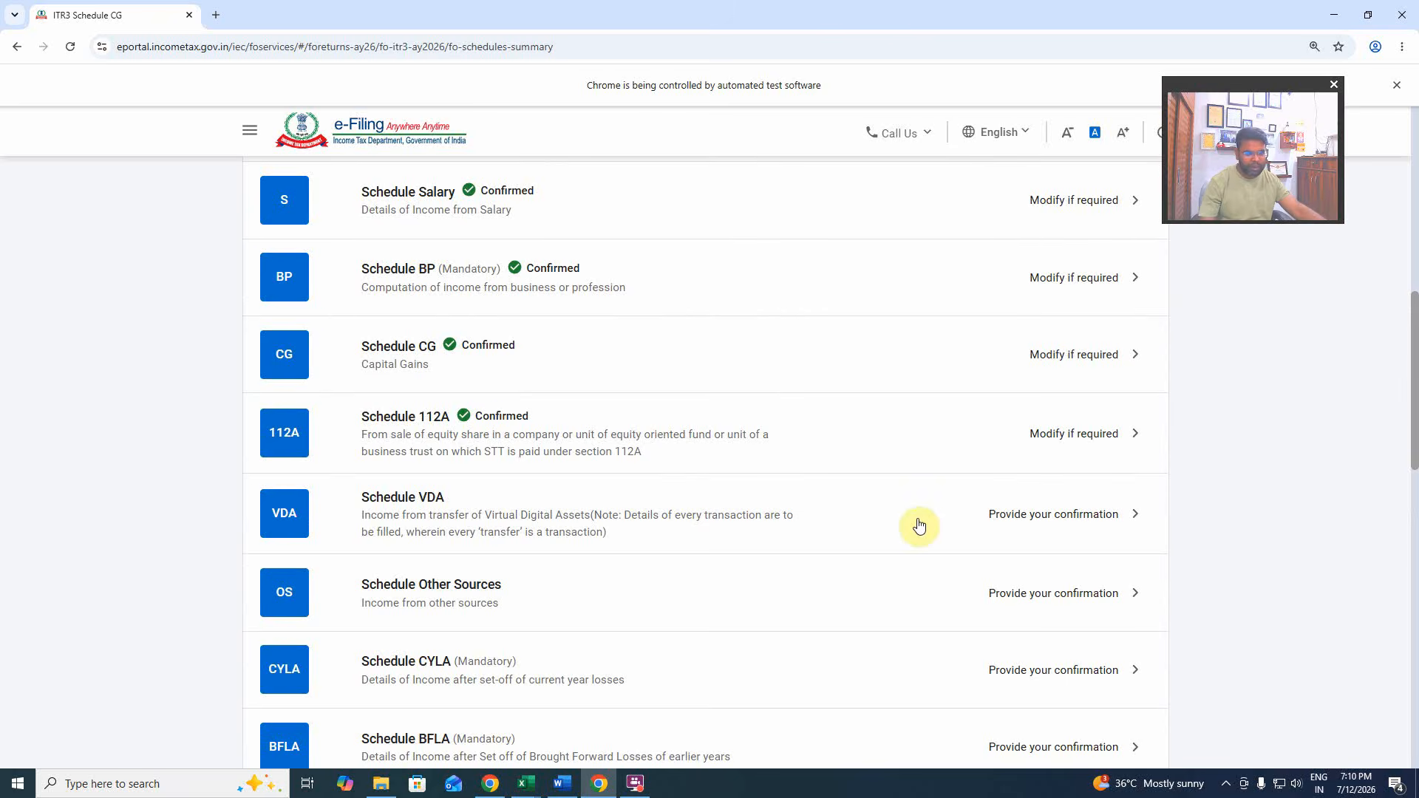
left_click(1040, 516)
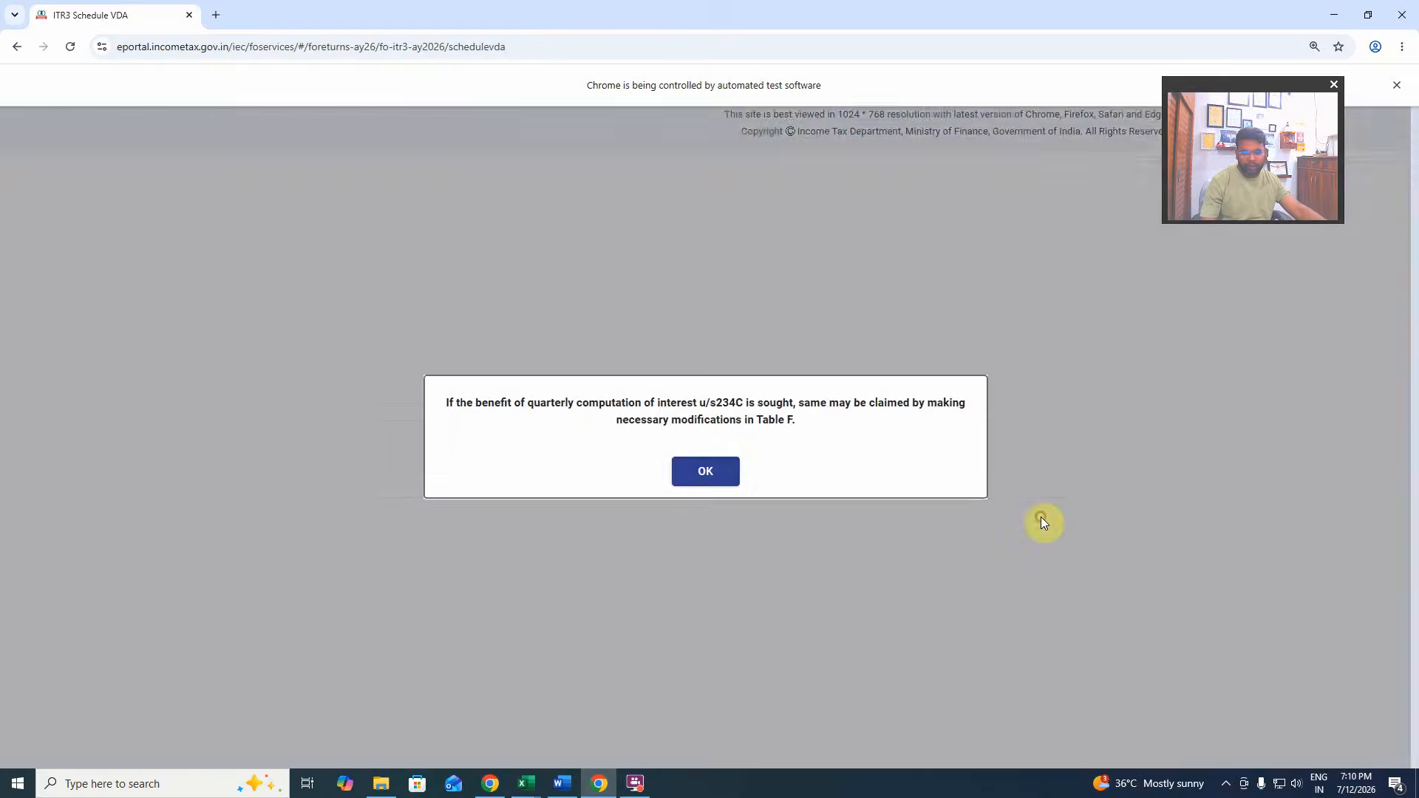
left_click(717, 475)
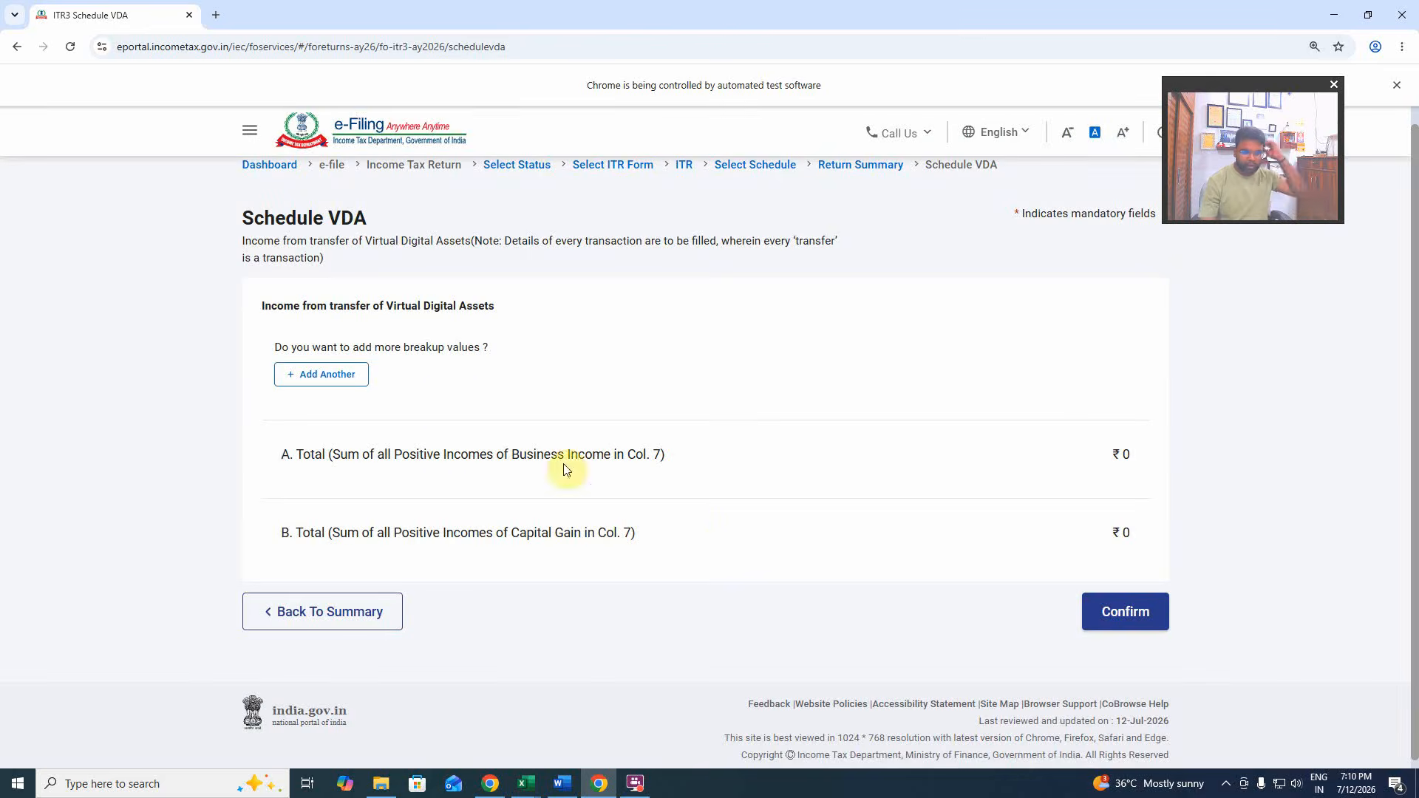
left_click(329, 379)
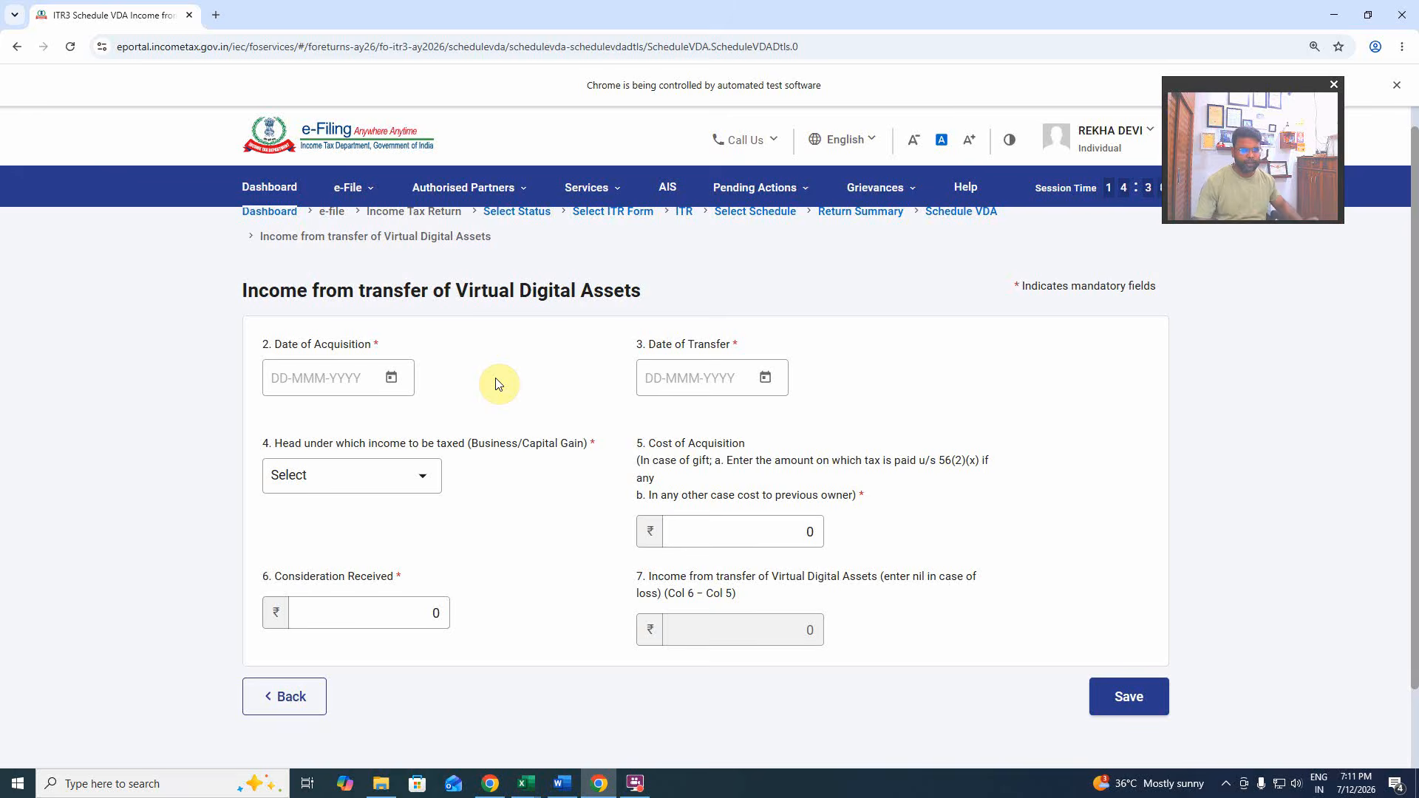
Set the entry's date of acquisition to 01-Apr-2025 and its date of transfer to 31-Mar-2026.
left_click(318, 382)
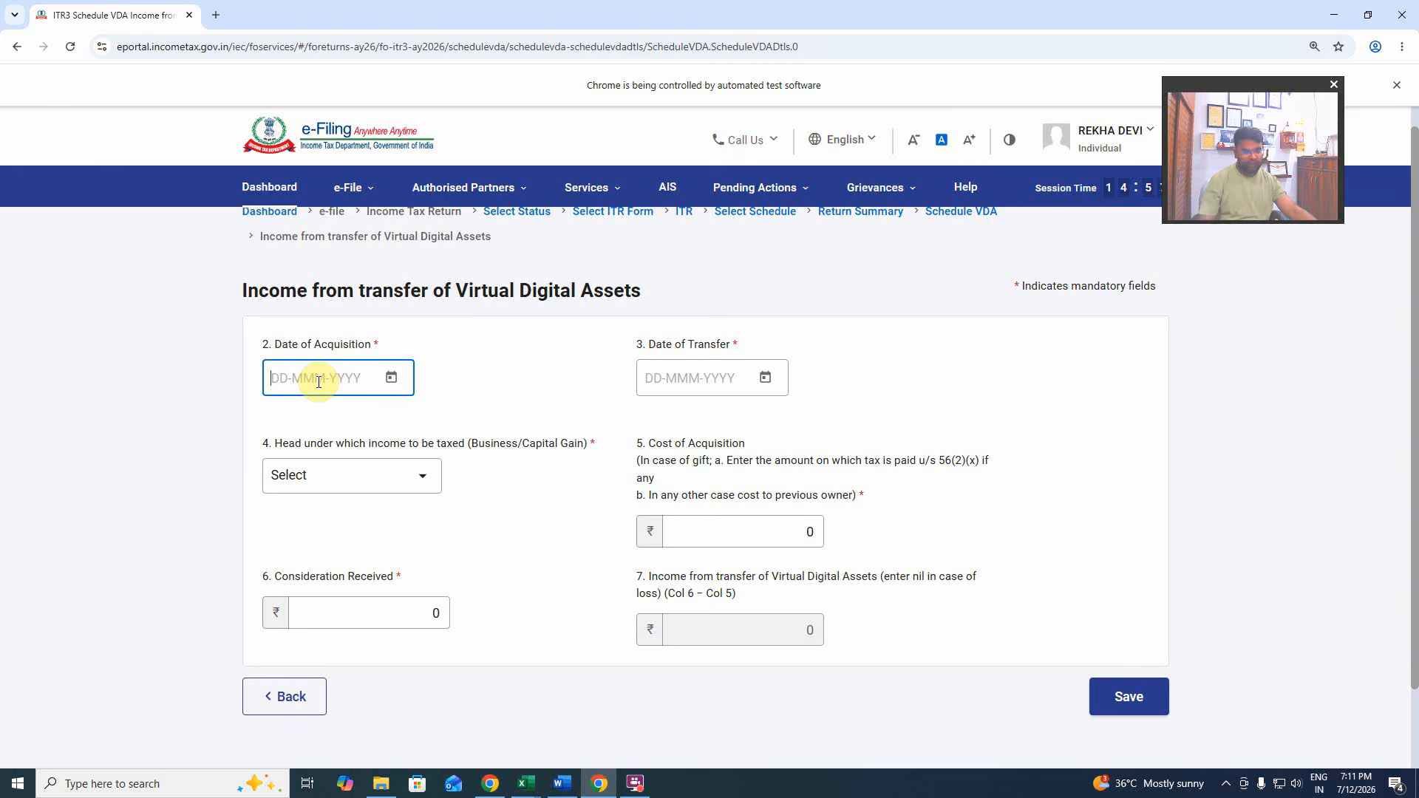
type("01")
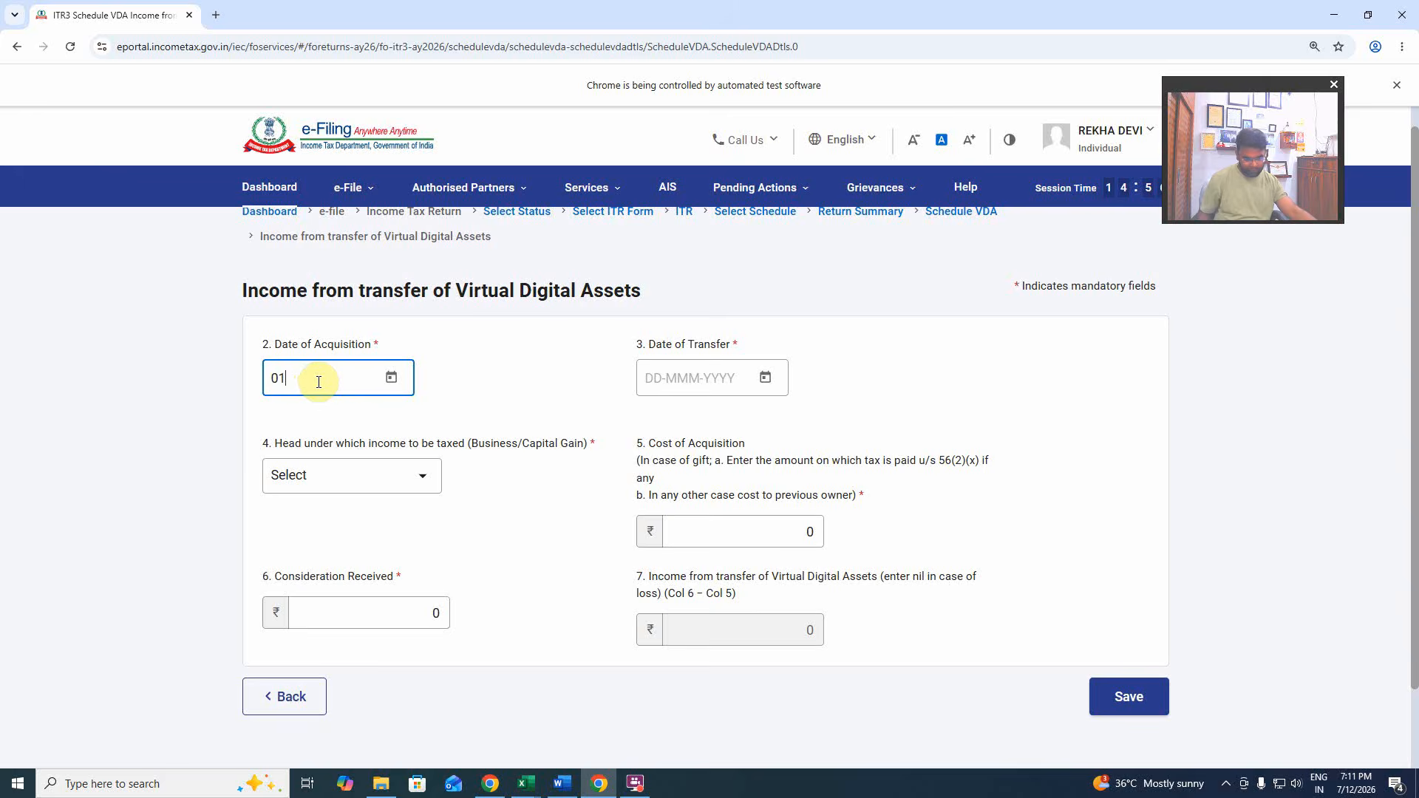
type("-04-2025")
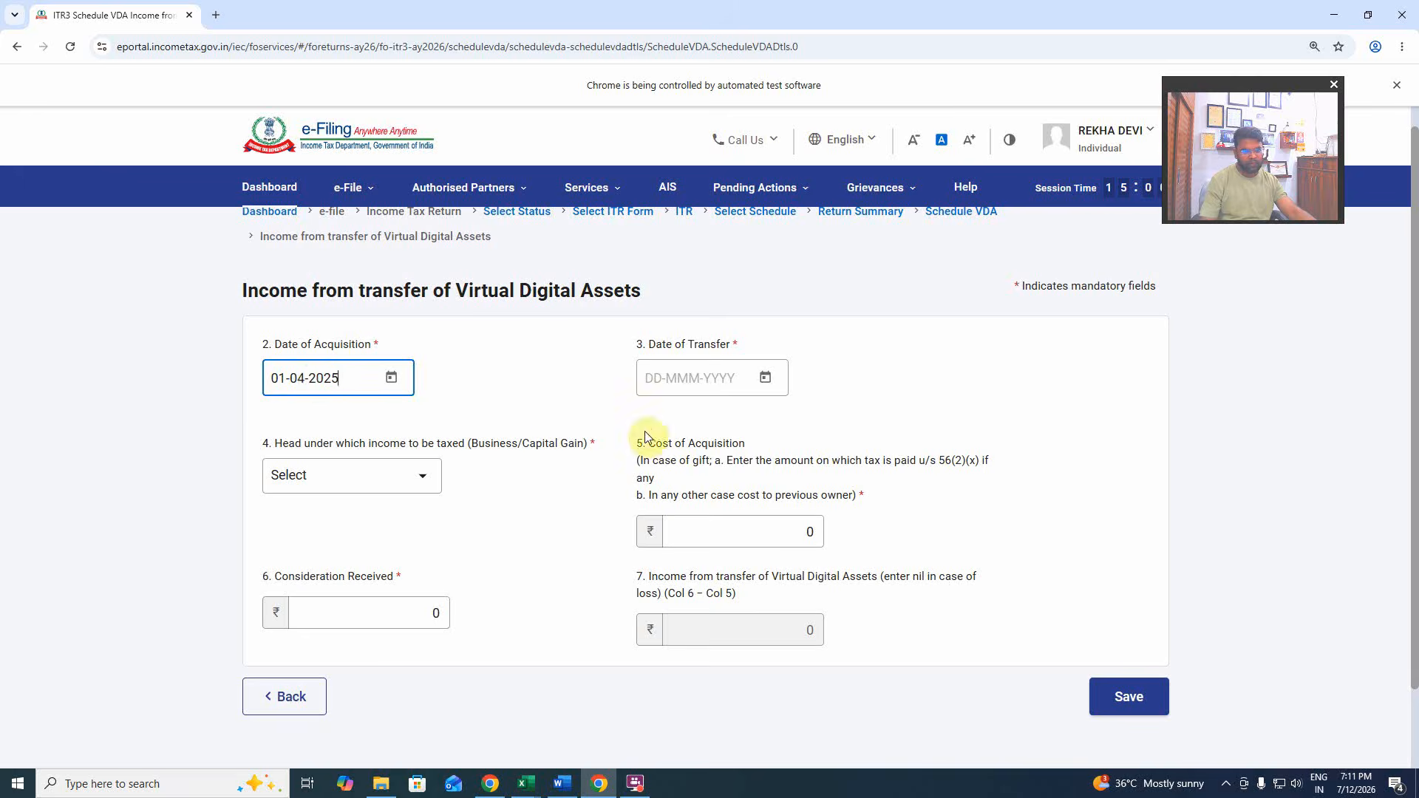
left_click(558, 400)
left_click(702, 381)
type("31-03-2")
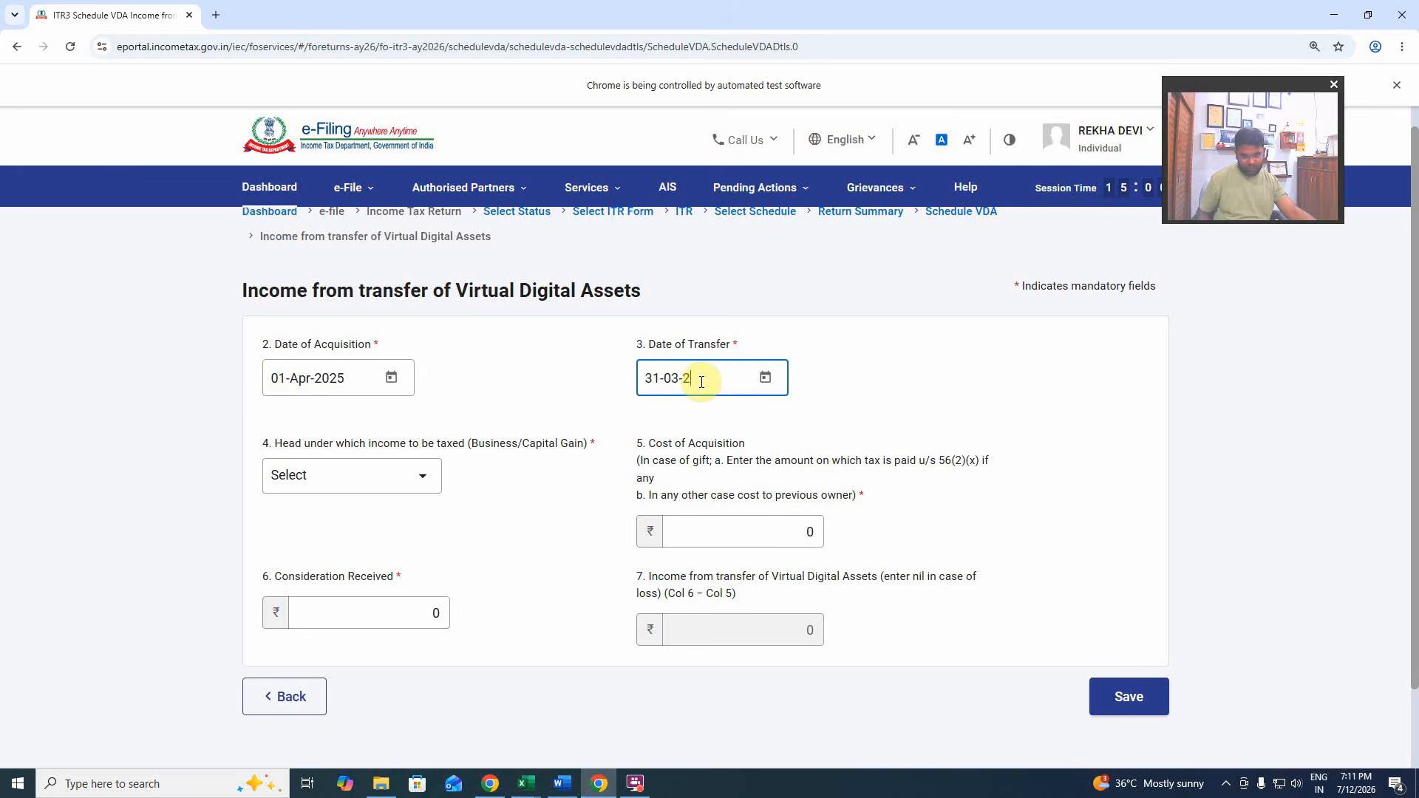
type("026")
left_click(484, 407)
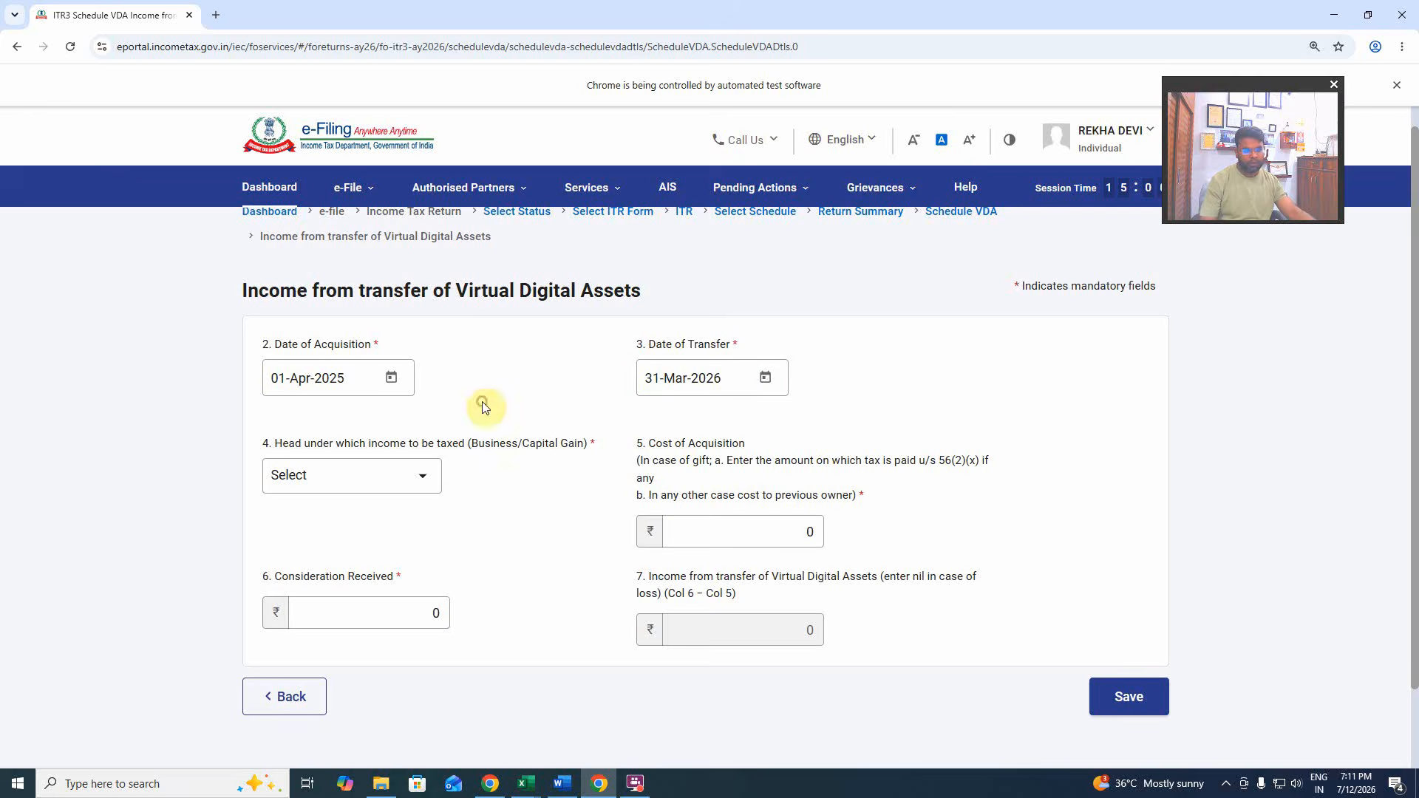
Choose Capital Gain as the head under which the income is taxed and enter 34155 as the cost of acquisition.
left_click(401, 478)
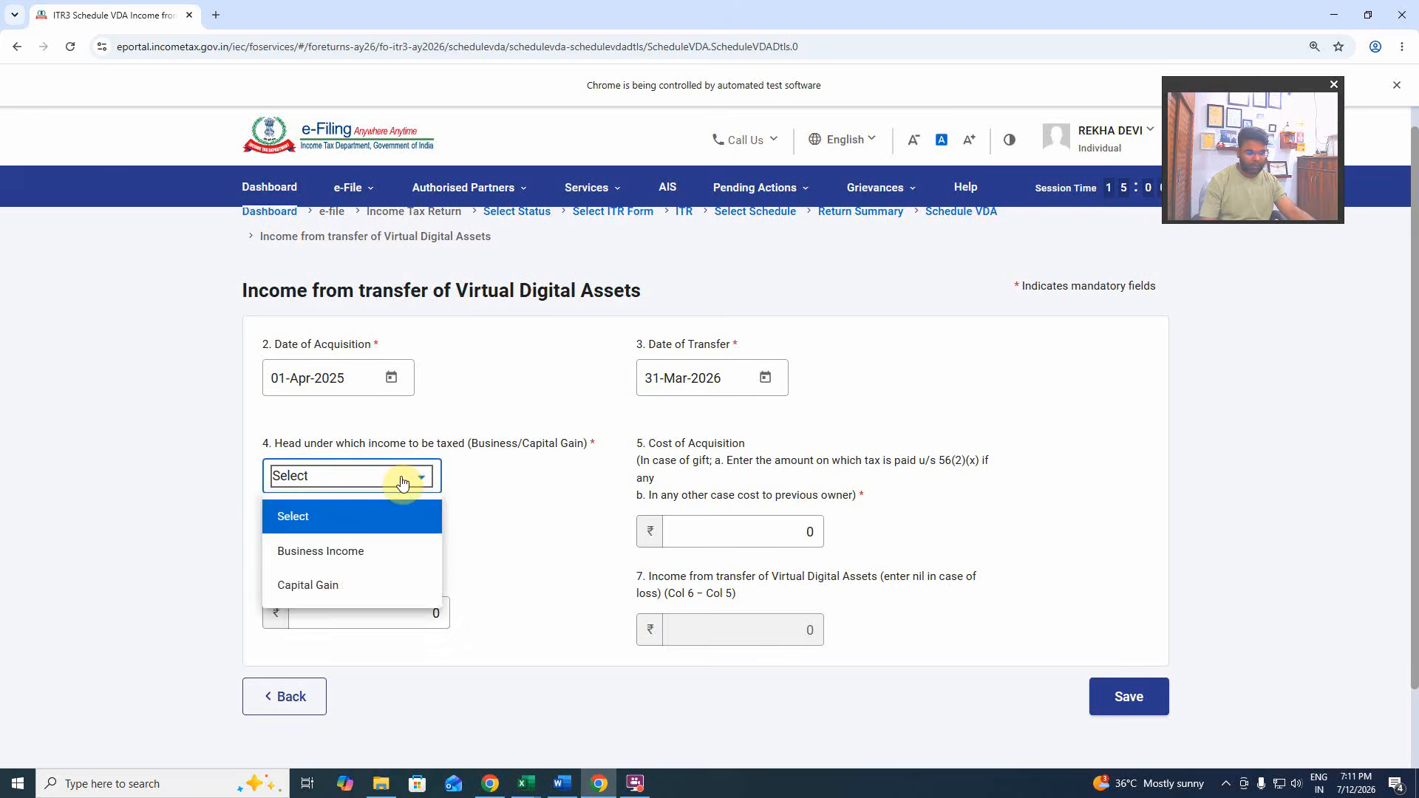
left_click(348, 582)
left_click(700, 532)
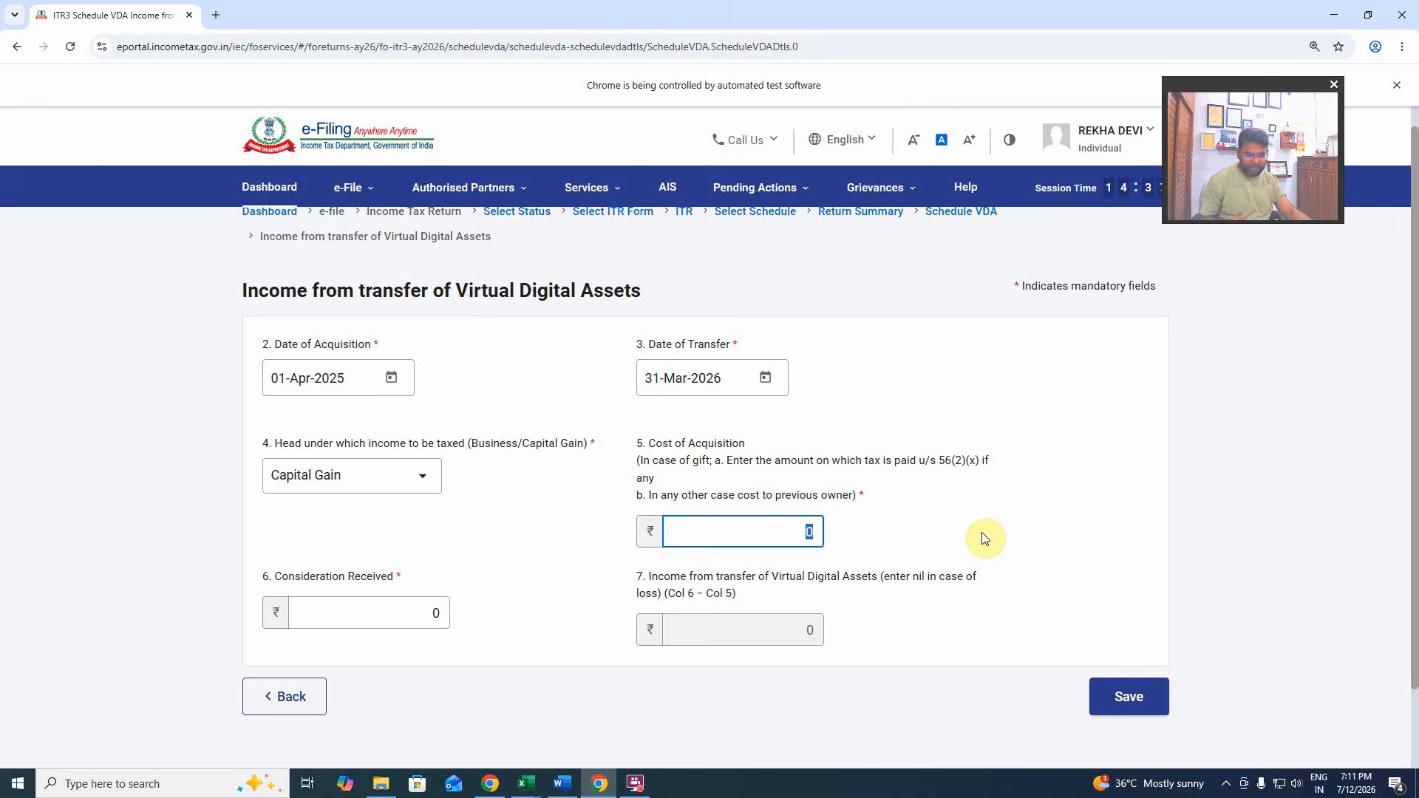
type("34")
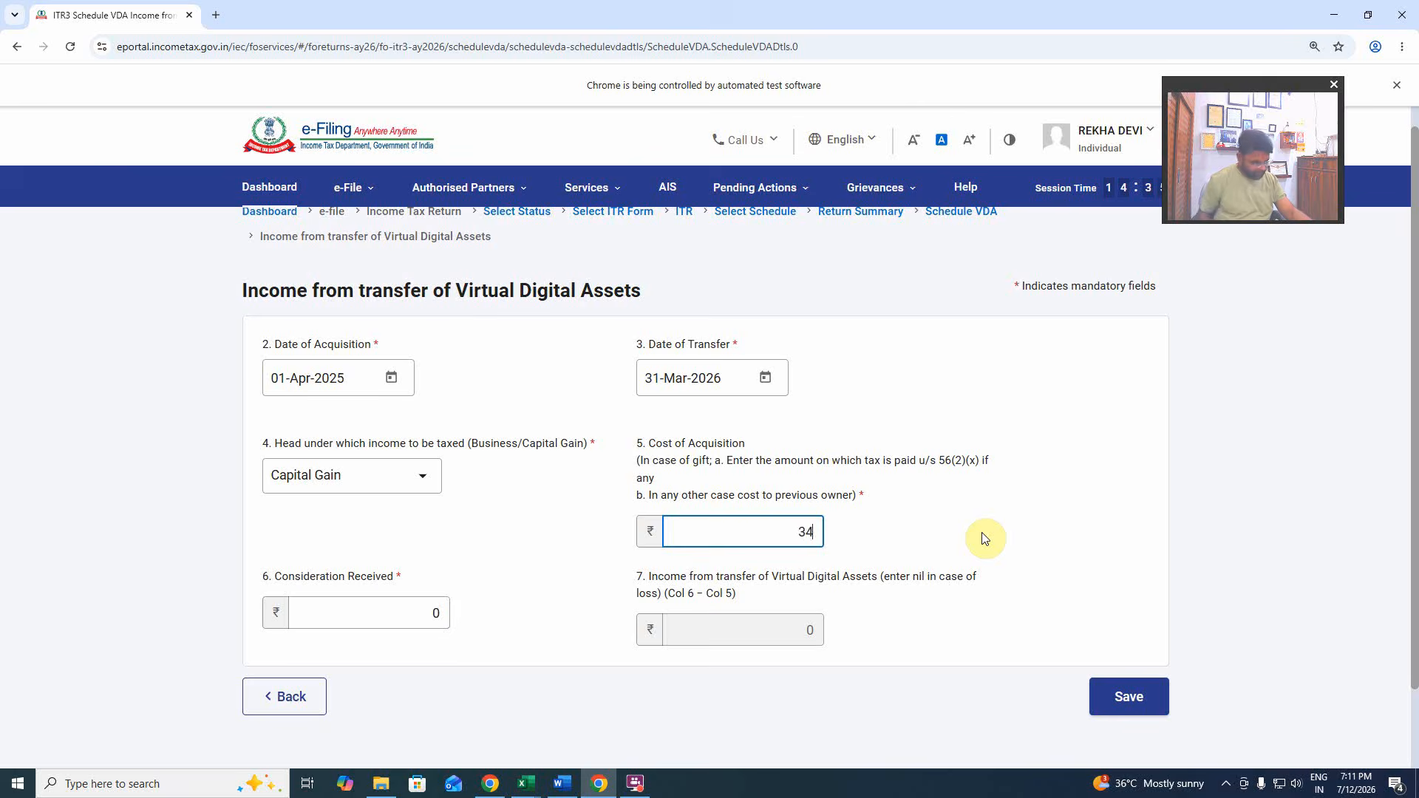
type("155")
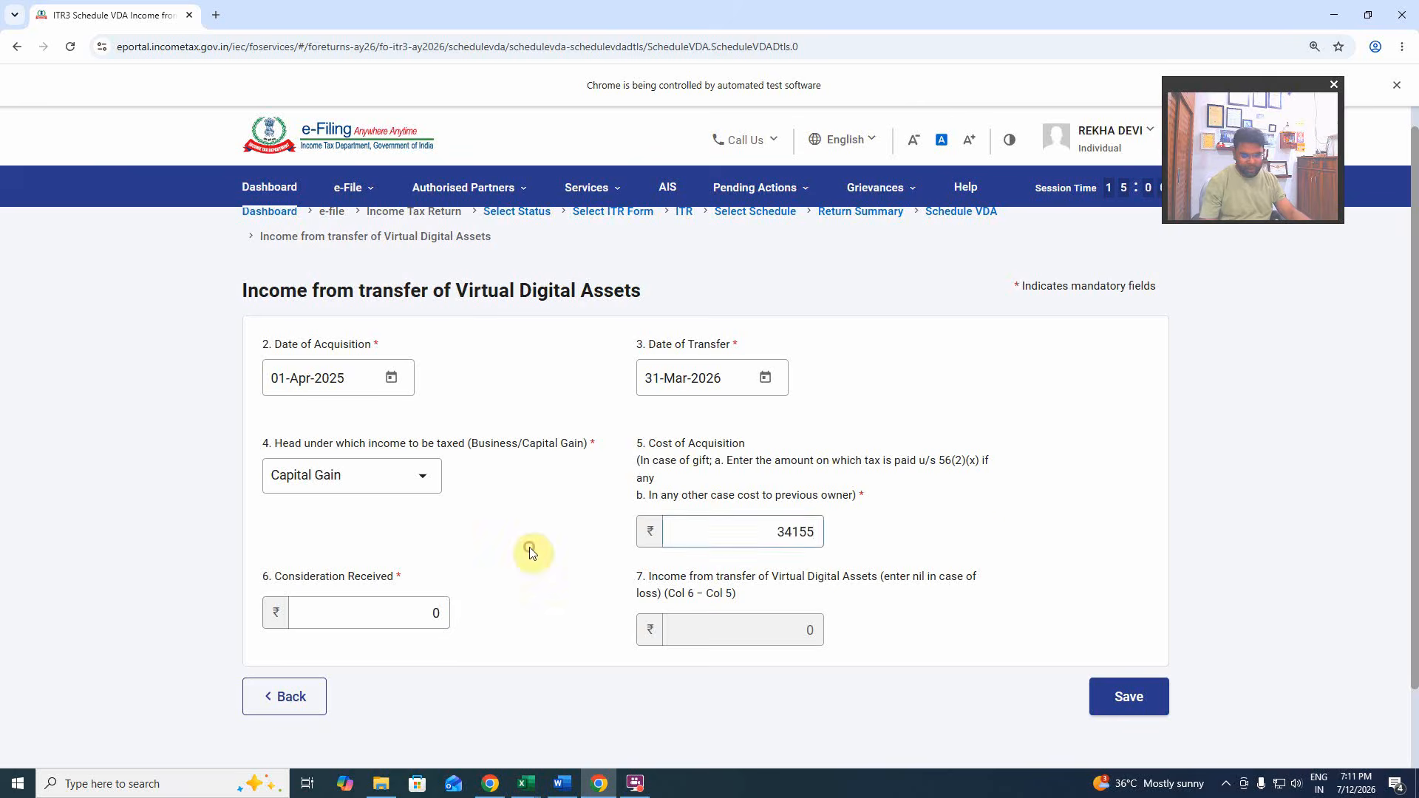
Enter 21189 as the consideration received and save the virtual digital asset entry.
left_click(373, 608)
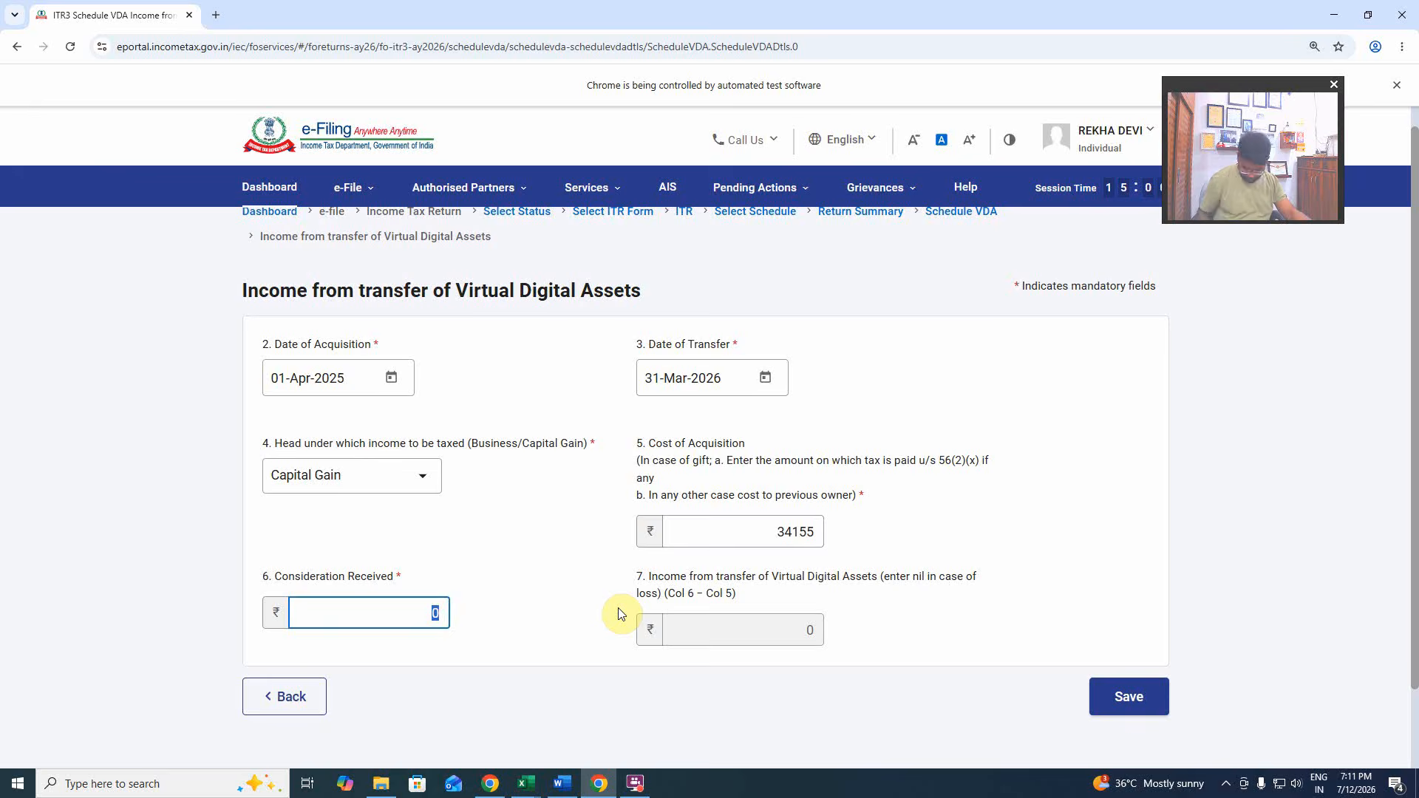
type("21189")
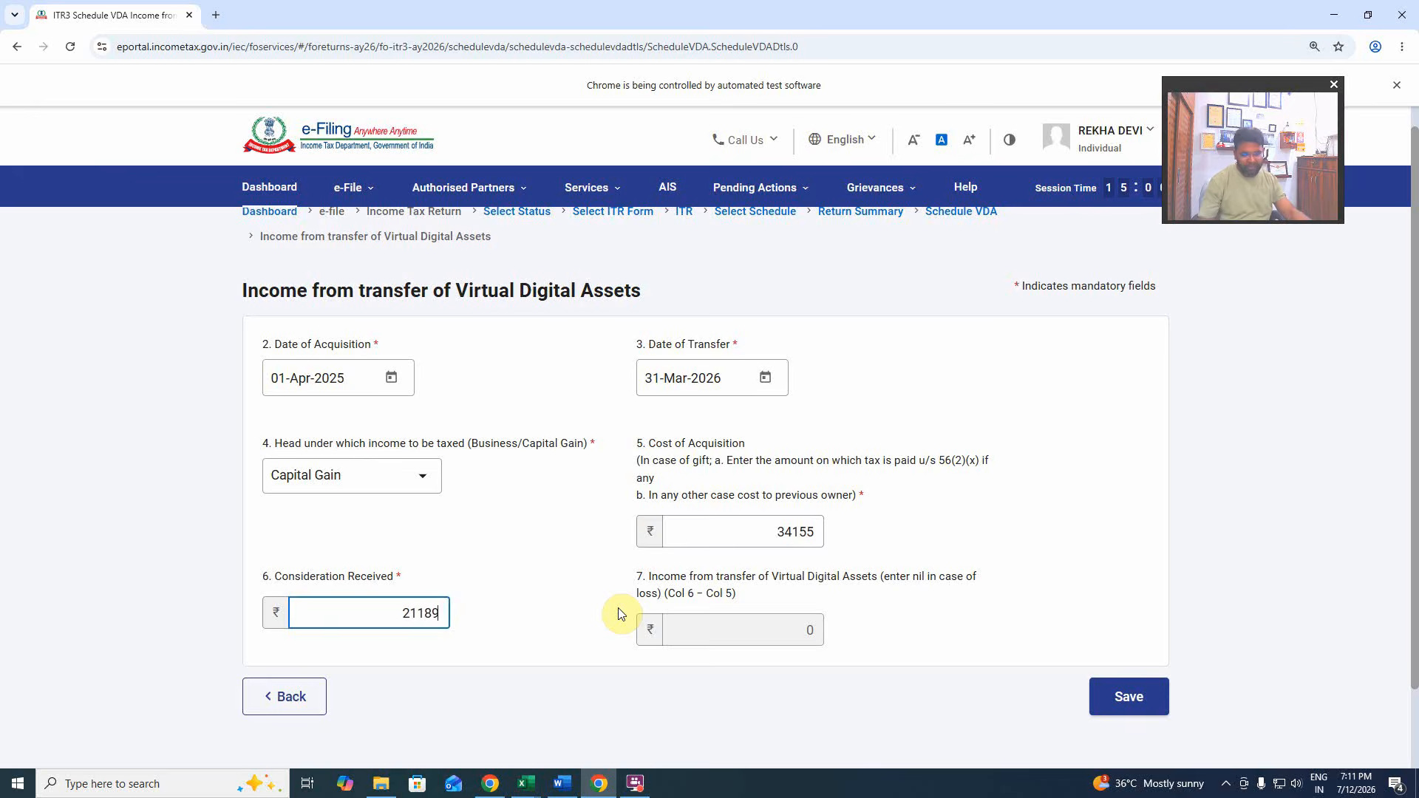
left_click(618, 608)
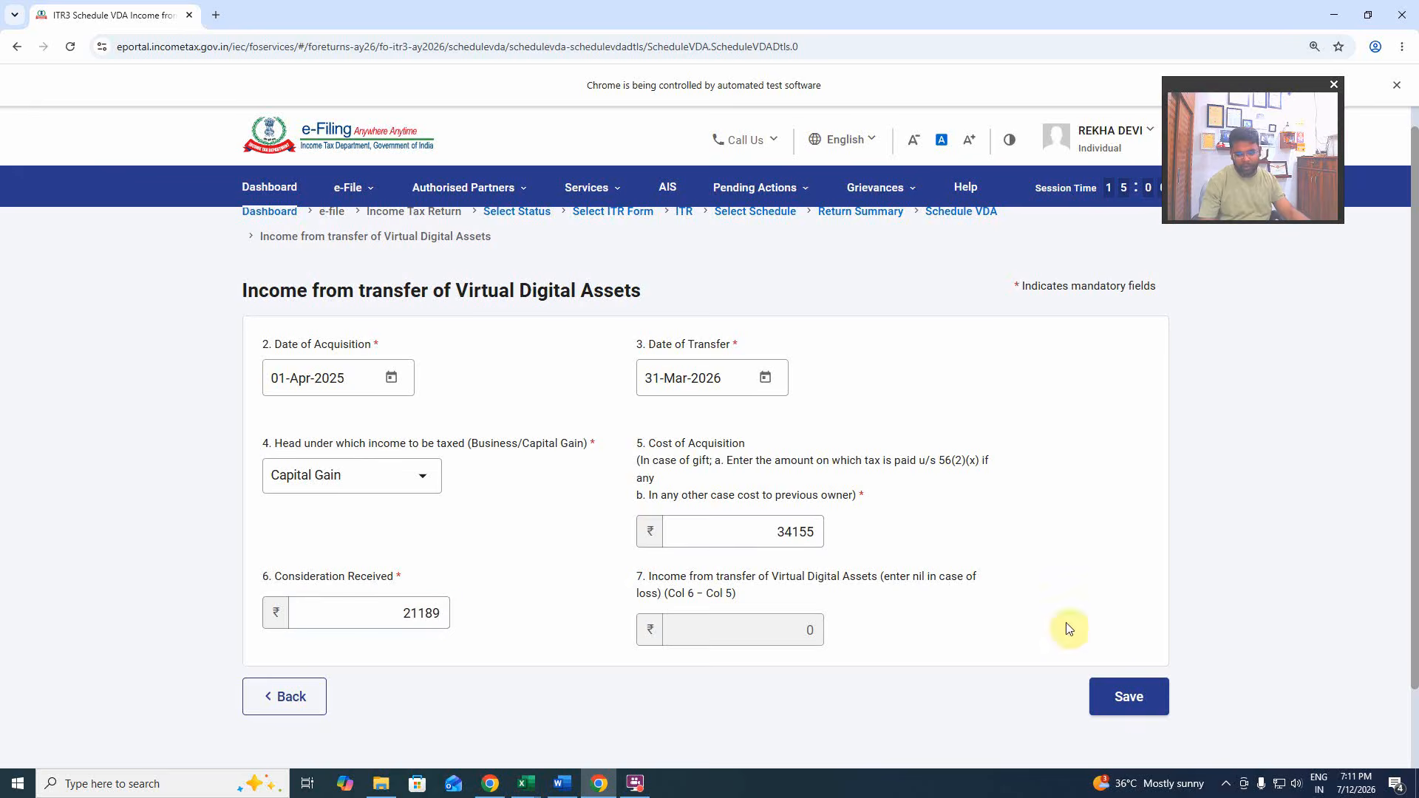
left_click(1121, 698)
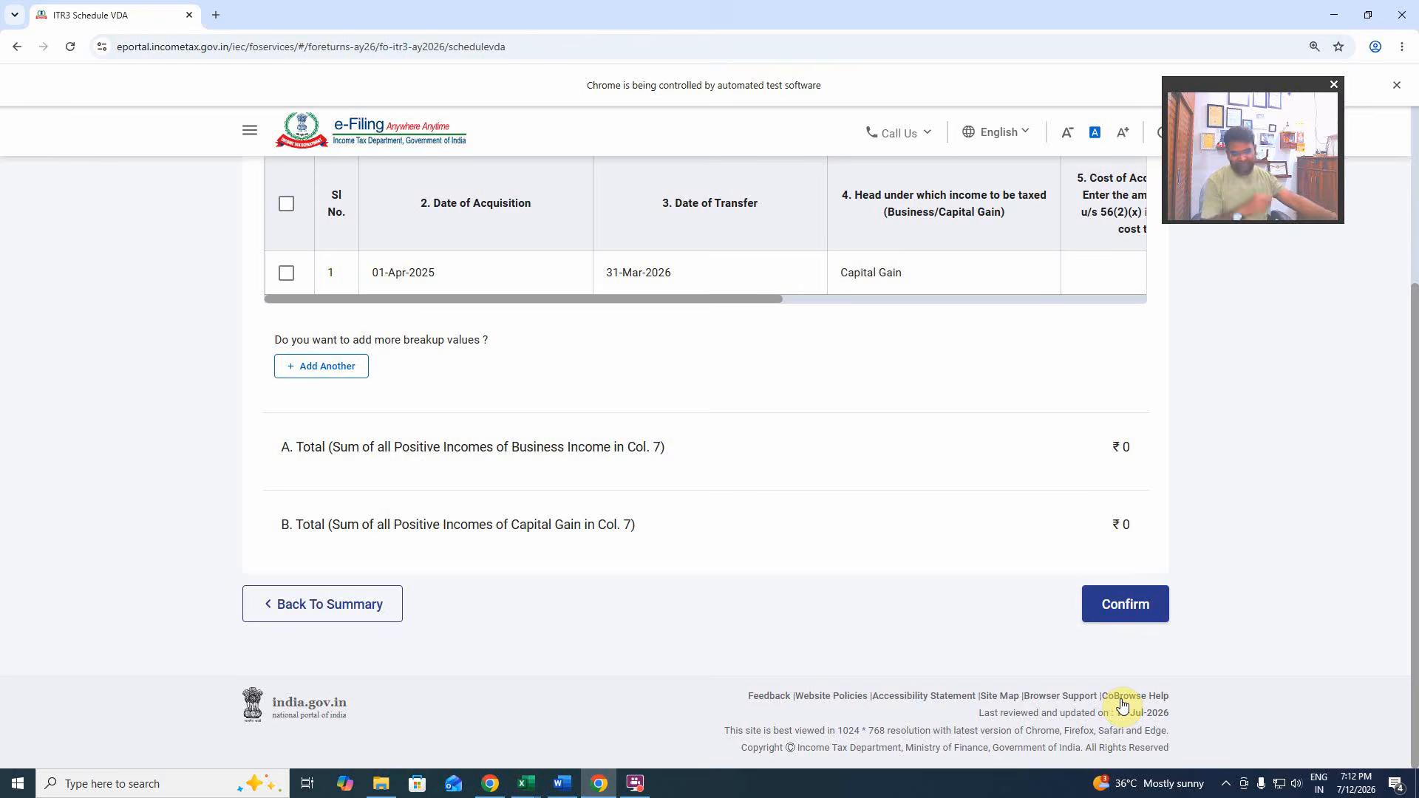
Review the cost, consideration and income columns of the saved transfer entry and confirm Schedule VDA.
scroll(967, 564, "up", 3)
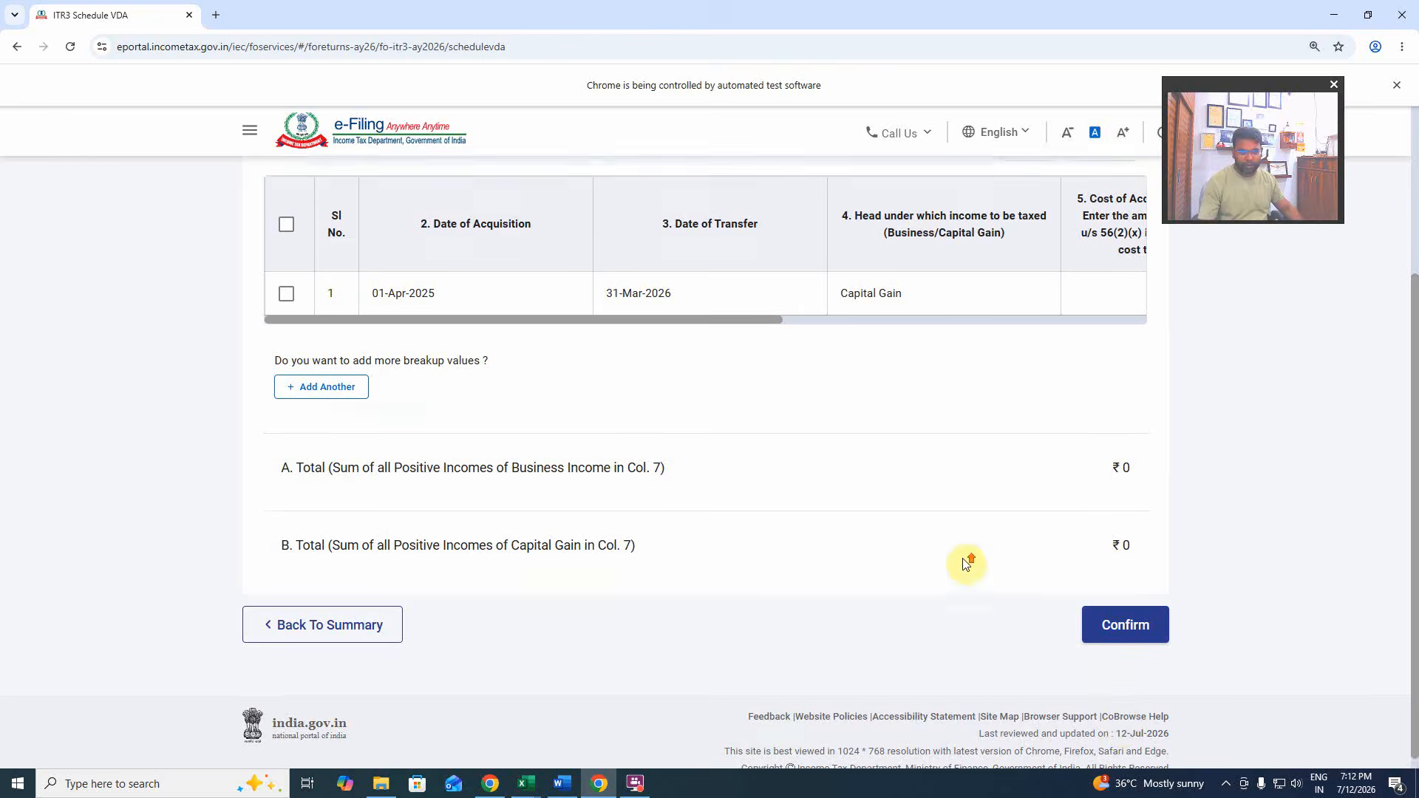
left_click_drag(774, 521, 985, 553)
scroll(985, 553, "down", 3)
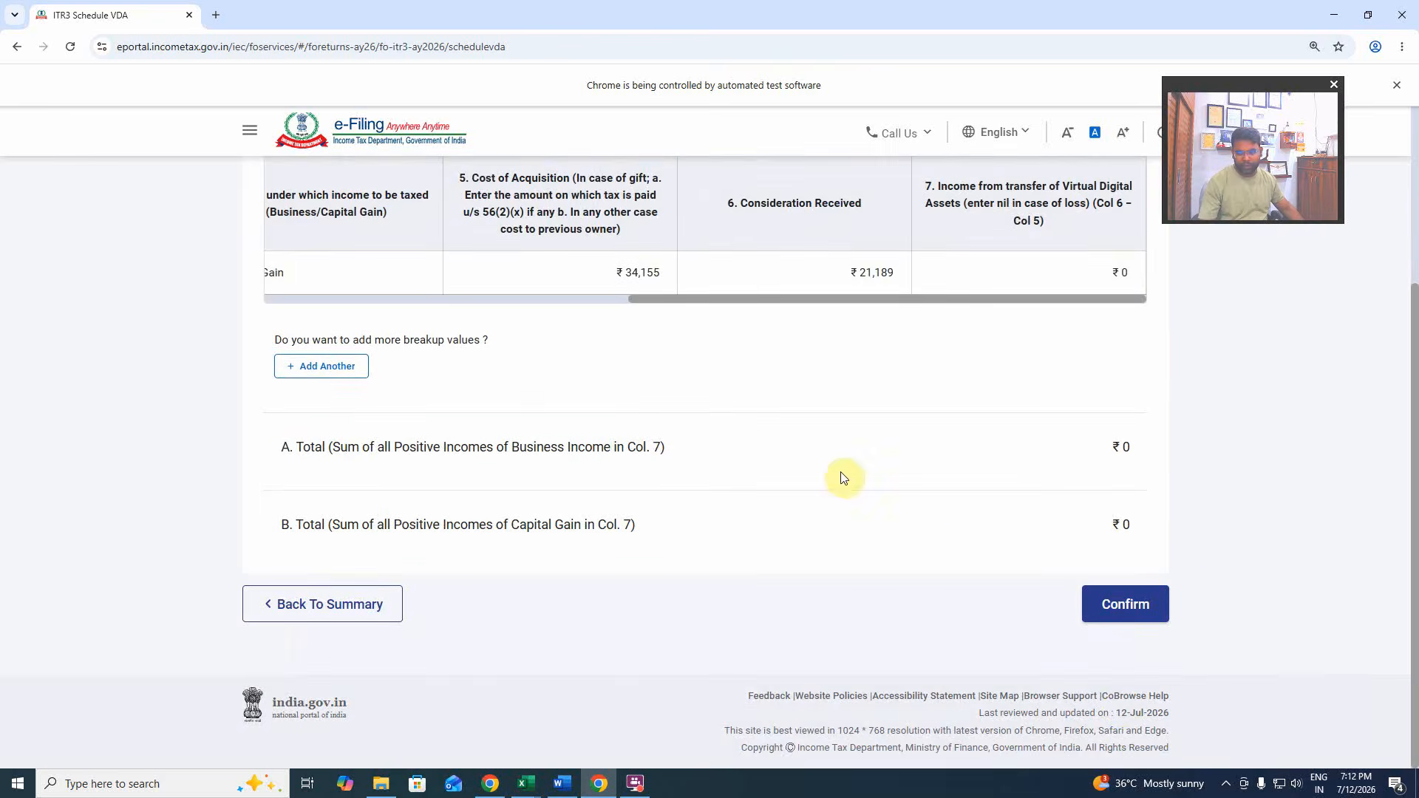
left_click(1131, 602)
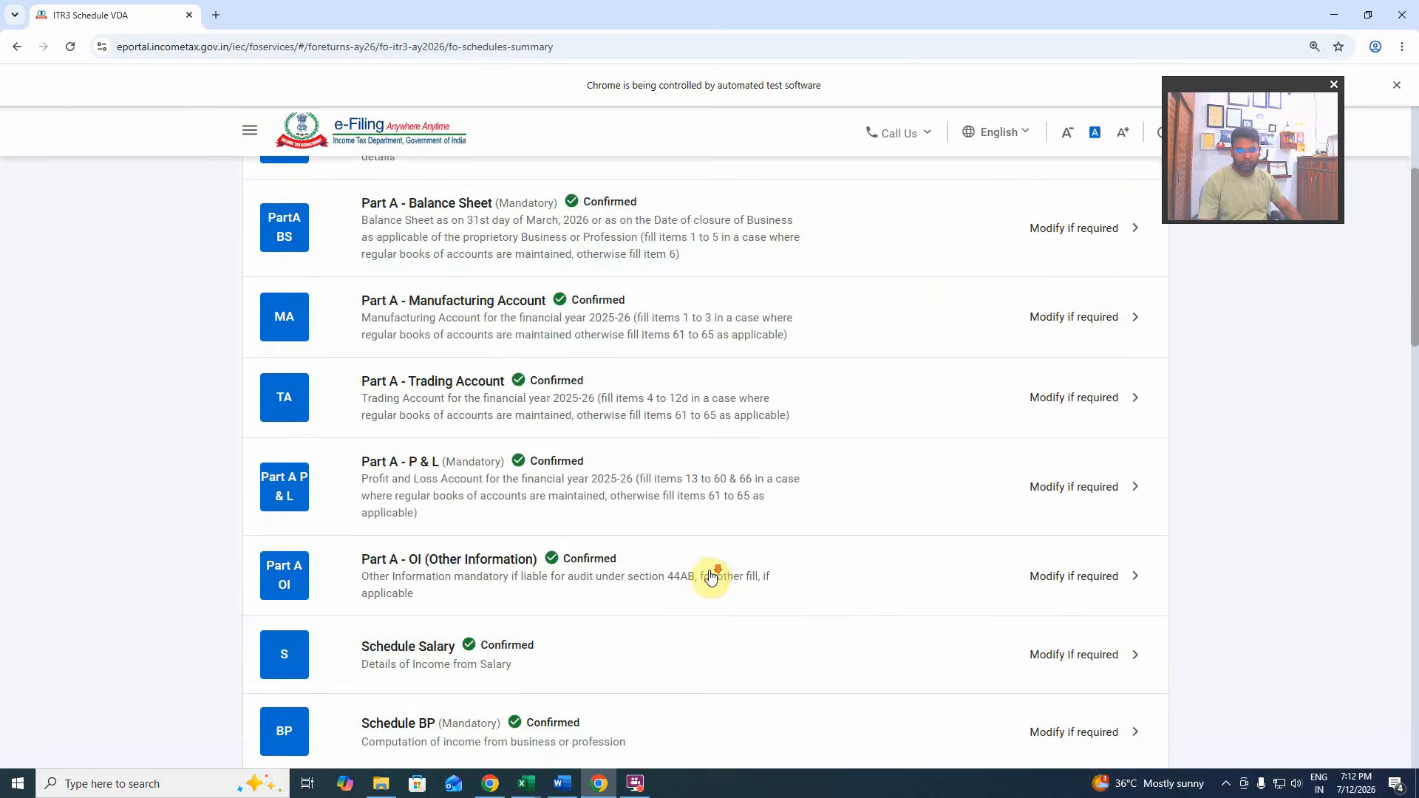
Reopen Schedule CG, acknowledge the section 234C notice and expand the information about accrual/receipt of capital gain to examine its quarterly table.
scroll(554, 473, "up", 1)
scroll(624, 456, "down", 6)
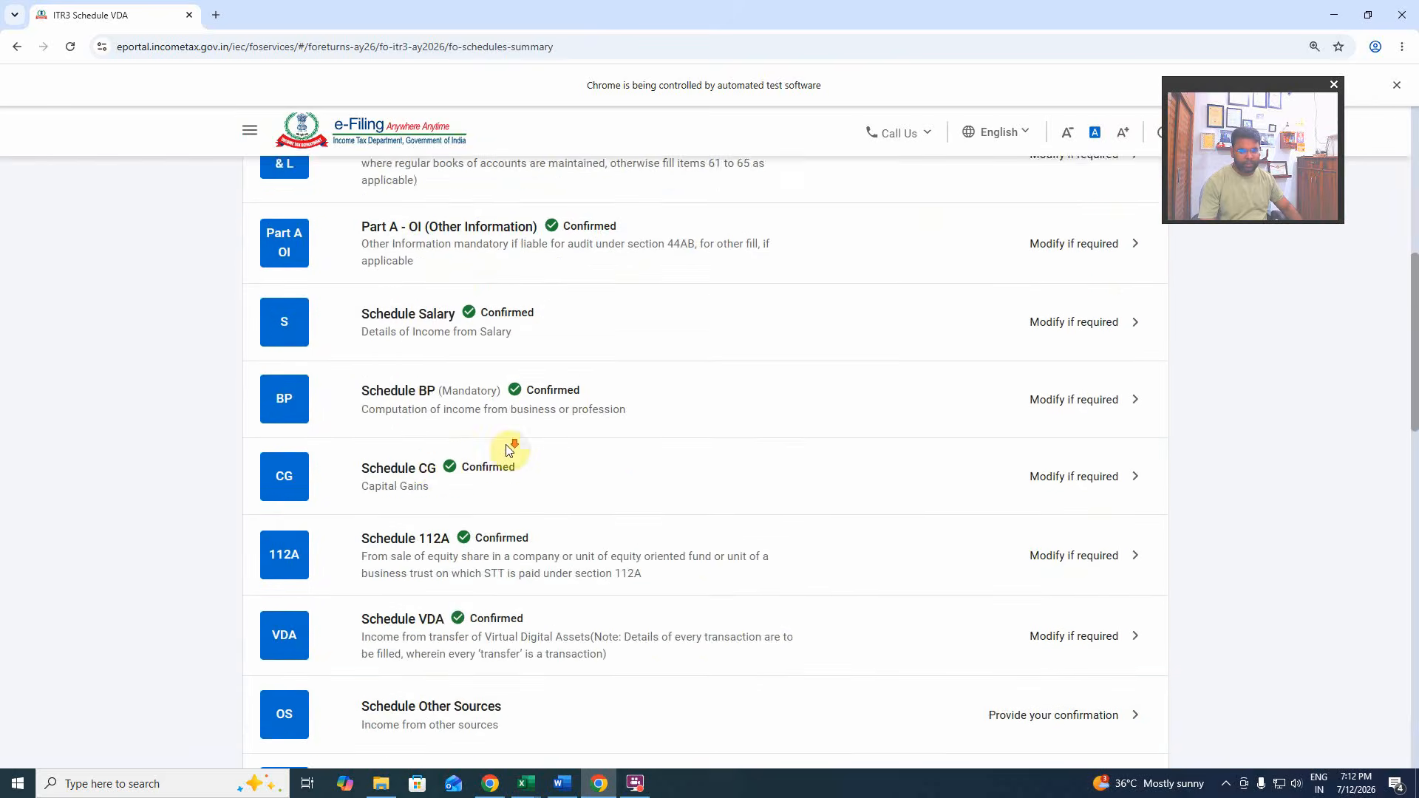
left_click(554, 453)
left_click(695, 471)
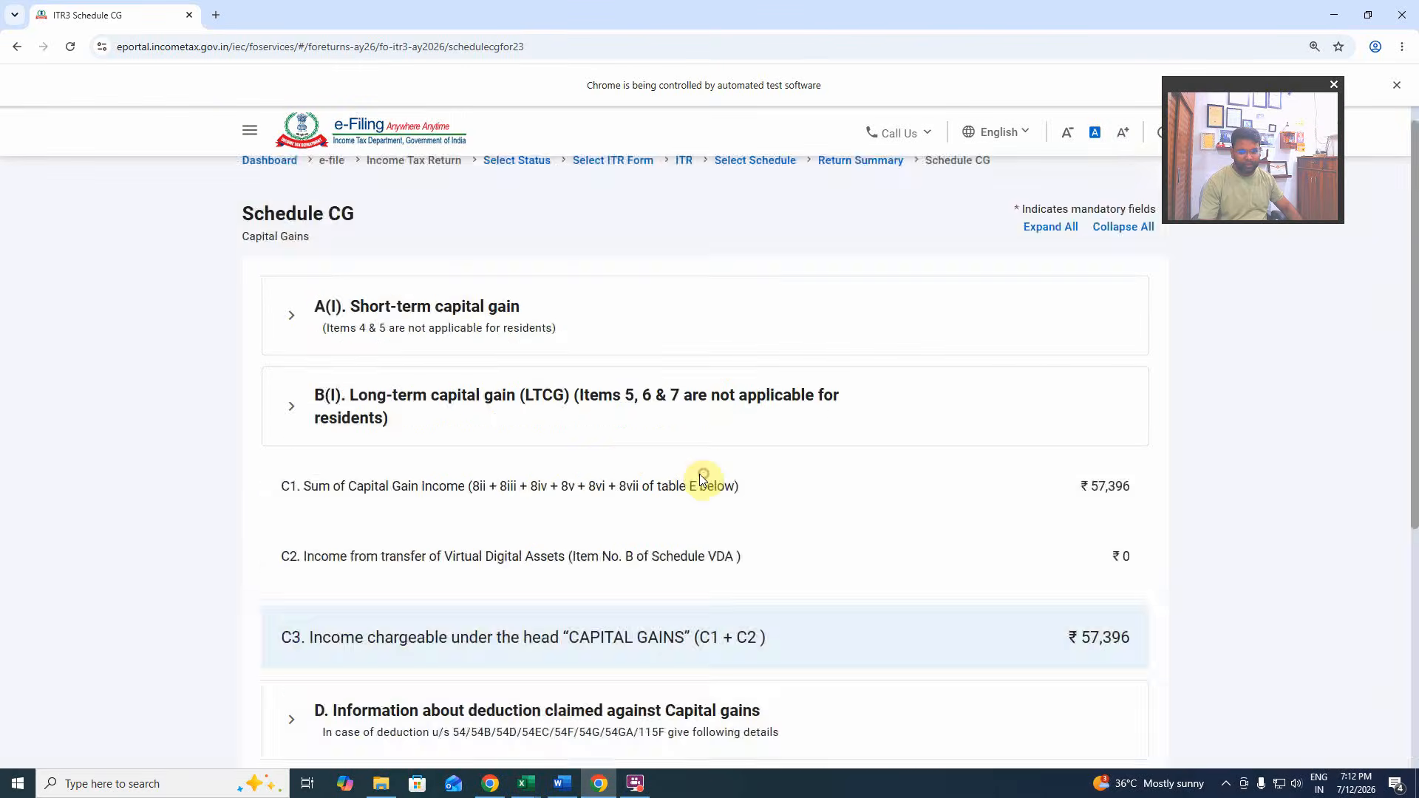
scroll(604, 498, "down", 5)
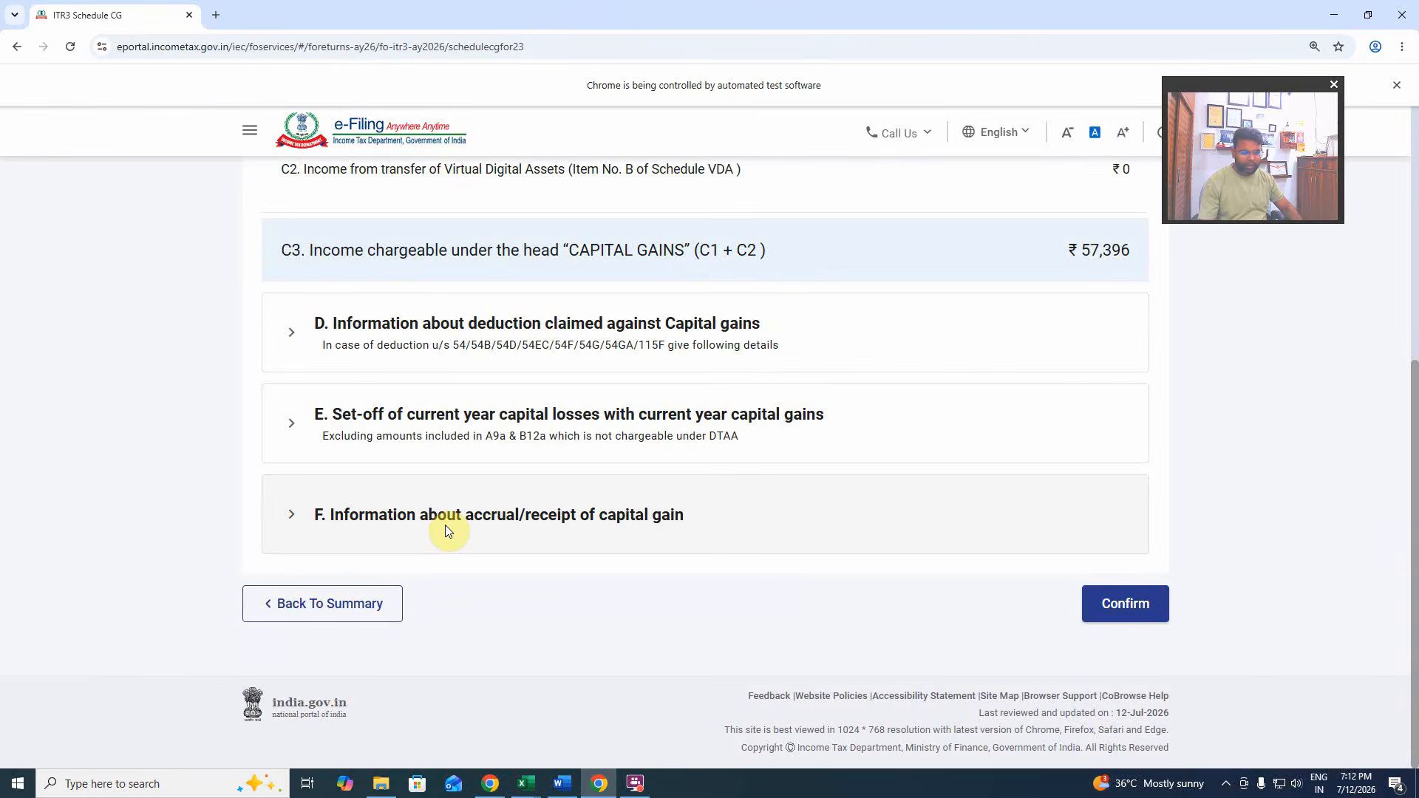
left_click(445, 525)
scroll(447, 524, "down", 7)
scroll(450, 524, "up", 4)
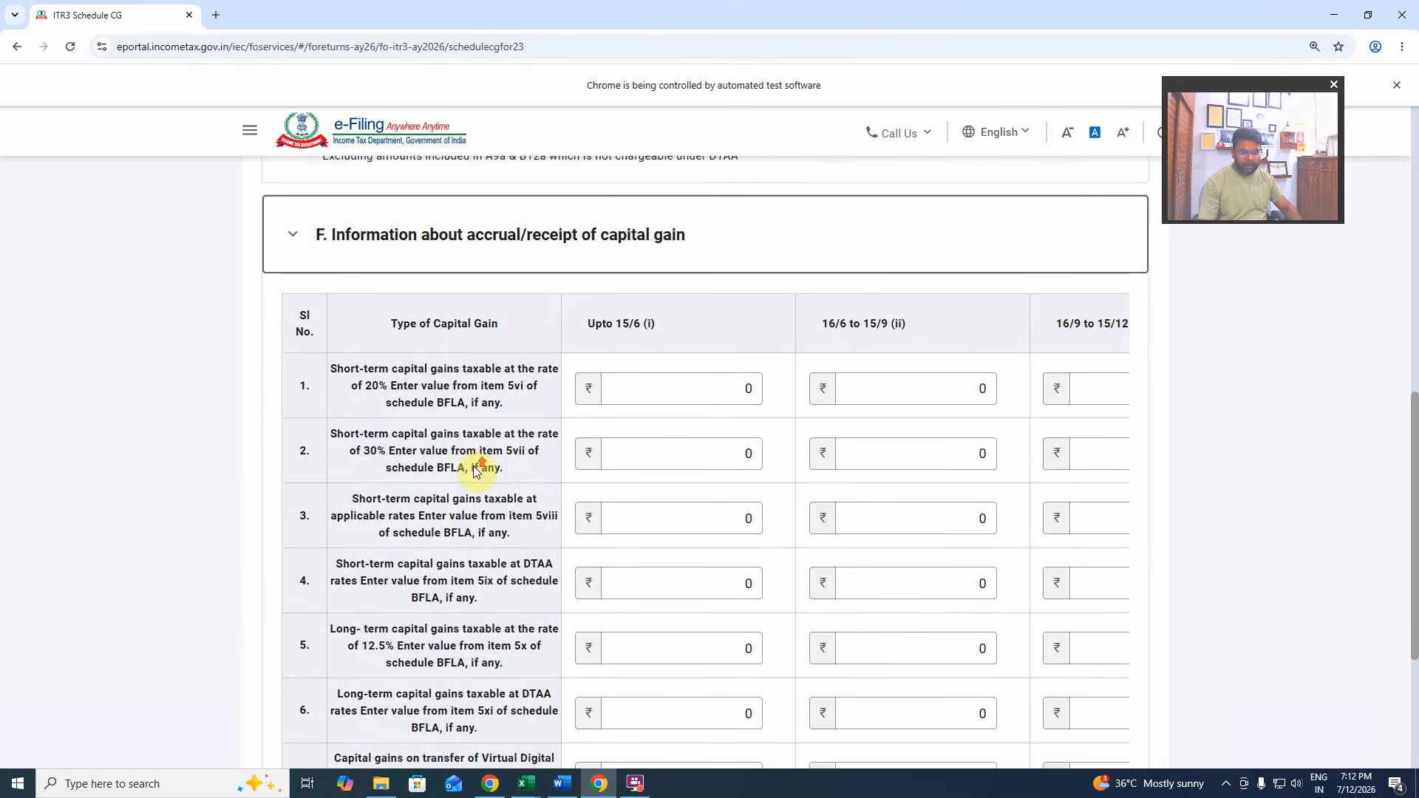
Examine the capital gain types and the period columns through 16/3 to 31/3 in the accrual/receipt table.
scroll(502, 458, "down", 4)
scroll(547, 488, "up", 4)
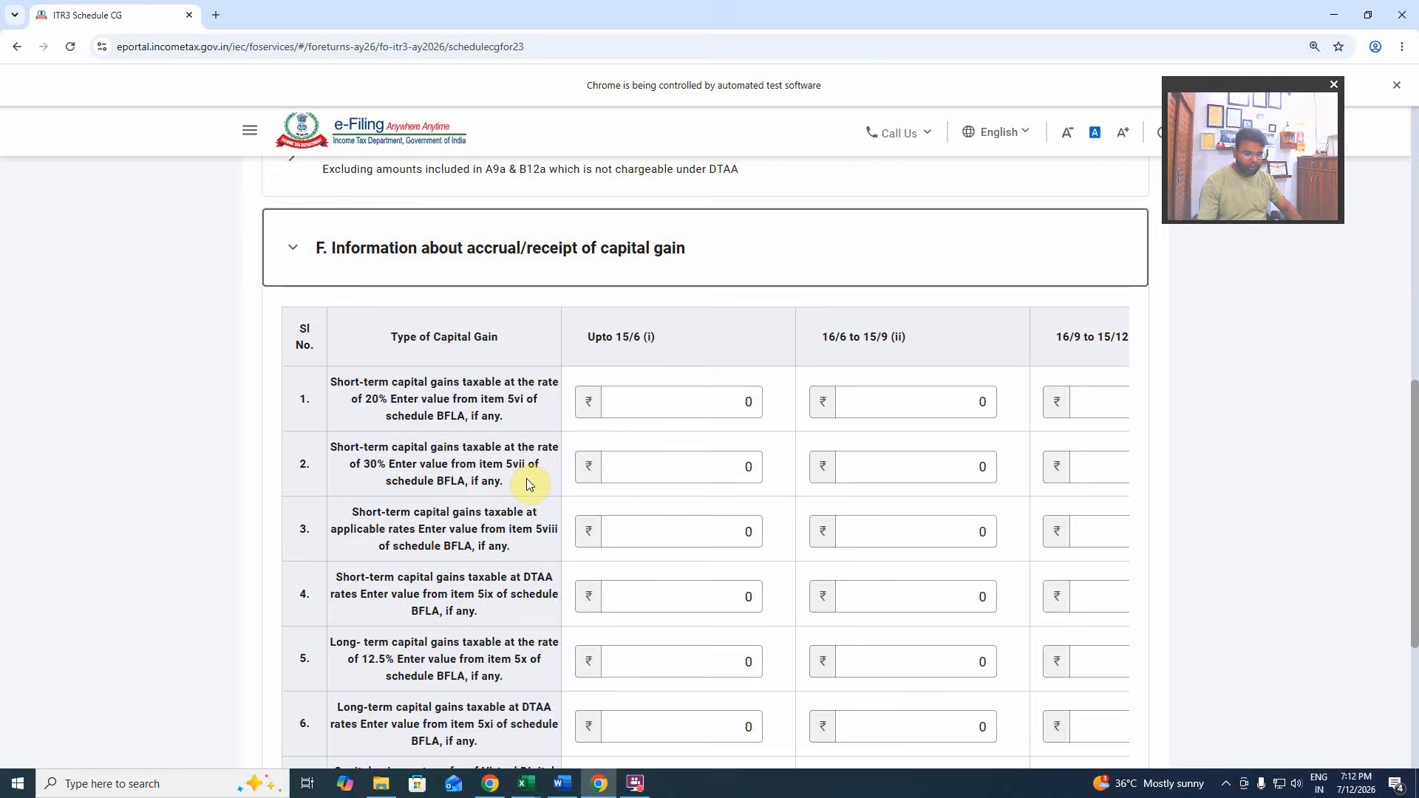
scroll(527, 484, "down", 4)
scroll(531, 480, "up", 4)
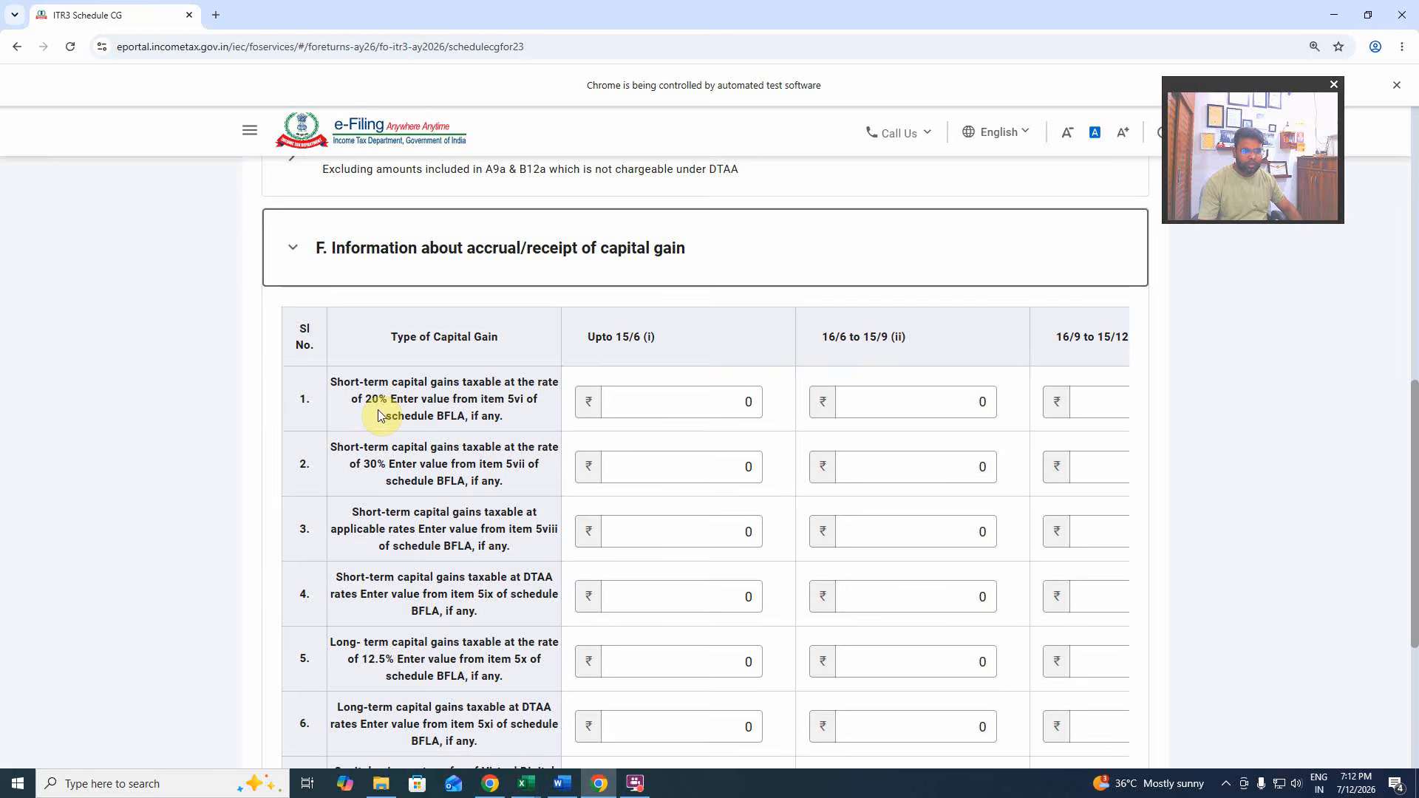
scroll(806, 459, "down", 3)
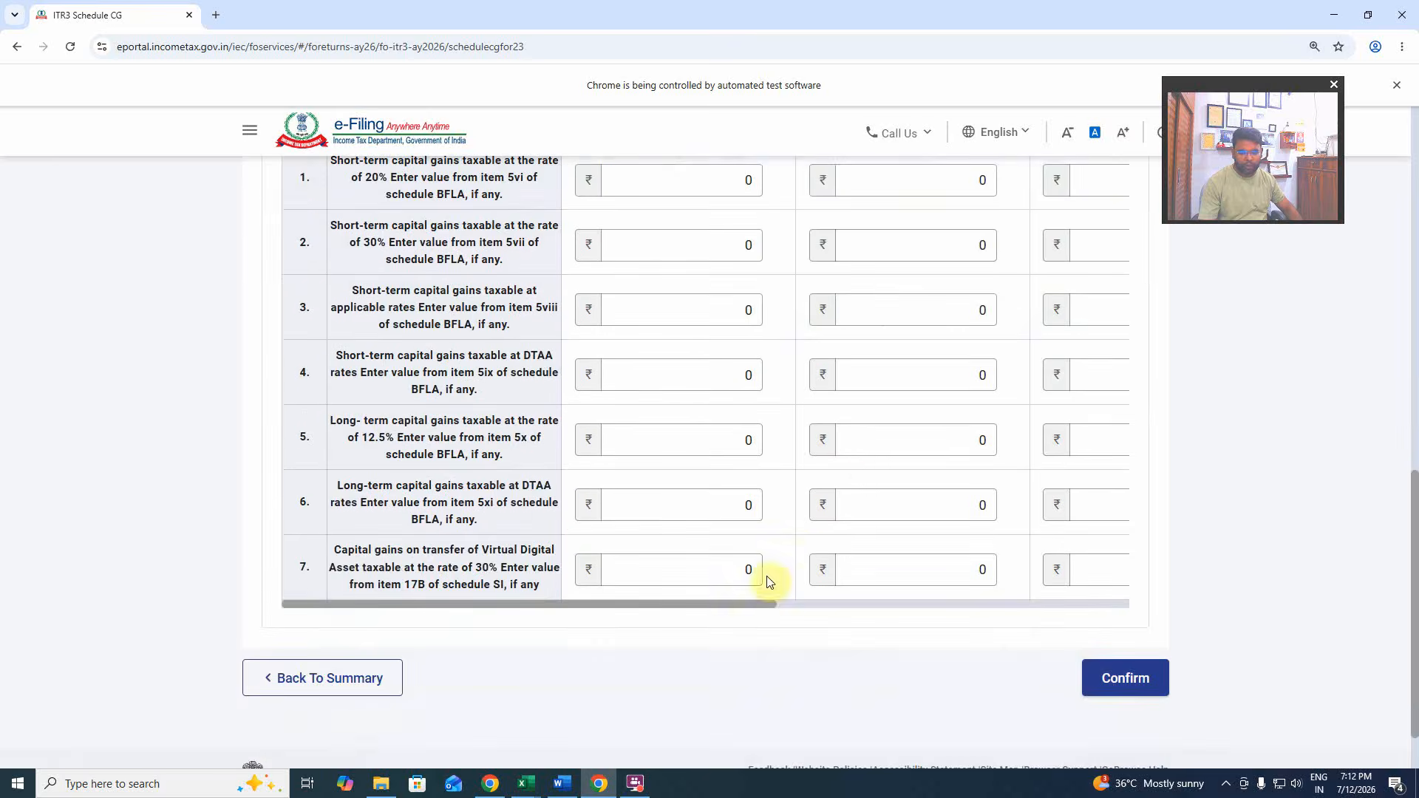
left_click_drag(738, 611, 682, 370)
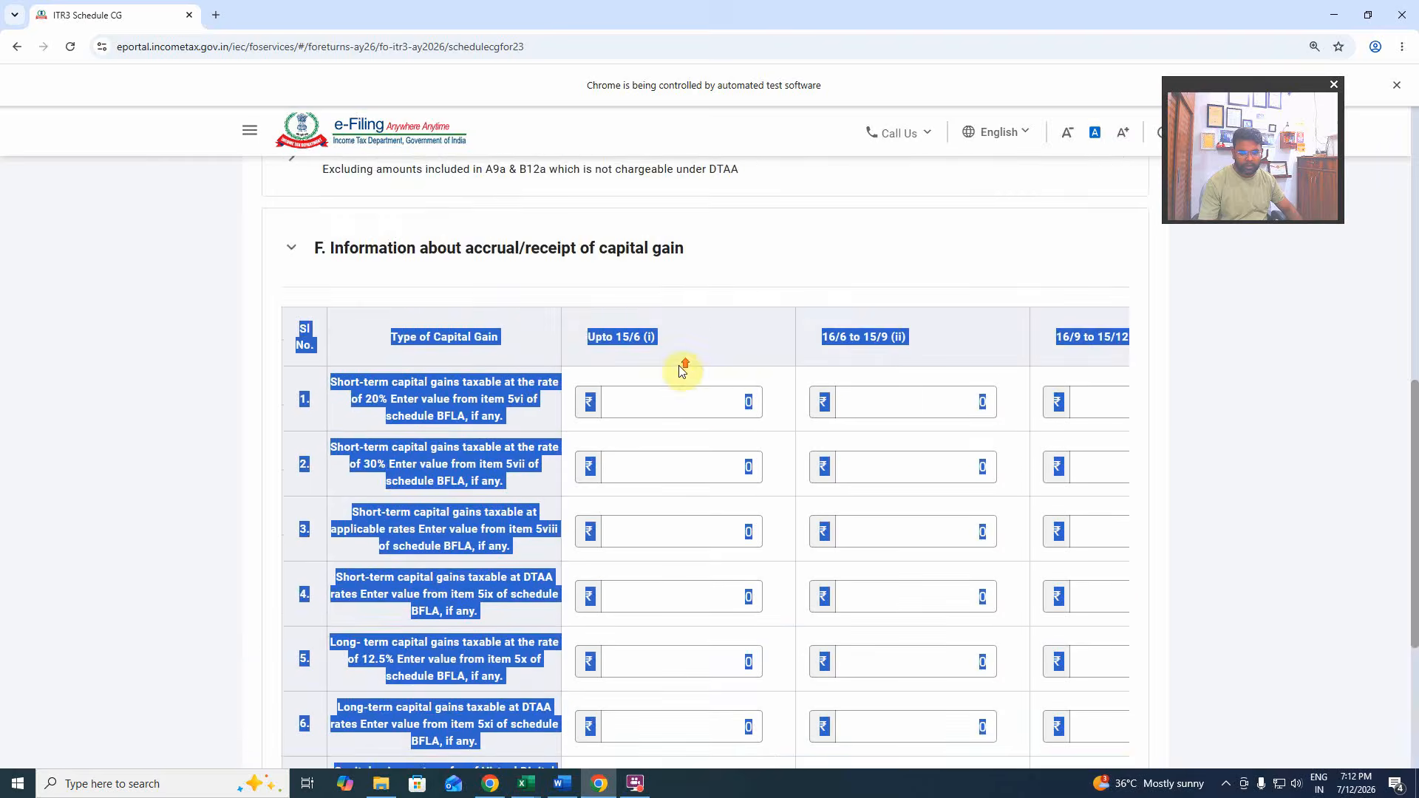
left_click(718, 337)
scroll(694, 473, "down", 4)
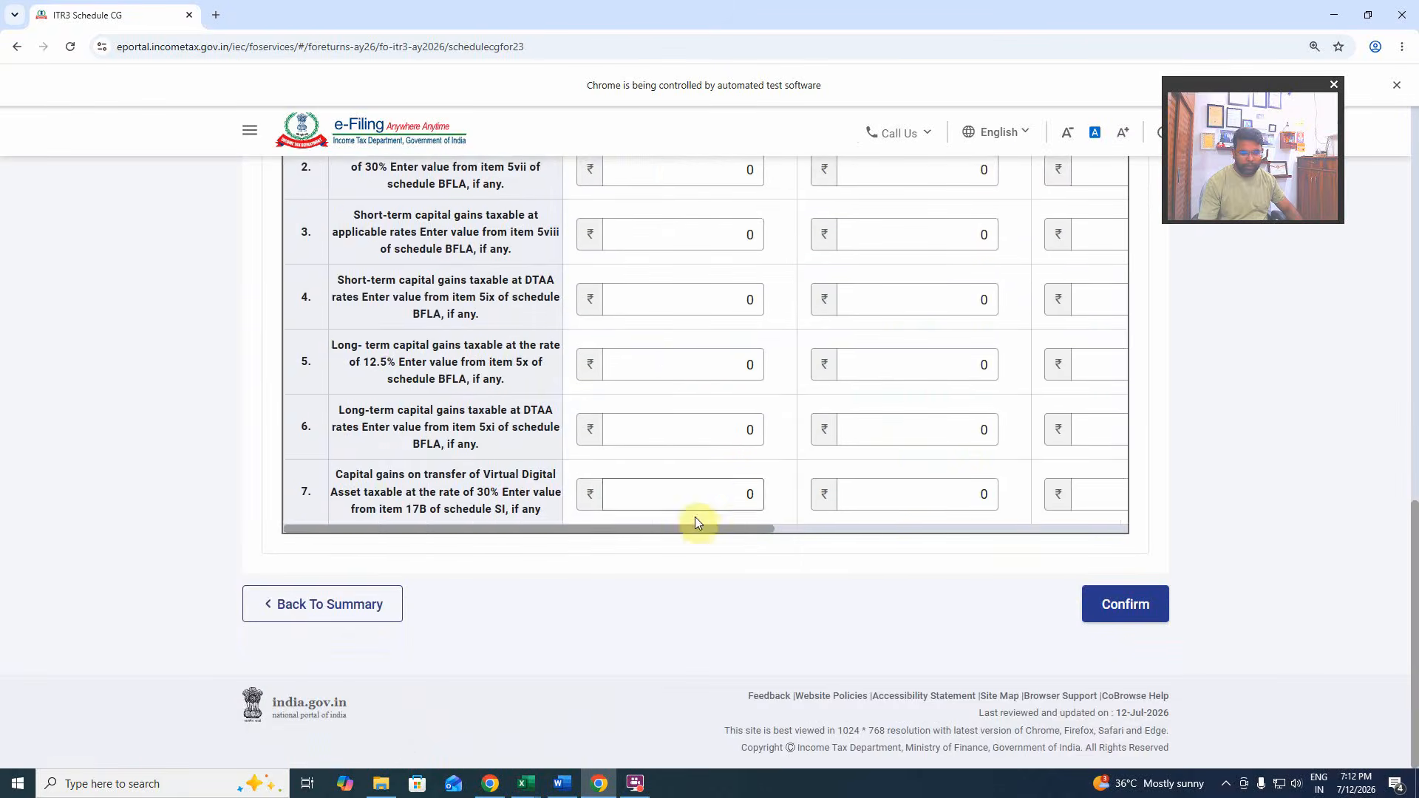
left_click_drag(748, 524, 1071, 513)
scroll(918, 464, "up", 5)
left_click(989, 467)
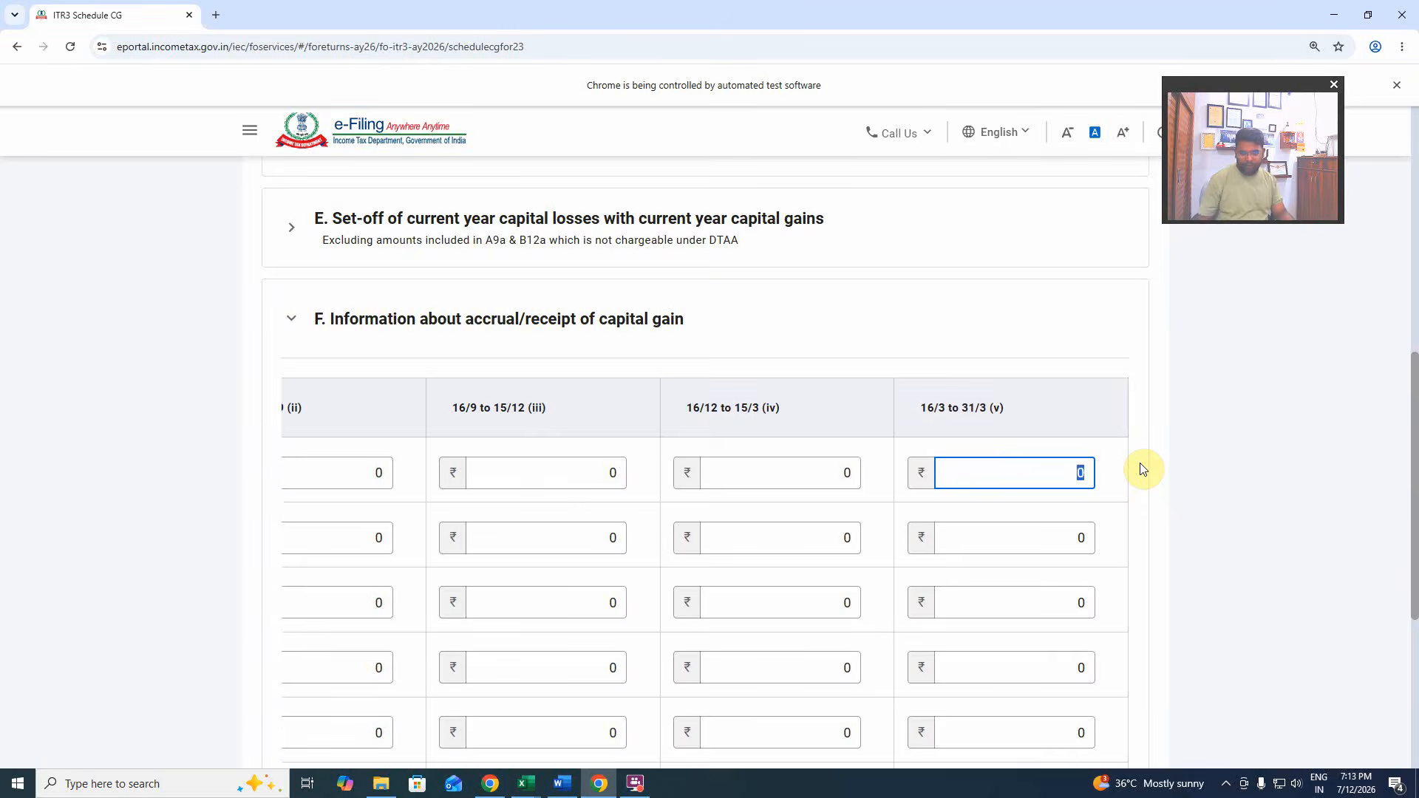
Enter 97027 under 16/3 to 31/3 for long-term capital gains taxable at the rate of 12.5%.
scroll(1142, 470, "down", 3)
left_click_drag(885, 679, 375, 661)
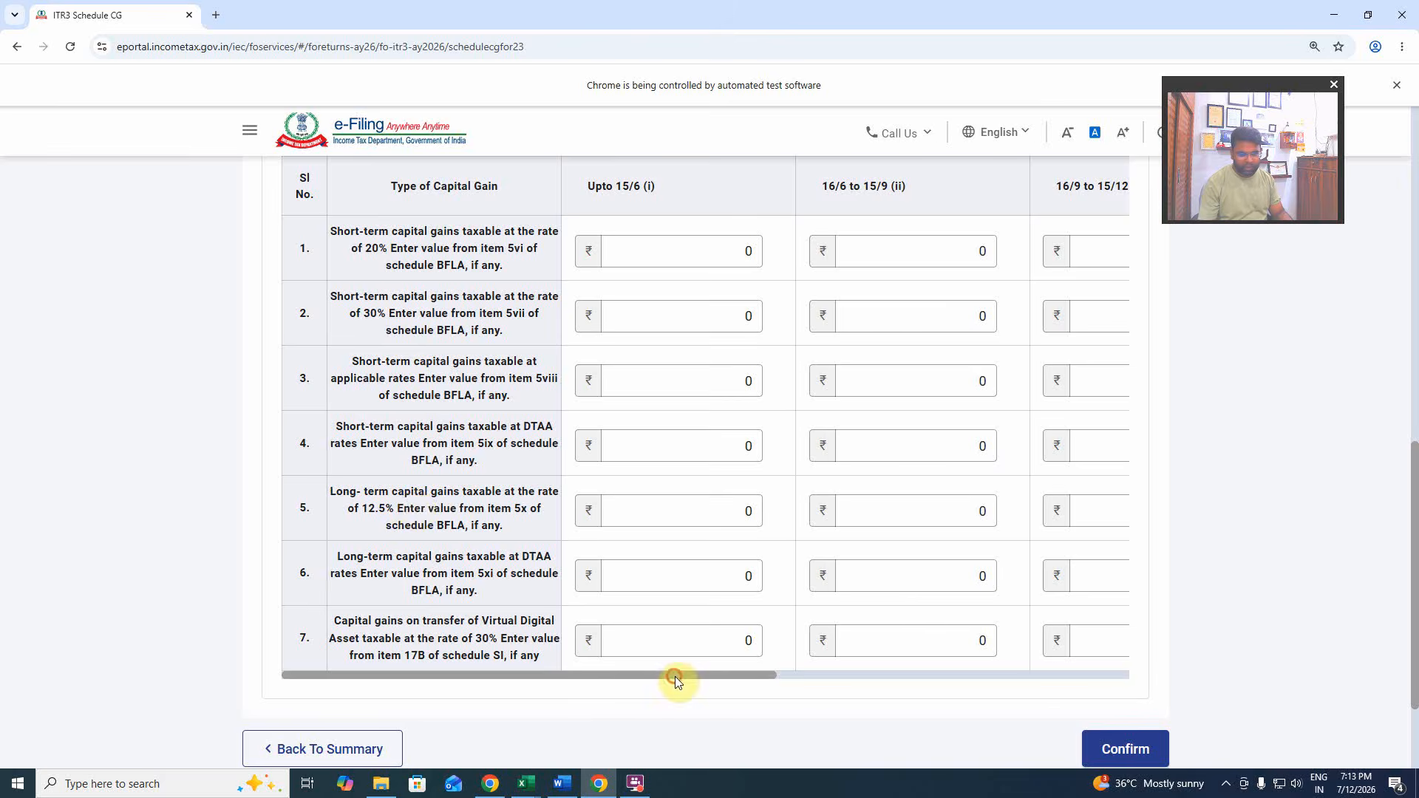
left_click_drag(675, 676, 952, 677)
left_click(1017, 513)
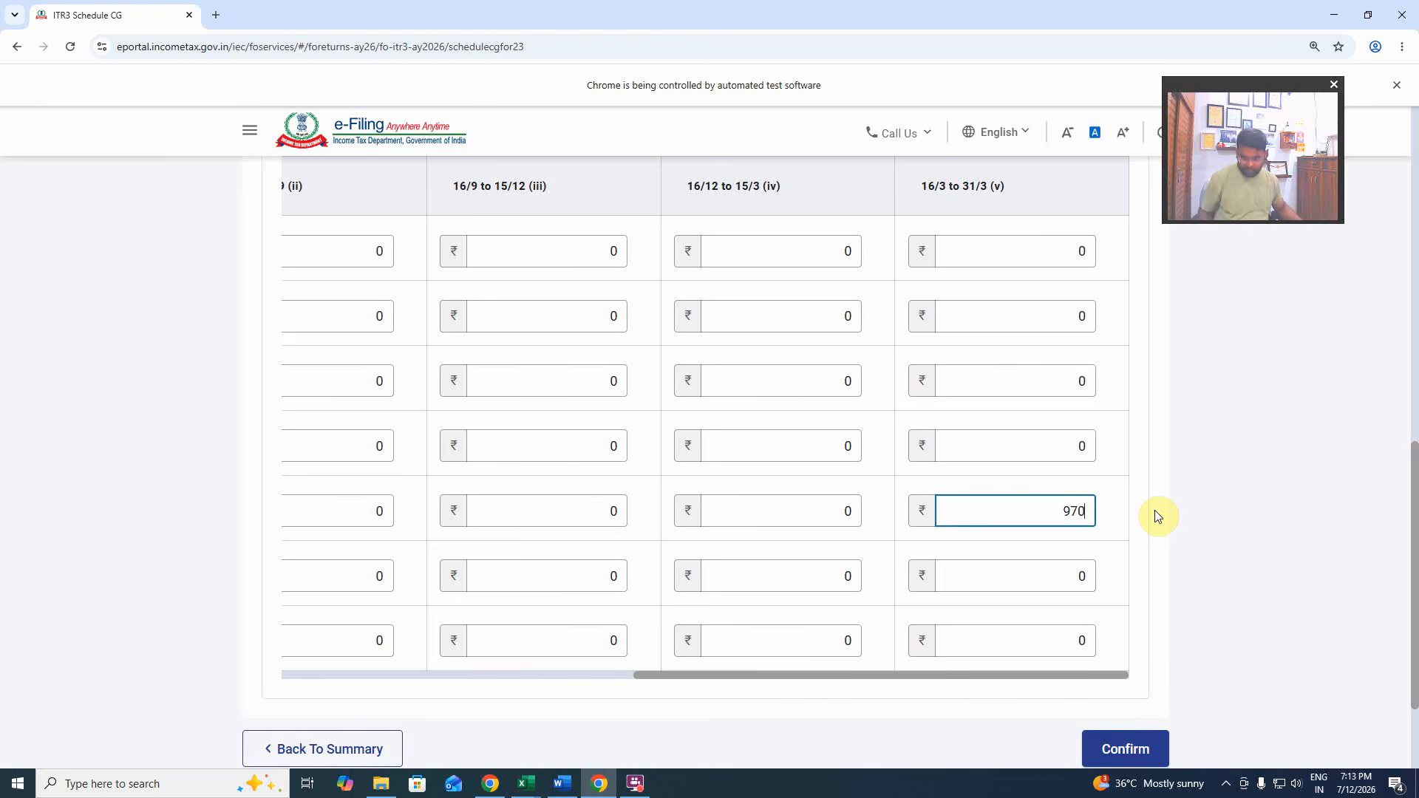
left_click(1126, 553)
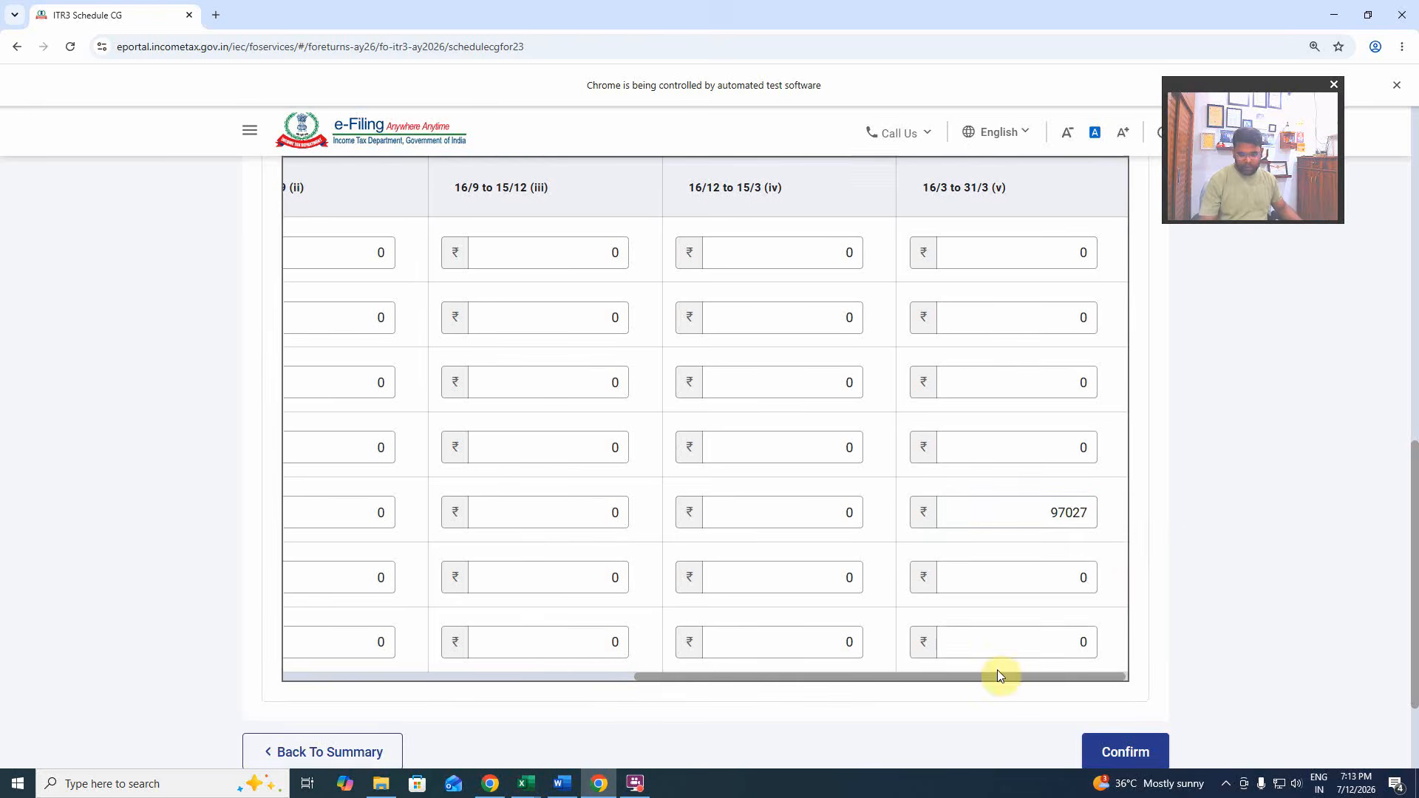
Review the accrual/receipt rows down to the Virtual Digital Asset gains for 16/3 to 31/3 and confirm Schedule CG.
left_click_drag(996, 673, 604, 677)
left_click_drag(702, 671, 423, 669)
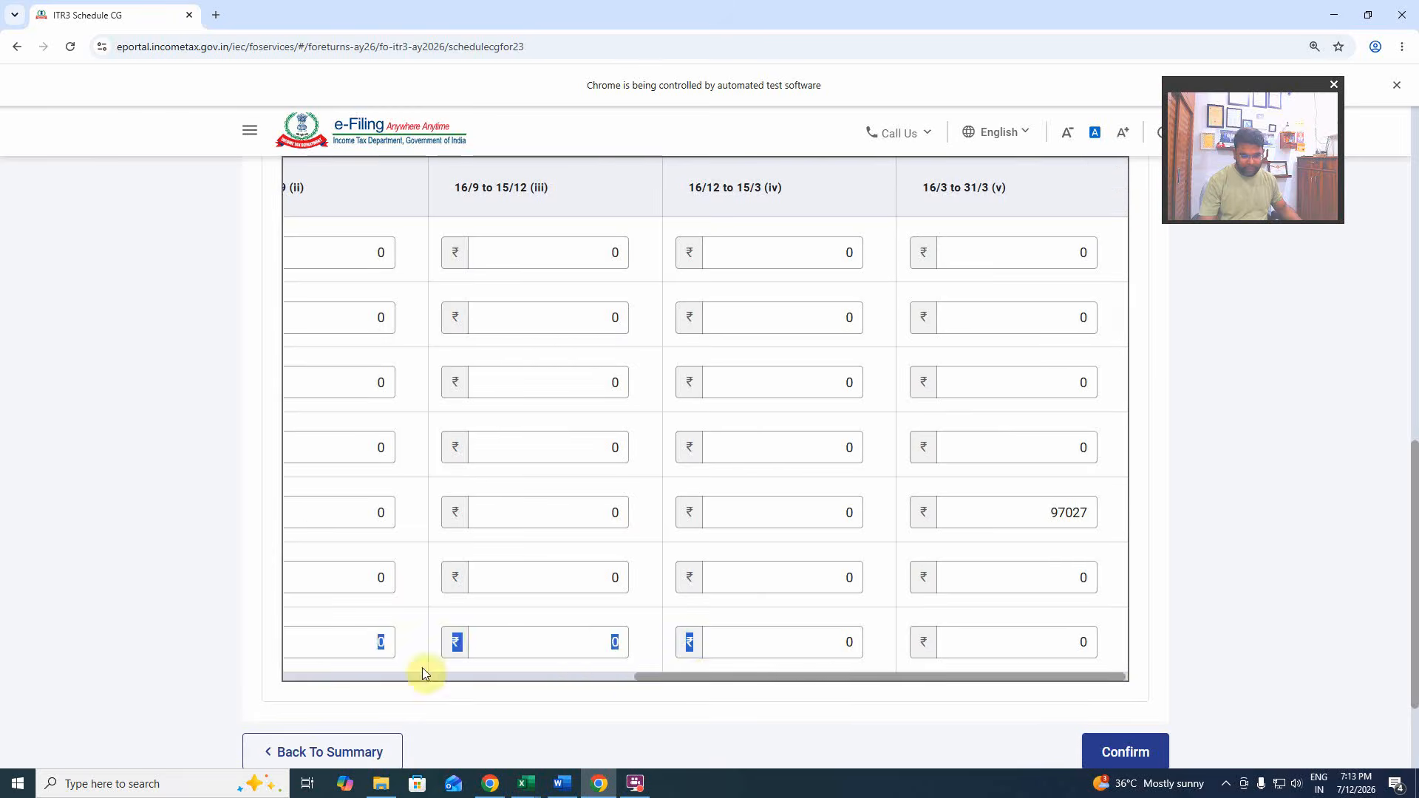
left_click(649, 676)
left_click_drag(649, 677, 215, 675)
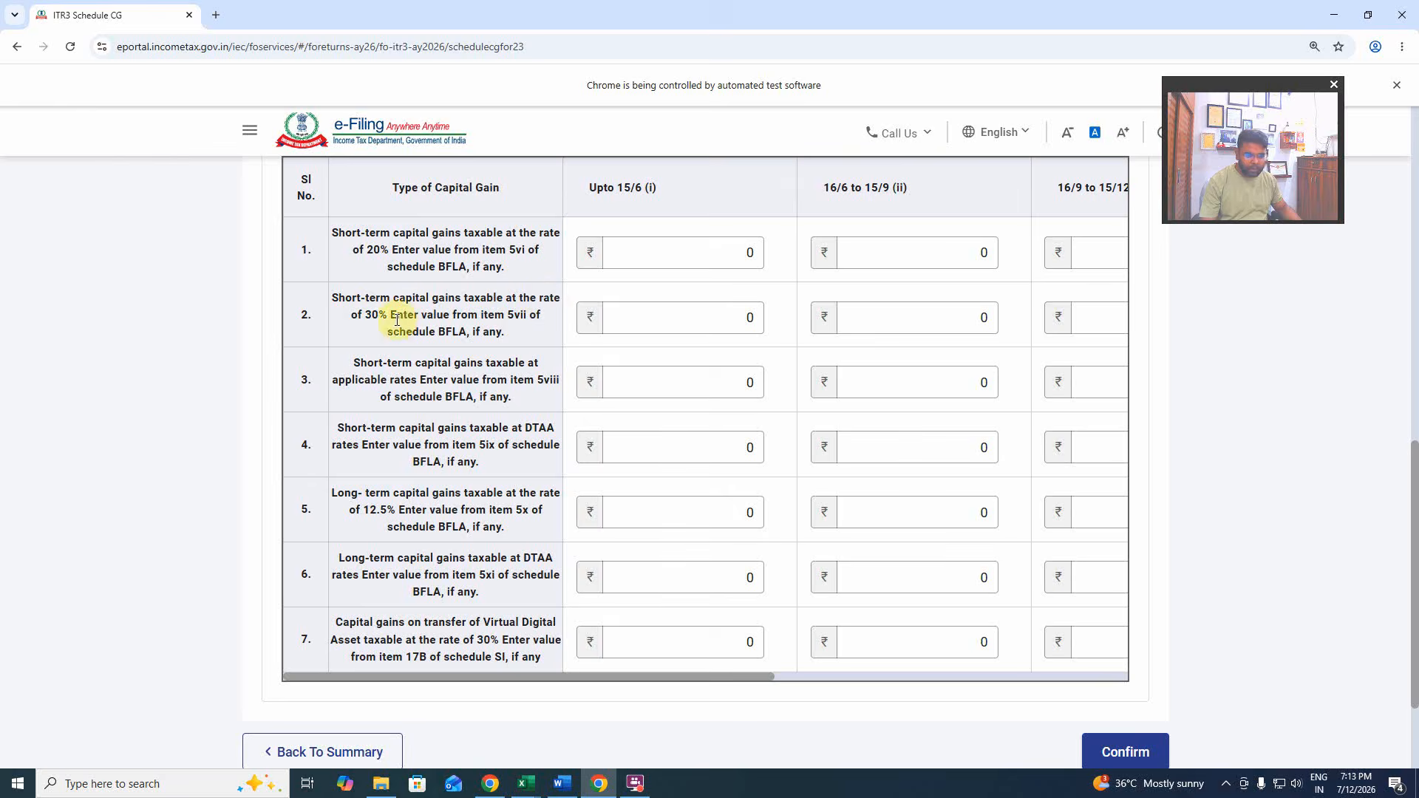
scroll(502, 447, "down", 2)
scroll(496, 472, "up", 1)
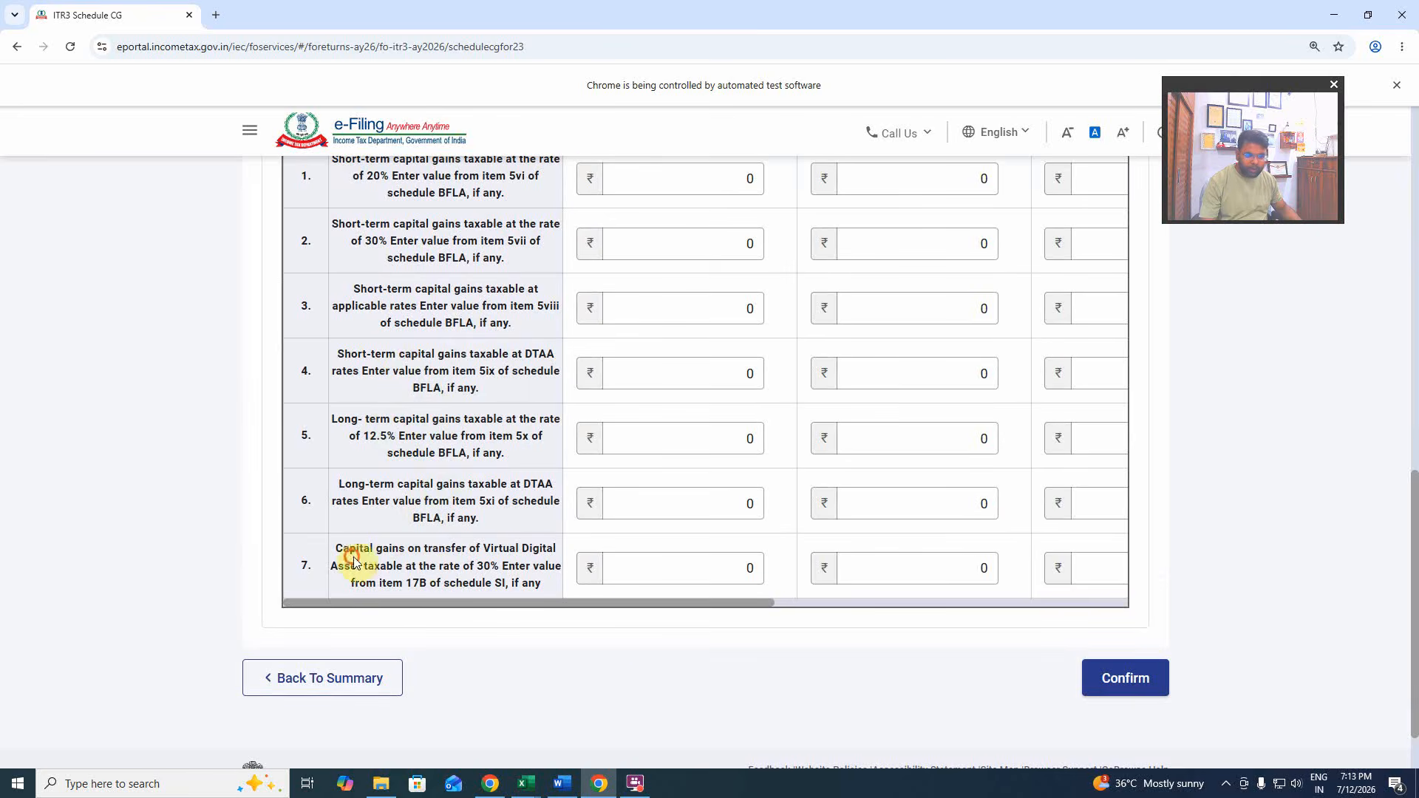
left_click_drag(354, 556, 380, 566)
left_click(633, 613)
left_click_drag(634, 612, 1128, 601)
left_click(1055, 571)
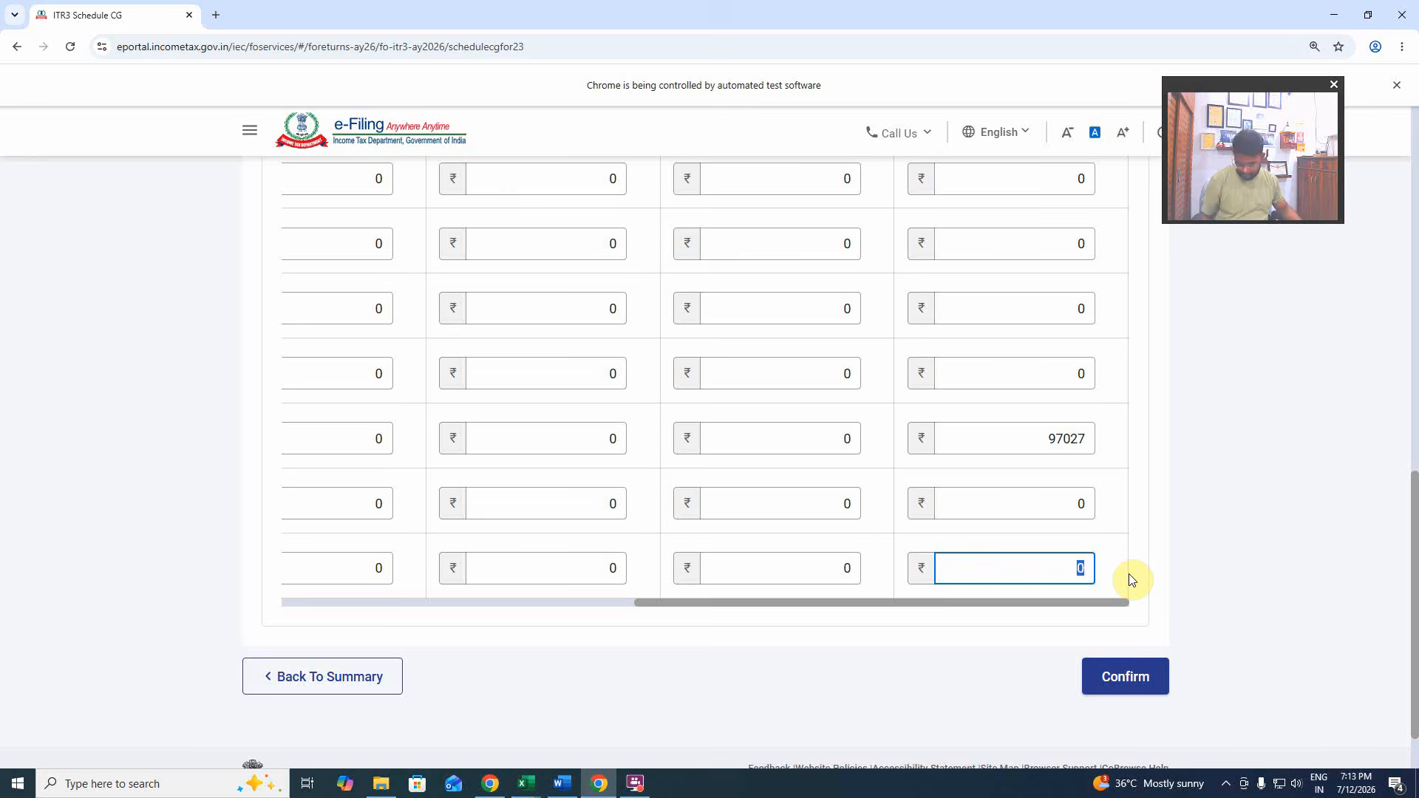
left_click(982, 672)
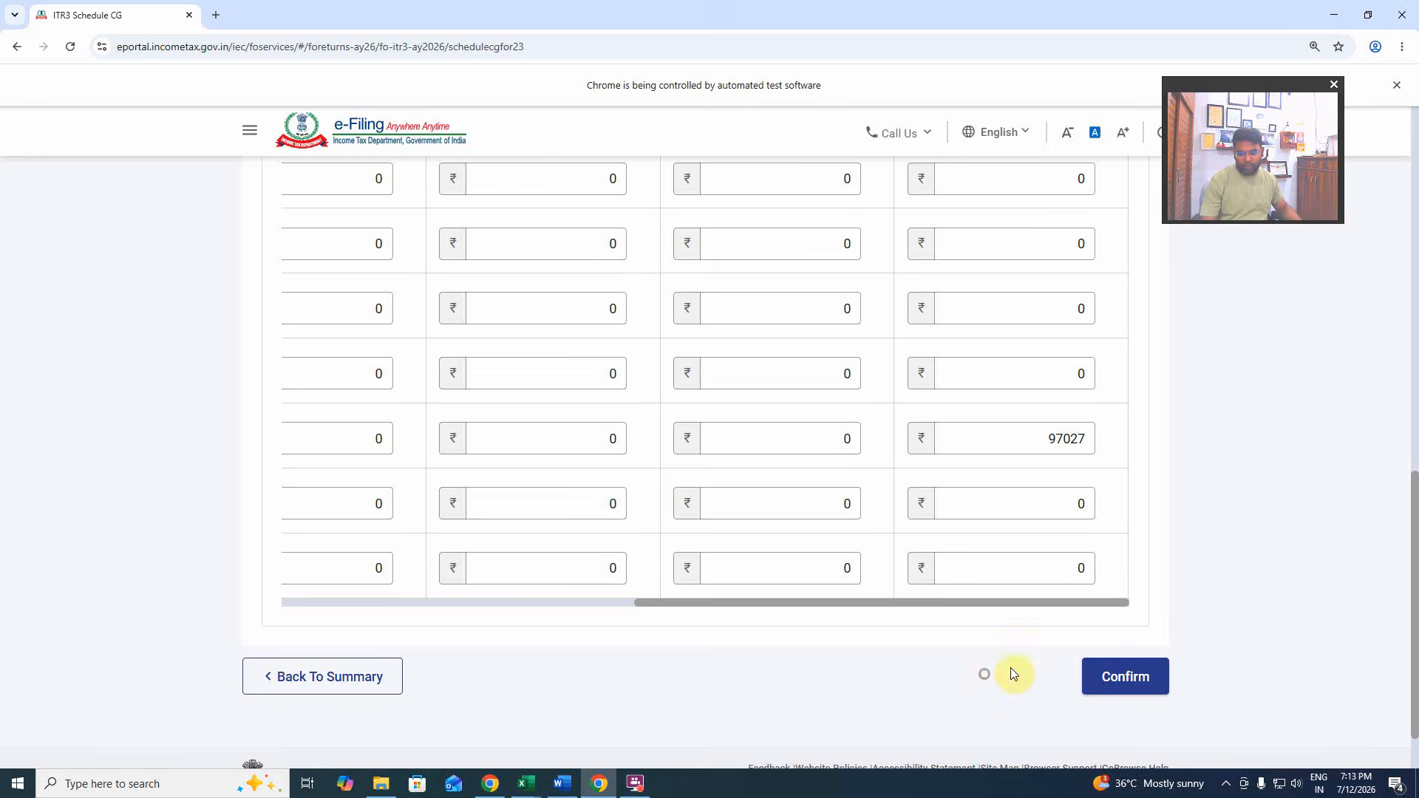
left_click(1131, 676)
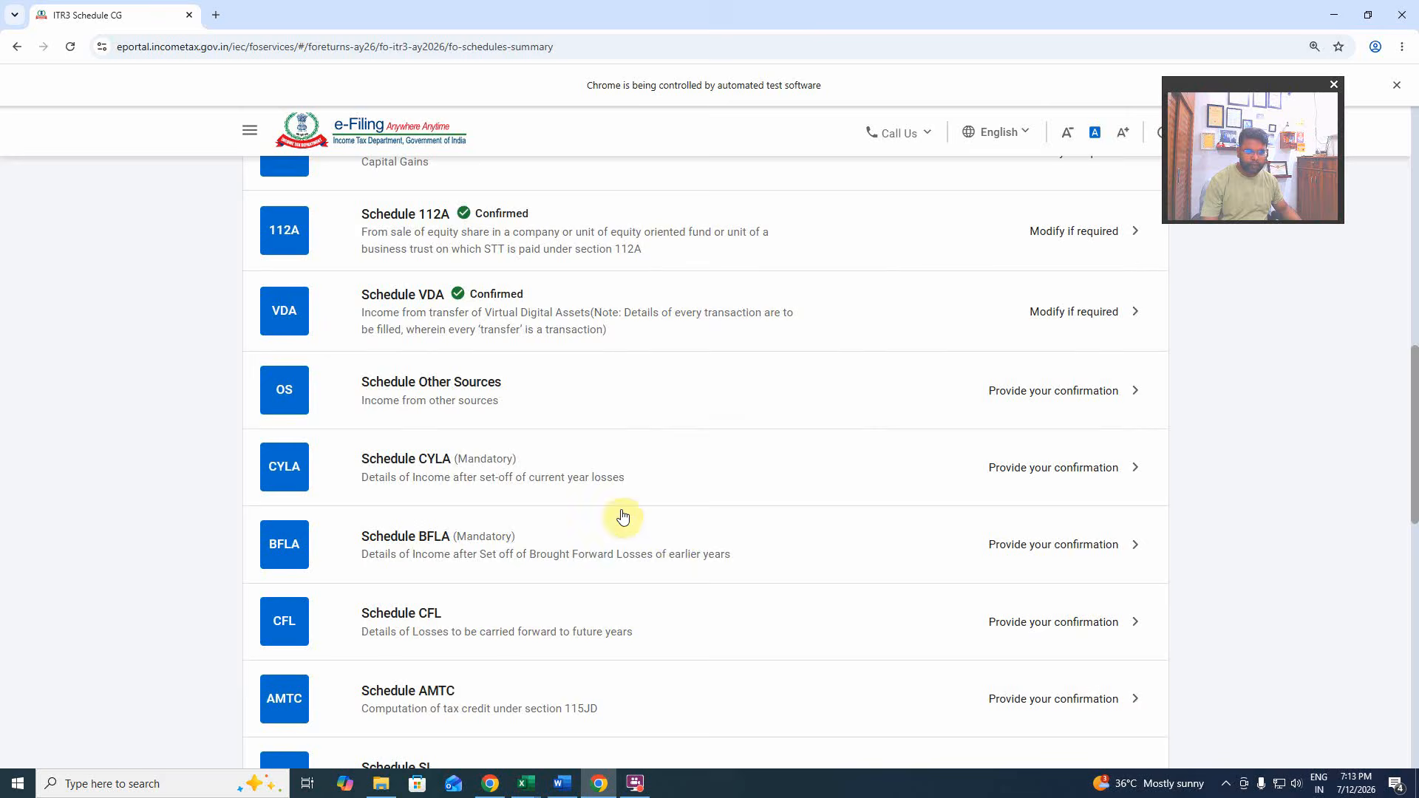
Open Schedule Other Sources and start editing the gross income chargeable to tax at normal applicable rates.
scroll(584, 470, "up", 1)
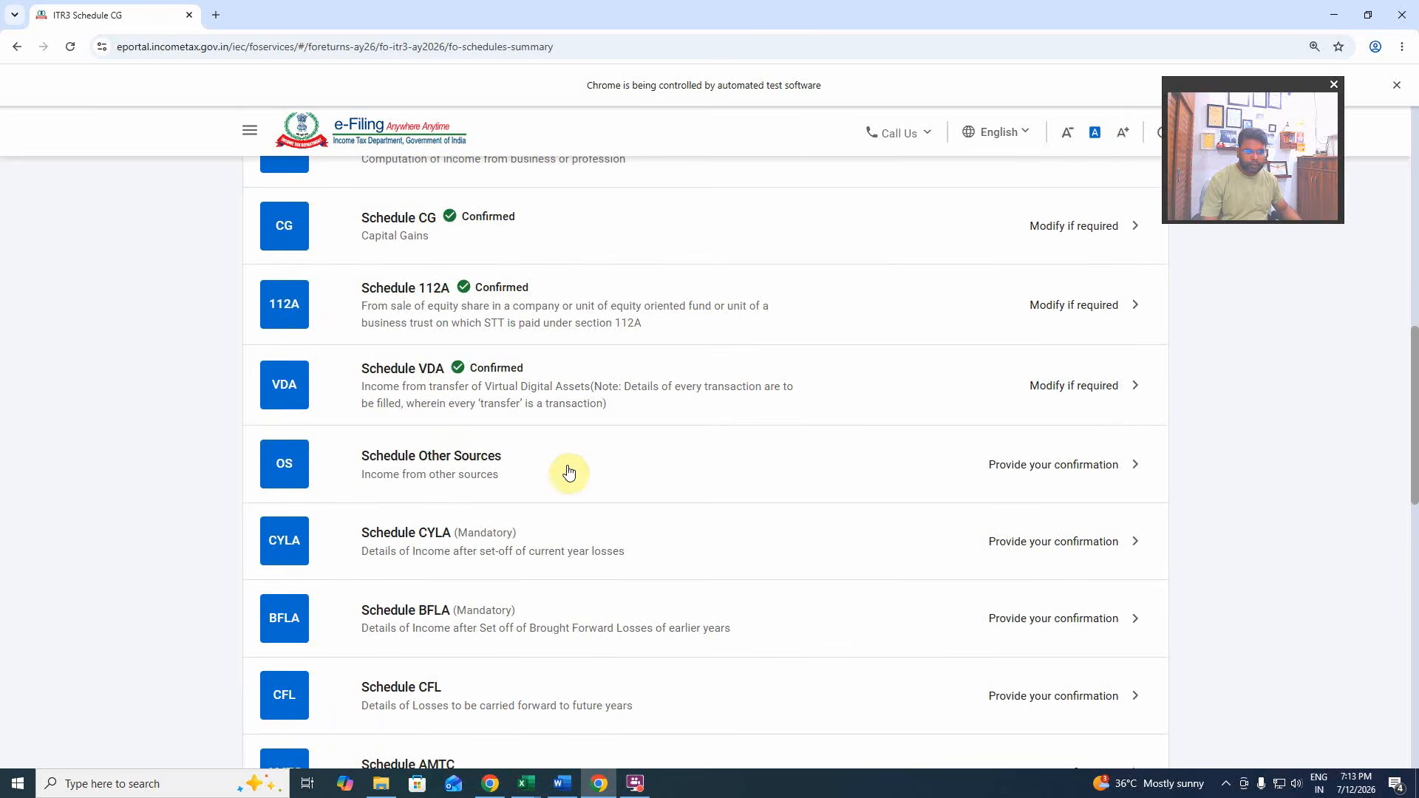
left_click(1072, 482)
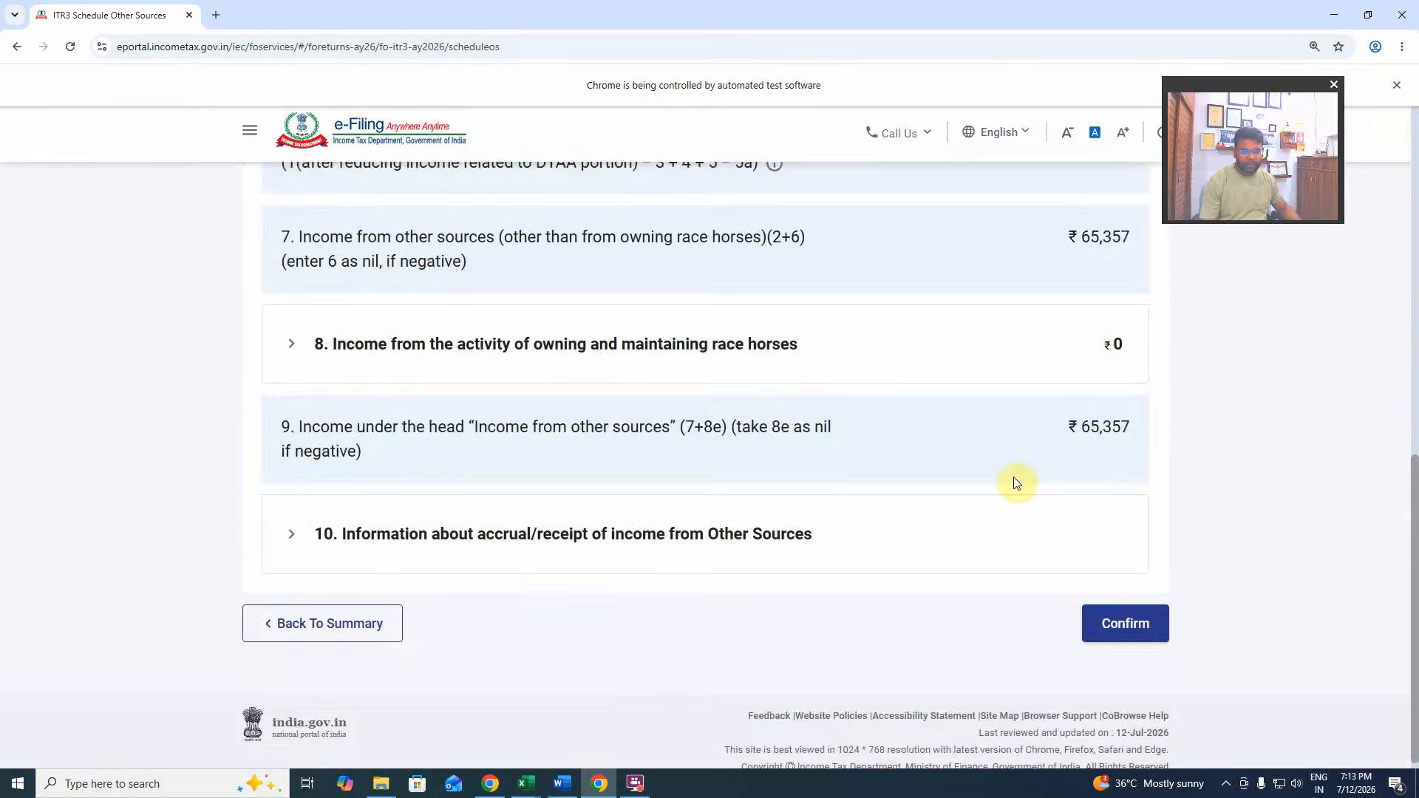
left_click(549, 404)
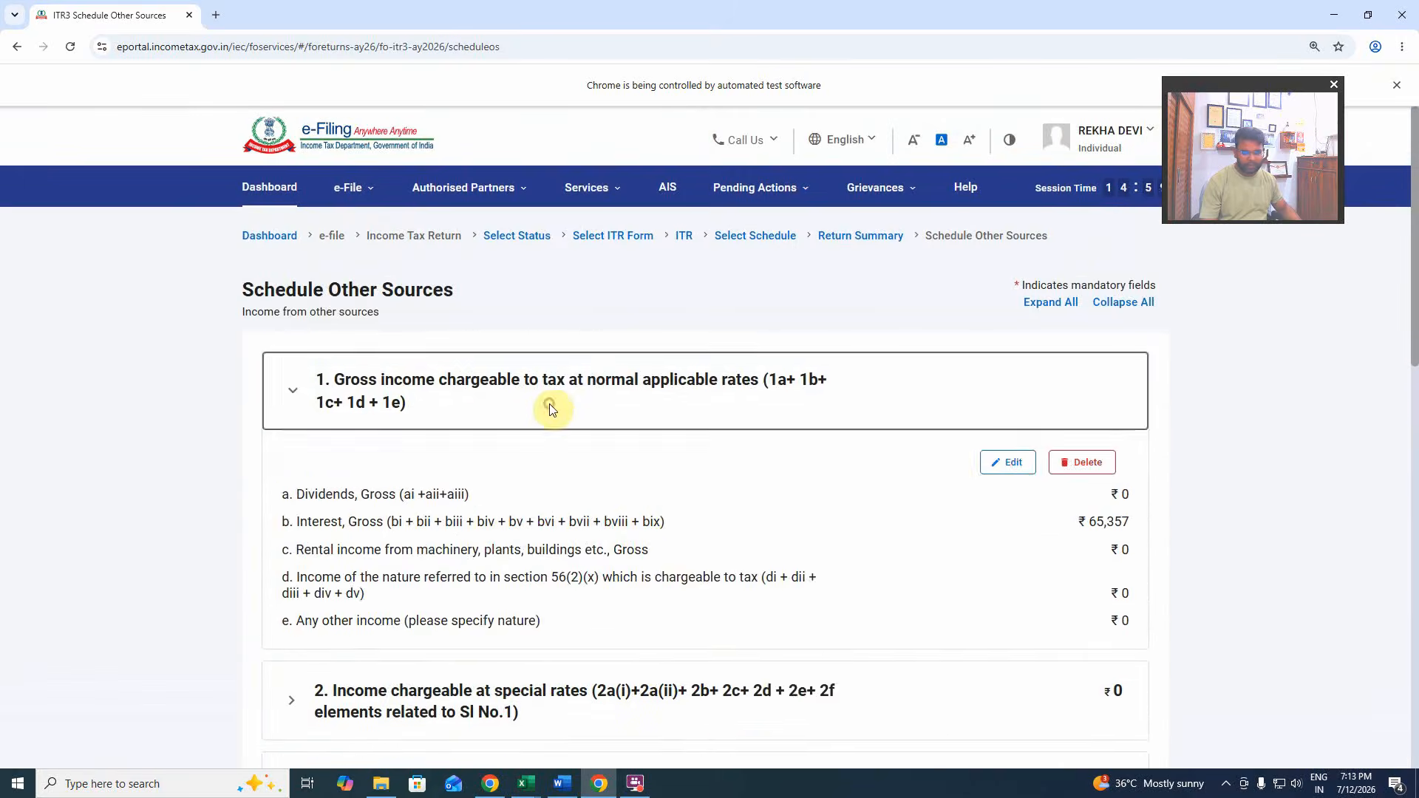
left_click(1011, 353)
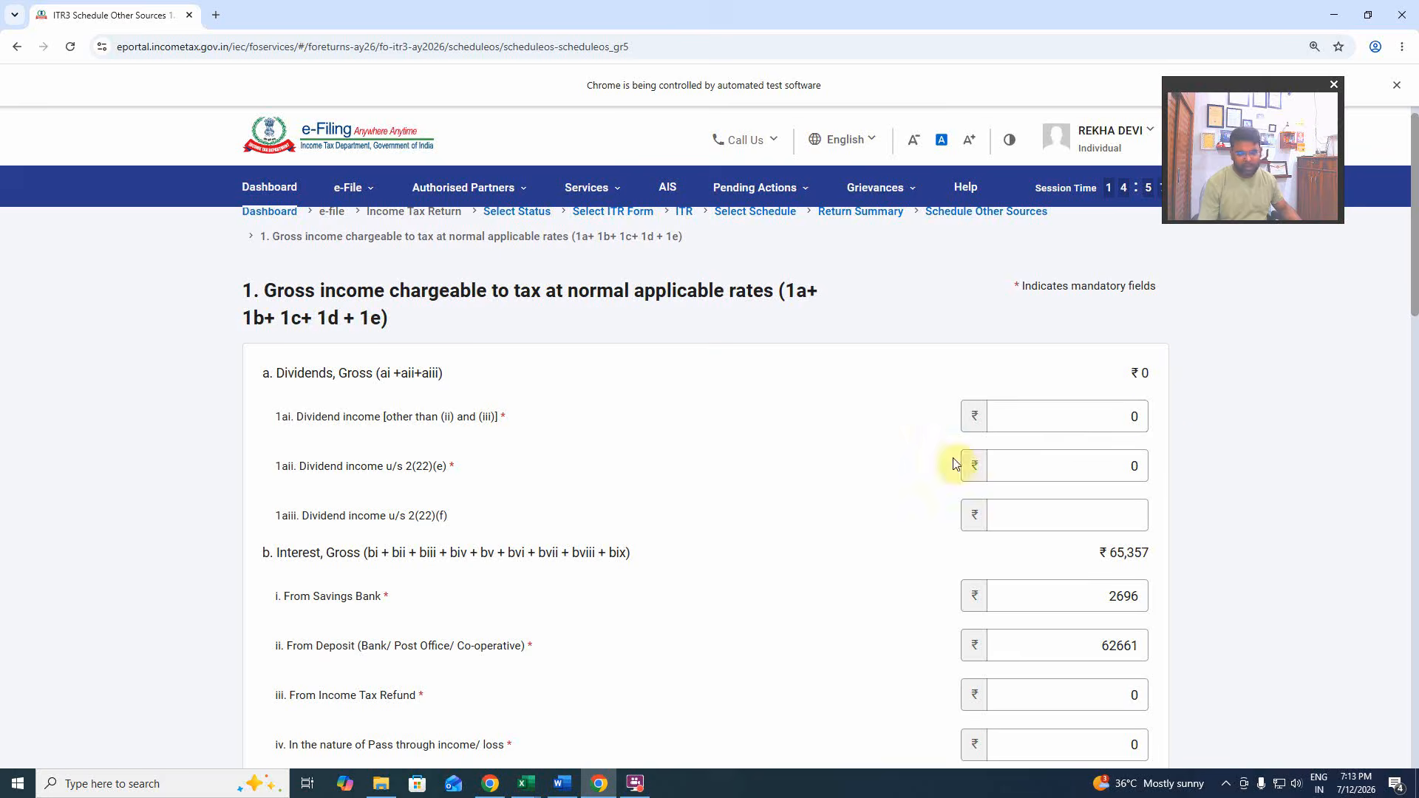
Review the dividend, savings bank and deposit interest, rental, section 56(2)(x) and other income fields of the gross income form.
scroll(877, 523, "down", 1)
scroll(820, 499, "down", 1)
scroll(771, 476, "up", 2)
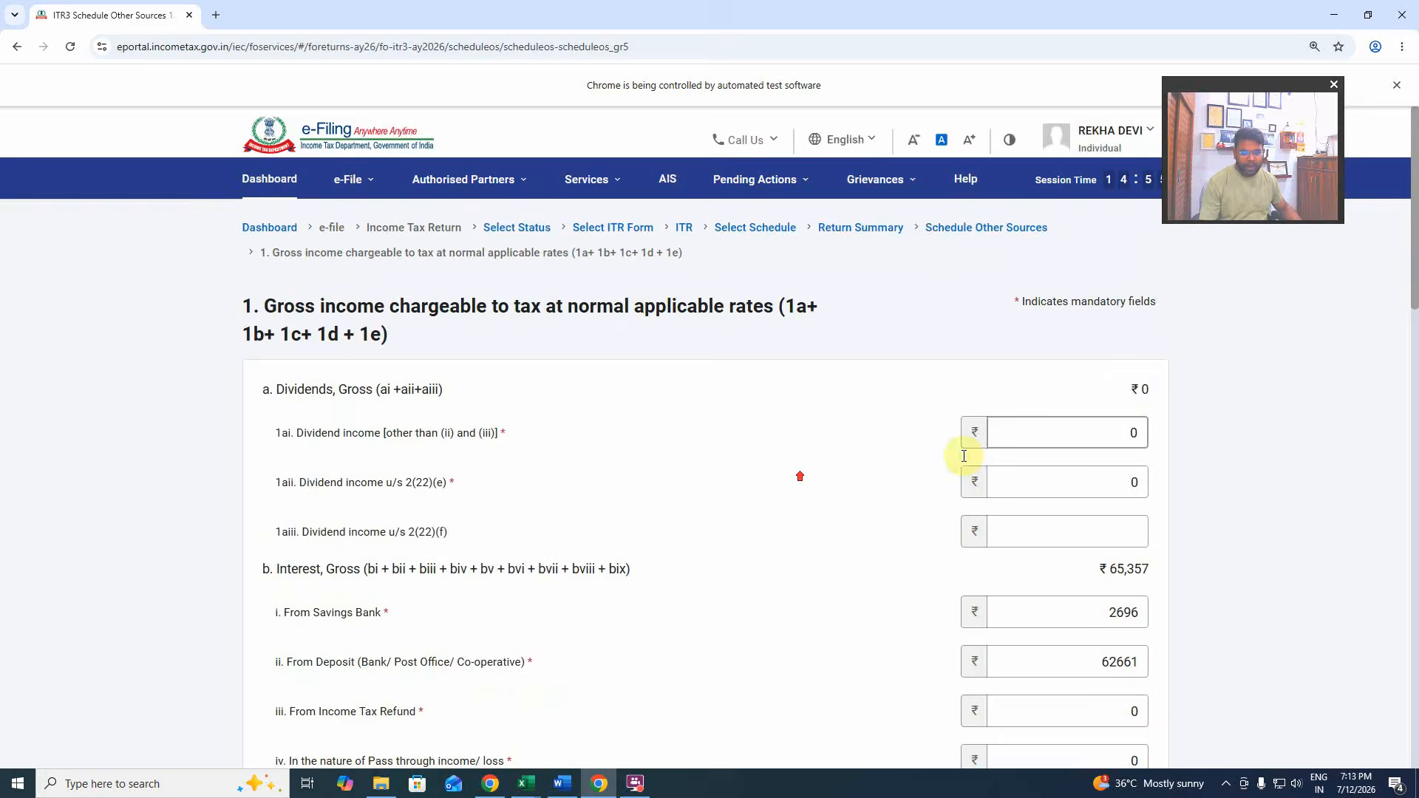
scroll(776, 557, "down", 3)
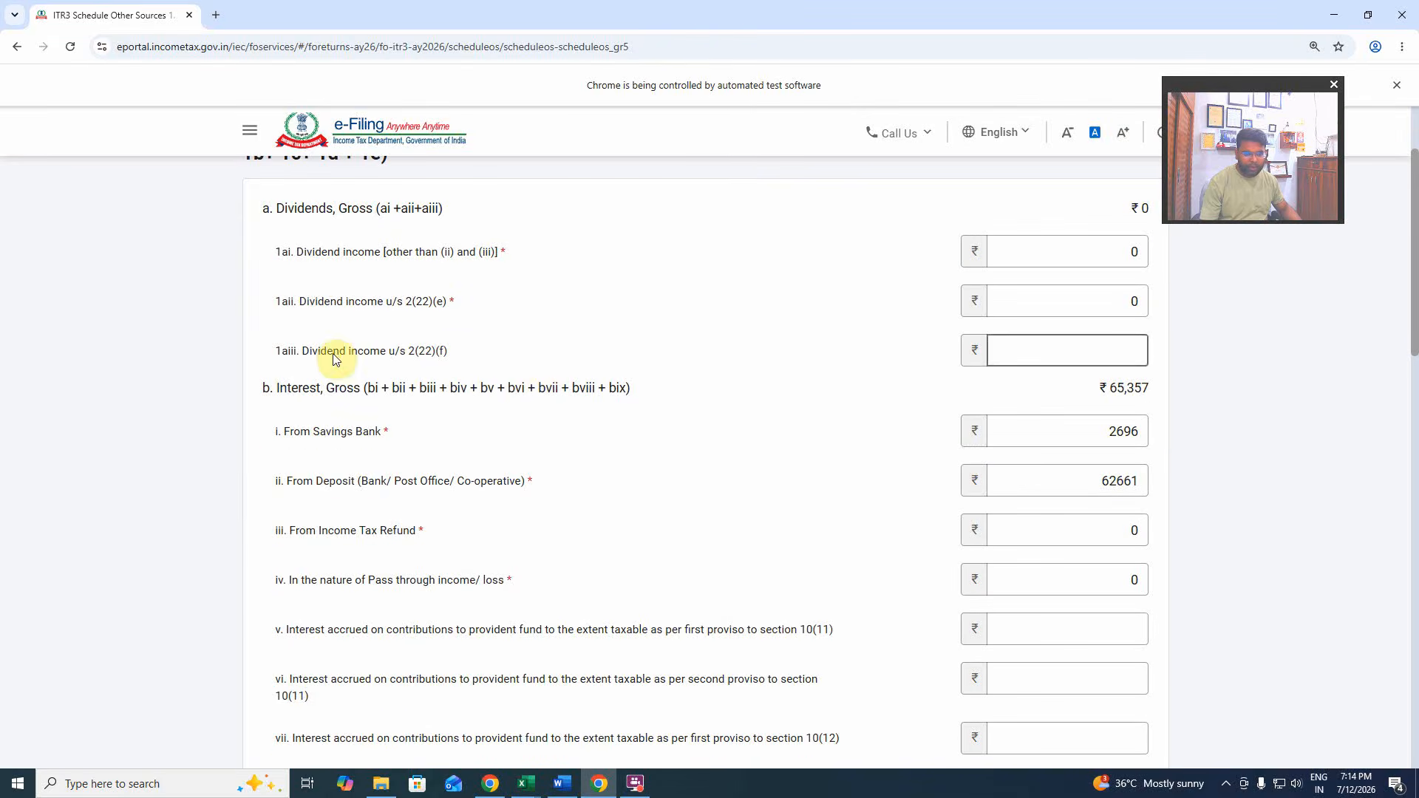
left_click_drag(298, 356, 729, 355)
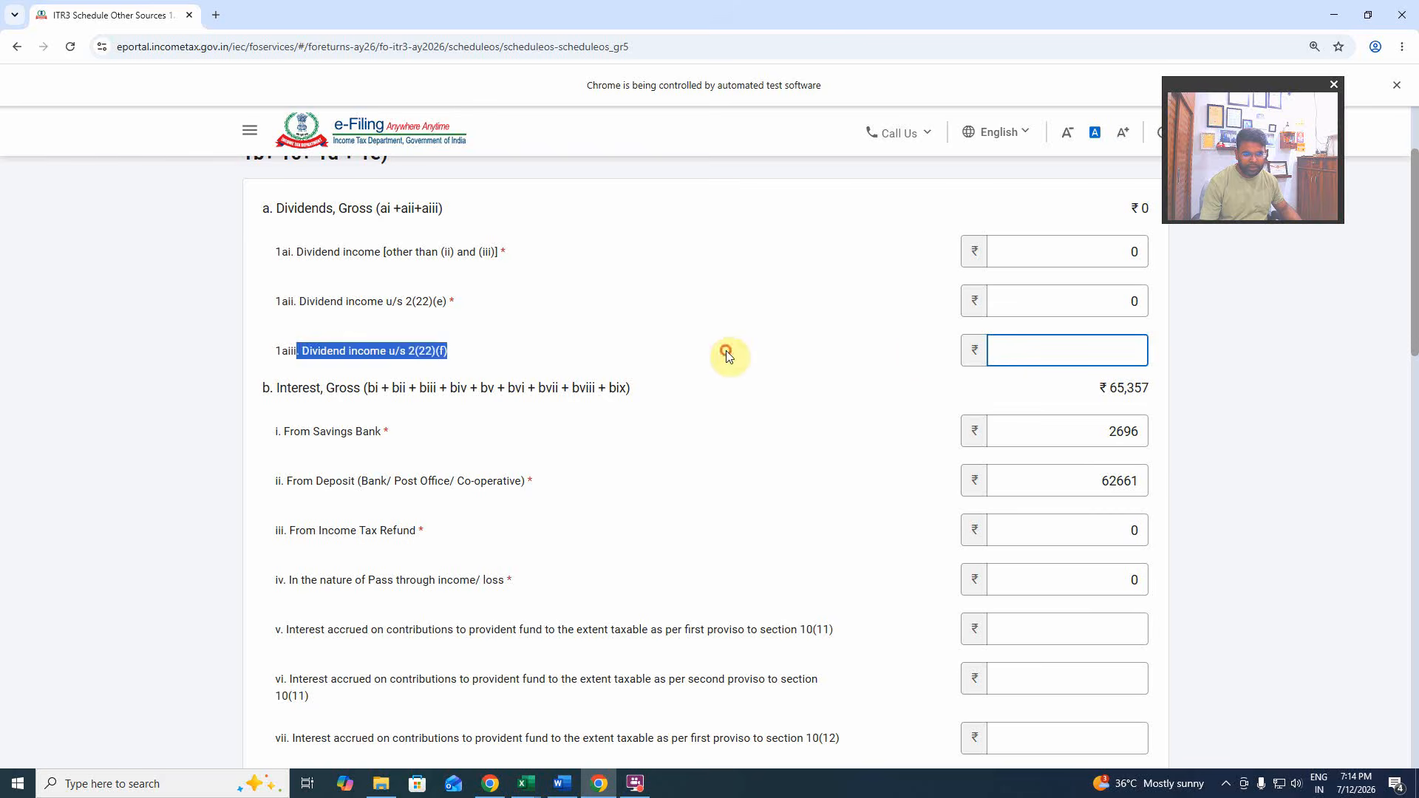
left_click_drag(325, 305, 723, 330)
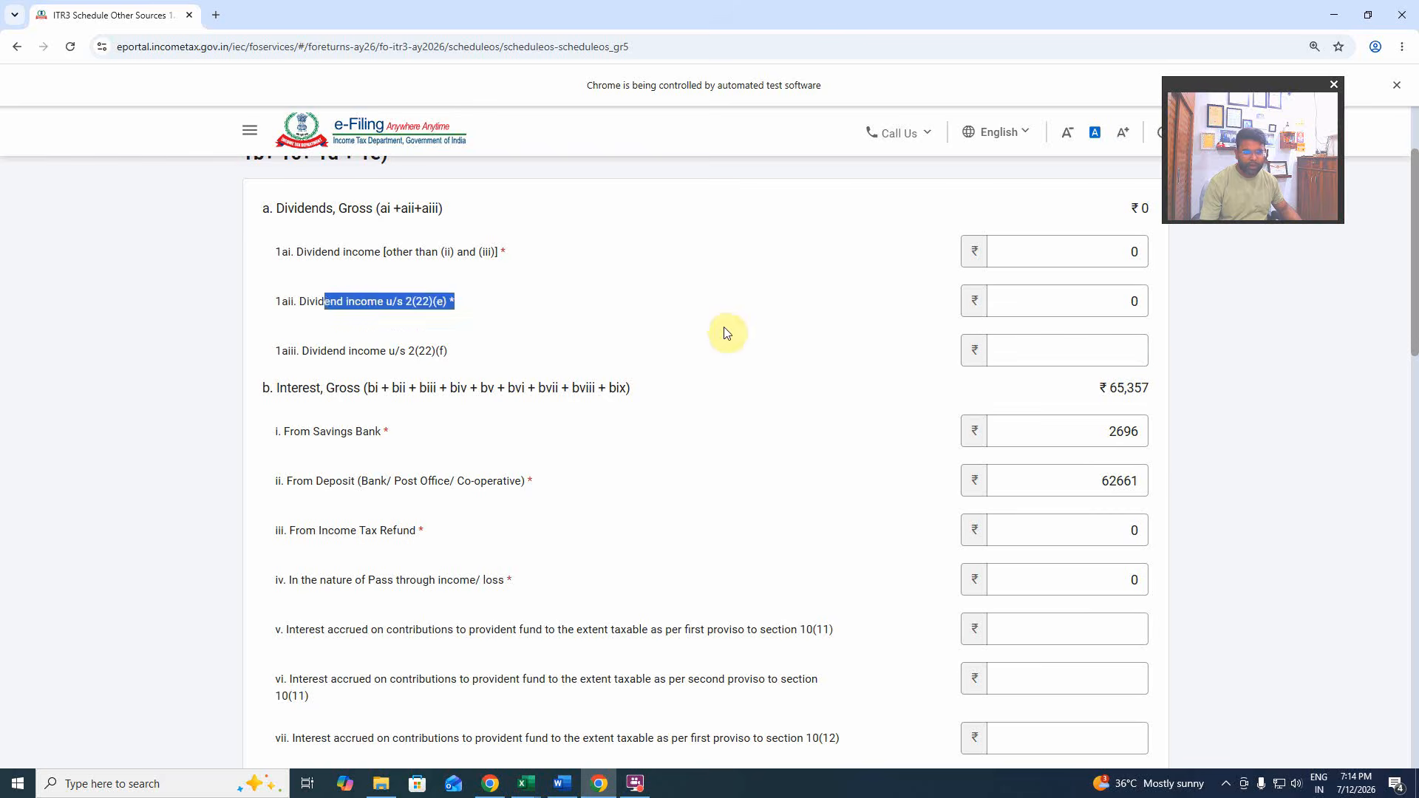
left_click(732, 320)
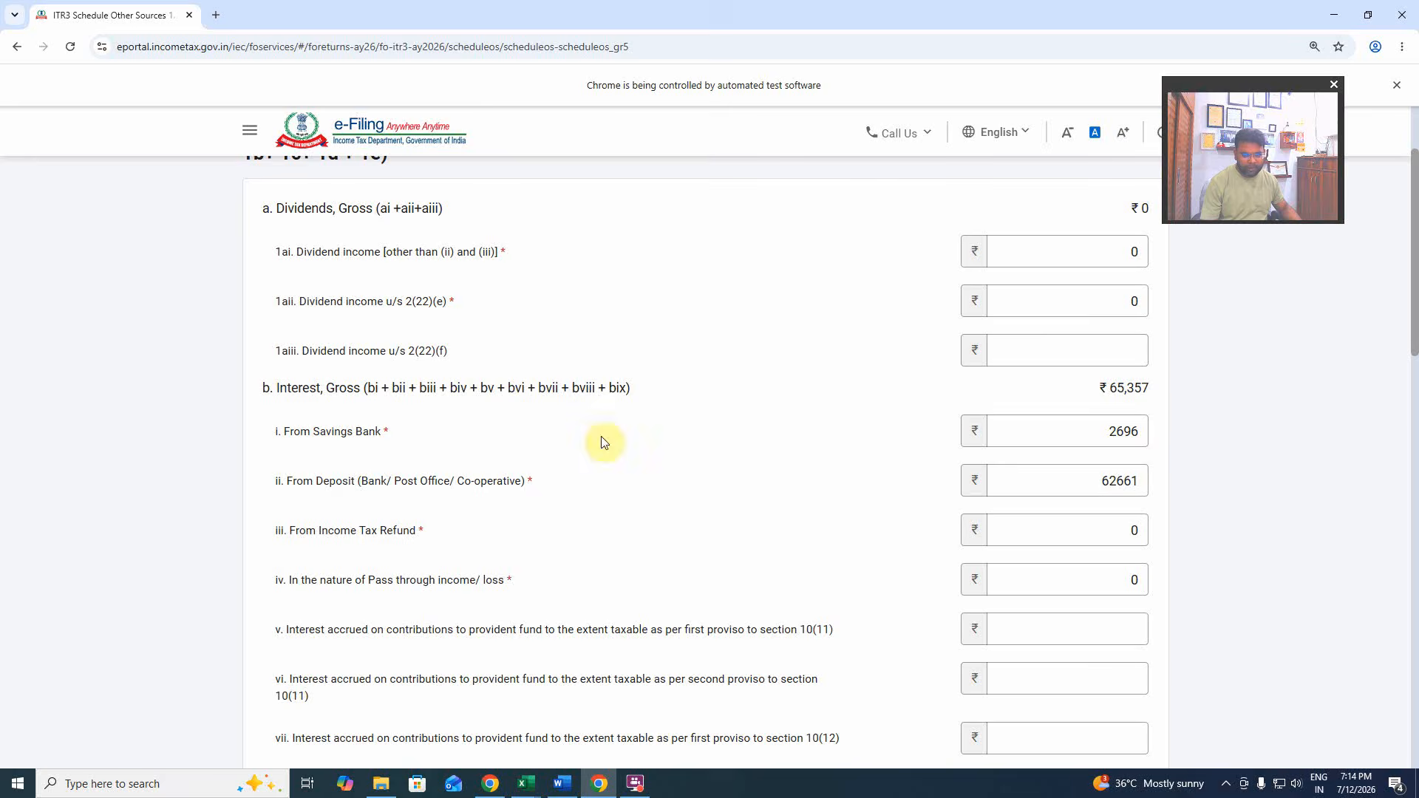
left_click(318, 436)
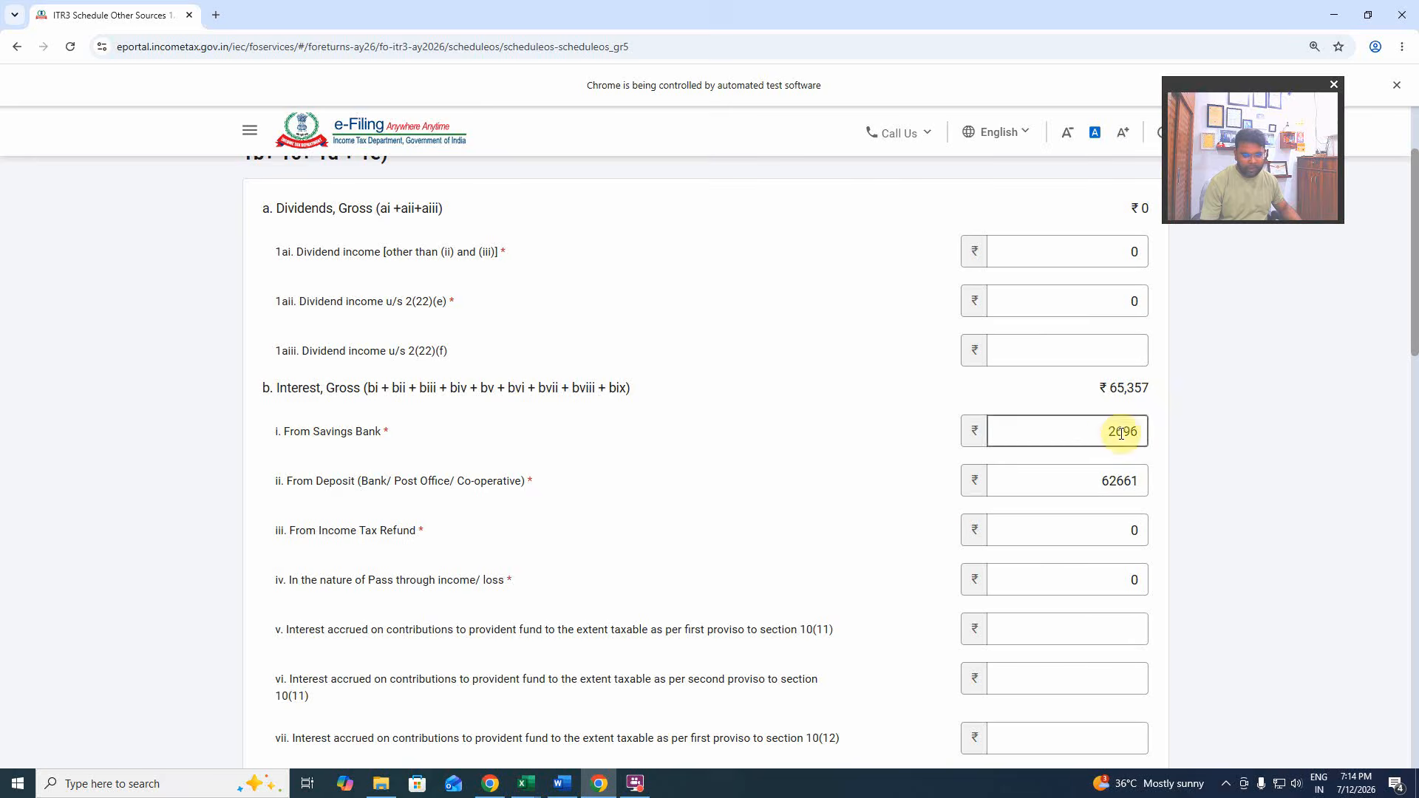
scroll(624, 526, "down", 4)
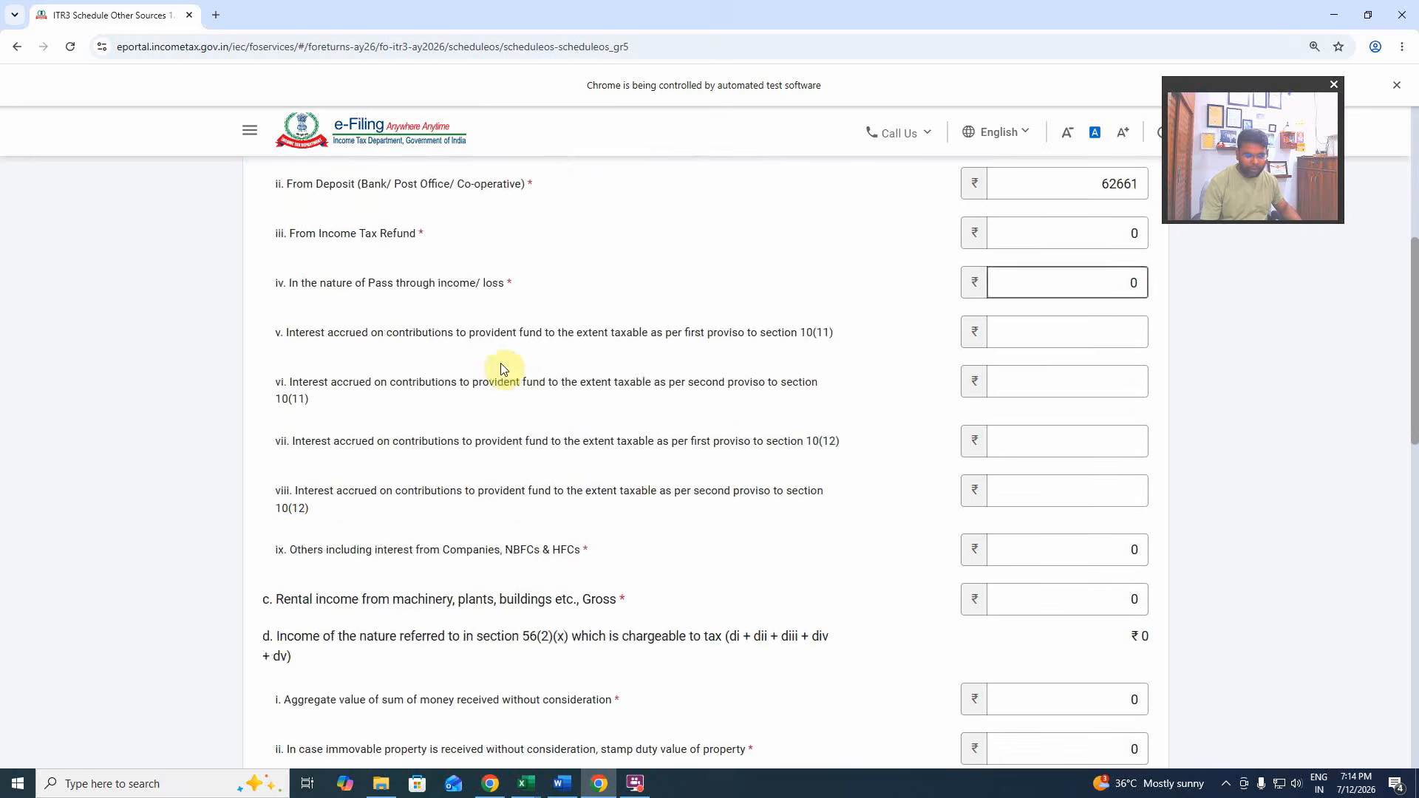
scroll(501, 368, "down", 5)
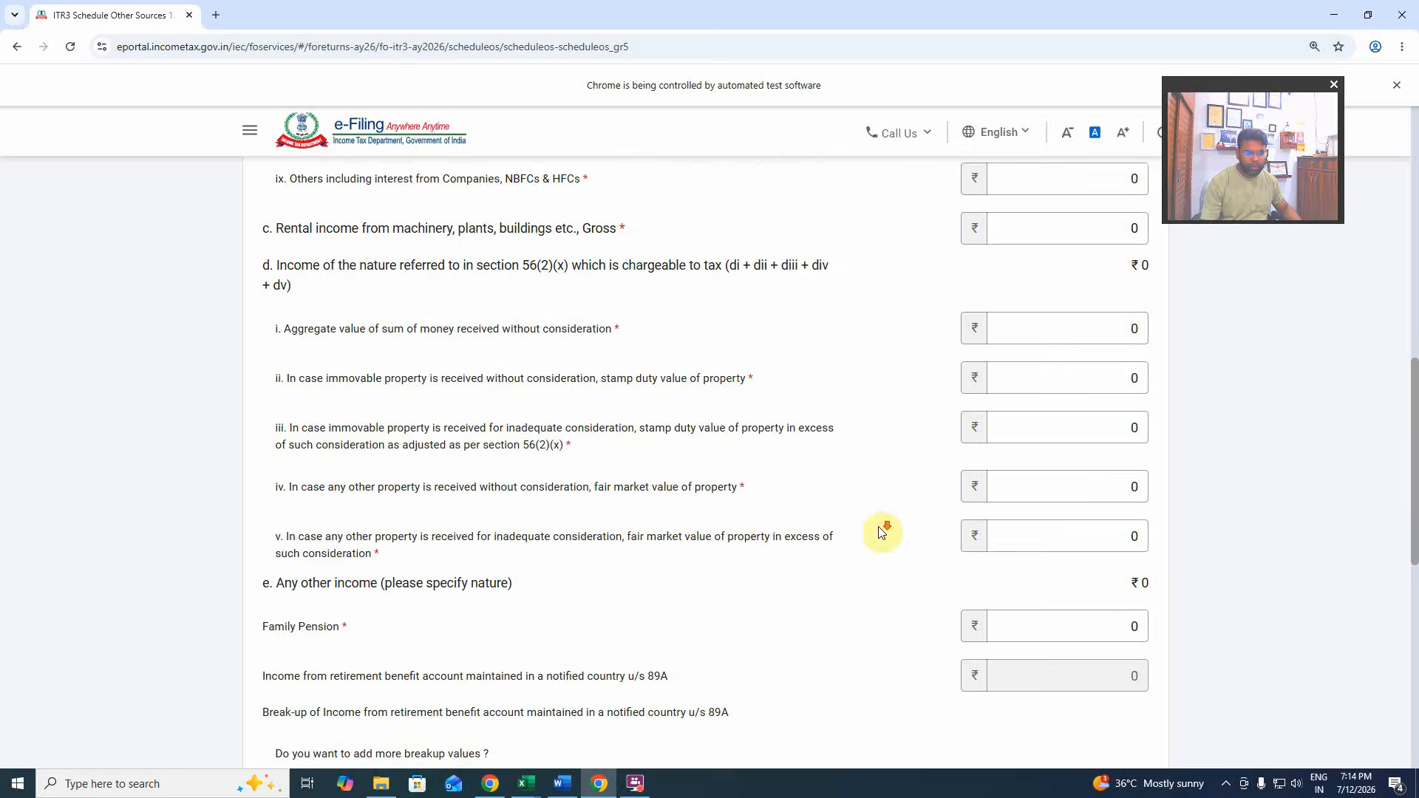
scroll(850, 473, "down", 1)
scroll(592, 525, "down", 3)
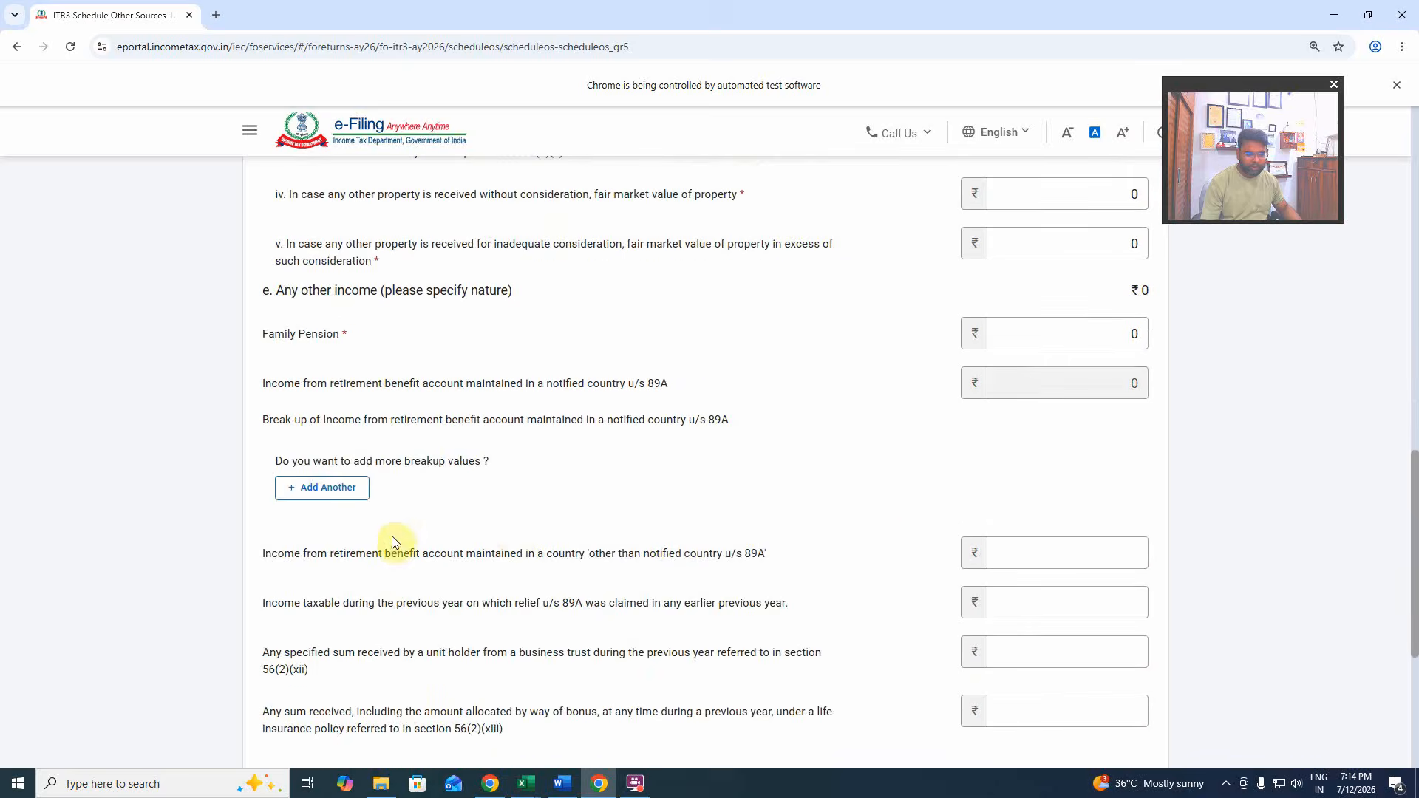
View the Country/Region options for the section 89A retirement benefit income break-up and return without adding an entry.
left_click(331, 486)
left_click(376, 453)
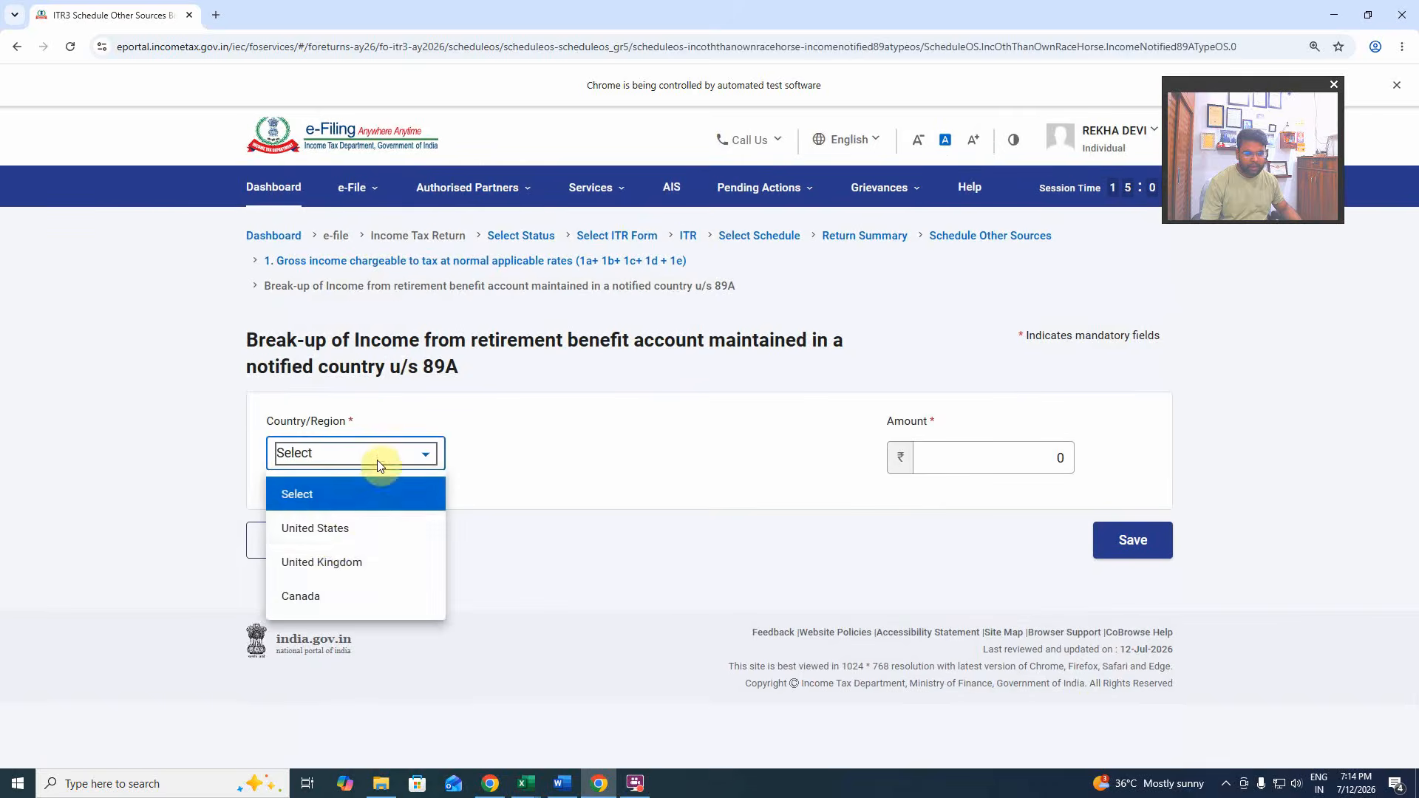
left_click(604, 477)
left_click(309, 547)
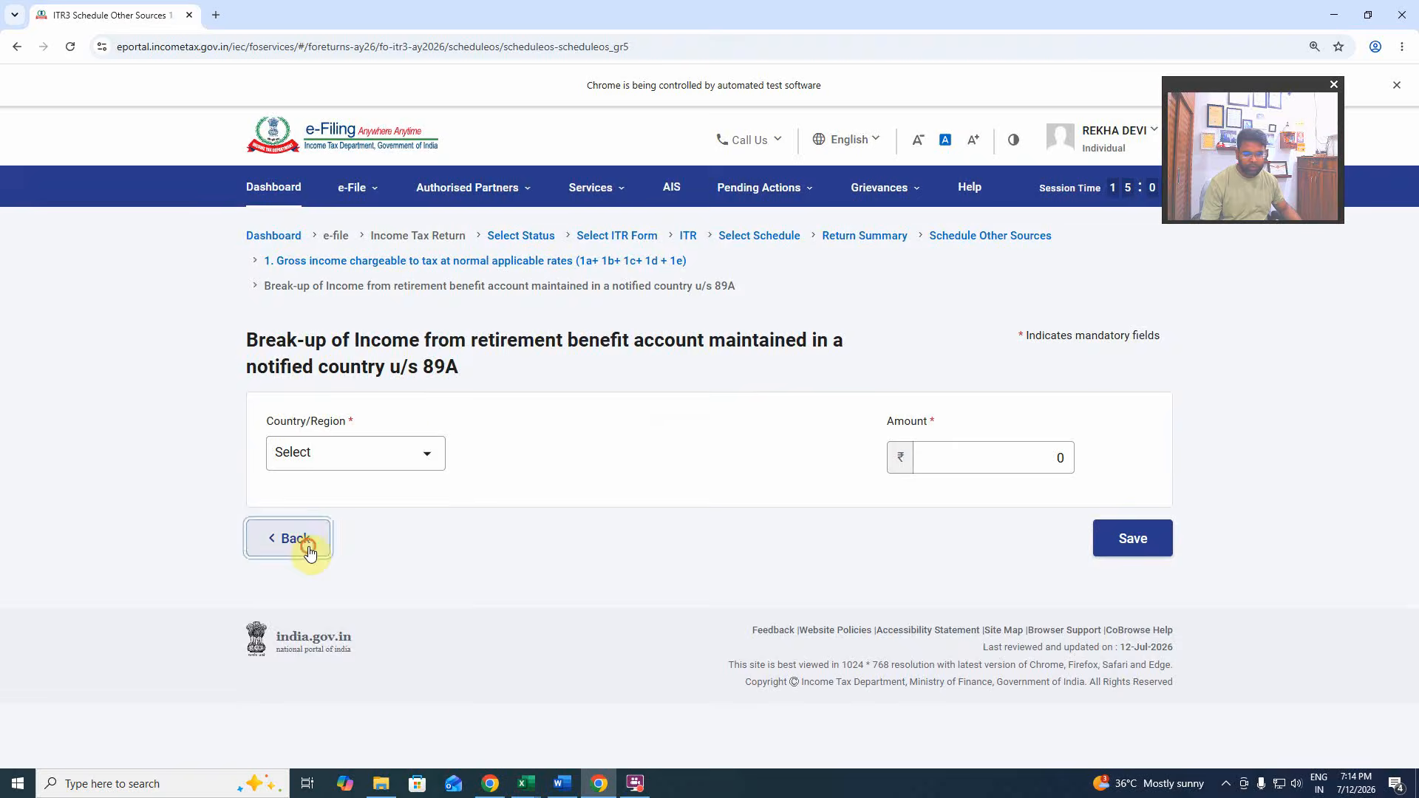
Look at the nature and amount form for other income break-up values and return without adding an entry.
scroll(473, 546, "down", 15)
left_click(344, 479)
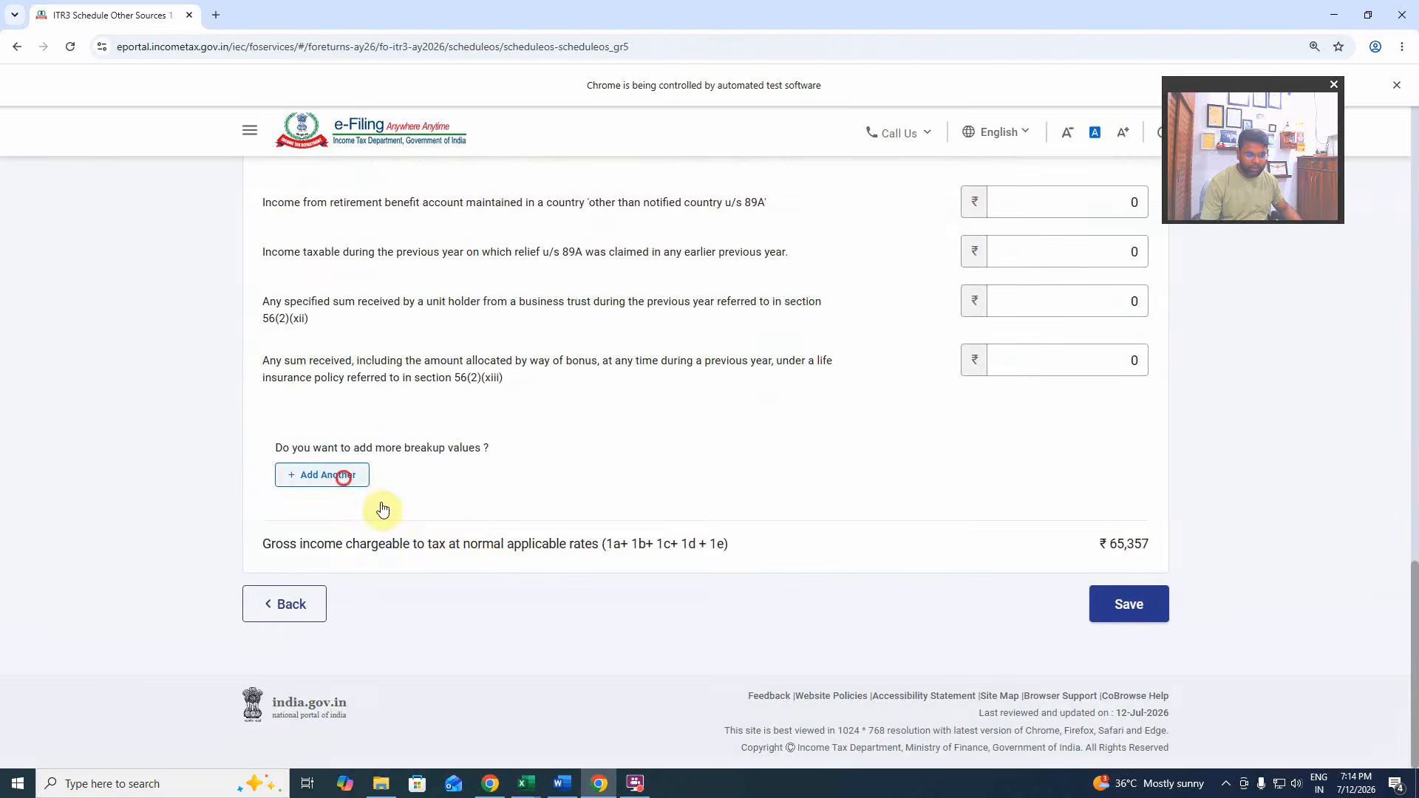
left_click(295, 487)
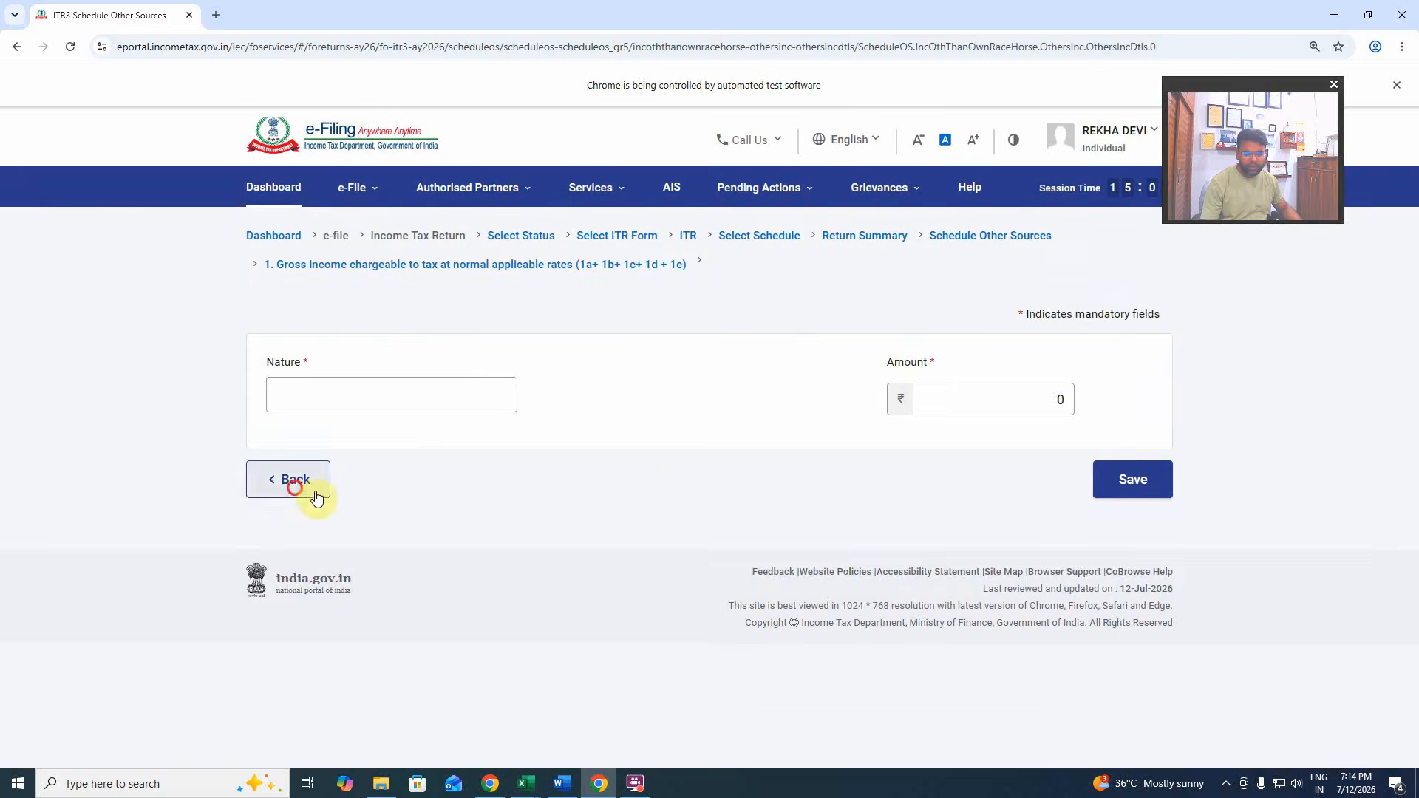
Save the gross income details of Schedule Other Sources and go to the information about accrual/receipt of income.
scroll(572, 583, "down", 15)
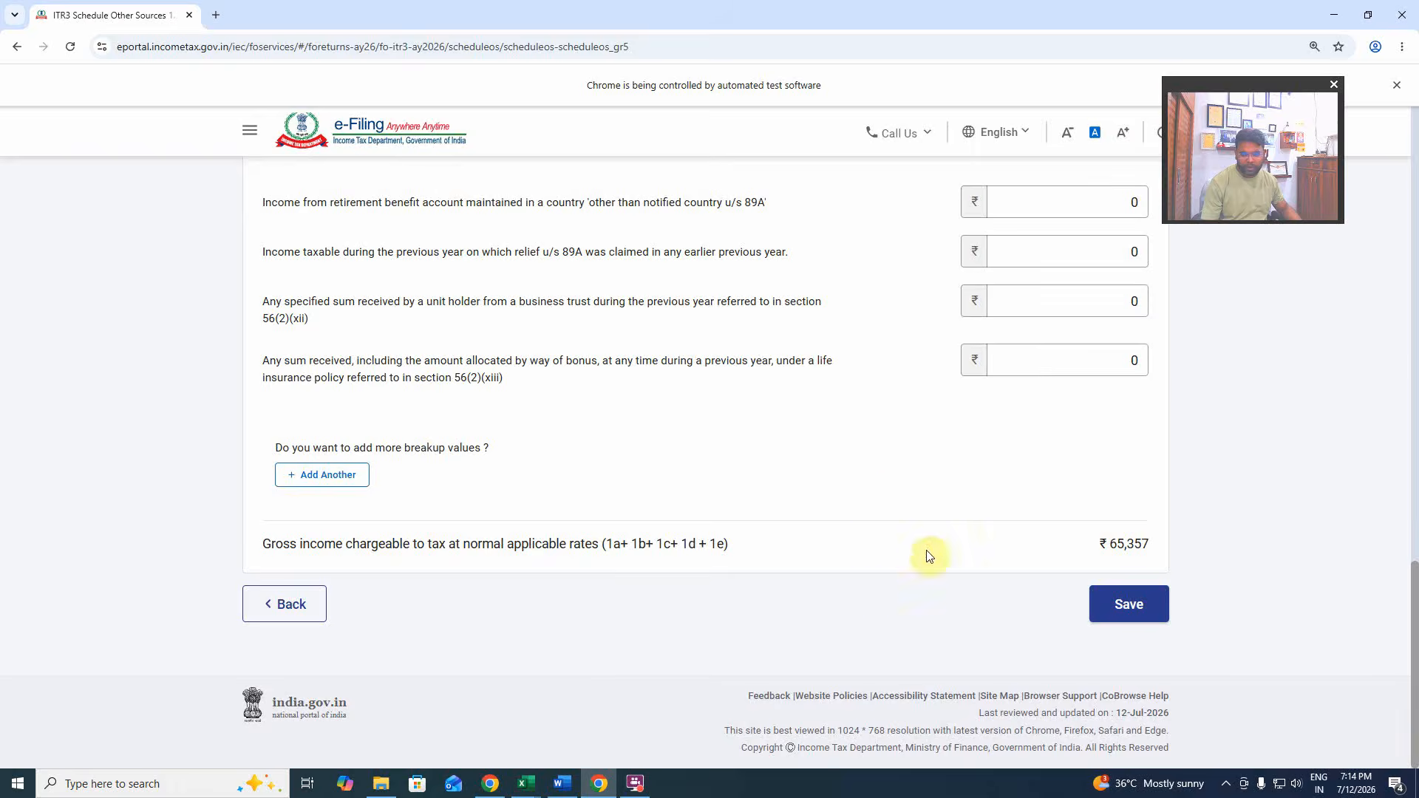
left_click(1120, 603)
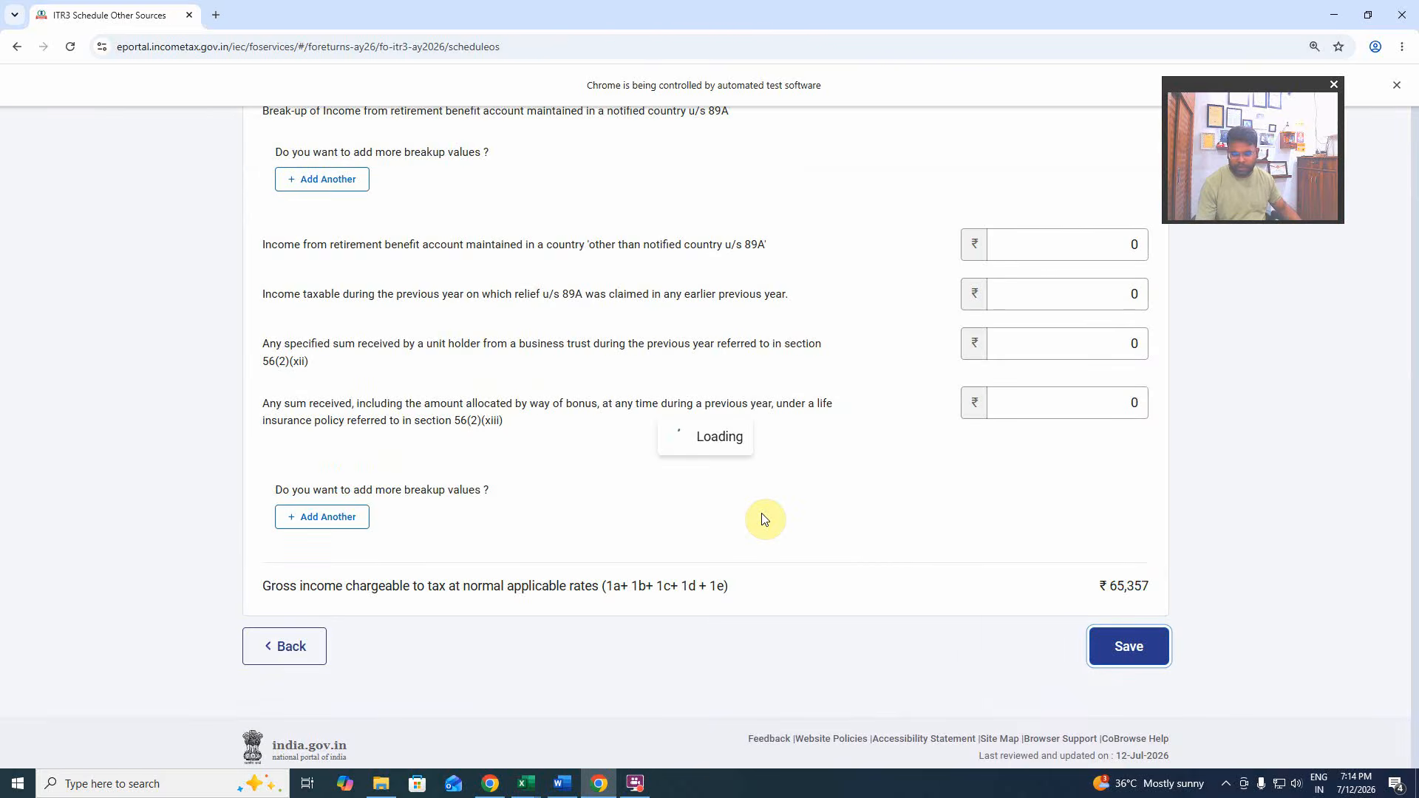
scroll(729, 519, "down", 10)
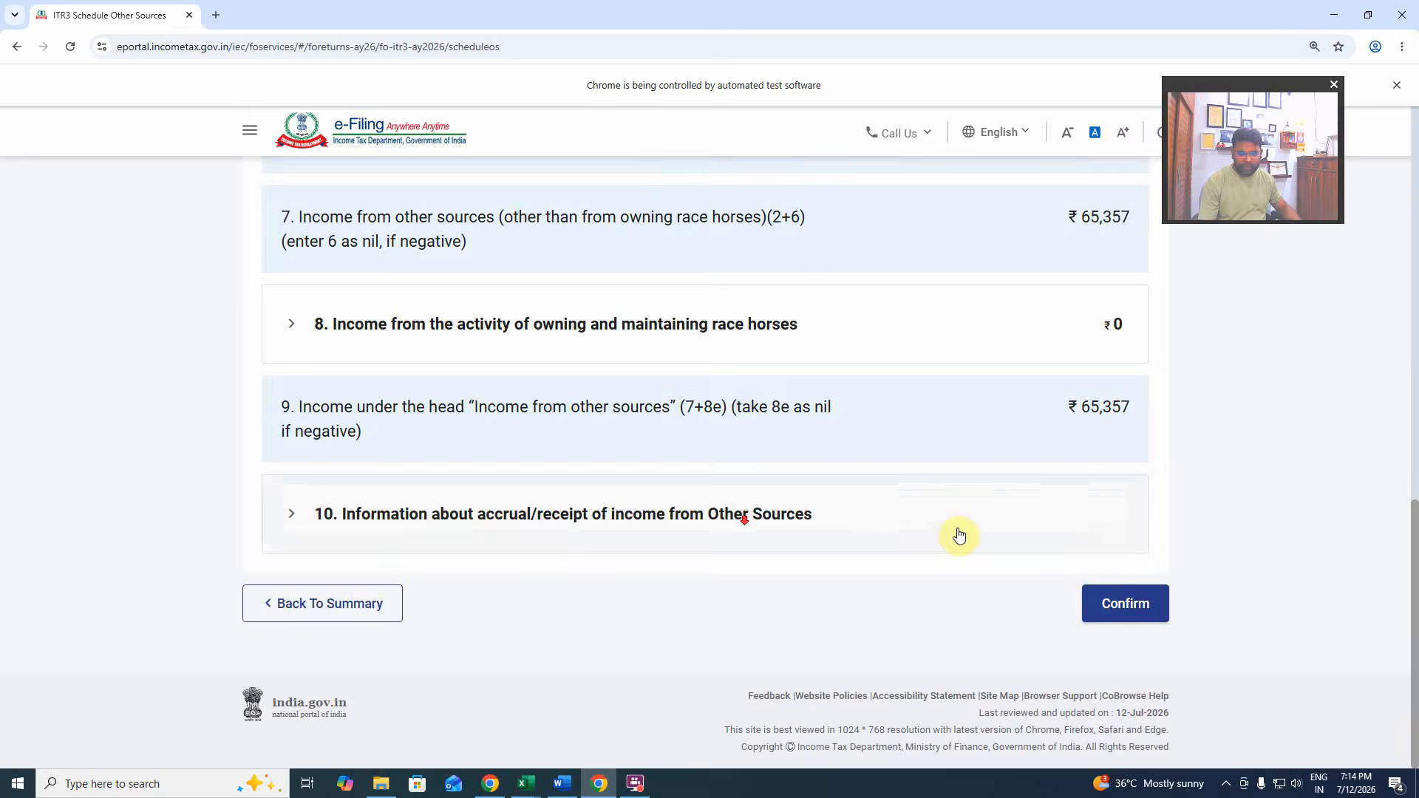
Confirm Schedule Other Sources and review the current-year income under each head in Schedule CYLA.
left_click(1111, 603)
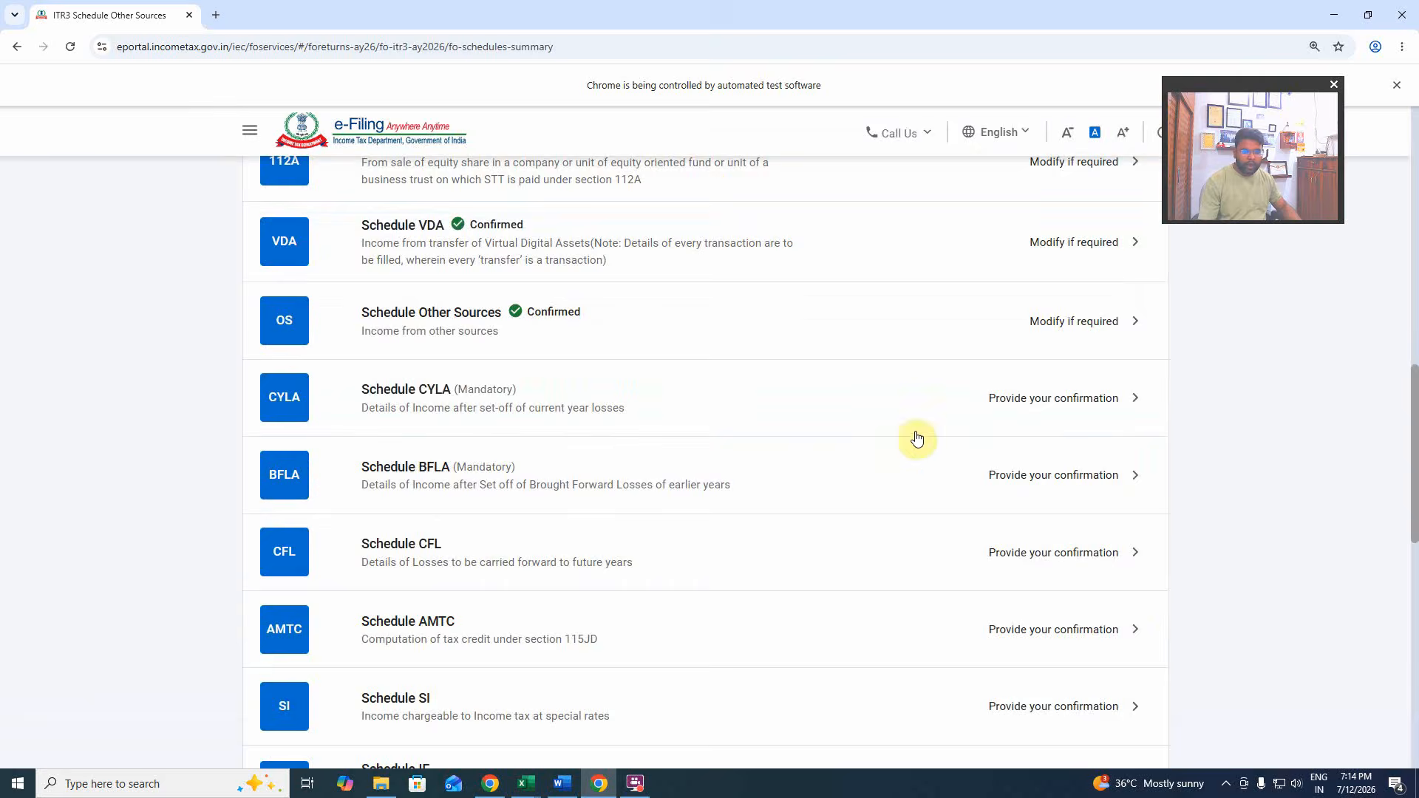
left_click(1007, 396)
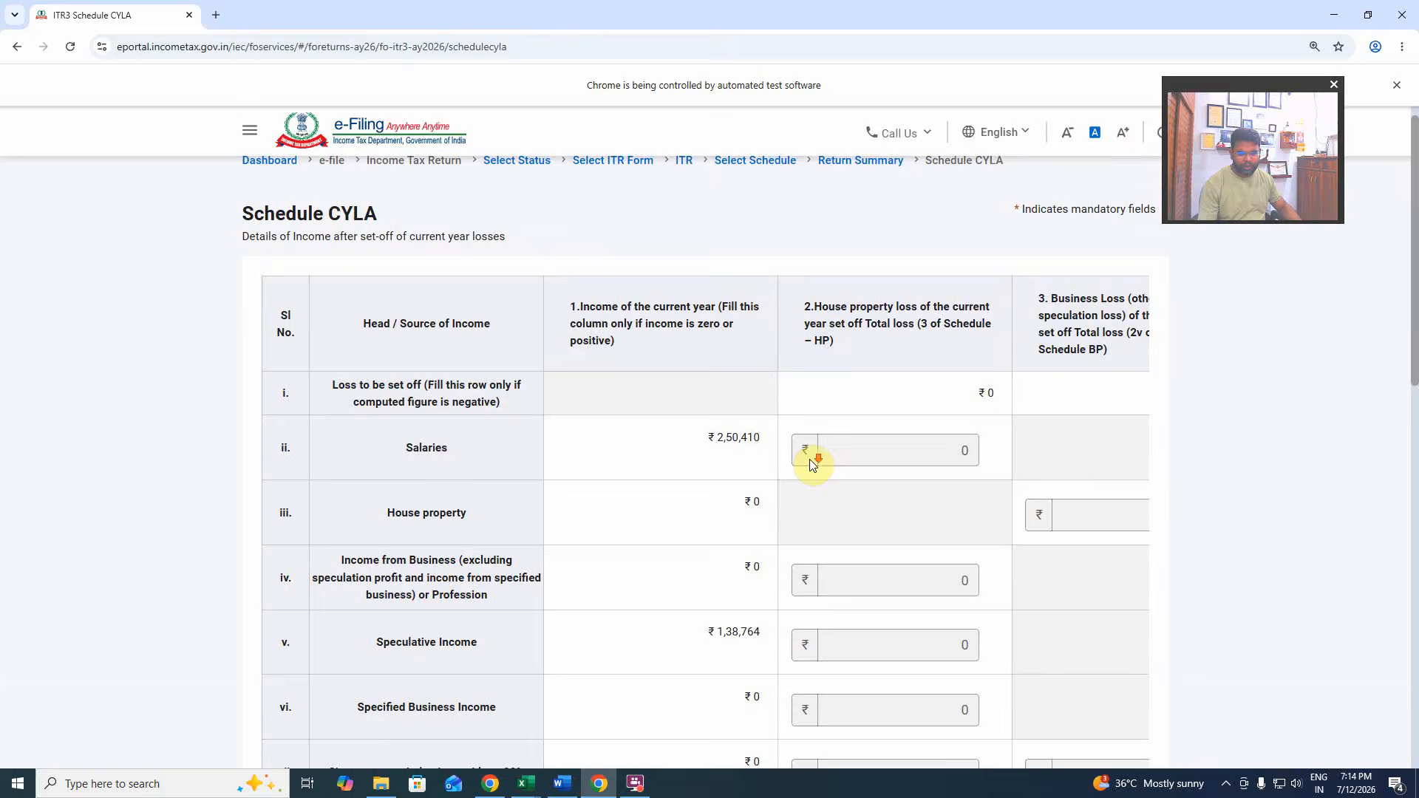
scroll(809, 459, "down", 4)
scroll(809, 459, "down", 6)
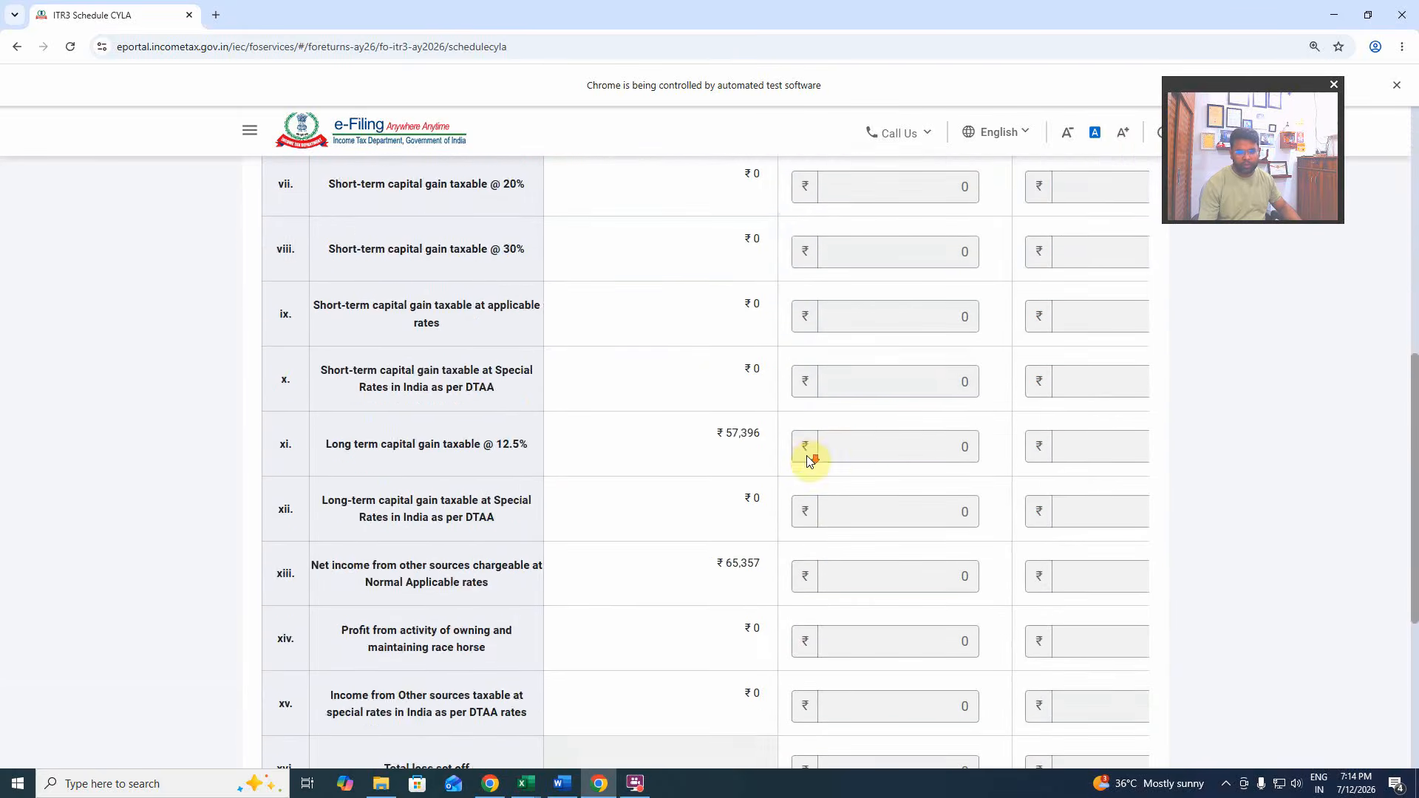
scroll(795, 480, "up", 8)
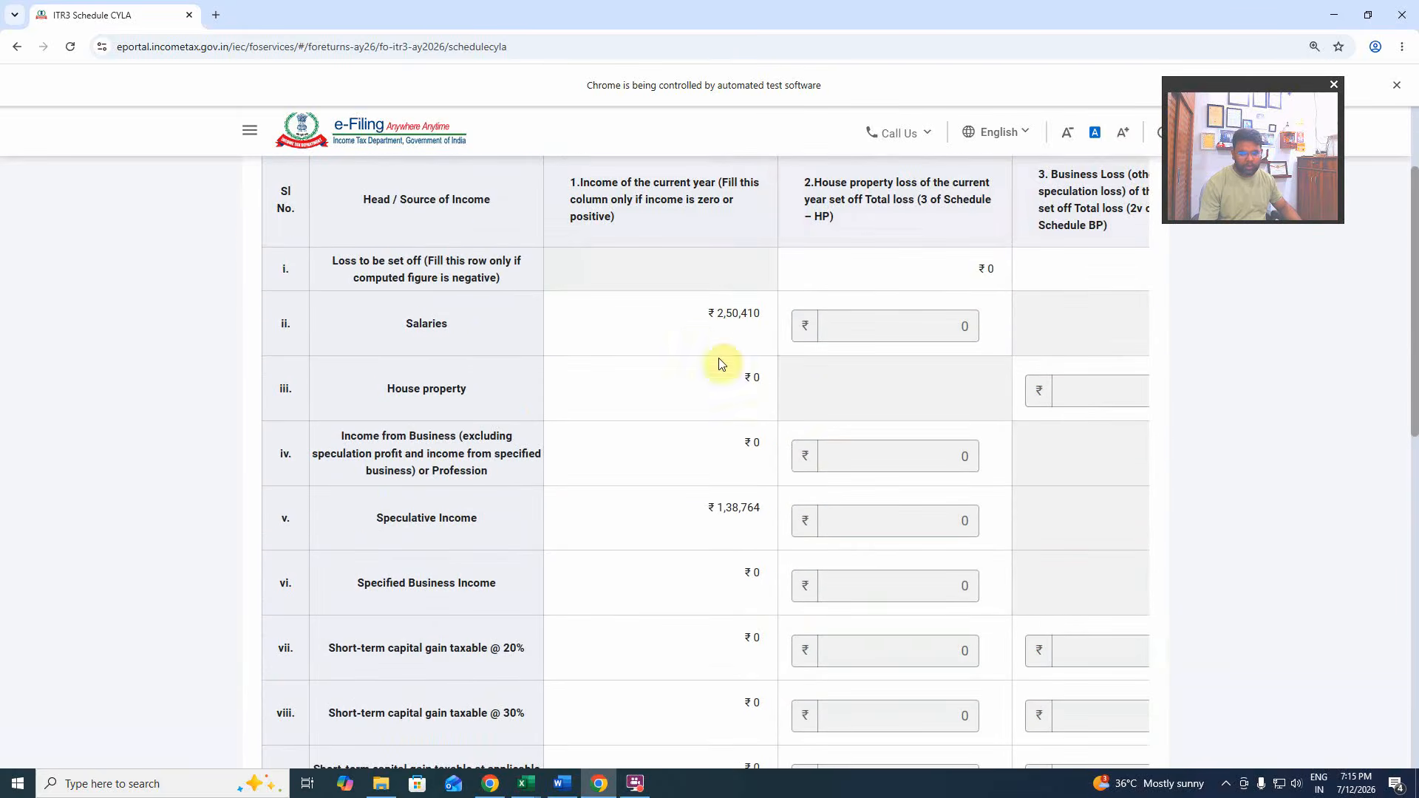
scroll(710, 332, "down", 4)
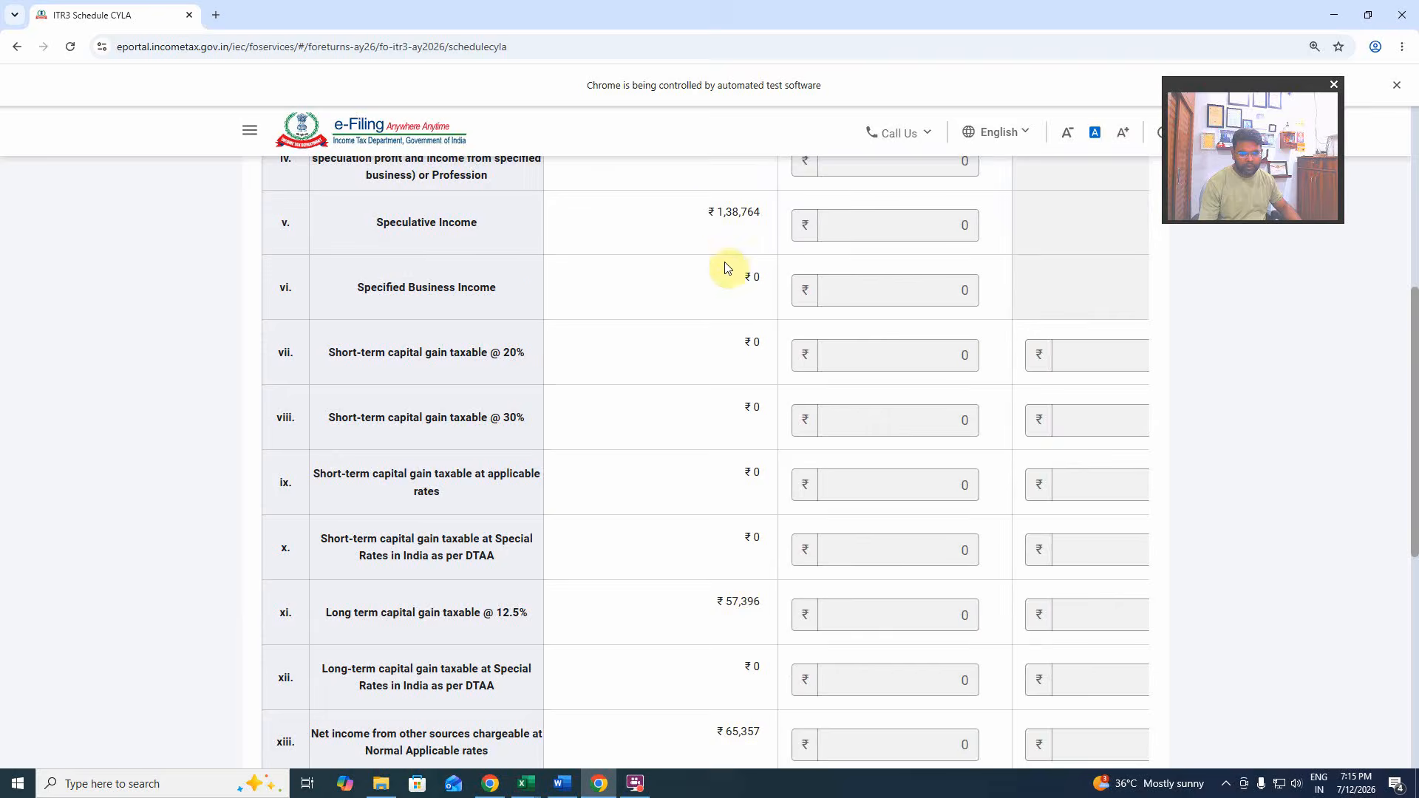
scroll(724, 467, "down", 2)
scroll(715, 501, "down", 3)
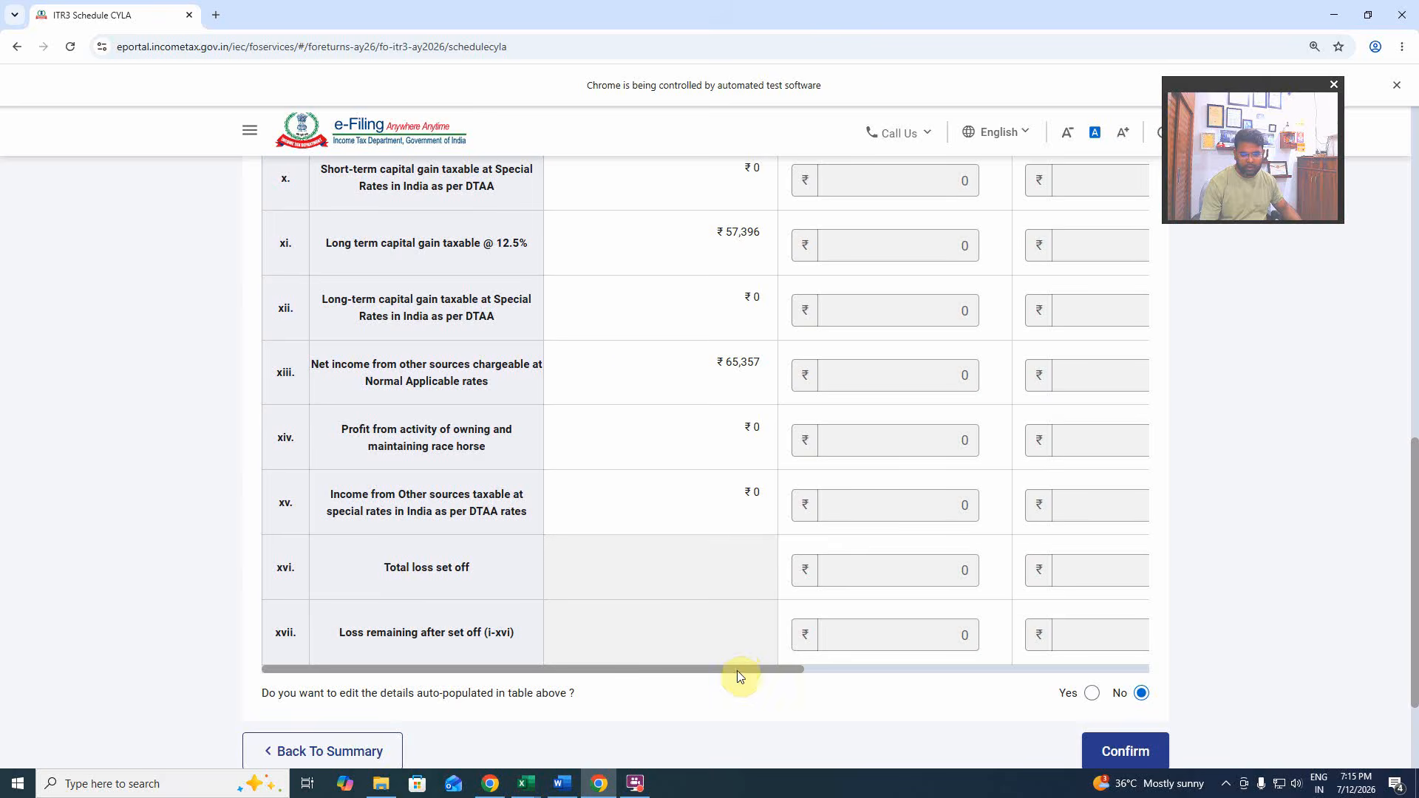
Check the loss set-off and remaining income columns of Schedule CYLA and confirm the schedule without editing its auto-populated details.
left_click_drag(704, 365, 816, 361)
left_click(706, 403)
left_click_drag(772, 669, 1137, 688)
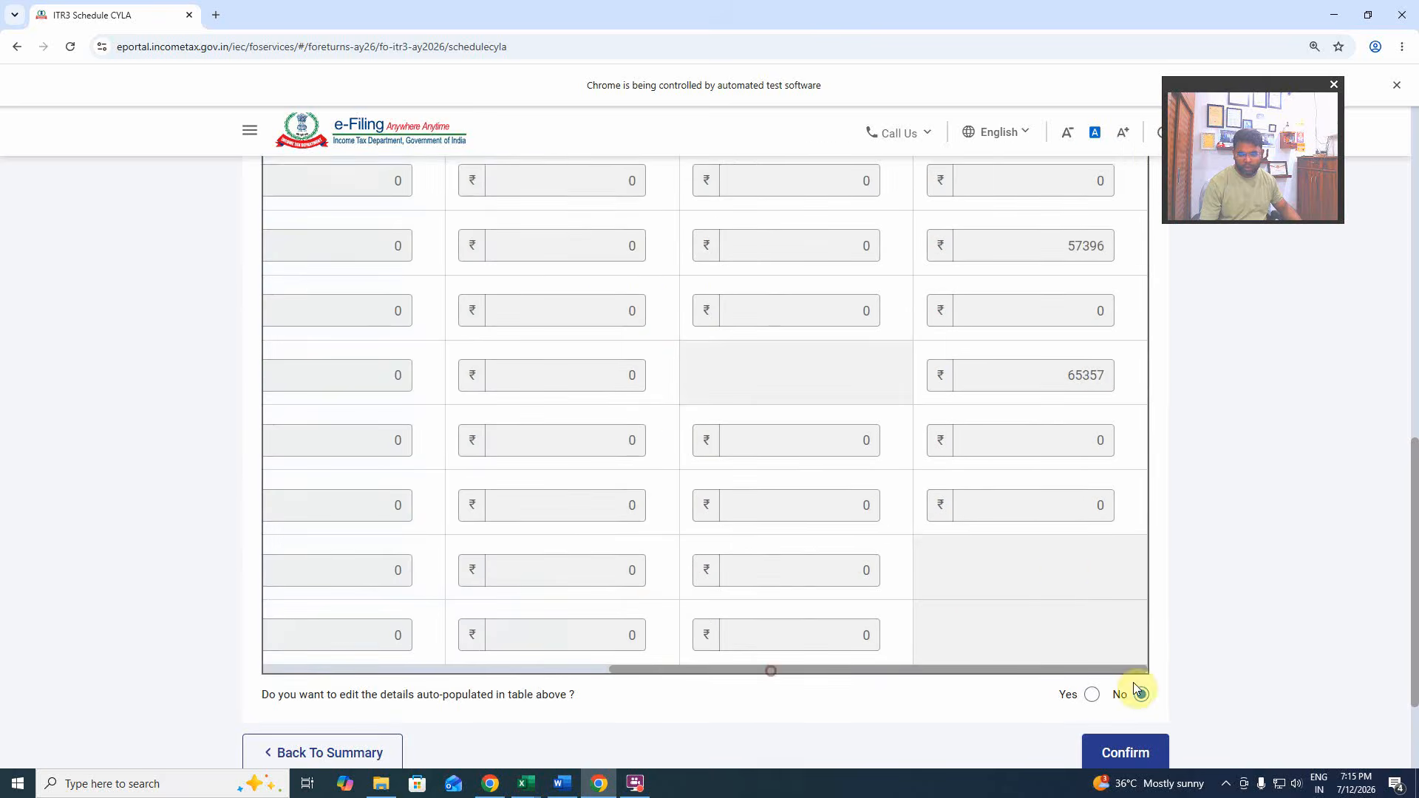
scroll(1065, 580, "up", 6)
scroll(1065, 581, "down", 6)
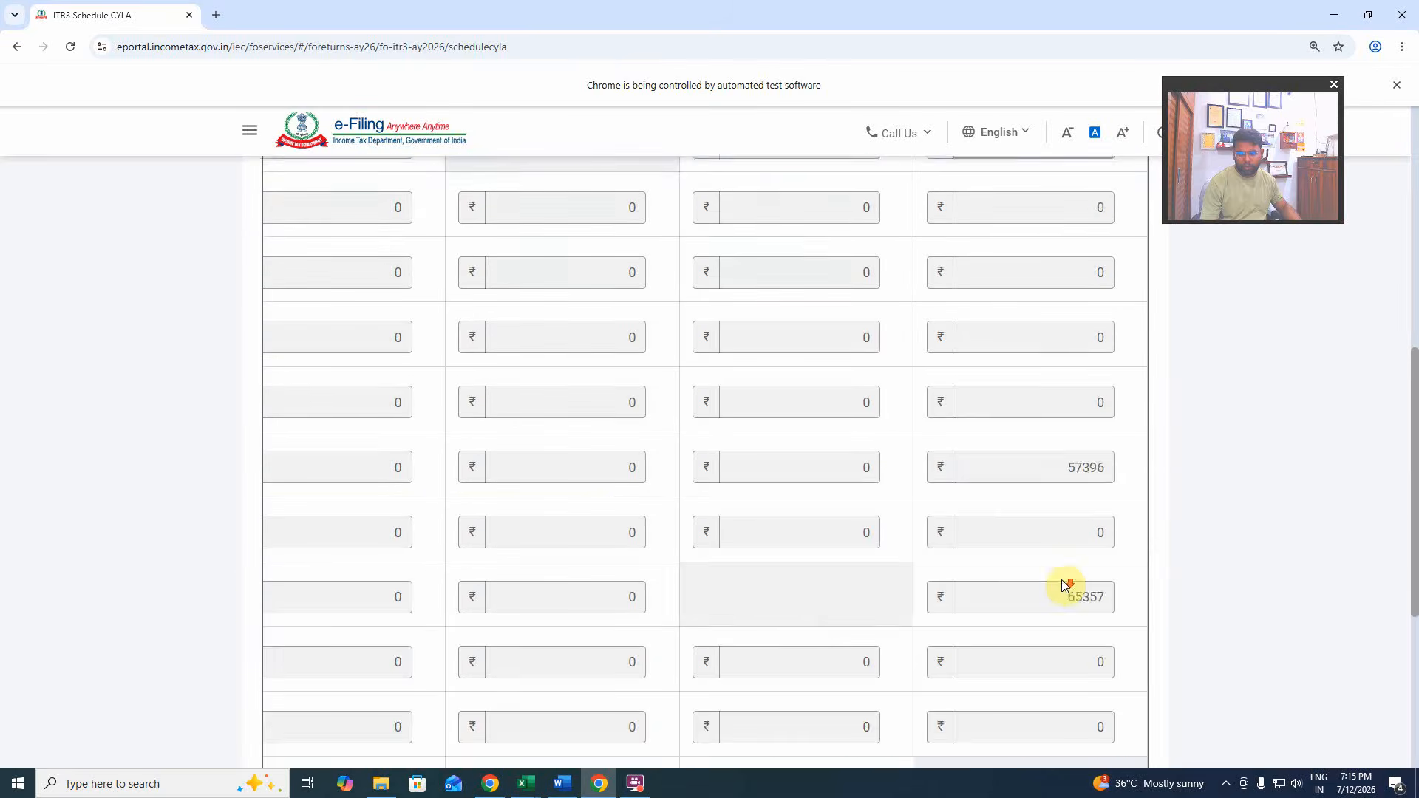
scroll(1064, 584, "down", 2)
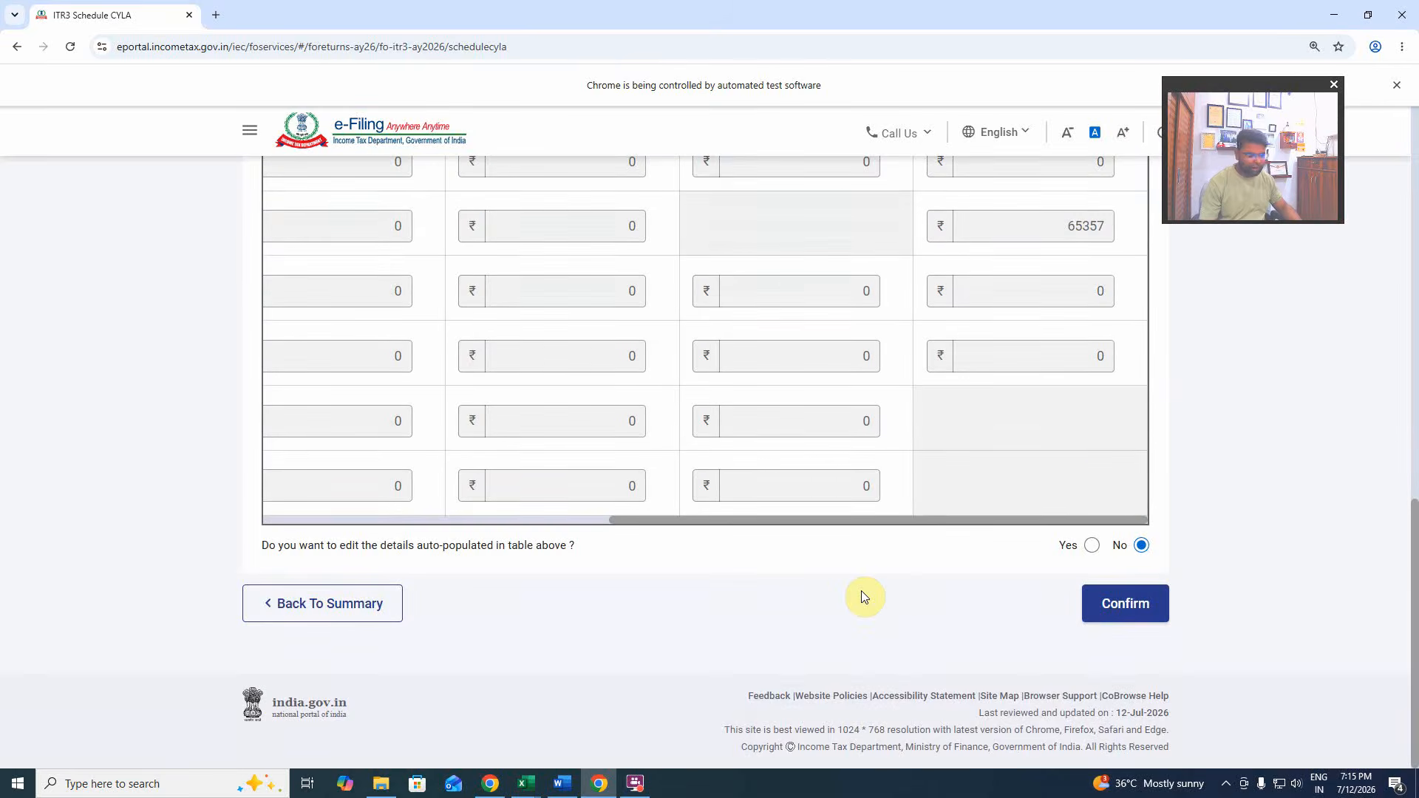
left_click(1124, 602)
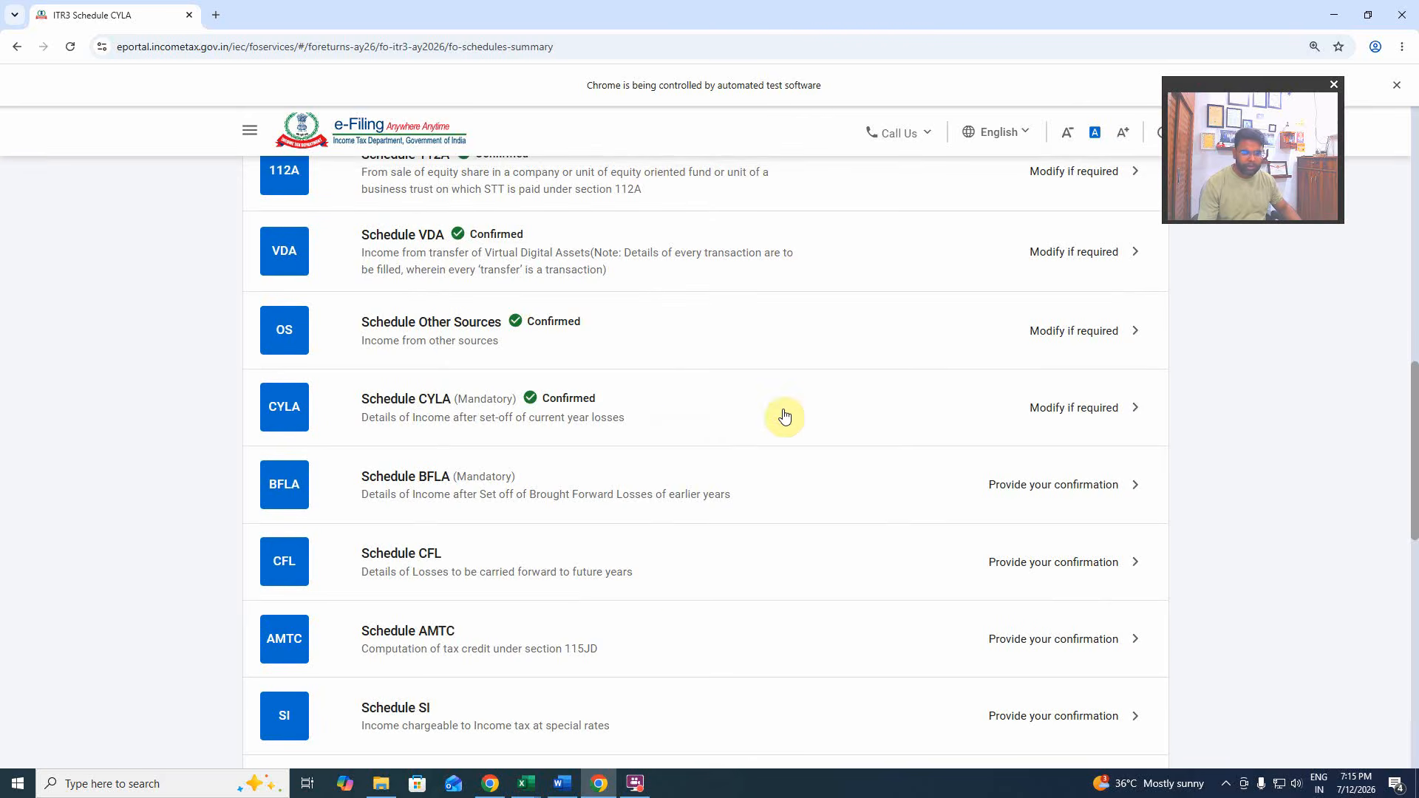
Review the brought-forward loss set-off figures in Schedule BFLA and confirm the schedule.
left_click(769, 486)
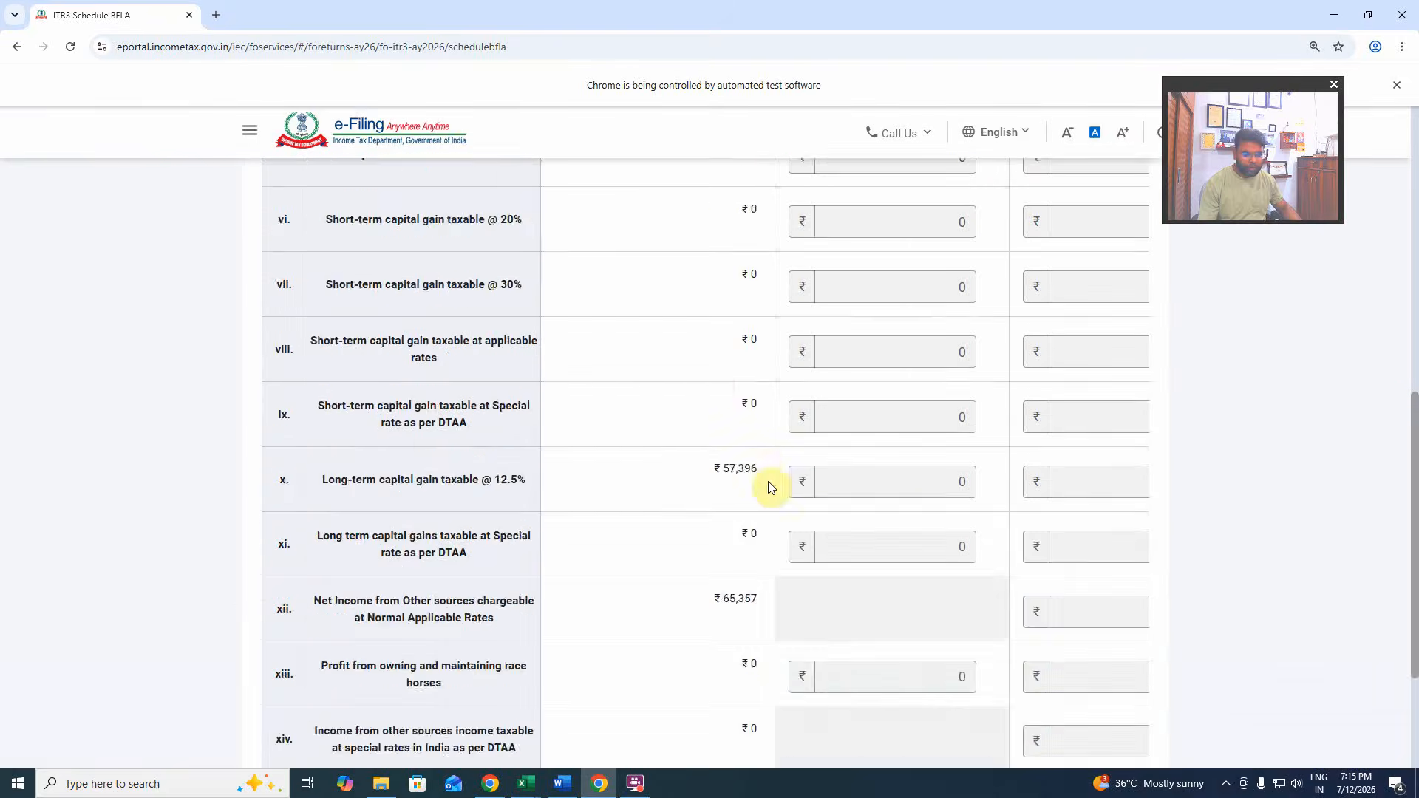
scroll(721, 610, "down", 3)
scroll(722, 606, "down", 8)
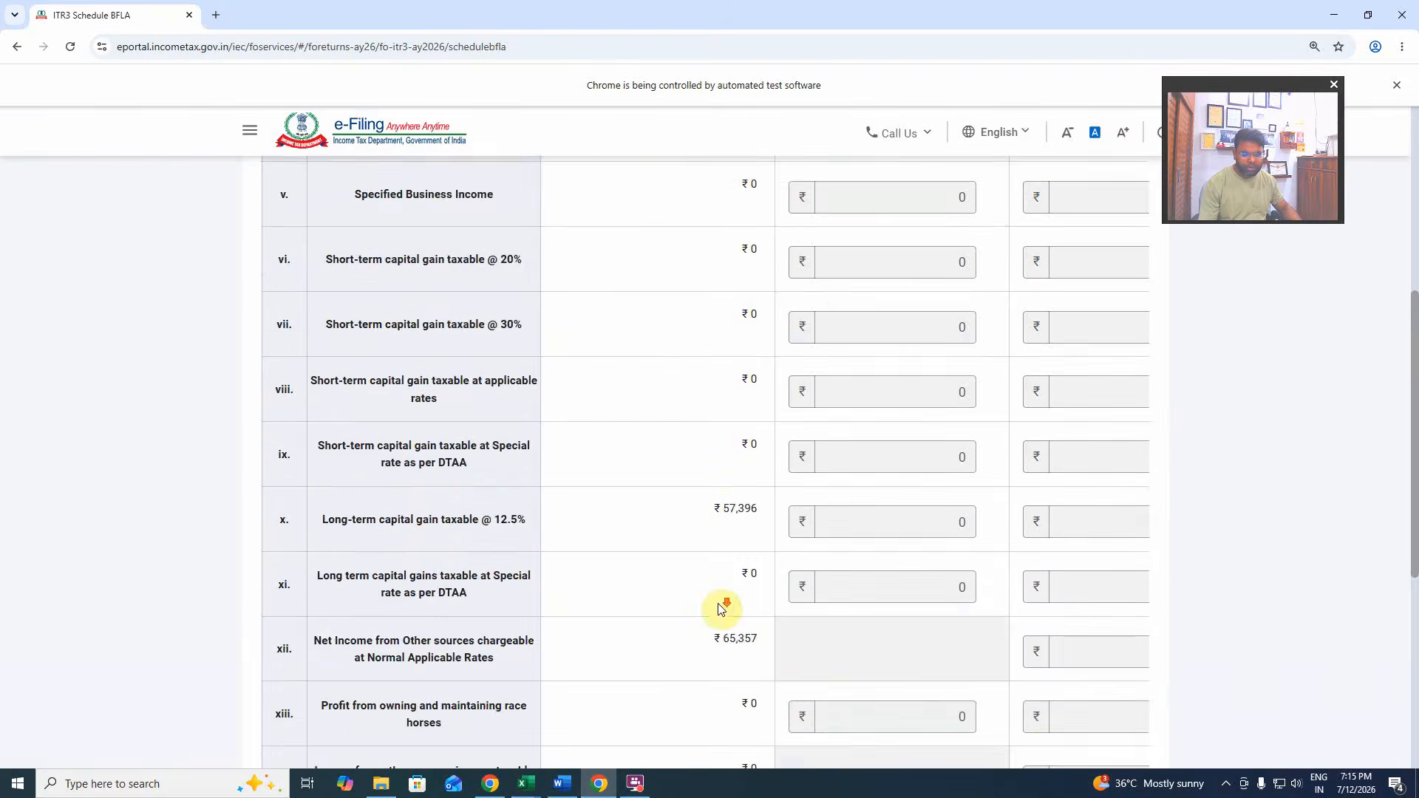
left_click(1131, 603)
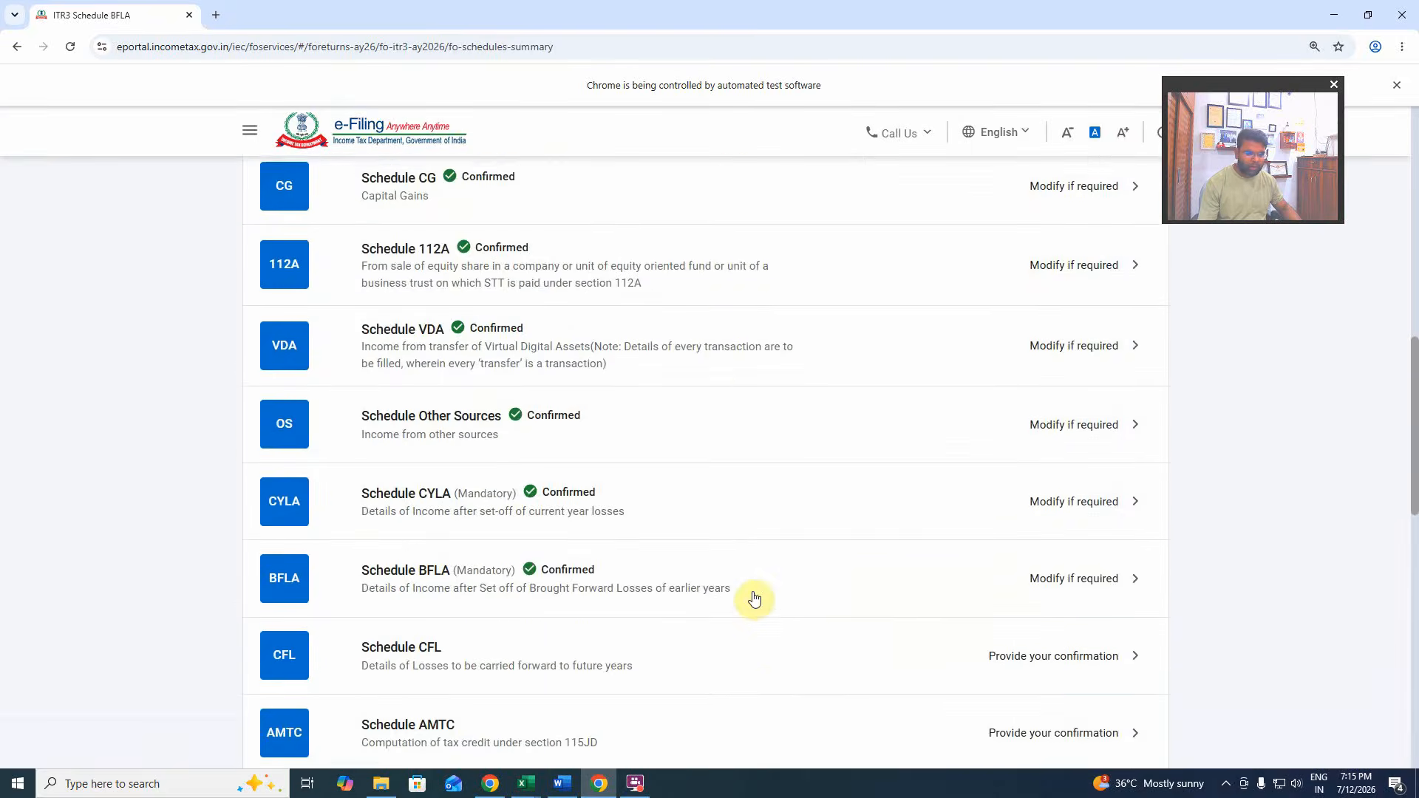
Check the year-wise losses table in Schedule CFL and confirm it without entering any carried-forward losses.
scroll(754, 599, "down", 3)
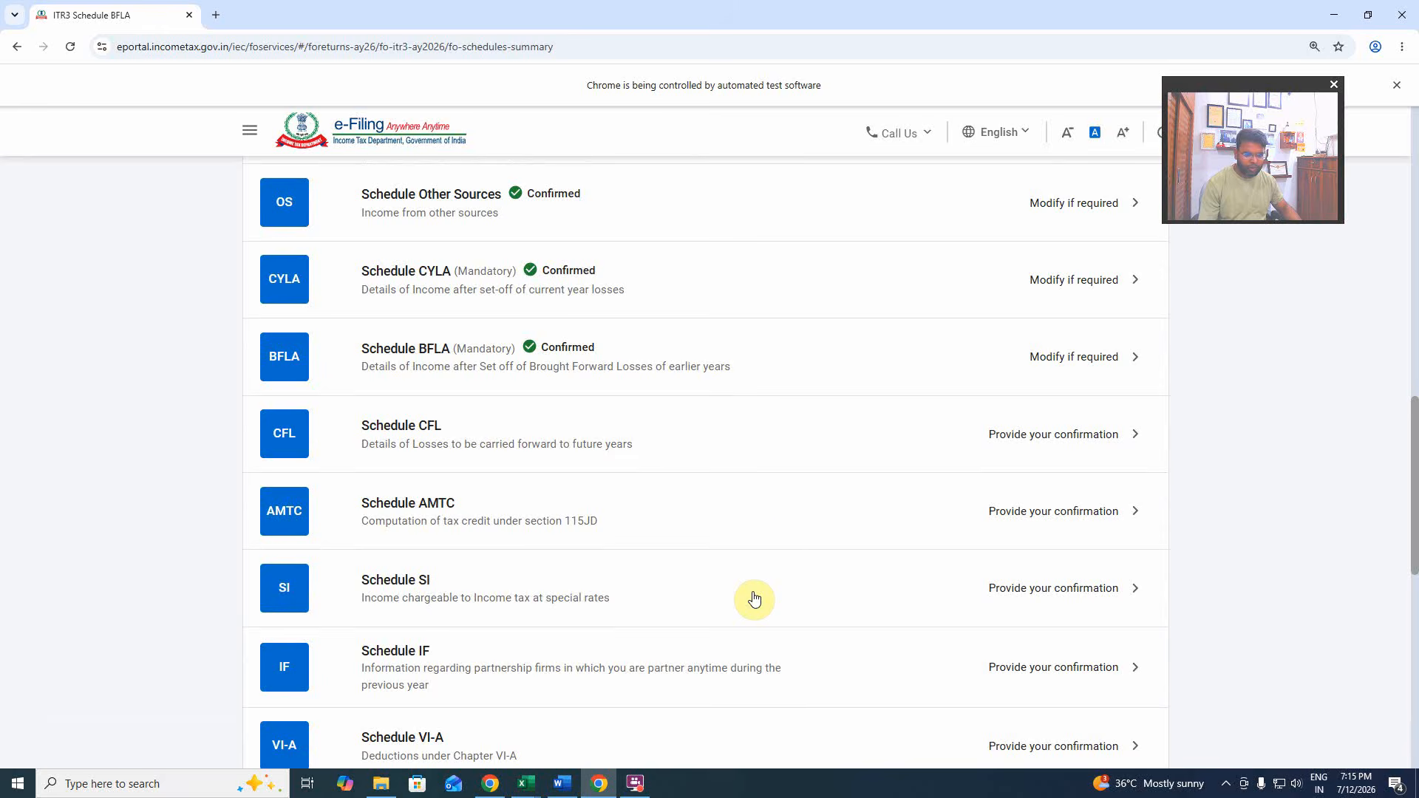
left_click(757, 447)
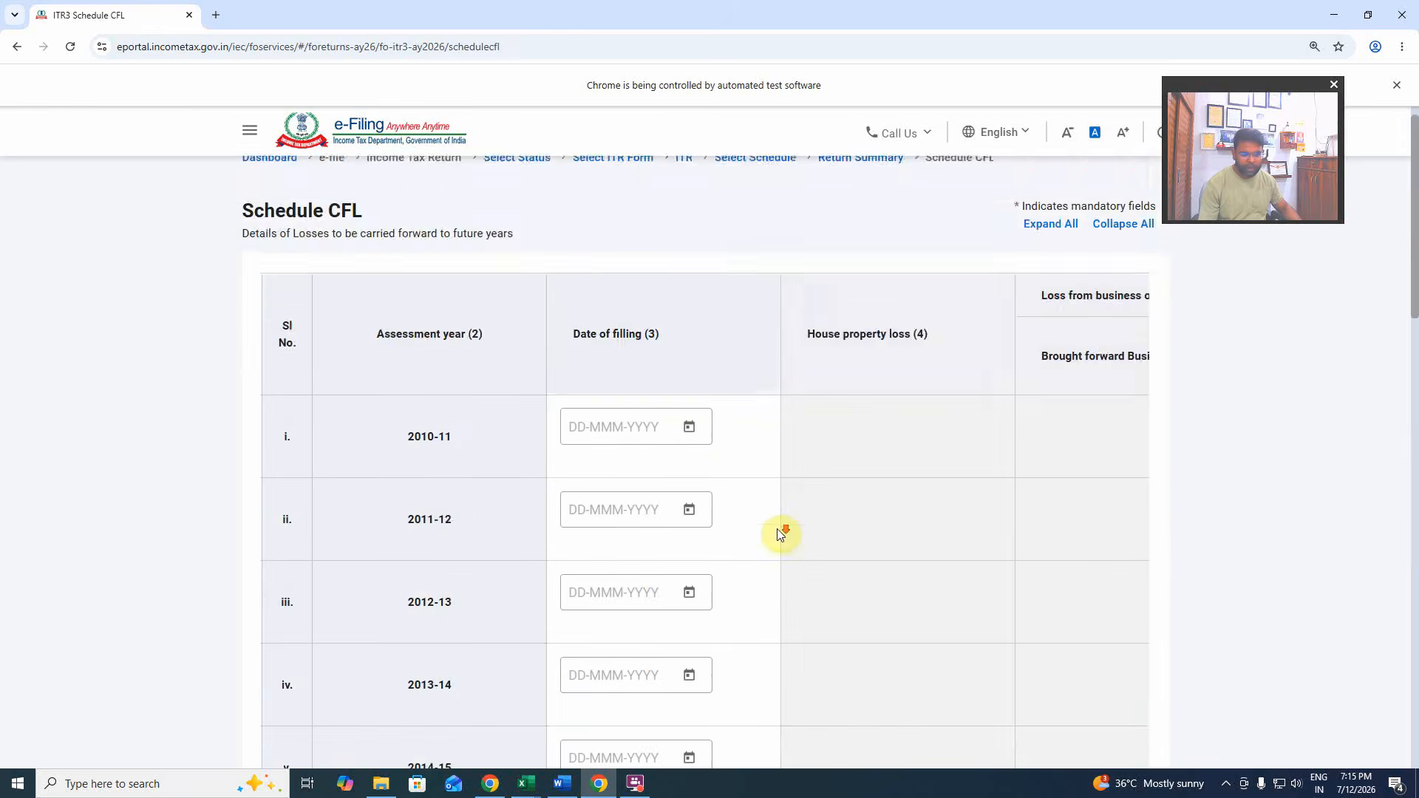
scroll(777, 529, "down", 20)
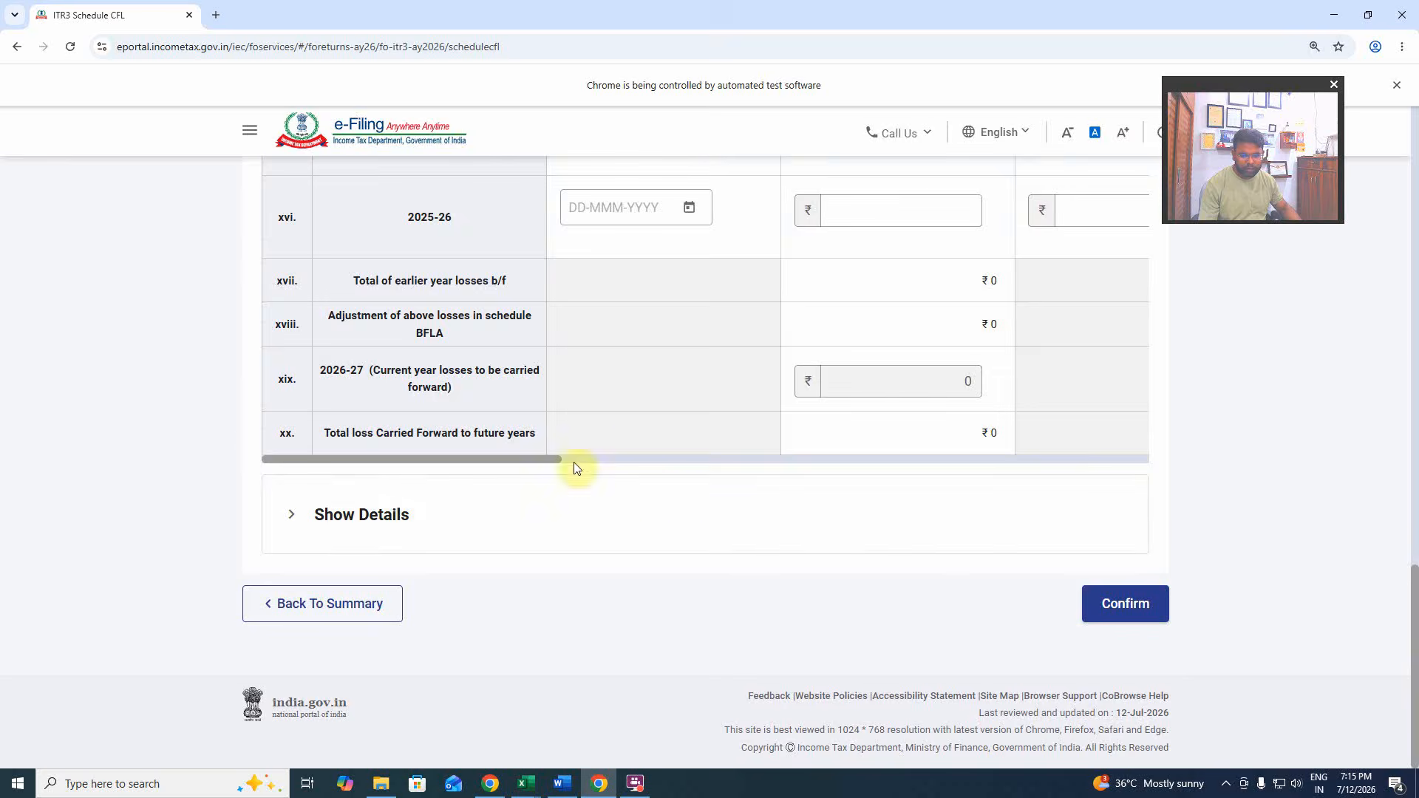
left_click_drag(523, 459, 1210, 476)
left_click(1125, 602)
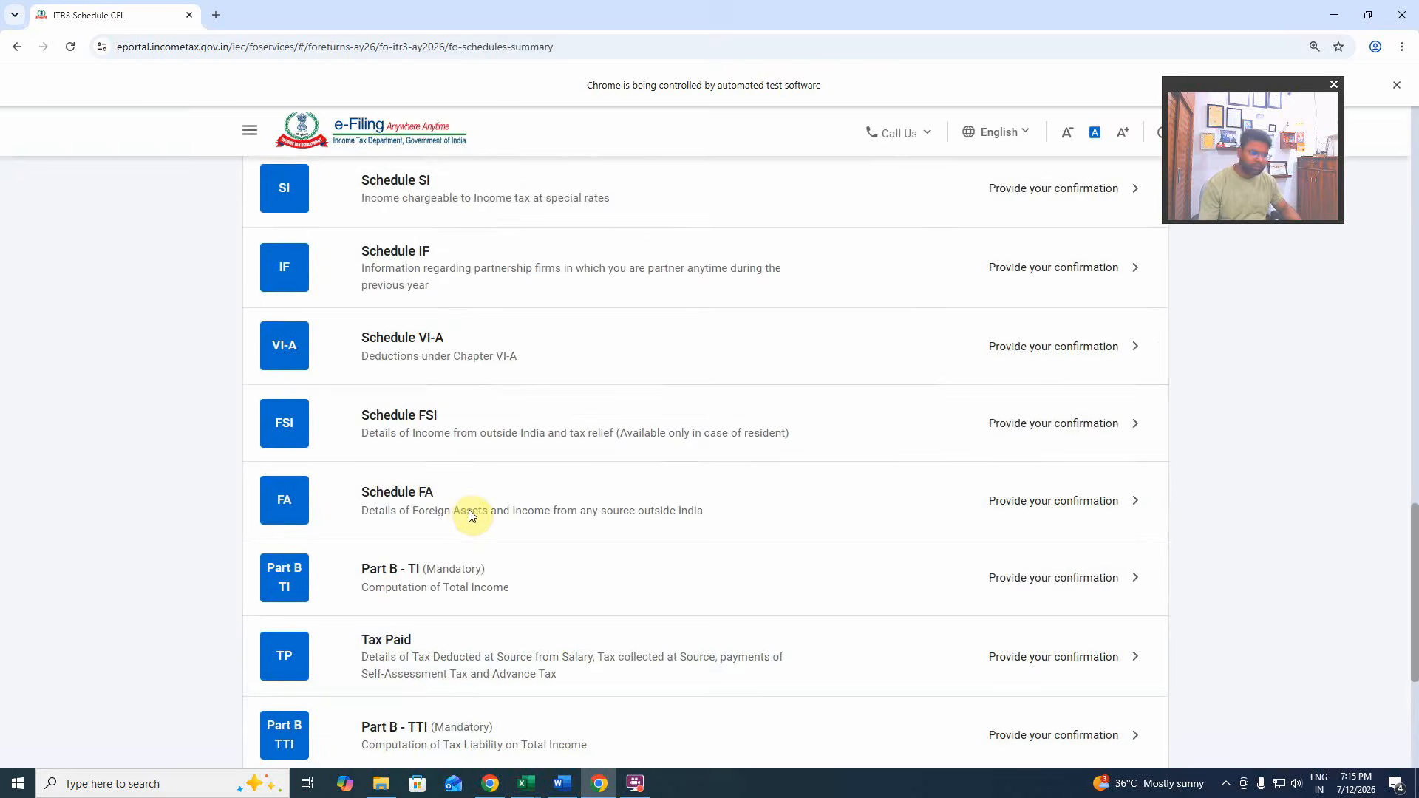
Review the section 115JD tax credit computation in Schedule AMTC and confirm it without entering any credit.
scroll(471, 514, "up", 3)
scroll(473, 512, "up", 3)
scroll(476, 510, "down", 2)
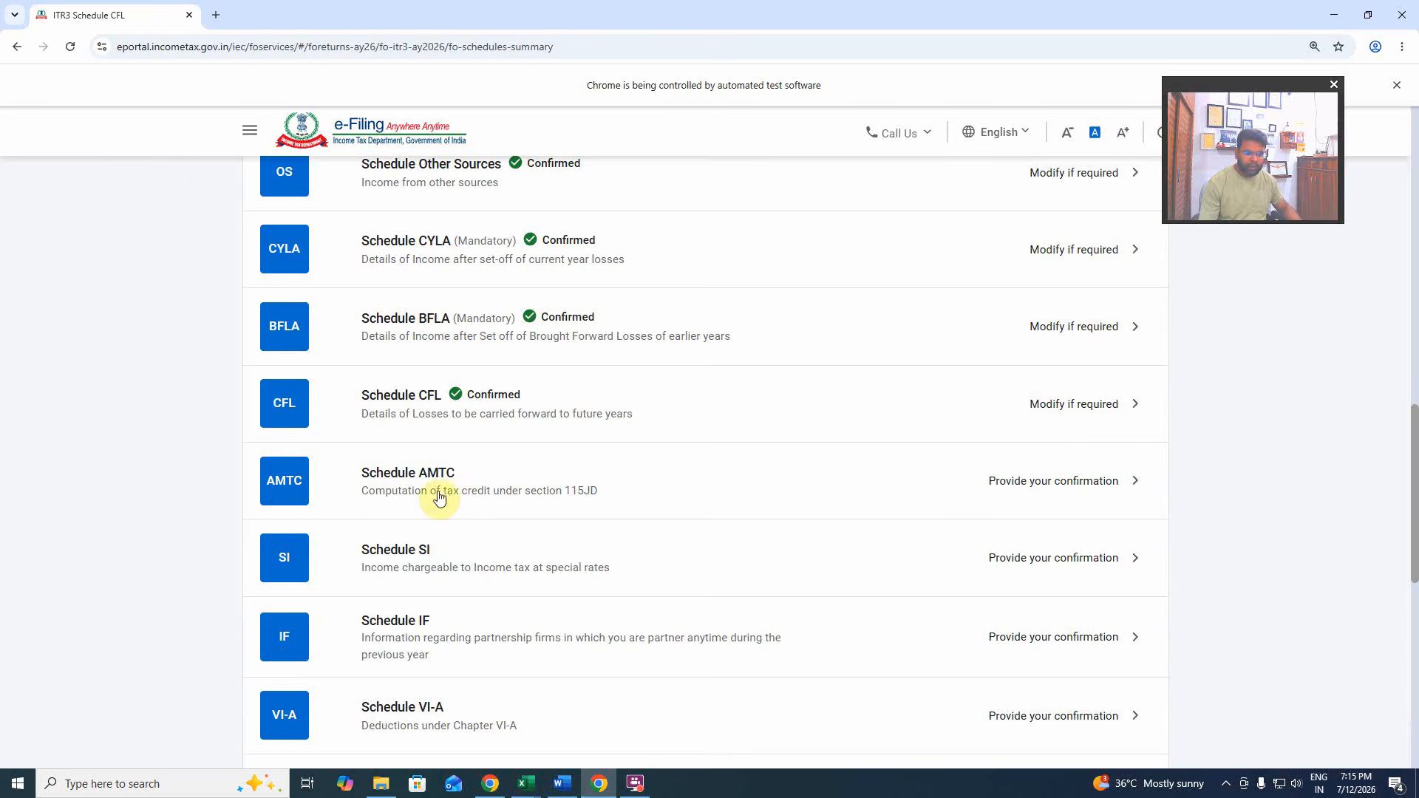
left_click(1071, 491)
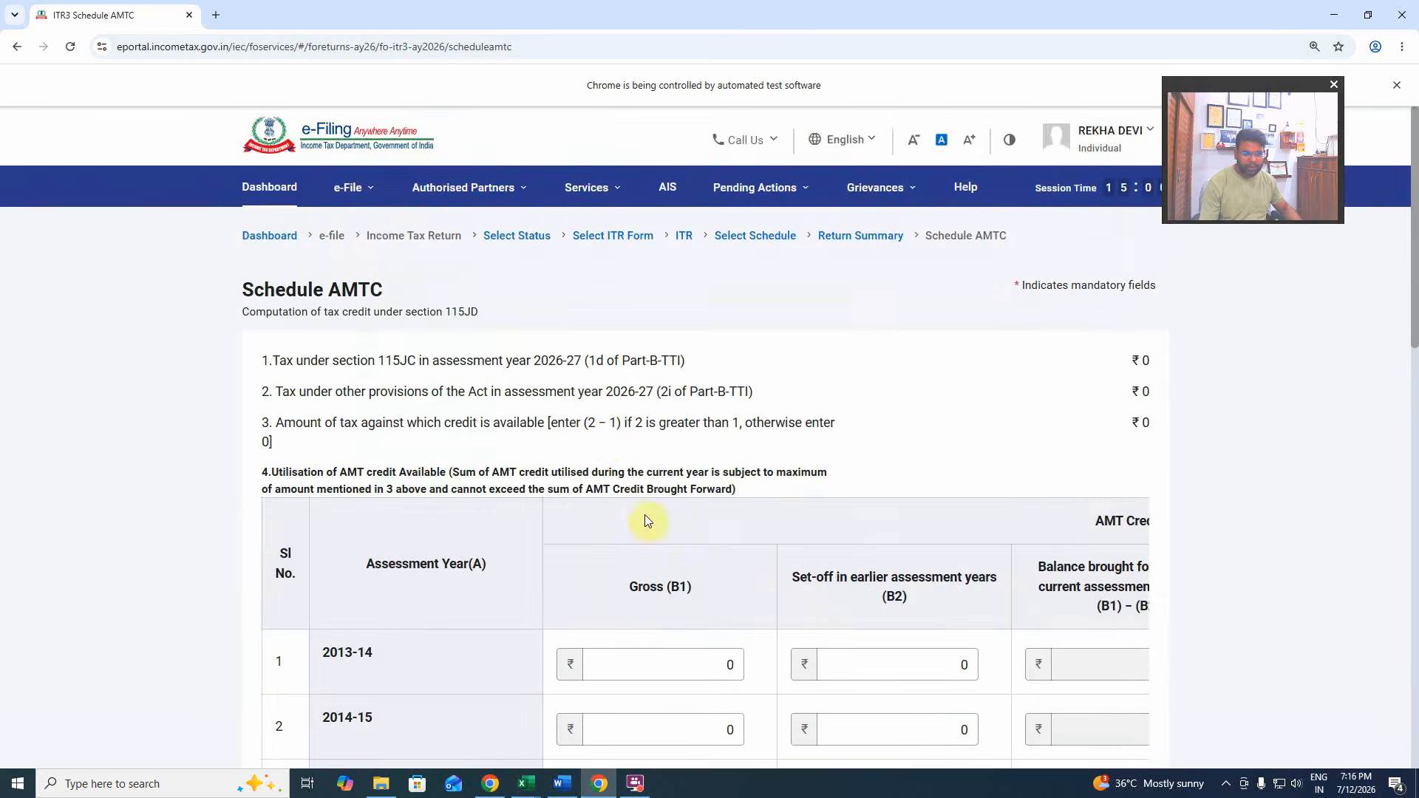
scroll(602, 437, "down", 15)
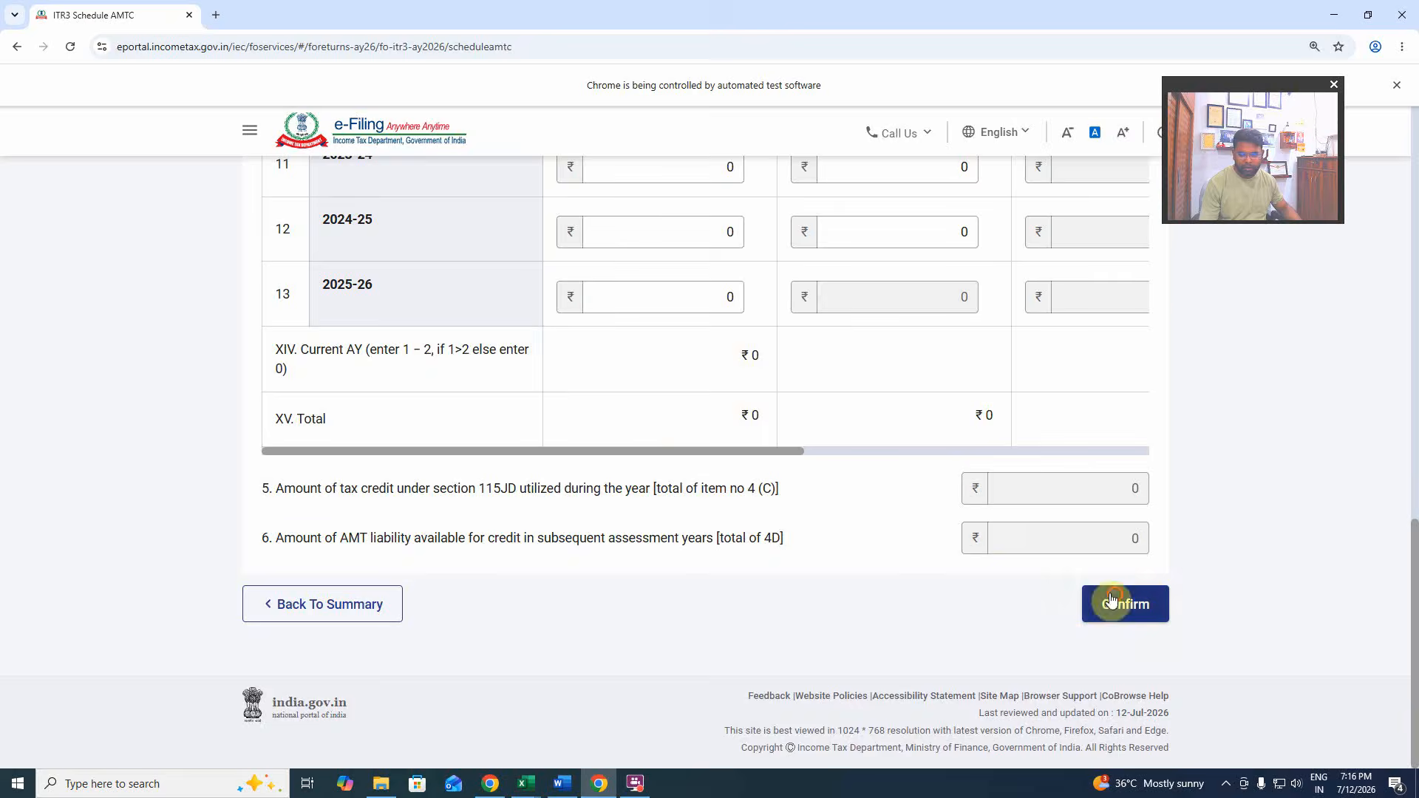
left_click(1111, 600)
Review the special-rate income entries in Schedule SI, including section 112A LTCG, and confirm the schedule without editing the auto-populated details.
scroll(804, 552, "down", 5)
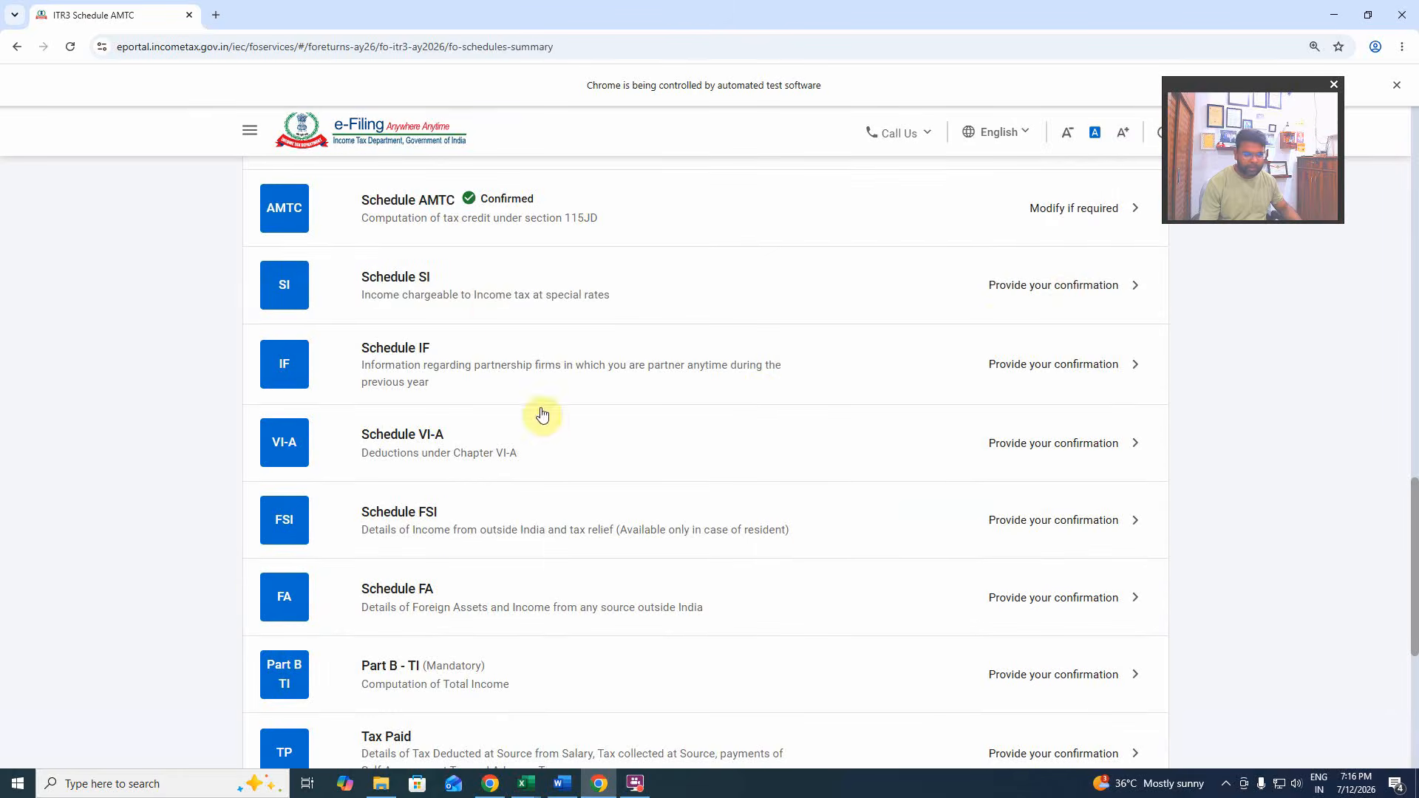
left_click(1071, 285)
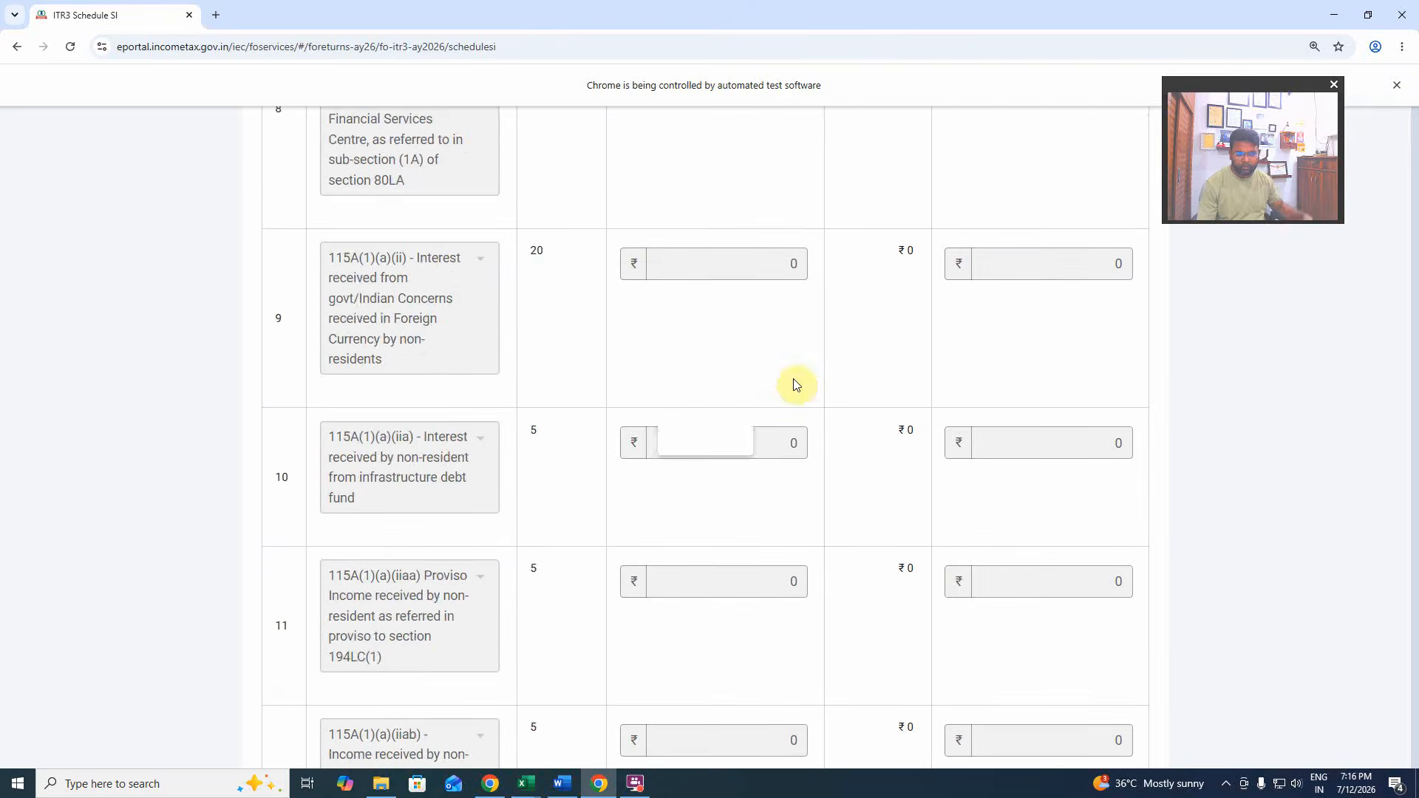
scroll(813, 449, "down", 8)
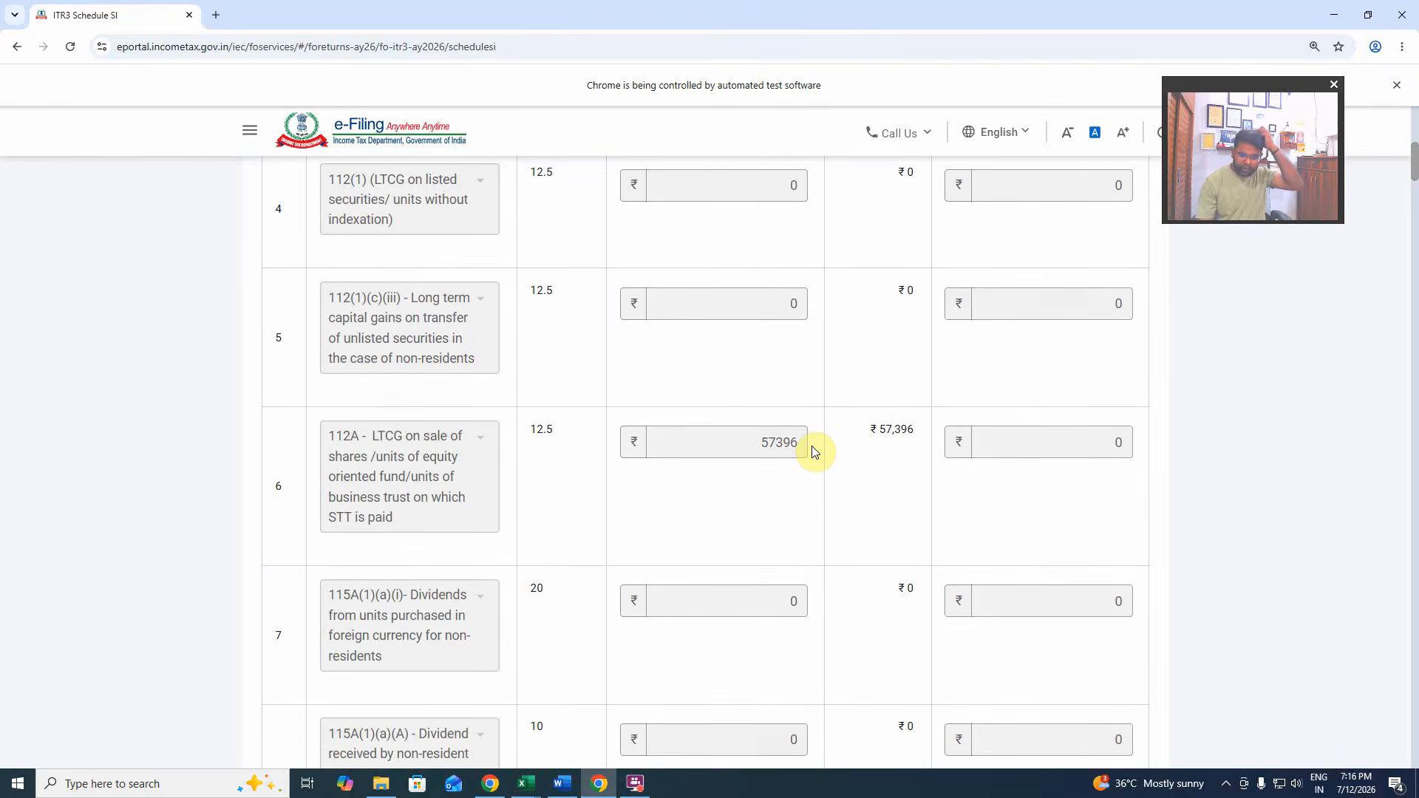
scroll(786, 278, "down", 4)
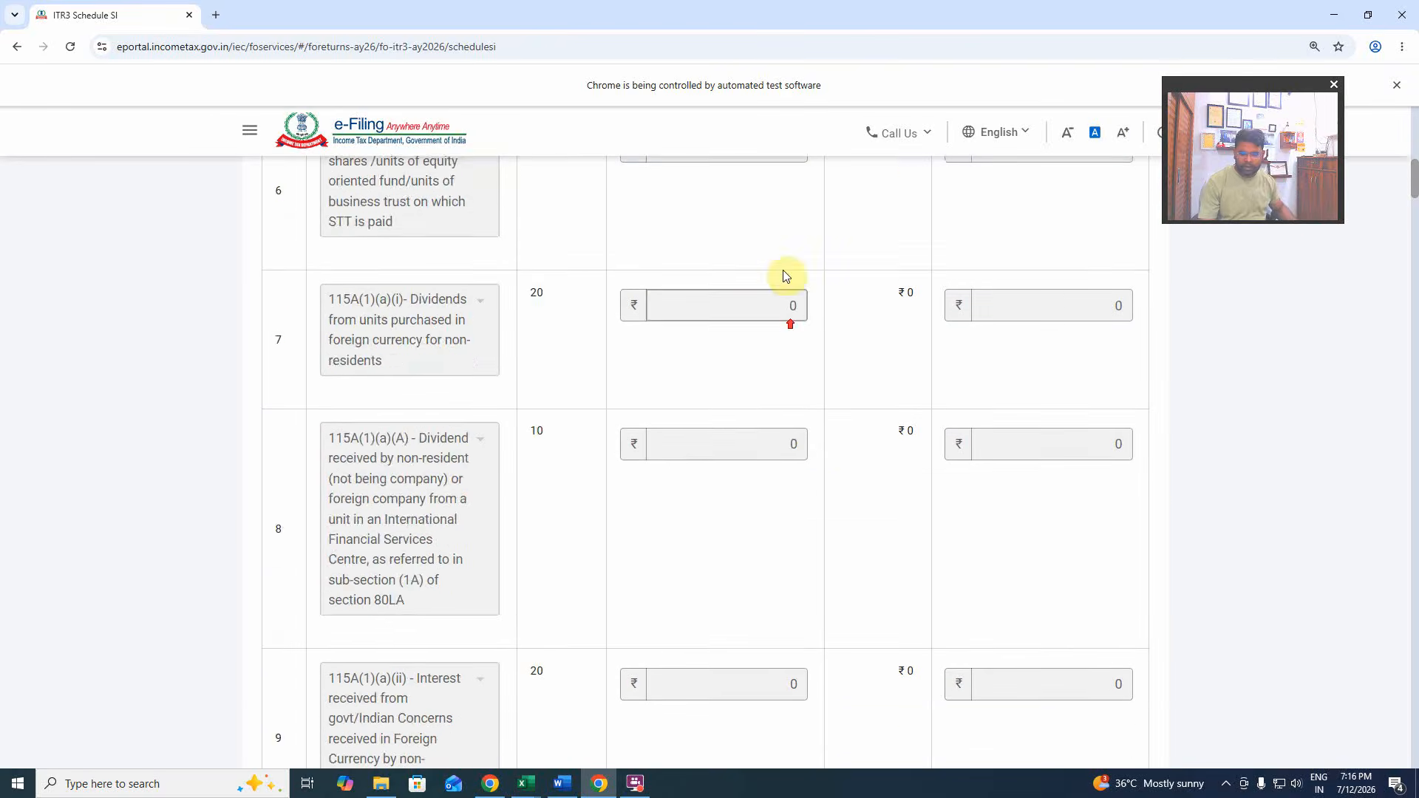
scroll(808, 330, "up", 4)
scroll(983, 453, "down", 5)
scroll(858, 453, "down", 20)
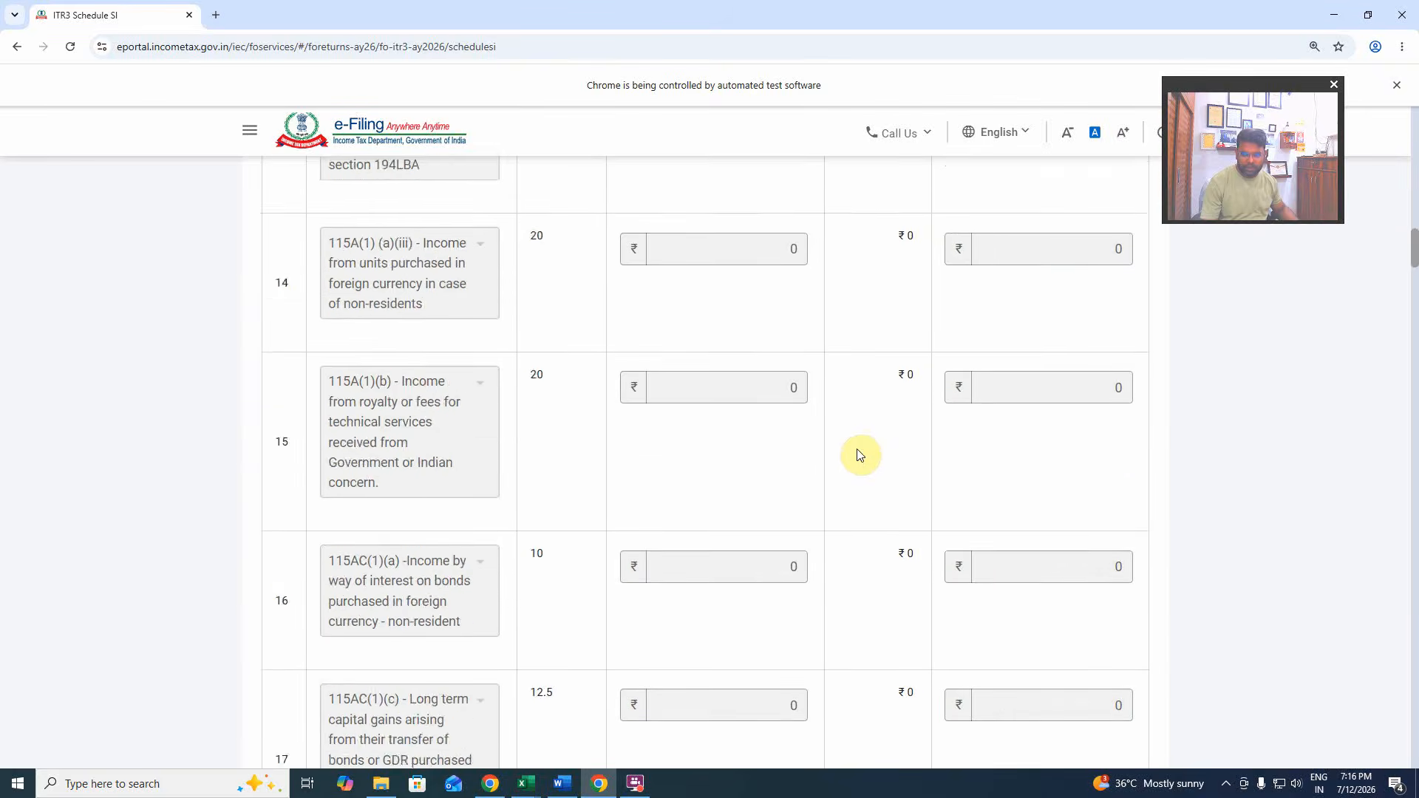
scroll(860, 453, "down", 20)
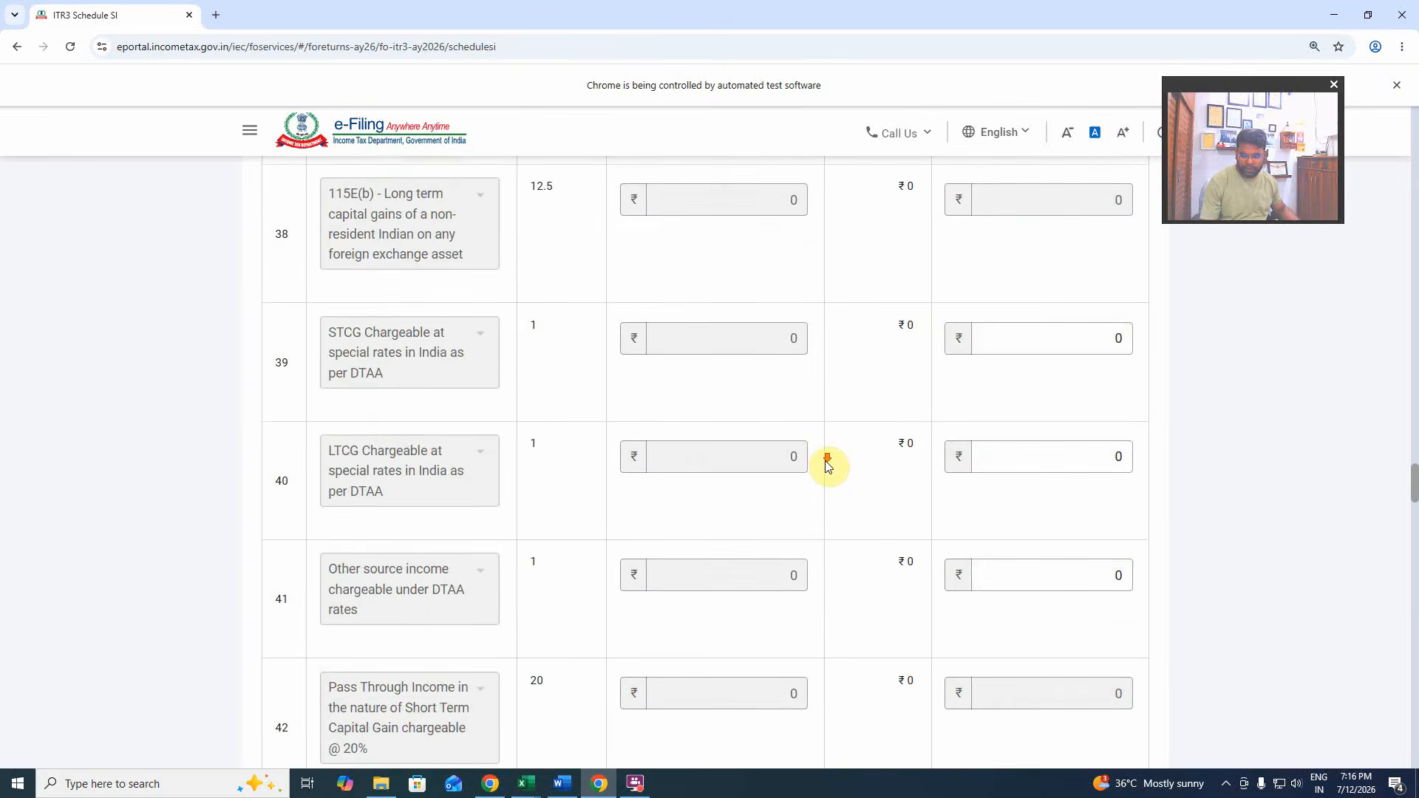
scroll(818, 469, "down", 20)
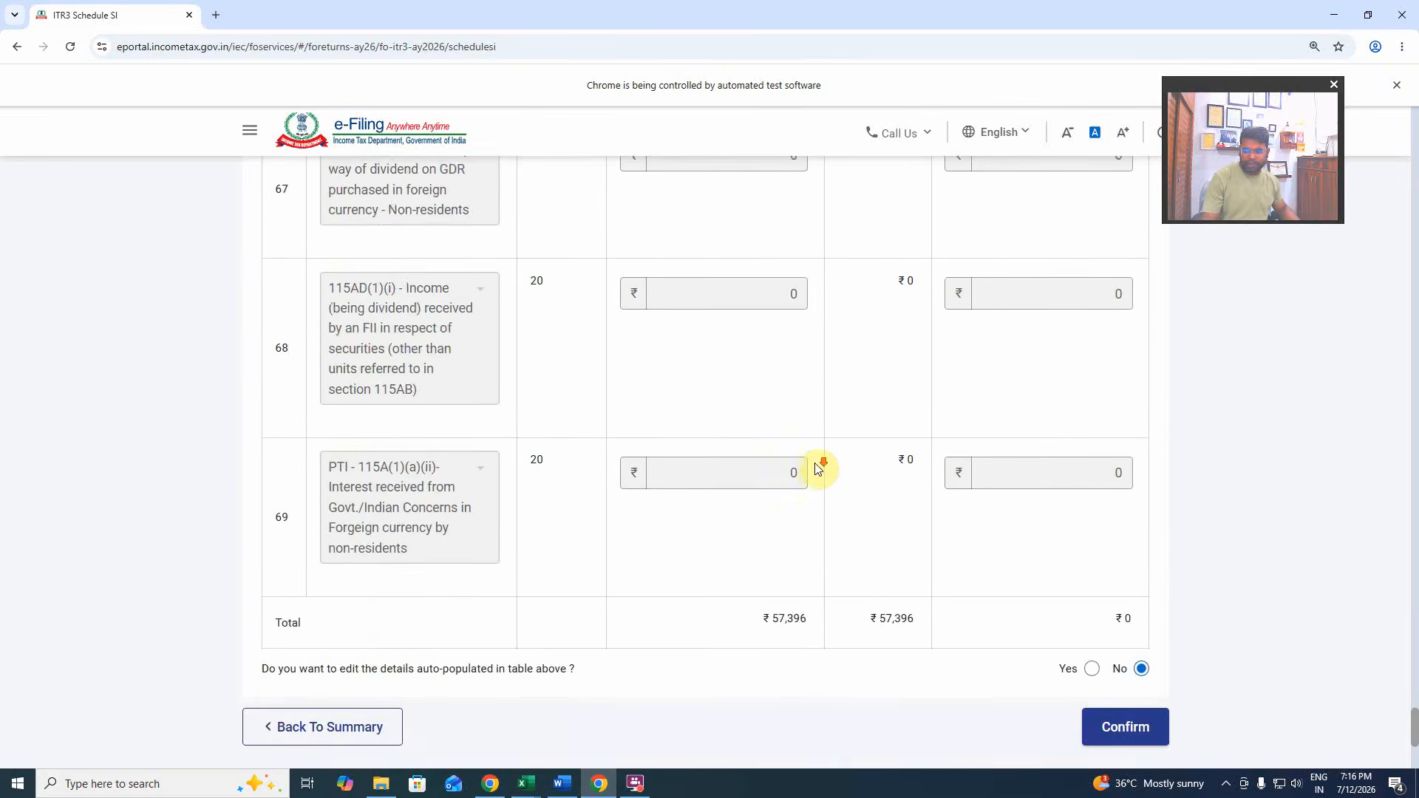
left_click(1138, 602)
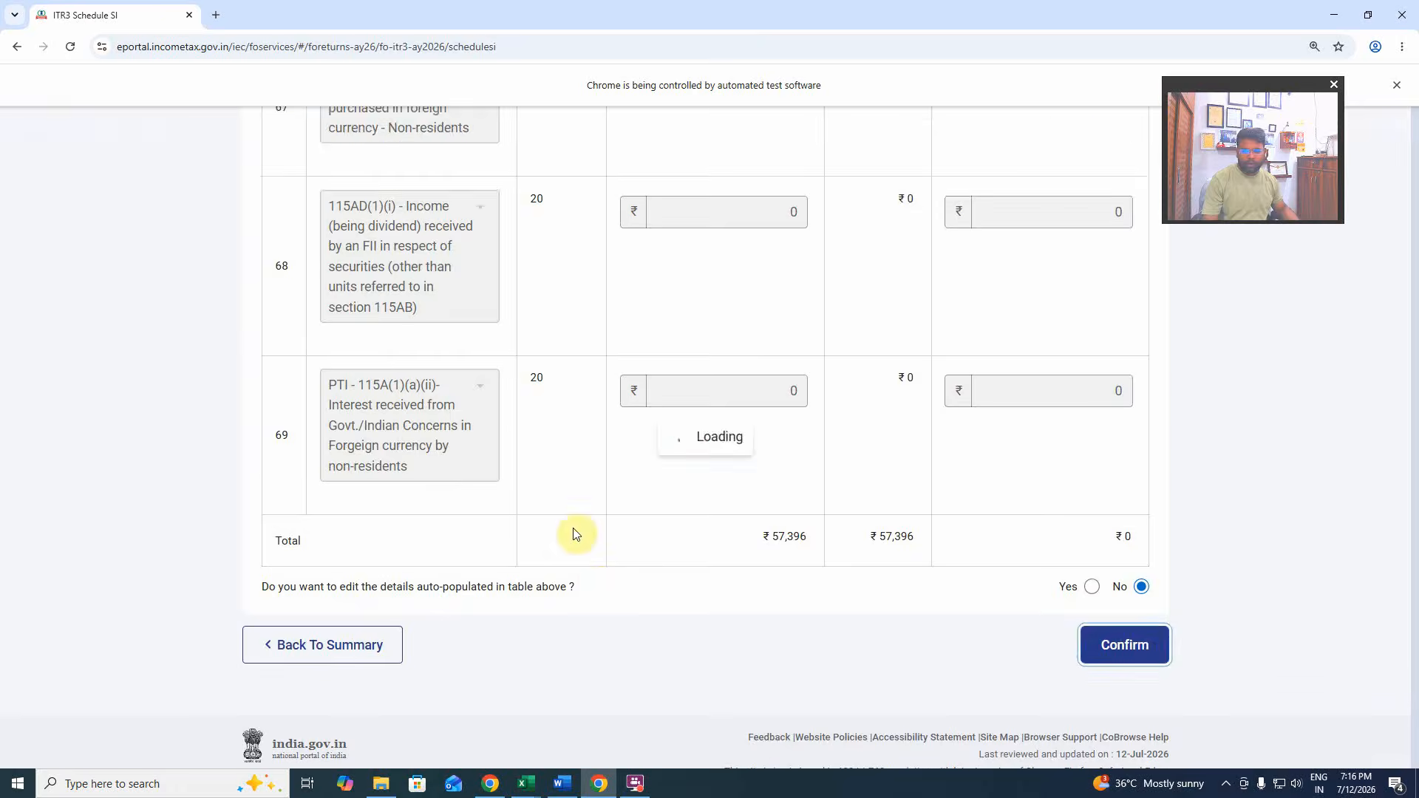
Confirm Schedule IF without adding any partnership firm details.
scroll(581, 533, "up", 8)
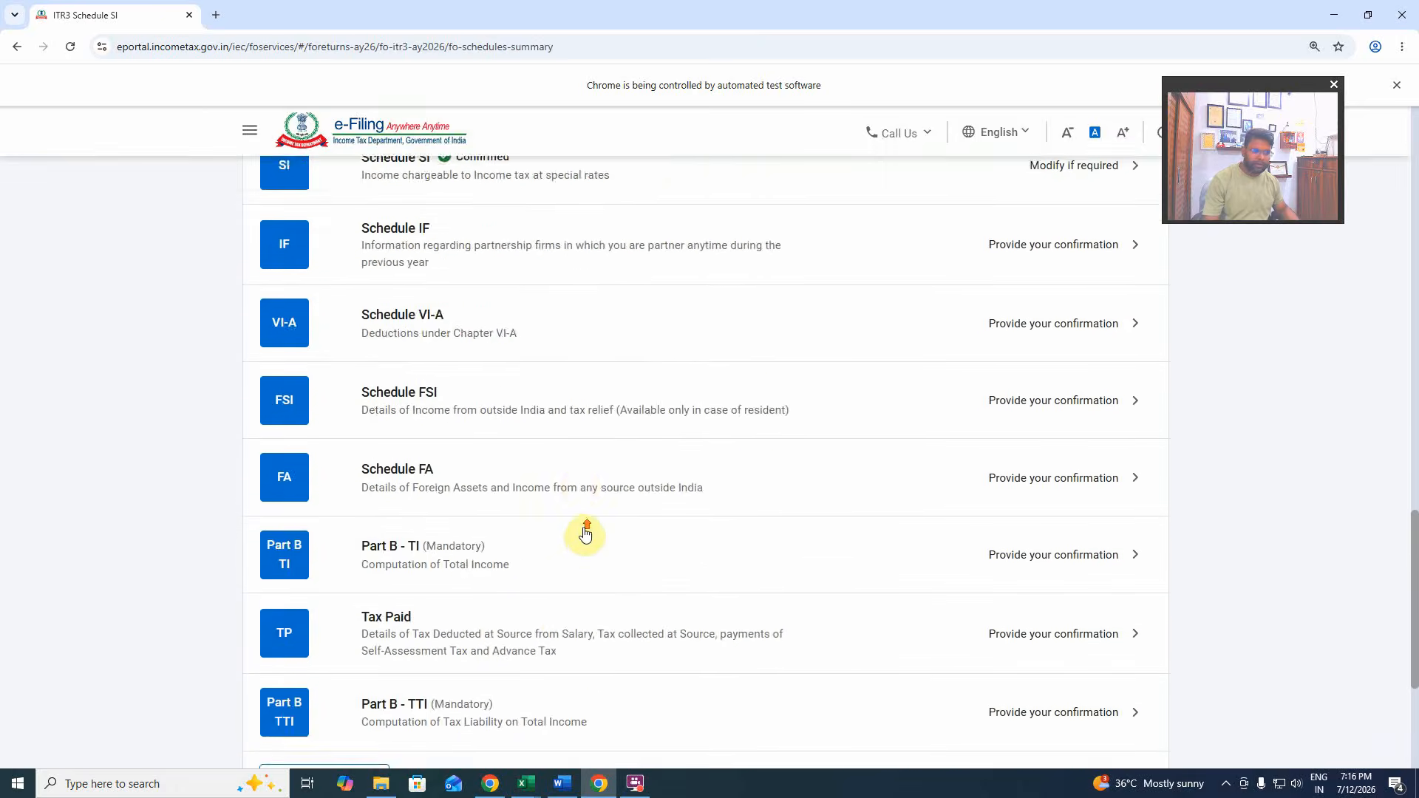
scroll(581, 533, "up", 1)
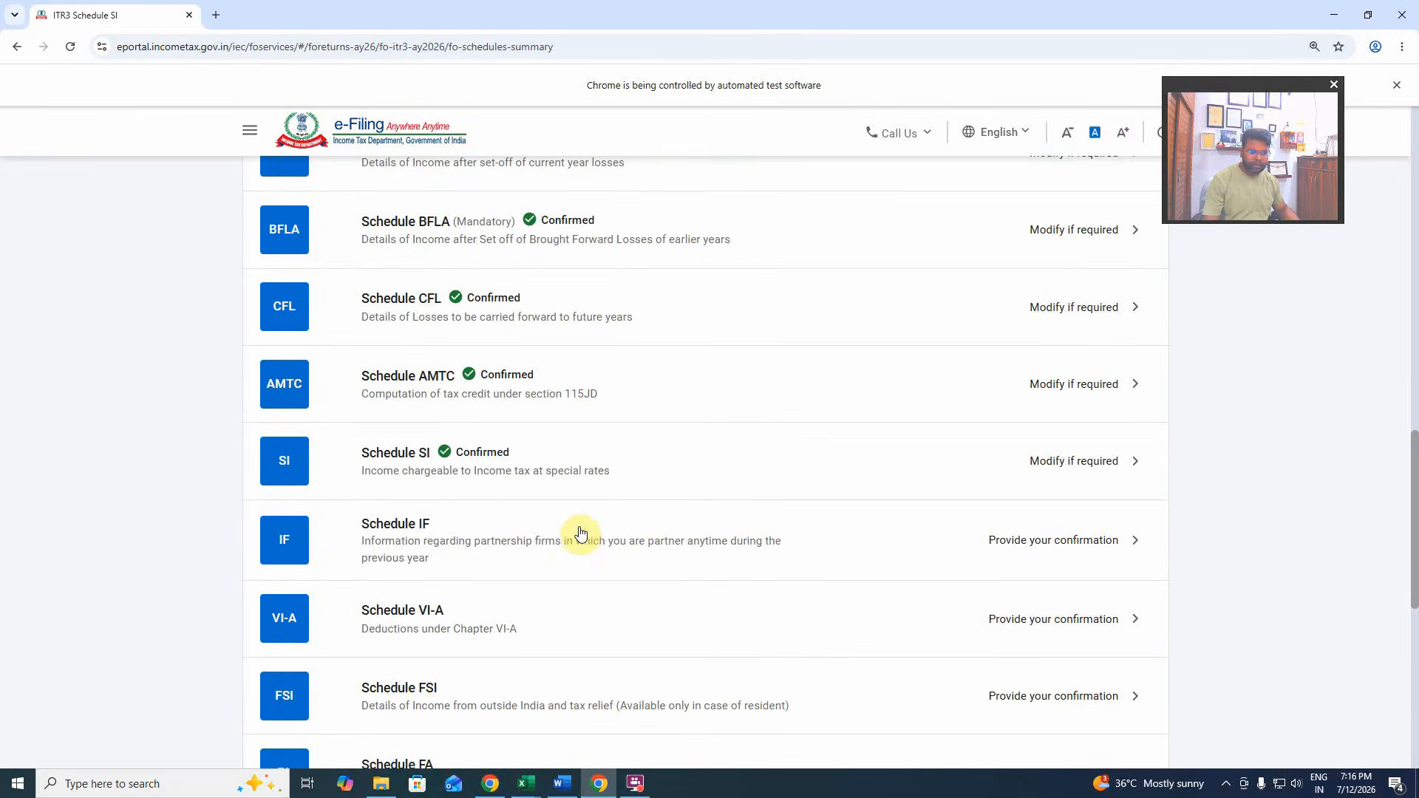
left_click(1045, 547)
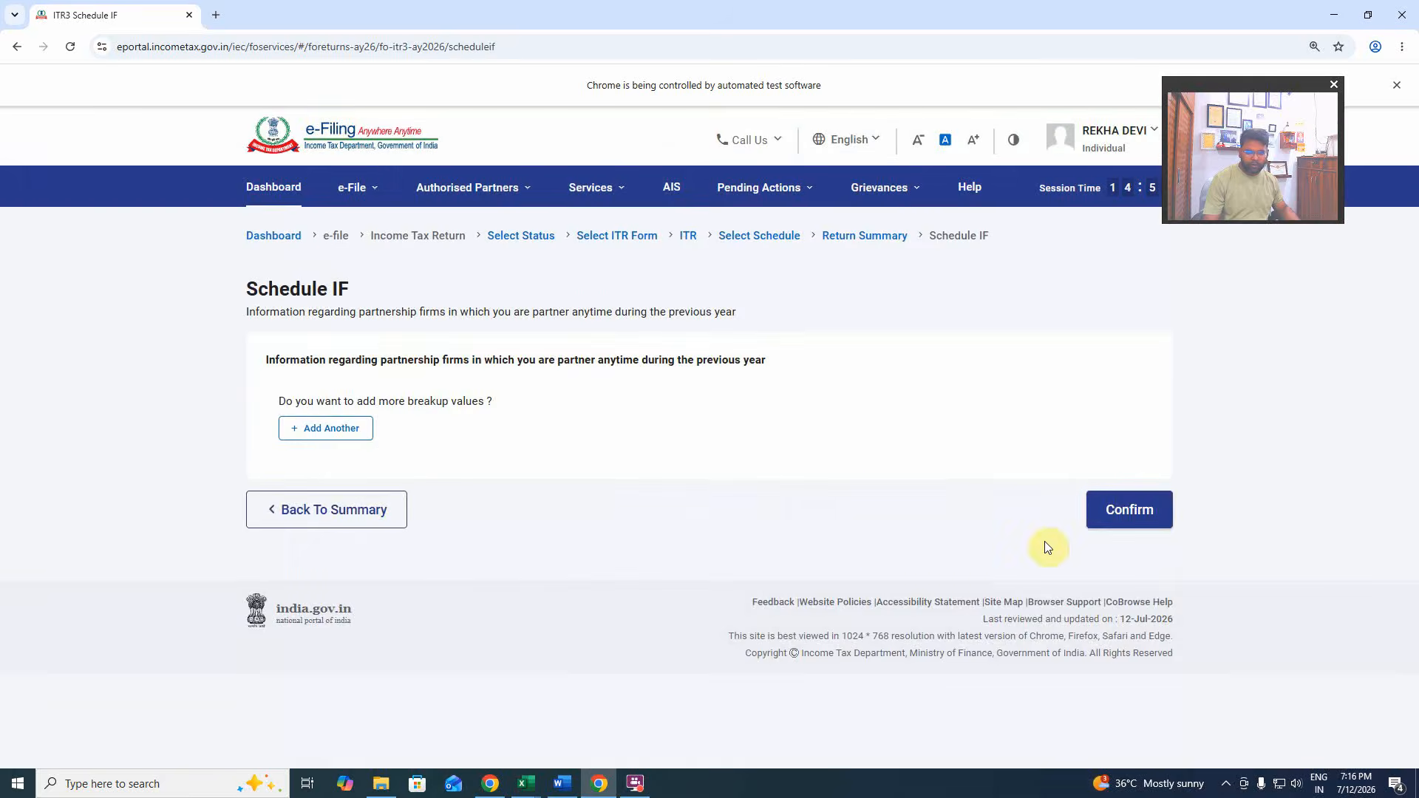
left_click(1128, 507)
Confirm Schedule VI-A without claiming any Chapter VI-A deductions and go to the remaining unconfirmed schedules.
scroll(680, 506, "down", 20)
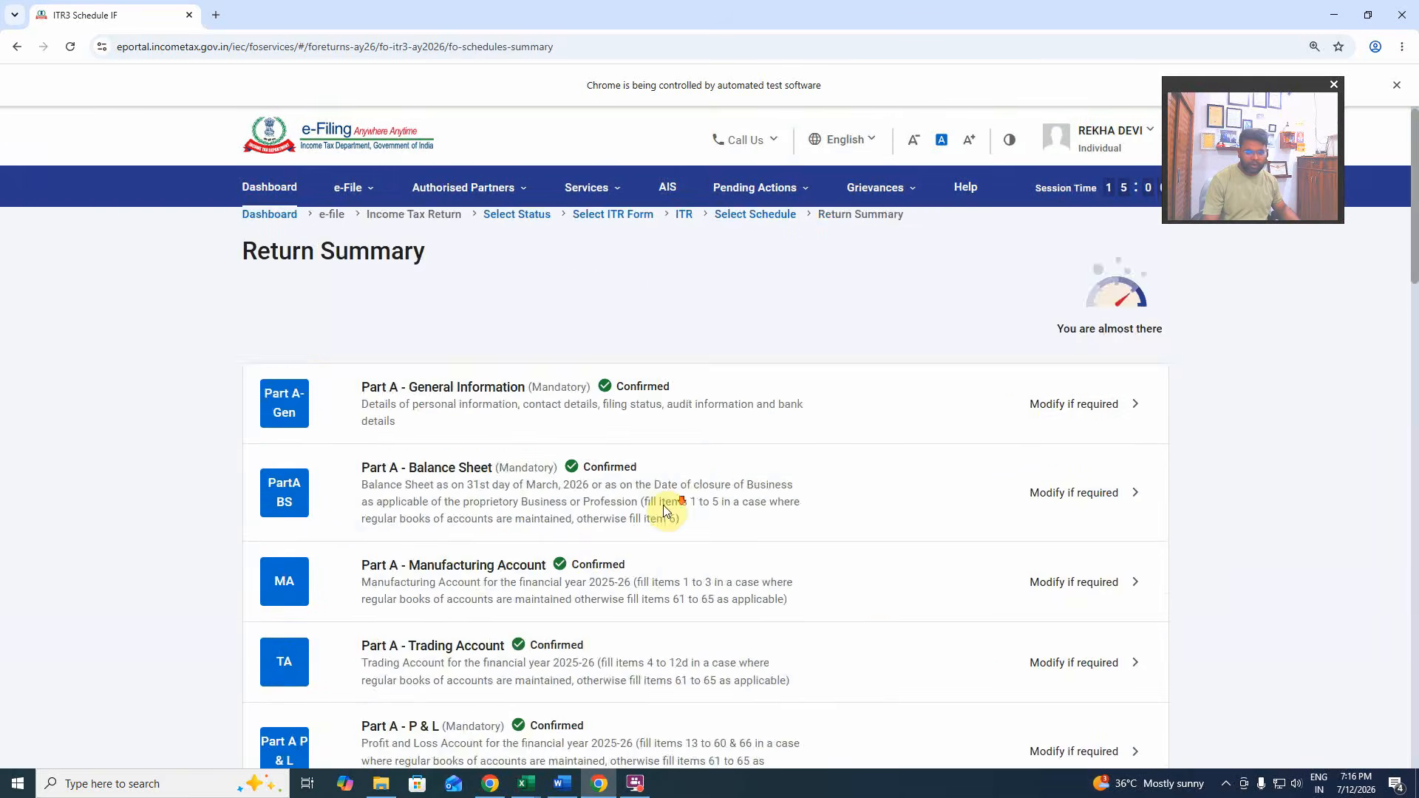
scroll(699, 503, "down", 1)
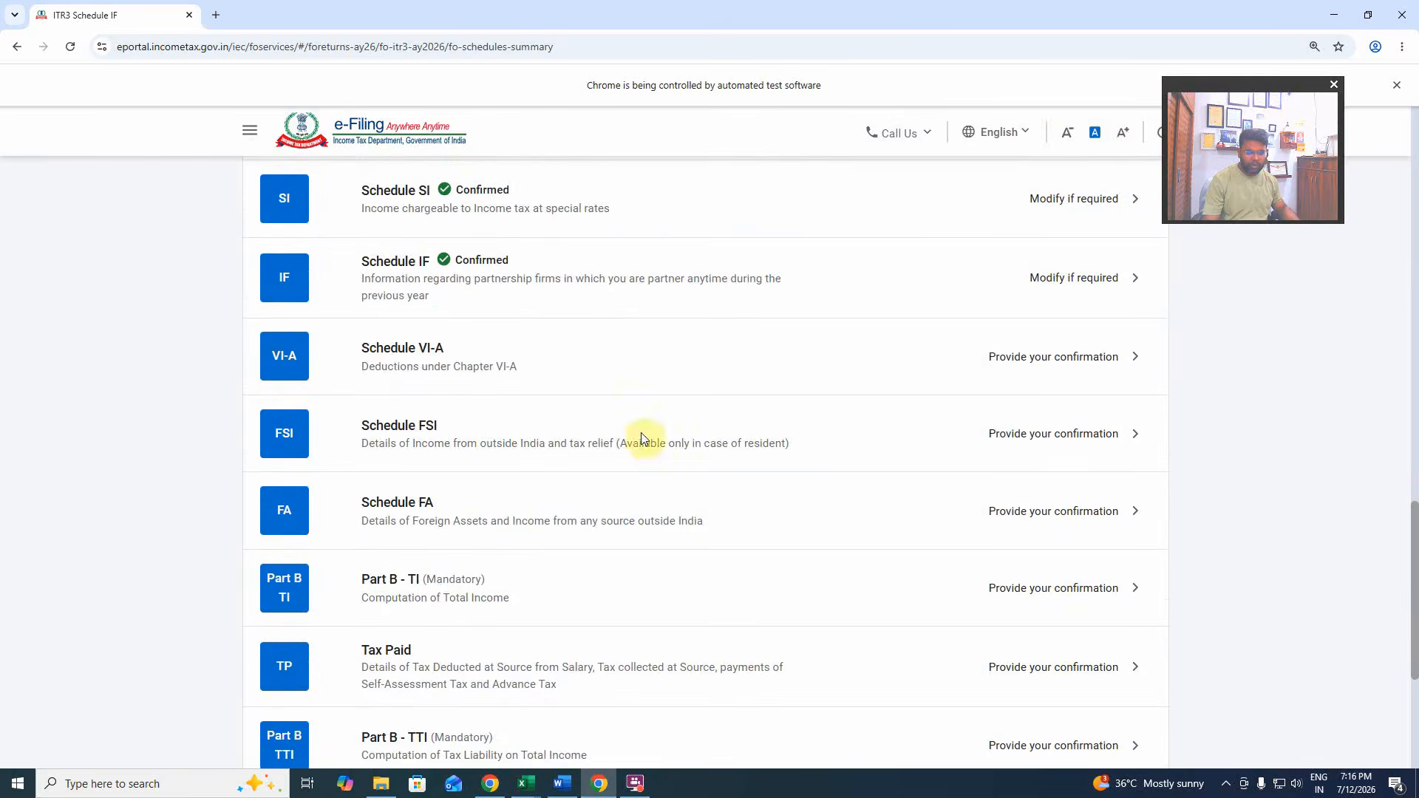
left_click(821, 378)
scroll(826, 428, "down", 1)
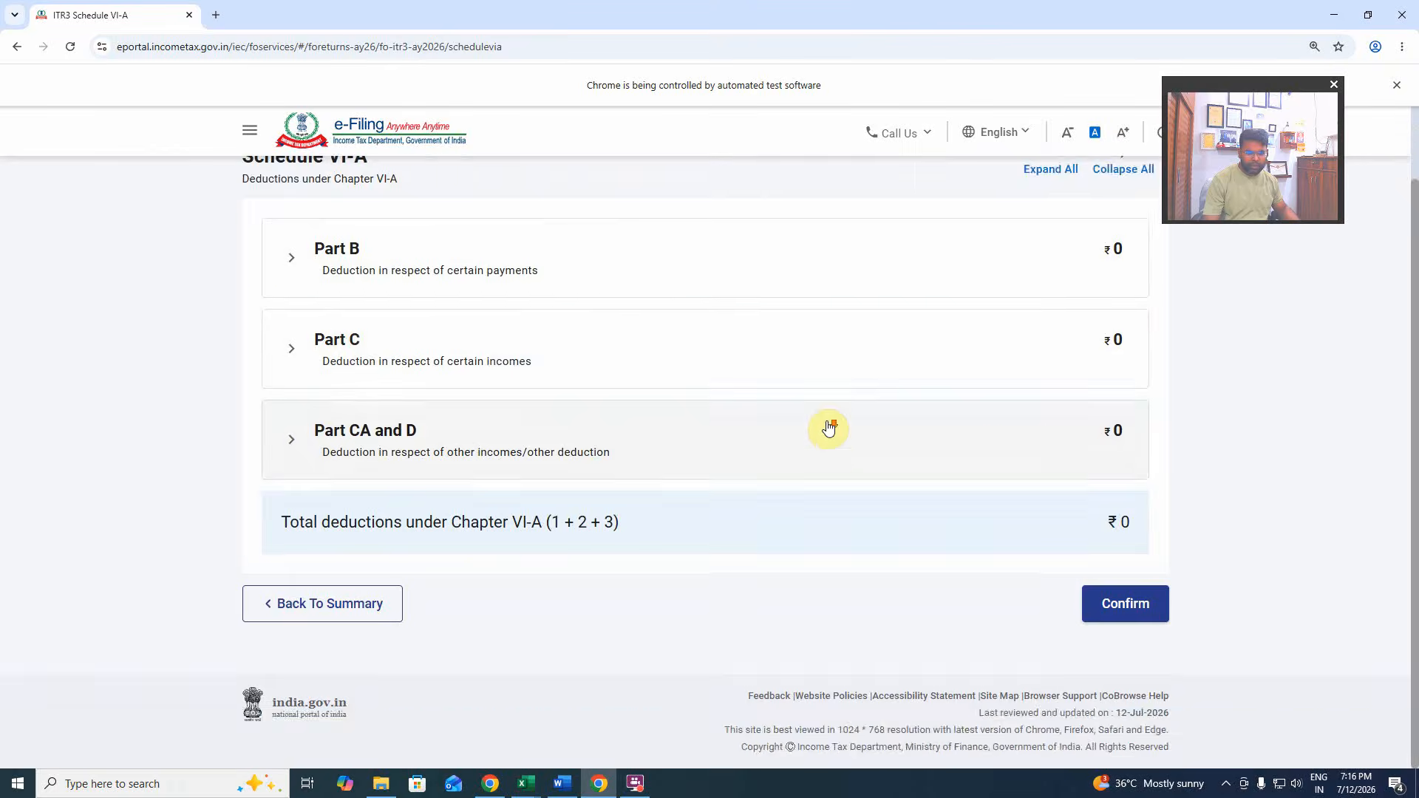
left_click(1130, 603)
scroll(757, 546, "down", 20)
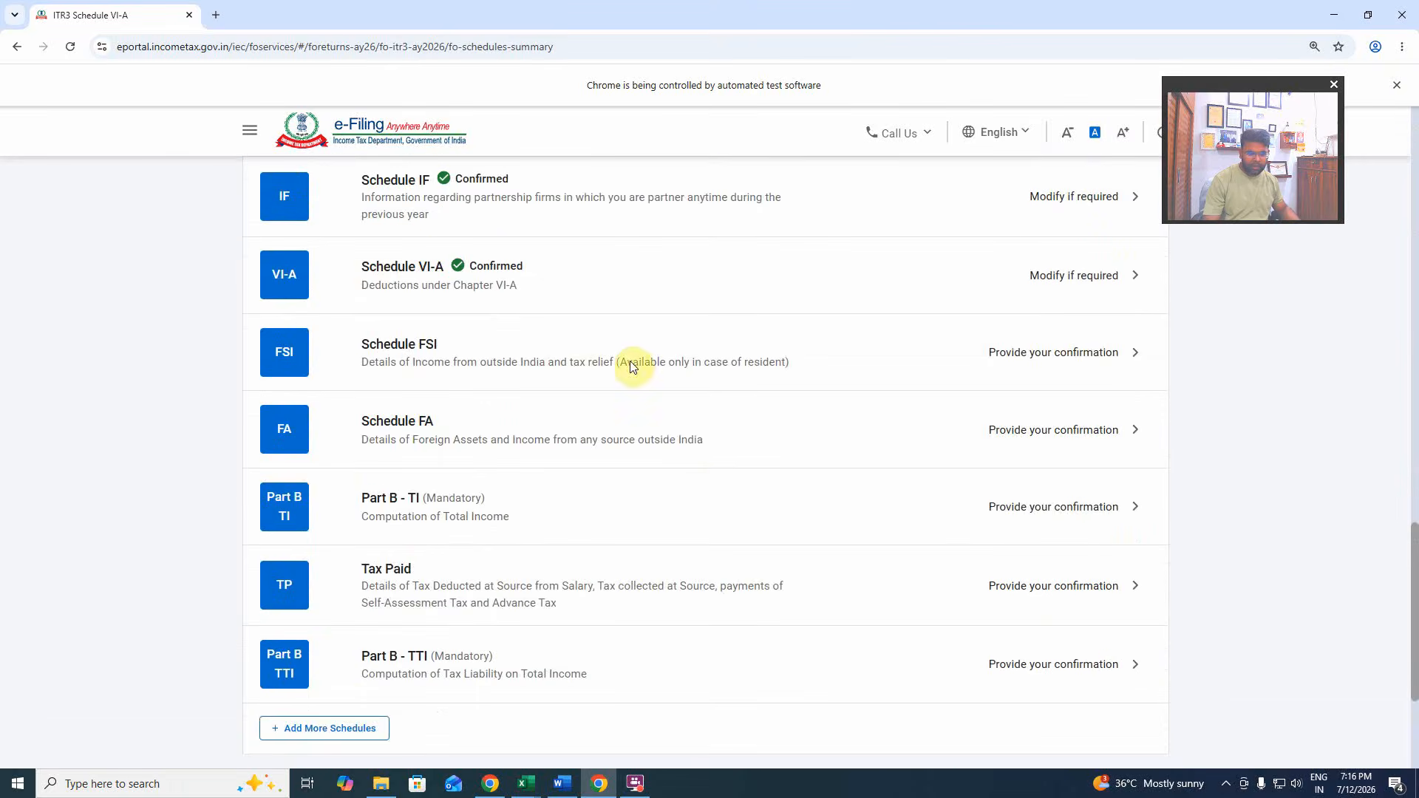
Open Schedule FSI, start a new entry for income from outside India and tax relief, and look through its form.
left_click(998, 363)
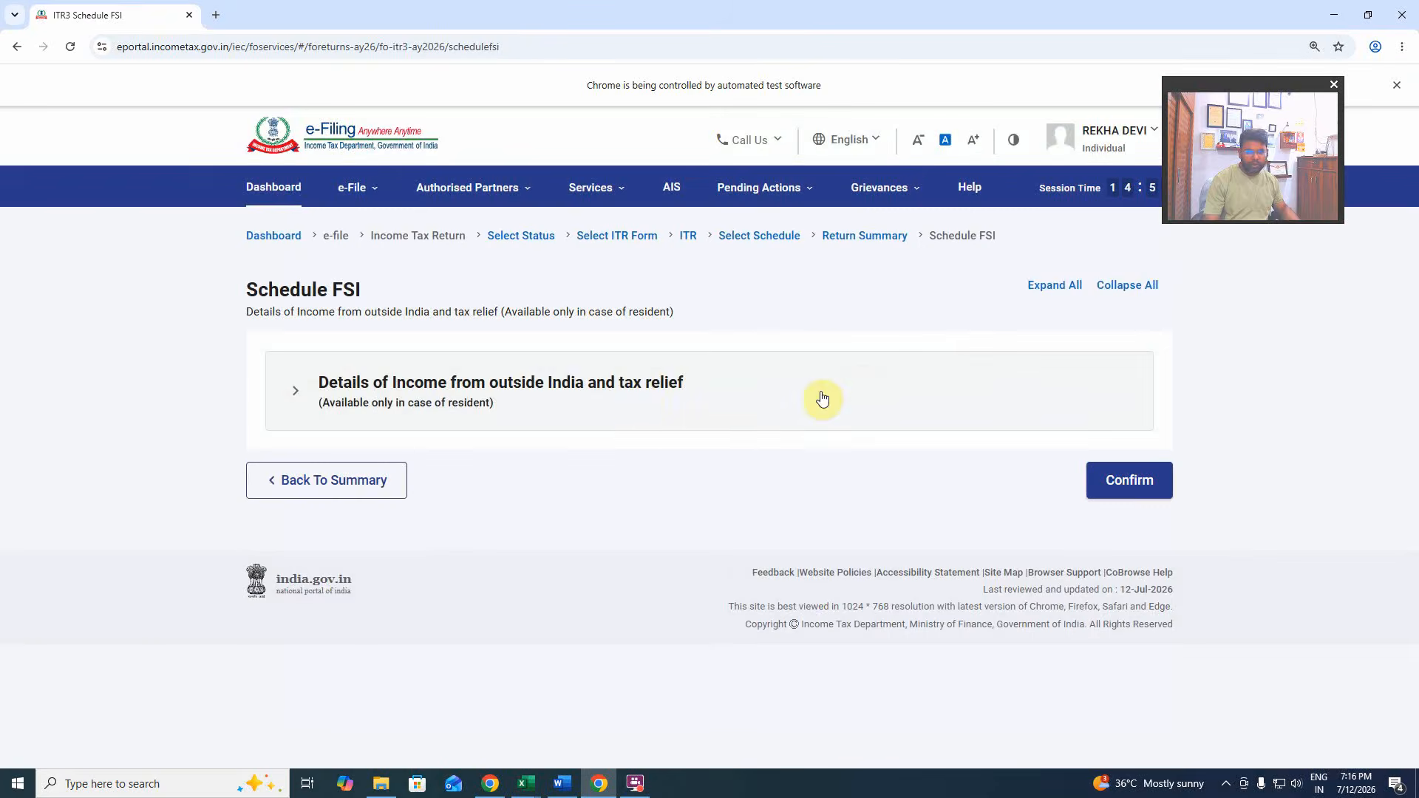
left_click(632, 399)
left_click(345, 501)
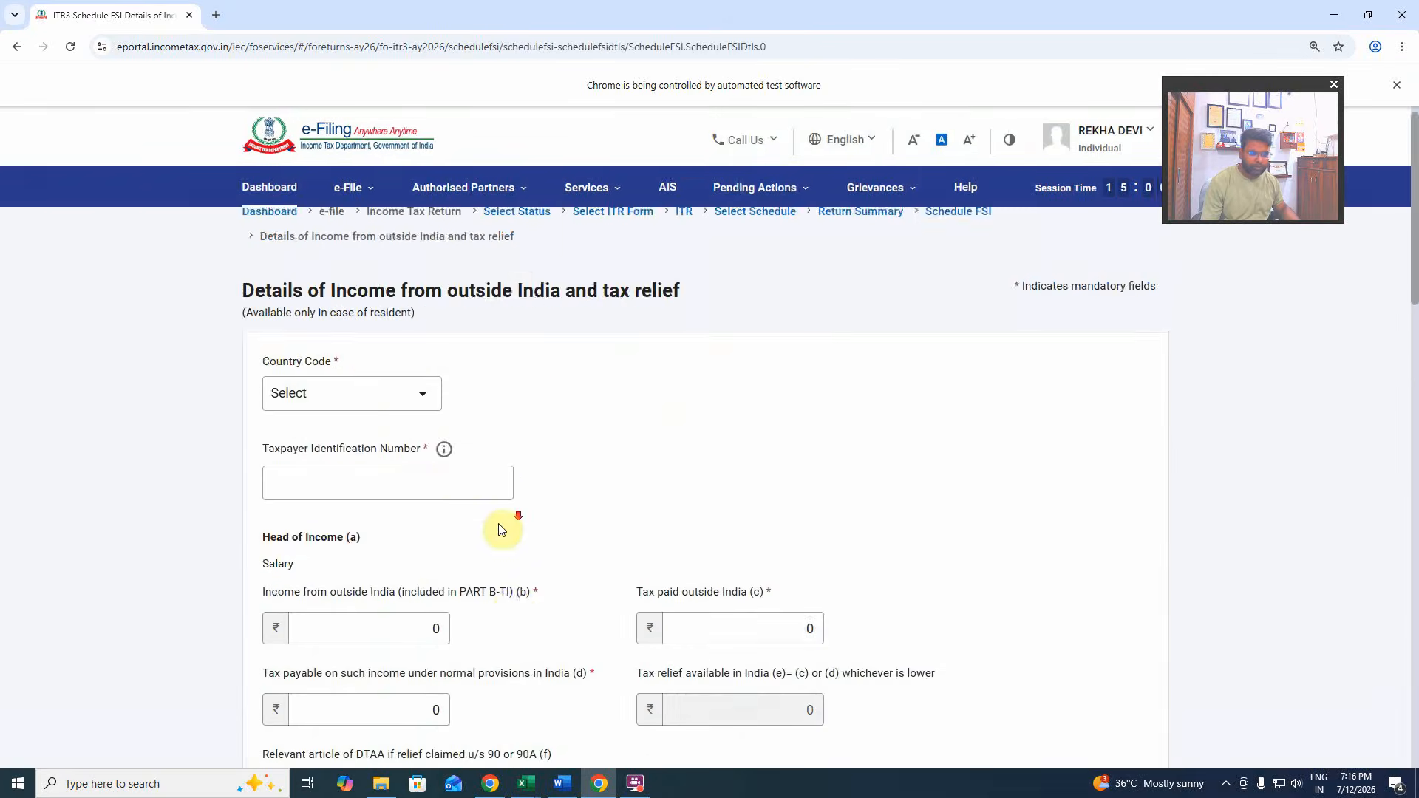
scroll(518, 525, "down", 20)
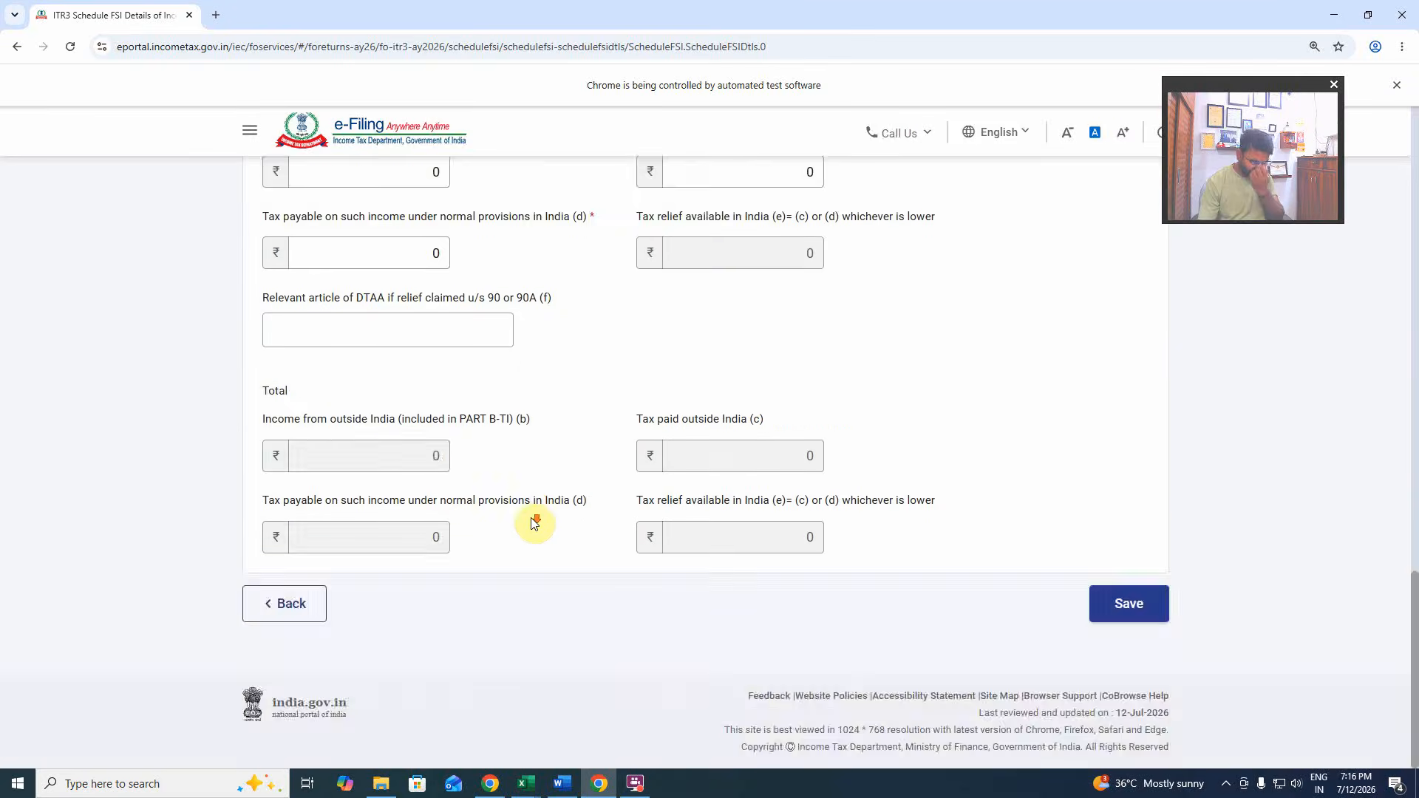
scroll(535, 523, "up", 20)
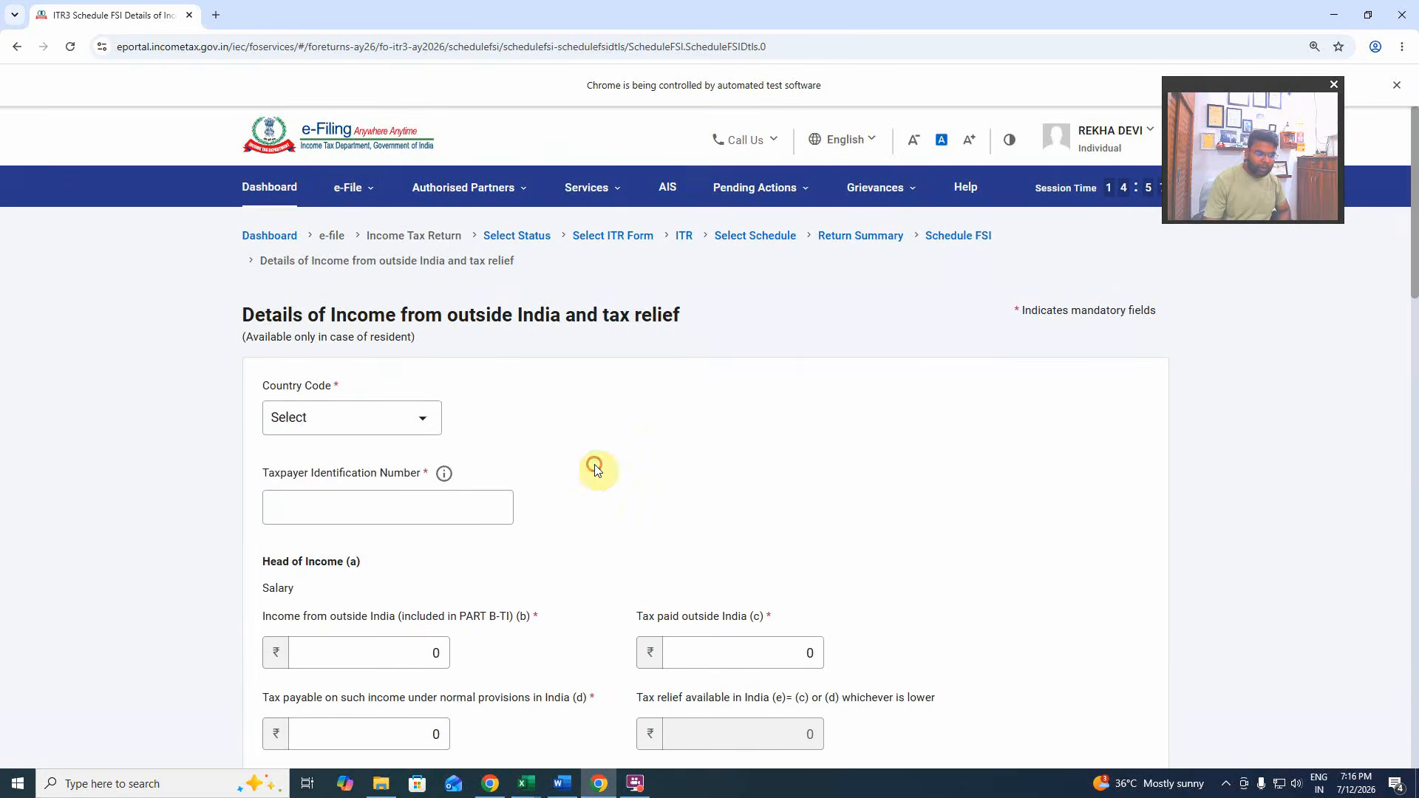
Set the entry's country code to 2-UNITED STATES OF AMERICA and fill in the taxpayer identification number.
left_click(375, 415)
scroll(385, 542, "down", 3)
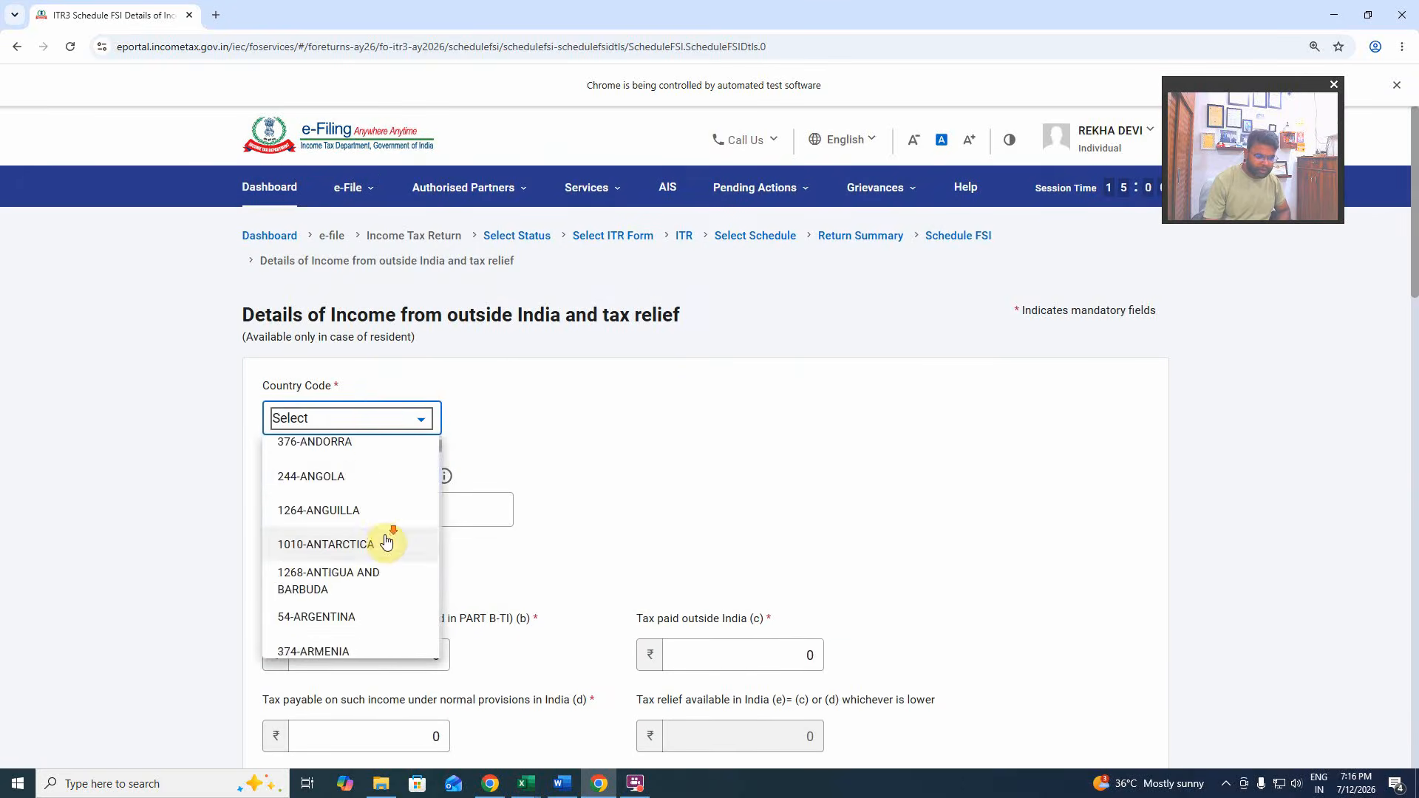
scroll(386, 542, "down", 20)
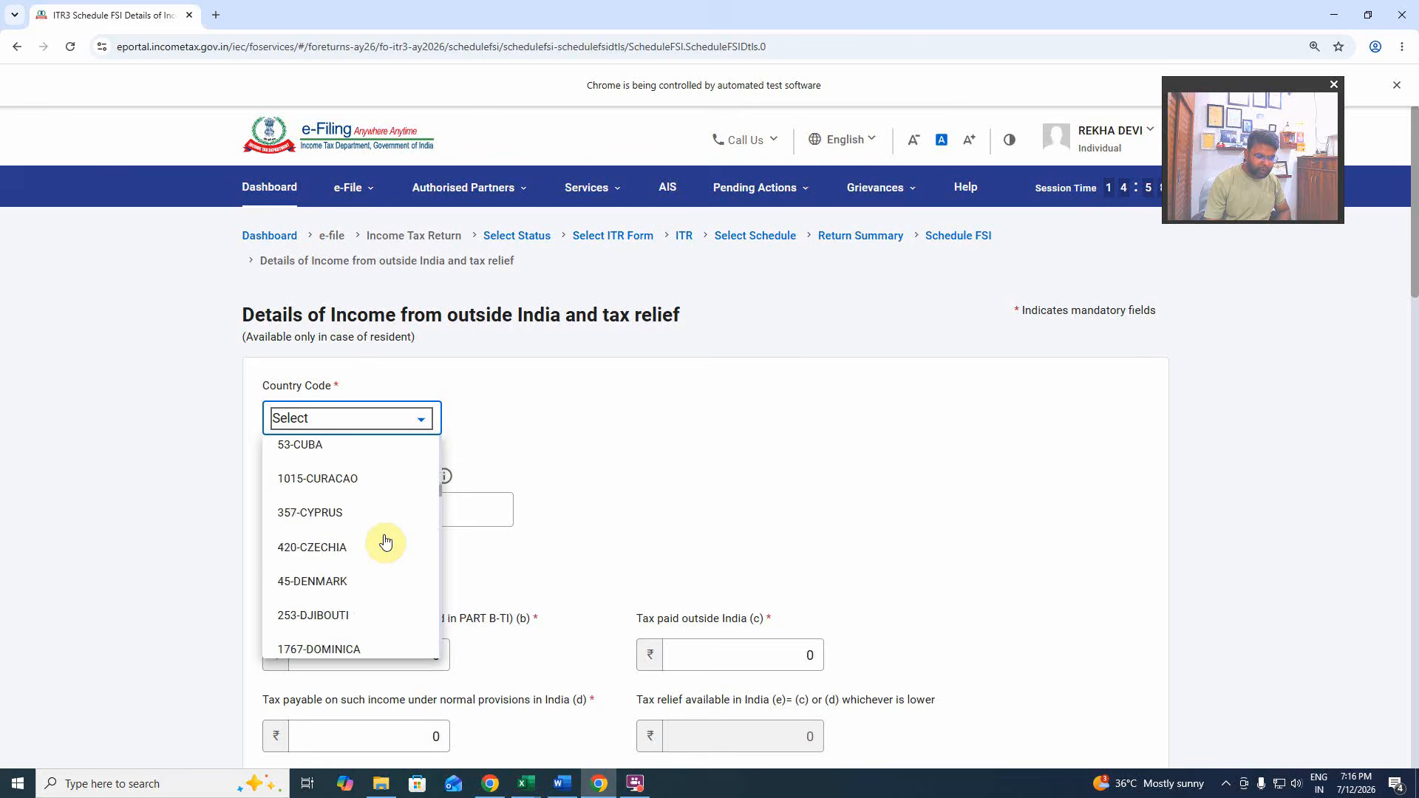
scroll(386, 542, "down", 15)
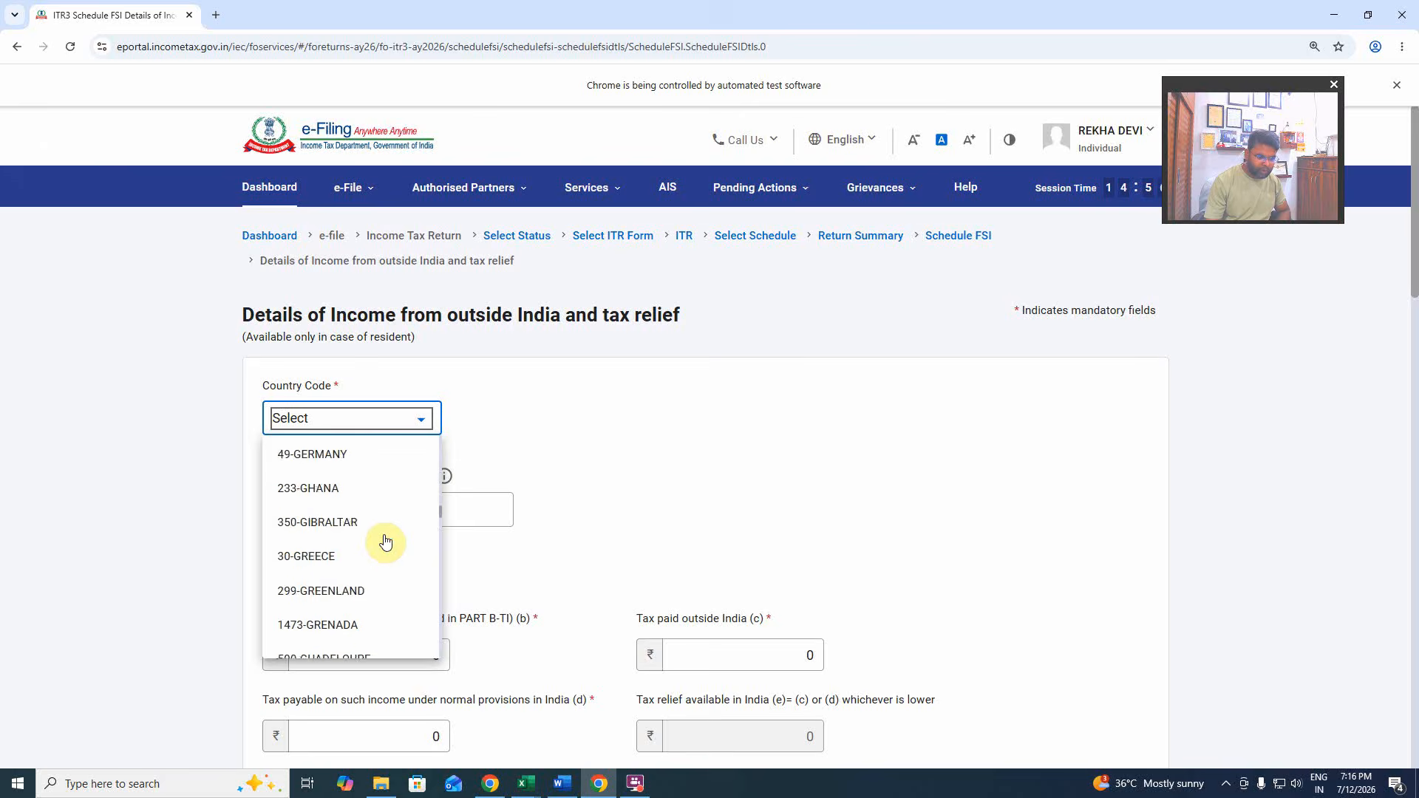
scroll(385, 542, "down", 6)
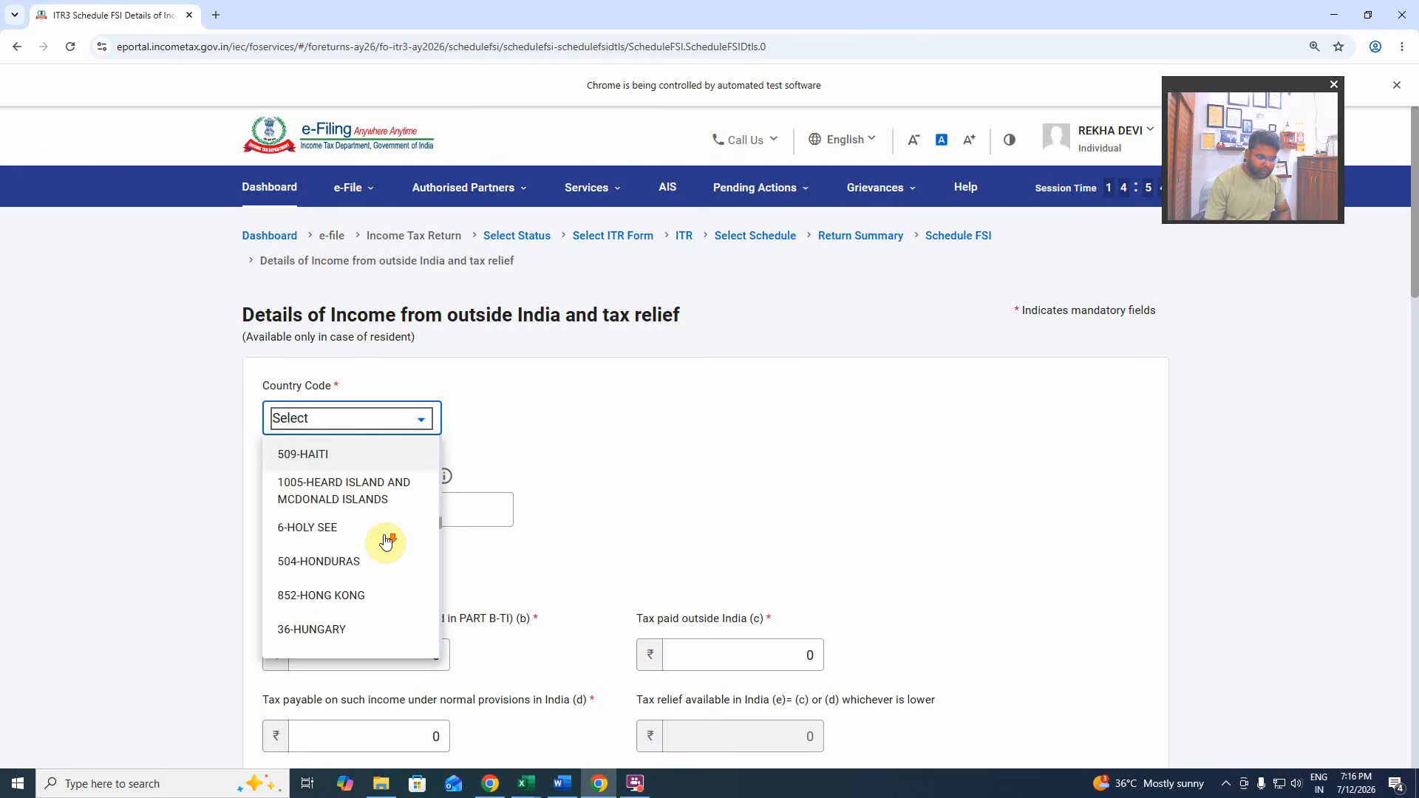
scroll(385, 542, "down", 6)
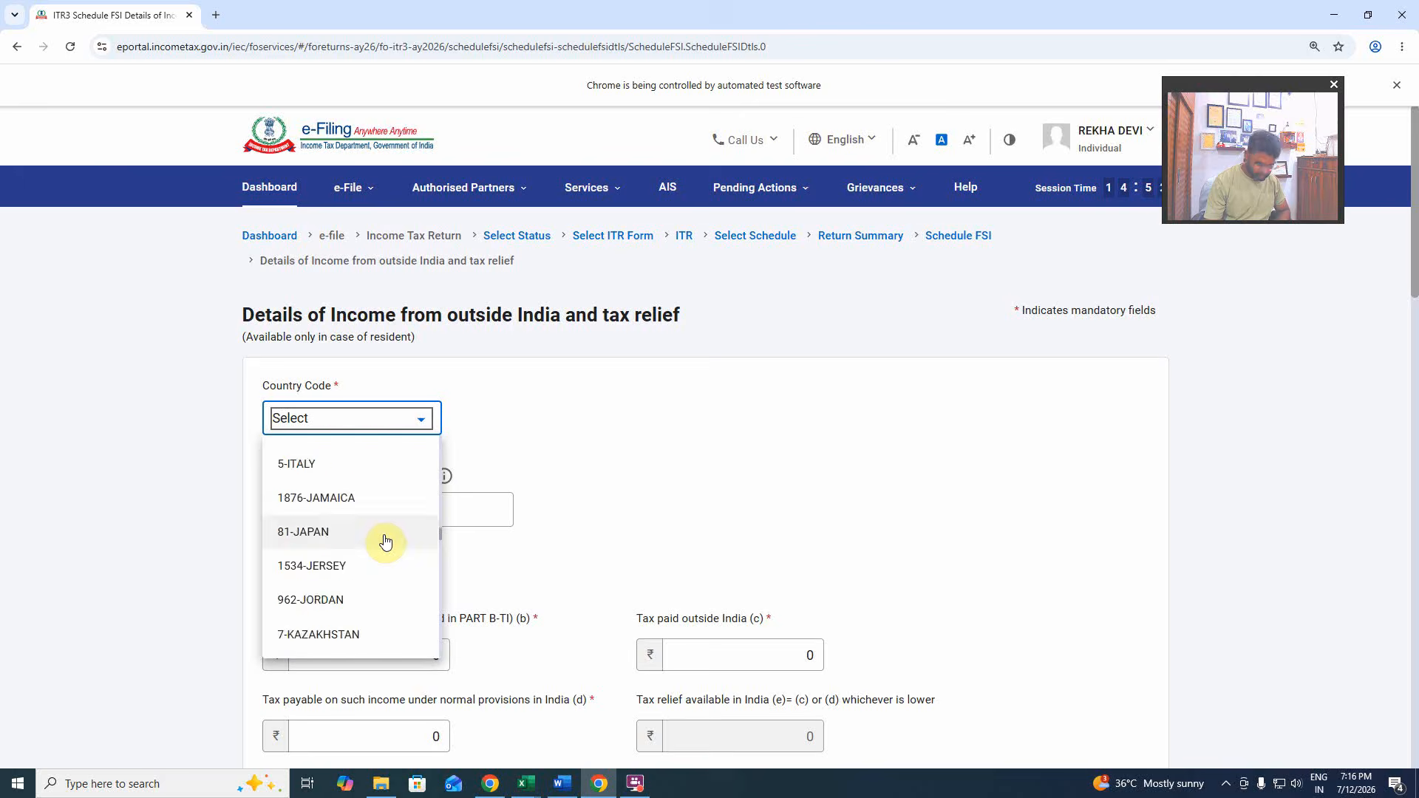
key("2")
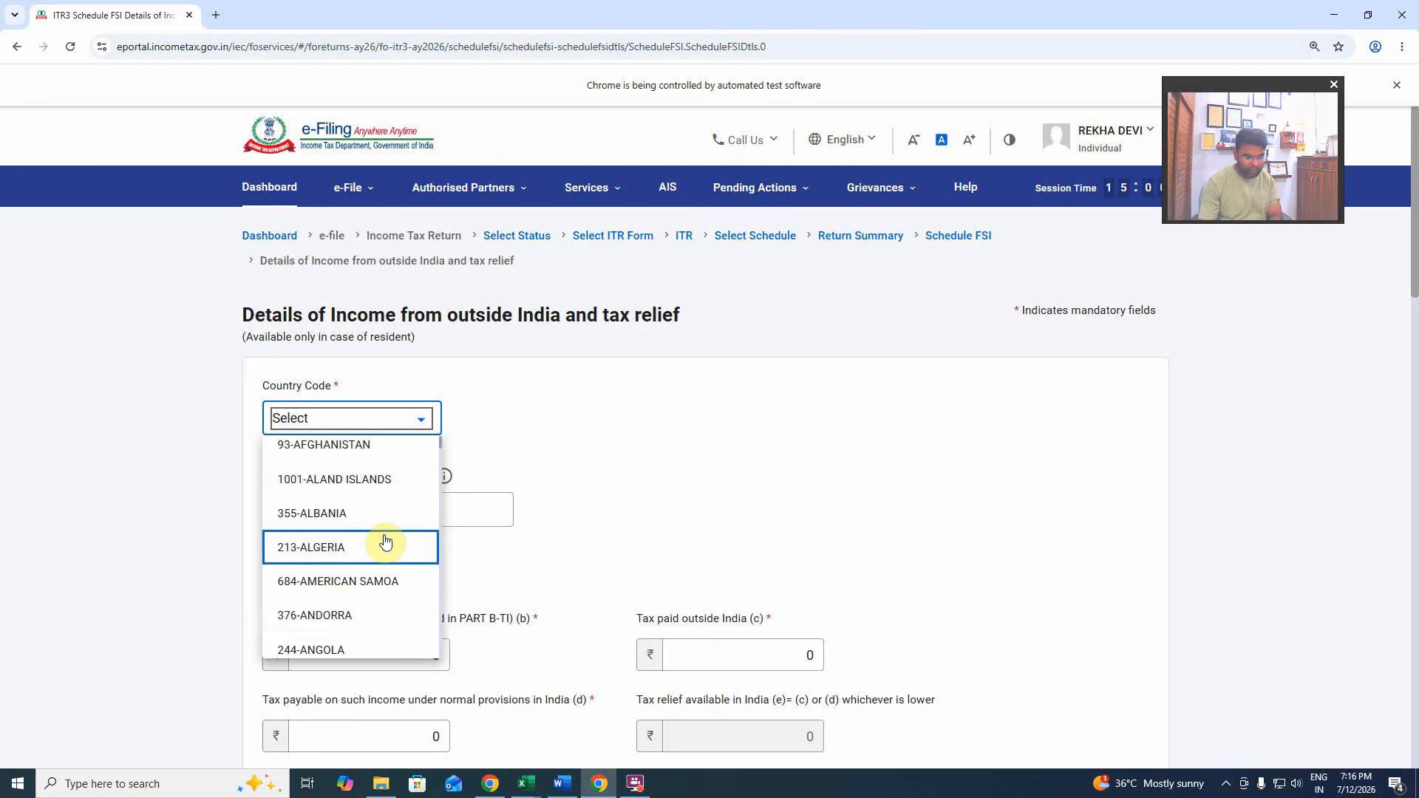
scroll(385, 542, "down", 10)
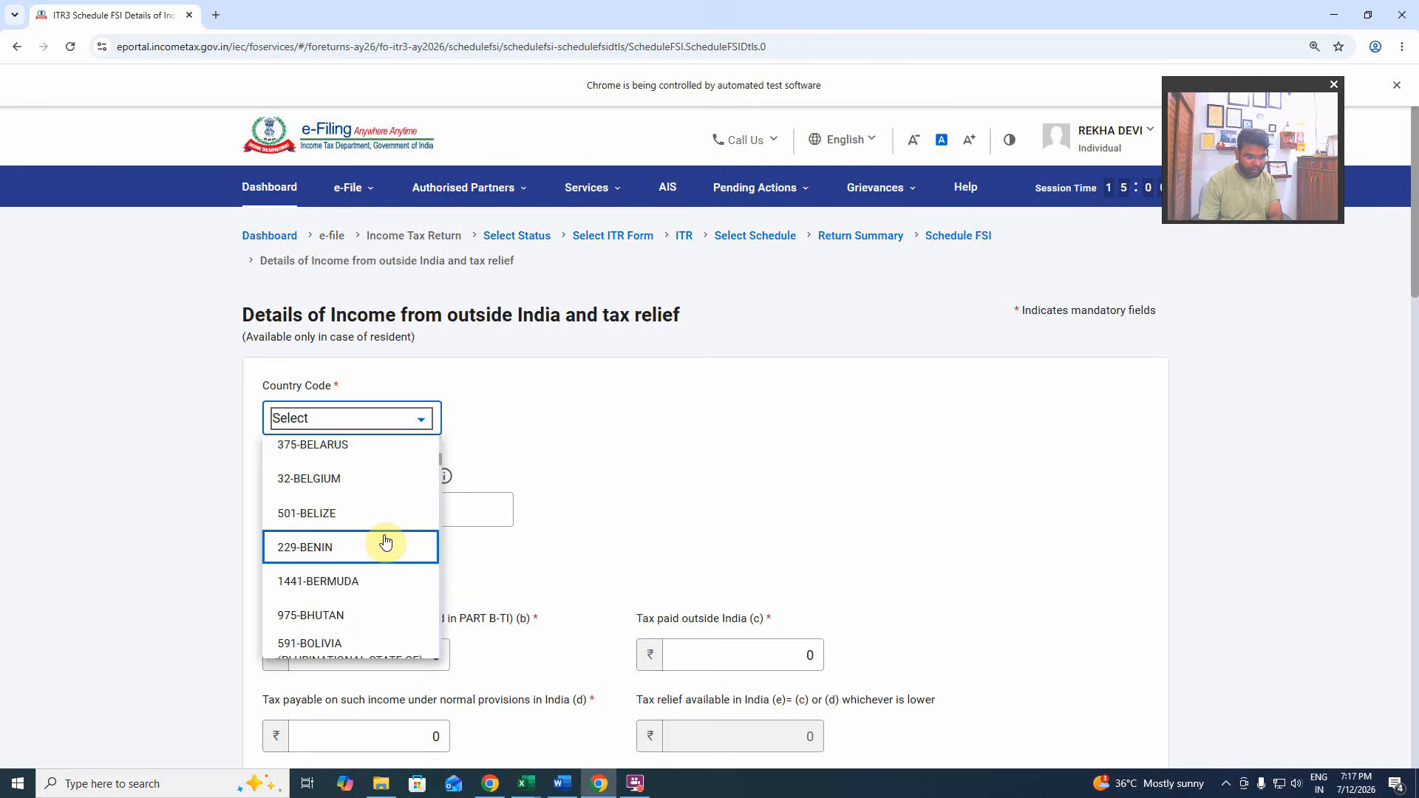
scroll(385, 542, "down", 6)
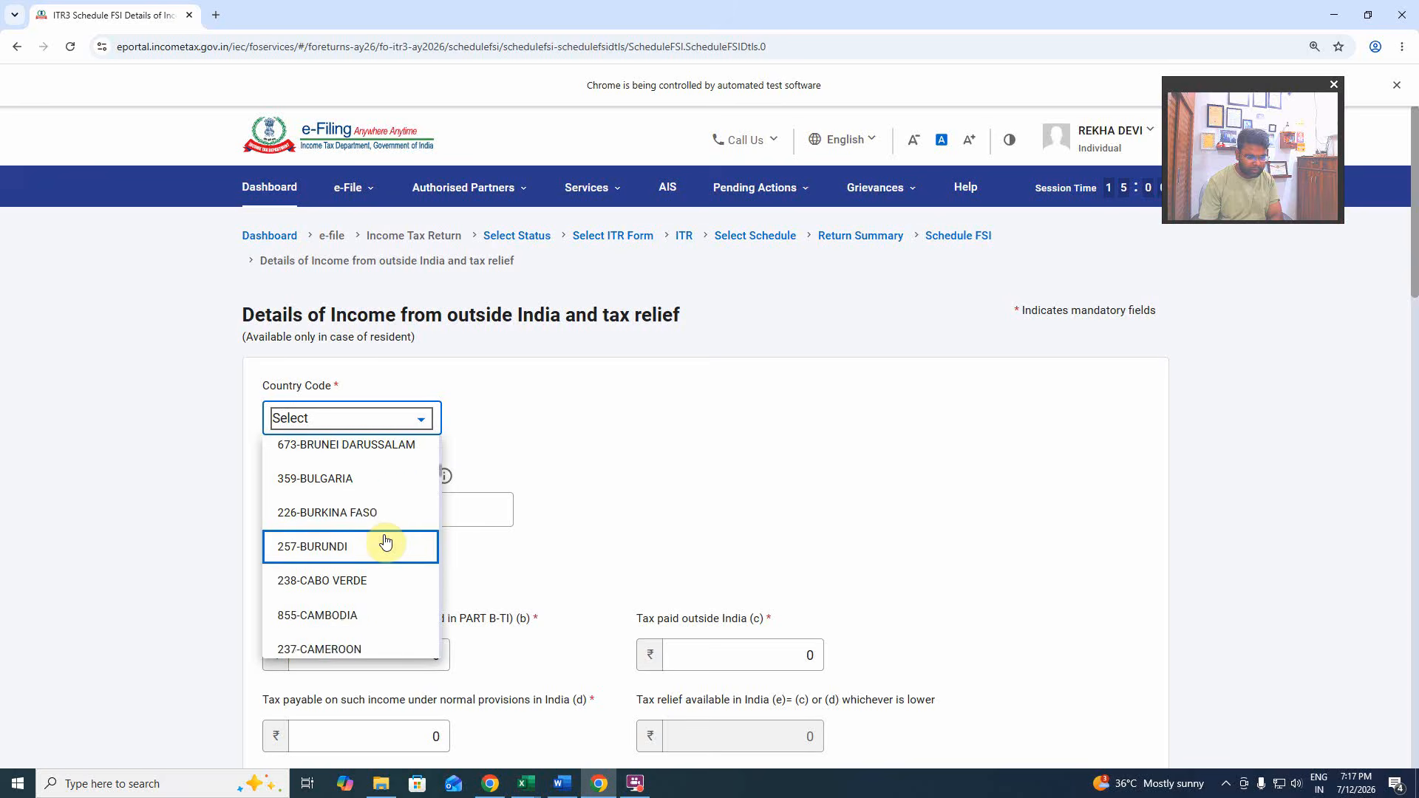
scroll(385, 542, "down", 5)
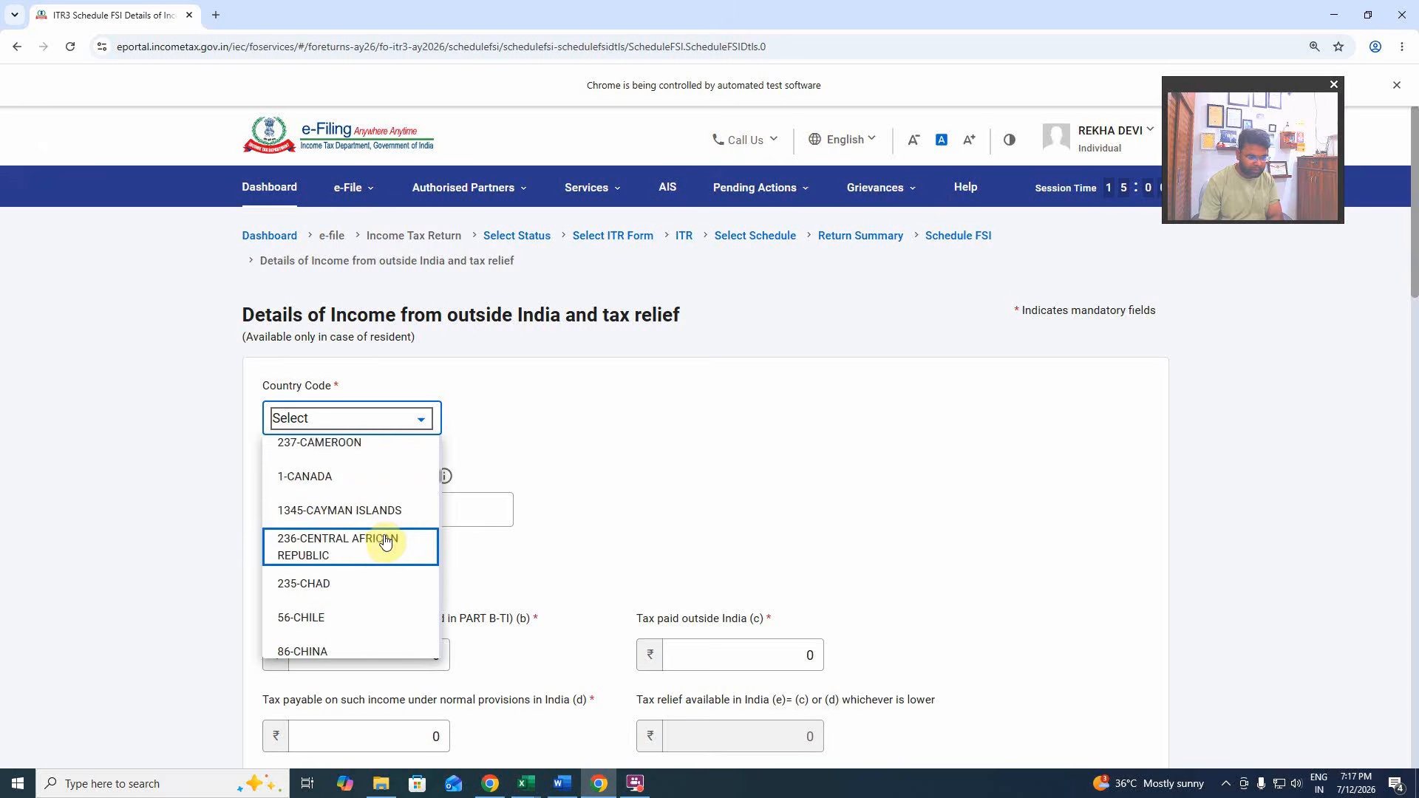
scroll(385, 542, "down", 4)
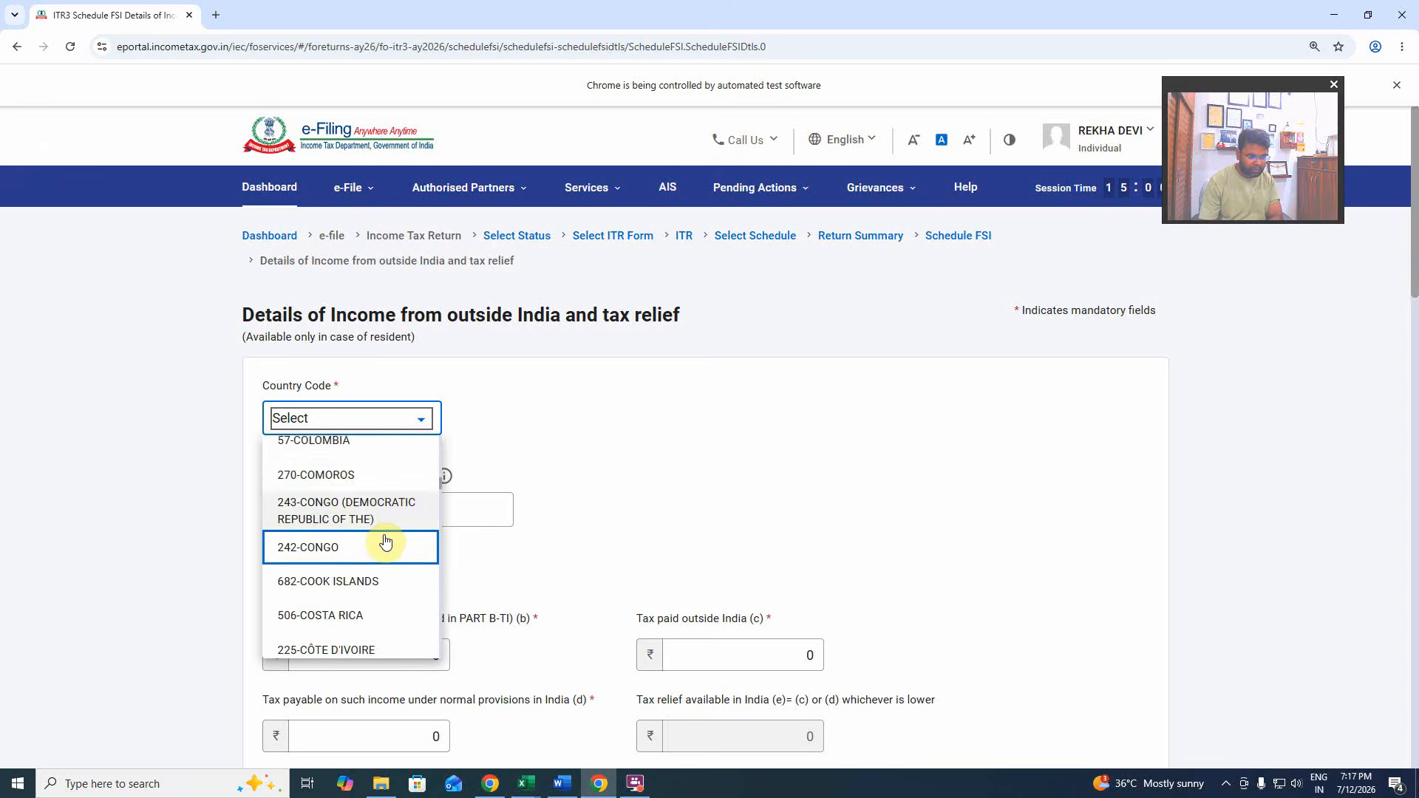
scroll(385, 542, "down", 5)
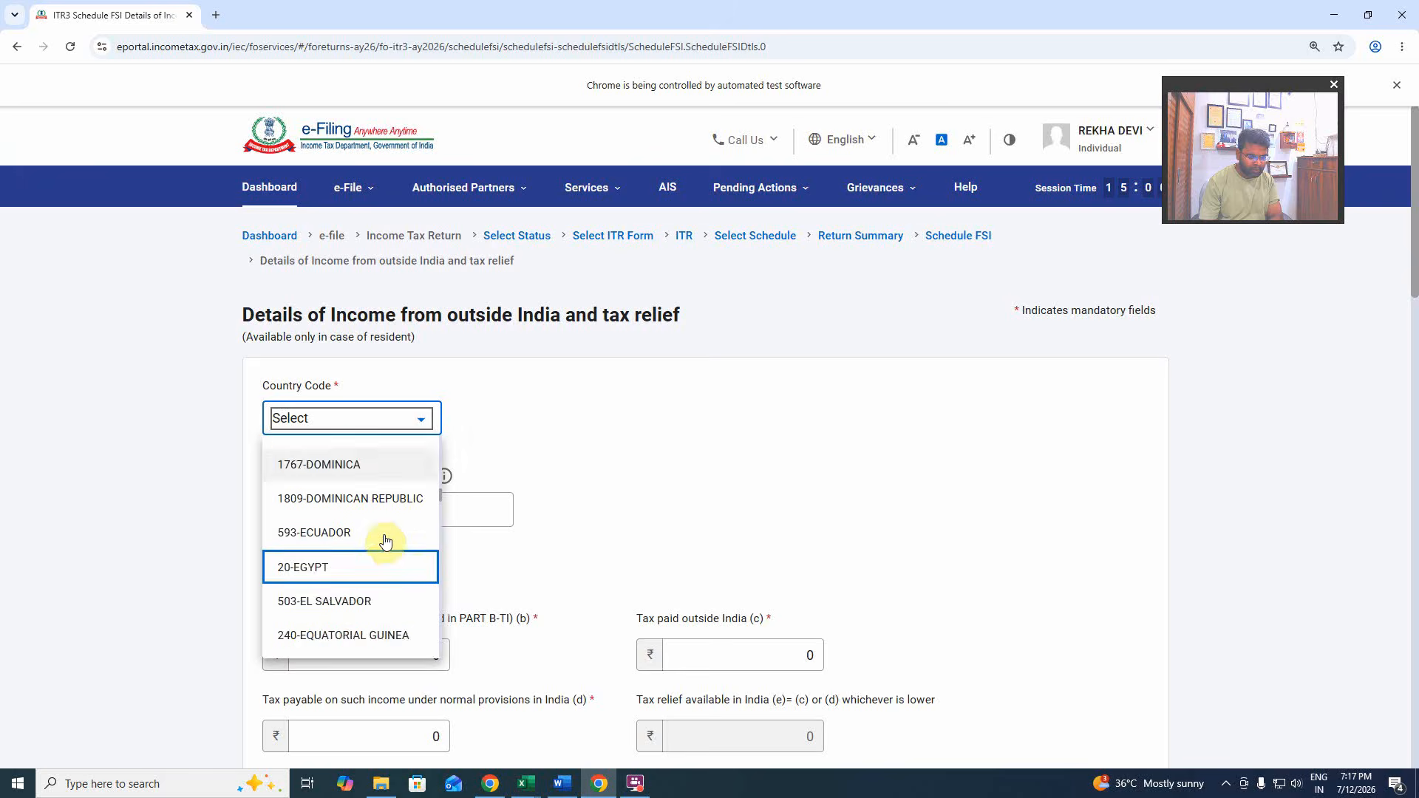
scroll(385, 542, "down", 20)
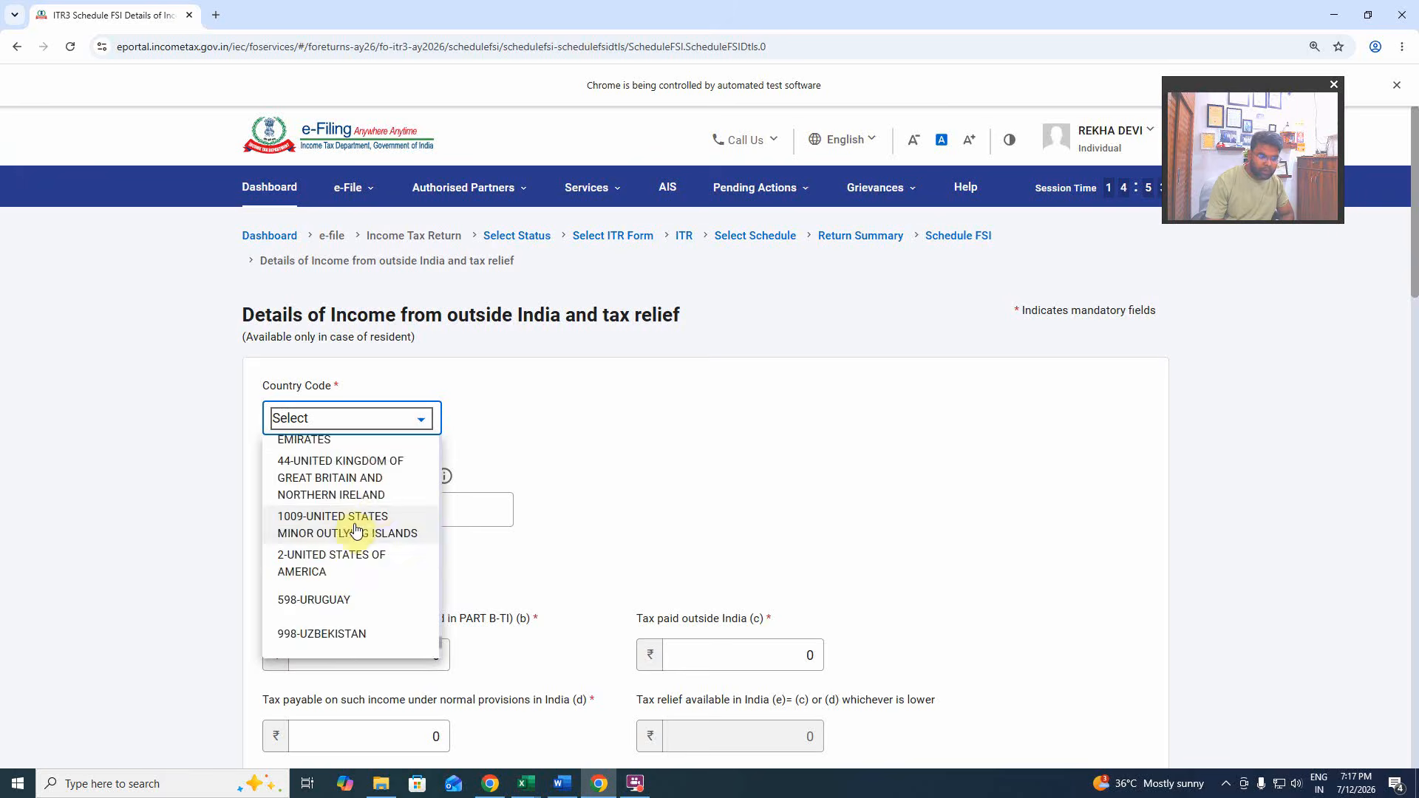
left_click(337, 567)
left_click(357, 523)
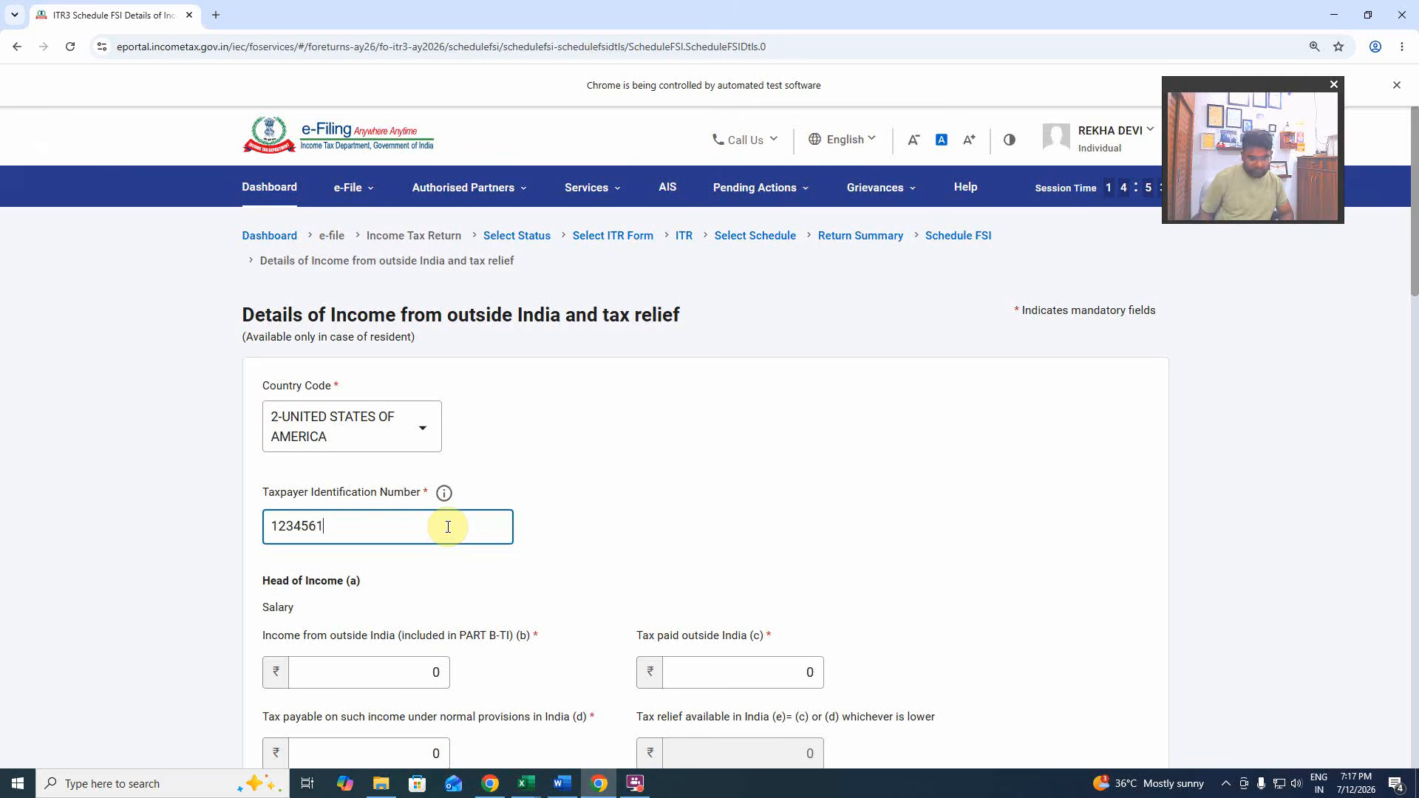
left_click(686, 528)
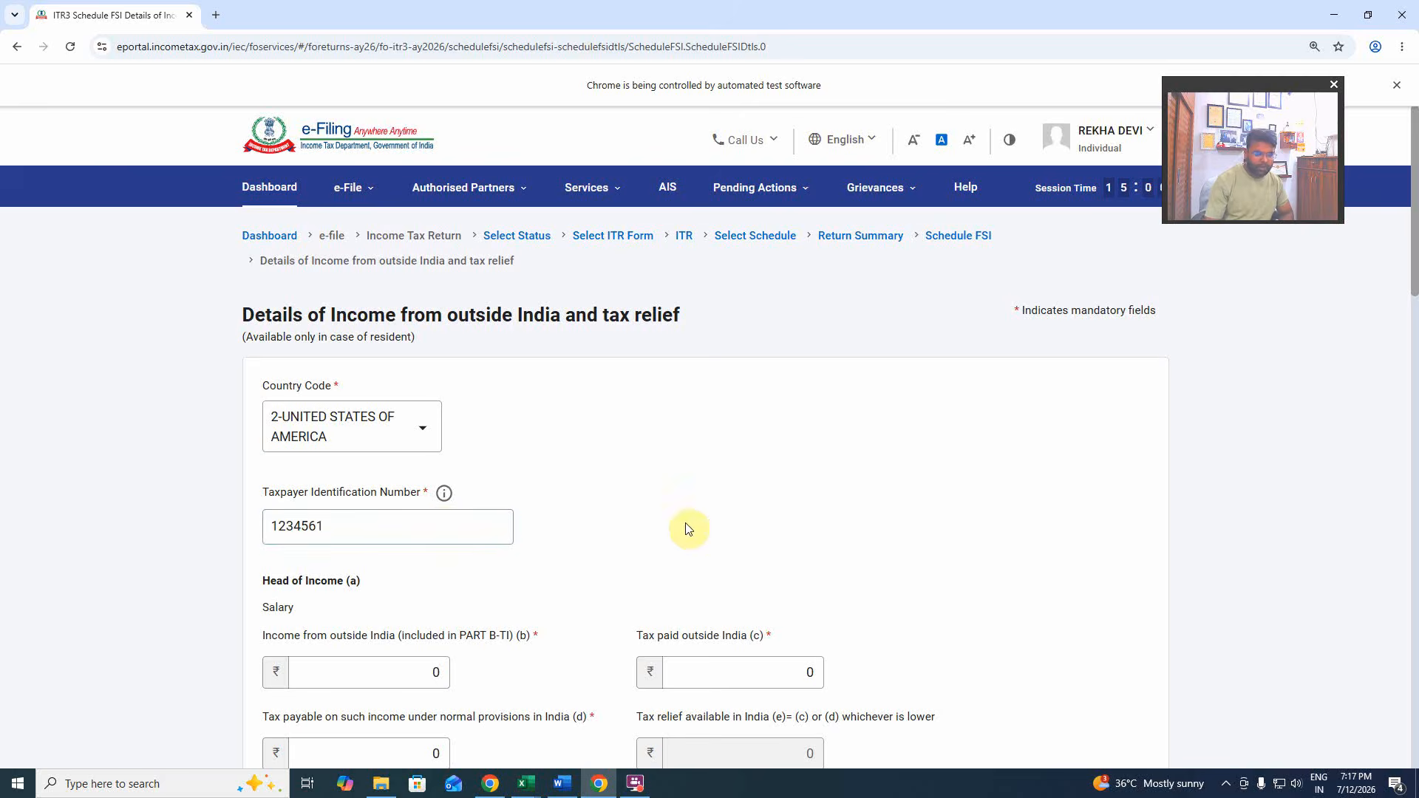
Look through the heads of income, switch to Word and review the iFOREX account's balances and profit in the Schedule FA document.
scroll(688, 526, "down", 3)
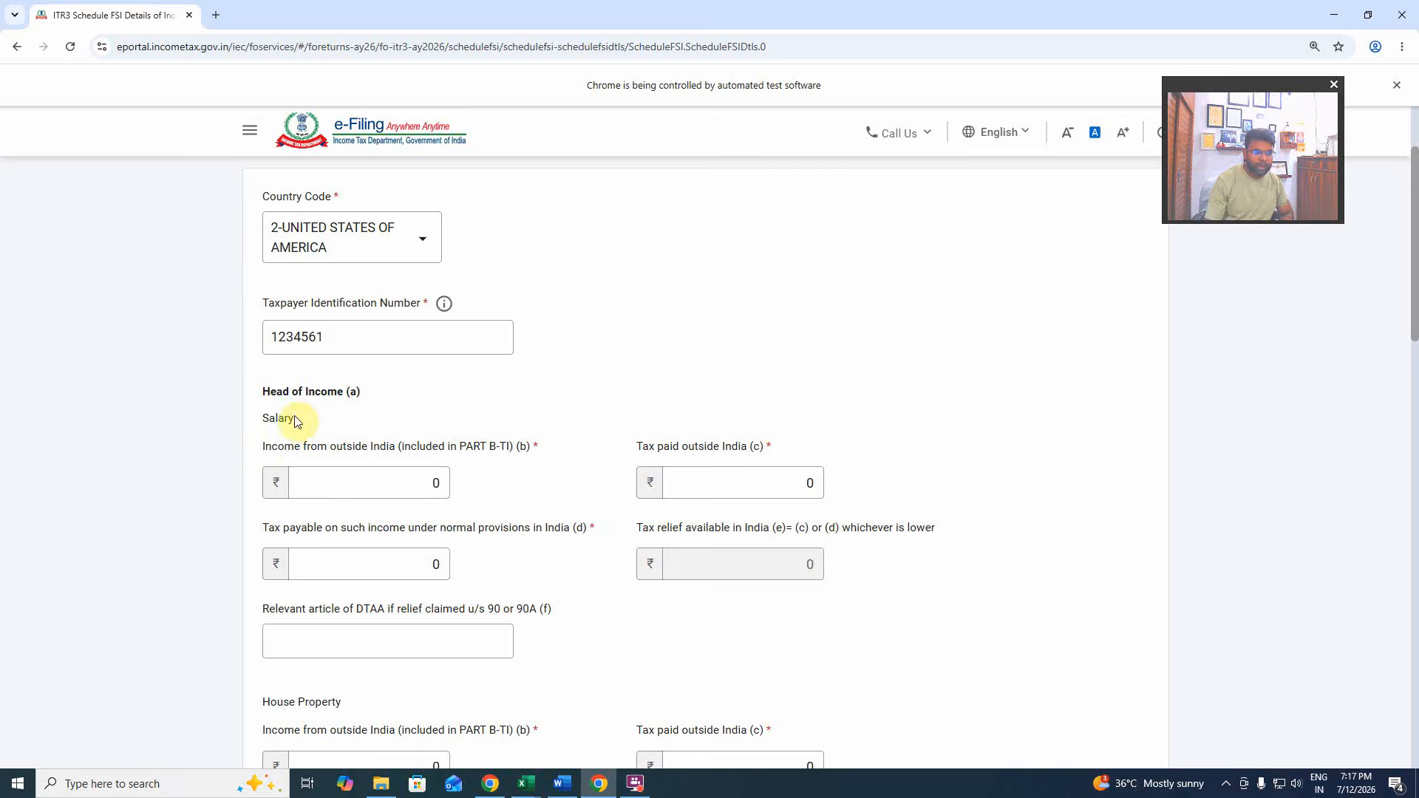
scroll(548, 491, "down", 14)
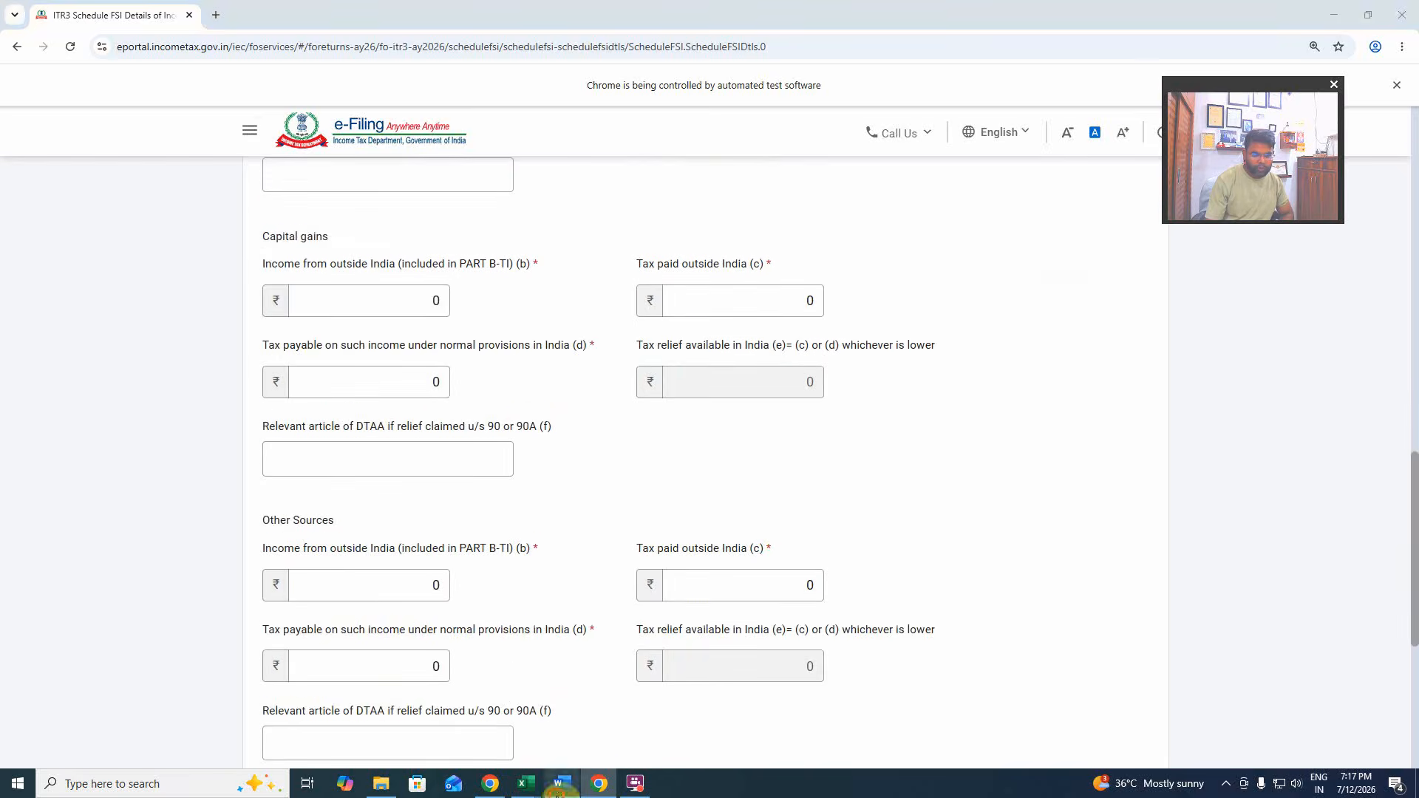
left_click(559, 787)
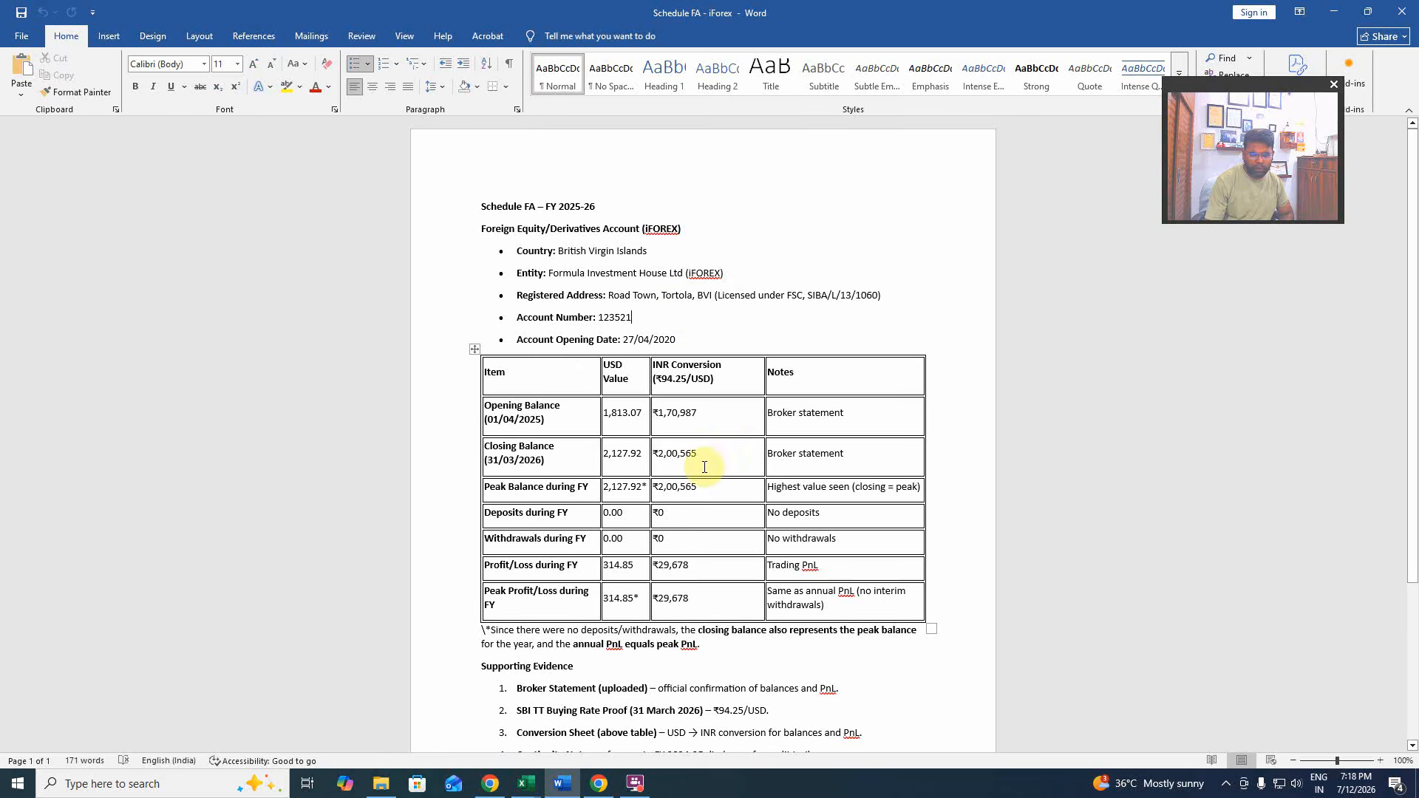
scroll(710, 564, "down", 2)
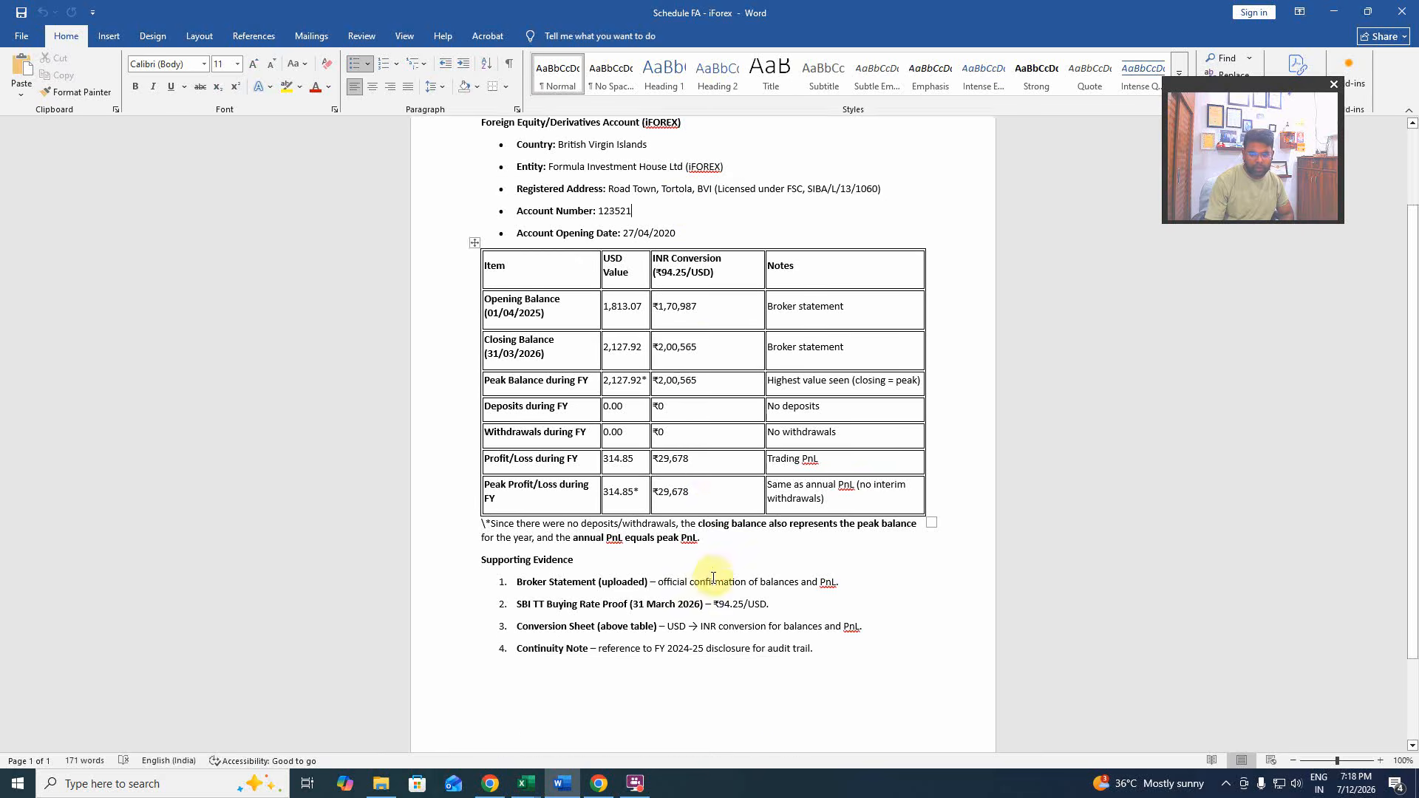
scroll(718, 564, "up", 2)
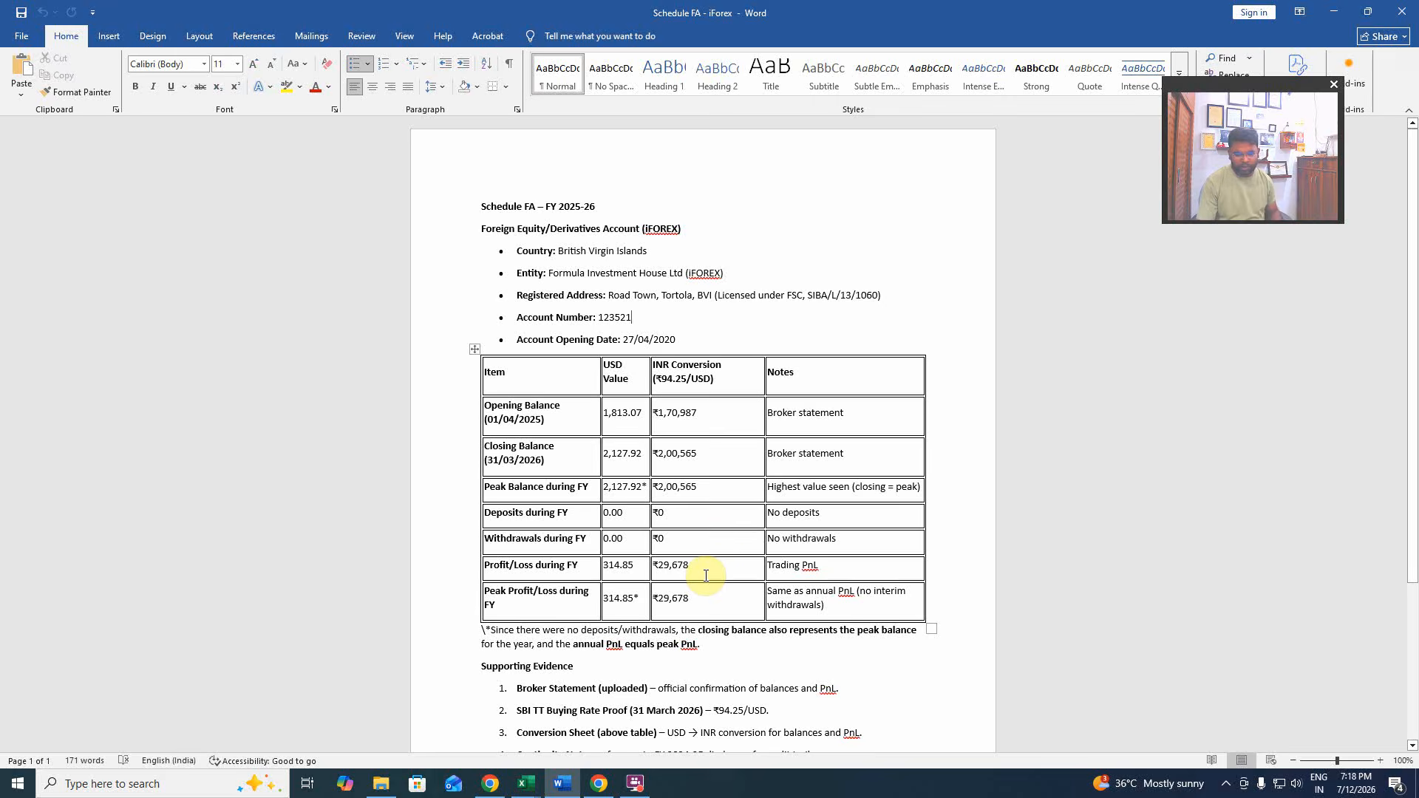
Switch back to Chrome and set the Business or Profession income from outside India to 29678, the document's profit figure in rupees.
key("alt+Tab")
scroll(484, 507, "down", 6)
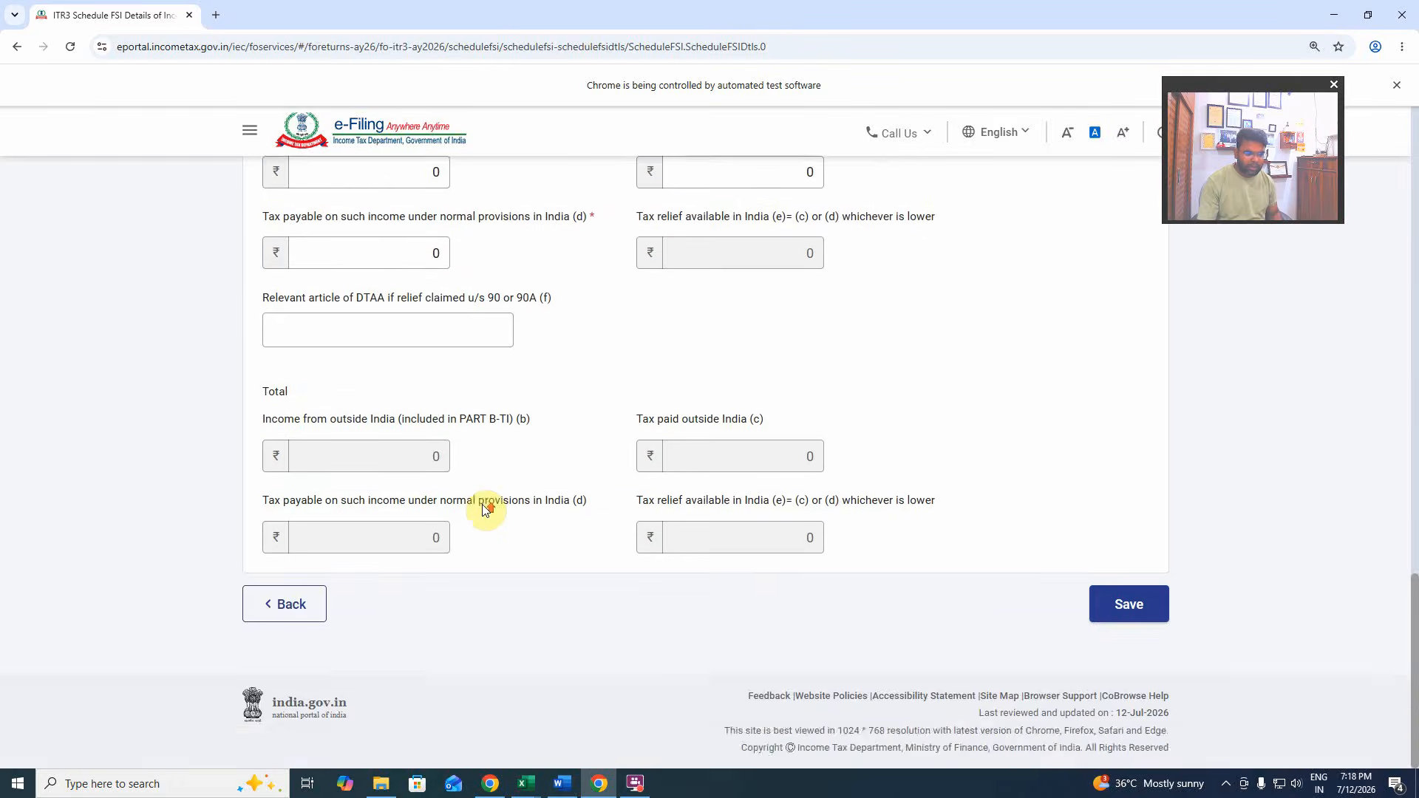
scroll(485, 510, "up", 2)
scroll(484, 510, "up", 7)
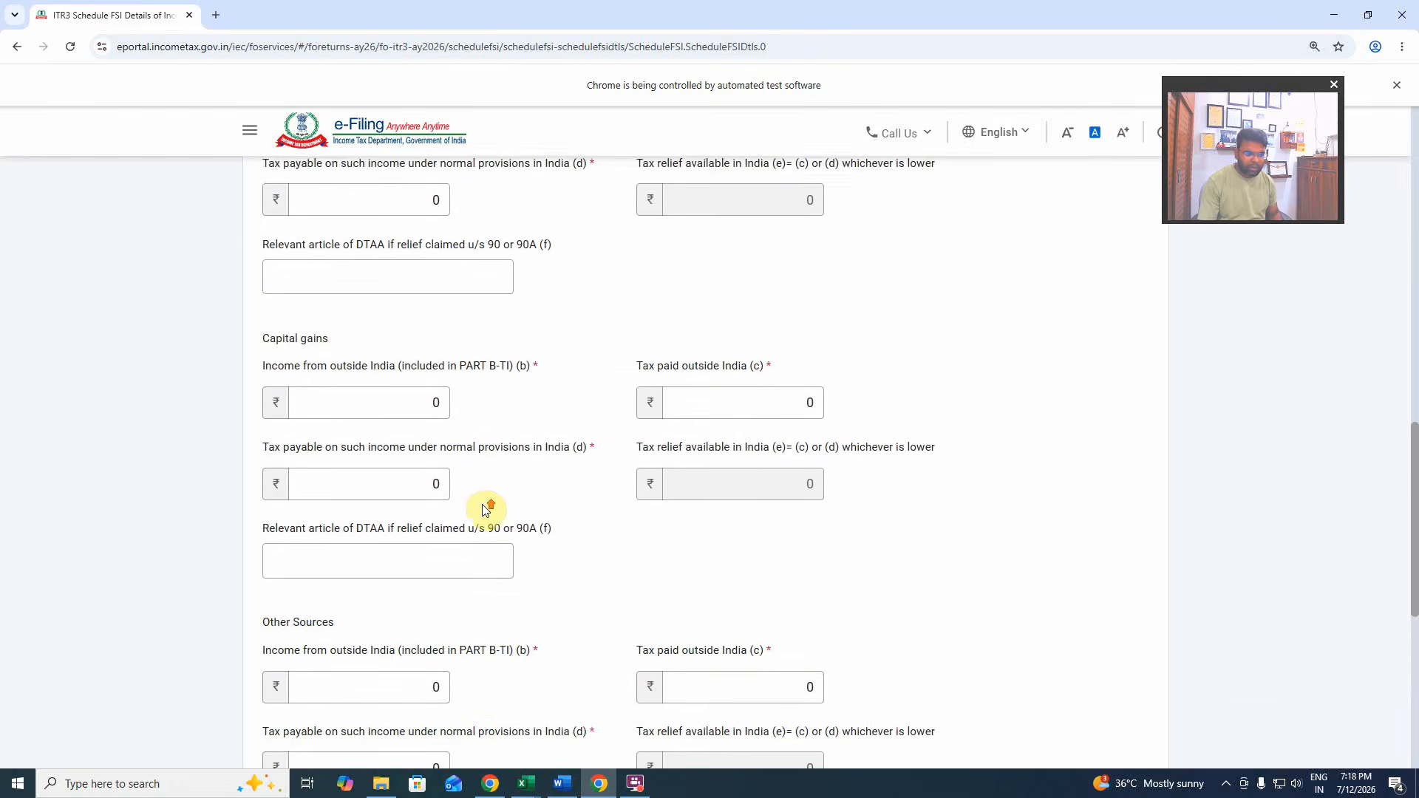
scroll(484, 510, "up", 1)
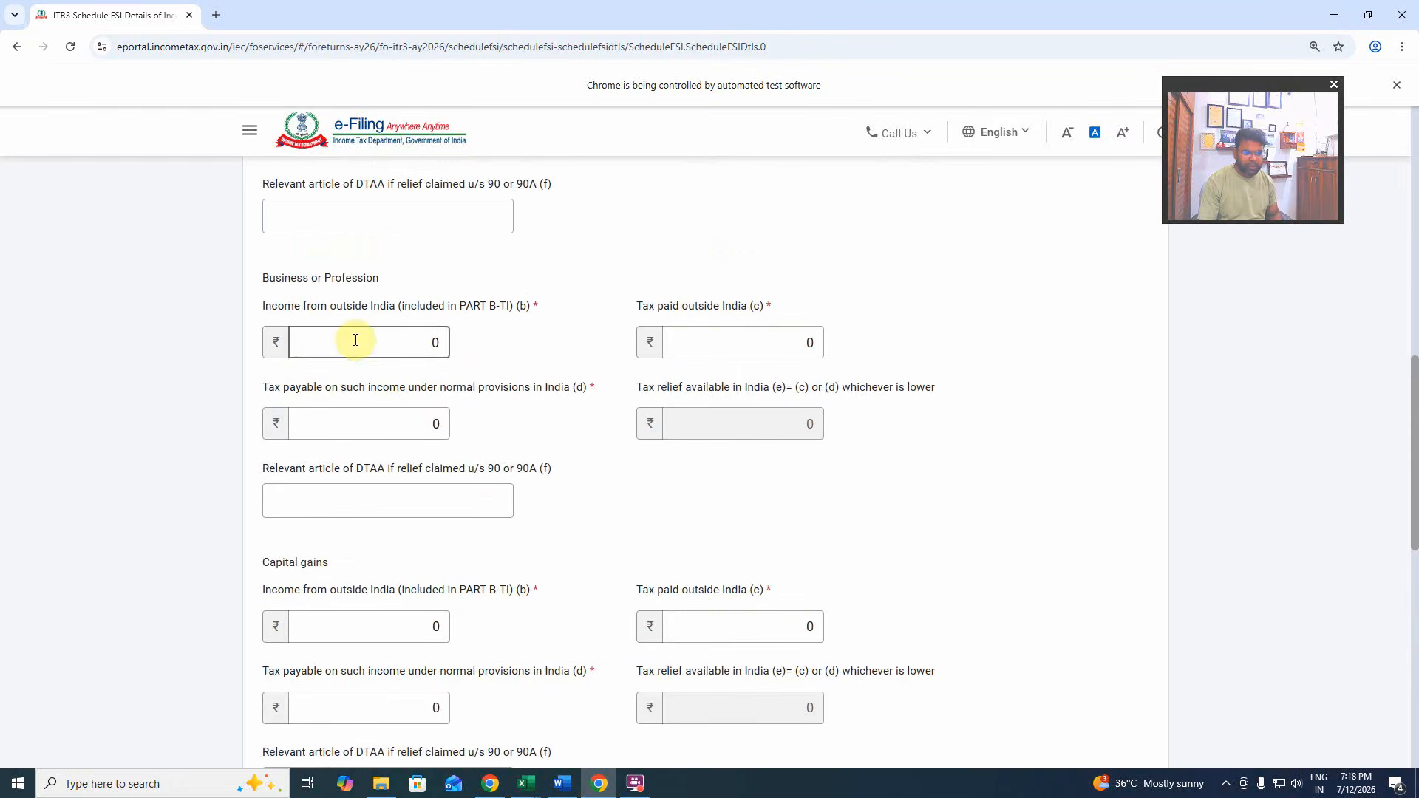
left_click(400, 356)
key("alt+Tab")
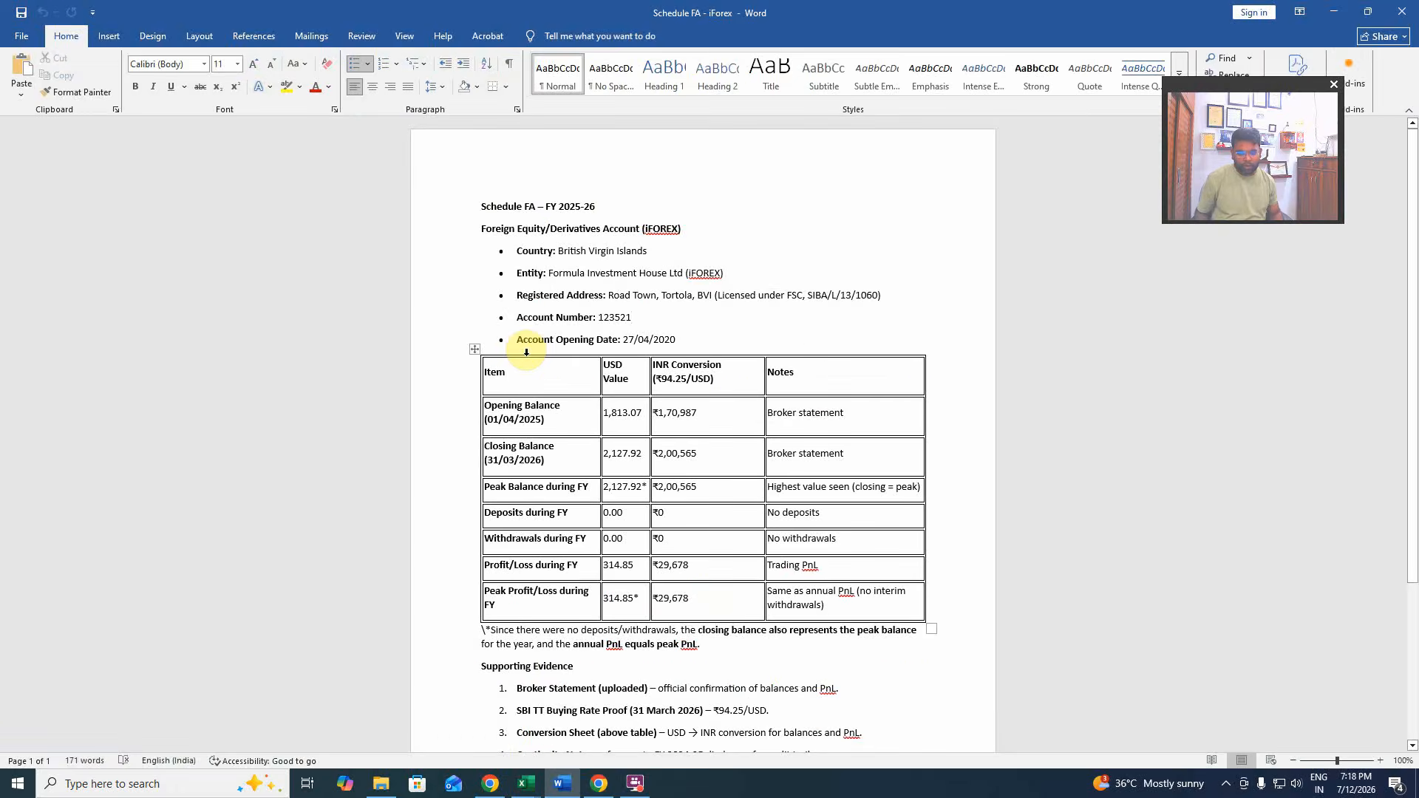
key("alt+Tab")
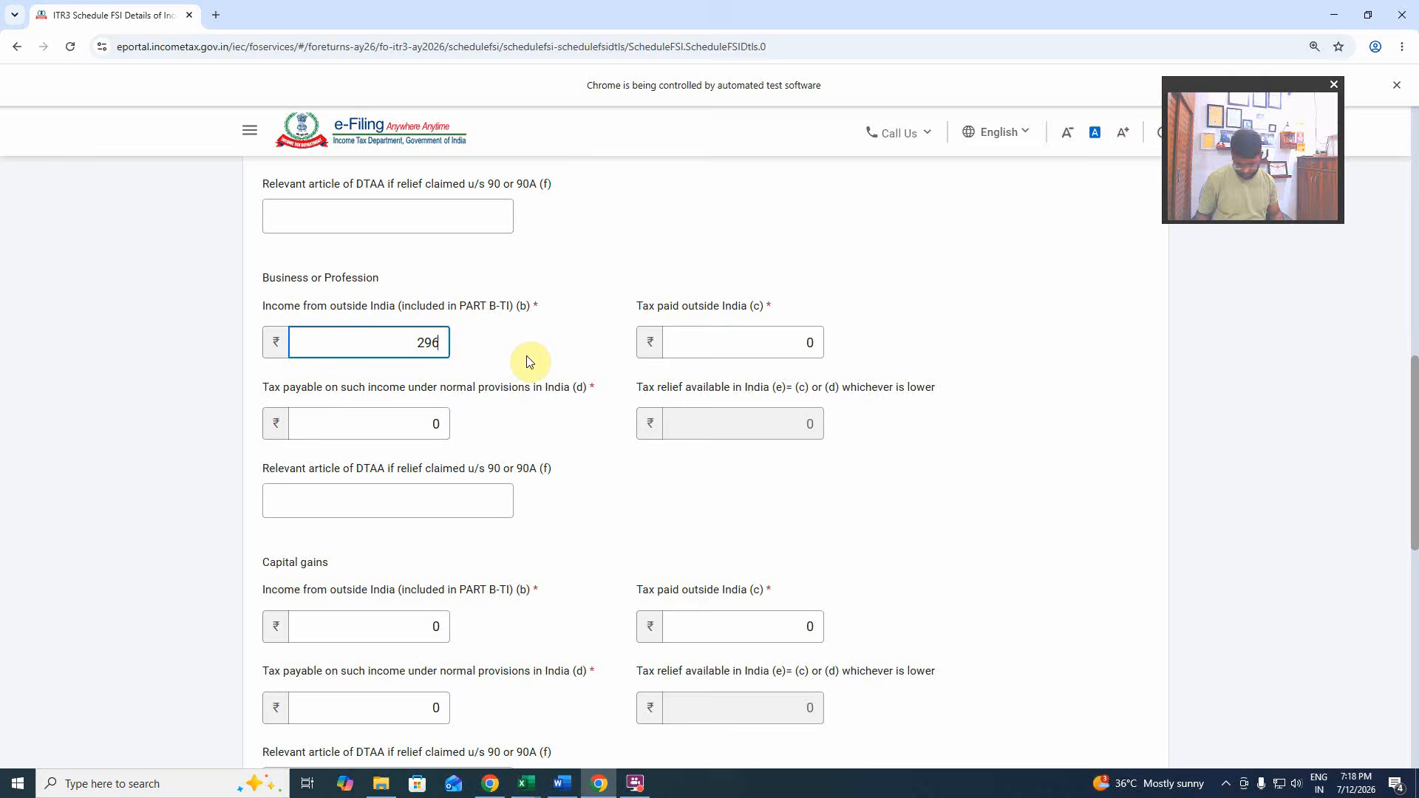
left_click(526, 360)
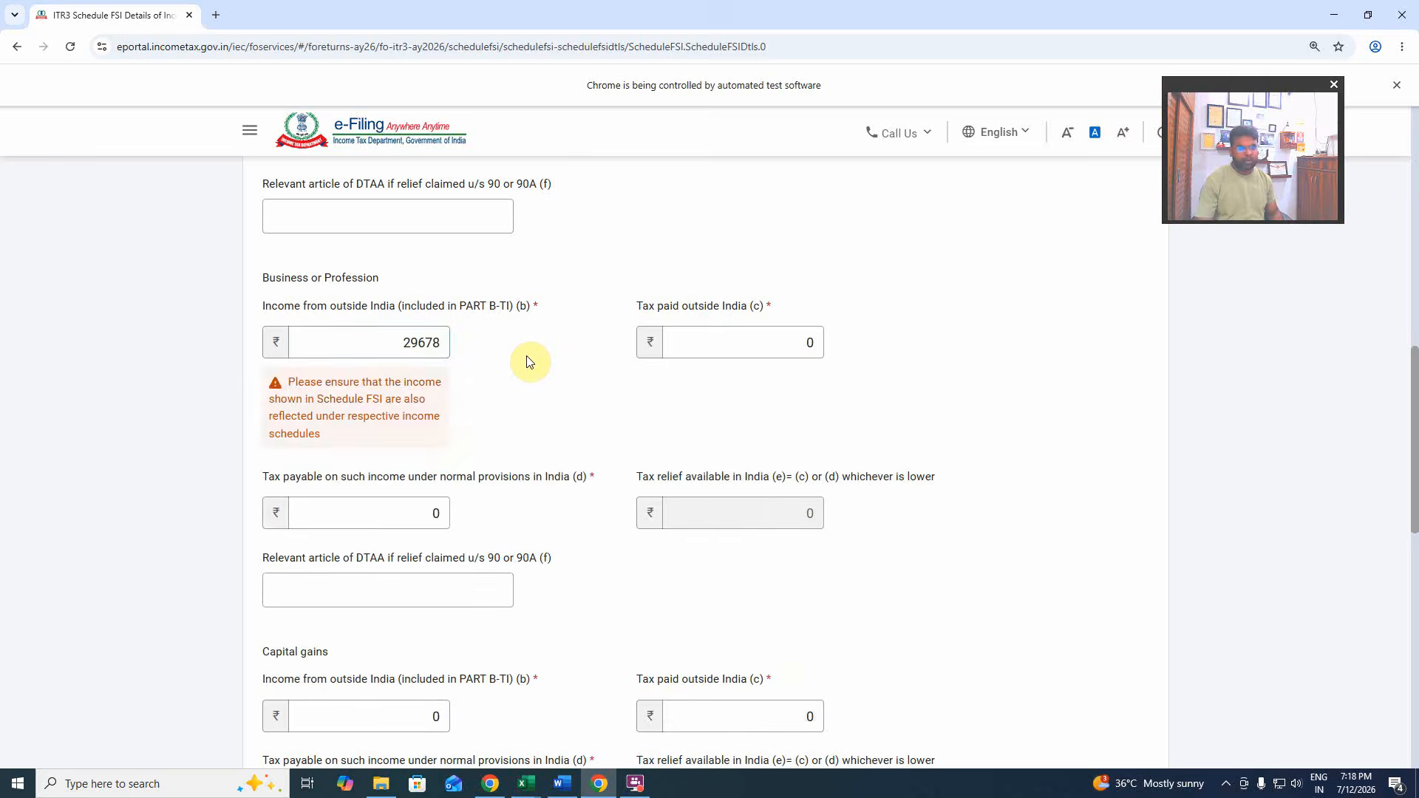
Recheck the iFOREX profit figures and supporting evidence in the Word document against the Schedule FSI entry in Chrome.
key("alt+Tab")
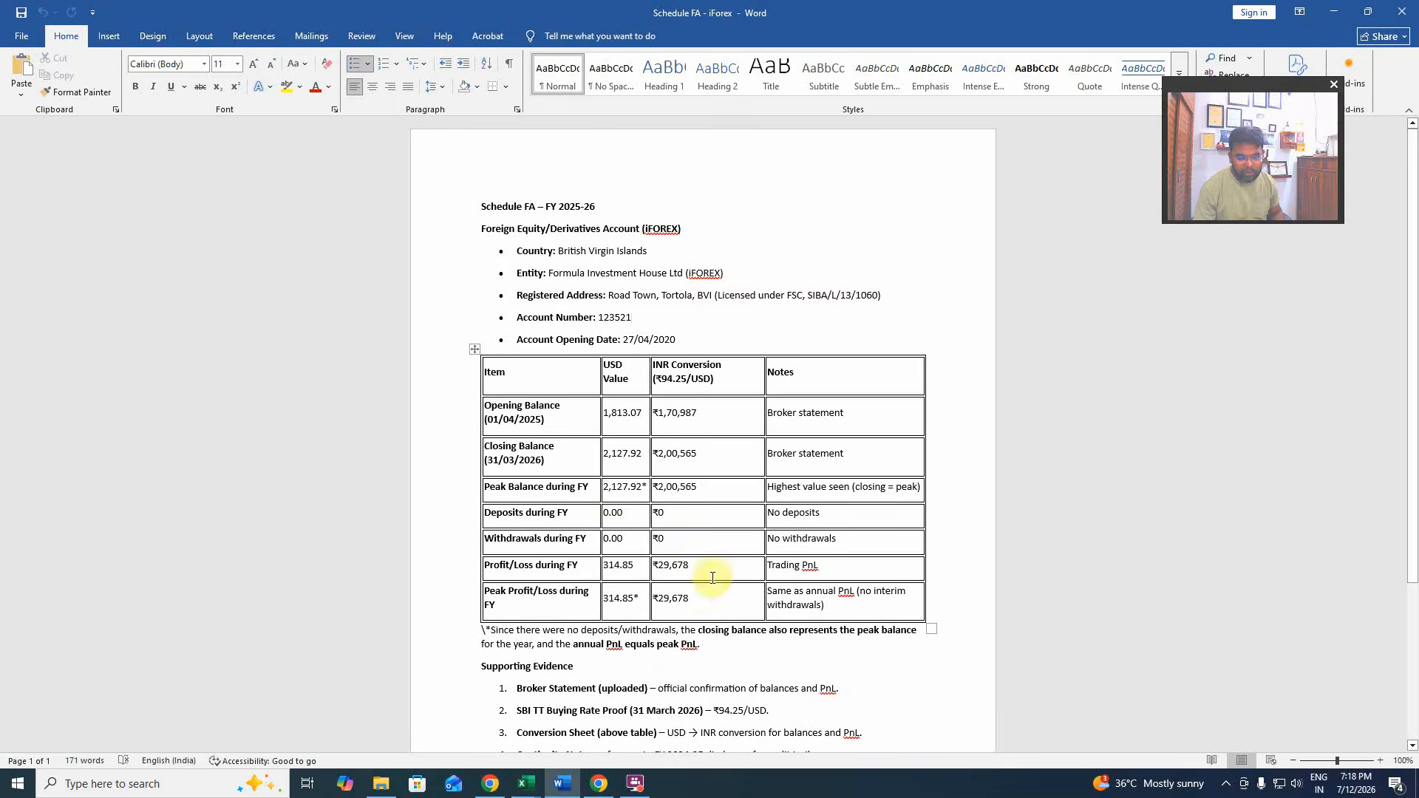
key("alt+Tab")
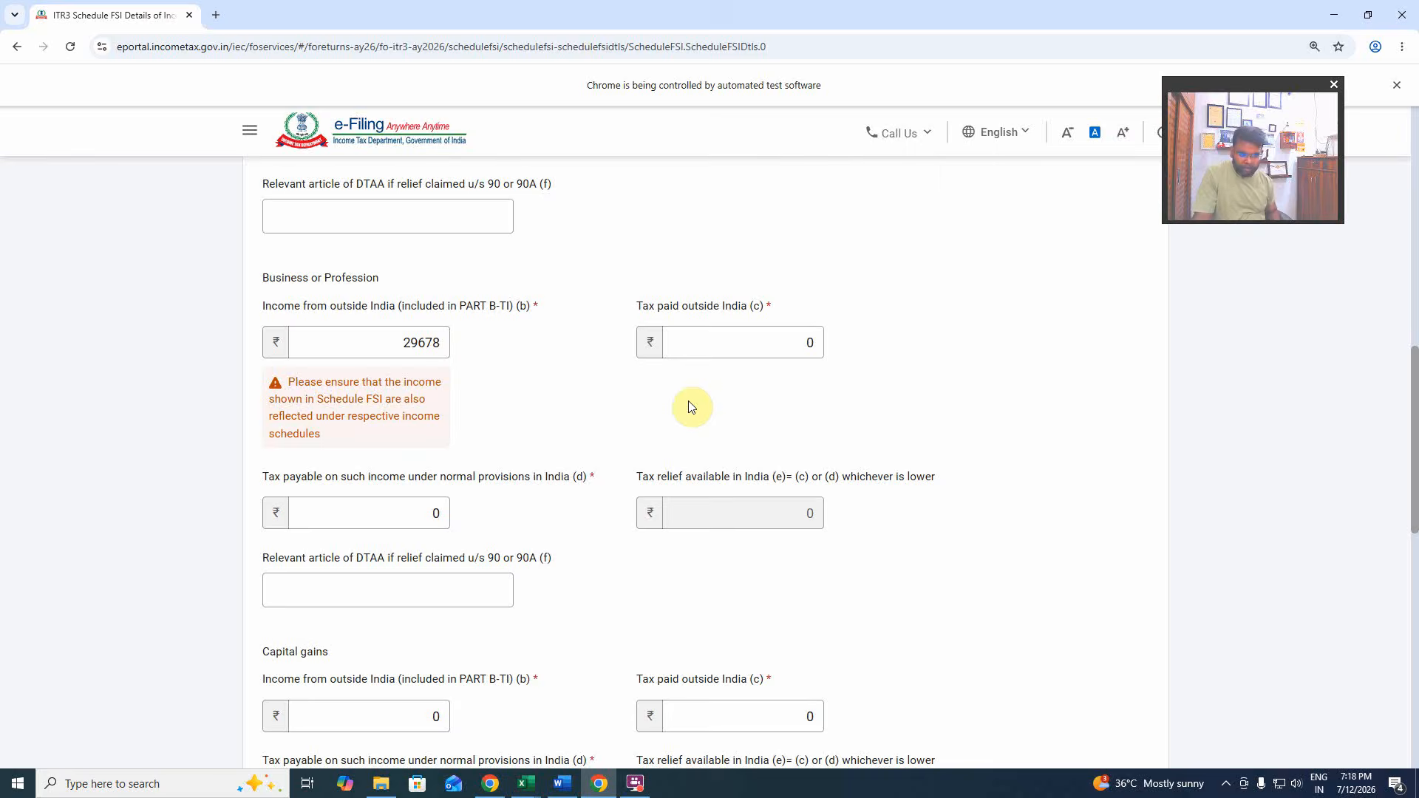
key("alt+Tab")
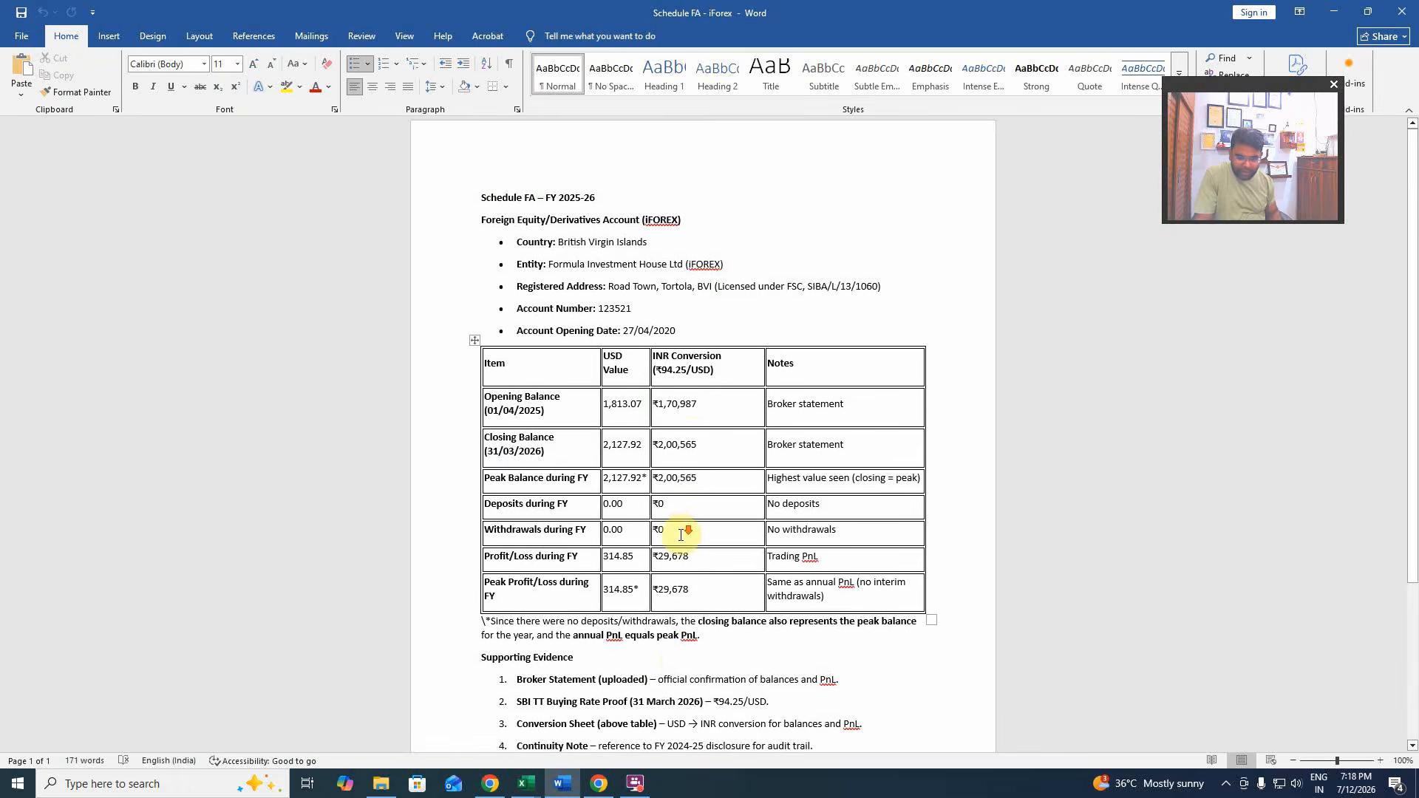
scroll(681, 534, "down", 3)
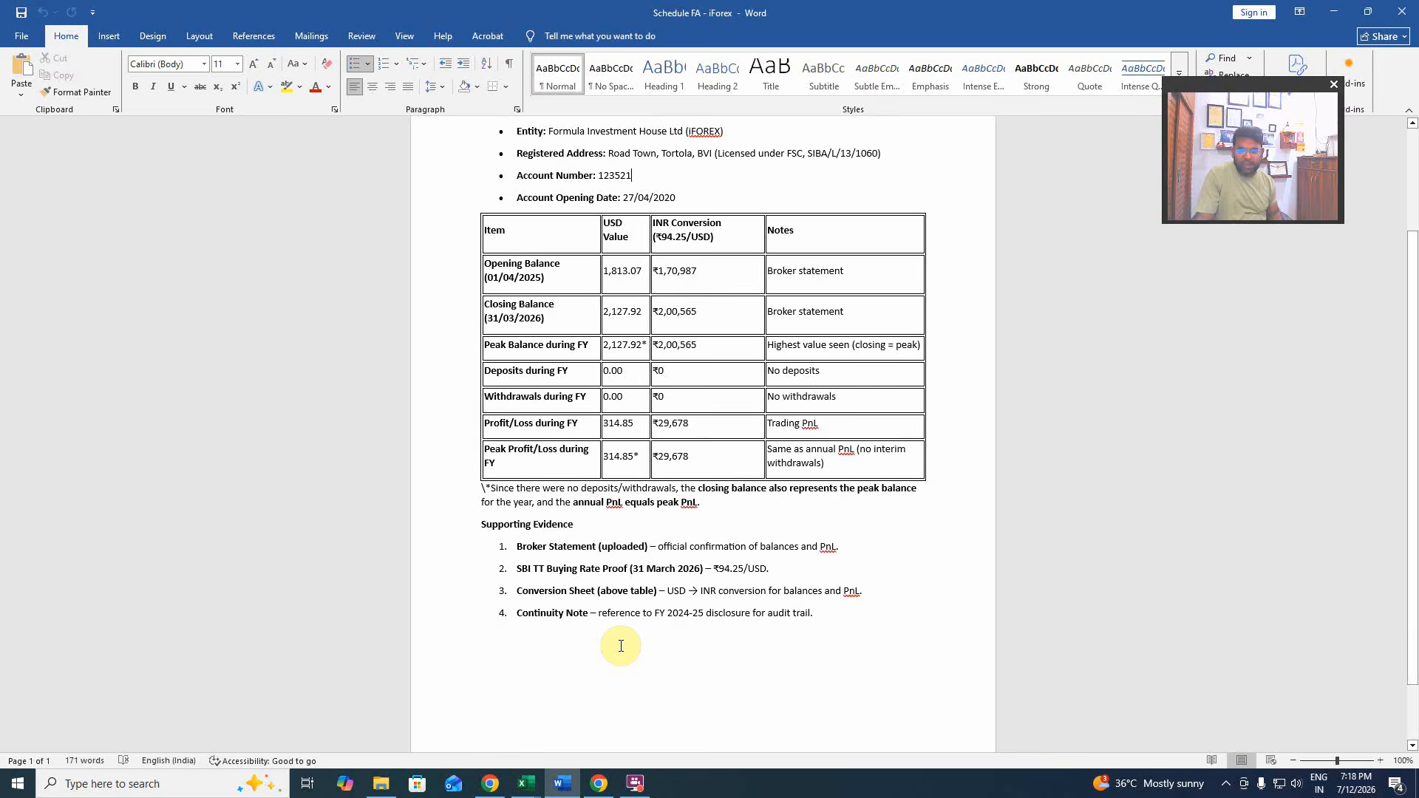
key("alt+Tab")
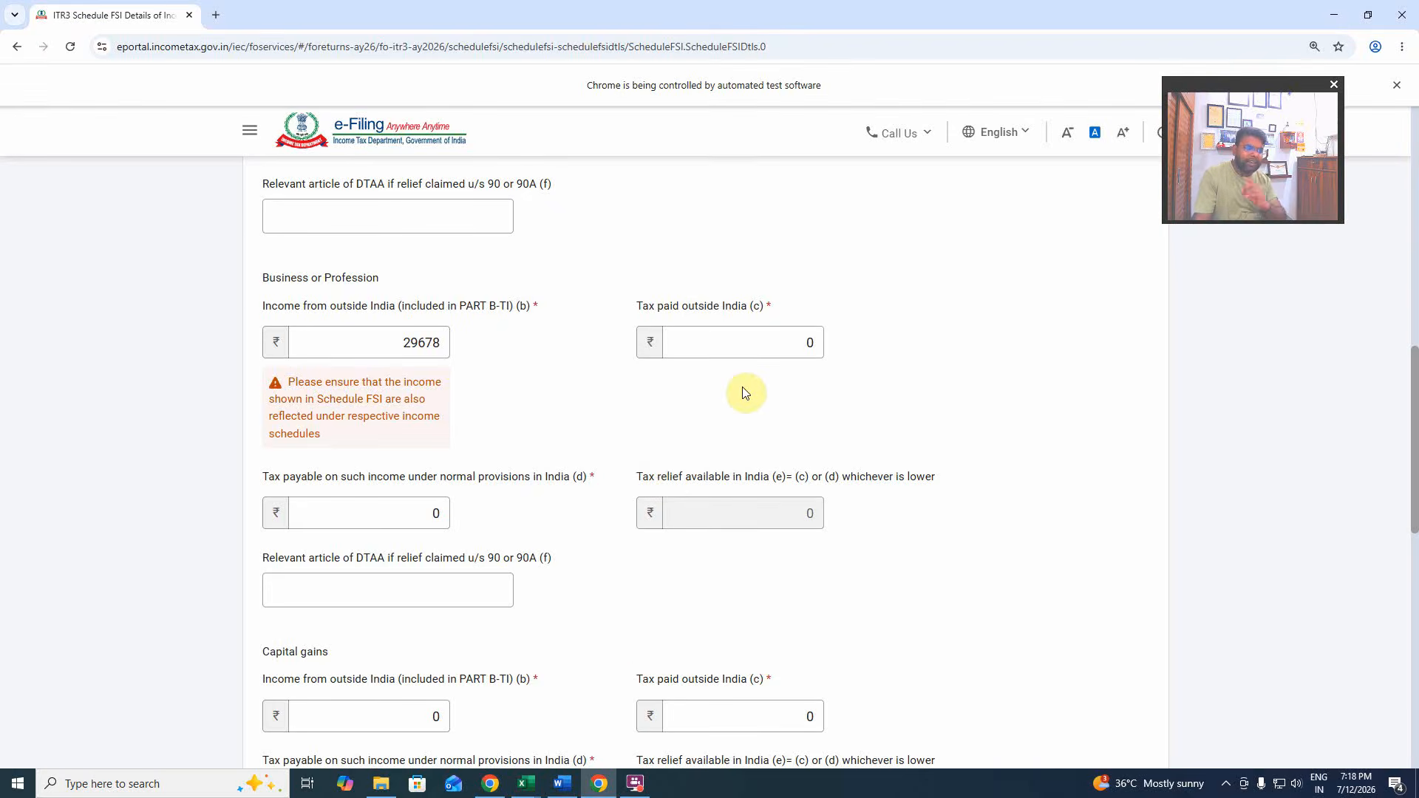
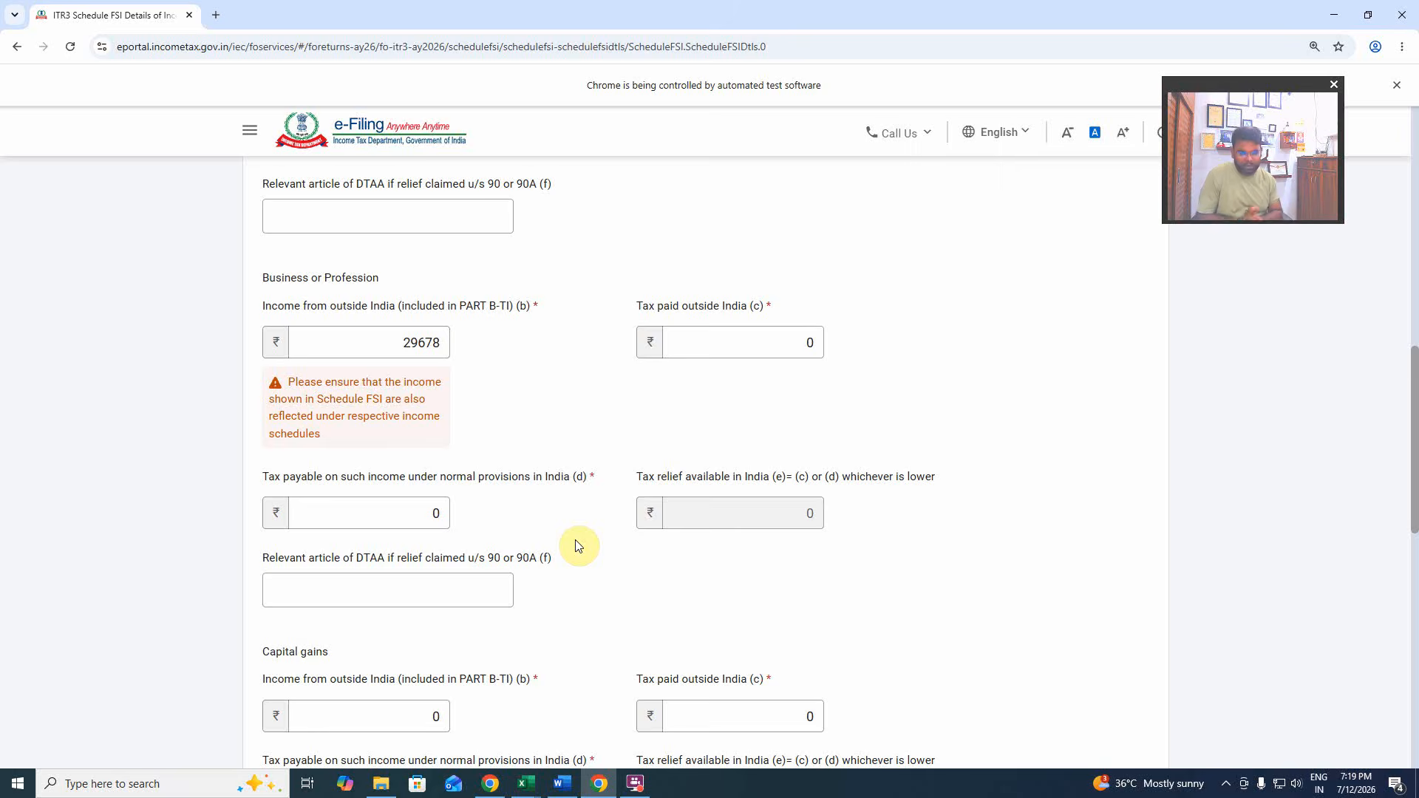
Save the United States foreign income entry and confirm Schedule FSI.
scroll(579, 545, "down", 12)
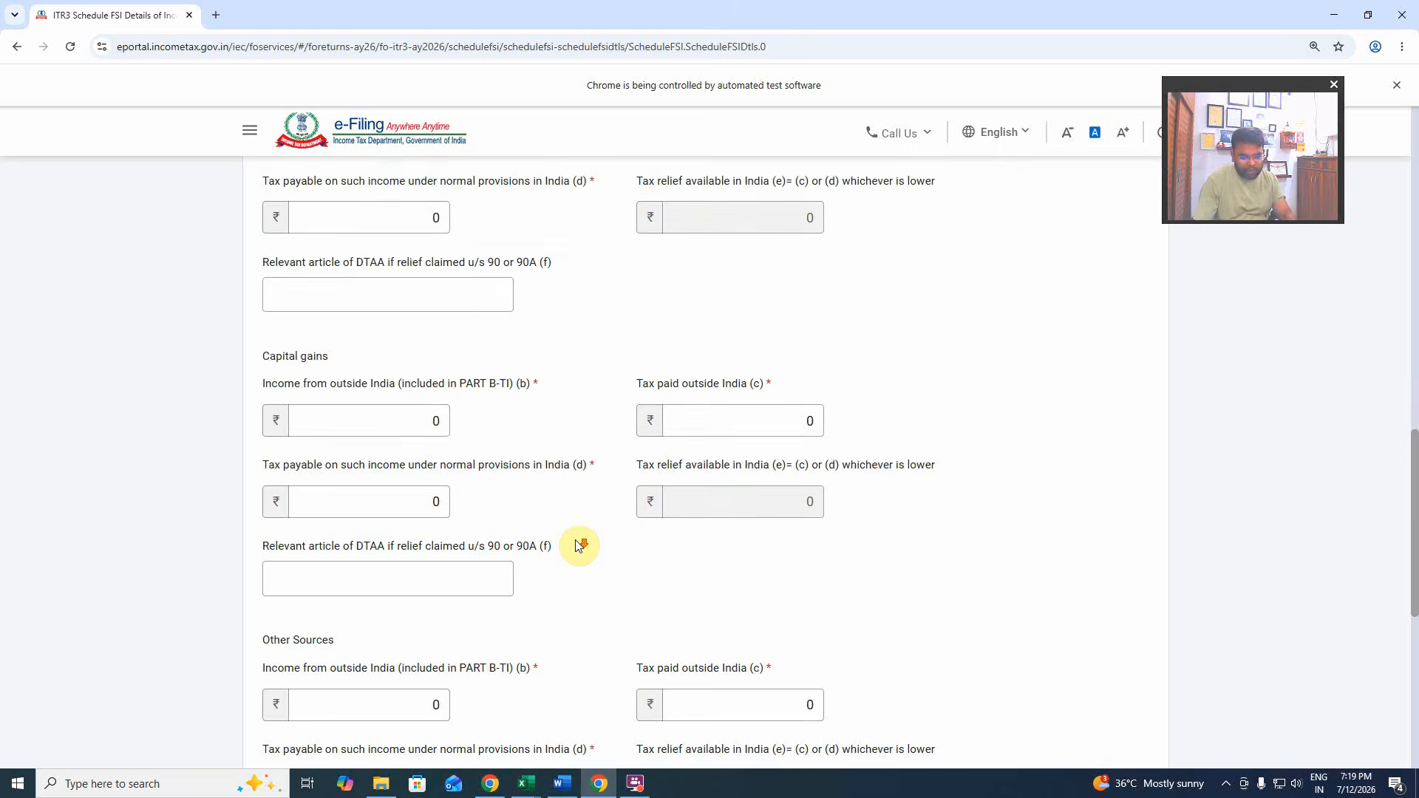
left_click(1129, 605)
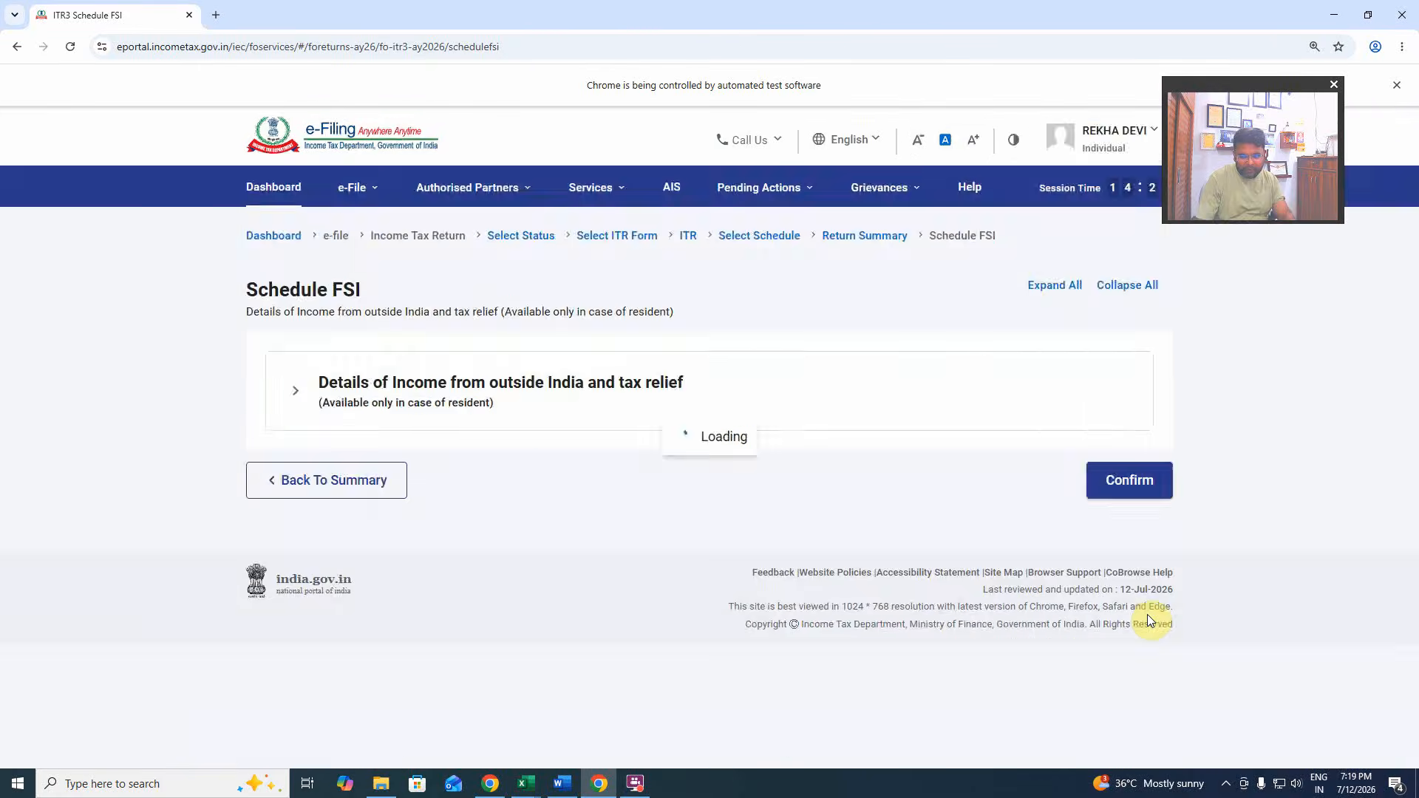
scroll(1148, 615, "down", 5)
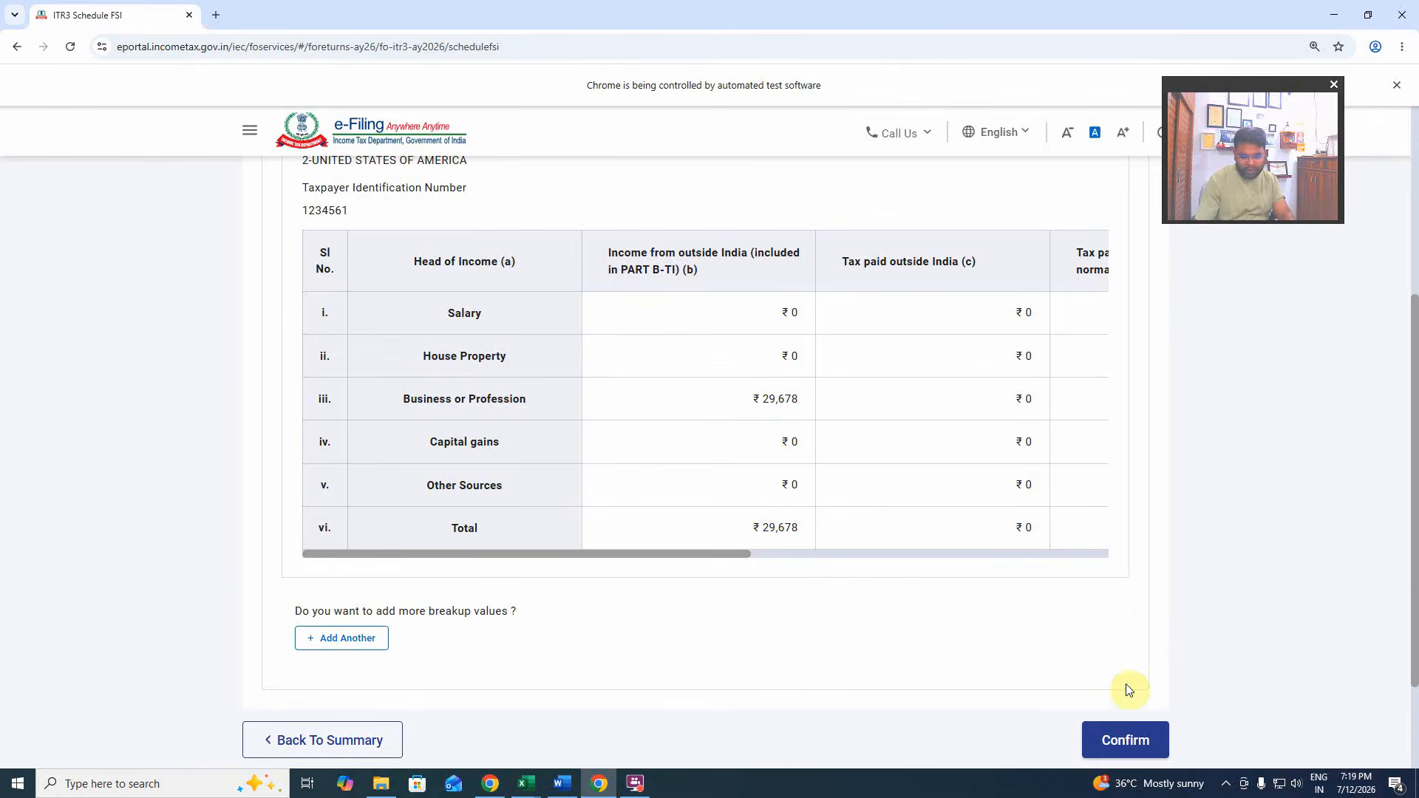
left_click(1123, 739)
Open Schedule FA and add a new entry under A3, Details of Foreign Equity and Debt Interest.
scroll(742, 608, "down", 3)
scroll(741, 609, "down", 20)
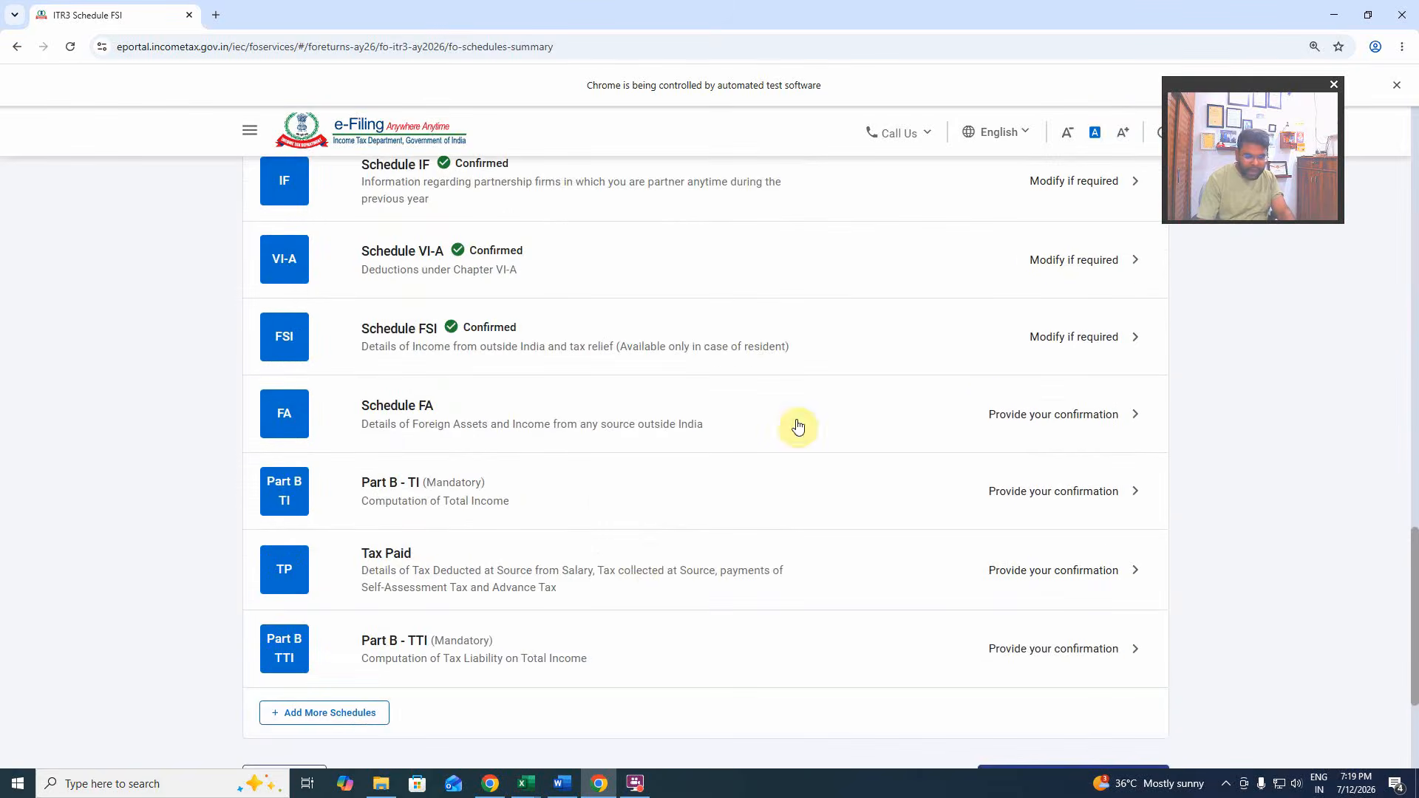
left_click(998, 405)
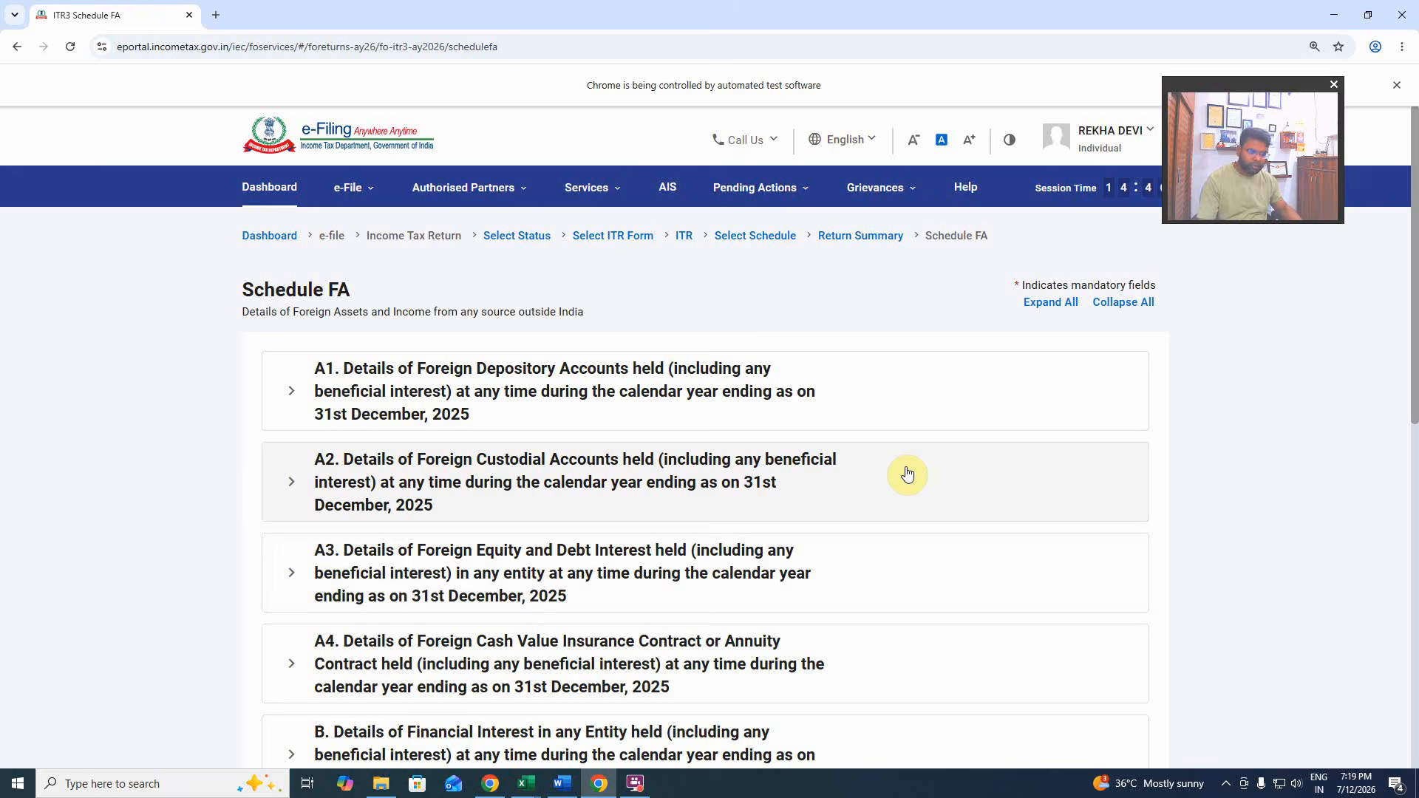
left_click(638, 582)
scroll(635, 586, "down", 4)
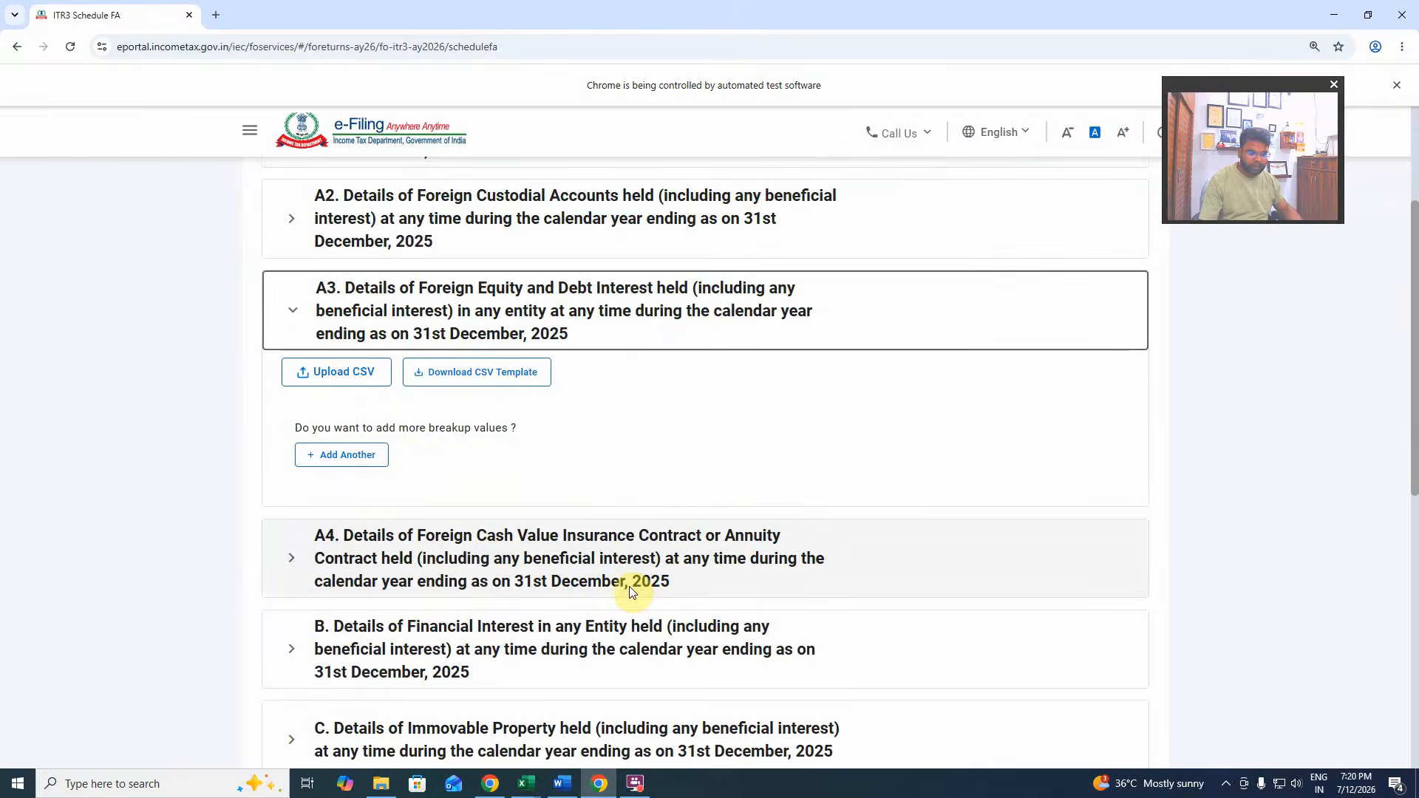
left_click(341, 455)
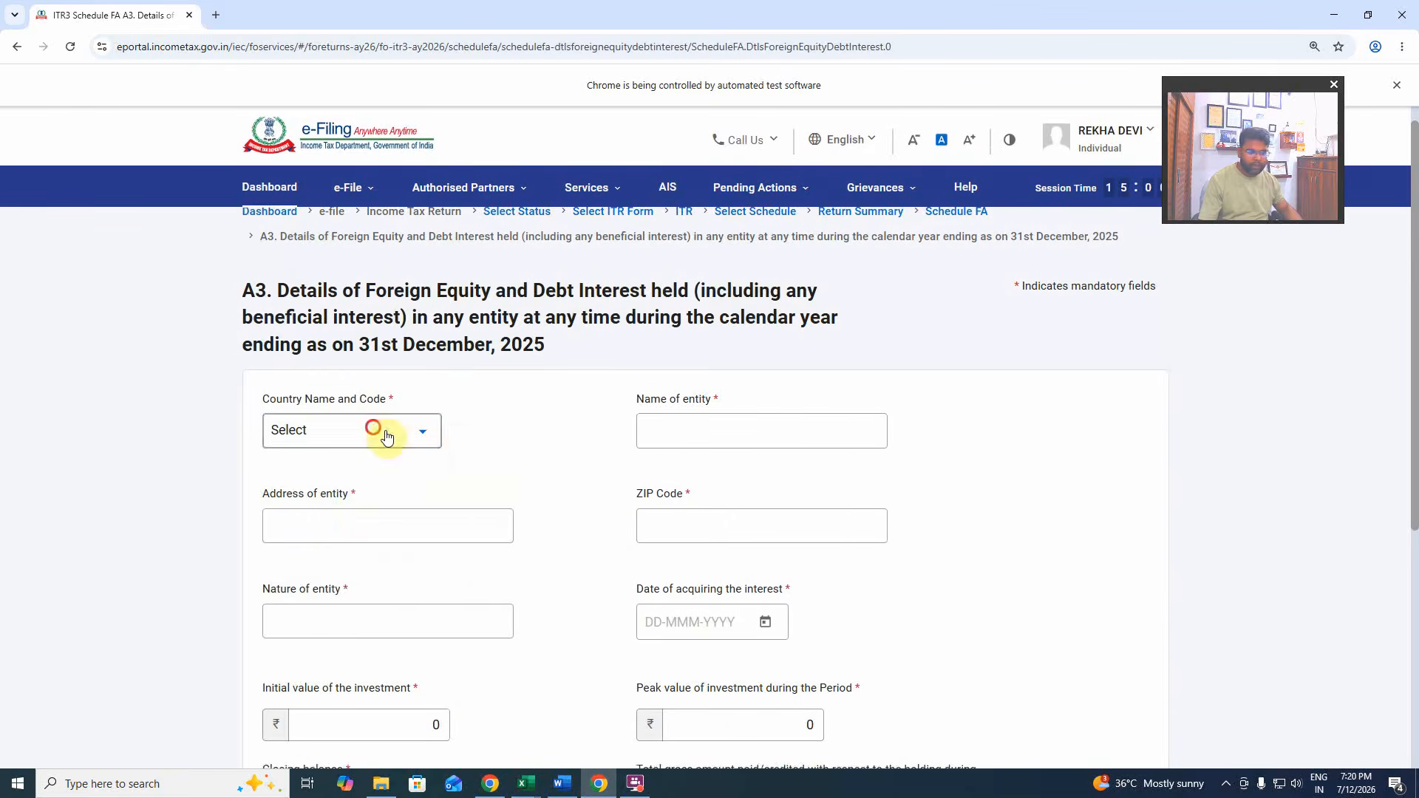
Set the A3 entry's country name and code to 2-UNITED STATES OF AMERICA.
left_click(386, 436)
scroll(358, 566, "down", 6)
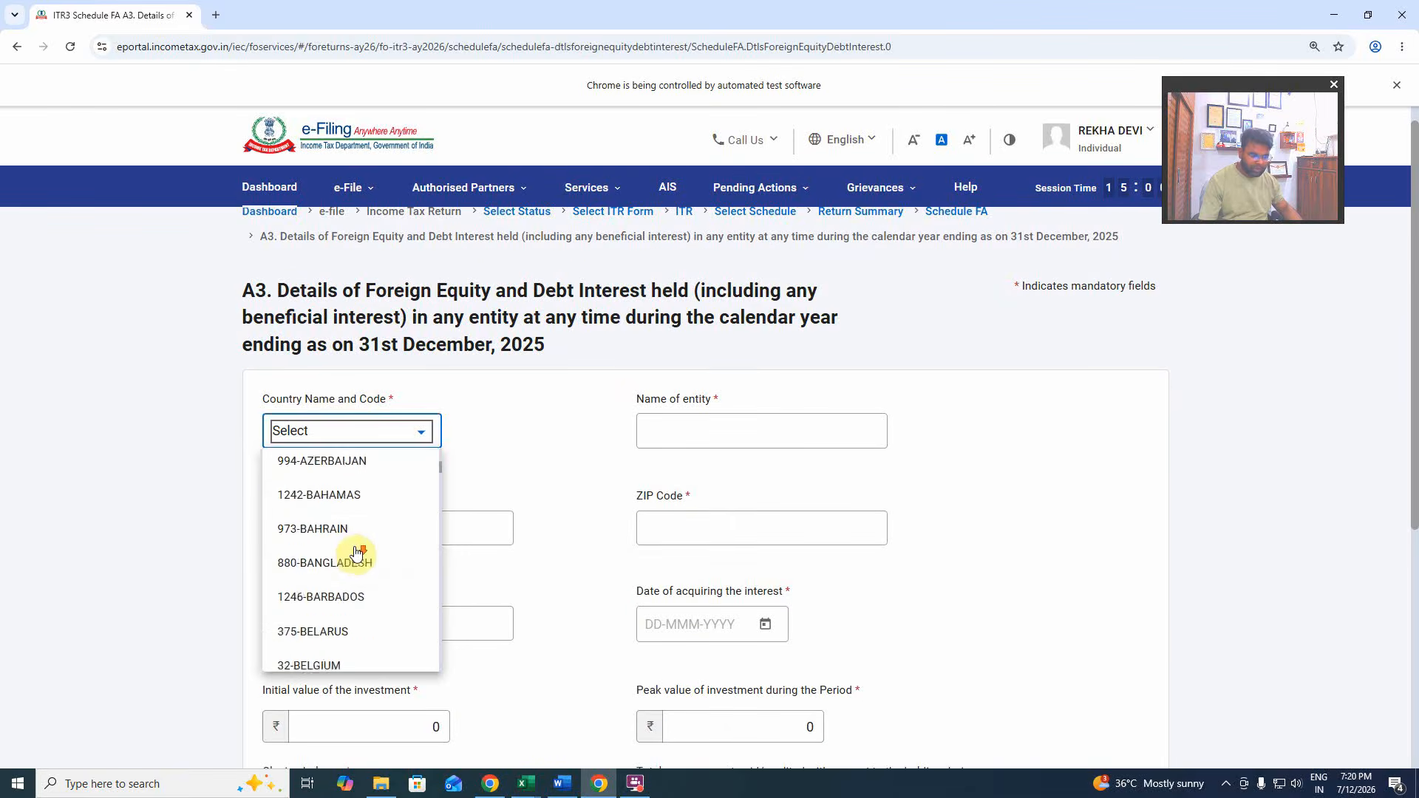
scroll(356, 553, "down", 20)
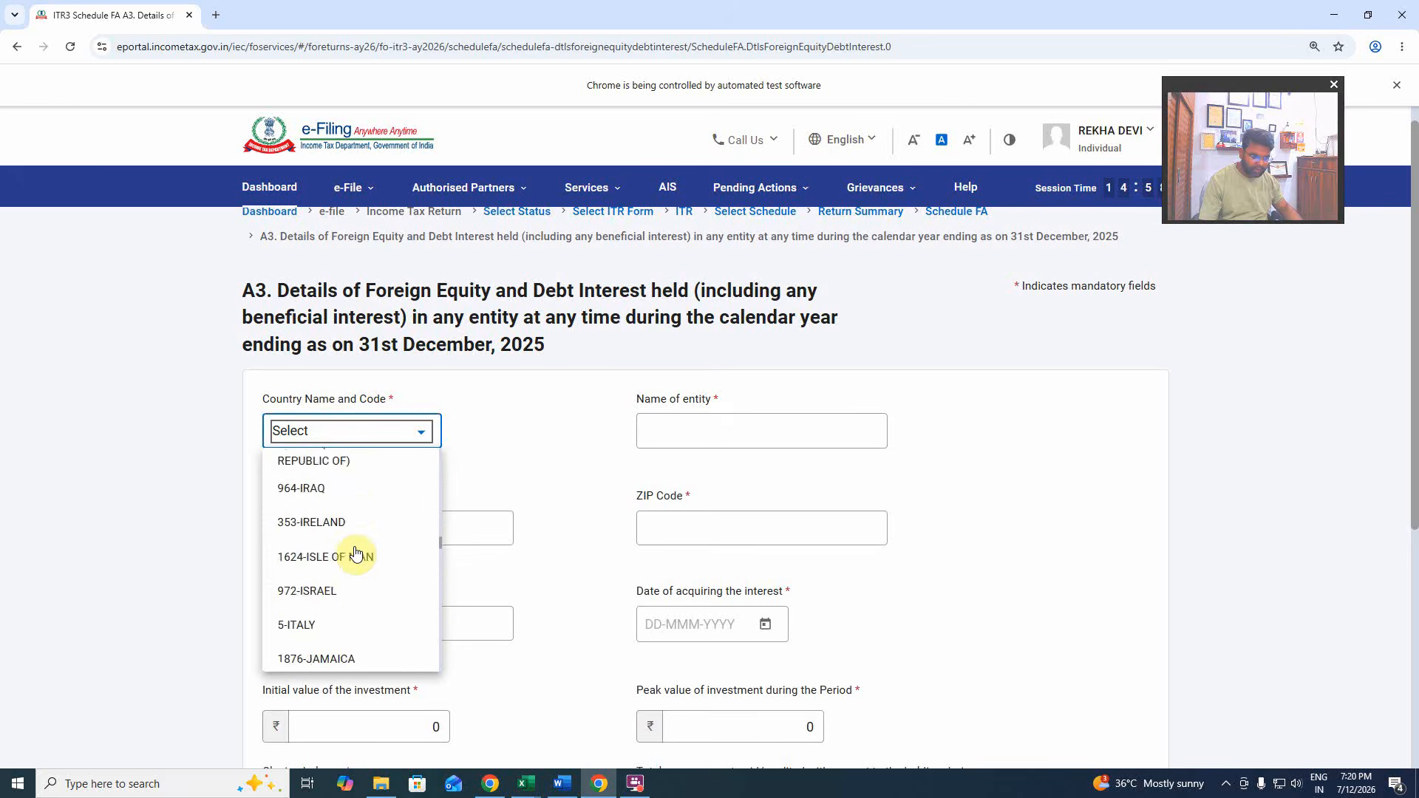
scroll(356, 553, "down", 20)
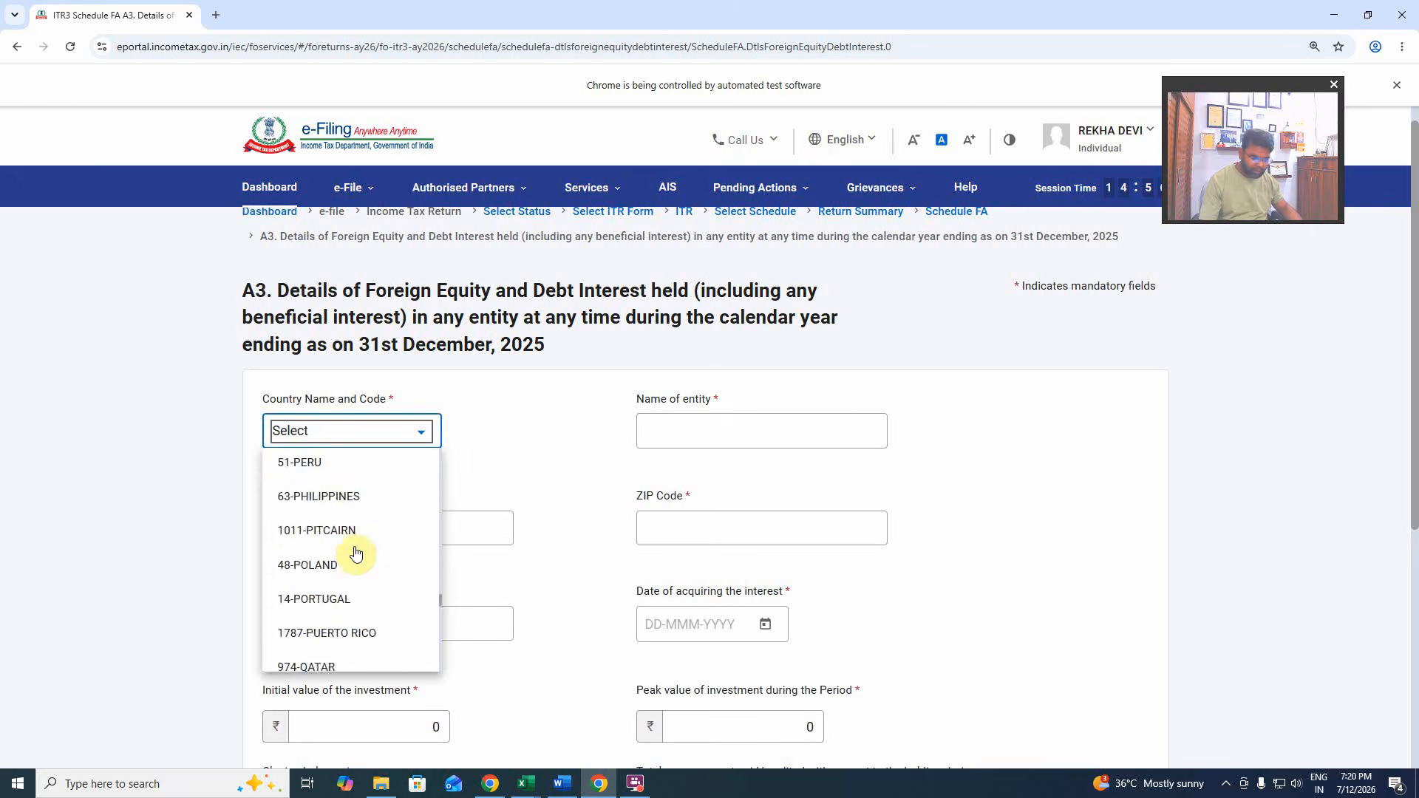
scroll(356, 553, "down", 15)
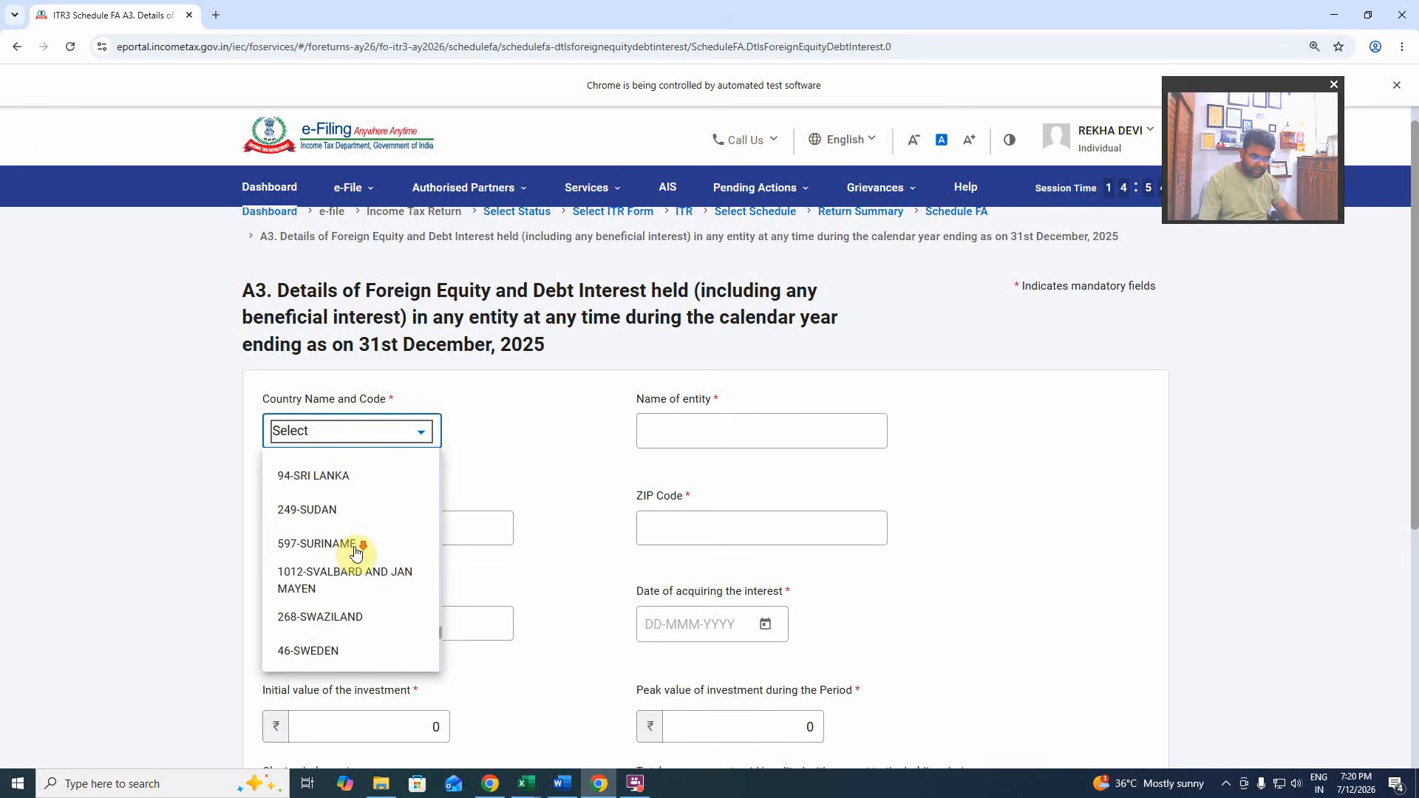
scroll(357, 552, "down", 10)
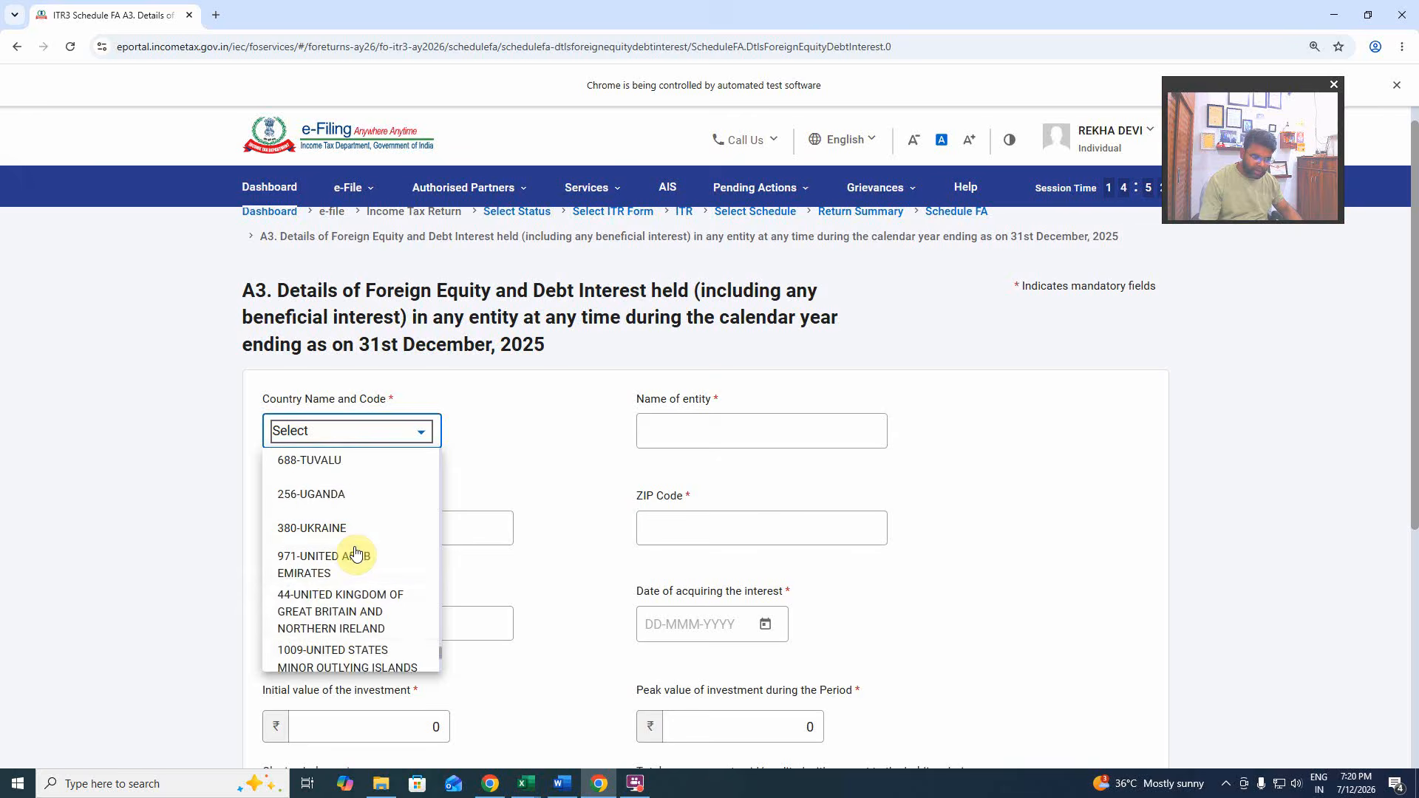
scroll(372, 619, "down", 2)
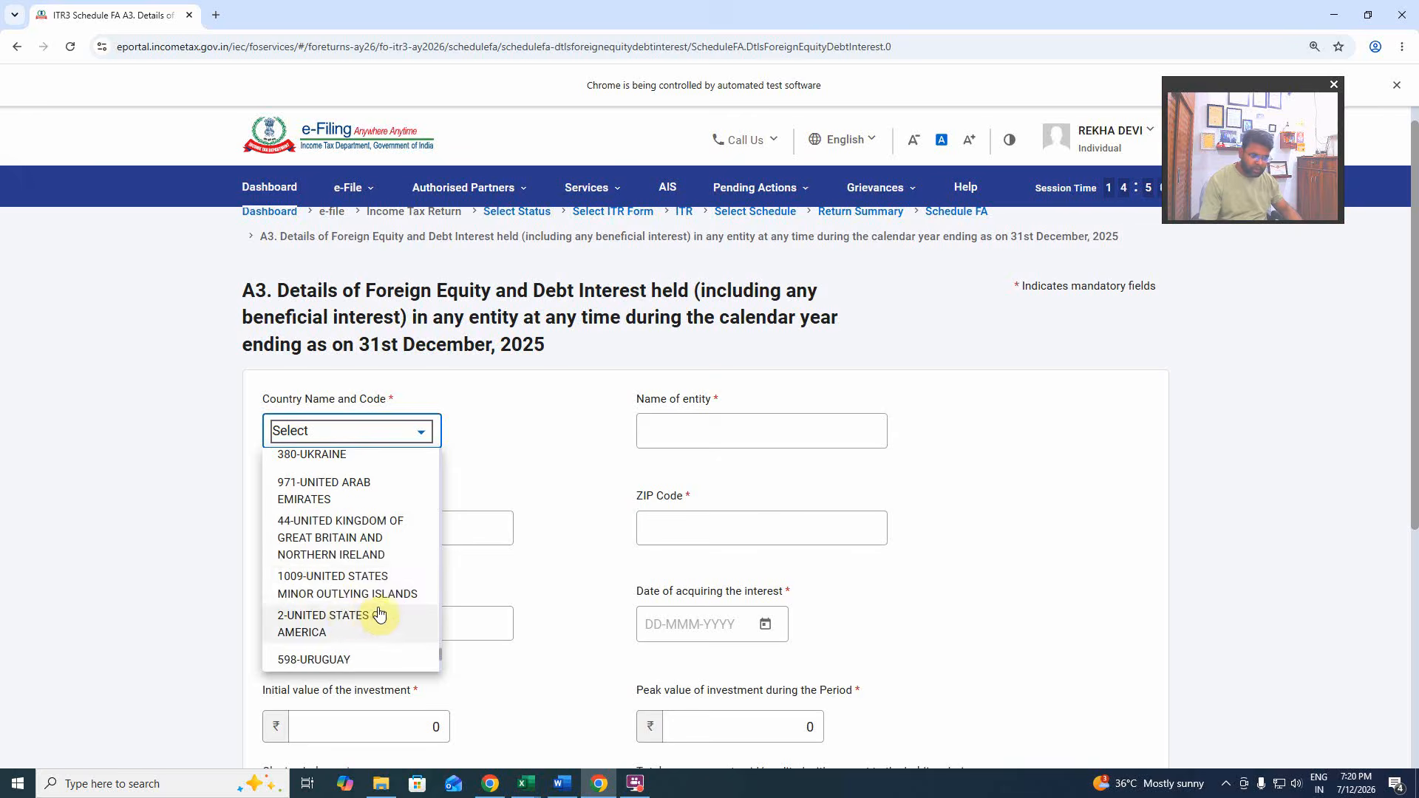
left_click(325, 623)
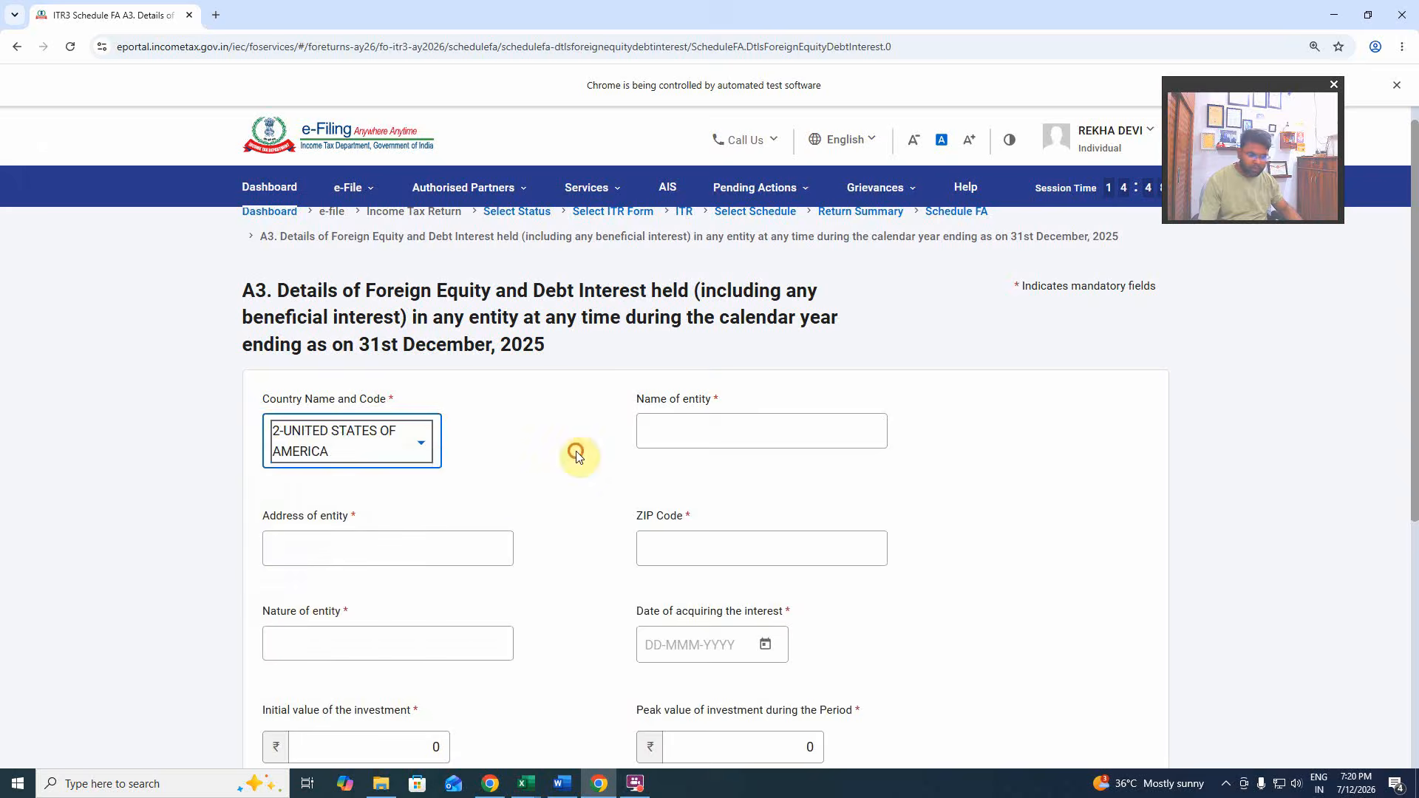
Copy the entity name Formula Investment House Ltd (iFOREX) from the Word document into the Name of entity field in Chrome.
left_click(702, 434)
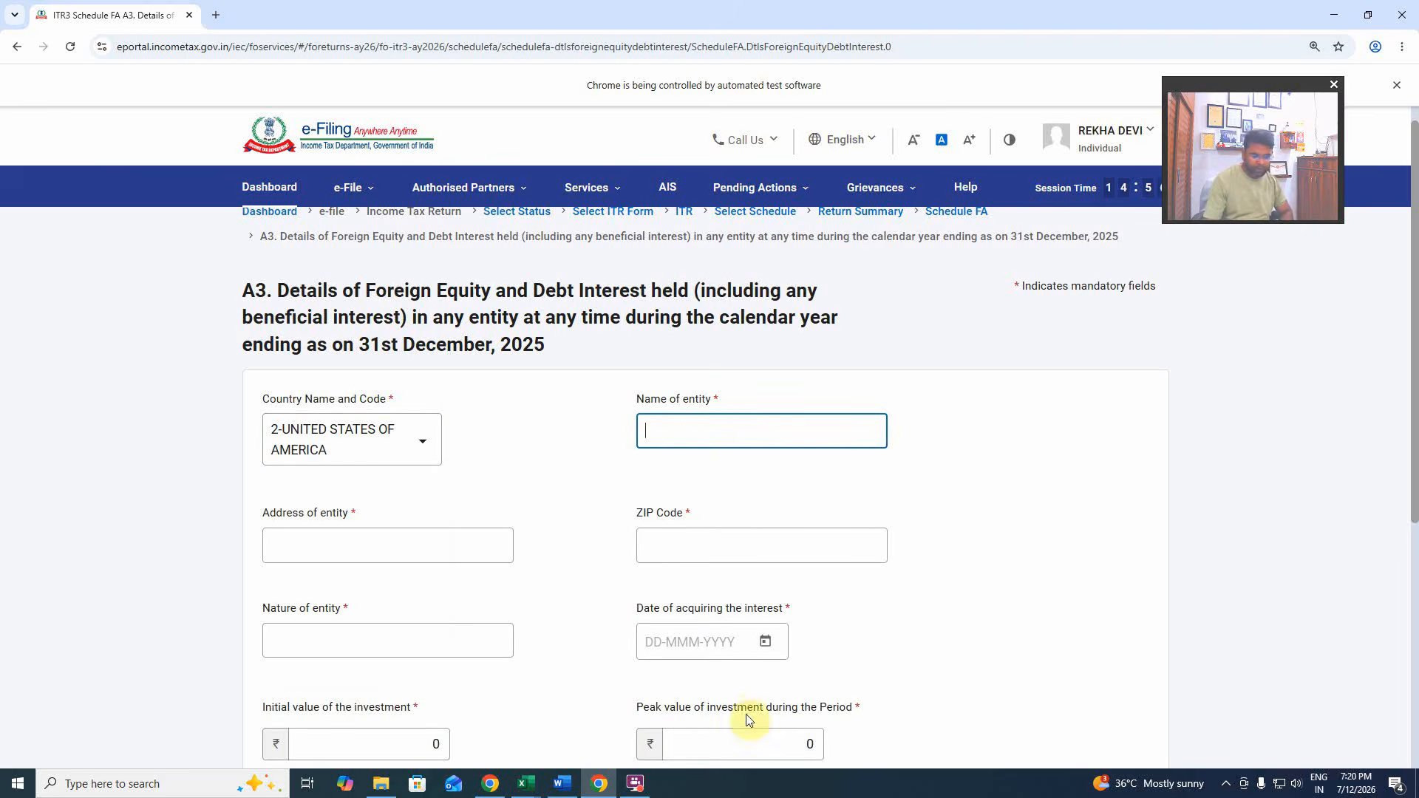
left_click(562, 784)
scroll(672, 381, "up", 3)
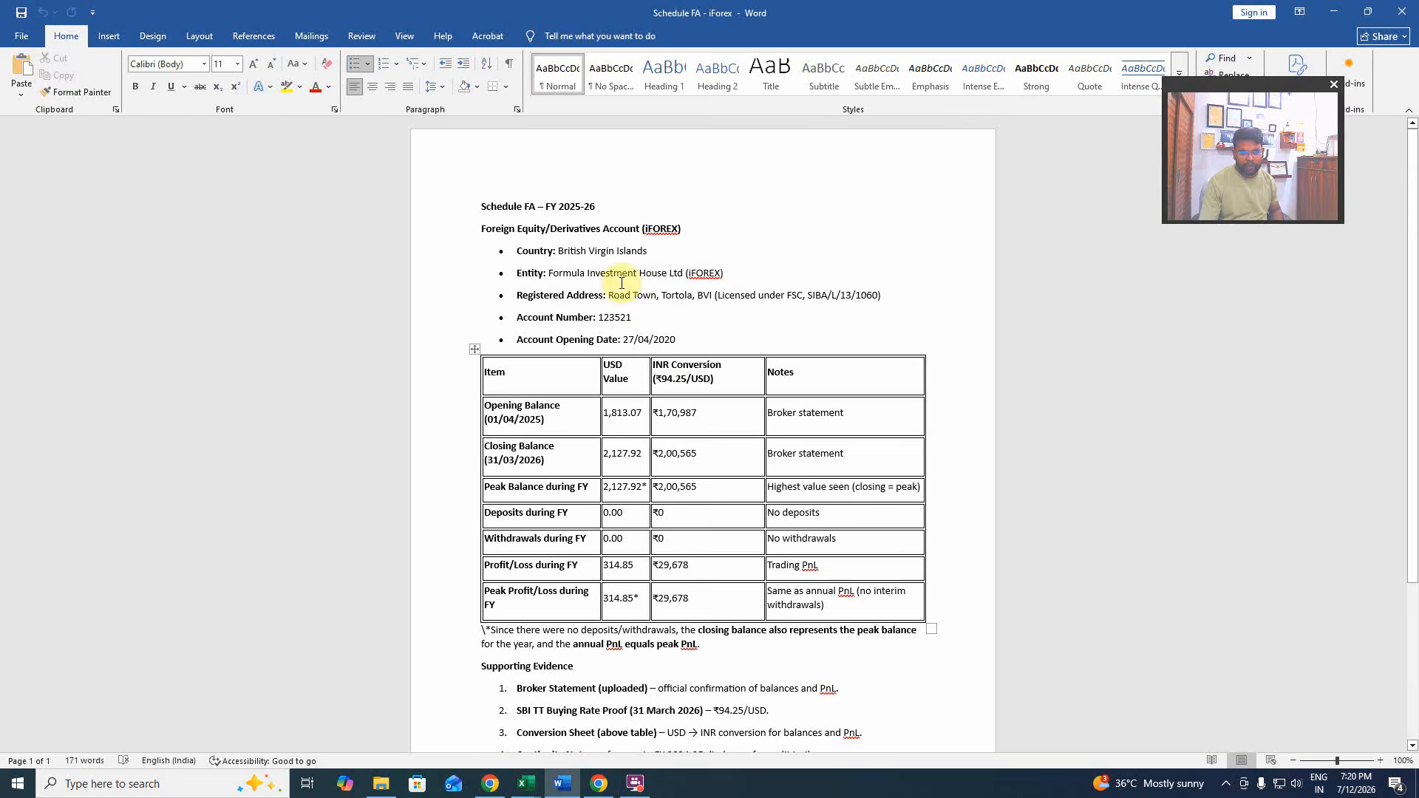
left_click_drag(548, 273, 738, 273)
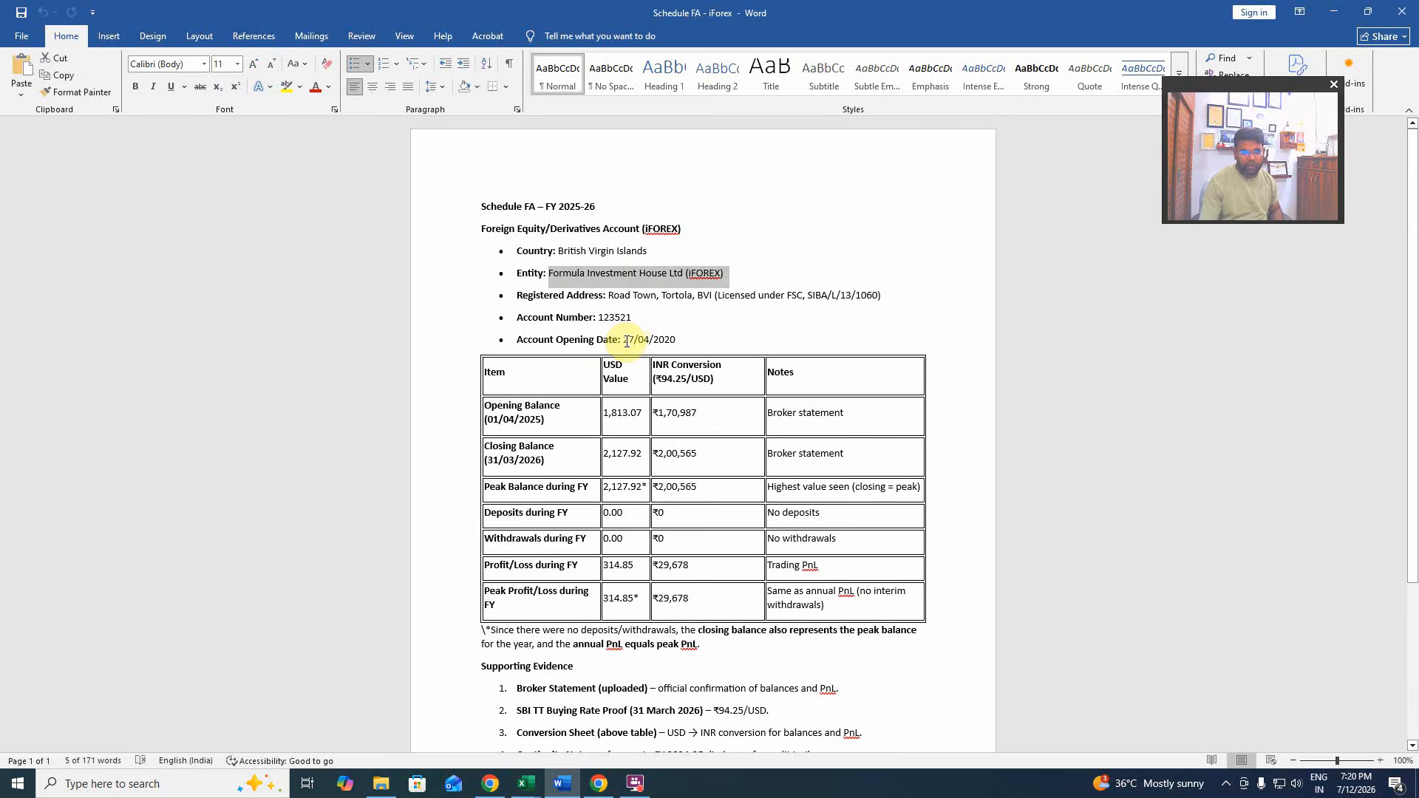
key("ctrl+c")
key("alt+Tab")
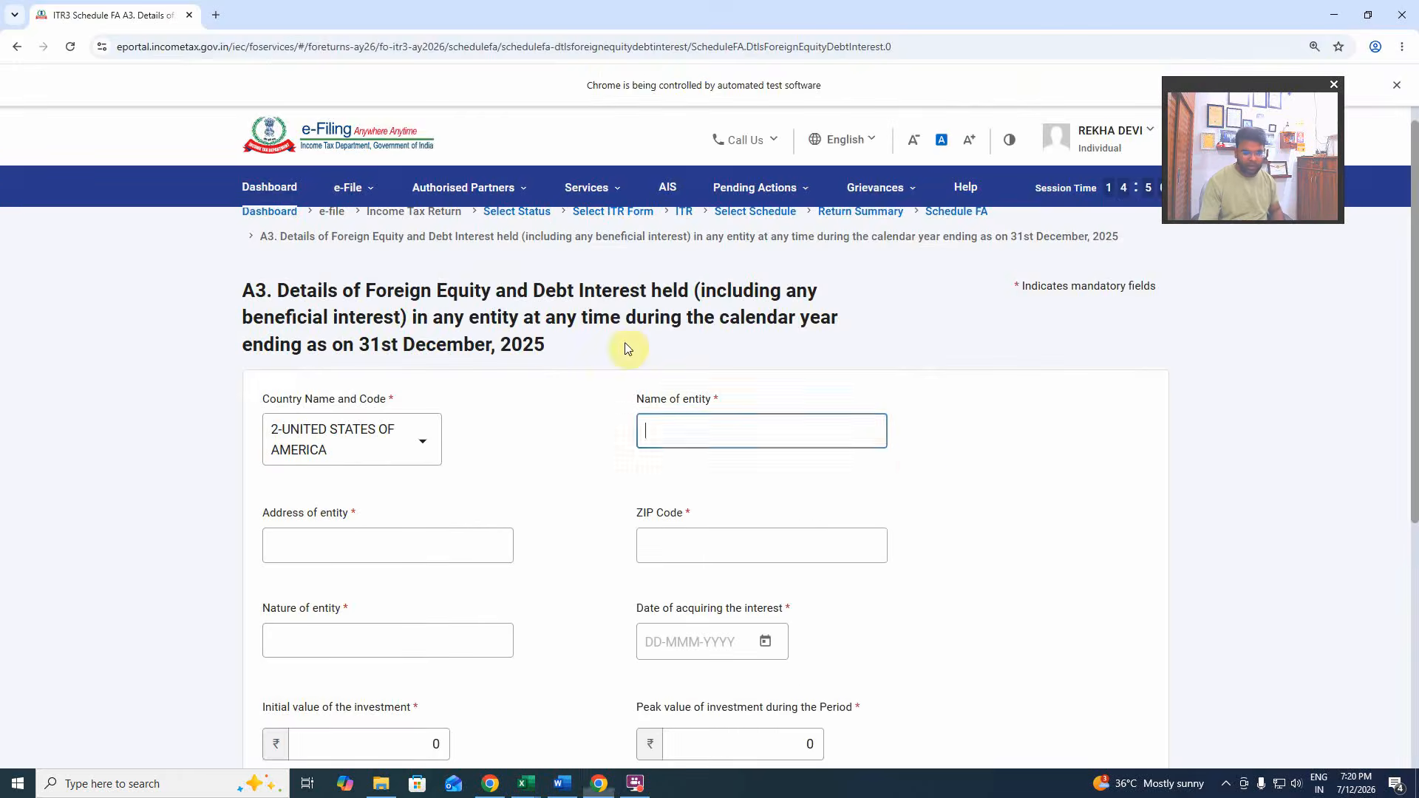
key("ctrl+v")
left_click(971, 497)
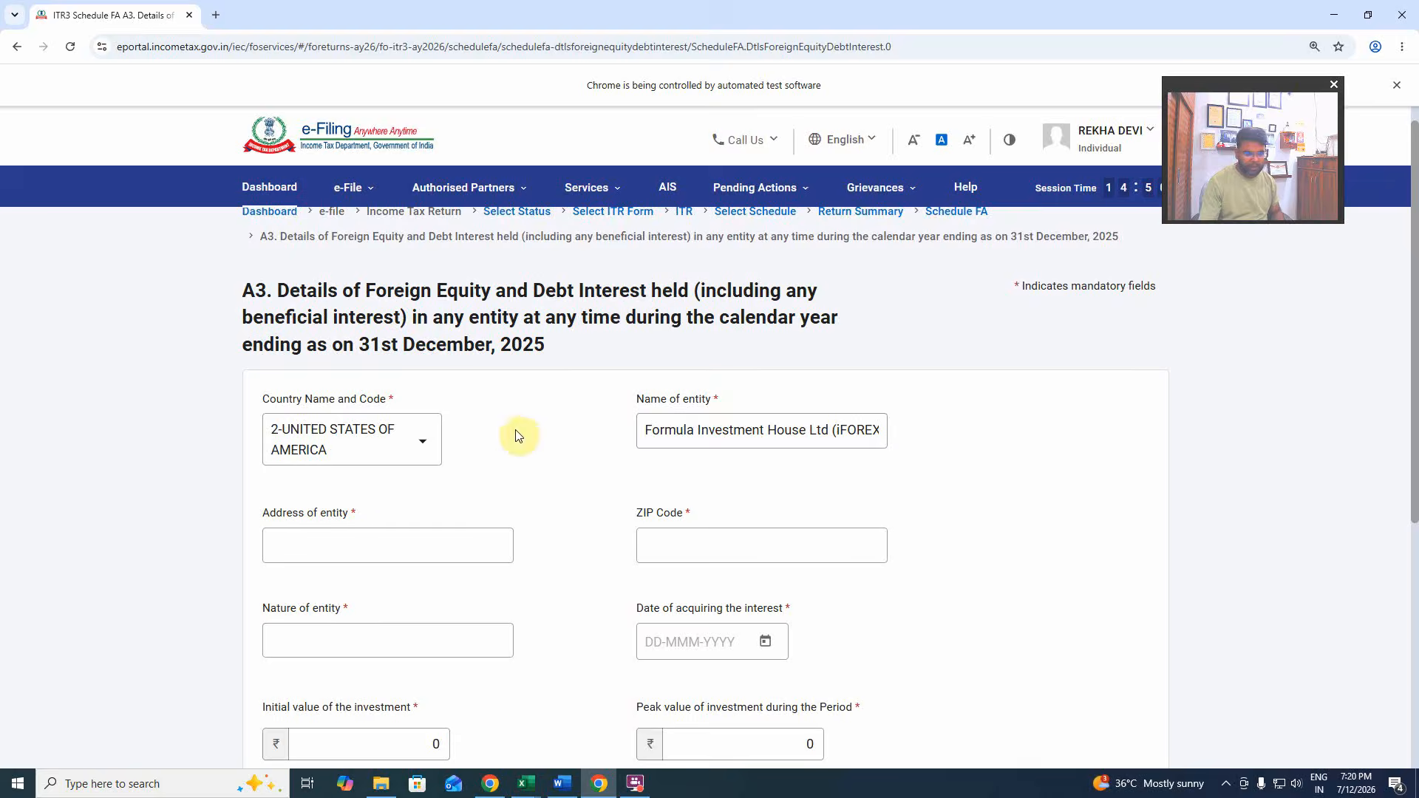
Copy the registered address from the Word document into the Address of entity field in Chrome.
left_click(374, 544)
key("alt+Tab")
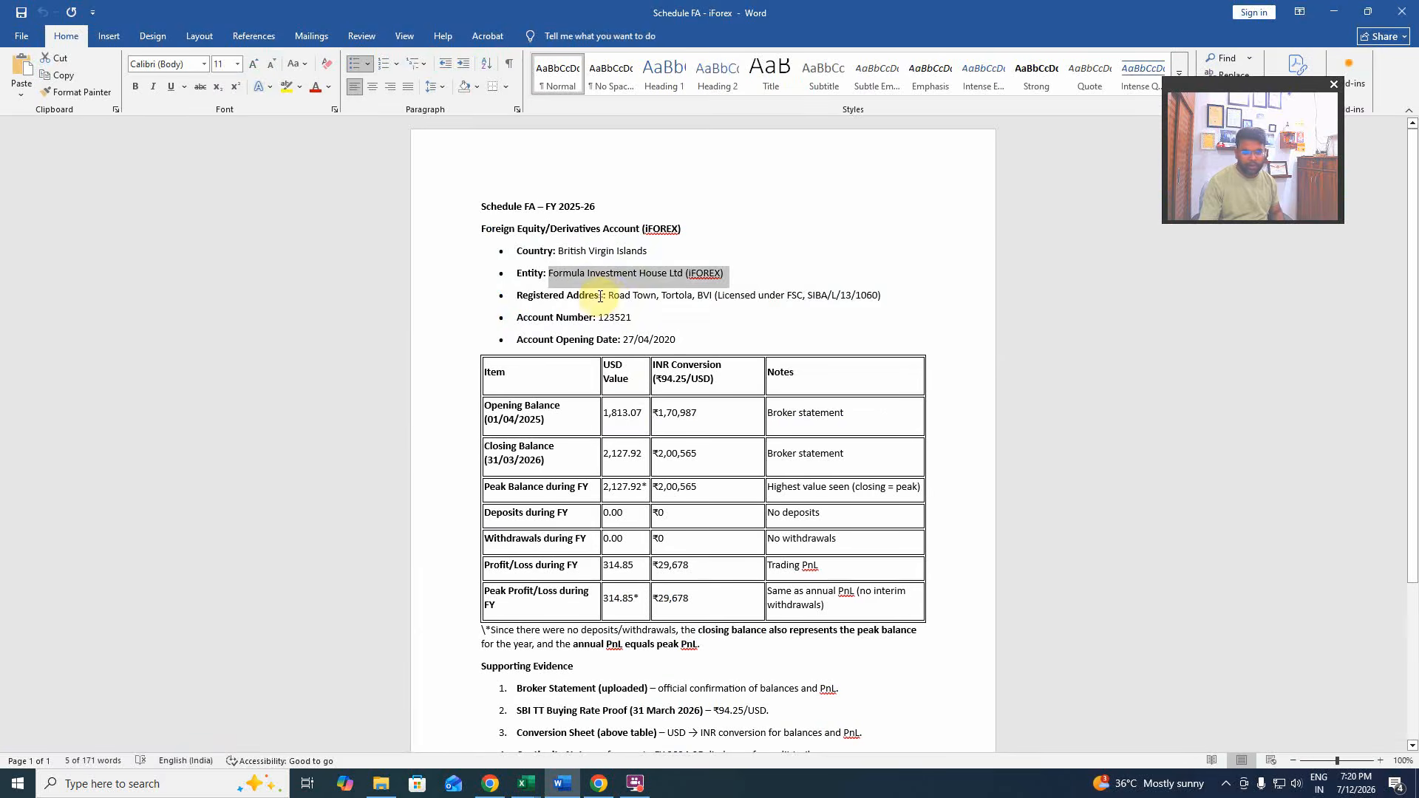
left_click_drag(608, 296, 884, 297)
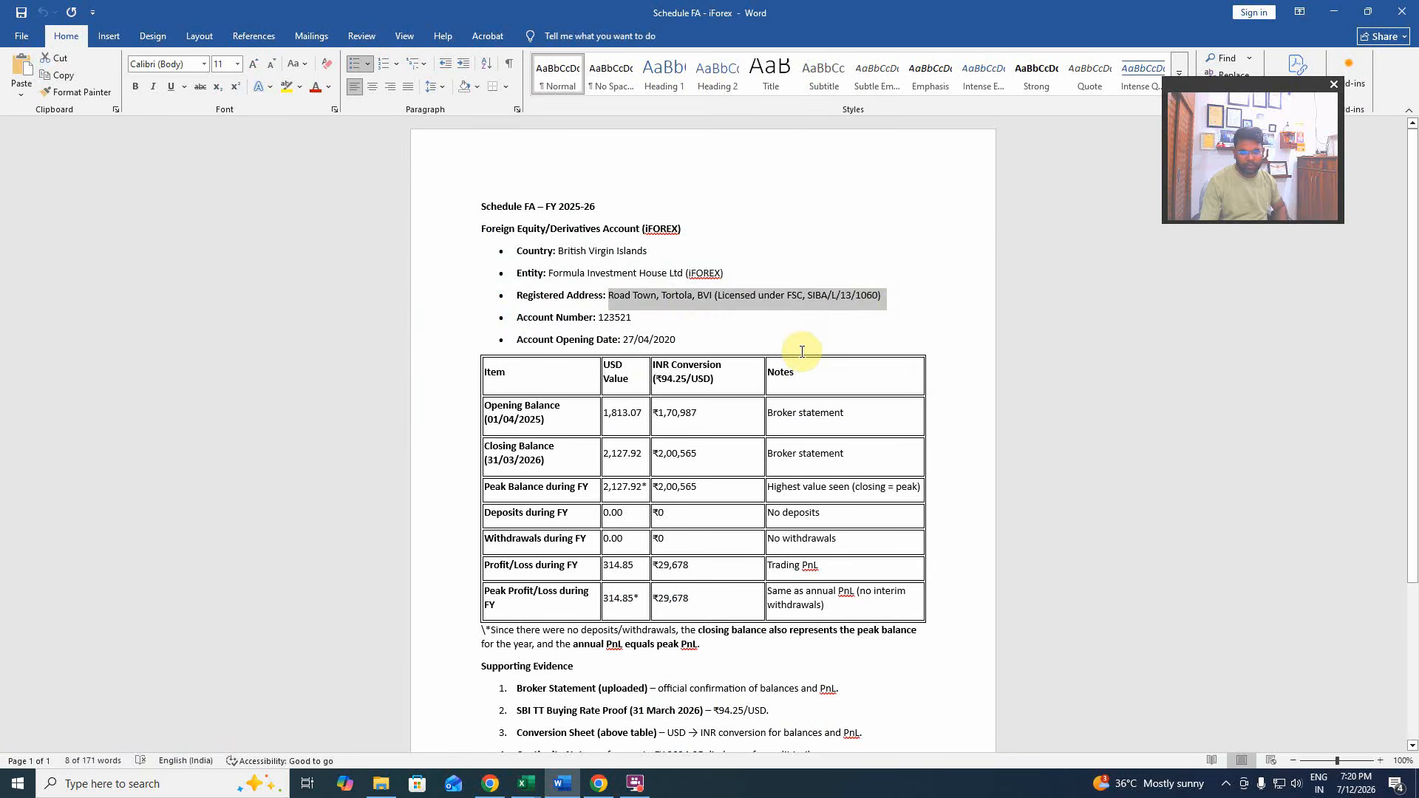
key("ctrl+c")
key("alt+Tab")
key("ctrl+v")
Copy the last four digits of the registered address line in Word into the ZIP Code field in Chrome.
left_click(735, 535)
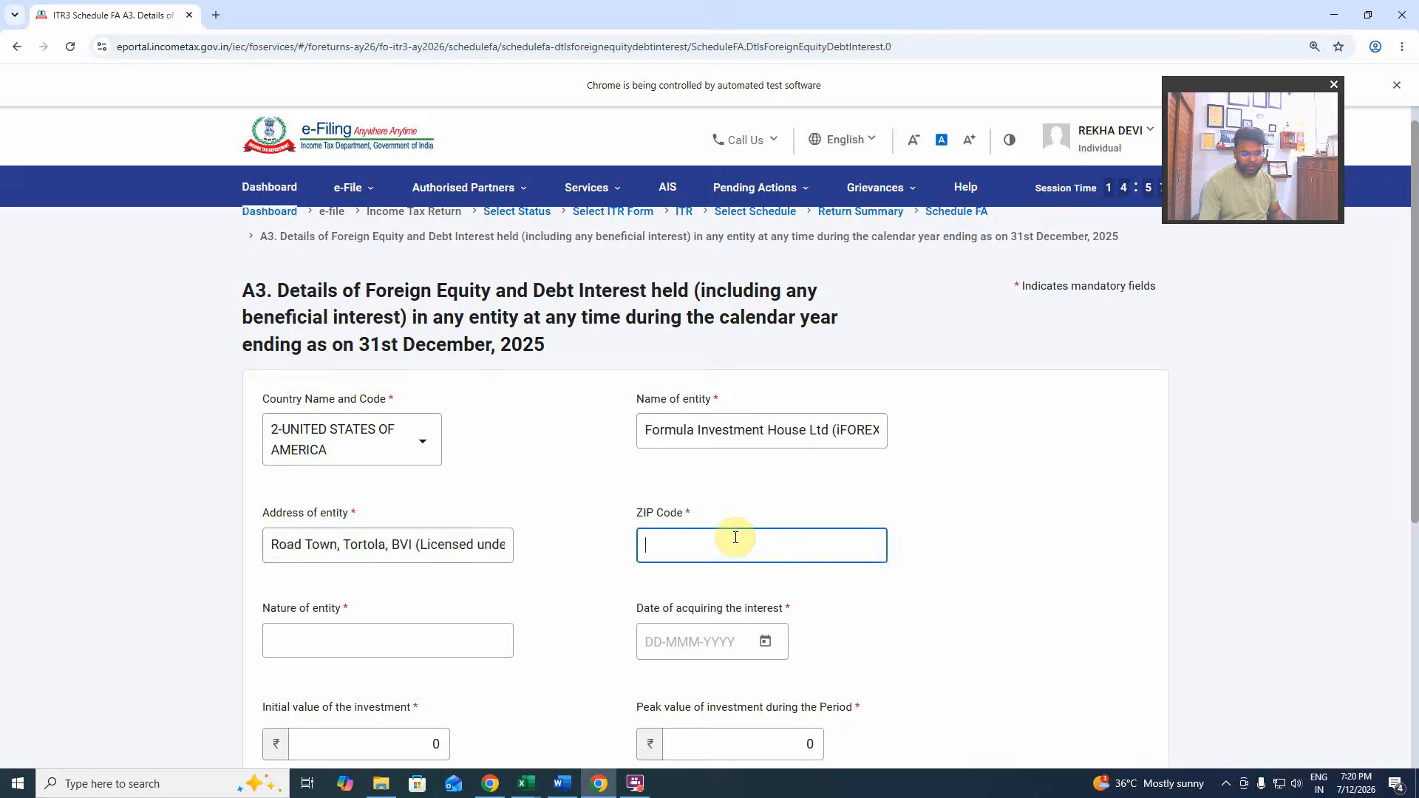
key("alt+Tab")
left_click(836, 304)
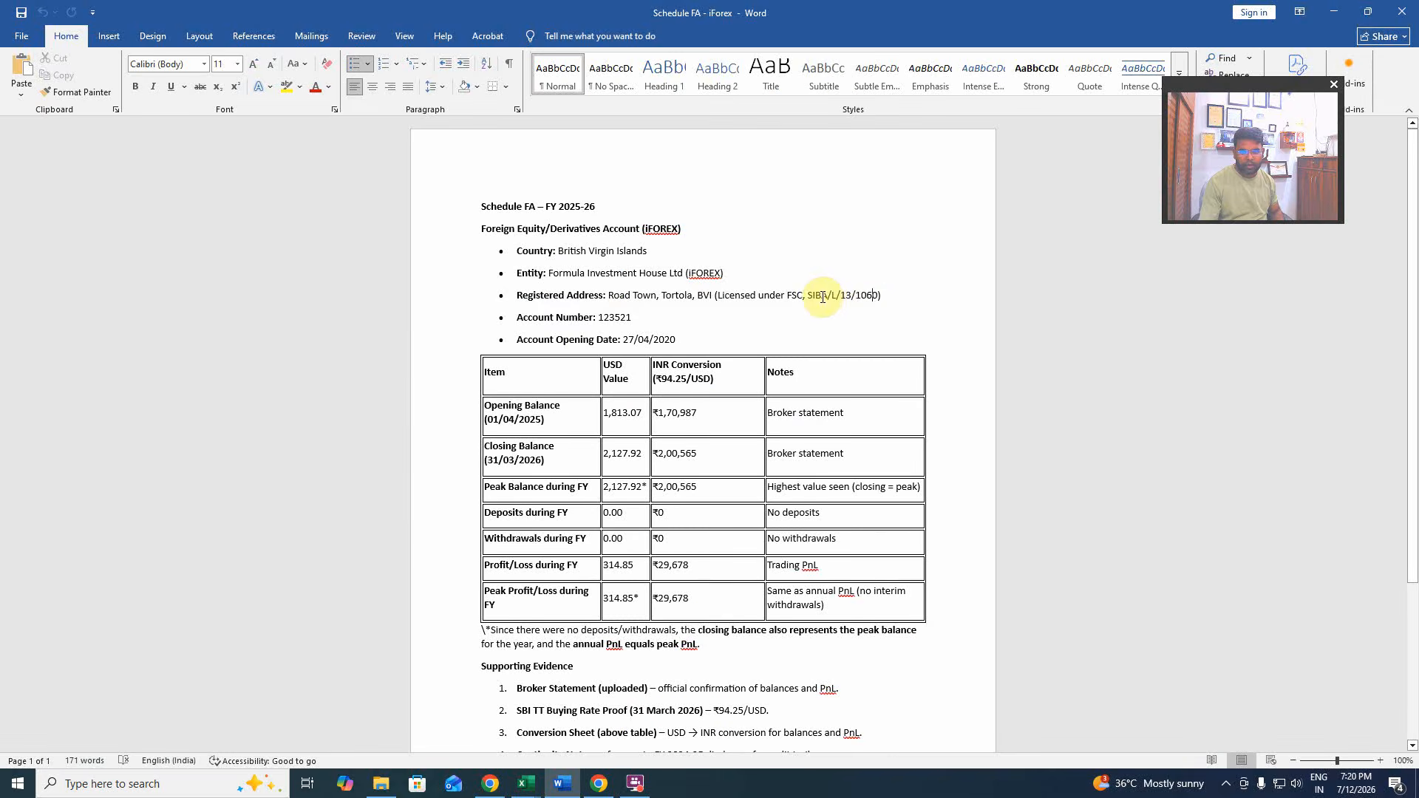
left_click_drag(808, 295, 868, 296)
left_click(859, 297)
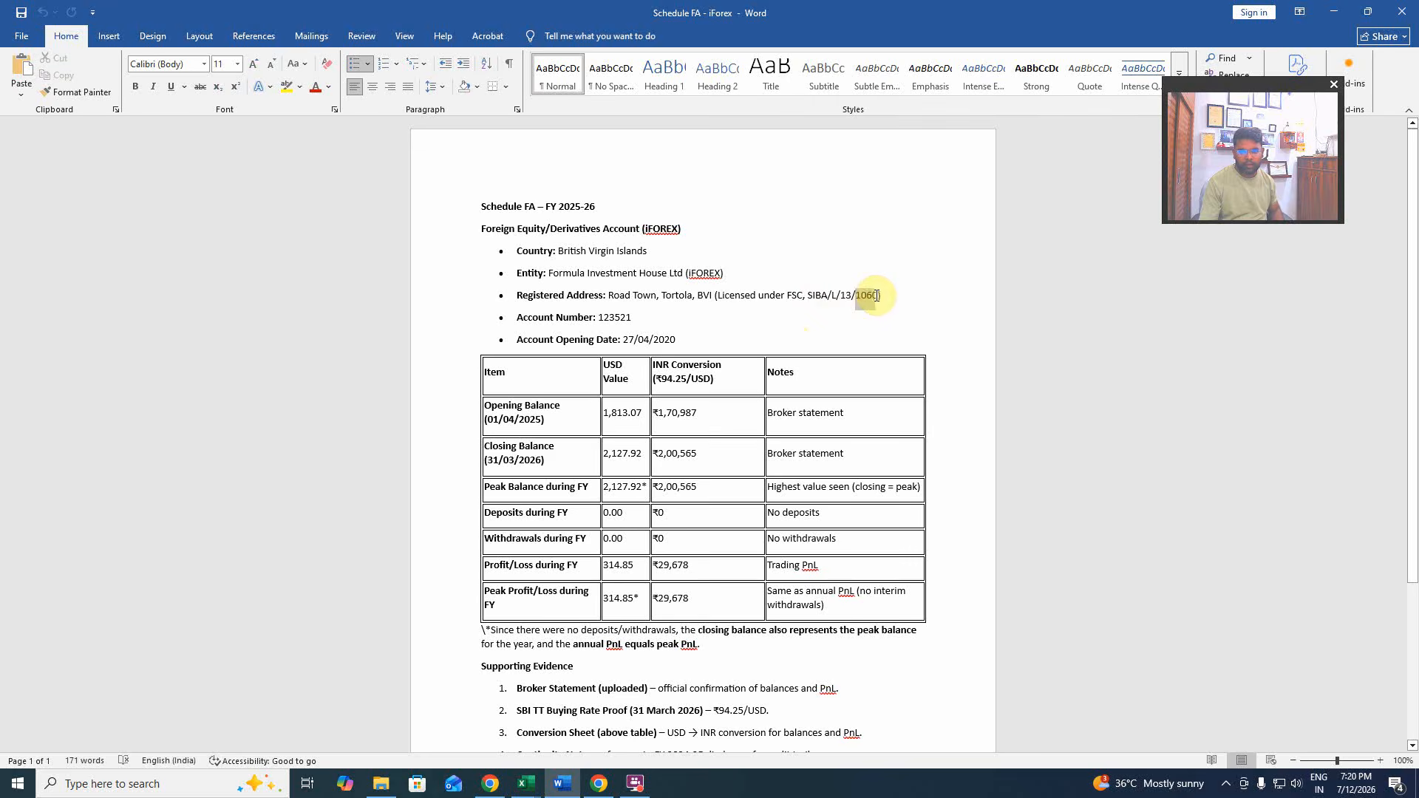
type("c")
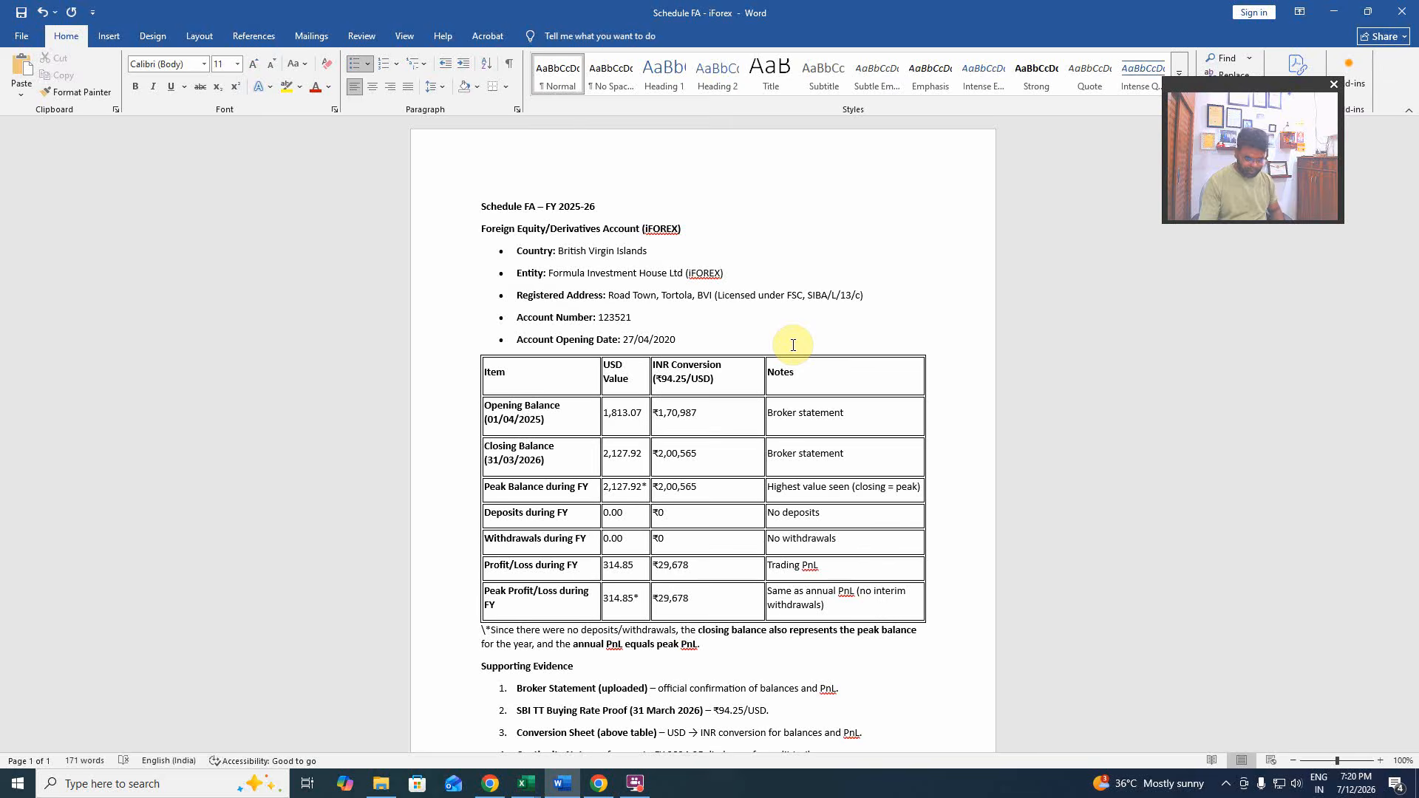
key("ctrl+z")
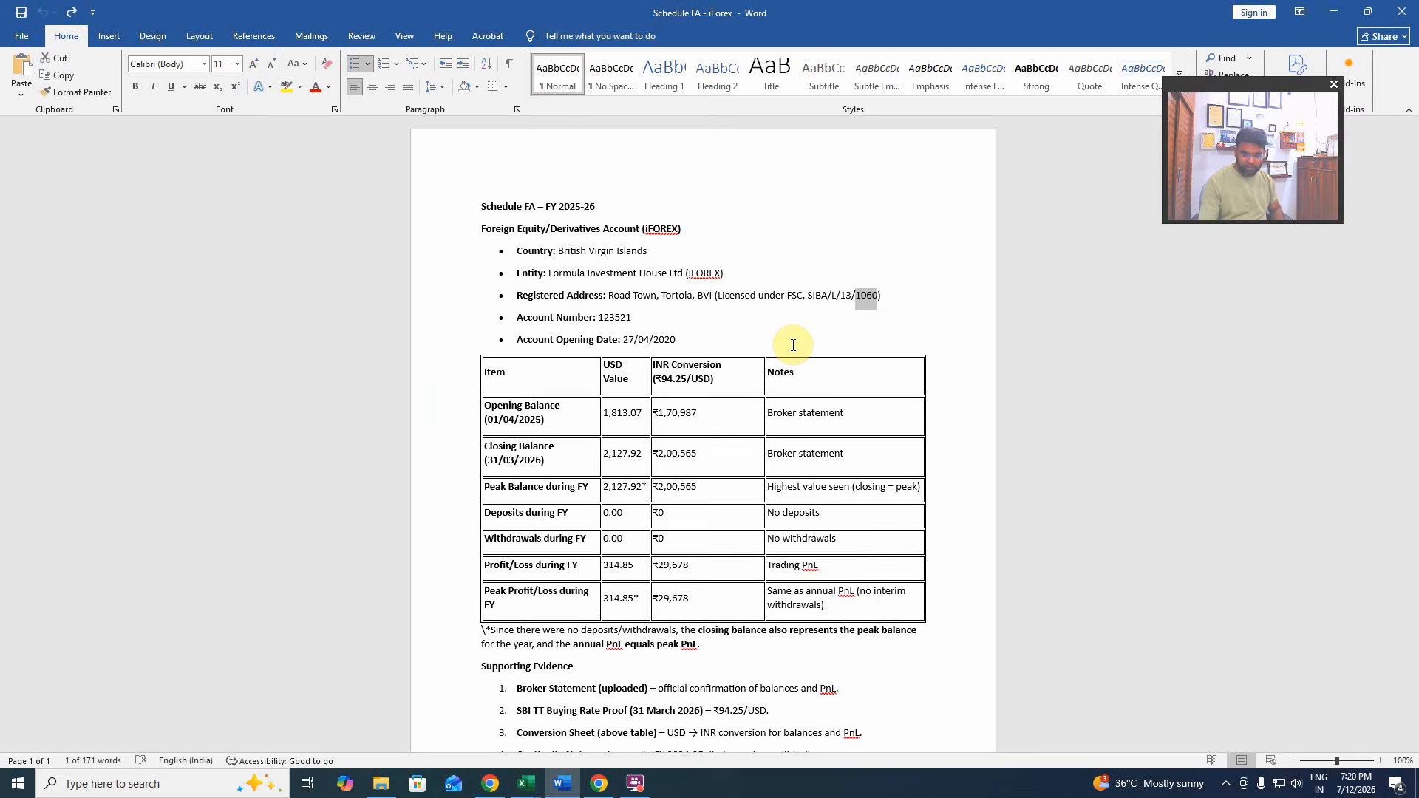
key("alt+Tab")
key("ctrl+v")
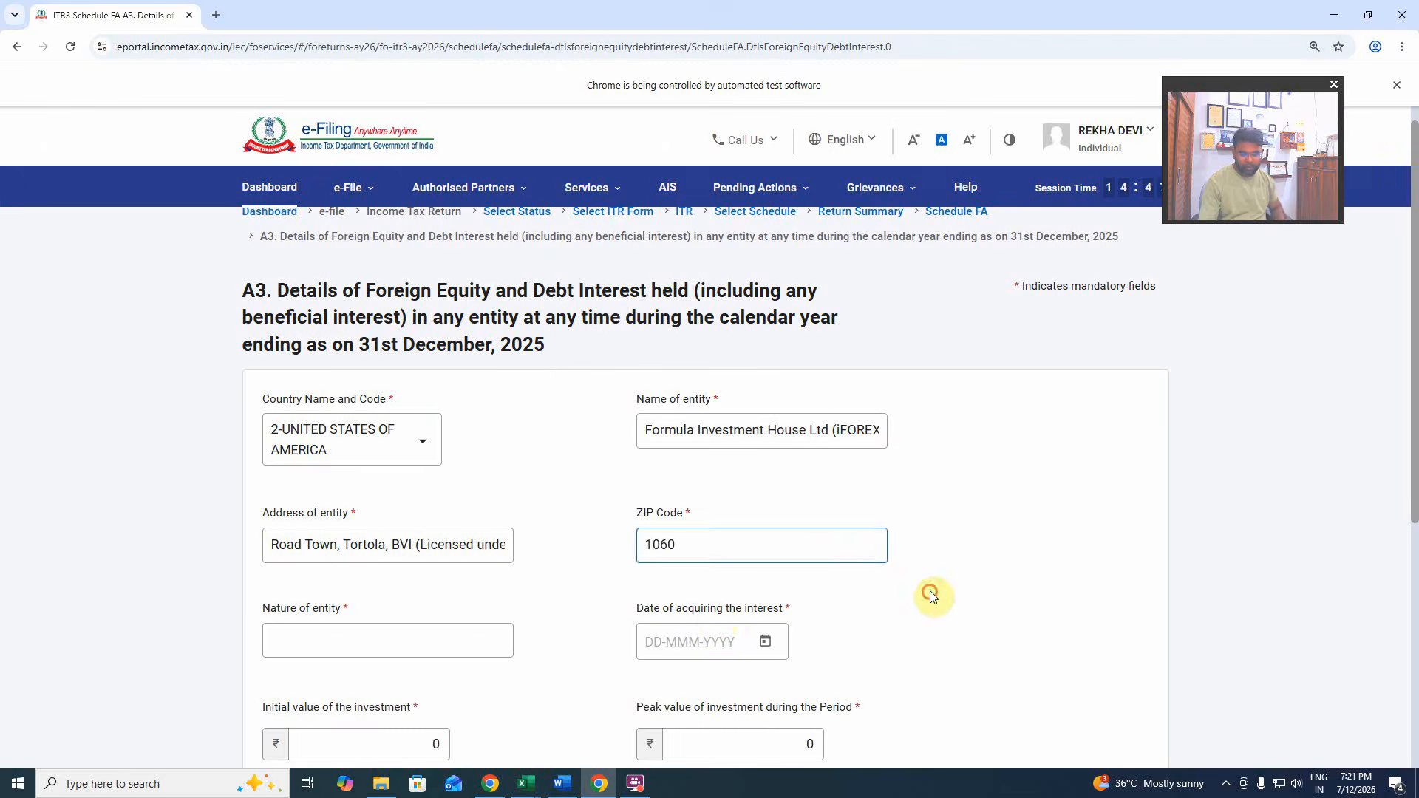
Check the Word document for the entity's nature and set Nature of entity to NA in Chrome.
left_click(453, 637)
key("alt+Tab")
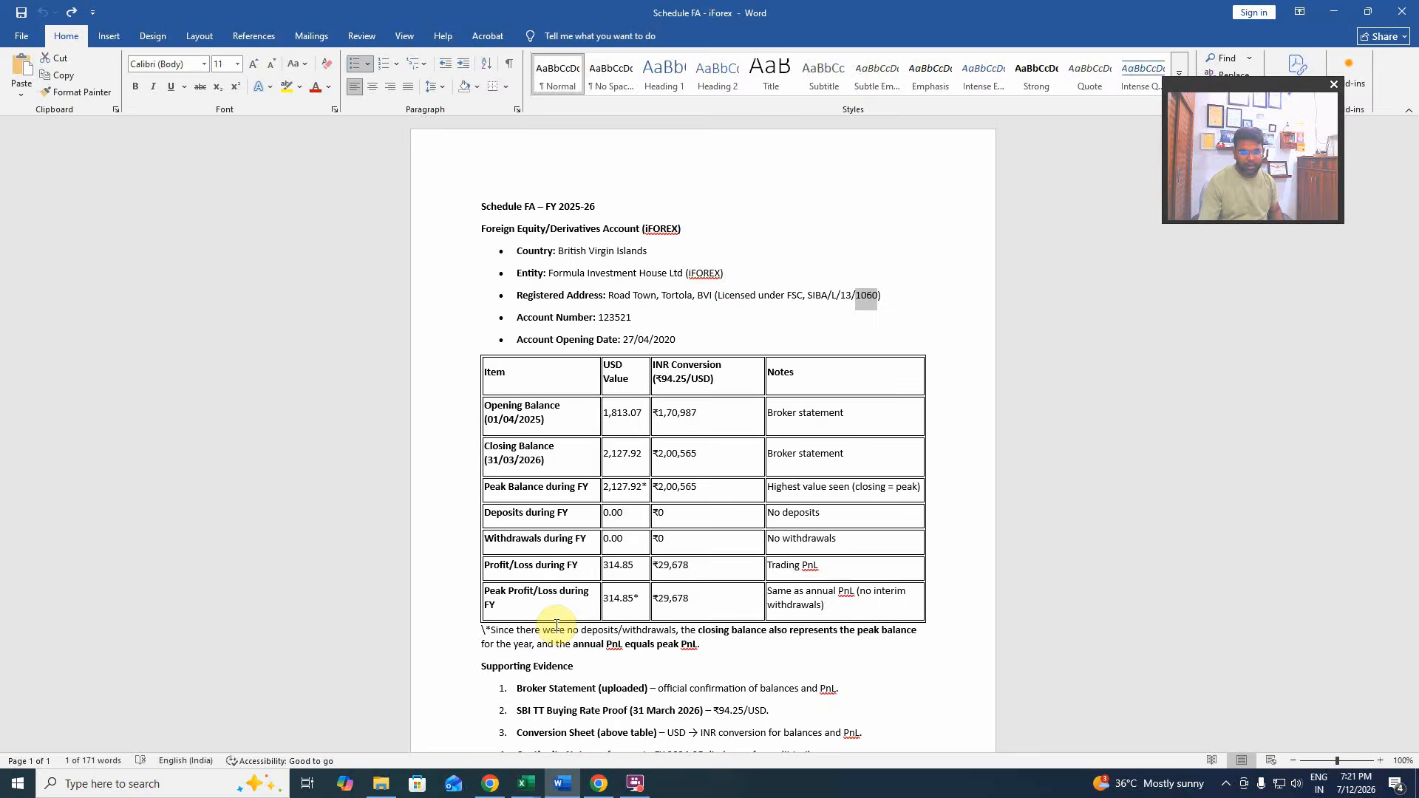
key("alt+Tab")
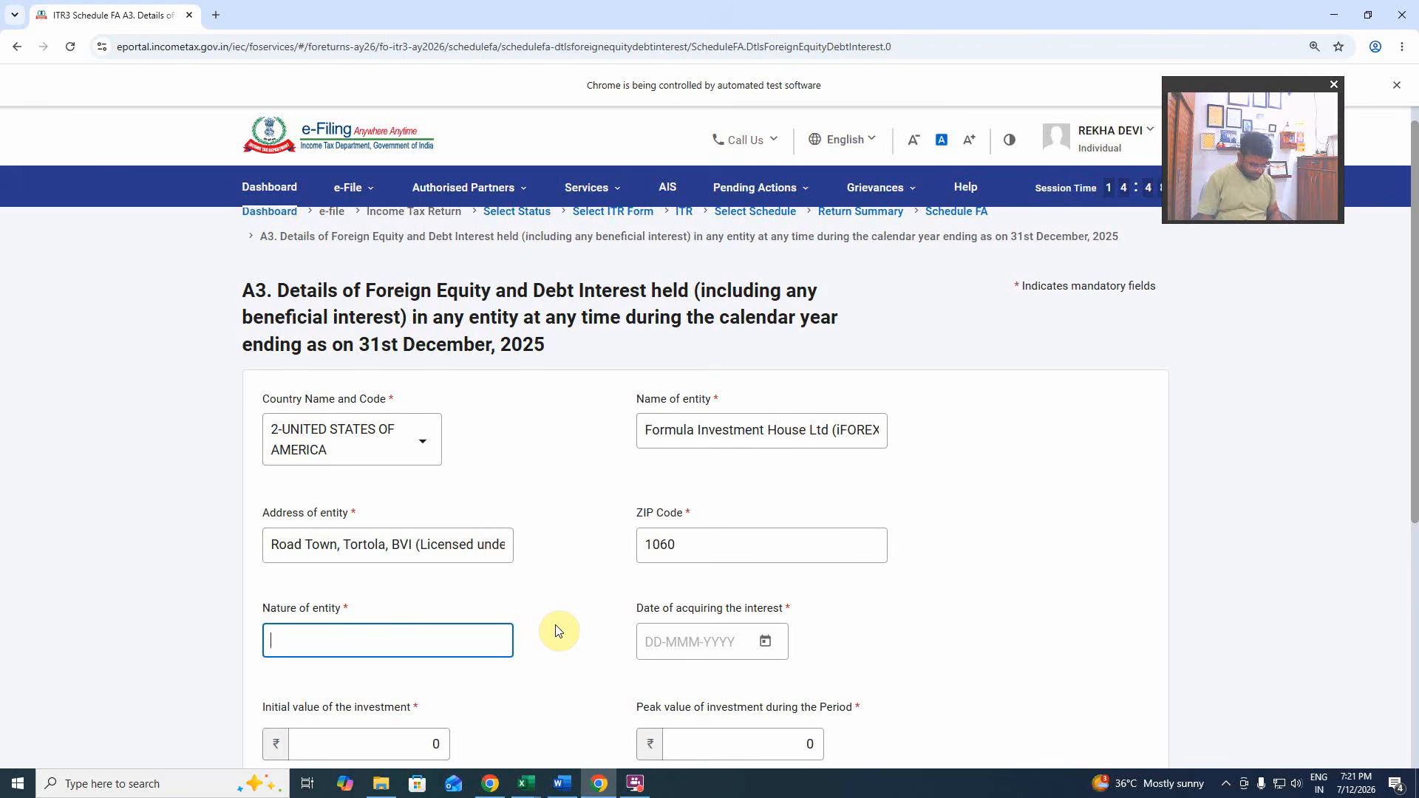
type("NA")
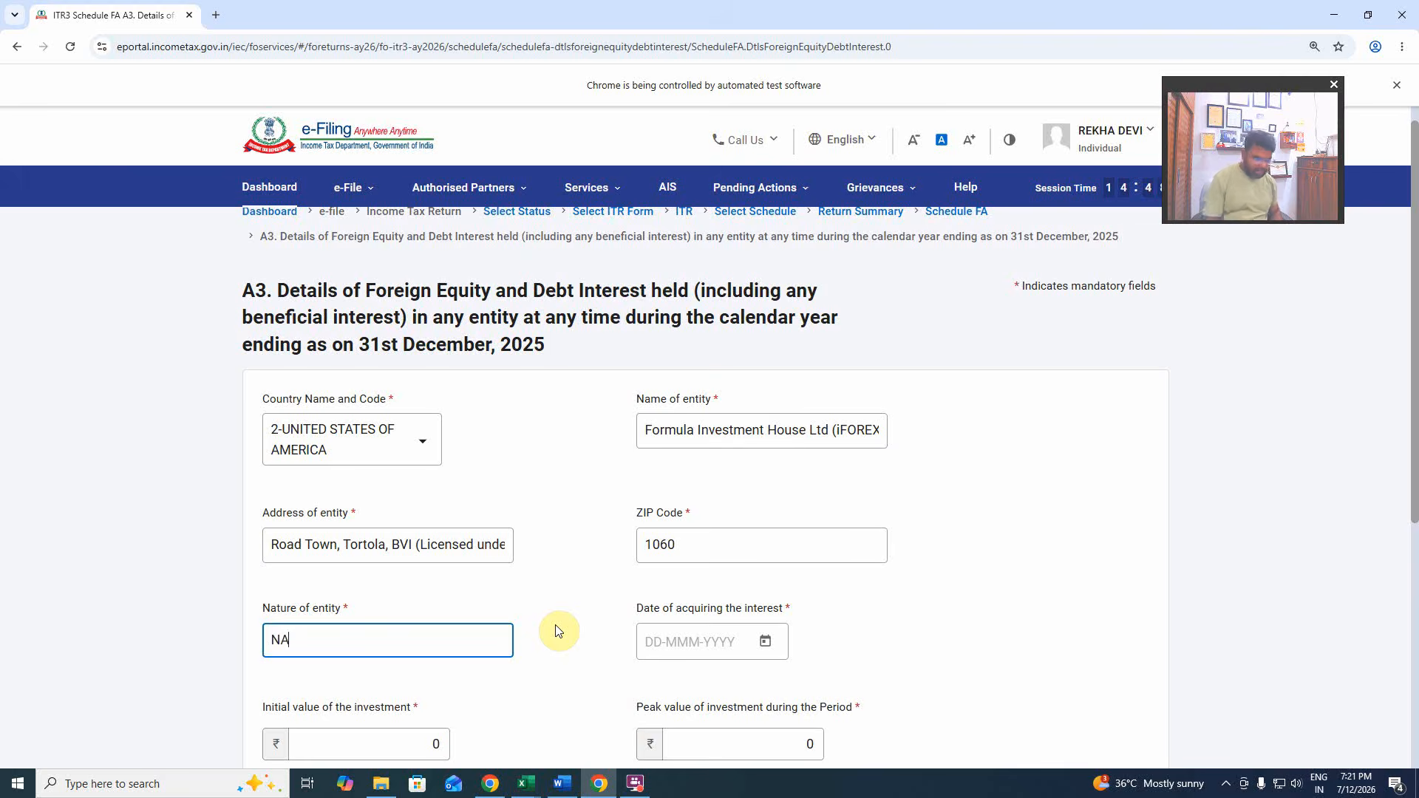
left_click(556, 626)
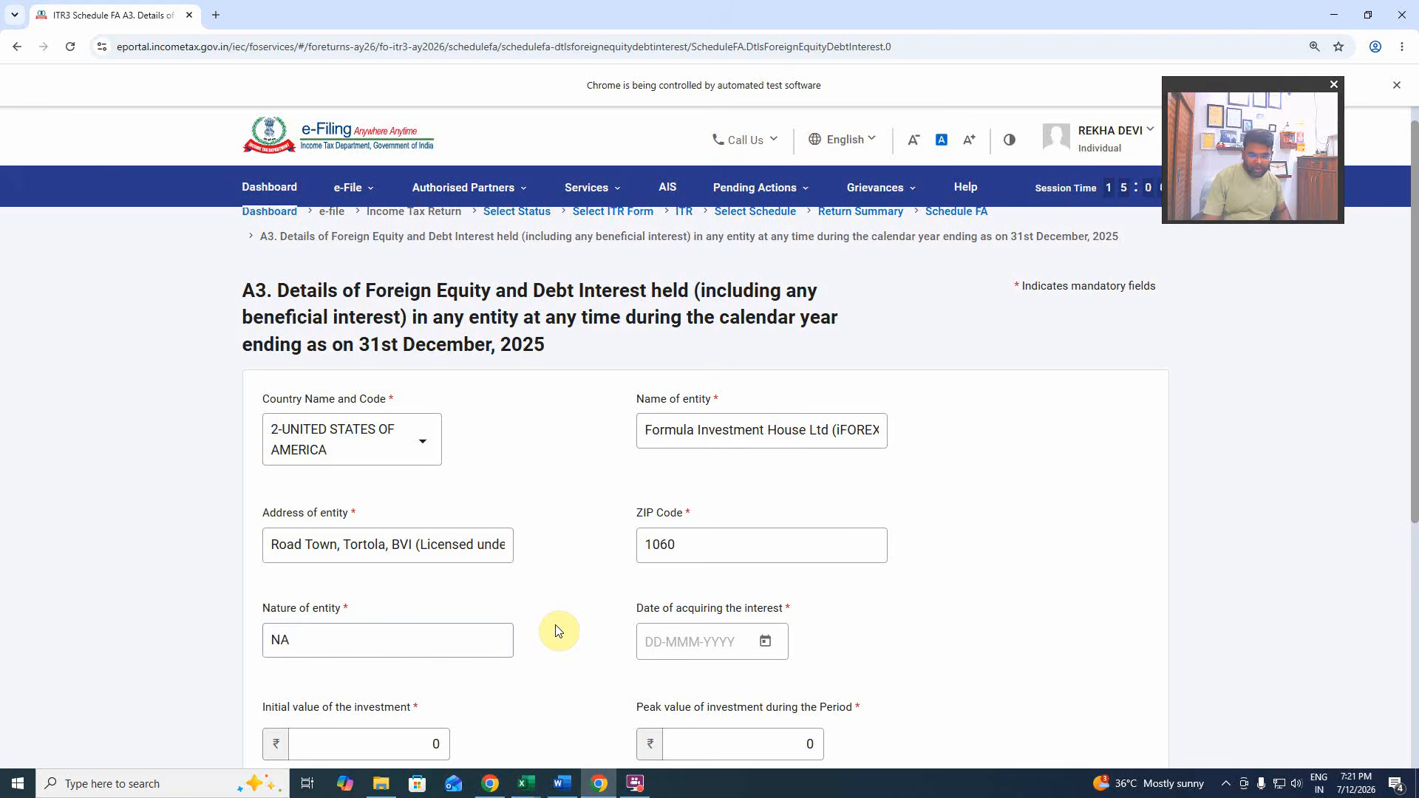
Check the account opening date in the Word document and set Date of acquiring the interest to 27-Apr-2020 in Chrome.
key("alt+Tab")
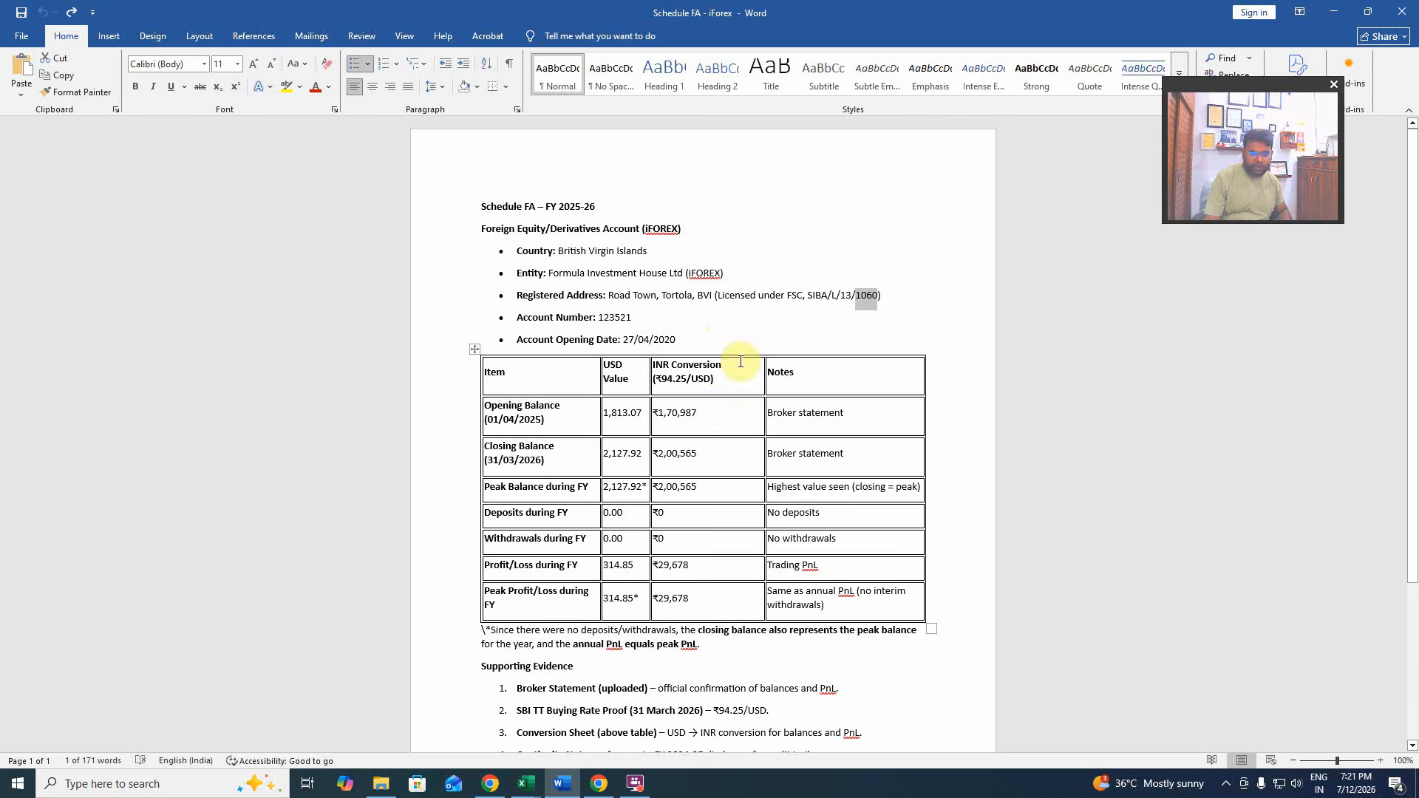
key("alt+Tab")
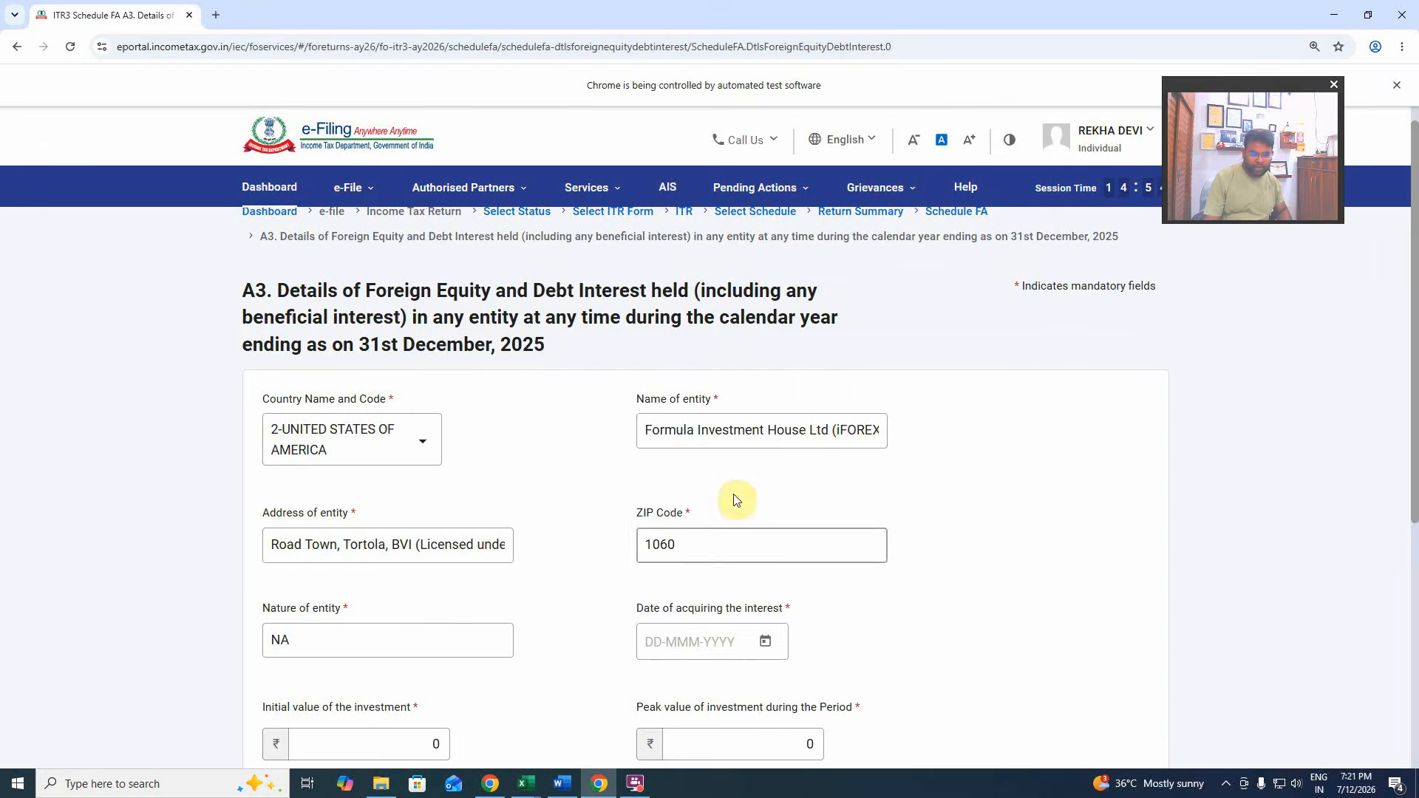
left_click(690, 643)
left_click(761, 643)
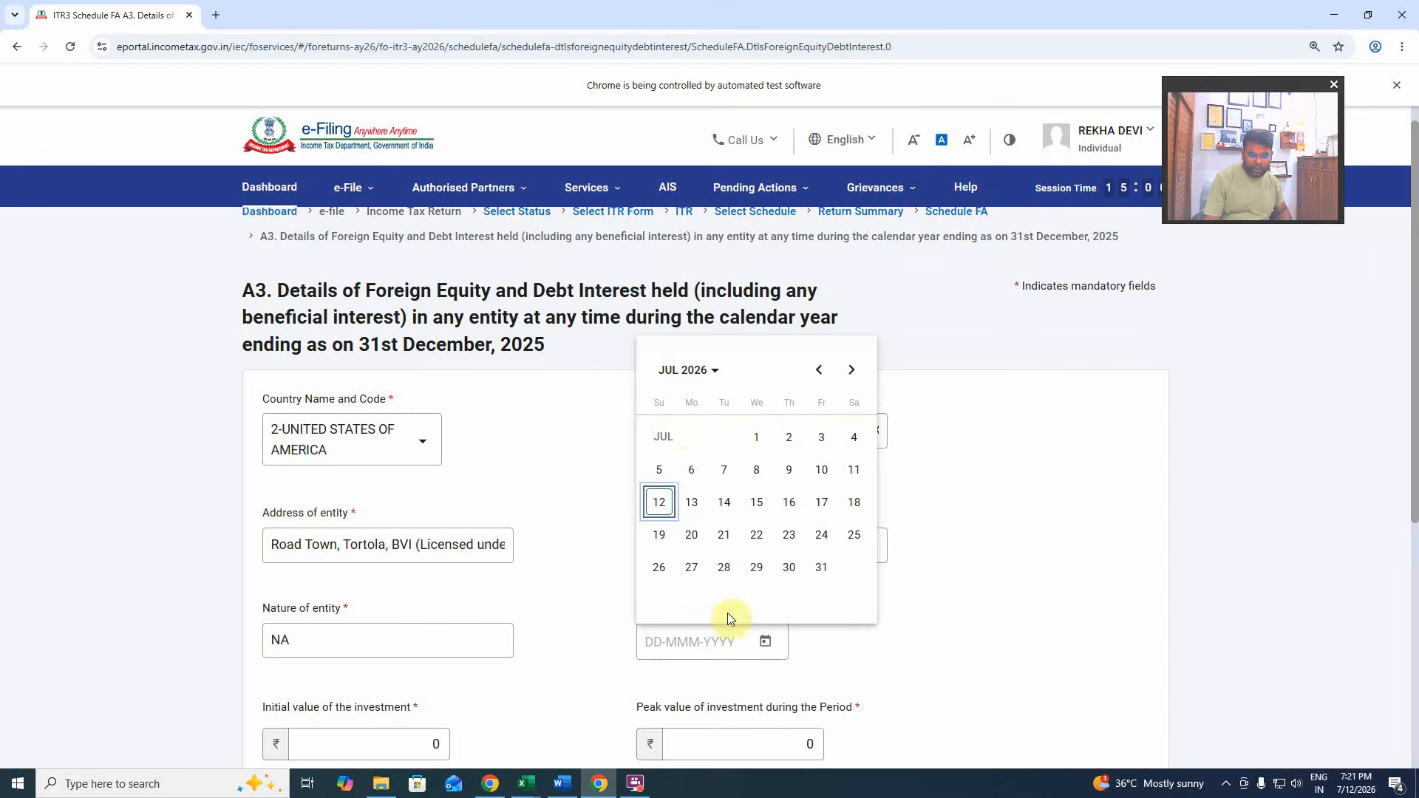
left_click(714, 369)
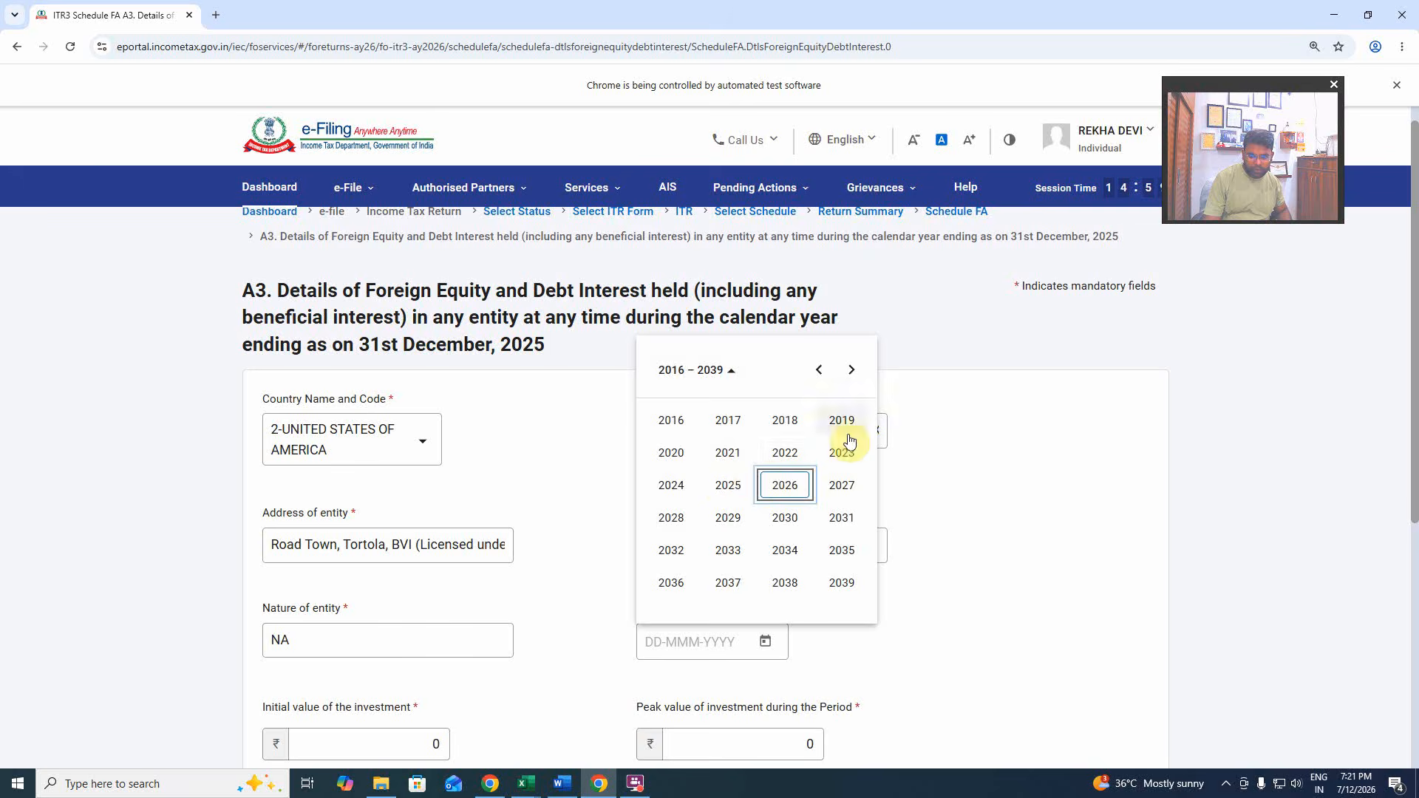
left_click(674, 455)
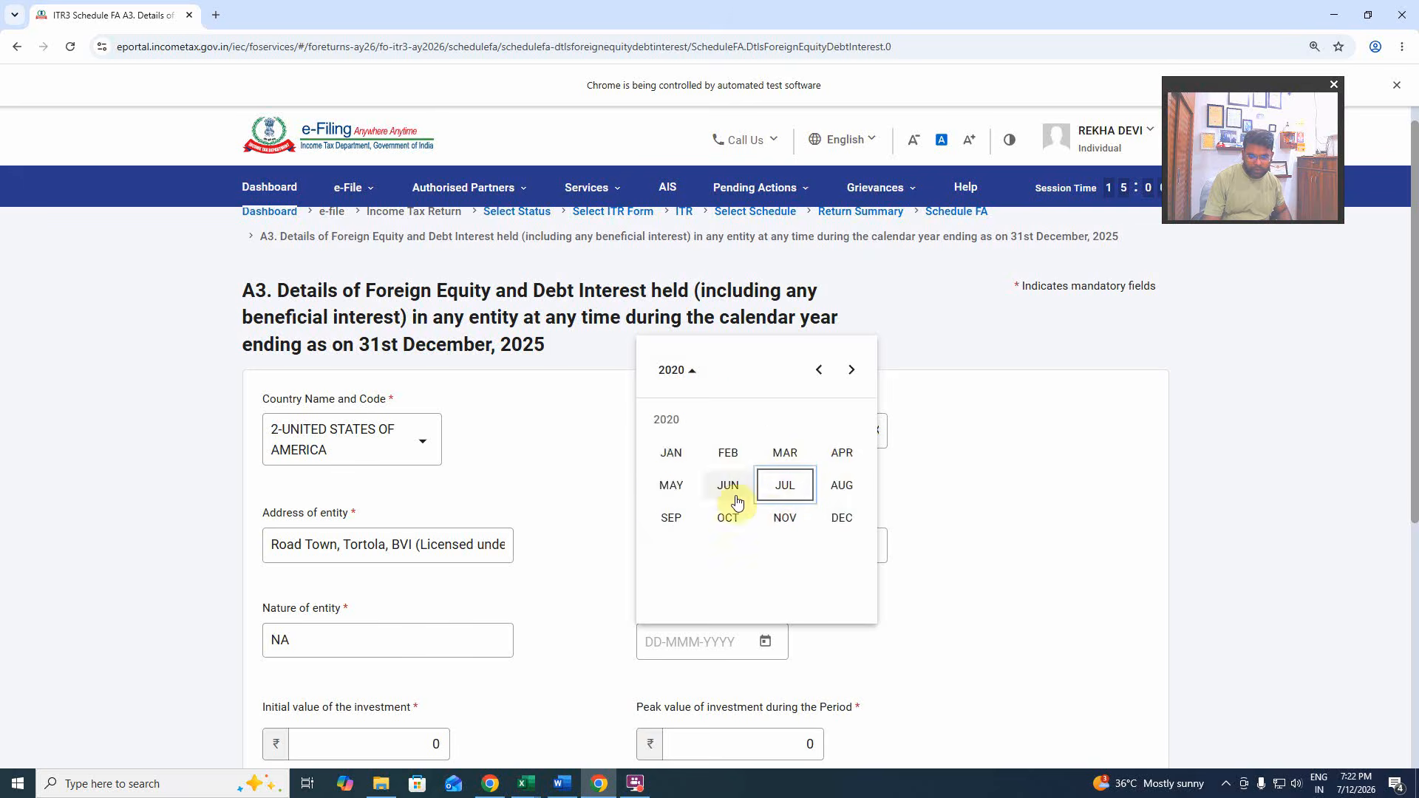
left_click(842, 452)
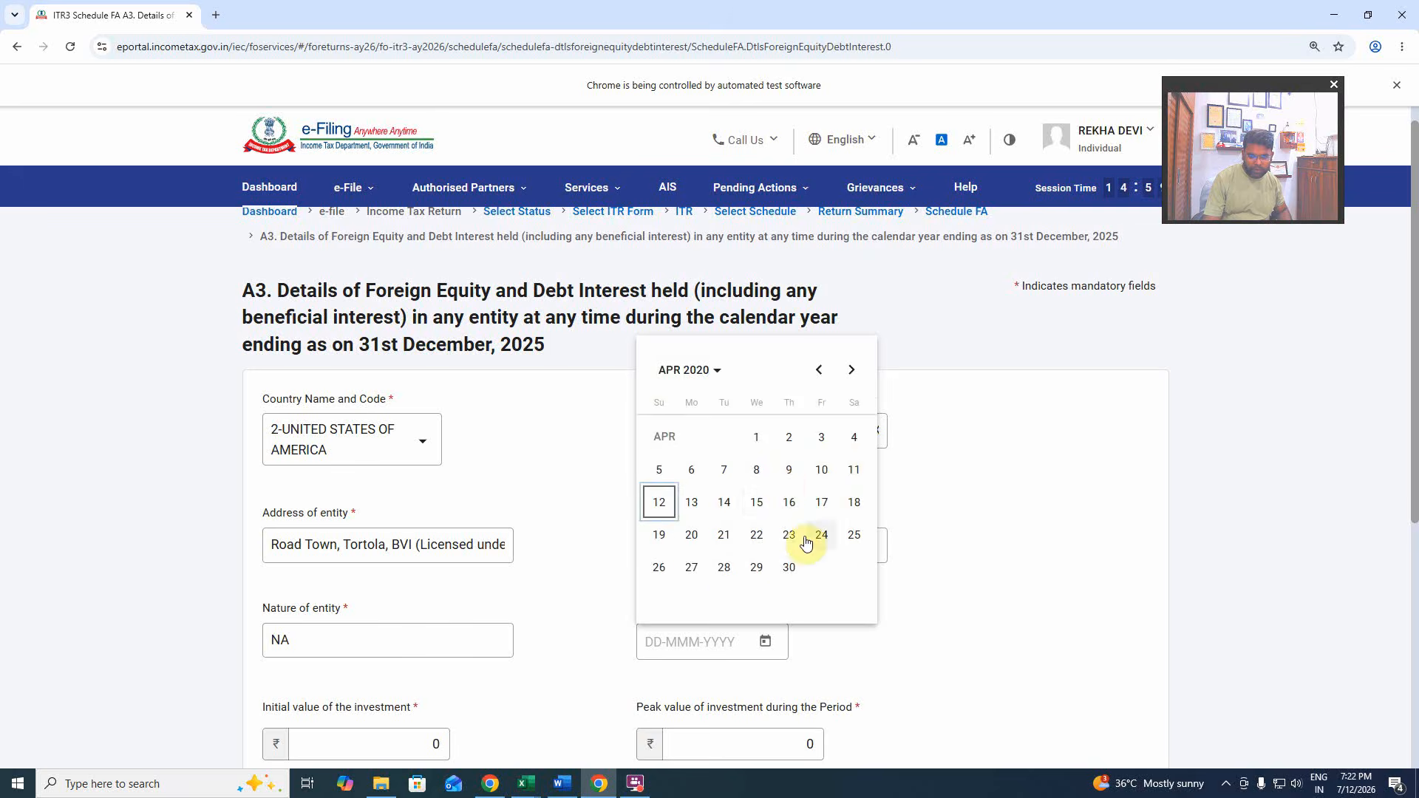
left_click(692, 567)
Look up the opening balance in the Word document's INR column and set Initial value of the investment to 170987 in Chrome.
scroll(872, 643, "down", 5)
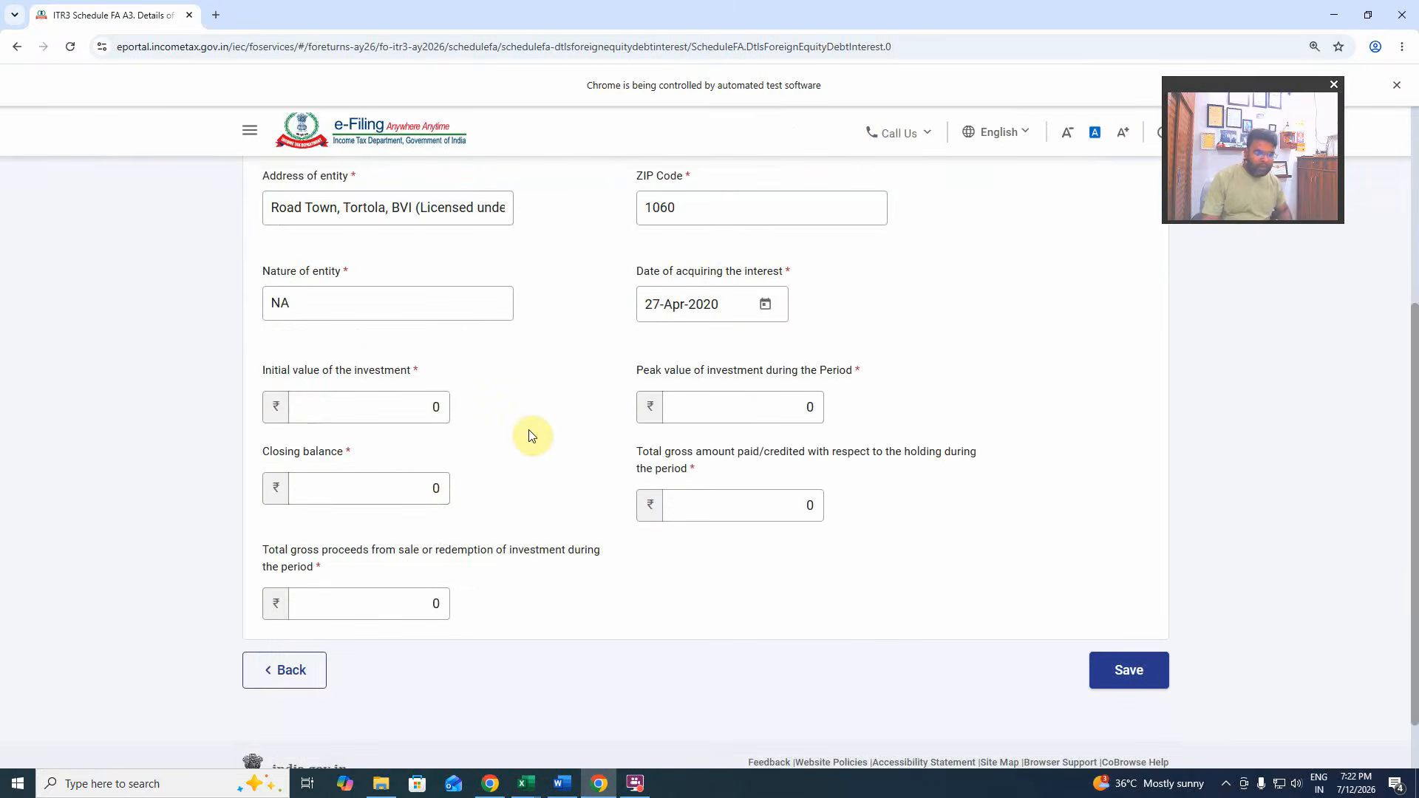
key("alt+Tab")
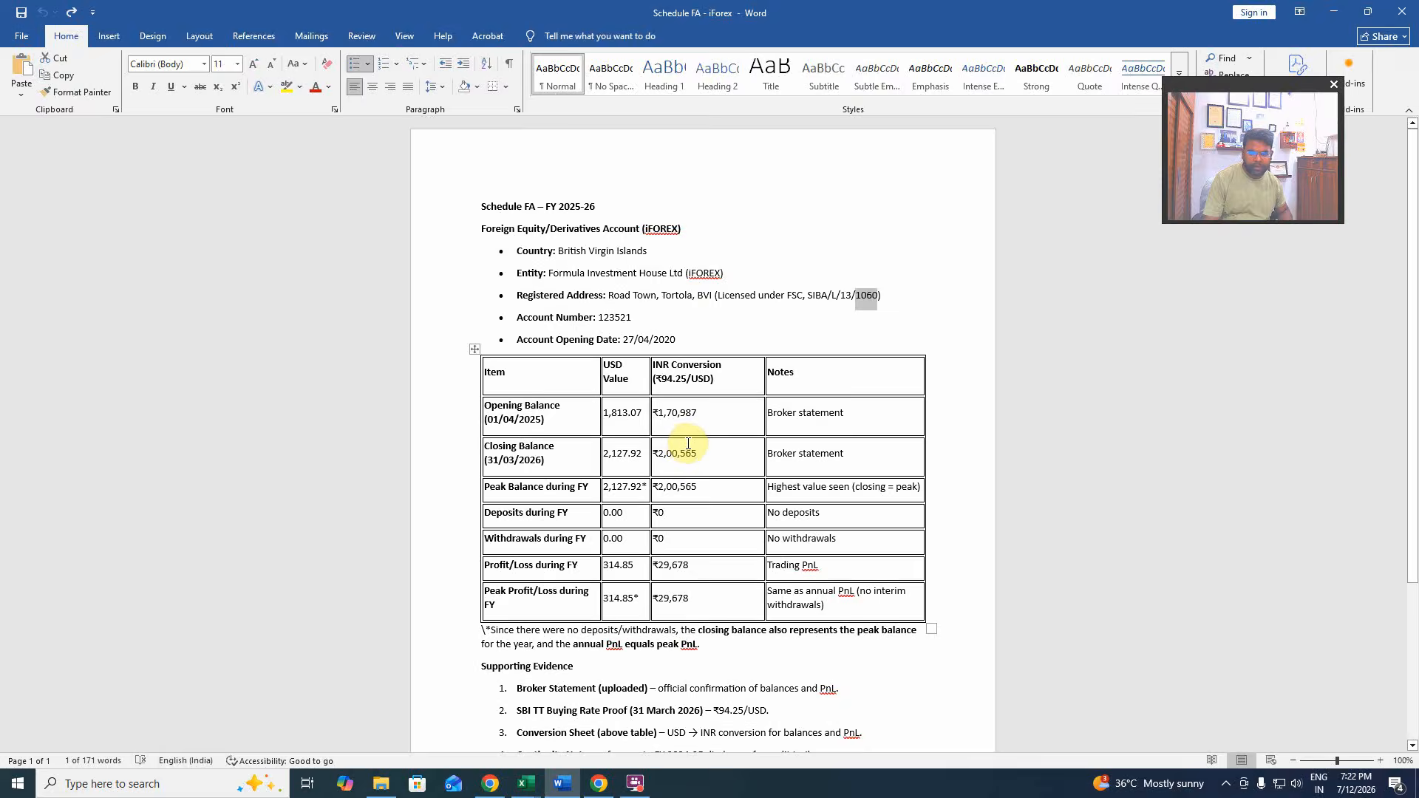
key("alt+Tab")
left_click(379, 406)
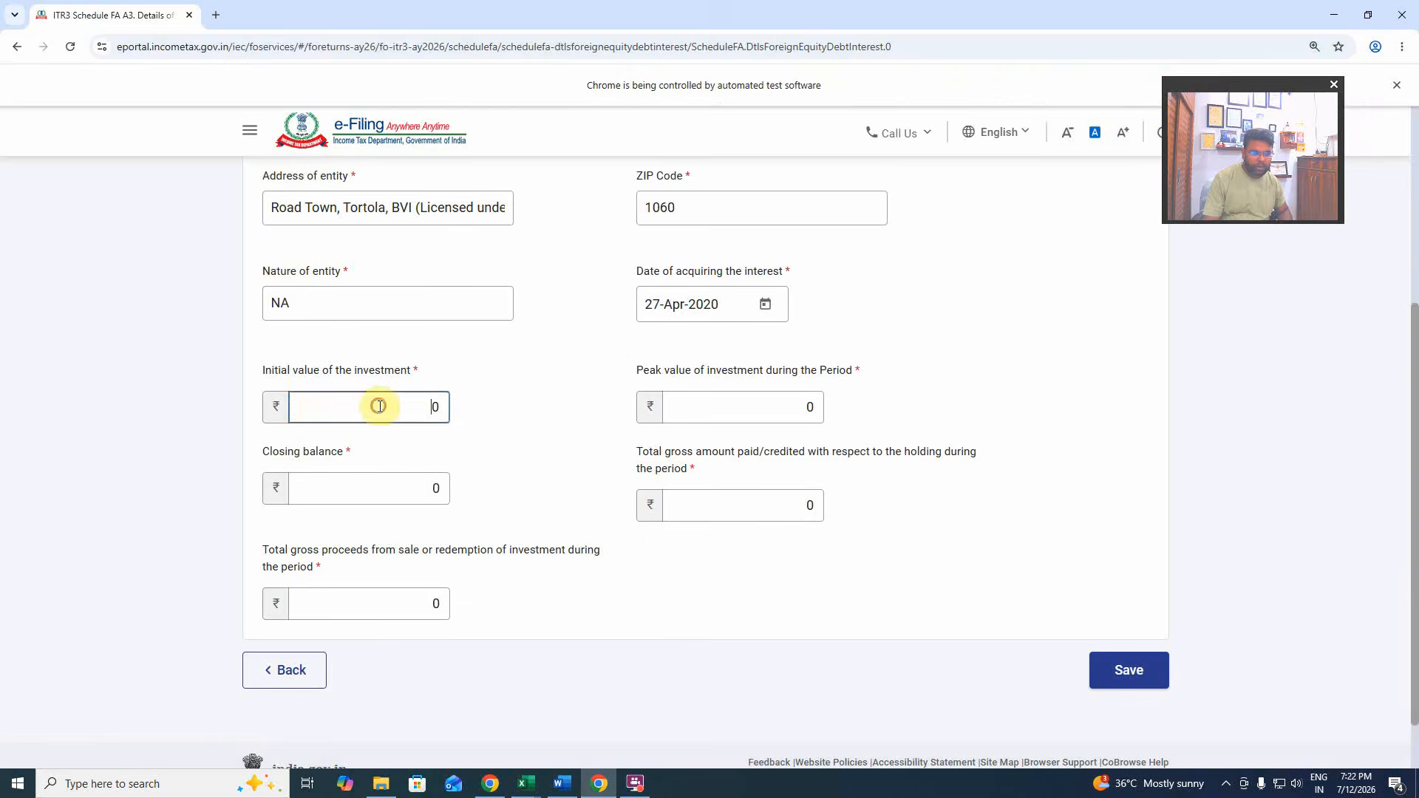
left_click_drag(379, 407, 562, 411)
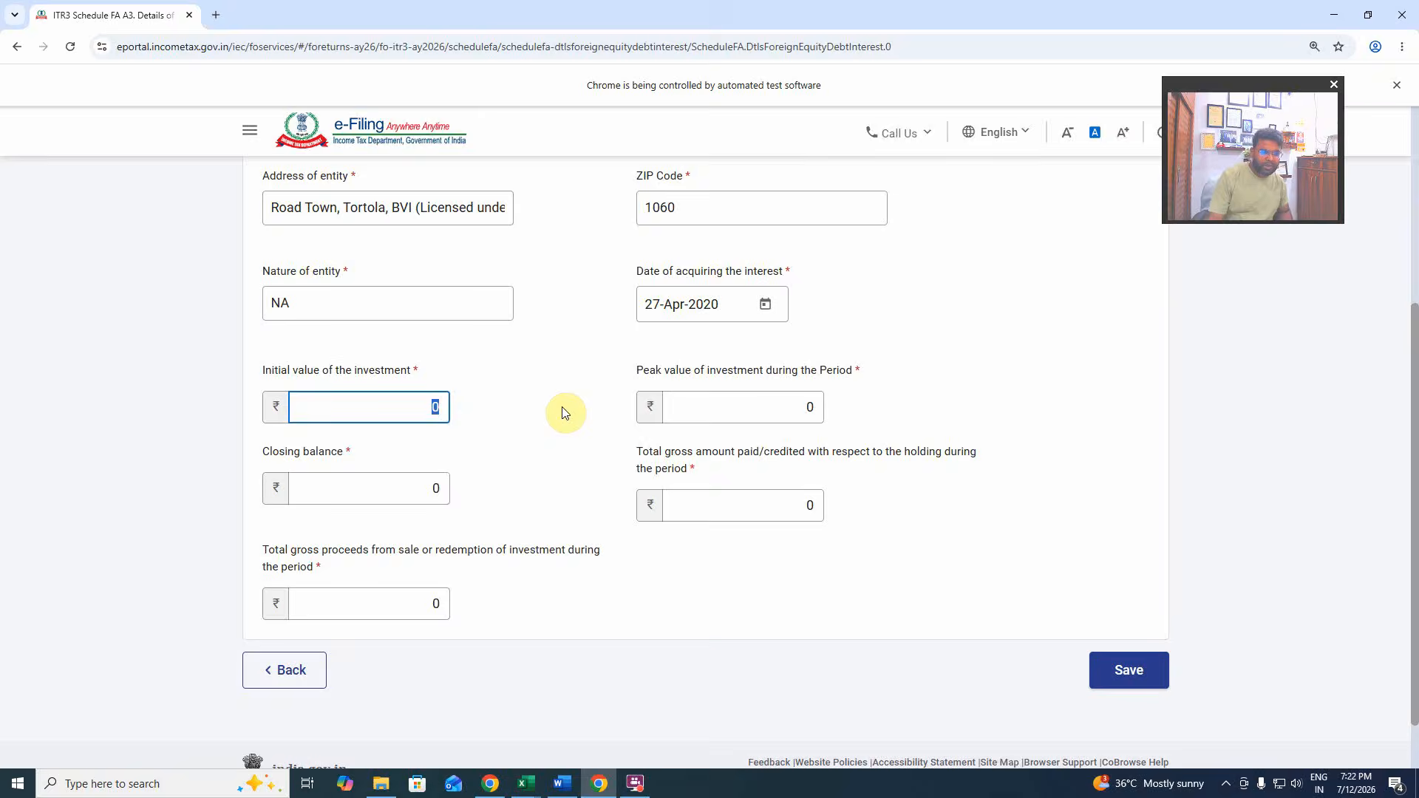
key("alt+Tab")
key("alt+Tab")
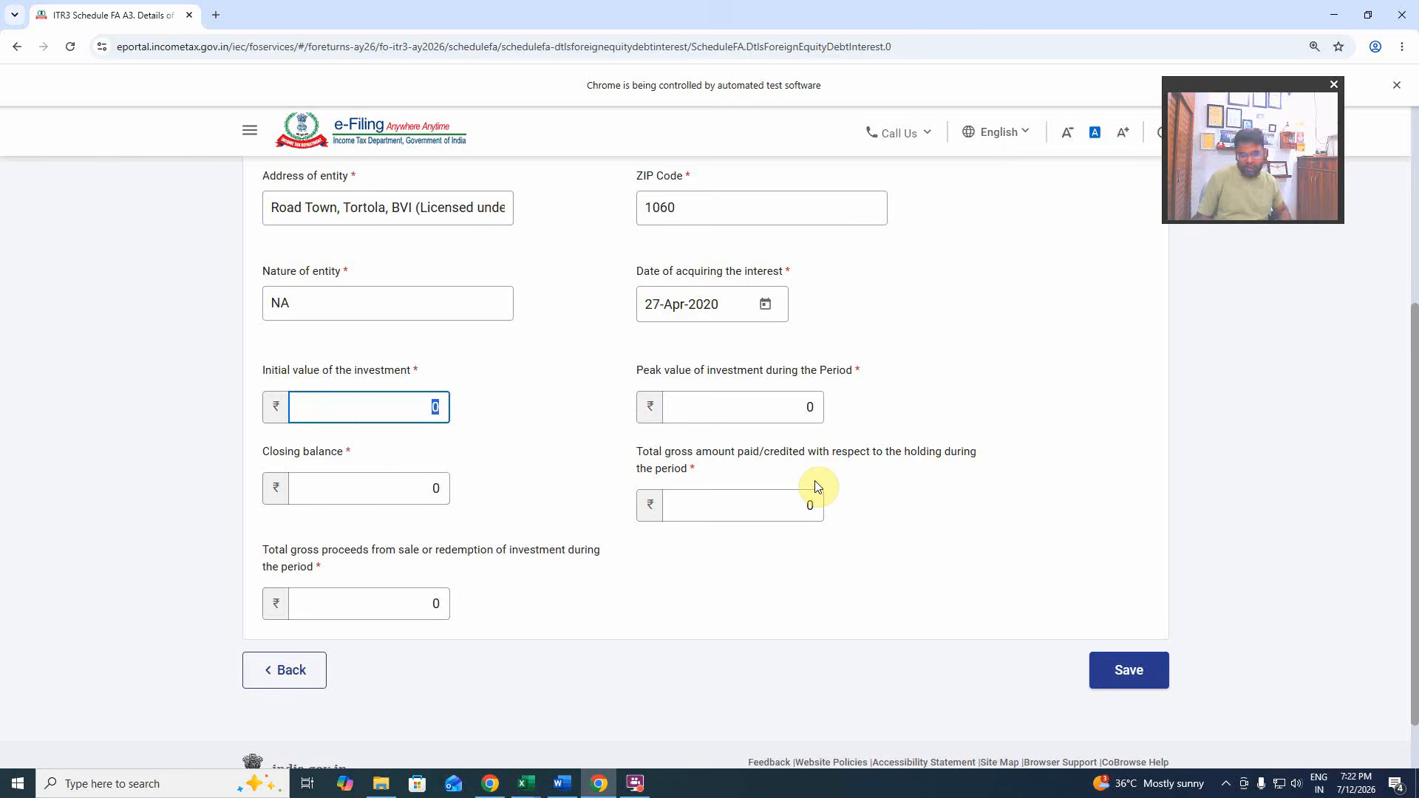
key("alt+Tab")
key("alt+Tab")
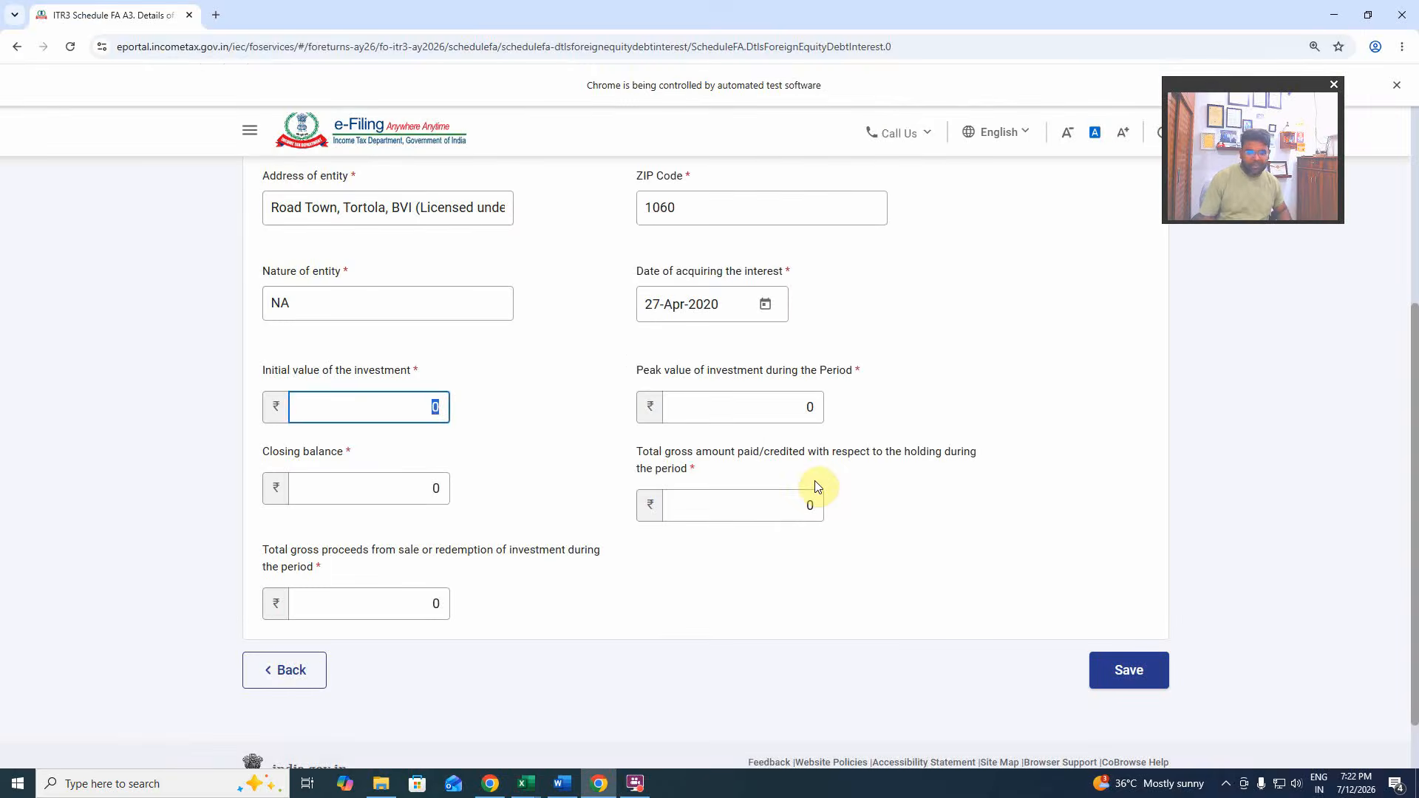
left_click(577, 403)
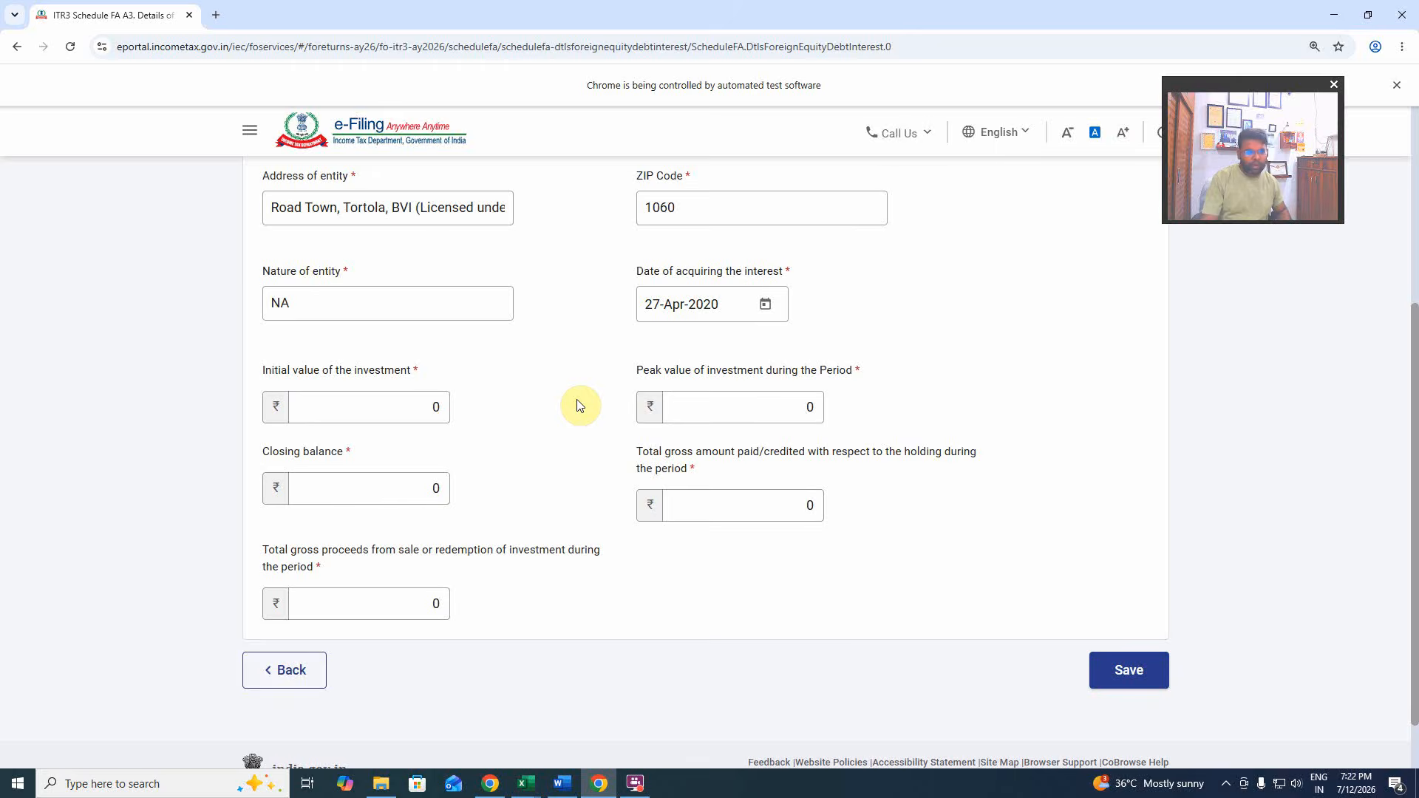
key("alt+Tab")
key("alt+Tab")
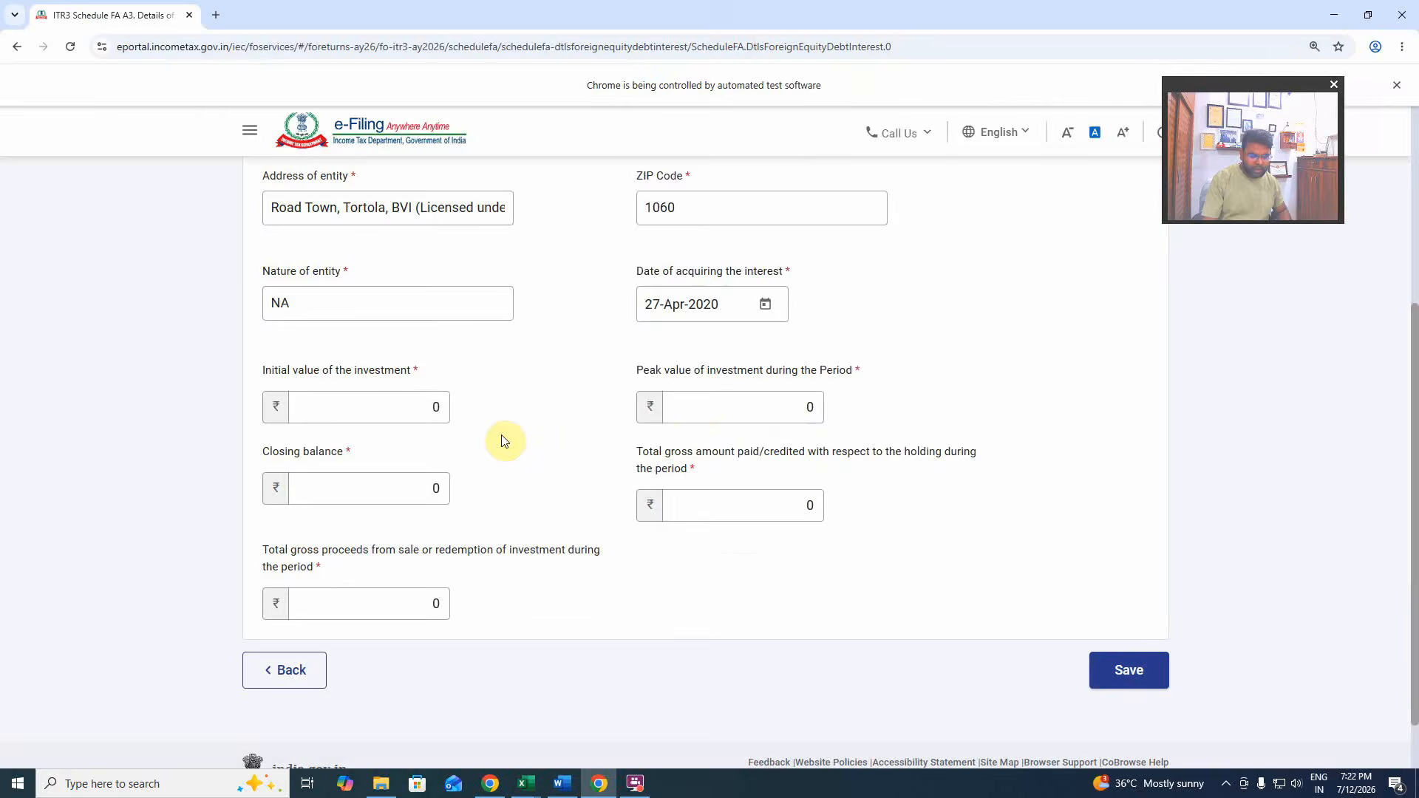
key("alt+Tab")
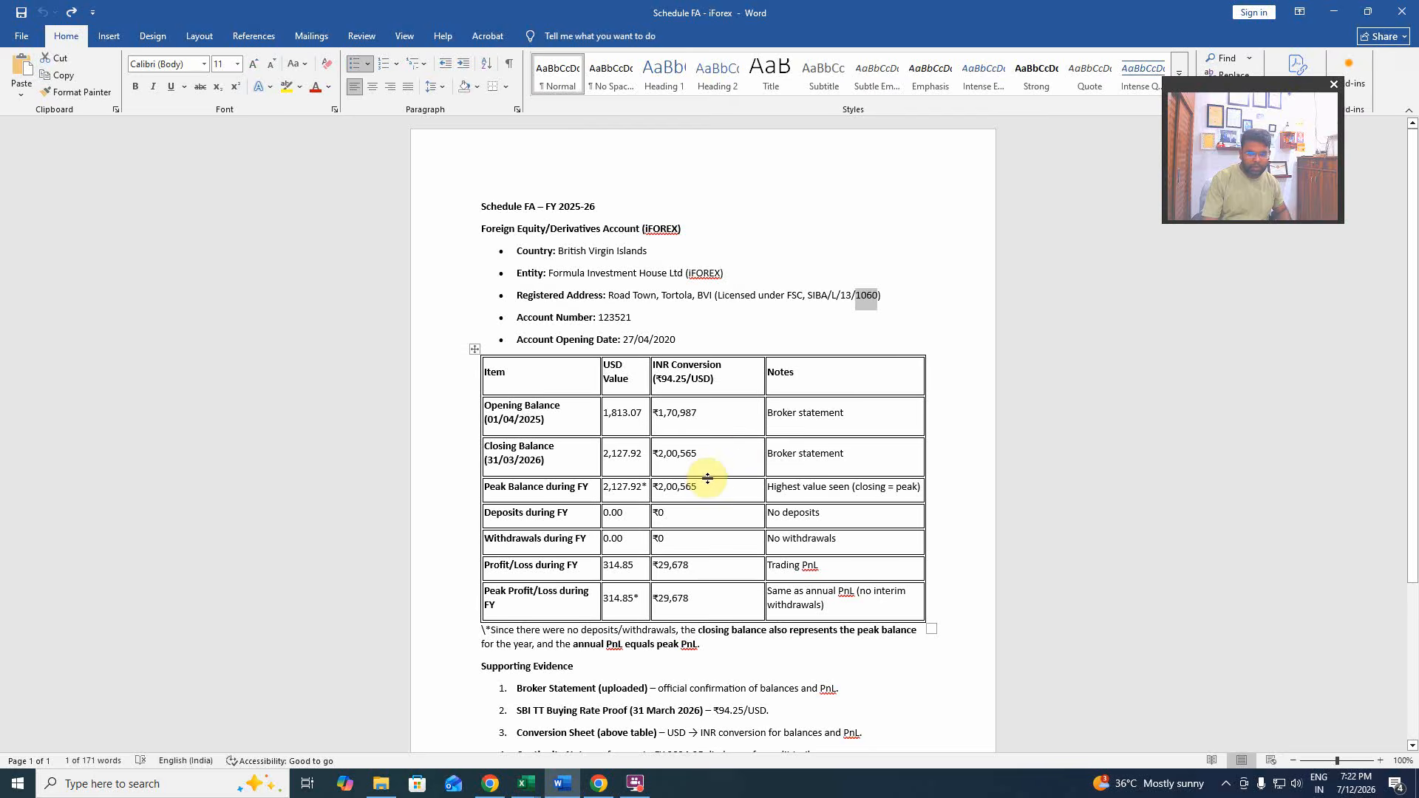
key("alt+Tab")
left_click(393, 404)
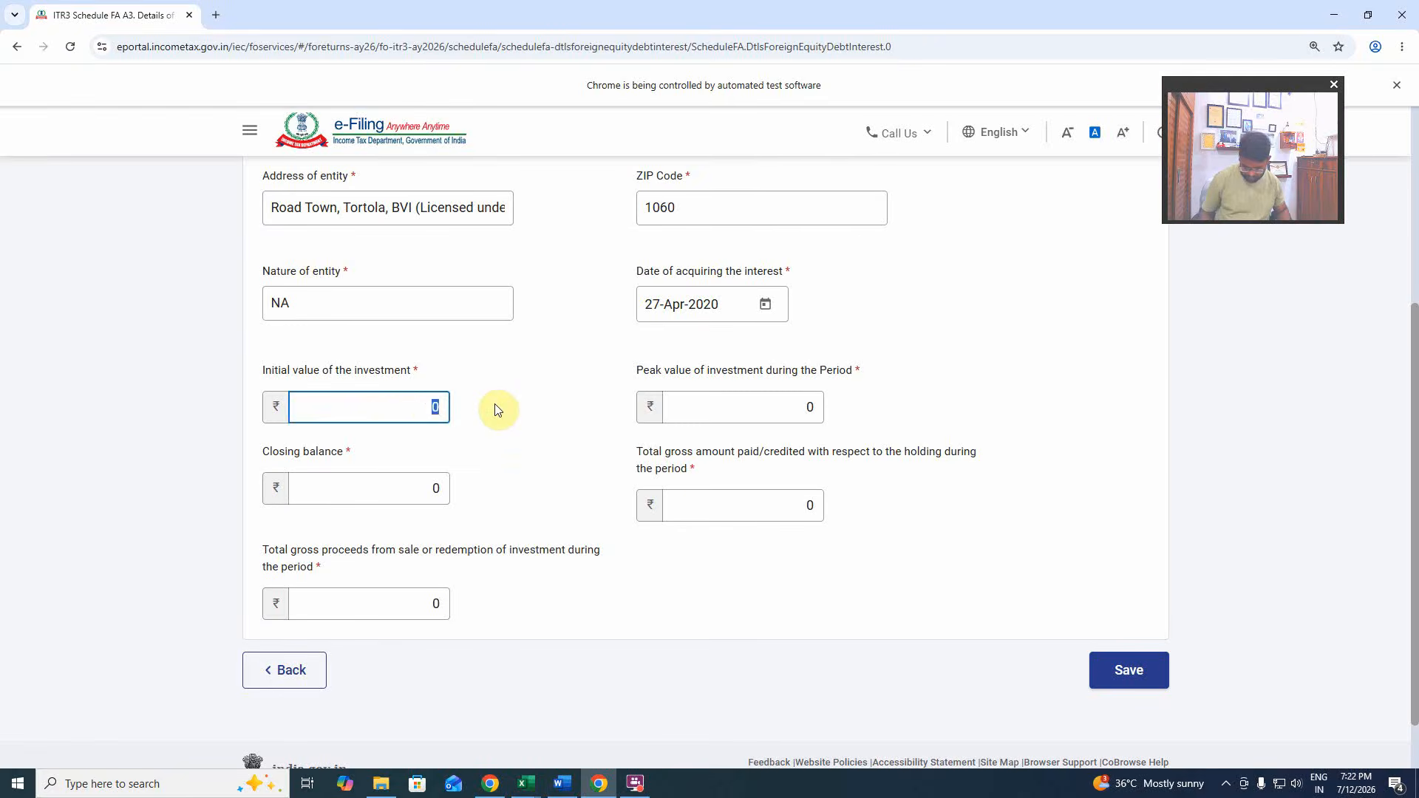
type("170987")
left_click(494, 408)
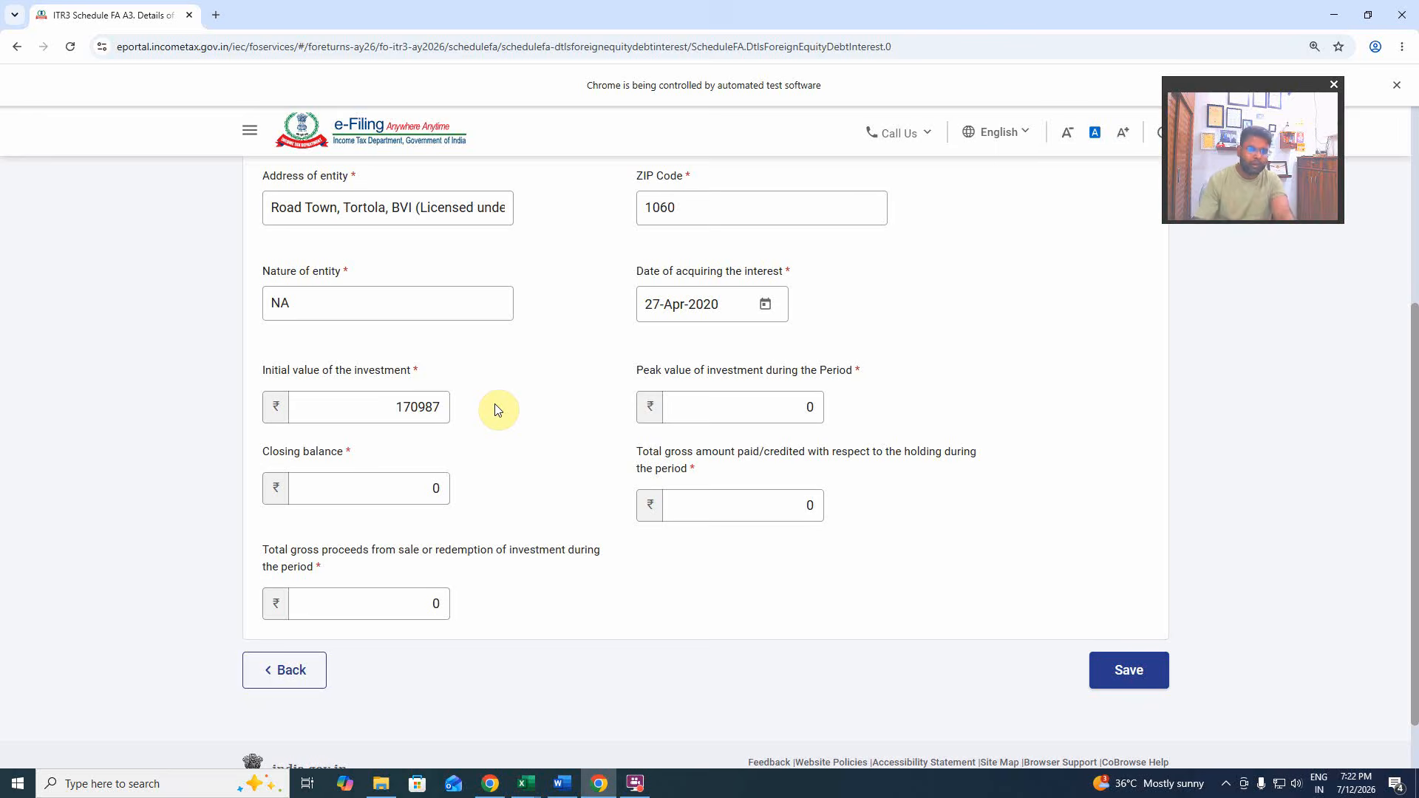
Look up the peak balance in the Word document and set Peak value of investment during the Period to 200565 in Chrome.
key("alt+Tab")
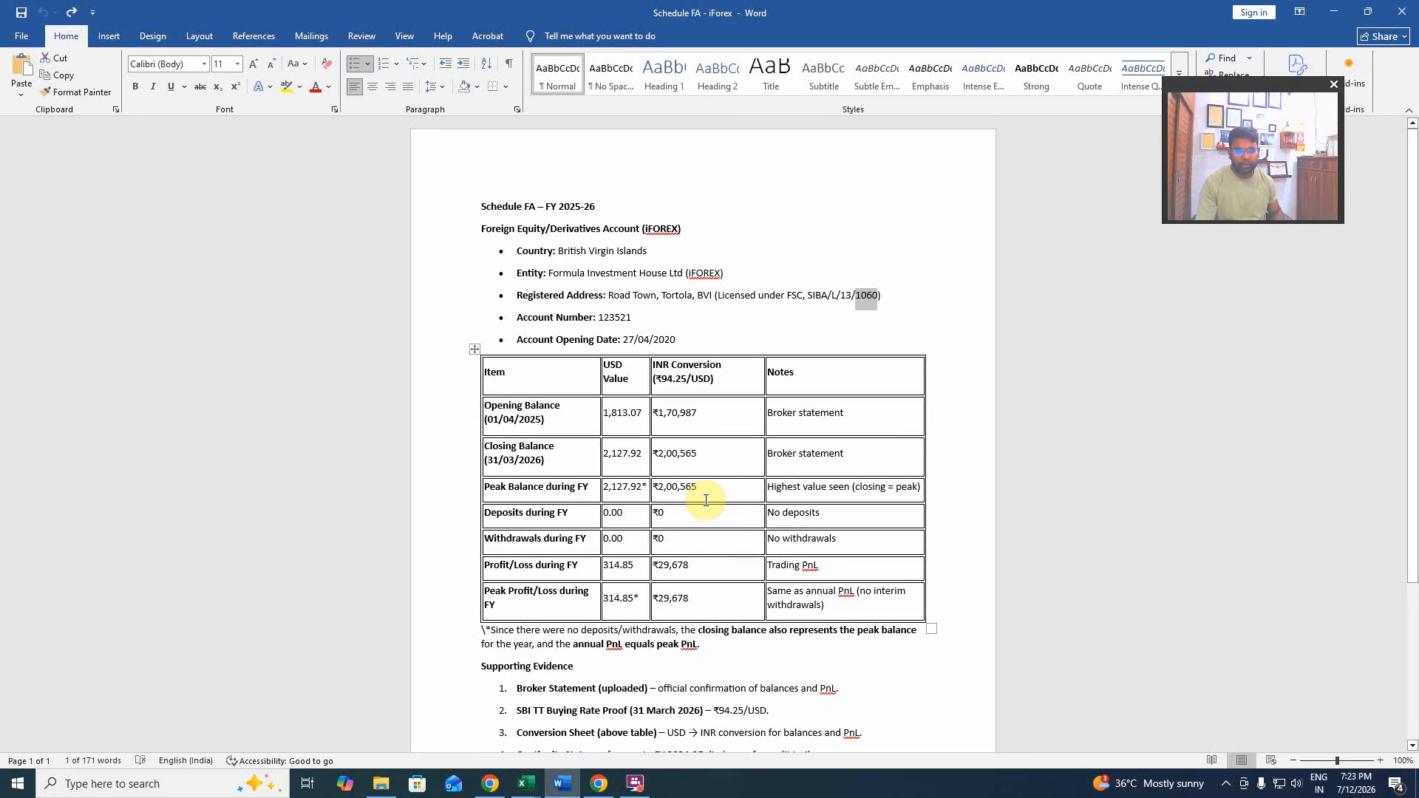
key("alt+Tab")
left_click(716, 409)
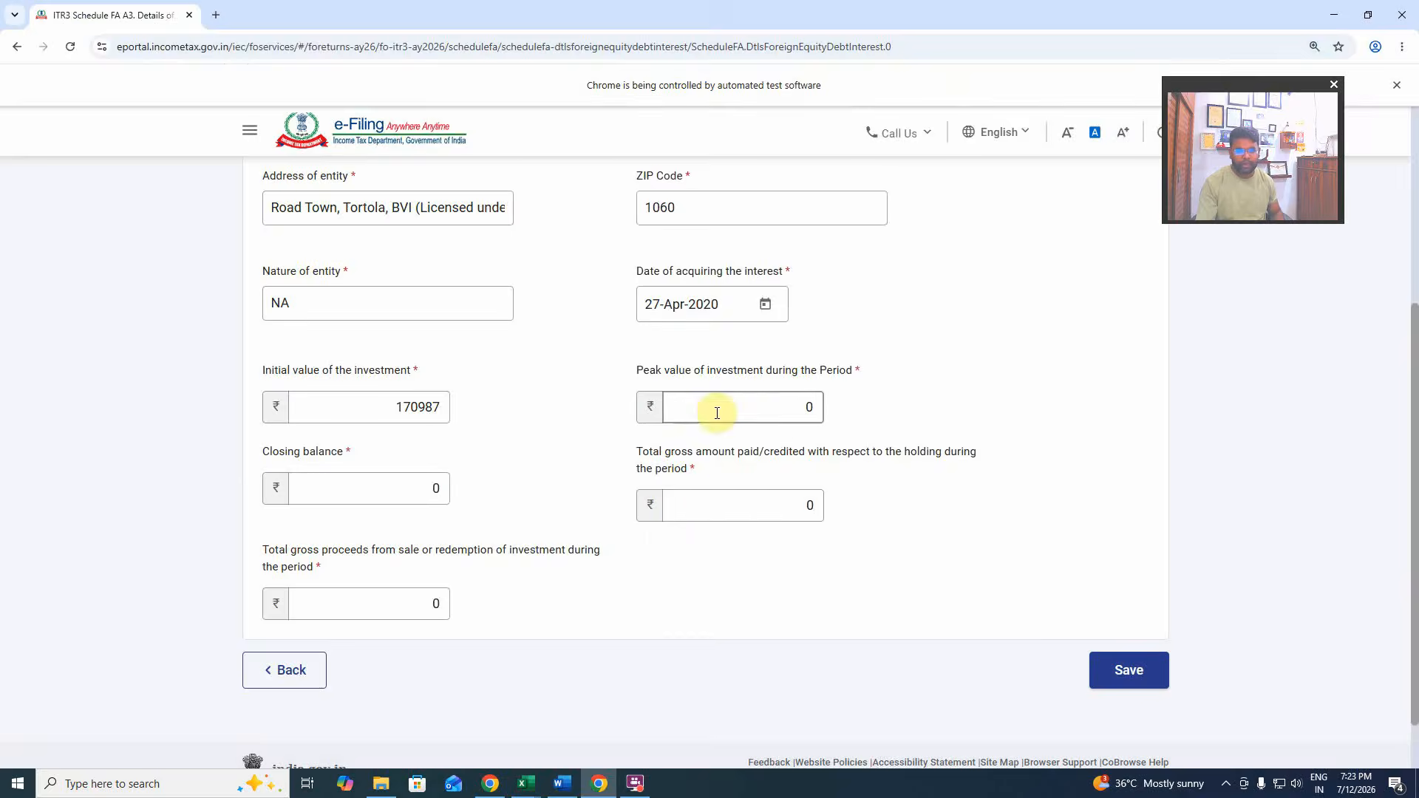
type("200565")
left_click(933, 409)
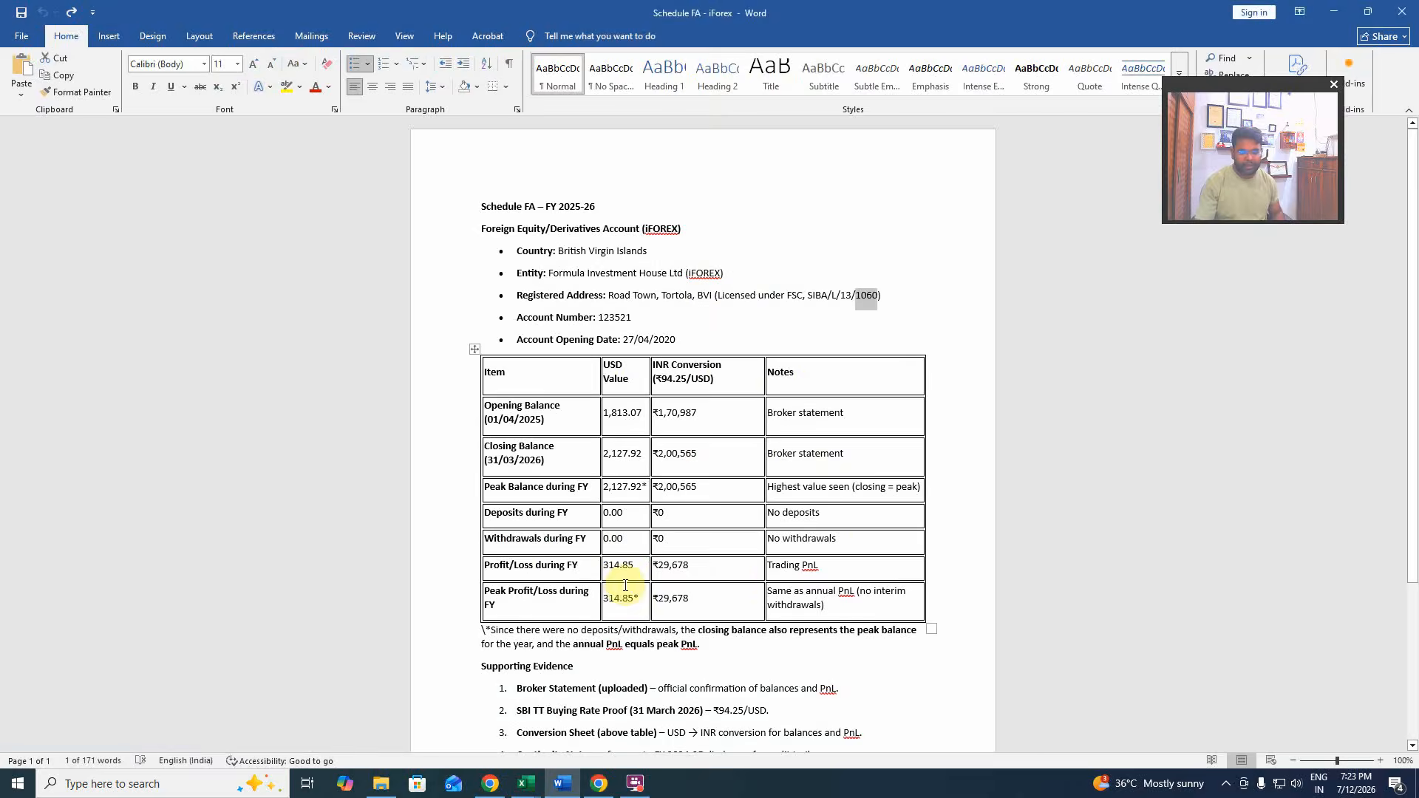
Look up the closing balance in the Word document and set Closing balance to 200565 in Chrome.
key("alt+Tab")
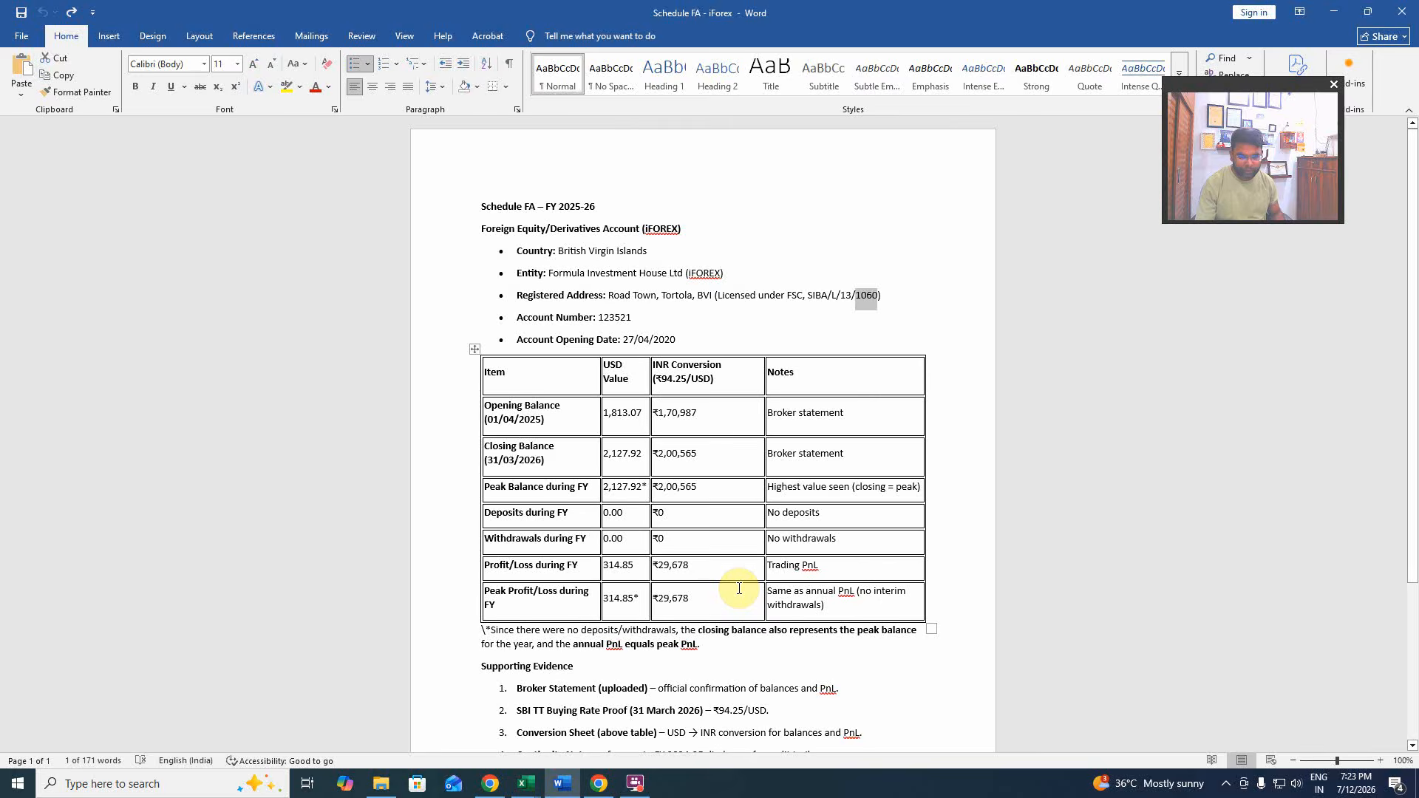
key("alt+Tab")
left_click(380, 485)
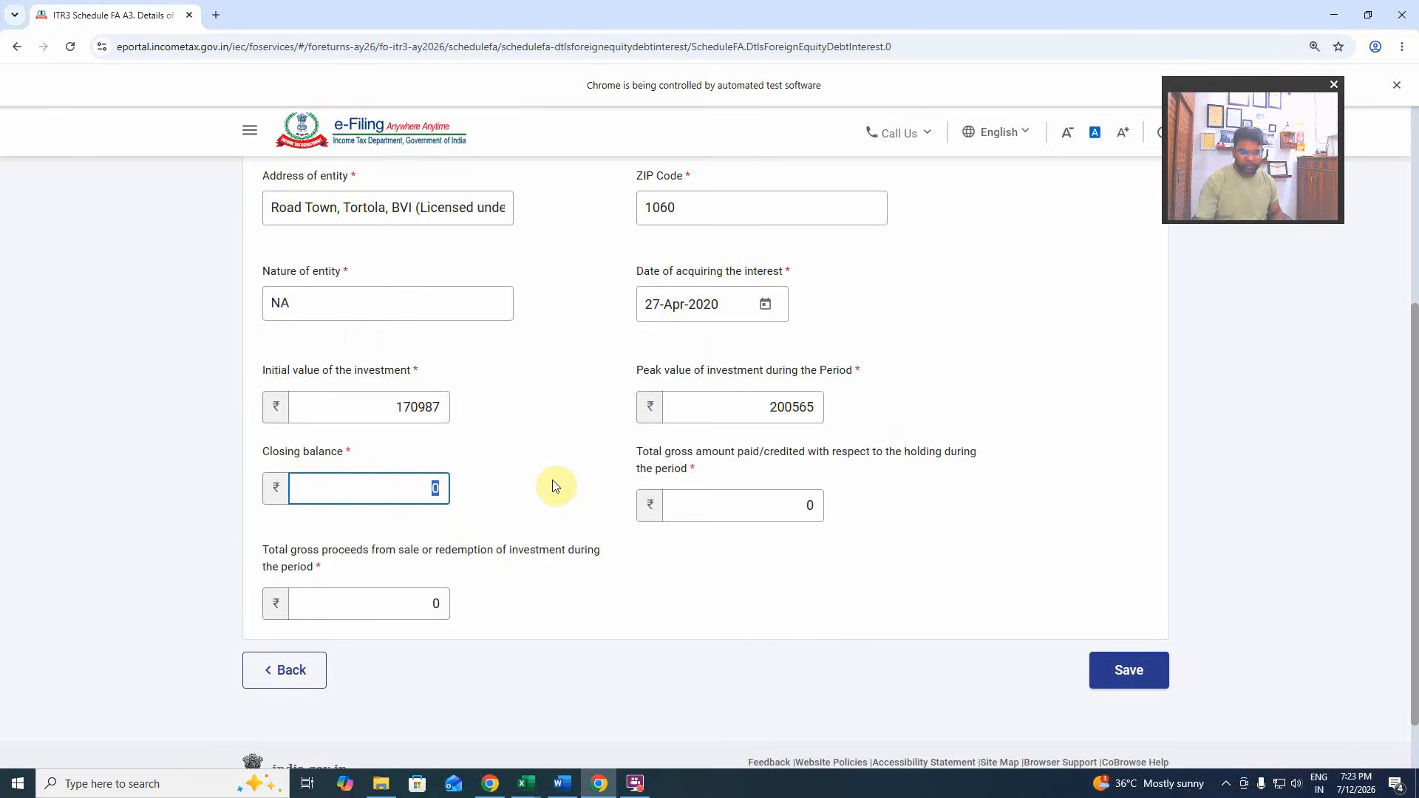
type("20056")
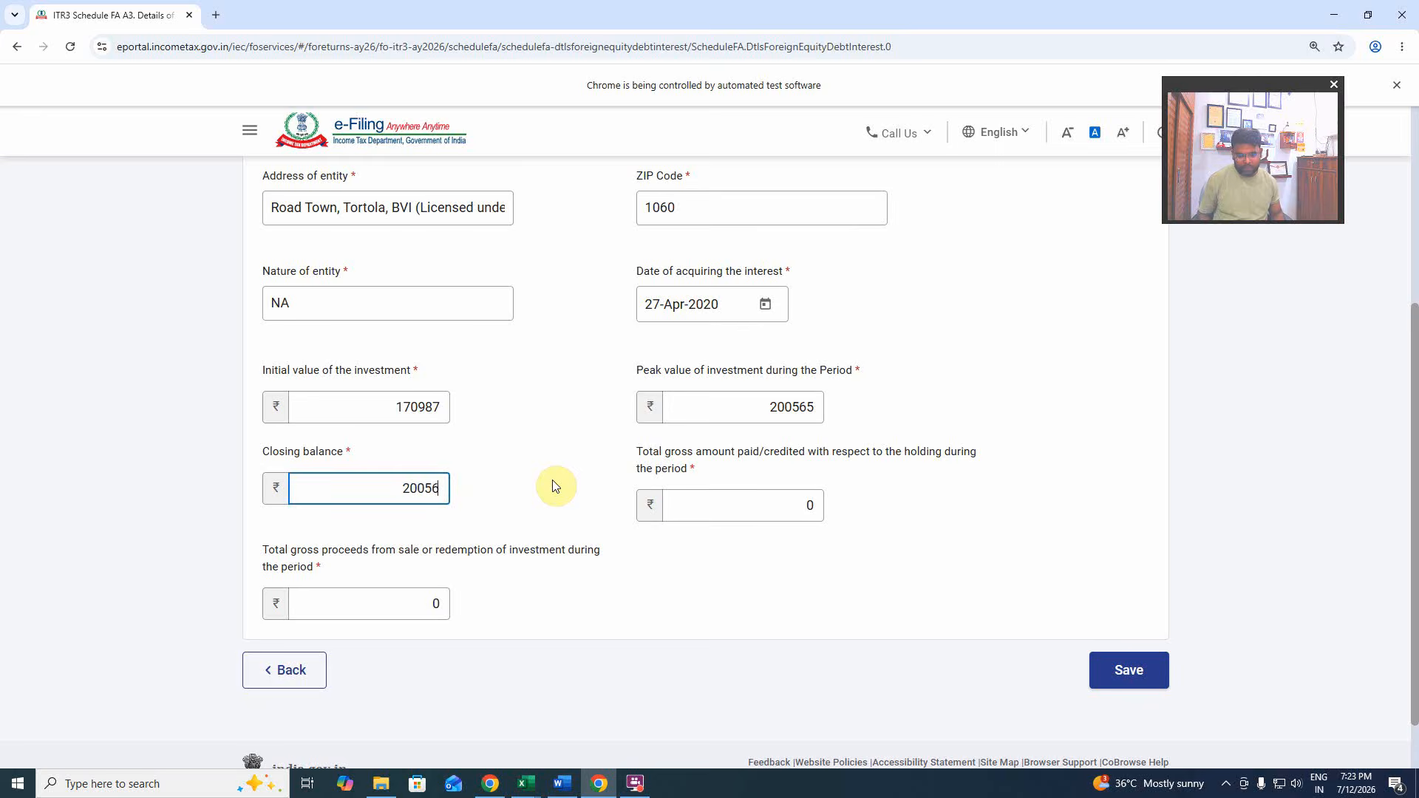
type("5")
left_click(554, 486)
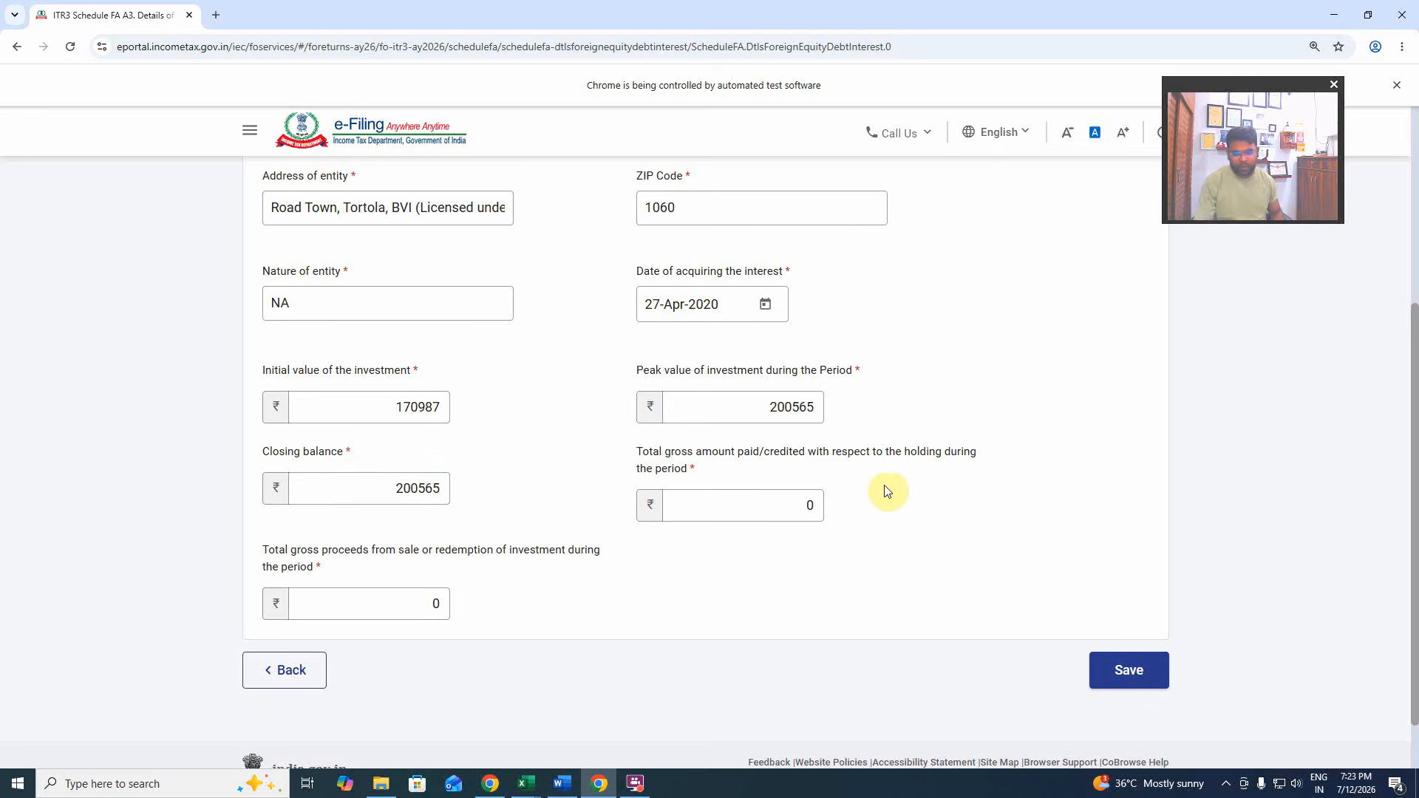
Check the Word document for the total gross amount paid or credited on the holding, keeping that field at 0 in Chrome.
left_click(767, 502)
key("BackSpace")
key("alt+Tab")
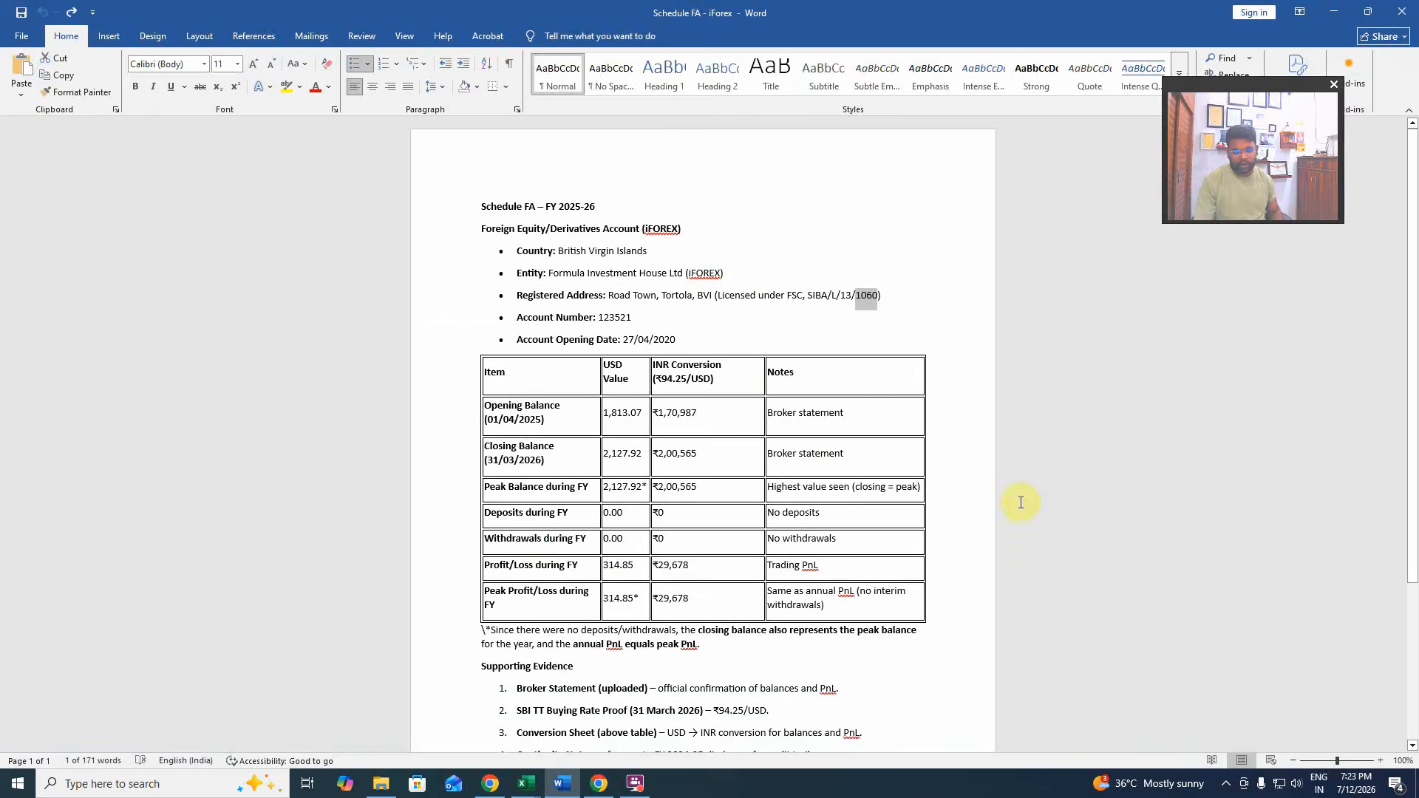
key("alt+Tab")
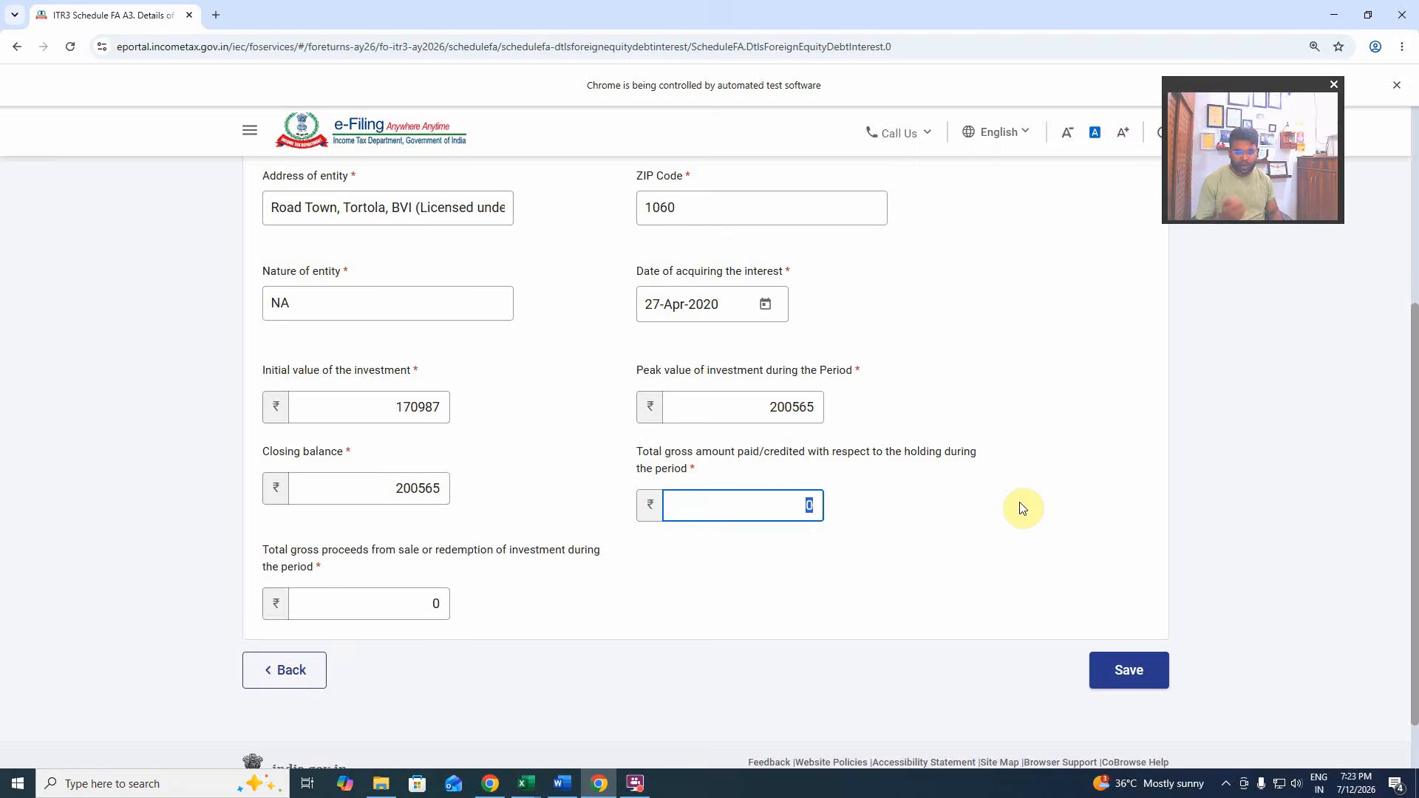
key("alt+Tab")
key("alt+Tab")
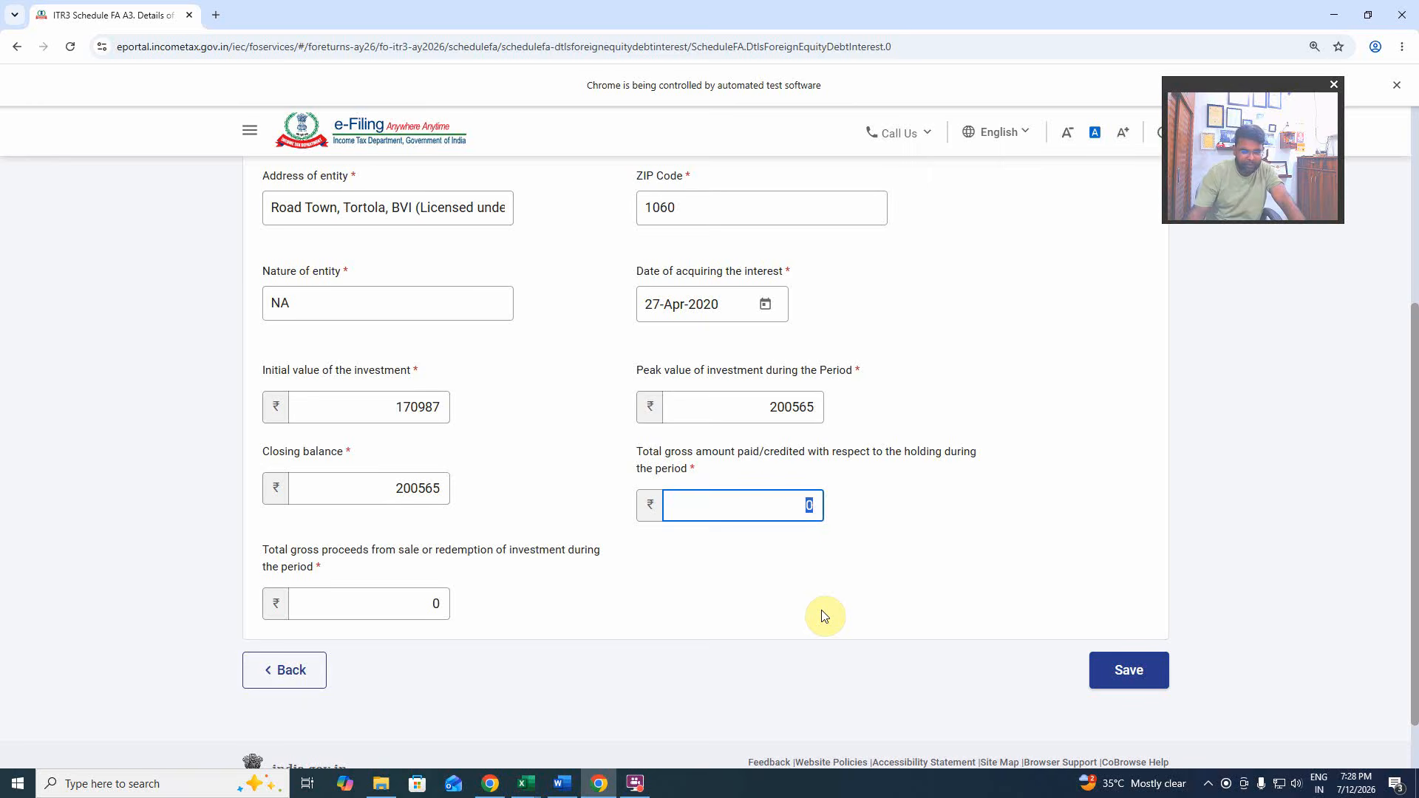
left_click(824, 613)
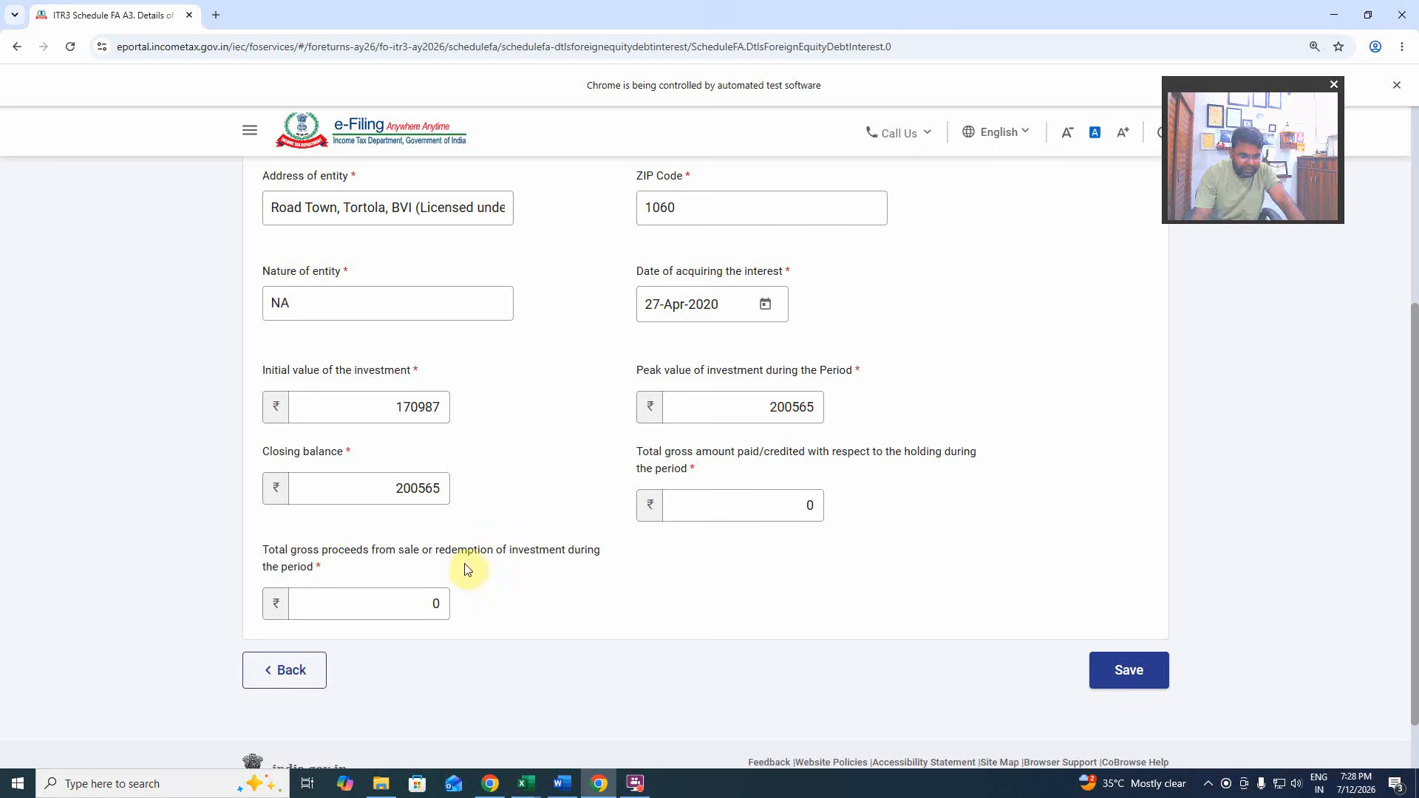
Set Total gross proceeds from sale or redemption to 29678, the profit shown in the Word document, and save the A3 entry in Chrome.
left_click(358, 603)
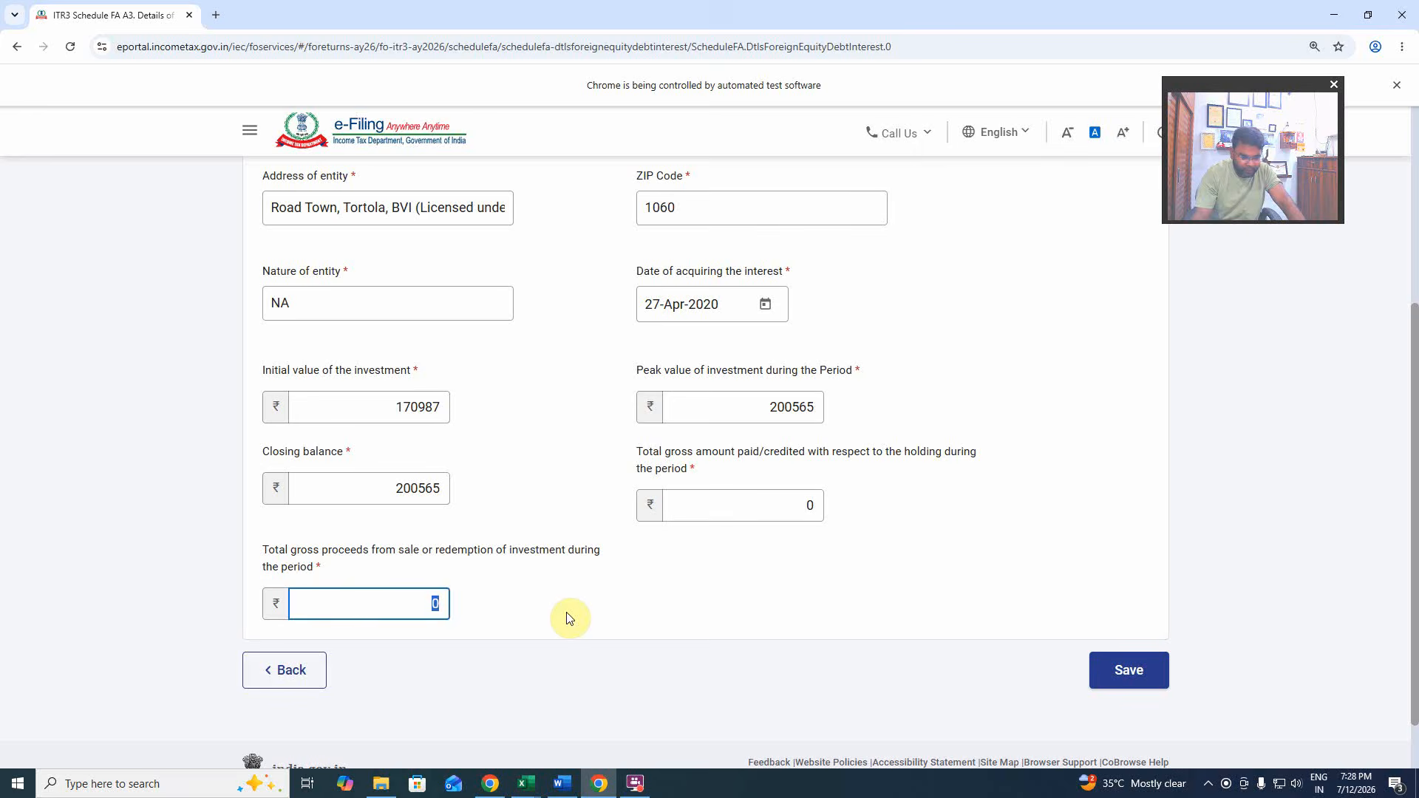
key("alt+Tab")
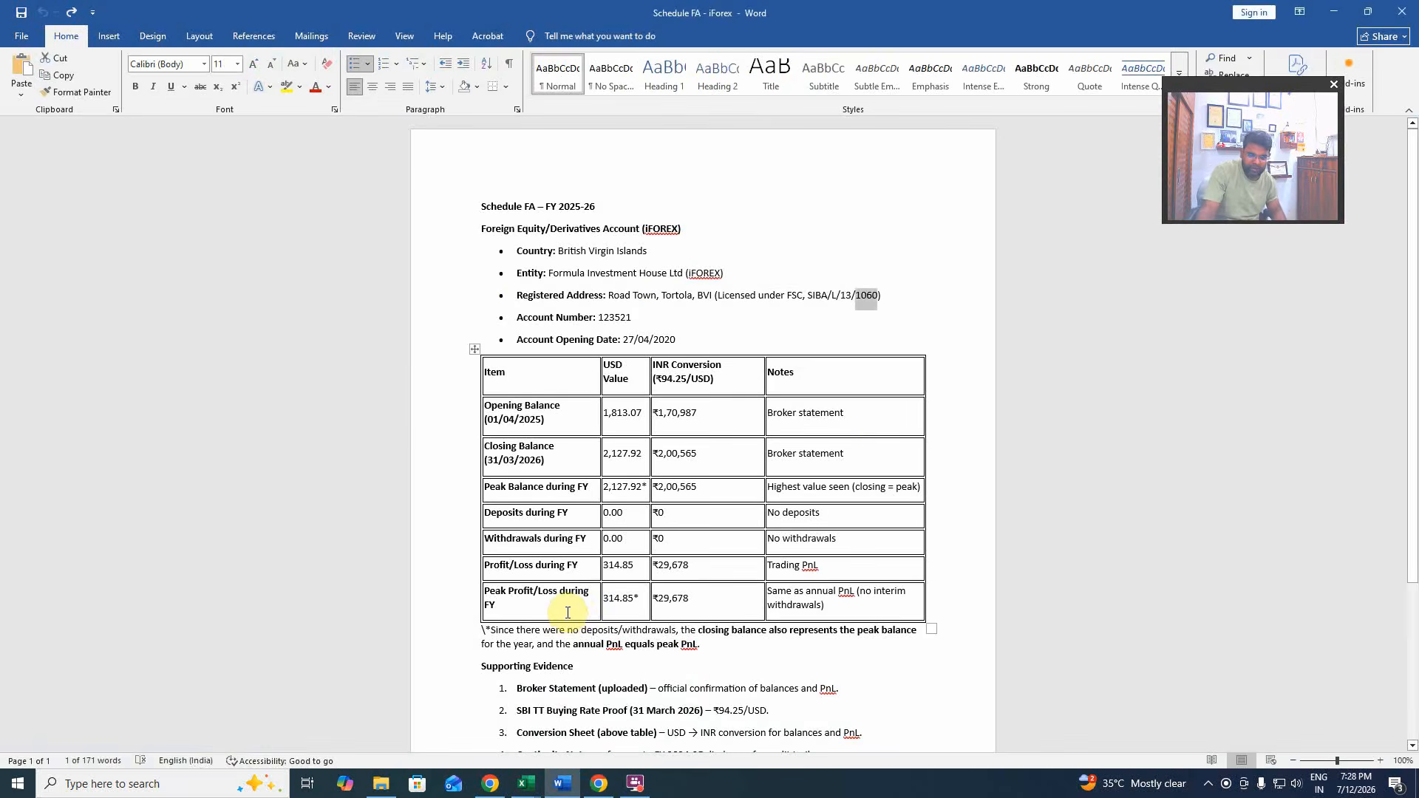
key("alt+Tab")
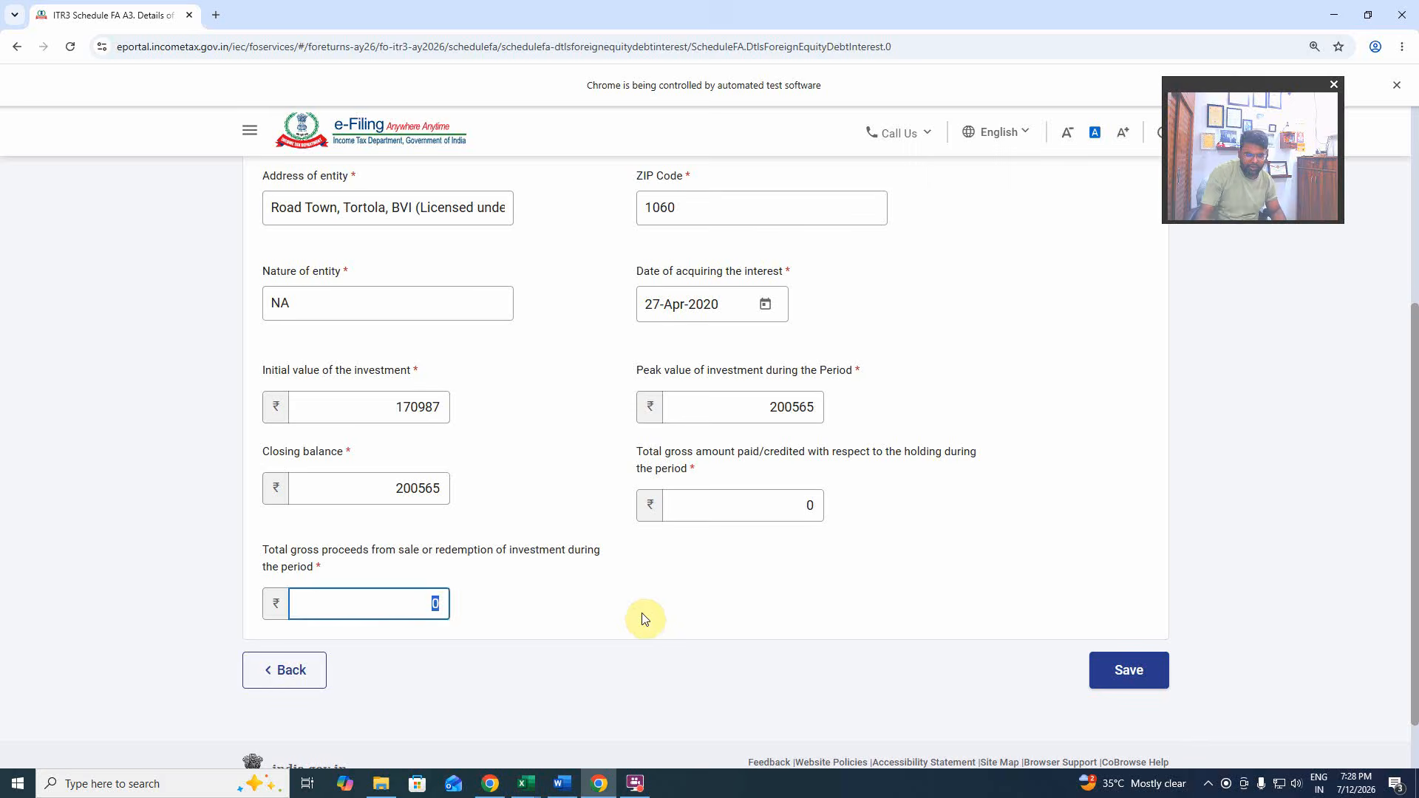
type("29678")
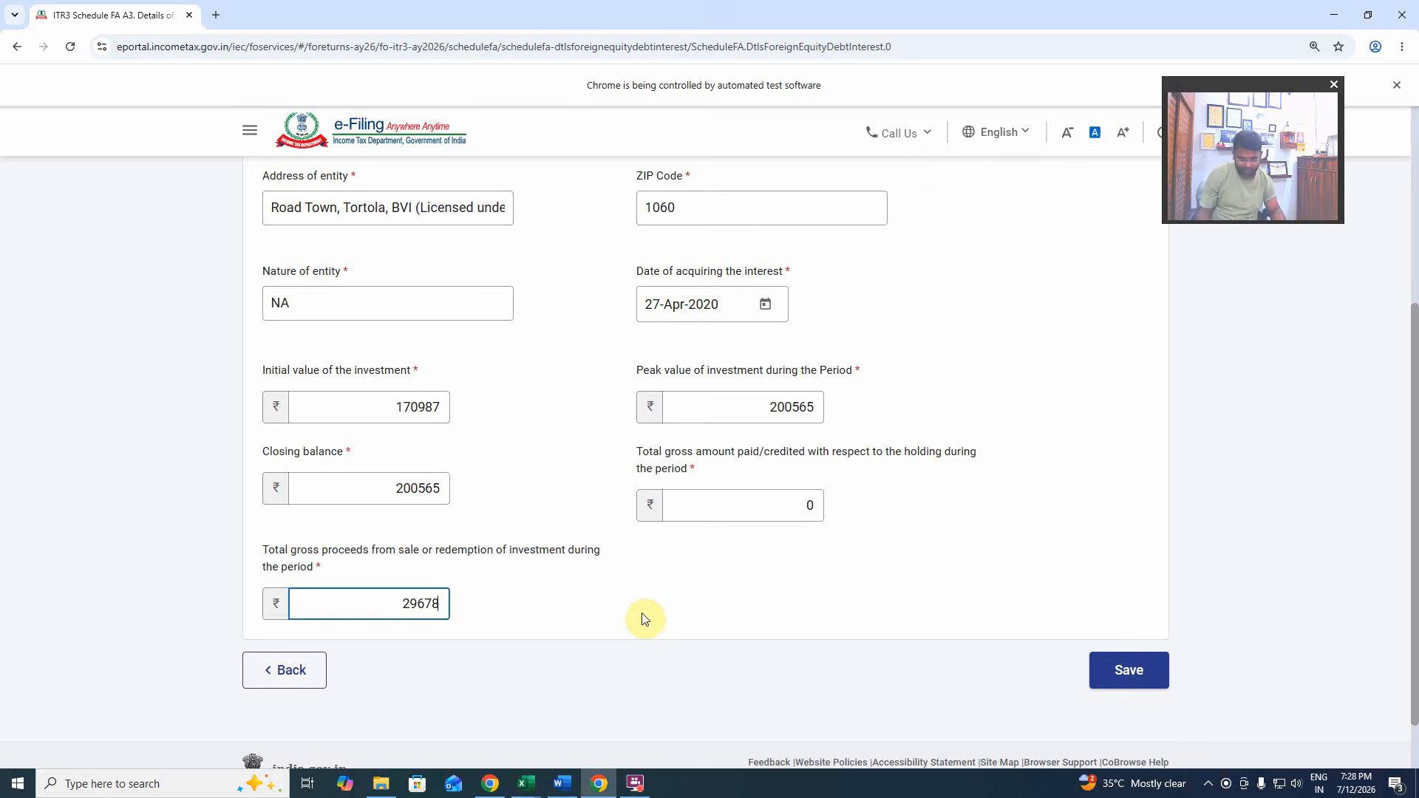
left_click(642, 613)
left_click(1129, 669)
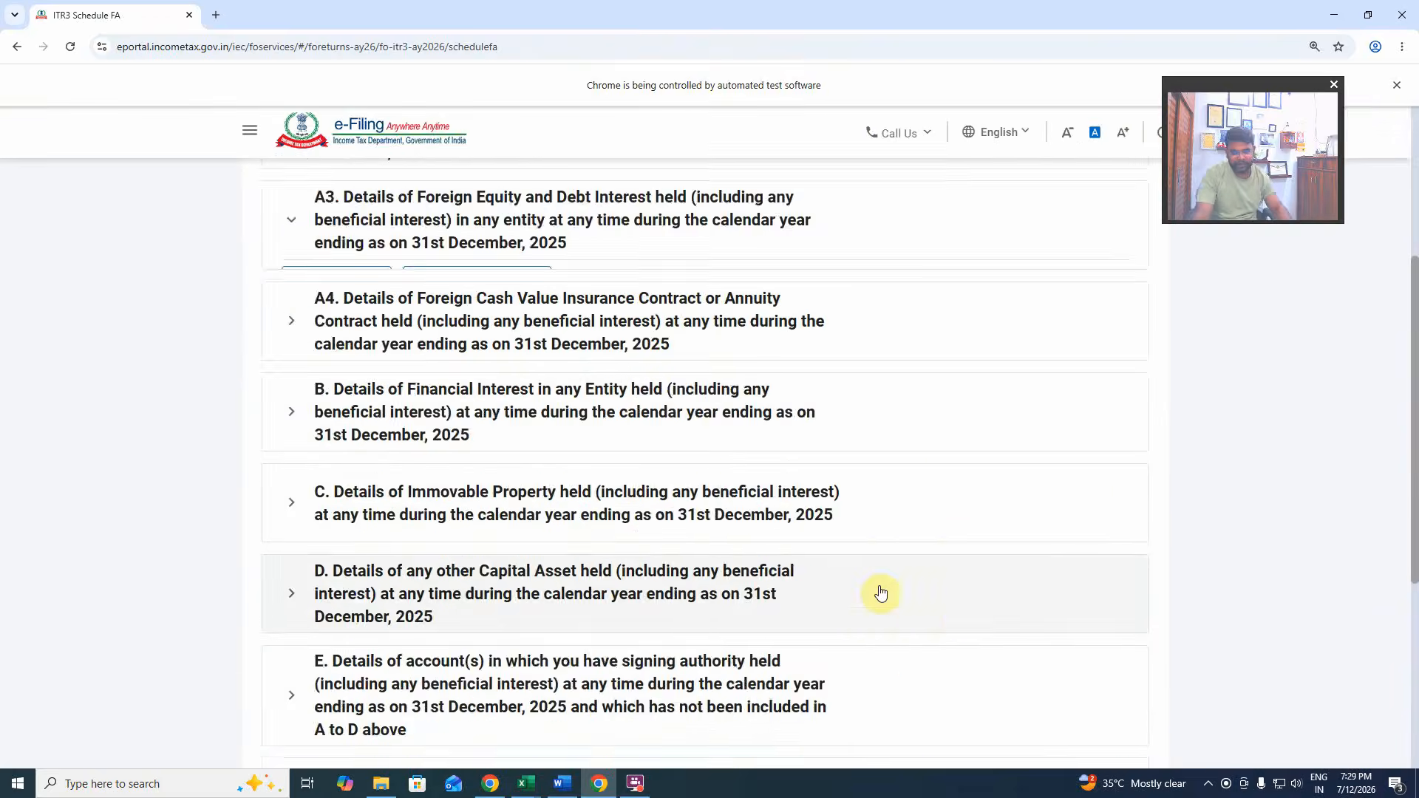
Confirm Schedule FA and find the remaining unconfirmed schedules in the return summary.
scroll(880, 591, "down", 7)
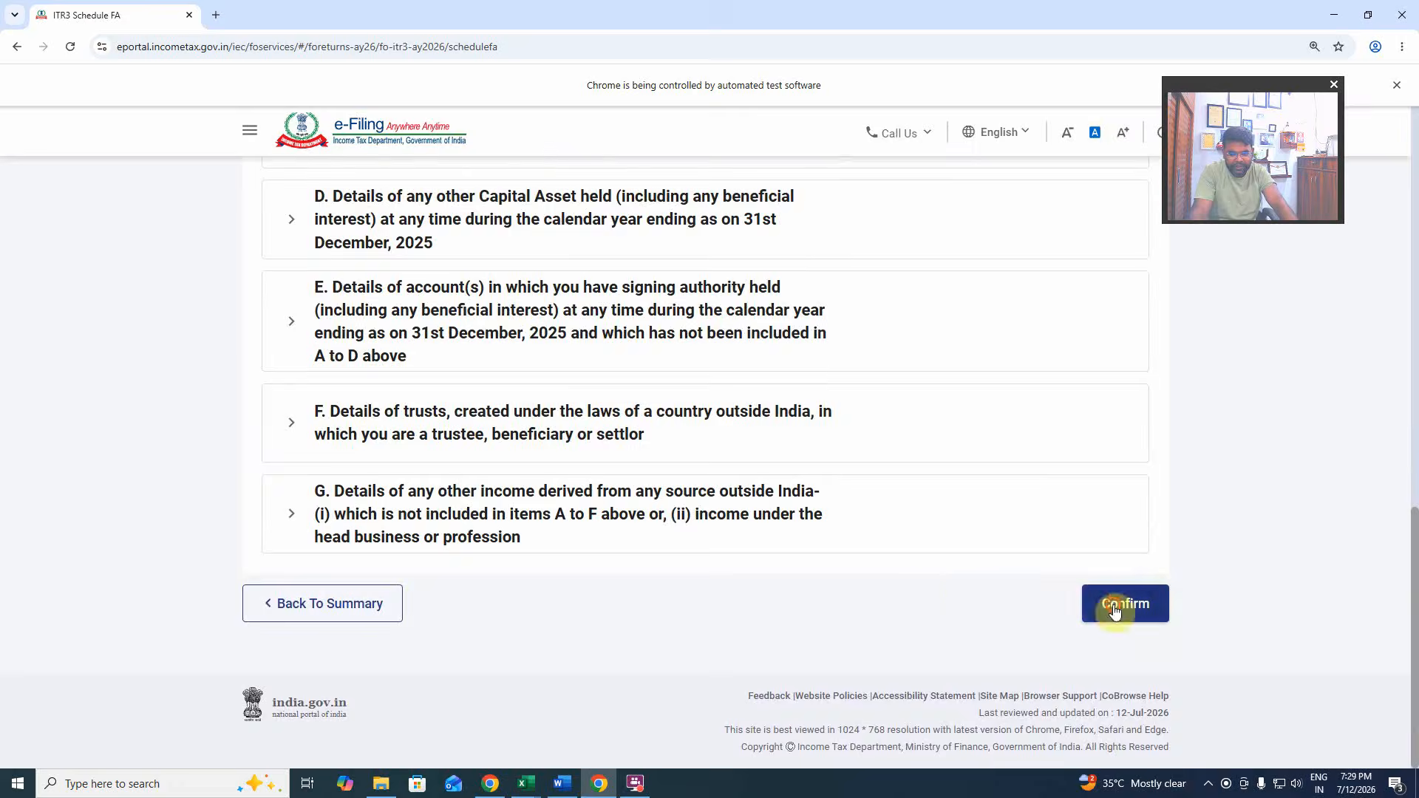
left_click(1115, 611)
scroll(713, 595, "down", 10)
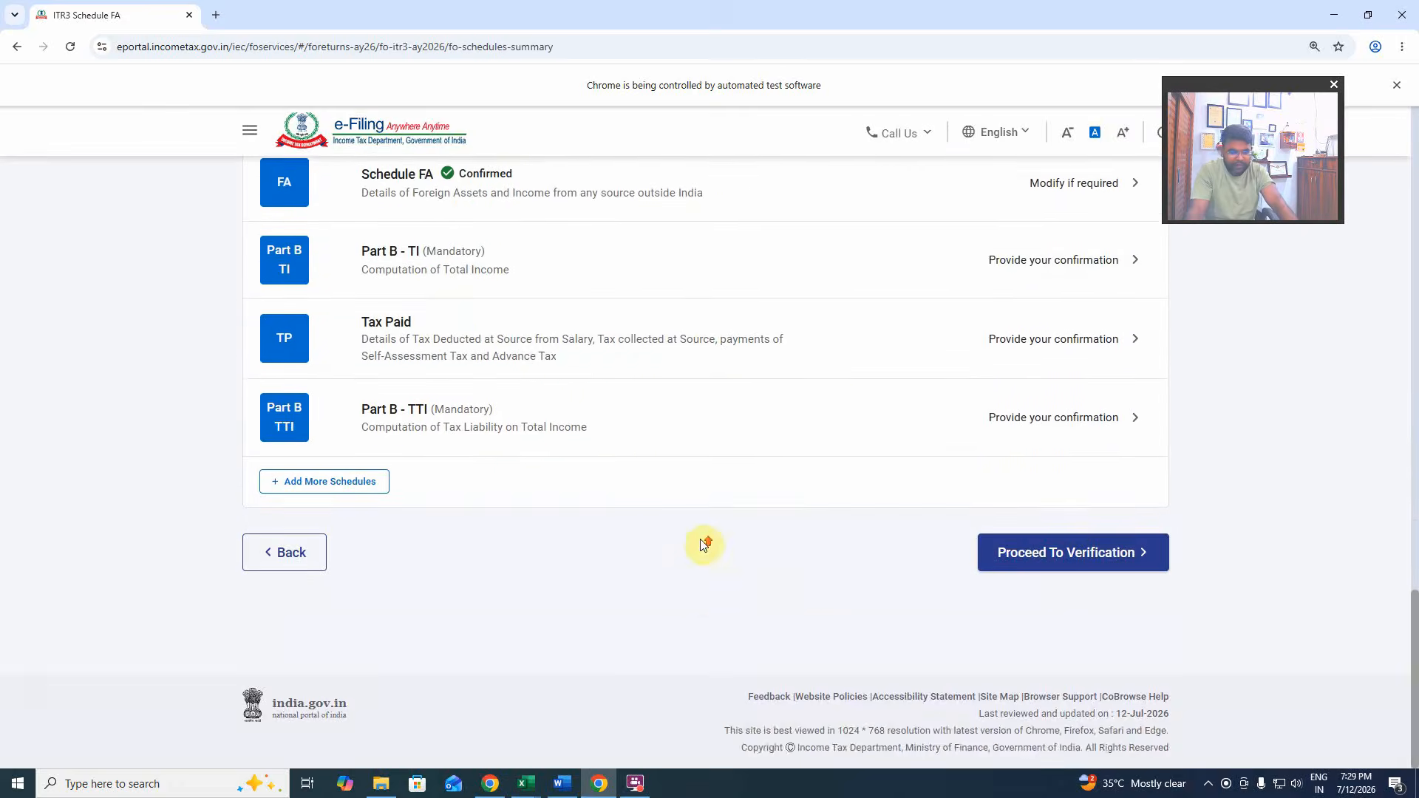
Open Part B - TI, review the total income computation from salaries through aggregate income, and confirm it.
scroll(703, 544, "up", 2)
left_click(973, 406)
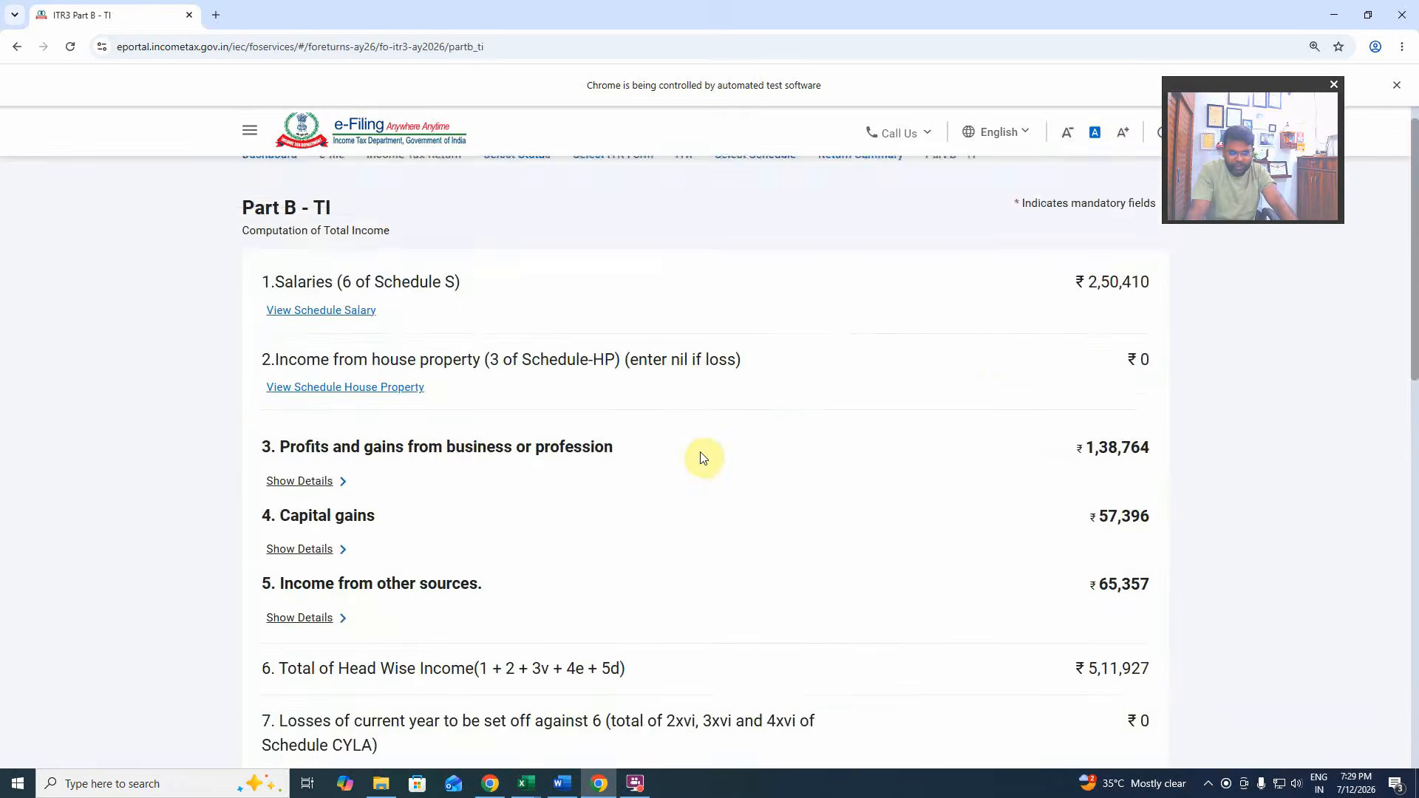
scroll(703, 458, "up", 1)
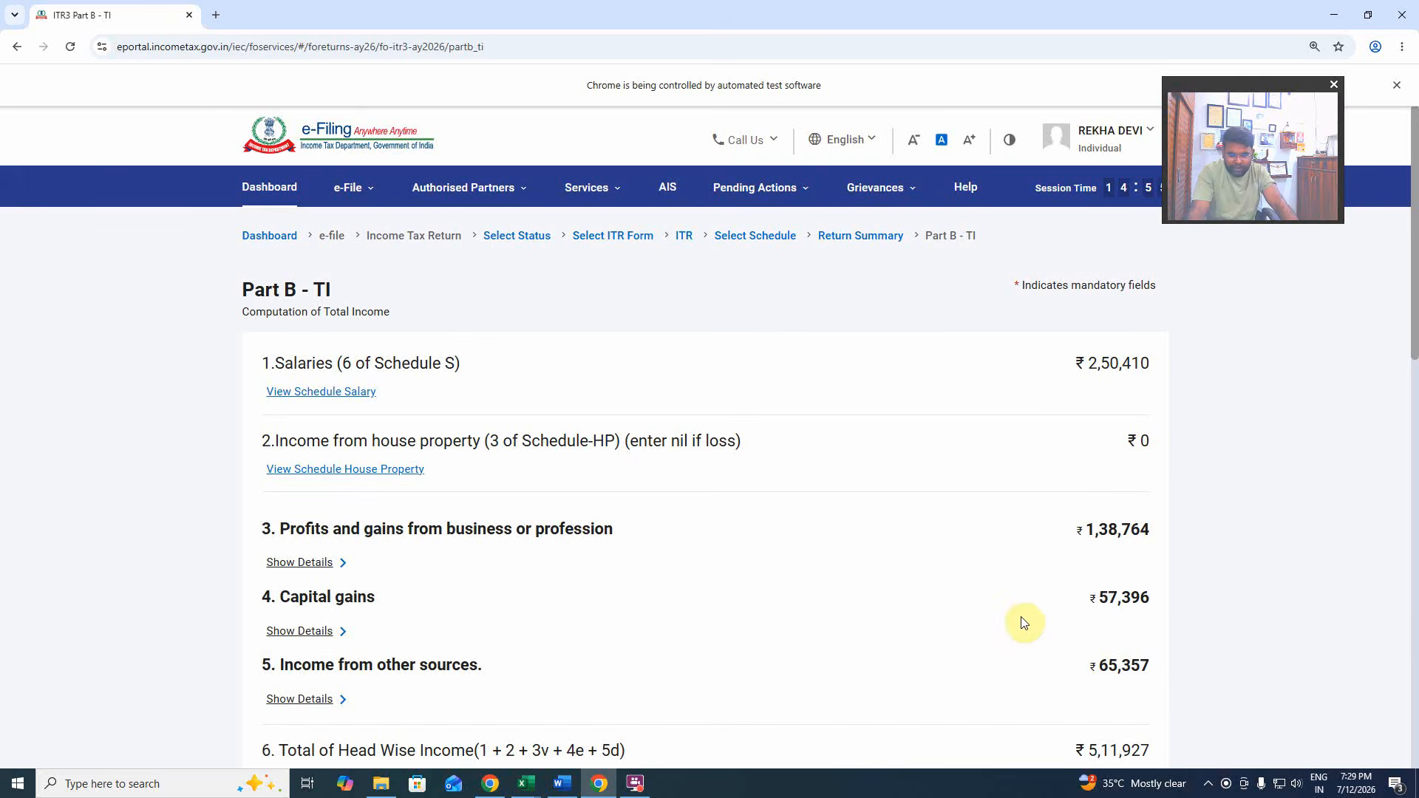
scroll(1197, 681, "down", 2)
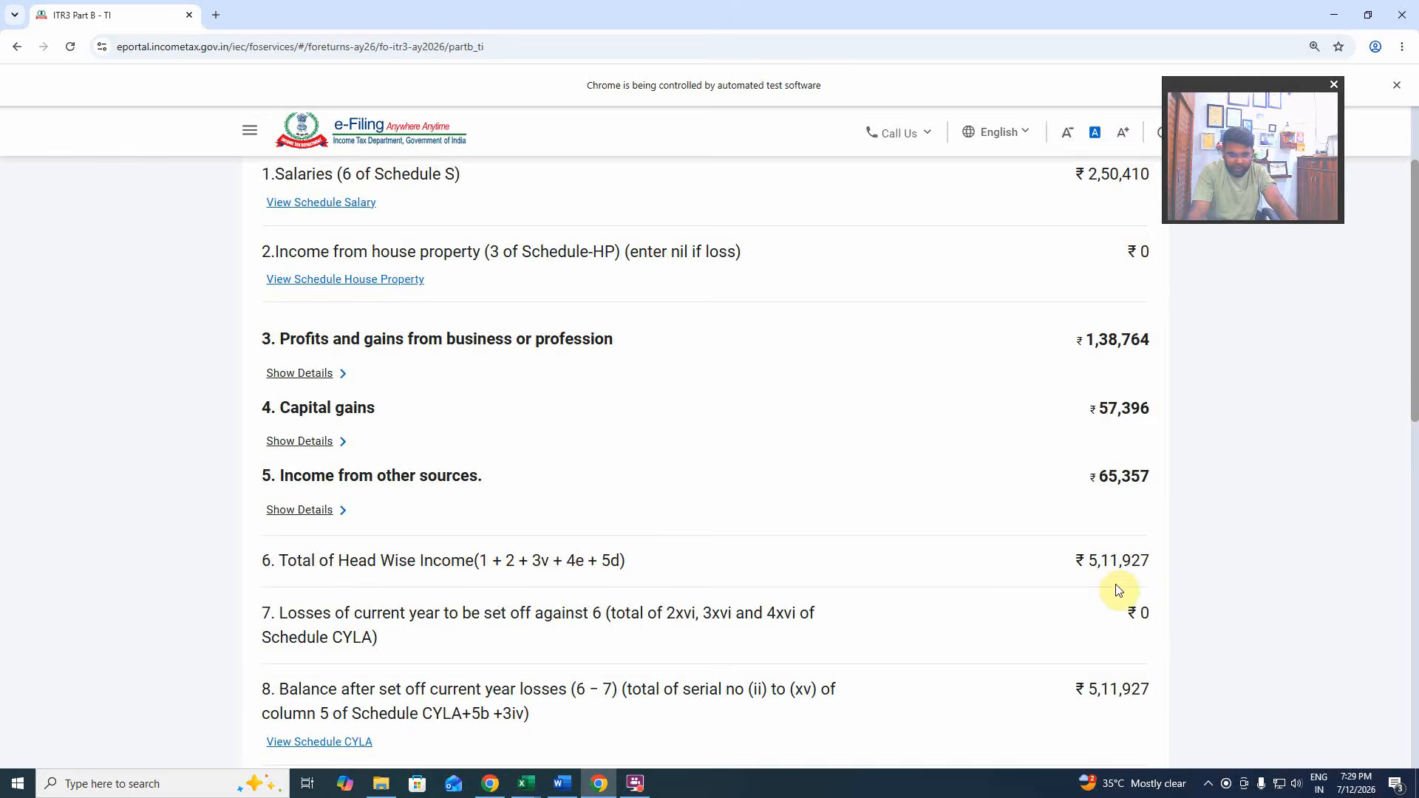
scroll(980, 626, "down", 4)
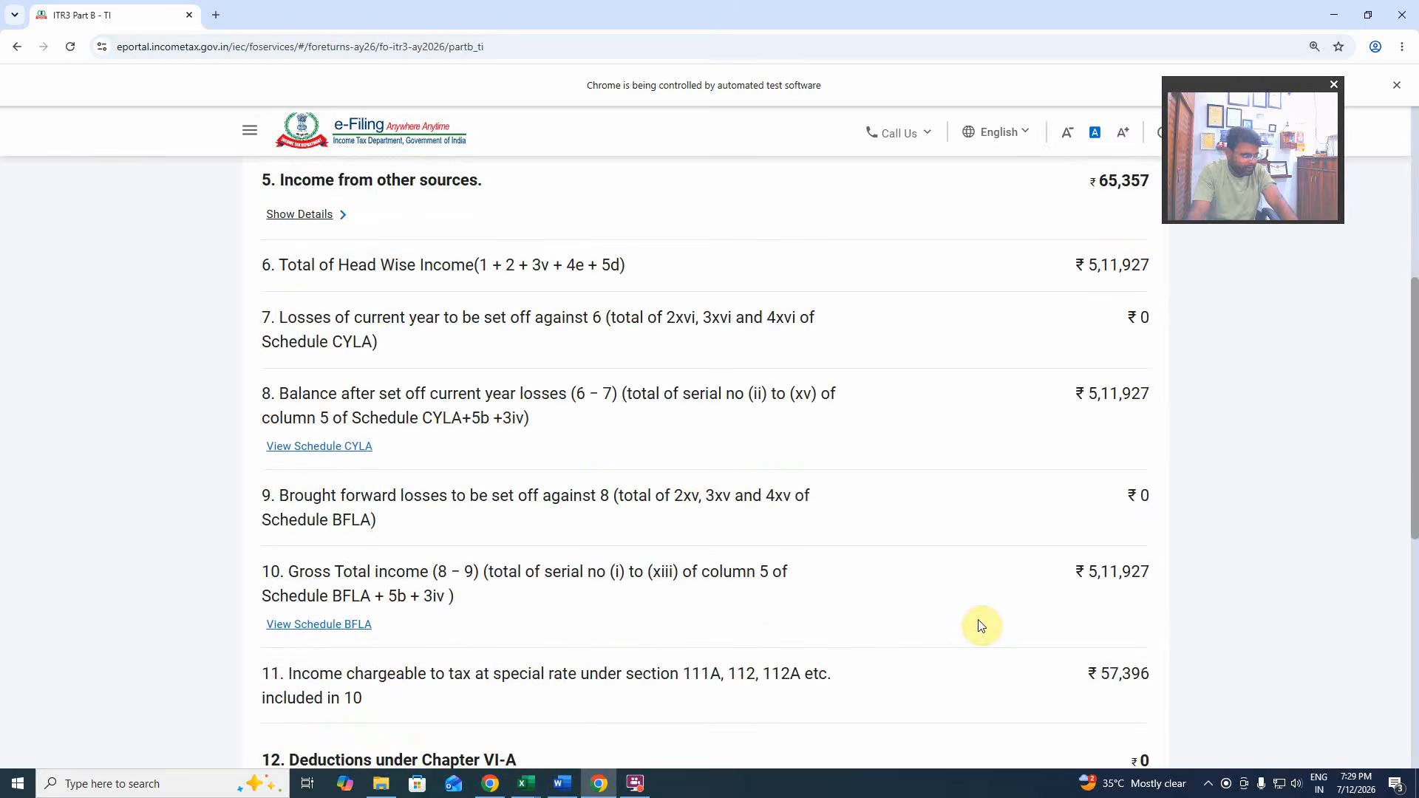
scroll(980, 626, "down", 5)
scroll(980, 626, "down", 2)
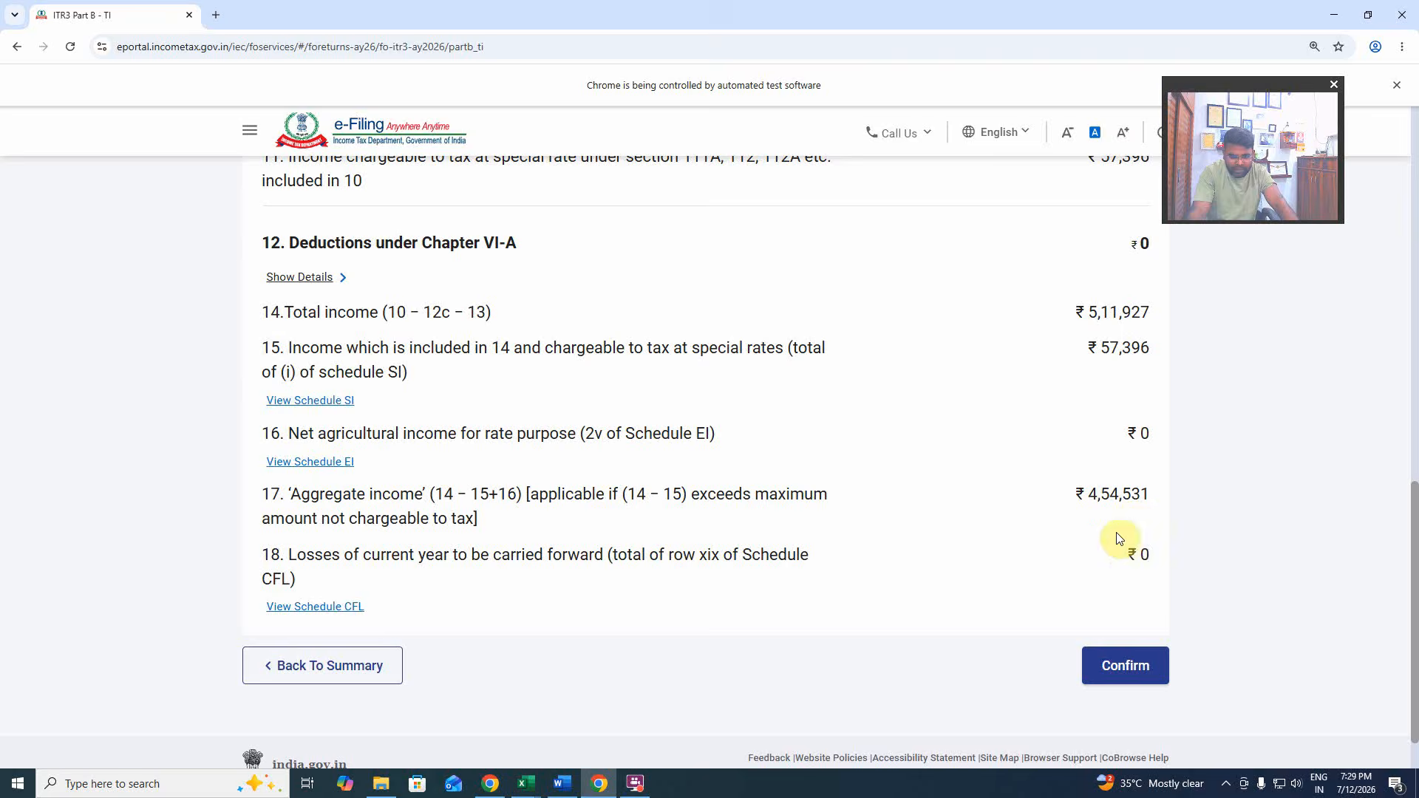
left_click(1147, 646)
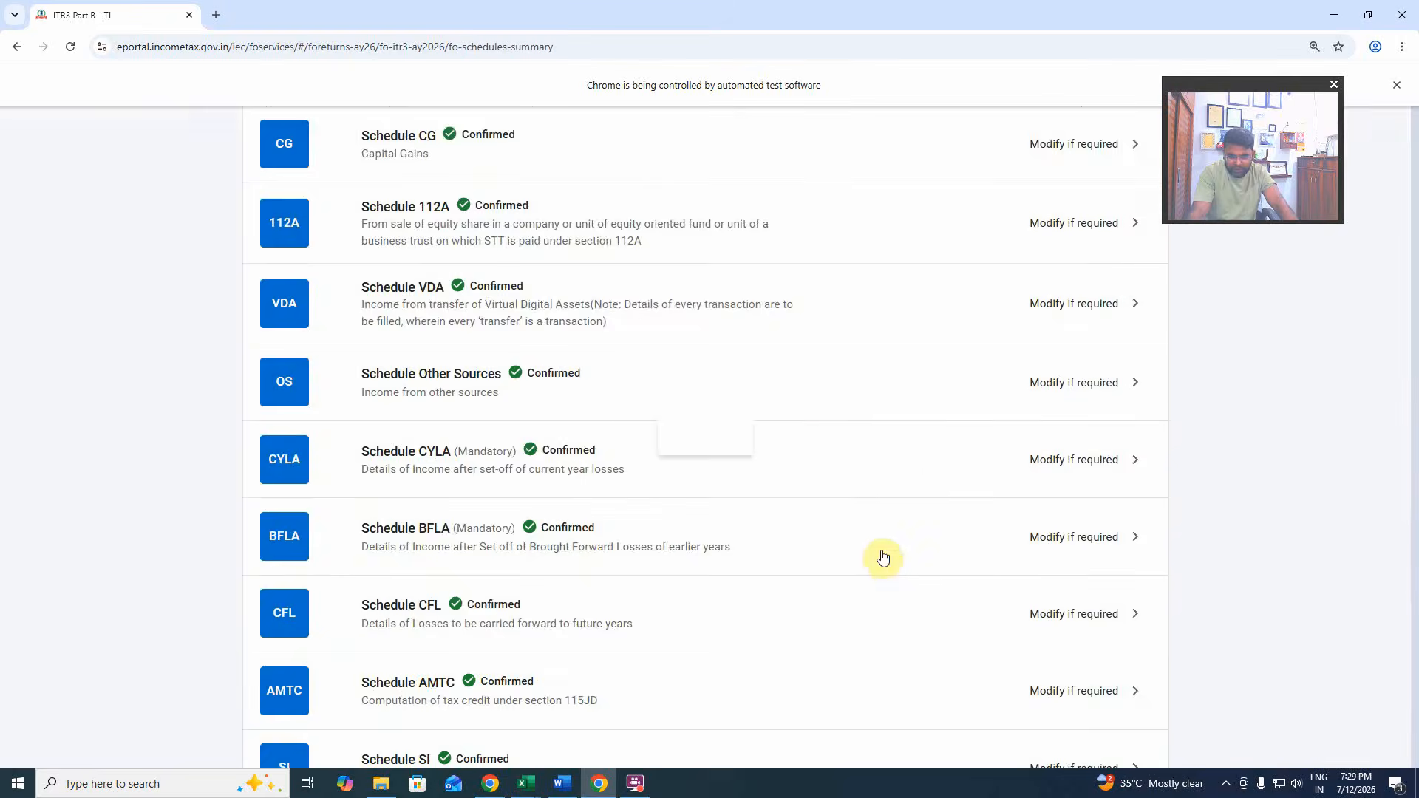
Open the Tax Paid schedule from the return summary, check the TDS 1 and TDS 2 sections for entries, and confirm it.
scroll(884, 558, "down", 10)
scroll(813, 492, "up", 1)
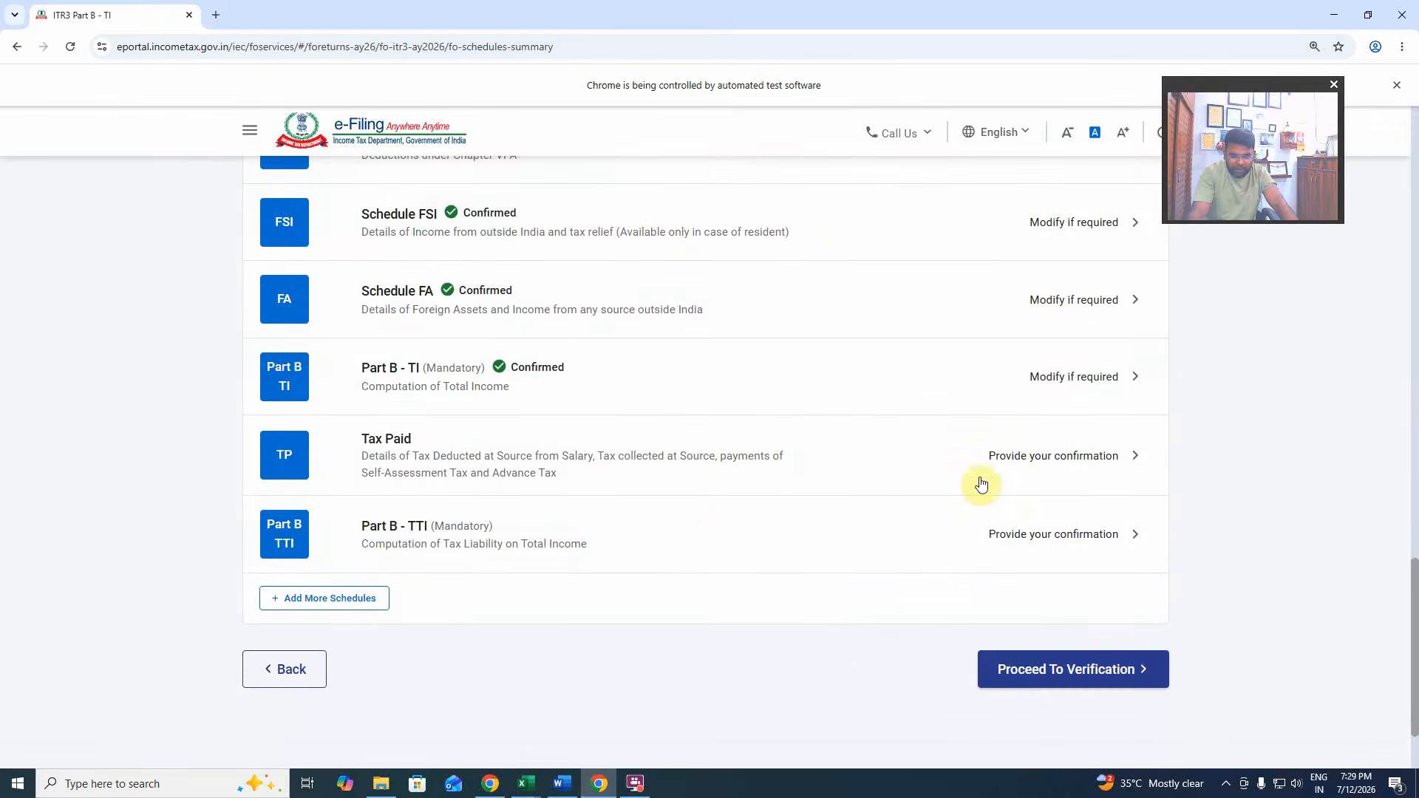
left_click(1046, 460)
left_click(828, 362)
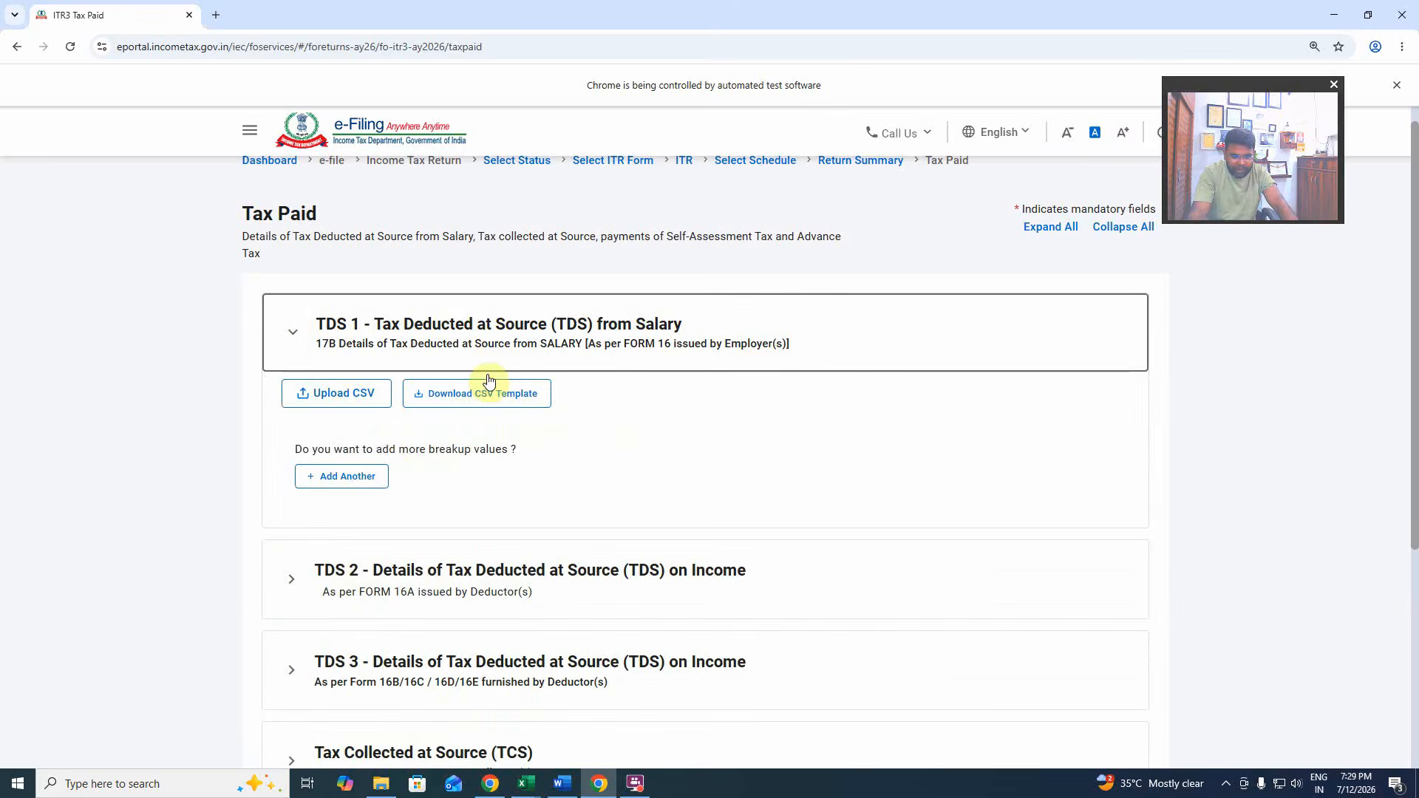
left_click(706, 578)
scroll(627, 491, "down", 4)
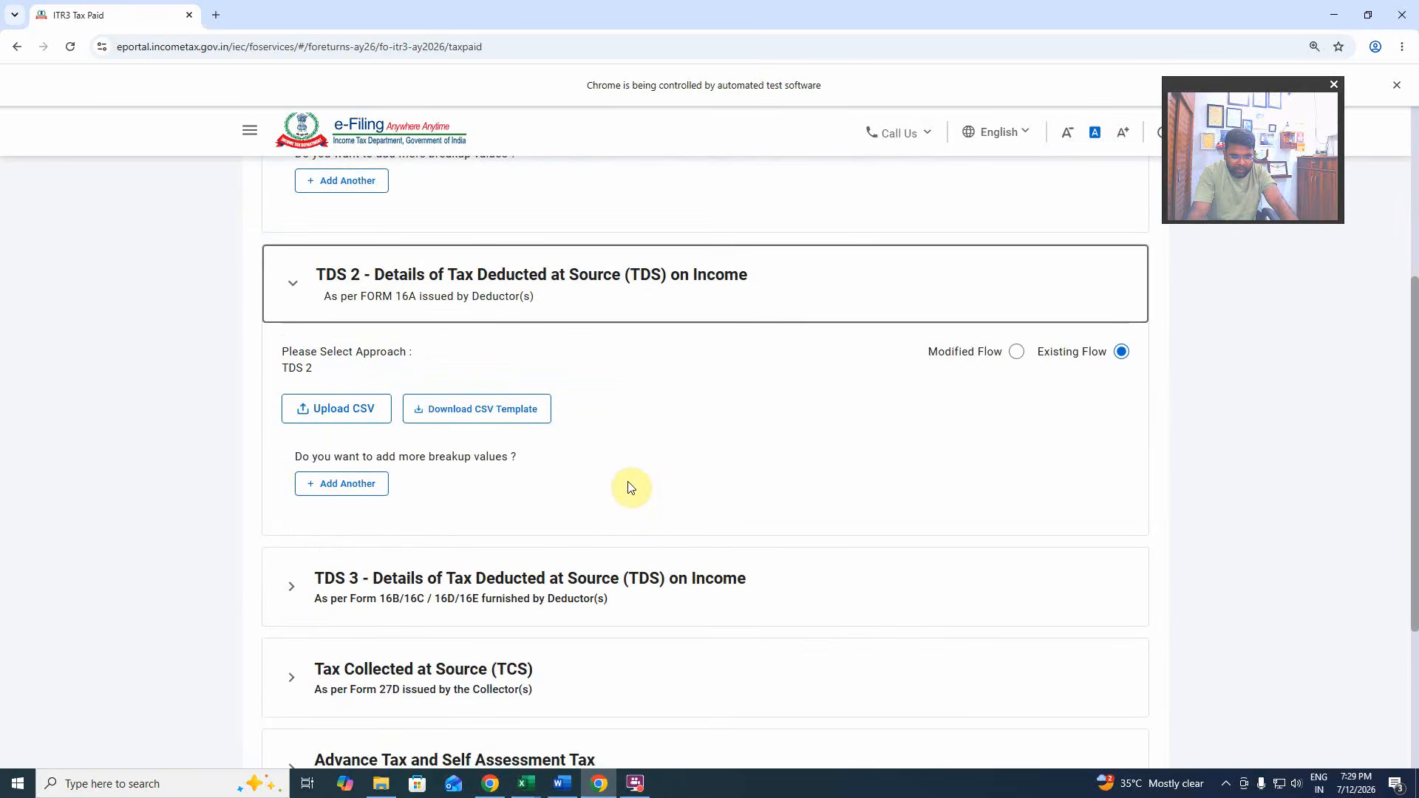
scroll(632, 486, "up", 3)
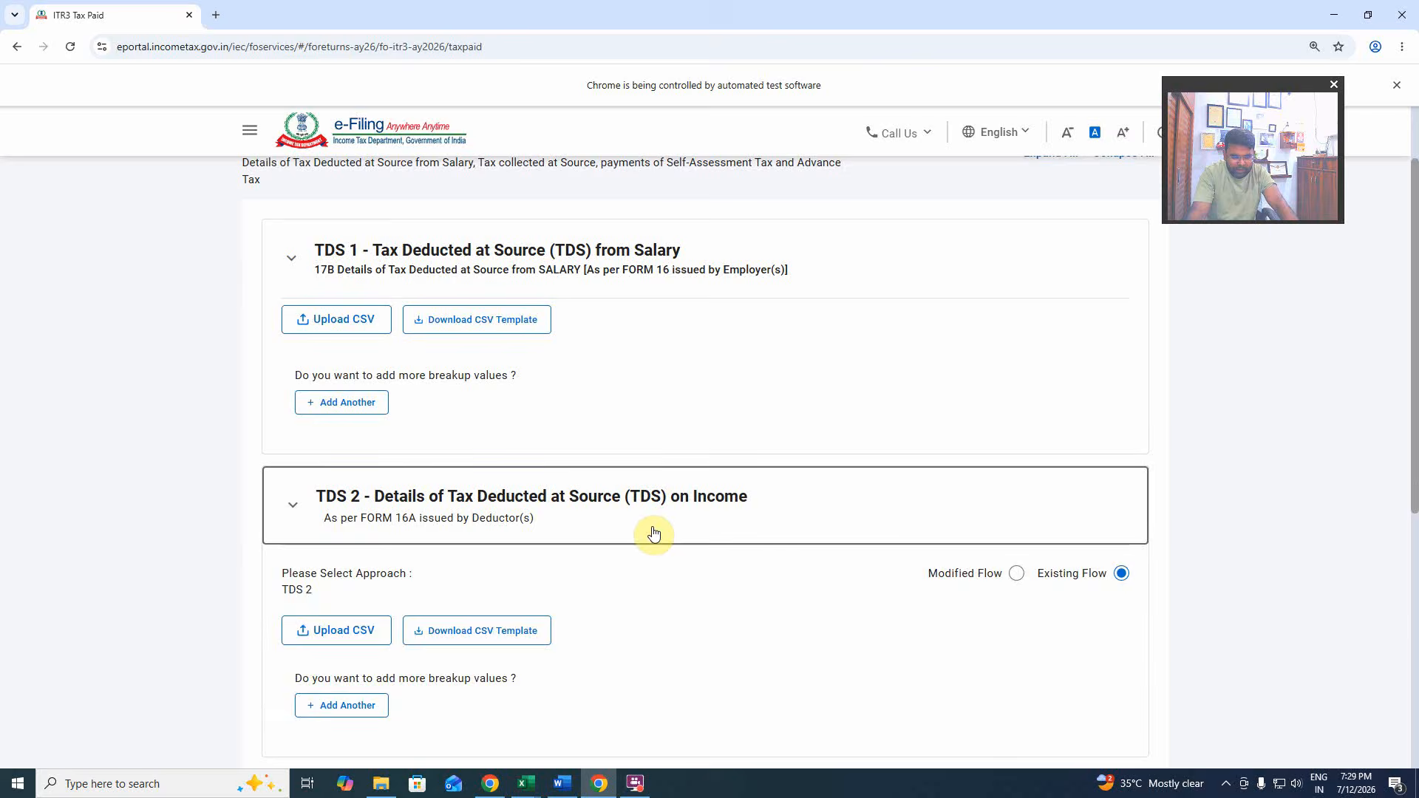
left_click(654, 532)
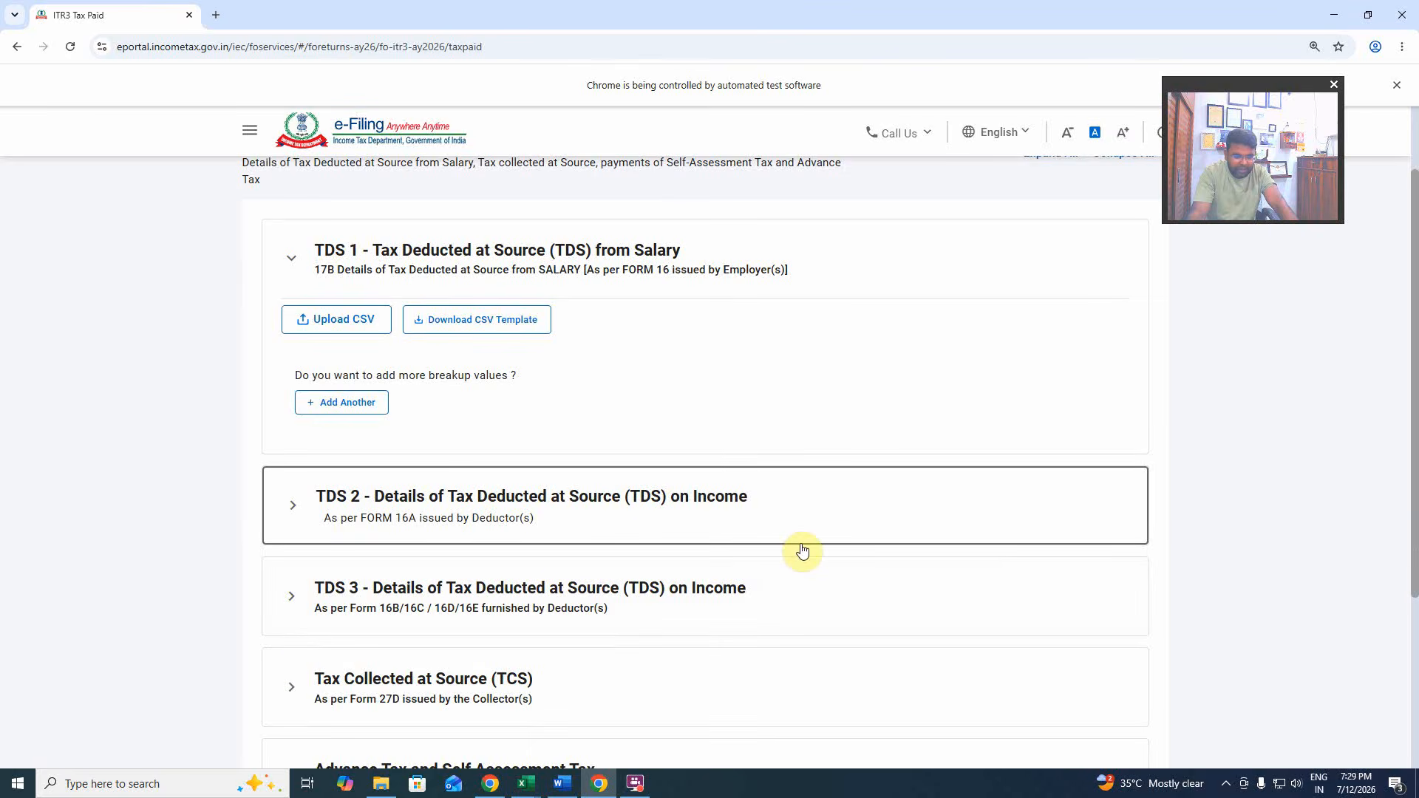
scroll(850, 547, "down", 3)
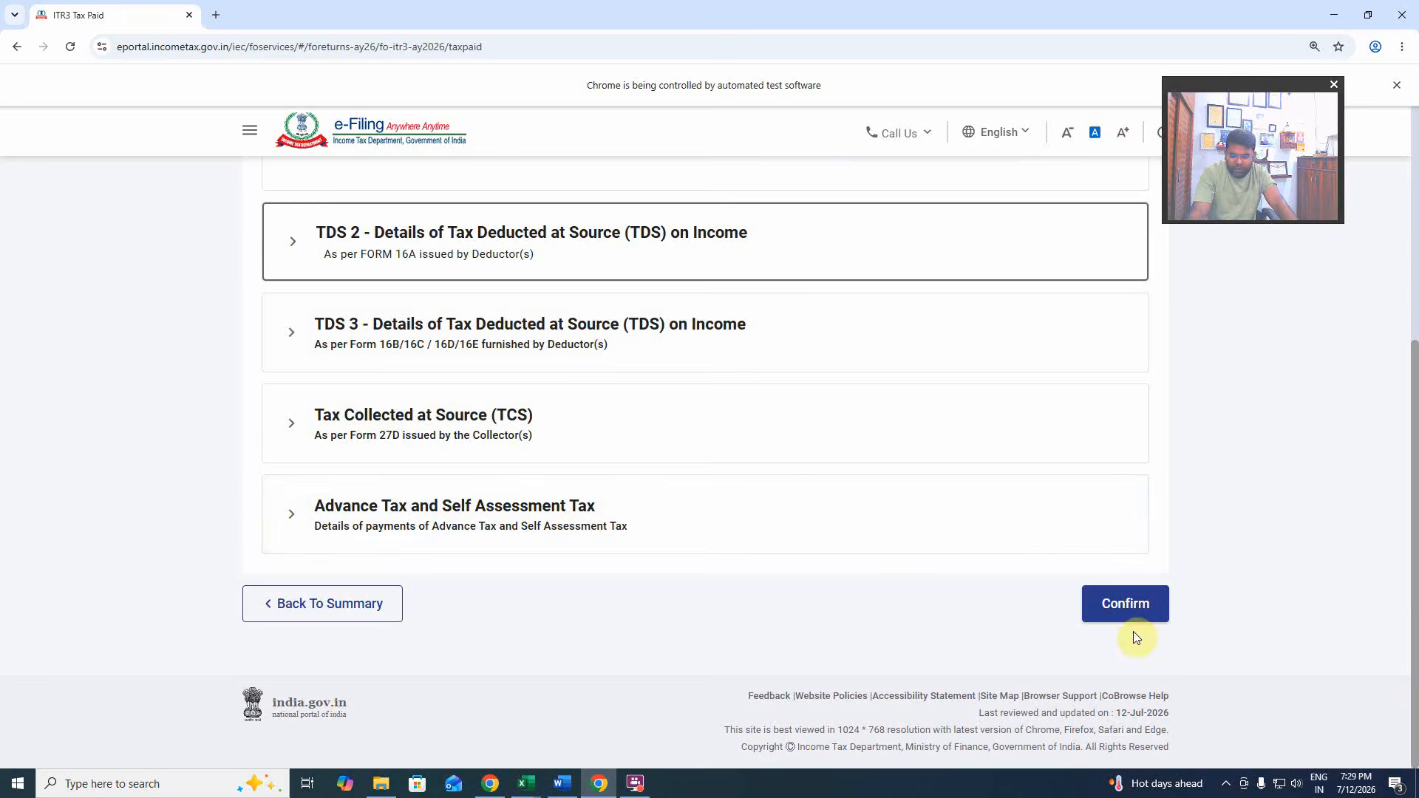
left_click(1101, 613)
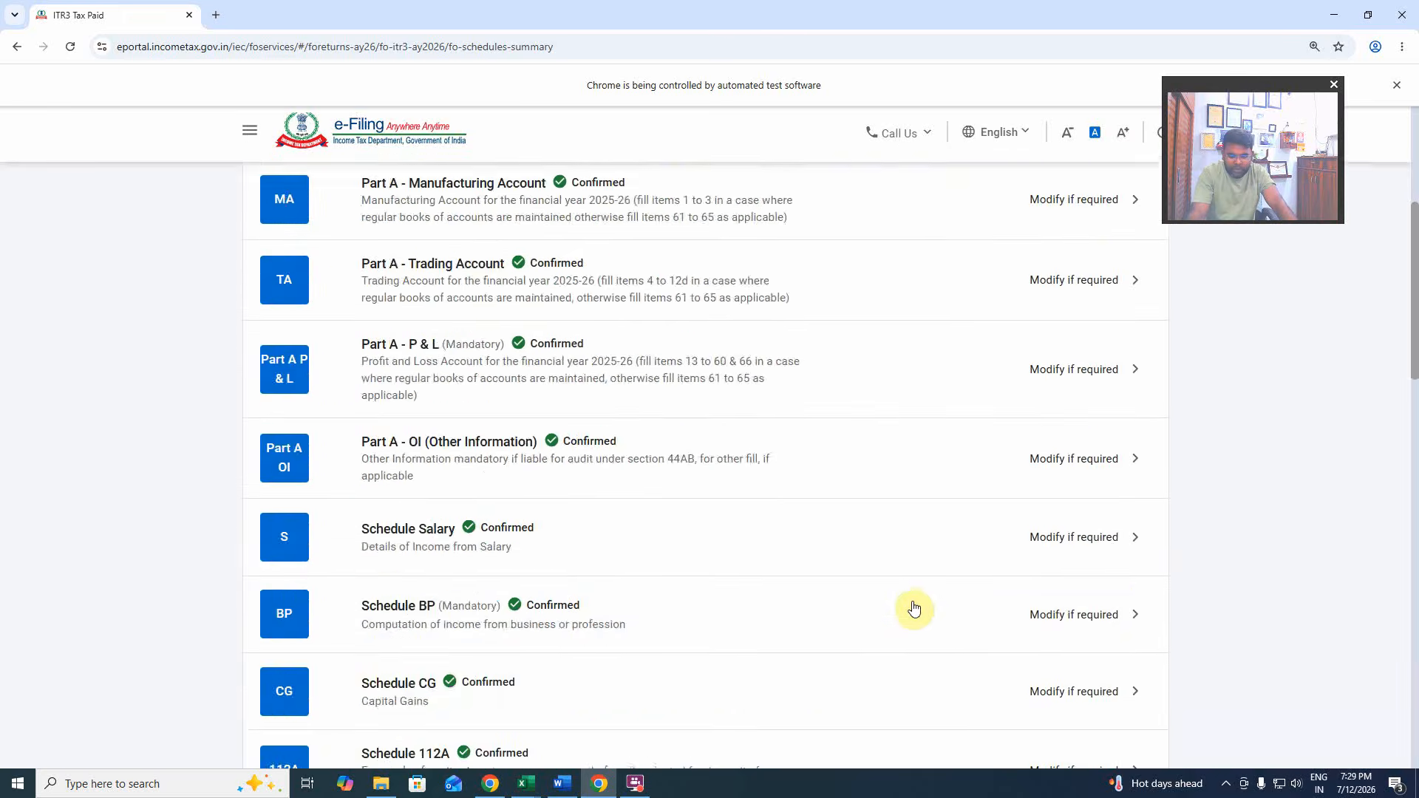
Open Part B - TTI, look over the tax liability computation, and confirm it.
scroll(904, 603, "down", 20)
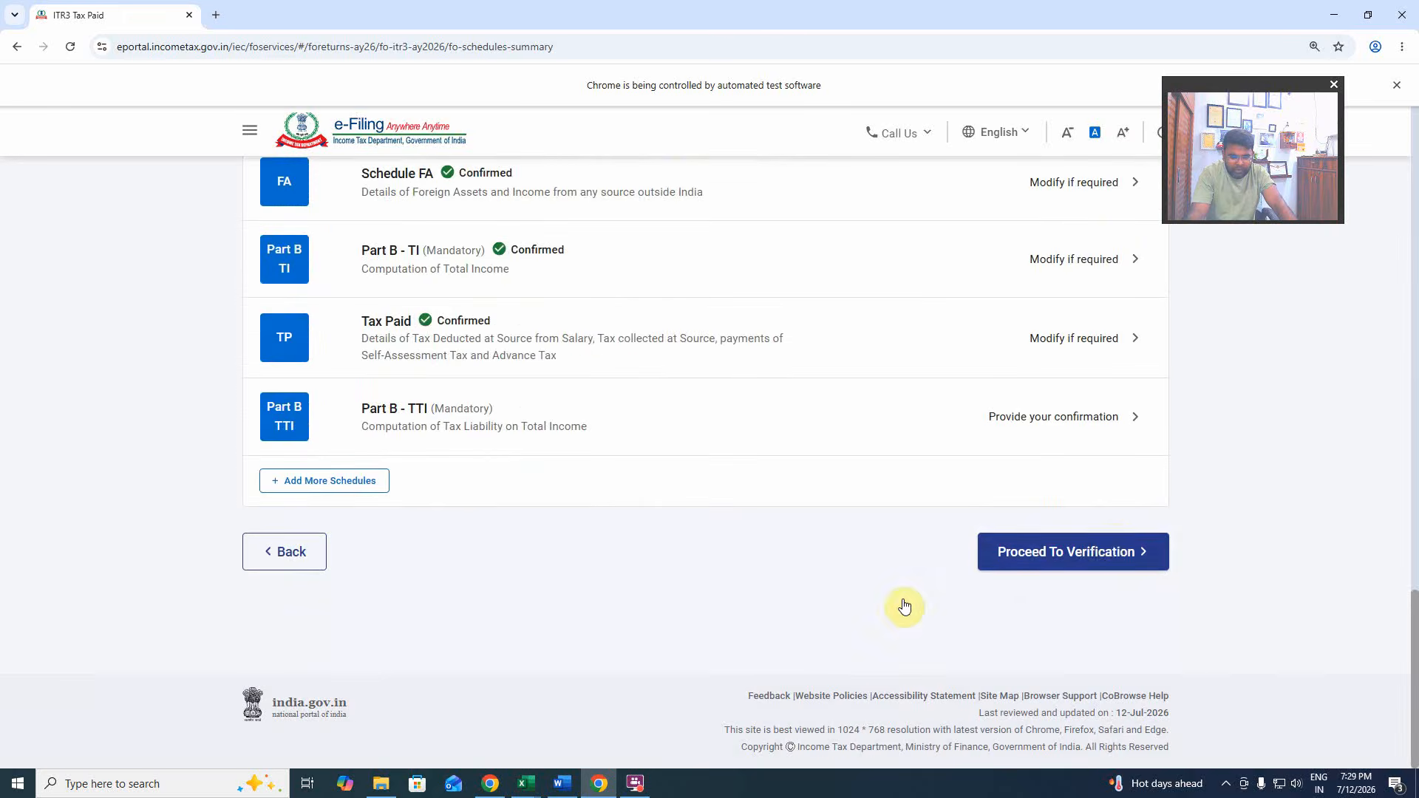
left_click(1026, 438)
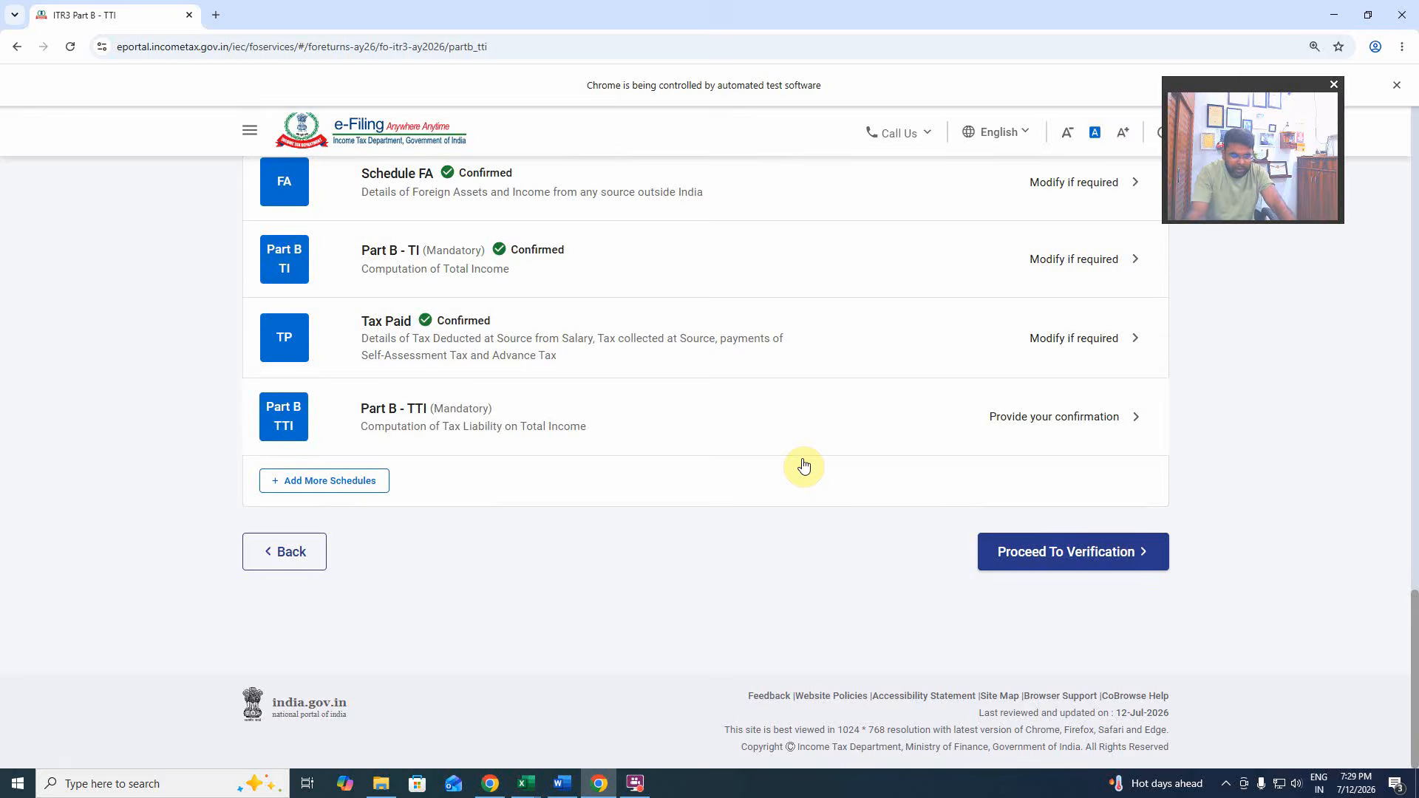
left_click(1038, 422)
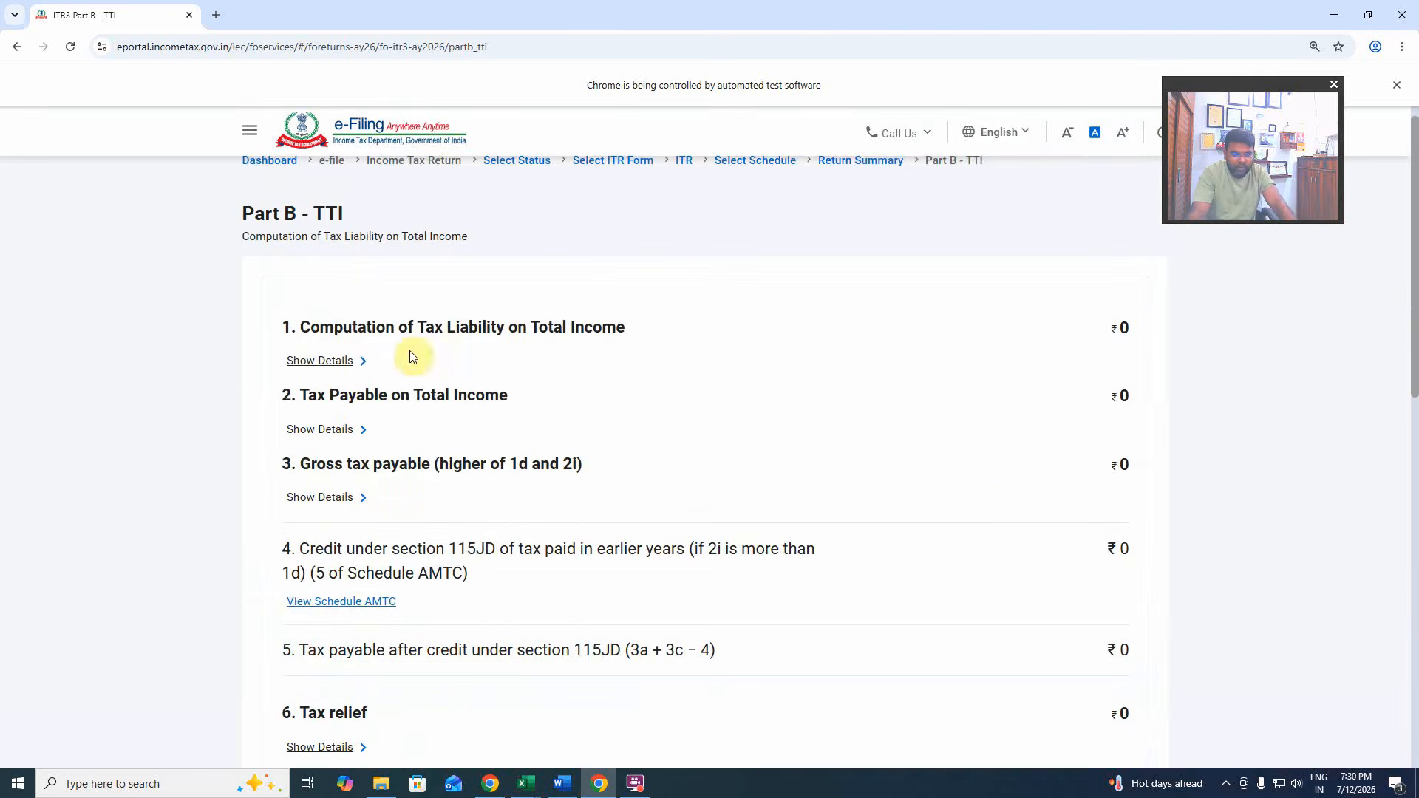
scroll(1044, 572, "down", 15)
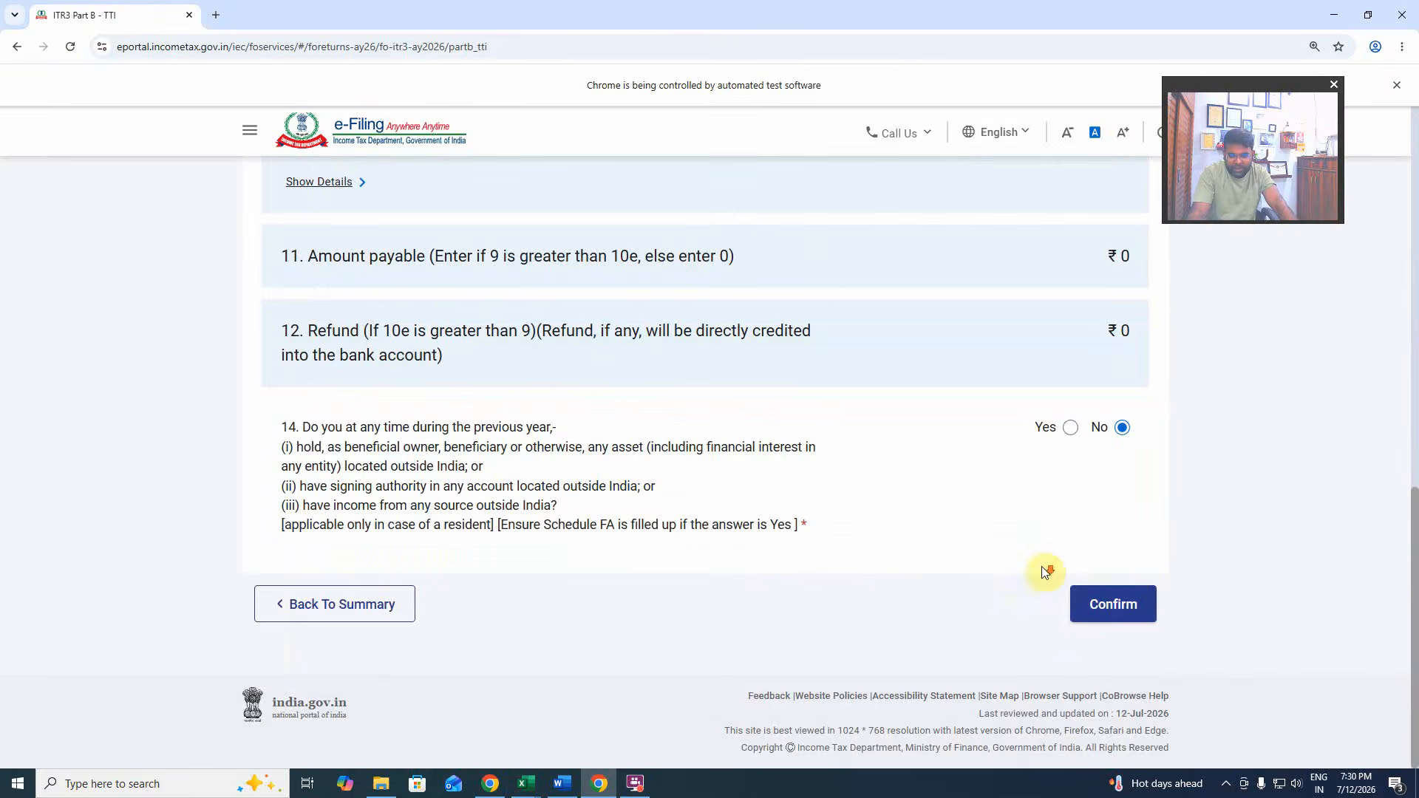
left_click(1133, 603)
Proceed to verification, accept the declaration, fill in the place of signing, and send the return for validation.
scroll(979, 582, "down", 10)
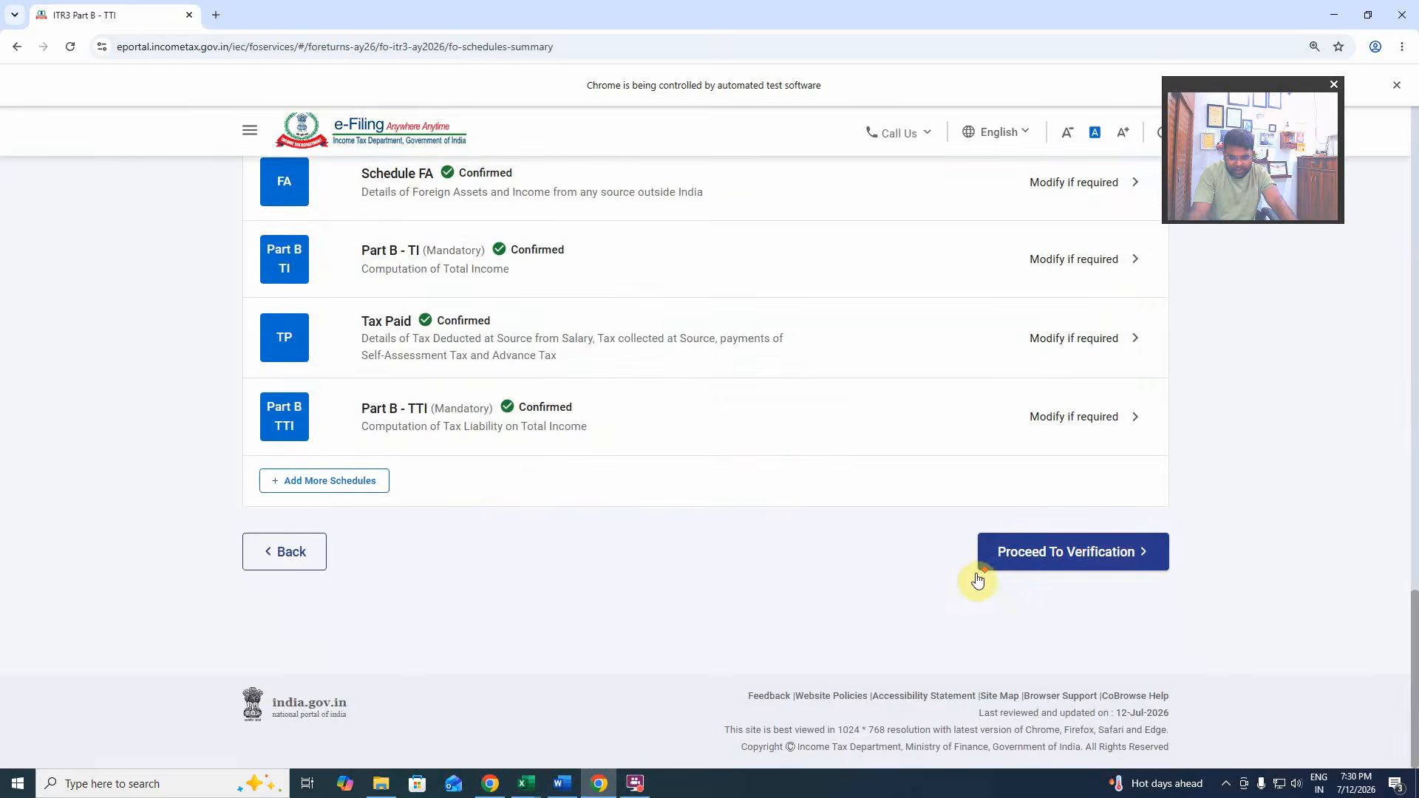
left_click(1076, 553)
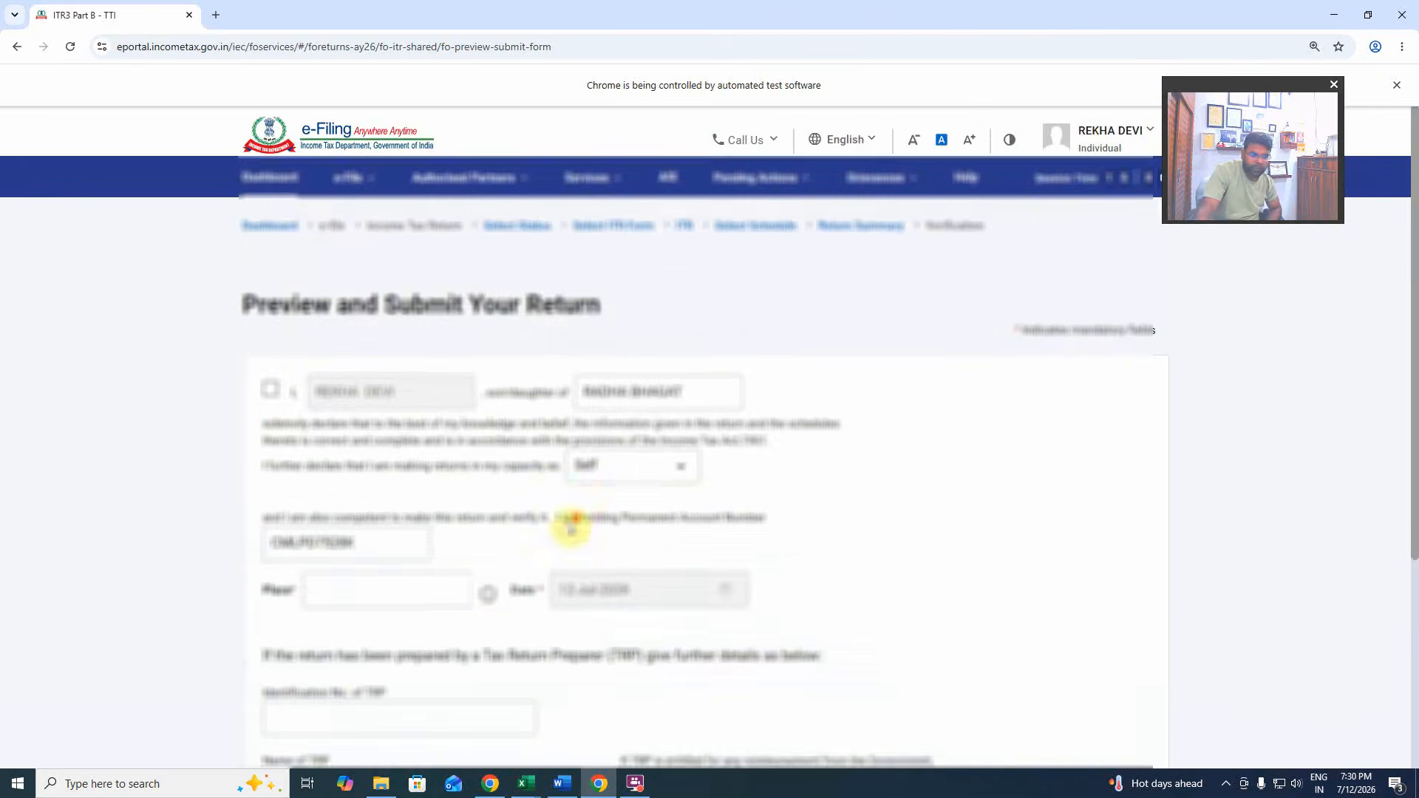
left_click(271, 400)
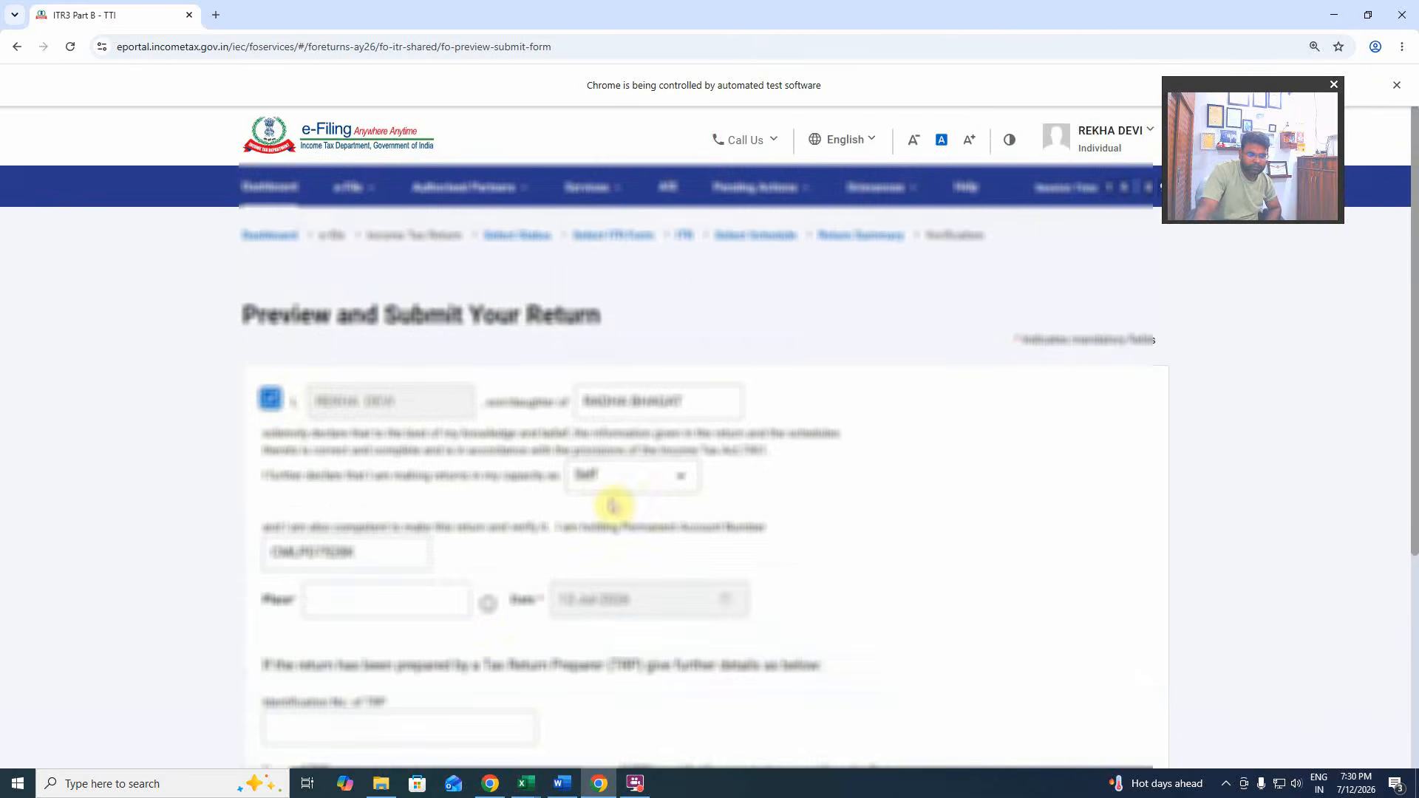
scroll(392, 519, "down", 4)
left_click(366, 335)
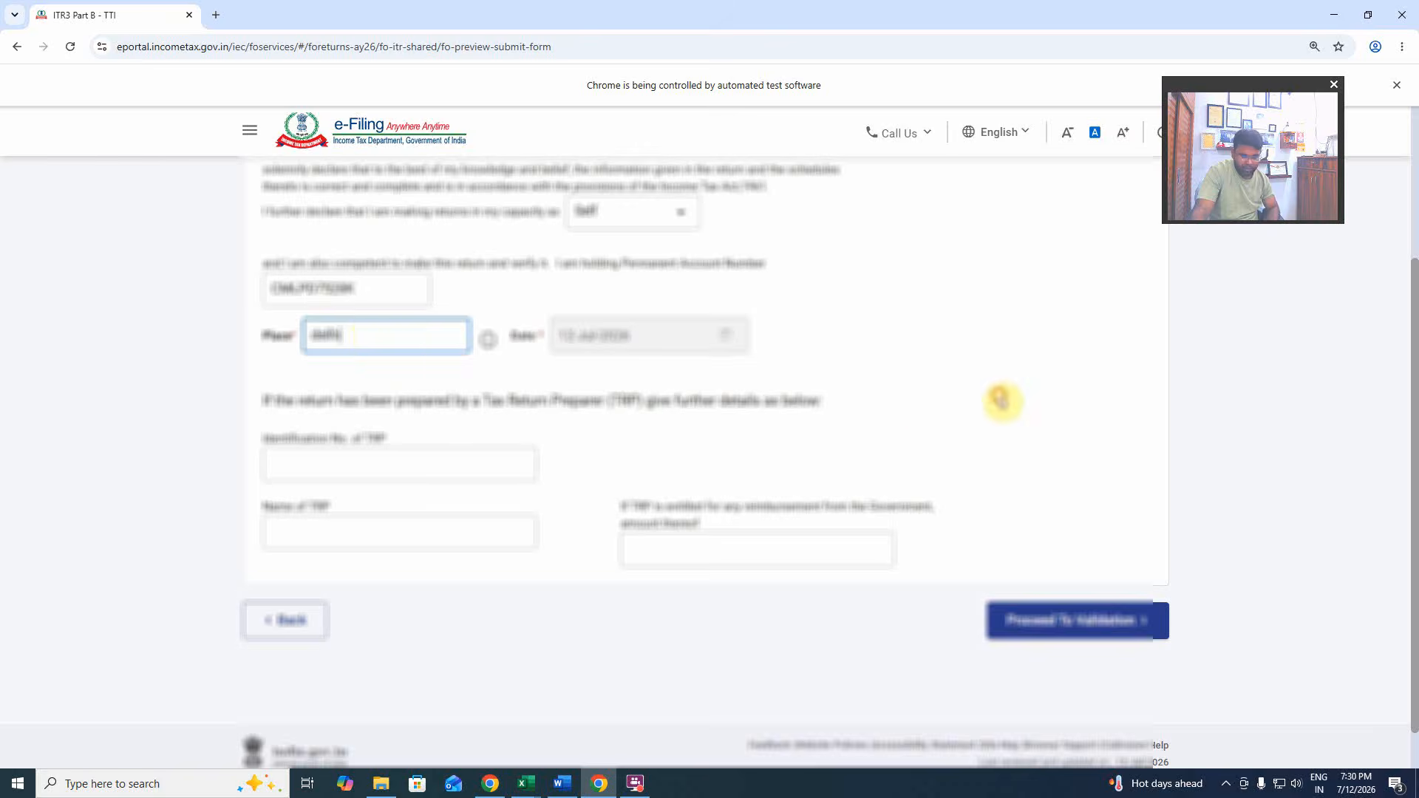
left_click(1035, 617)
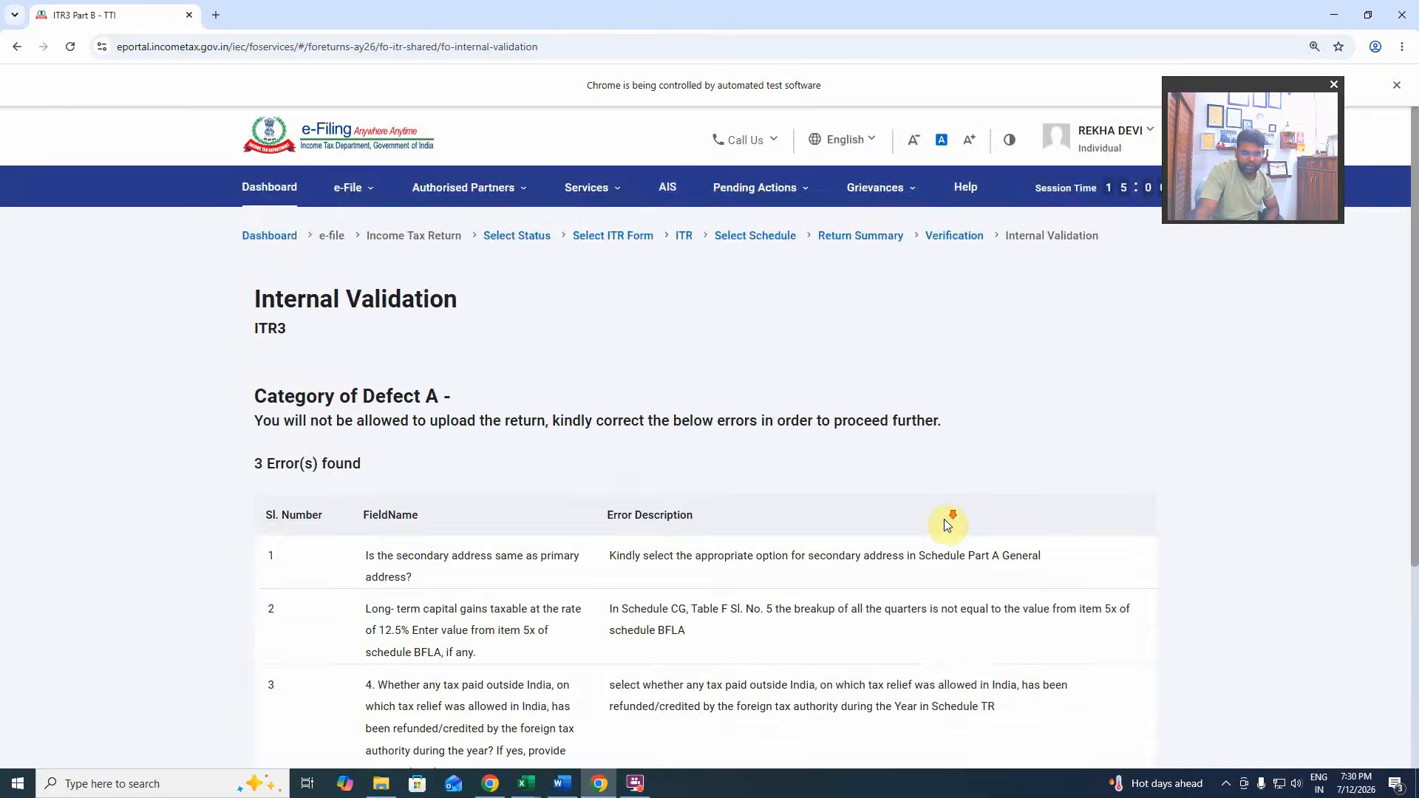
Read through the Category A errors listed by the internal validation.
scroll(946, 523, "down", 4)
scroll(946, 523, "up", 3)
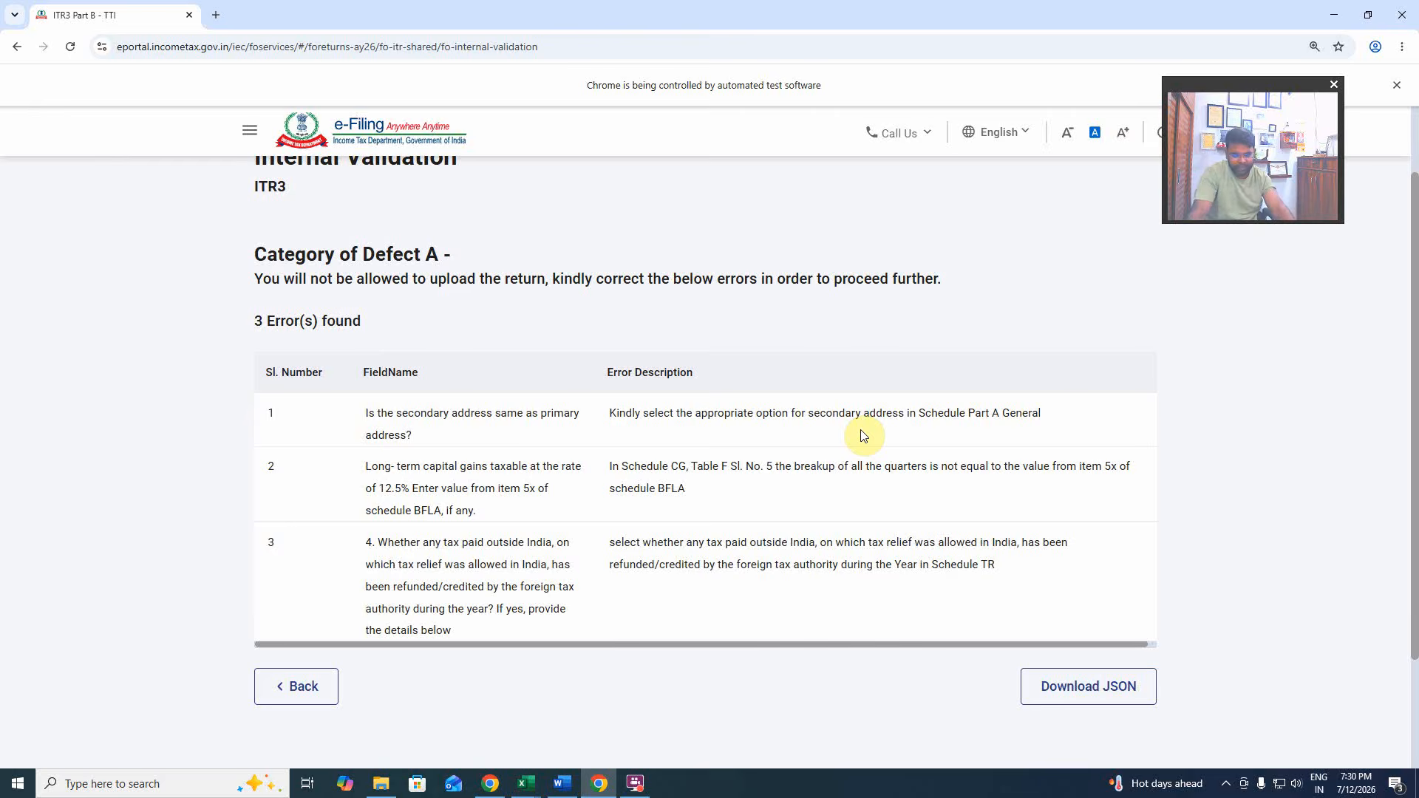
scroll(688, 570, "down", 5)
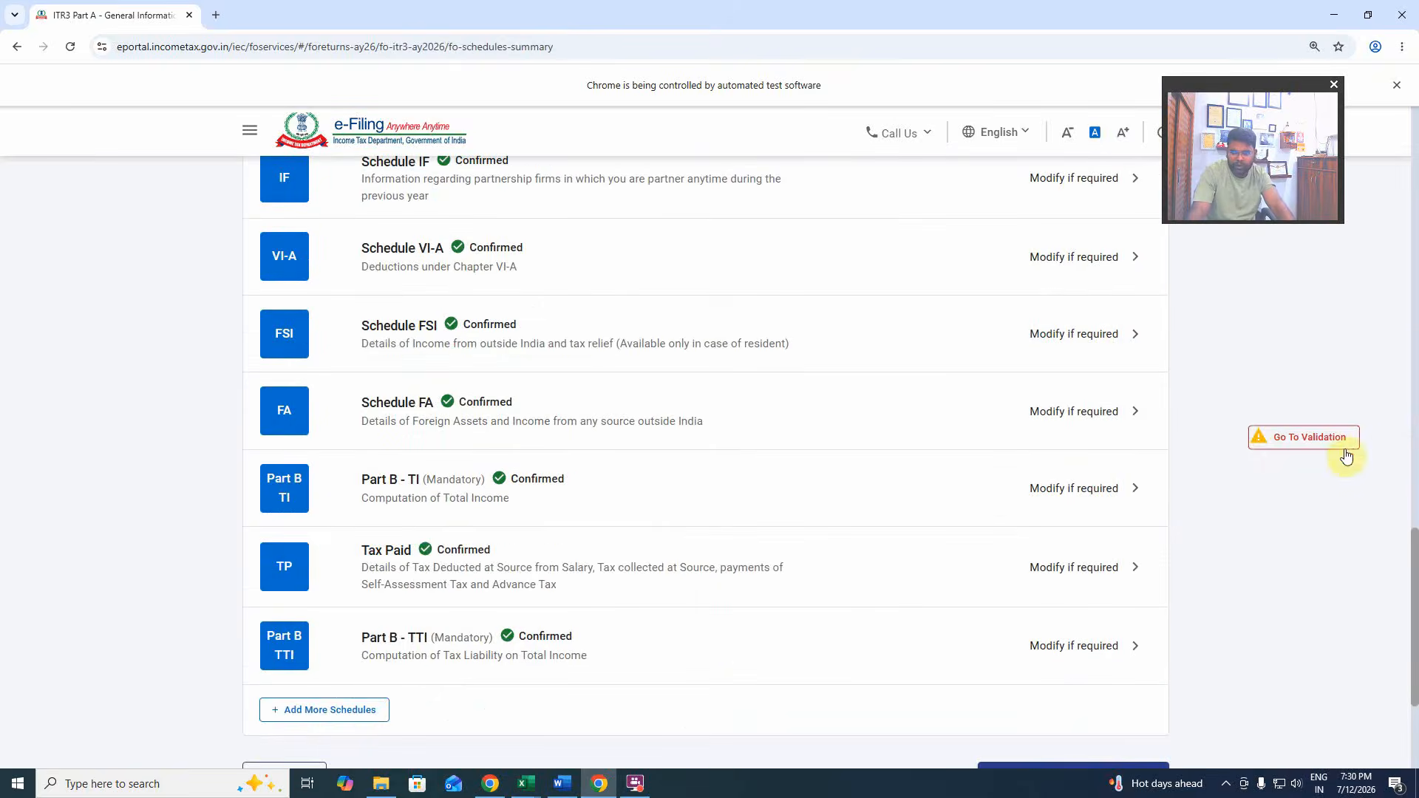
Return to the validation results, open the 12.5% long-term capital gains error, and check the capital gains income in Schedule CG.
left_click(1340, 445)
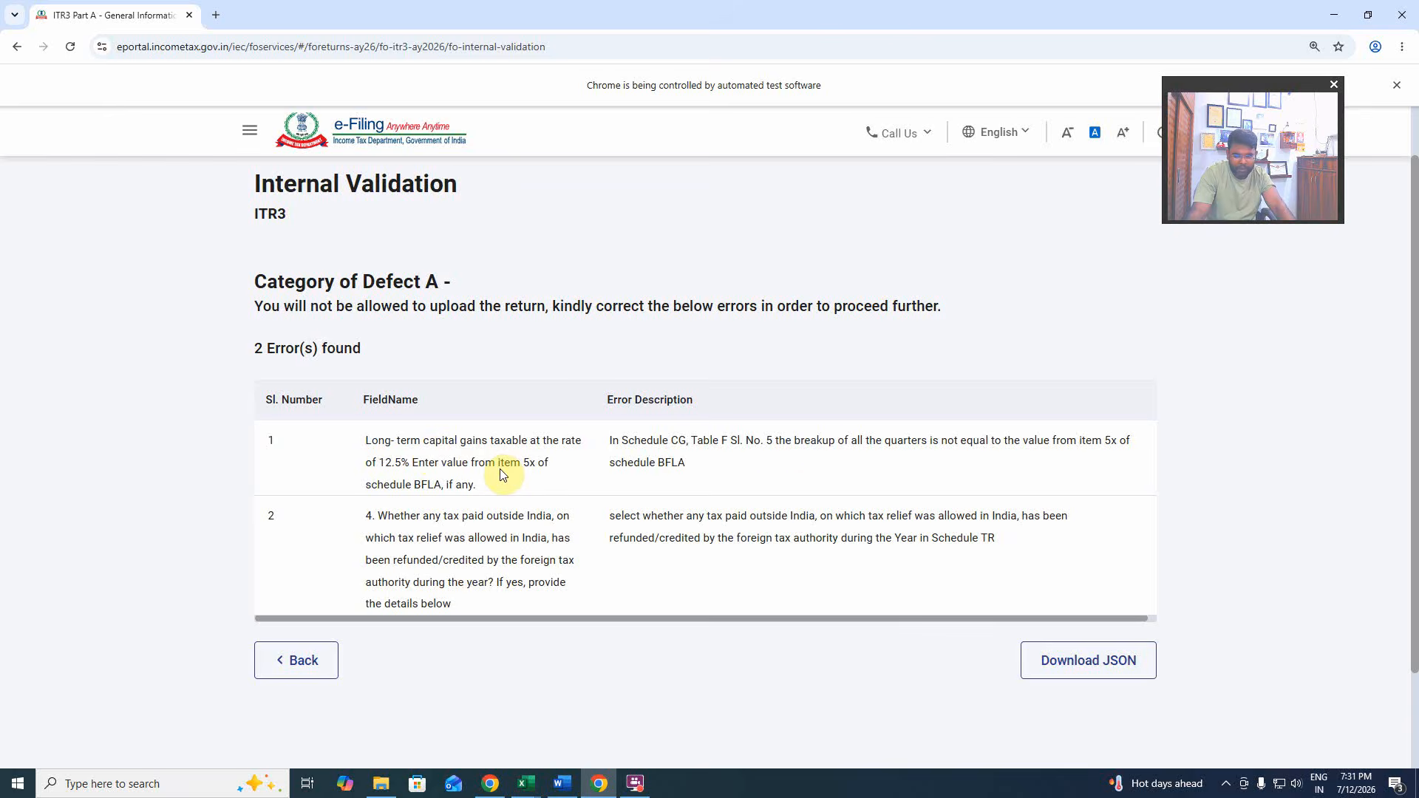
left_click(779, 476)
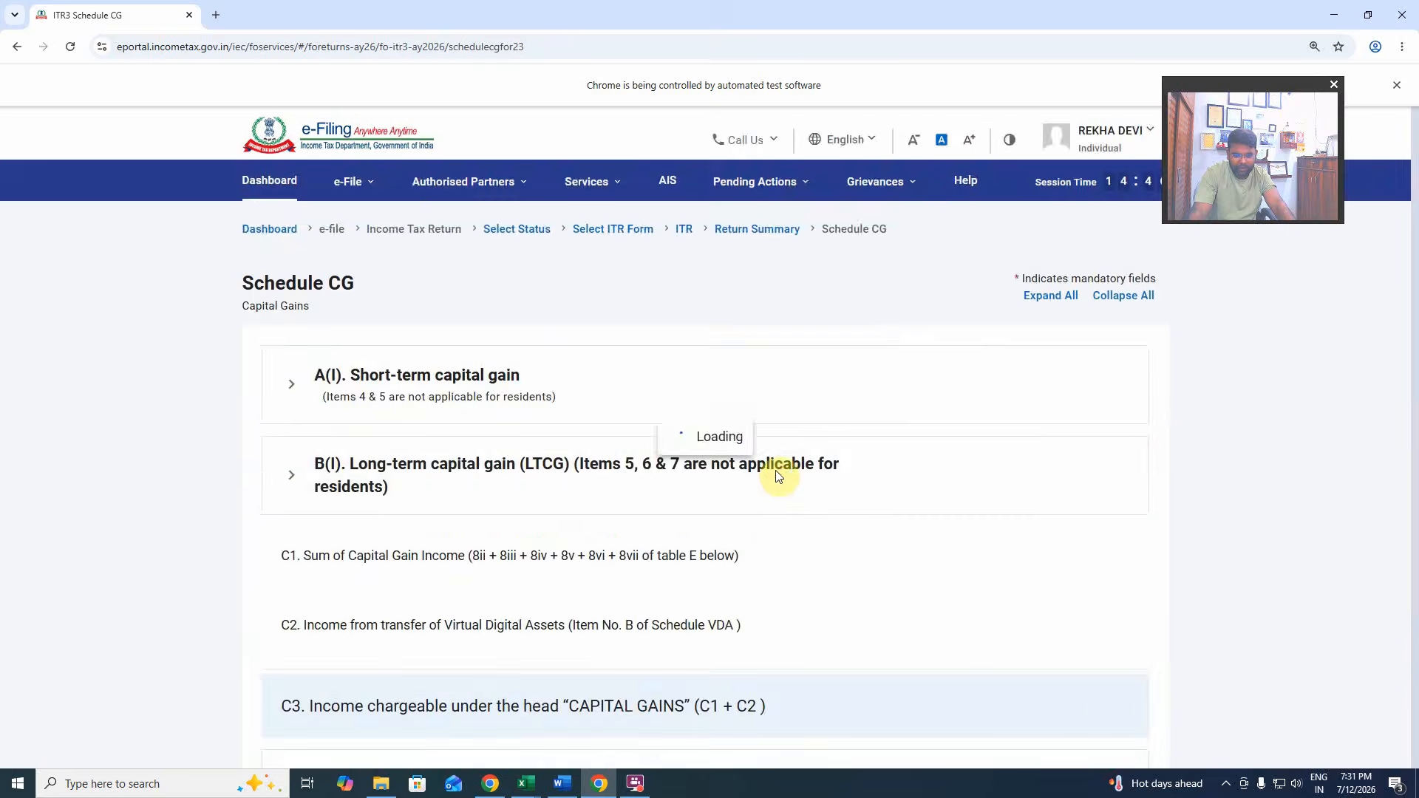
scroll(779, 476, "down", 2)
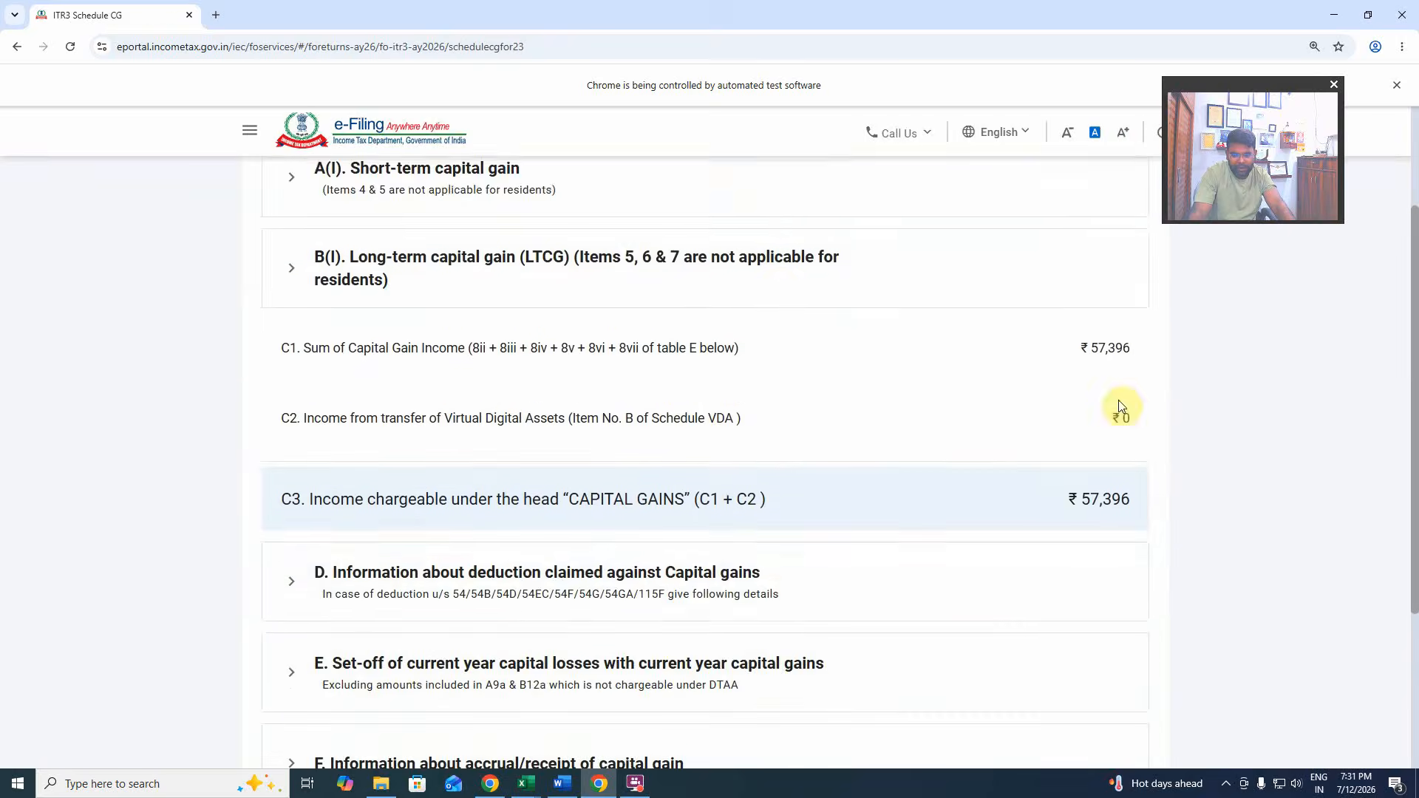
left_click_drag(1082, 348, 1134, 358)
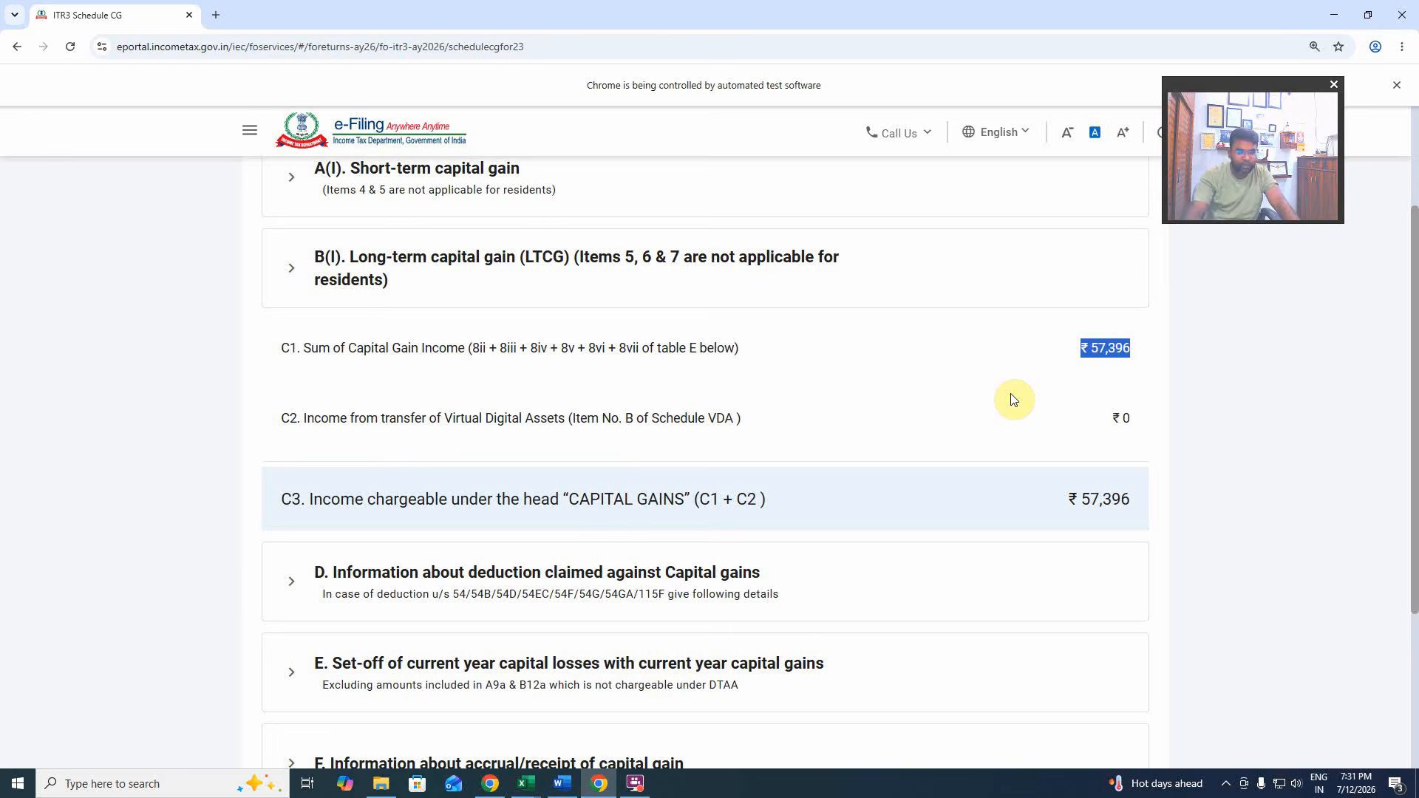
left_click(1187, 494)
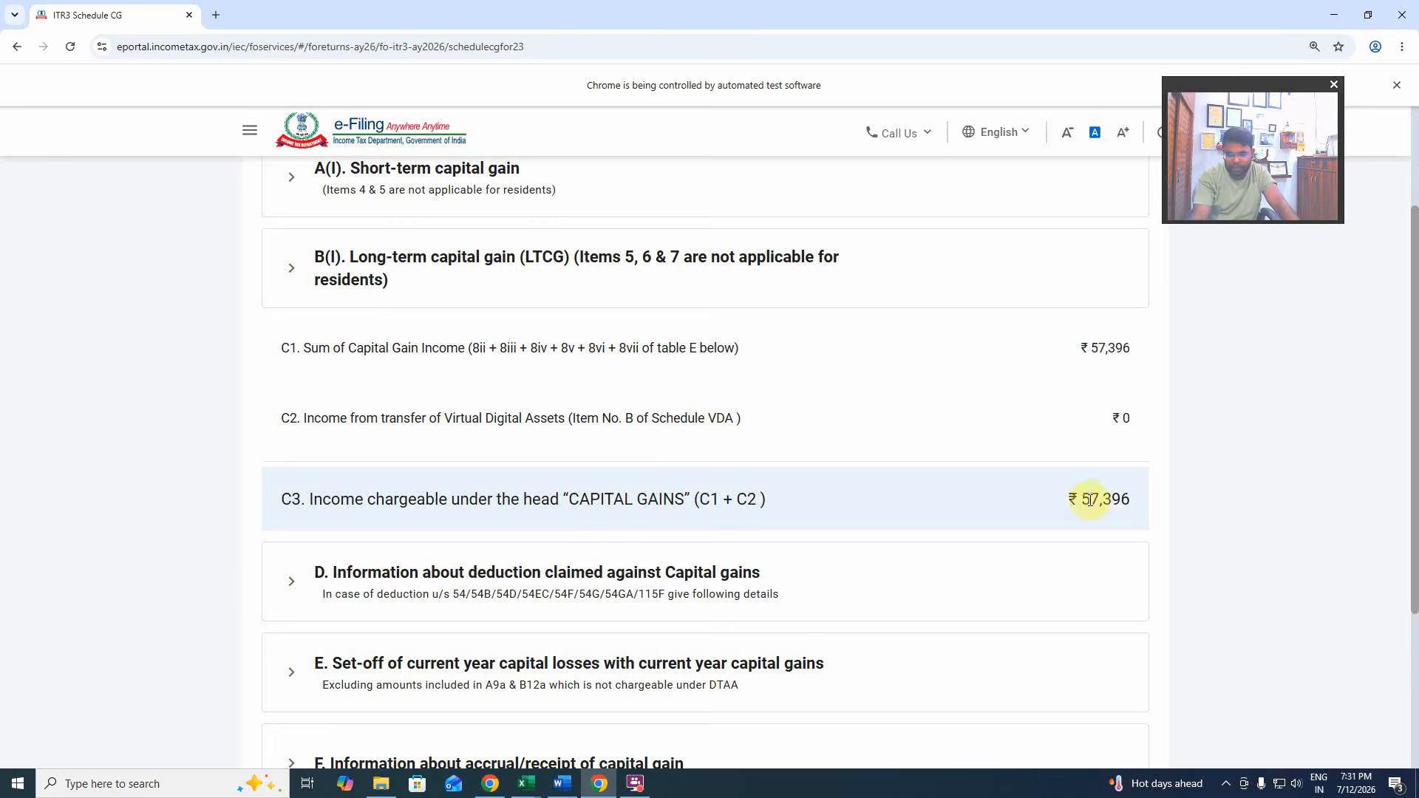
scroll(1146, 503, "down", 3)
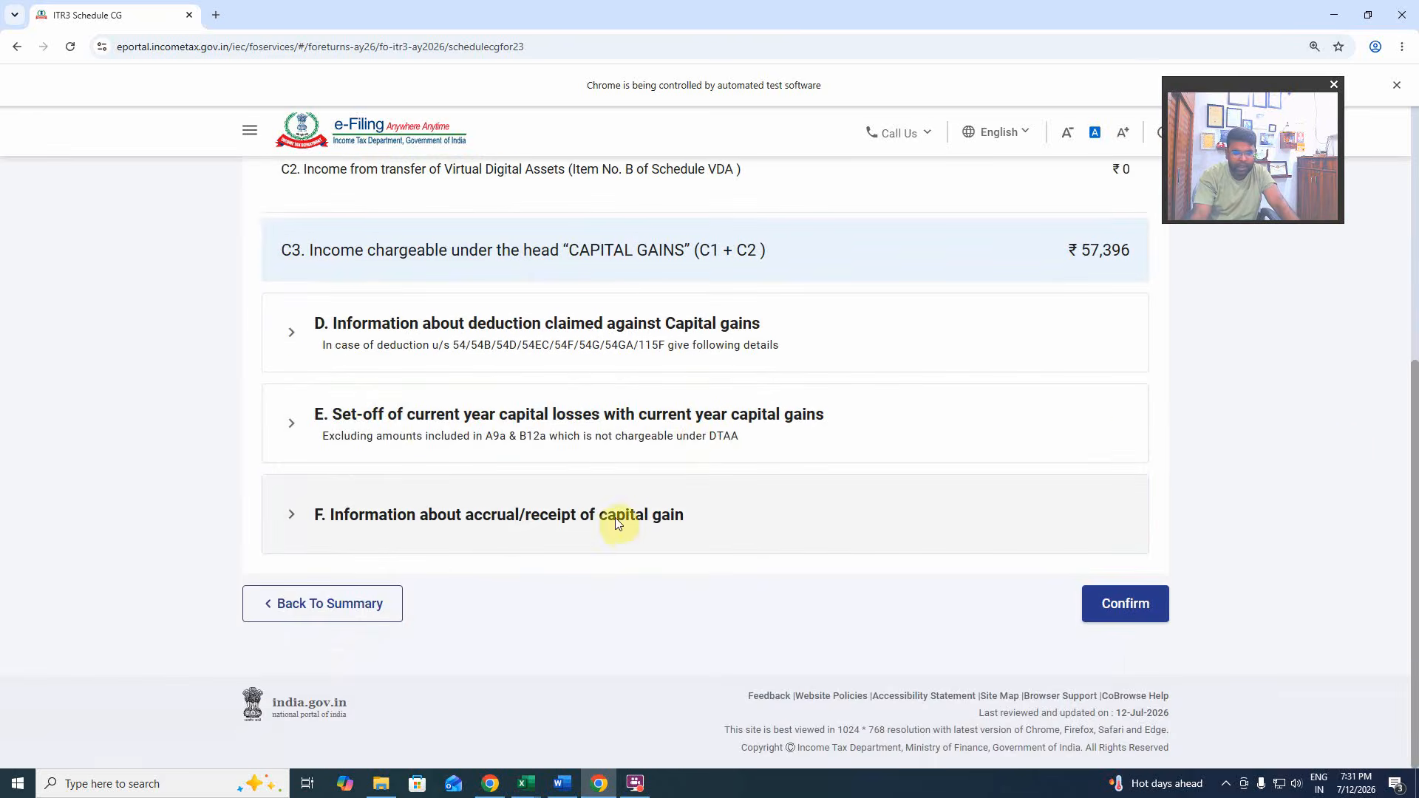
In the accrual information of Schedule CG, set the 12.5% long-term capital gains for 16/3 to 31/3 to 57396 and confirm the schedule.
left_click(618, 522)
scroll(618, 523, "down", 5)
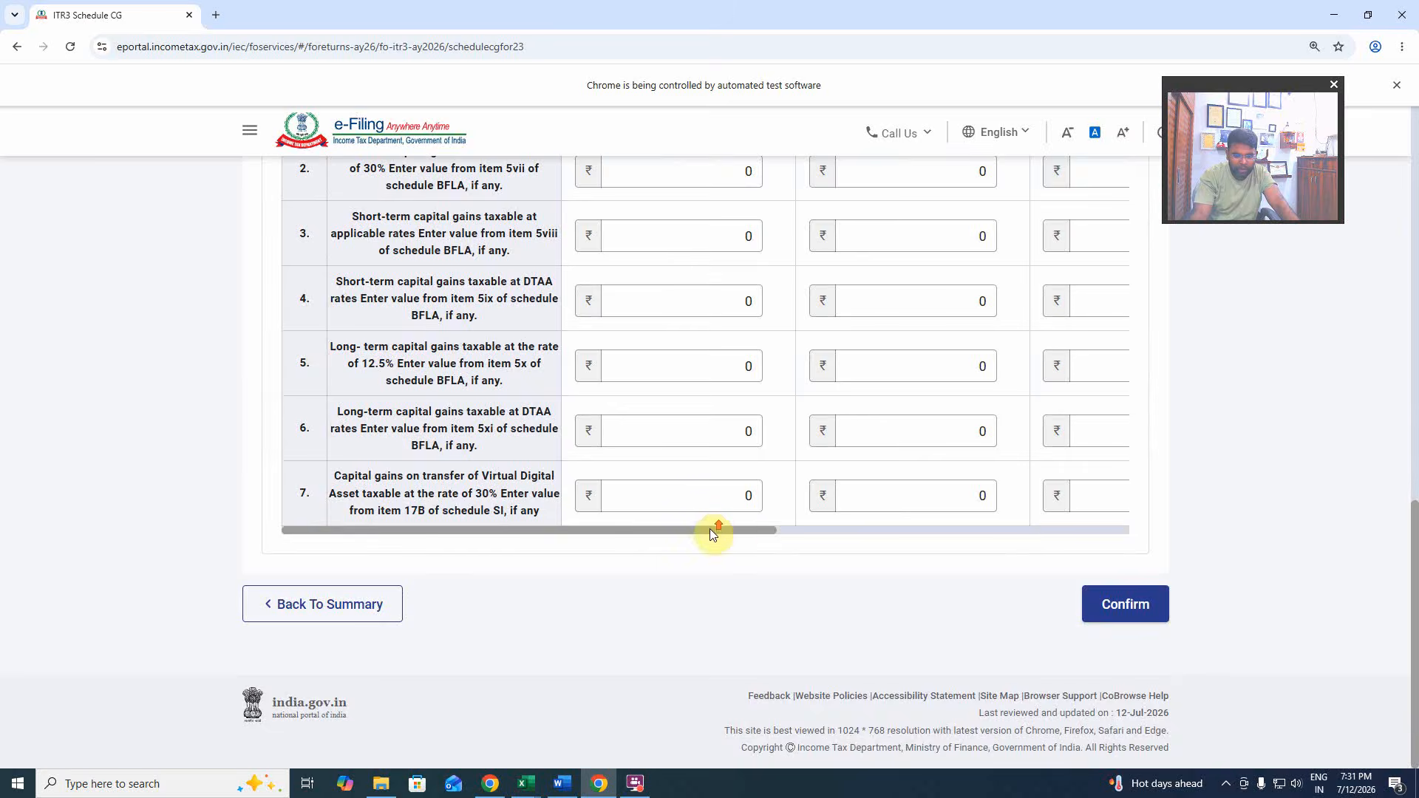
scroll(712, 530, "up", 3)
scroll(725, 513, "down", 1)
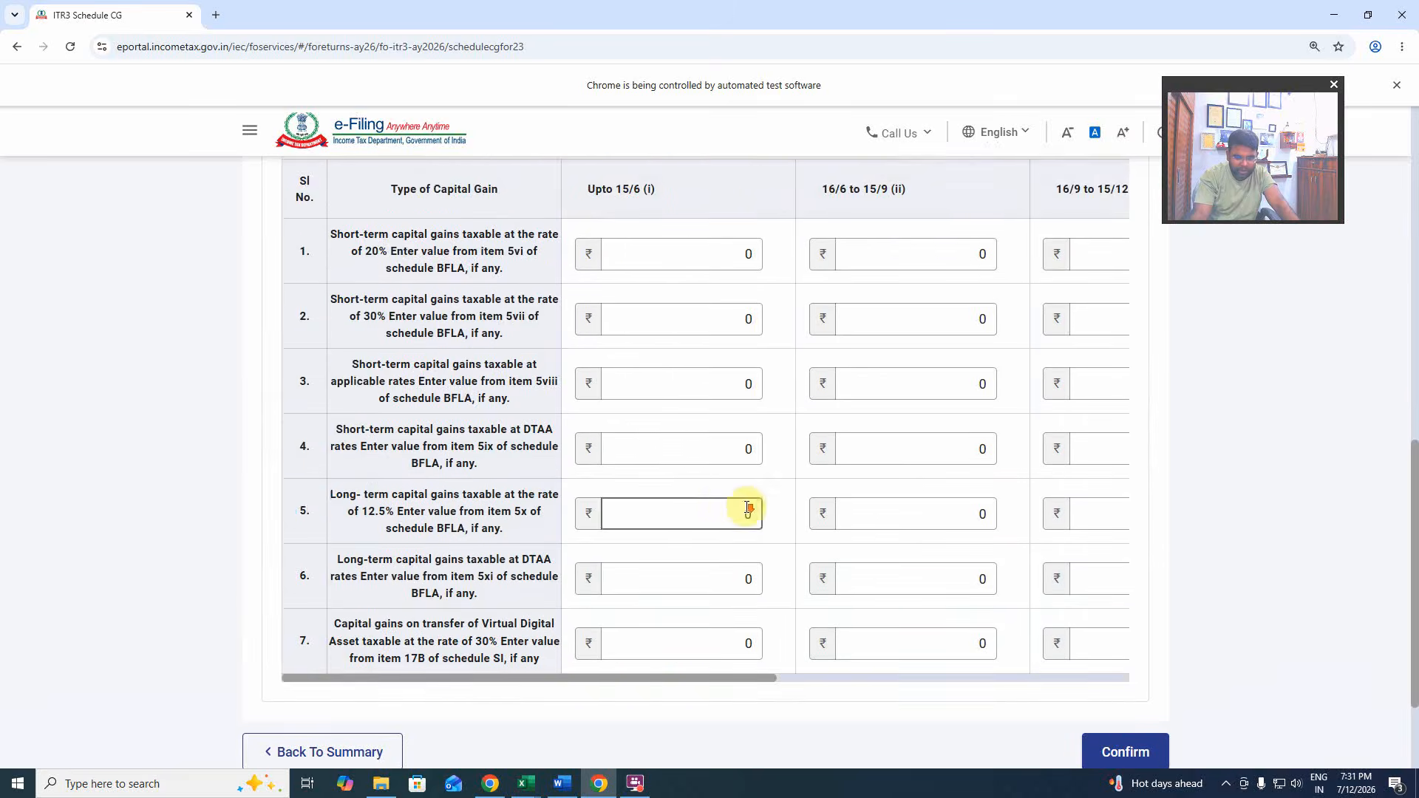
left_click_drag(723, 678, 1108, 678)
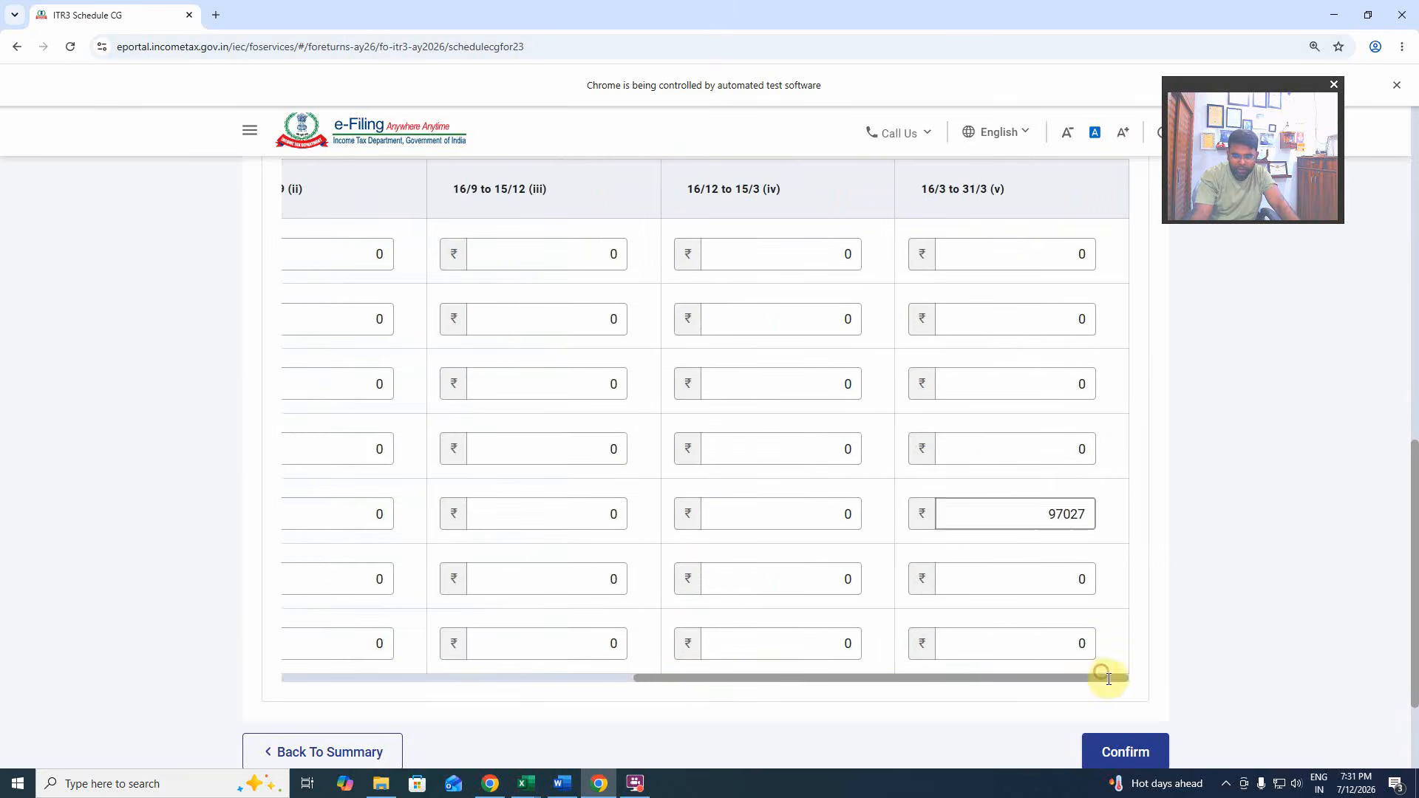
double_click(1017, 512)
scroll(1146, 516, "up", 5)
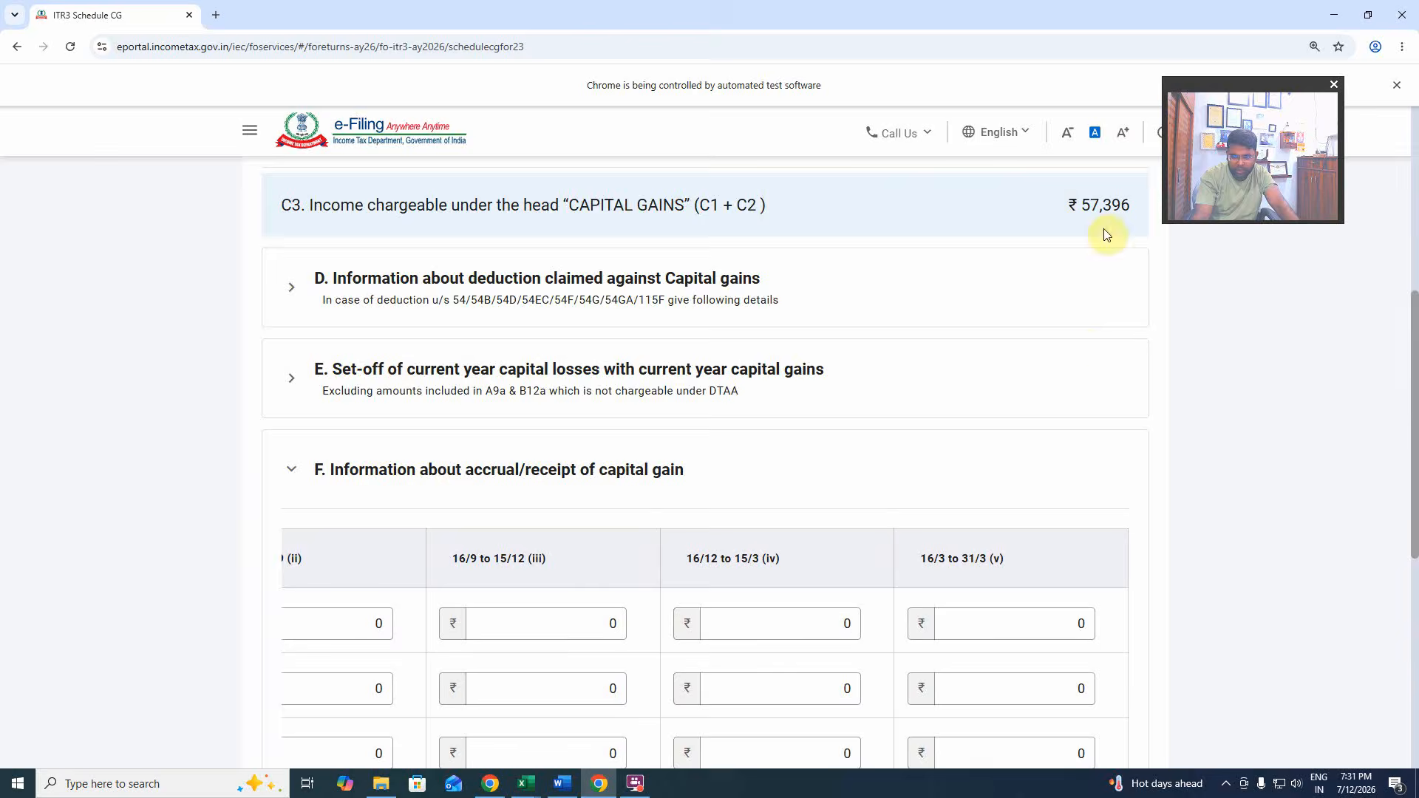
scroll(1042, 402, "down", 5)
scroll(1115, 422, "up", 3)
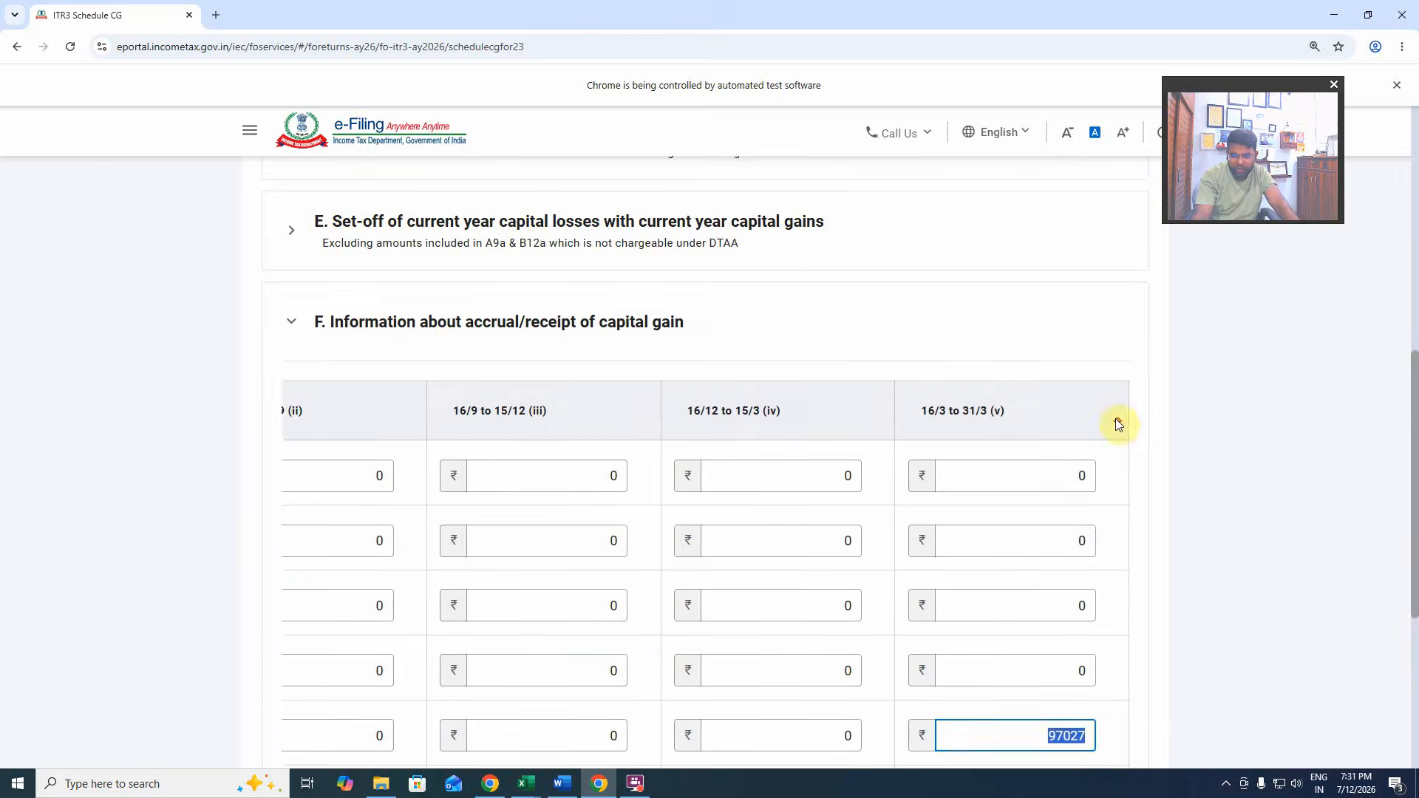
scroll(1116, 423, "up", 4)
scroll(1109, 421, "down", 9)
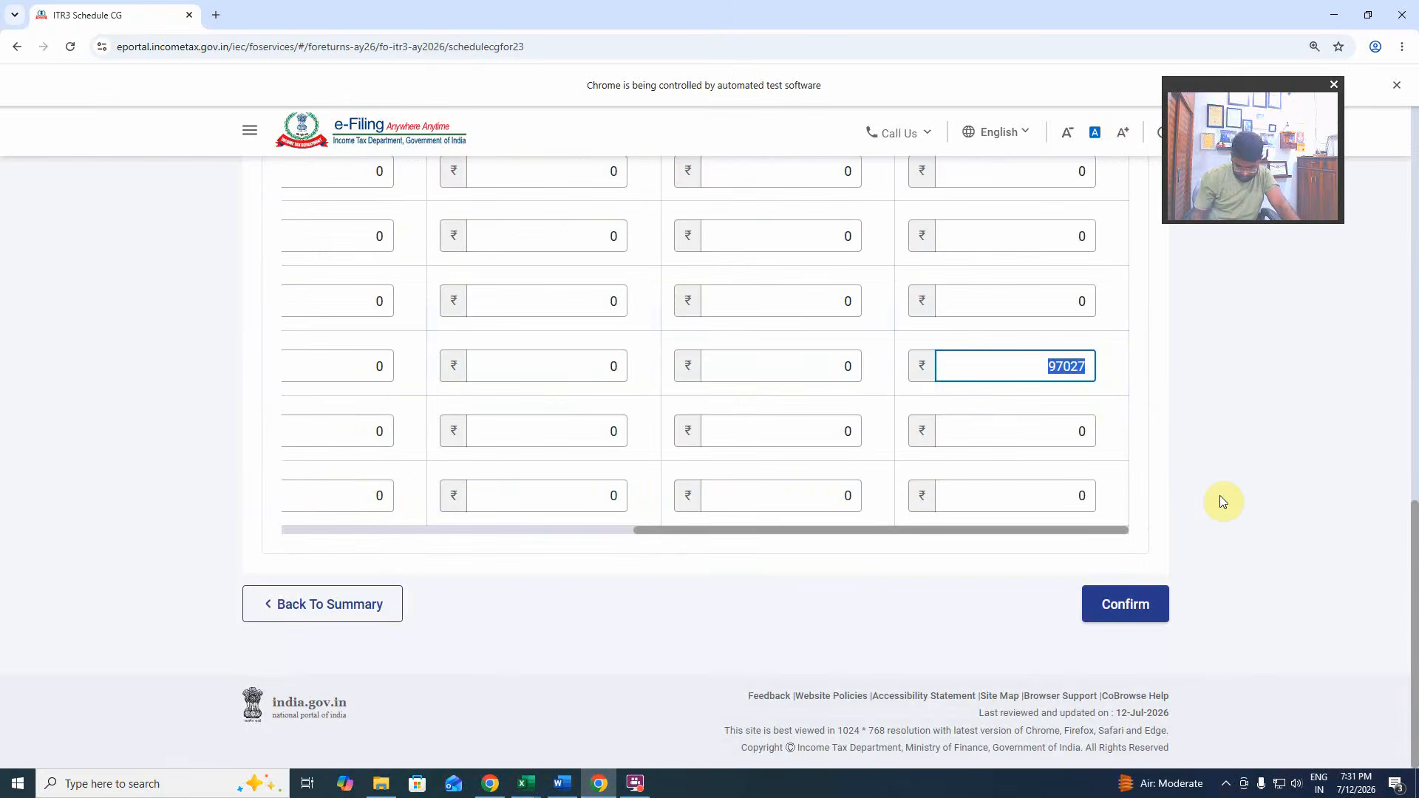
type("57396")
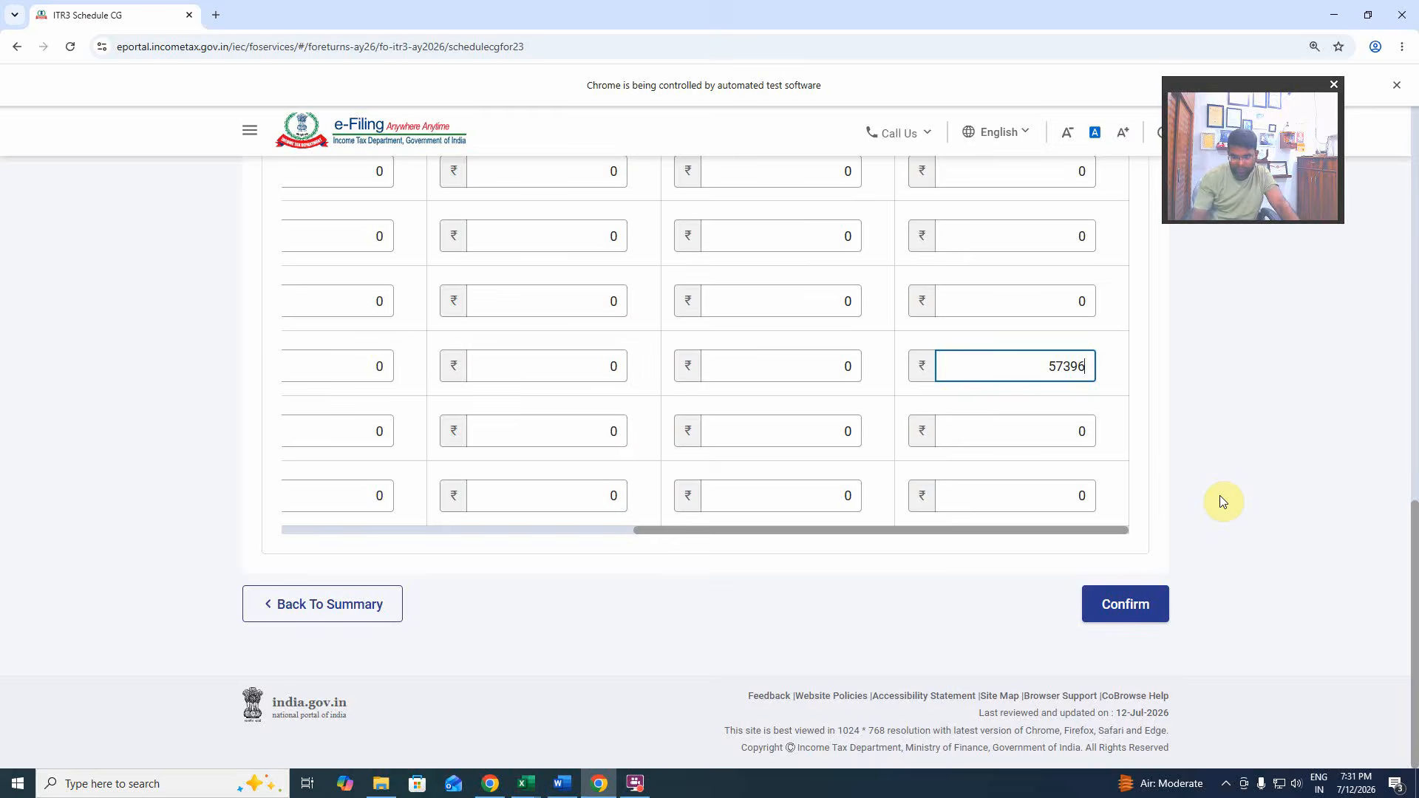
left_click(1125, 605)
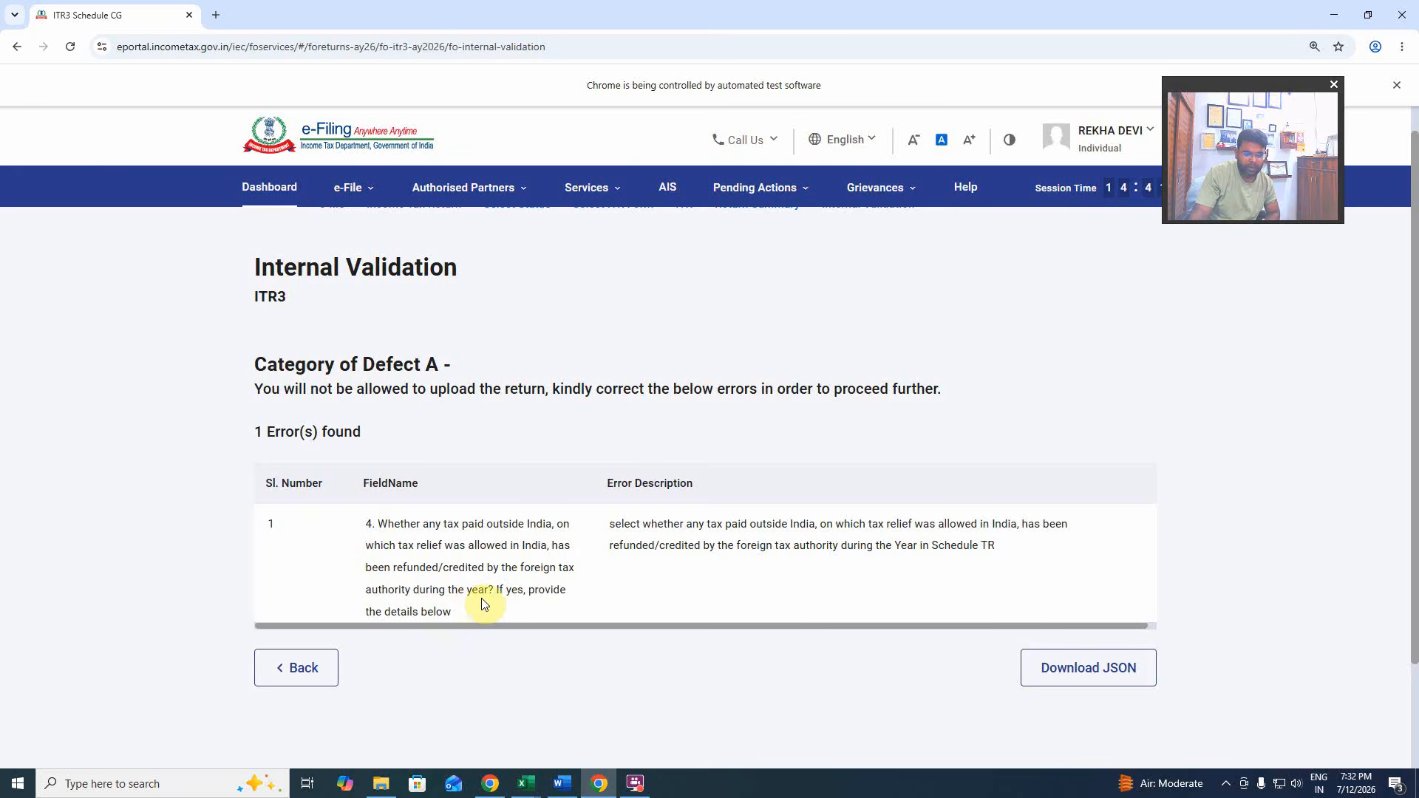
Open the remaining Schedule TR error, answer No to foreign tax having been refunded or credited, and confirm the schedule.
left_click(816, 547)
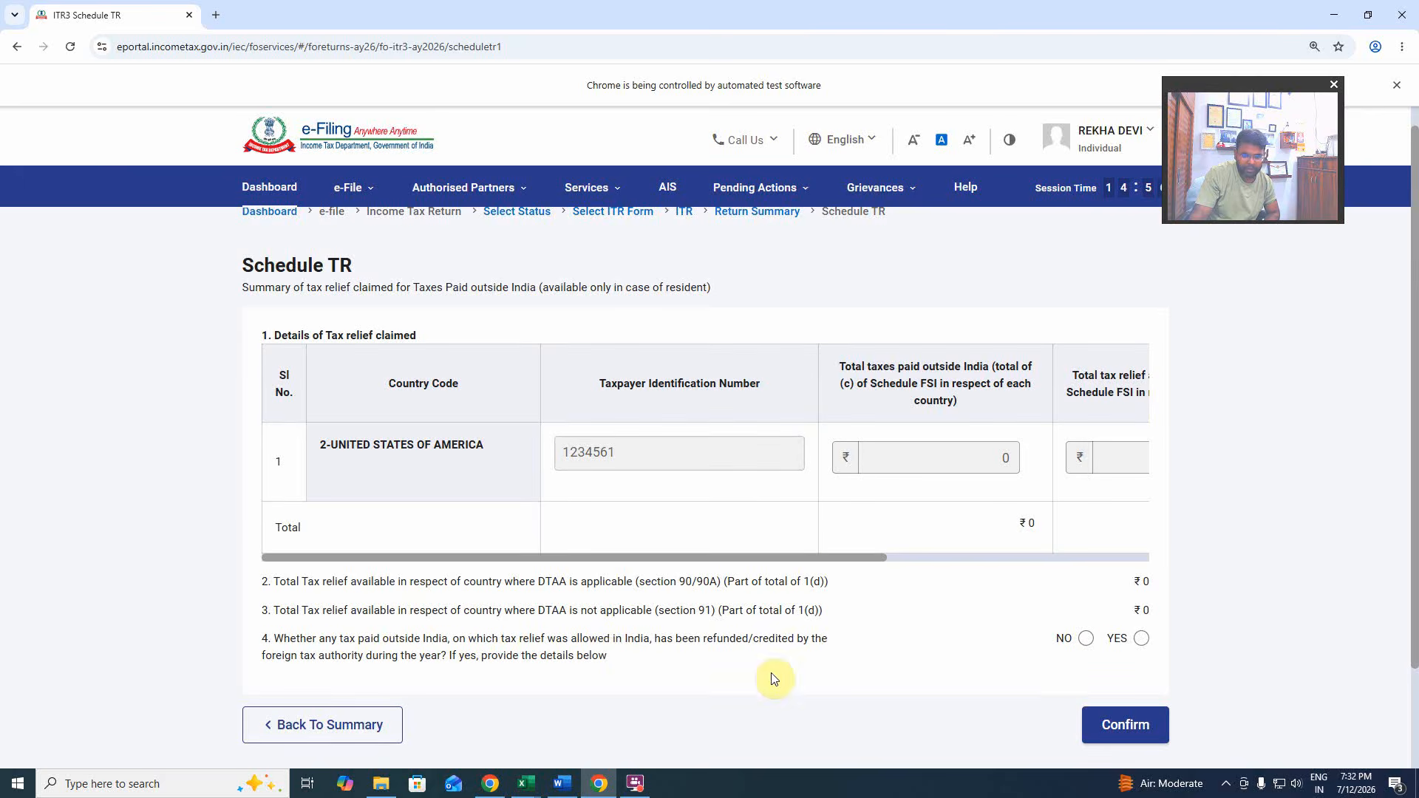
left_click(1085, 638)
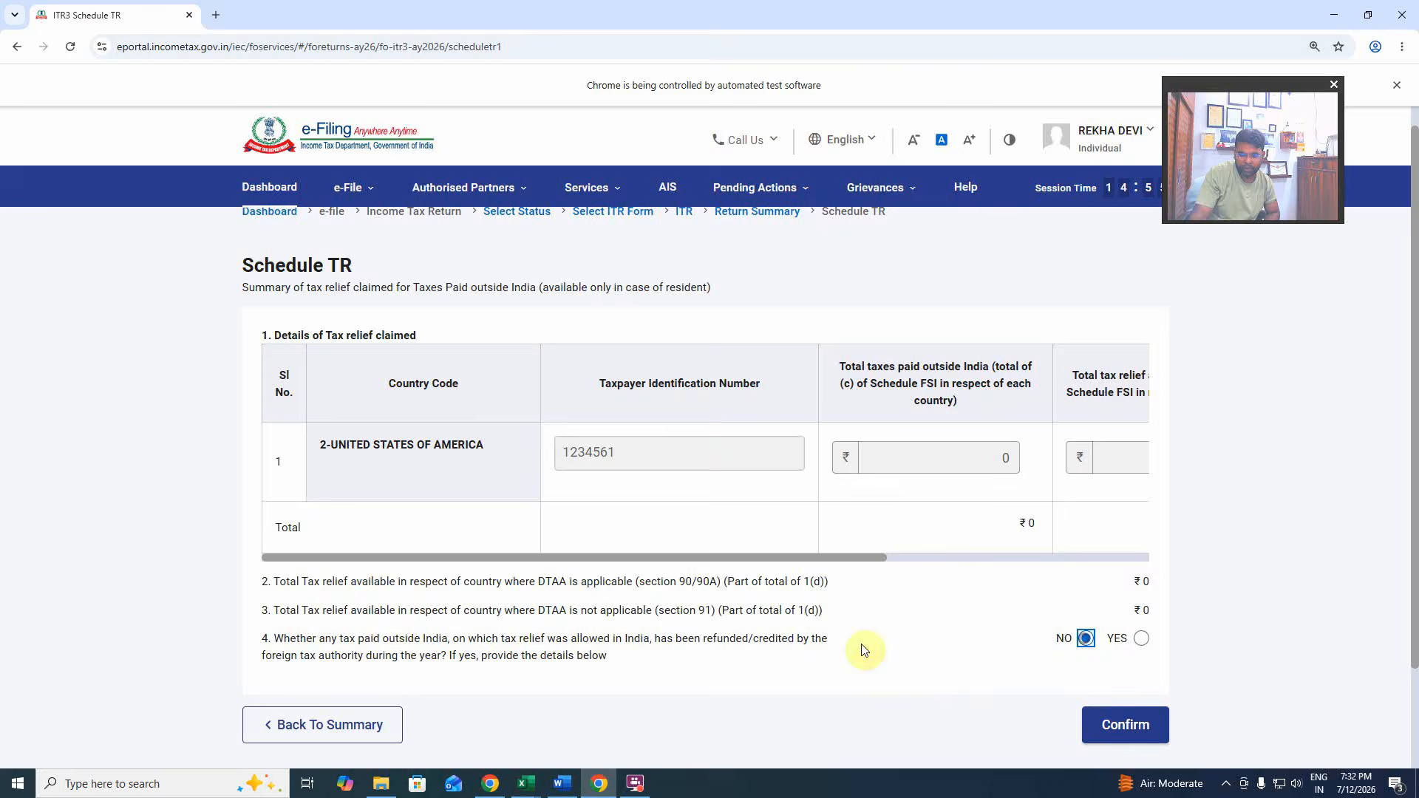
left_click(1120, 720)
Run the internal validation of the return again from the schedules summary.
scroll(789, 612, "down", 5)
scroll(790, 612, "down", 20)
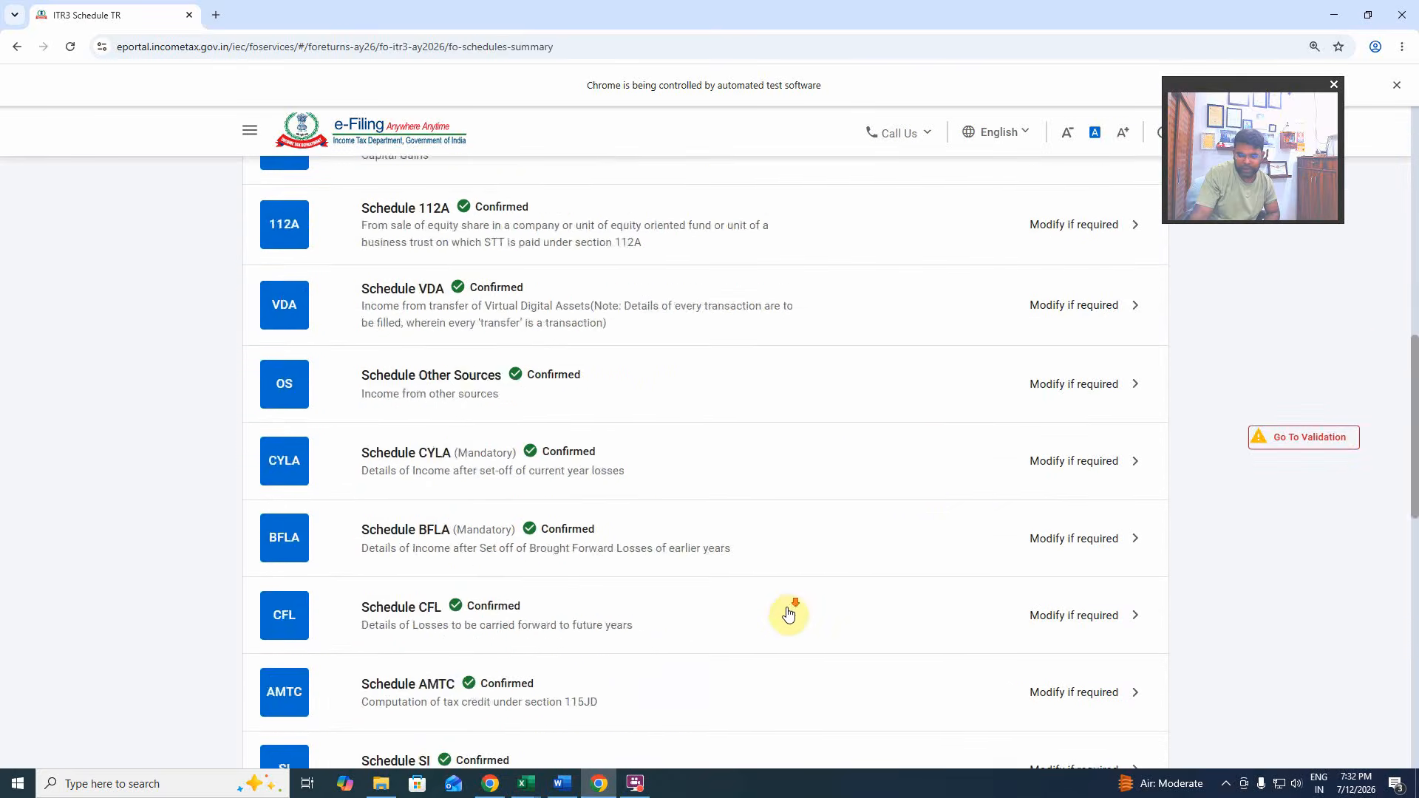
left_click(1323, 438)
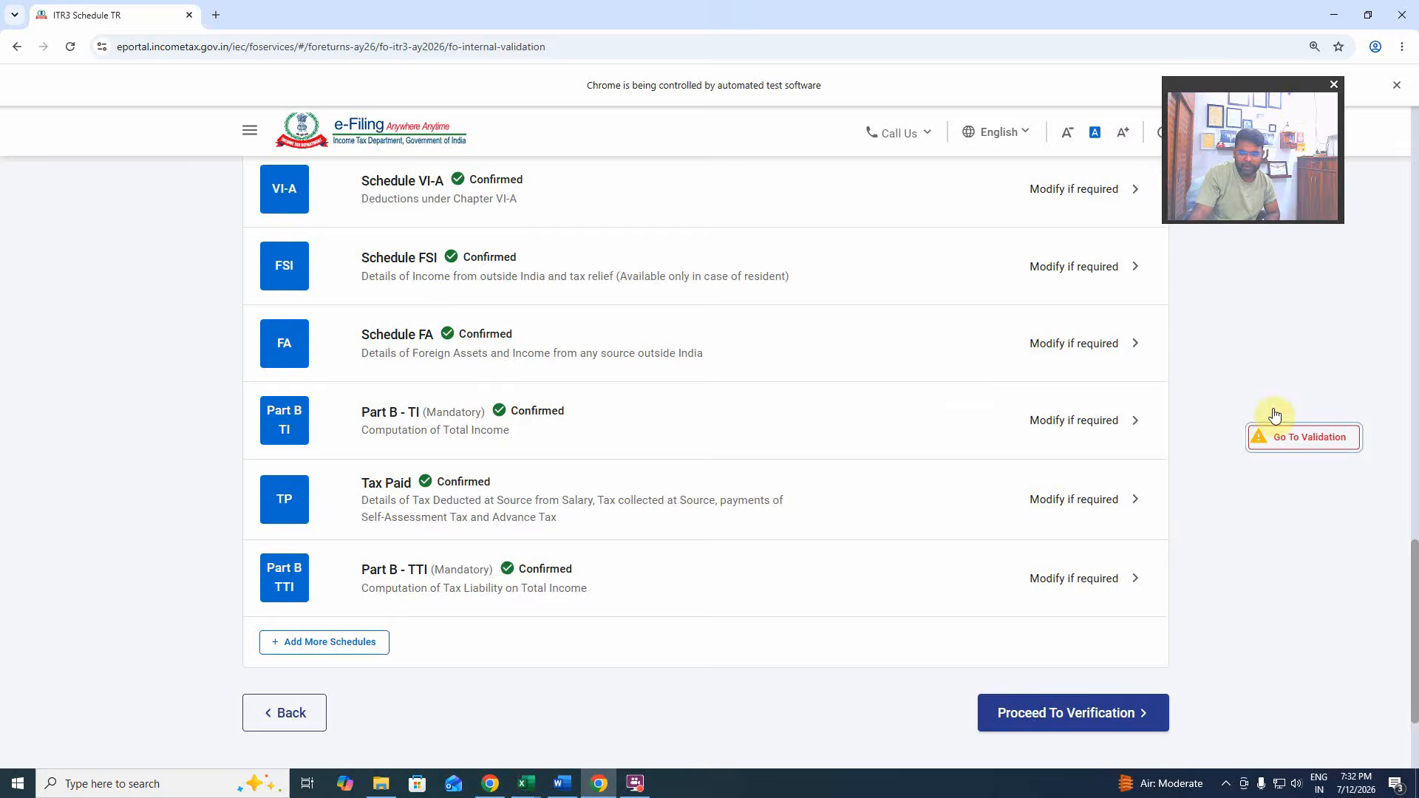
left_click(1316, 446)
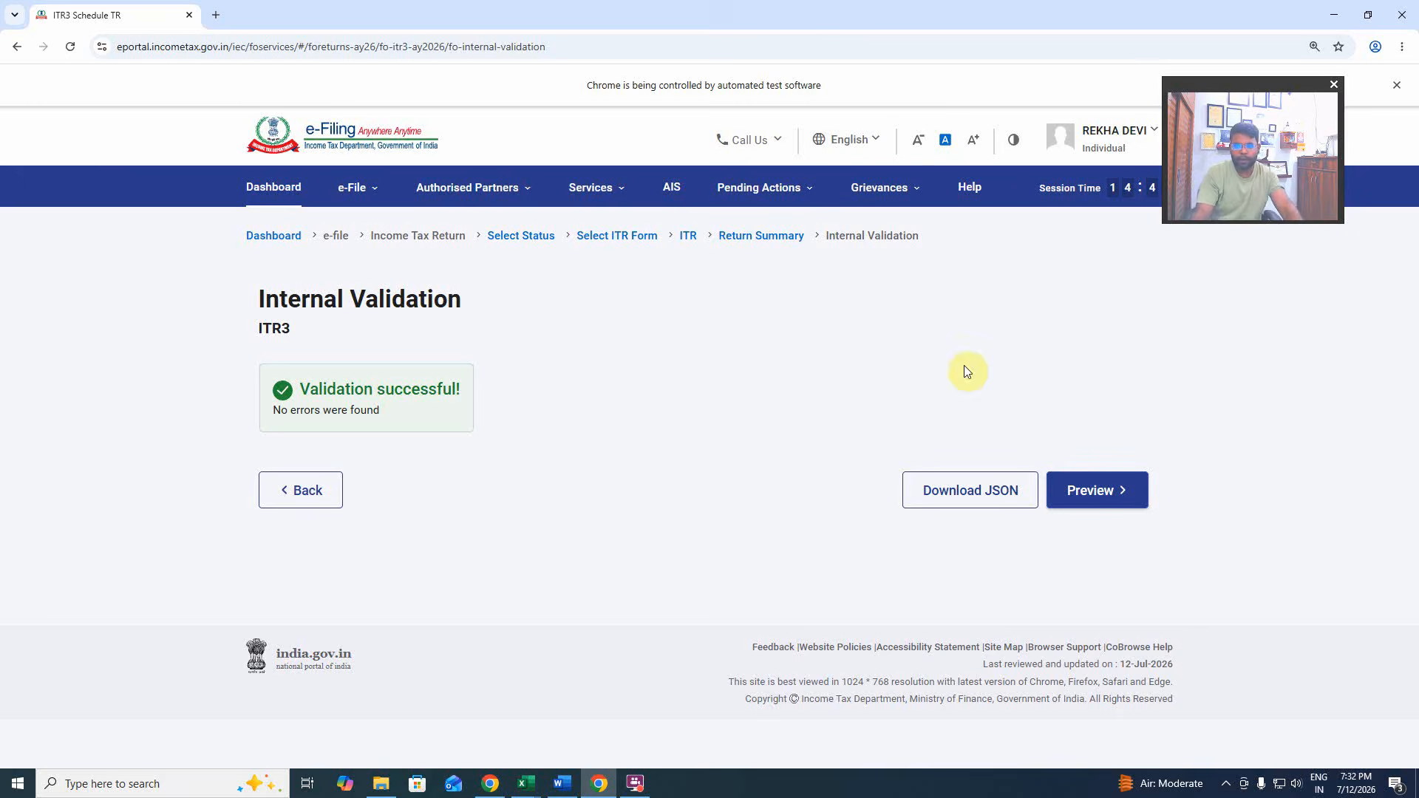
Preview the complete return and send it for upload level validation.
left_click(1115, 490)
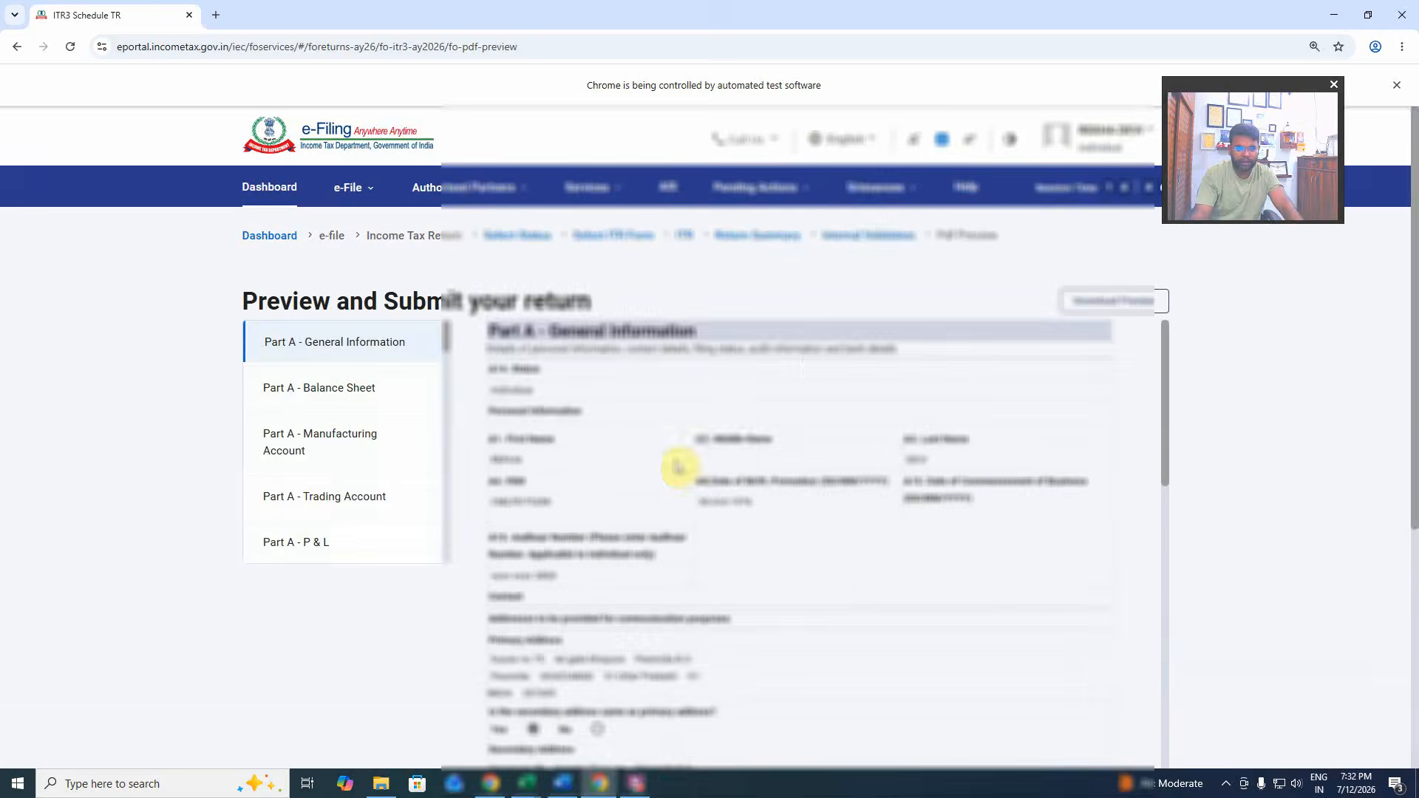
scroll(676, 468, "down", 10)
scroll(835, 486, "down", 5)
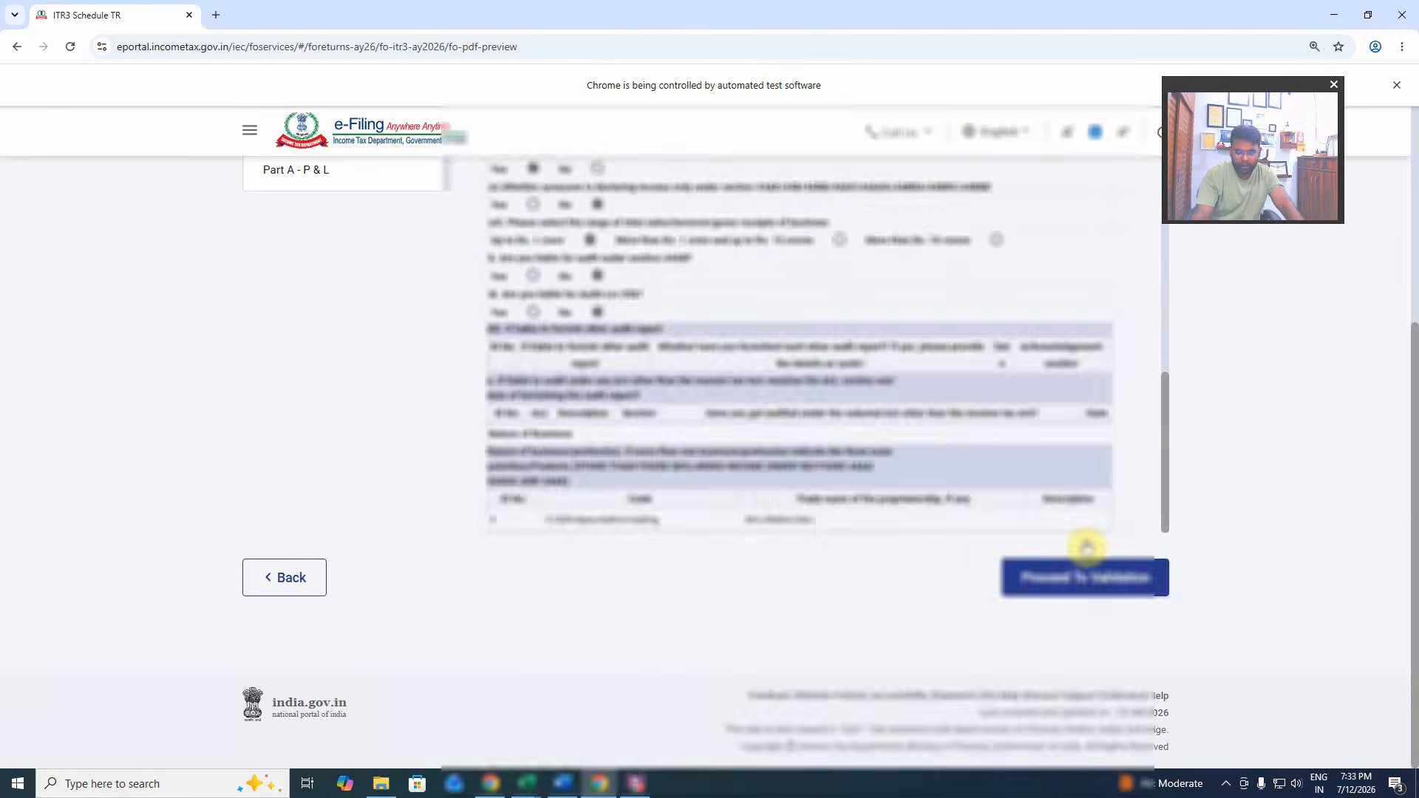
left_click(1083, 575)
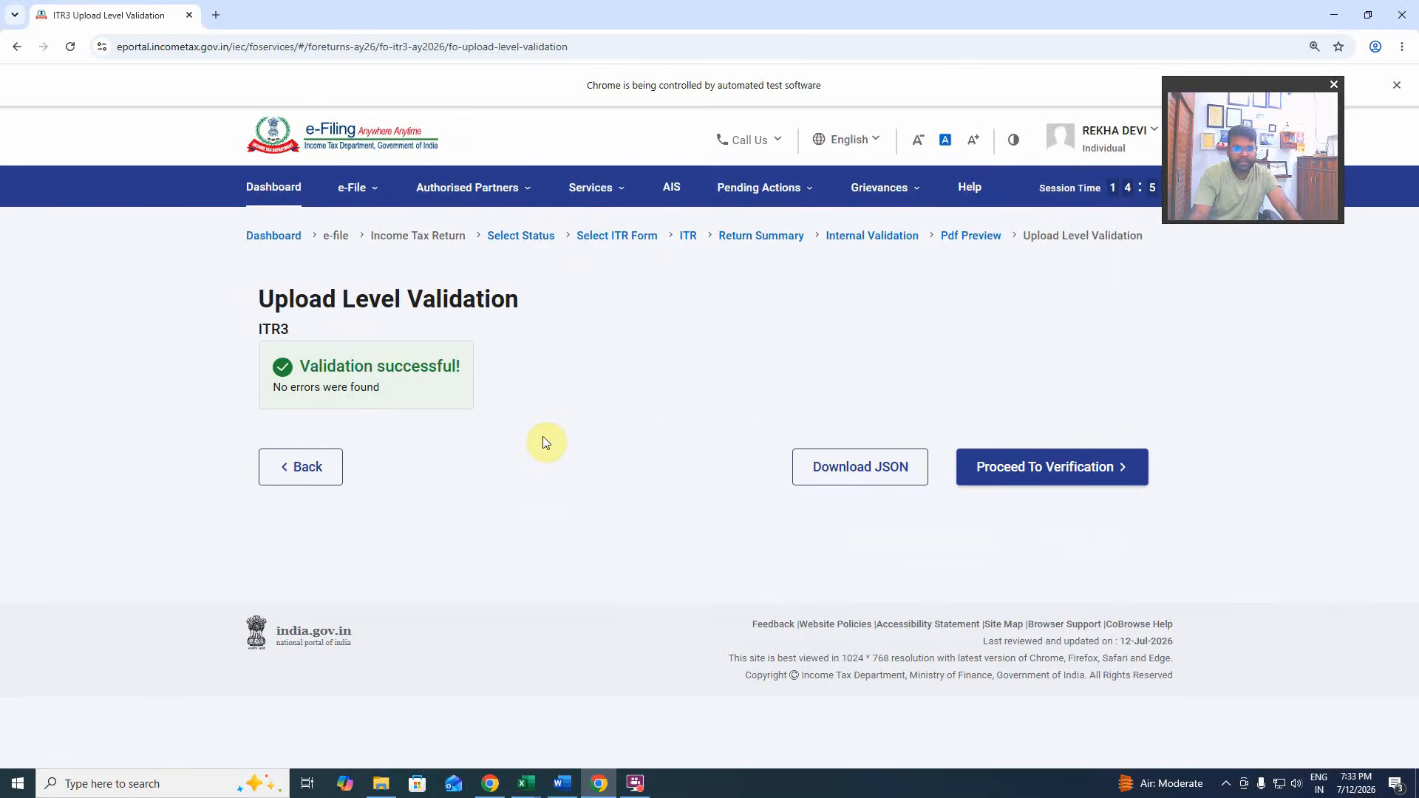
Proceed to verification and continue with the E-Verify Now method.
left_click(1043, 473)
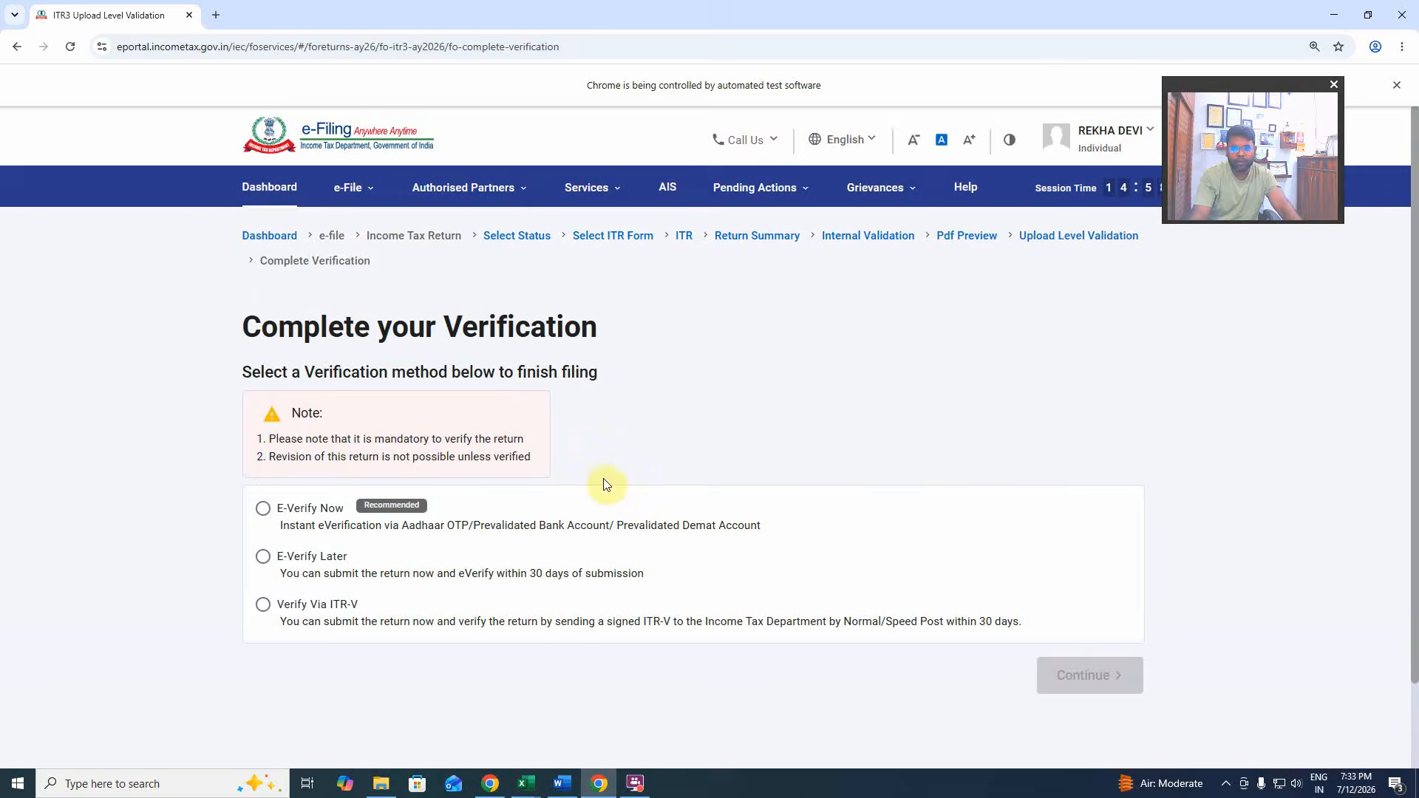
left_click(286, 510)
left_click(1087, 674)
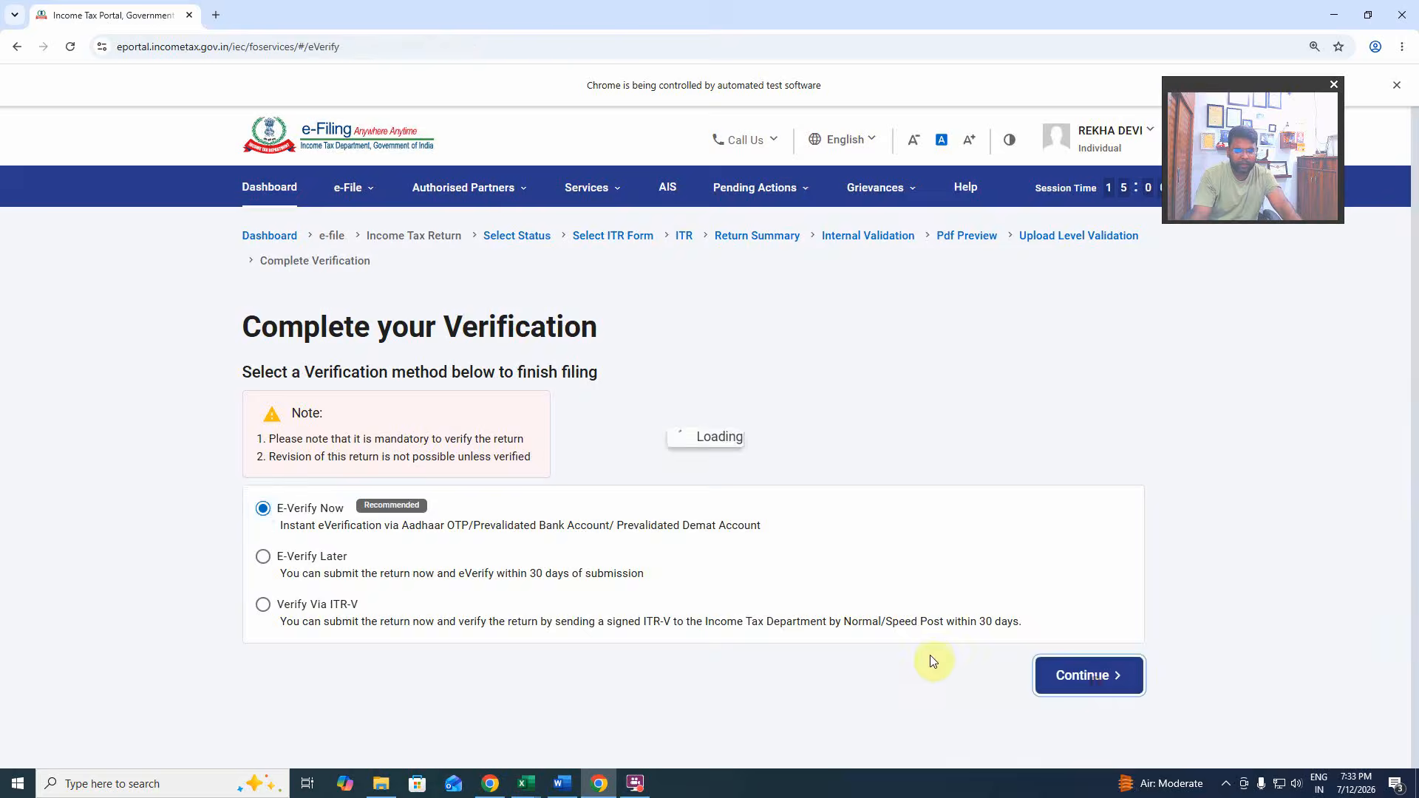
Select verification by OTP on the mobile number registered with Aadhaar as the e-verification mode.
scroll(473, 539, "down", 3)
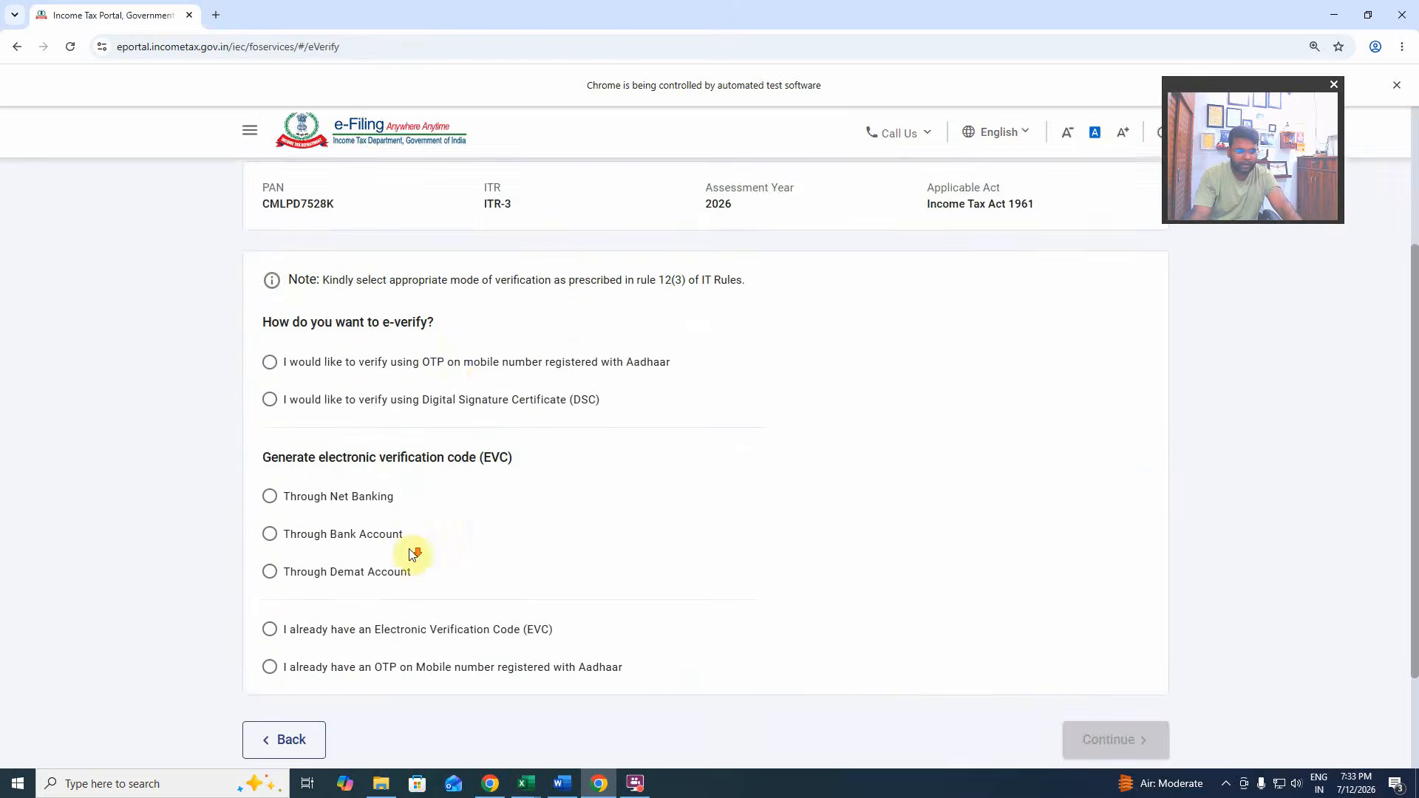
left_click(474, 363)
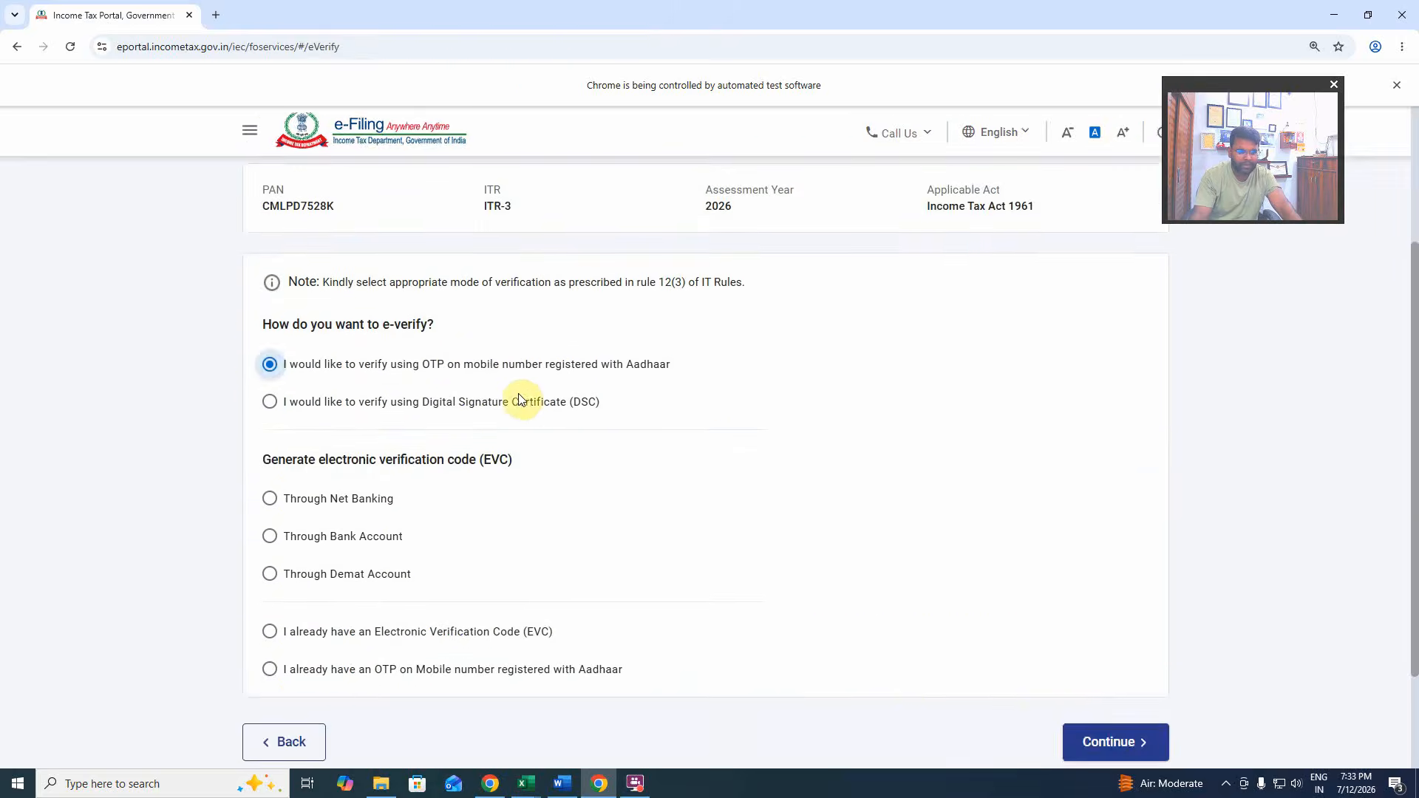
left_click(520, 400)
left_click(499, 367)
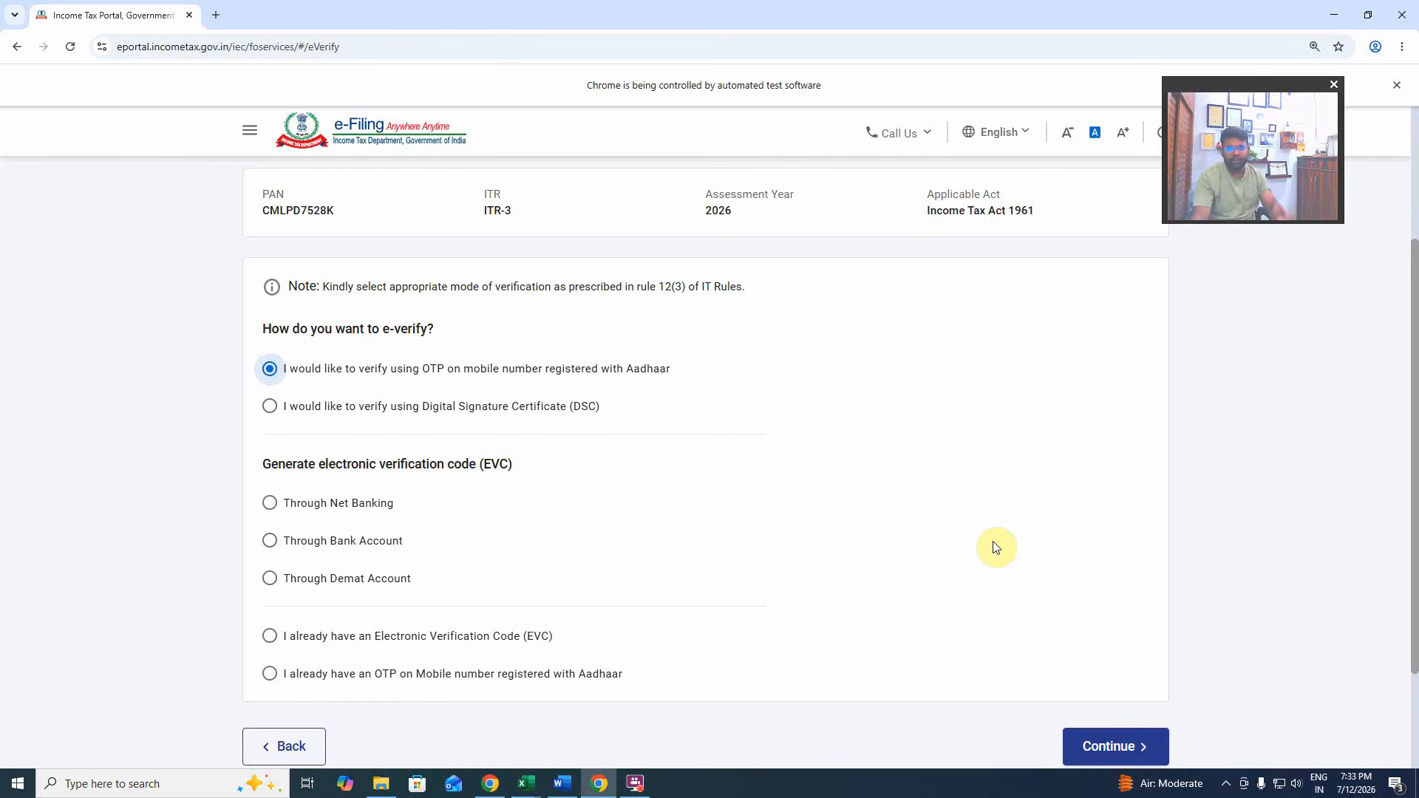
Leave the e-verification without continuing and log out of the e-filing account.
scroll(996, 547, "down", 2)
scroll(996, 547, "up", 5)
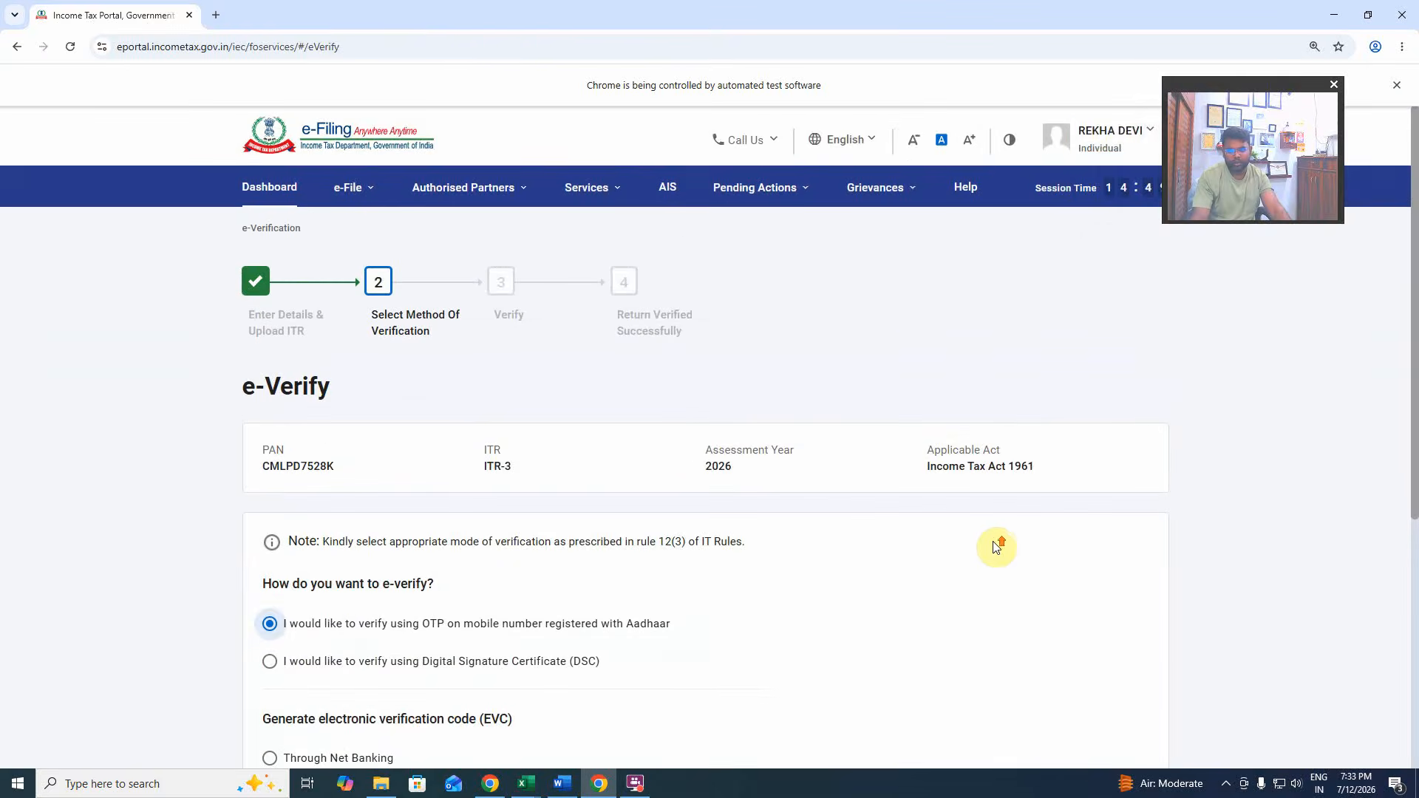
left_click(1113, 141)
left_click(1120, 259)
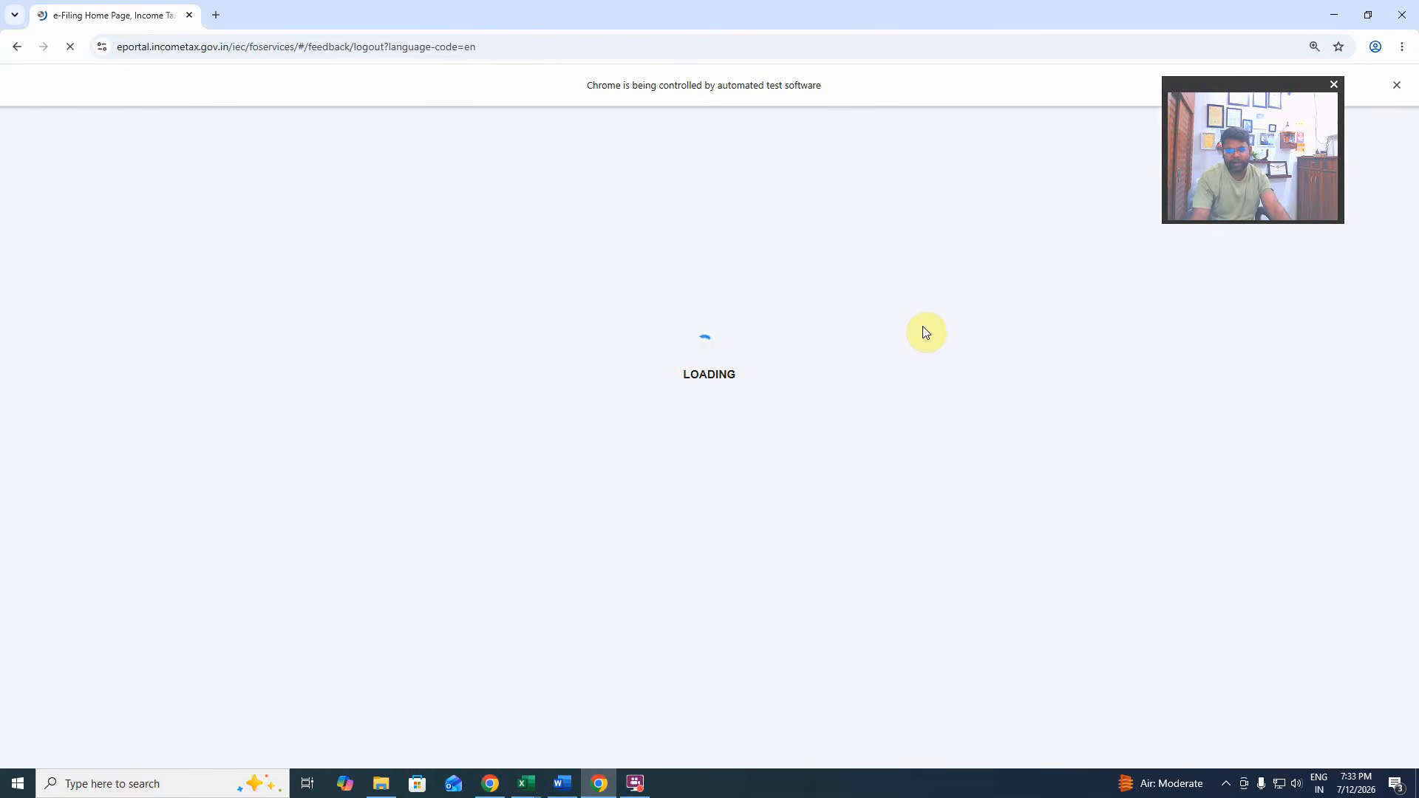